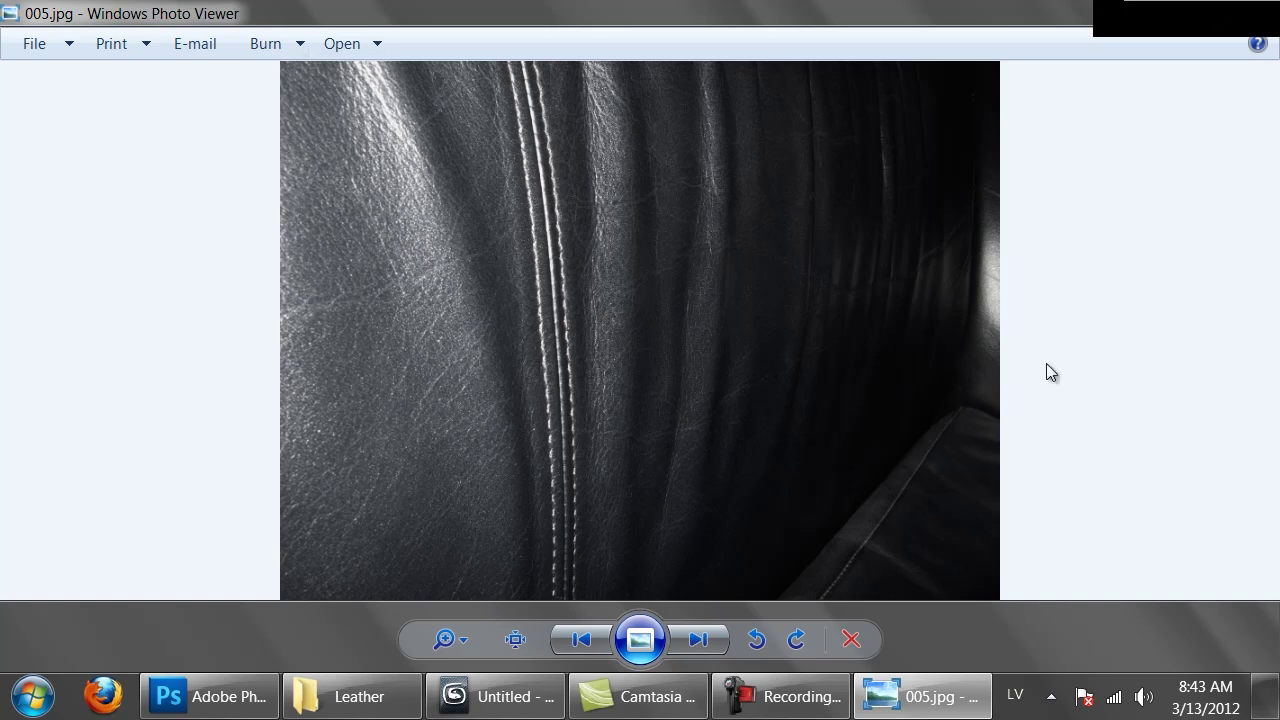
# Step: Look through the leather reference photos, from 005.jpg through the sofas and tablet case to leather_sofa_texture.jpg
pyautogui.click(700, 640)
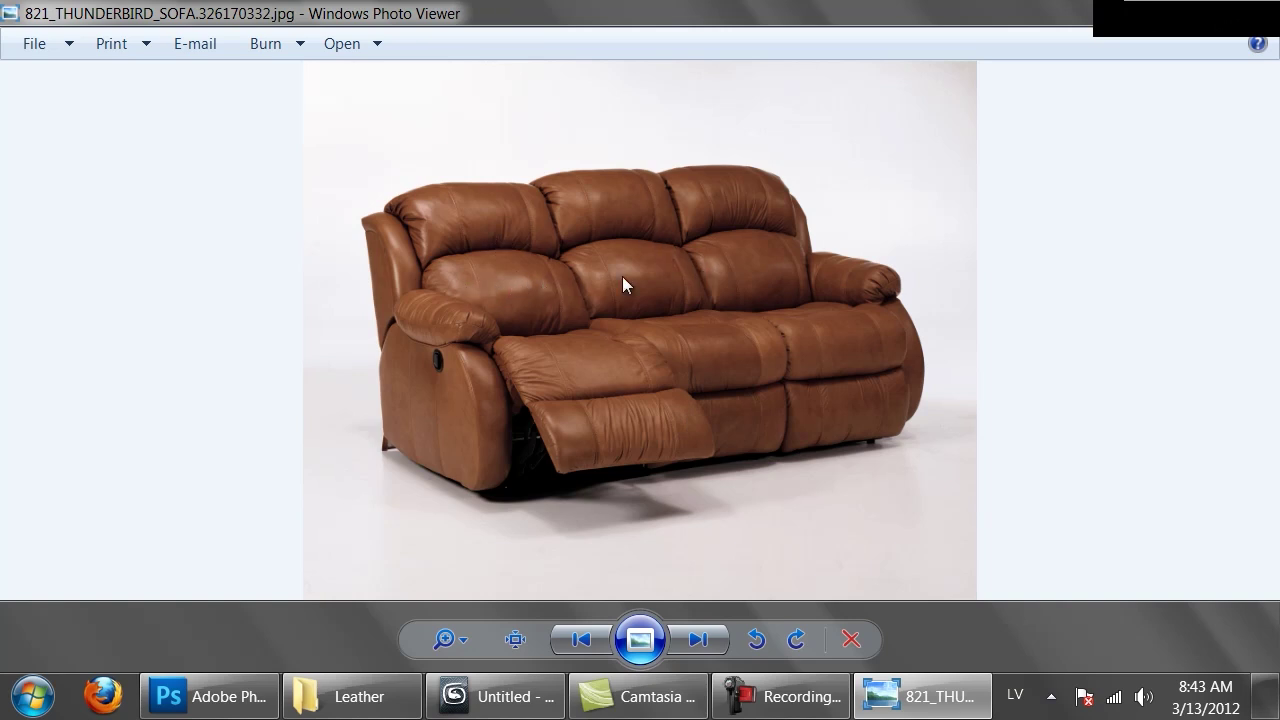
pyautogui.click(699, 639)
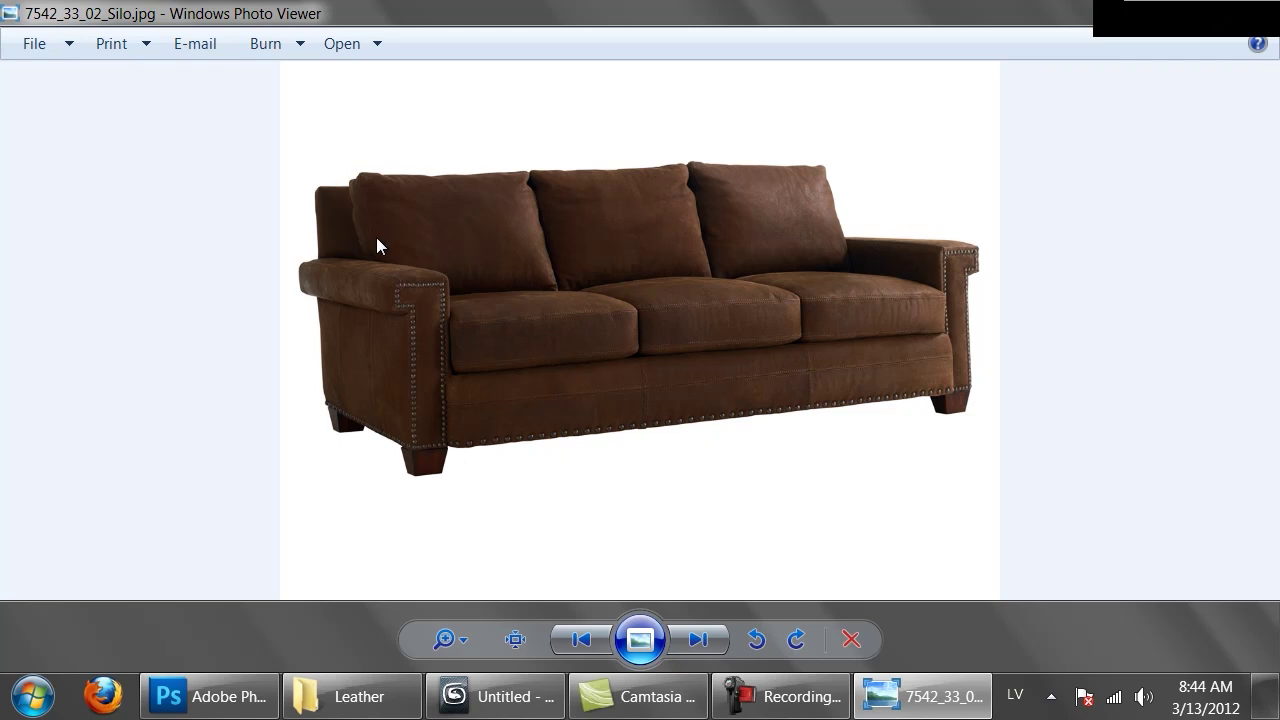
pyautogui.click(713, 648)
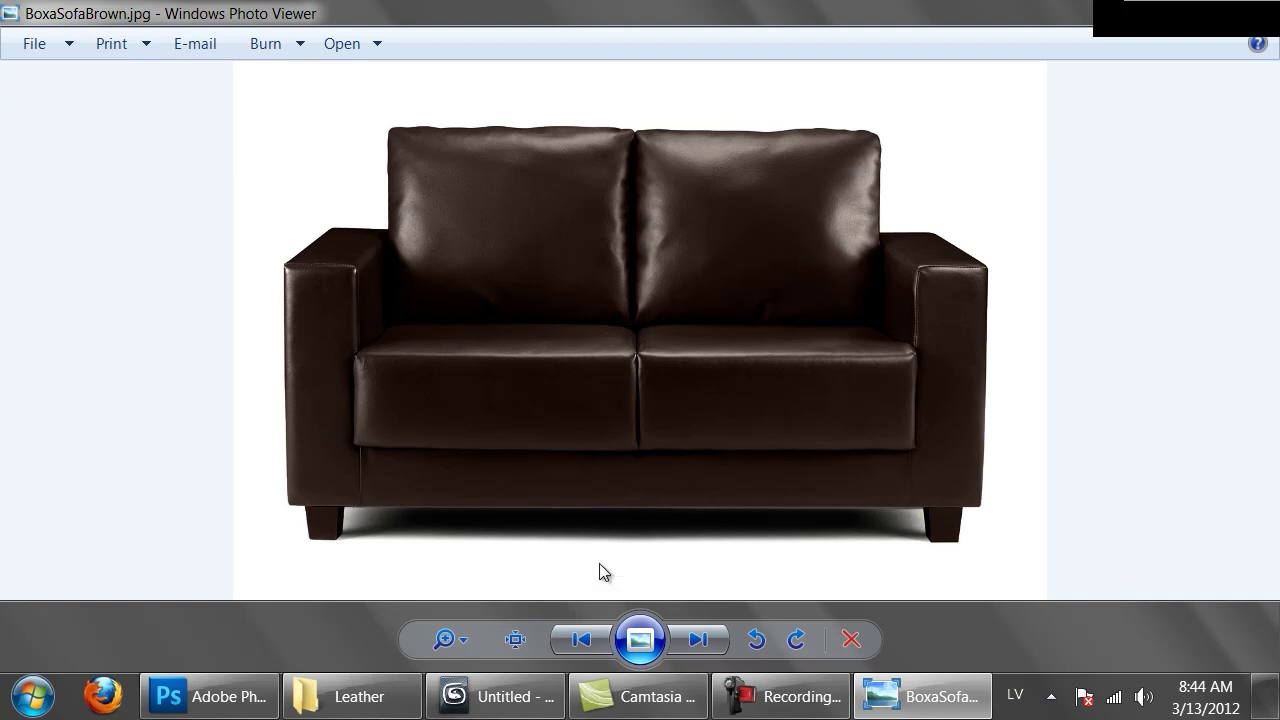
pyautogui.click(703, 640)
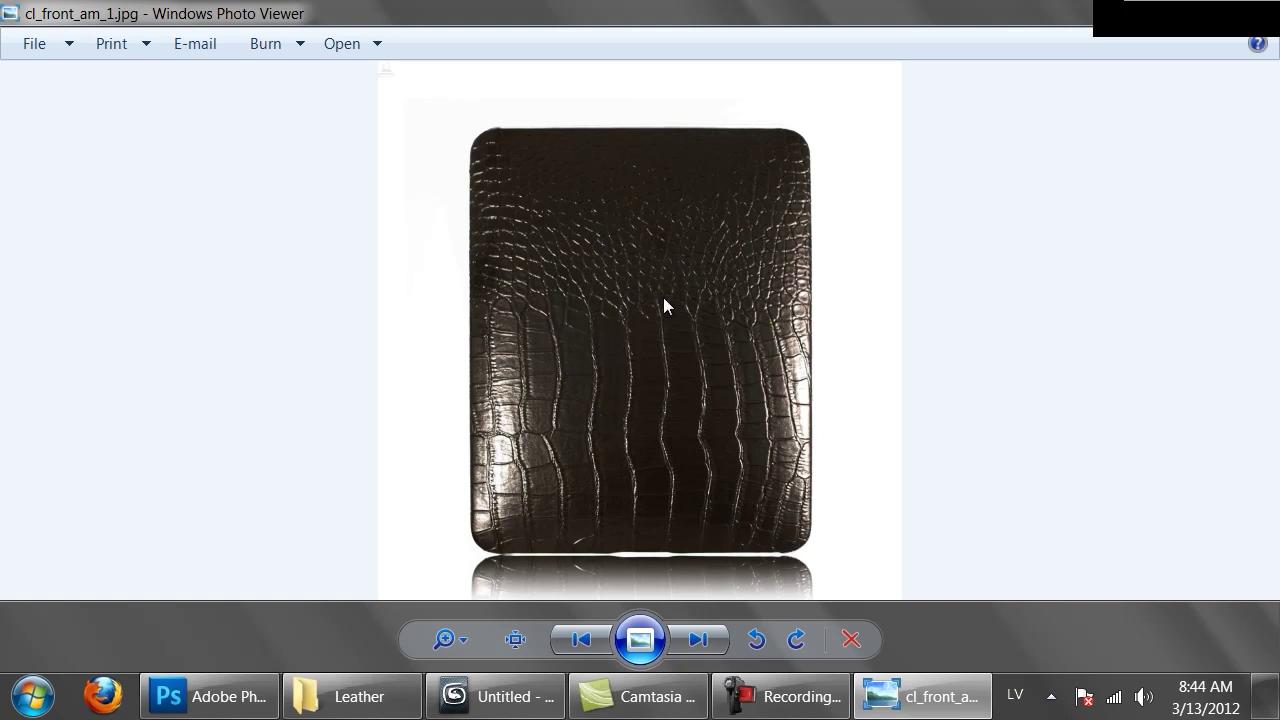
pyautogui.click(685, 641)
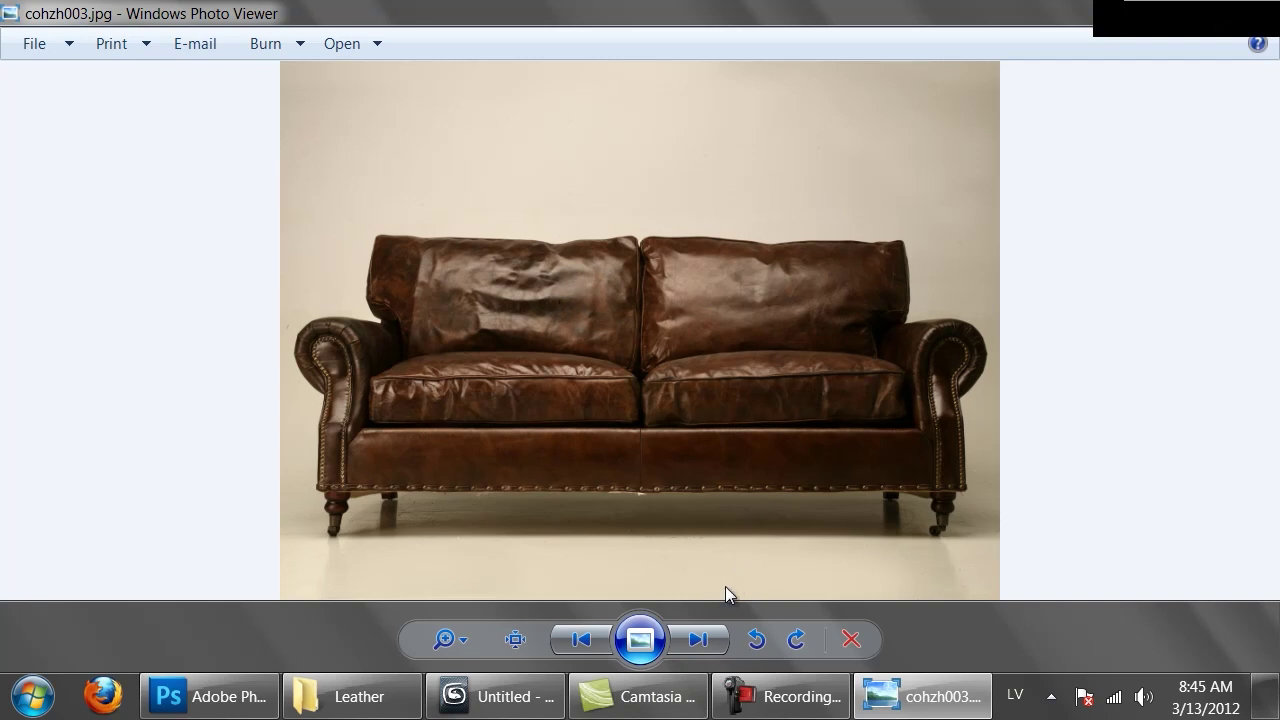
pyautogui.click(695, 646)
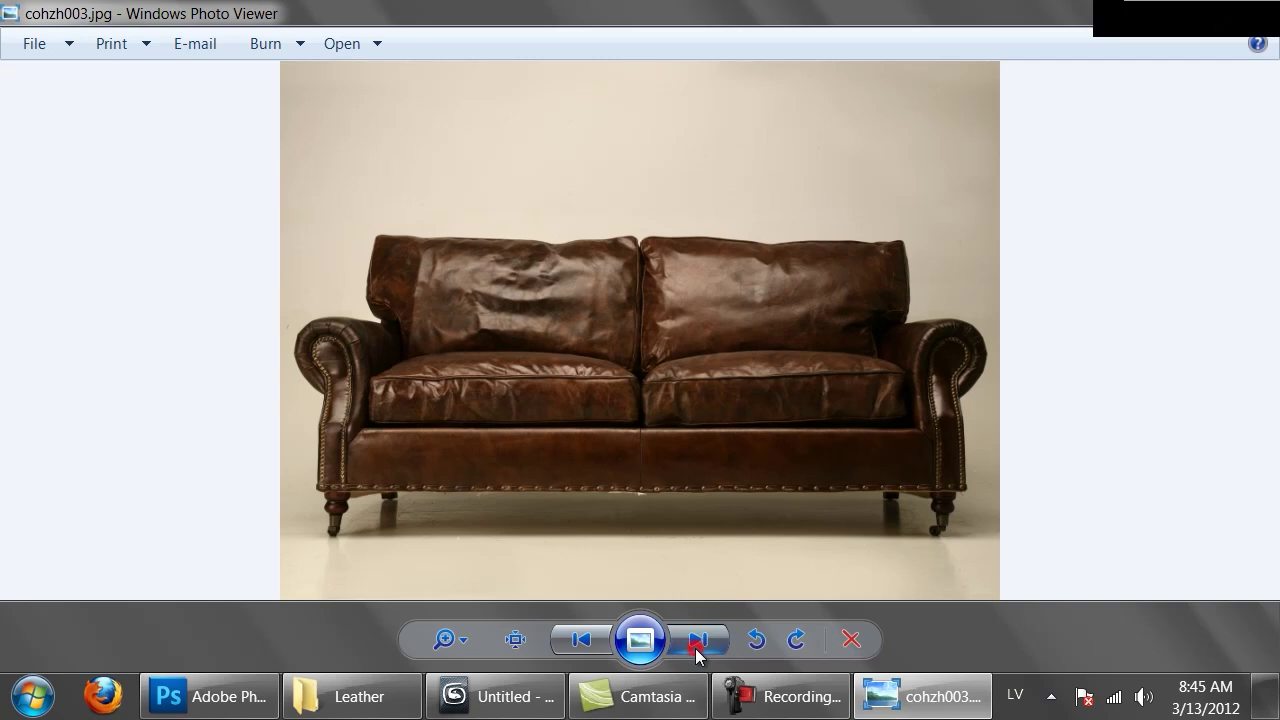
pyautogui.click(697, 646)
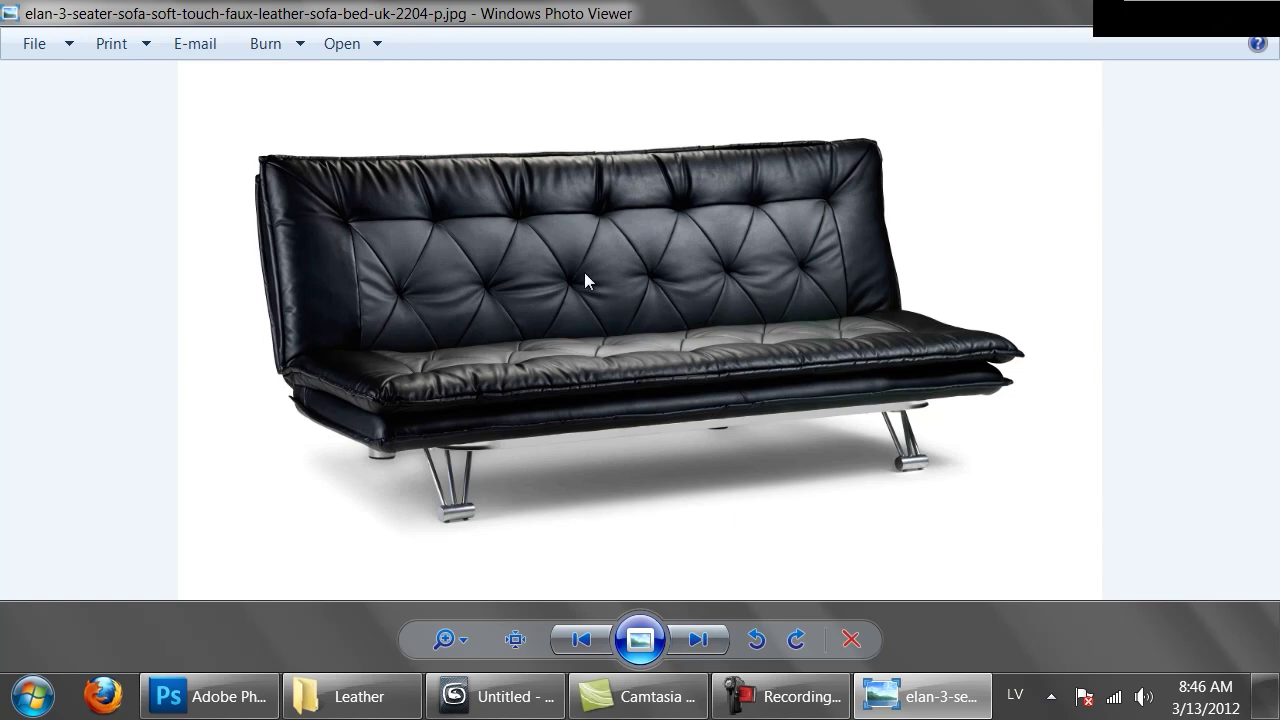
pyautogui.click(700, 640)
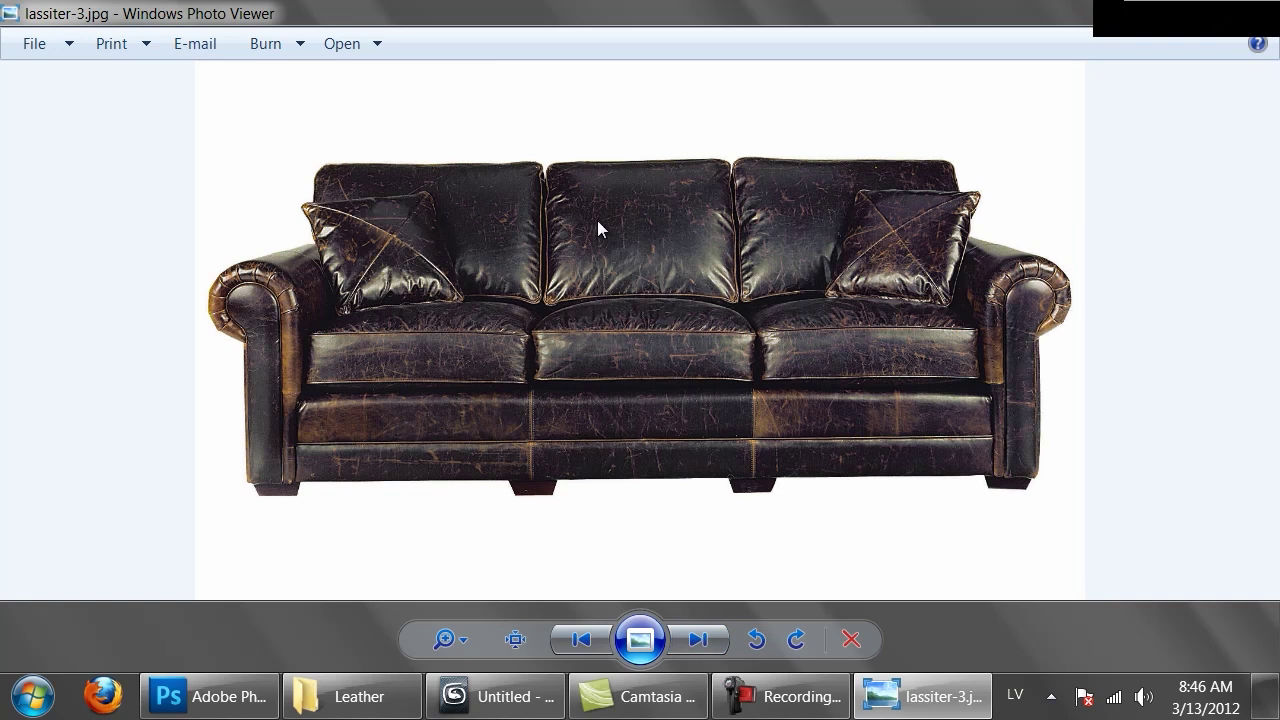
pyautogui.click(698, 640)
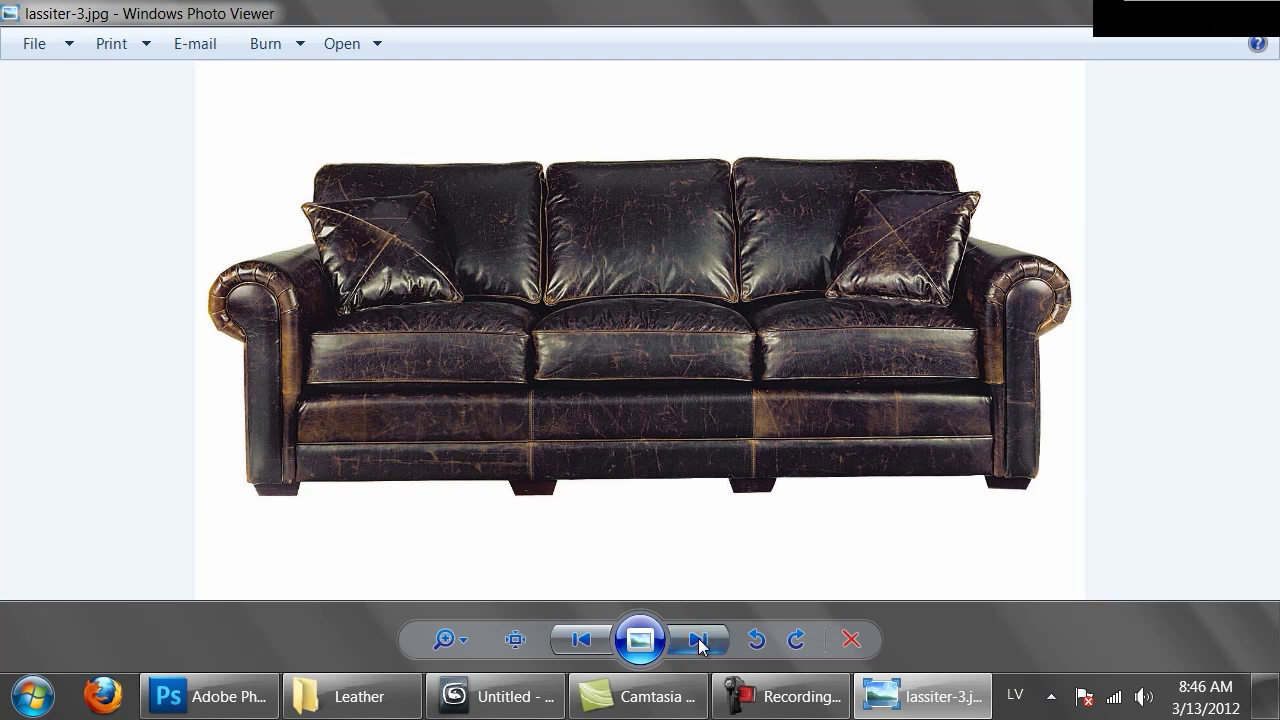
pyautogui.click(698, 640)
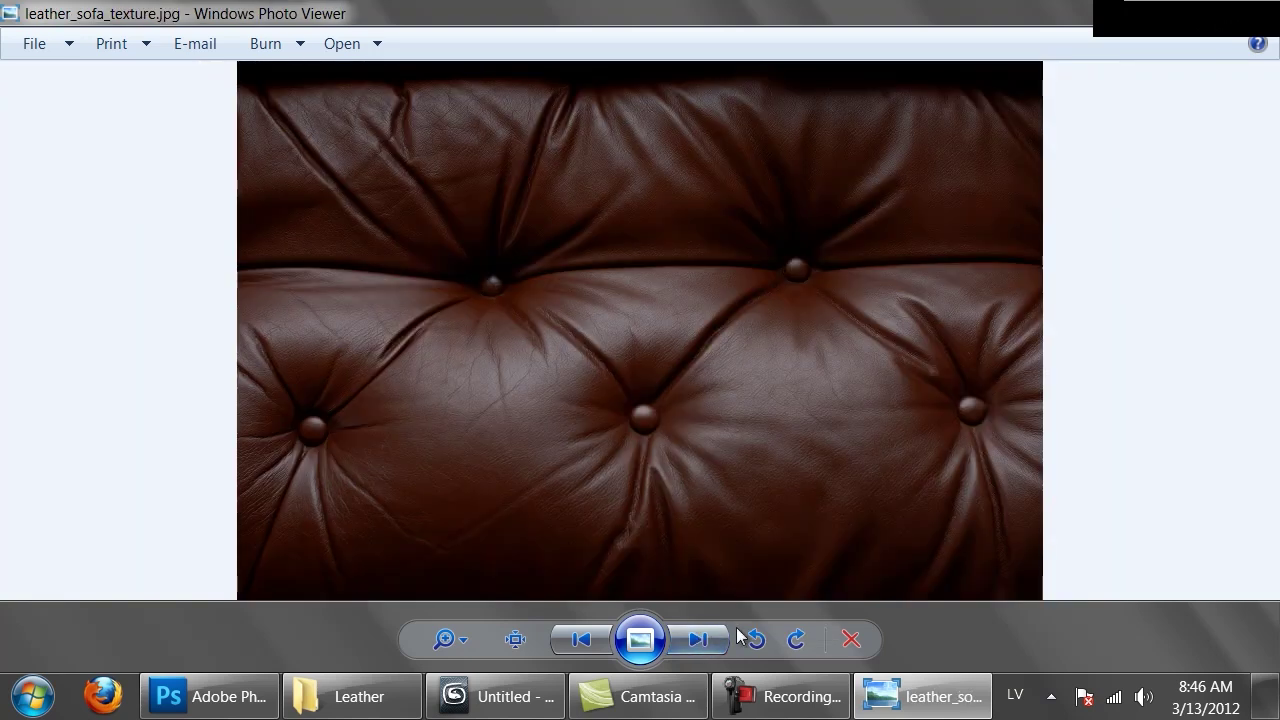
# Step: Examine the creases, buttons and fine grain of leather_sofa_texture.jpg at actual size, then fit the image back to the window
pyautogui.click(510, 647)
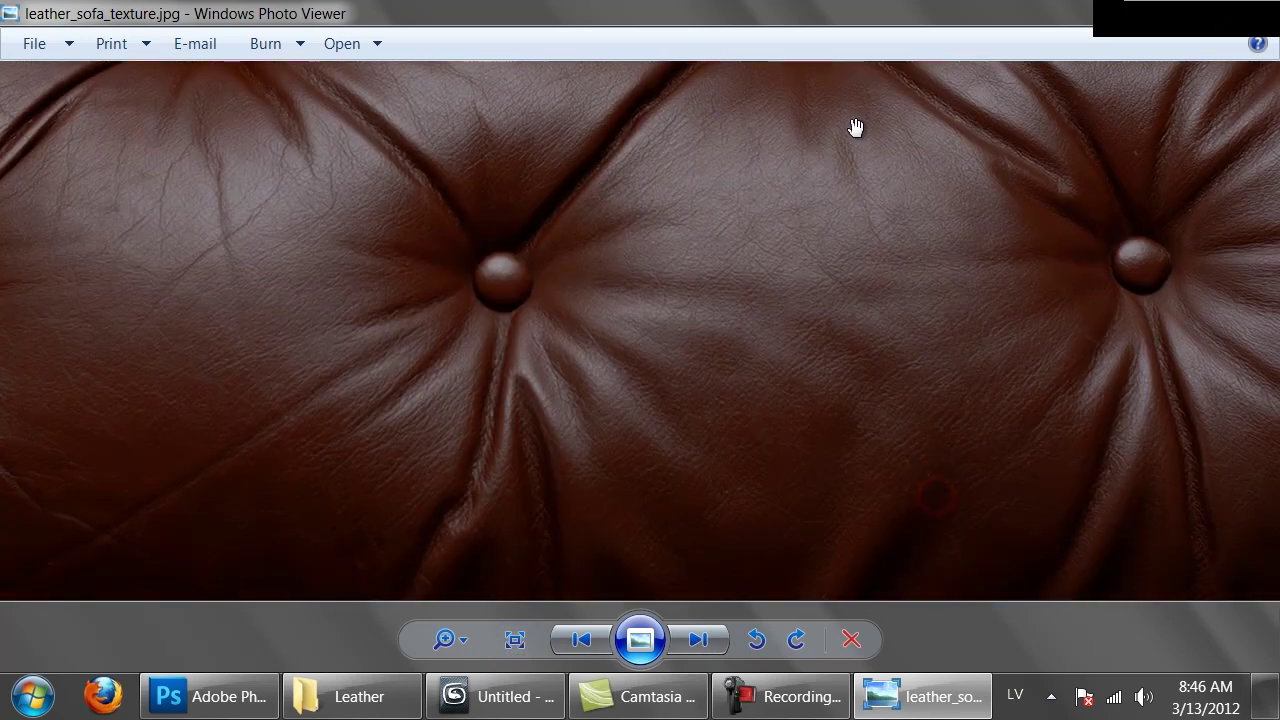
pyautogui.moveTo(451, 254); pyautogui.dragTo(561, 265)
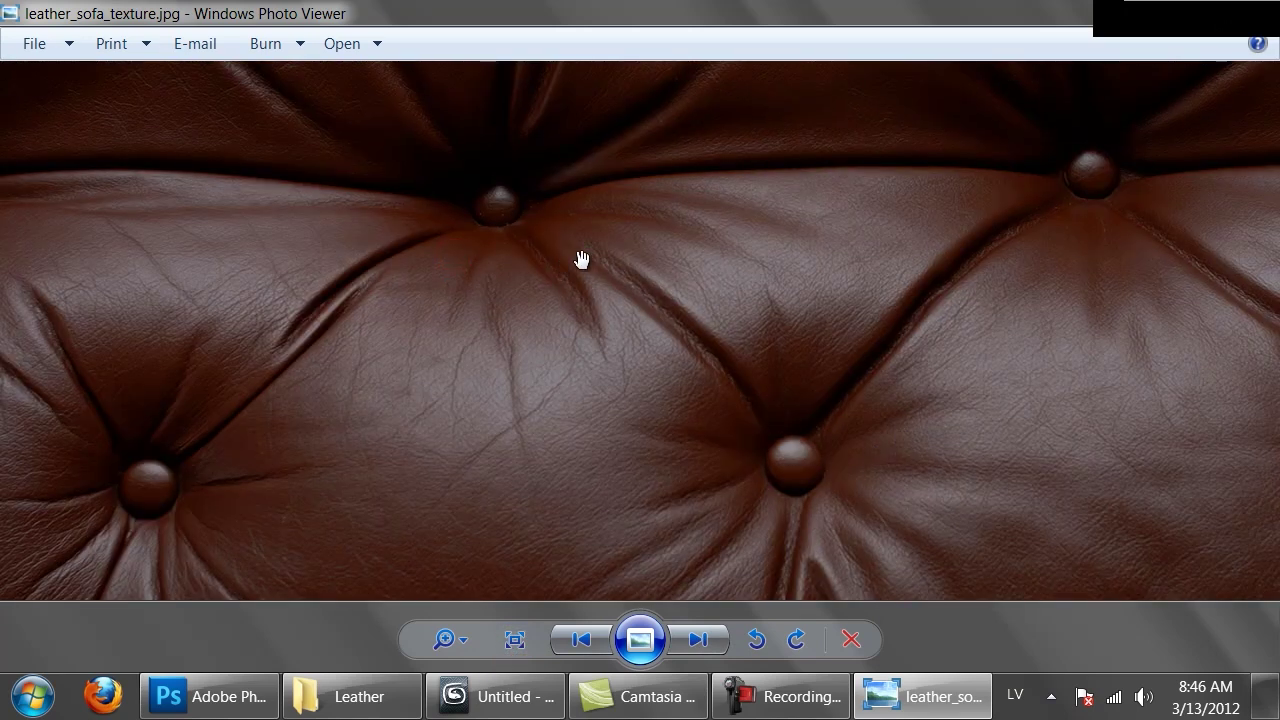
pyautogui.moveTo(604, 426); pyautogui.dragTo(728, 350)
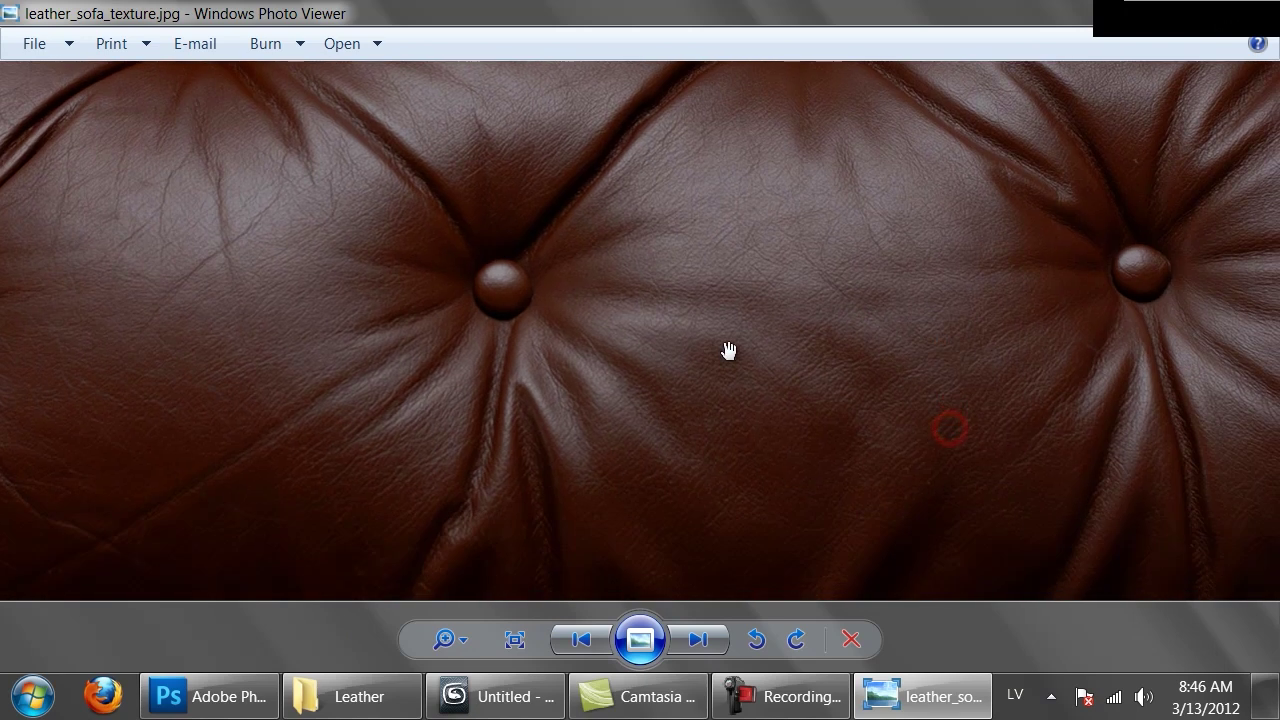
pyautogui.moveTo(952, 202); pyautogui.dragTo(1100, 289)
pyautogui.moveTo(929, 249); pyautogui.dragTo(832, 325)
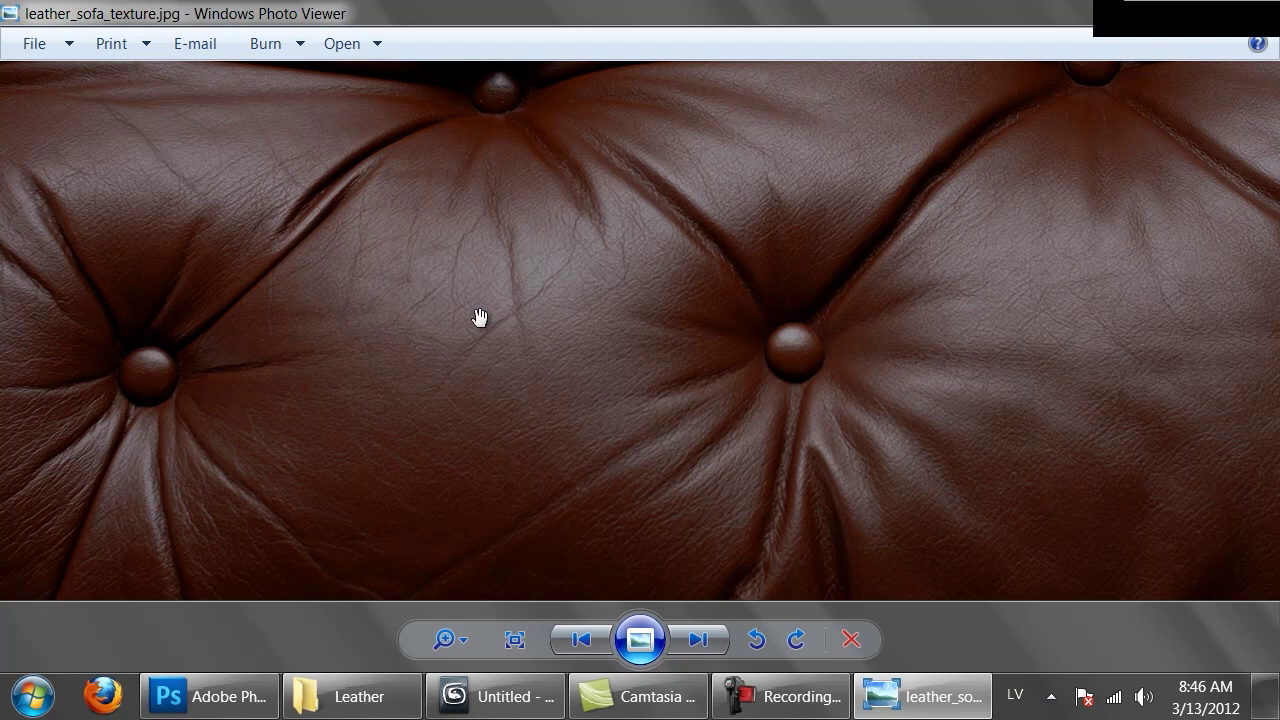
pyautogui.moveTo(920, 453); pyautogui.dragTo(654, 363)
pyautogui.click(505, 642)
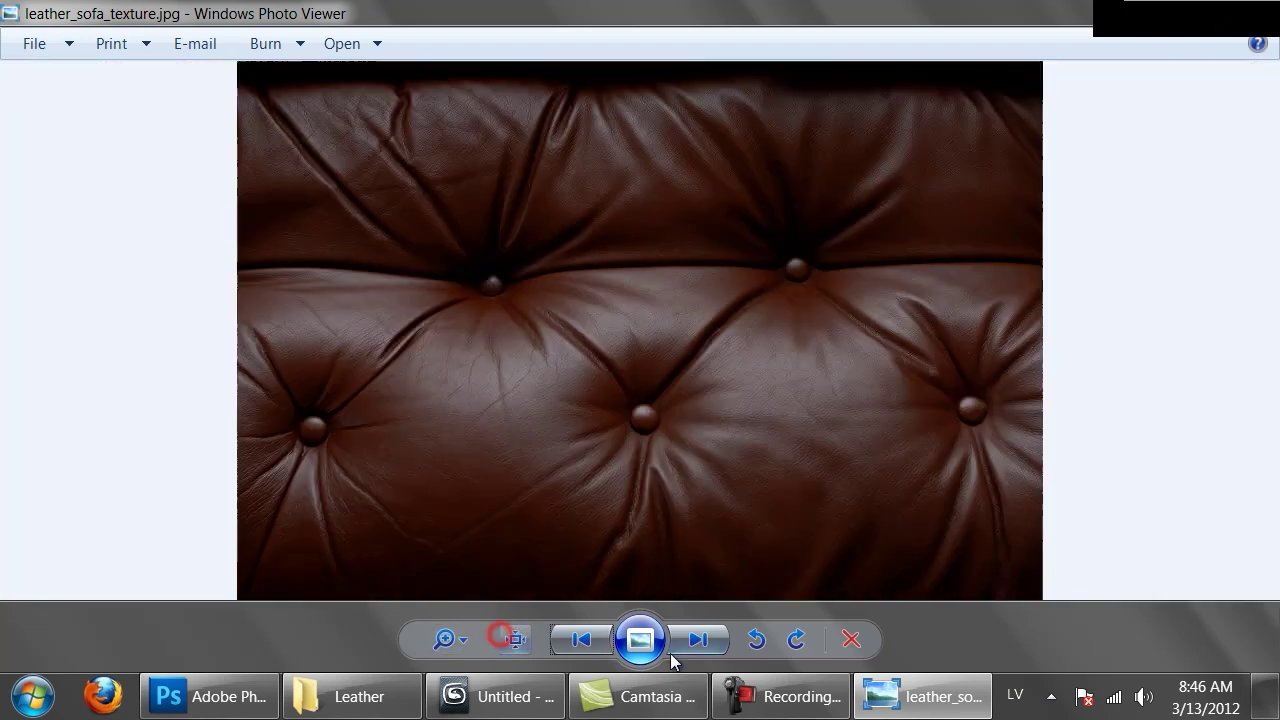
# Step: View the remaining leather reference photos, including Leather-Furniture.jpg, and cycle back to 005.jpg
pyautogui.click(698, 644)
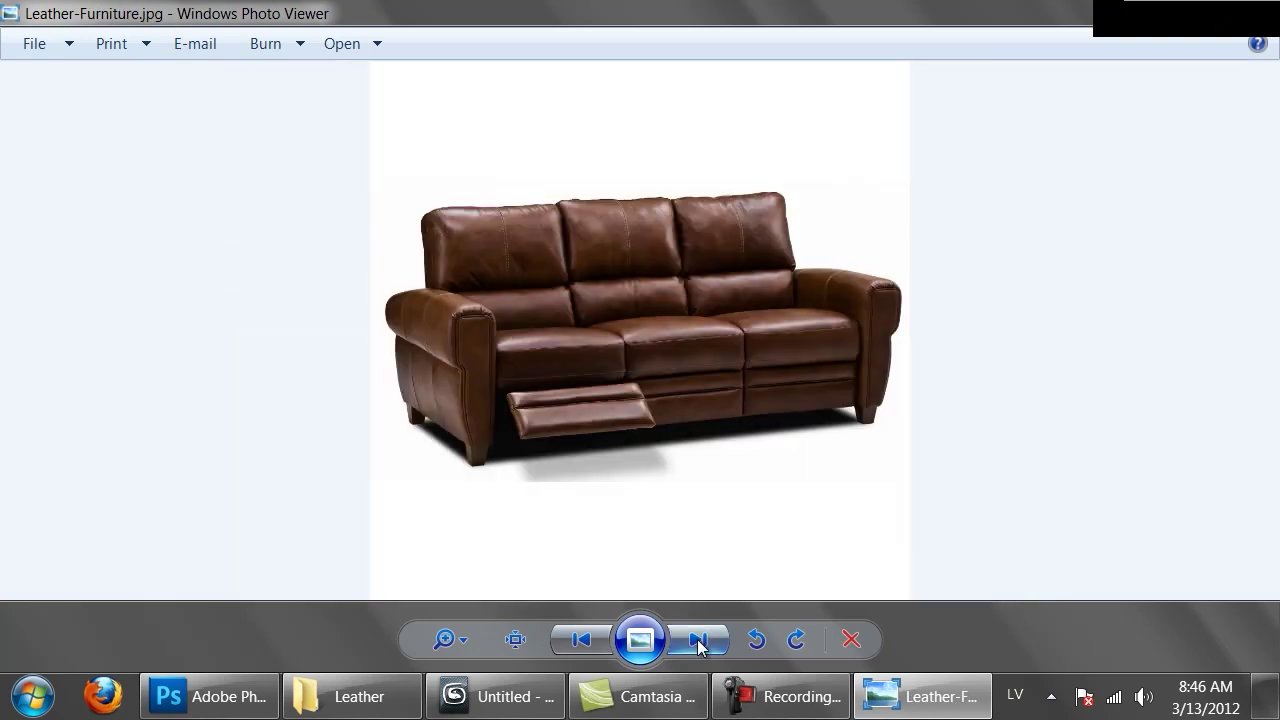
pyautogui.click(698, 644)
pyautogui.click(698, 644)
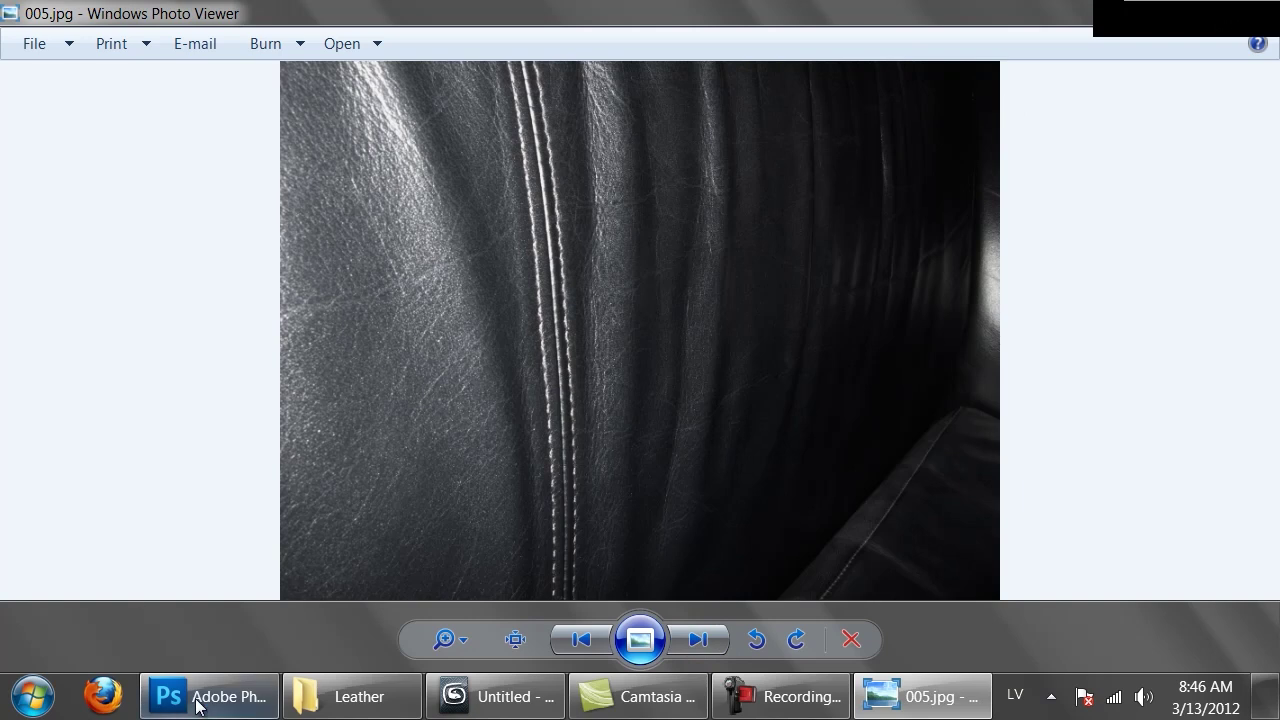
pyautogui.click(104, 697)
pyautogui.click(471, 64)
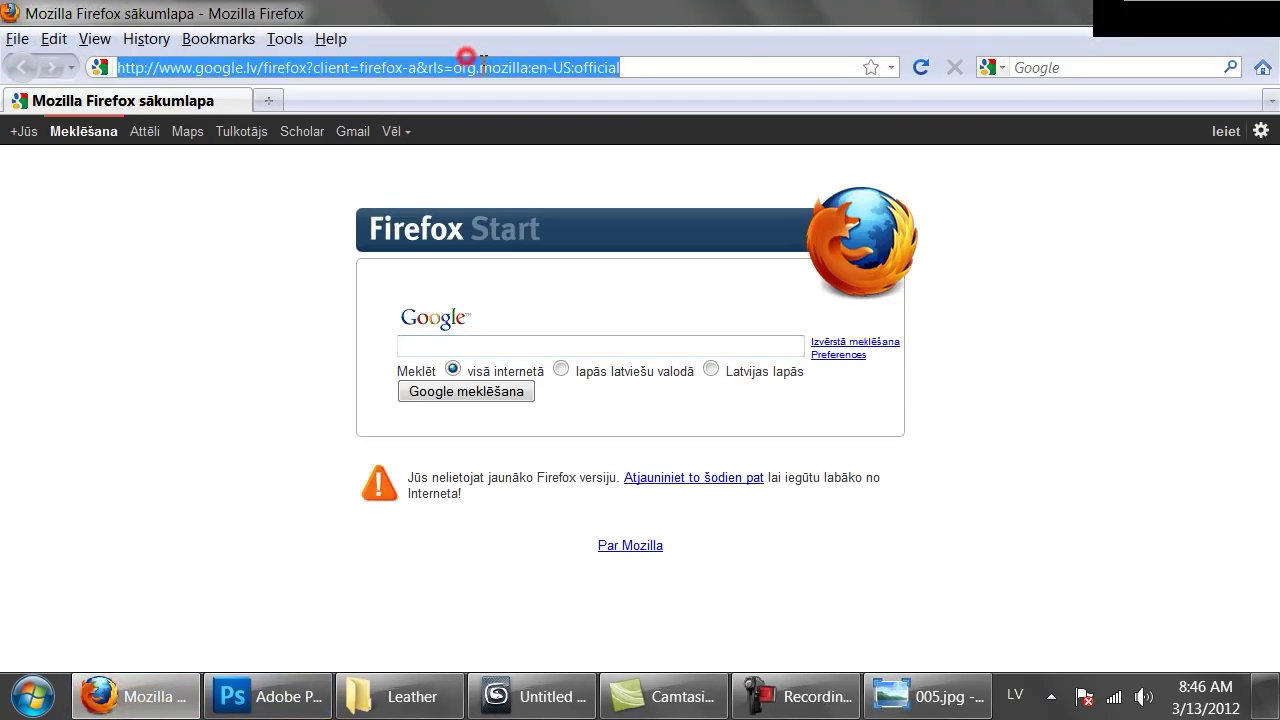
pyautogui.write('cgt')
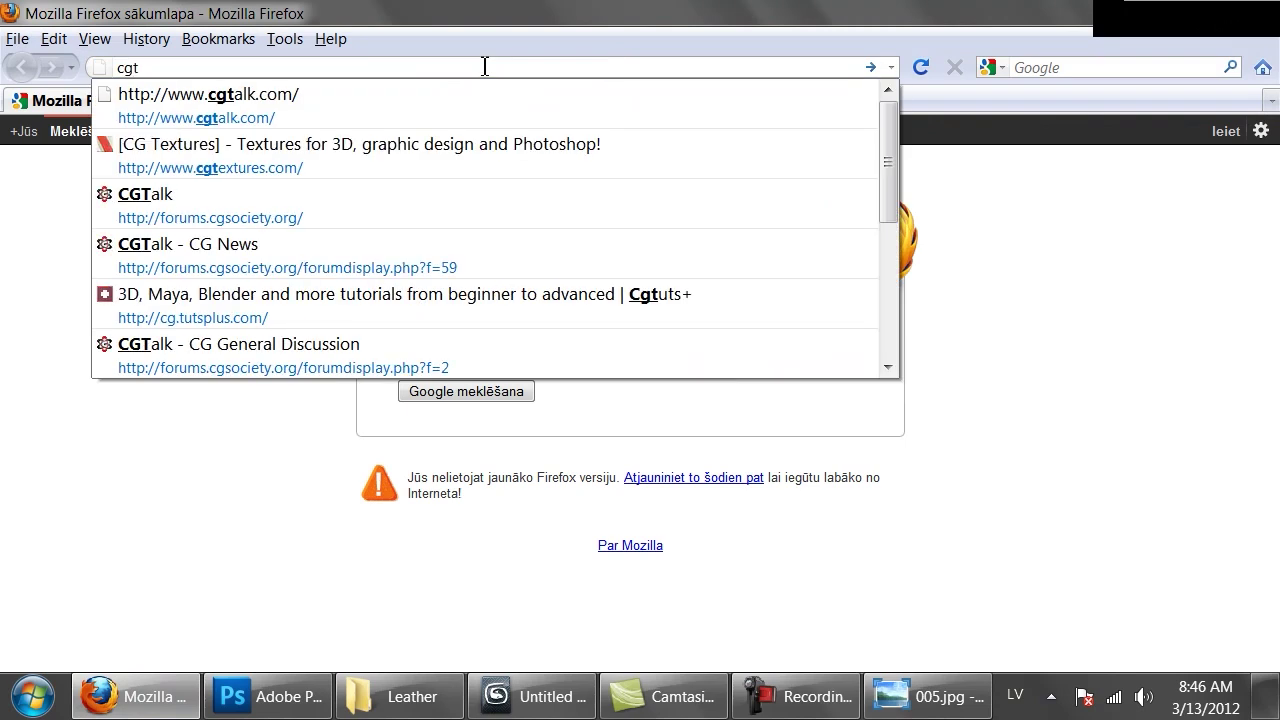
pyautogui.press('Down')
pyautogui.press('Down')
pyautogui.press('Return')
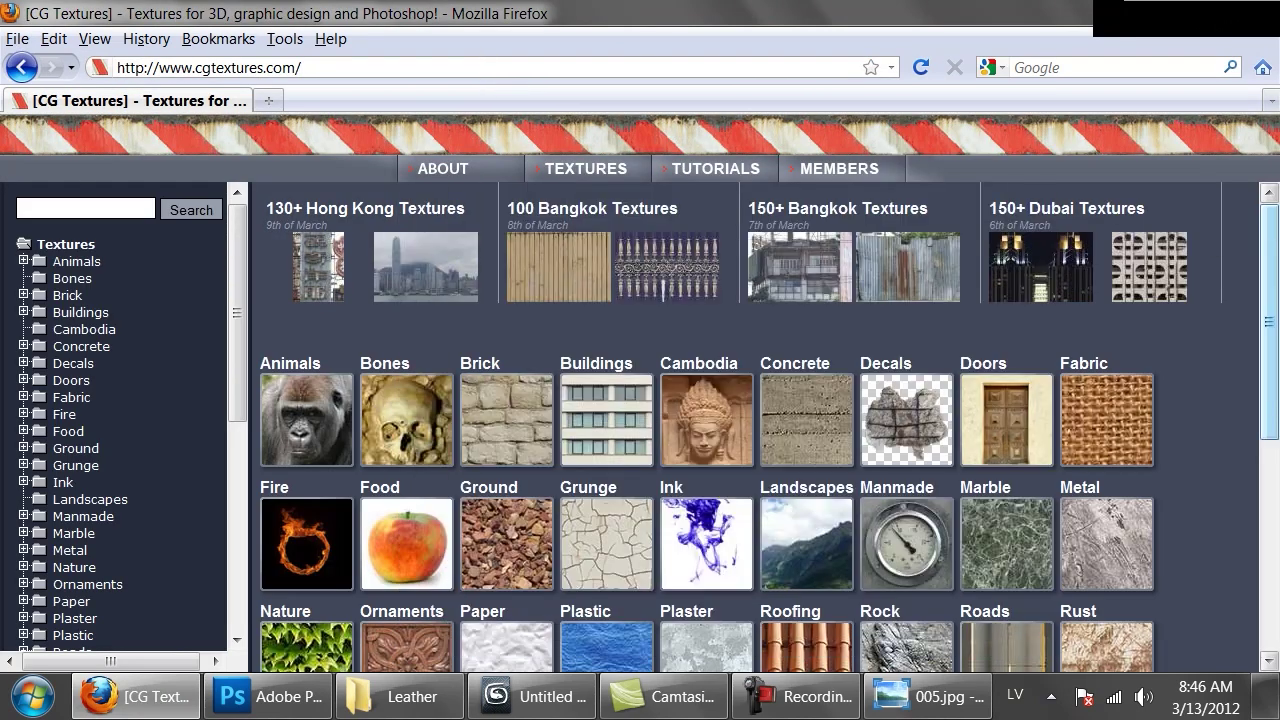
# Step: Open the Leather subcategory within the Fabric textures
pyautogui.click(1128, 400)
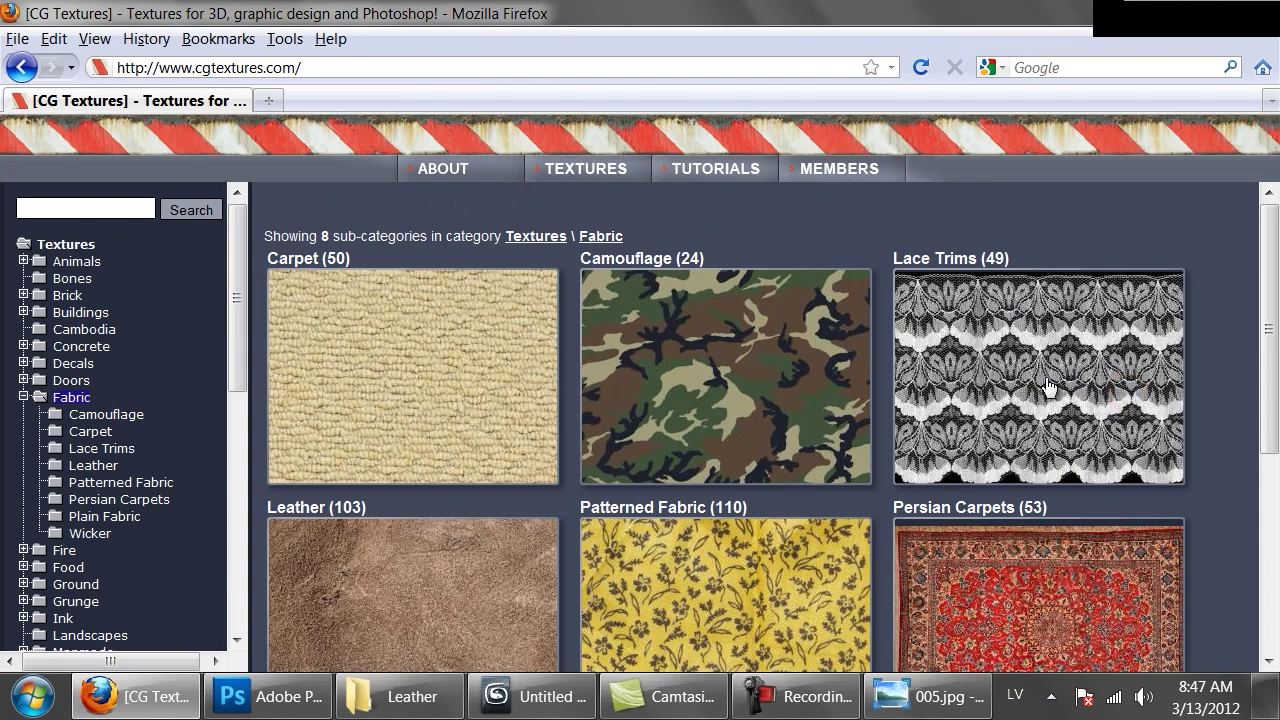
pyautogui.scroll(-4, 1128, 394)
pyautogui.scroll(2, 727, 374)
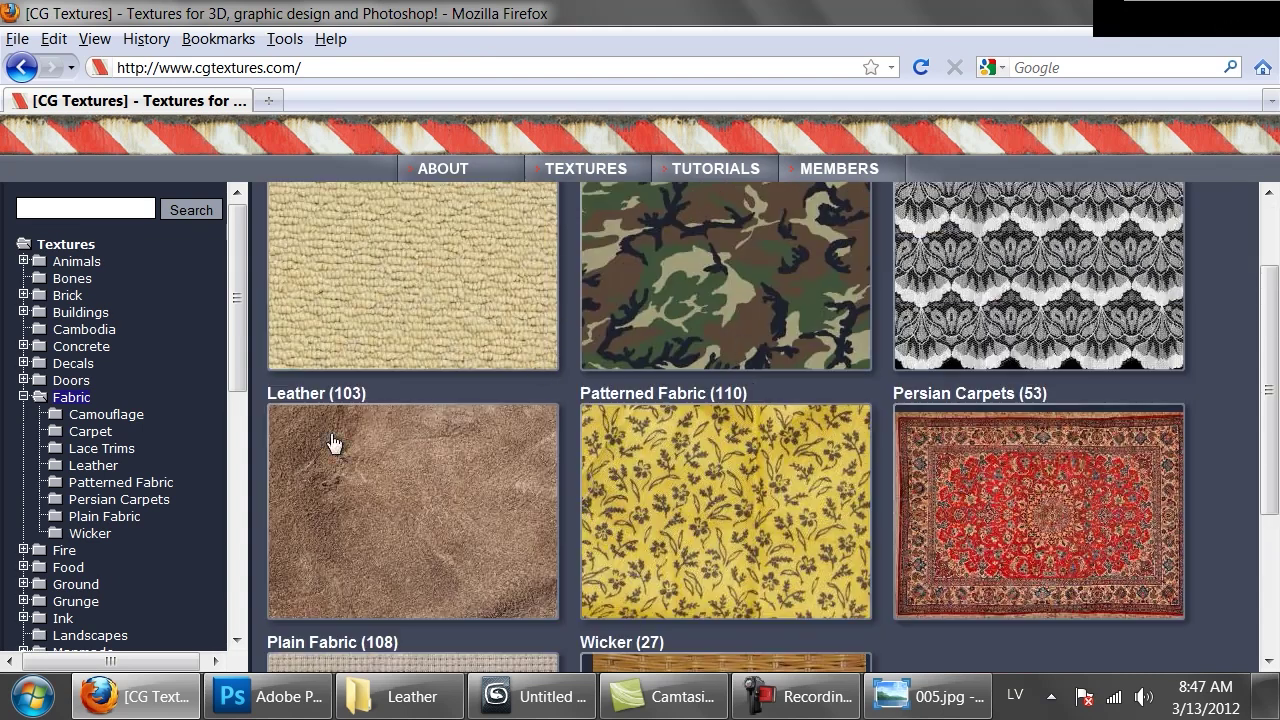
pyautogui.scroll(2, 398, 510)
pyautogui.click(365, 575)
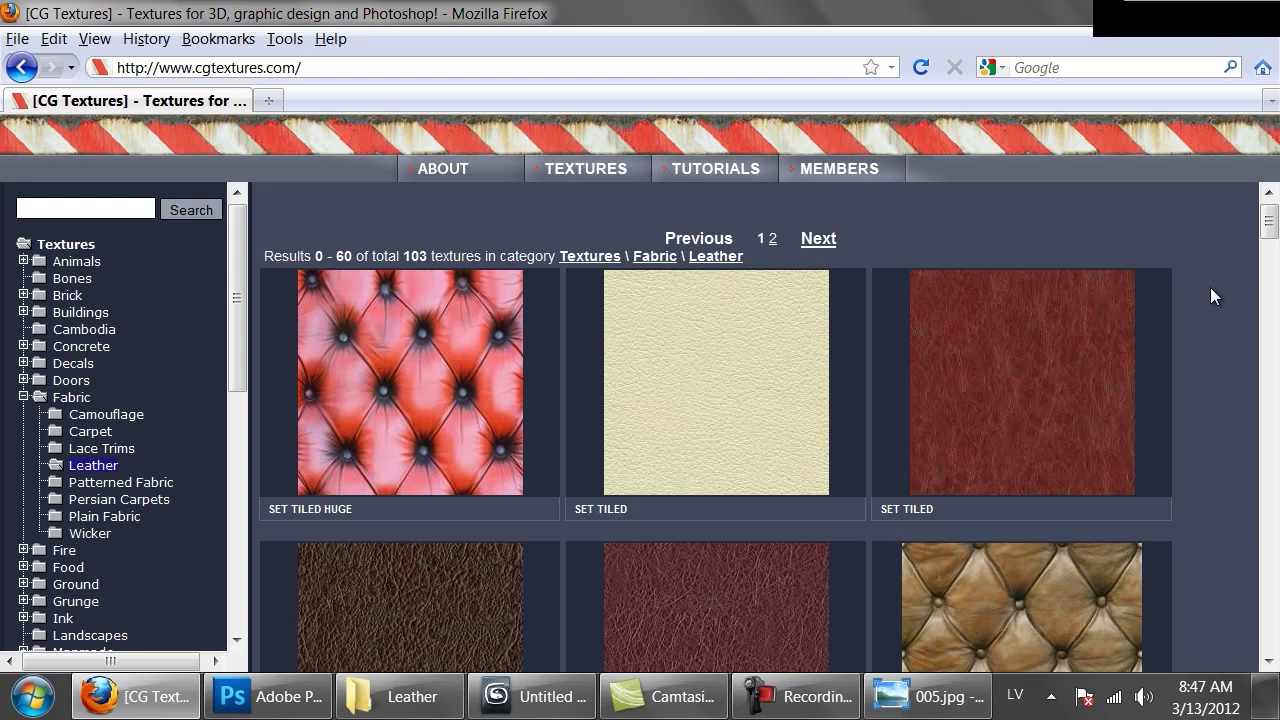
# Step: Find the dark blue leather texture Leather0031 among the leather results and open it in a new tab
pyautogui.scroll(-4, 1210, 296)
pyautogui.scroll(-10, 1208, 300)
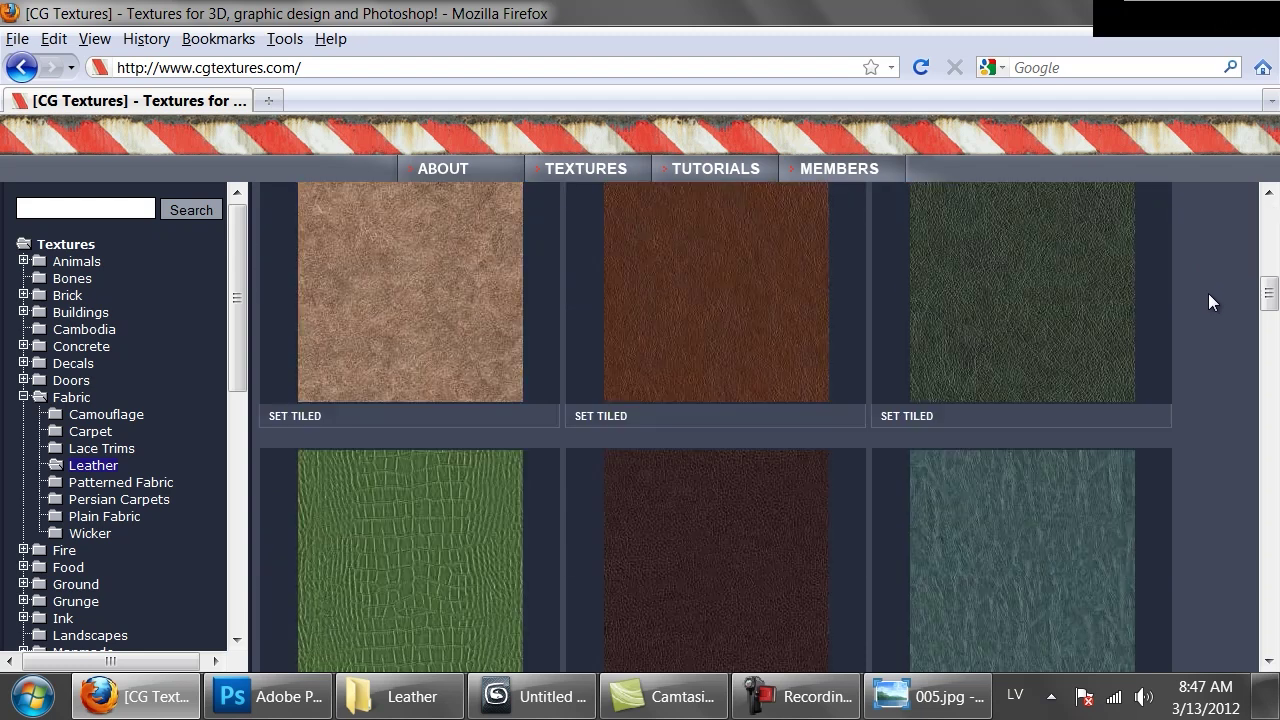
pyautogui.scroll(-4, 1208, 296)
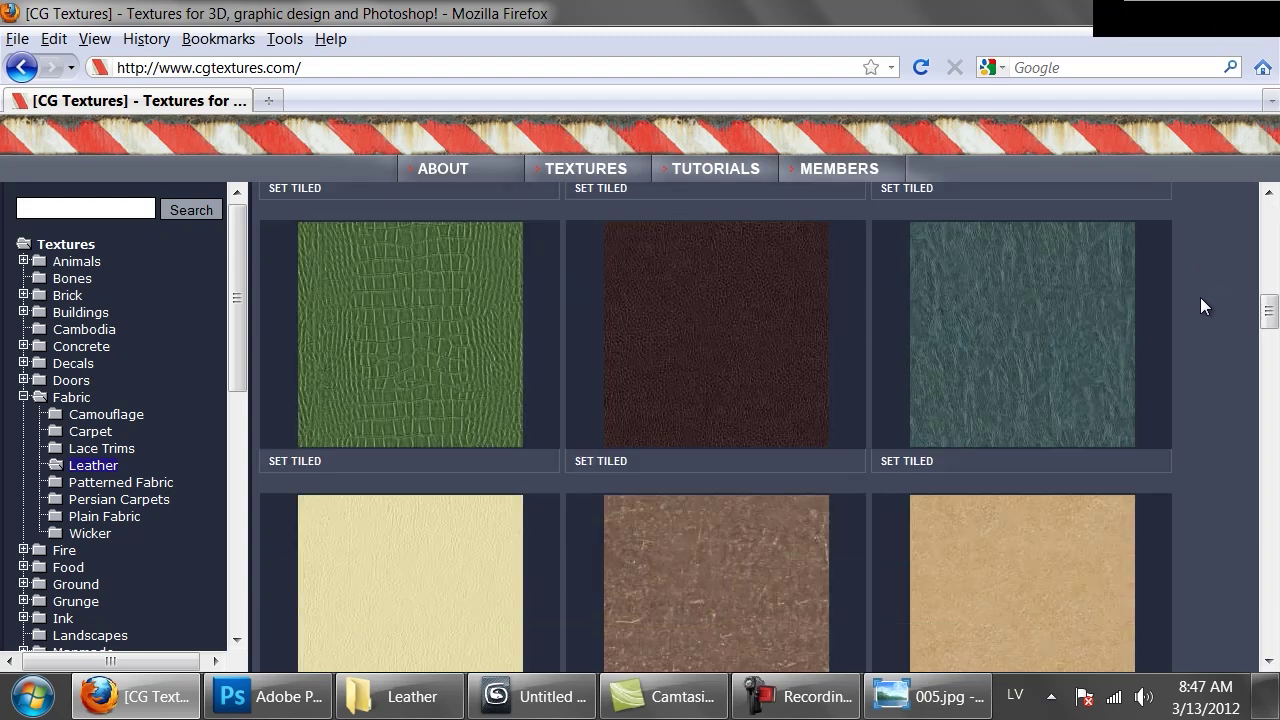
pyautogui.scroll(-10, 1200, 297)
pyautogui.scroll(-12, 1200, 297)
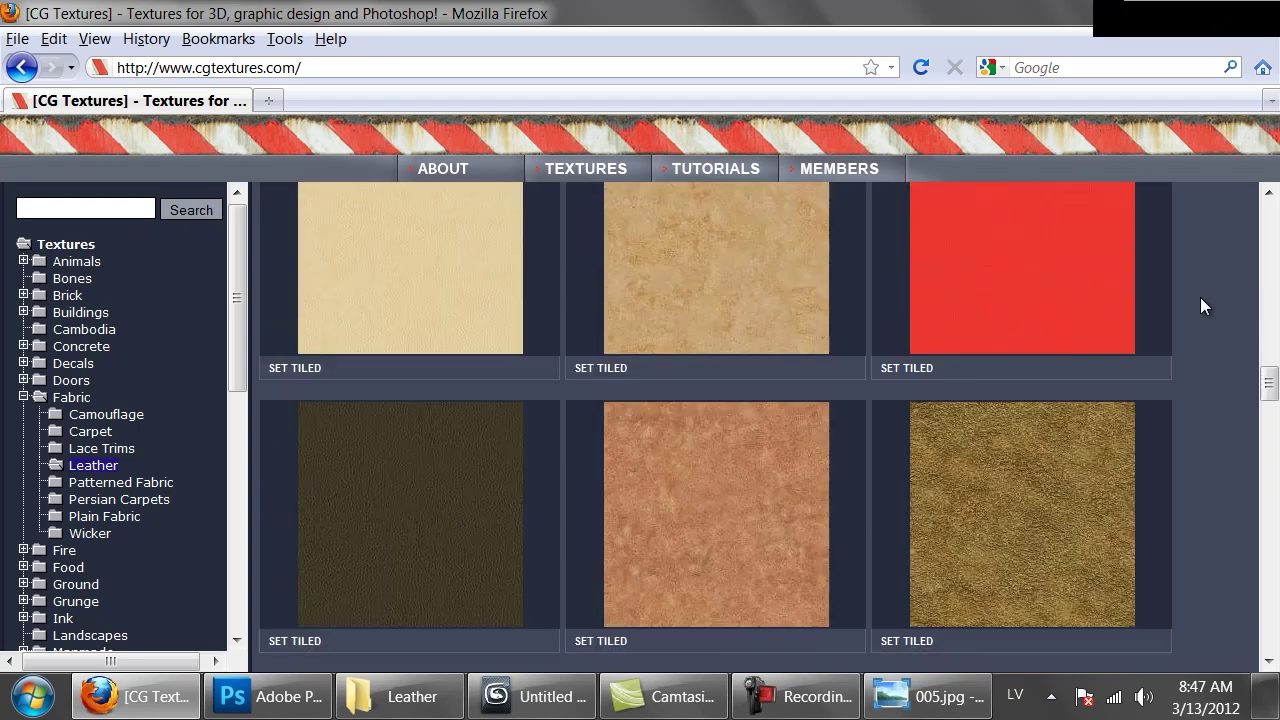
pyautogui.scroll(-12, 1201, 298)
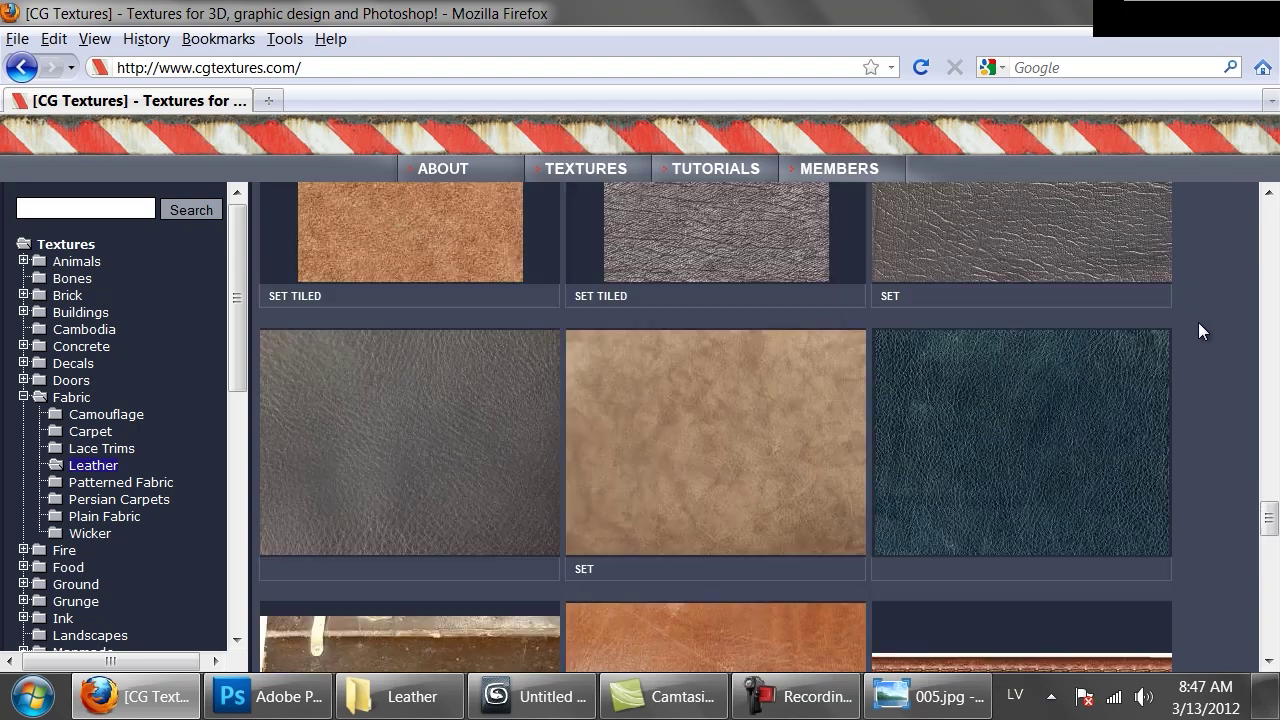
pyautogui.moveTo(1095, 434)
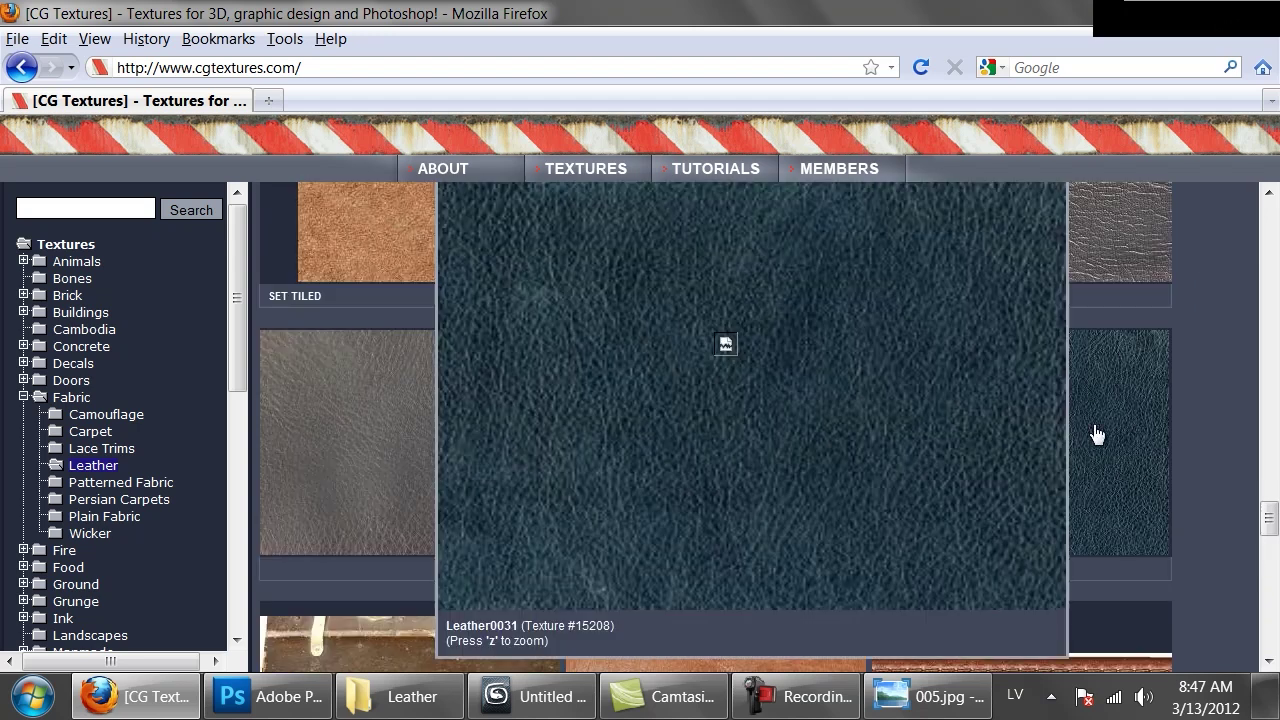
pyautogui.scroll(-5, 1095, 434)
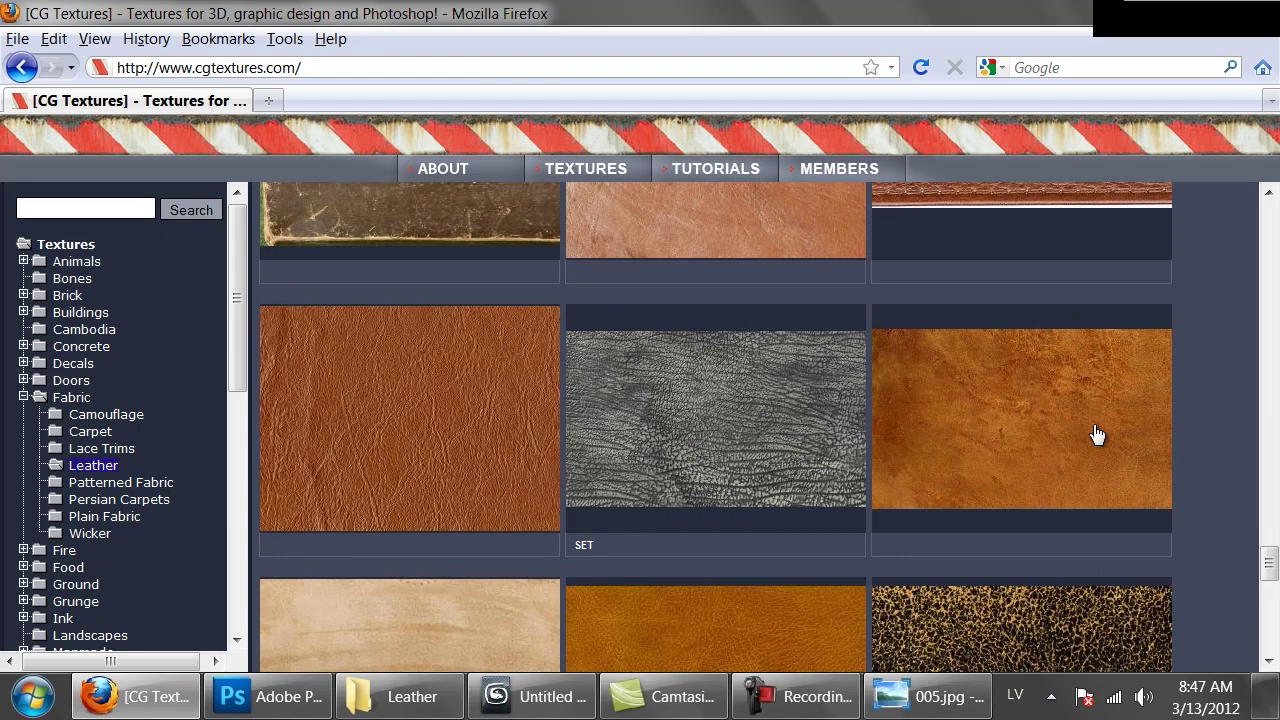
pyautogui.scroll(5, 1095, 434)
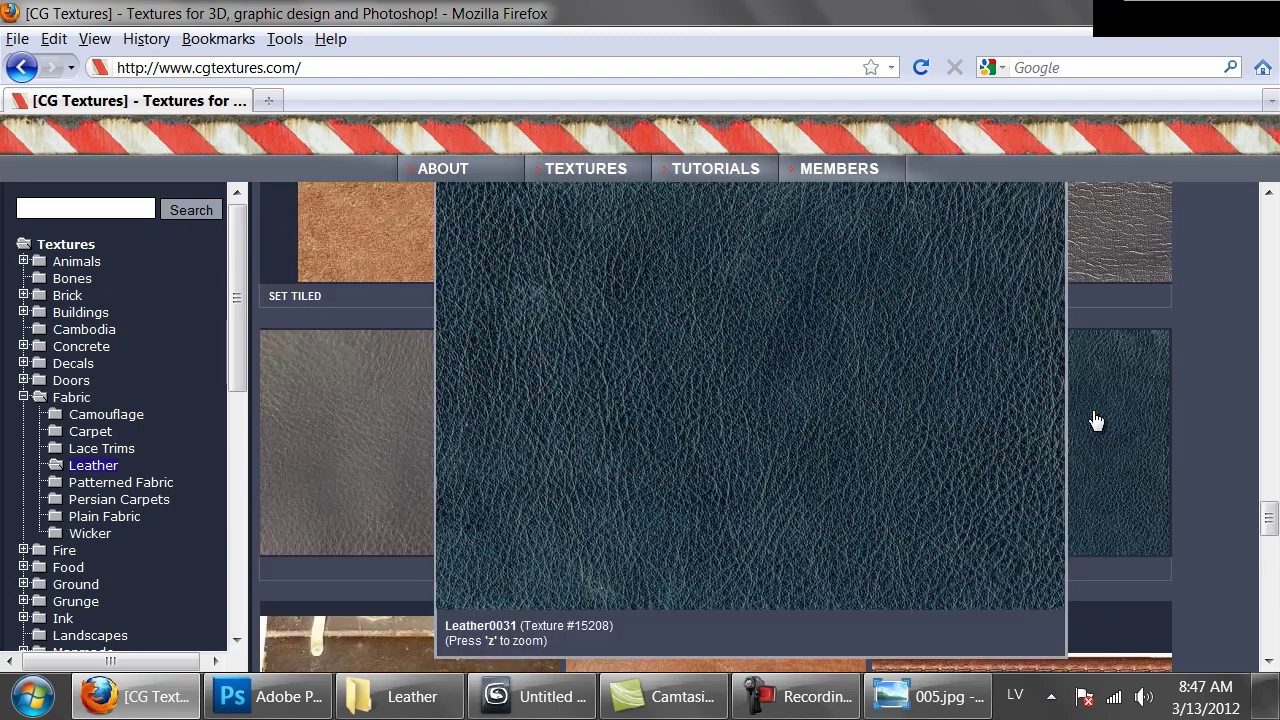
pyautogui.middleClick(1096, 420)
# Step: Browse the leather results for more candidates and open the cream wrinkled leather texture in a new tab
pyautogui.scroll(4, 1096, 420)
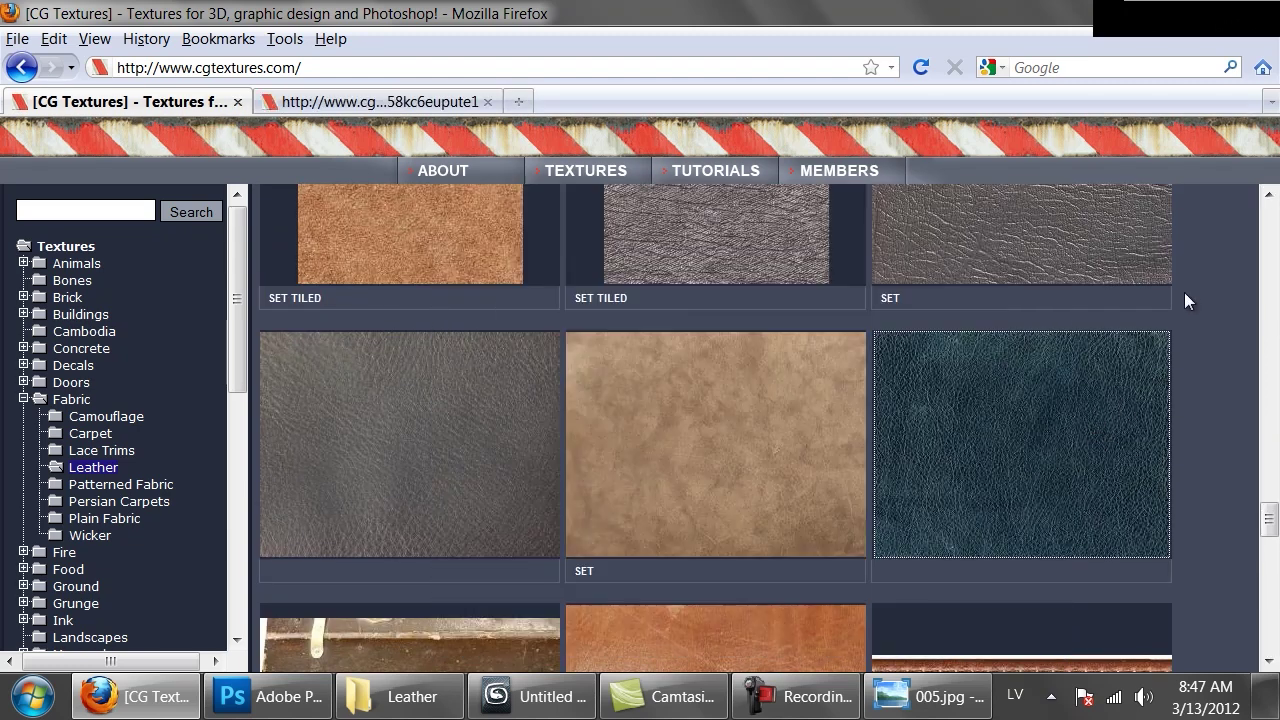
pyautogui.moveTo(714, 391)
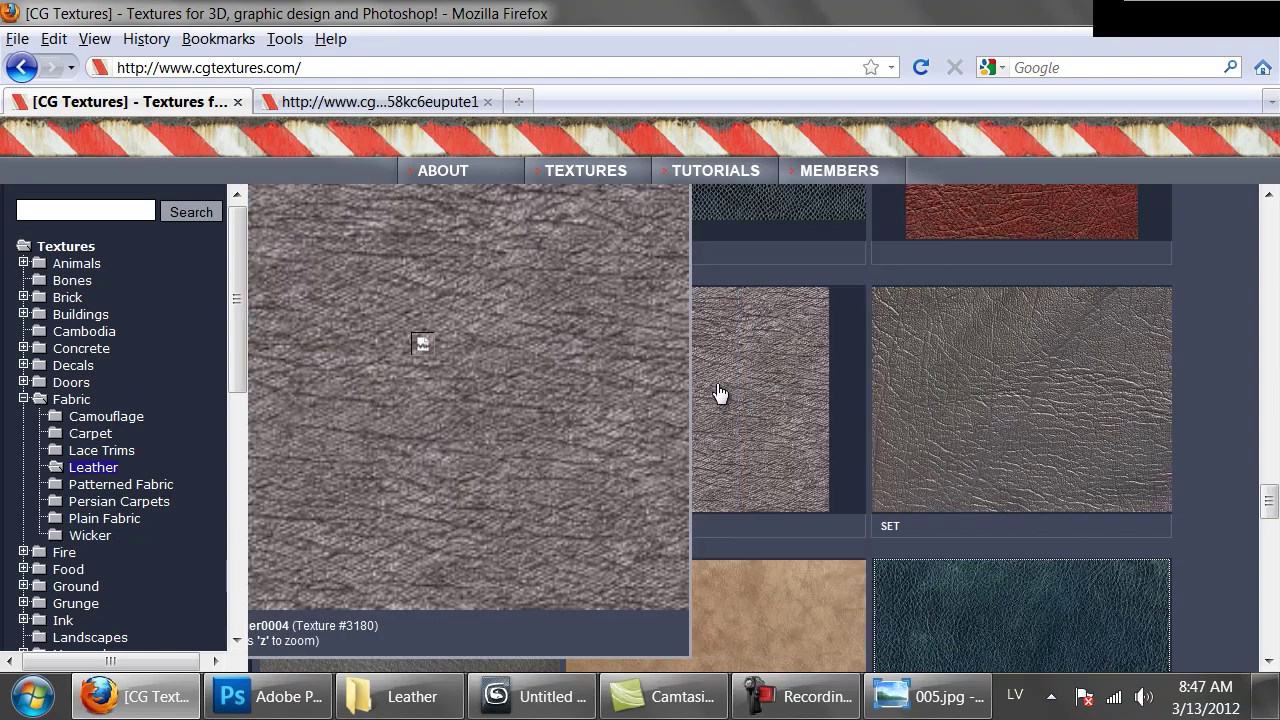
pyautogui.scroll(3, 914, 420)
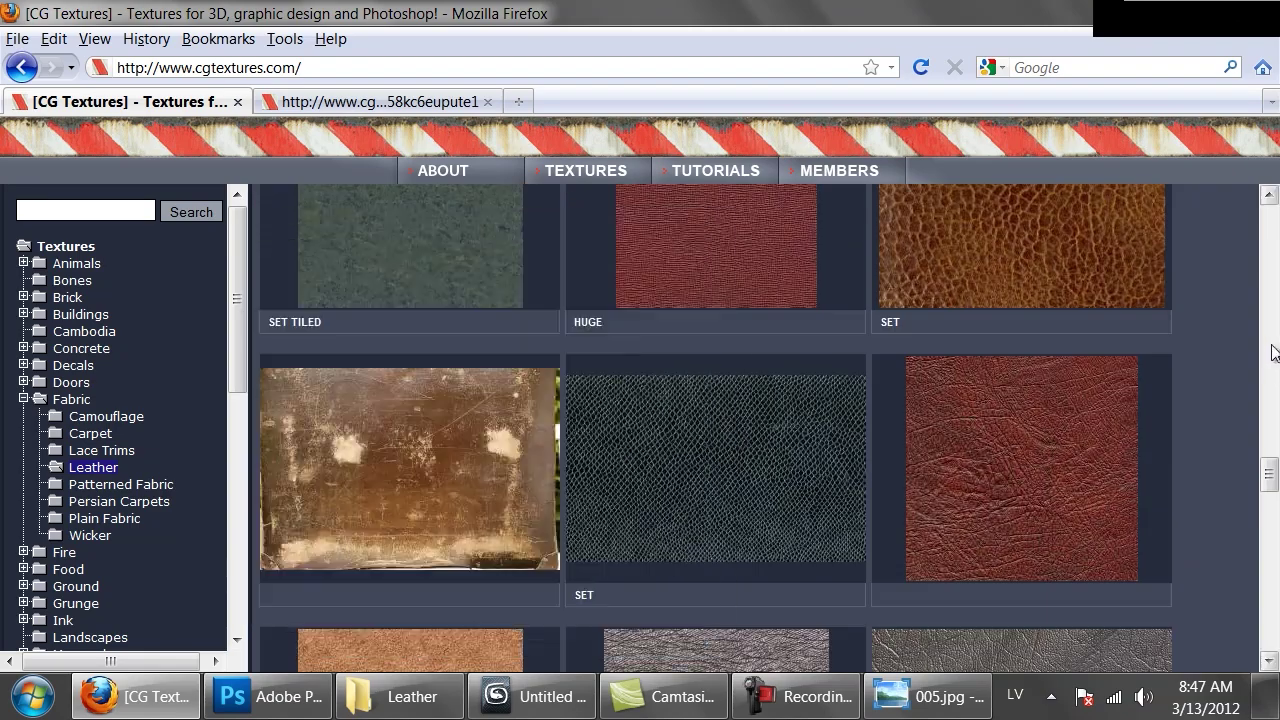
pyautogui.moveTo(1036, 477)
pyautogui.scroll(4, 1129, 500)
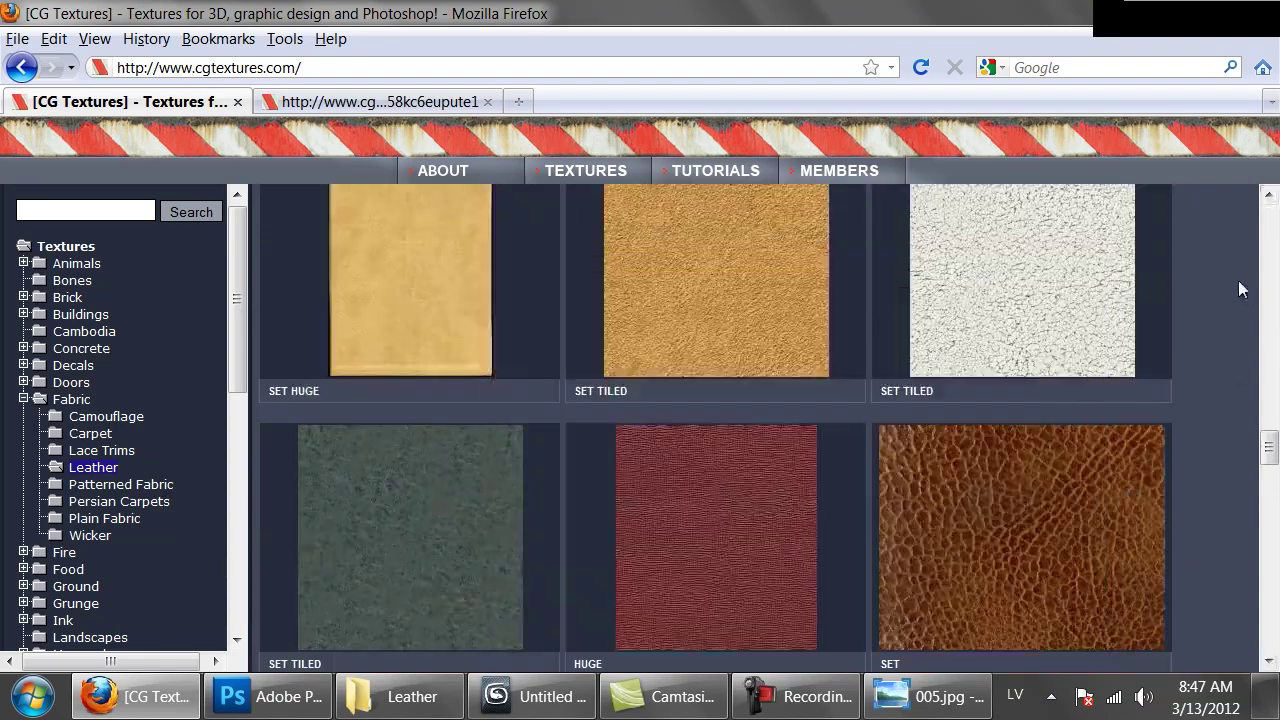
pyautogui.scroll(-5, 1168, 391)
pyautogui.scroll(-10, 1167, 380)
pyautogui.scroll(-3, 1166, 391)
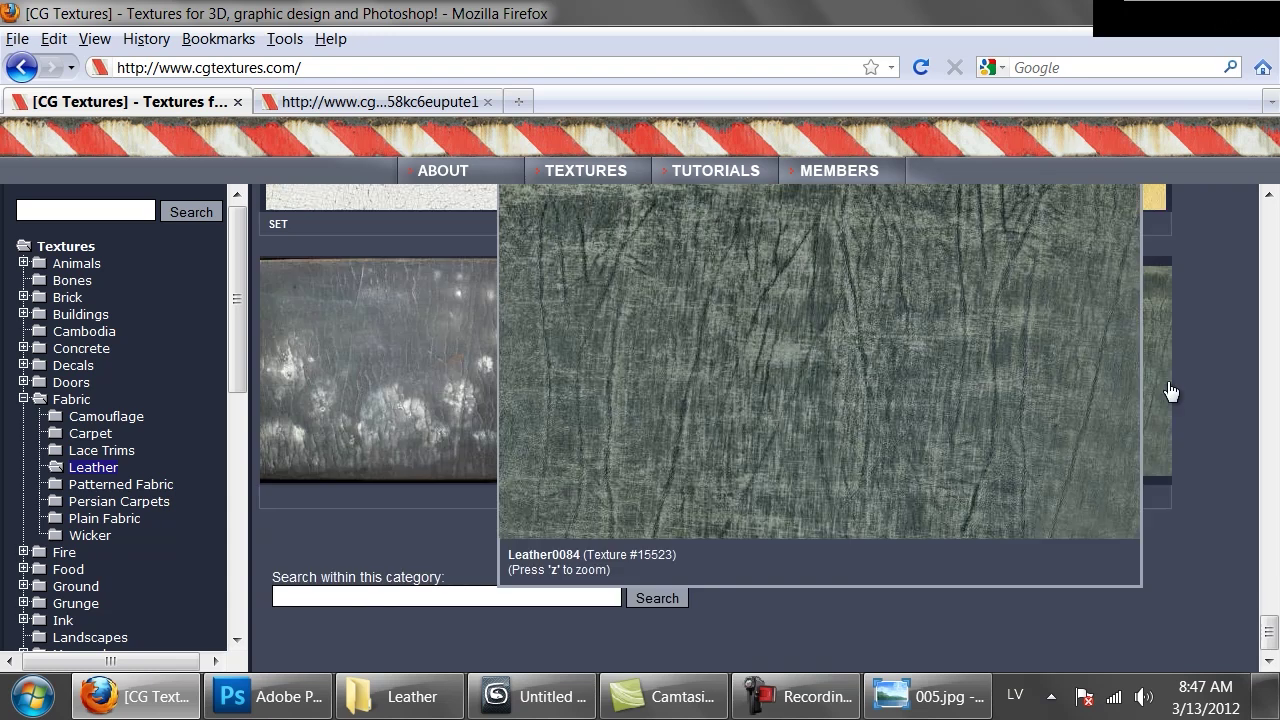
pyautogui.scroll(3, 737, 553)
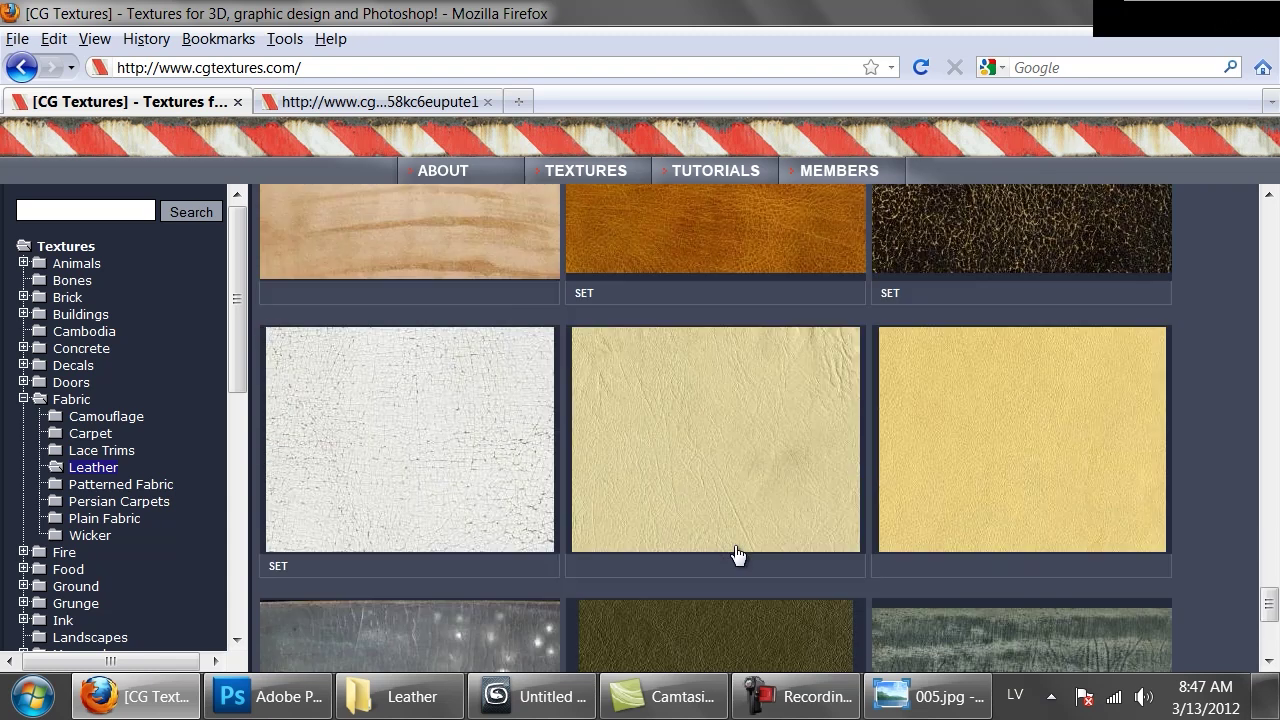
pyautogui.moveTo(730, 467)
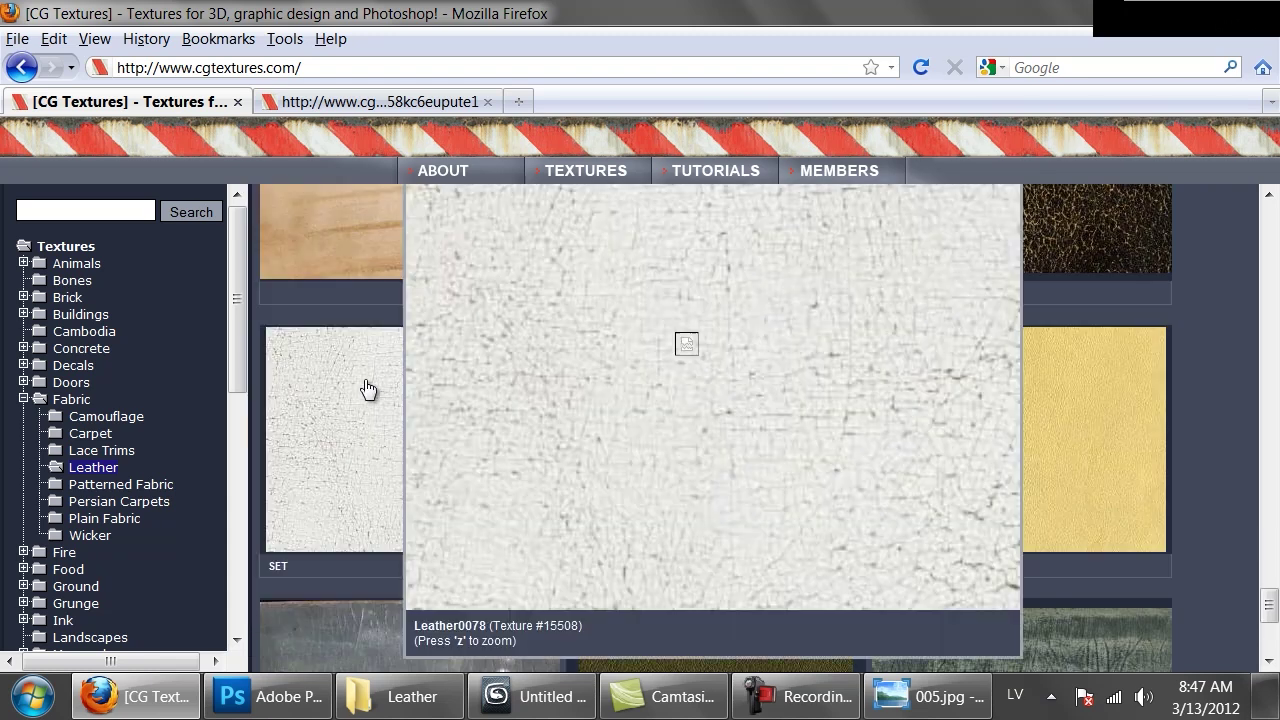
pyautogui.middleClick(739, 449)
# Step: Find the dark grey, heavily wrinkled leather texture #15483 and open it in a new tab
pyautogui.scroll(3, 740, 447)
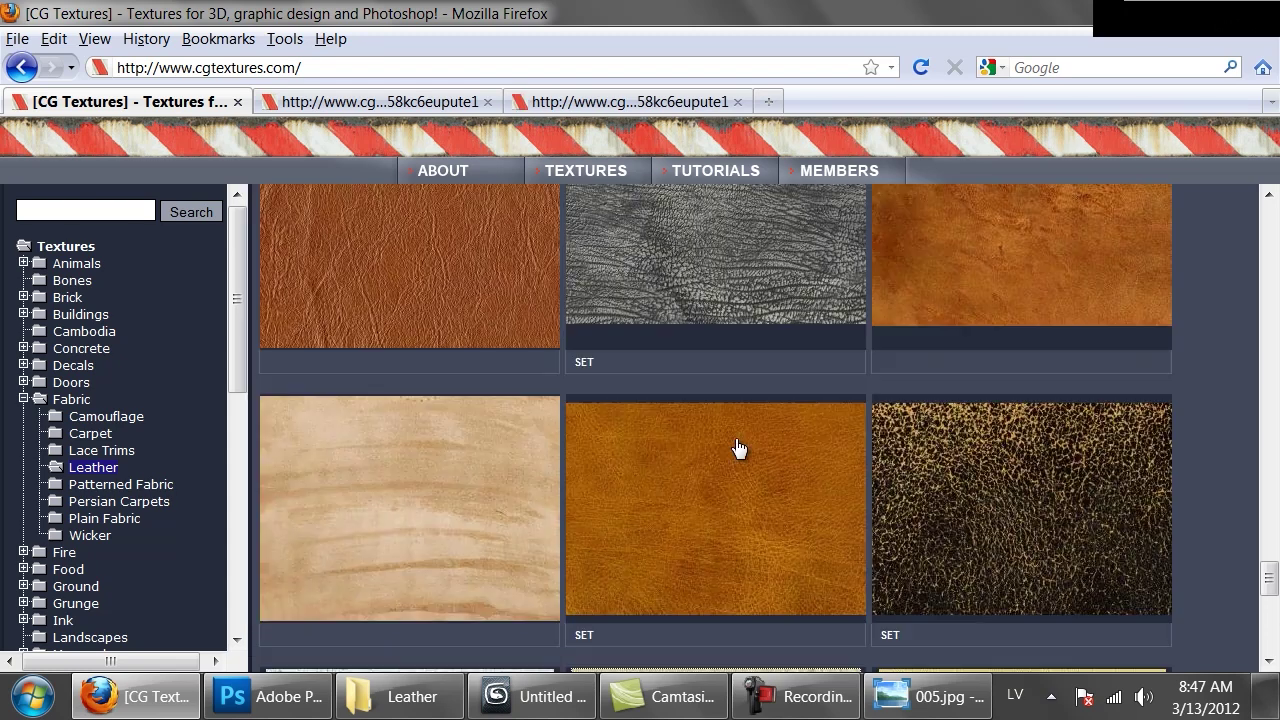
pyautogui.scroll(2, 748, 434)
pyautogui.moveTo(866, 411)
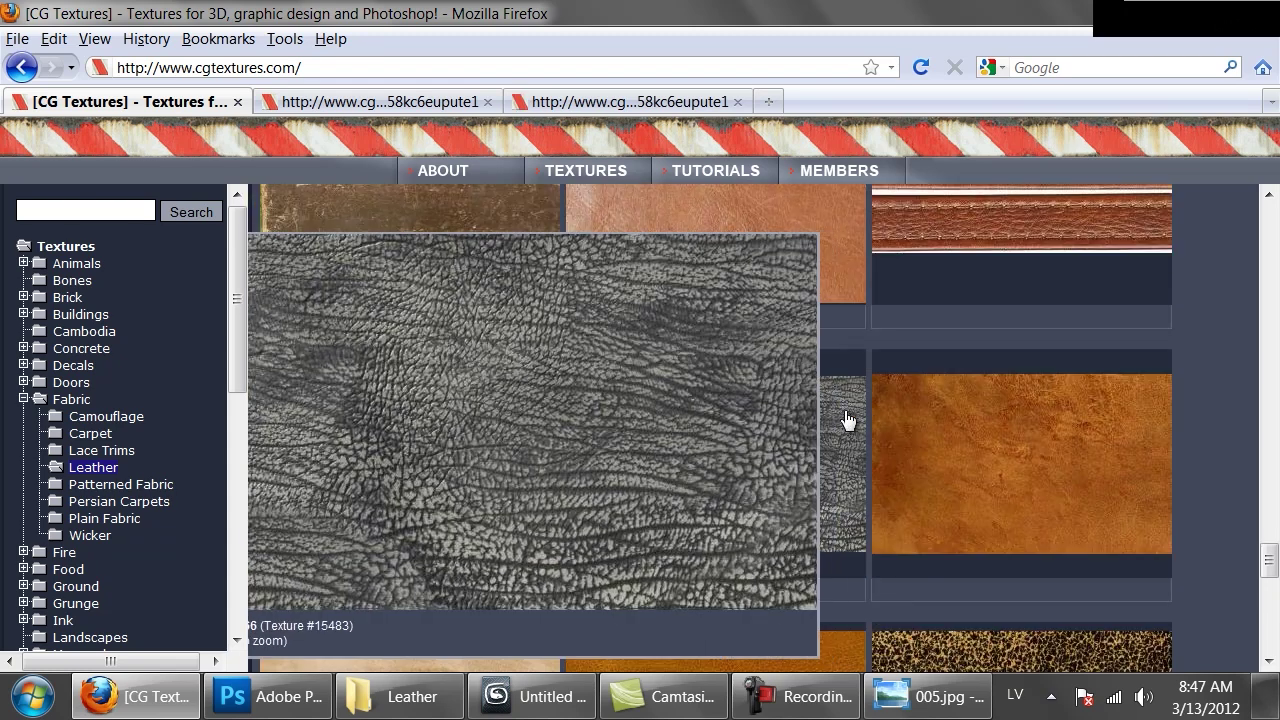
pyautogui.middleClick(826, 434)
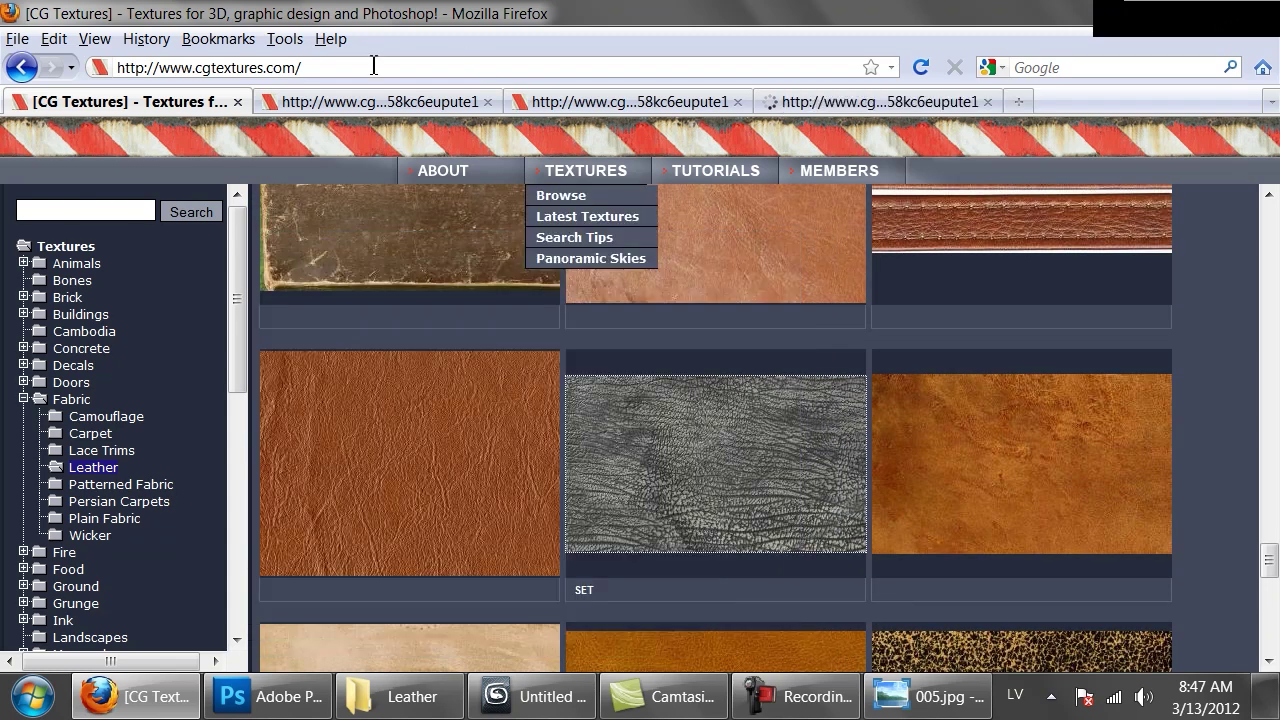
# Step: Download the large 3000x2293 version of the dark blue Leather0031 texture and open it directly in Photoshop
pyautogui.click(373, 102)
pyautogui.scroll(-3, 423, 337)
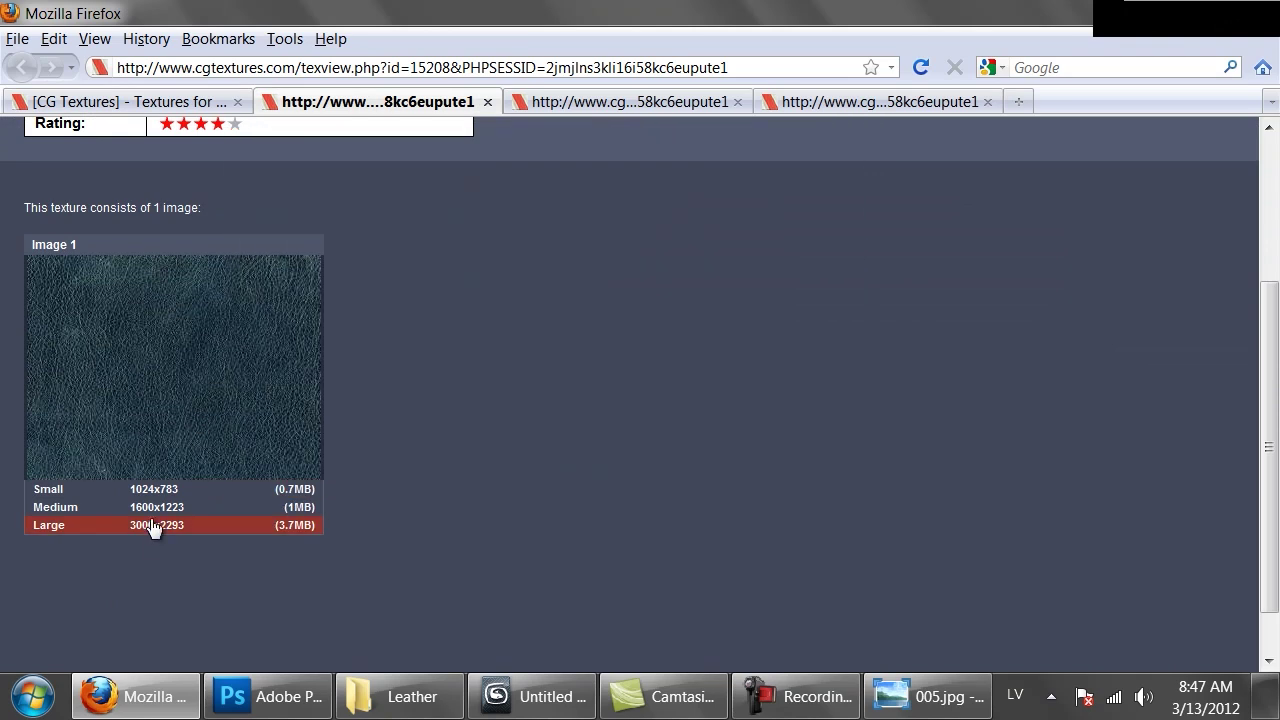
pyautogui.click(165, 537)
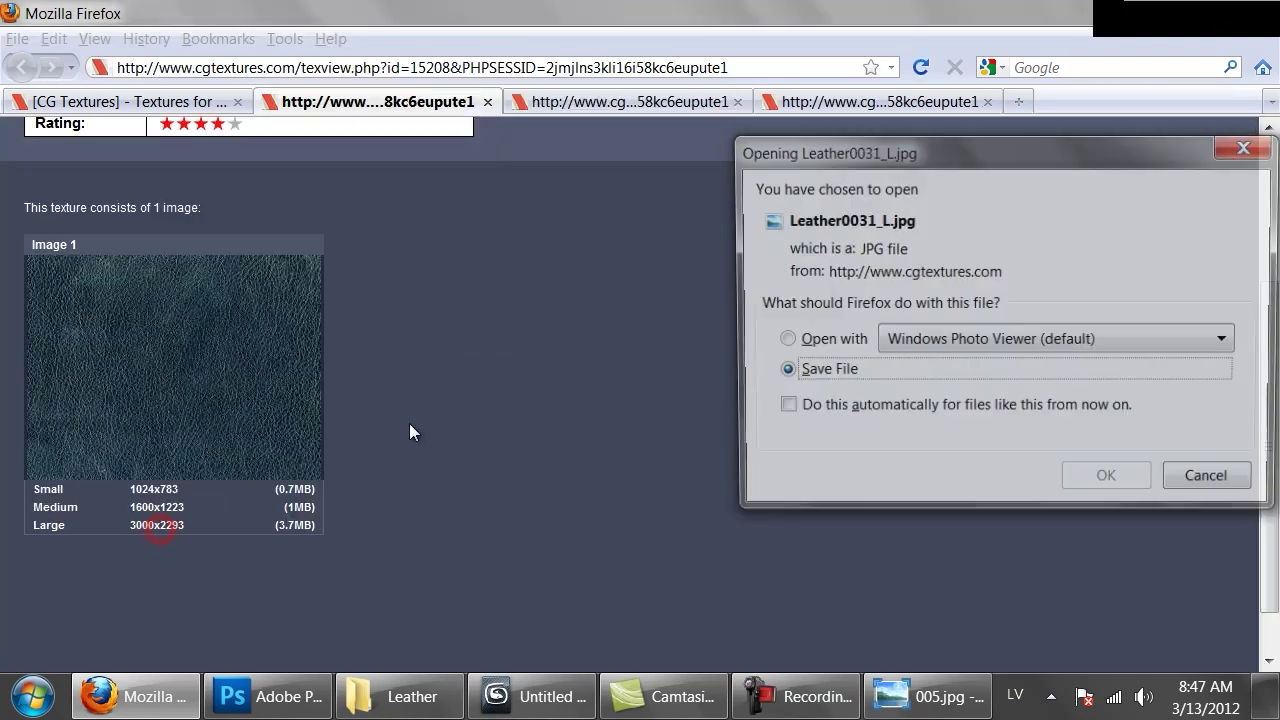
pyautogui.click(823, 340)
pyautogui.click(955, 341)
pyautogui.click(951, 395)
pyautogui.click(1106, 483)
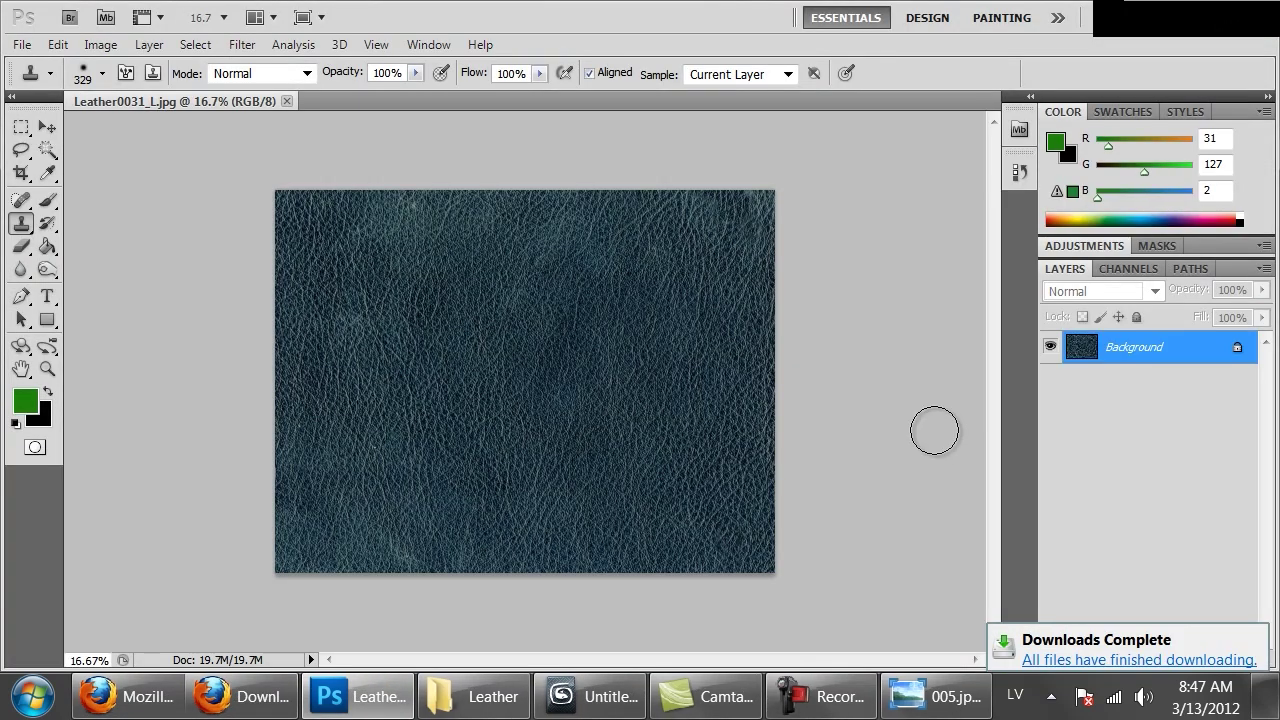
# Step: Remove all colour from the leather image with Hue/Saturation by setting the saturation to -100
pyautogui.hotkey('ctrl', 'u')
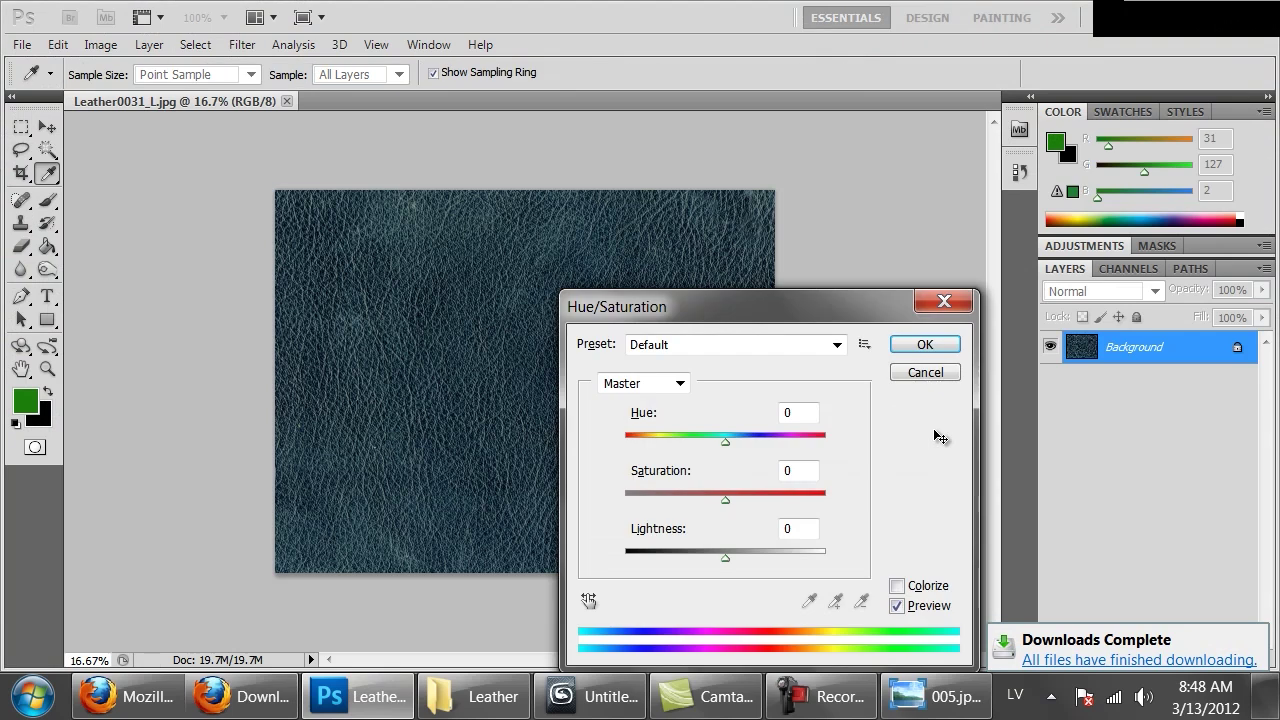
pyautogui.moveTo(704, 493); pyautogui.dragTo(570, 484)
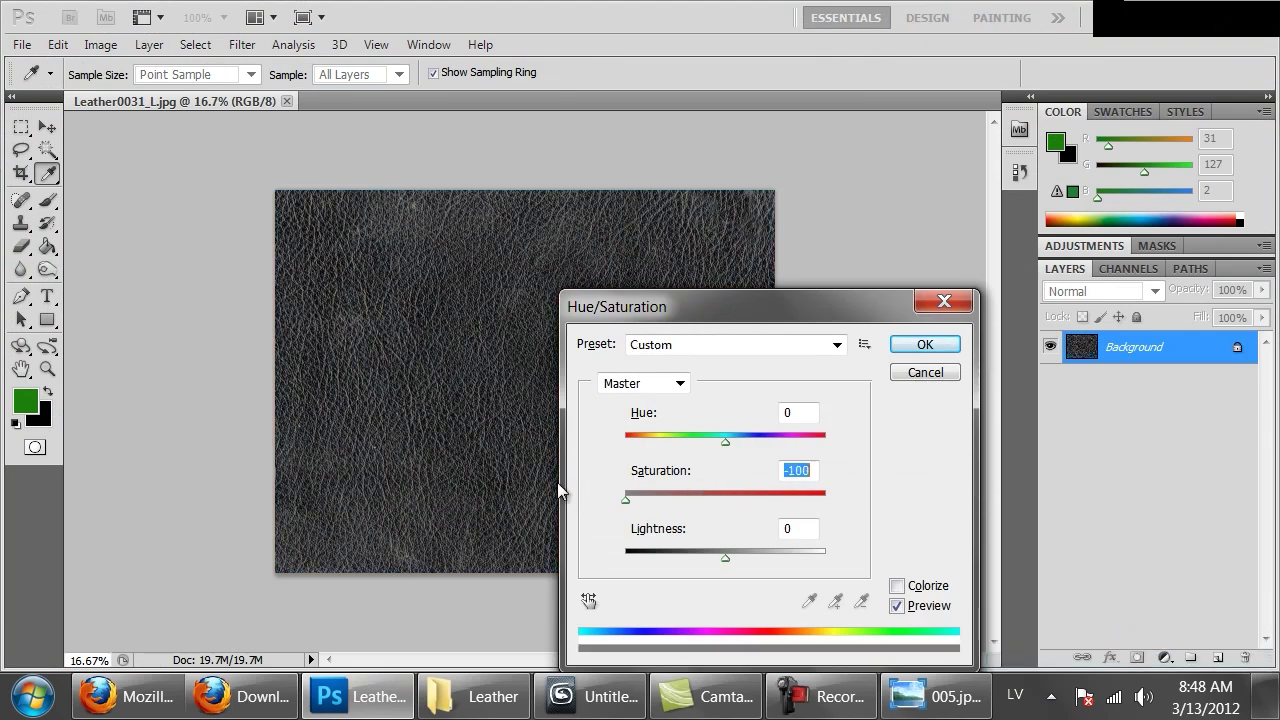
pyautogui.moveTo(609, 315); pyautogui.dragTo(843, 218)
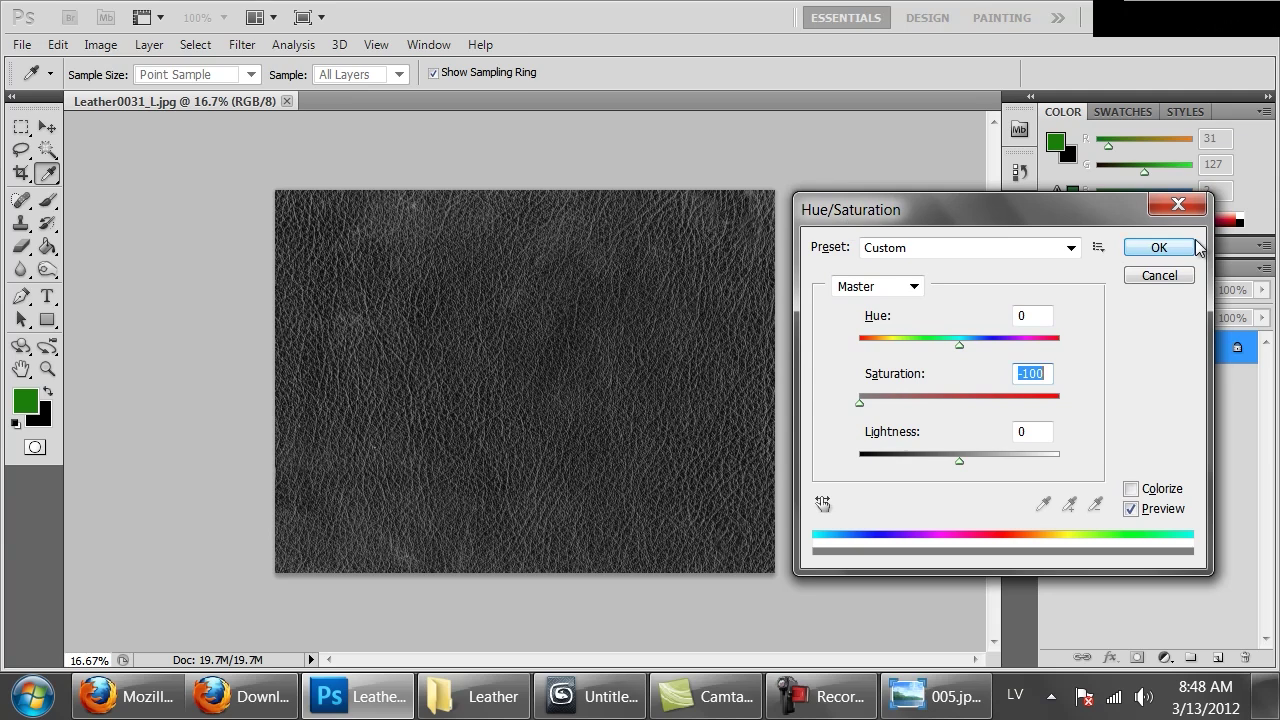
pyautogui.click(1158, 248)
pyautogui.press('s')
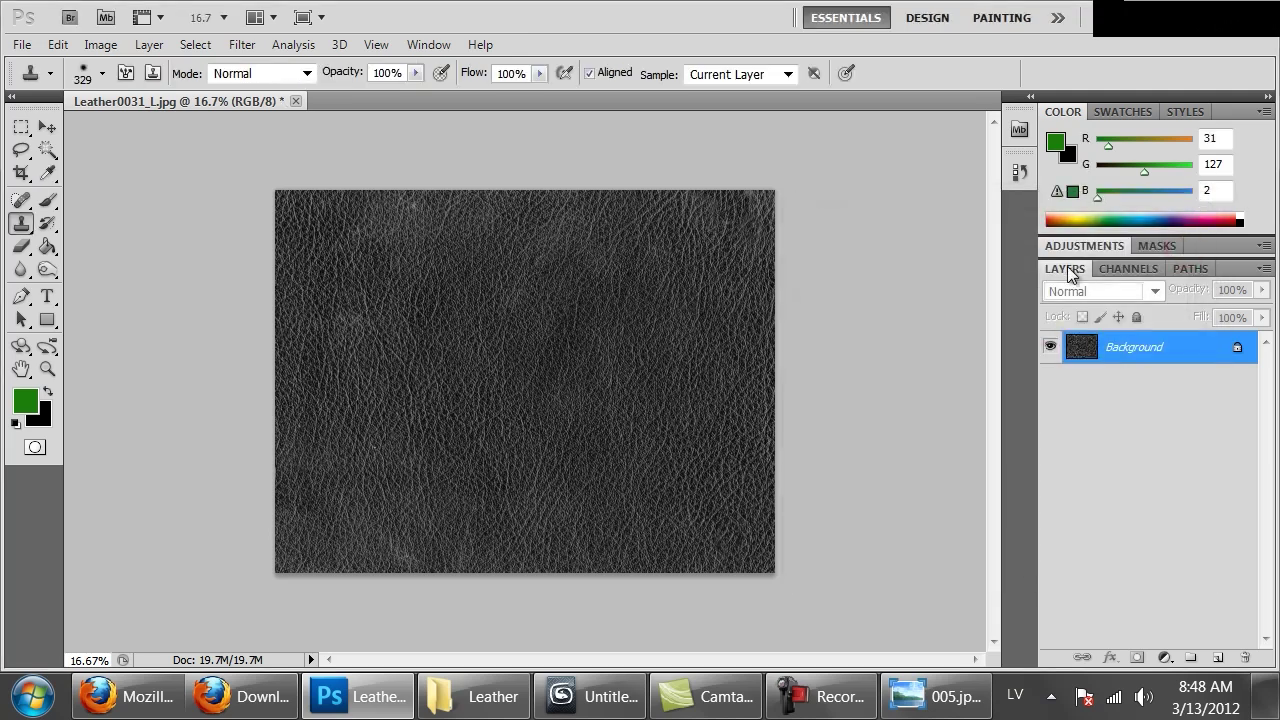
# Step: Examine the grain of the desaturated leather up close, including the lower area, and across the whole image
pyautogui.hotkey('ctrl', '+')
pyautogui.hotkey('ctrl', '+')
pyautogui.hotkey('ctrl', '+')
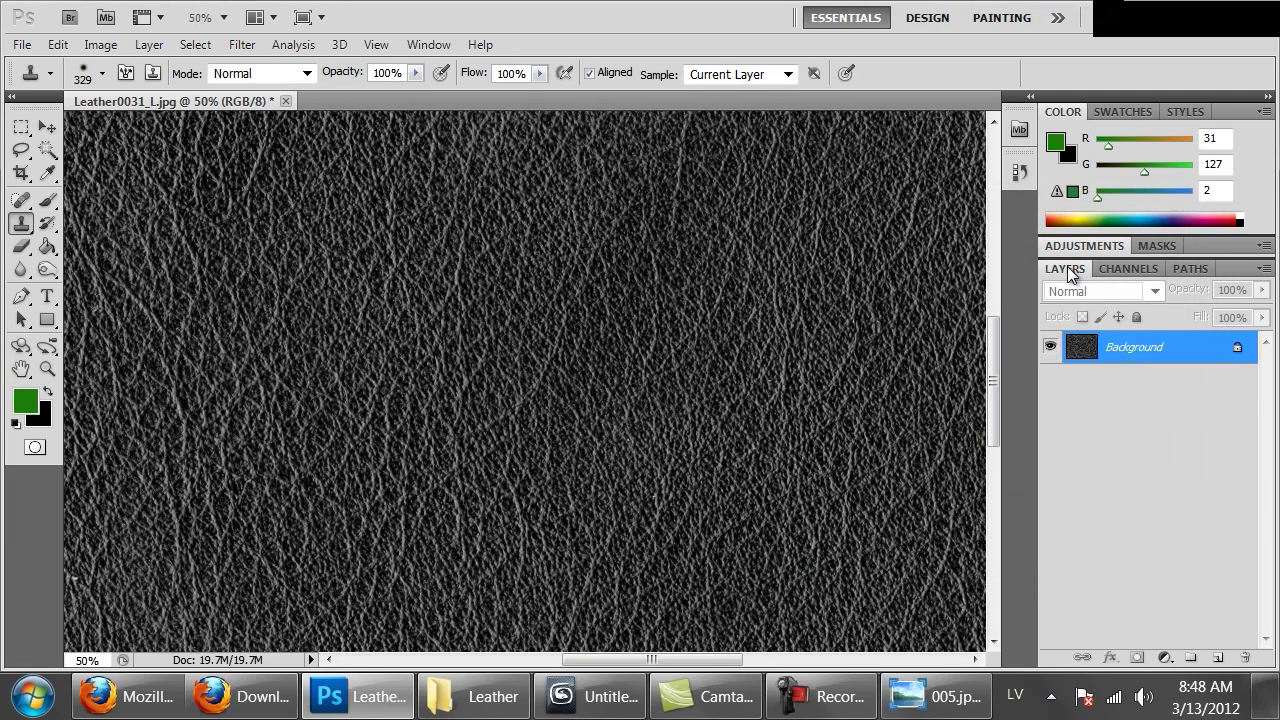
pyautogui.click(21, 127)
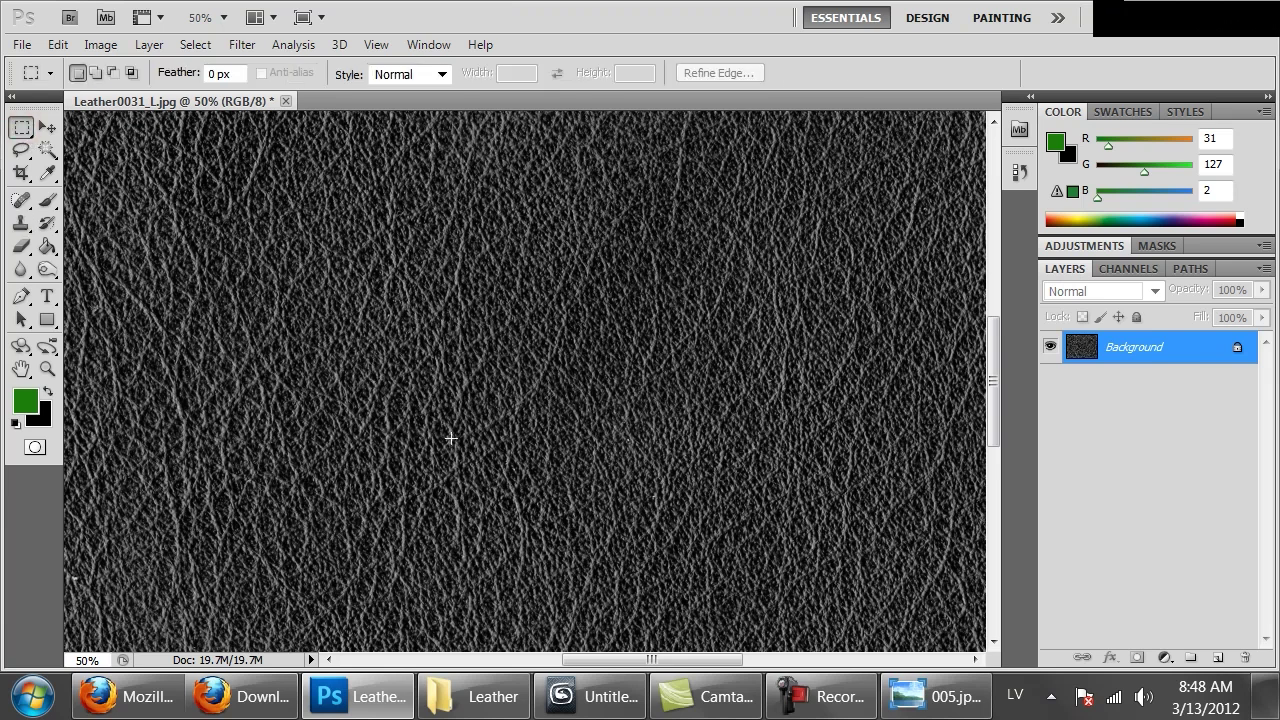
pyautogui.moveTo(465, 512); pyautogui.dragTo(513, 435)
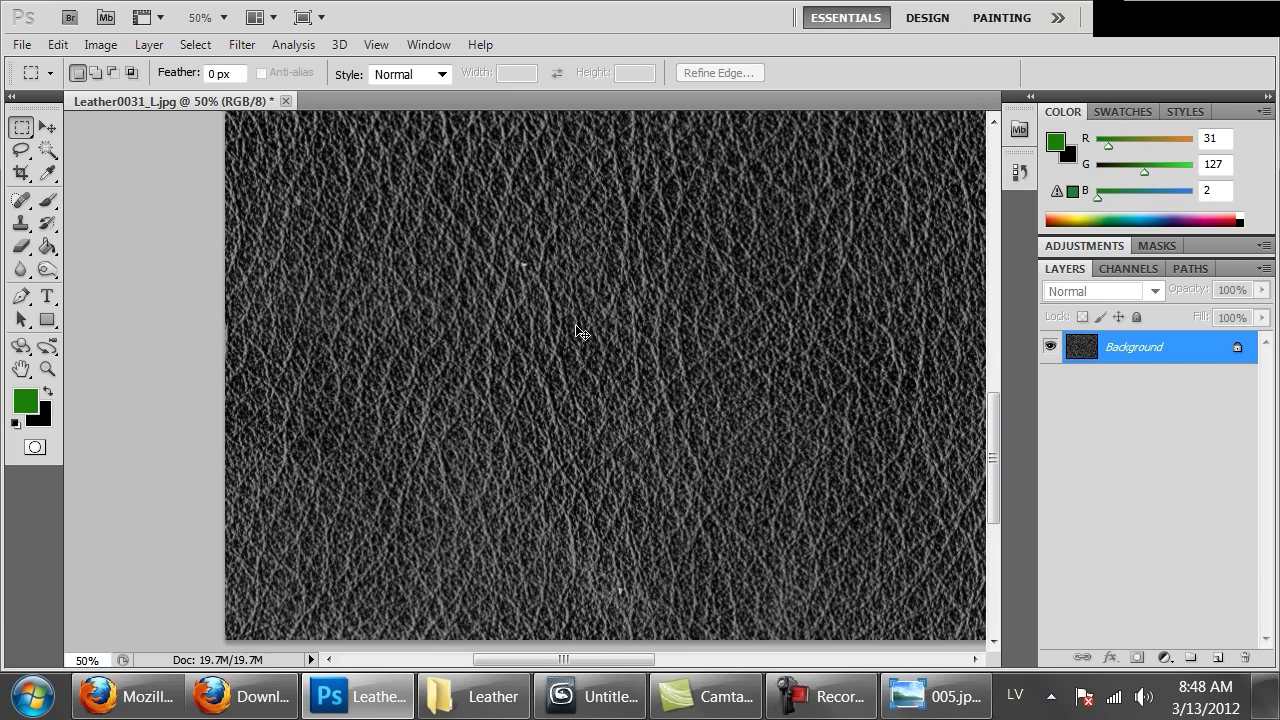
pyautogui.hotkey('ctrl', '-')
pyautogui.hotkey('ctrl', '-')
pyautogui.moveTo(720, 249); pyautogui.dragTo(541, 343)
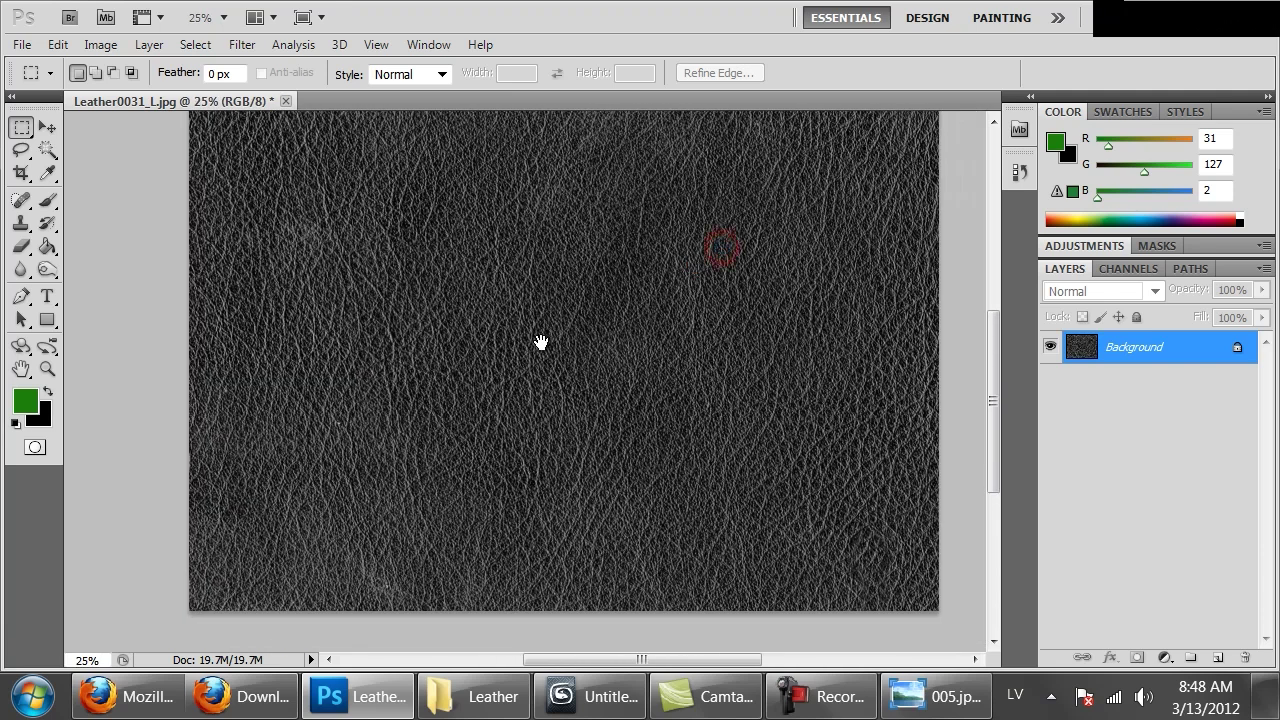
pyautogui.hotkey('ctrl', '-')
# Step: Invert the leather image and boost its contrast with Levels, using input black 128 and input white 244
pyautogui.hotkey('ctrl', 'i')
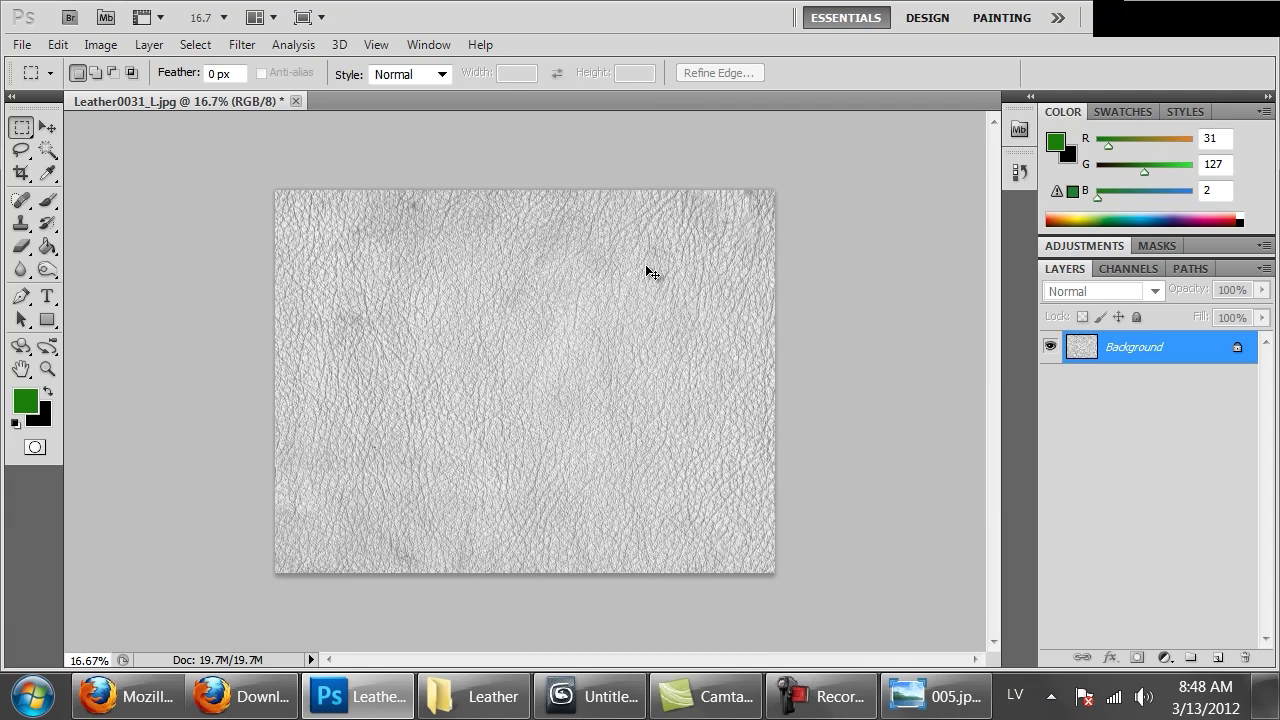
pyautogui.hotkey('ctrl', 'l')
pyautogui.moveTo(842, 389); pyautogui.dragTo(917, 406)
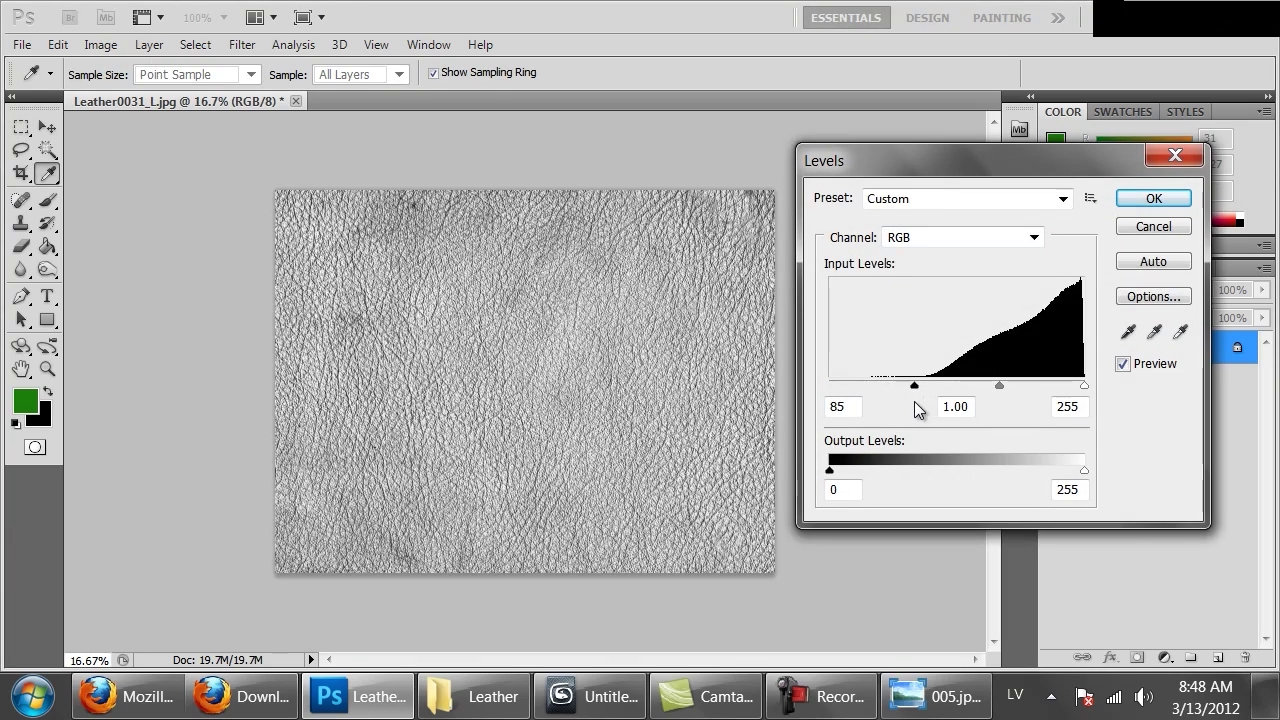
pyautogui.moveTo(1084, 388); pyautogui.dragTo(1073, 388)
pyautogui.moveTo(918, 390); pyautogui.dragTo(958, 400)
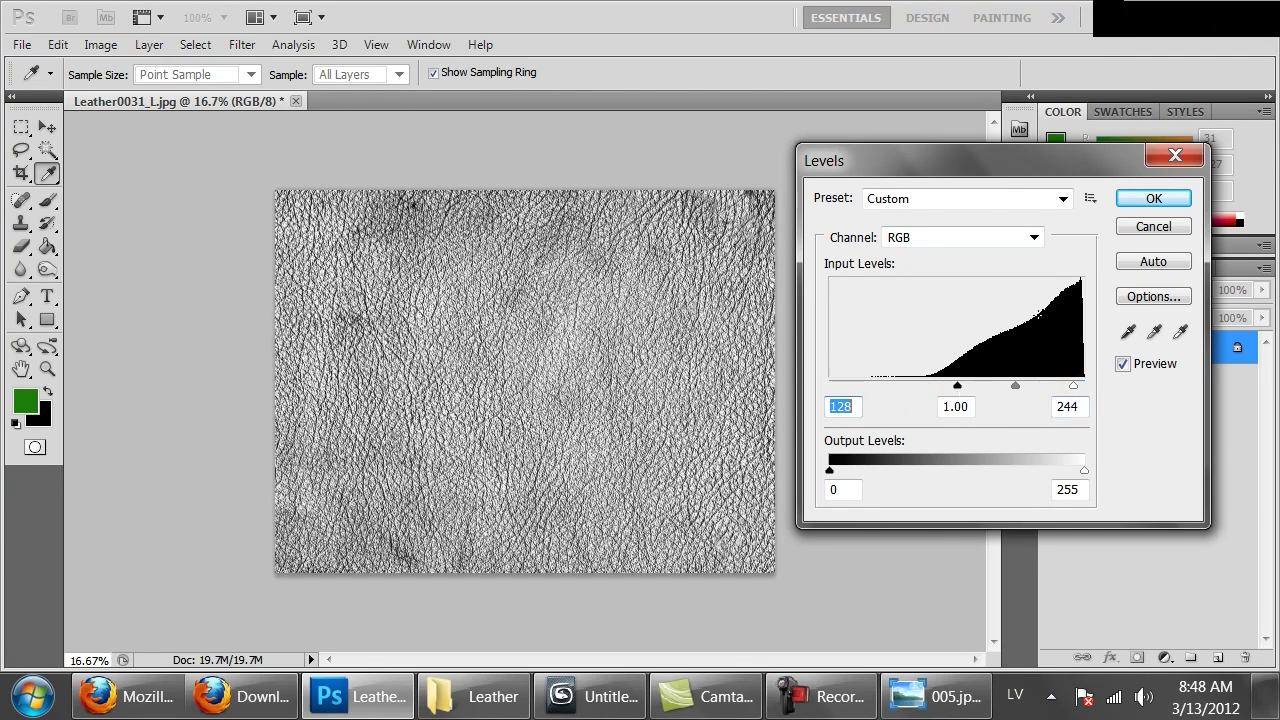
pyautogui.click(1150, 197)
pyautogui.press('m')
# Step: Try to smooth the leather grain with the Median noise filter at a radius of 4 pixels
pyautogui.hotkey('ctrl', '1')
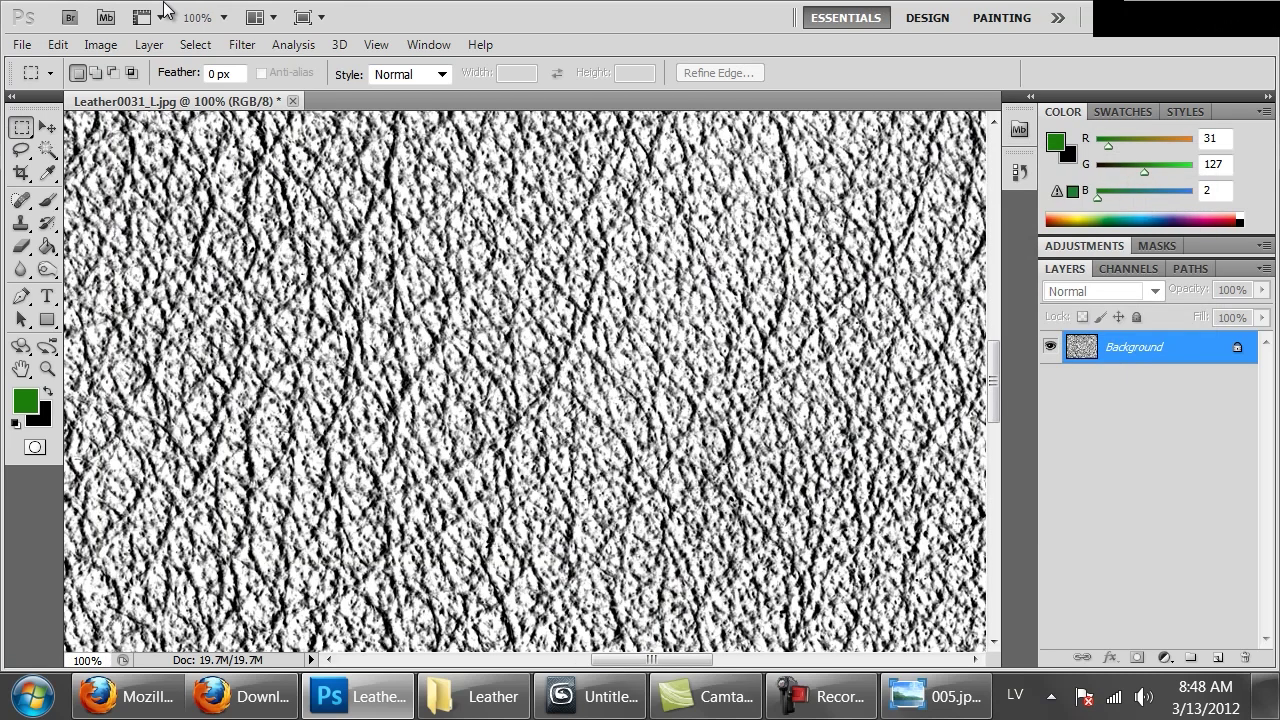
pyautogui.click(242, 45)
pyautogui.moveTo(293, 44)
pyautogui.moveTo(242, 45)
pyautogui.moveTo(449, 338)
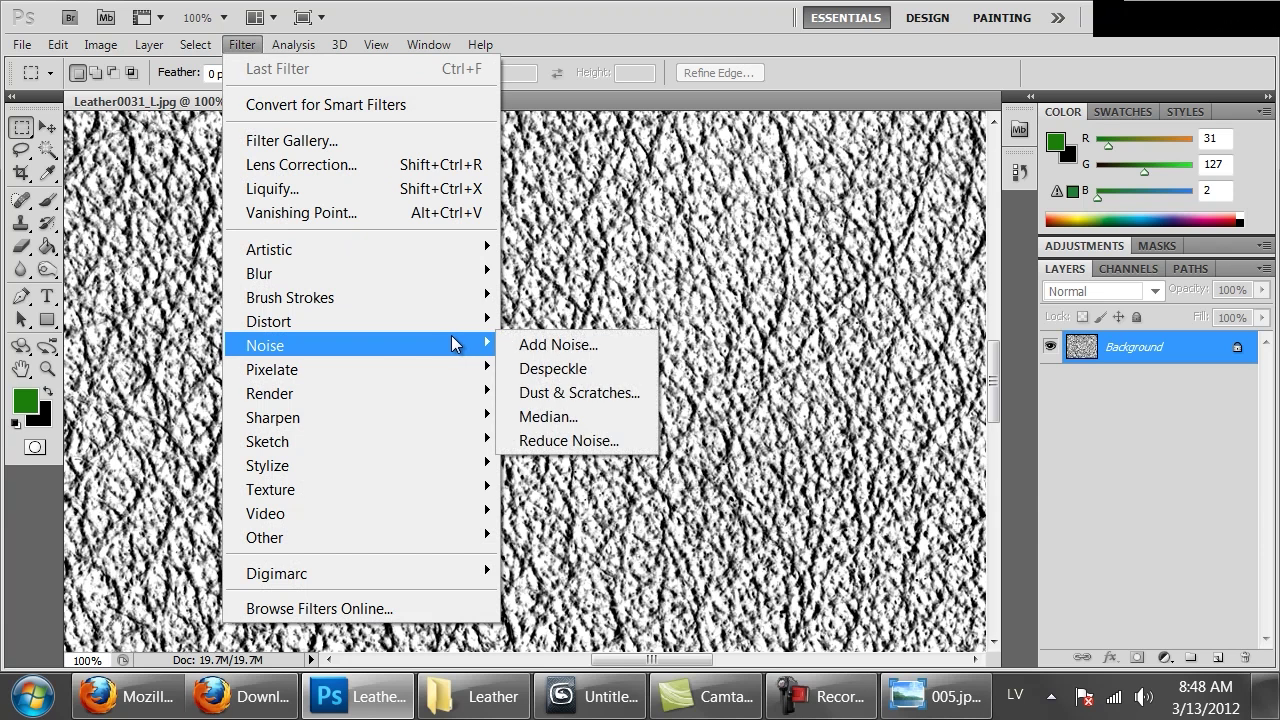
pyautogui.click(559, 423)
pyautogui.write('2')
pyautogui.press('BackSpace')
pyautogui.write('3')
pyautogui.click(831, 561)
pyautogui.write('2')
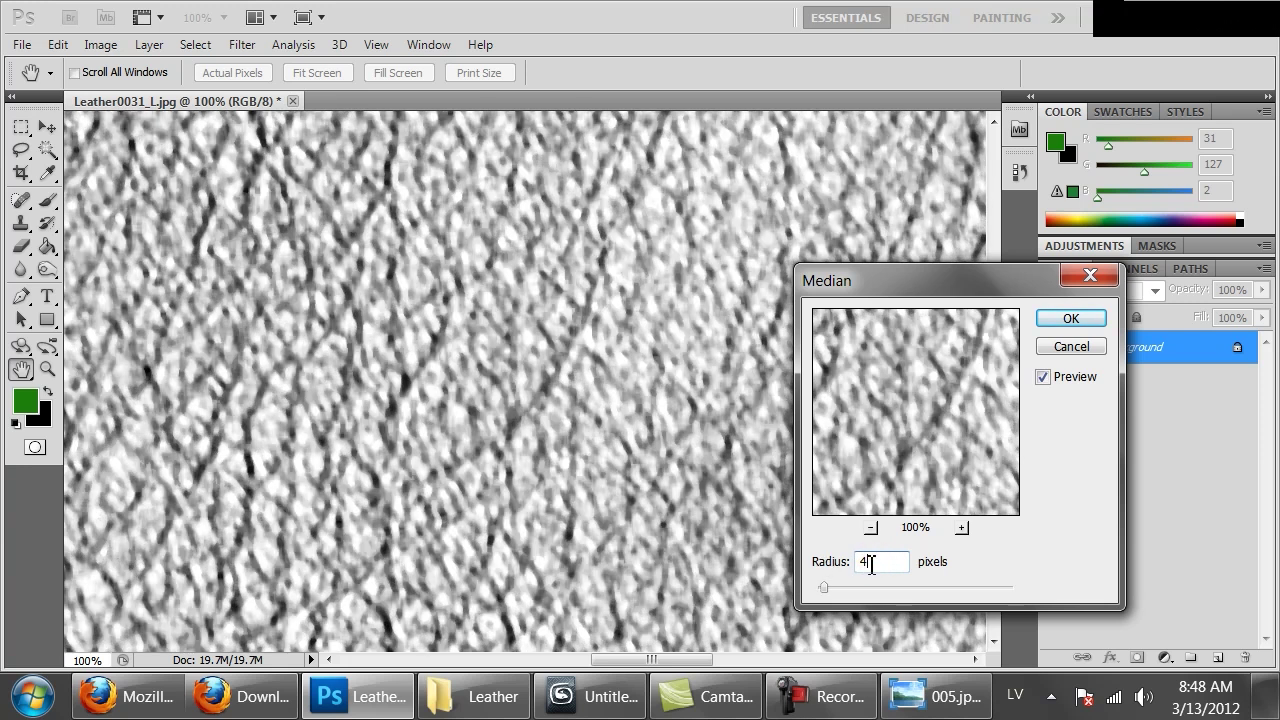
pyautogui.click(1071, 317)
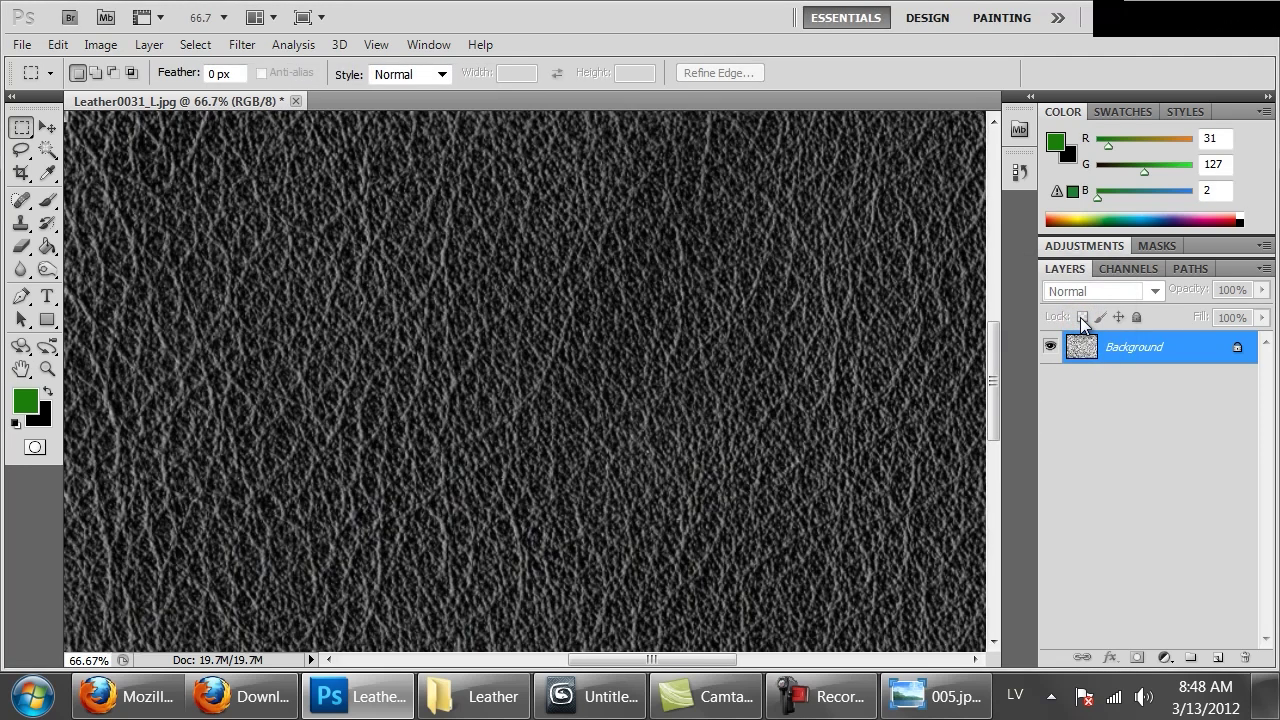
# Step: Return to the inverted, contrast-boosted version of the leather and resize the image to 1000 pixels wide
pyautogui.hotkey('ctrl', 'i')
pyautogui.hotkey('ctrl', '-')
pyautogui.hotkey('ctrl', '-')
pyautogui.hotkey('ctrl', '-')
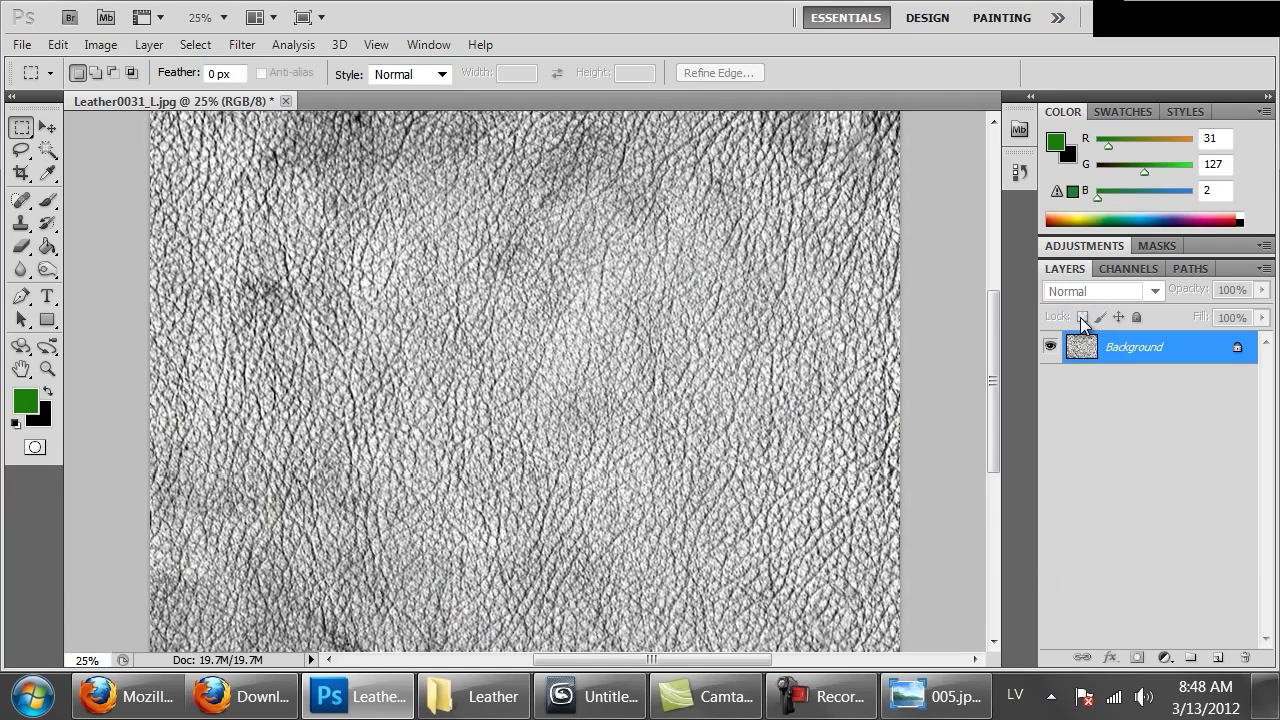
pyautogui.hotkey('ctrl', '-')
pyautogui.hotkey('ctrl', 'alt', 'i')
pyautogui.write('1000')
pyautogui.press('Return')
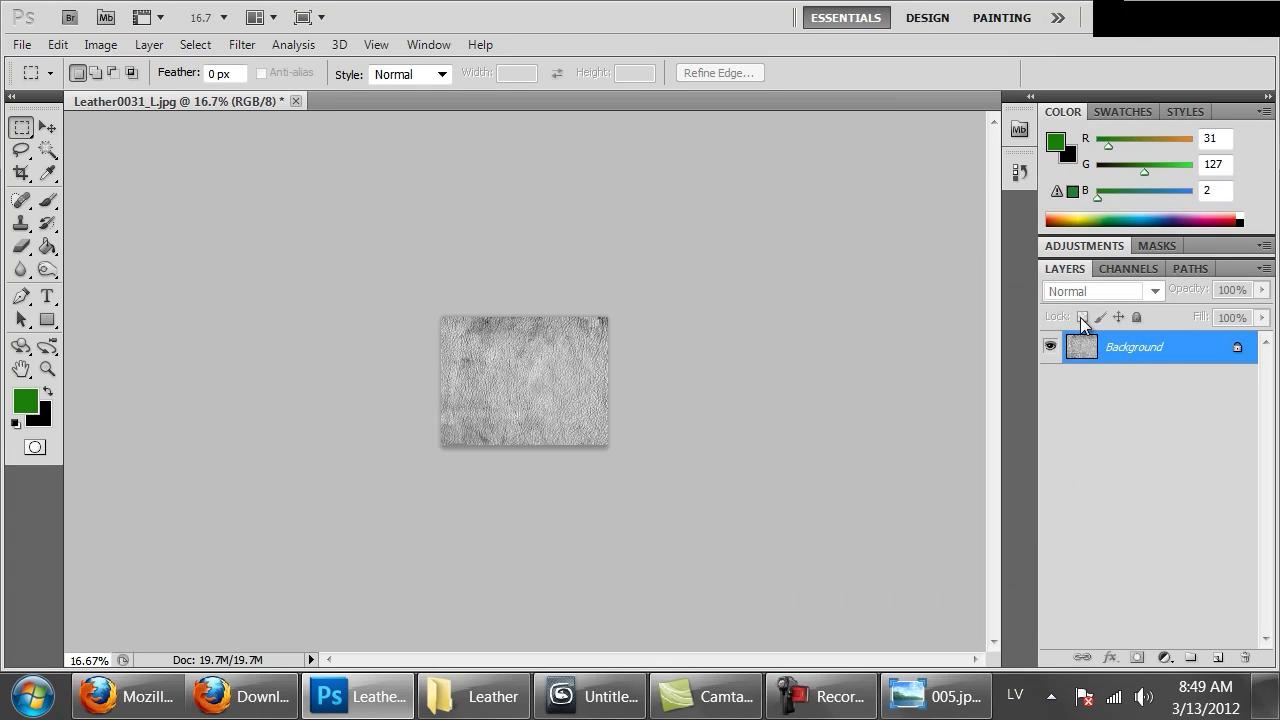
# Step: Sharpen the resized leather image with Unsharp Mask at amount 93%, radius 0.5 pixels and threshold 0
pyautogui.hotkey('ctrl', '1')
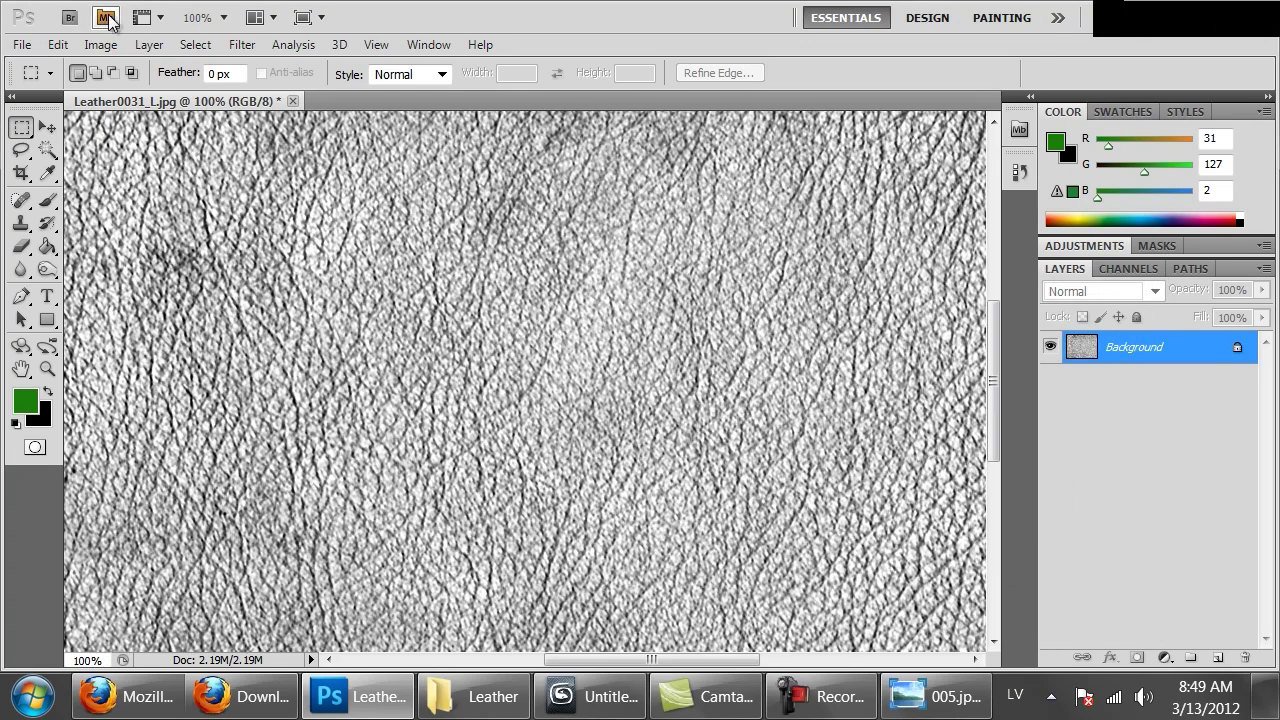
pyautogui.click(241, 44)
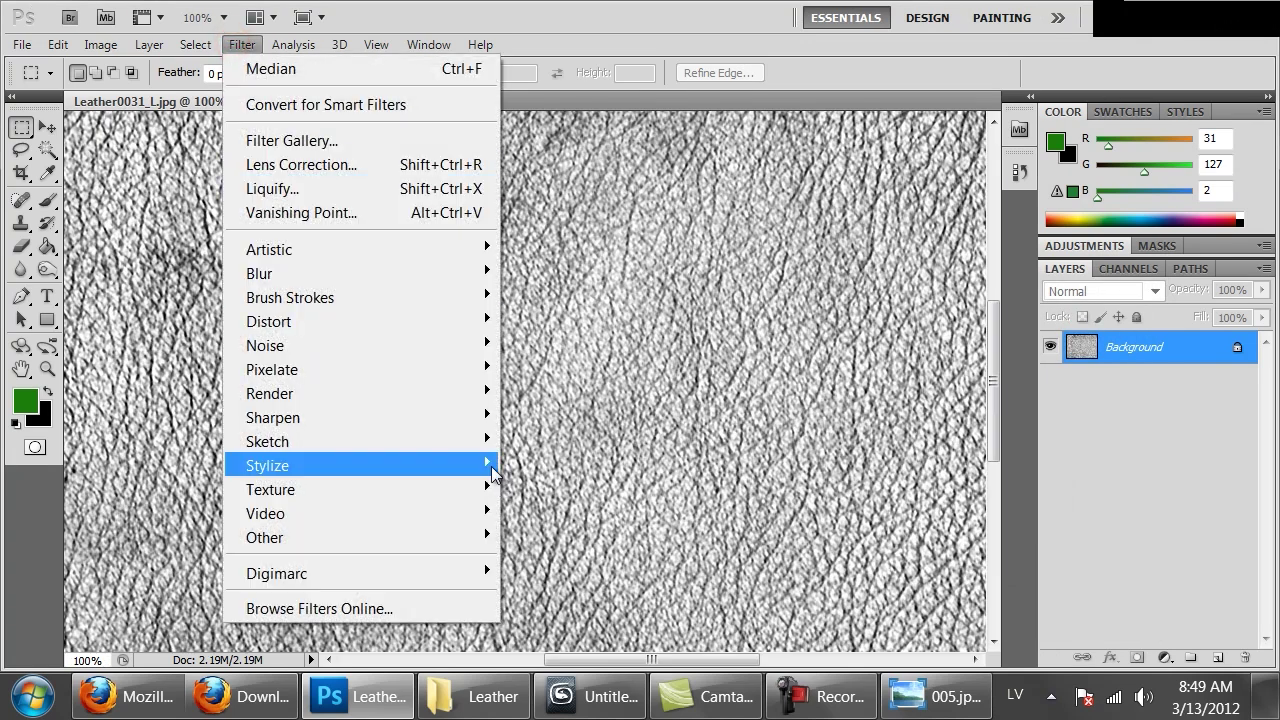
pyautogui.click(583, 510)
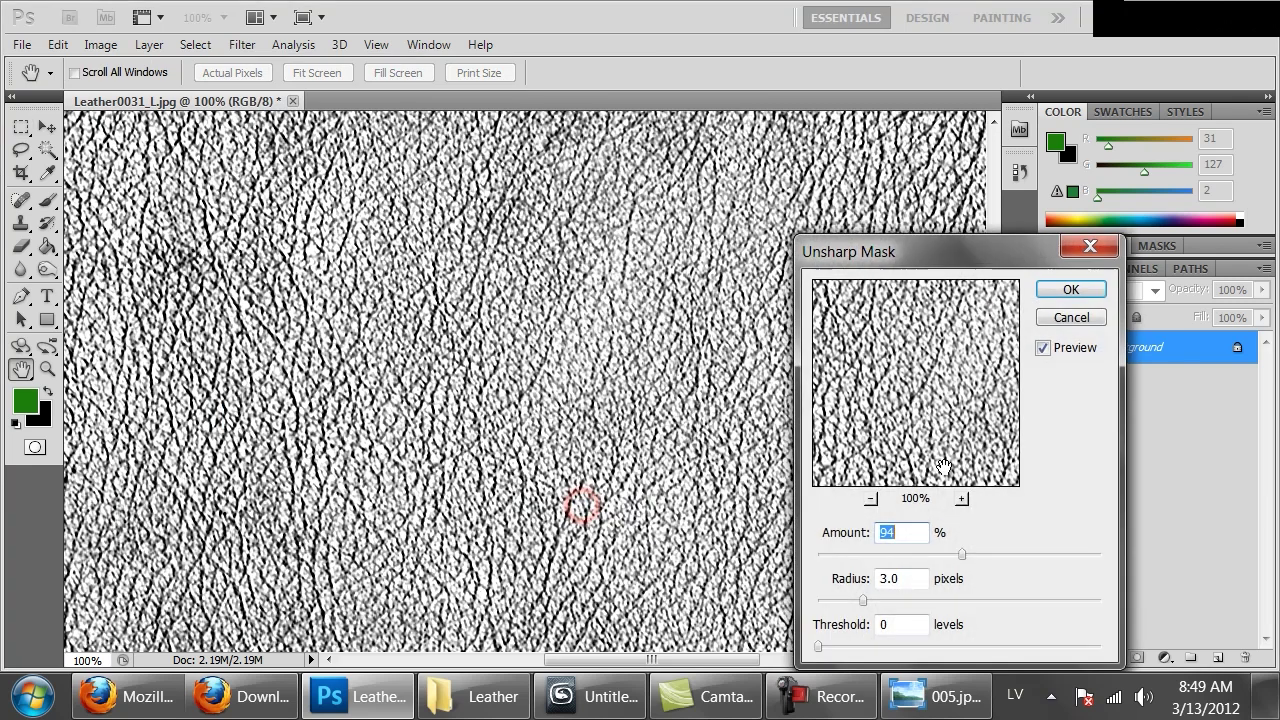
pyautogui.moveTo(831, 602); pyautogui.dragTo(824, 600)
pyautogui.moveTo(1008, 554); pyautogui.dragTo(961, 556)
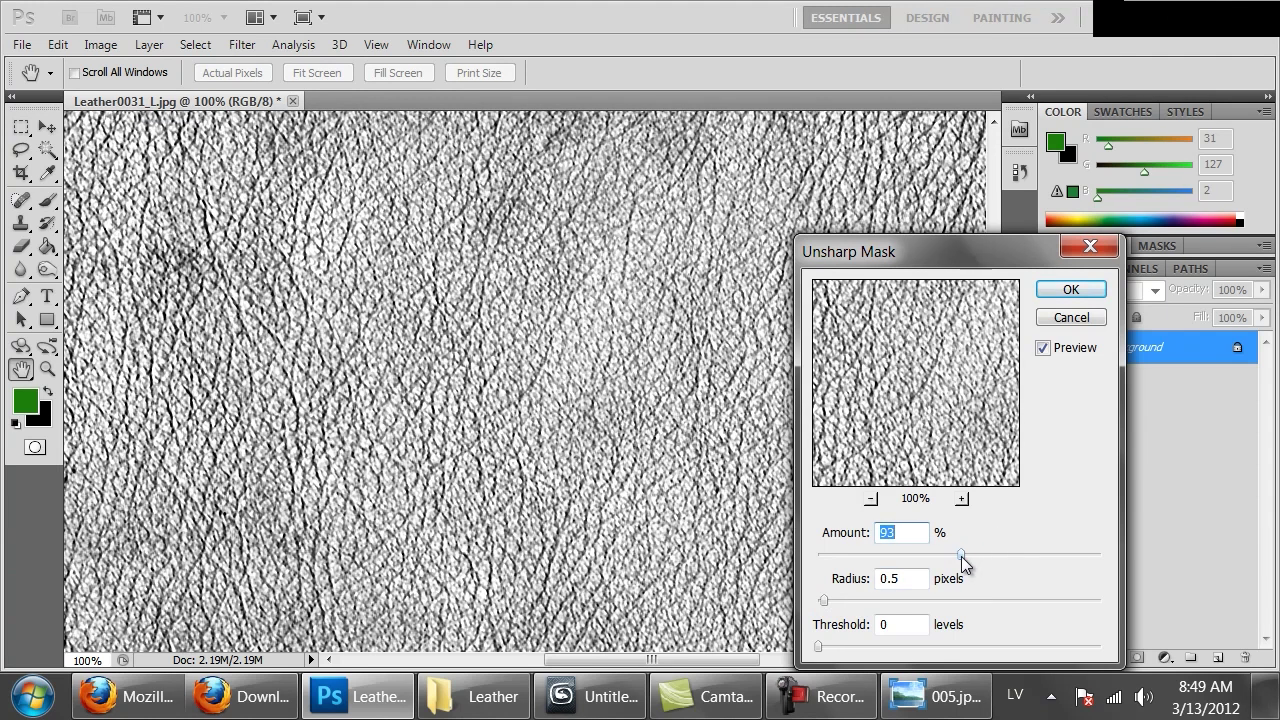
pyautogui.click(1068, 289)
pyautogui.press('m')
pyautogui.hotkey('ctrl', '-')
pyautogui.hotkey('ctrl', '-')
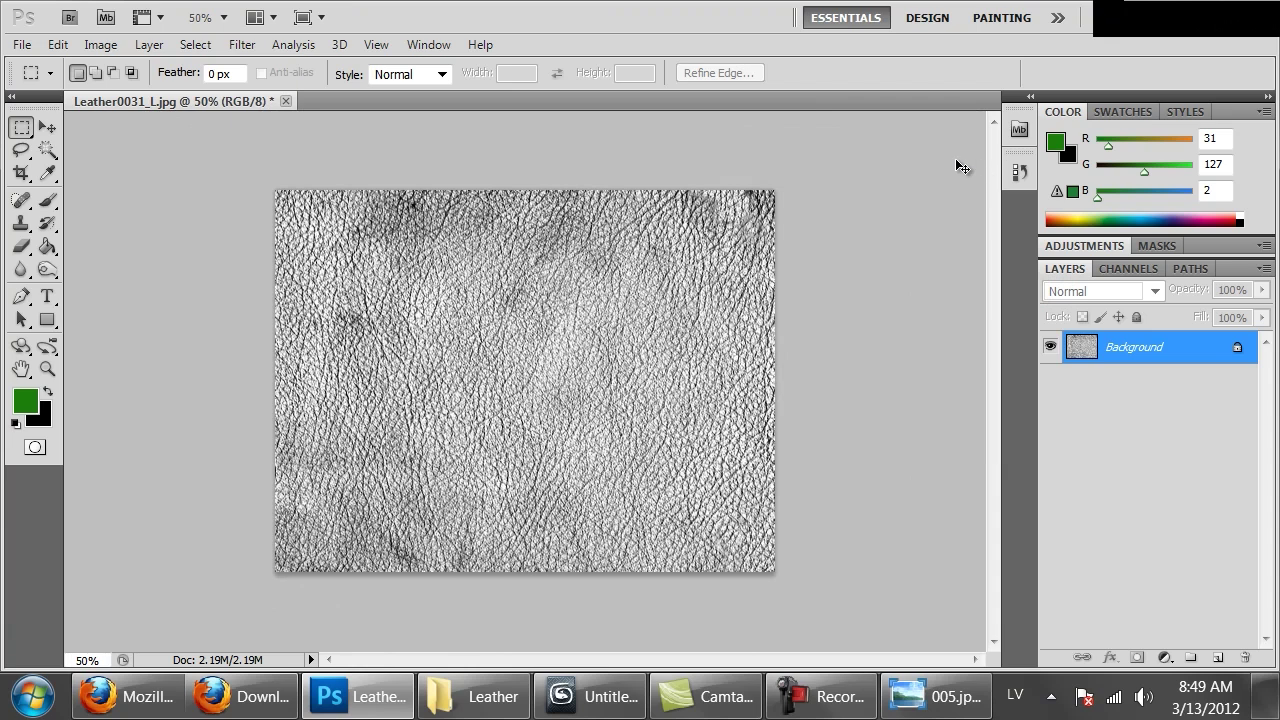
# Step: Copy the entire leather image and extend the canvas by a relative 100 percent in both width and height
pyautogui.hotkey('ctrl', 'a')
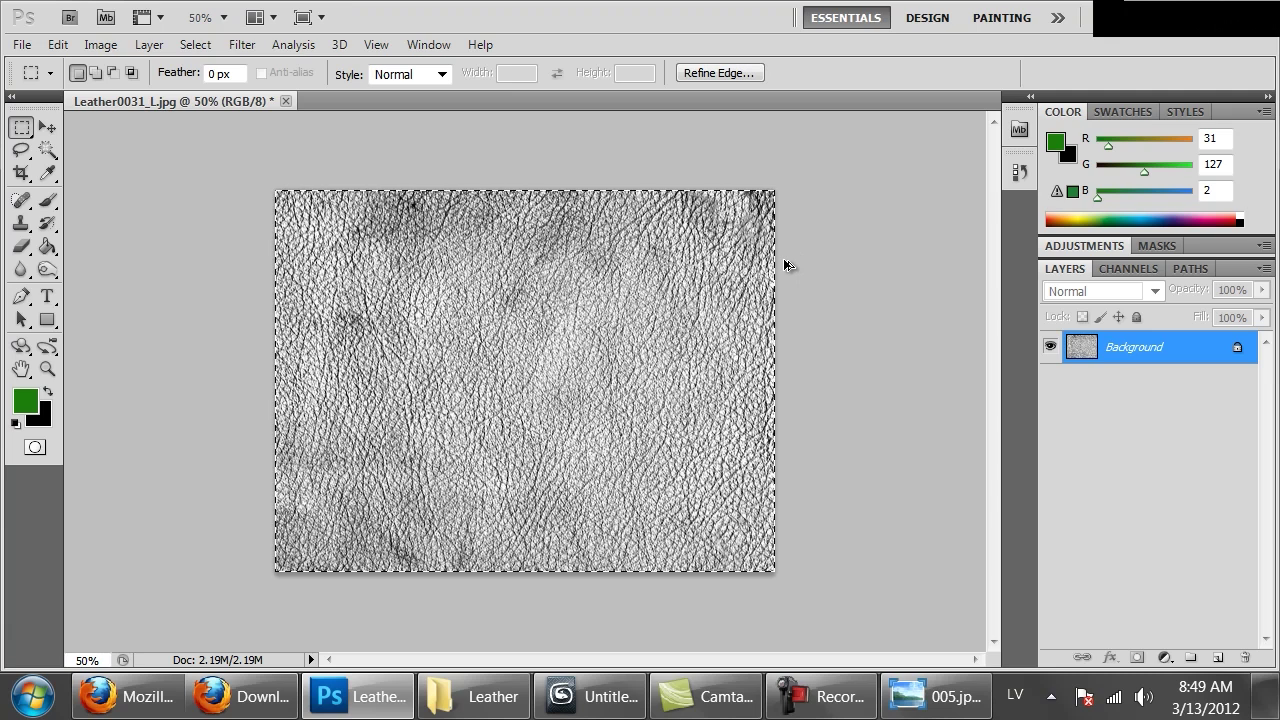
pyautogui.hotkey('ctrl', 'alt', 'c')
pyautogui.click(887, 276)
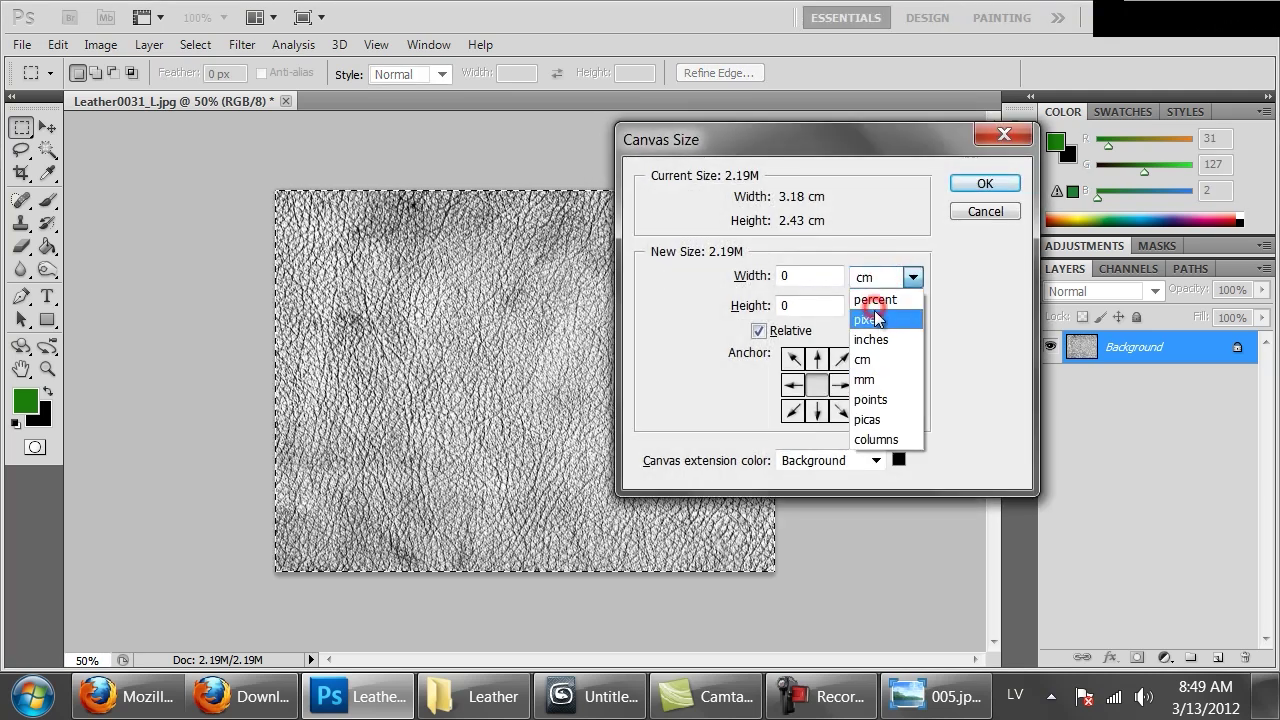
pyautogui.click(876, 318)
pyautogui.click(882, 277)
pyautogui.click(885, 300)
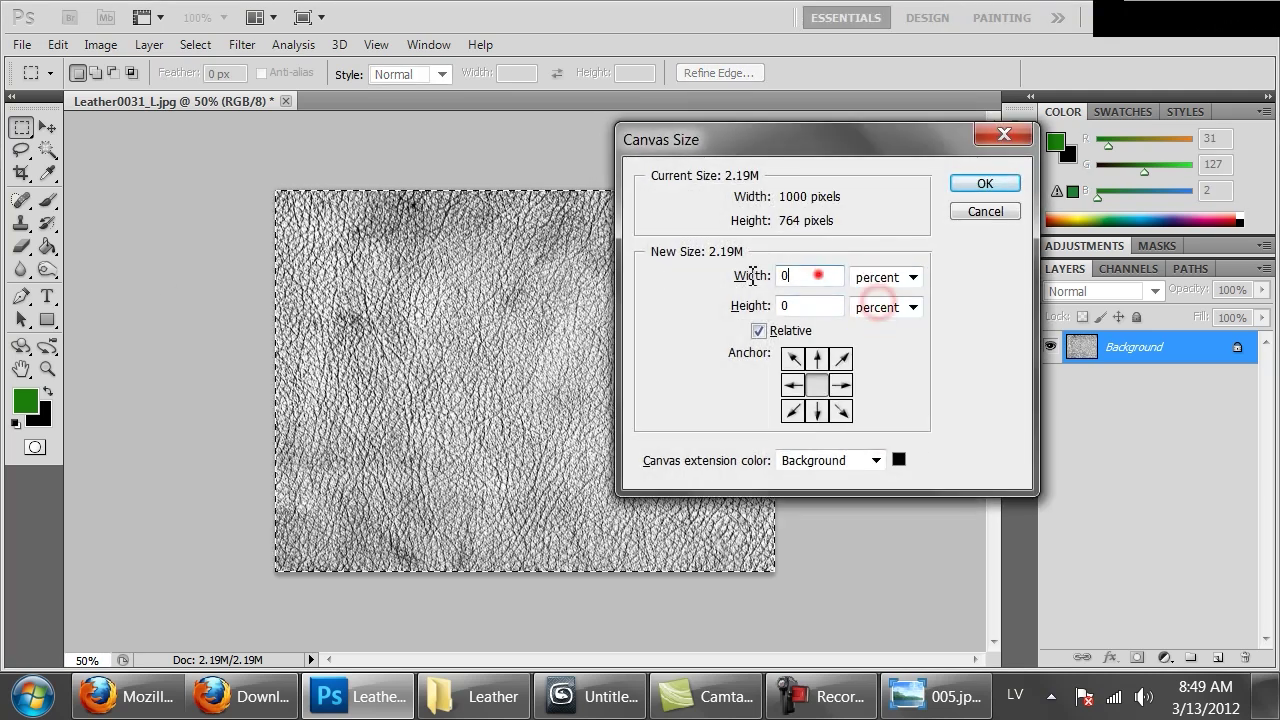
pyautogui.write('100')
pyautogui.press('Tab')
pyautogui.write('100')
pyautogui.press('Return')
pyautogui.hotkey('ctrl', '-')
pyautogui.hotkey('ctrl', '-')
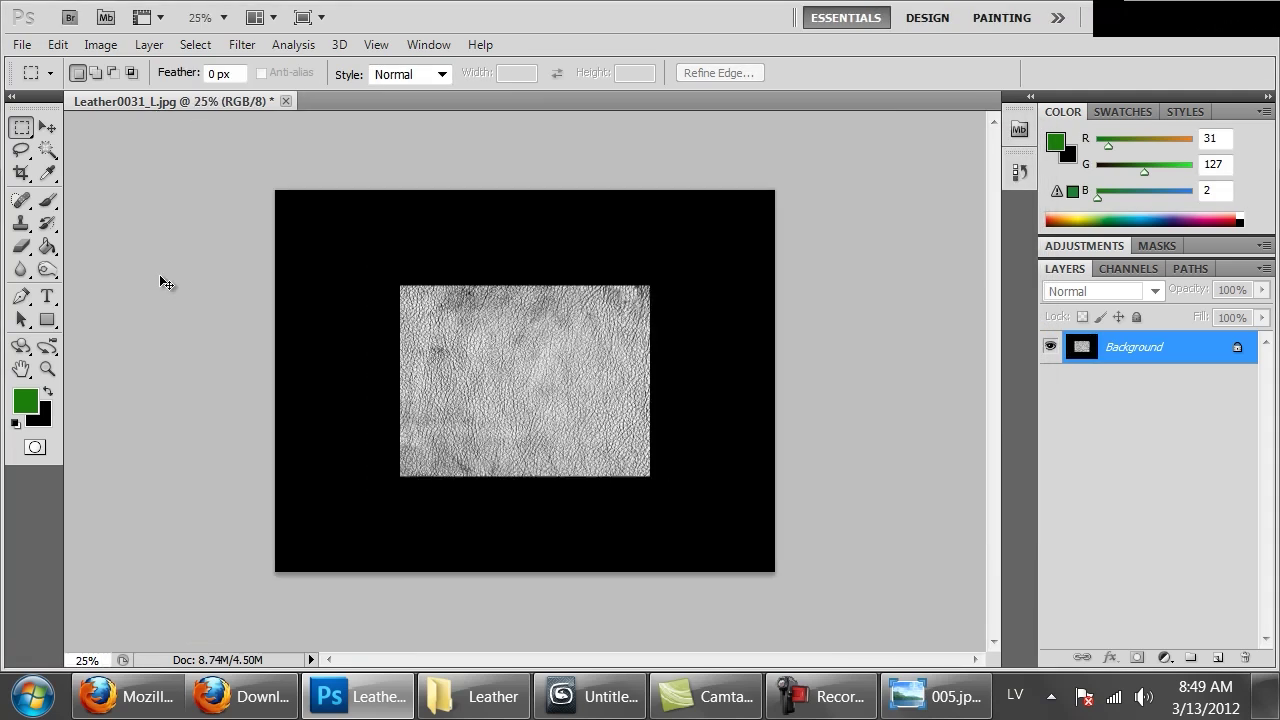
# Step: Paste four copies of the leather, fit one into each quarter of the canvas, and merge the four pasted layers
pyautogui.hotkey('ctrl', 'v')
pyautogui.keyDown('ctrl'); pyautogui.moveTo(575, 414); pyautogui.dragTo(453, 320); pyautogui.keyUp('ctrl')
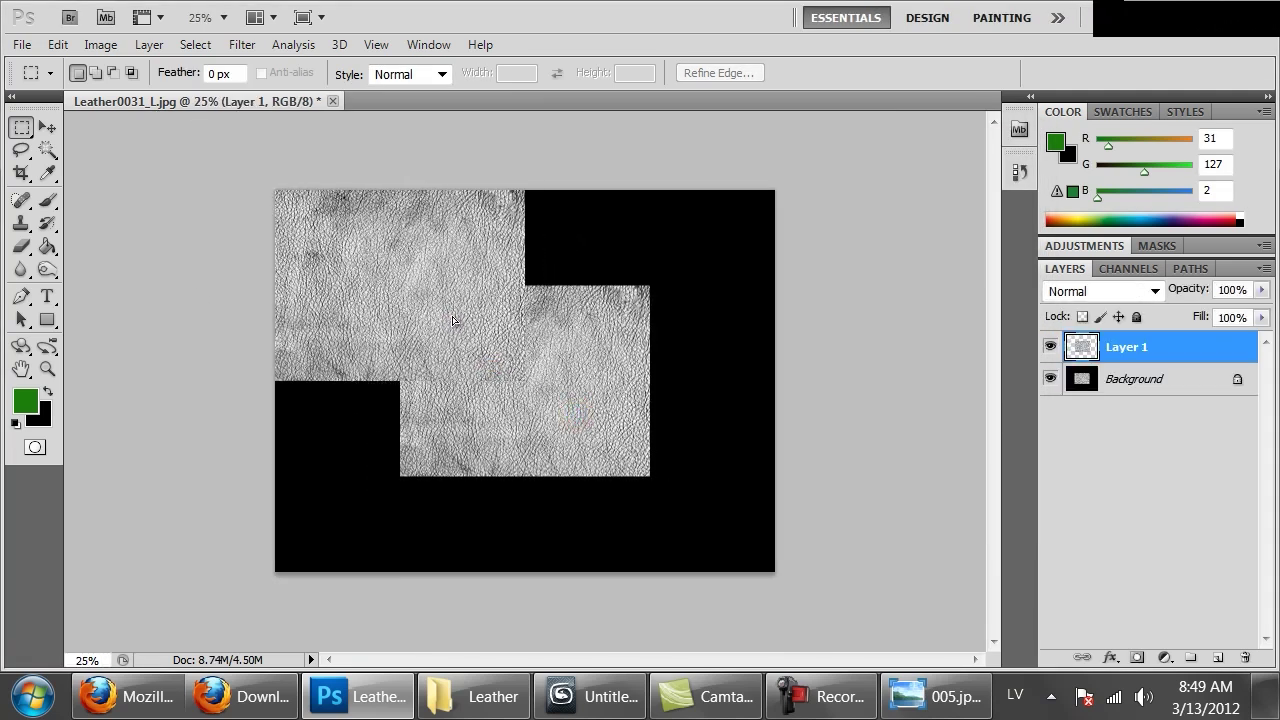
pyautogui.hotkey('ctrl', 'v')
pyautogui.keyDown('ctrl'); pyautogui.moveTo(516, 400); pyautogui.dragTo(645, 315); pyautogui.keyUp('ctrl')
pyautogui.hotkey('ctrl', 'v')
pyautogui.keyDown('ctrl'); pyautogui.moveTo(582, 358); pyautogui.dragTo(458, 459); pyautogui.keyUp('ctrl')
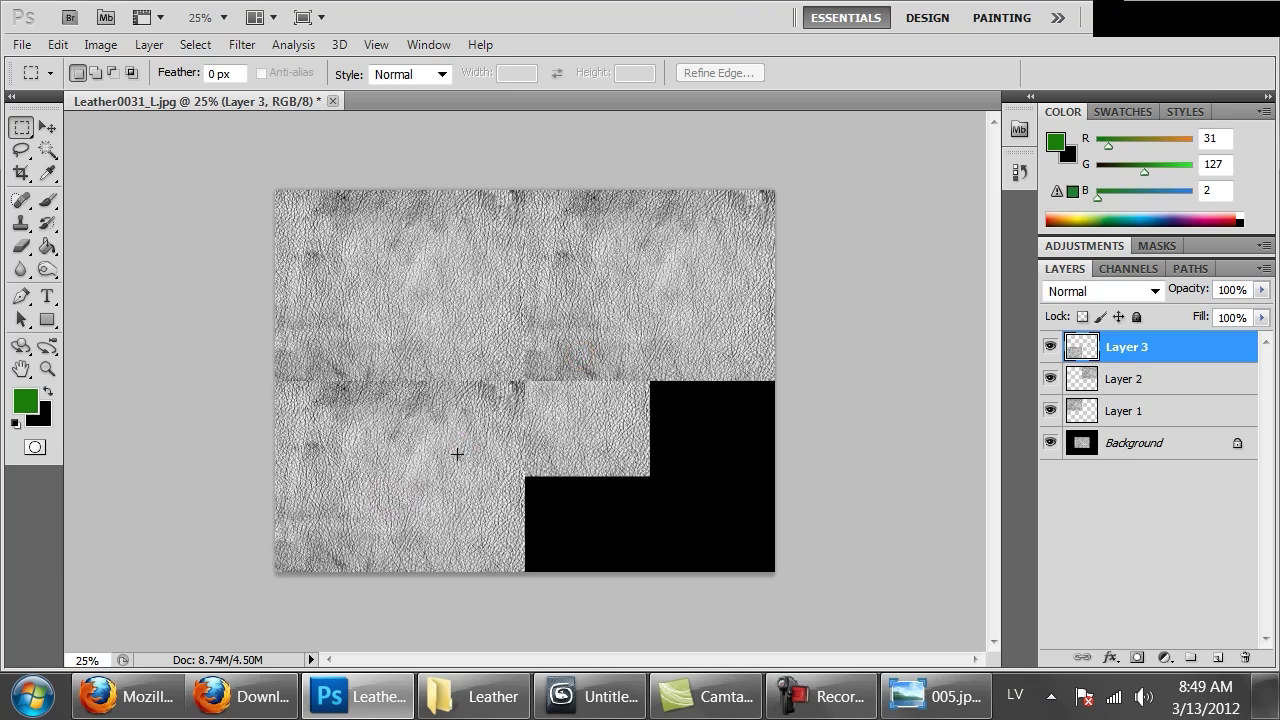
pyautogui.hotkey('ctrl', 'v')
pyautogui.keyDown('ctrl'); pyautogui.moveTo(582, 420); pyautogui.dragTo(707, 516); pyautogui.keyUp('ctrl')
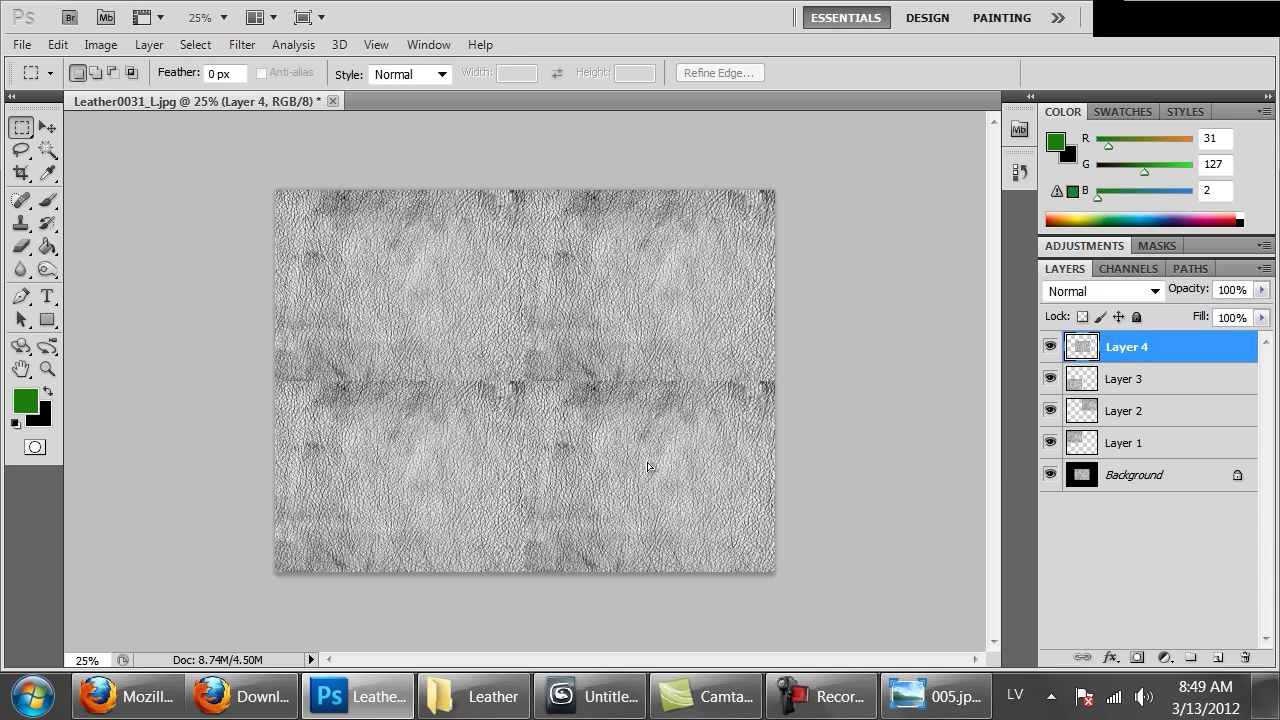
pyautogui.keyDown('shift'); pyautogui.click(1193, 455); pyautogui.keyUp('shift')
pyautogui.hotkey('ctrl', 'e')
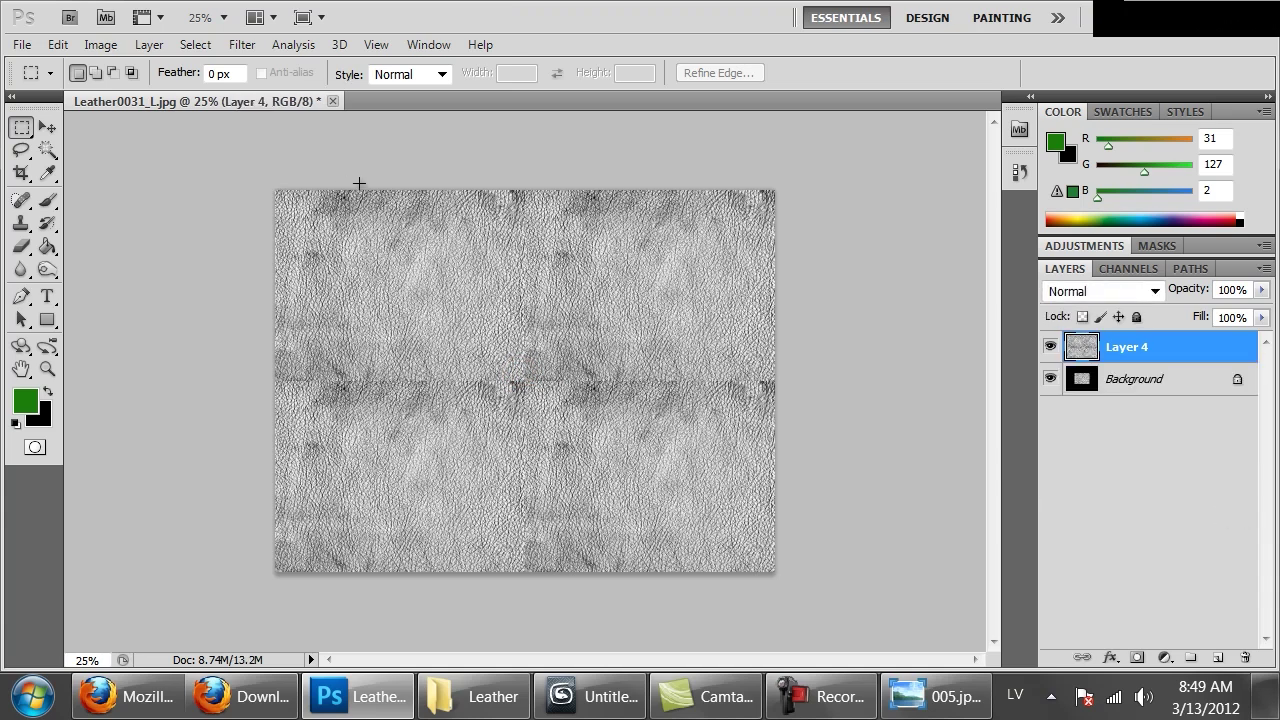
# Step: Crop the tiled leather to a full-height square starting at the canvas's left edge
pyautogui.press('c')
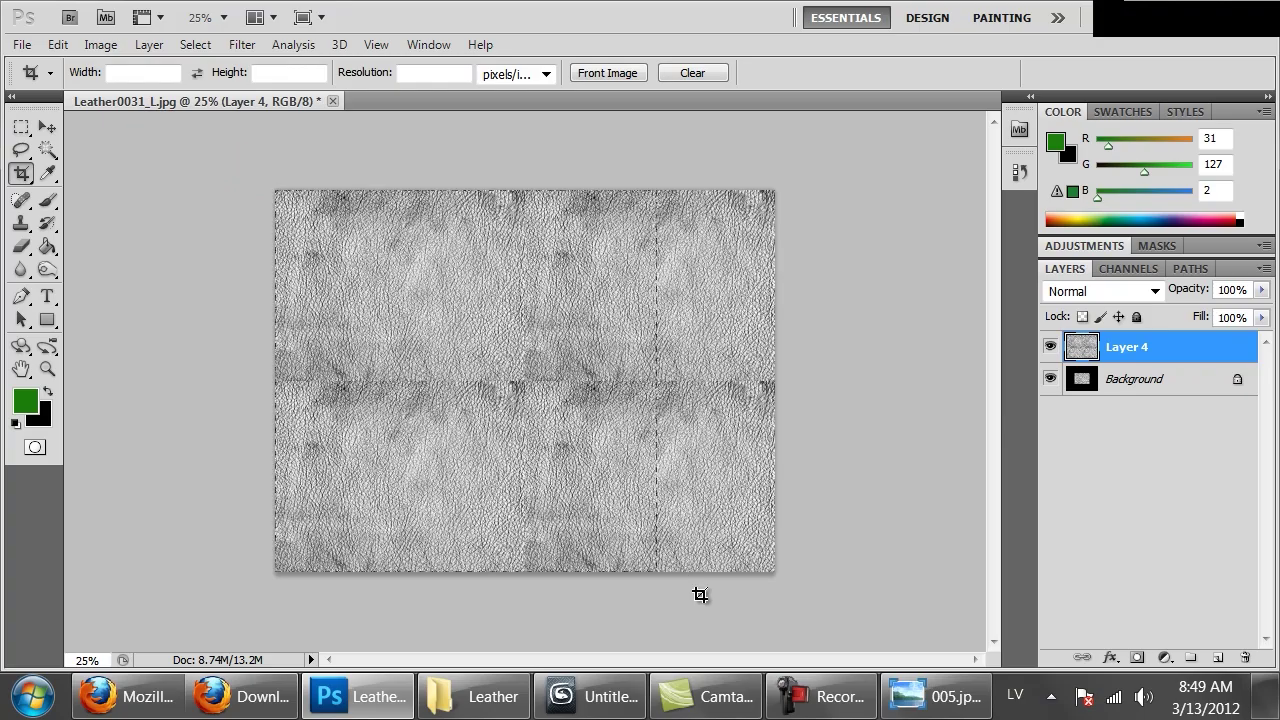
pyautogui.press('Return')
pyautogui.press('Return')
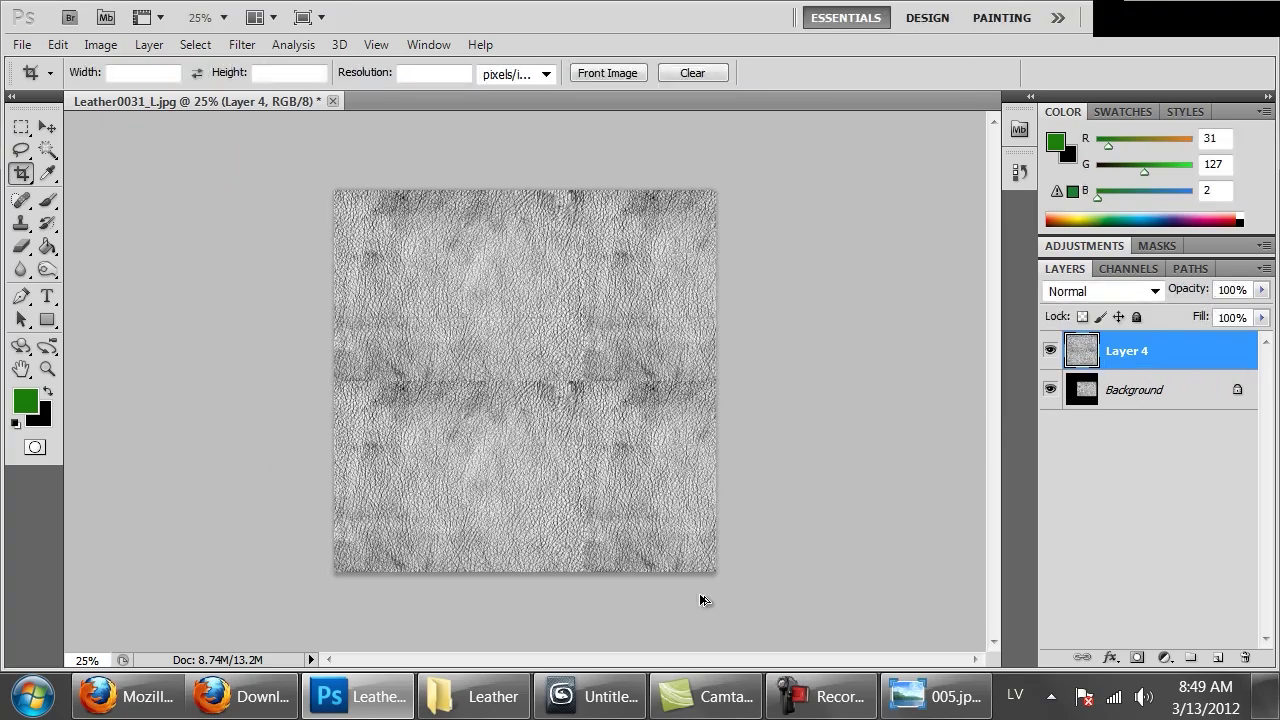
# Step: Set up the Clone Stamp tool with a hard round brush of 116 px at 100% hardness
pyautogui.hotkey('ctrl', '+')
pyautogui.hotkey('ctrl', '+')
pyautogui.hotkey('ctrl', '+')
pyautogui.hotkey('ctrl', '+')
pyautogui.hotkey('ctrl', '-')
pyautogui.hotkey('ctrl', '-')
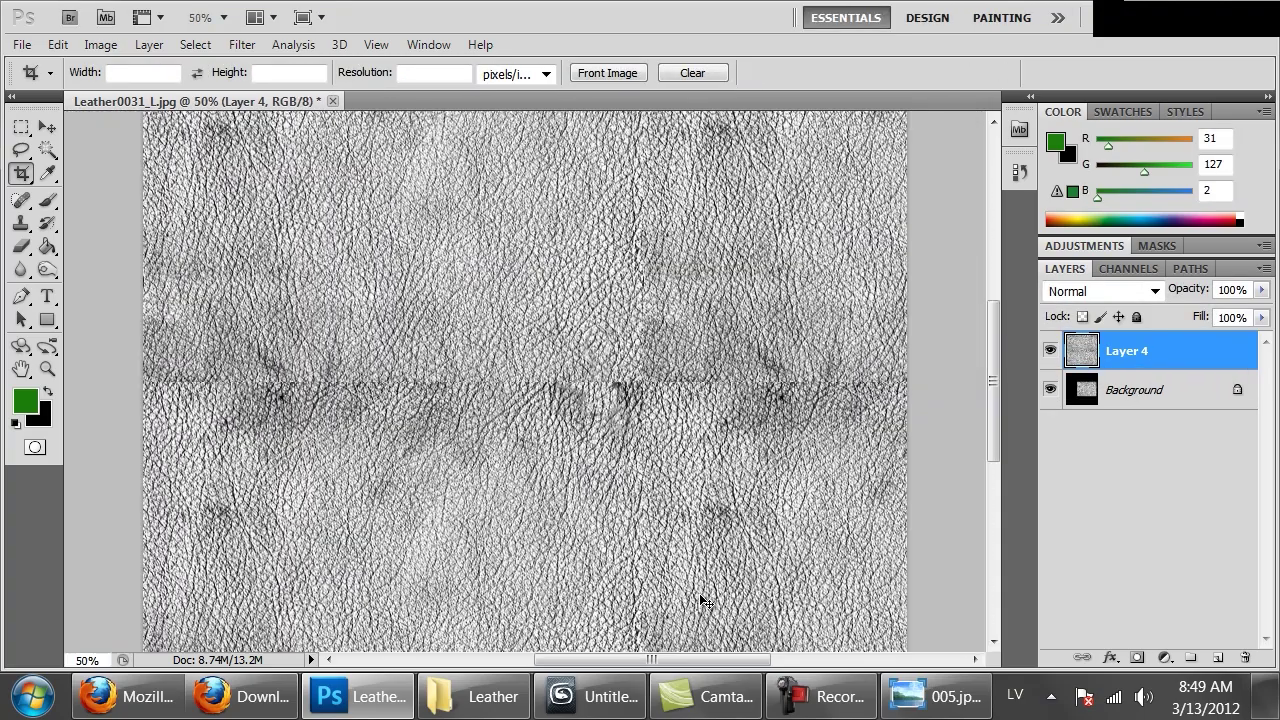
pyautogui.hotkey('ctrl', '-')
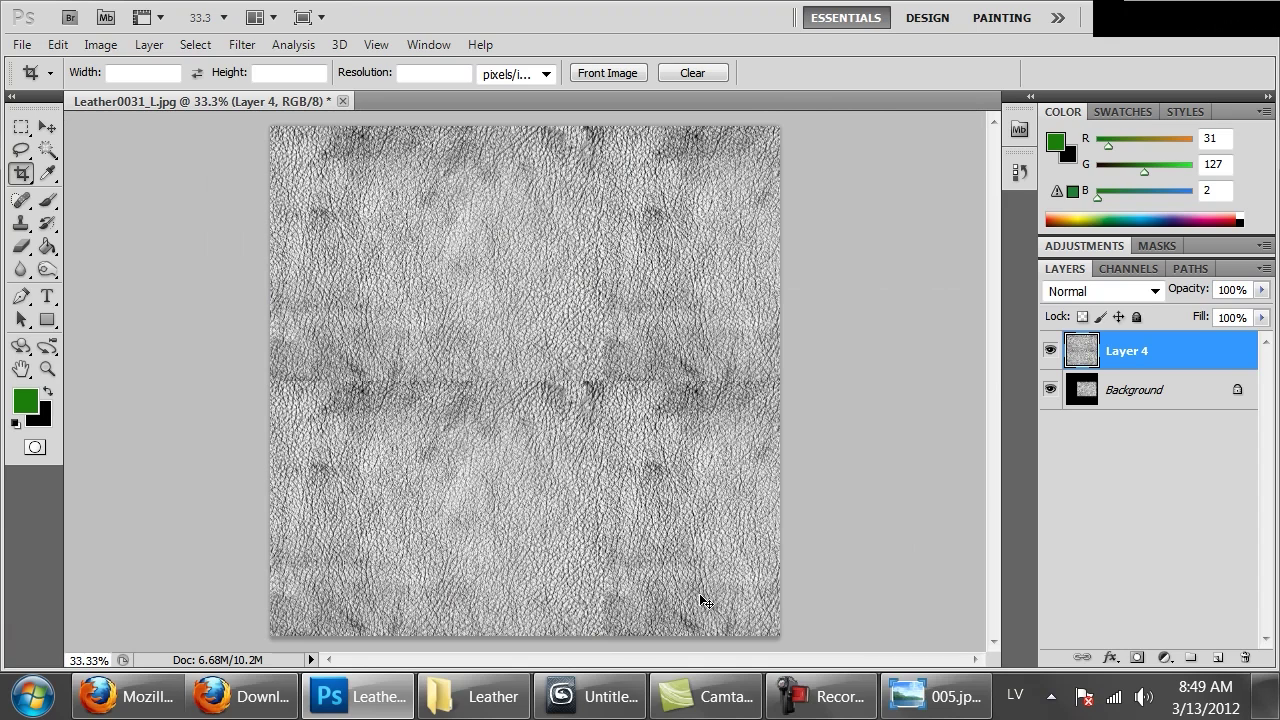
pyautogui.hotkey('ctrl', '+')
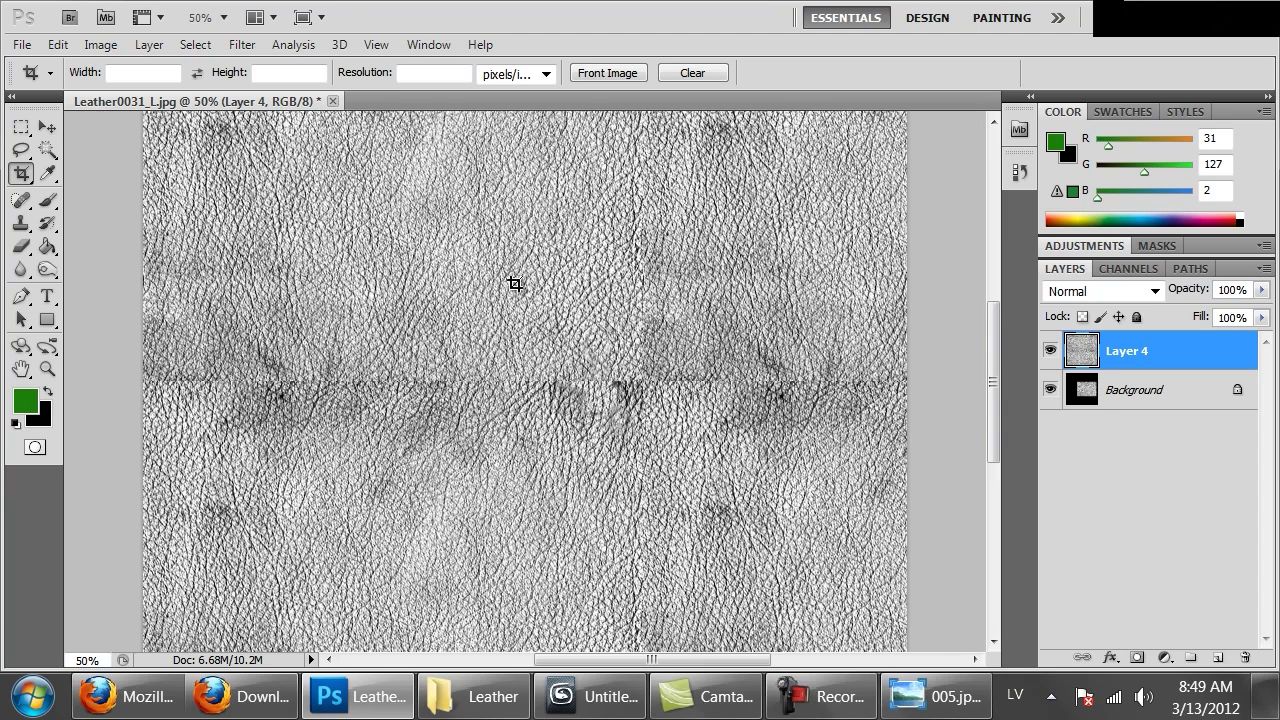
pyautogui.click(20, 223)
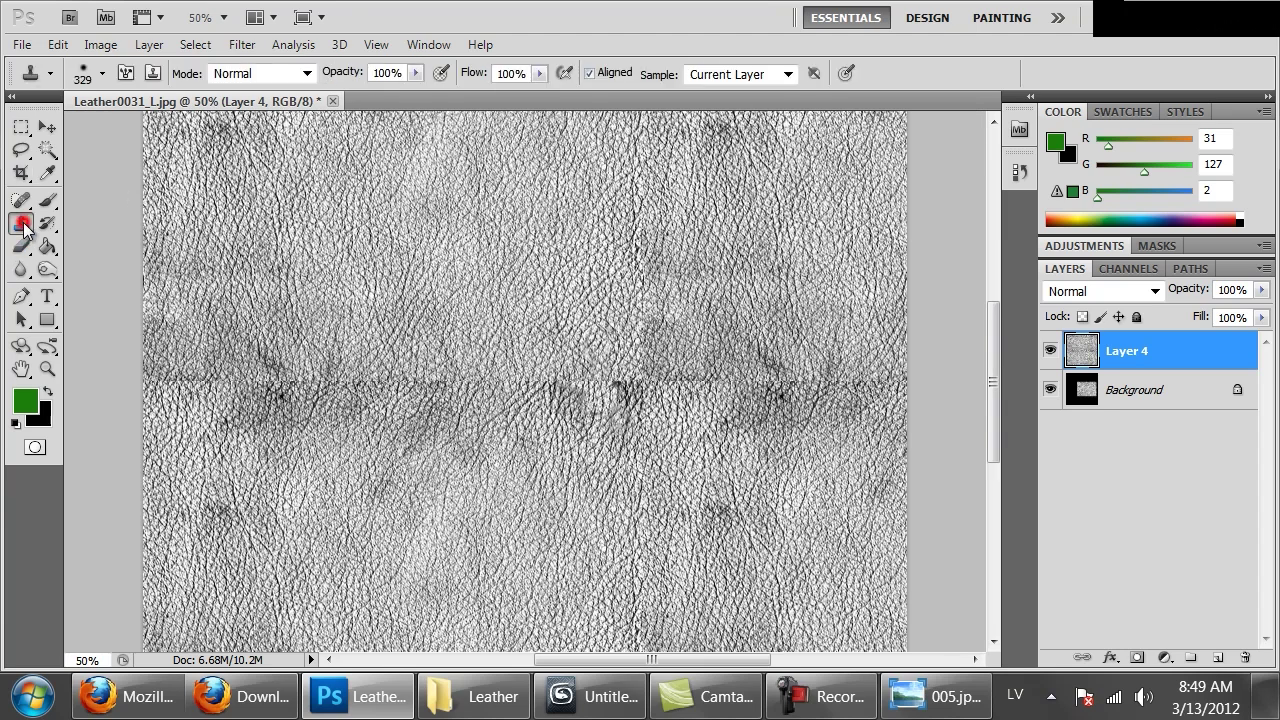
pyautogui.rightClick(444, 278)
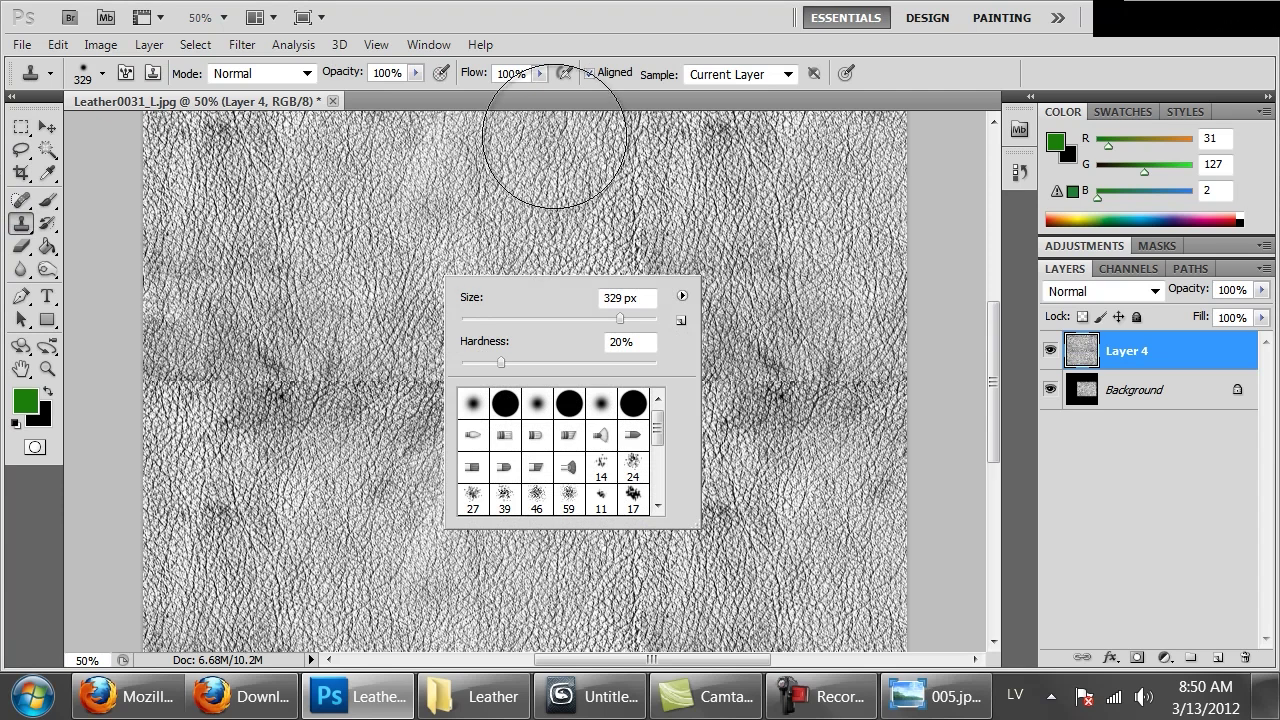
pyautogui.moveTo(630, 316); pyautogui.dragTo(612, 319)
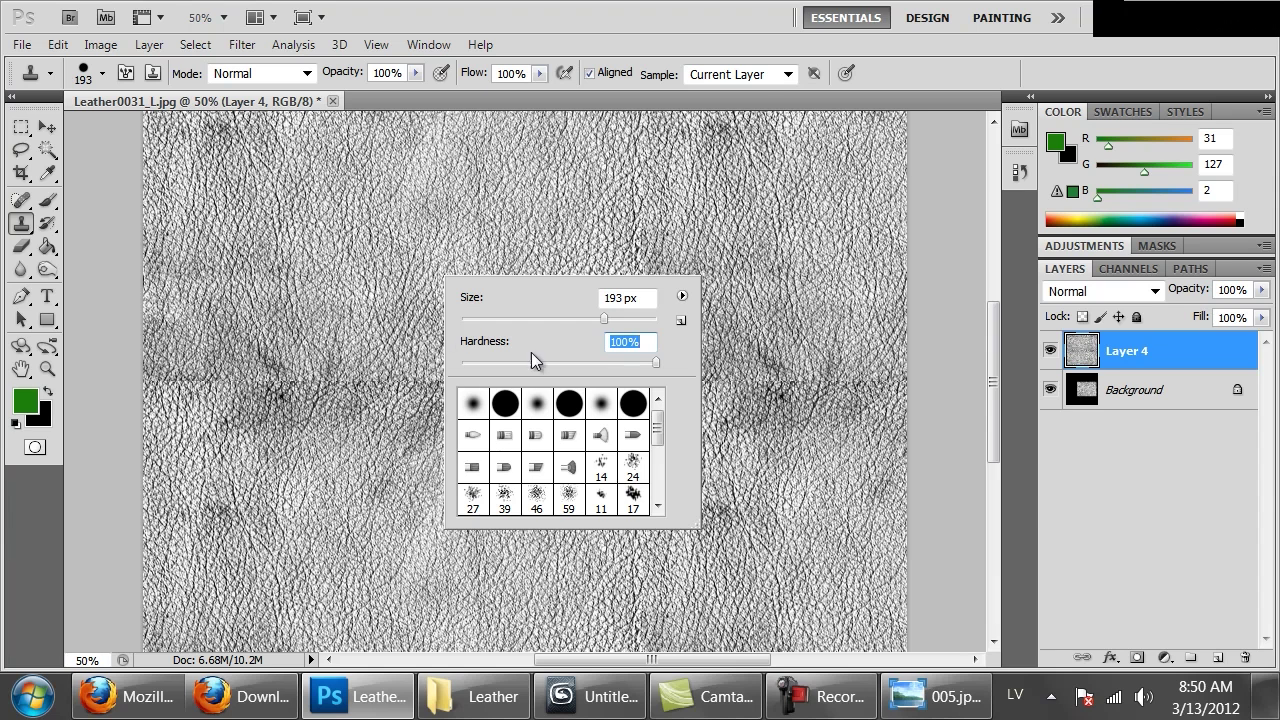
pyautogui.click(610, 23)
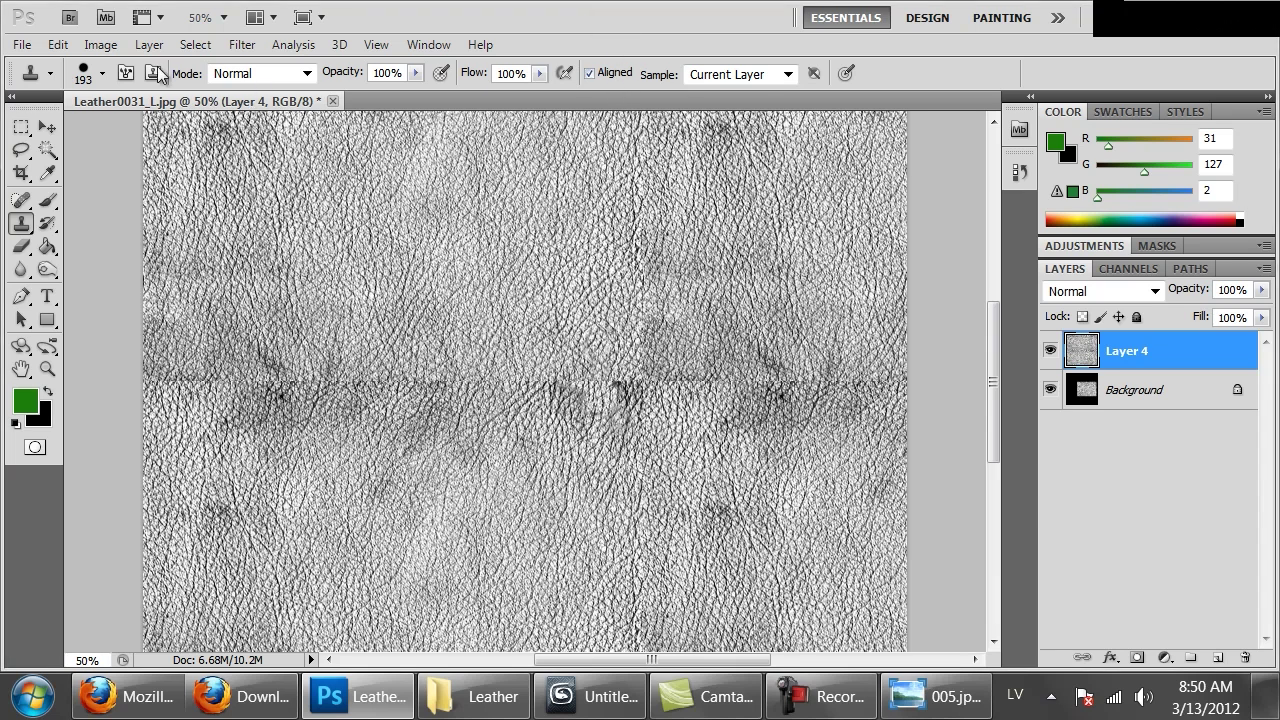
pyautogui.click(82, 74)
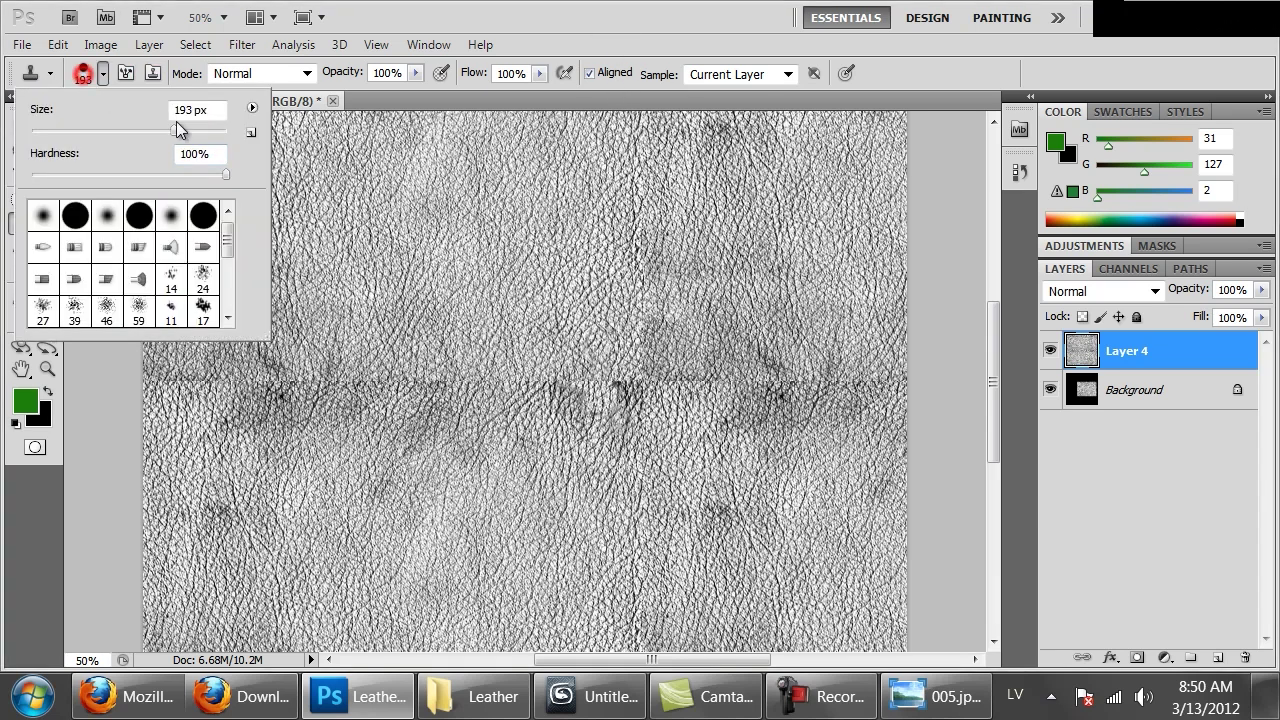
pyautogui.click(494, 317)
# Step: Clone clean leather grain over the horizontal seam running across the middle of the merged layer
pyautogui.click(494, 310)
pyautogui.click(615, 287)
pyautogui.keyDown('alt'); pyautogui.click(569, 286); pyautogui.keyUp('alt')
pyautogui.moveTo(570, 346)
pyautogui.mouseDown()
pyautogui.moveTo(577, 380)
pyautogui.moveTo(657, 366)
pyautogui.moveTo(213, 372)
pyautogui.mouseUp()
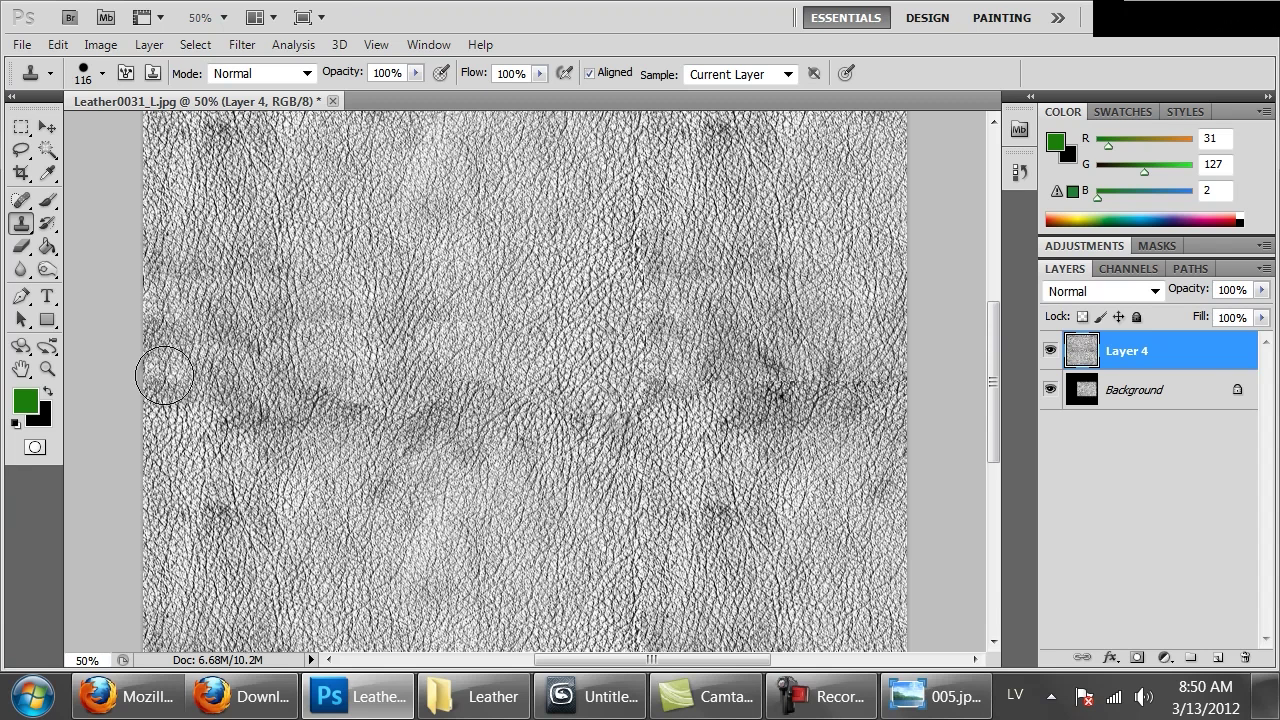
pyautogui.moveTo(660, 370); pyautogui.dragTo(413, 280)
pyautogui.moveTo(545, 285)
pyautogui.mouseDown()
pyautogui.moveTo(514, 334)
pyautogui.moveTo(543, 297)
pyautogui.moveTo(603, 351)
pyautogui.moveTo(598, 305)
pyautogui.mouseUp()
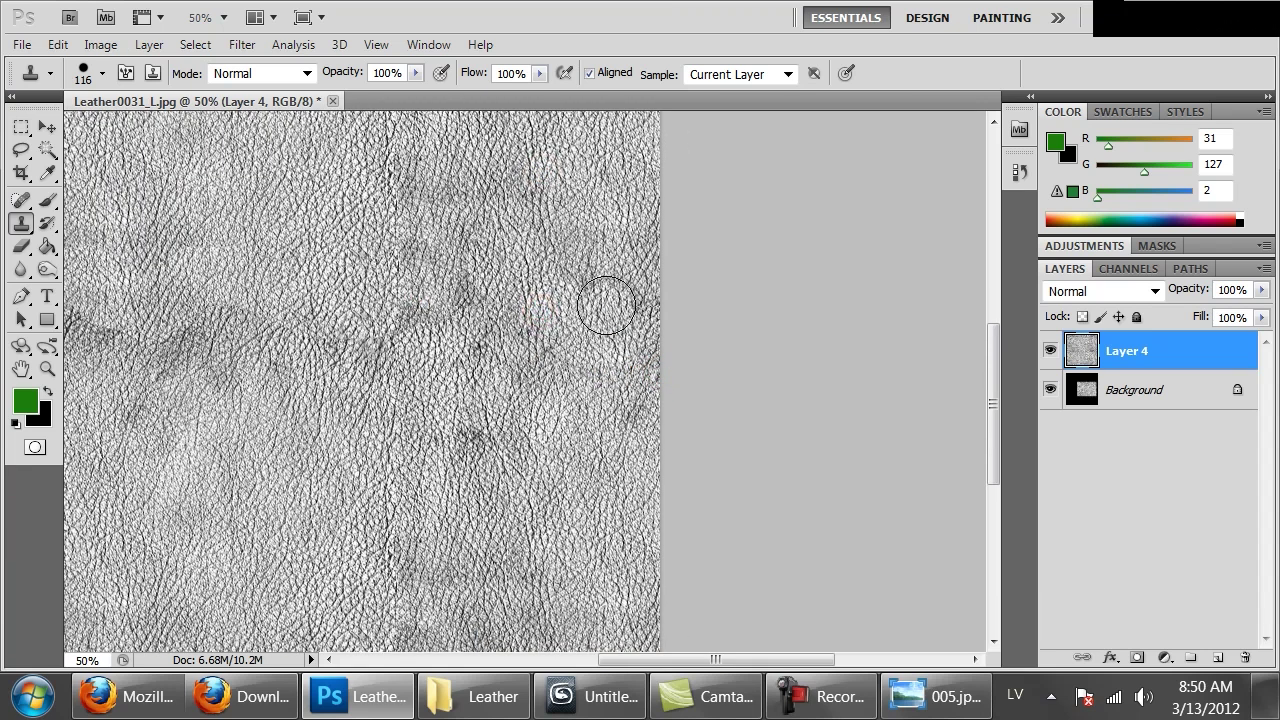
# Step: Clone leather grain along the vertical seam between the side-by-side tiles to blend it in
pyautogui.moveTo(453, 339); pyautogui.dragTo(575, 373)
pyautogui.moveTo(545, 212); pyautogui.dragTo(571, 214)
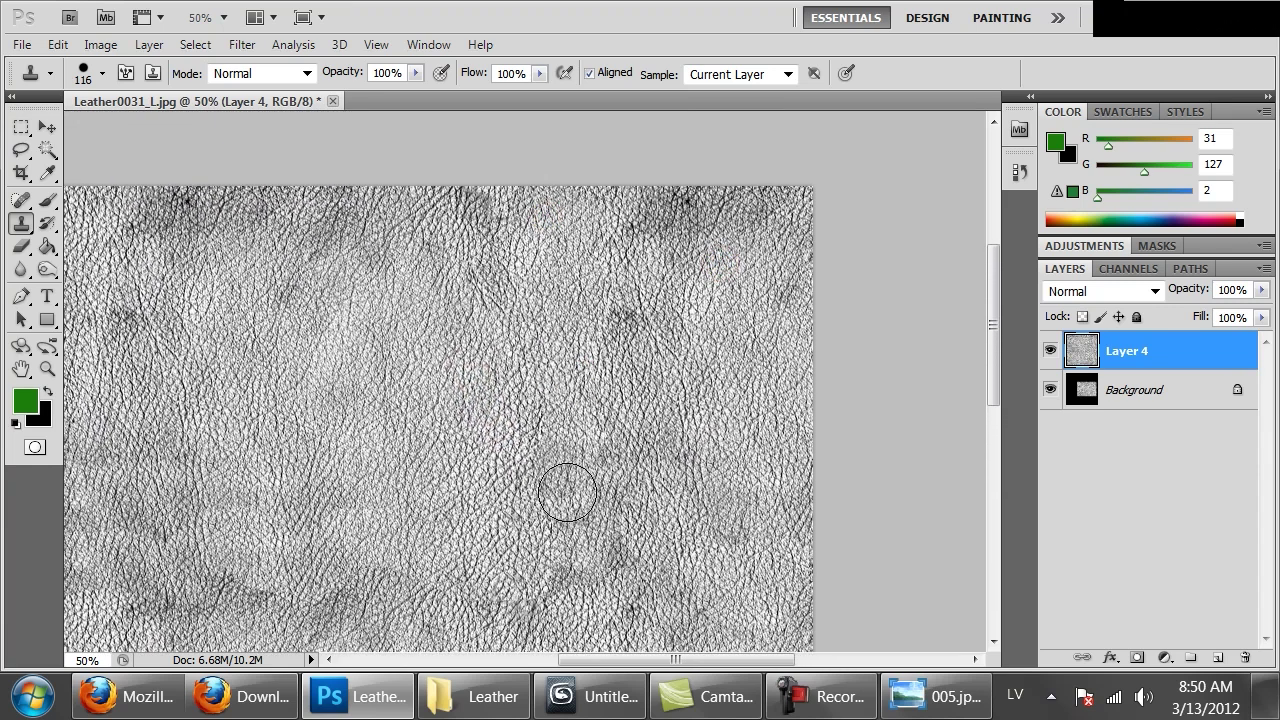
pyautogui.moveTo(690, 432); pyautogui.dragTo(733, 140)
pyautogui.keyDown('alt'); pyautogui.click(476, 356); pyautogui.keyUp('alt')
pyautogui.moveTo(551, 351)
pyautogui.mouseDown()
pyautogui.moveTo(583, 343)
pyautogui.moveTo(590, 450)
pyautogui.moveTo(573, 530)
pyautogui.moveTo(588, 626)
pyautogui.mouseUp()
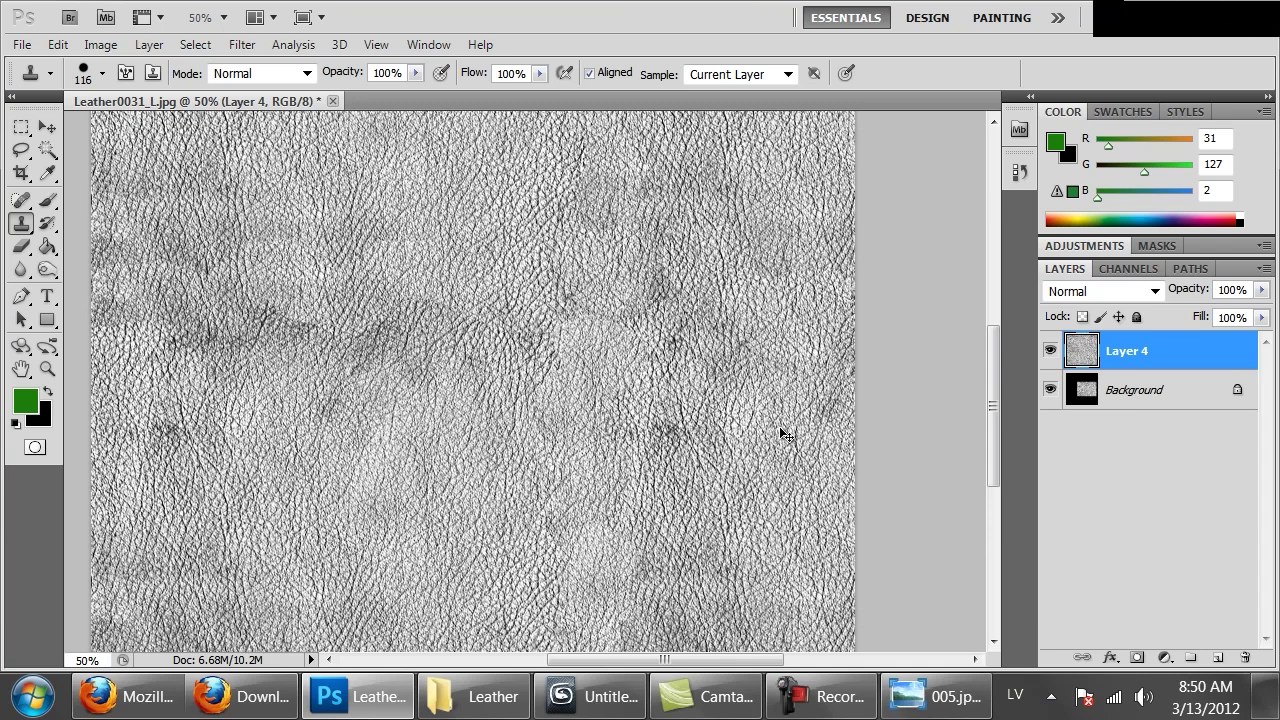
# Step: Apply the Offset filter to the merged layer with 500 pixels horizontal, 500 pixels vertical and Wrap Around
pyautogui.hotkey('ctrl', '-')
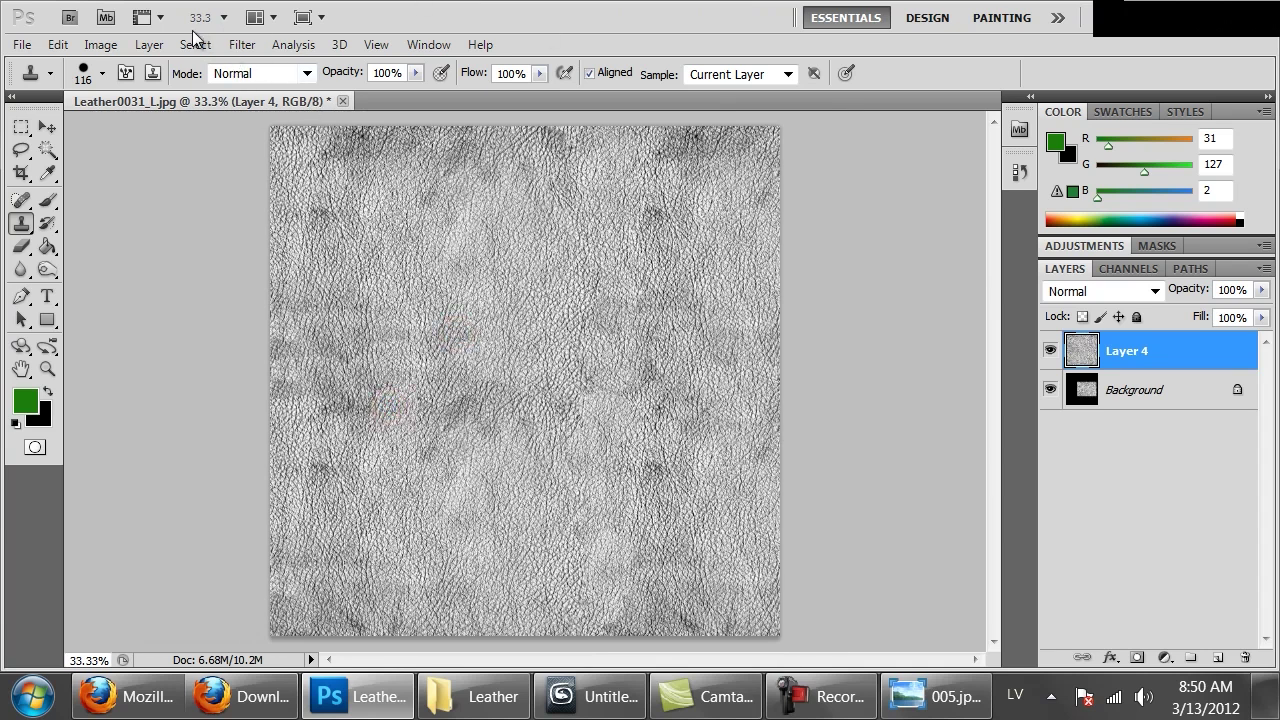
pyautogui.click(242, 44)
pyautogui.click(433, 540)
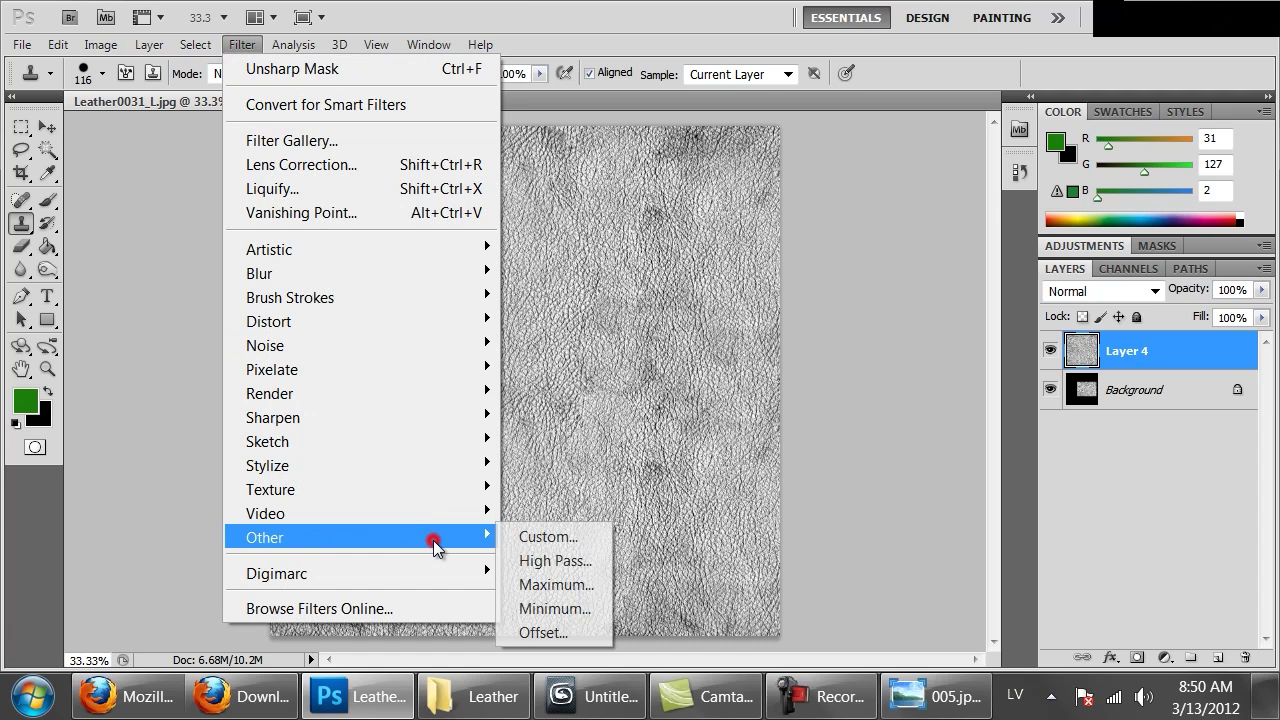
pyautogui.click(548, 630)
pyautogui.write('500')
pyautogui.press('Tab')
pyautogui.write('500')
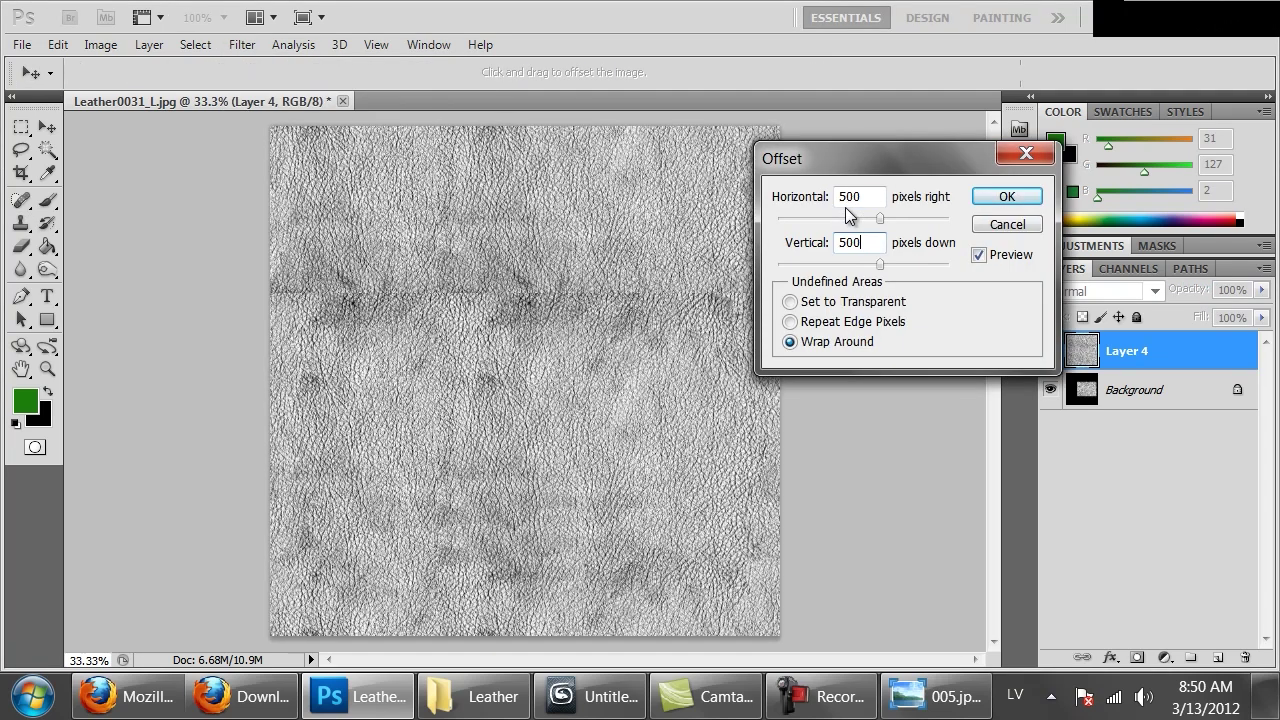
pyautogui.click(1018, 200)
# Step: Clone lighter leather grain over the horizontal seam and dark patches exposed by the offset
pyautogui.press('s')
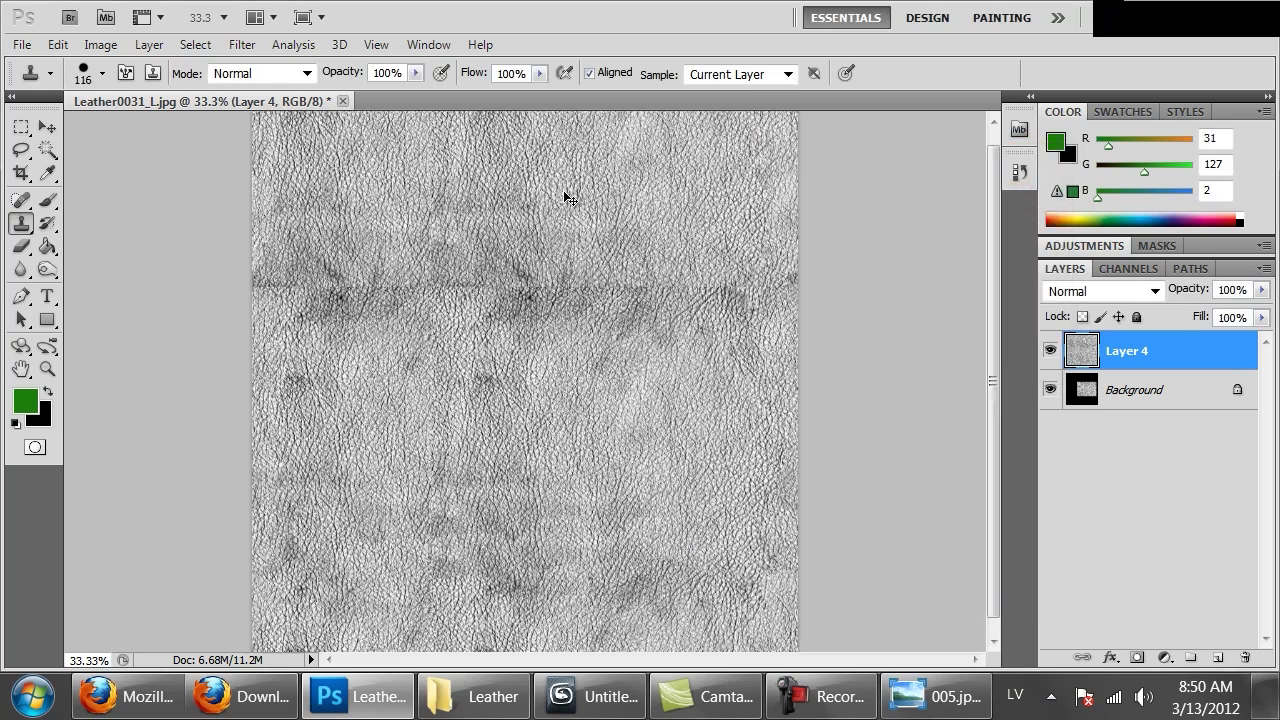
pyautogui.keyDown('alt'); pyautogui.scroll(1, 563, 190); pyautogui.keyUp('alt')
pyautogui.keyDown('alt'); pyautogui.click(437, 274); pyautogui.keyUp('alt')
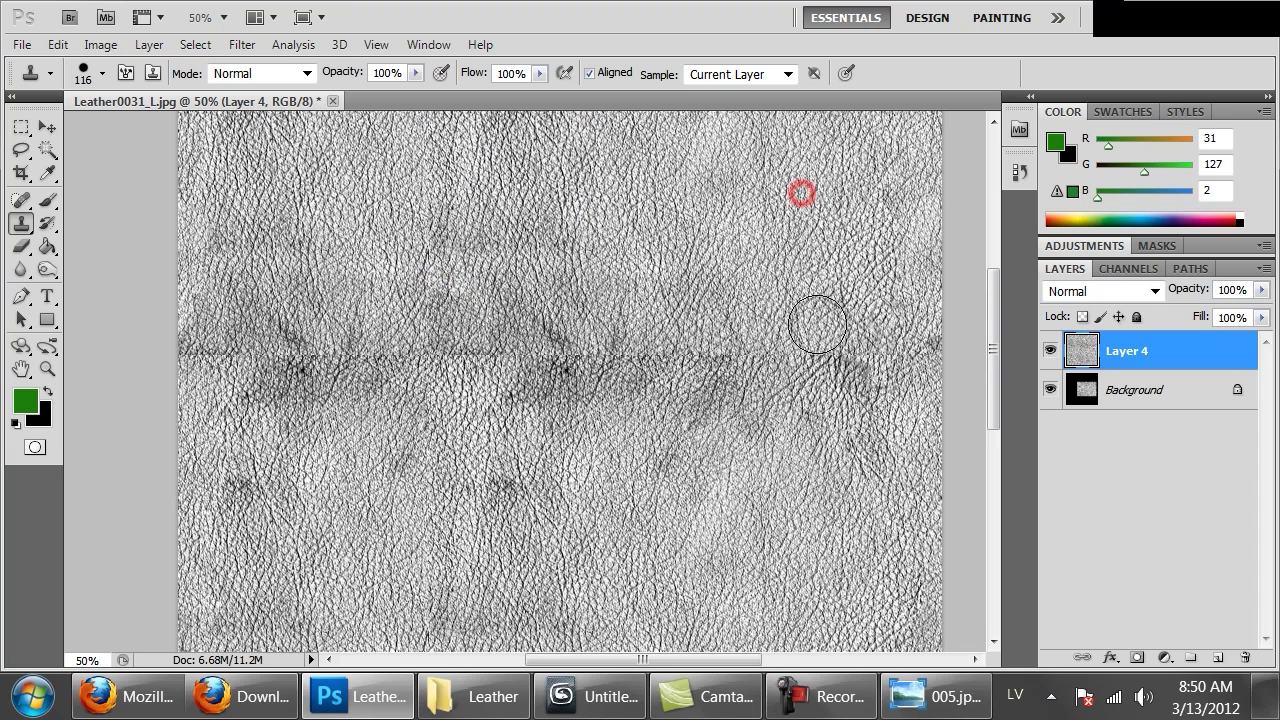
pyautogui.click(817, 357)
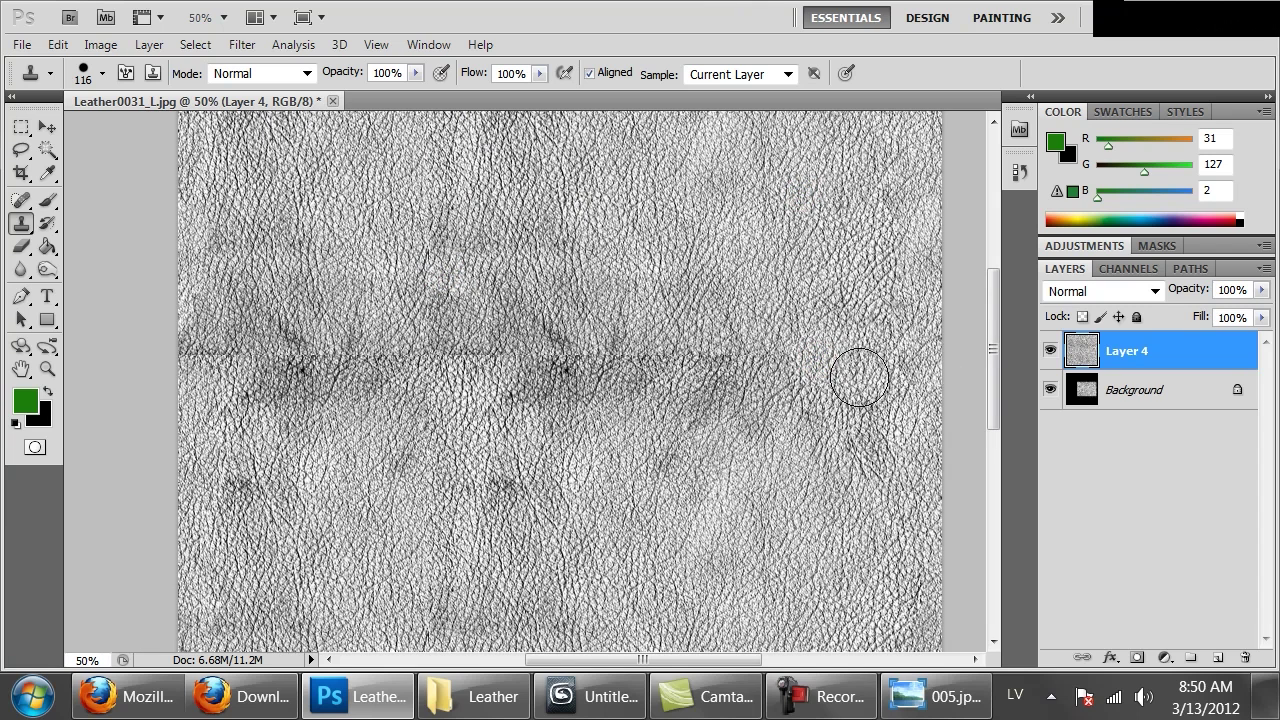
pyautogui.moveTo(859, 390)
pyautogui.mouseDown()
pyautogui.moveTo(593, 335)
pyautogui.moveTo(460, 363)
pyautogui.moveTo(380, 346)
pyautogui.moveTo(315, 369)
pyautogui.moveTo(215, 354)
pyautogui.moveTo(223, 314)
pyautogui.moveTo(286, 314)
pyautogui.moveTo(330, 360)
pyautogui.mouseUp()
pyautogui.keyDown('alt'); pyautogui.click(263, 400); pyautogui.keyUp('alt')
pyautogui.keyDown('alt'); pyautogui.click(657, 251); pyautogui.keyUp('alt')
pyautogui.moveTo(534, 313)
pyautogui.mouseDown()
pyautogui.moveTo(453, 345)
pyautogui.moveTo(470, 340)
pyautogui.mouseUp()
pyautogui.keyDown('alt'); pyautogui.click(694, 214); pyautogui.keyUp('alt')
pyautogui.moveTo(674, 334)
pyautogui.mouseDown()
pyautogui.moveTo(737, 354)
pyautogui.moveTo(711, 389)
pyautogui.mouseUp()
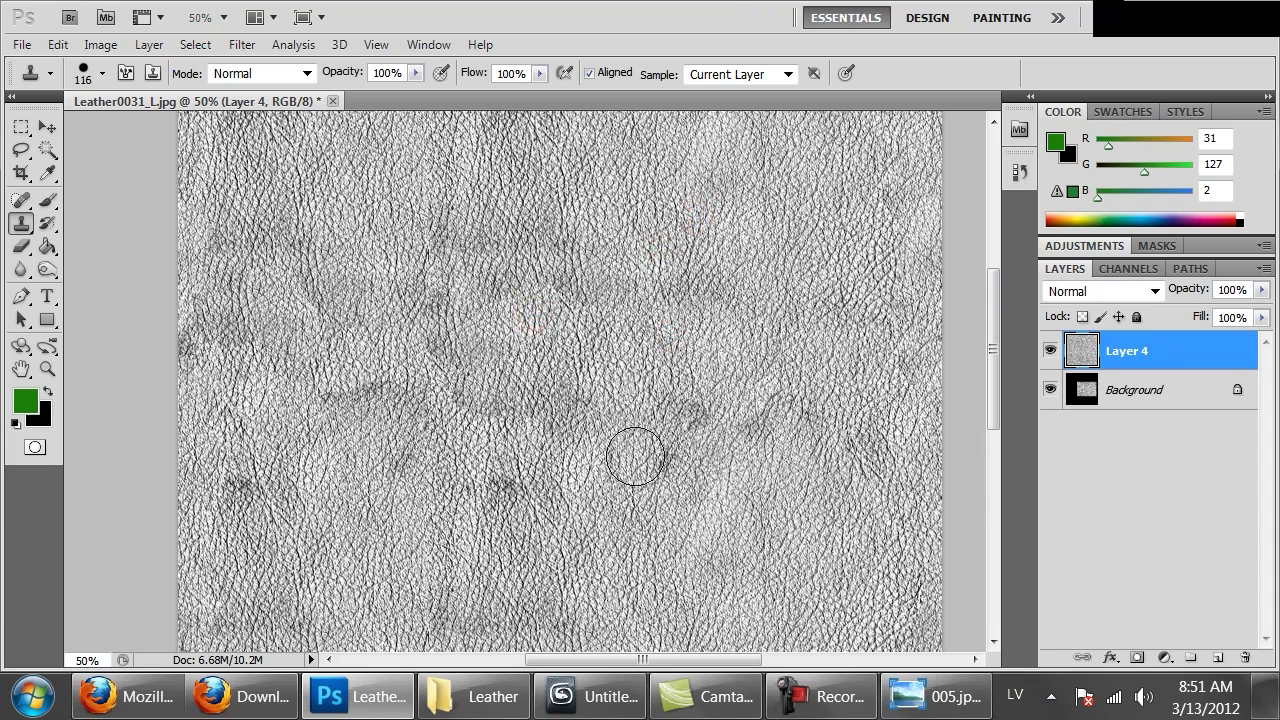
# Step: Clone clean grain over the dark blotches in the lower part of the leather, working at 100% zoom
pyautogui.moveTo(617, 494); pyautogui.dragTo(629, 243)
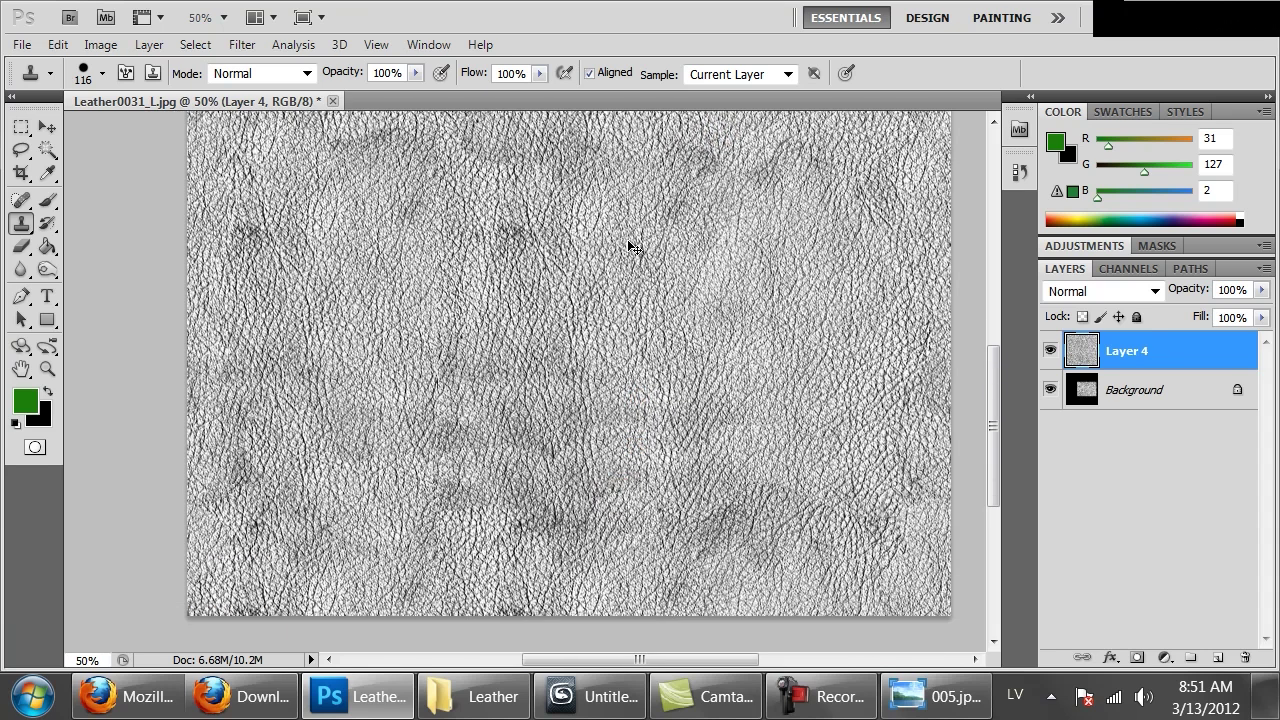
pyautogui.hotkey('ctrl', '1')
pyautogui.keyDown('alt'); pyautogui.click(734, 469); pyautogui.keyUp('alt')
pyautogui.click(334, 457)
pyautogui.moveTo(350, 460)
pyautogui.mouseDown()
pyautogui.moveTo(410, 560)
pyautogui.moveTo(528, 540)
pyautogui.mouseUp()
pyautogui.scroll(-5, 571, 486)
pyautogui.click(349, 291)
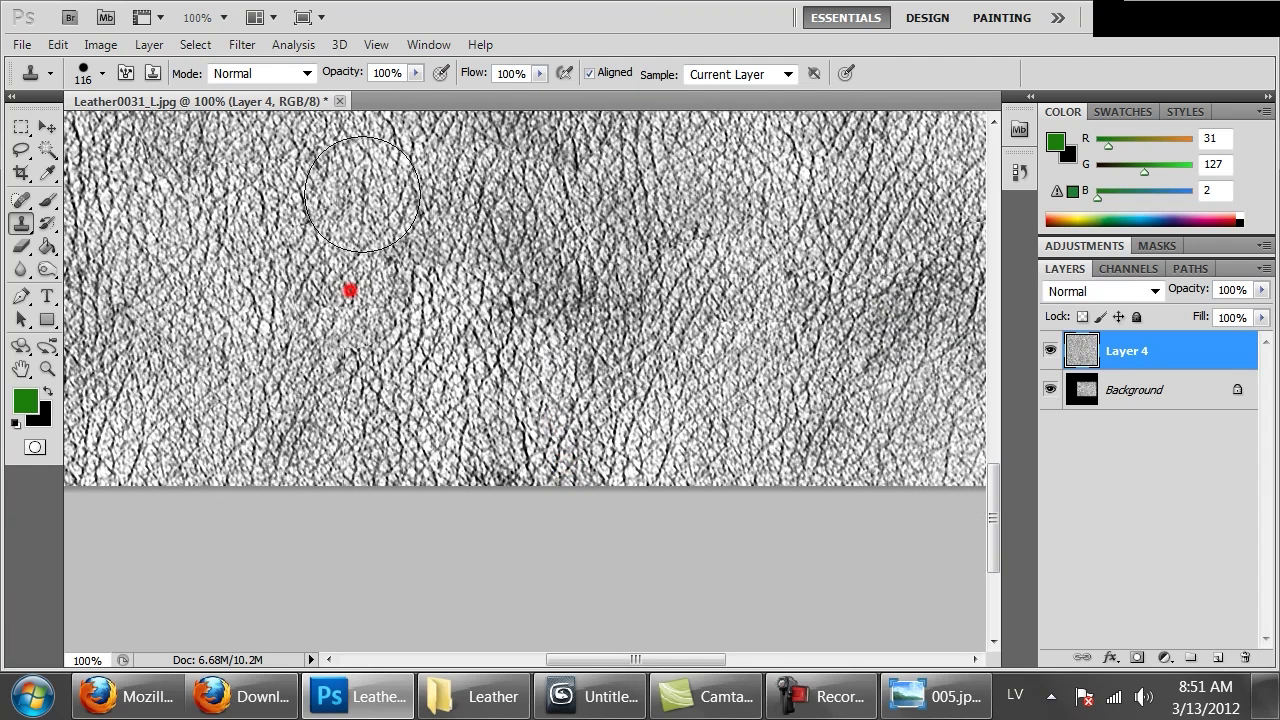
# Step: Touch up the remaining patches from the lower part of the leather towards its upper edge with the Clone Stamp
pyautogui.moveTo(489, 323); pyautogui.dragTo(541, 568)
pyautogui.moveTo(534, 391); pyautogui.dragTo(575, 600)
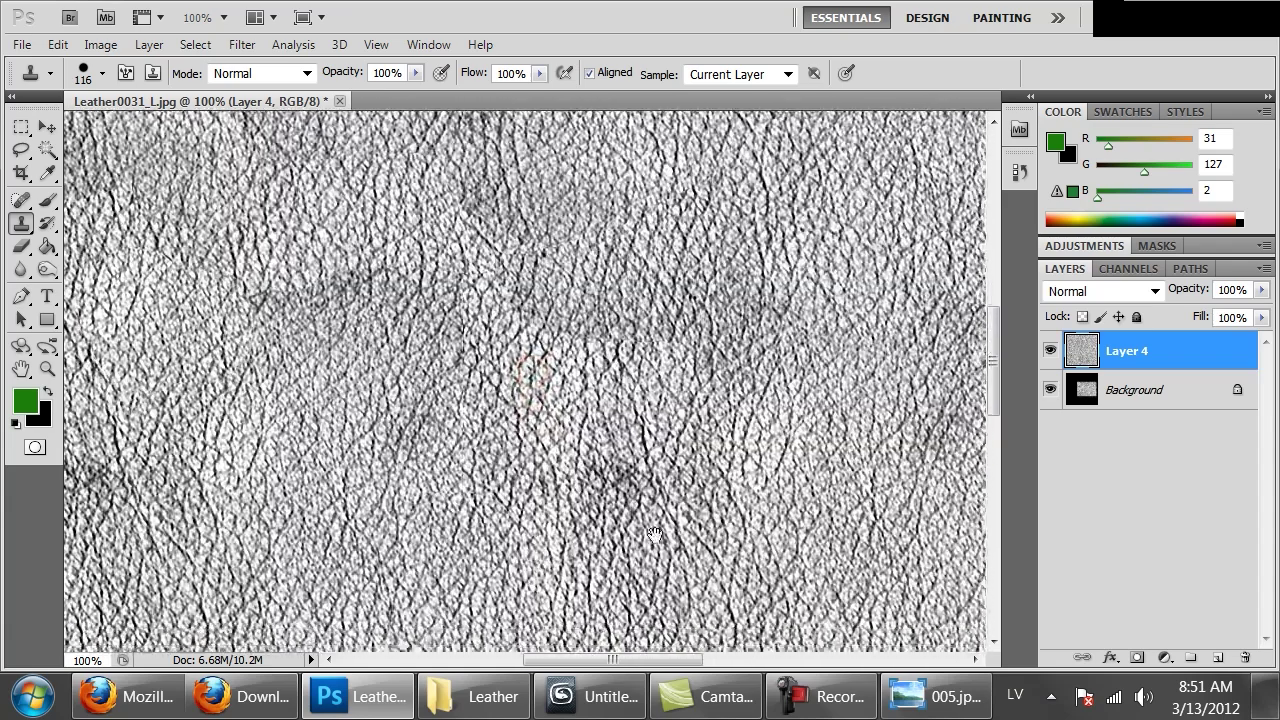
pyautogui.click(443, 520)
pyautogui.moveTo(582, 245); pyautogui.dragTo(600, 533)
pyautogui.click(480, 437)
pyautogui.moveTo(636, 268); pyautogui.dragTo(645, 571)
pyautogui.click(471, 386)
pyautogui.keyDown('alt'); pyautogui.scroll(-3, 862, 365); pyautogui.keyUp('alt')
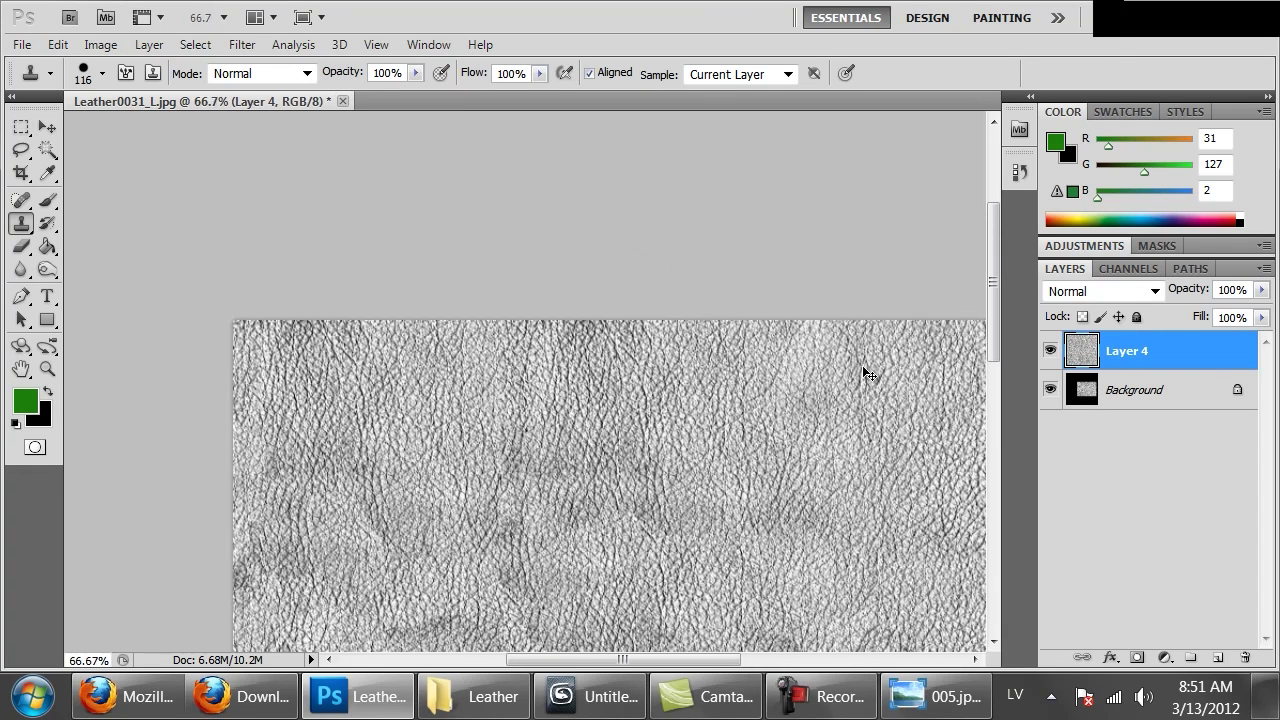
pyautogui.keyDown('alt'); pyautogui.click(655, 442); pyautogui.keyUp('alt')
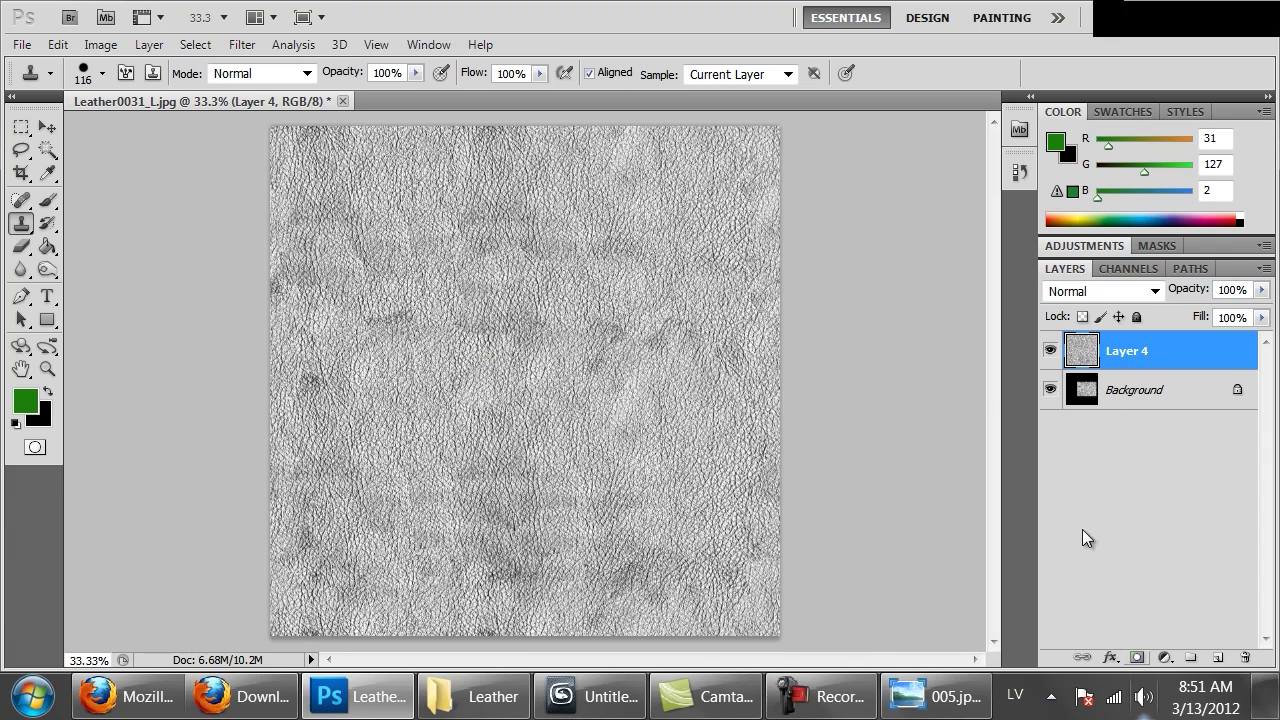
# Step: Switch to Firefox, compare the open CG Textures leather previews, and open the medium 1600x1252 image of Leather0037 in Photoshop
pyautogui.click(127, 696)
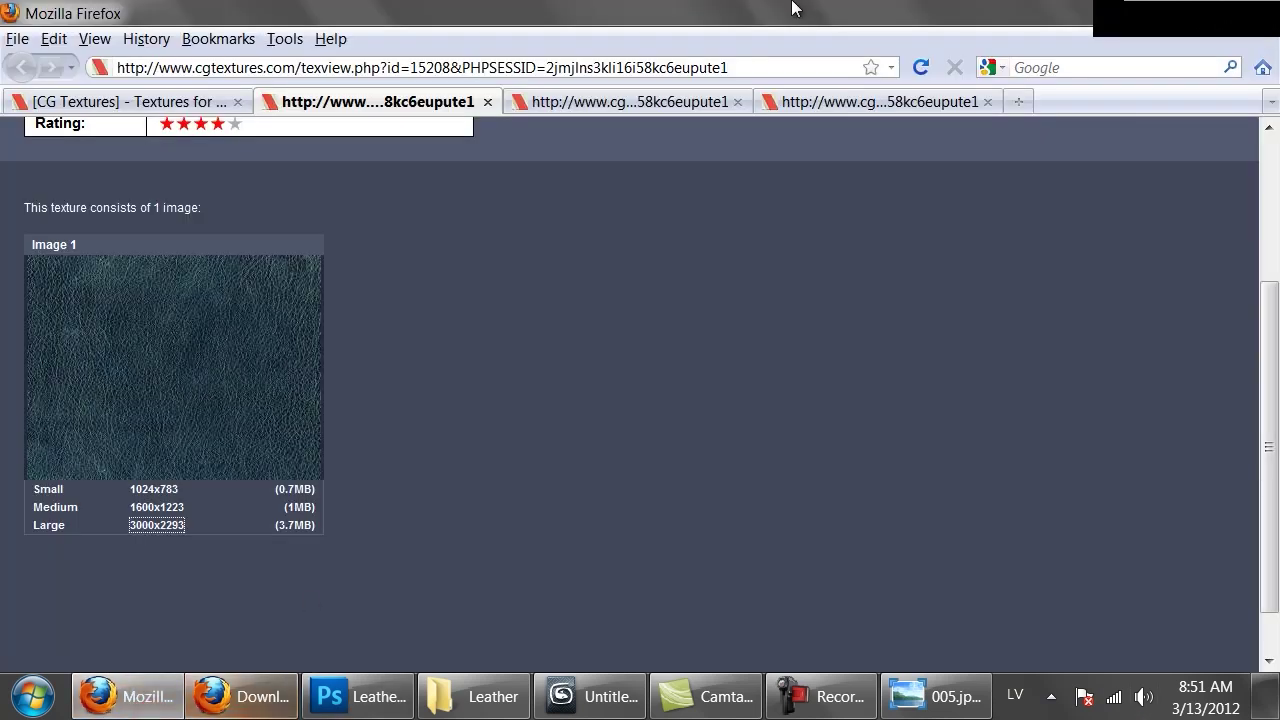
pyautogui.click(674, 101)
pyautogui.scroll(-2, 450, 431)
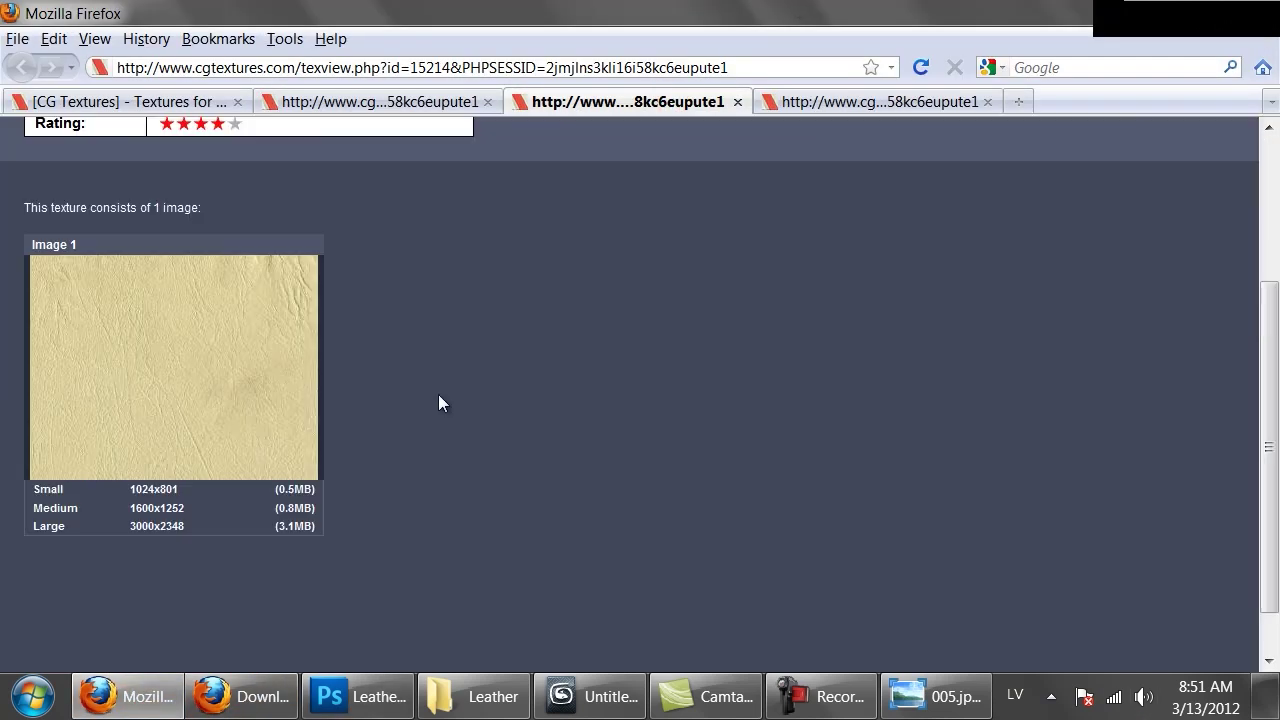
pyautogui.moveTo(243, 347)
pyautogui.click(888, 101)
pyautogui.scroll(-2, 725, 360)
pyautogui.moveTo(258, 447)
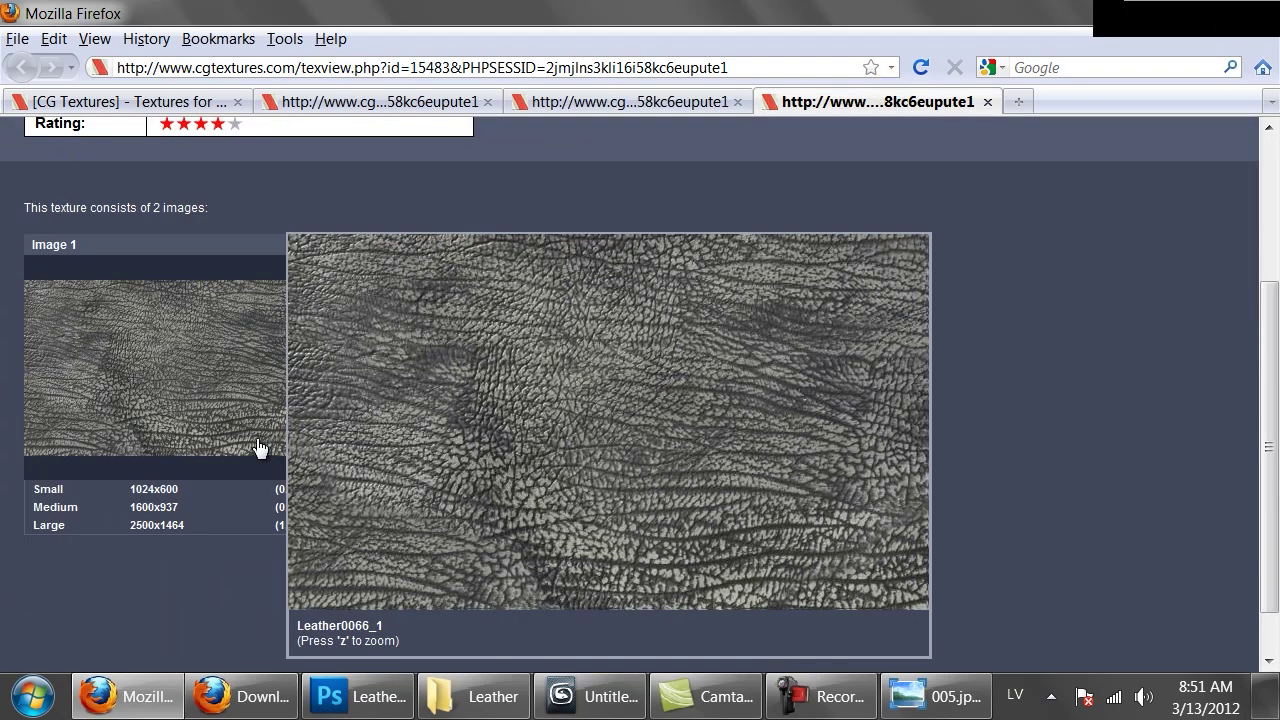
pyautogui.click(620, 104)
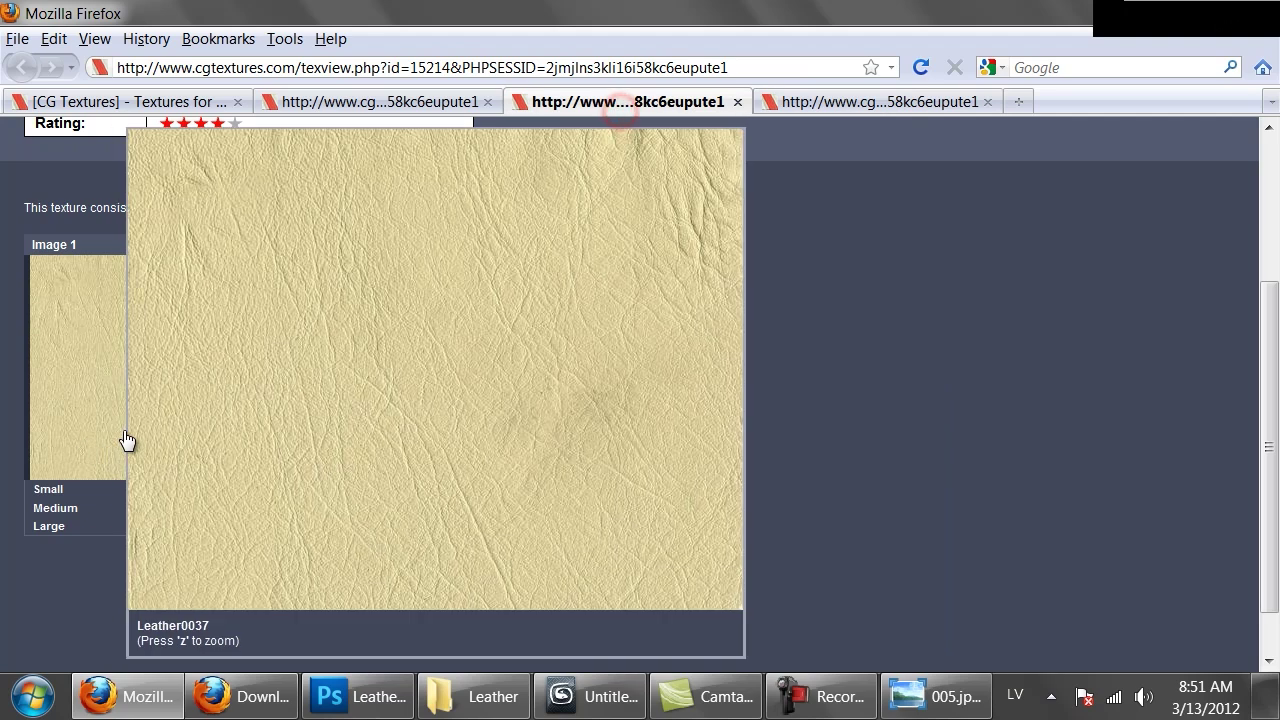
pyautogui.click(165, 517)
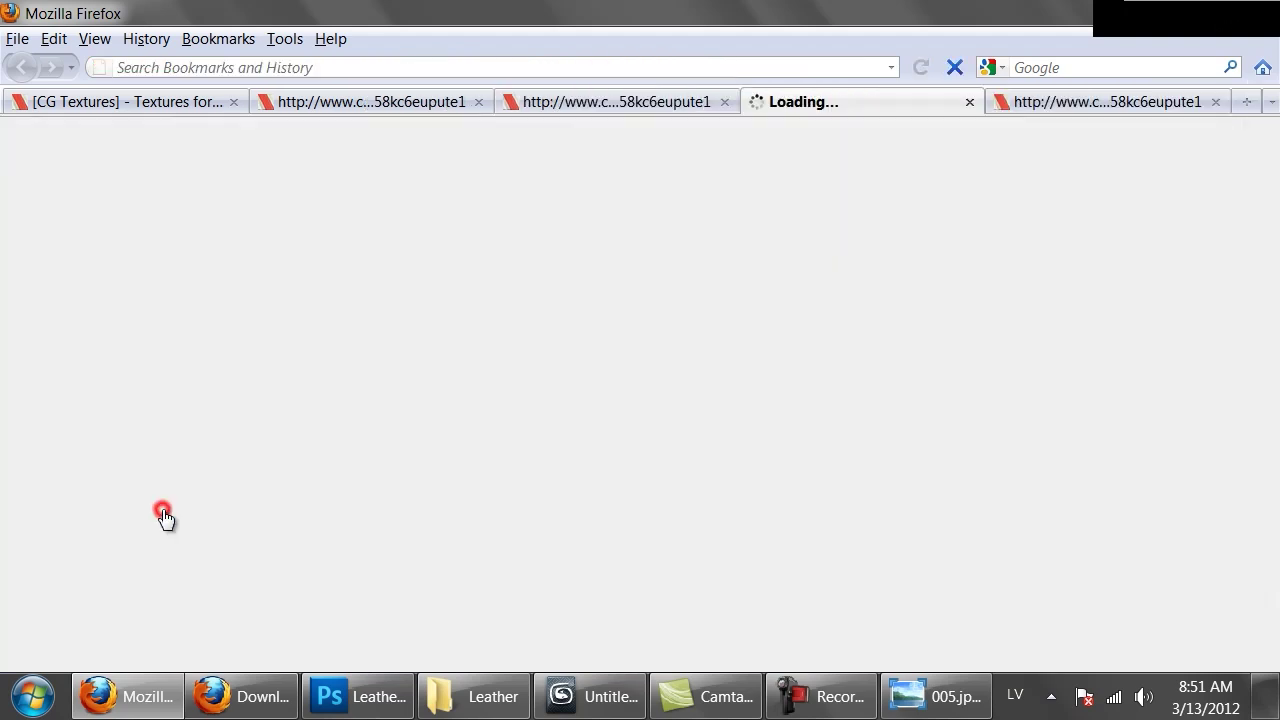
pyautogui.click(1103, 483)
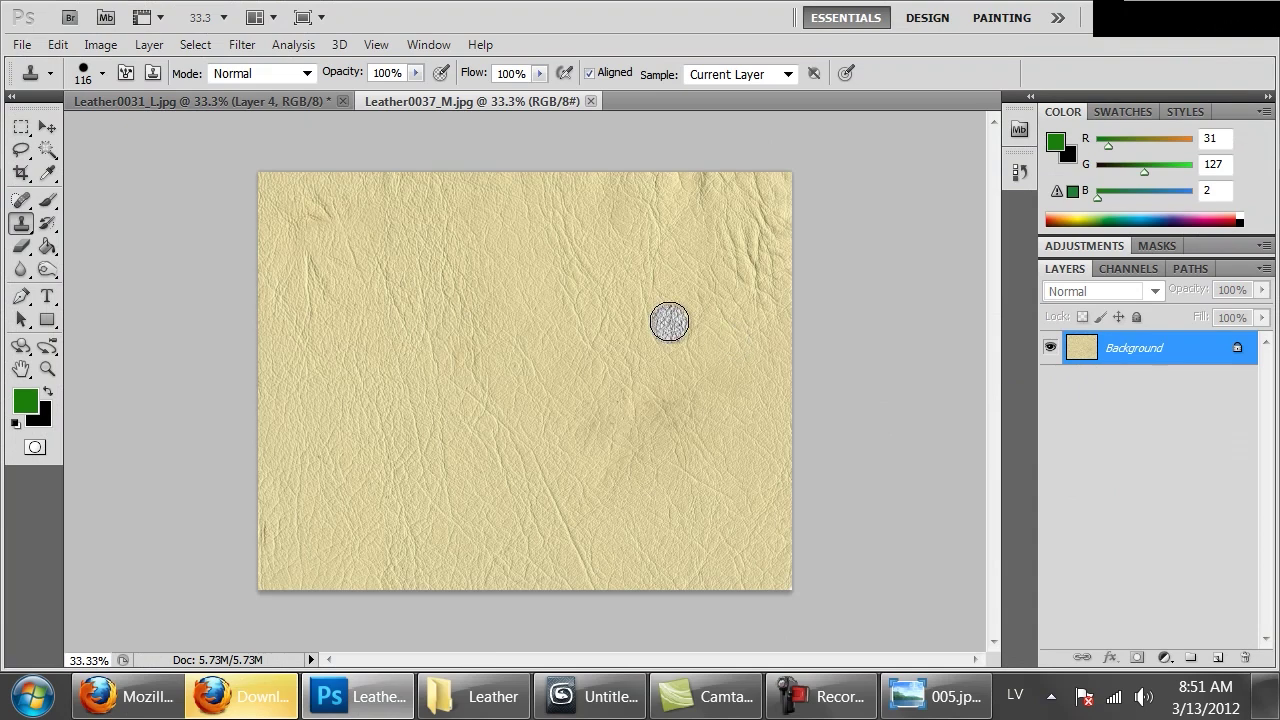
# Step: Crop Leather0037_M.jpg to a full-height square starting at the image's upper-left corner
pyautogui.press('c')
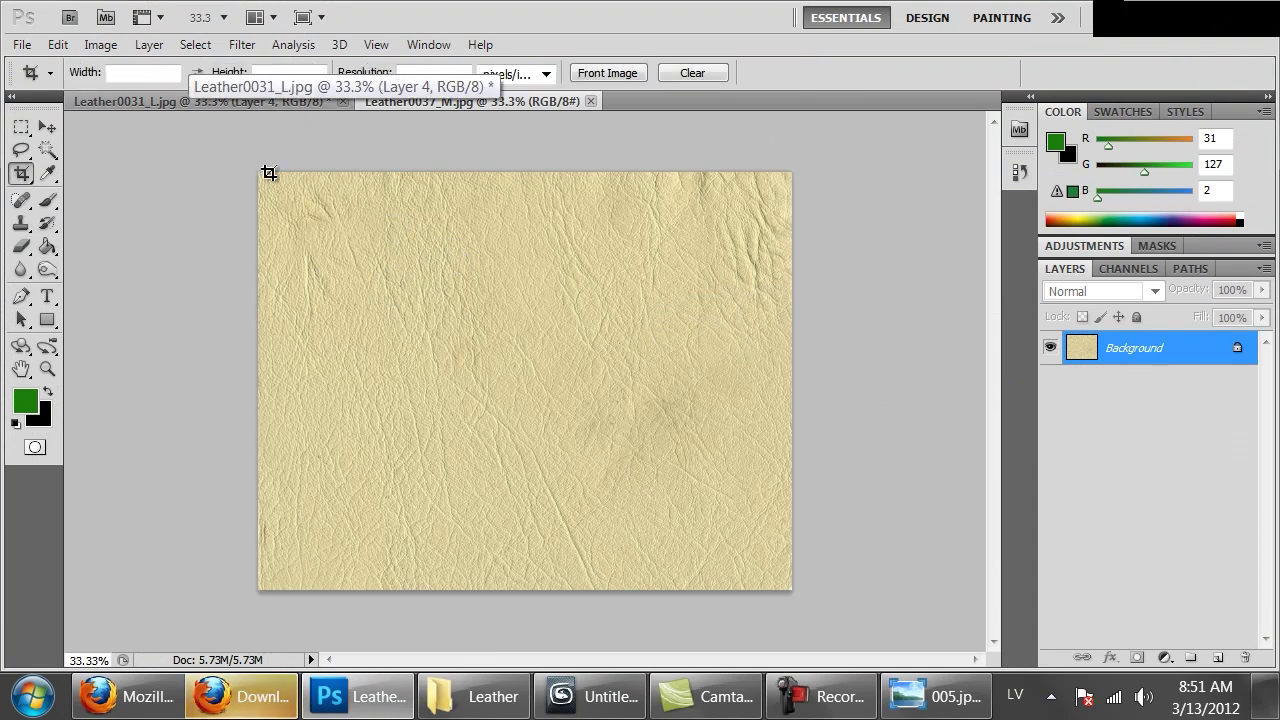
pyautogui.keyDown('shift'); pyautogui.moveTo(260, 170); pyautogui.dragTo(677, 590); pyautogui.keyUp('shift')
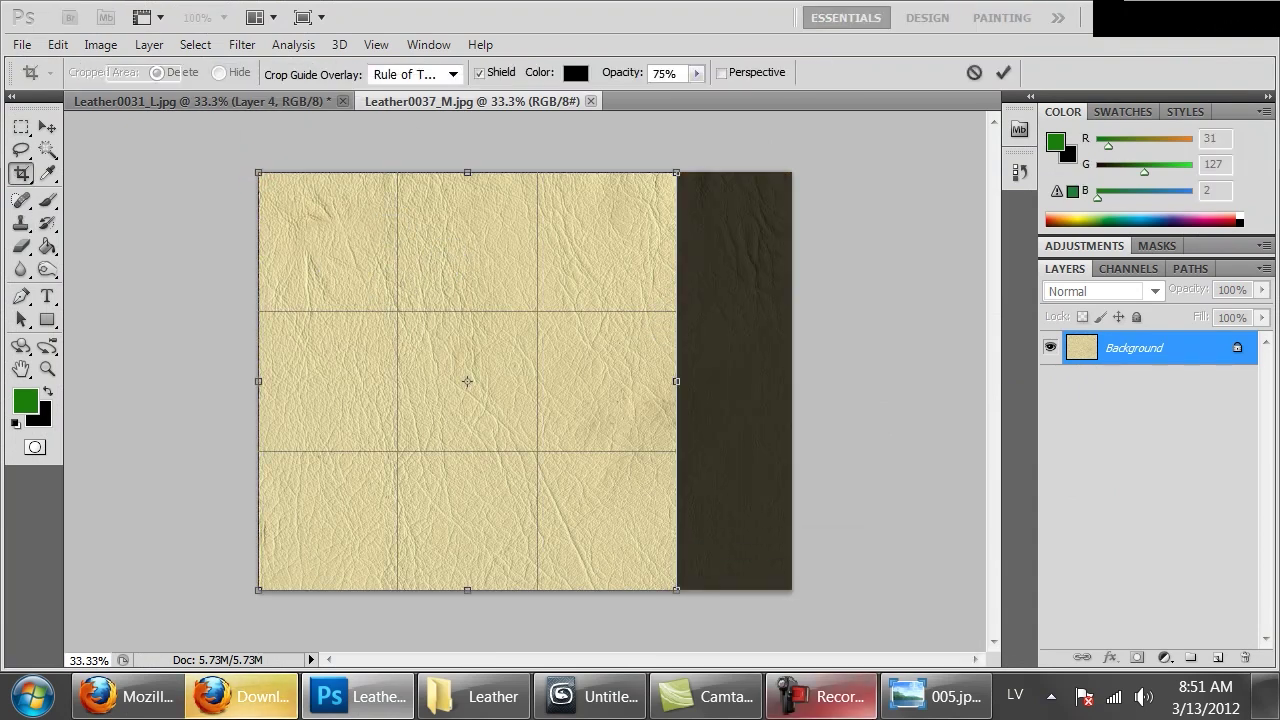
pyautogui.press('Return')
# Step: Desaturate the leather with Hue/Saturation at -100 saturation and set the Levels black input to 121
pyautogui.hotkey('ctrl', 'u')
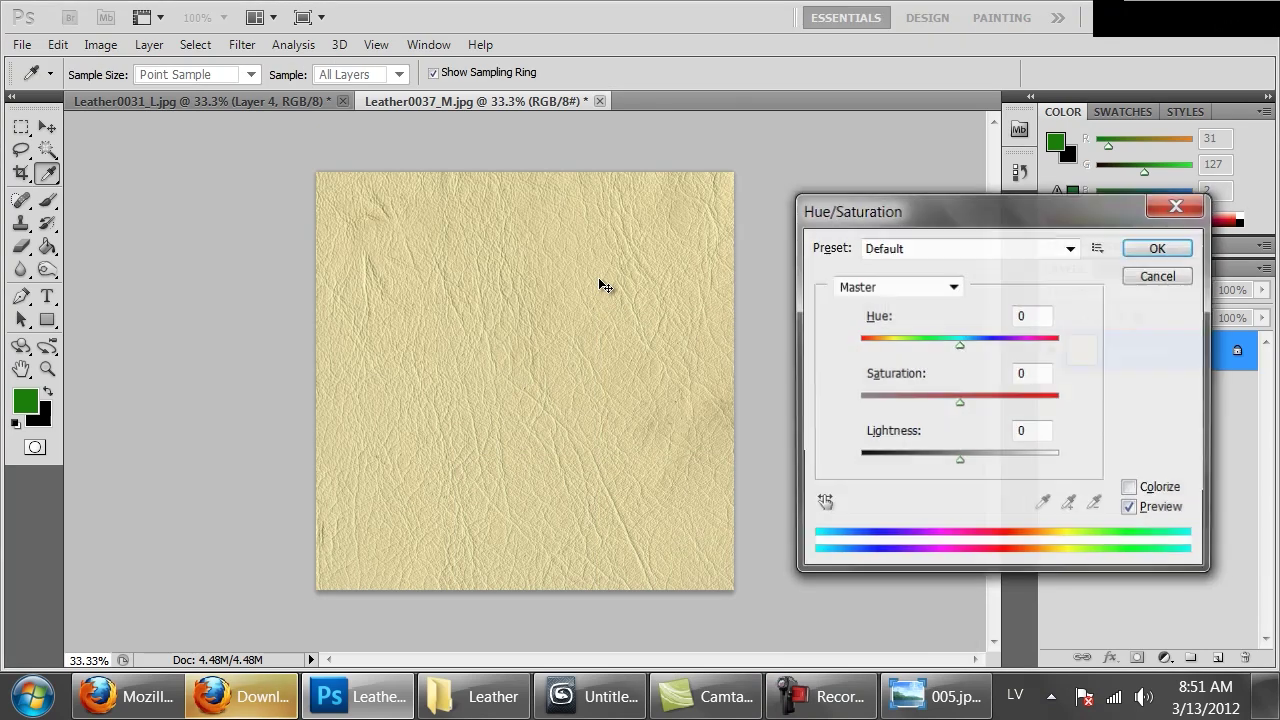
pyautogui.moveTo(895, 399); pyautogui.dragTo(802, 408)
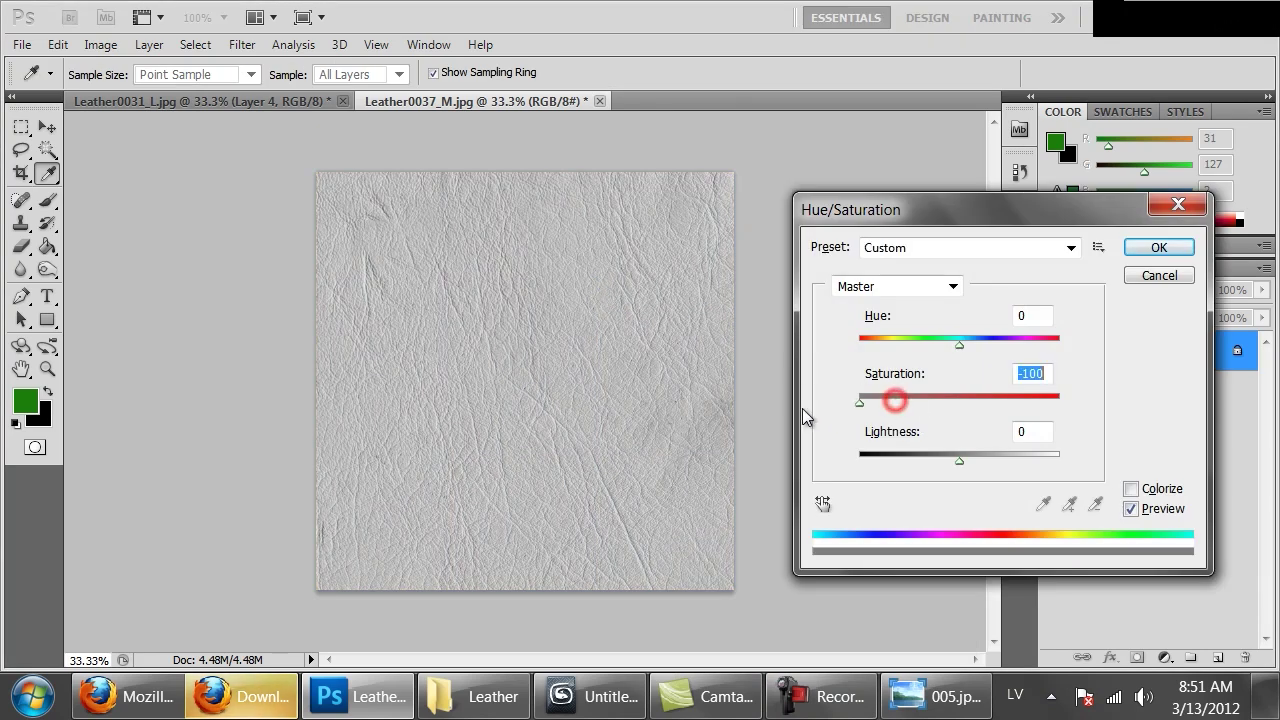
pyautogui.click(1140, 247)
pyautogui.hotkey('ctrl', 'l')
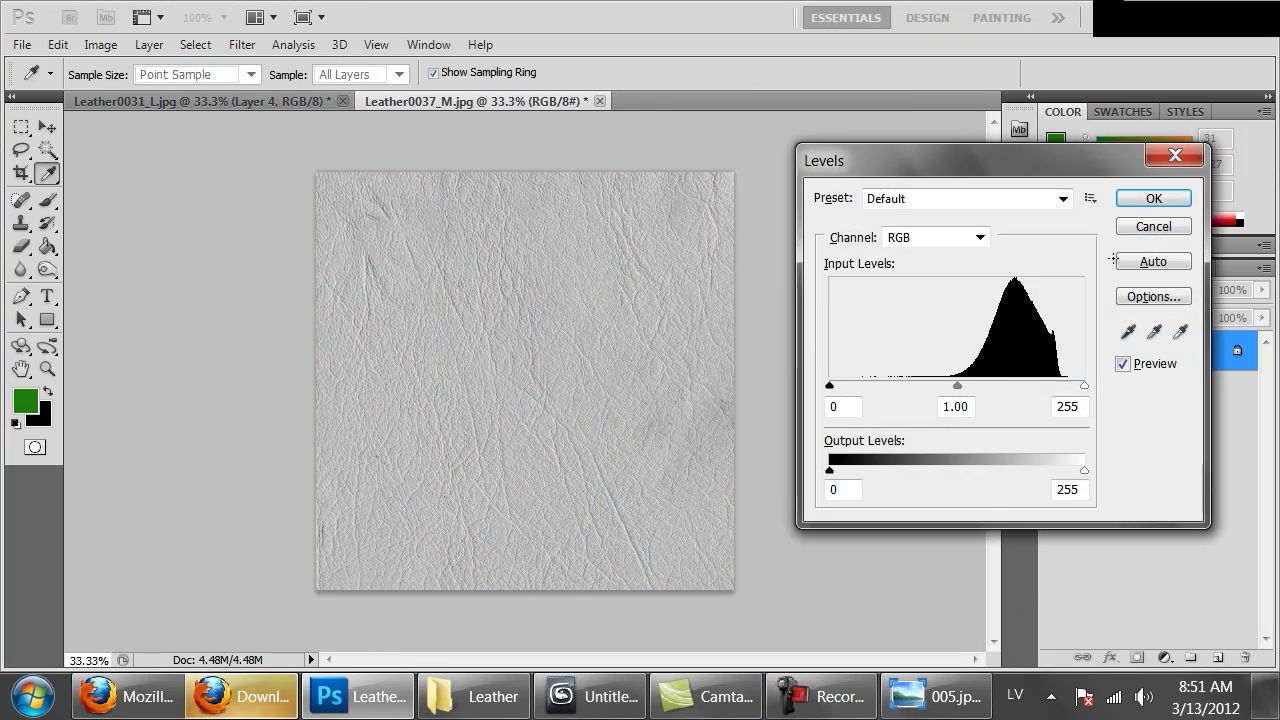
pyautogui.moveTo(834, 389); pyautogui.dragTo(952, 408)
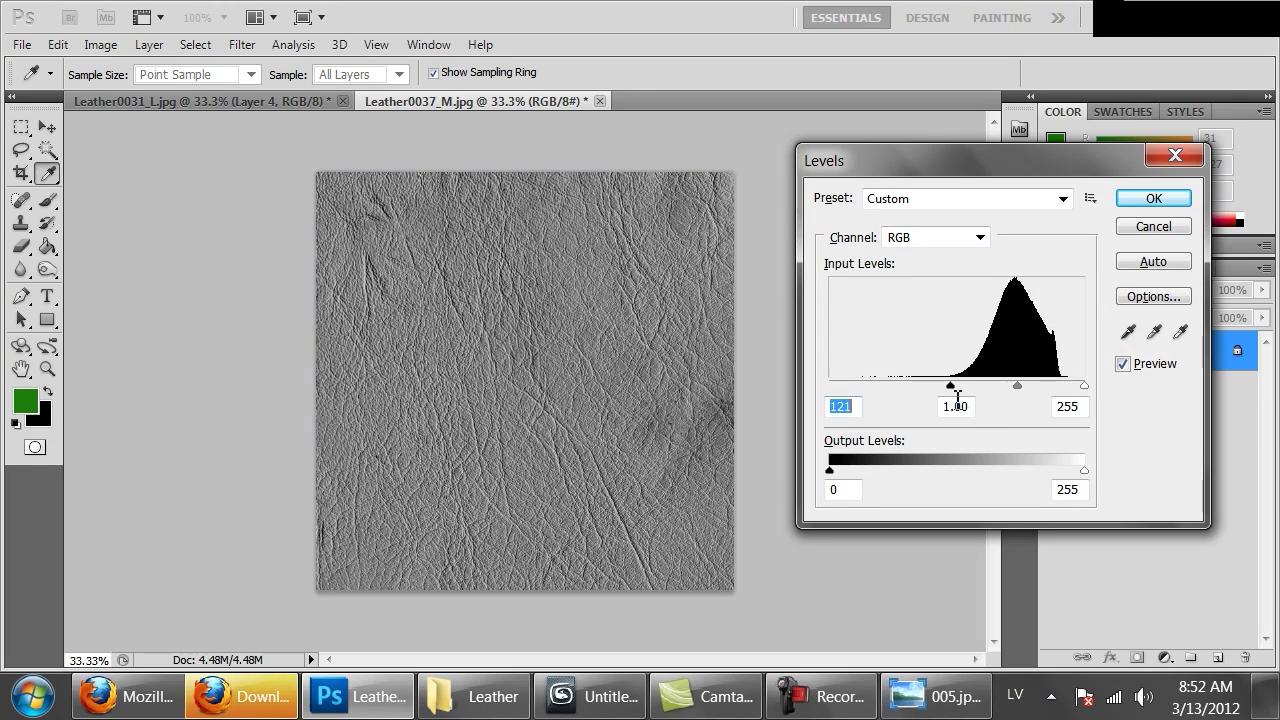
pyautogui.click(1153, 199)
# Step: Select the whole image and extend the canvas around it by 100 percent in width and height with the Relative option
pyautogui.press('c')
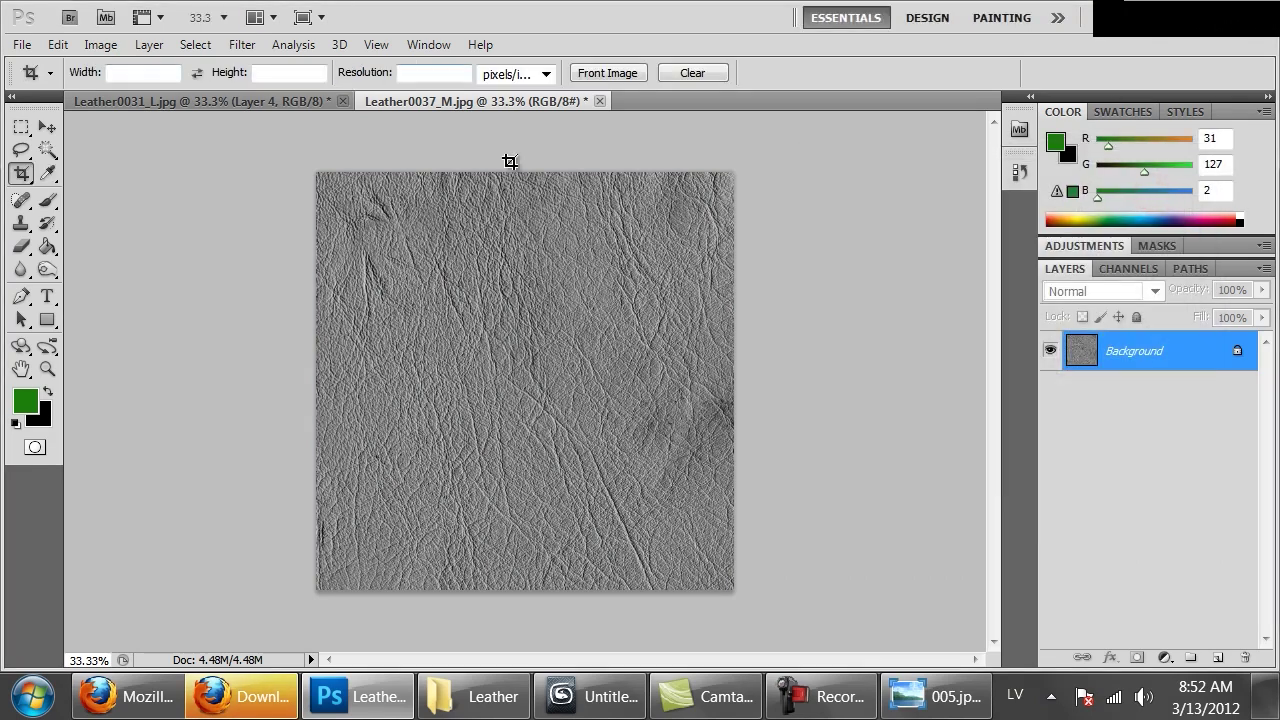
pyautogui.hotkey('ctrl', '-')
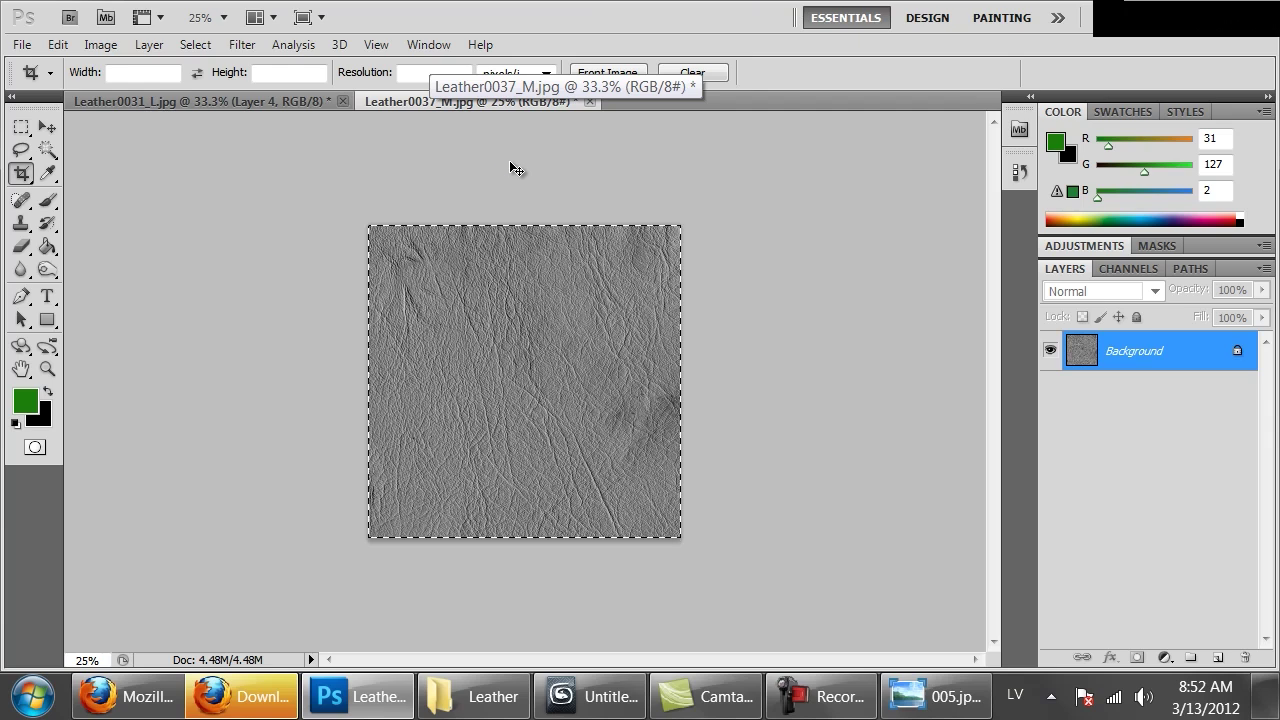
pyautogui.hotkey('ctrl', 'alt', 'c')
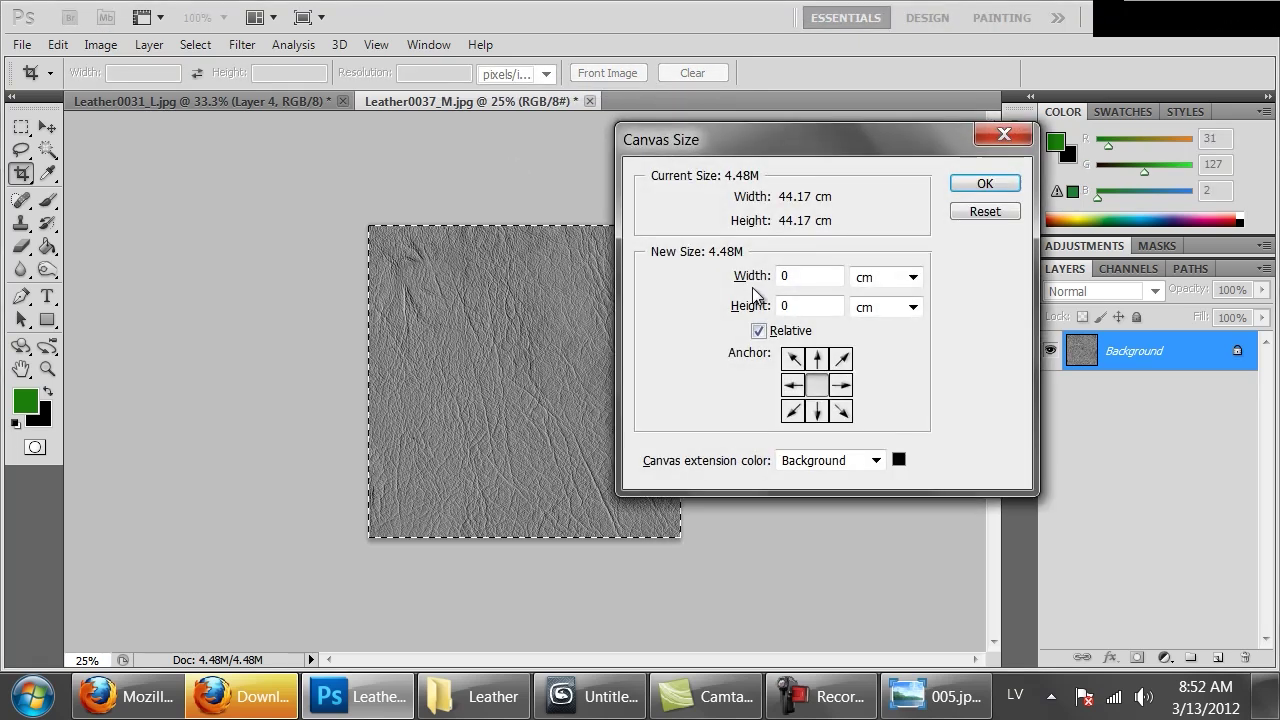
pyautogui.click(866, 288)
pyautogui.click(868, 296)
pyautogui.doubleClick(822, 278)
pyautogui.write('180')
pyautogui.press('Tab')
pyautogui.write('180')
pyautogui.press('Return')
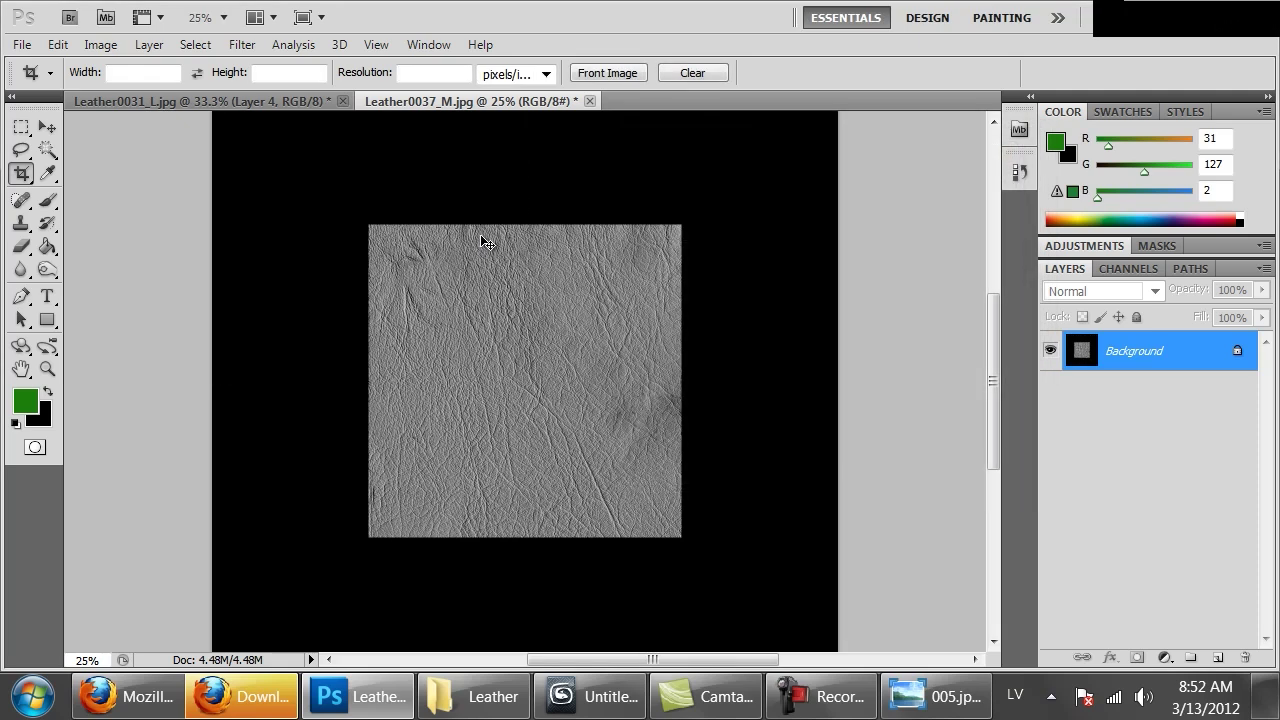
# Step: Duplicate the leather square into four copies tiled two by two over the whole canvas and merge them into one layer
pyautogui.hotkey('ctrl', '-')
pyautogui.hotkey('ctrl', 'j')
pyautogui.keyDown('ctrl'); pyautogui.moveTo(523, 351); pyautogui.dragTo(421, 259); pyautogui.keyUp('ctrl')
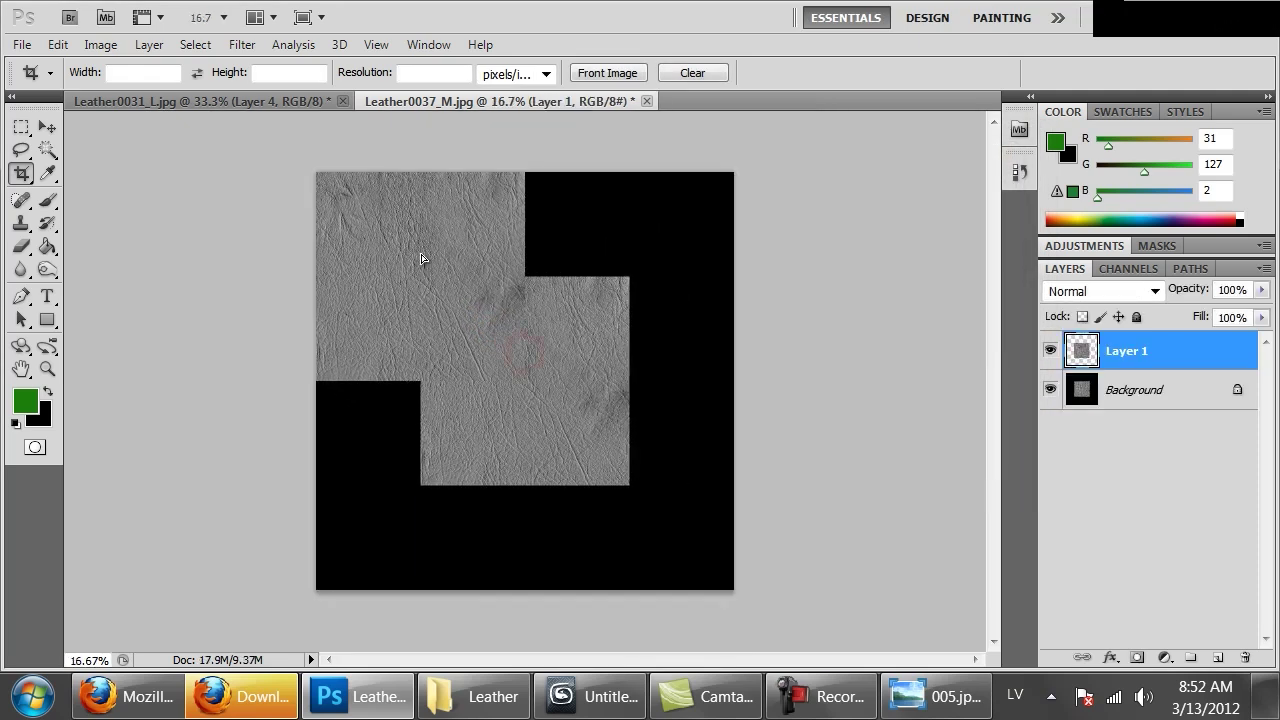
pyautogui.hotkey('ctrl', 'j')
pyautogui.keyDown('ctrl'); pyautogui.moveTo(533, 437); pyautogui.dragTo(476, 430); pyautogui.keyUp('ctrl')
pyautogui.hotkey('ctrl', 'j')
pyautogui.hotkey('ctrl', 'j')
pyautogui.keyDown('ctrl'); pyautogui.moveTo(562, 398); pyautogui.dragTo(669, 499); pyautogui.keyUp('ctrl')
pyautogui.keyDown('shift'); pyautogui.click(1135, 471); pyautogui.keyUp('shift')
pyautogui.hotkey('ctrl', 'e')
# Step: Clone leather grain over the right half of the horizontal seam with a 277 px Clone Stamp brush
pyautogui.hotkey('ctrl', '+')
pyautogui.hotkey('ctrl', '+')
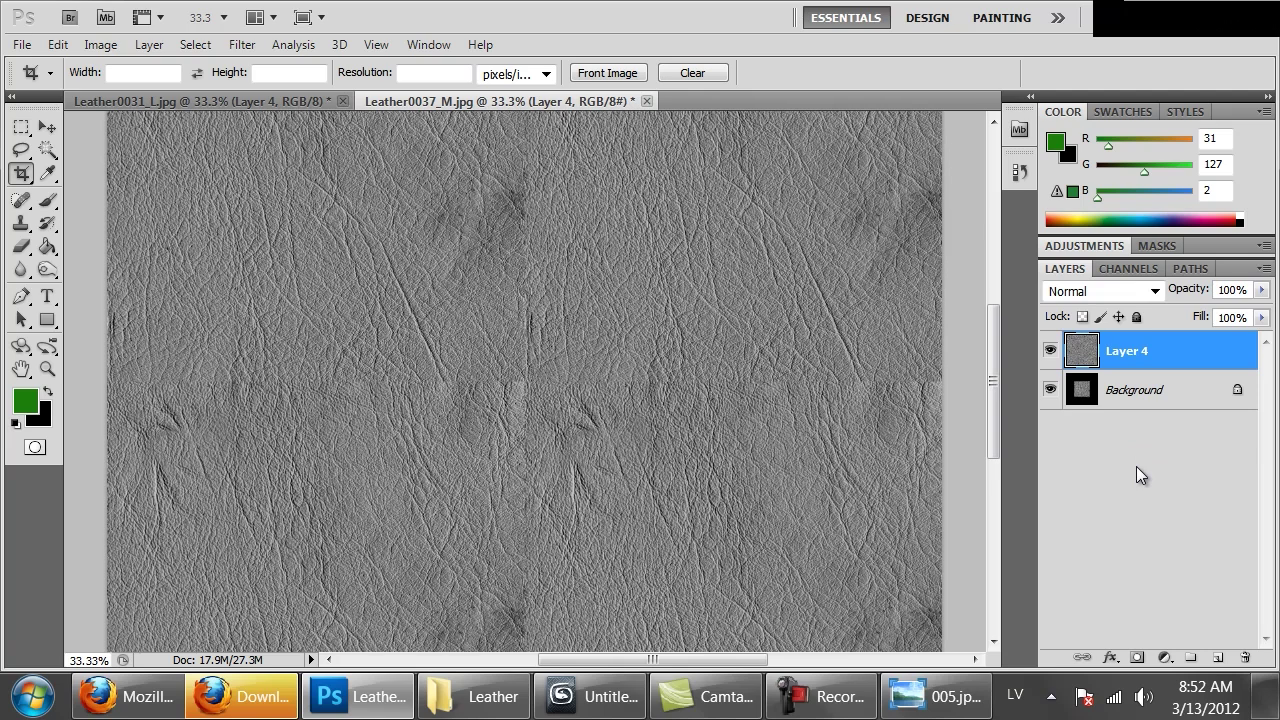
pyautogui.press('s')
pyautogui.rightClick(674, 302)
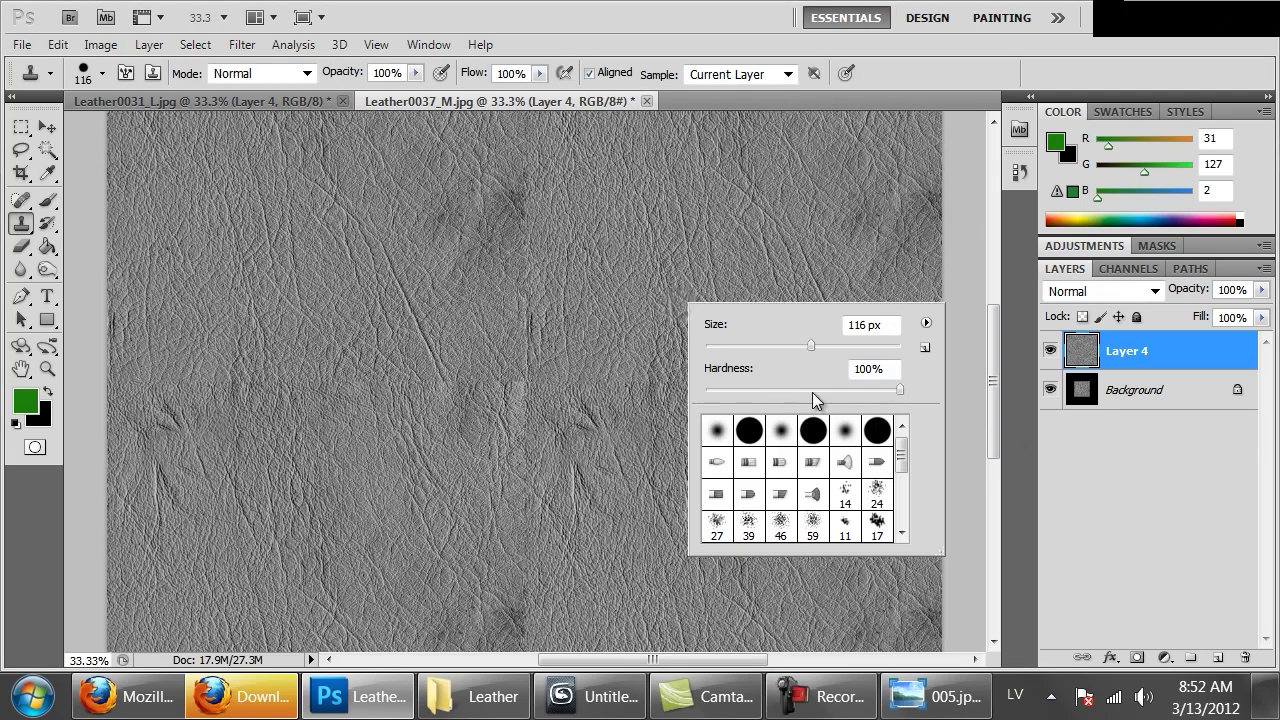
pyautogui.click(621, 310)
pyautogui.keyDown('alt'); pyautogui.click(578, 380); pyautogui.keyUp('alt')
pyautogui.moveTo(794, 403); pyautogui.dragTo(855, 410)
pyautogui.click(895, 399)
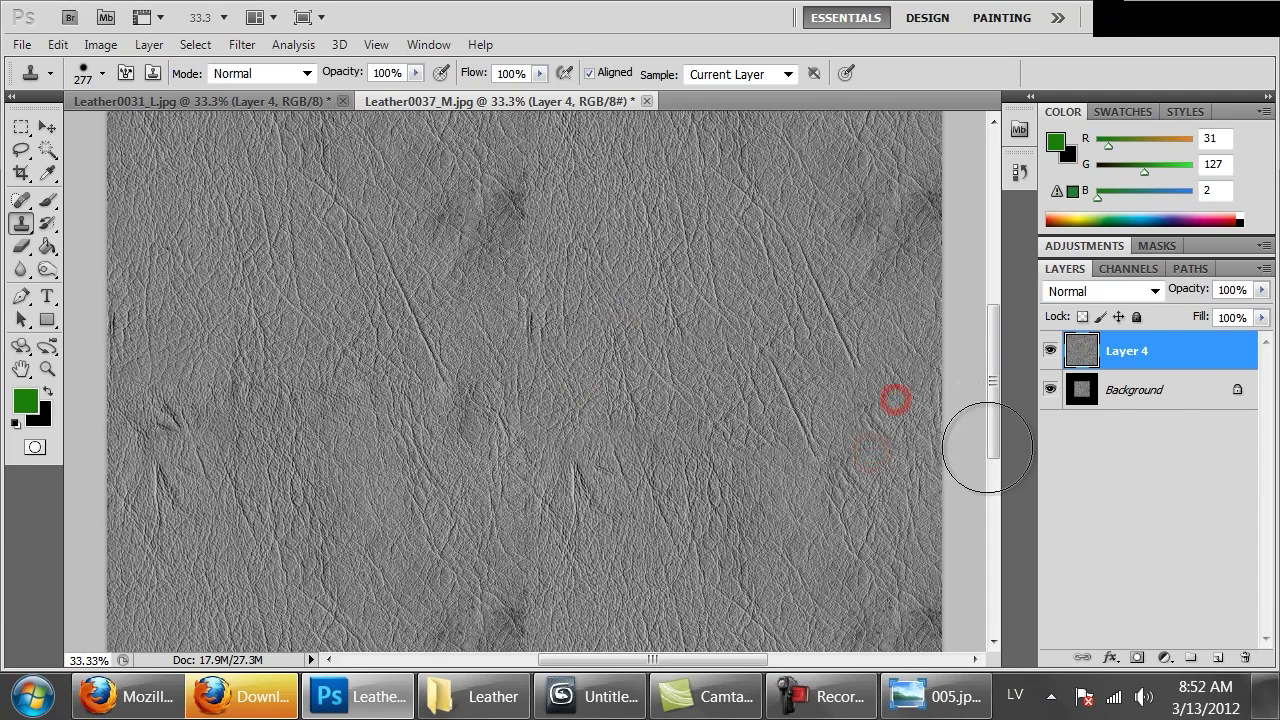
pyautogui.click(854, 390)
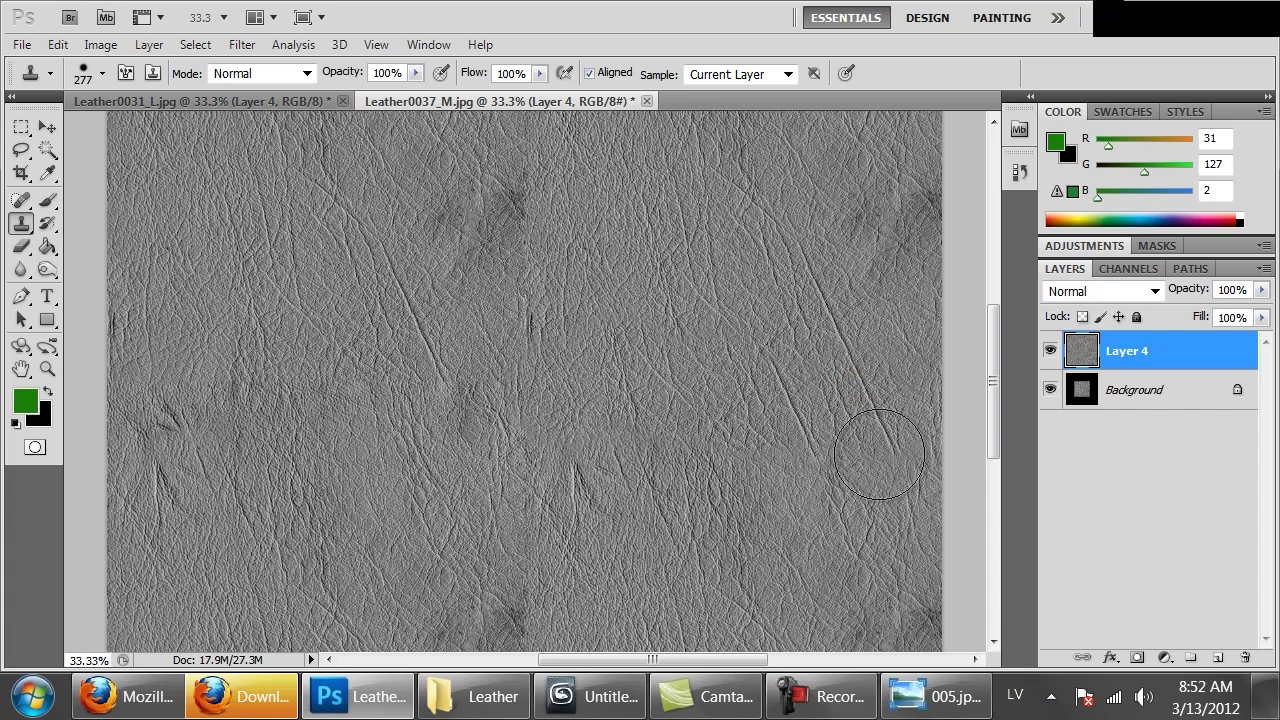
# Step: Clone leather grain over the vertical seam, the left half of the horizontal seam and the dark patches beside them
pyautogui.moveTo(462, 363); pyautogui.dragTo(574, 234)
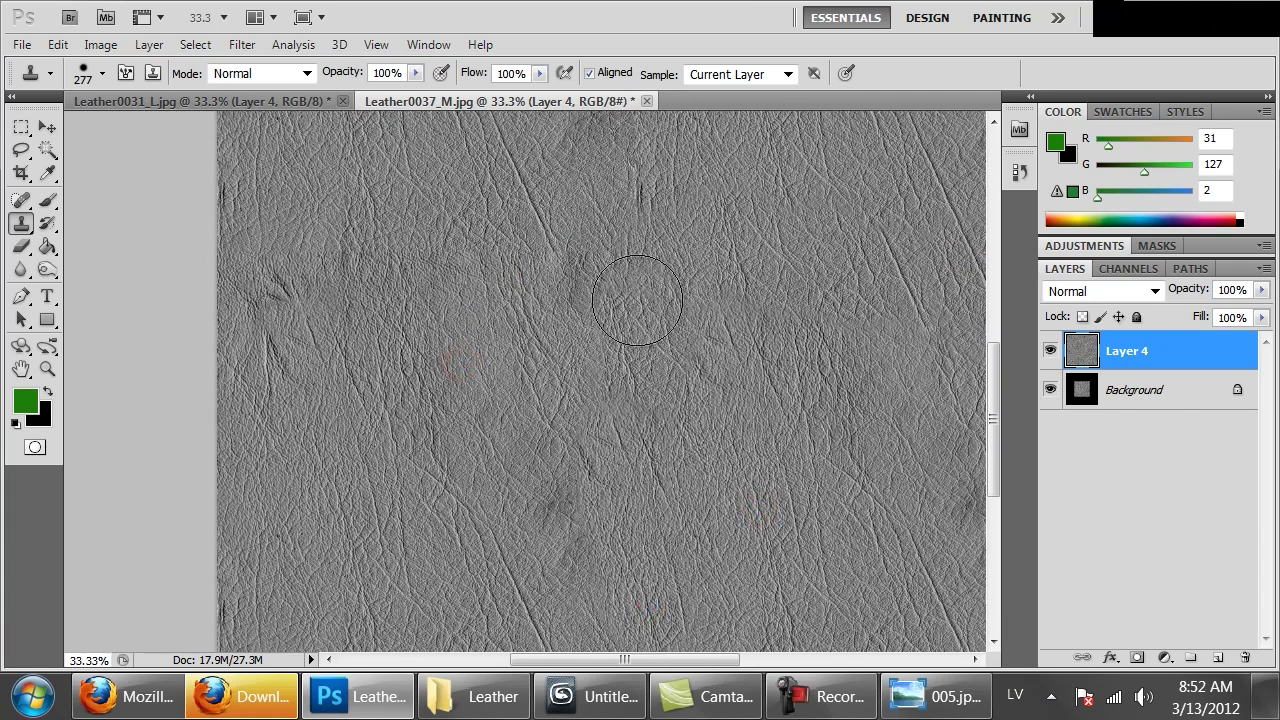
pyautogui.moveTo(609, 424); pyautogui.dragTo(640, 494)
pyautogui.keyDown('alt'); pyautogui.click(271, 343); pyautogui.keyUp('alt')
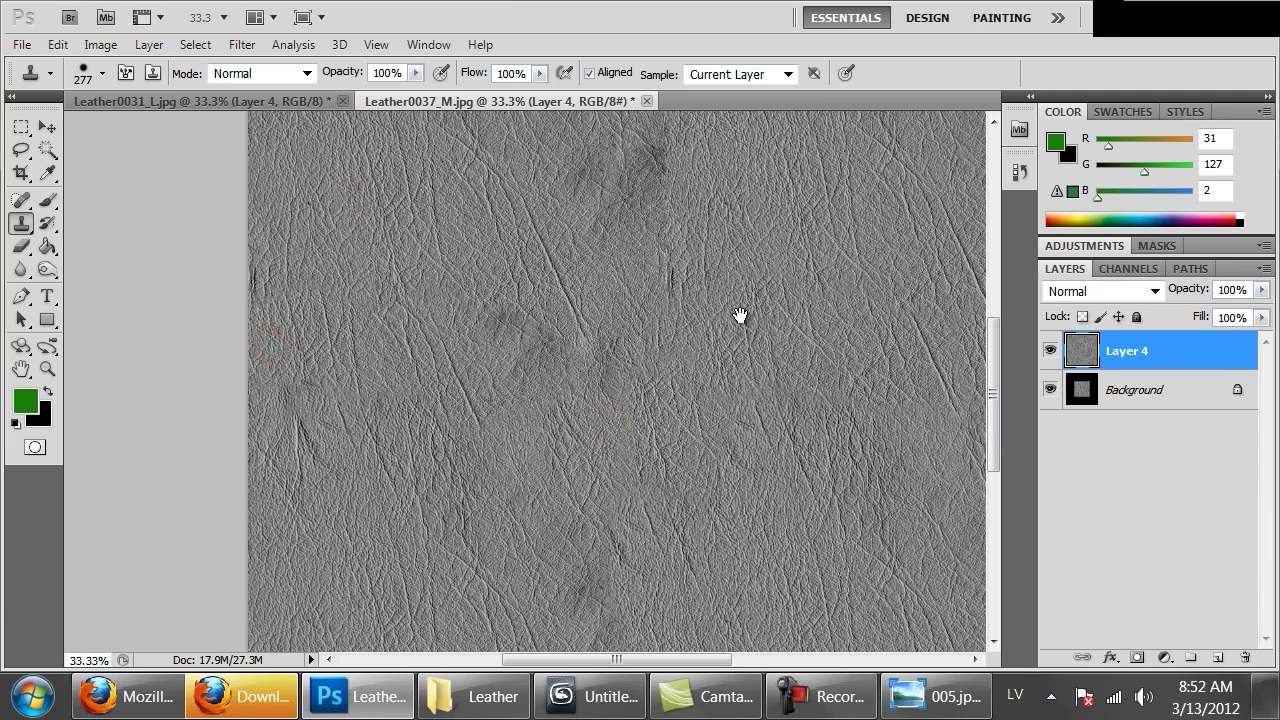
pyautogui.moveTo(740, 316); pyautogui.dragTo(723, 515)
pyautogui.click(811, 491)
pyautogui.click(662, 487)
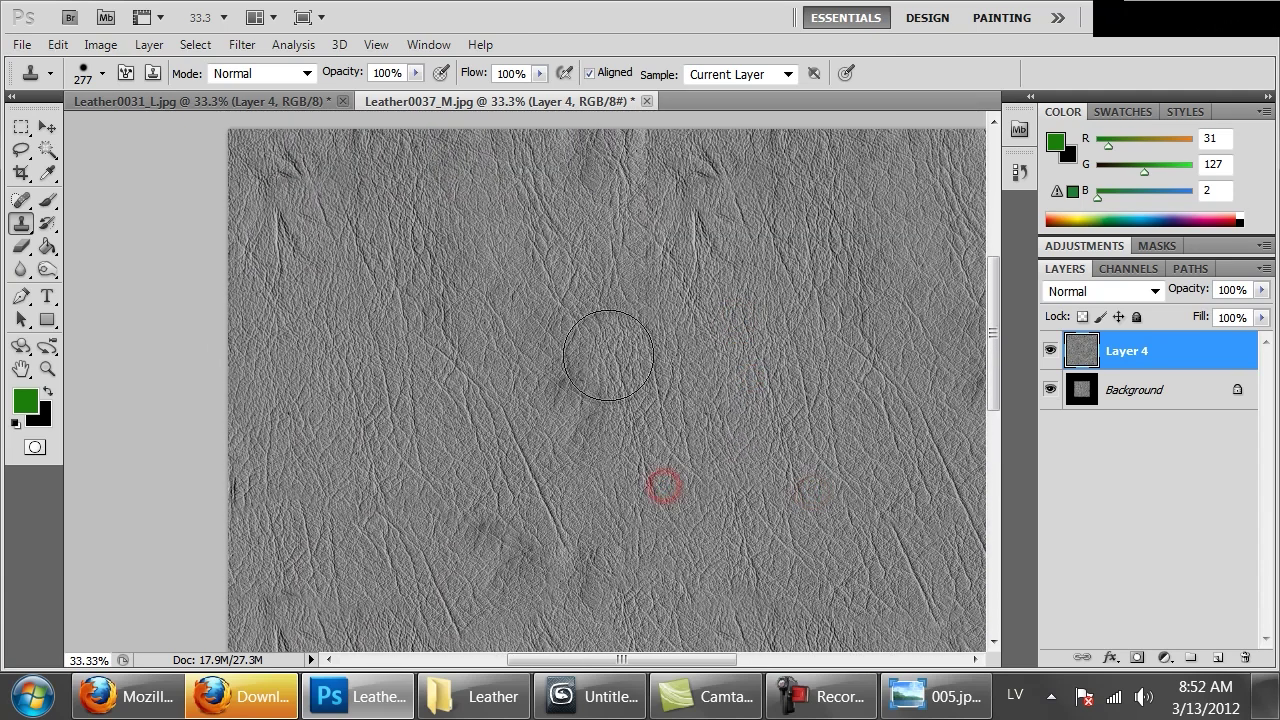
# Step: Touch up the long crease in the left half of the leather with grain cloned from the matching crease on the right
pyautogui.moveTo(777, 428); pyautogui.dragTo(695, 309)
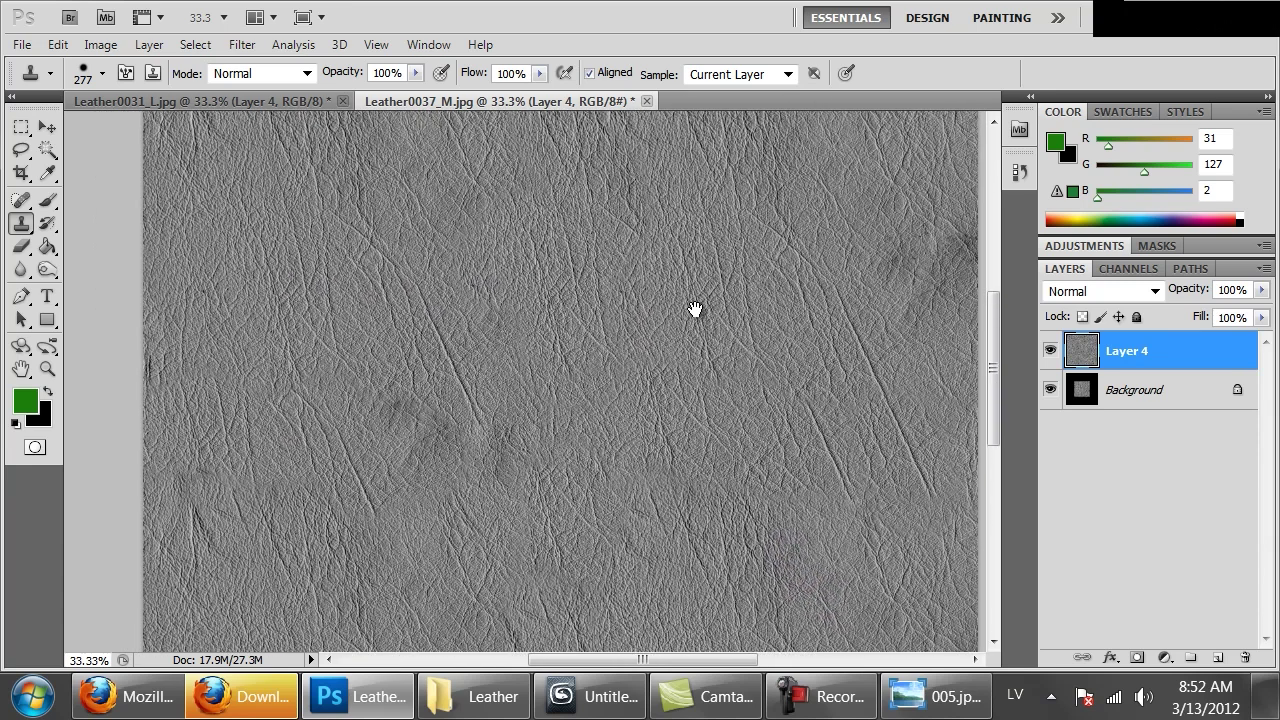
pyautogui.keyDown('alt'); pyautogui.click(847, 317); pyautogui.keyUp('alt')
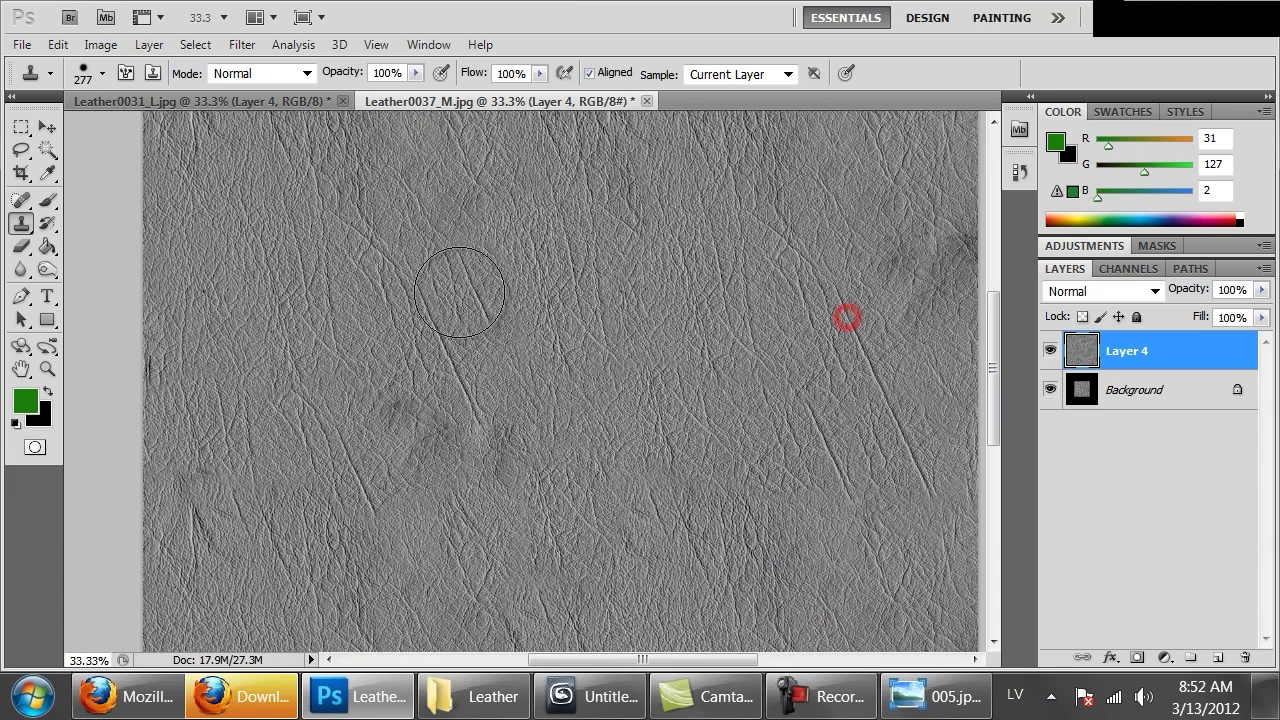
pyautogui.click(410, 277)
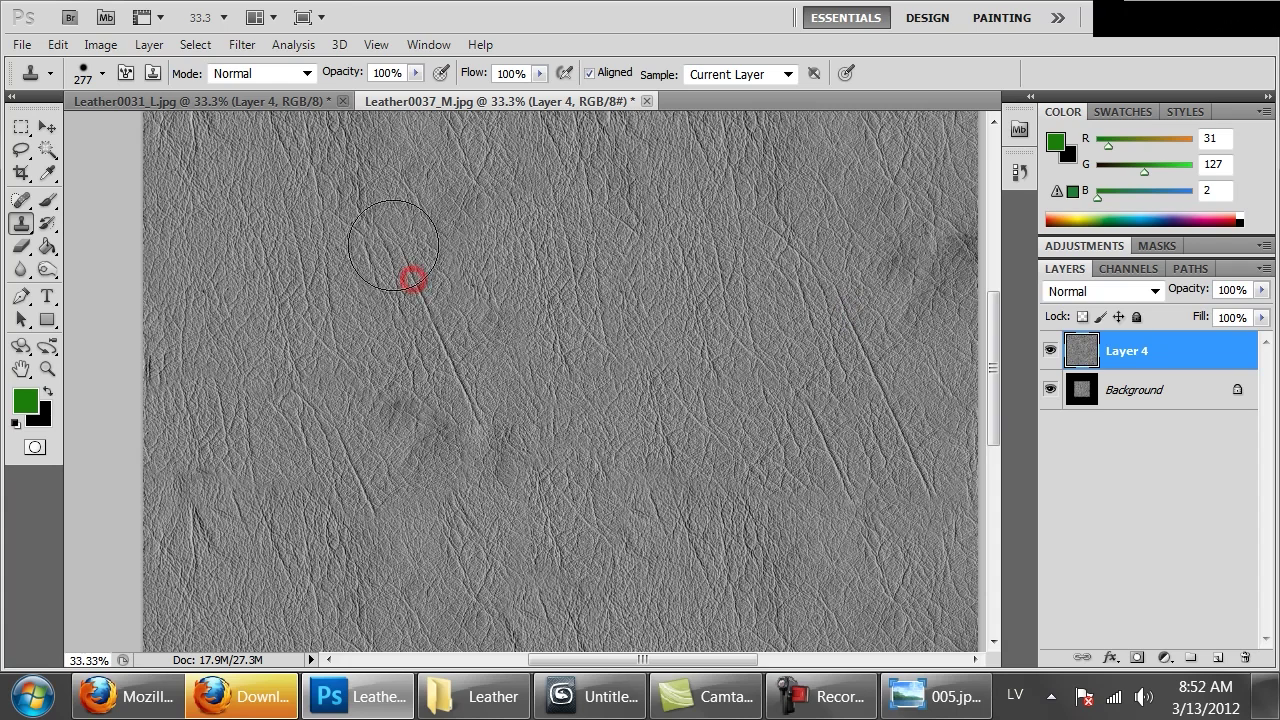
pyautogui.hotkey('ctrl', '-')
pyautogui.hotkey('ctrl', '-')
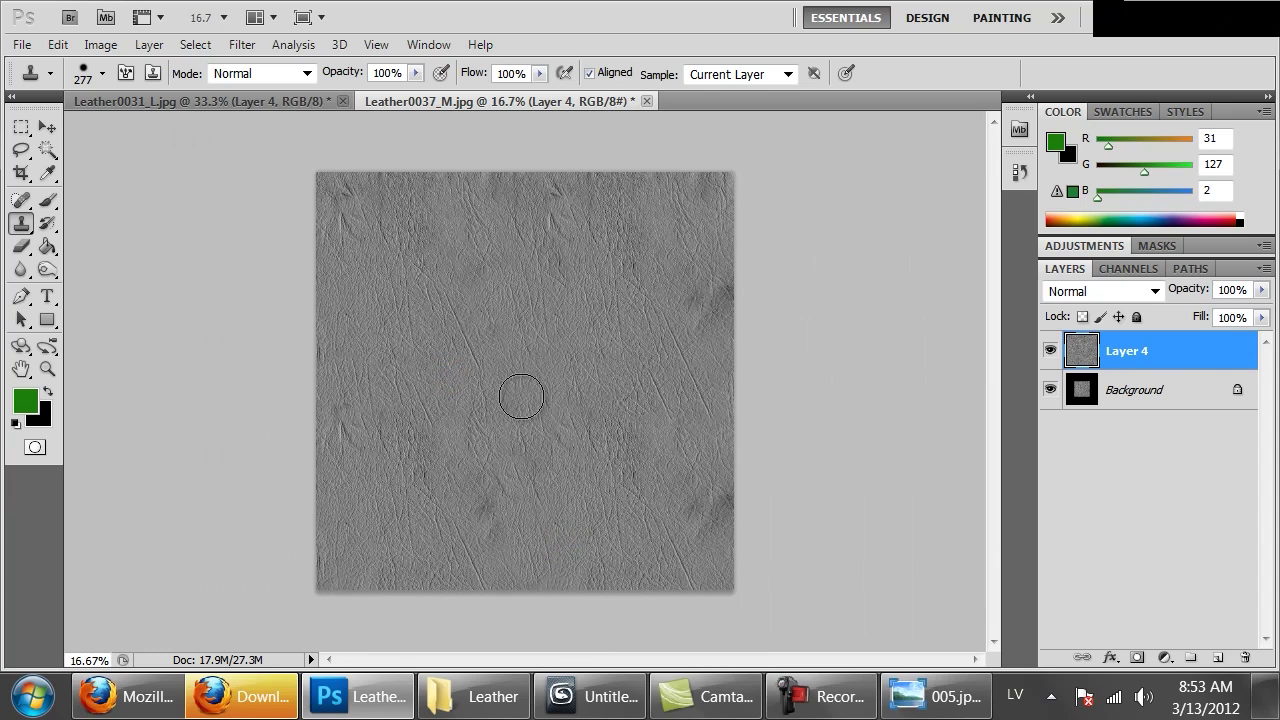
pyautogui.click(578, 283)
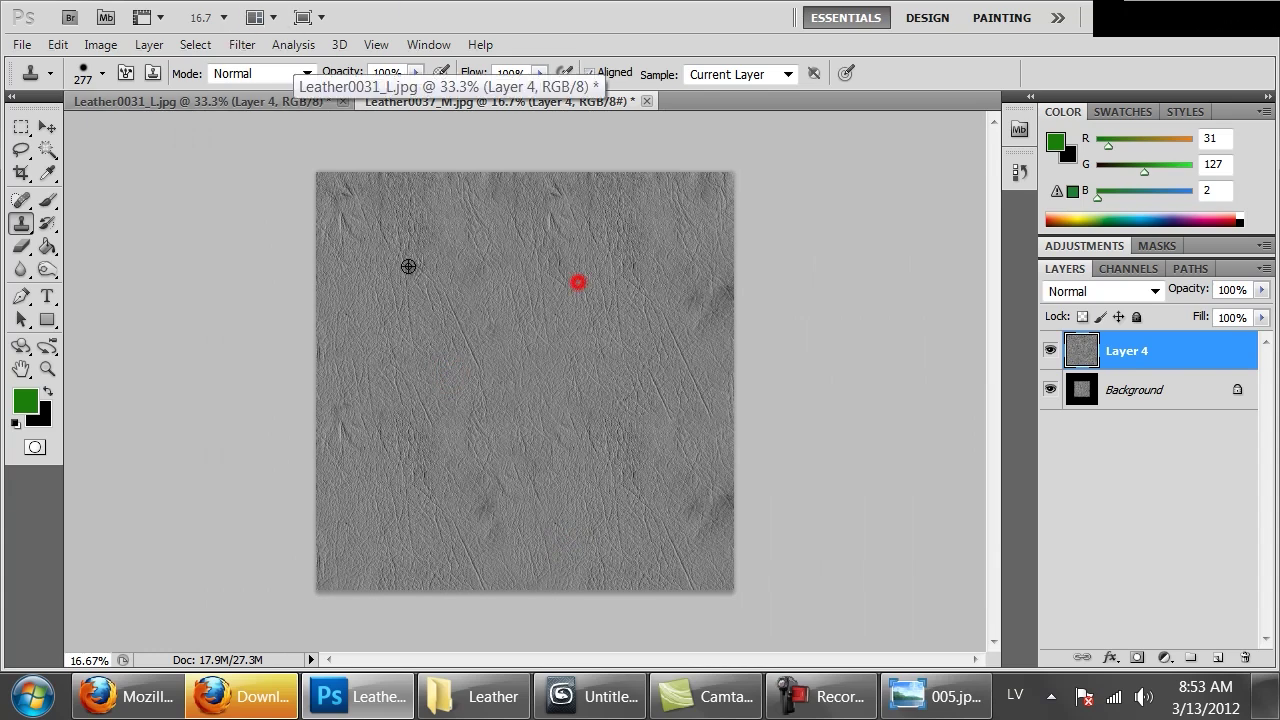
# Step: Apply the Offset filter to the merged leather layer with 1000 pixels horizontal, 1000 pixels vertical and Wrap Around
pyautogui.click(242, 45)
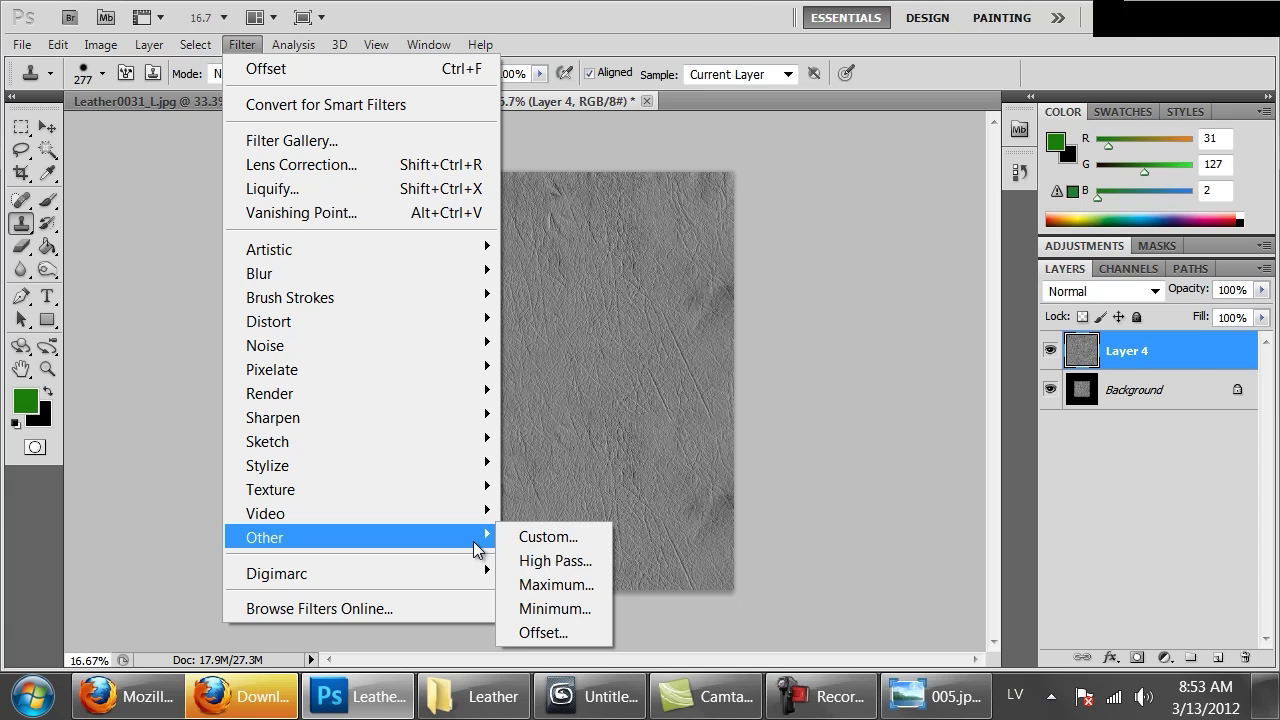
pyautogui.click(558, 630)
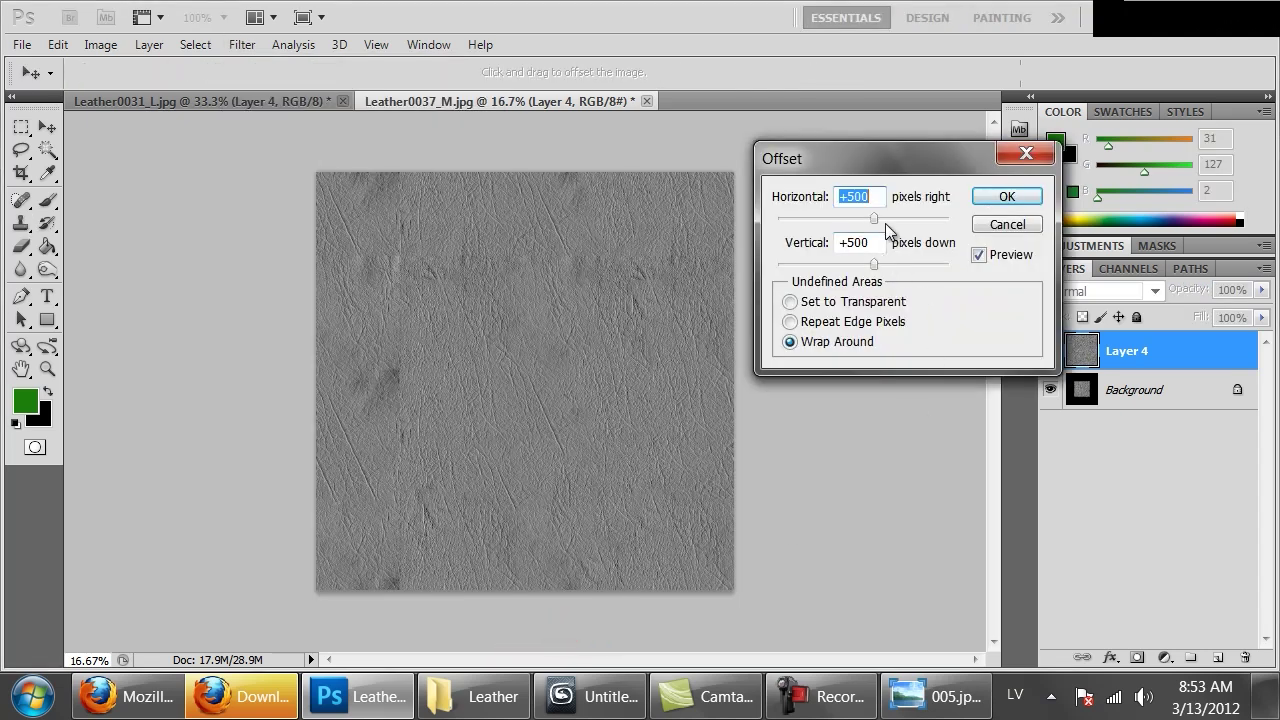
pyautogui.write('7001')
pyautogui.press('BackSpace')
pyautogui.press('BackSpace')
pyautogui.press('BackSpace')
pyautogui.press('BackSpace')
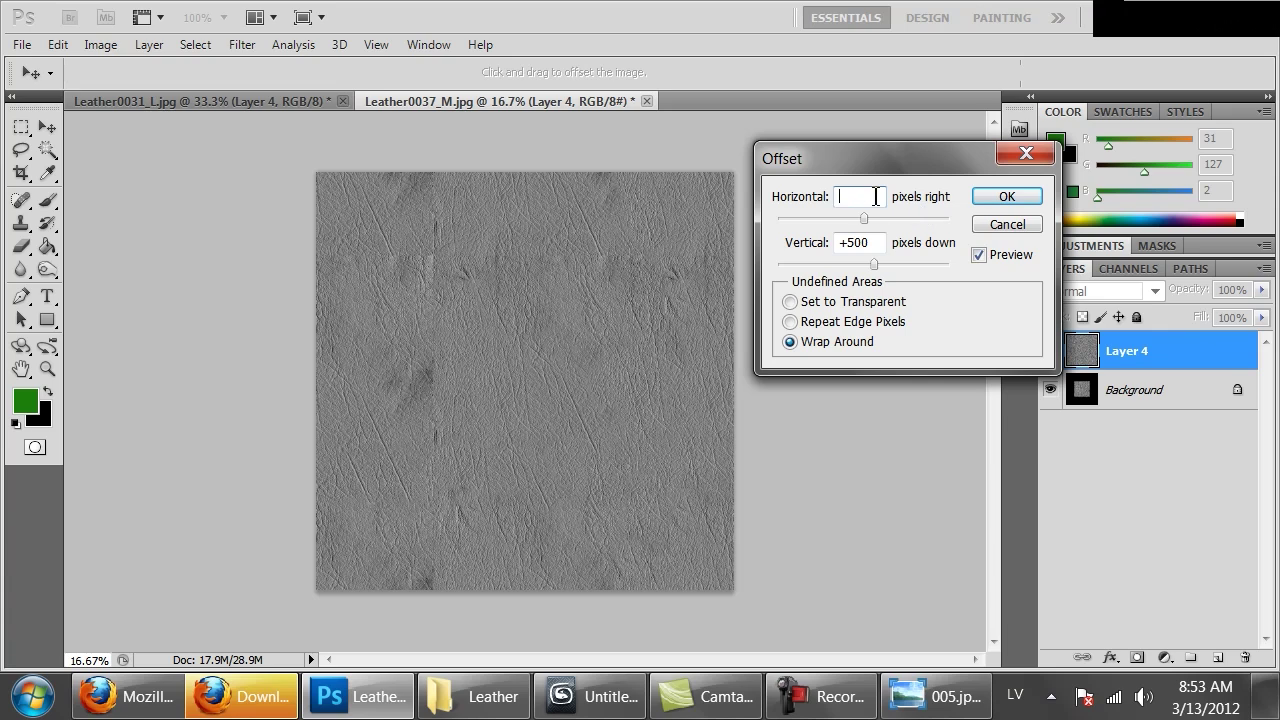
pyautogui.click(868, 194)
pyautogui.write('1000')
pyautogui.press('Tab')
pyautogui.write('1000')
pyautogui.press('Return')
# Step: Clone leather grain over the vertical seam of the offset leather with the 277 px Clone Stamp brush
pyautogui.press('s')
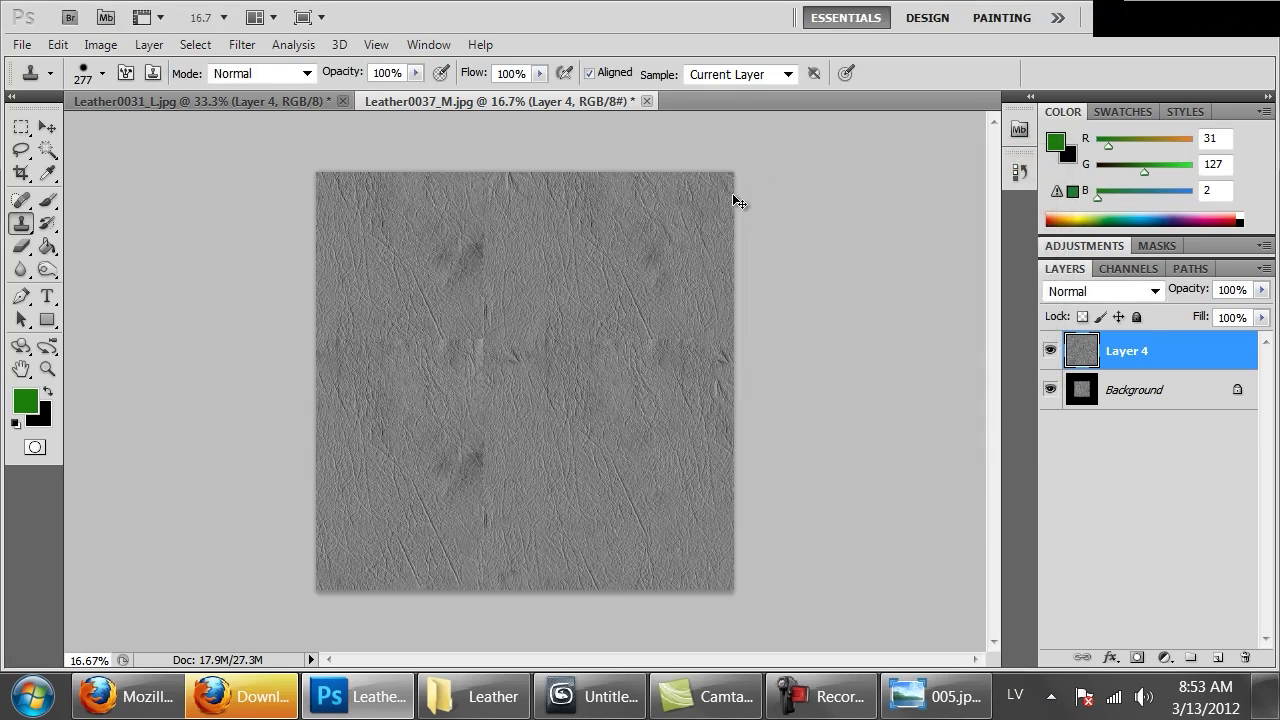
pyautogui.hotkey('ctrl', '+')
pyautogui.keyDown('alt'); pyautogui.click(566, 214); pyautogui.keyUp('alt')
pyautogui.click(460, 320)
pyautogui.keyDown('alt'); pyautogui.click(540, 479); pyautogui.keyUp('alt')
pyautogui.click(463, 368)
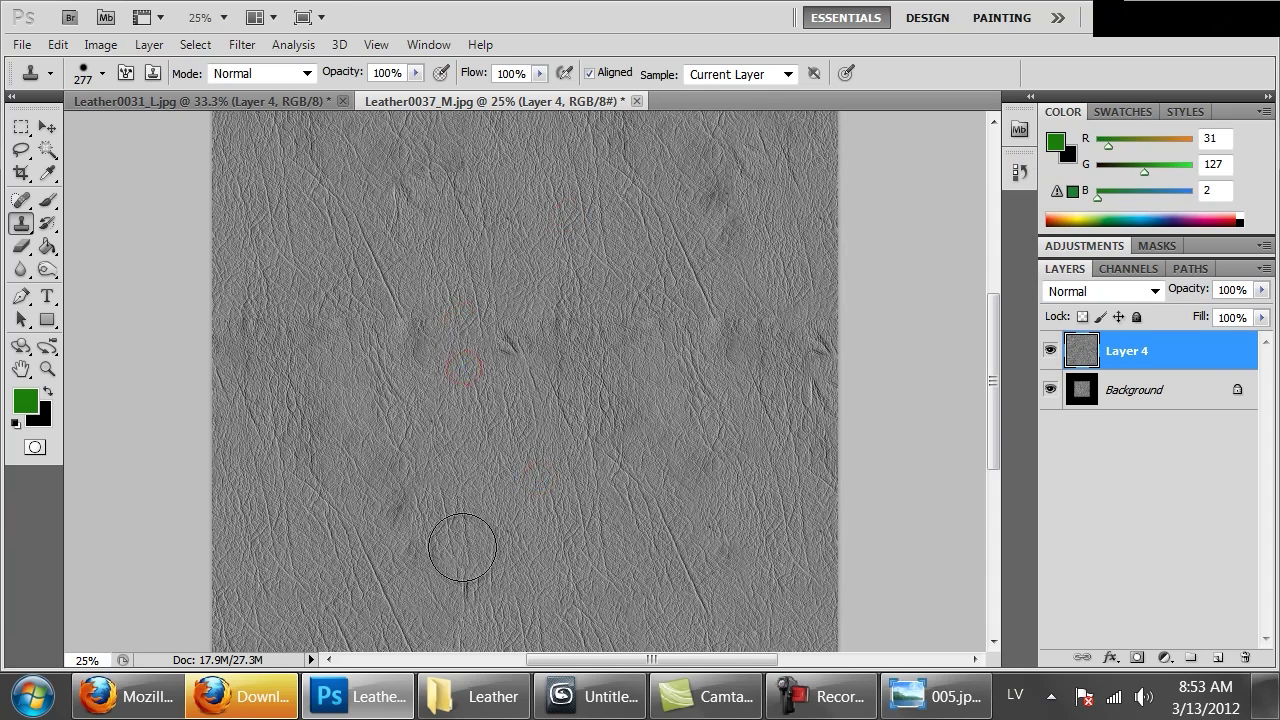
# Step: Clone leather grain over the dark marks along the horizontal seam and extend the long creases across it
pyautogui.keyDown('alt'); pyautogui.click(701, 438); pyautogui.keyUp('alt')
pyautogui.click(503, 320)
pyautogui.click(543, 307)
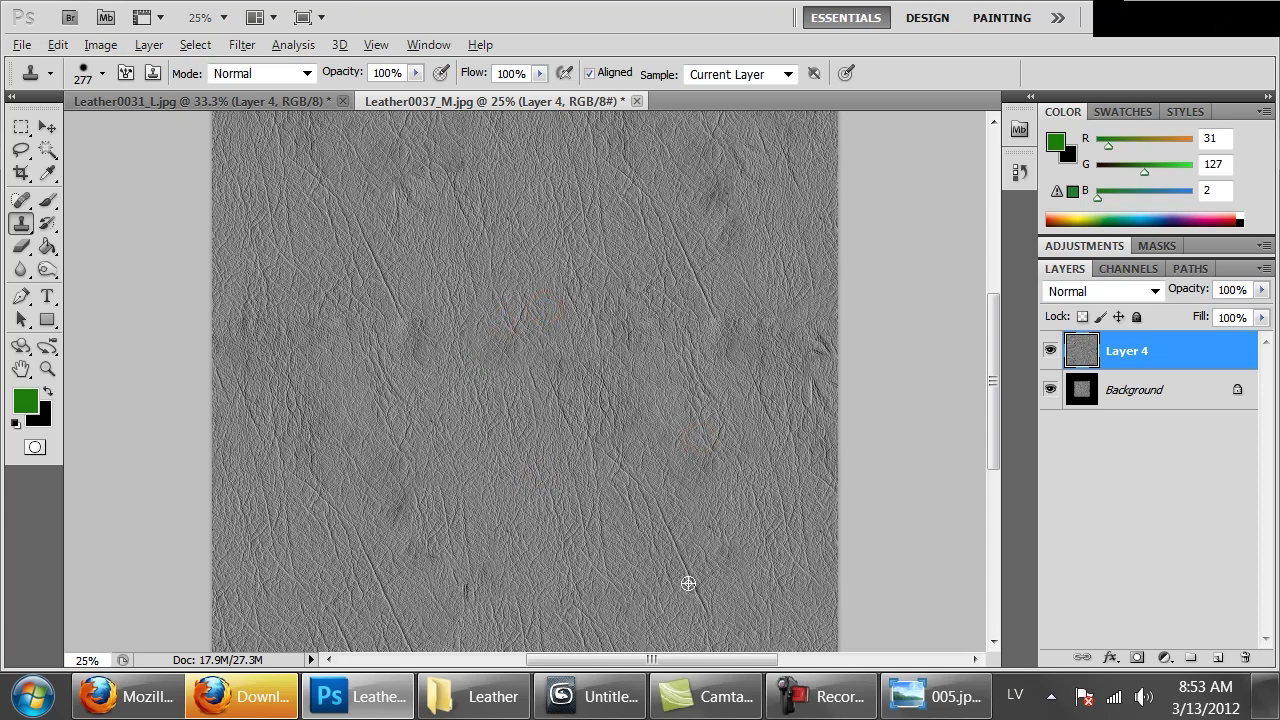
pyautogui.click(715, 316)
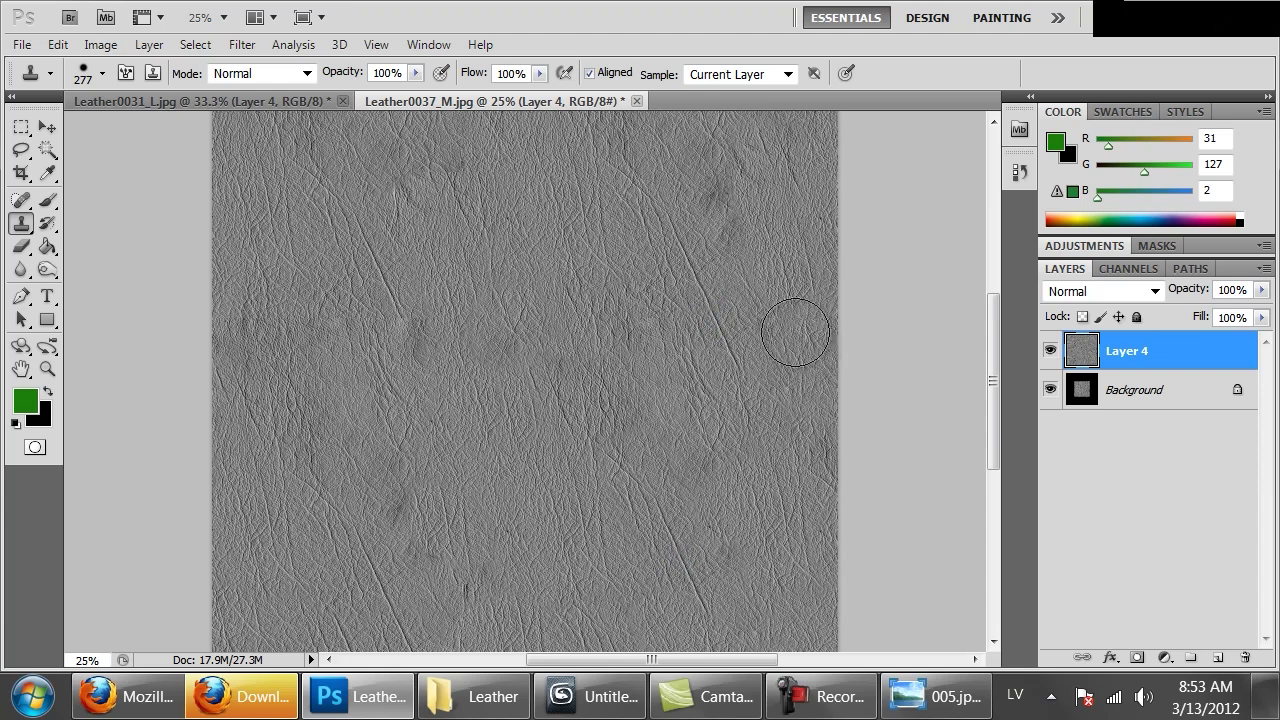
pyautogui.moveTo(666, 425)
pyautogui.mouseDown()
pyautogui.moveTo(779, 371)
pyautogui.moveTo(806, 414)
pyautogui.moveTo(793, 400)
pyautogui.mouseUp()
pyautogui.click(651, 205)
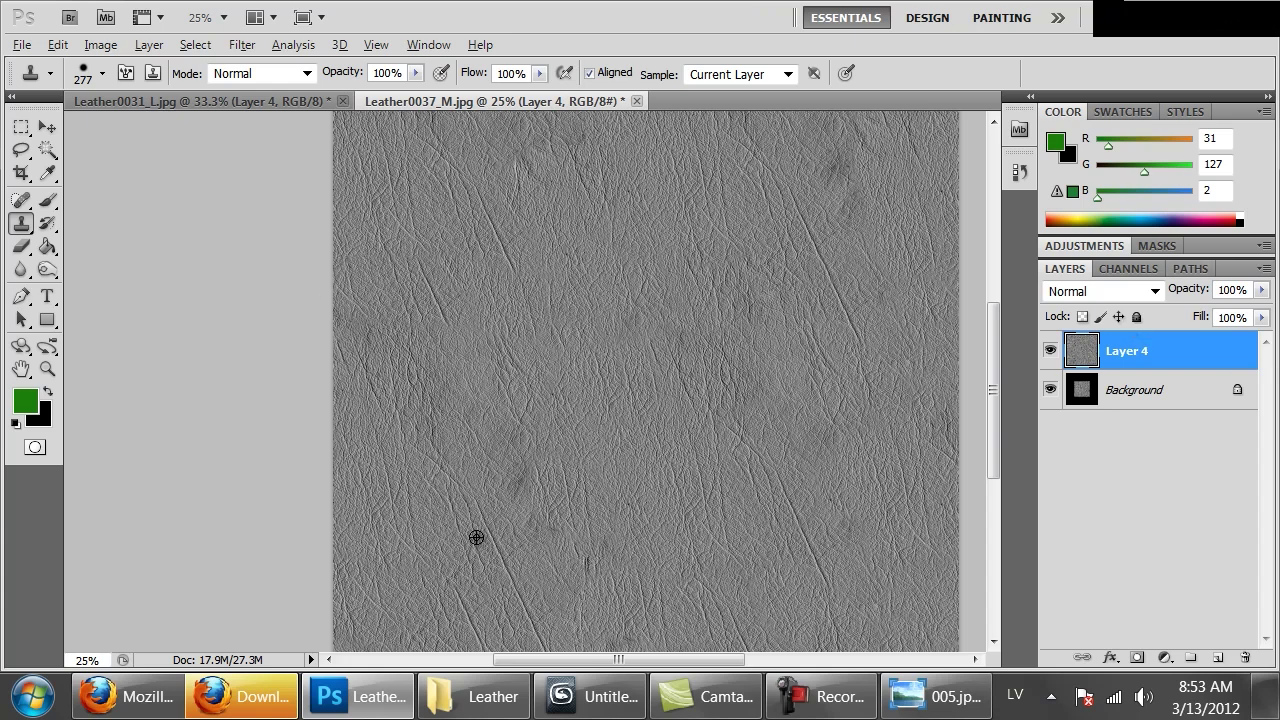
pyautogui.click(452, 338)
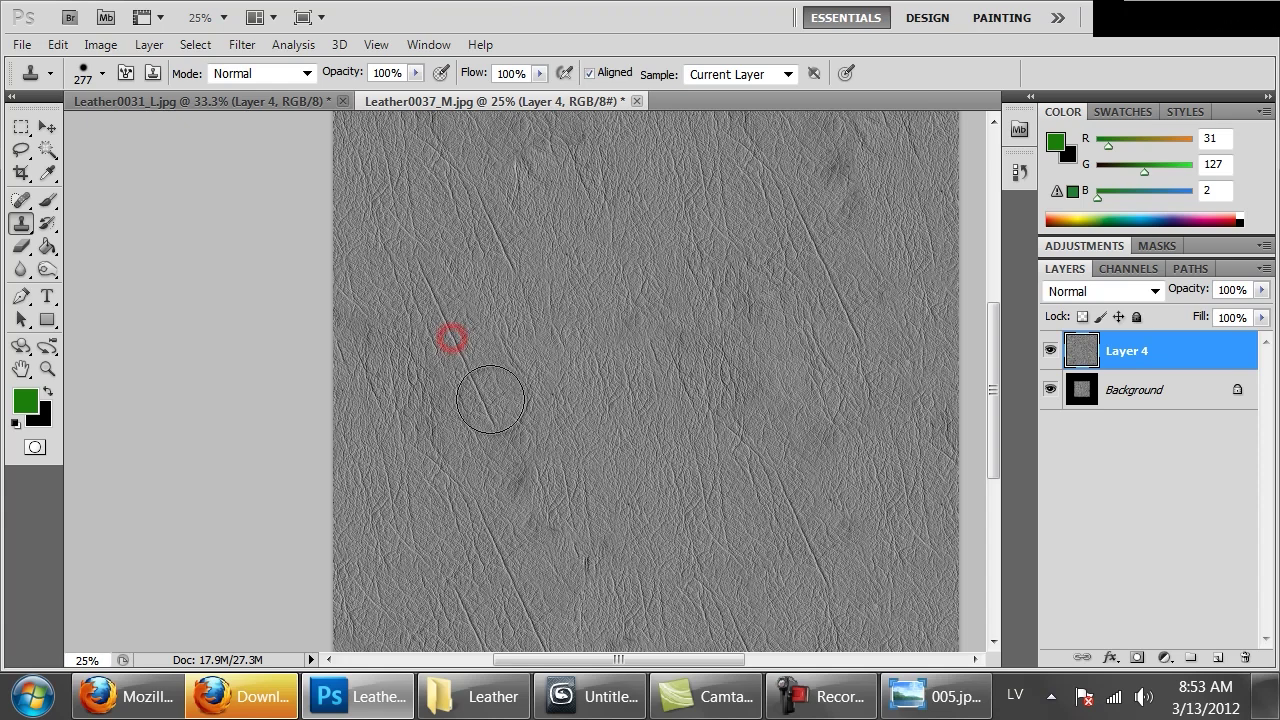
# Step: Copy the entire Leather0037 leather layer and paste it as a new layer into the Leather0031 document
pyautogui.hotkey('ctrl', '-')
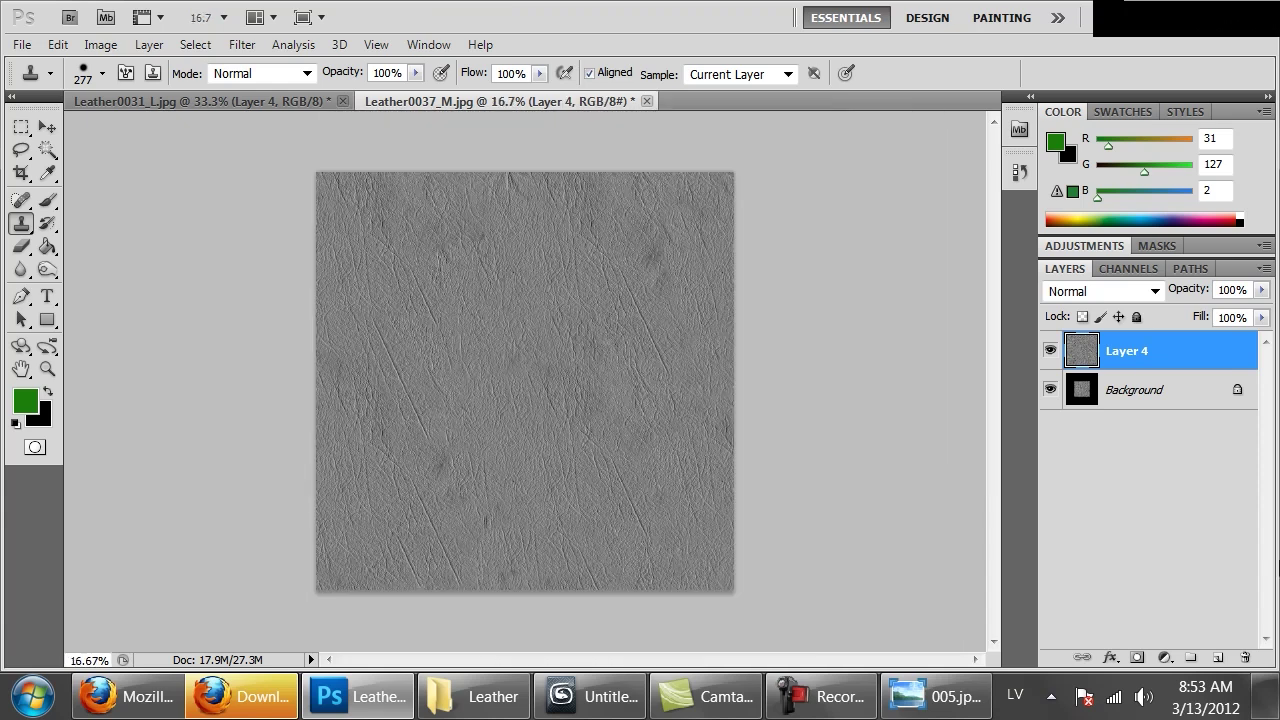
pyautogui.hotkey('ctrl', 'a')
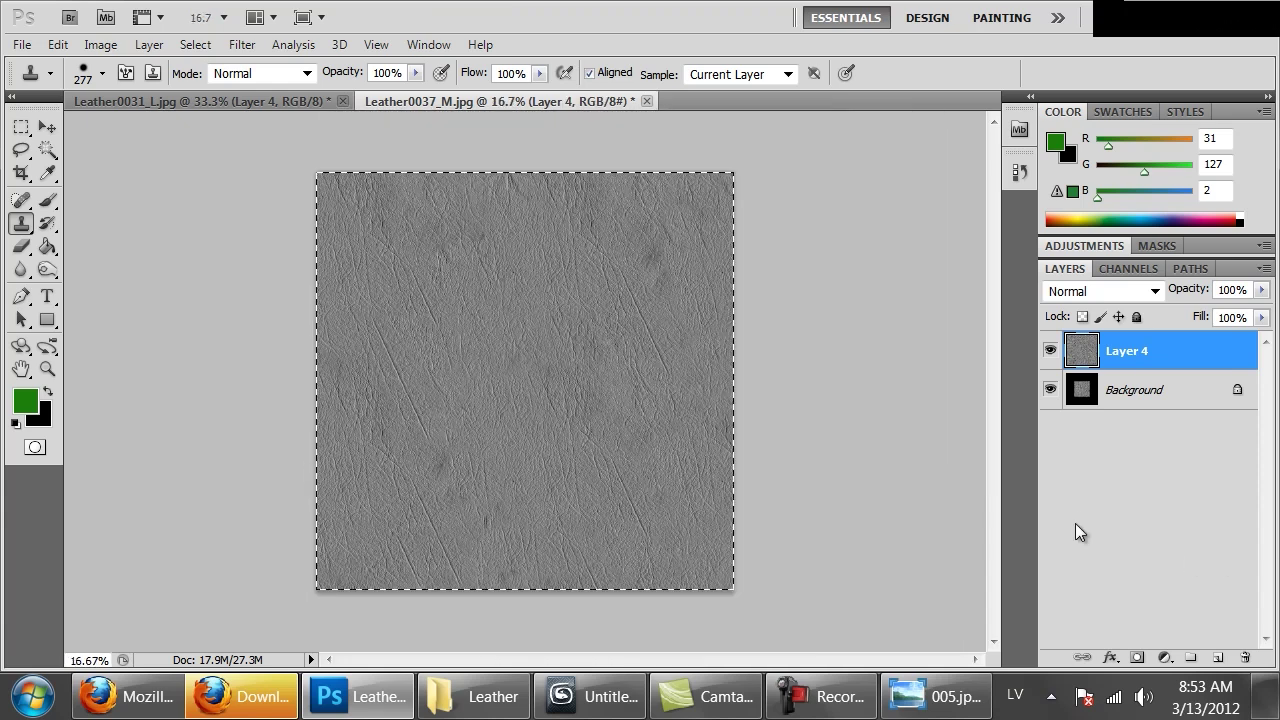
pyautogui.hotkey('ctrl', 'Tab')
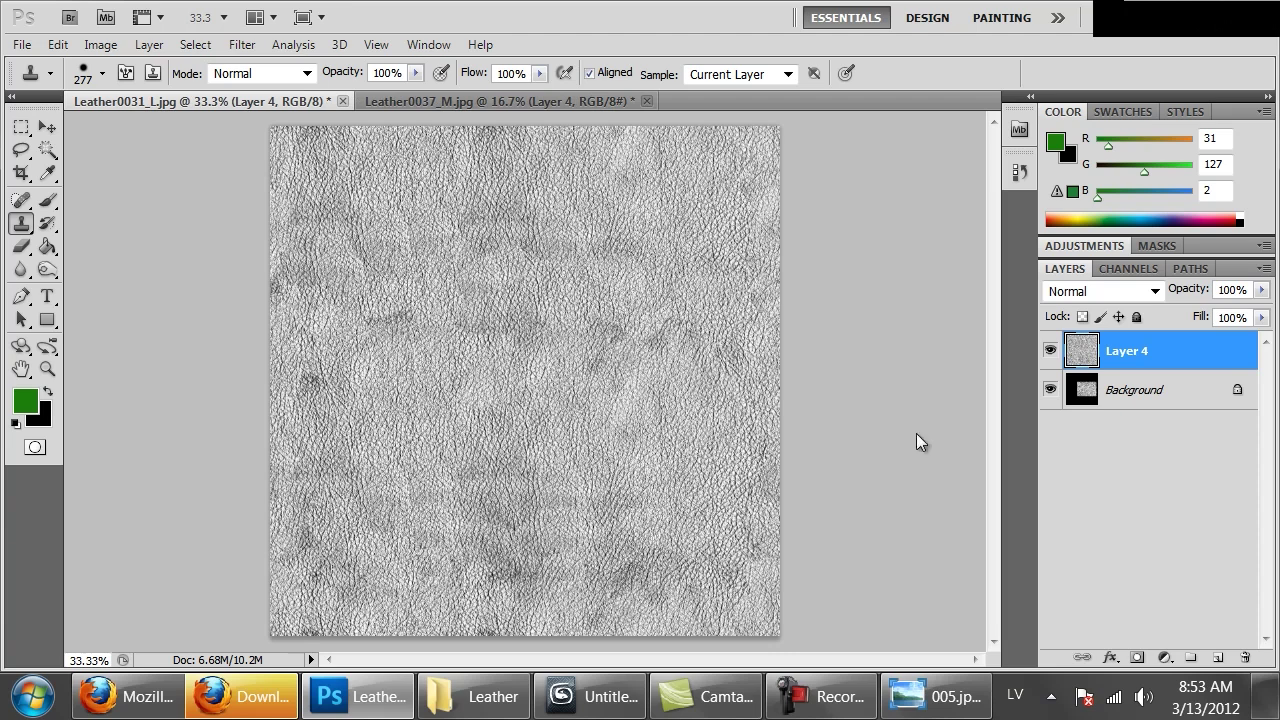
pyautogui.hotkey('ctrl', 'v')
pyautogui.hotkey('ctrl', '-')
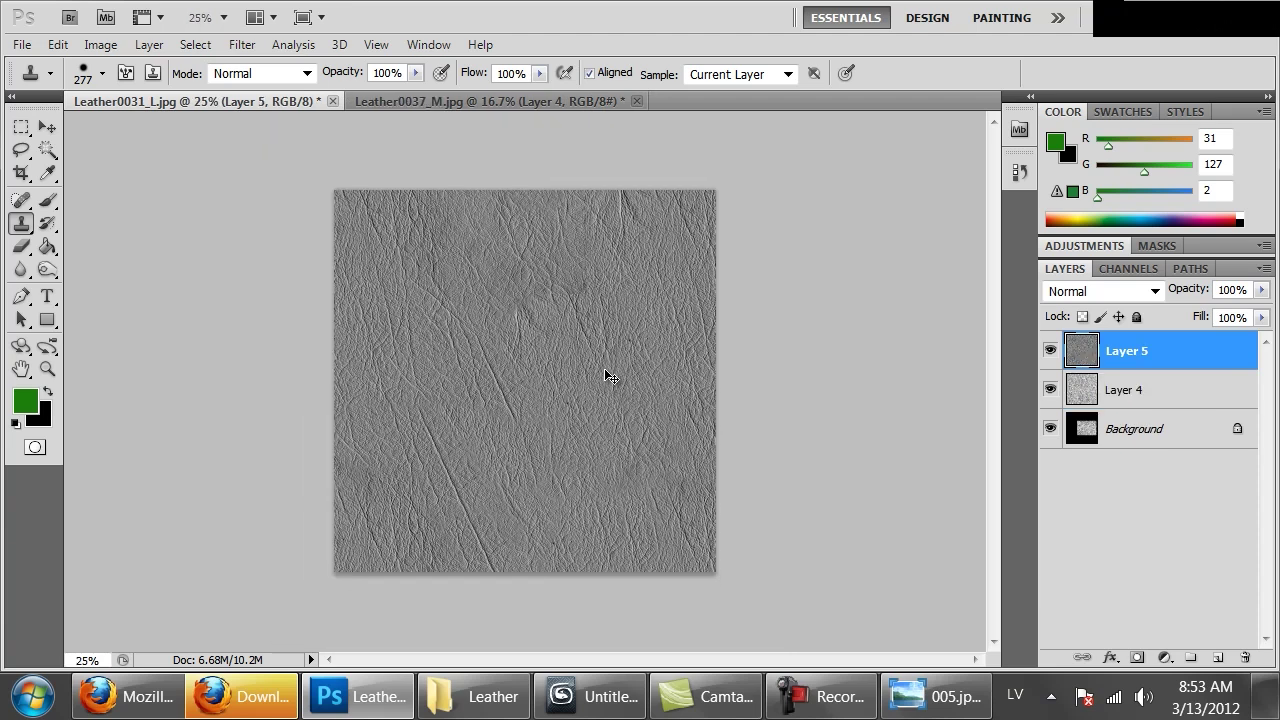
# Step: Scale the pasted leather layer down with Free Transform so it fits the Leather0031 canvas
pyautogui.press('m')
pyautogui.rightClick(603, 355)
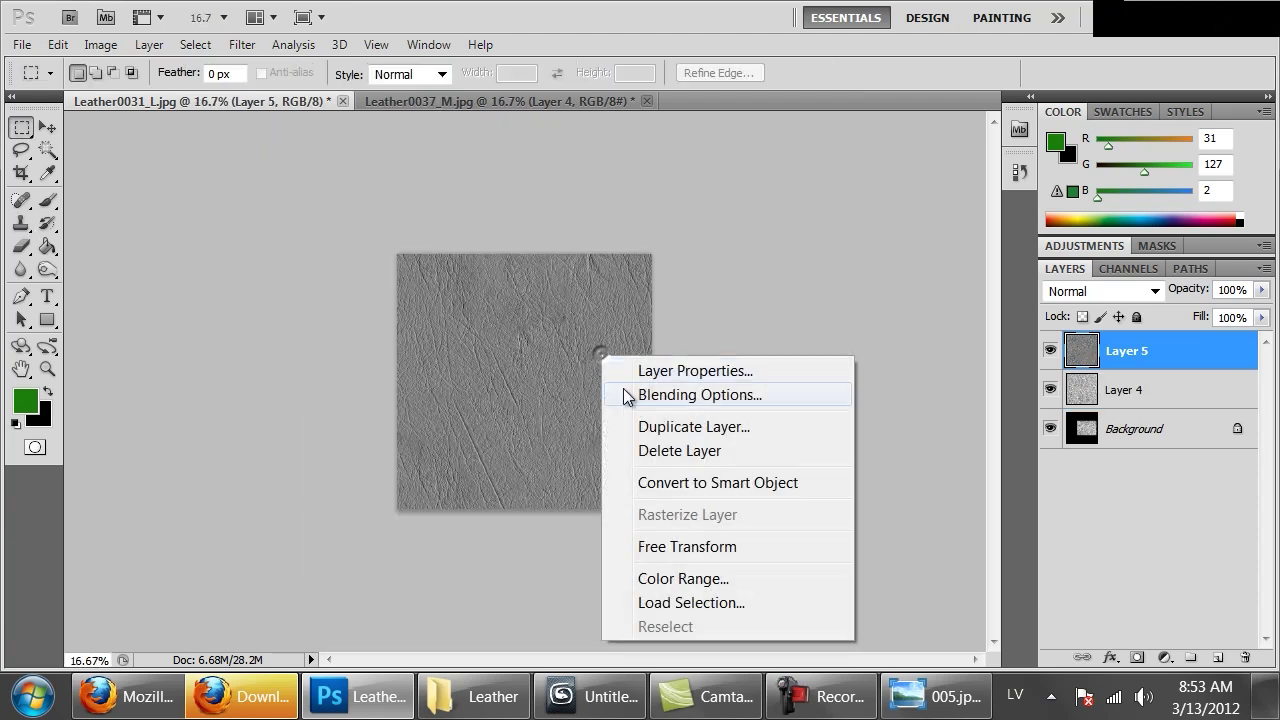
pyautogui.click(689, 547)
pyautogui.hotkey('ctrl', '-')
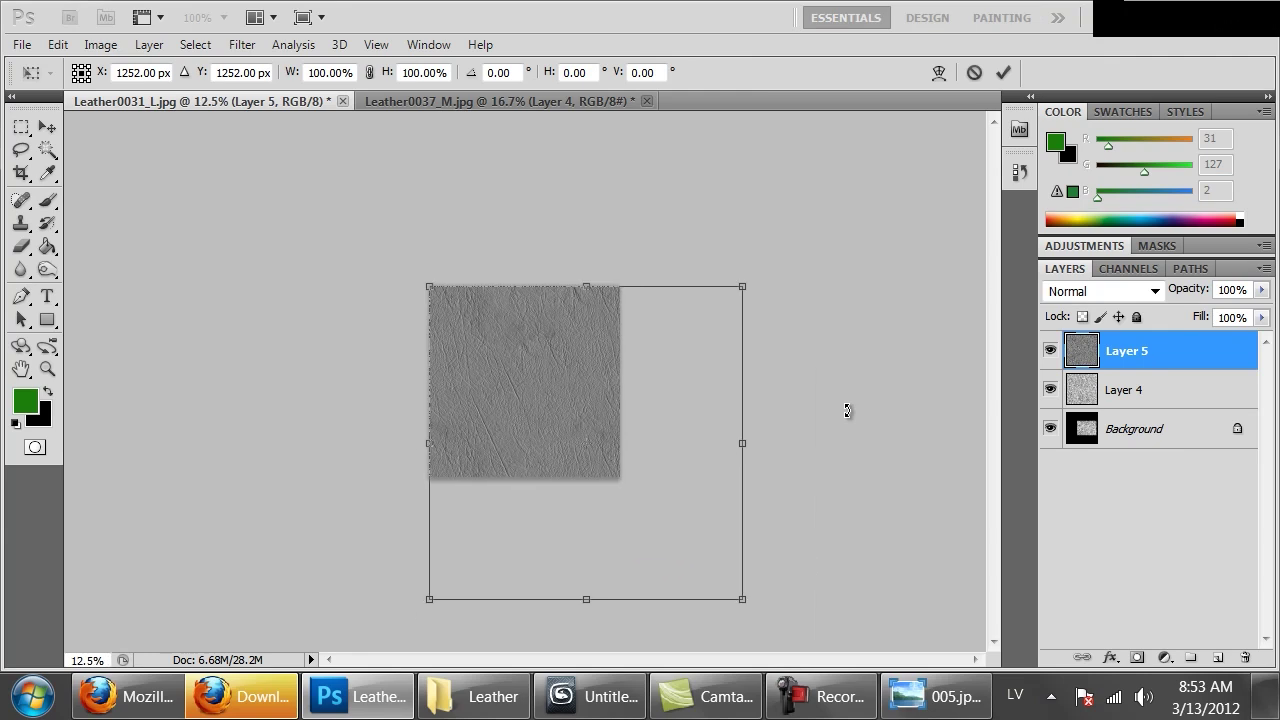
pyautogui.moveTo(744, 598); pyautogui.dragTo(622, 487)
pyautogui.press('Return')
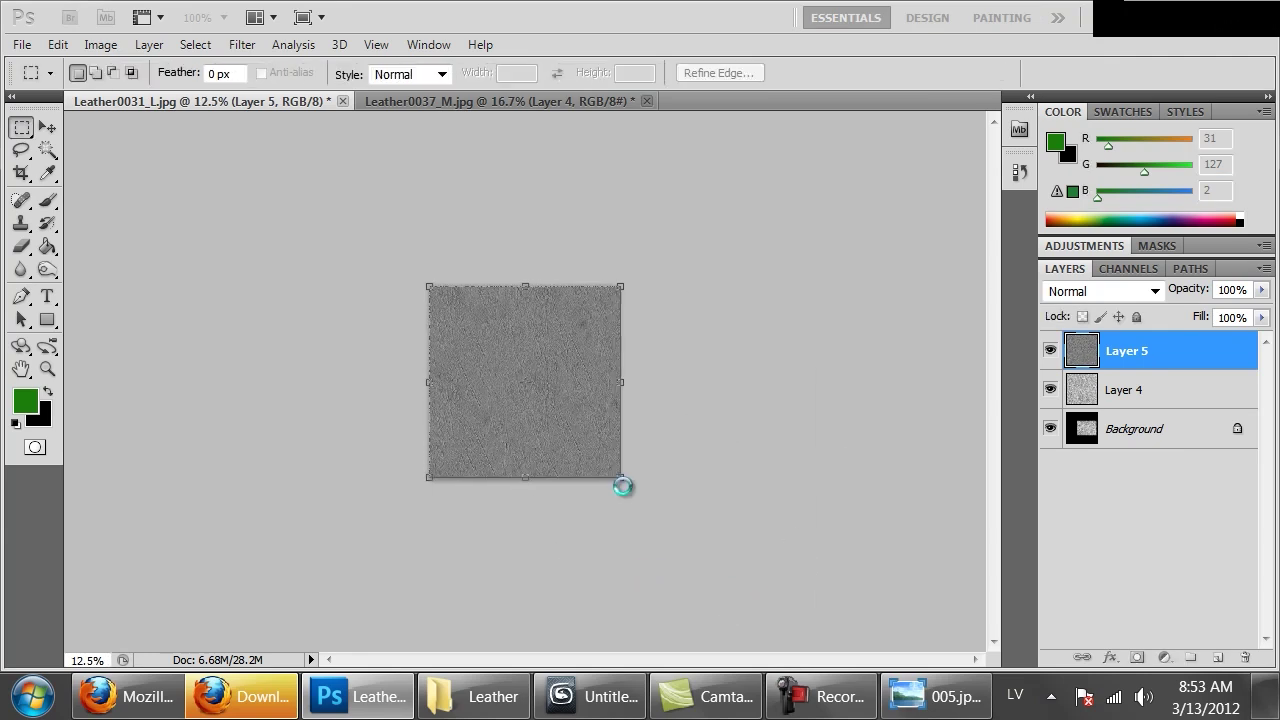
pyautogui.hotkey('ctrl', '1')
pyautogui.hotkey('ctrl', '-')
pyautogui.hotkey('ctrl', '-')
pyautogui.hotkey('ctrl', '-')
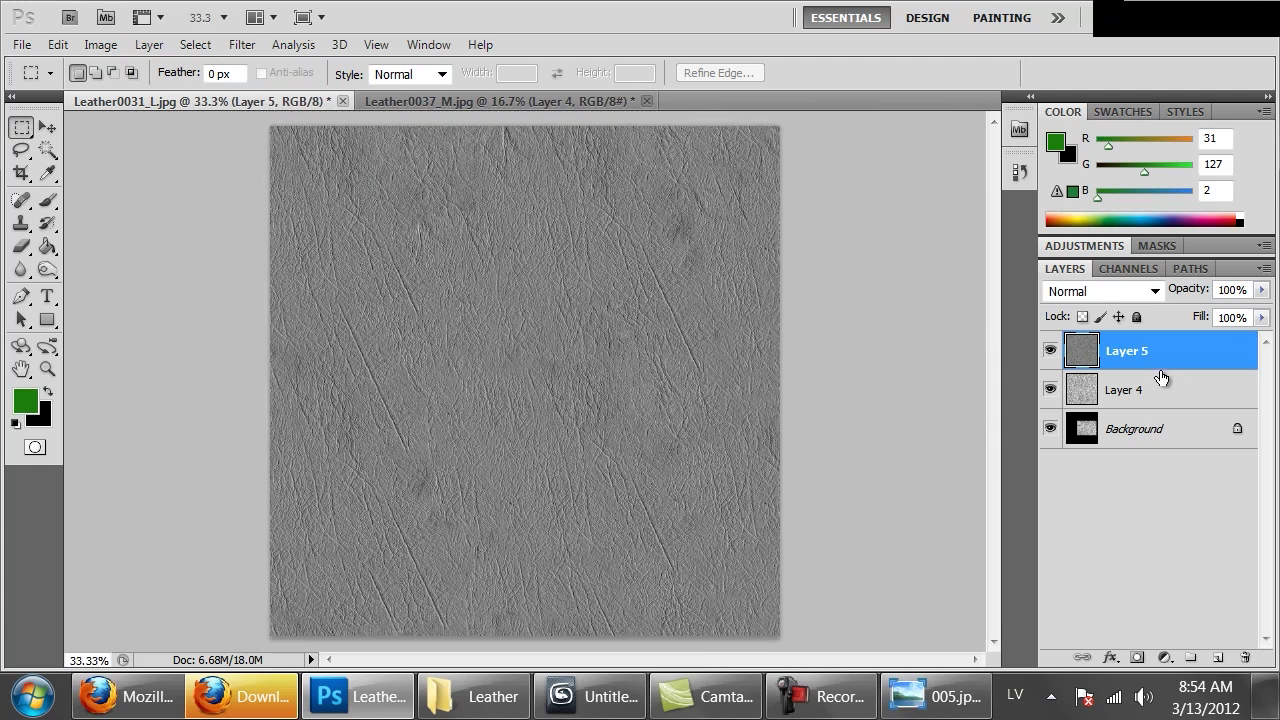
# Step: Try out successive blend modes on the pasted leather layer and set it to Hard Light
pyautogui.click(1135, 291)
pyautogui.click(1083, 75)
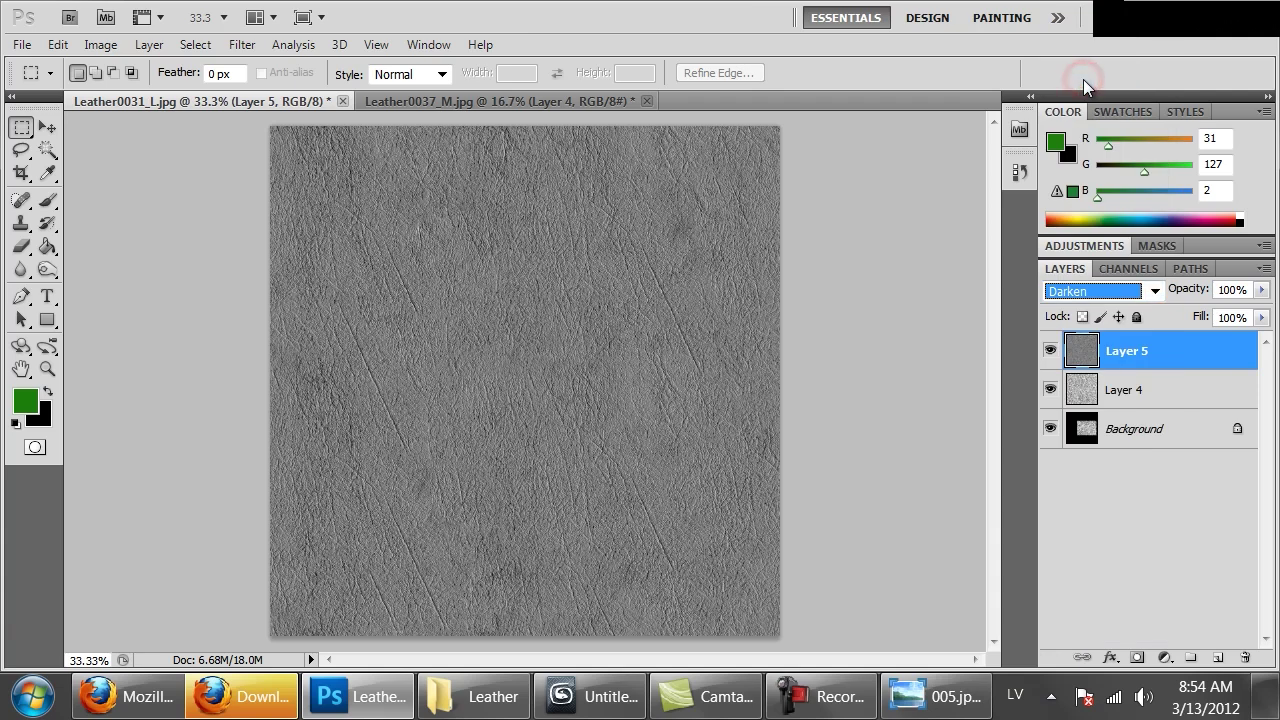
pyautogui.press('Down')
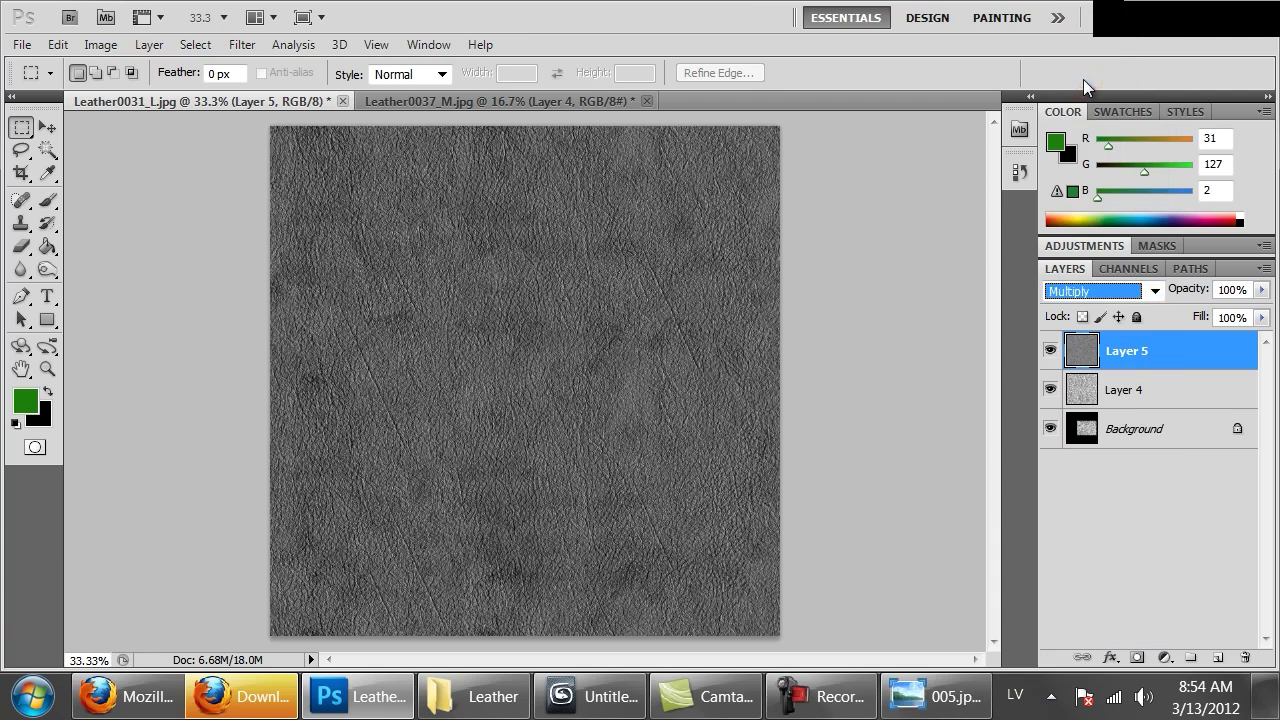
pyautogui.press('Down')
pyautogui.press('Down')
pyautogui.press('Down')
pyautogui.press('Down')
pyautogui.press('Down')
pyautogui.press('Down')
pyautogui.press('Down')
pyautogui.press('Down')
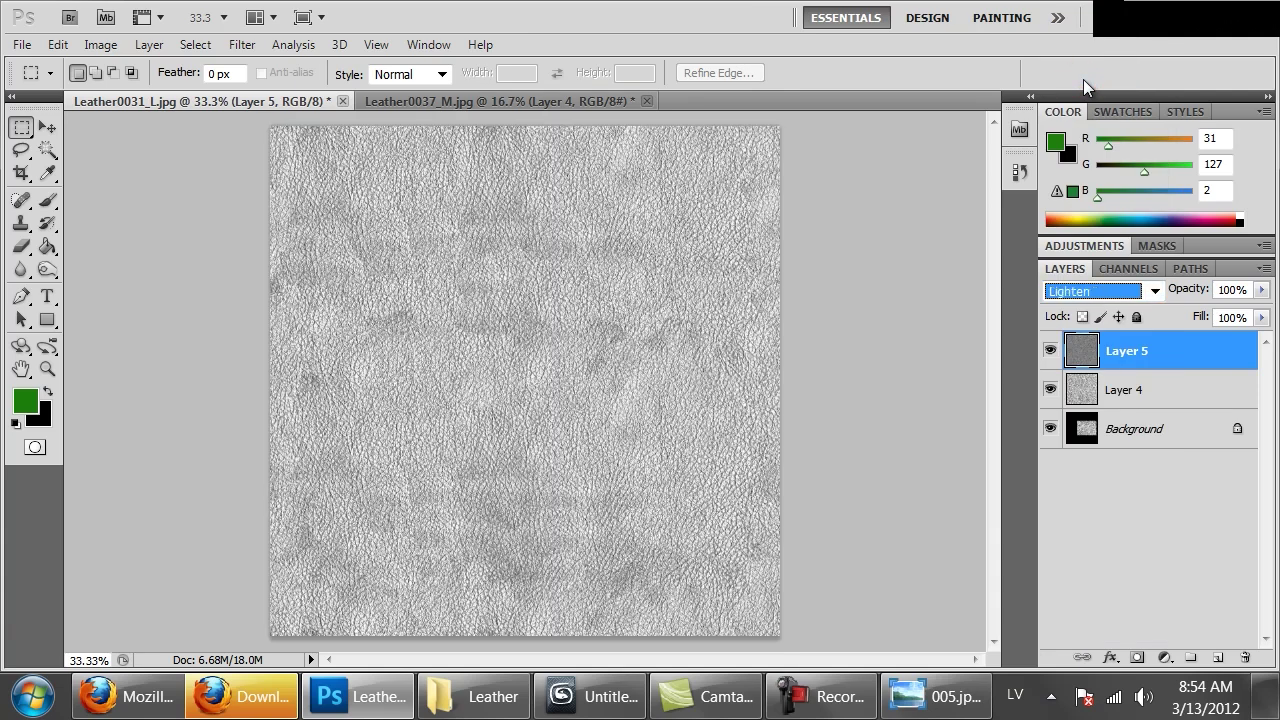
pyautogui.press('Down')
pyautogui.press('Down')
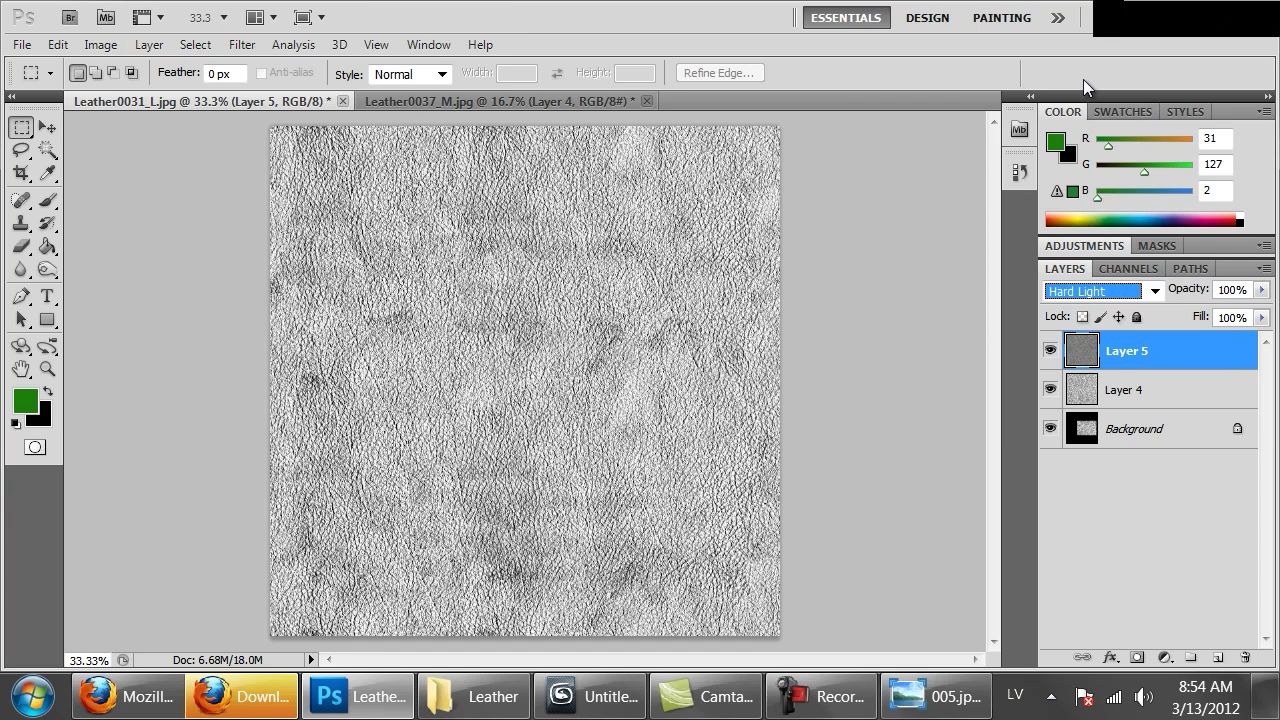
pyautogui.press('Down')
pyautogui.press('Down')
pyautogui.press('Down')
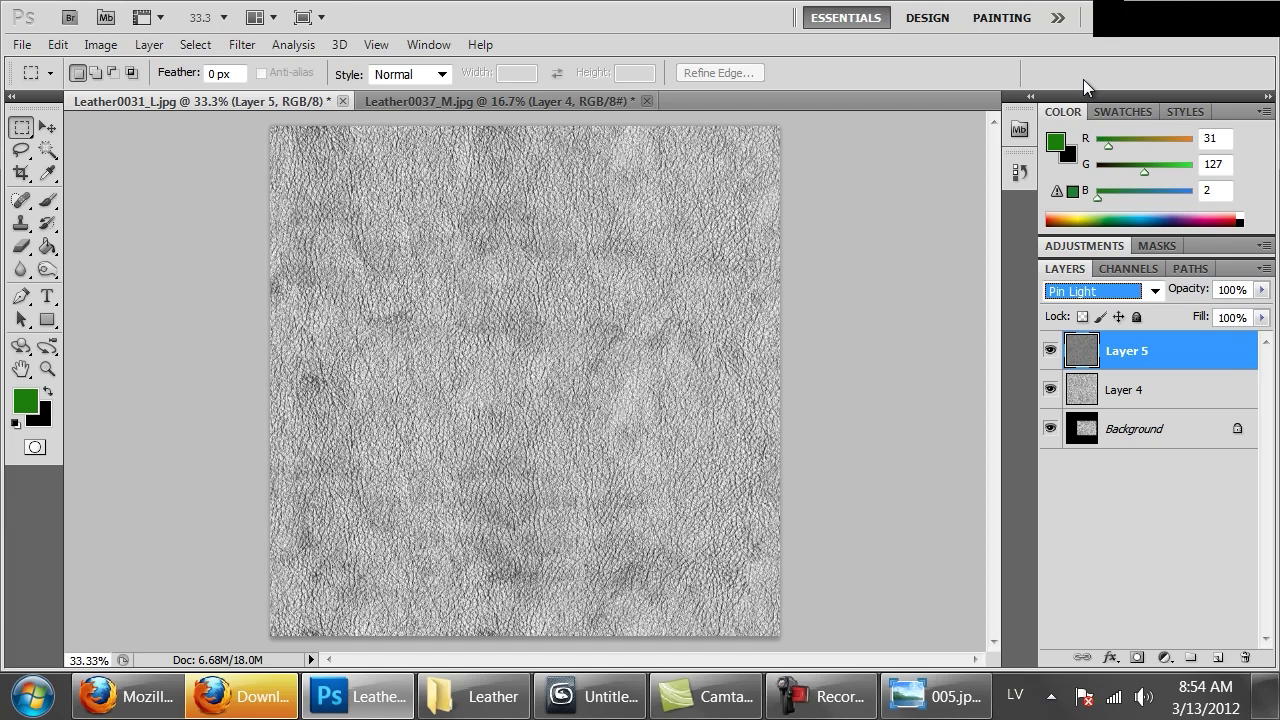
pyautogui.press('Up')
pyautogui.press('Up')
pyautogui.press('Up')
pyautogui.press('Up')
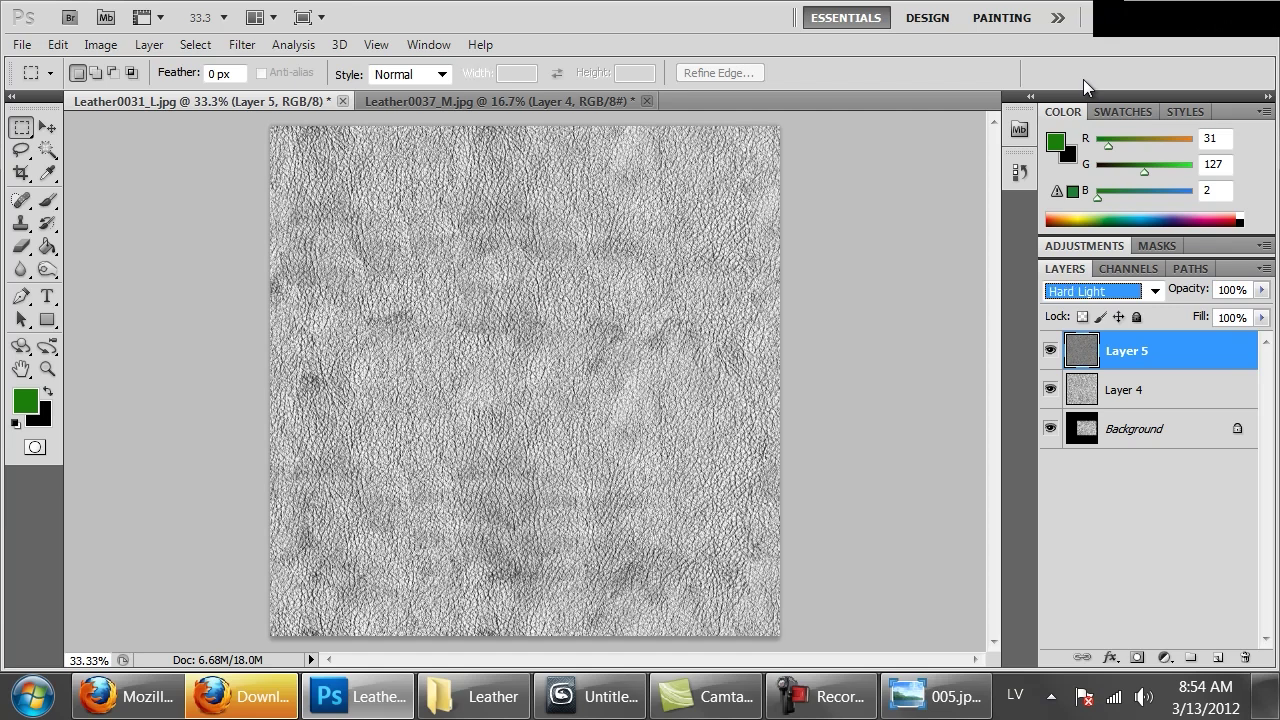
# Step: Compare the blended leather with each of the two leather layers hidden and shown
pyautogui.click(1050, 390)
pyautogui.click(1050, 390)
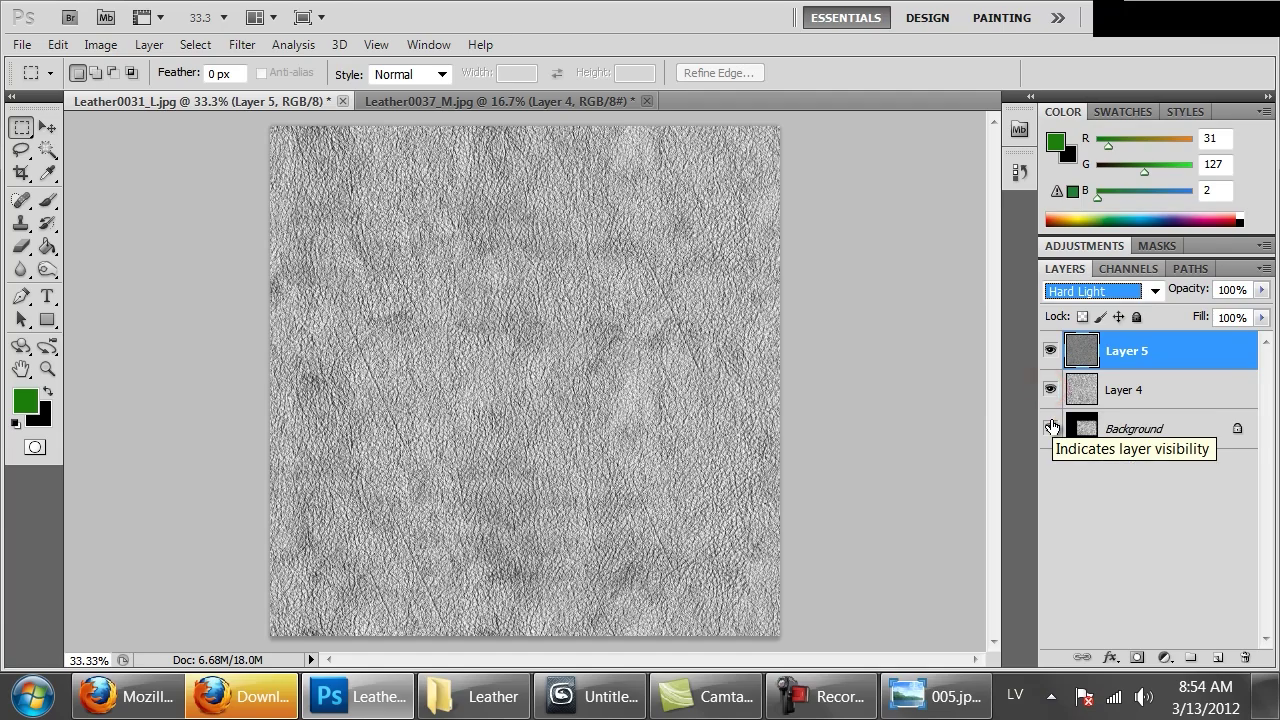
pyautogui.hotkey('ctrl', '+')
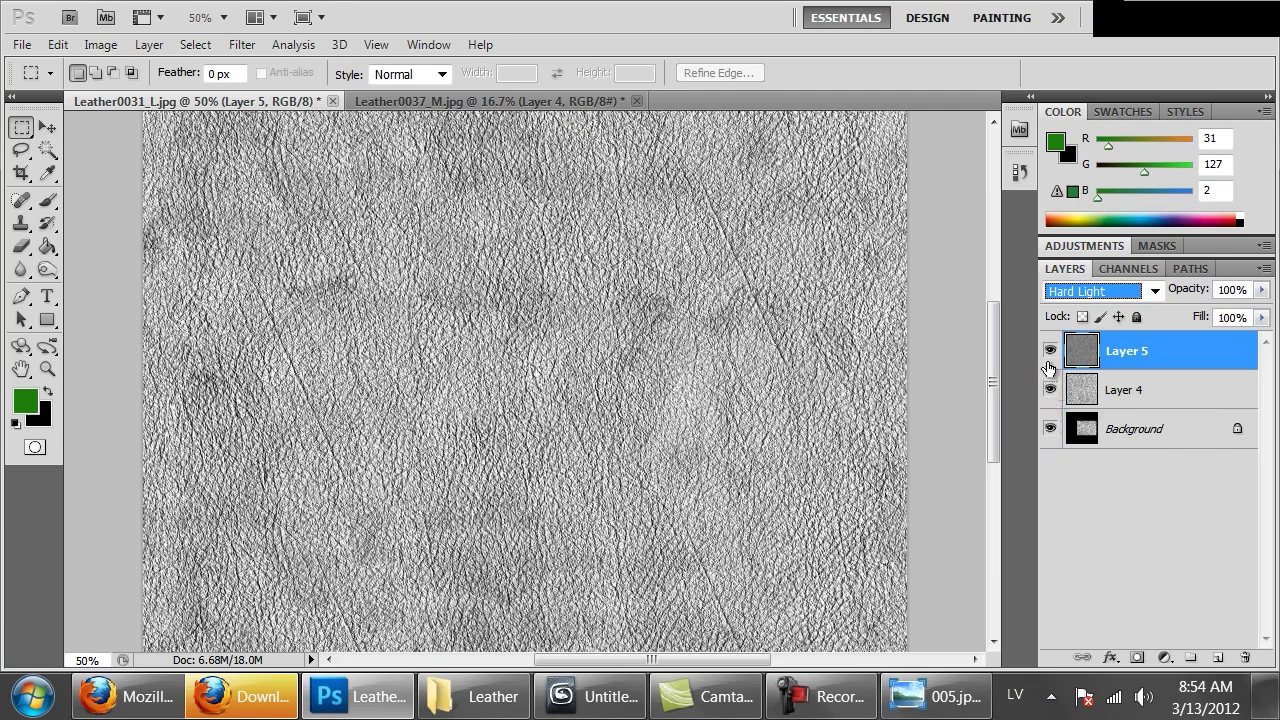
pyautogui.click(1050, 352)
pyautogui.click(1050, 352)
pyautogui.click(1050, 352)
pyautogui.click(1050, 352)
pyautogui.hotkey('ctrl', '-')
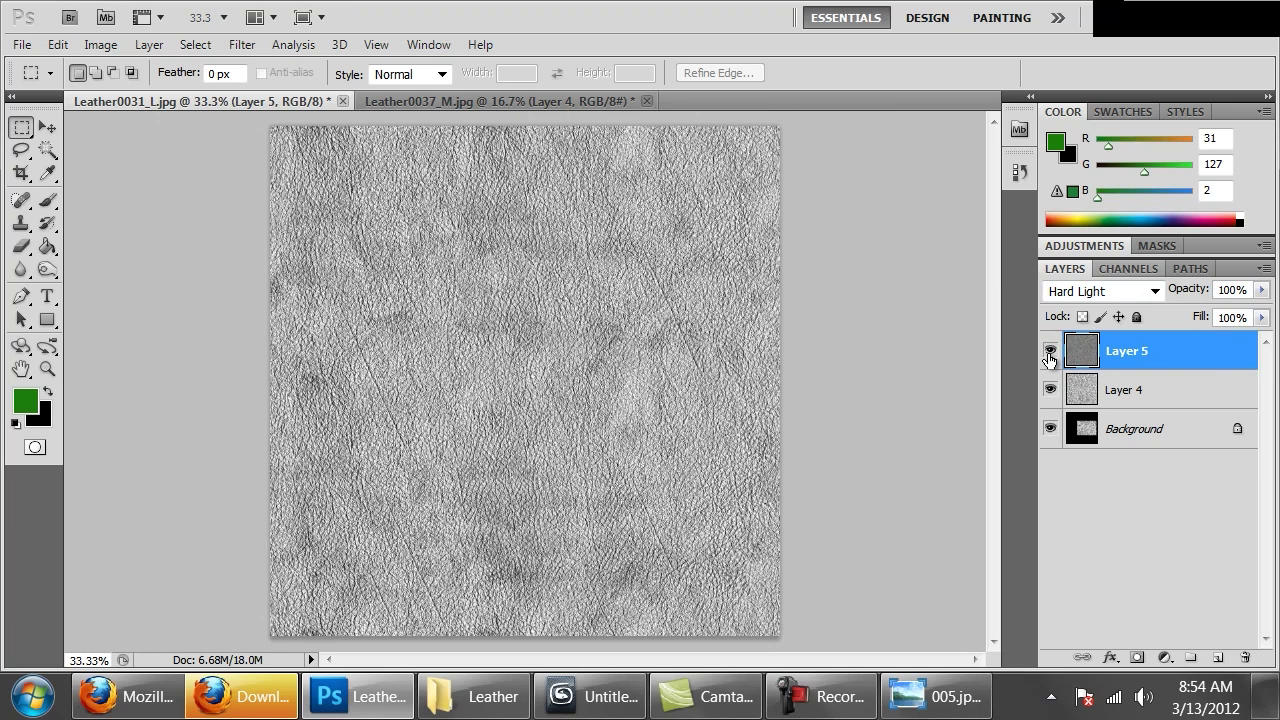
# Step: Apply Levels to the pasted leather layer with input black point 41 and white point 204
pyautogui.press('i')
pyautogui.hotkey('ctrl', 'l')
pyautogui.moveTo(828, 386); pyautogui.dragTo(874, 397)
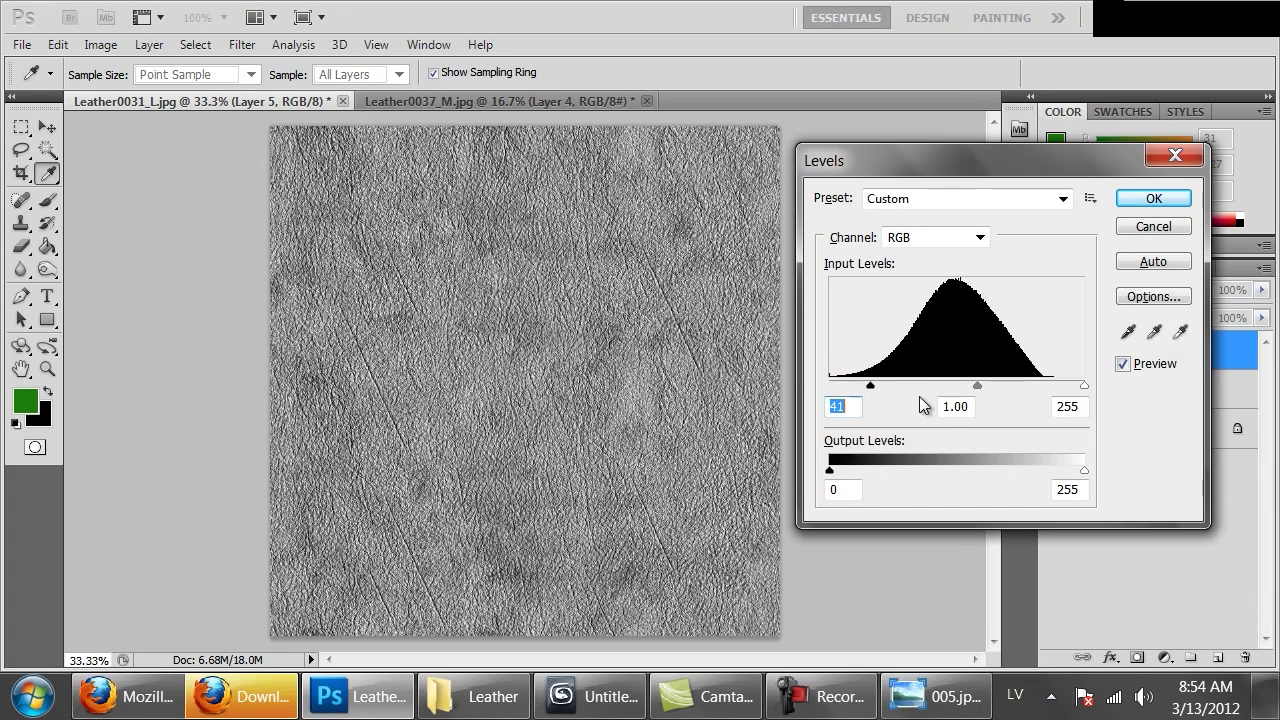
pyautogui.moveTo(1083, 387); pyautogui.dragTo(1033, 380)
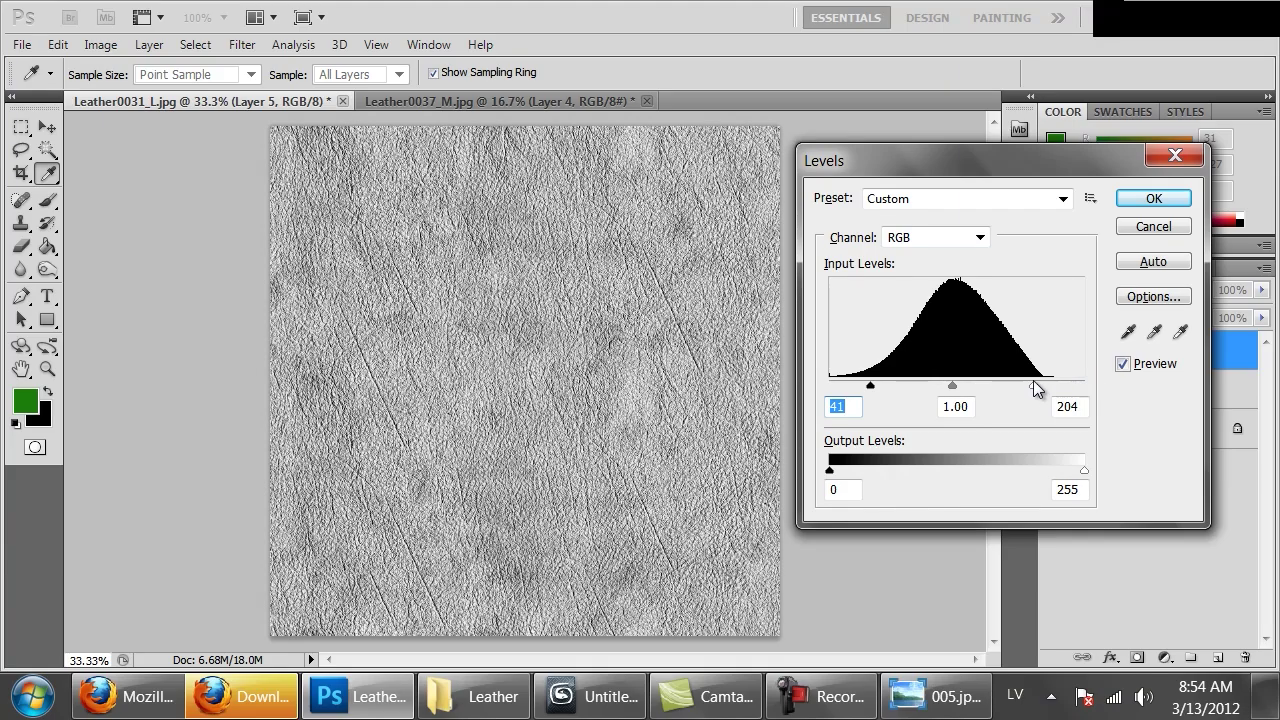
pyautogui.click(1150, 199)
# Step: Examine the combined leather texture close up at 100% and as a whole at 33.3% zoom
pyautogui.hotkey('ctrl', '1')
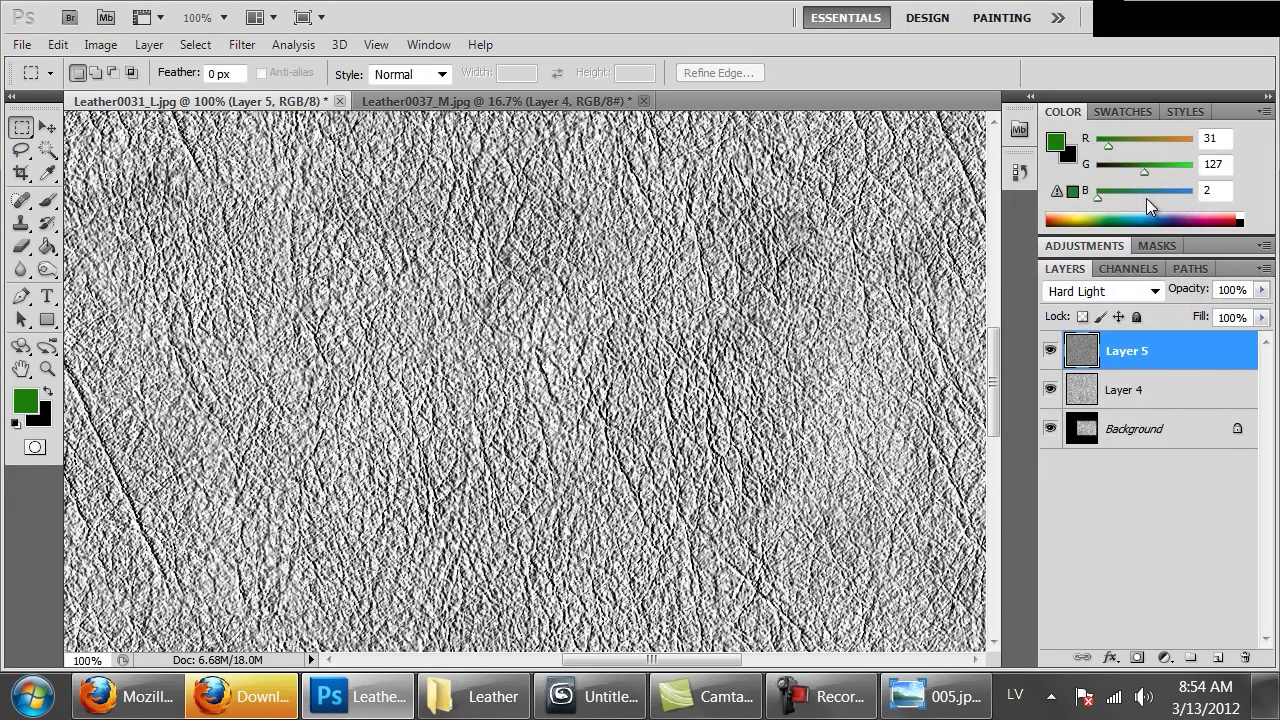
pyautogui.hotkey('ctrl', '-')
pyautogui.hotkey('ctrl', '-')
pyautogui.hotkey('ctrl', '-')
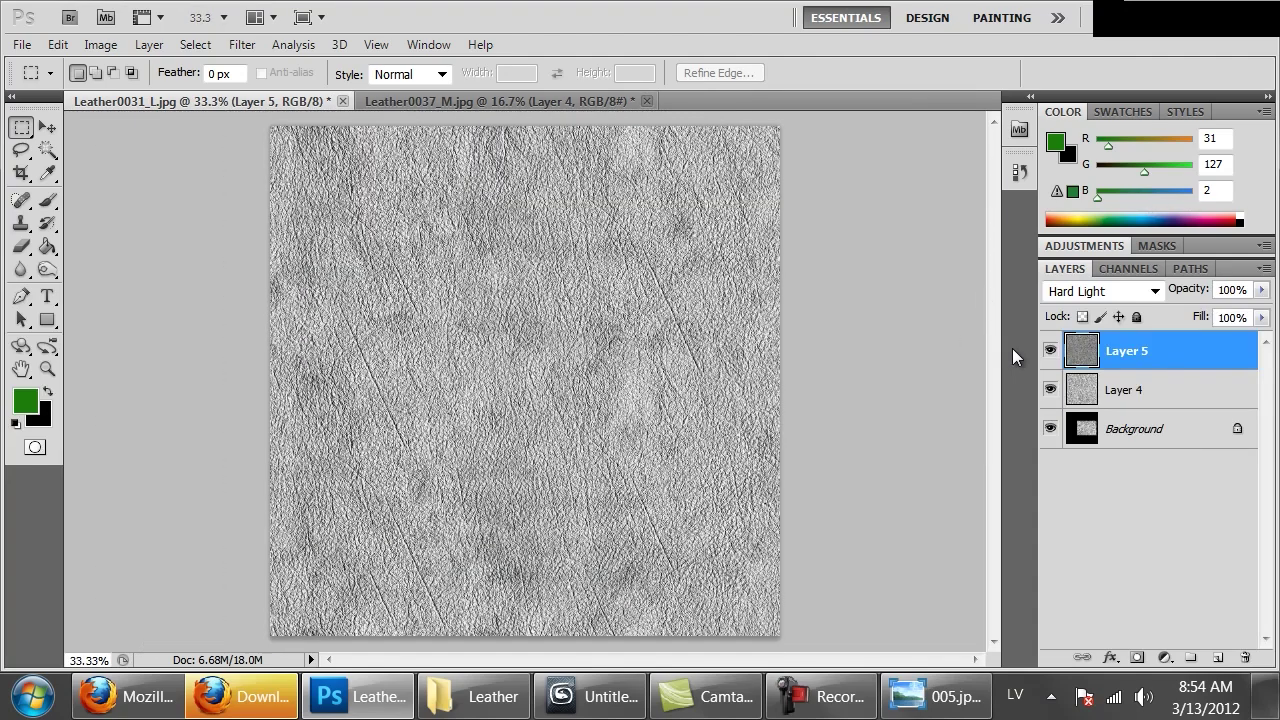
pyautogui.hotkey('ctrl', '1')
pyautogui.hotkey('ctrl', '-')
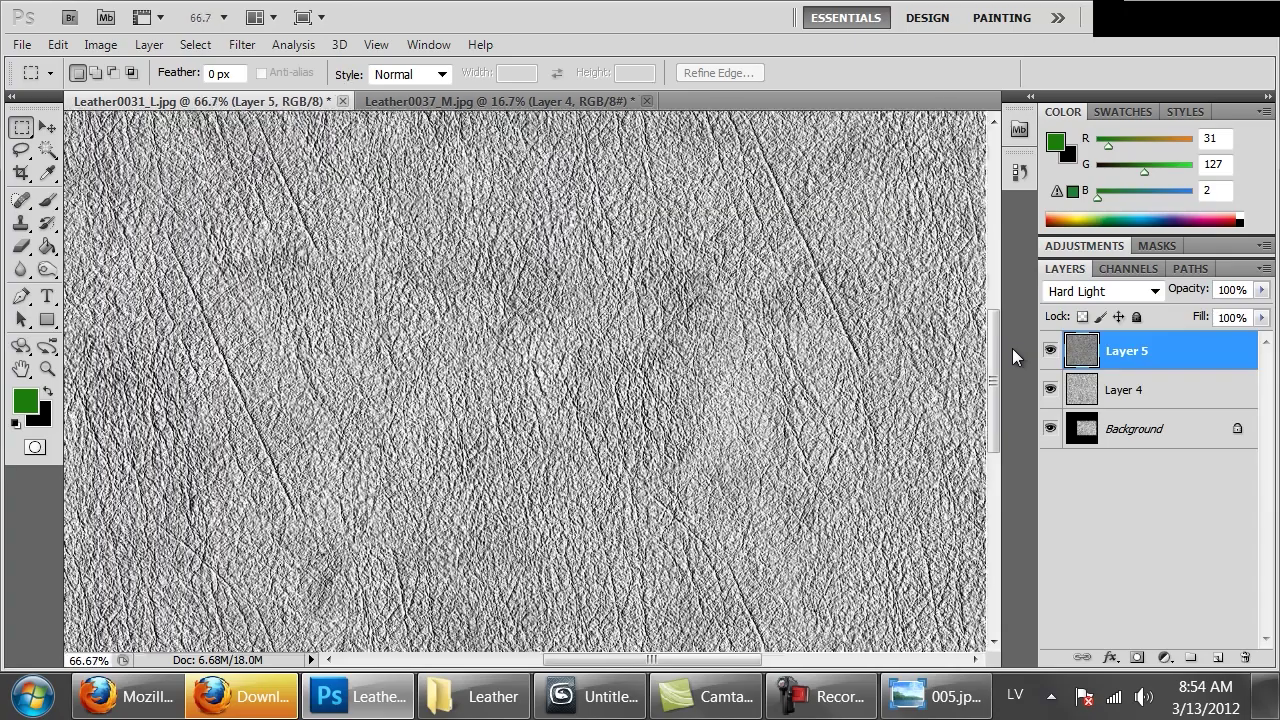
pyautogui.hotkey('ctrl', '-')
pyautogui.hotkey('ctrl', '-')
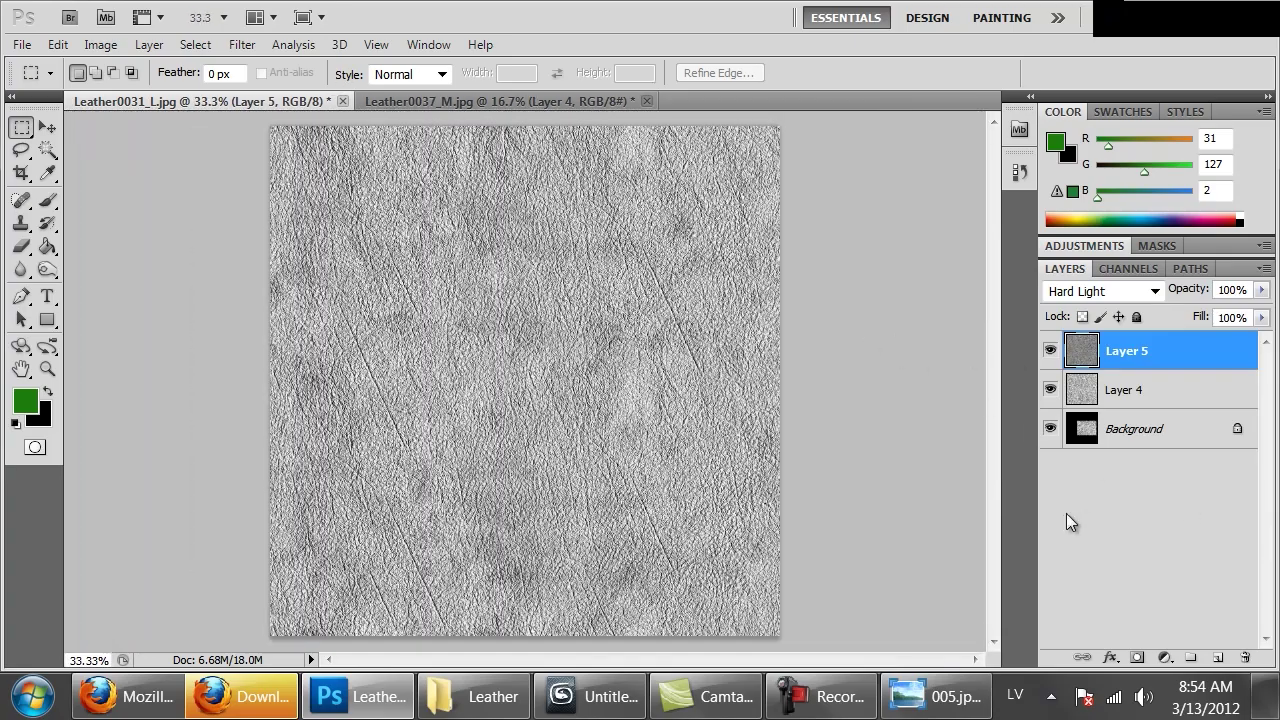
pyautogui.hotkey('ctrl', '1')
pyautogui.hotkey('ctrl', '-')
pyautogui.hotkey('ctrl', '-')
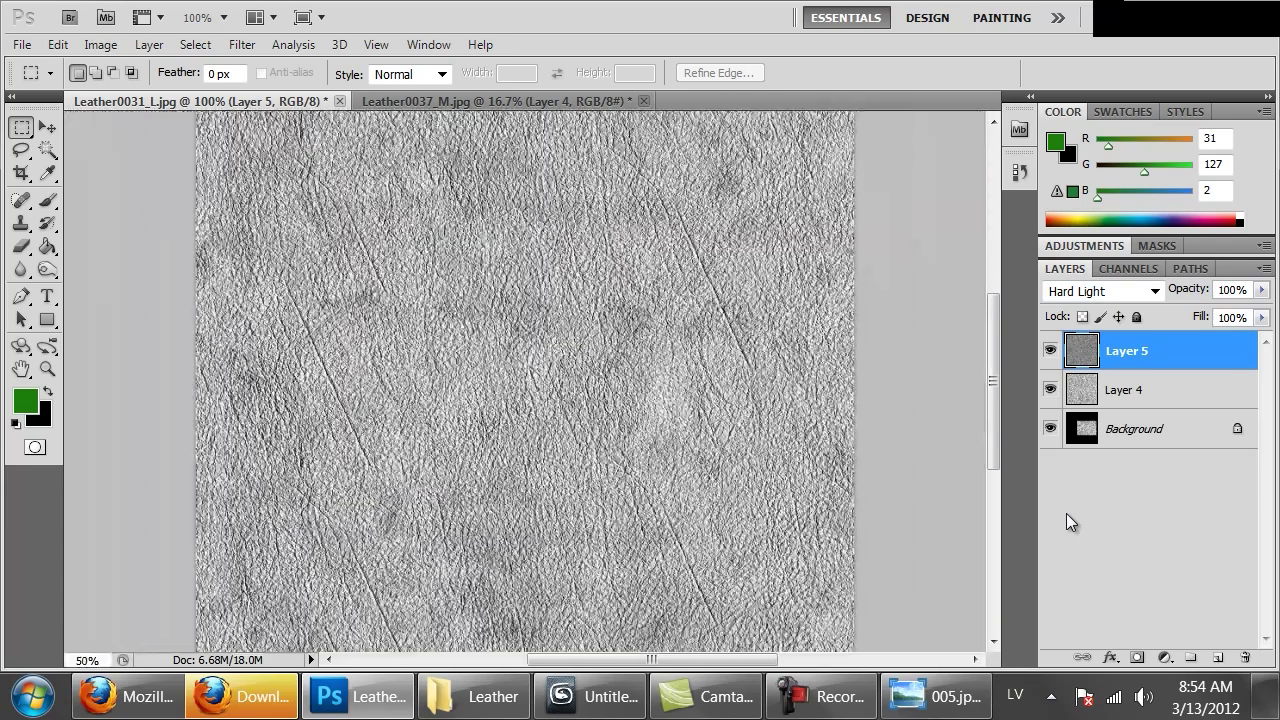
pyautogui.hotkey('ctrl', '-')
# Step: Start saving a copy of the combined leather in PNG format in the Textures folder inside MAT
pyautogui.hotkey('ctrl', 'shift', 's')
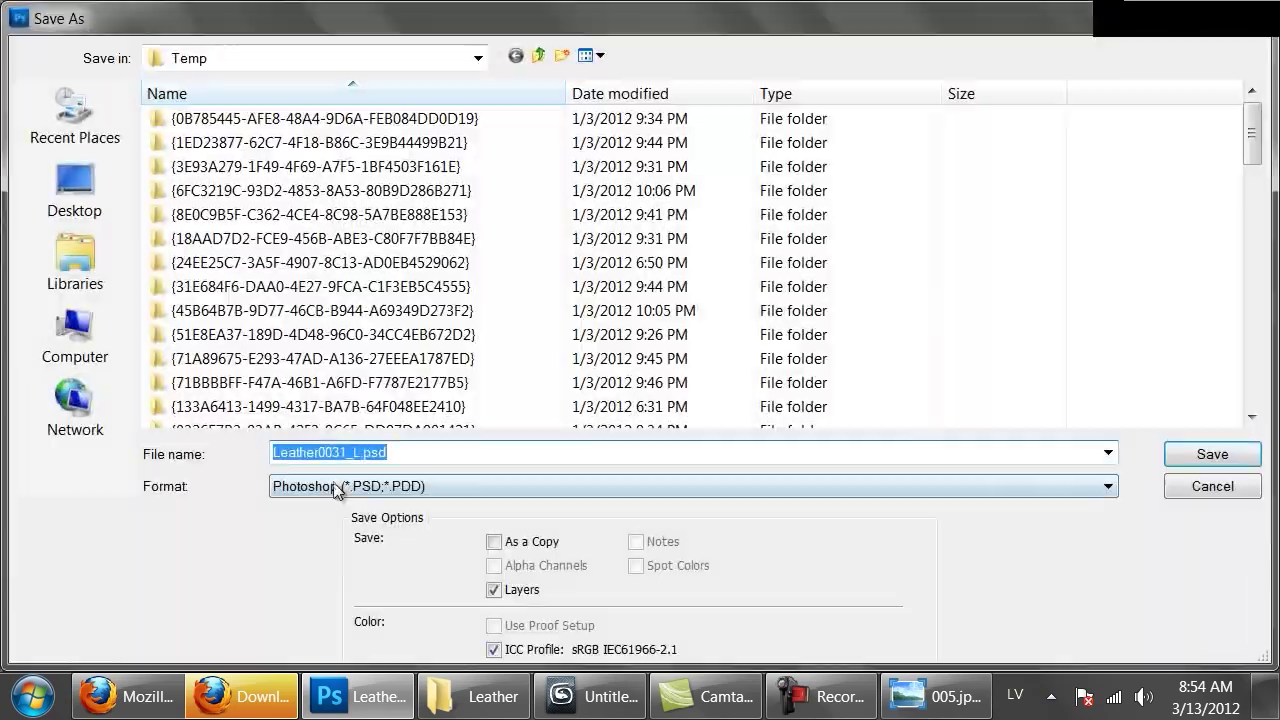
pyautogui.click(335, 488)
pyautogui.click(337, 410)
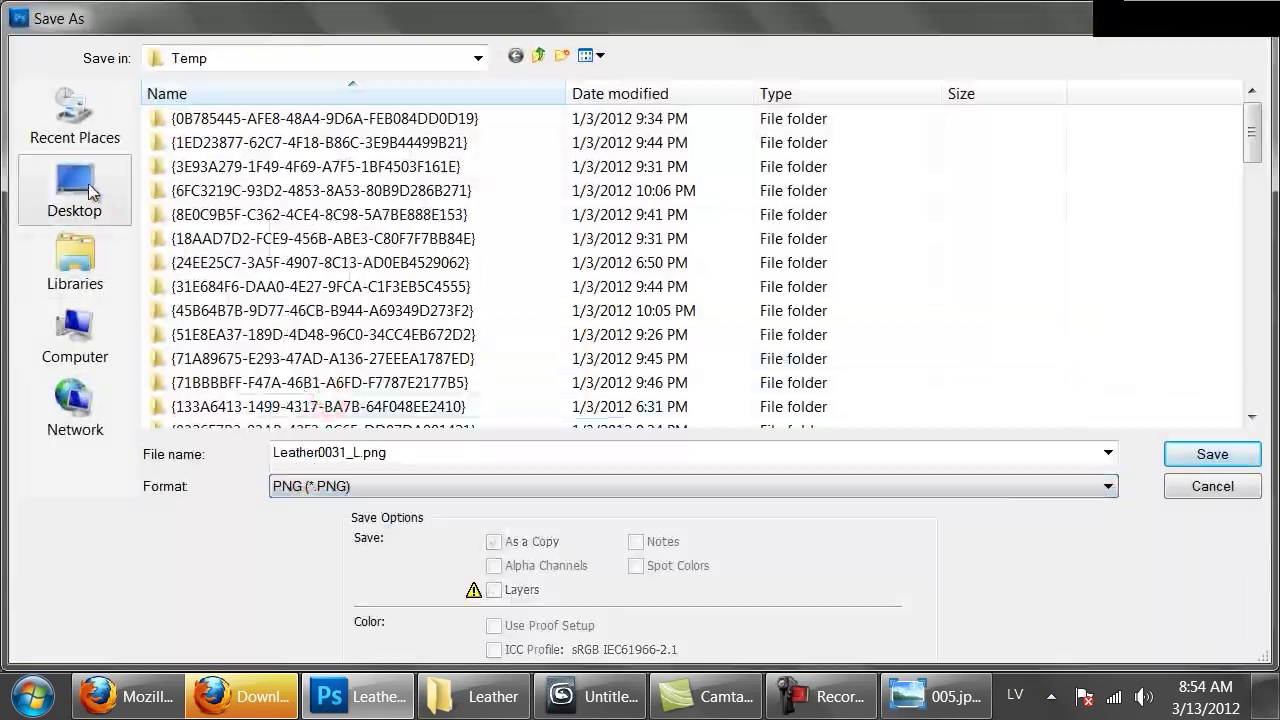
pyautogui.click(88, 192)
pyautogui.doubleClick(249, 241)
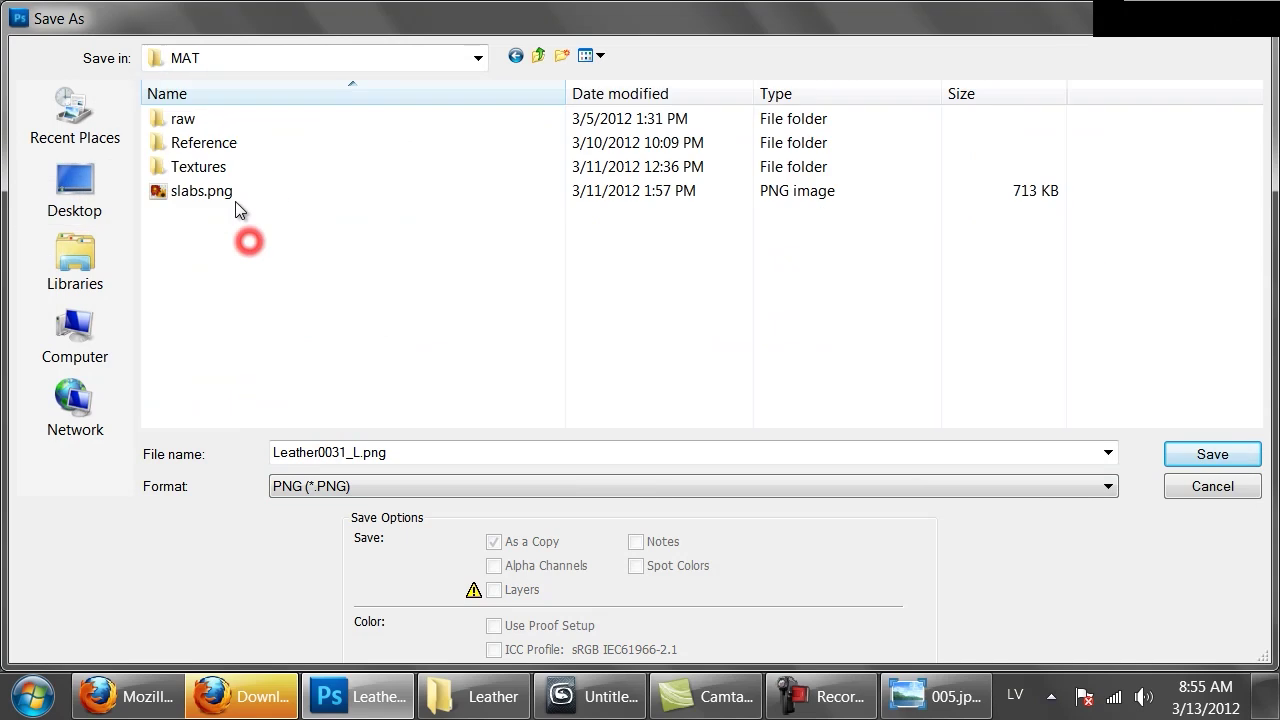
pyautogui.doubleClick(198, 166)
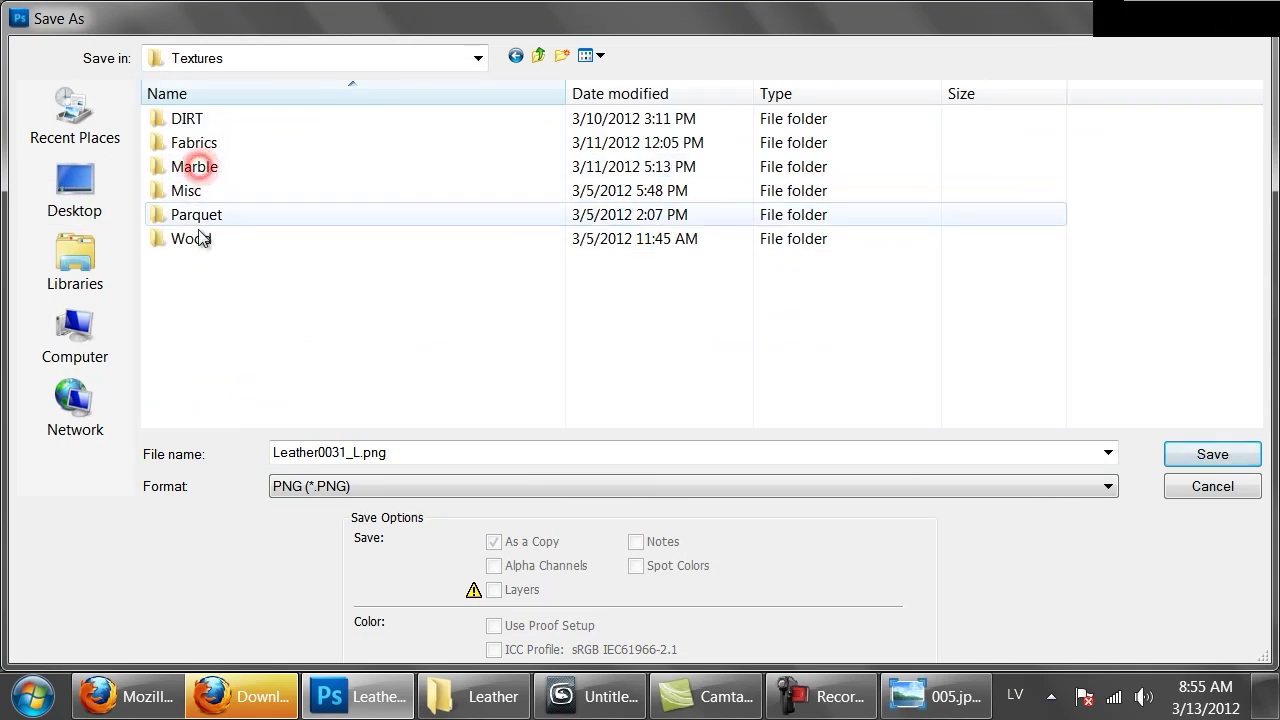
# Step: Create a new folder named Leather inside the Textures folder and open it as the save location
pyautogui.rightClick(193, 318)
pyautogui.moveTo(349, 514)
pyautogui.click(430, 197)
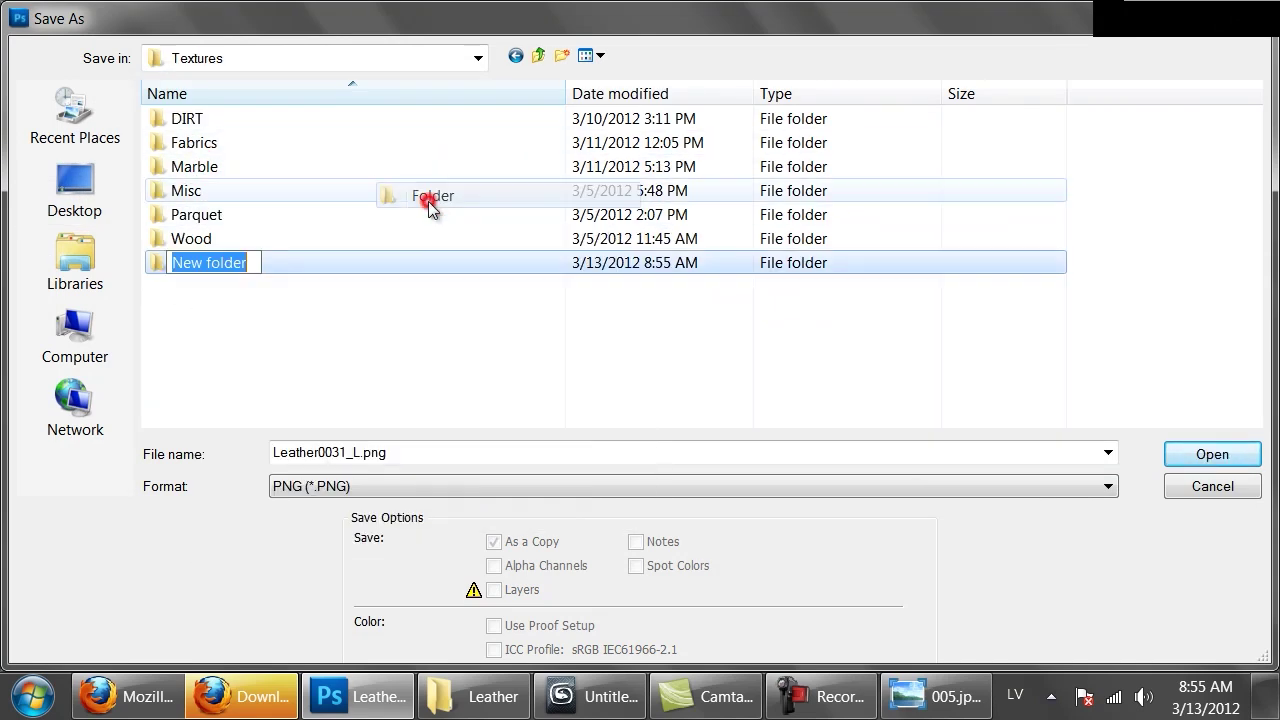
pyautogui.write('Leatheer')
pyautogui.press('BackSpace')
pyautogui.press('BackSpace')
pyautogui.write('r')
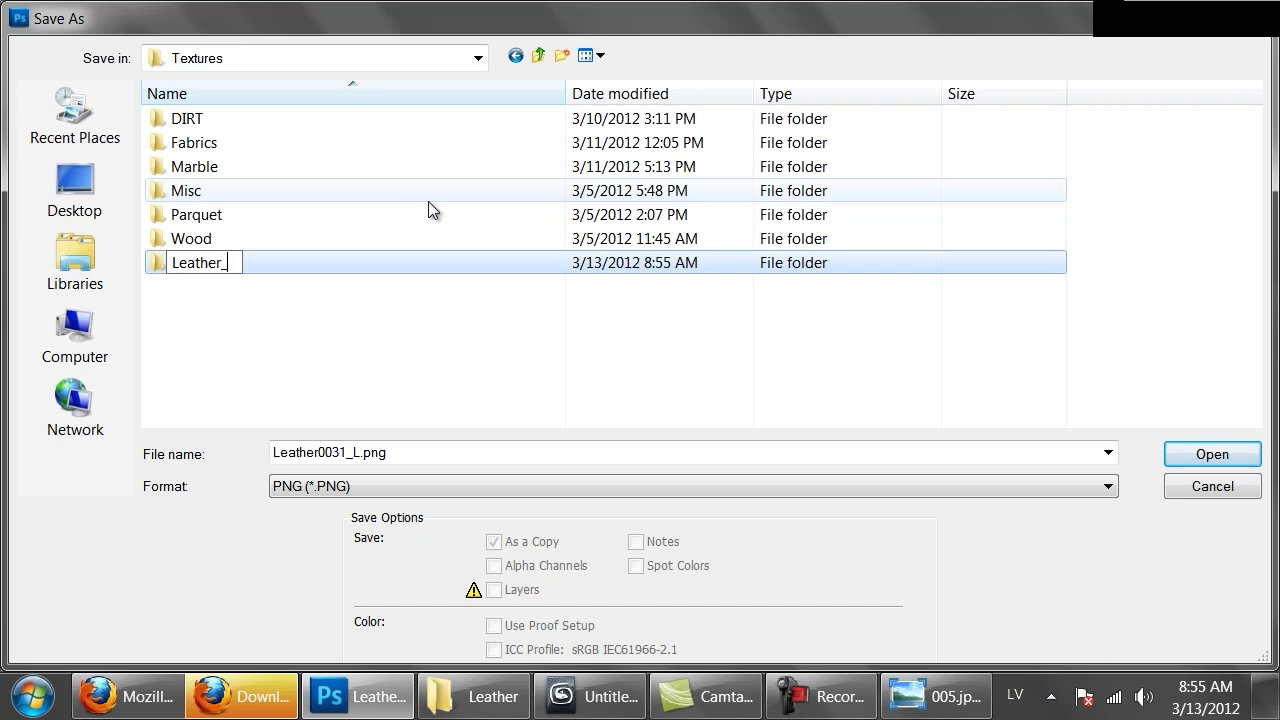
pyautogui.press('Return')
pyautogui.press('Return')
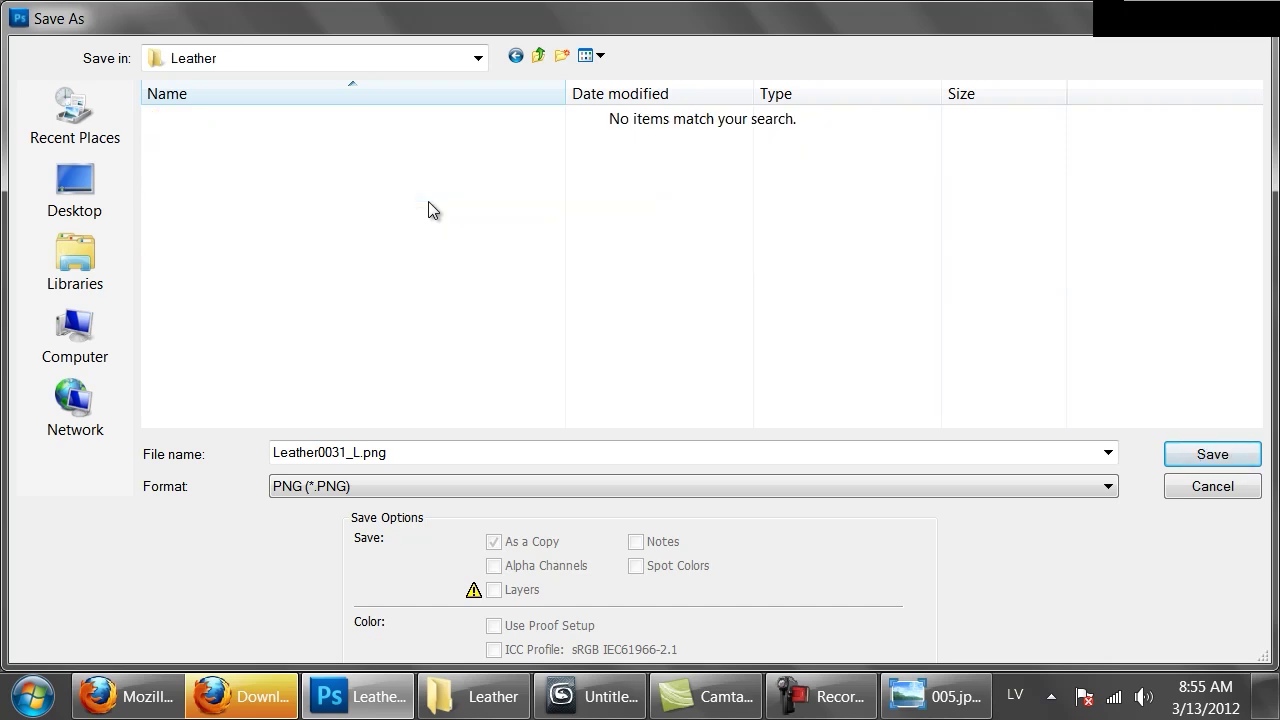
# Step: Save the combined texture as a PNG named leather_bump_ with the default PNG options
pyautogui.doubleClick(402, 452)
pyautogui.write('leather_bump_')
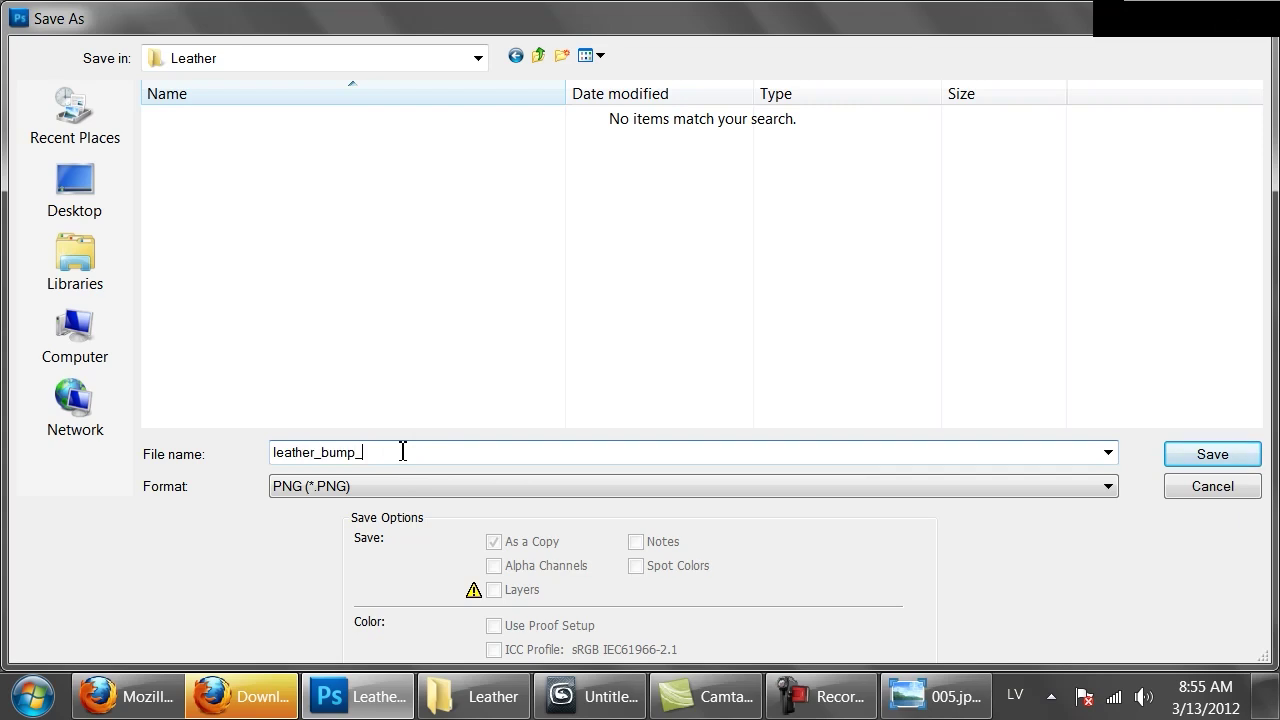
pyautogui.press('Return')
pyautogui.press('Return')
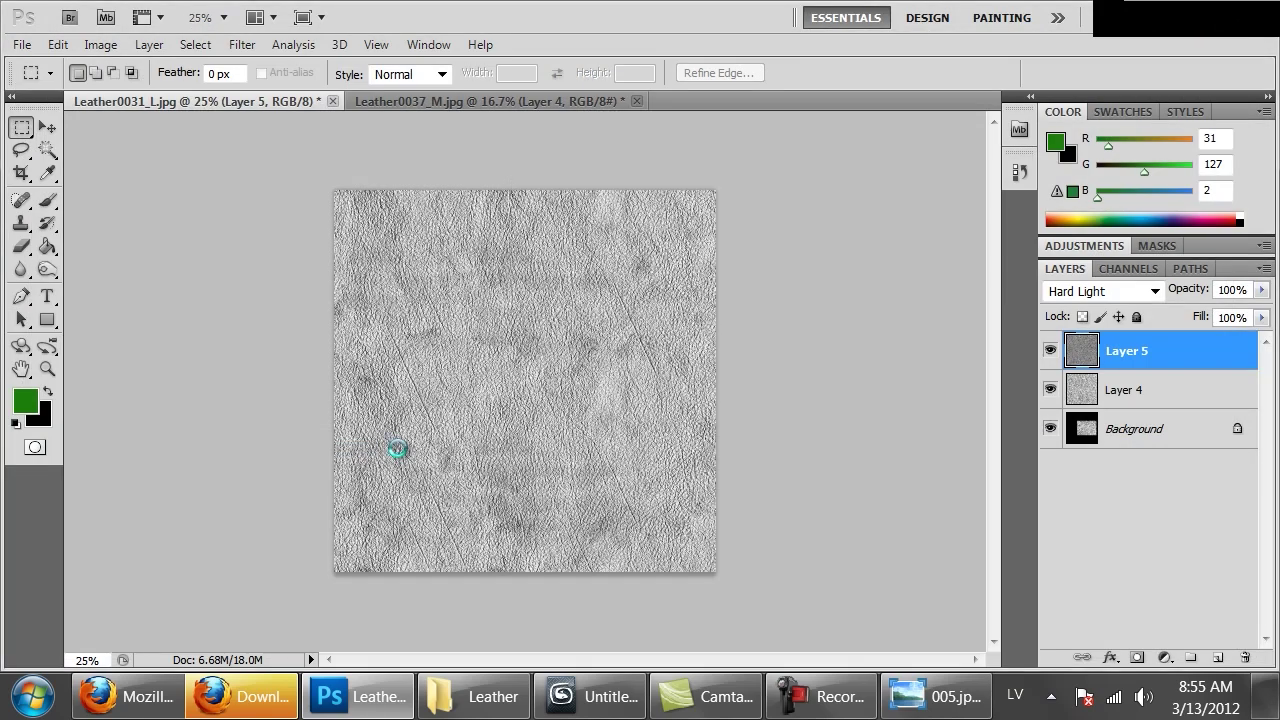
# Step: Switch to 3ds Max and open the recent scene leather_scene.max
pyautogui.click(585, 690)
pyautogui.click(16, 24)
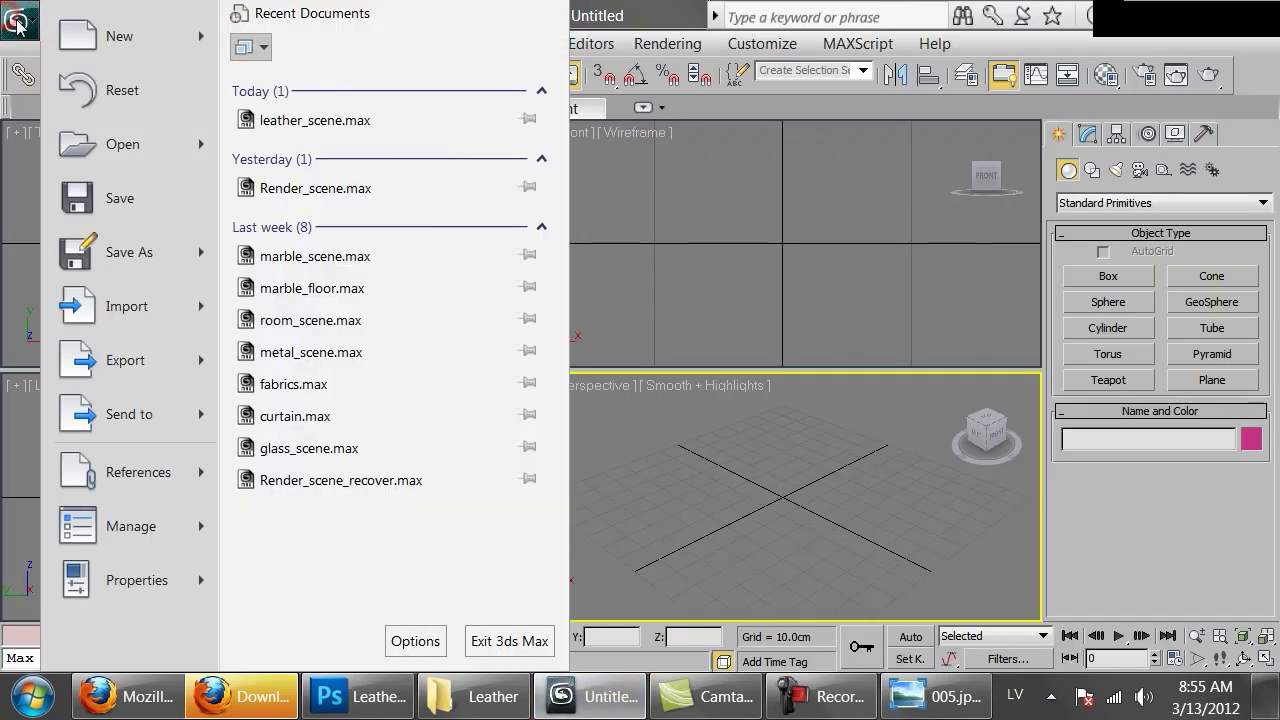
pyautogui.click(331, 121)
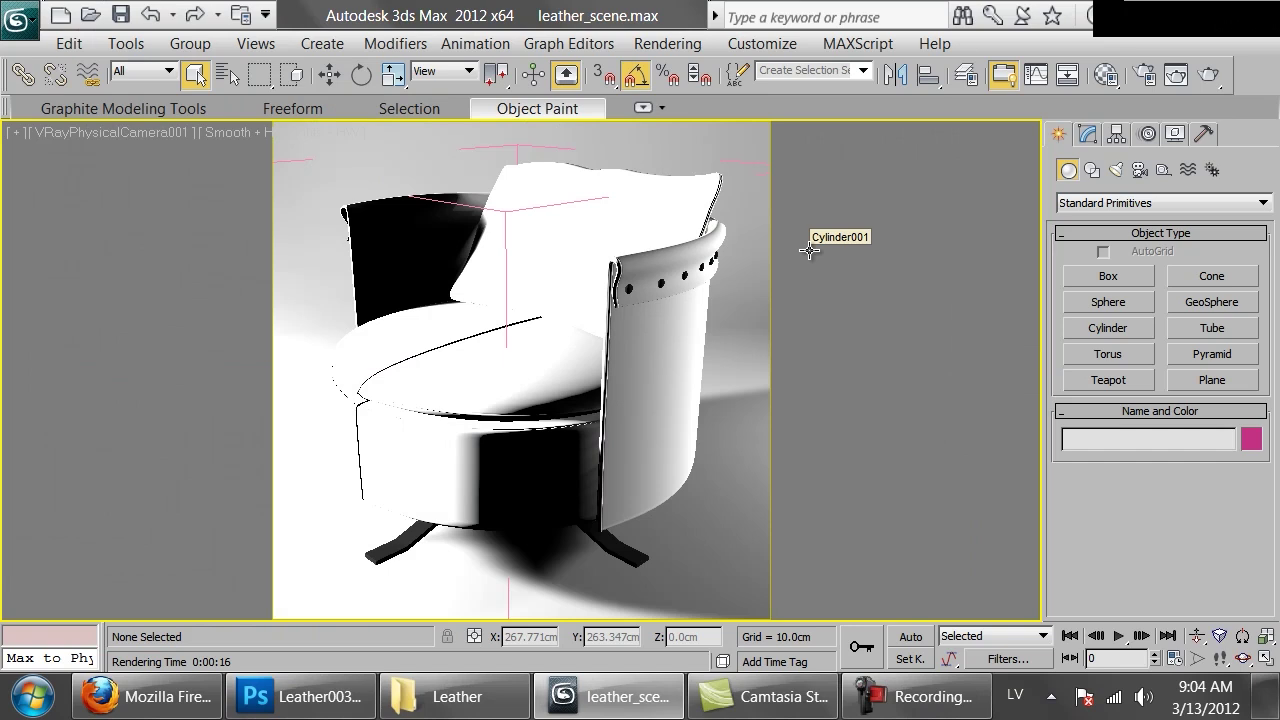
# Step: Bring up the Material Editor and change the first sample material's type to VRayMtl
pyautogui.press('m')
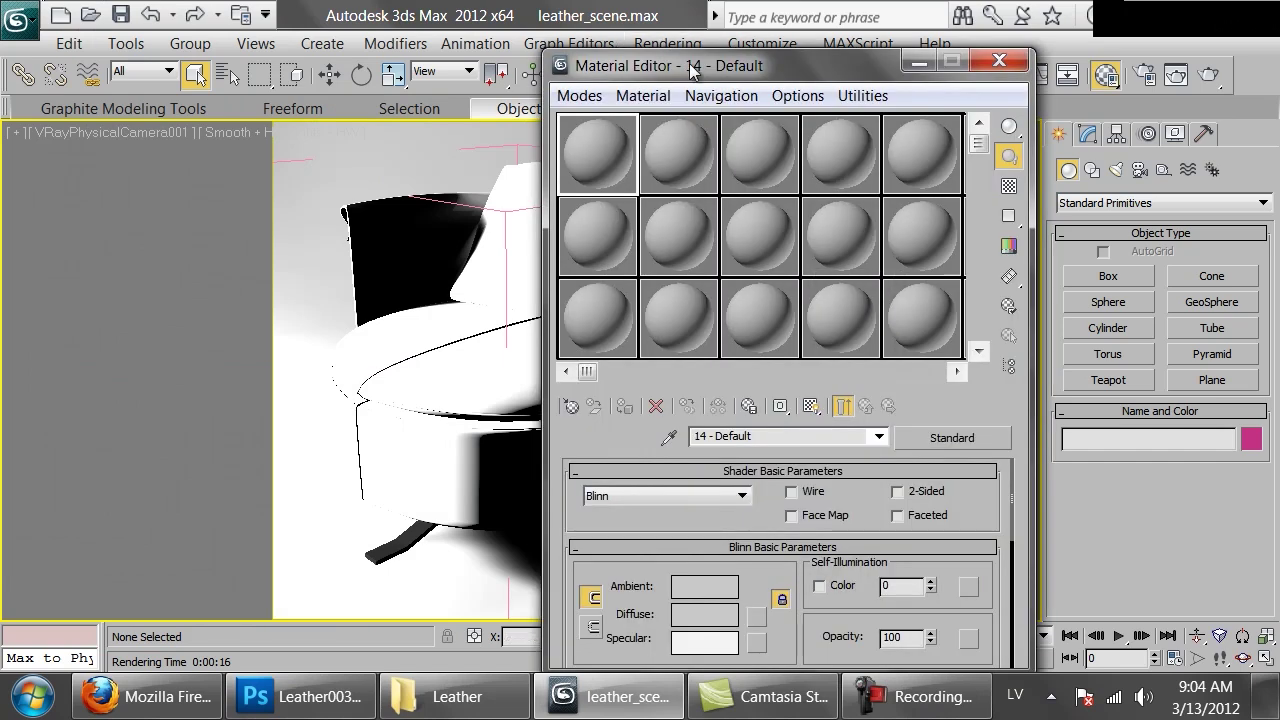
pyautogui.moveTo(693, 66); pyautogui.dragTo(757, 28)
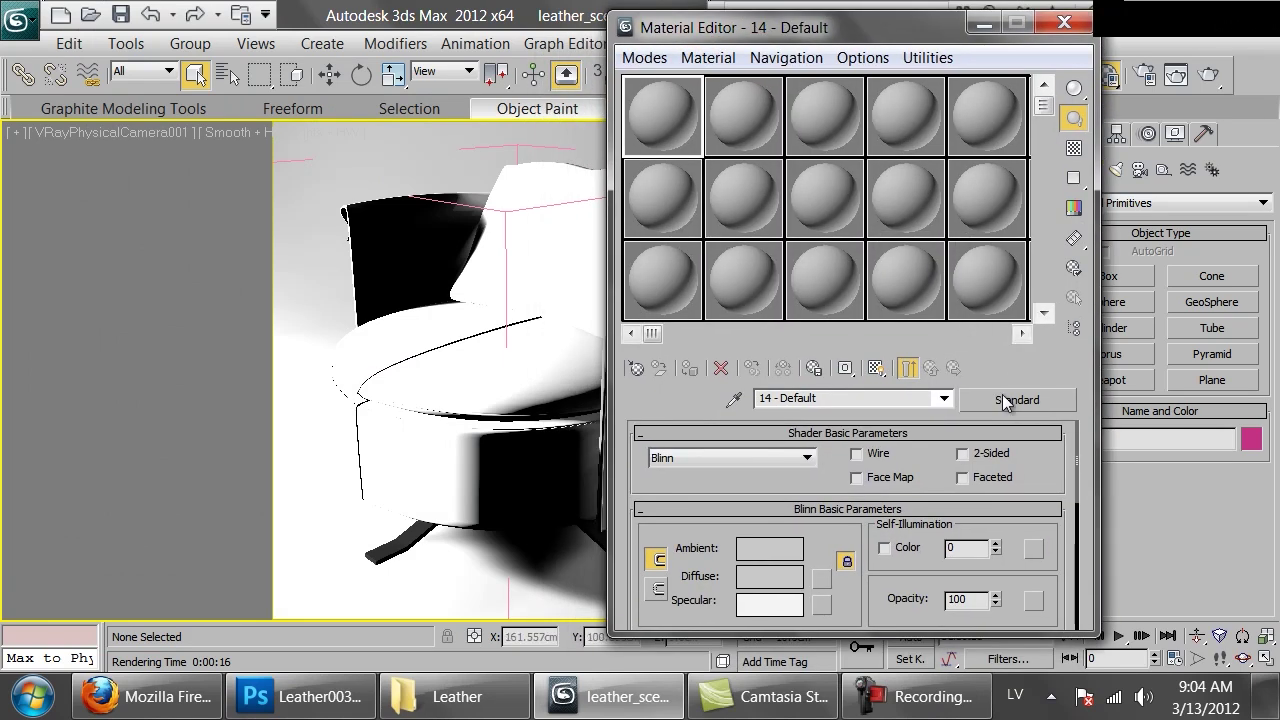
pyautogui.click(1005, 400)
pyautogui.doubleClick(410, 528)
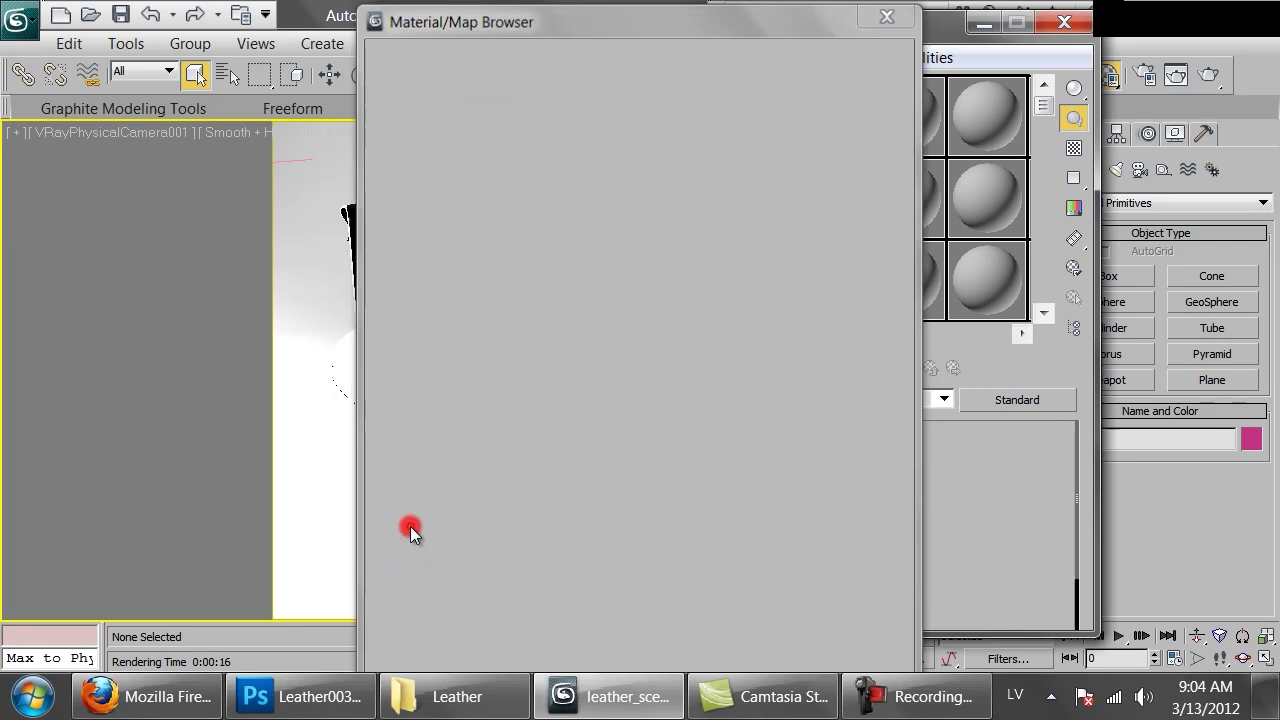
# Step: Set the VRayMtl's diffuse colour to a near-black grey with value 1
pyautogui.click(767, 557)
pyautogui.doubleClick(940, 259)
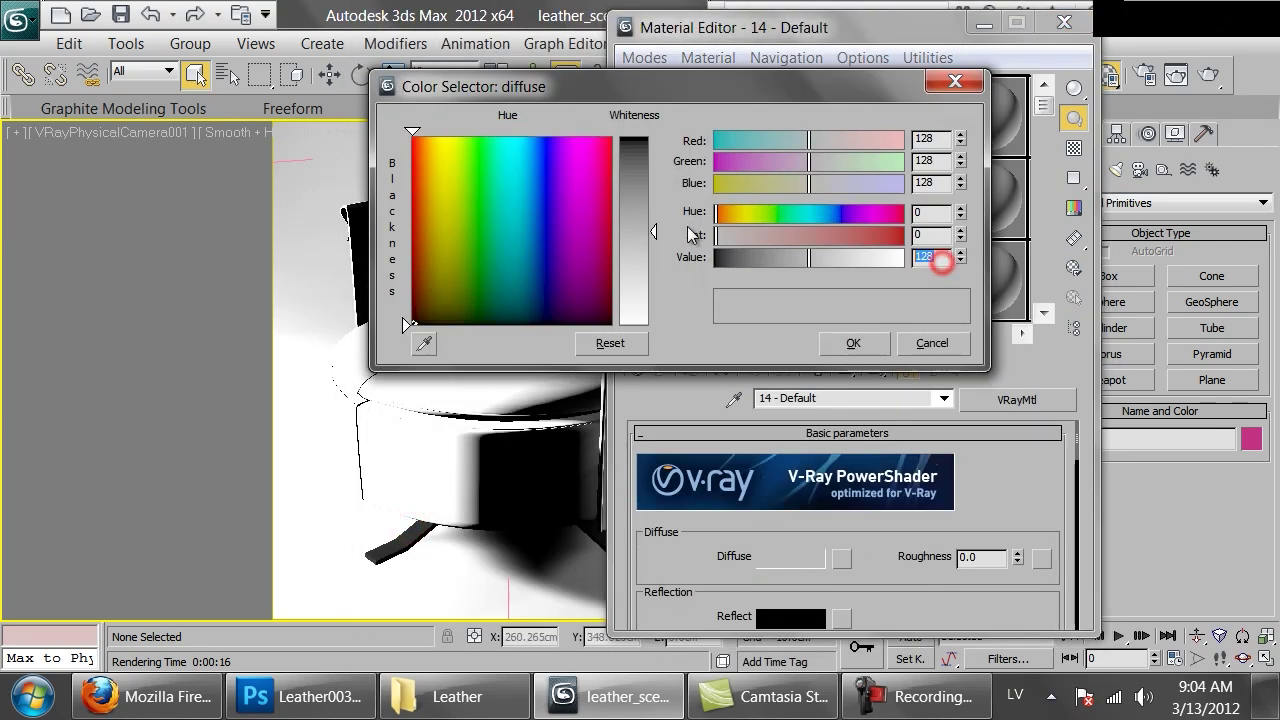
pyautogui.write('1')
pyautogui.press('Return')
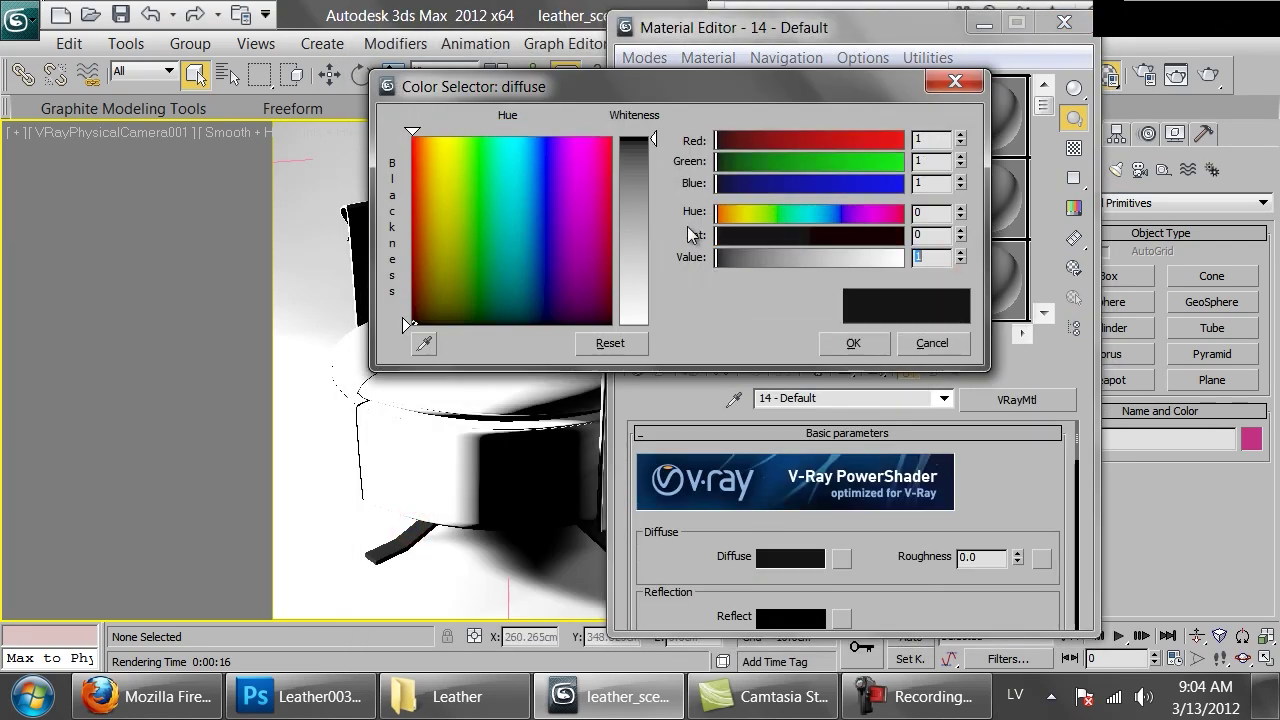
pyautogui.click(856, 343)
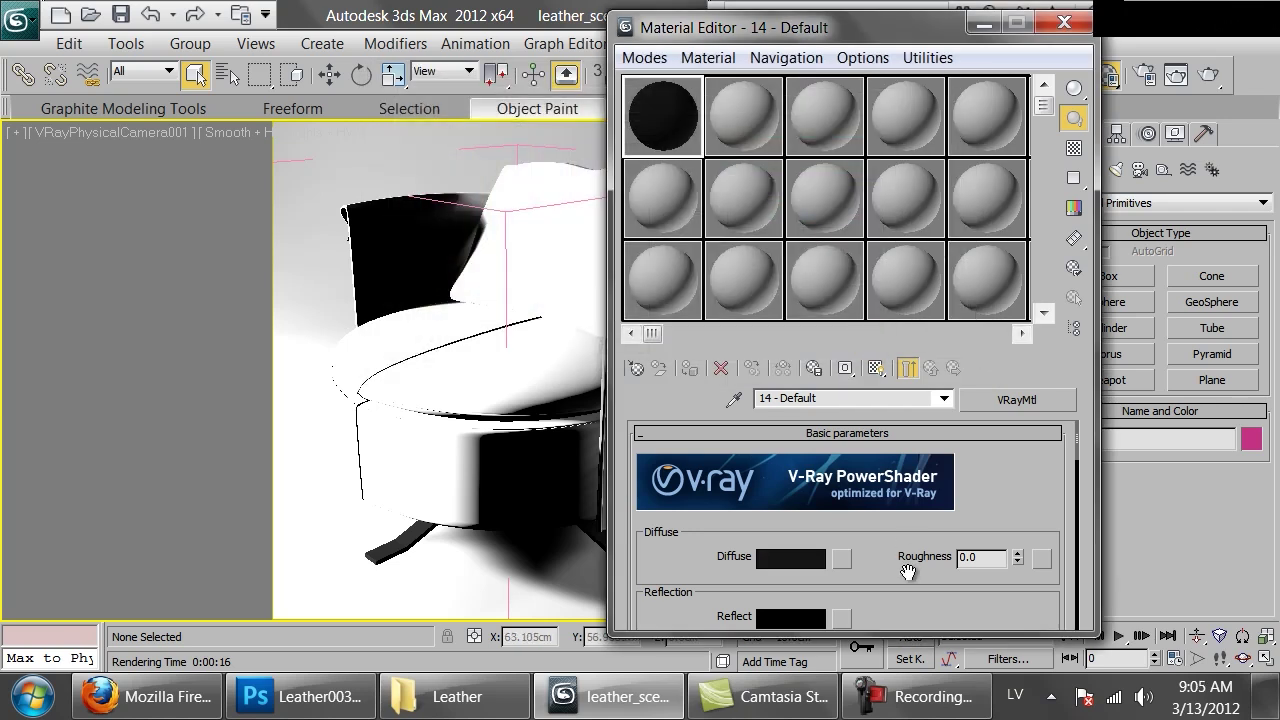
# Step: Assign the near-black material to the armchair and render a test image of the camera view
pyautogui.scroll(-3, 908, 572)
pyautogui.moveTo(672, 143); pyautogui.dragTo(590, 240)
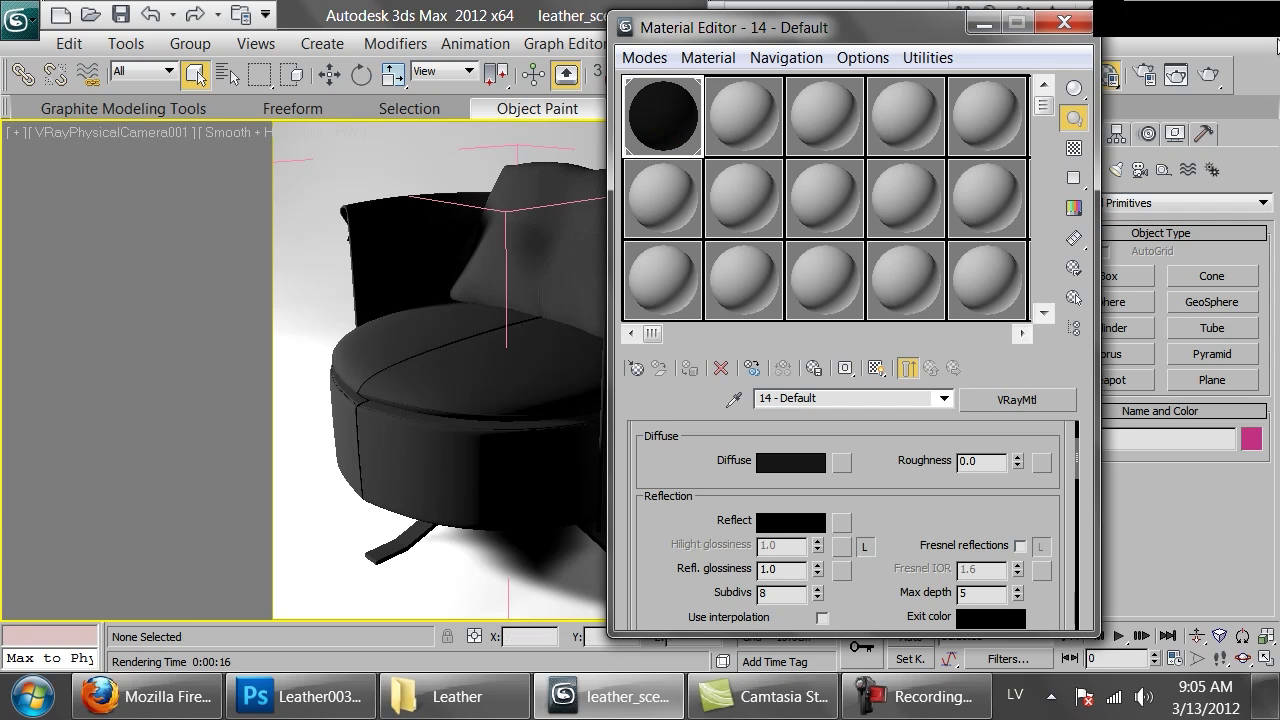
pyautogui.click(1207, 75)
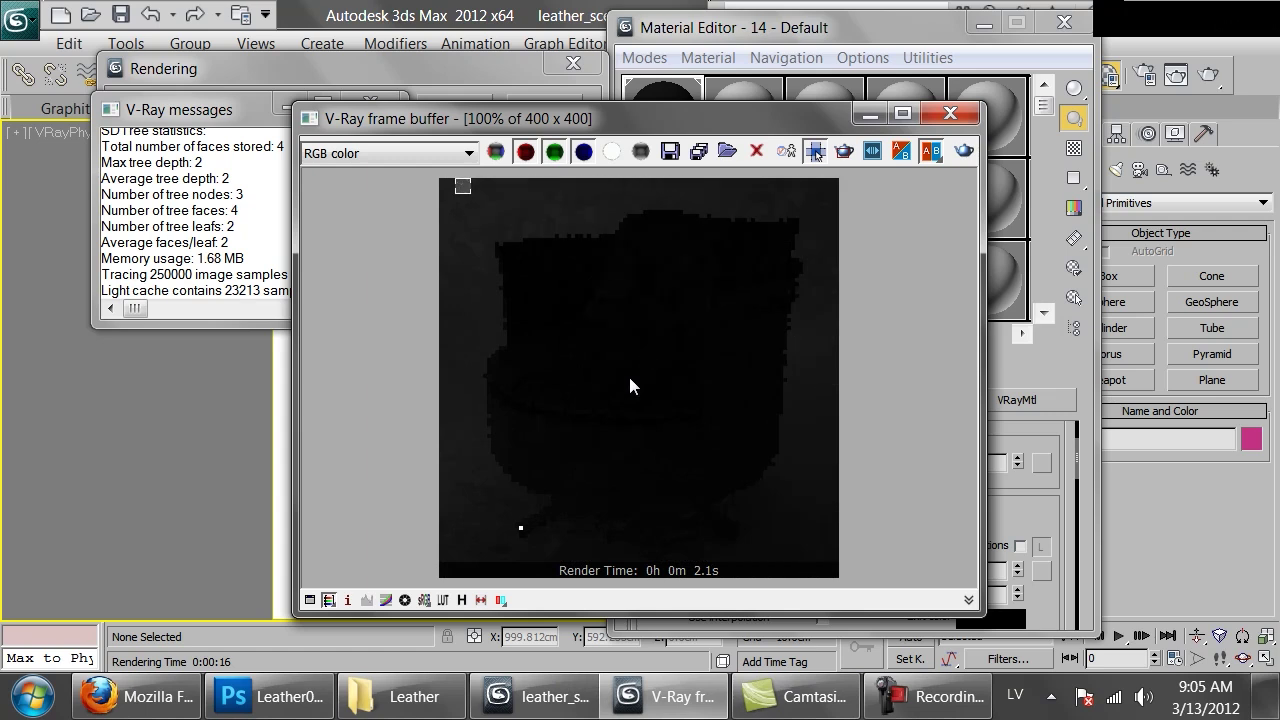
# Step: Examine the leather reference photos 005.jpg and BoxaSofaBrown.jpg, and return to 3ds Max with the test render closed
pyautogui.click(400, 697)
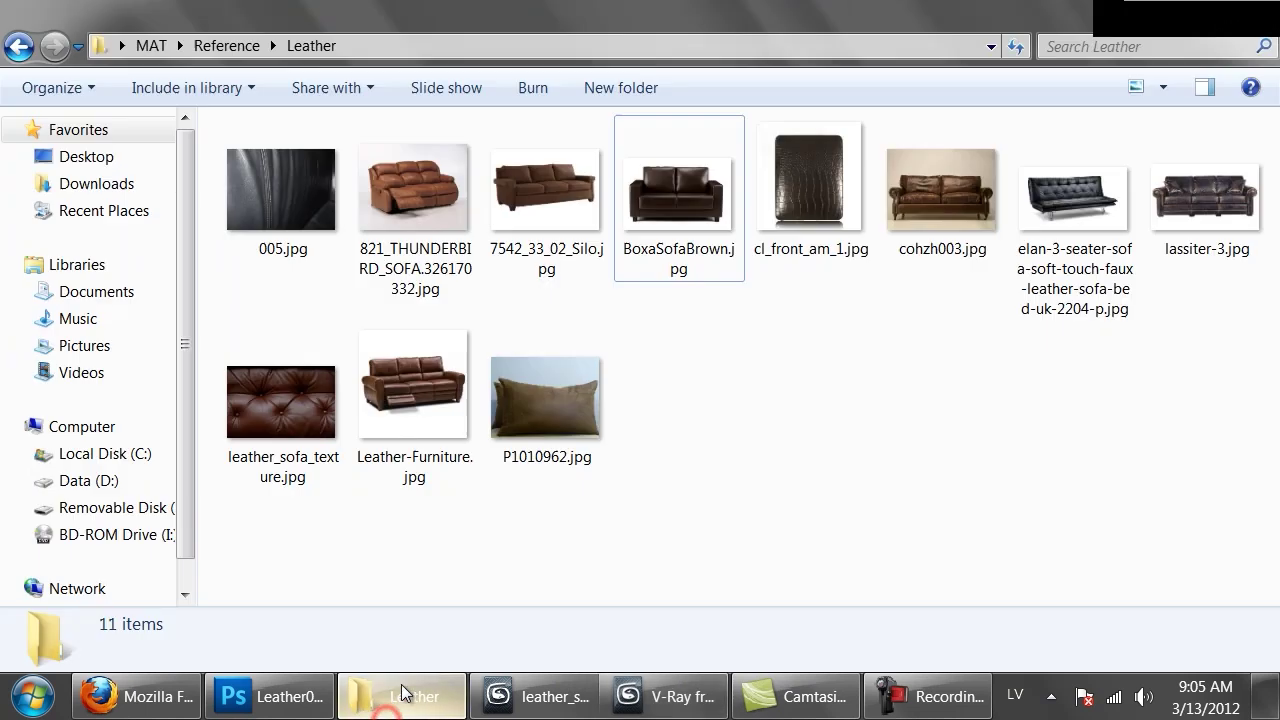
pyautogui.click(294, 187)
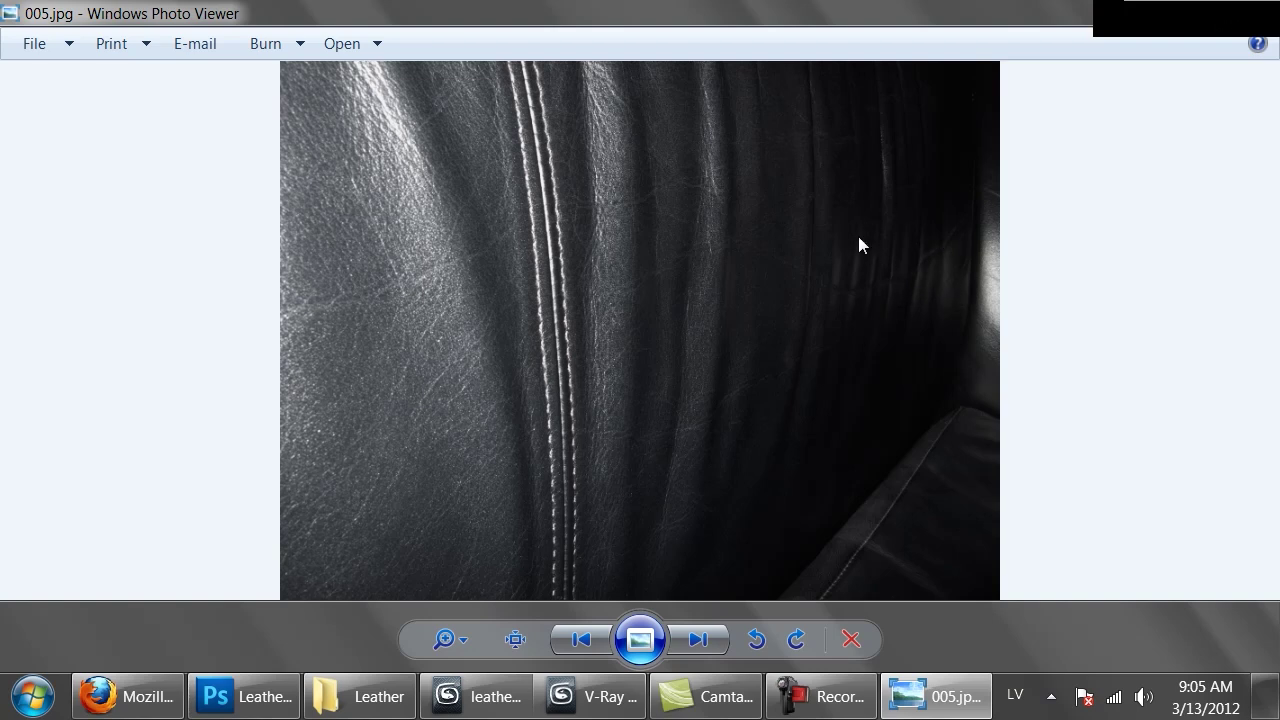
pyautogui.press('Escape')
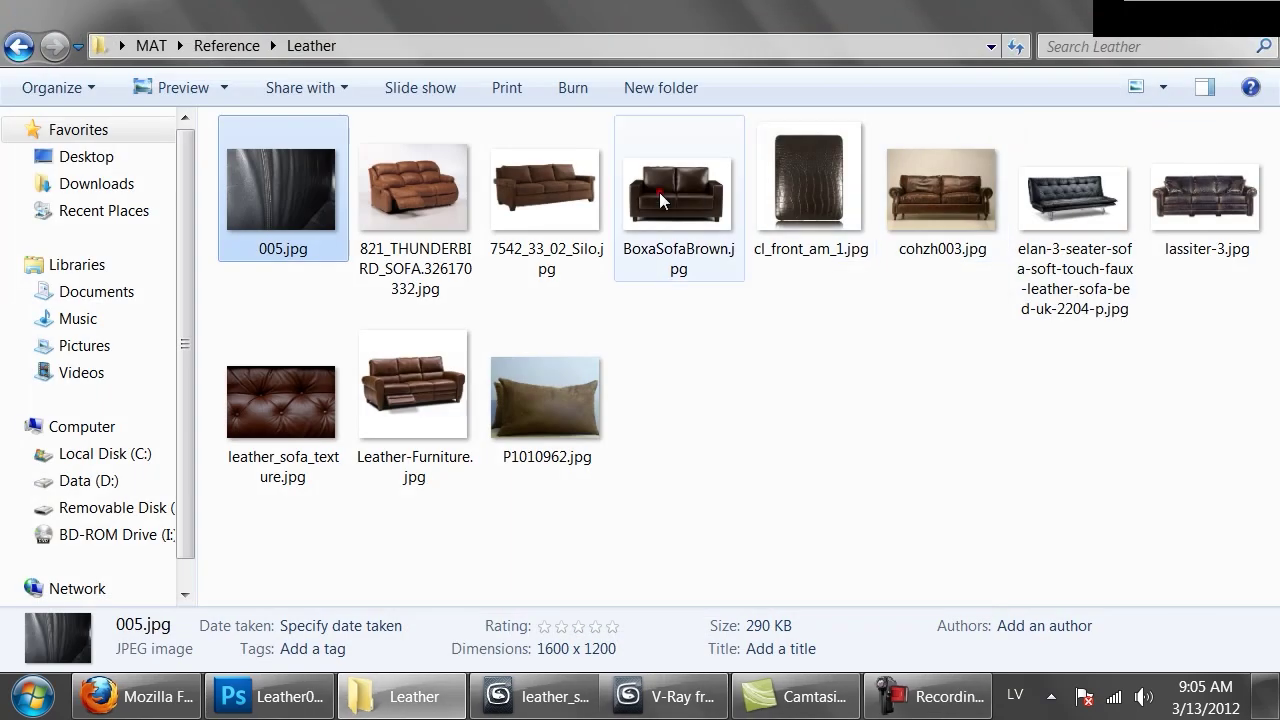
pyautogui.doubleClick(659, 192)
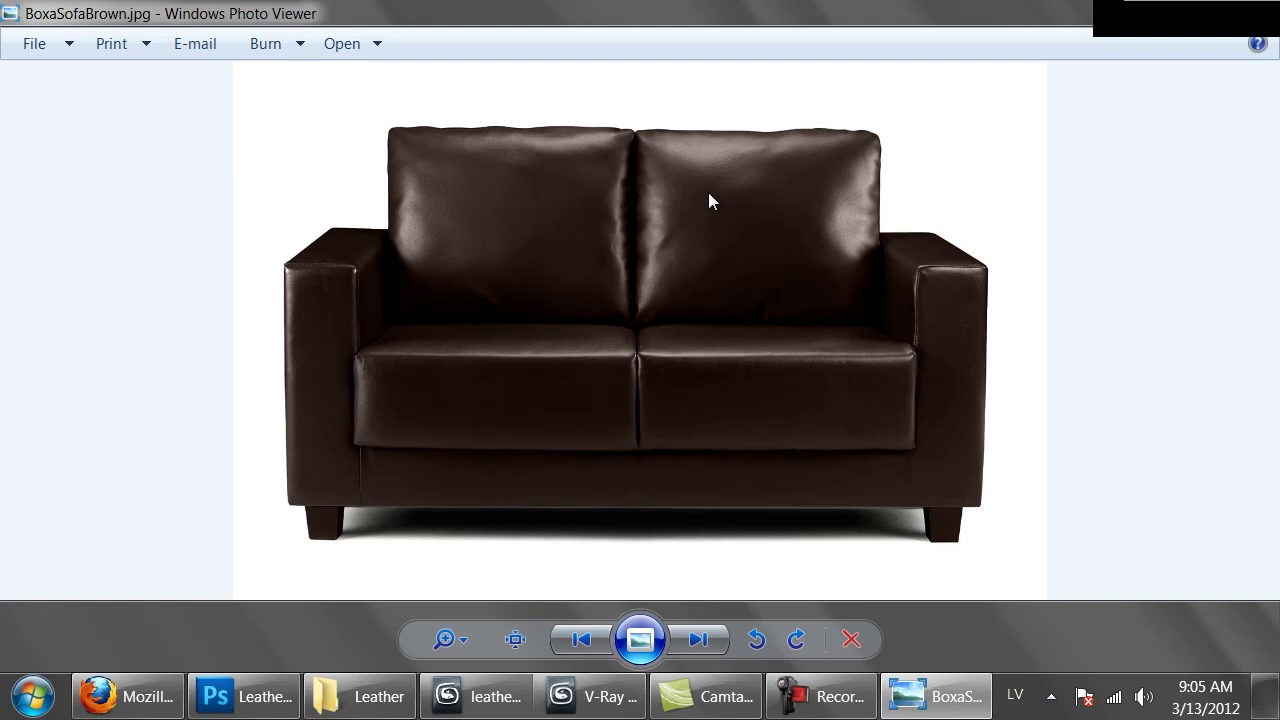
pyautogui.click(475, 696)
pyautogui.click(950, 113)
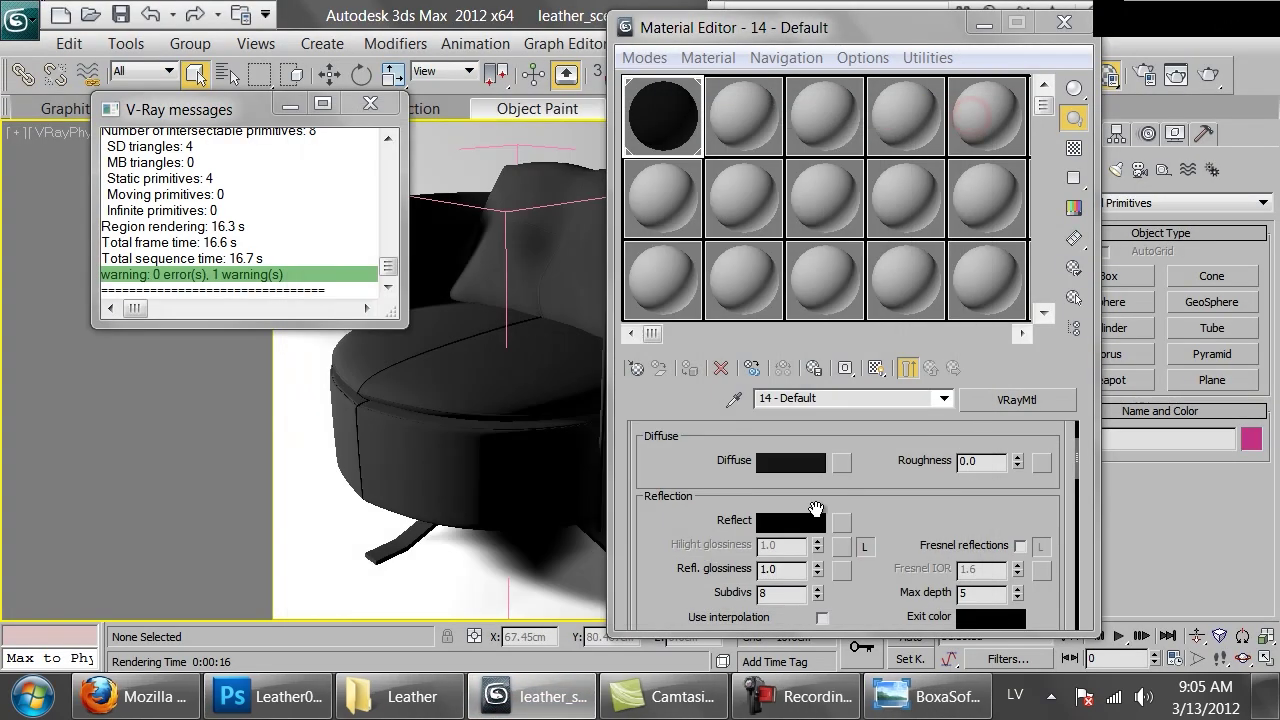
# Step: Set the material's reflection colour to a grey with value 102
pyautogui.click(790, 521)
pyautogui.moveTo(794, 262)
pyautogui.mouseDown()
pyautogui.moveTo(814, 263)
pyautogui.moveTo(789, 263)
pyautogui.mouseUp()
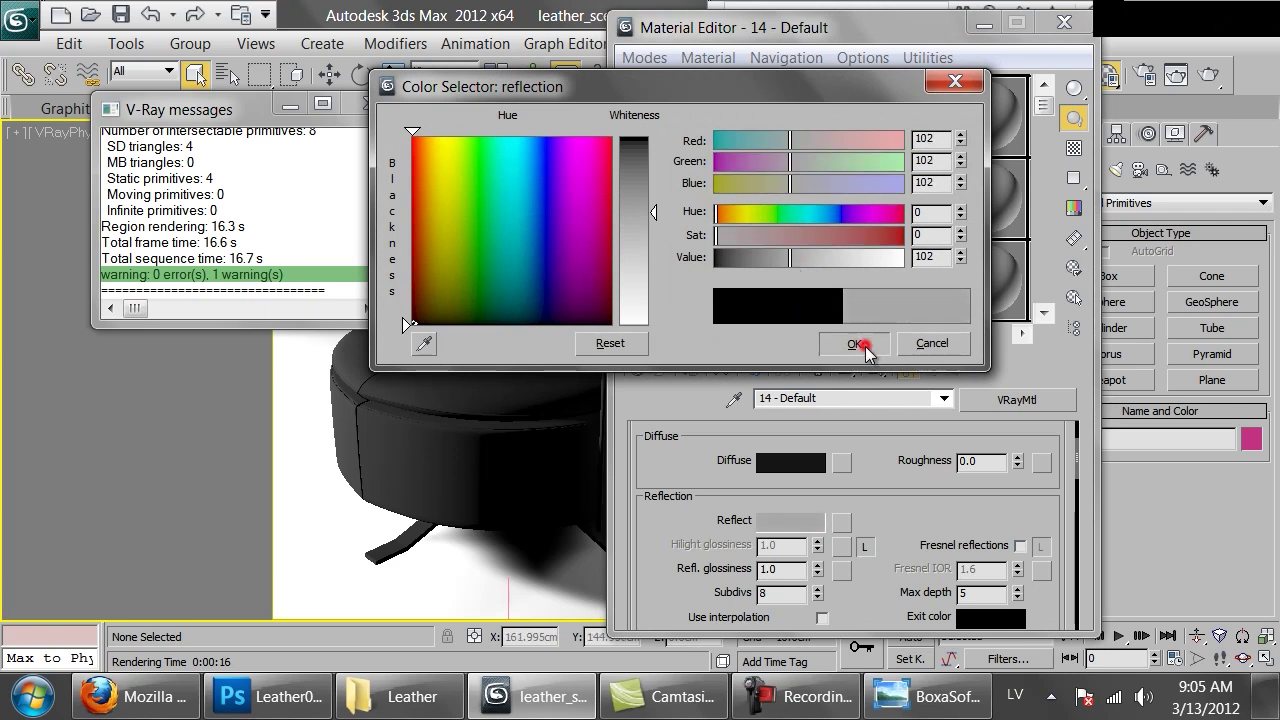
pyautogui.click(856, 343)
# Step: Show the checkered background in the sample slot and enable Fresnel reflections with an unlocked Fresnel IOR of 3.5
pyautogui.click(1074, 148)
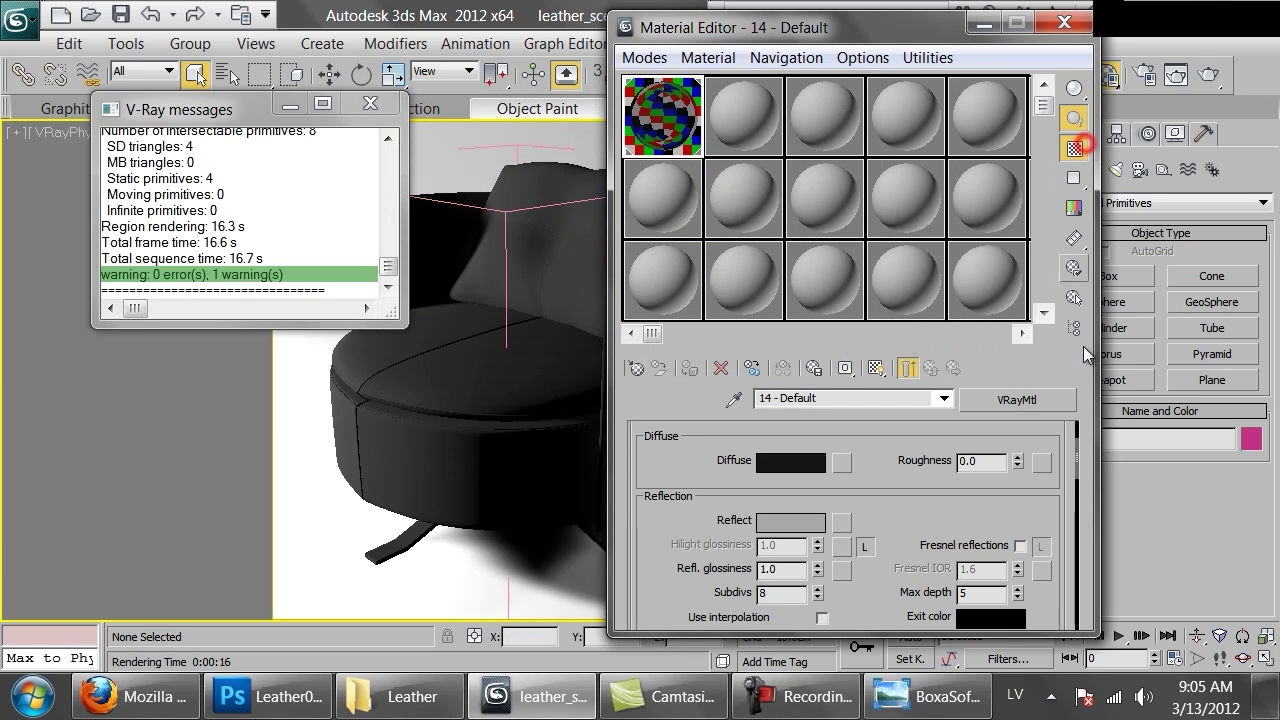
pyautogui.click(1021, 545)
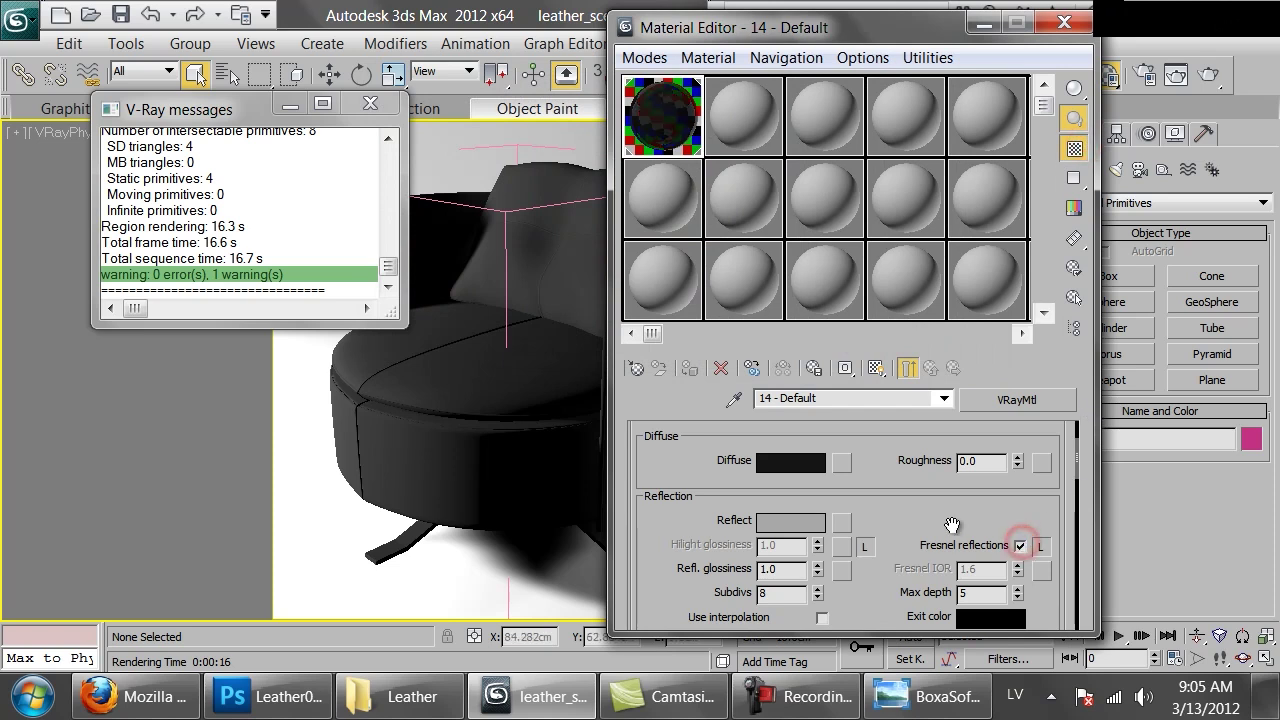
pyautogui.click(1040, 547)
pyautogui.doubleClick(982, 569)
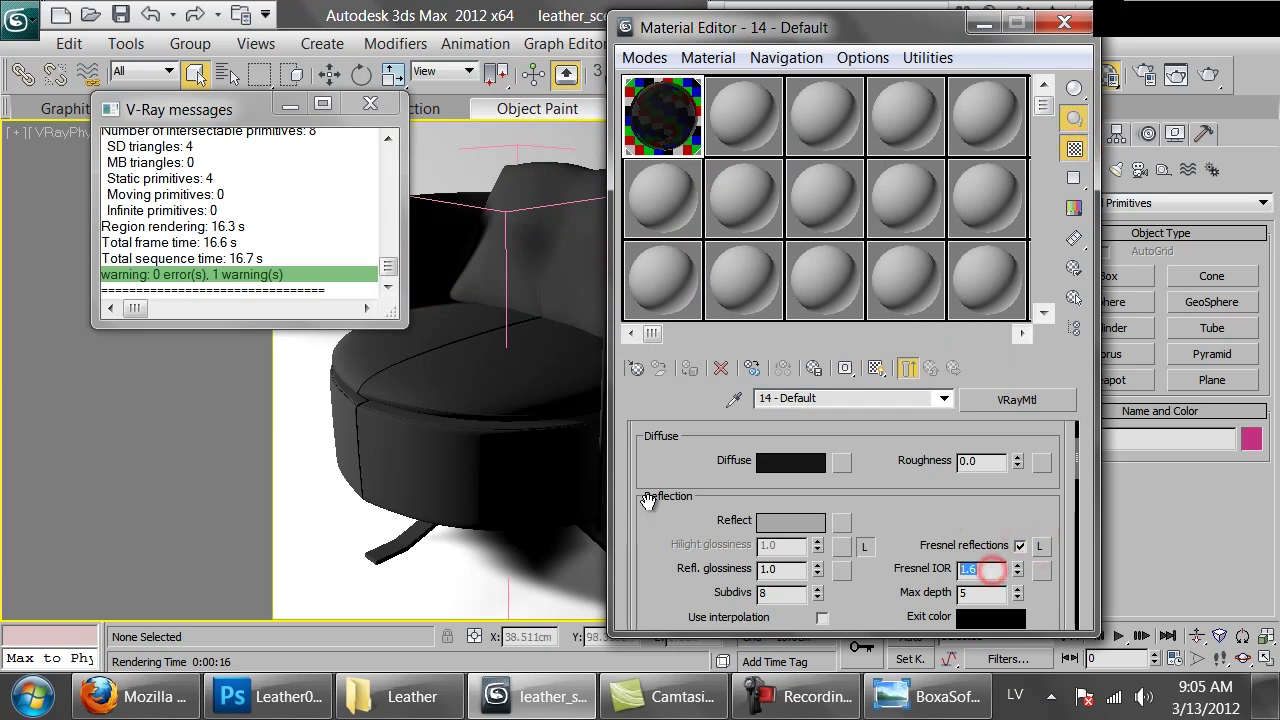
pyautogui.press('Return')
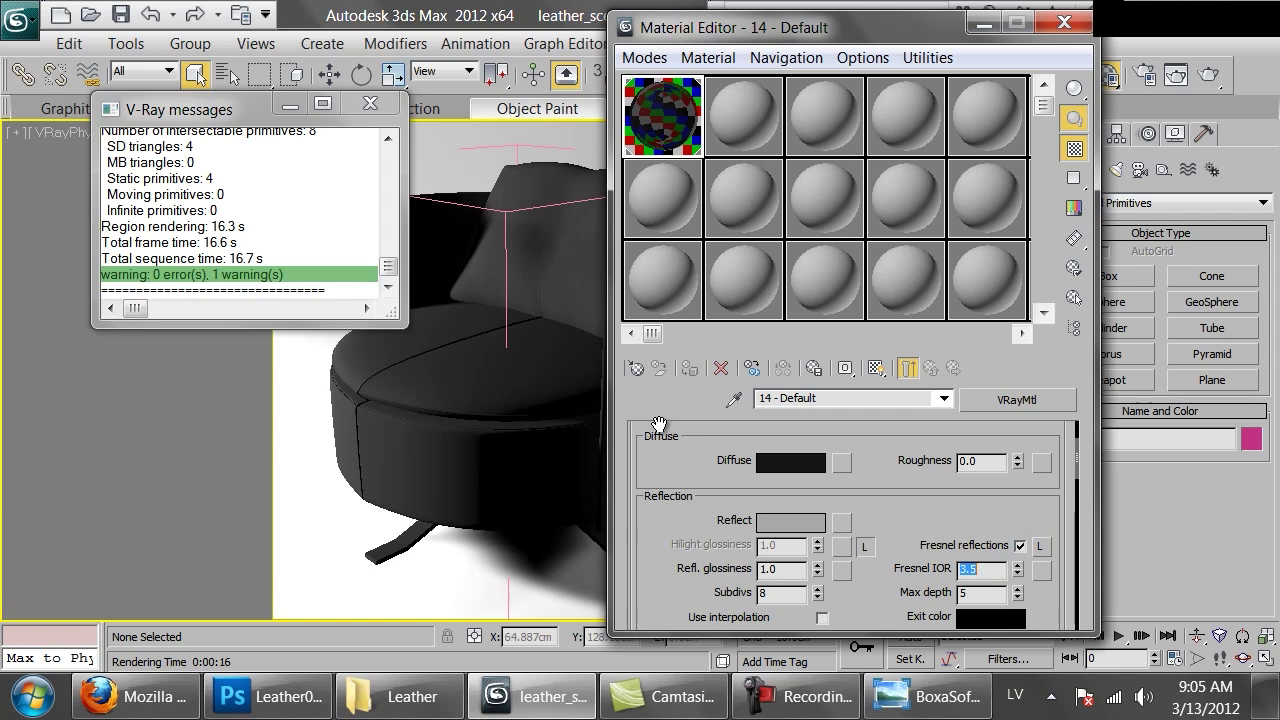
# Step: Lower the reflection glossiness to 0.61 and compare the material with the BoxaSofaBrown.jpg reference
pyautogui.moveTo(917, 481); pyautogui.dragTo(913, 543)
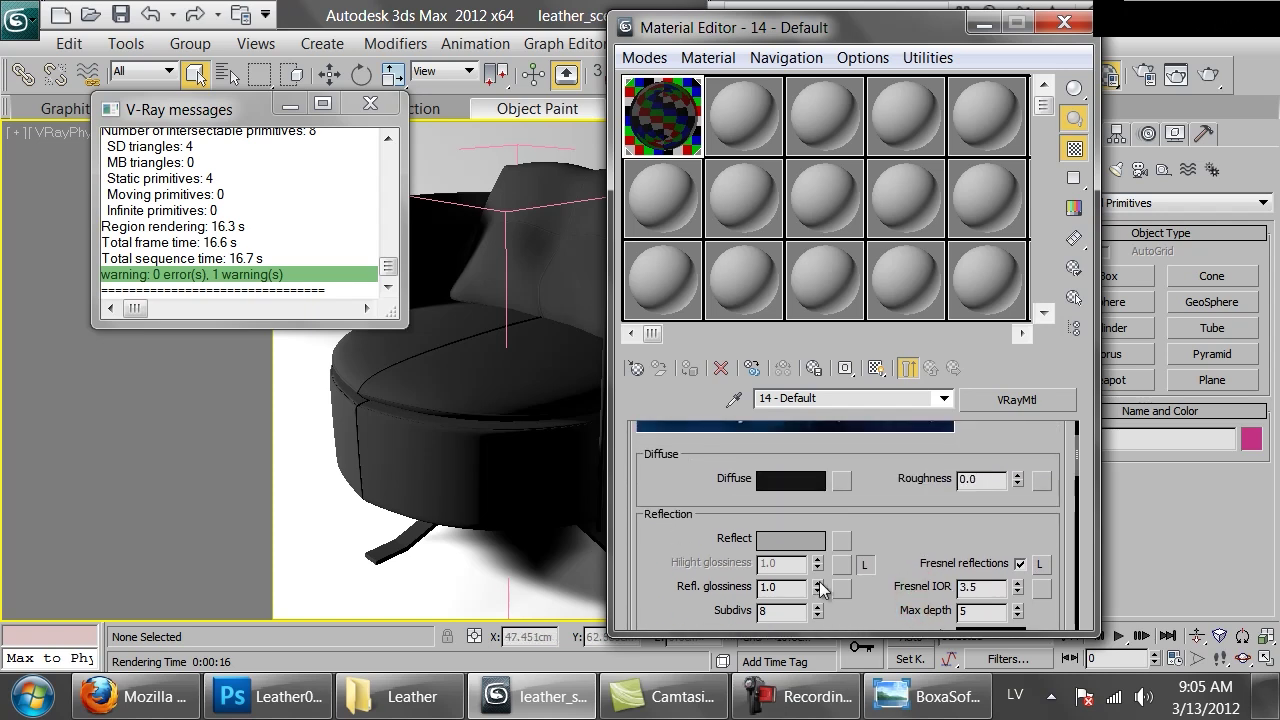
pyautogui.moveTo(822, 588); pyautogui.dragTo(833, 607)
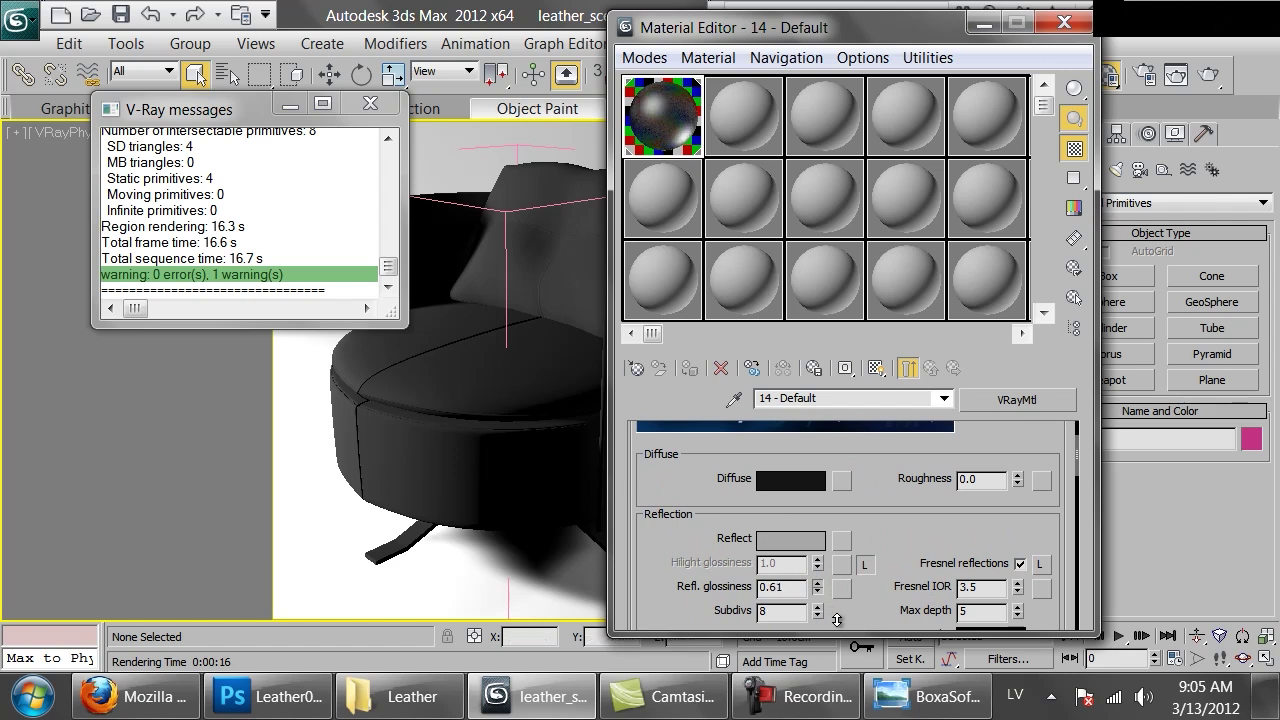
pyautogui.click(901, 705)
pyautogui.click(901, 705)
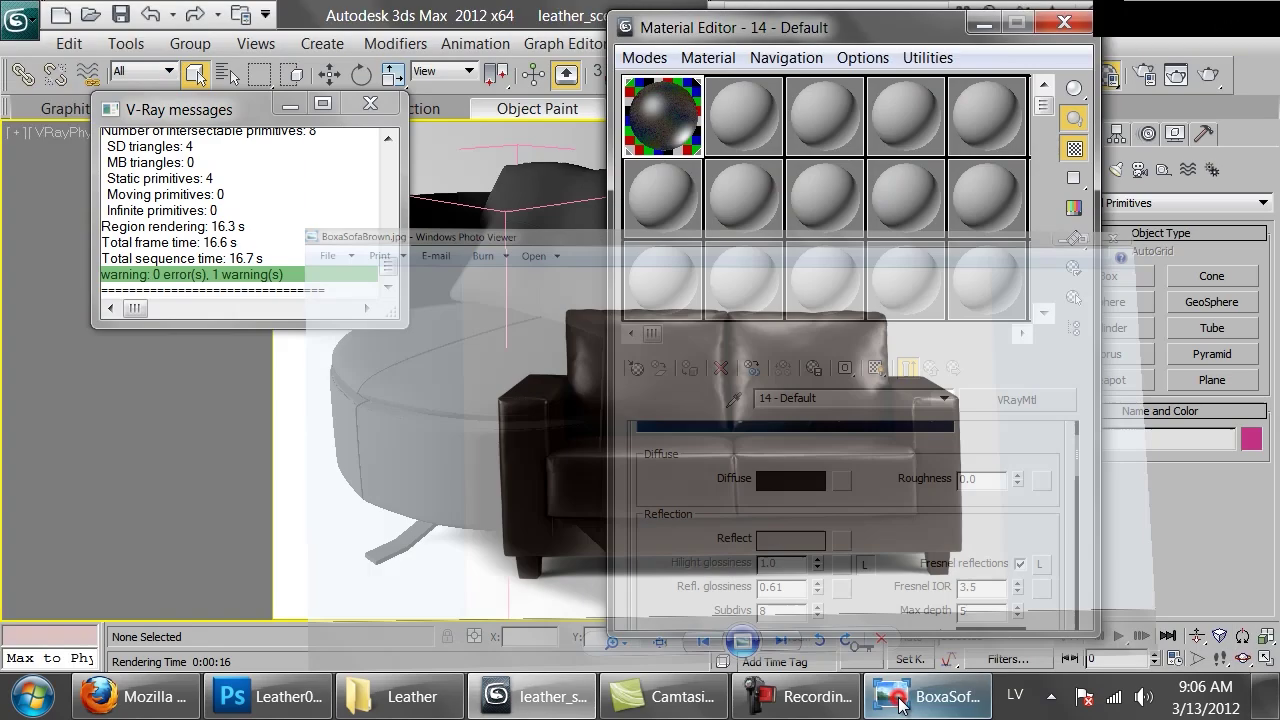
# Step: Darken the reflection colour to value 39 and test-render the armchair with the adjusted reflections
pyautogui.scroll(-1, 871, 531)
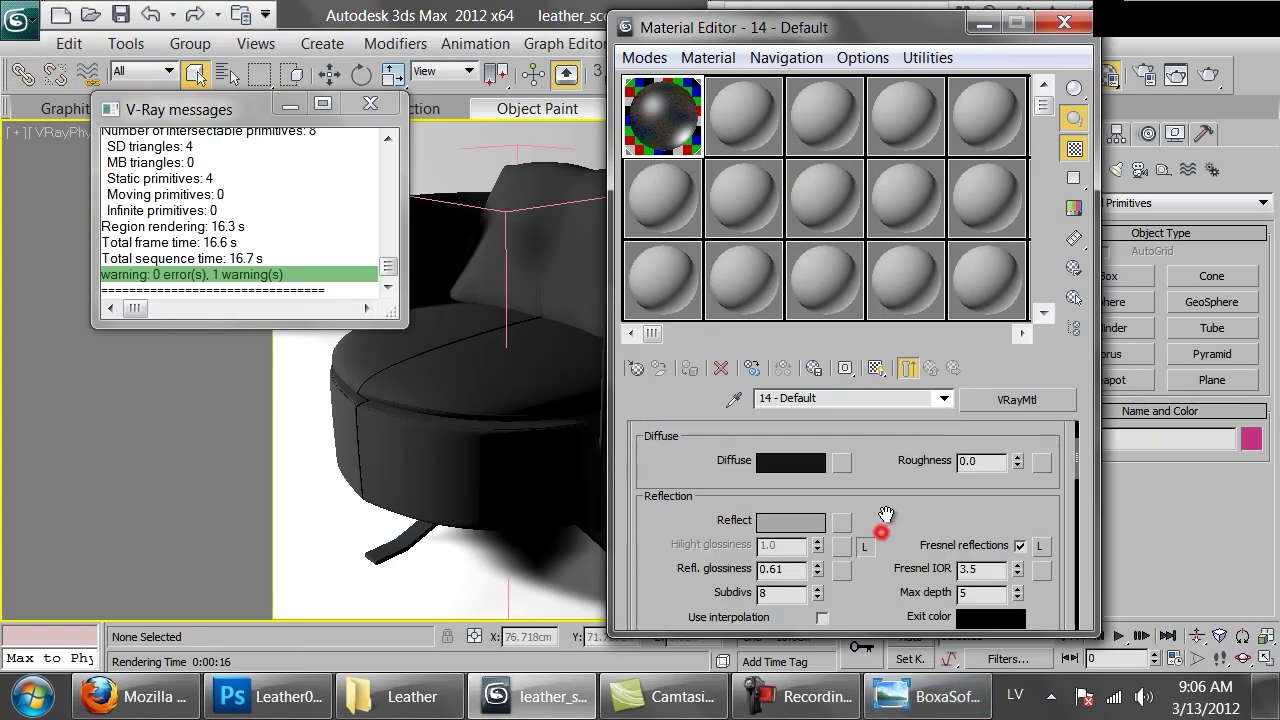
pyautogui.click(799, 516)
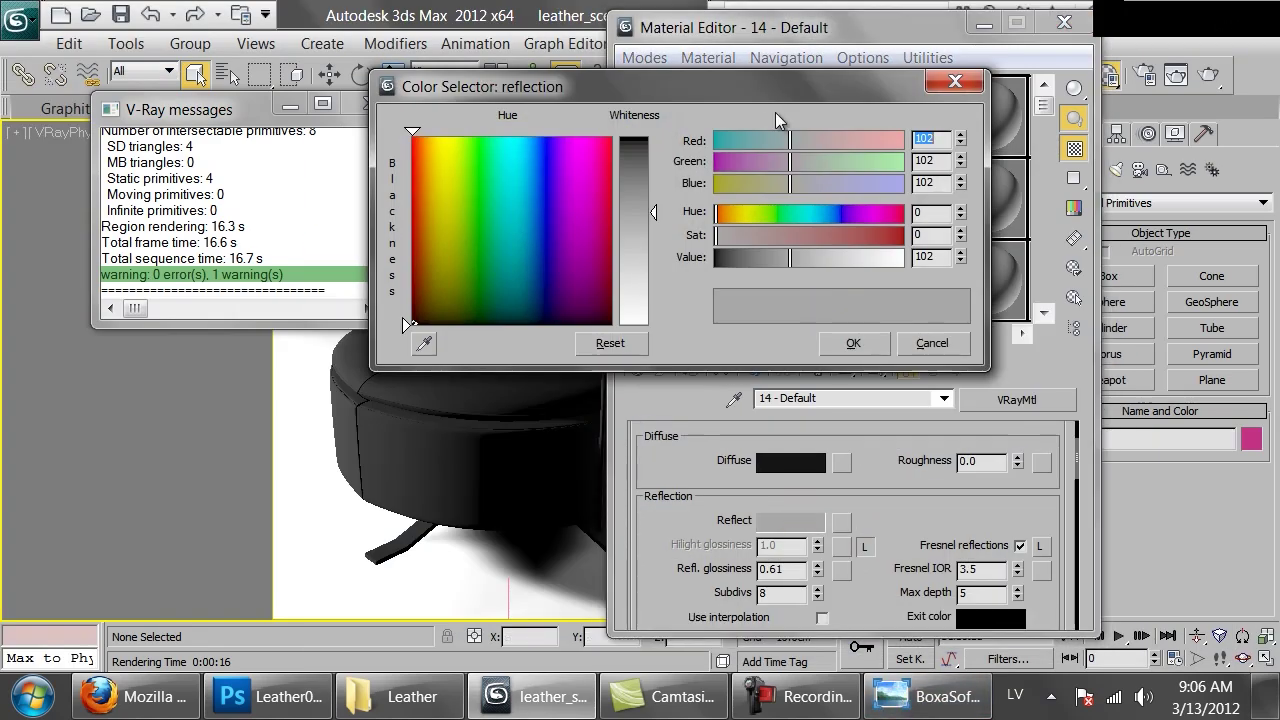
pyautogui.moveTo(752, 79); pyautogui.dragTo(651, 340)
pyautogui.moveTo(657, 516); pyautogui.dragTo(642, 519)
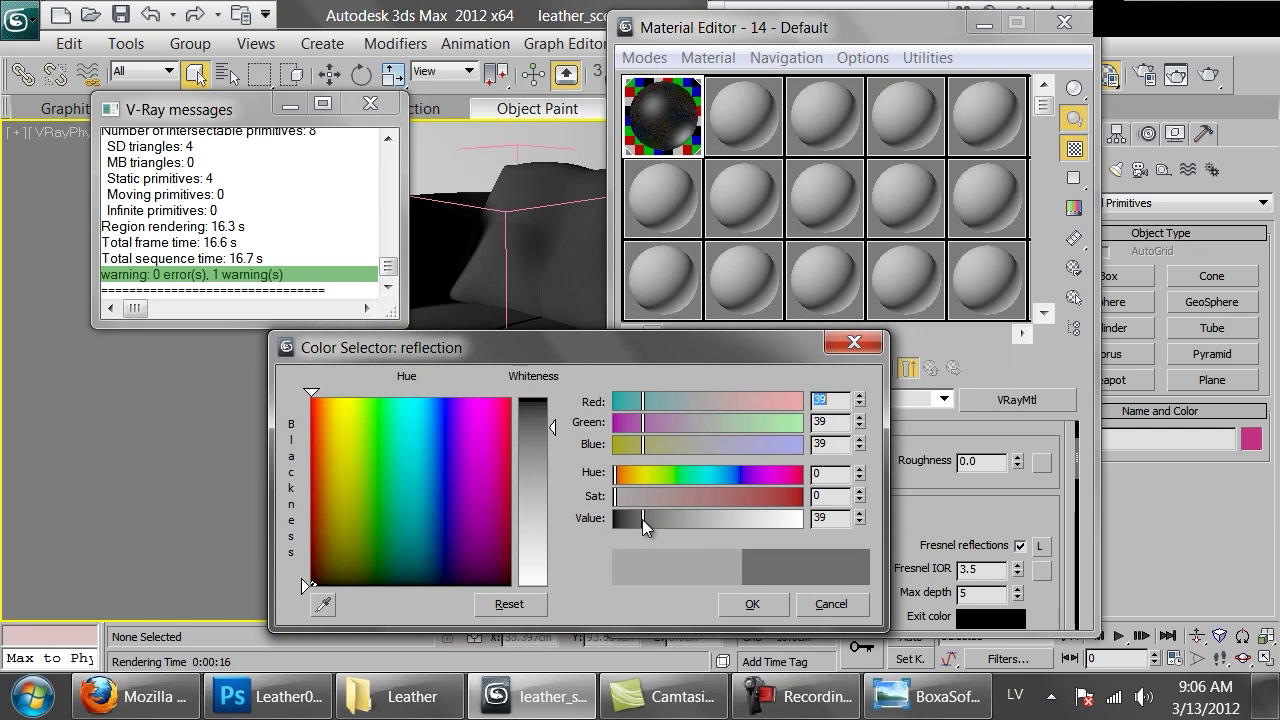
pyautogui.click(752, 604)
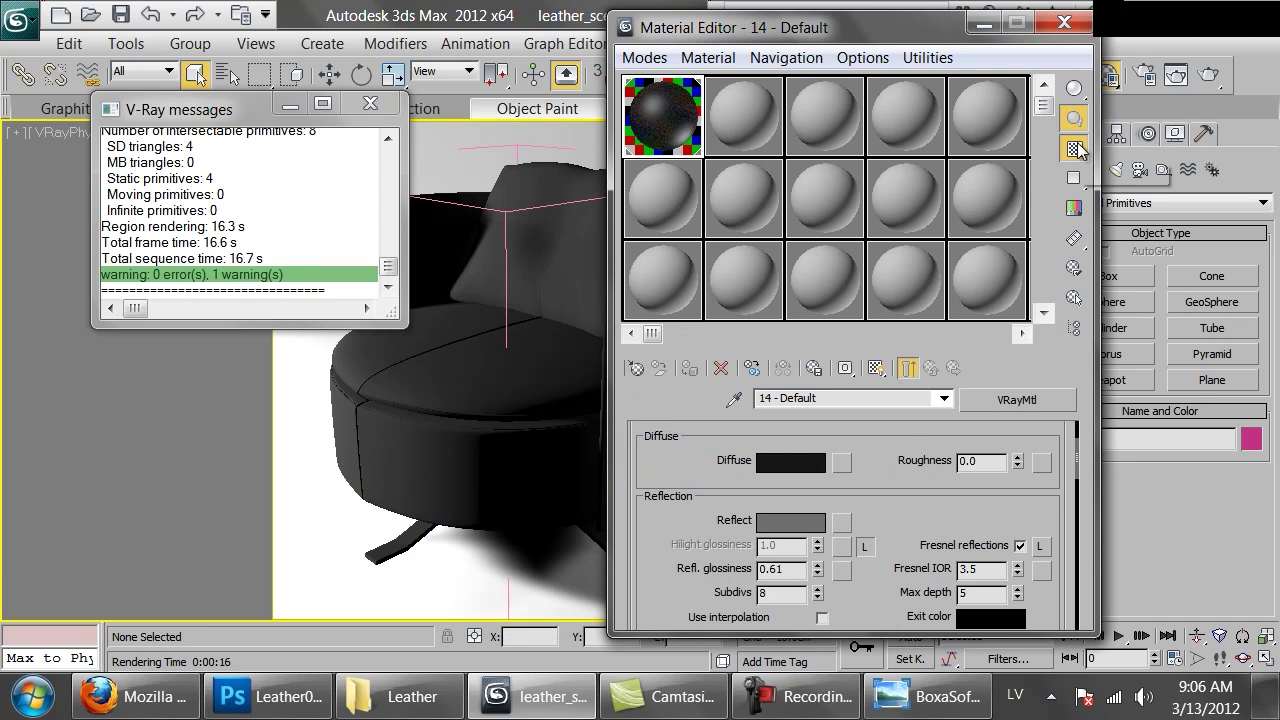
pyautogui.click(1213, 72)
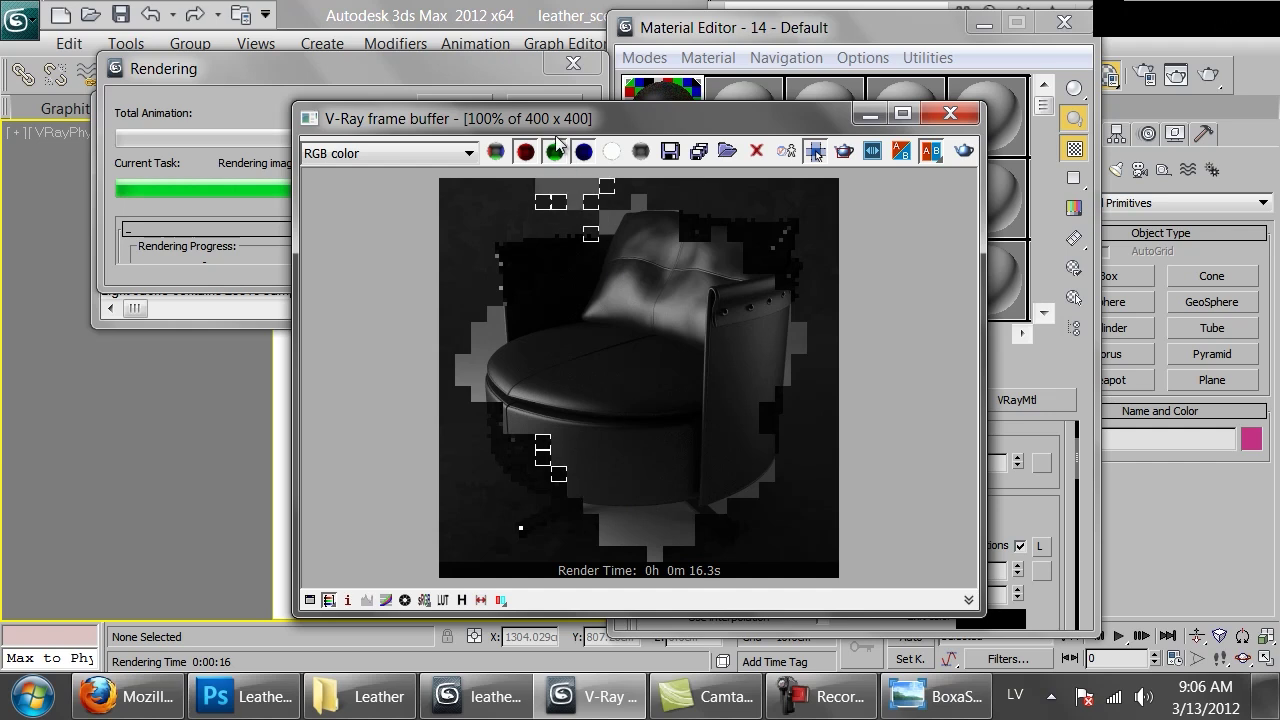
pyautogui.click(950, 117)
# Step: Load leather_bump_1.png from the MAT\Textures\Leather folder as a Bitmap in the material's Bump map slot
pyautogui.click(905, 548)
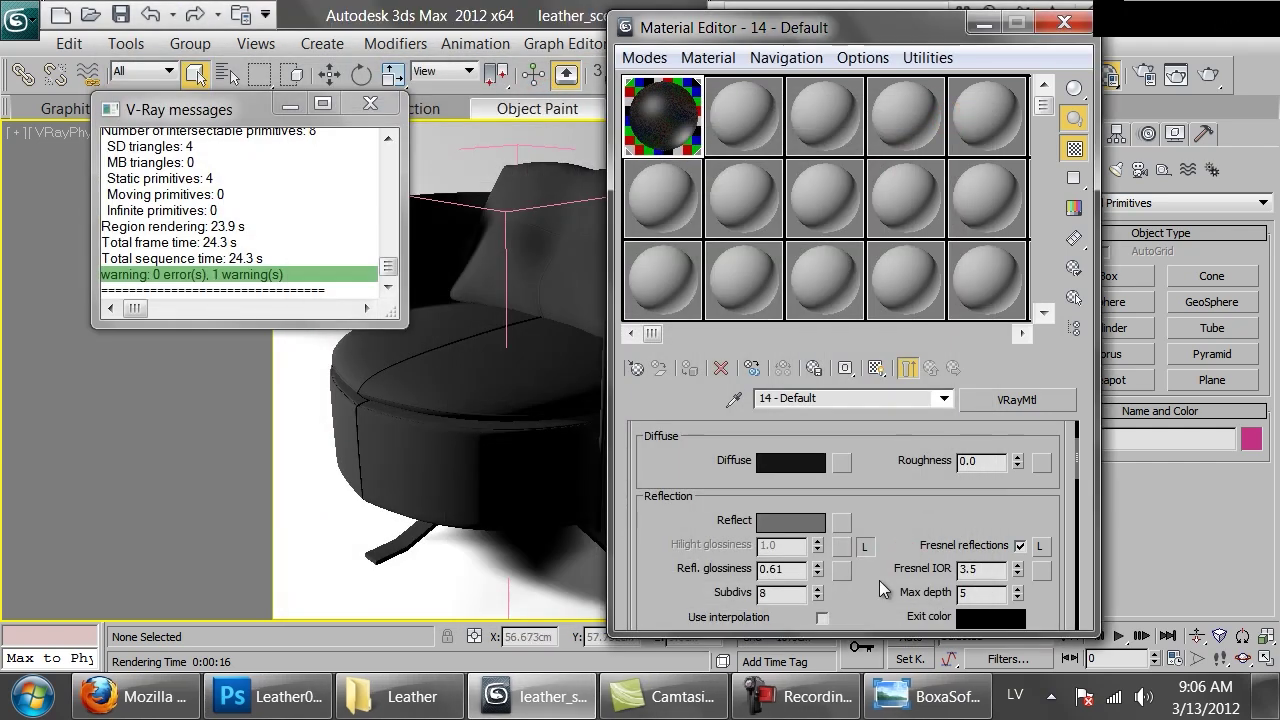
pyautogui.scroll(-15, 879, 580)
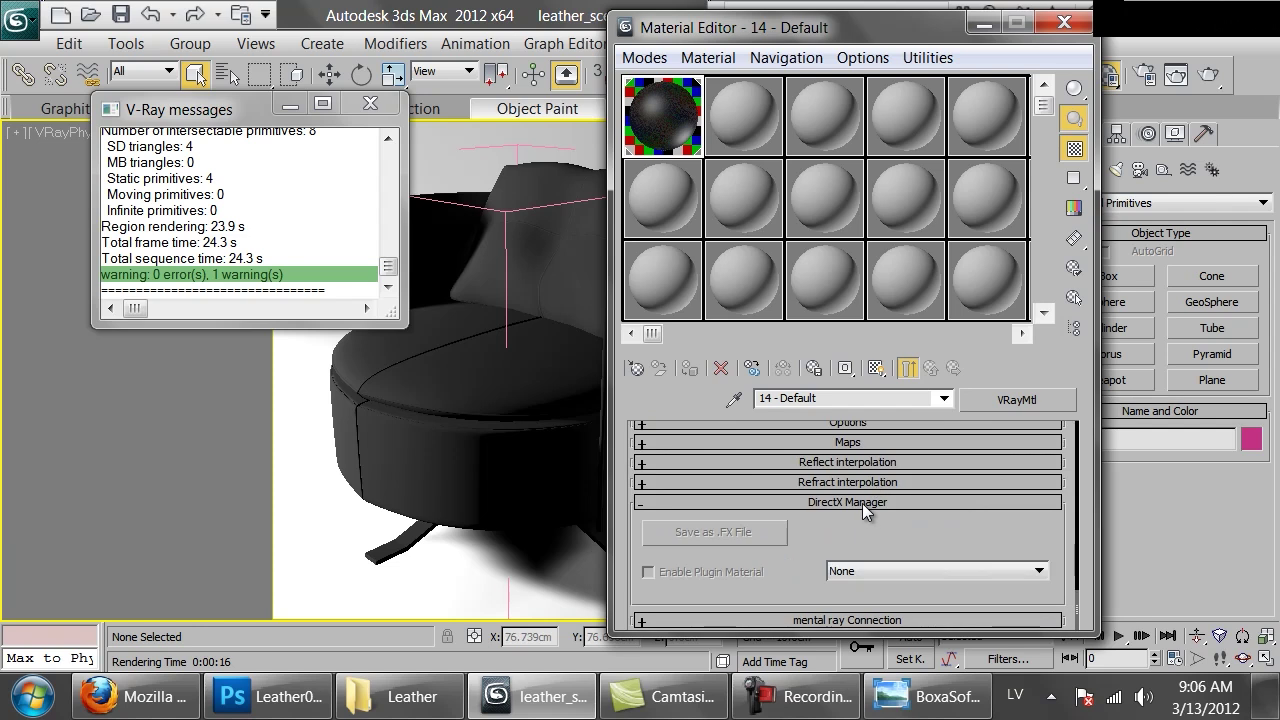
pyautogui.click(835, 442)
pyautogui.moveTo(710, 532); pyautogui.dragTo(708, 339)
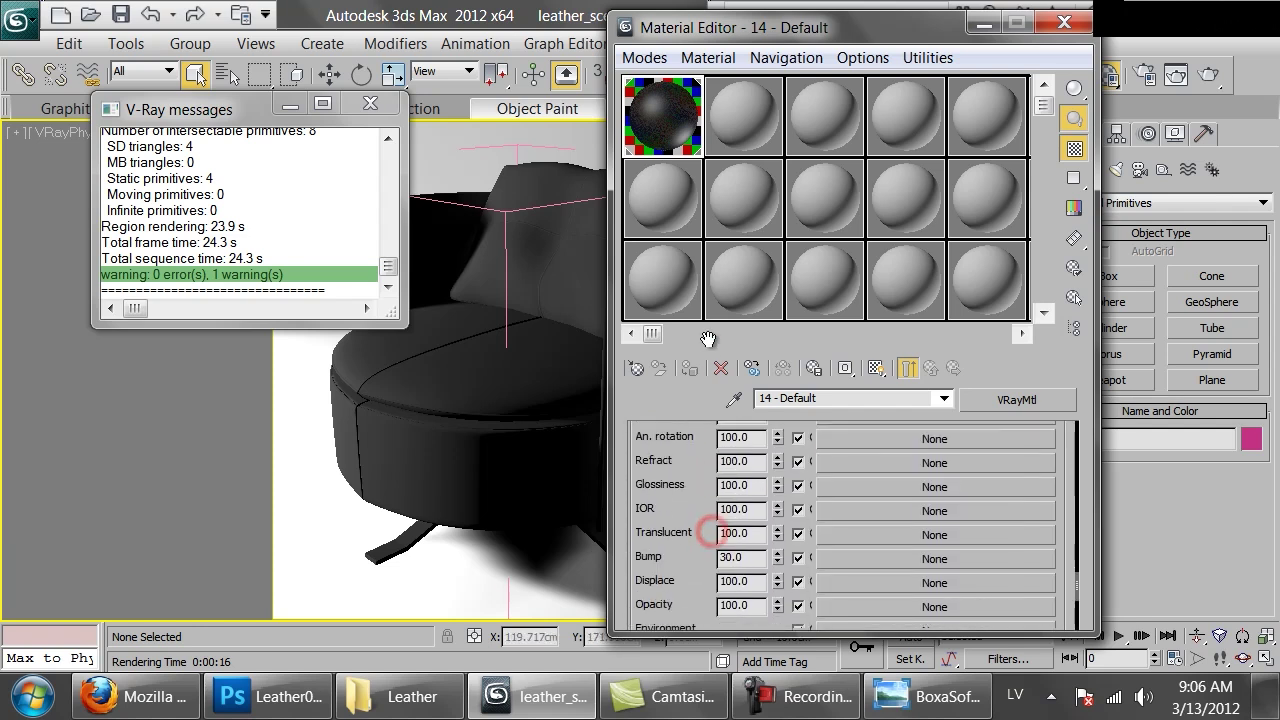
pyautogui.click(935, 547)
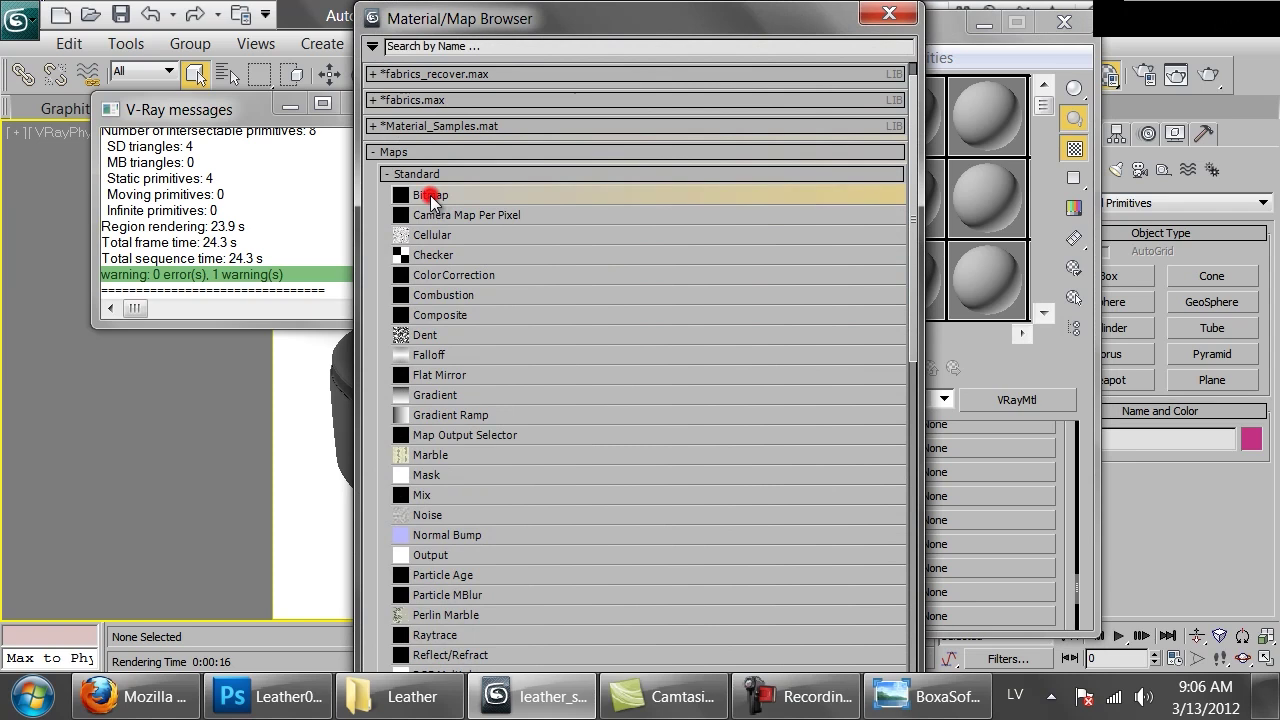
pyautogui.doubleClick(430, 197)
pyautogui.click(257, 95)
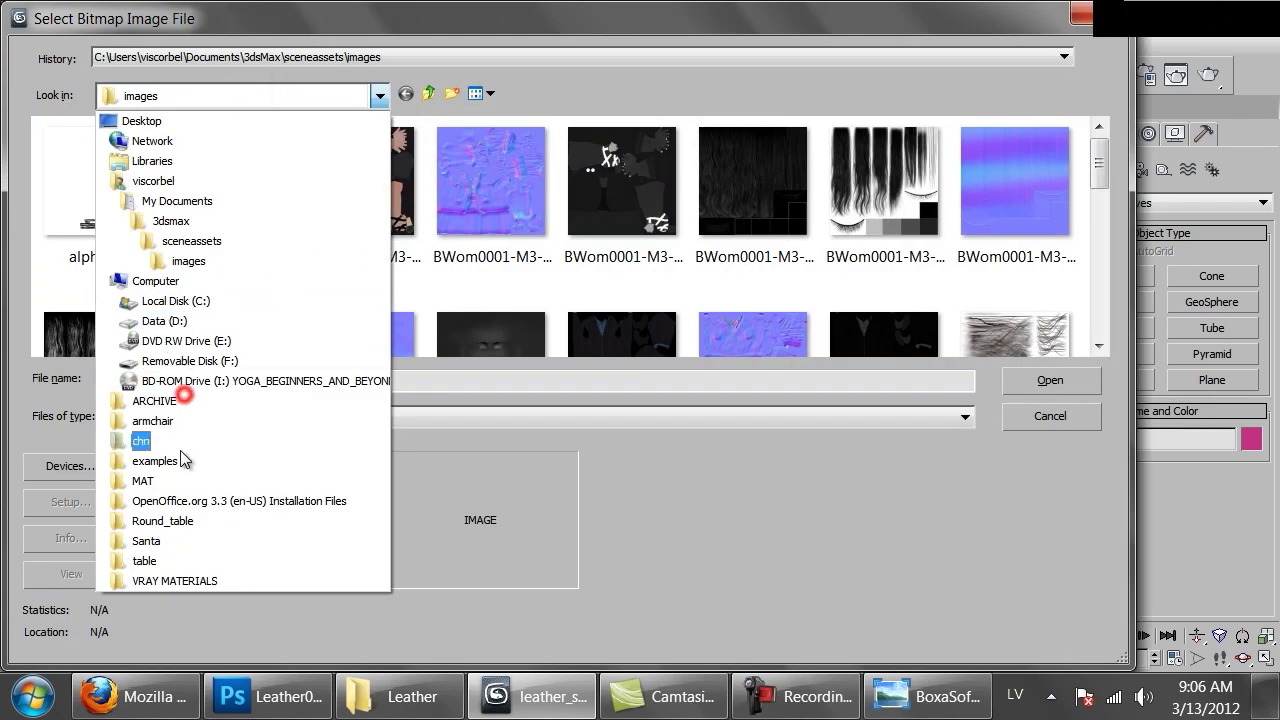
pyautogui.click(145, 481)
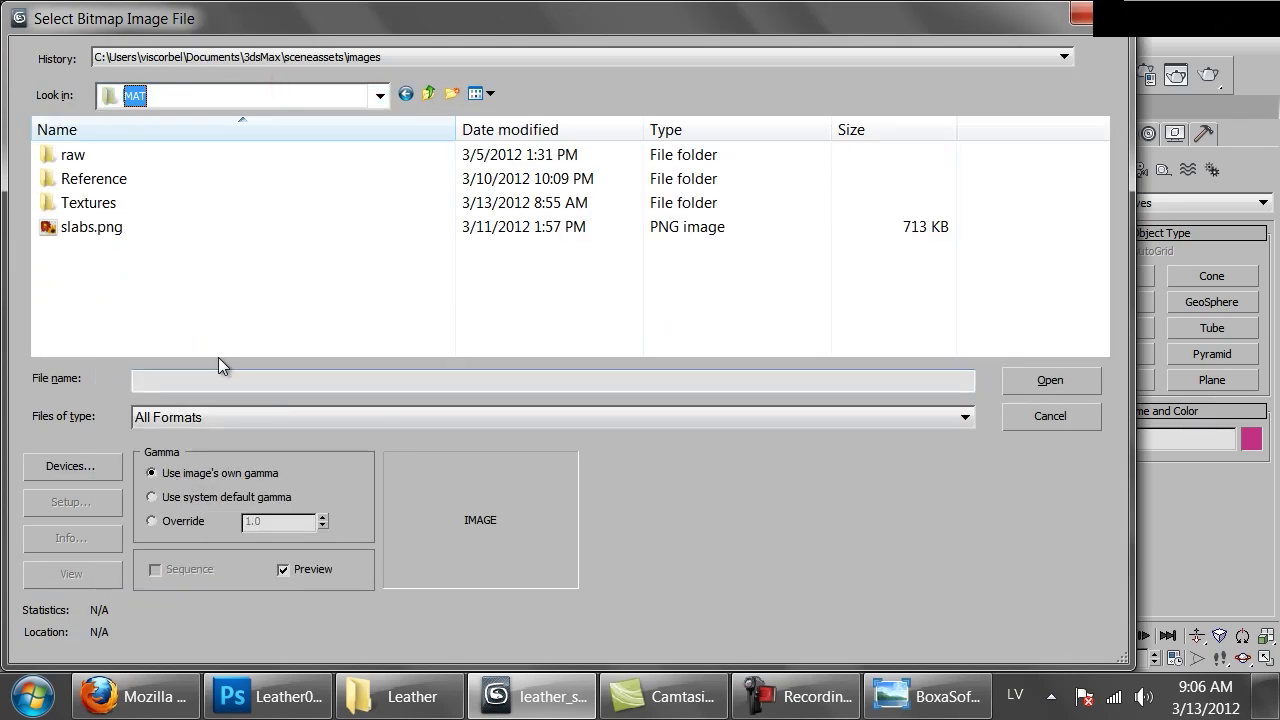
pyautogui.doubleClick(88, 204)
pyautogui.doubleClick(82, 202)
pyautogui.click(97, 183)
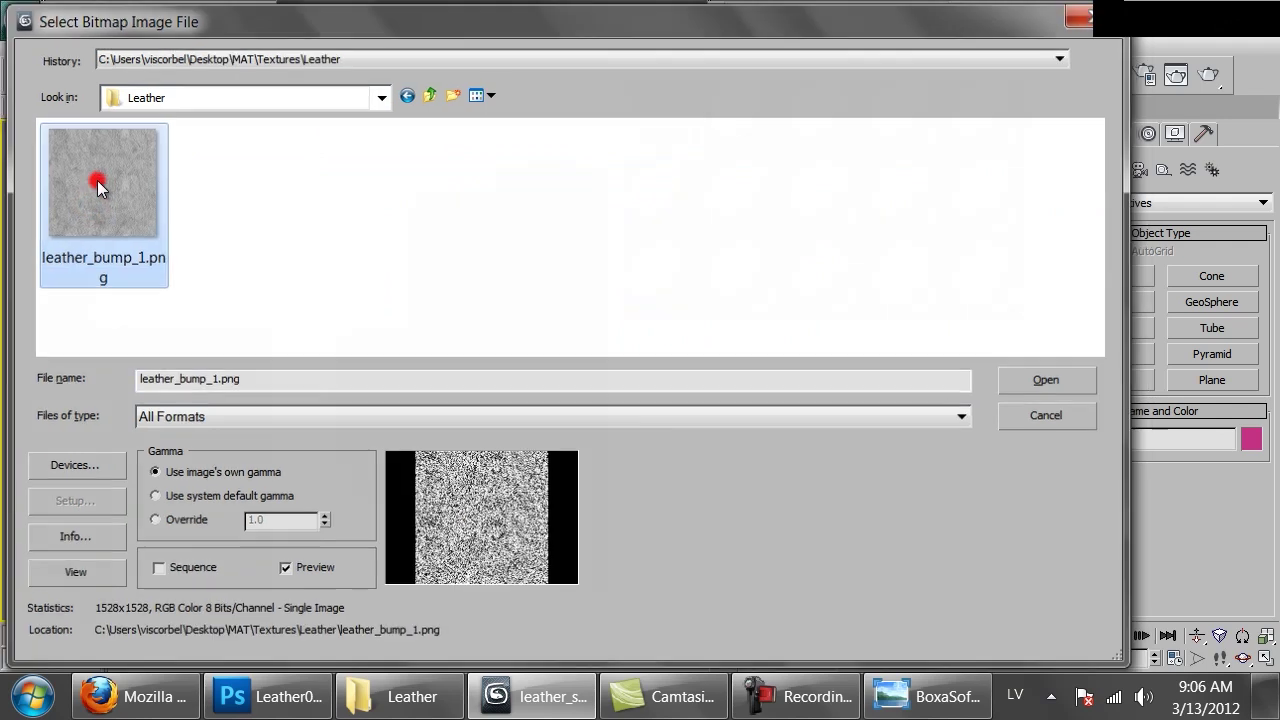
pyautogui.doubleClick(97, 183)
# Step: Show the leather bump map on the armchair in the viewport and set its U and V tiling to 2
pyautogui.click(875, 369)
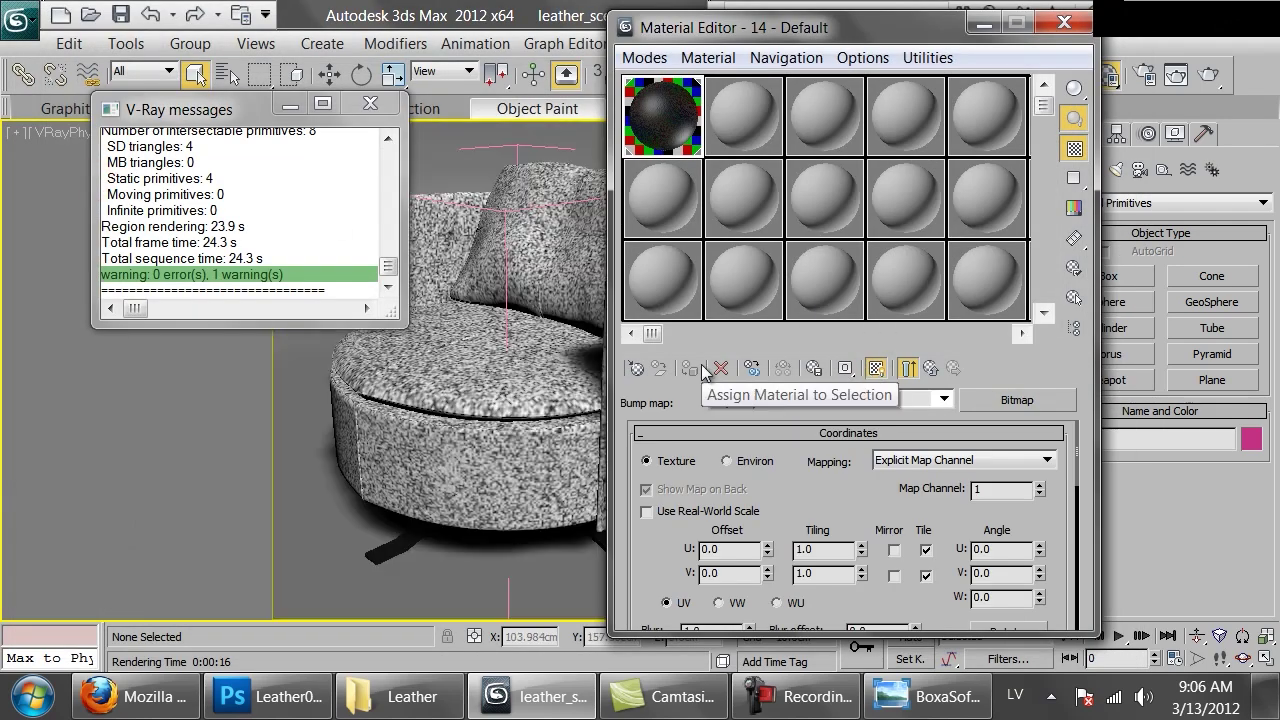
pyautogui.doubleClick(825, 551)
pyautogui.write('2')
pyautogui.press('Tab')
pyautogui.write('2')
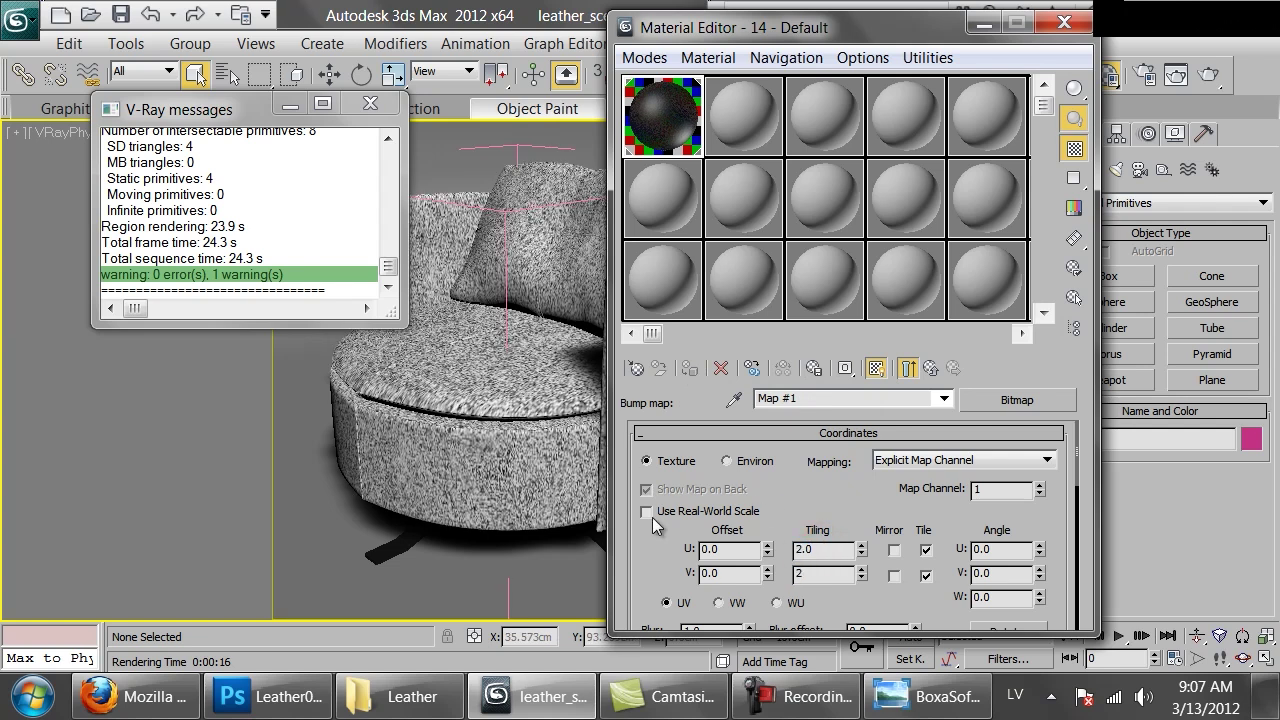
pyautogui.press('Return')
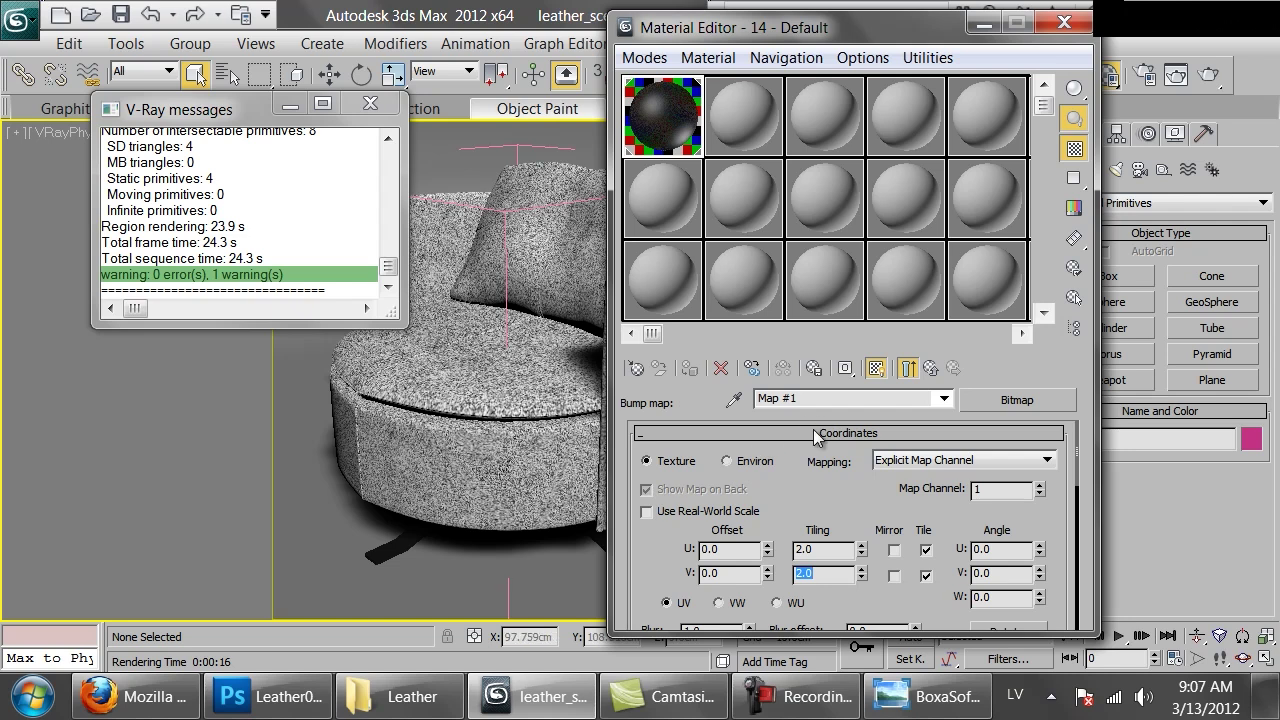
# Step: Increase the bump map's U and V tiling to 3
pyautogui.write('3')
pyautogui.press('Tab')
pyautogui.write('3')
pyautogui.press('Return')
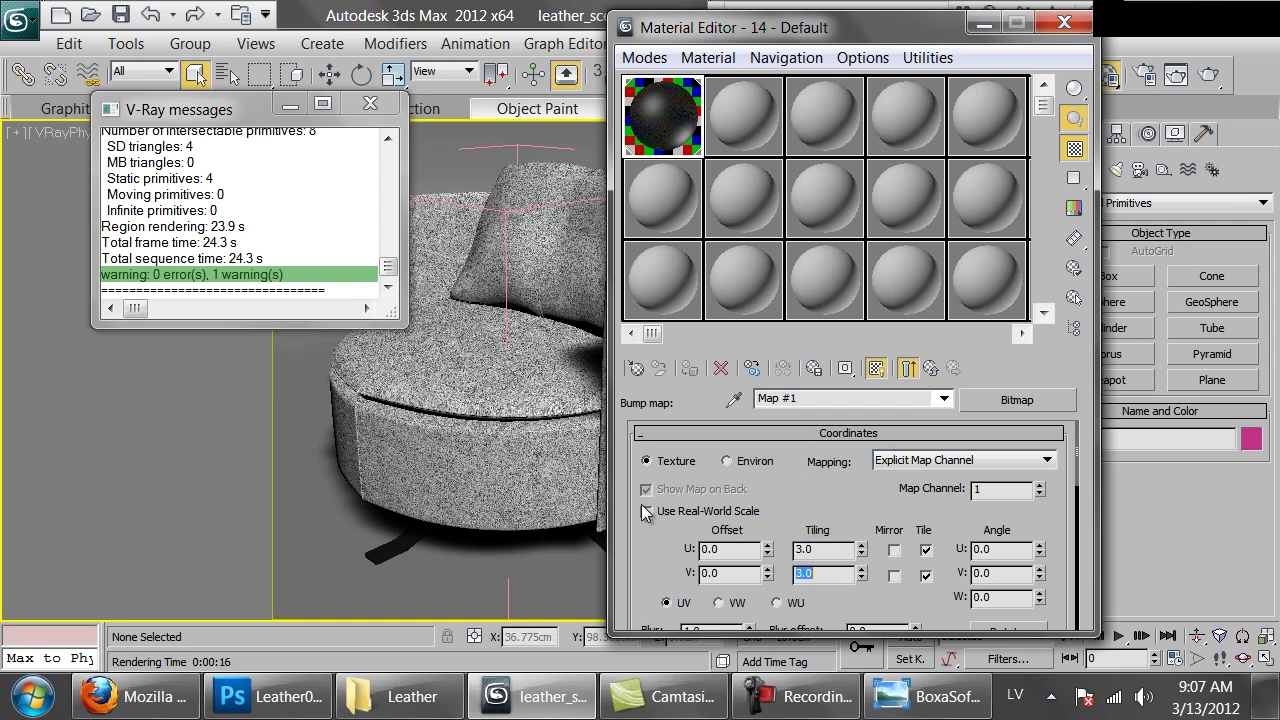
# Step: Enlarge the material's sample preview and test-render the armchair, examining the leather bump on the seat and cushion
pyautogui.doubleClick(668, 105)
pyautogui.moveTo(839, 344); pyautogui.dragTo(533, 33)
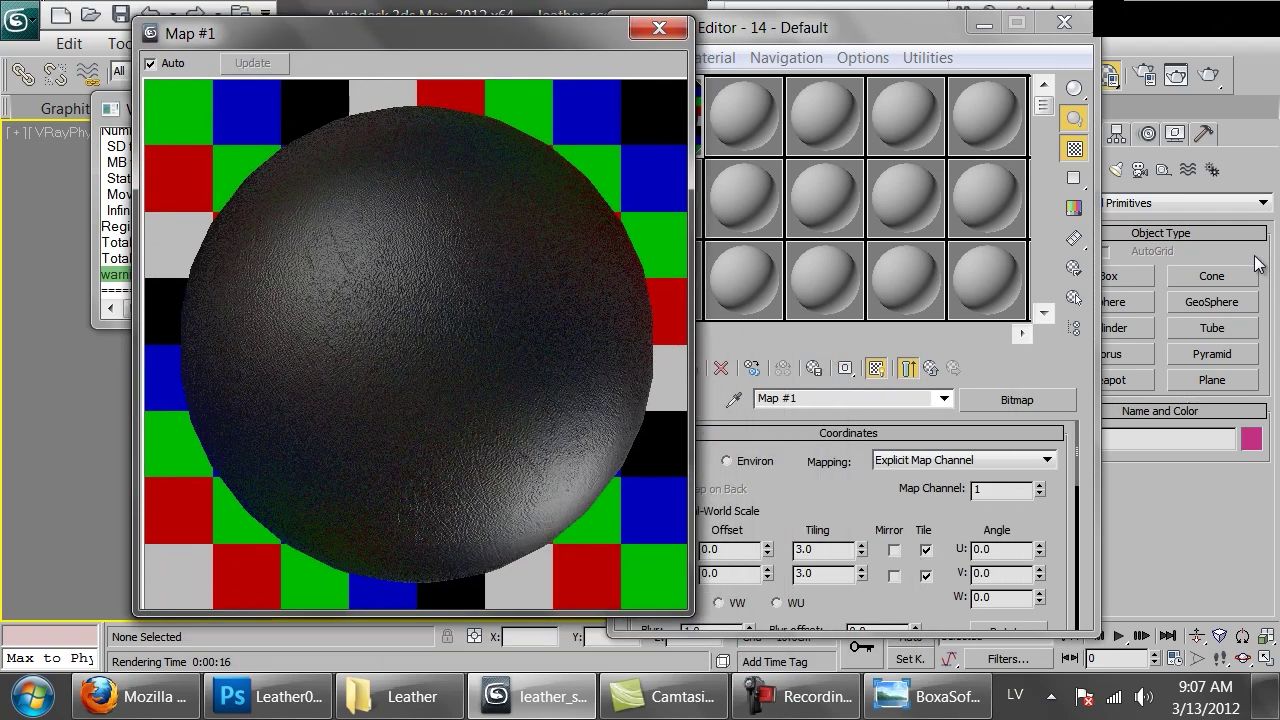
pyautogui.click(1211, 72)
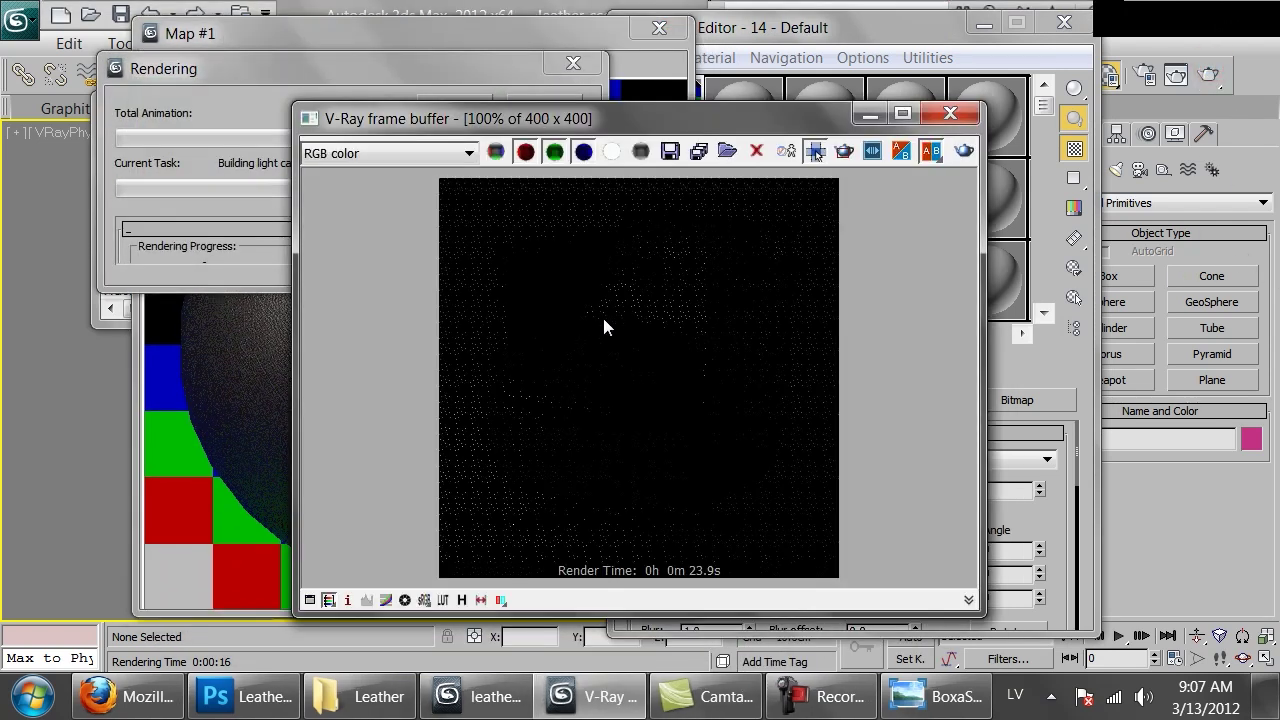
pyautogui.click(211, 373)
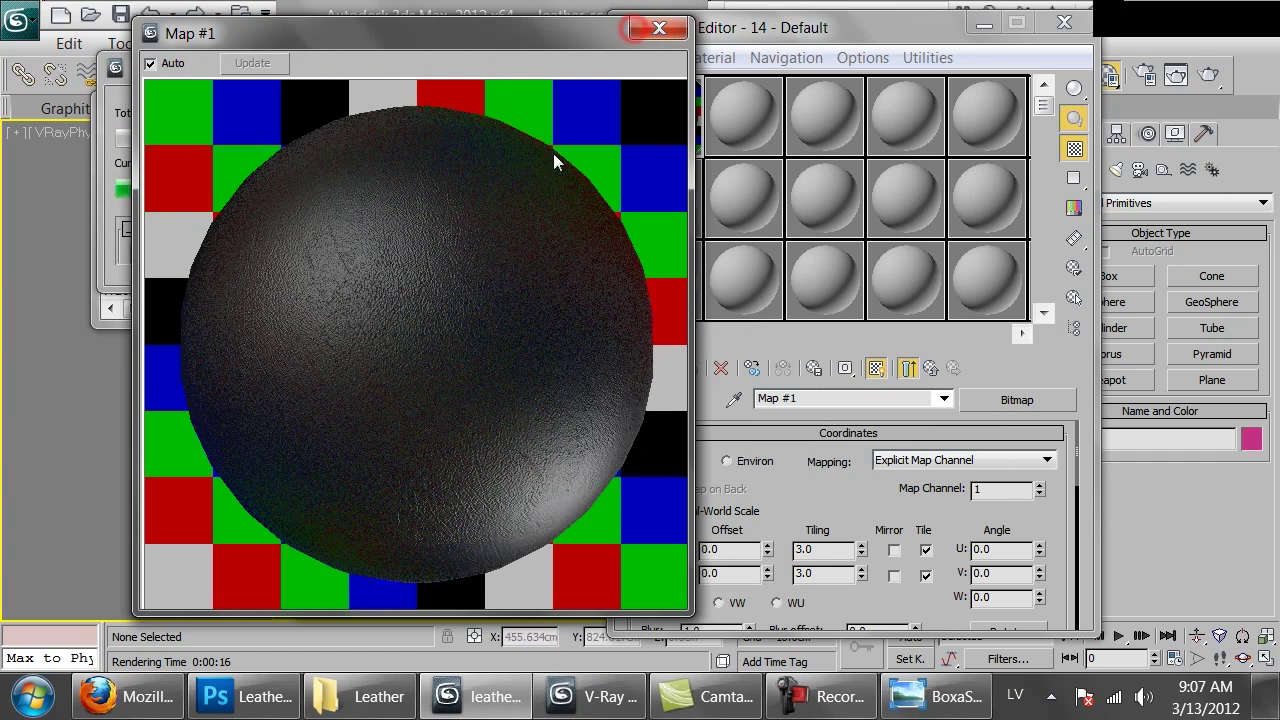
pyautogui.click(598, 697)
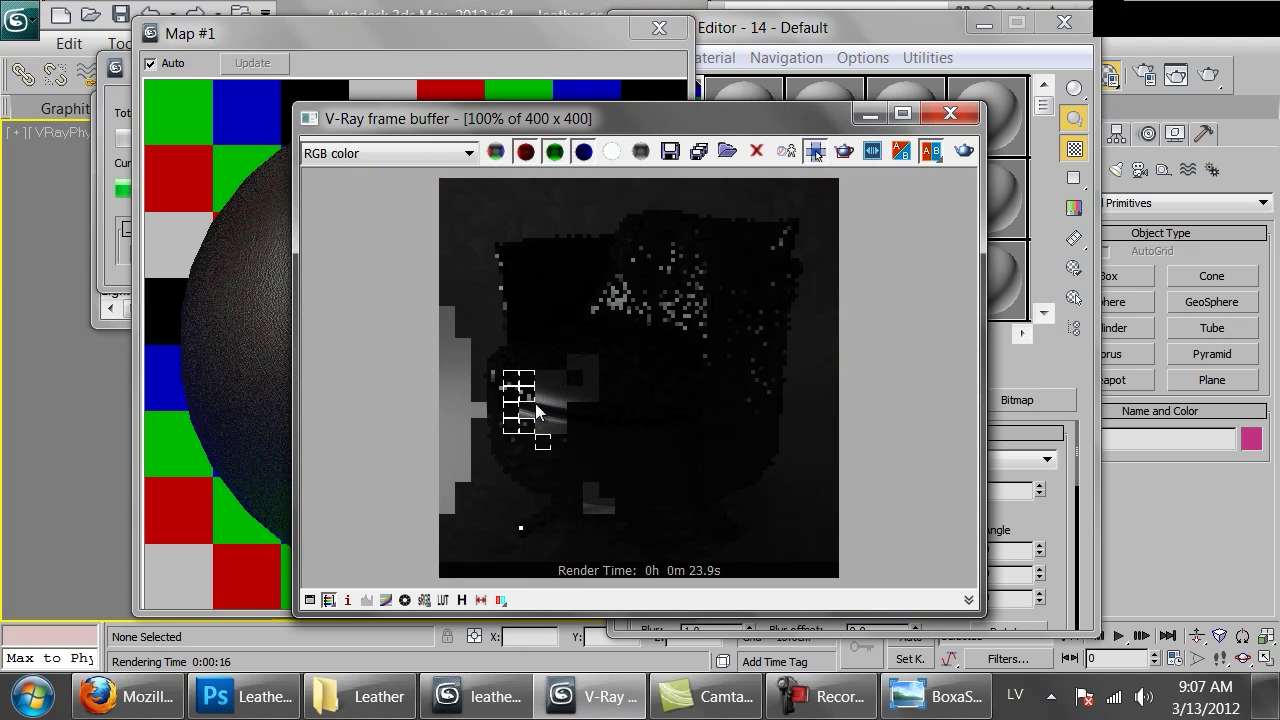
pyautogui.scroll(2, 536, 410)
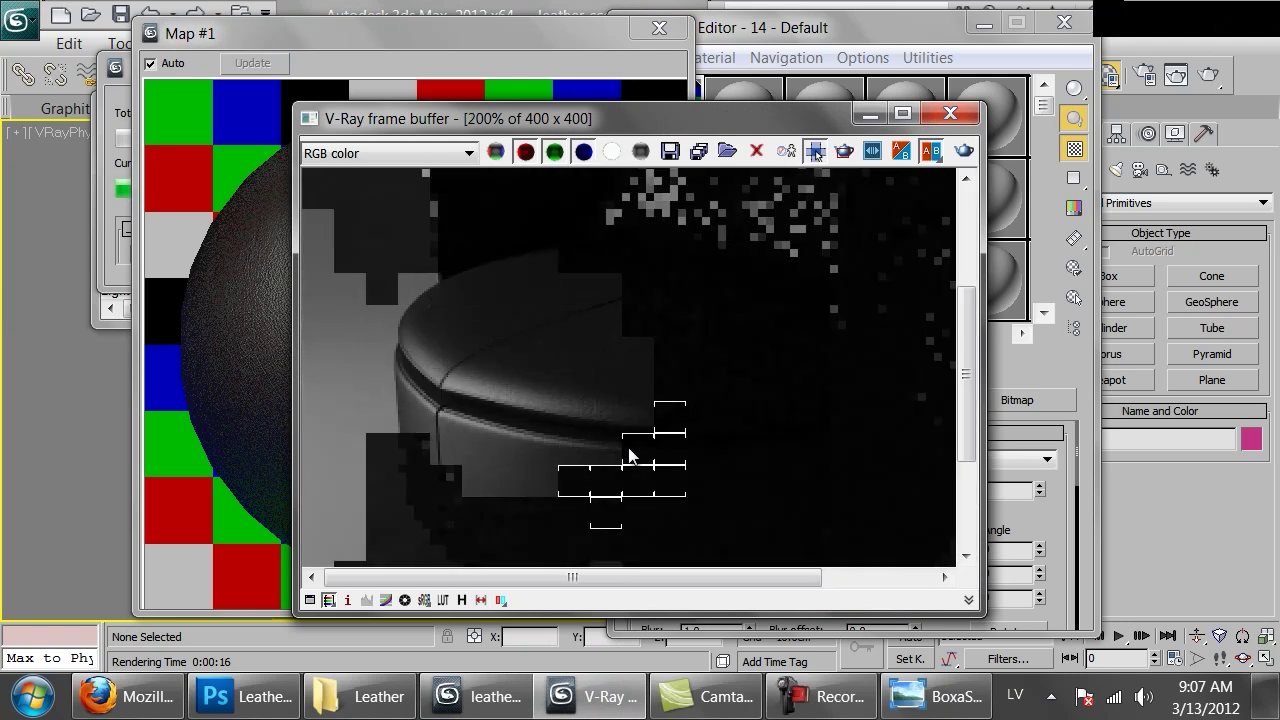
pyautogui.scroll(-2, 690, 340)
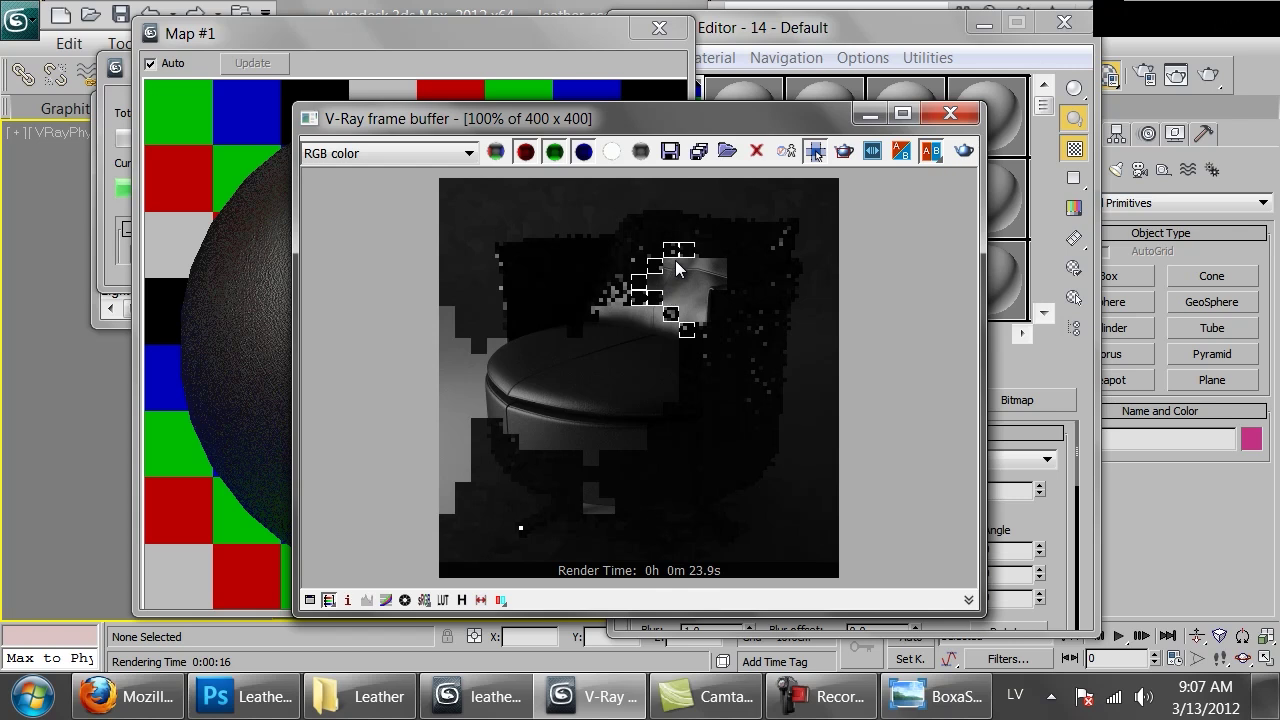
pyautogui.scroll(1, 672, 290)
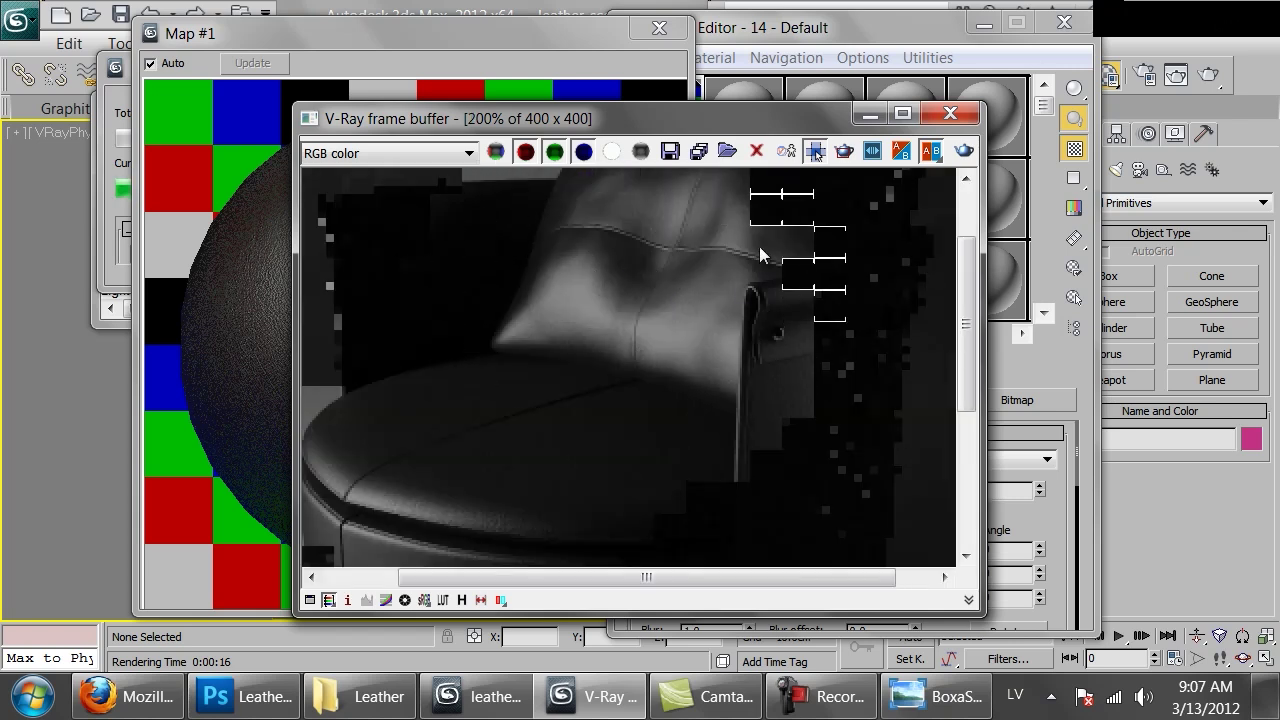
pyautogui.moveTo(743, 333); pyautogui.dragTo(662, 269, button='middle')
pyautogui.scroll(-1, 662, 269)
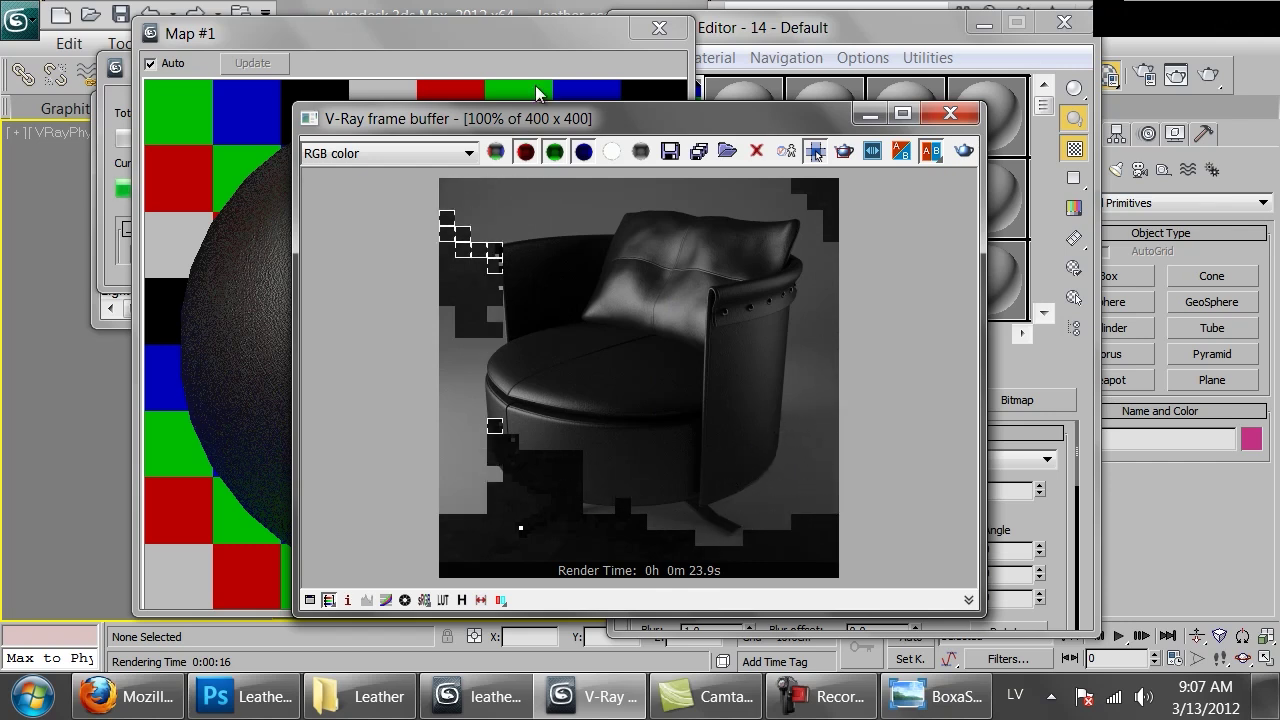
# Step: Cancel the running render and shrink the enlarged sample preview window
pyautogui.click(551, 35)
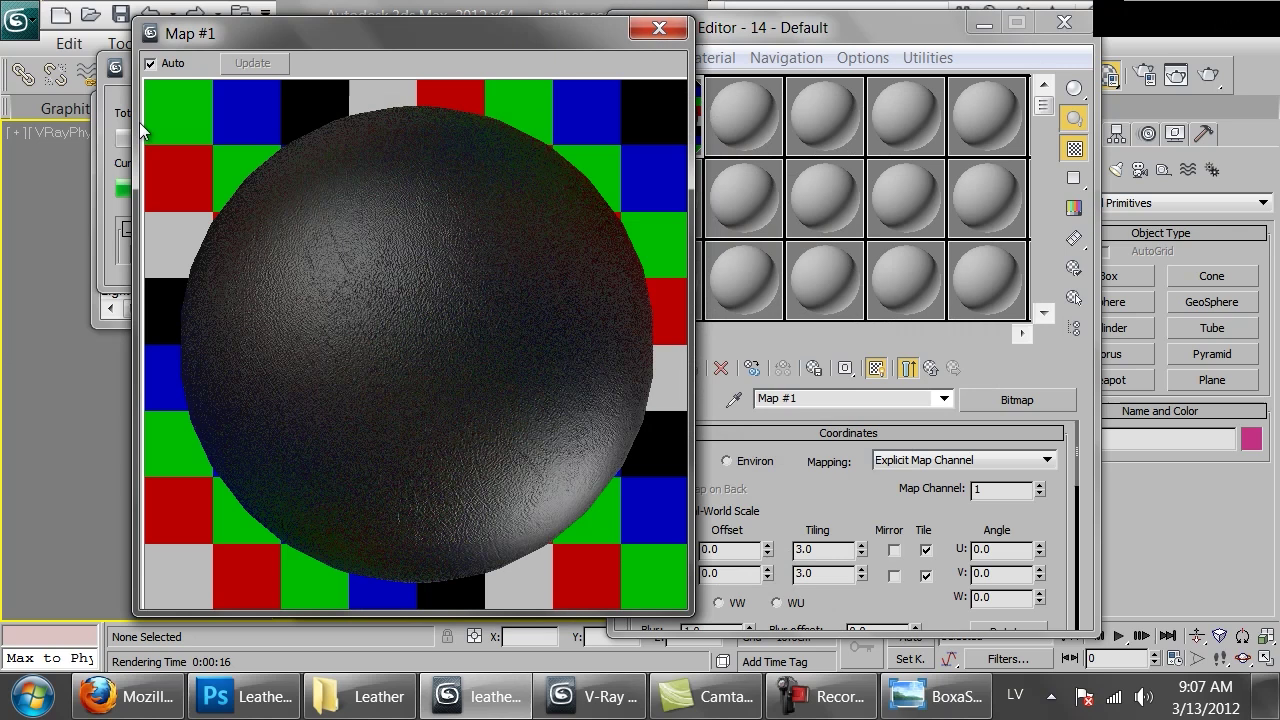
pyautogui.click(106, 209)
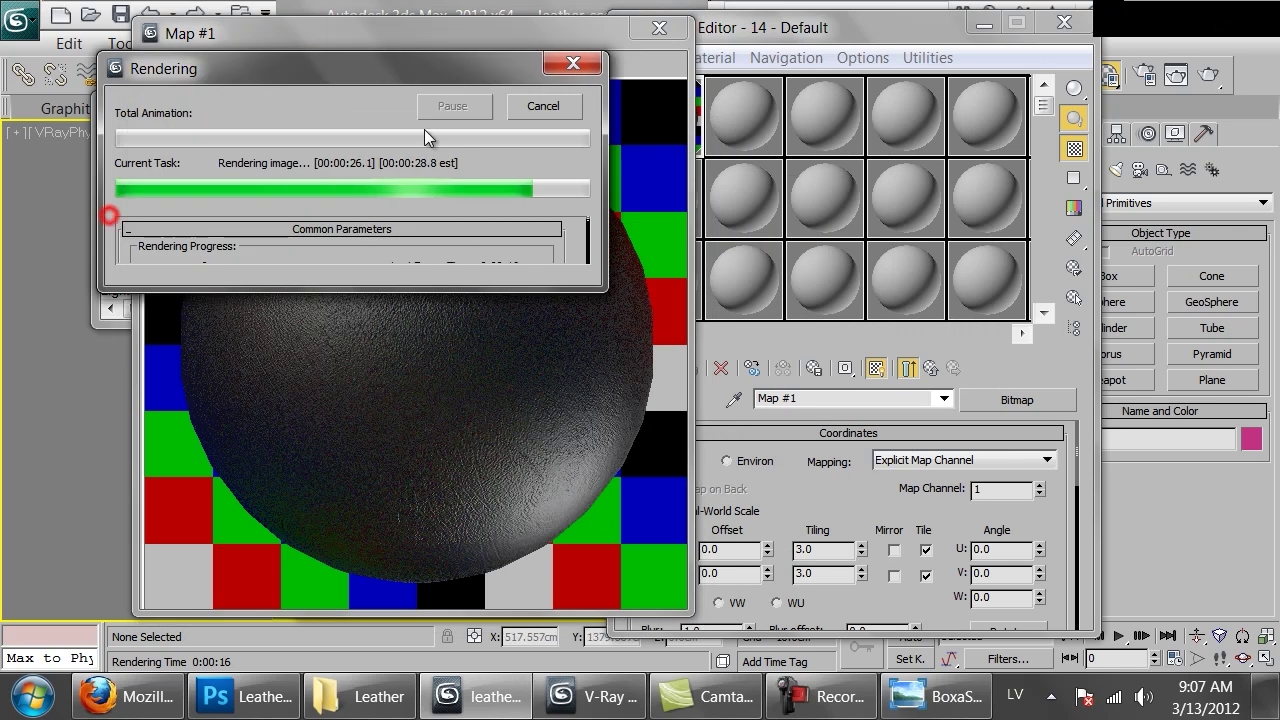
pyautogui.click(540, 106)
pyautogui.moveTo(690, 19); pyautogui.dragTo(470, 241)
# Step: Return to the parent VRayMtl and set its Bump amount to 60
pyautogui.click(931, 367)
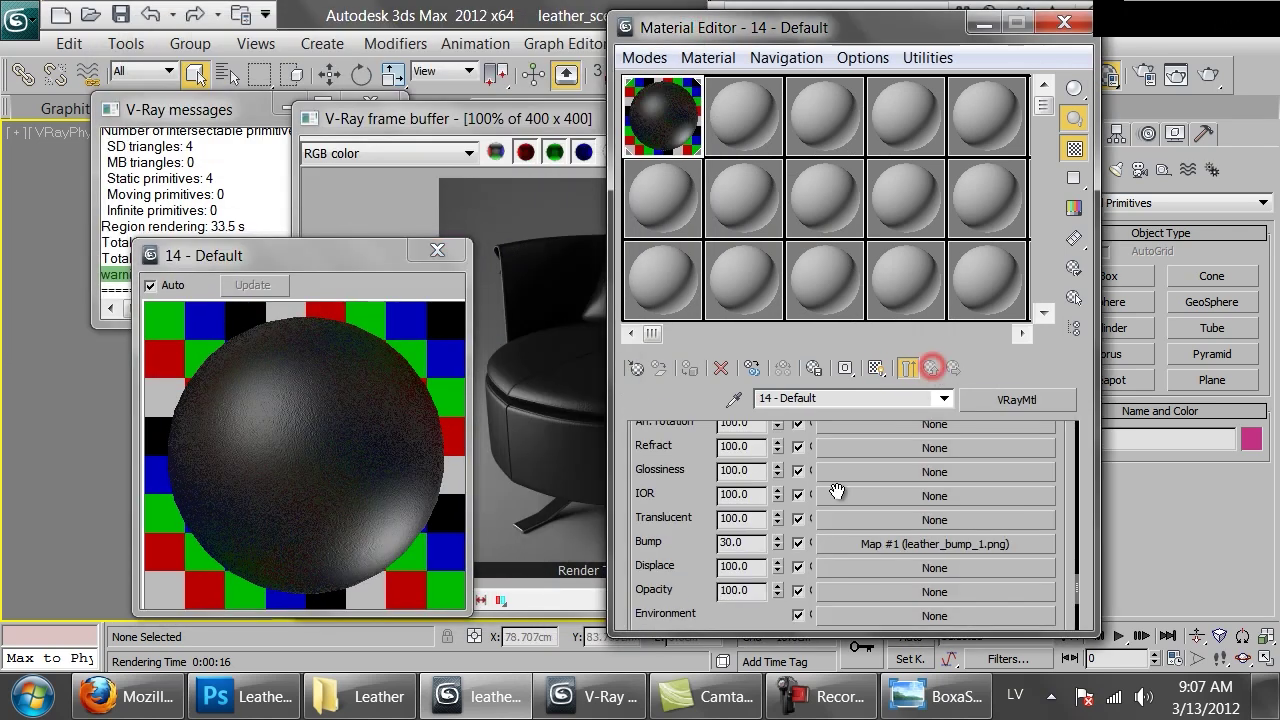
pyautogui.write('60')
pyautogui.press('Return')
# Step: Render the armchair again with the stronger bump and examine the leather grain on the cushion, seat and side
pyautogui.click(569, 382)
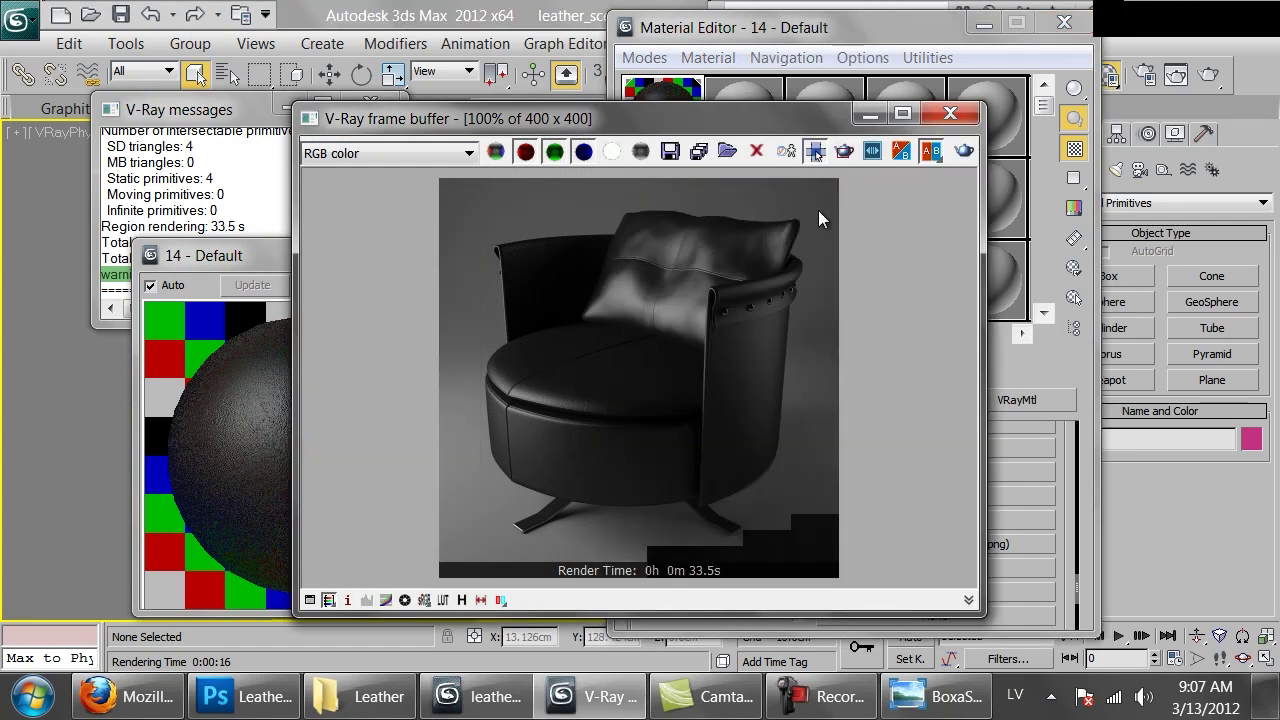
pyautogui.click(960, 158)
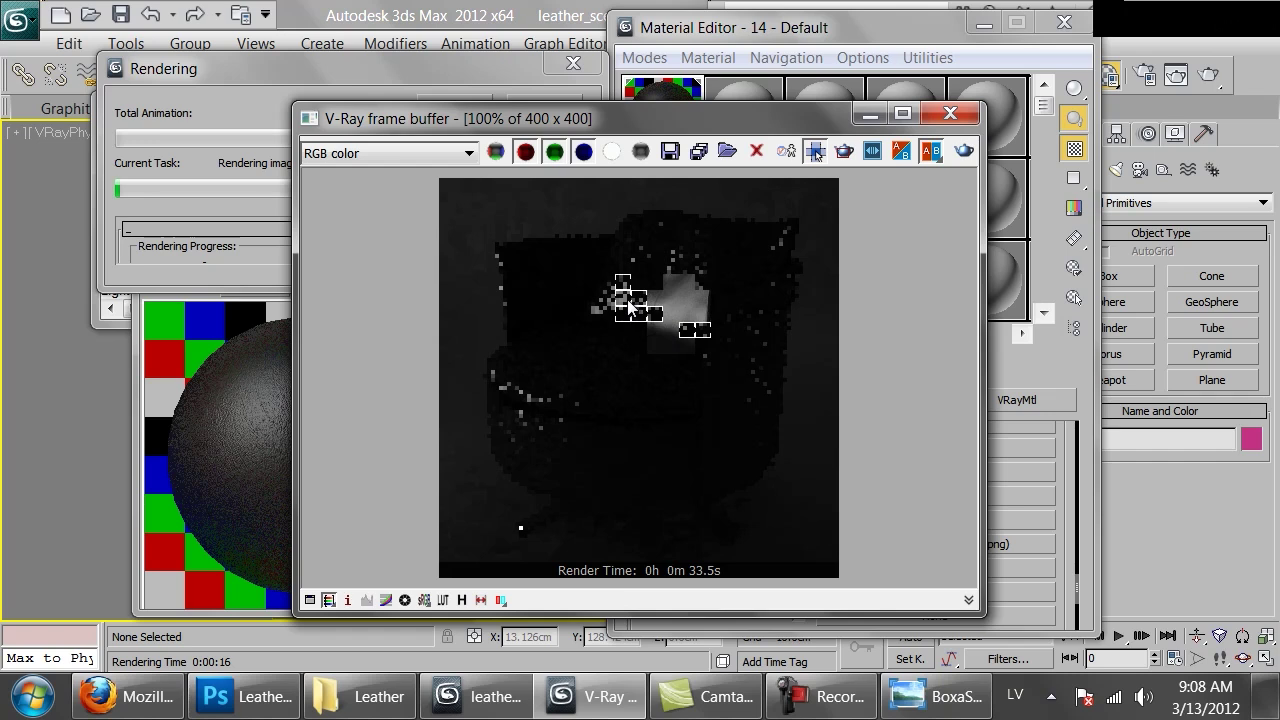
pyautogui.scroll(1, 617, 301)
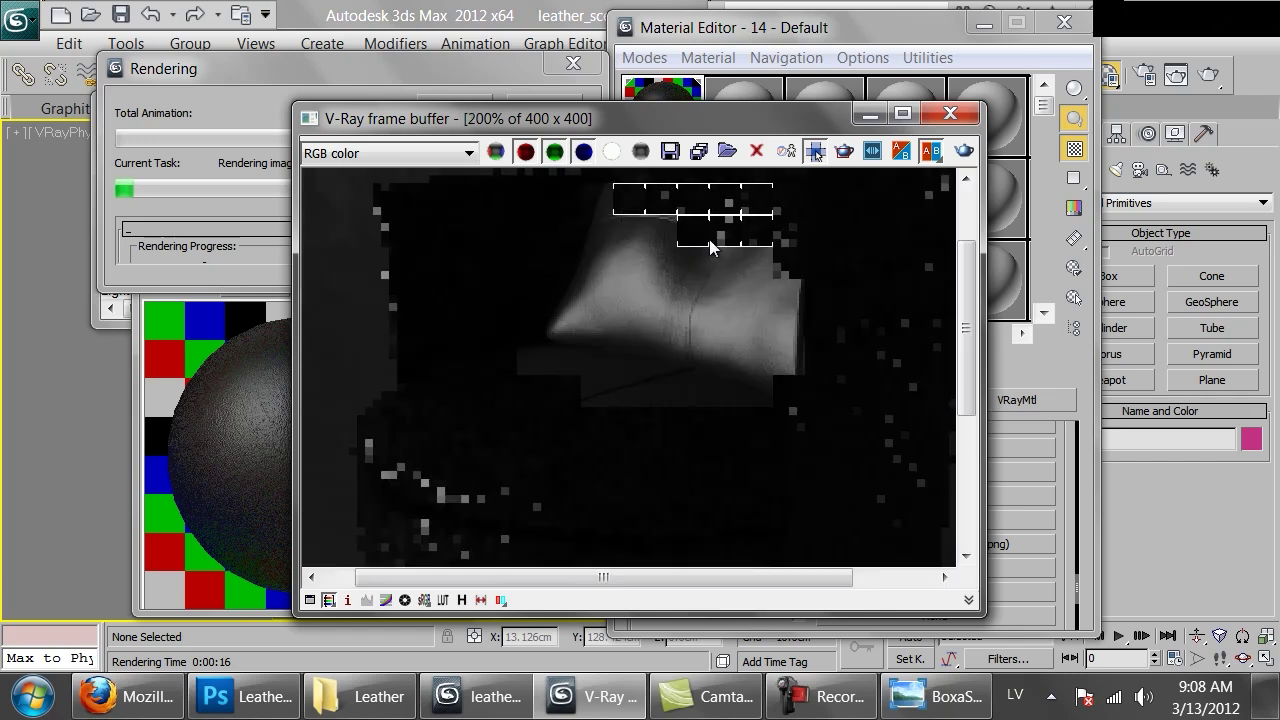
pyautogui.scroll(-1, 759, 266)
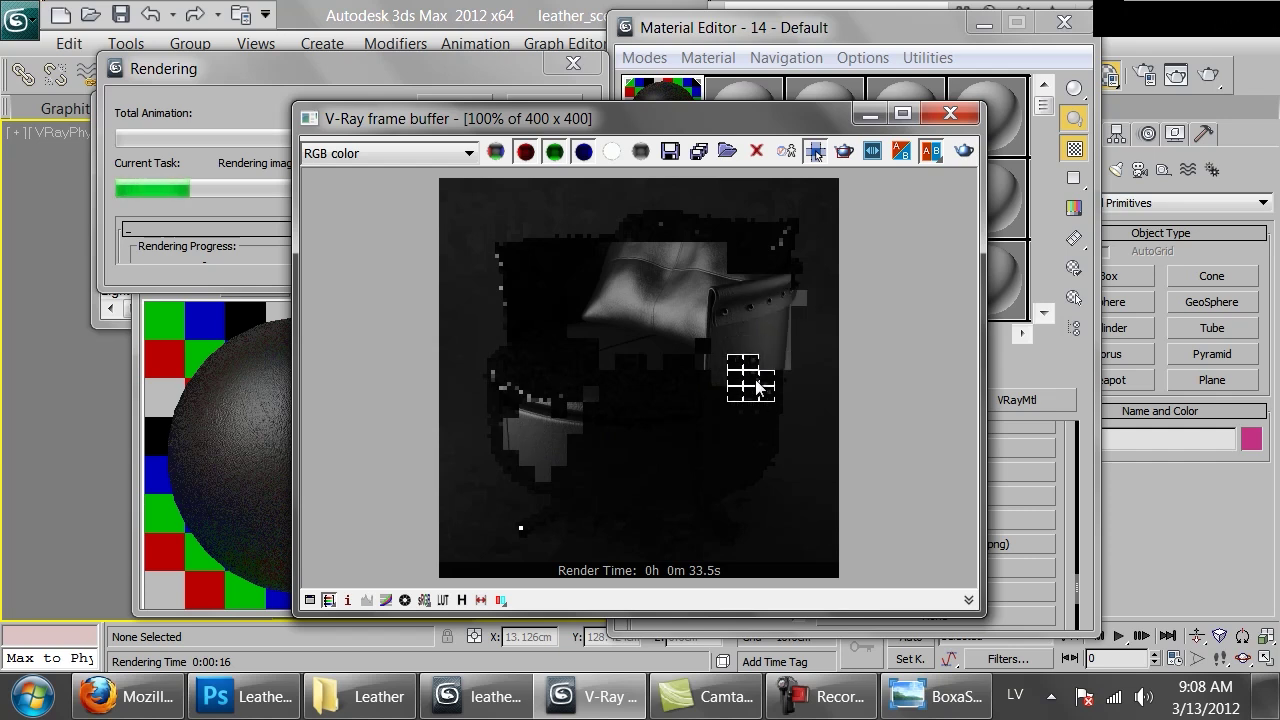
pyautogui.scroll(1, 765, 342)
pyautogui.moveTo(712, 273); pyautogui.dragTo(767, 241, button='middle')
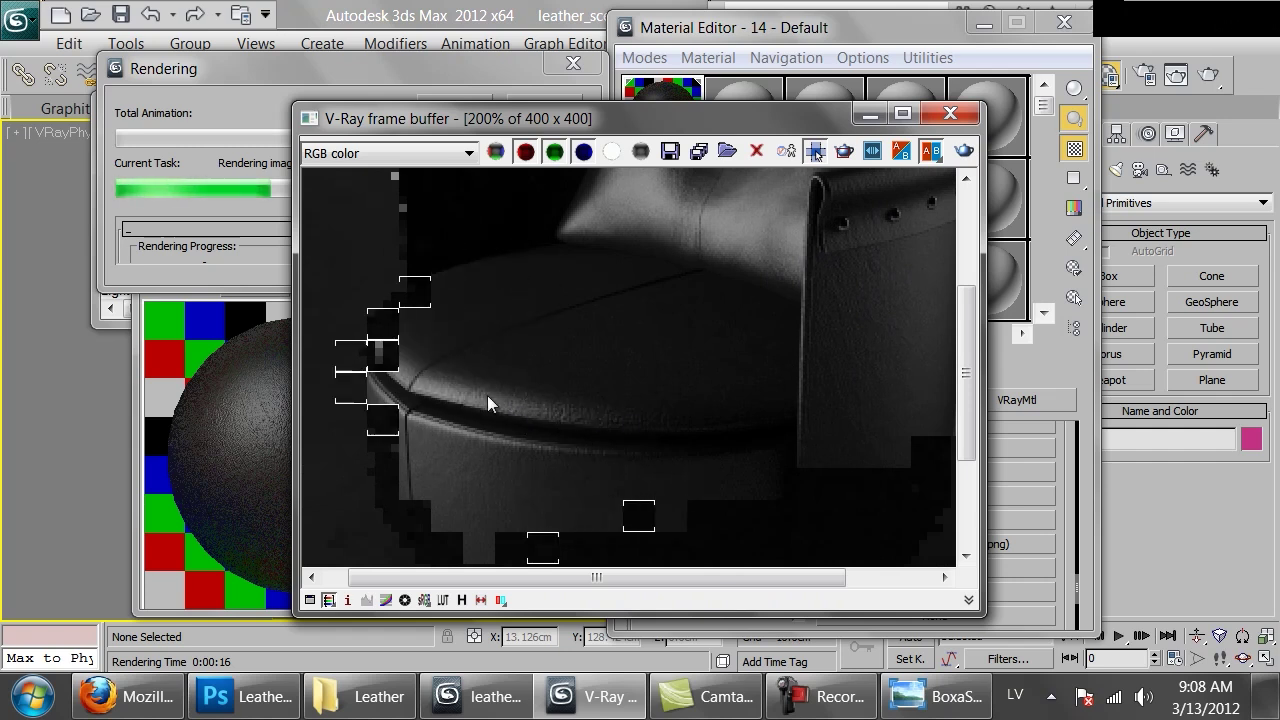
pyautogui.scroll(-1, 569, 418)
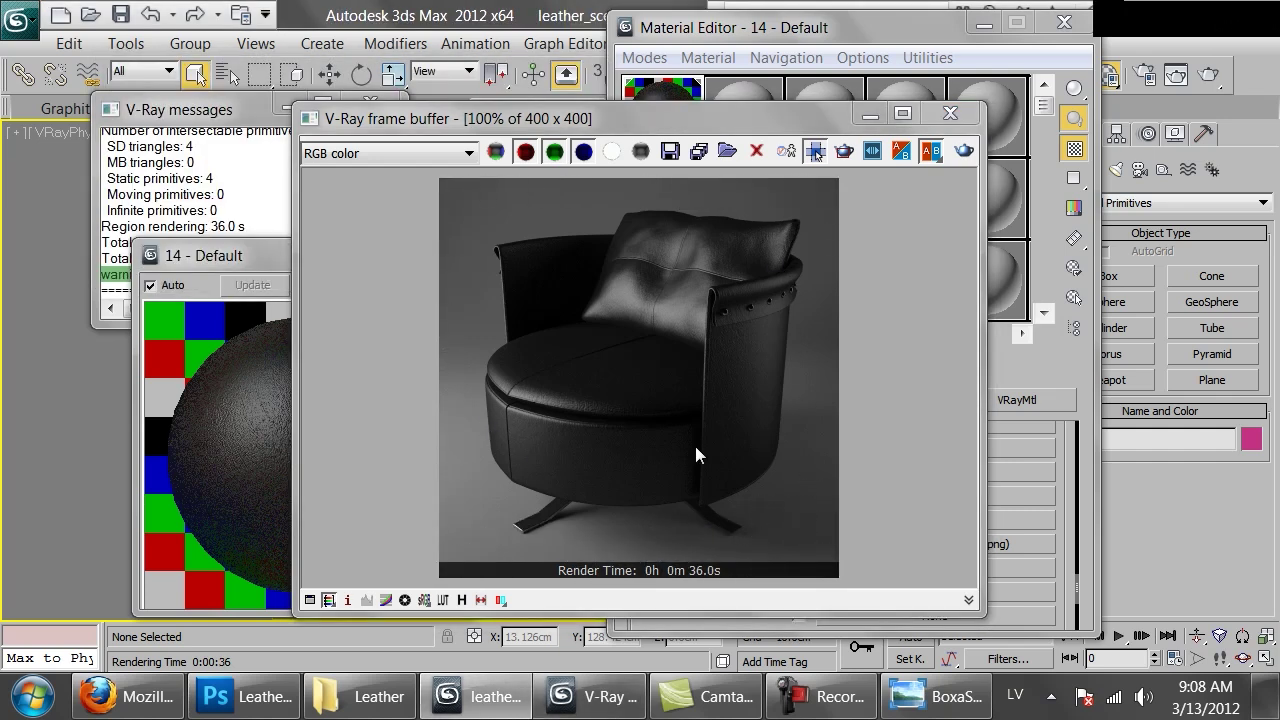
# Step: Copy the leather_bump_1.png map from the Bump slot into the Reflect slot and set the Reflect amount to 50
pyautogui.click(950, 113)
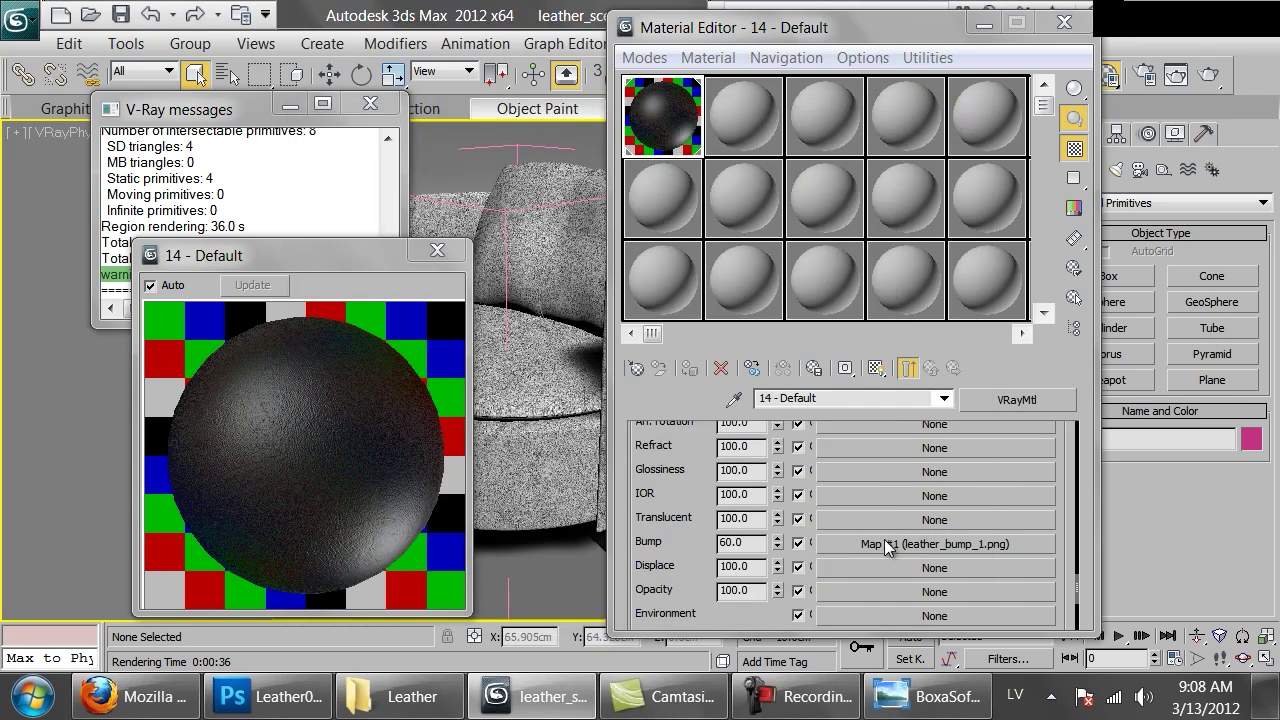
pyautogui.rightClick(918, 543)
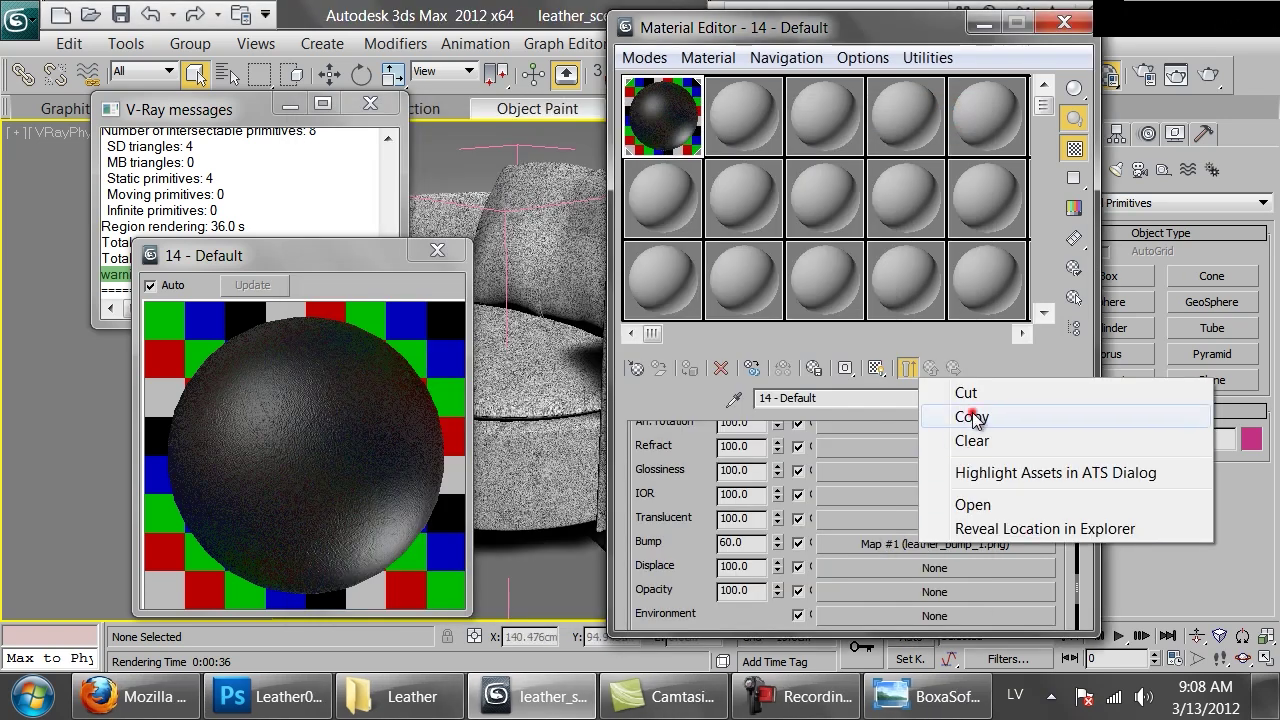
pyautogui.click(972, 418)
pyautogui.moveTo(660, 447); pyautogui.dragTo(815, 541)
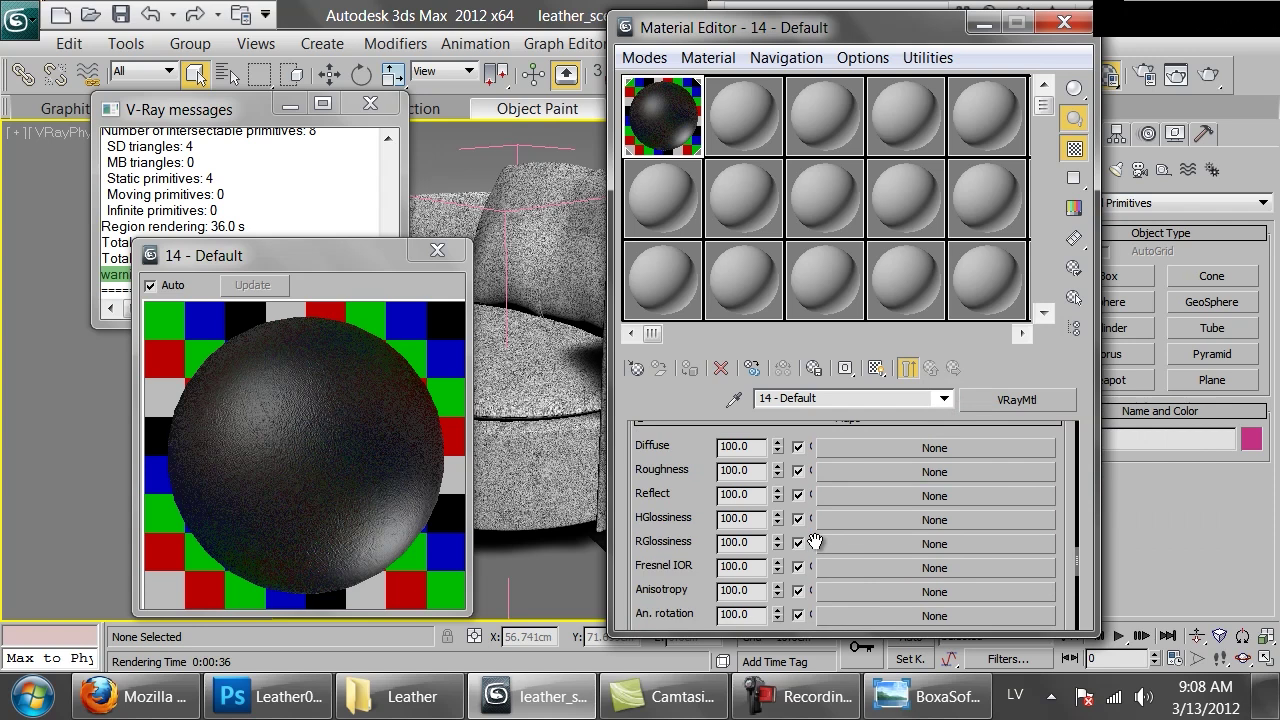
pyautogui.rightClick(847, 502)
pyautogui.click(903, 518)
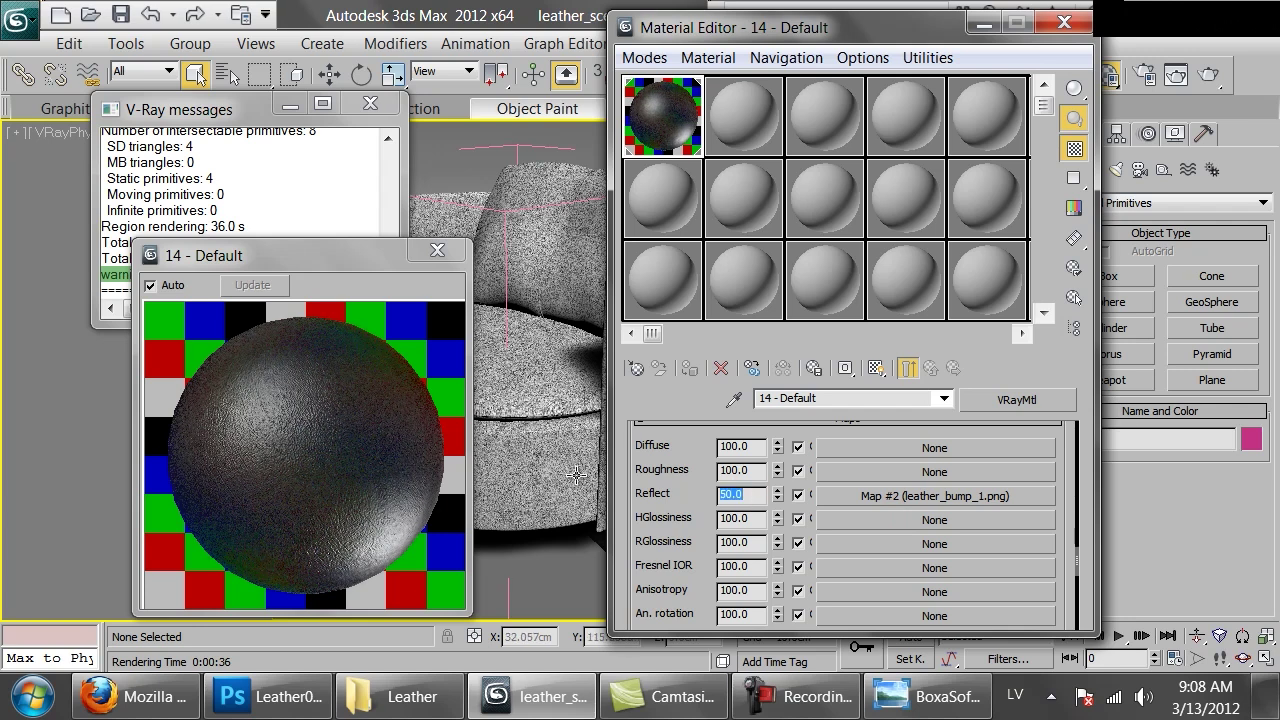
# Step: Darken the material's reflection color to a neutral grey with Value 6
pyautogui.scroll(15, 649, 441)
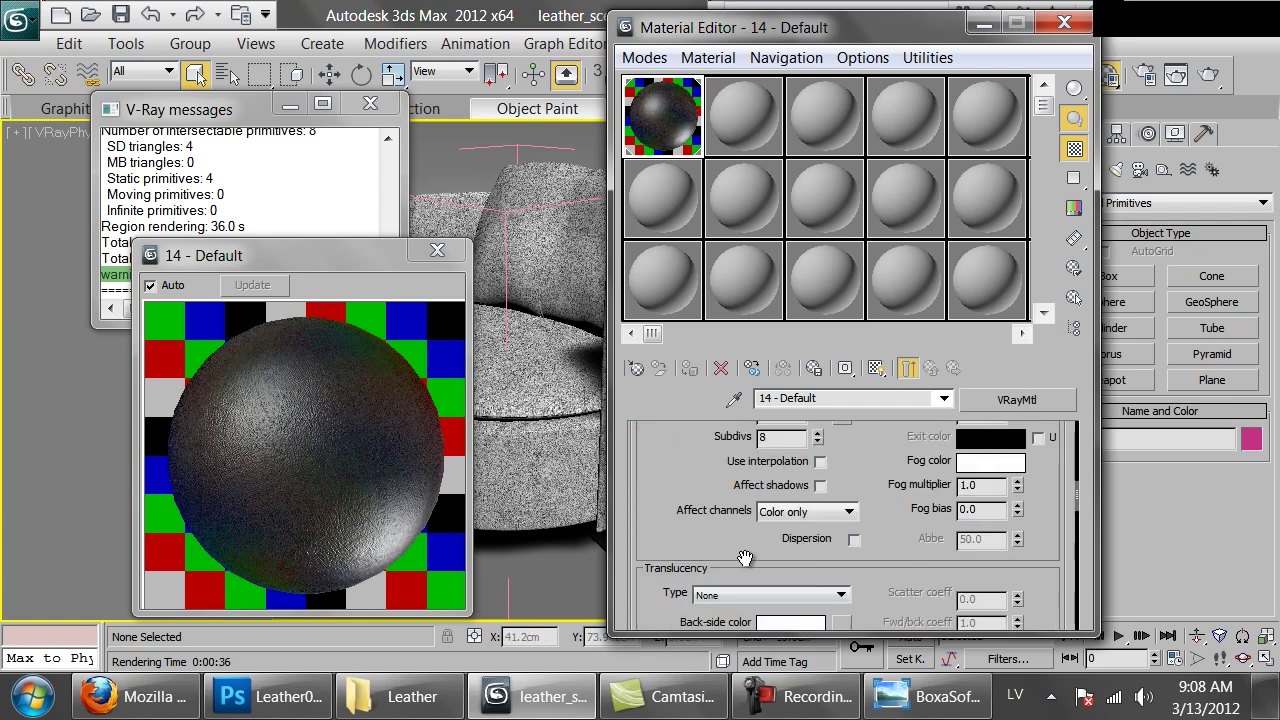
pyautogui.click(790, 617)
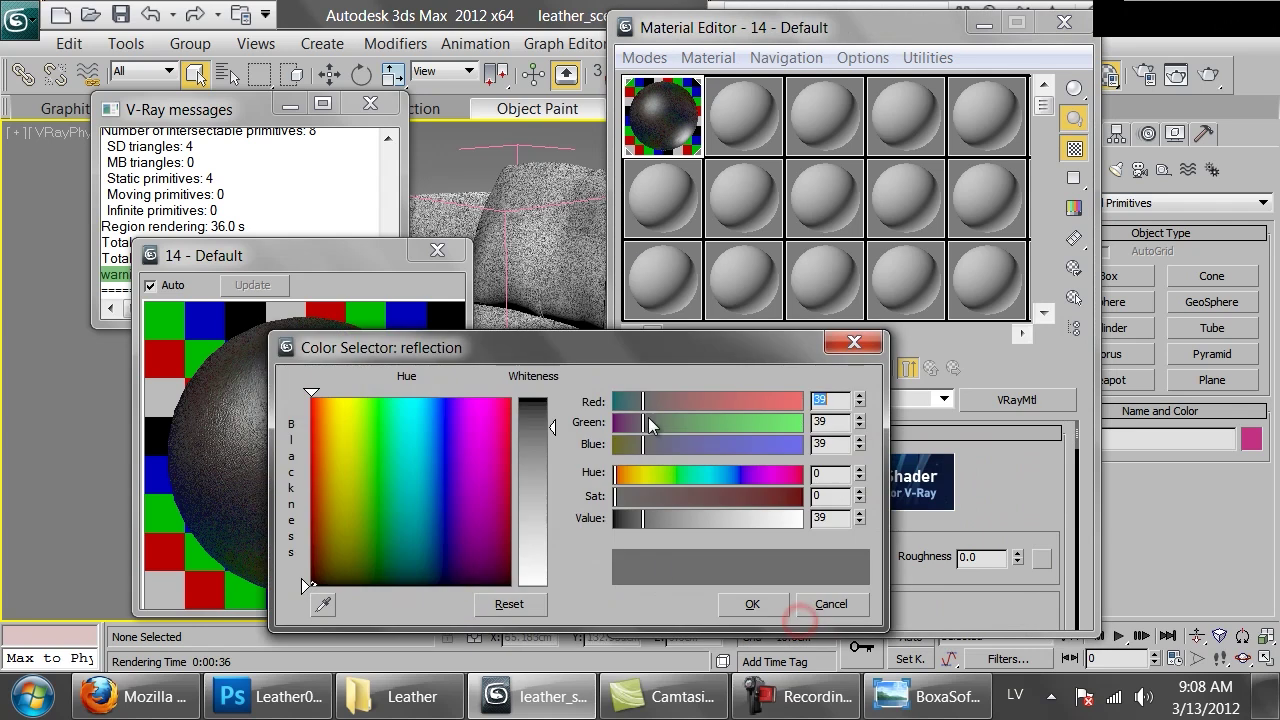
pyautogui.moveTo(651, 520); pyautogui.dragTo(617, 518)
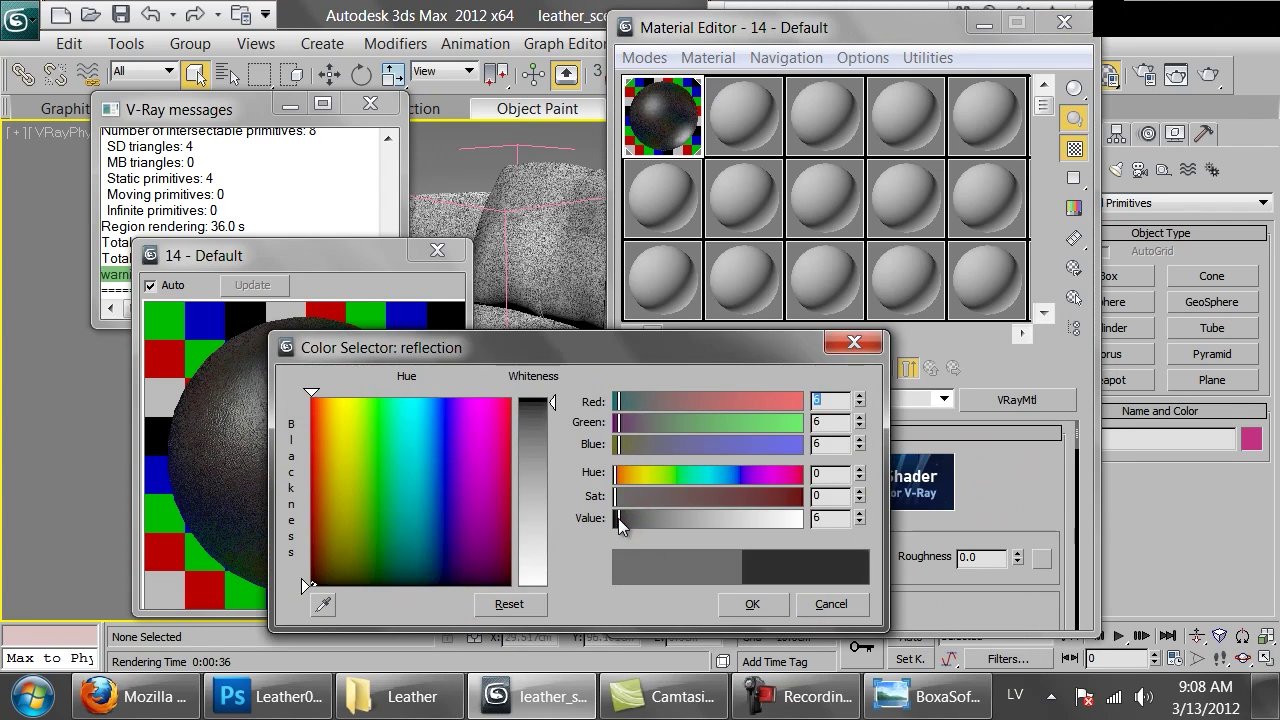
pyautogui.click(750, 603)
pyautogui.scroll(-15, 843, 582)
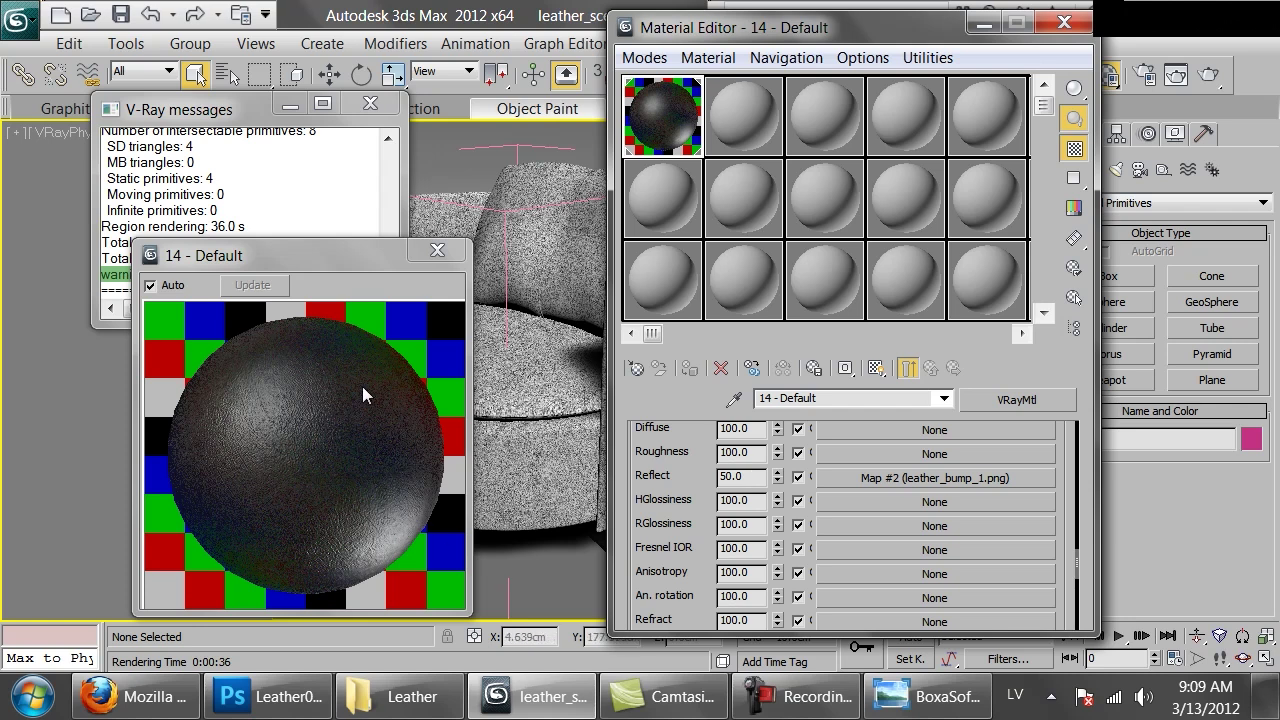
# Step: Render the armchair with the darker reflection and examine the leather on the cushion, seat and side
pyautogui.click(366, 449)
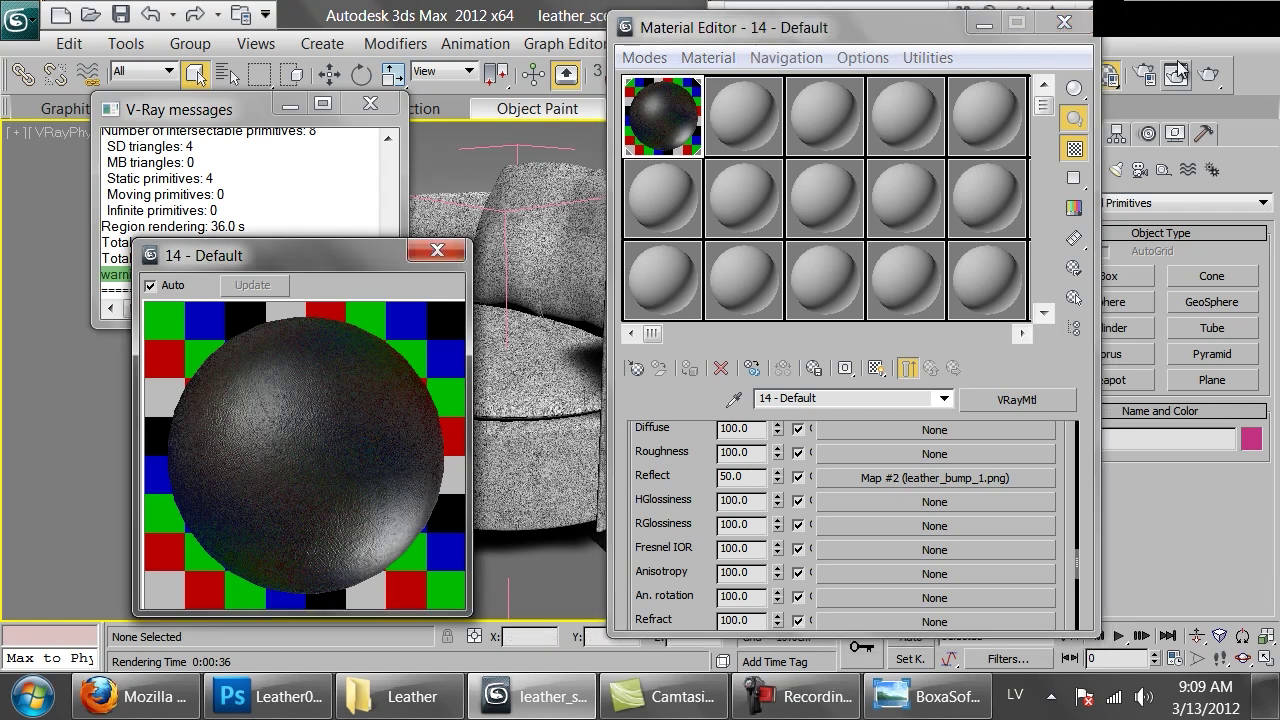
pyautogui.click(1208, 74)
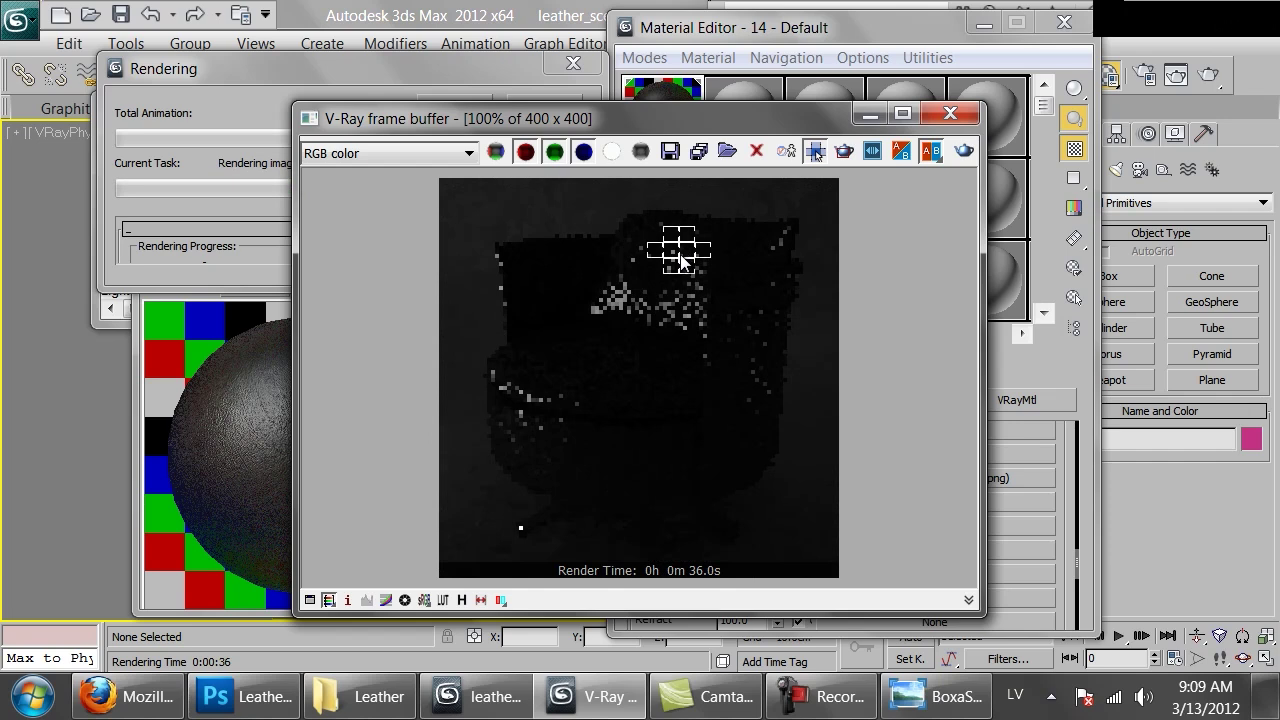
pyautogui.scroll(1, 665, 254)
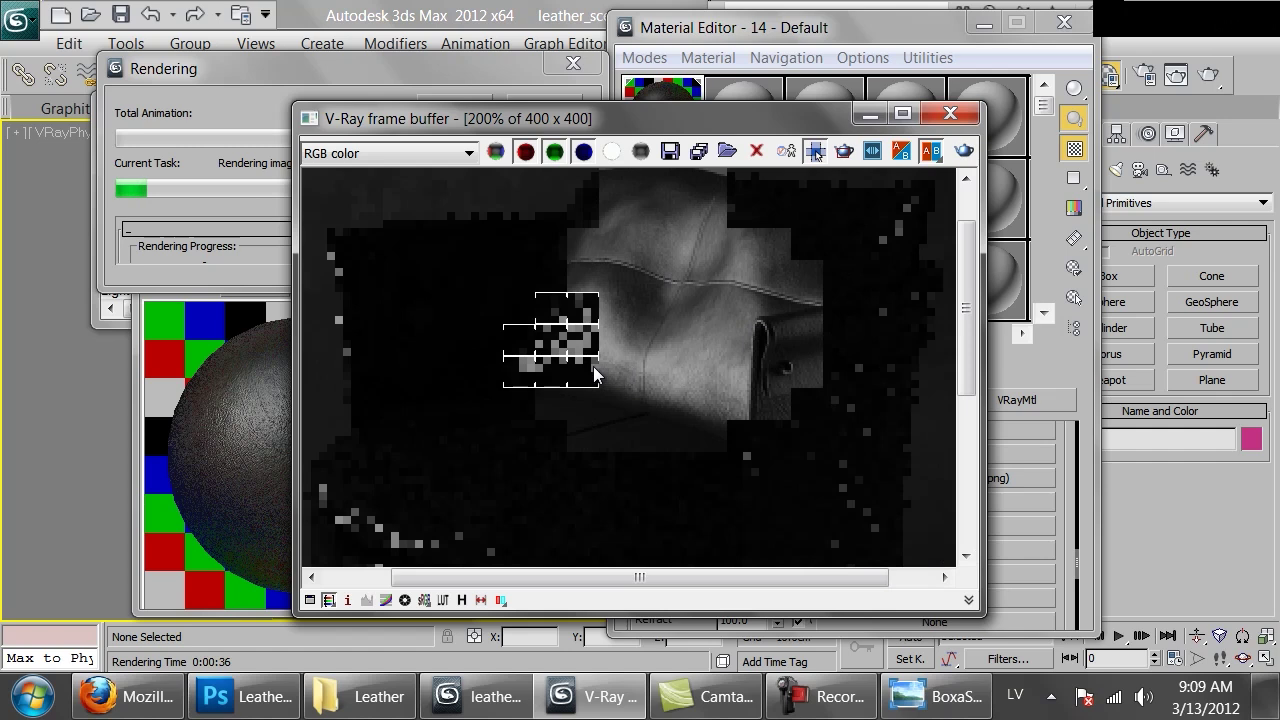
pyautogui.scroll(-1, 659, 310)
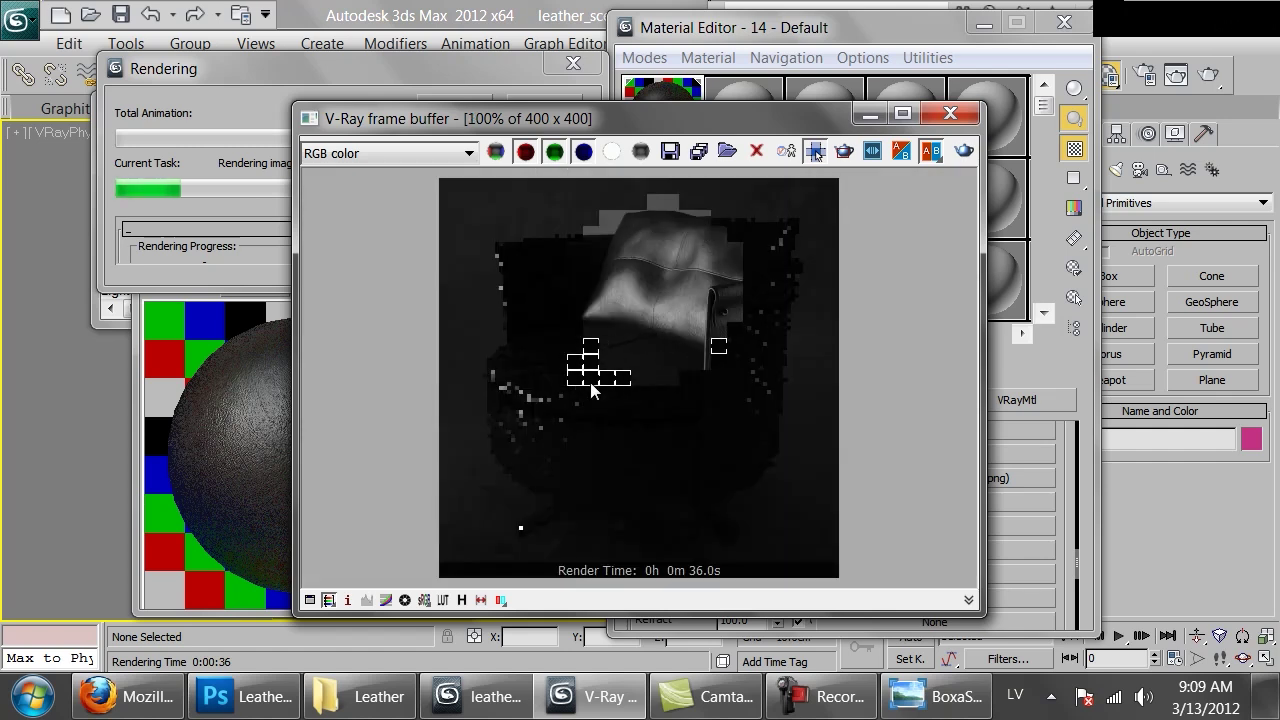
pyautogui.scroll(1, 641, 330)
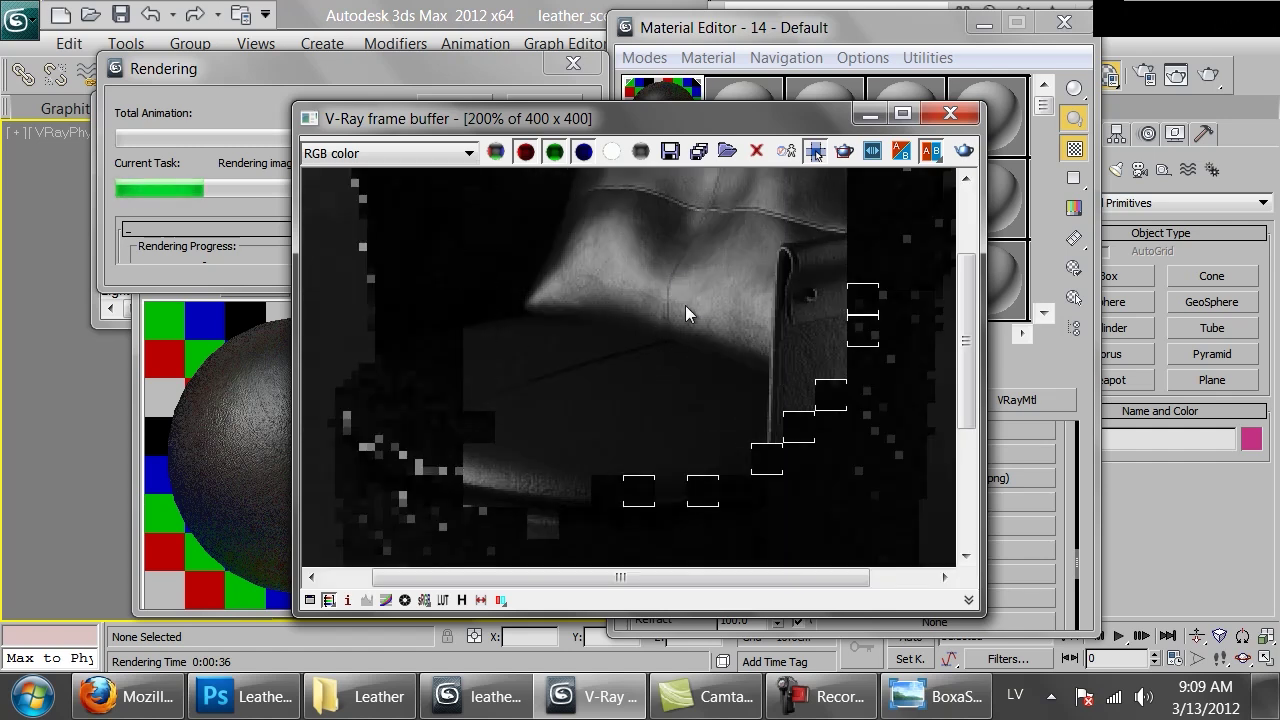
pyautogui.moveTo(676, 286); pyautogui.dragTo(707, 444, button='middle')
pyautogui.moveTo(695, 342); pyautogui.dragTo(685, 344, button='middle')
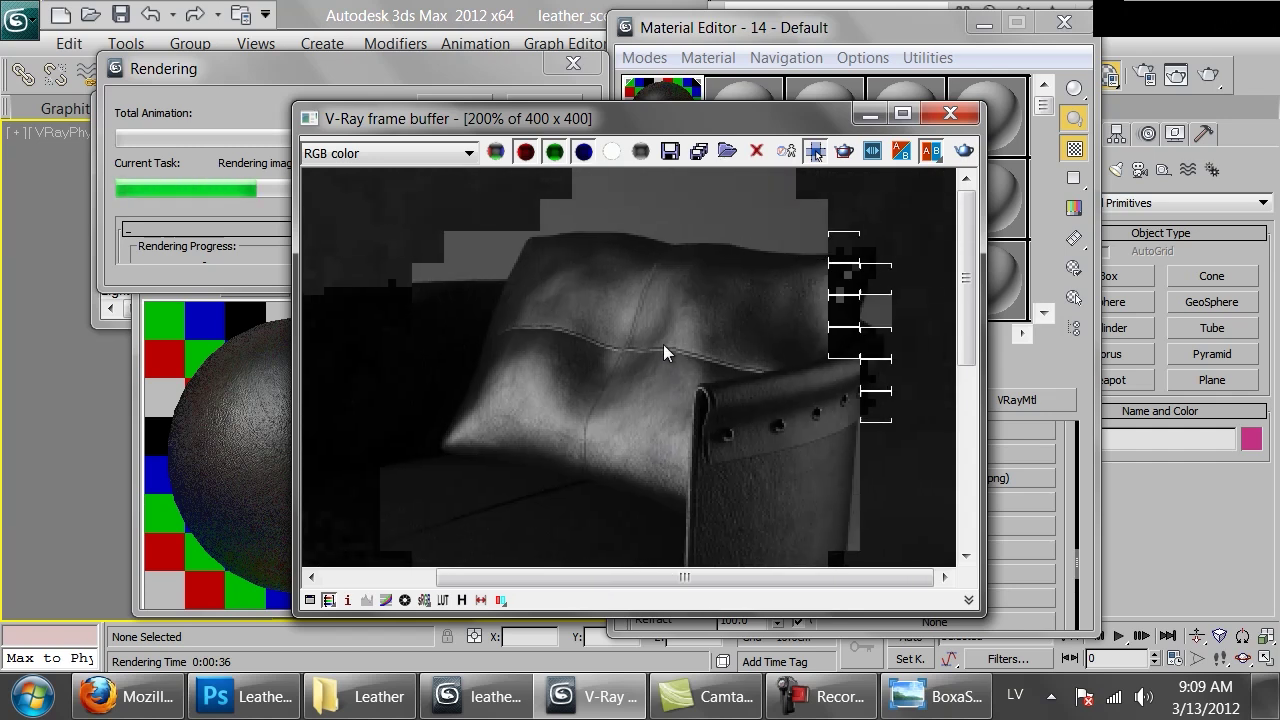
pyautogui.moveTo(603, 457); pyautogui.dragTo(644, 344, button='middle')
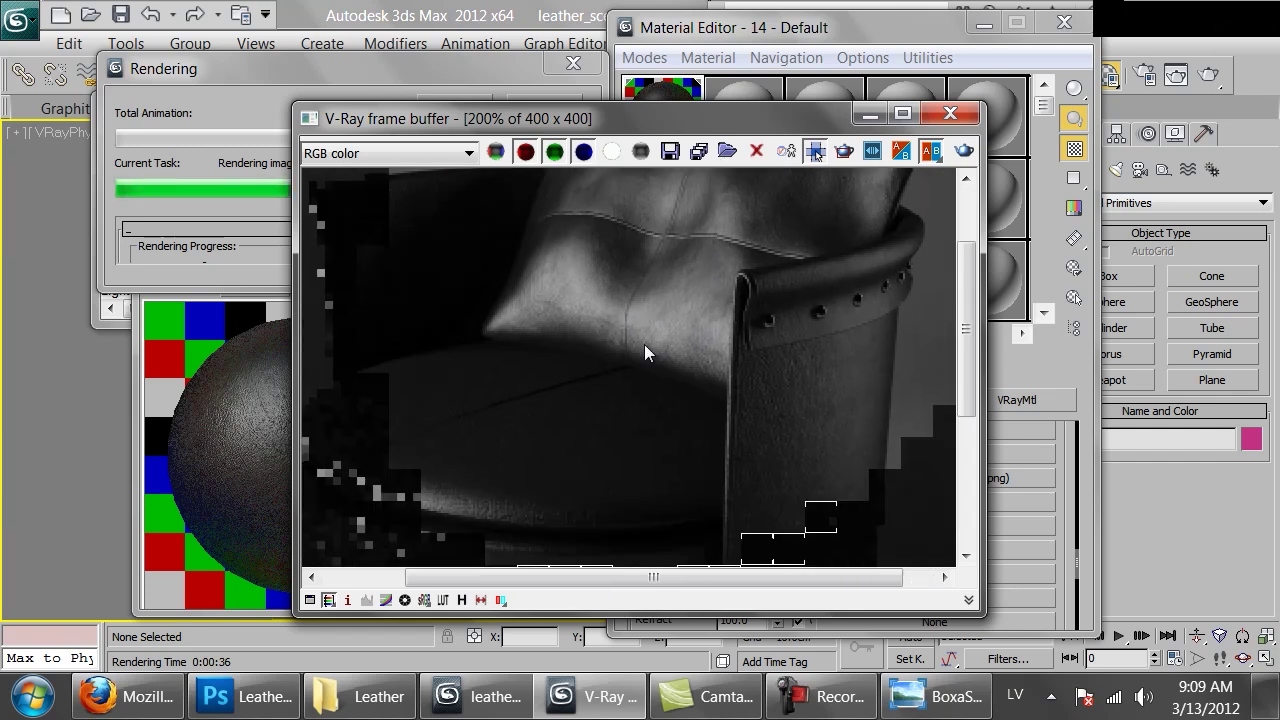
pyautogui.doubleClick(642, 345)
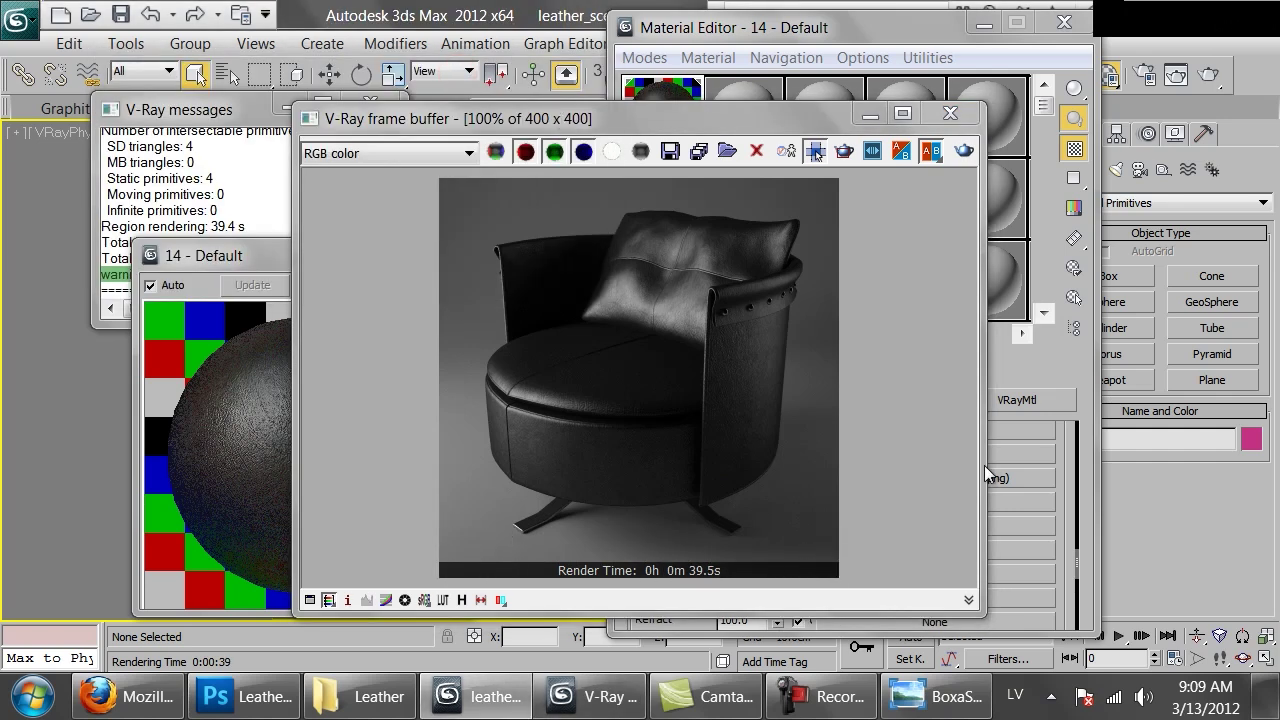
# Step: Replace the bitmap in the Bump slot with a Mix map, keeping the old map as a sub-map
pyautogui.click(1055, 574)
pyautogui.moveTo(1060, 574); pyautogui.dragTo(1000, 377)
pyautogui.click(905, 505)
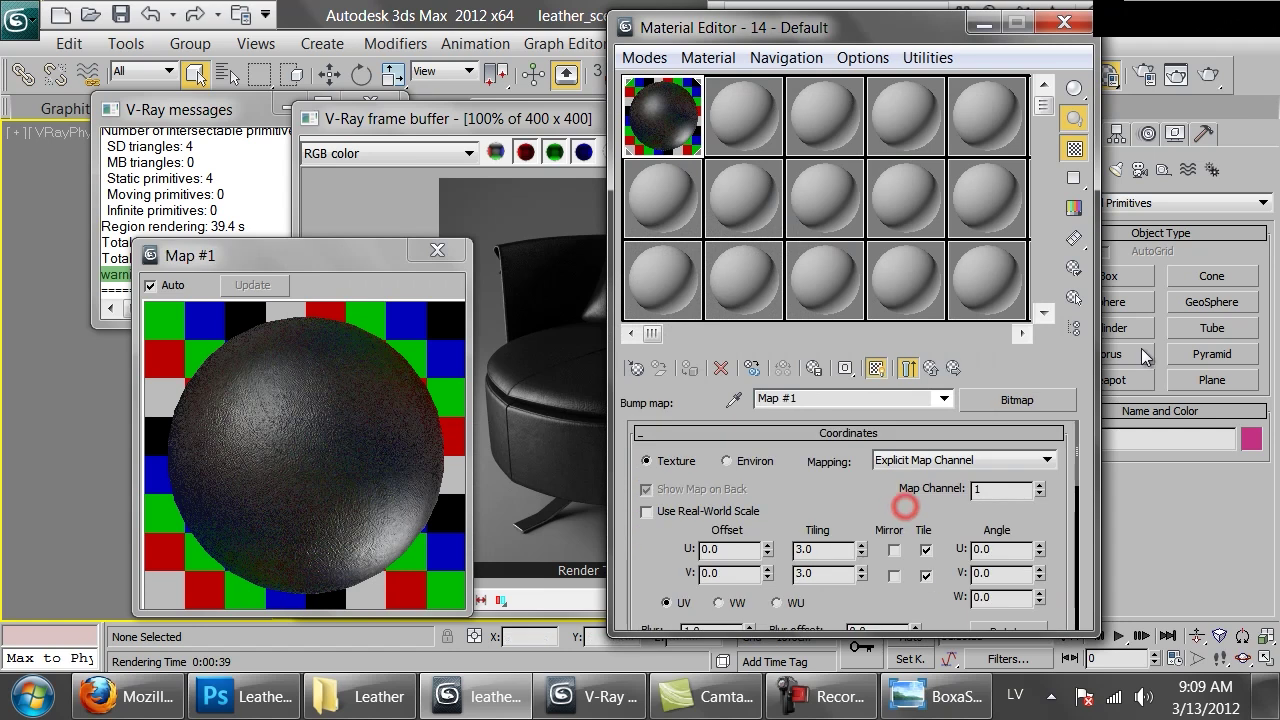
pyautogui.click(1037, 400)
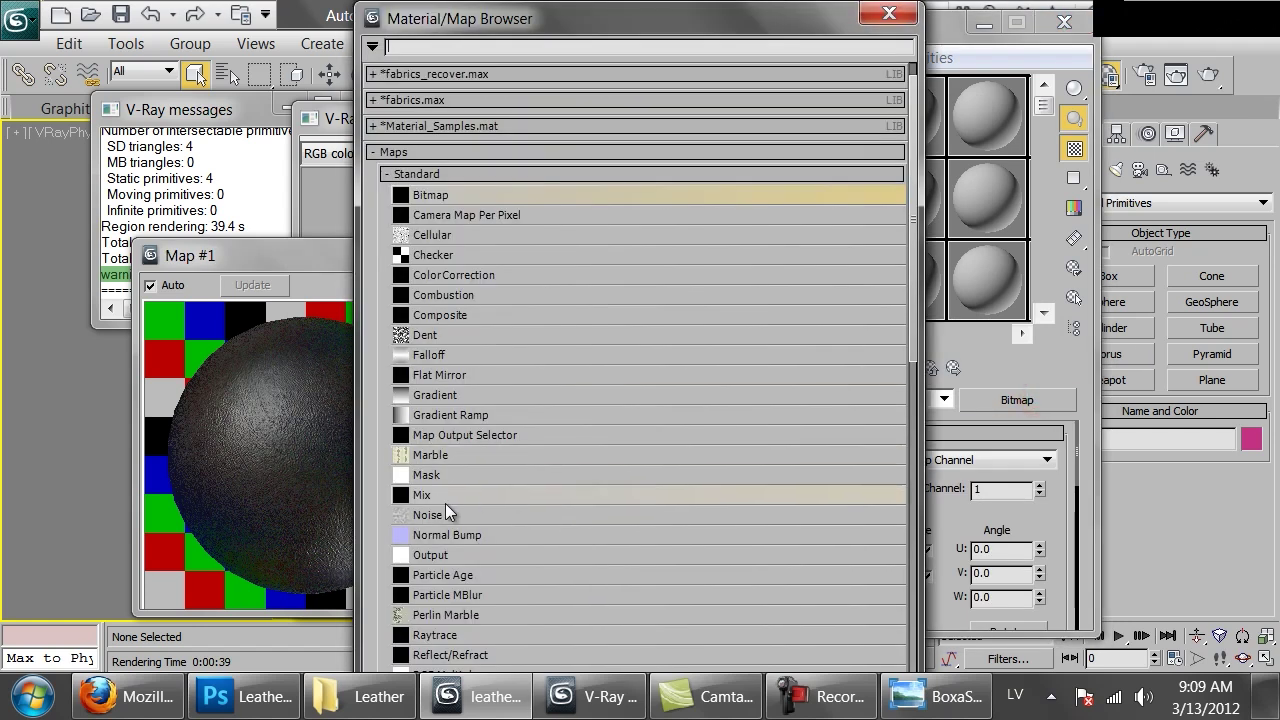
pyautogui.doubleClick(445, 503)
pyautogui.click(797, 390)
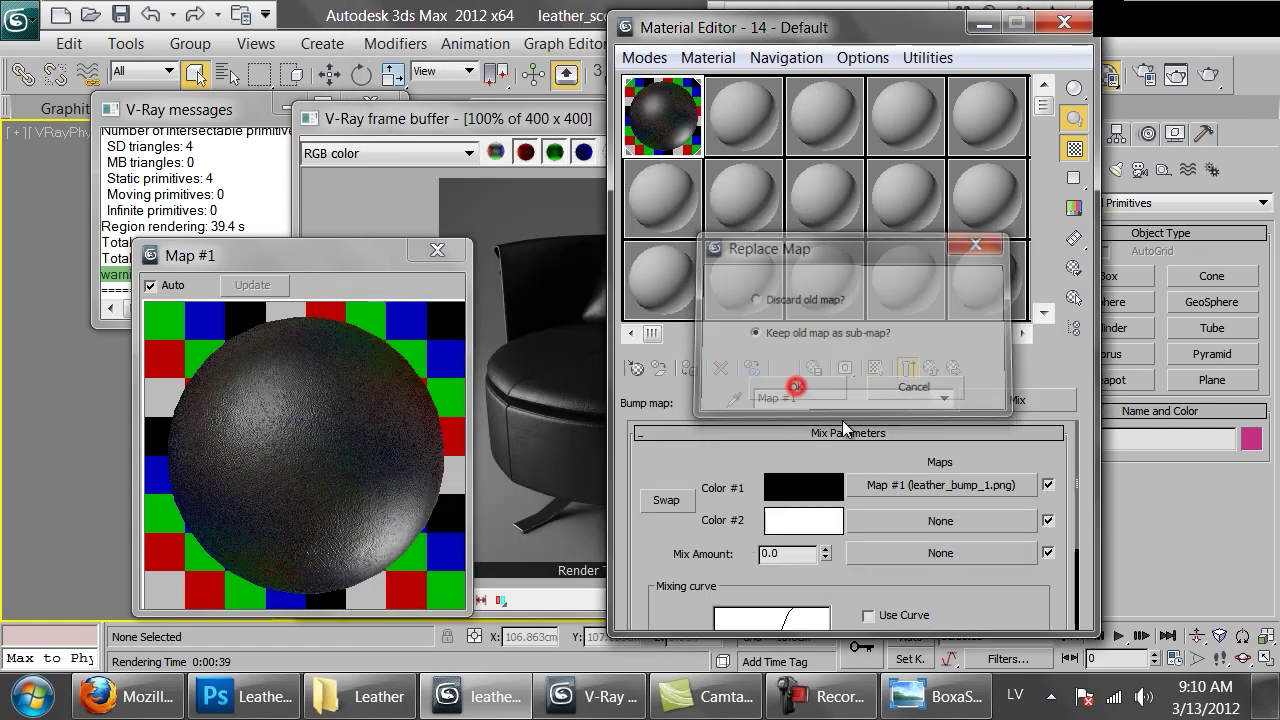
# Step: Assign a Noise map to Color #2 of the Mix and set it to Fractal with Levels 5
pyautogui.click(913, 517)
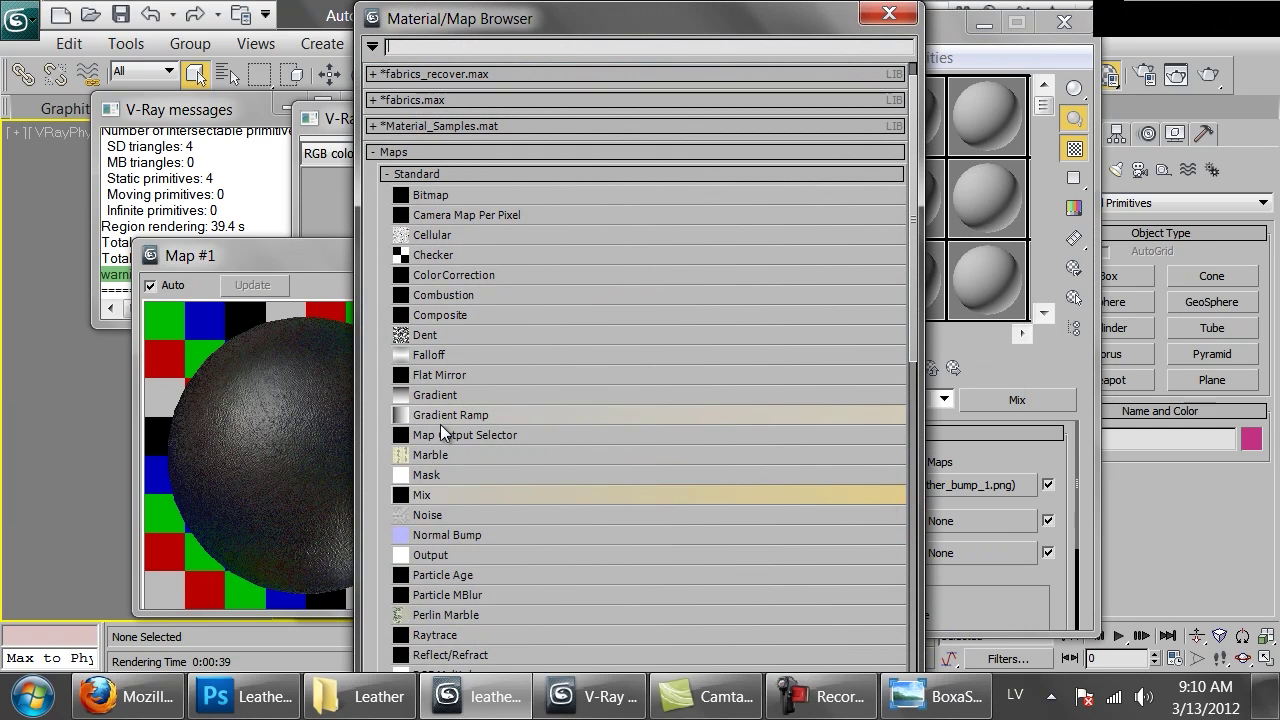
pyautogui.doubleClick(424, 515)
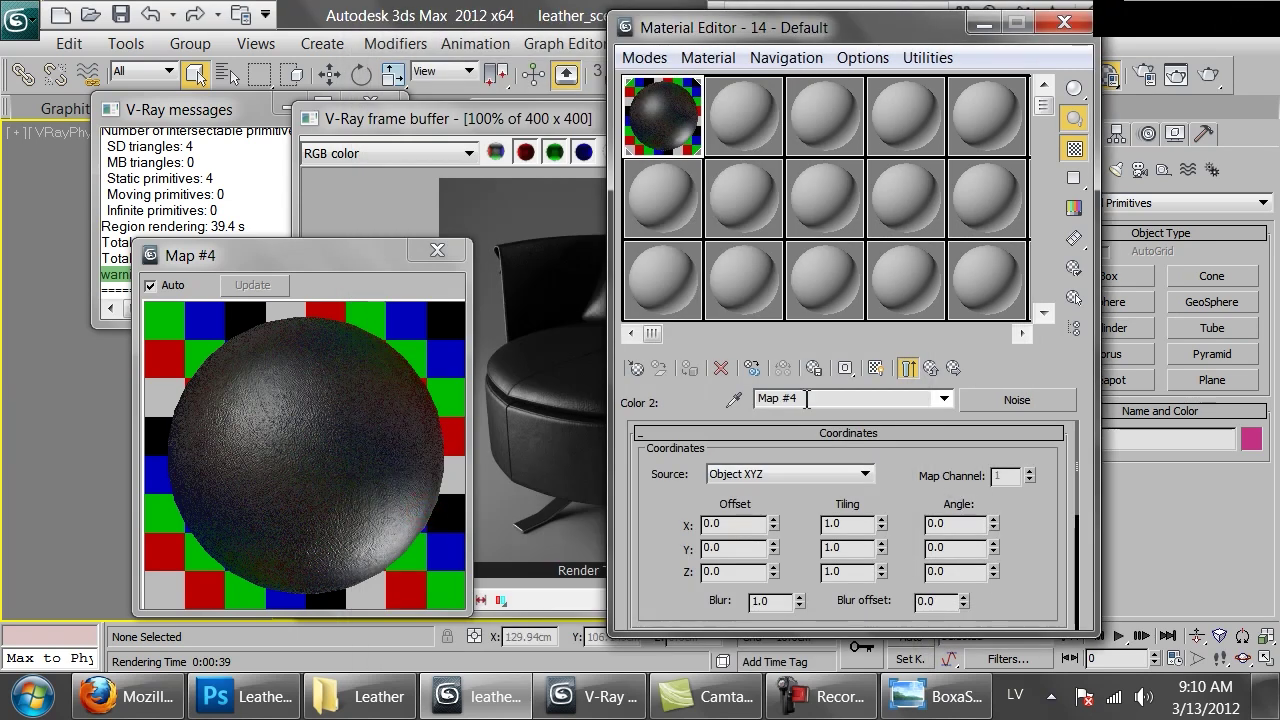
pyautogui.moveTo(634, 603); pyautogui.dragTo(669, 256)
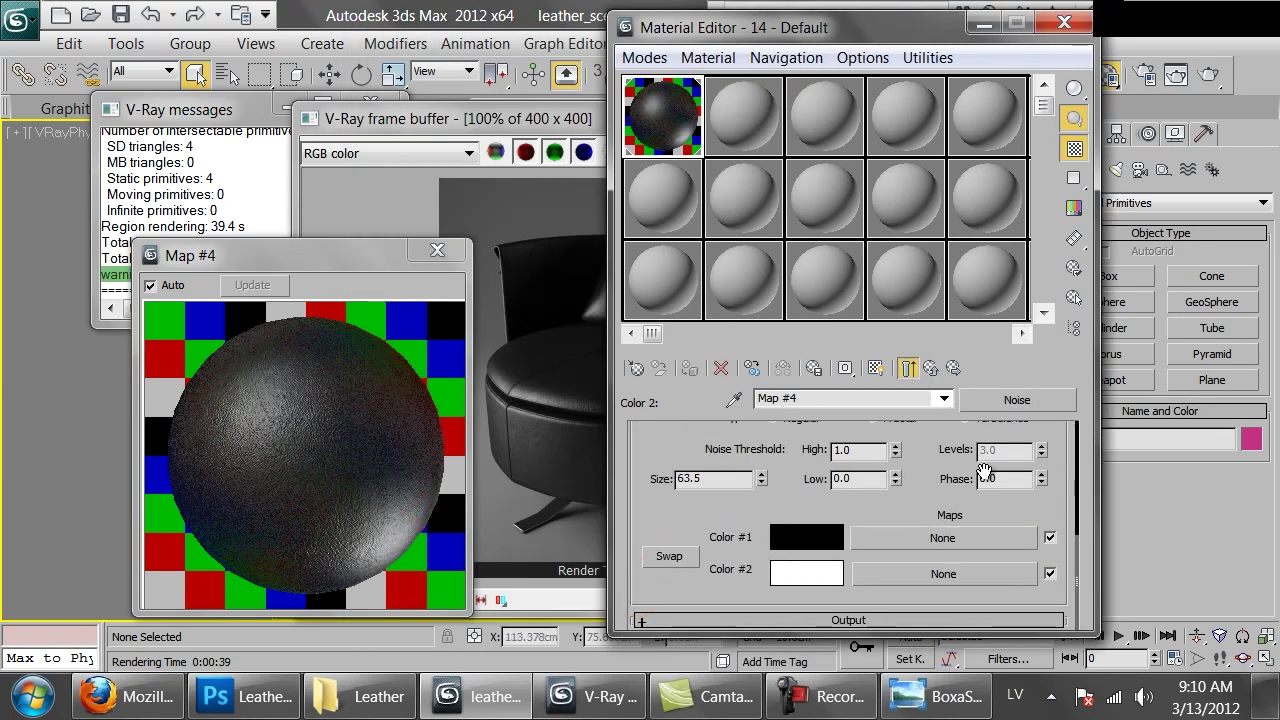
pyautogui.scroll(3, 898, 478)
pyautogui.click(899, 510)
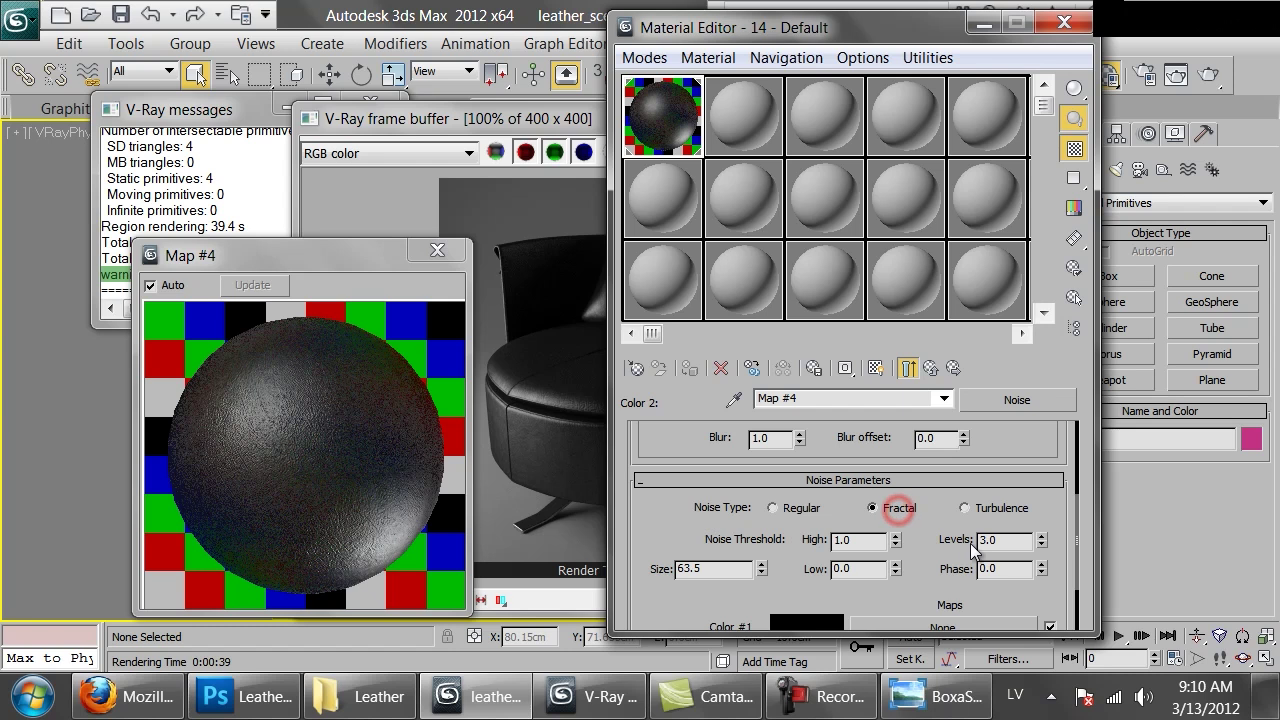
pyautogui.doubleClick(986, 540)
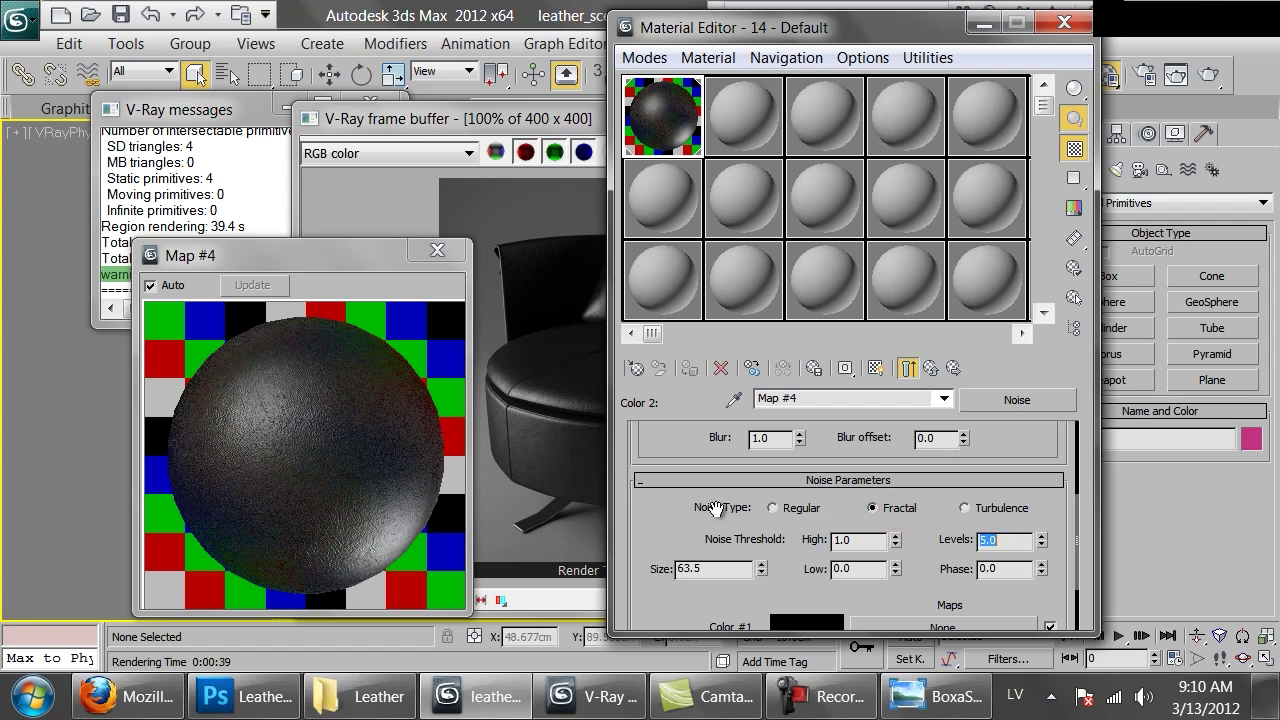
# Step: Return to the parent Mix map and set its Mix Amount to 20
pyautogui.click(953, 369)
pyautogui.doubleClick(786, 554)
pyautogui.write('50')
pyautogui.press('Return')
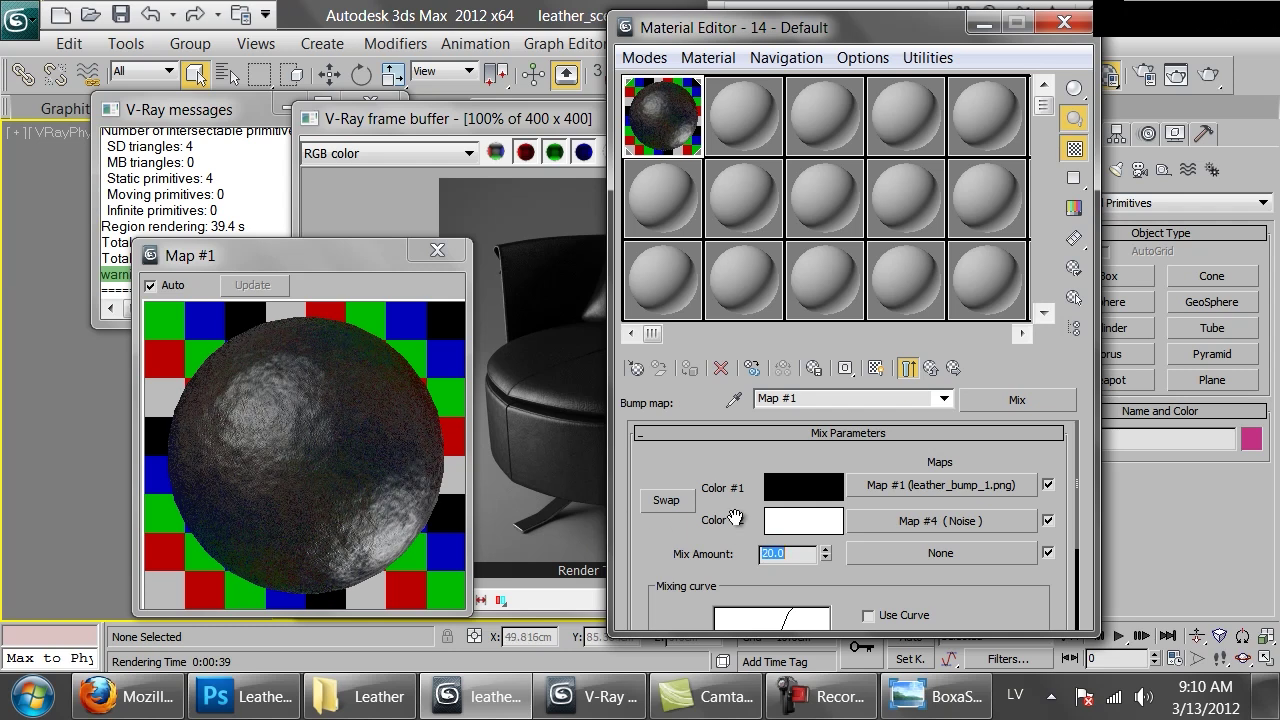
# Step: Set the Noise map's Size to 150 and run a partial test render of the armchair
pyautogui.click(934, 511)
pyautogui.scroll(-5, 912, 558)
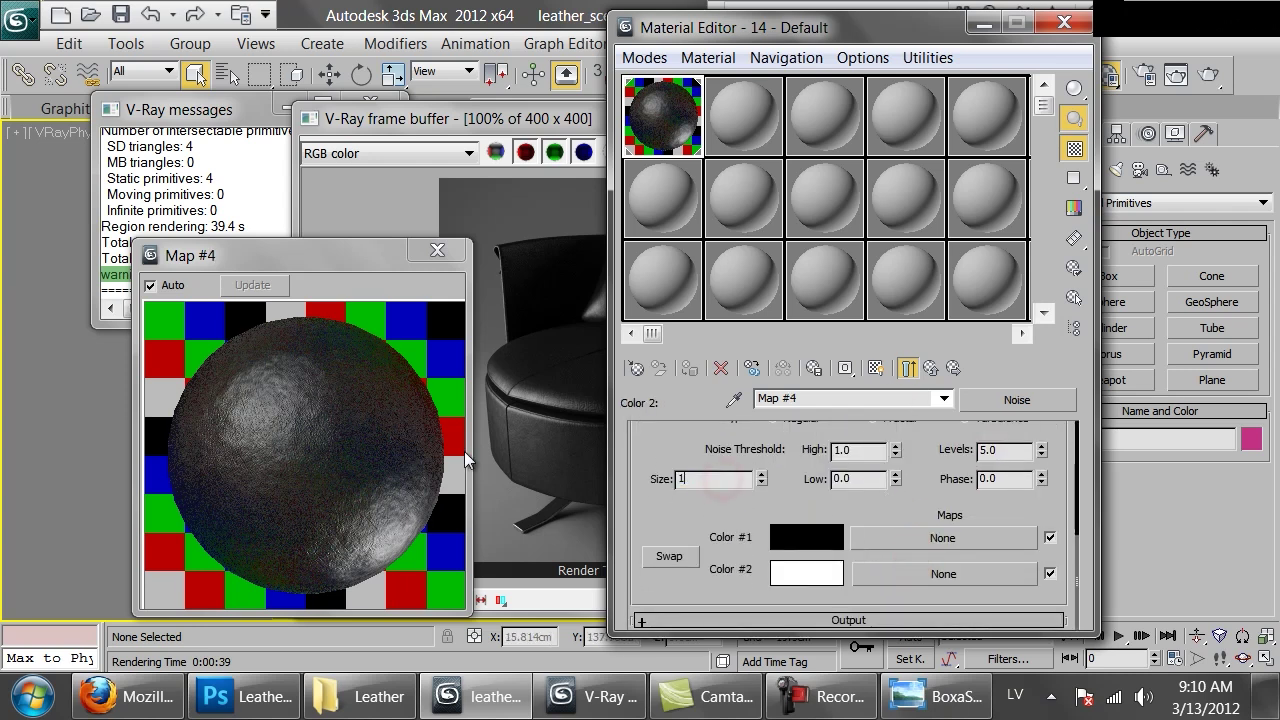
pyautogui.write('150.0')
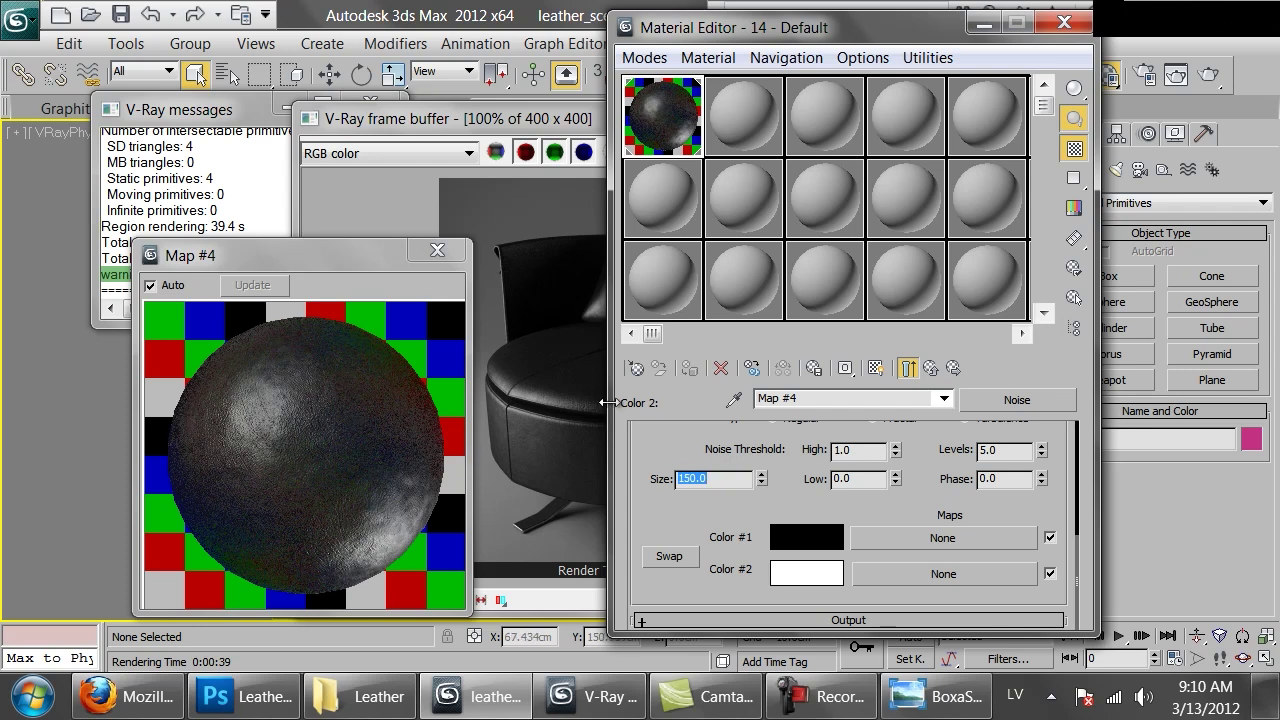
pyautogui.click(553, 409)
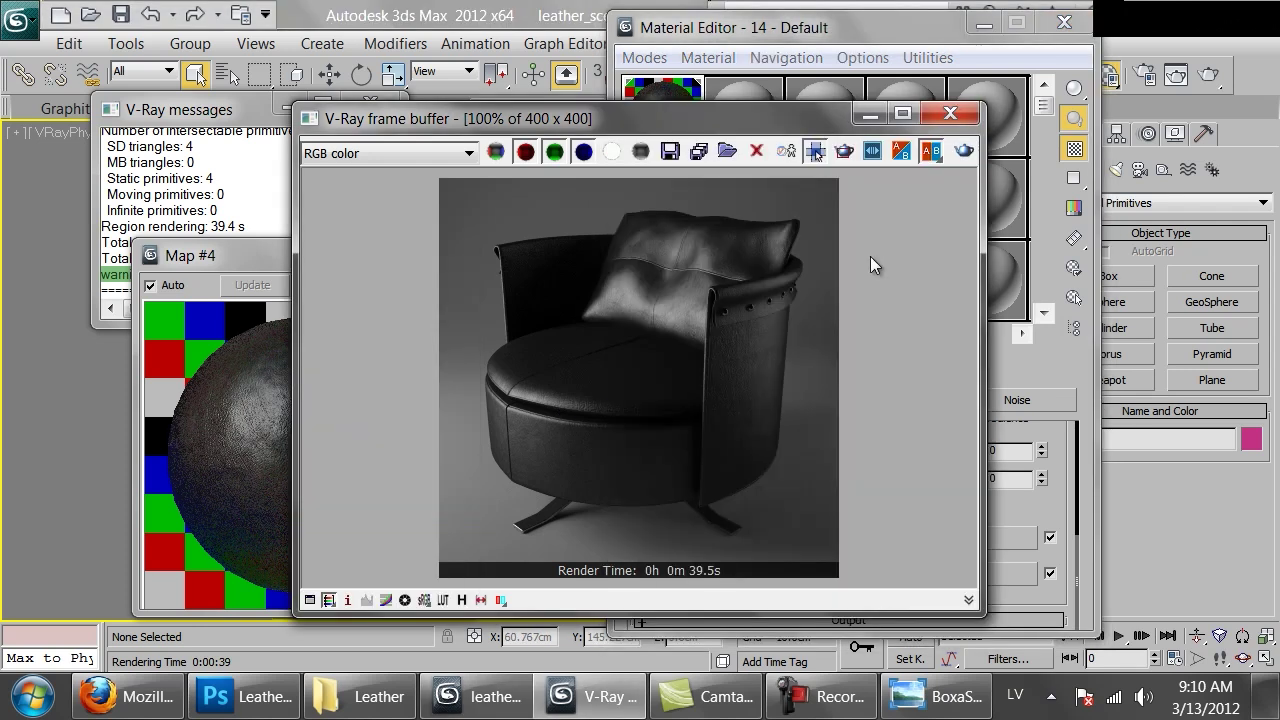
pyautogui.click(961, 153)
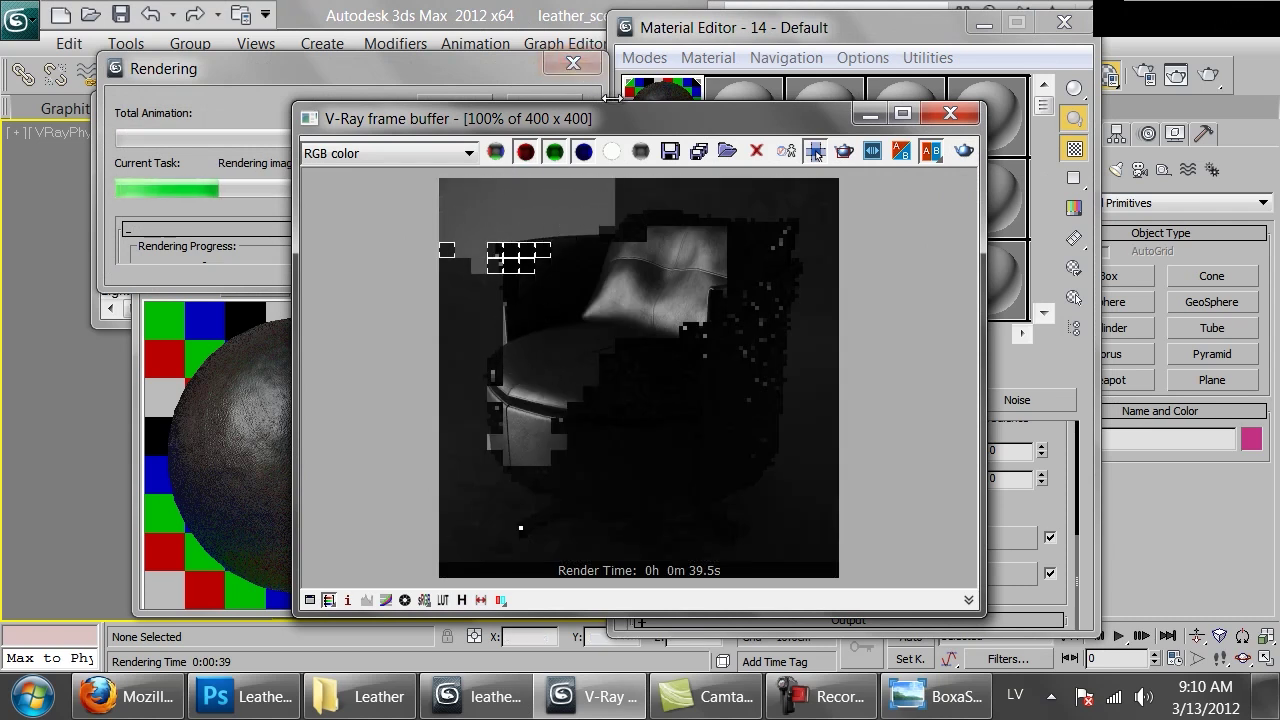
pyautogui.click(559, 95)
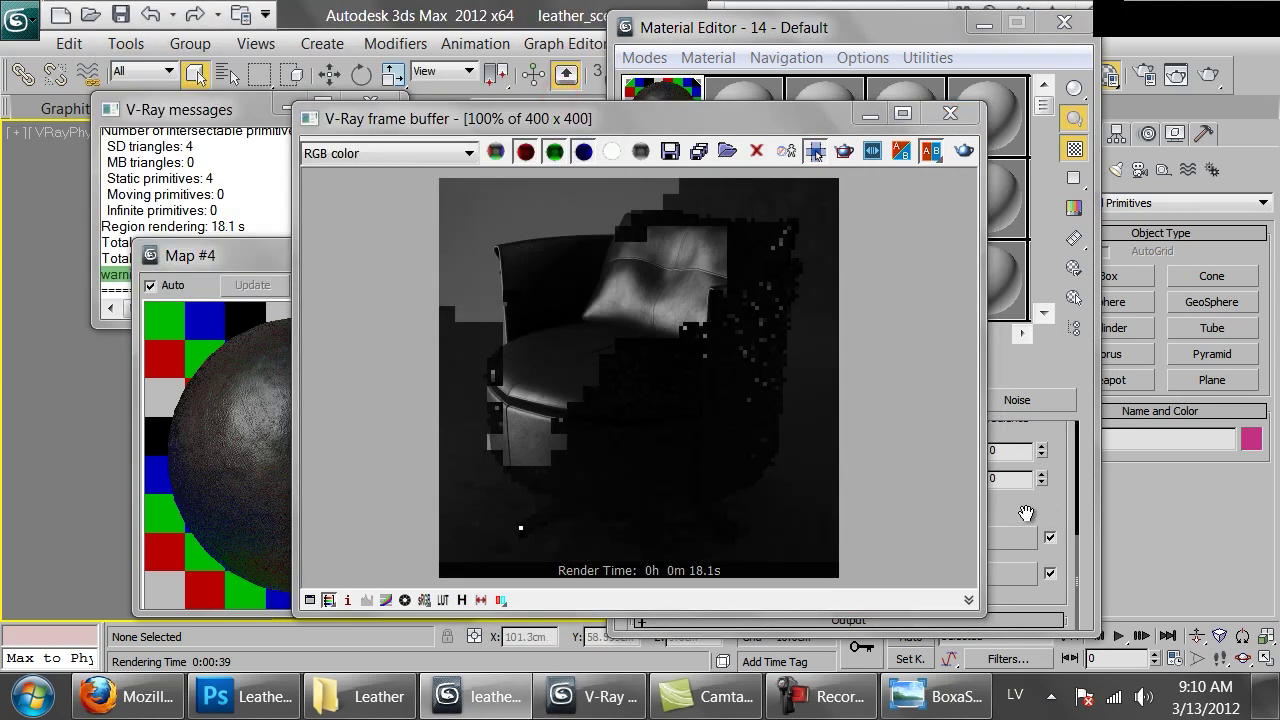
# Step: Return to the parent VRayMtl, set its Bump amount to 120 and run another test render
pyautogui.click(1026, 513)
pyautogui.click(930, 368)
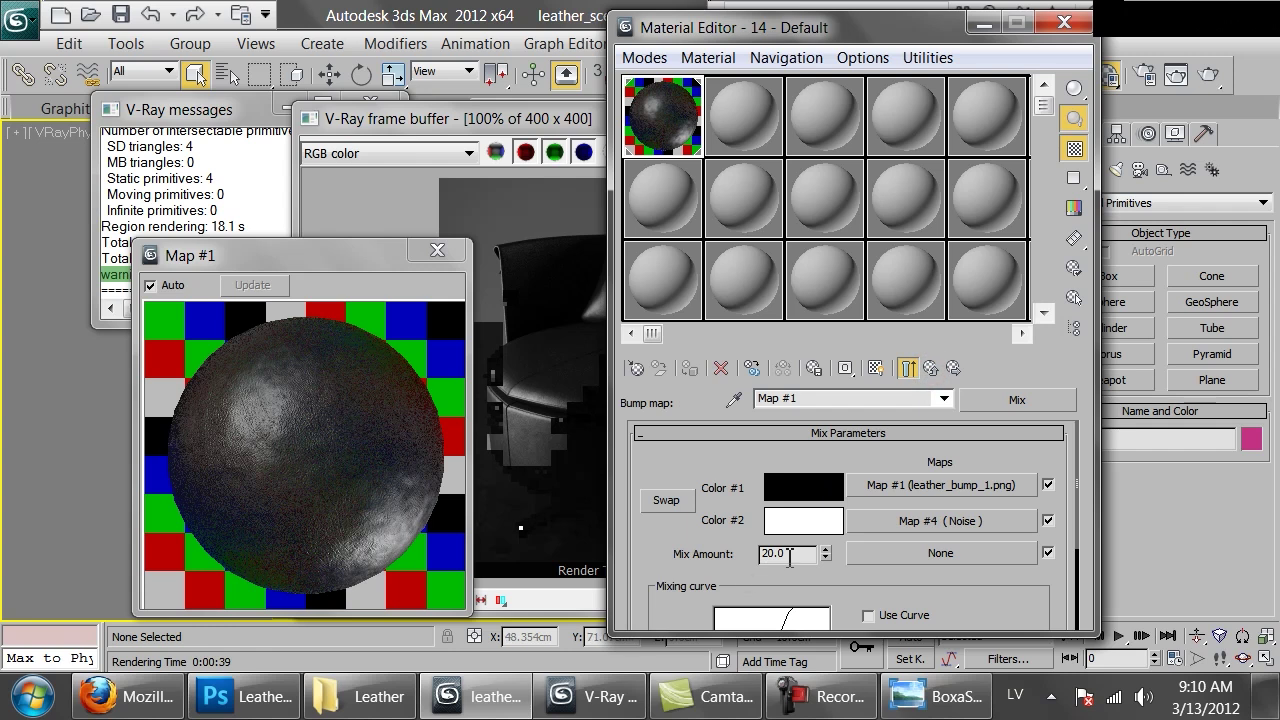
pyautogui.click(930, 368)
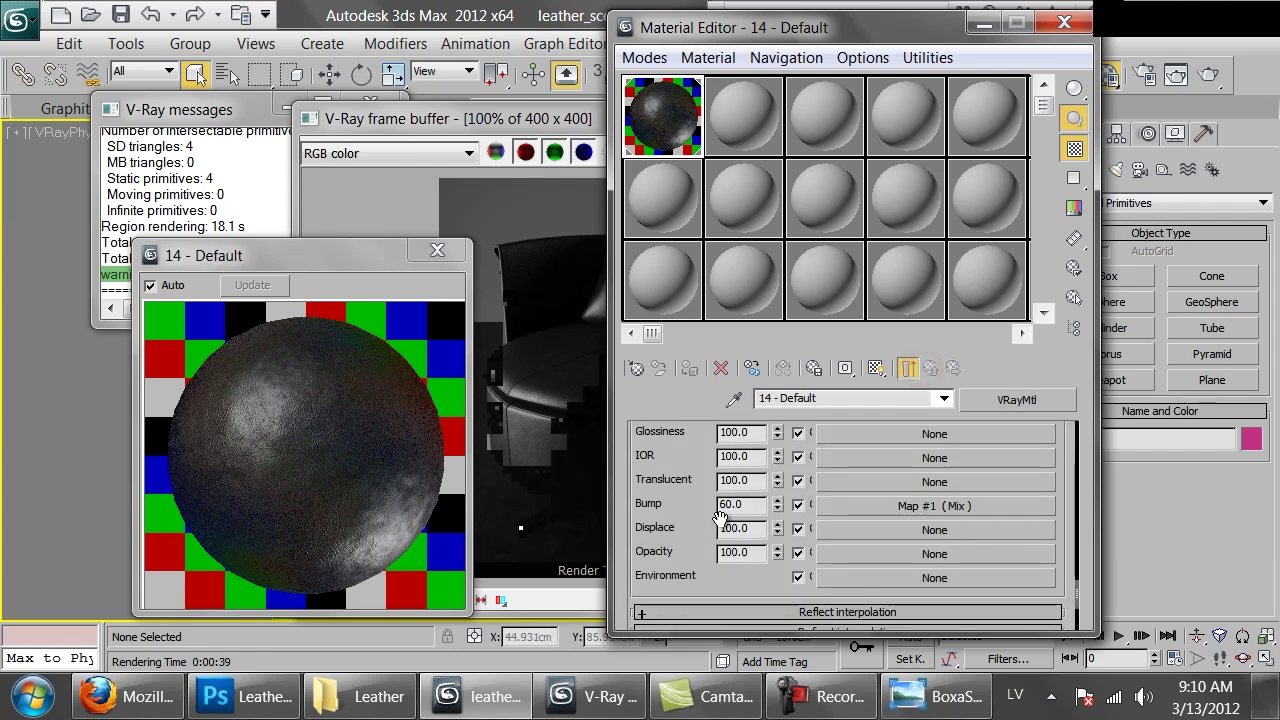
pyautogui.write('120')
pyautogui.press('Return')
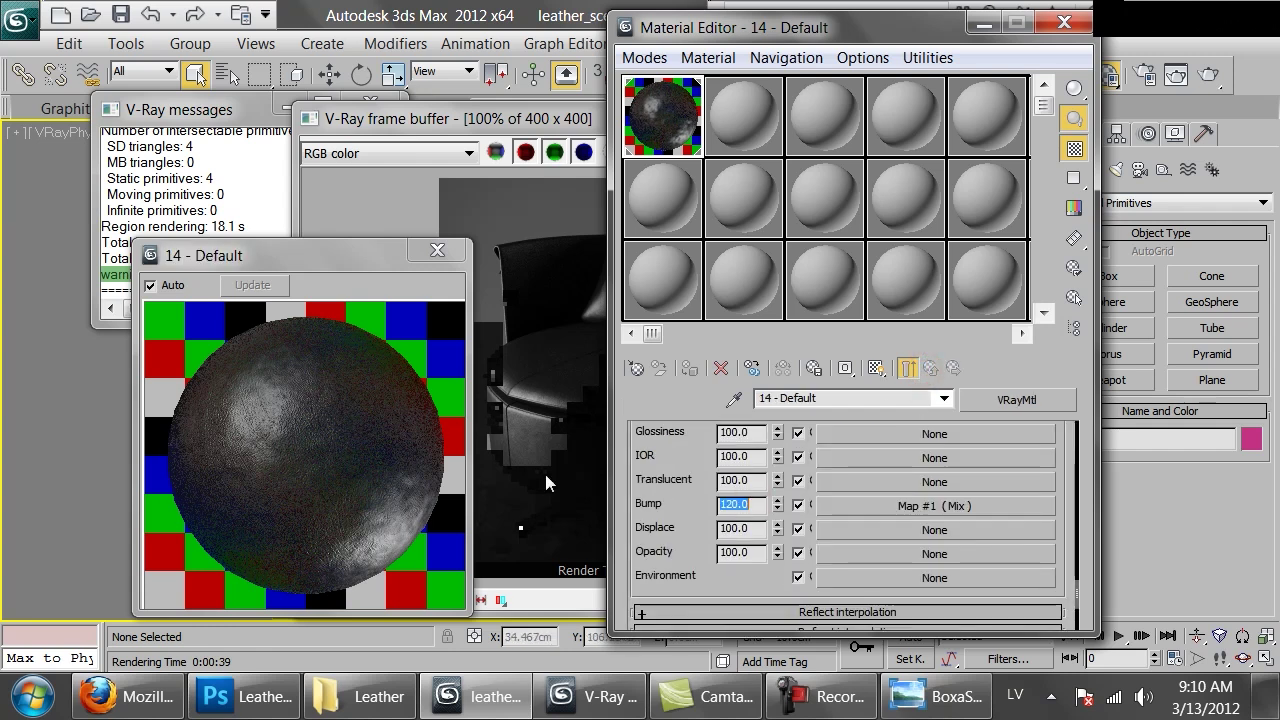
pyautogui.click(476, 434)
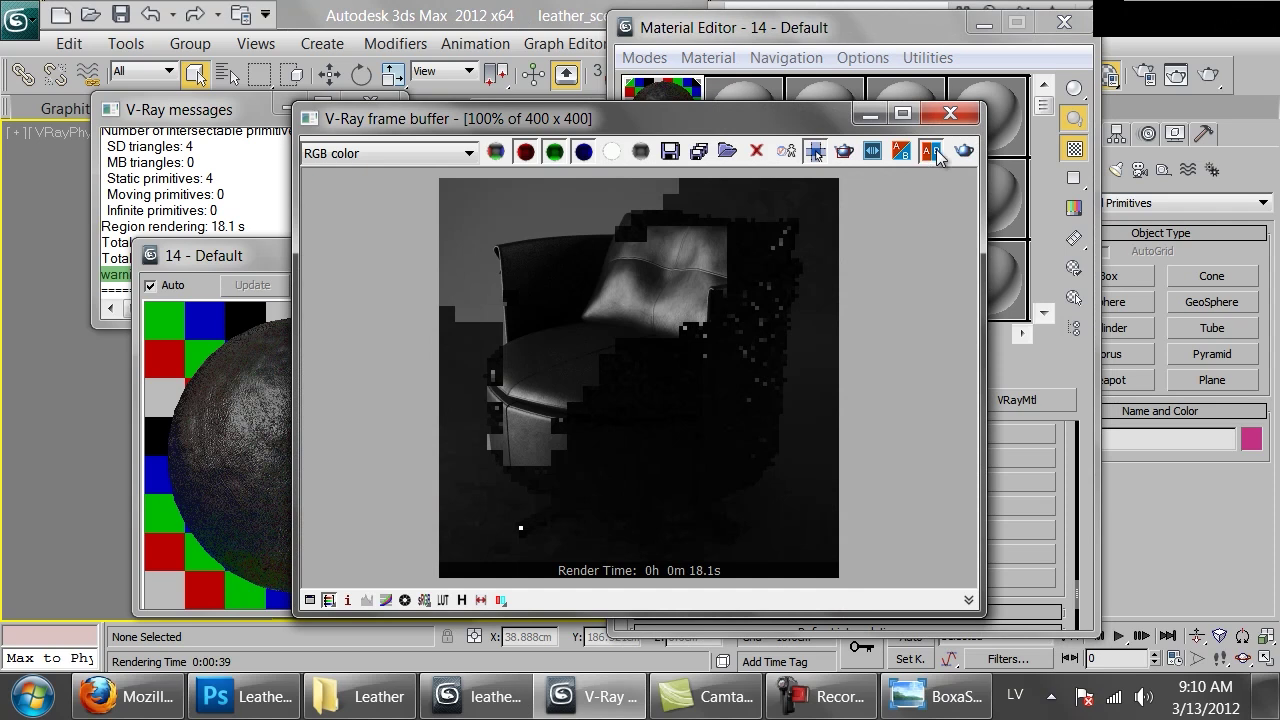
pyautogui.click(964, 151)
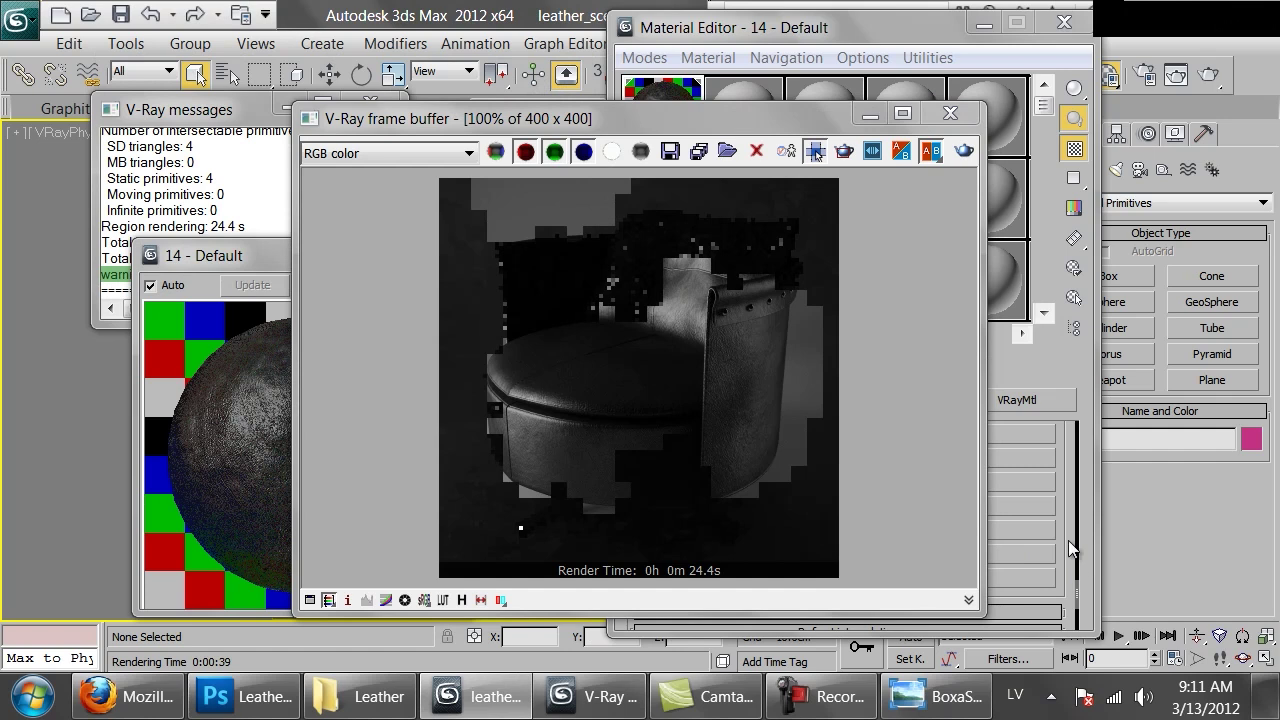
# Step: Reopen the Noise map inside the Bump Mix, set its Size to 40 and render the armchair again
pyautogui.click(1068, 545)
pyautogui.click(905, 510)
pyautogui.click(878, 524)
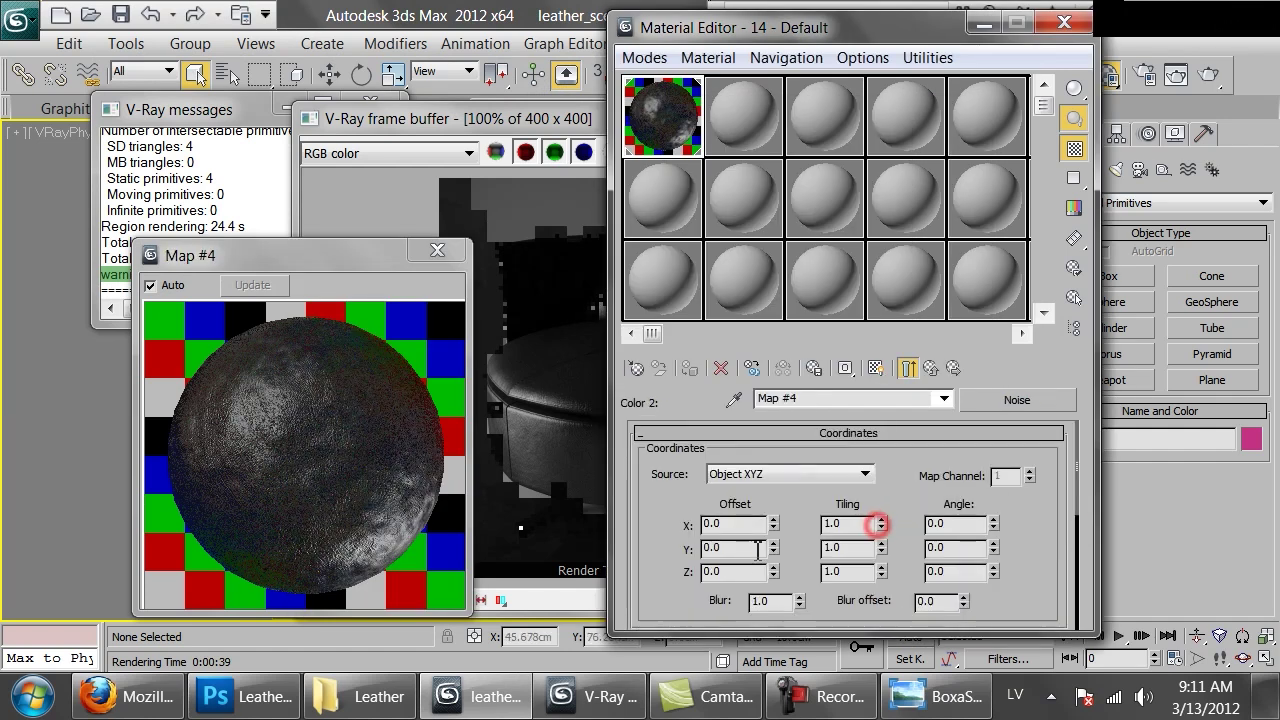
pyautogui.scroll(-6, 725, 540)
pyautogui.doubleClick(716, 563)
pyautogui.write('40')
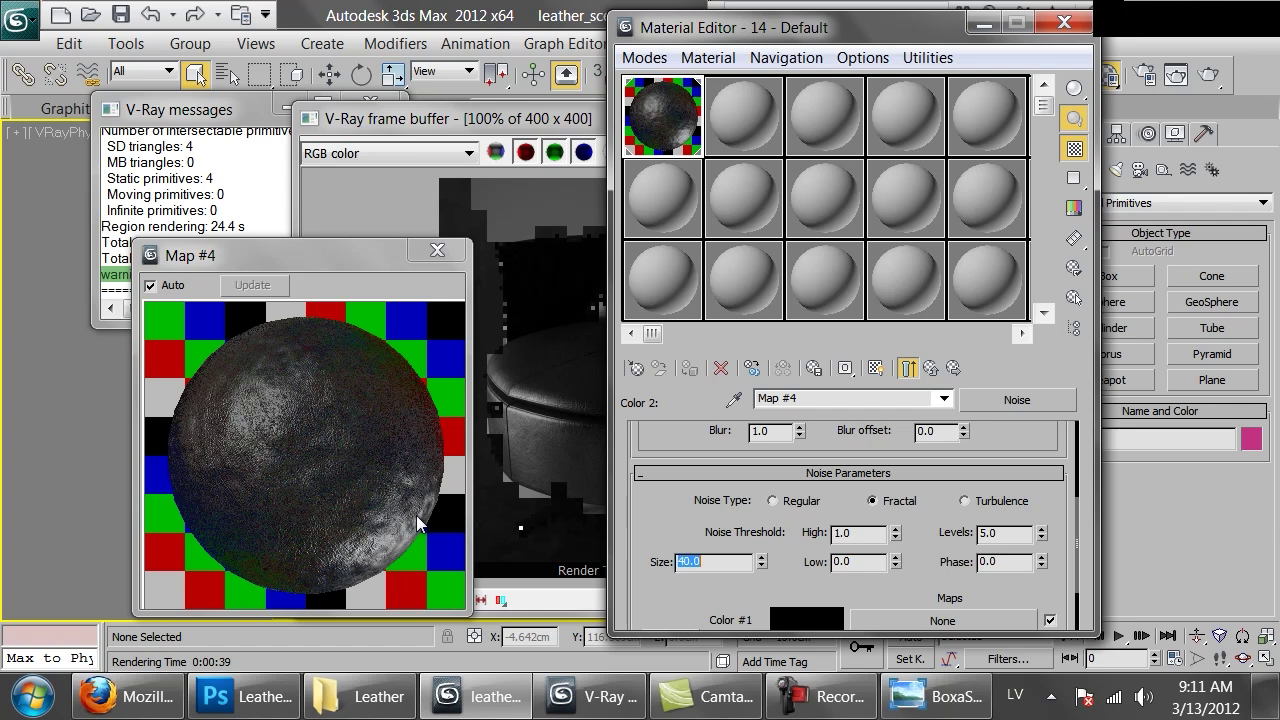
pyautogui.click(581, 256)
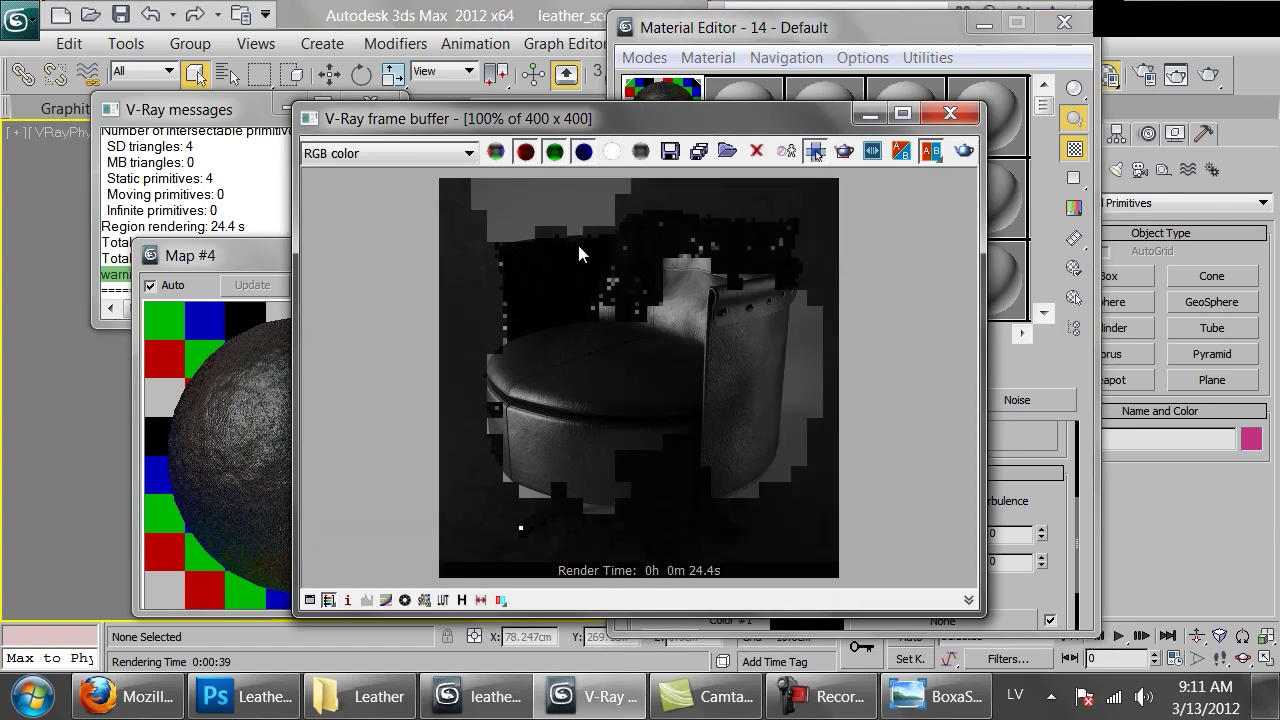
pyautogui.click(962, 150)
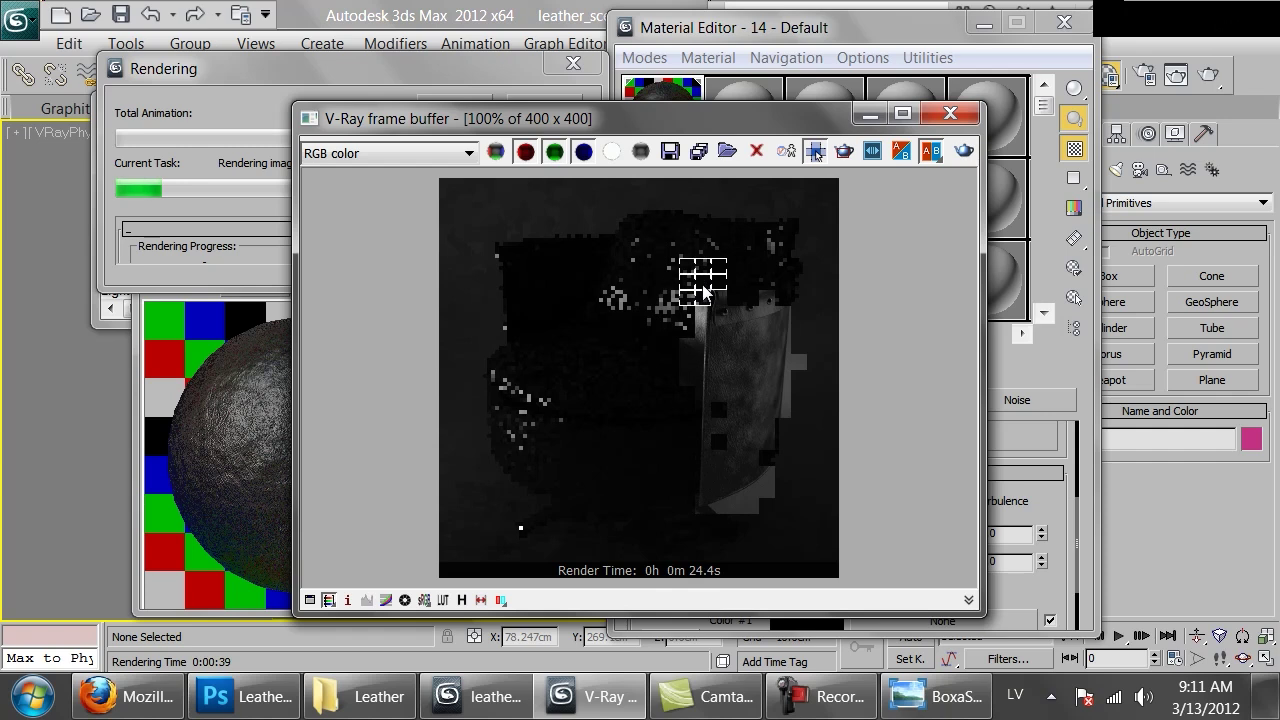
# Step: Return to the parent Mix map, set its Mix Amount to 5 and render the armchair again from the parent material
pyautogui.click(1035, 490)
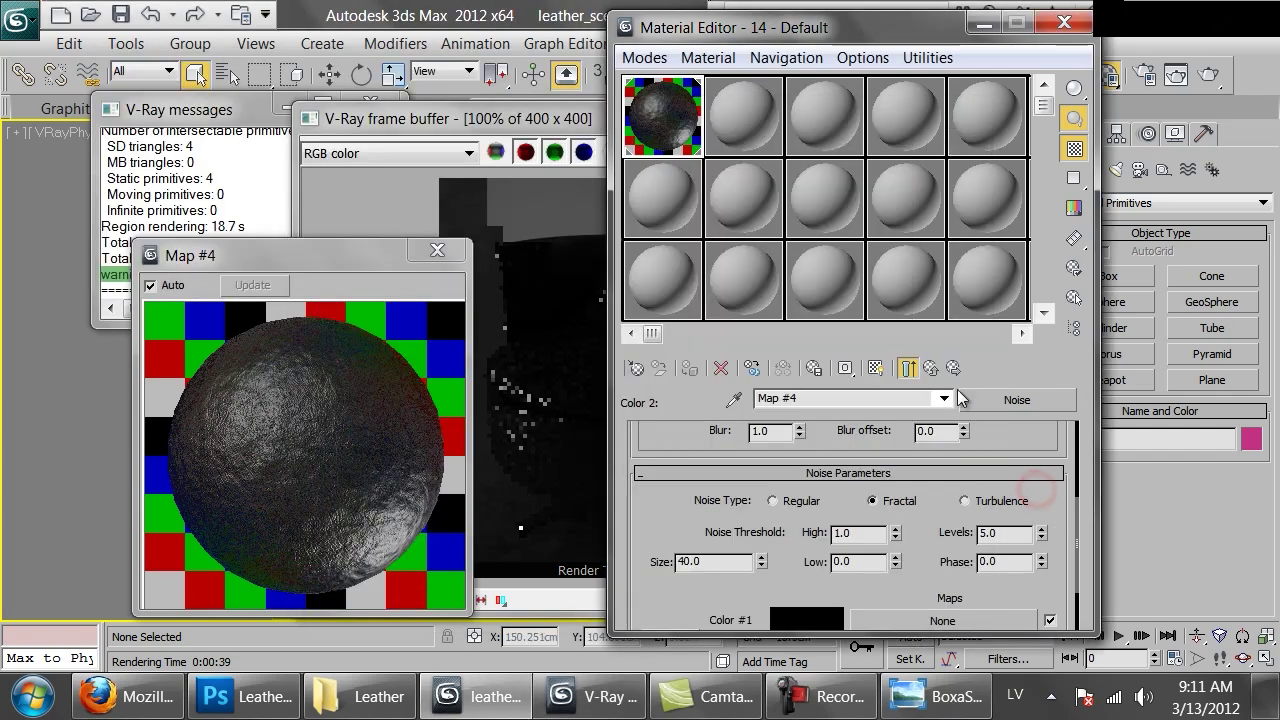
pyautogui.click(932, 370)
pyautogui.click(787, 558)
pyautogui.write('5')
pyautogui.press('Return')
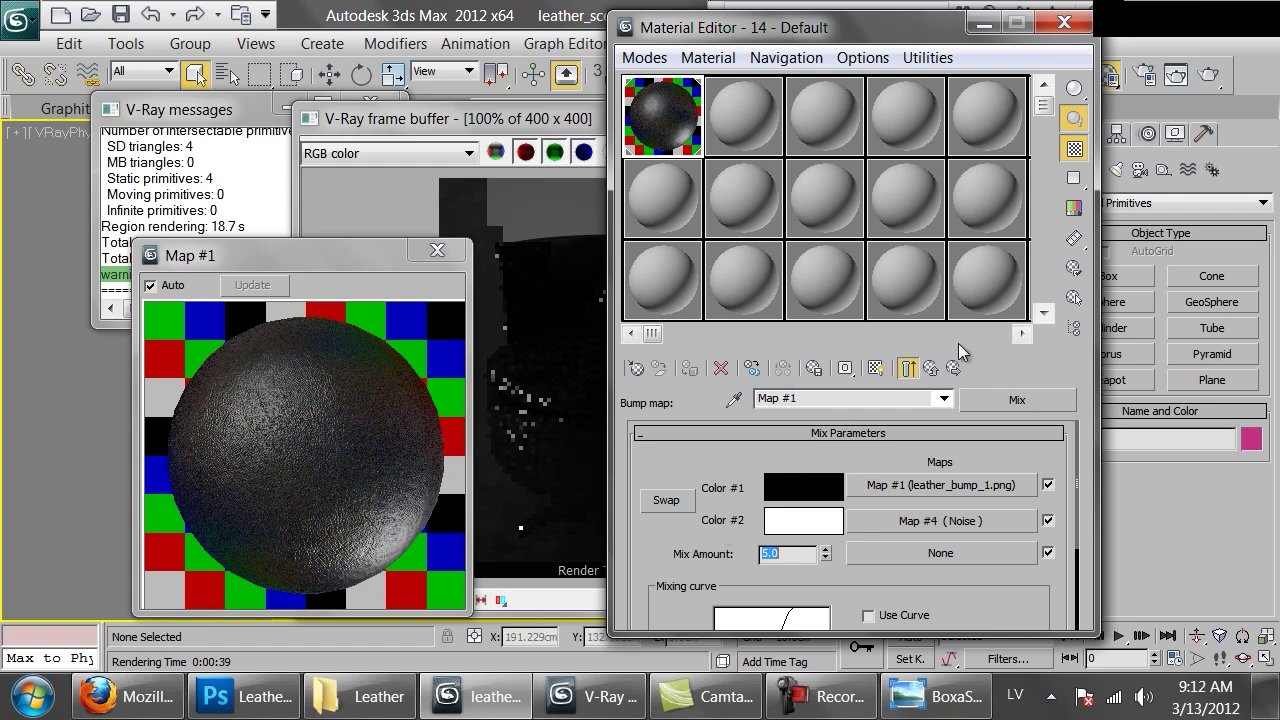
pyautogui.click(931, 367)
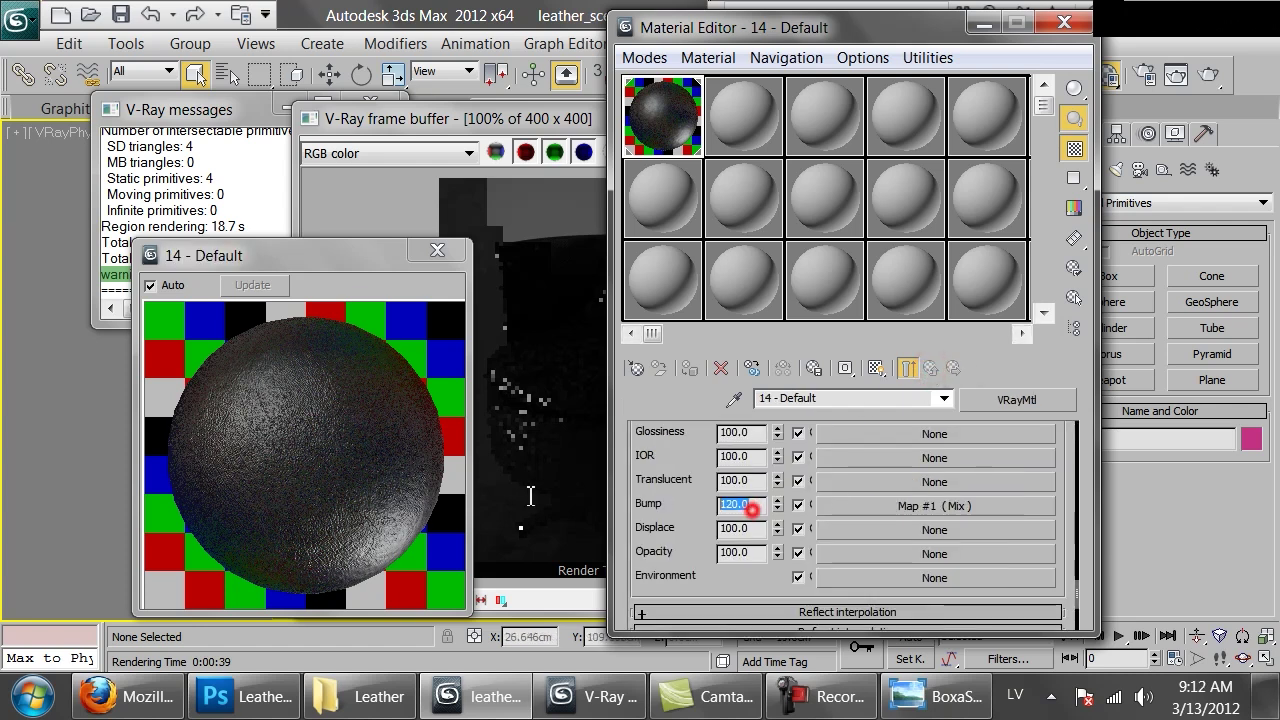
pyautogui.click(499, 293)
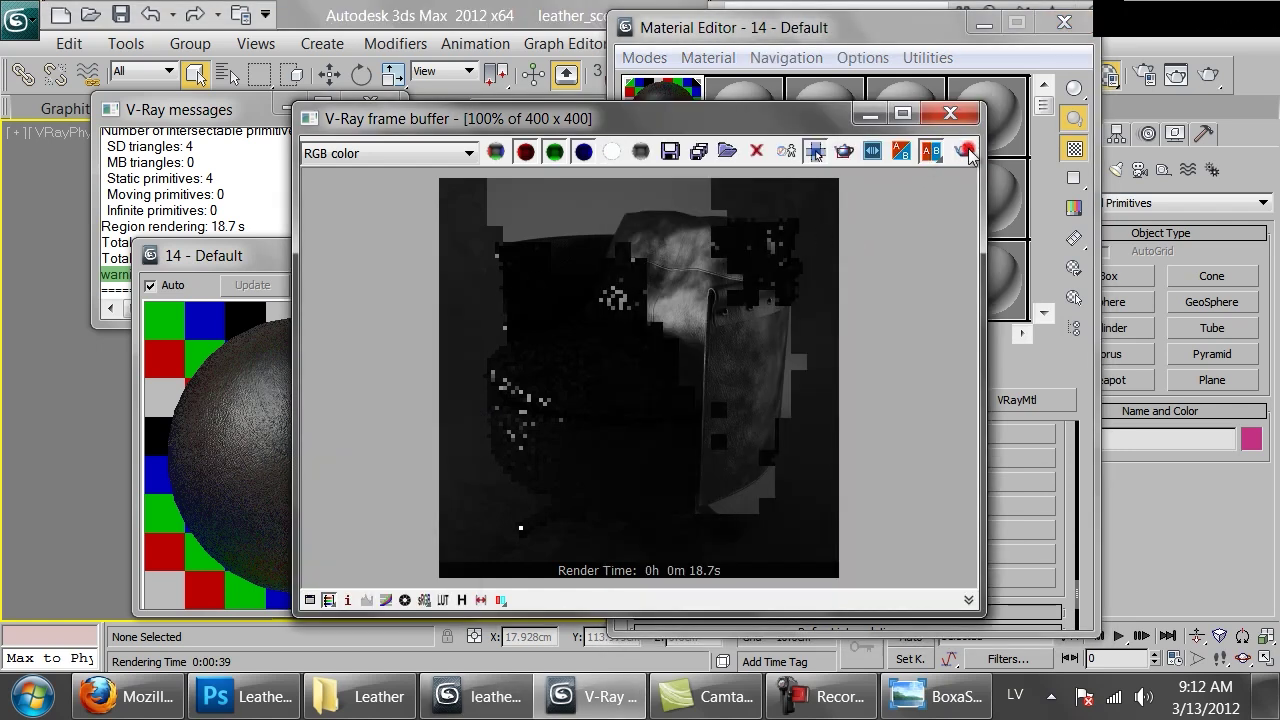
pyautogui.click(965, 151)
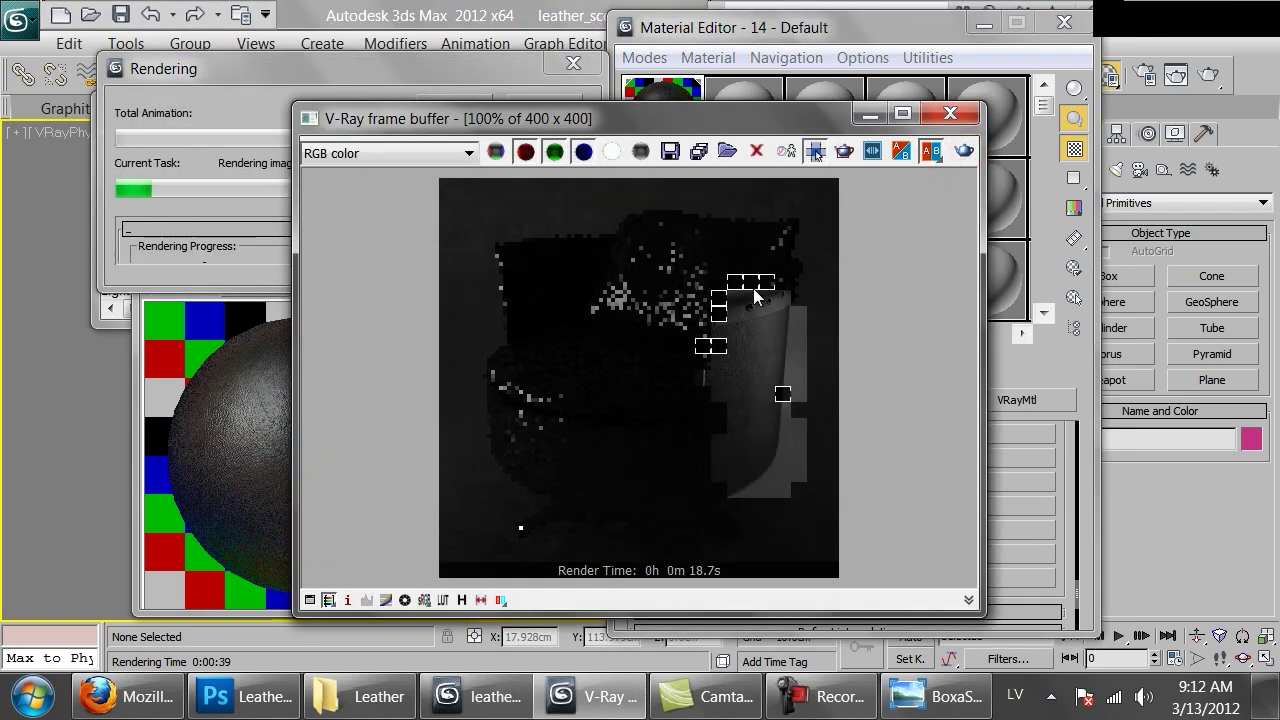
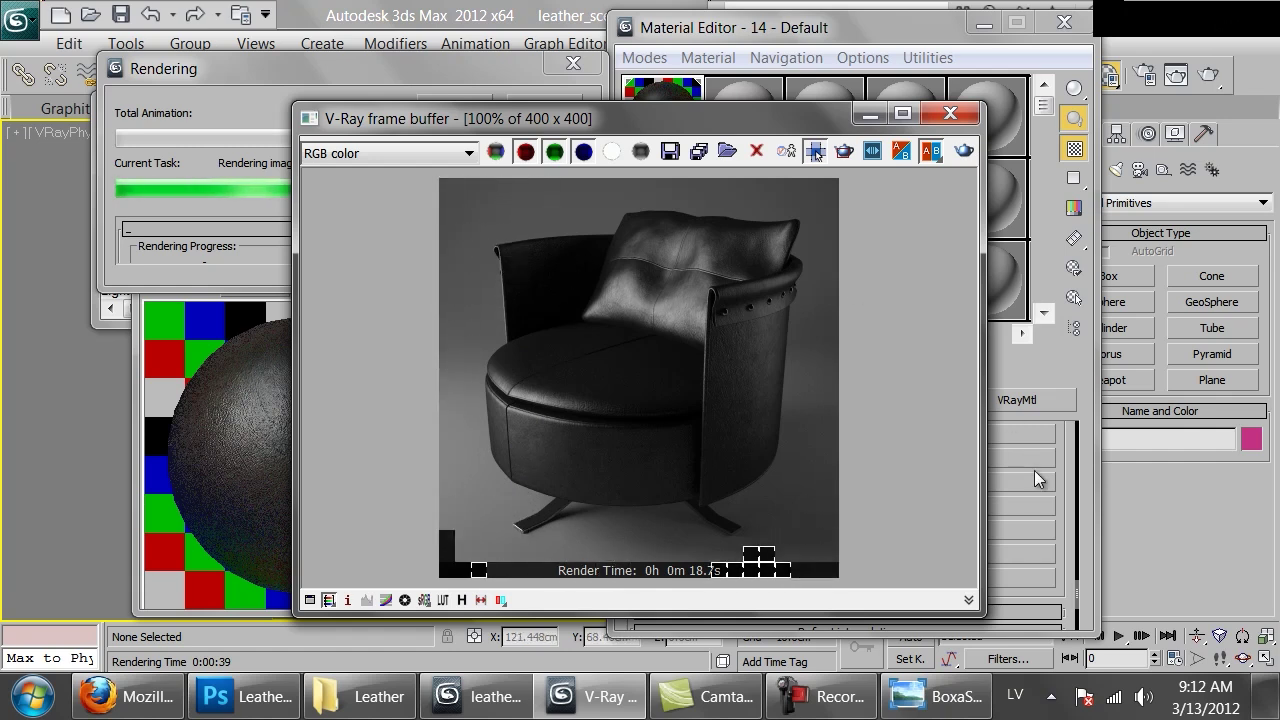
# Step: Darken the leather material's Reflect colour to a Value of 2
pyautogui.click(1065, 451)
pyautogui.scroll(3, 1065, 451)
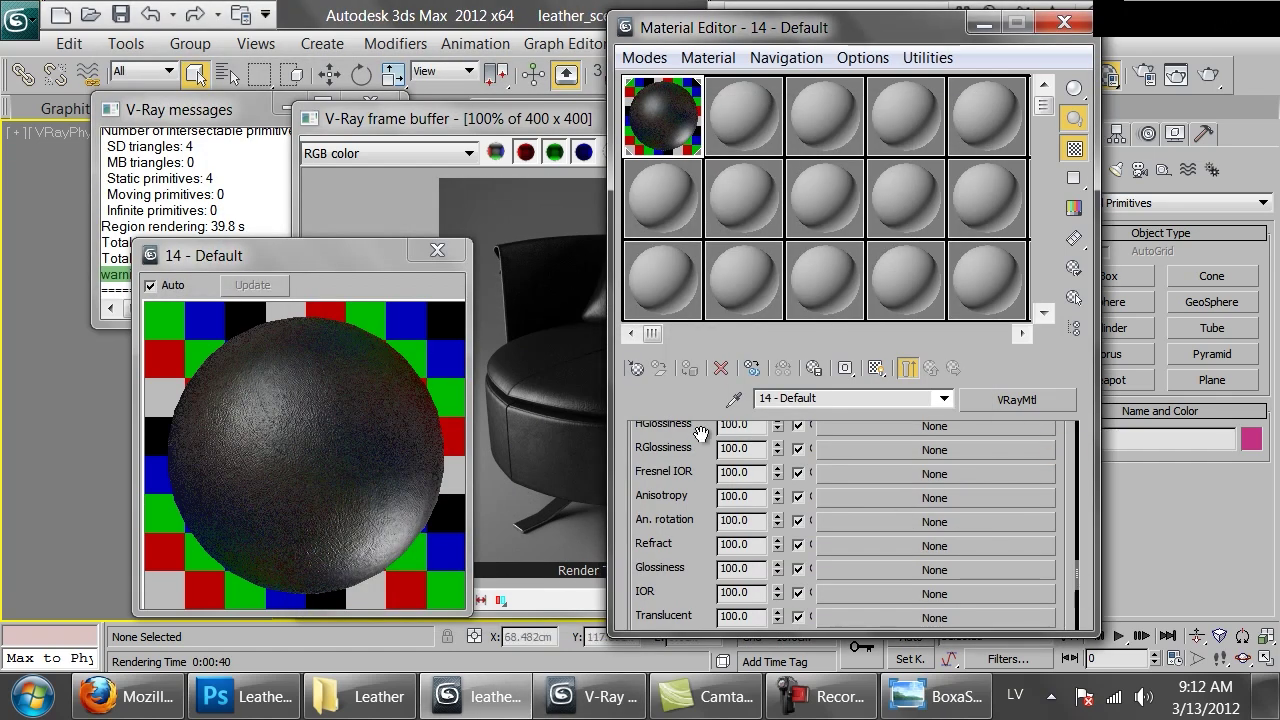
pyautogui.scroll(5, 722, 443)
pyautogui.scroll(10, 722, 443)
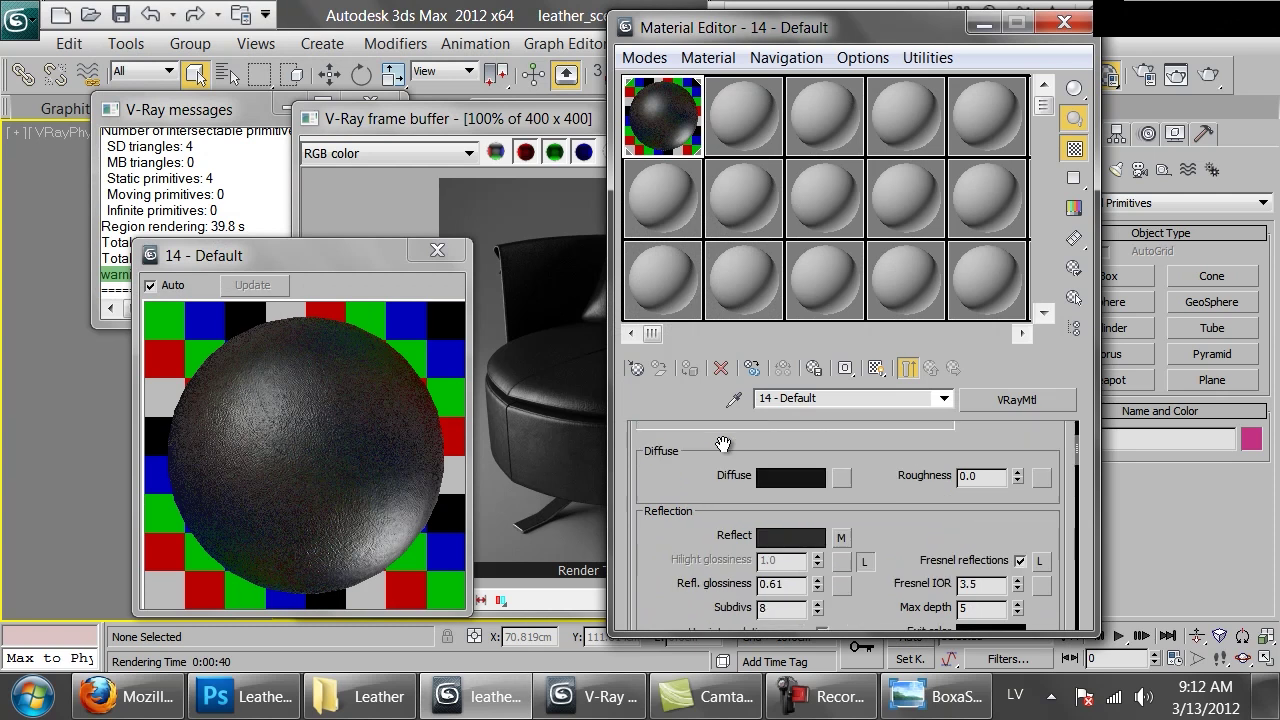
pyautogui.scroll(-2, 783, 484)
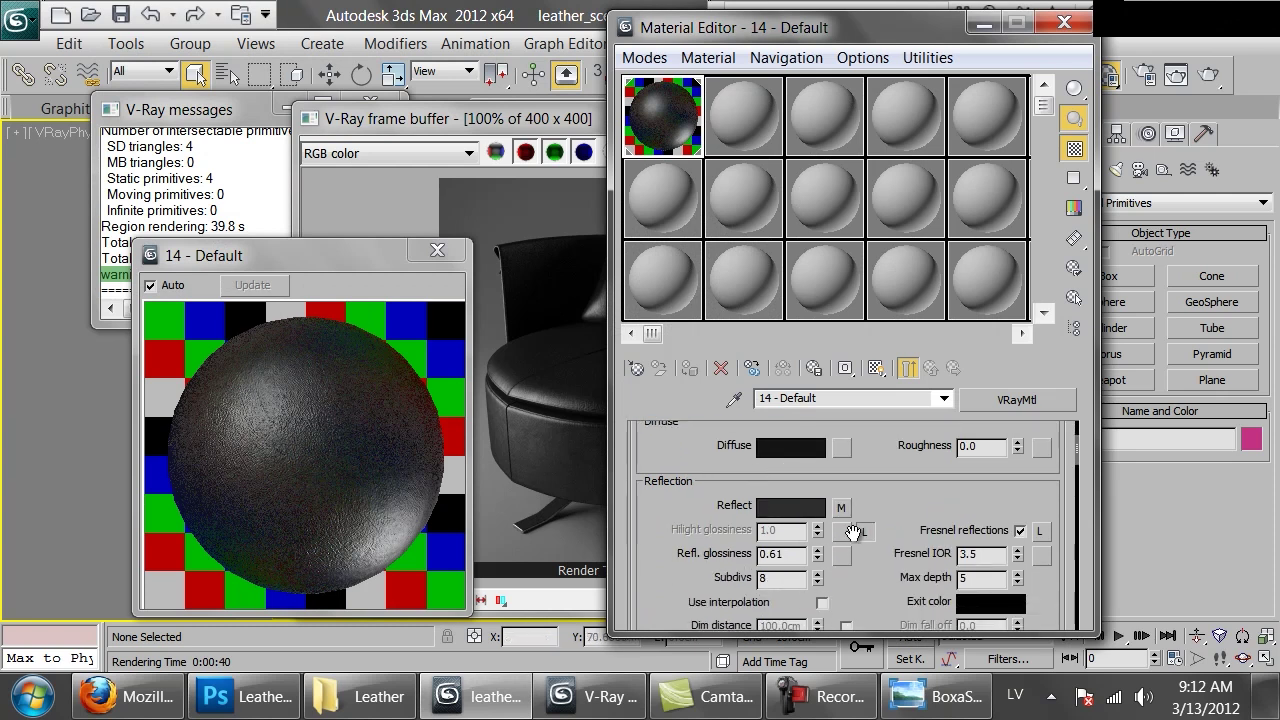
pyautogui.click(789, 507)
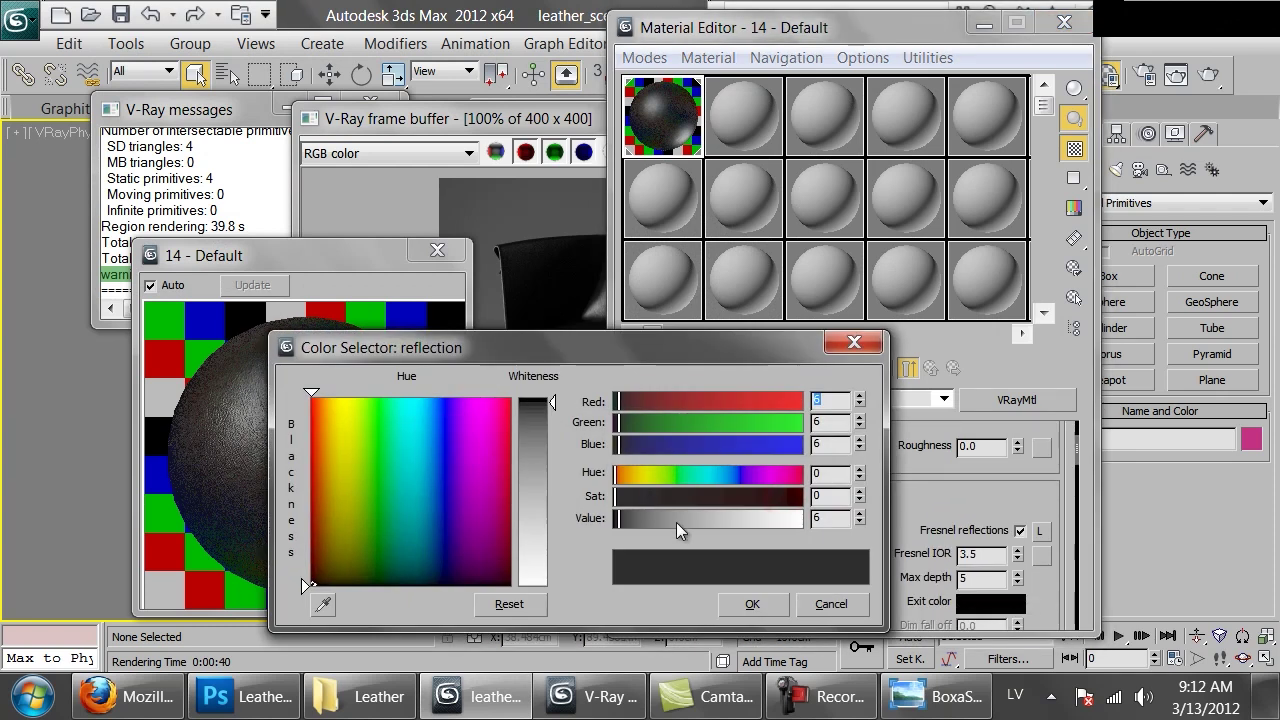
pyautogui.click(858, 522)
pyautogui.click(860, 520)
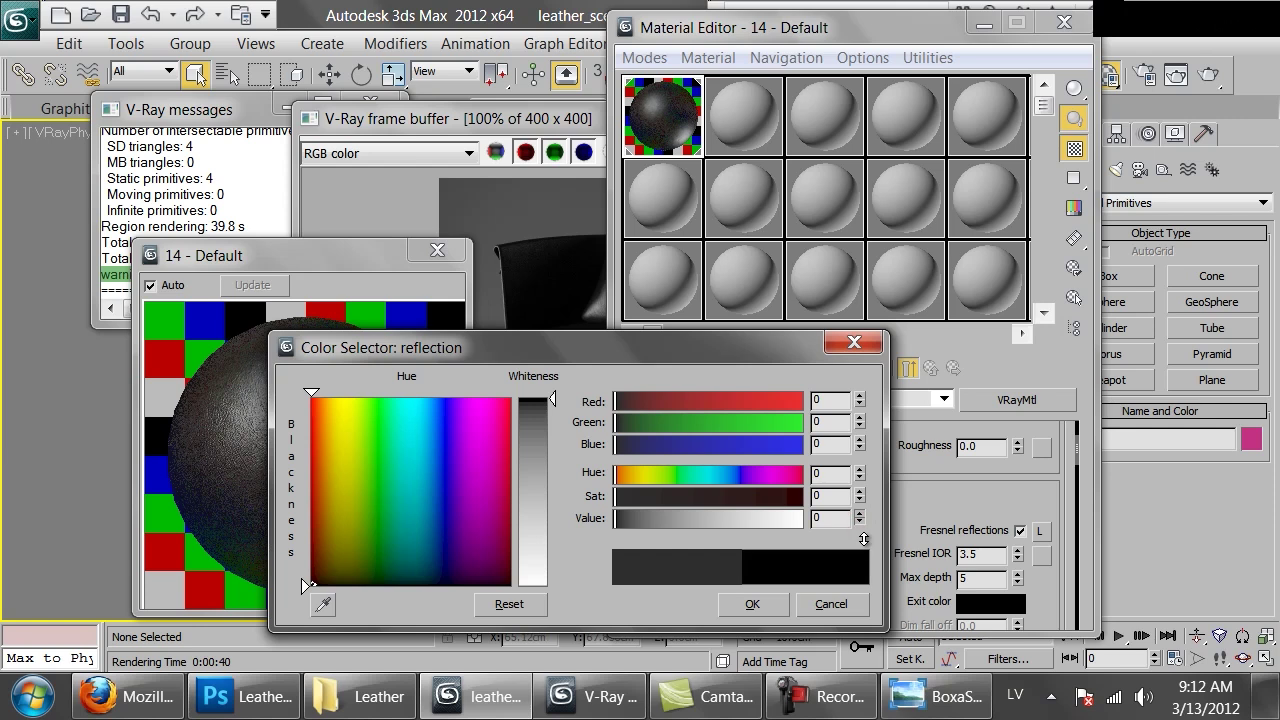
pyautogui.click(861, 517)
pyautogui.click(861, 516)
pyautogui.click(859, 513)
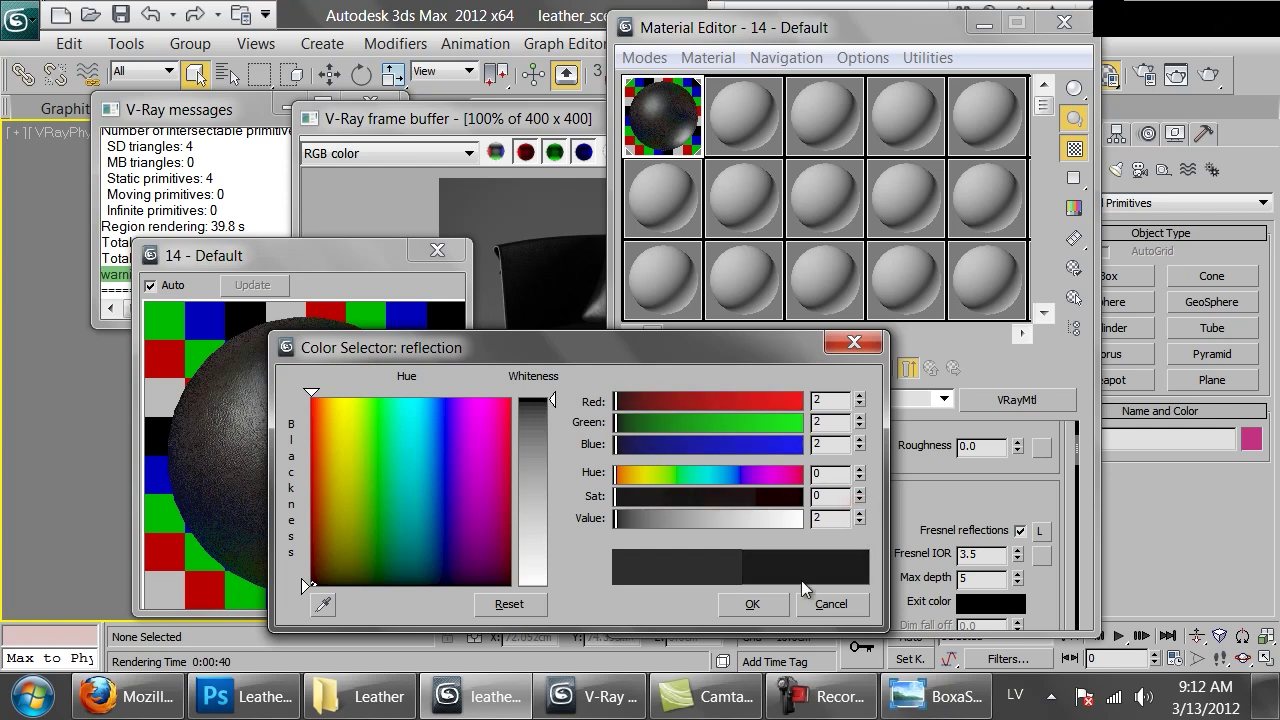
pyautogui.click(752, 604)
# Step: Set the amount of the material's Reflect map to 30
pyautogui.scroll(-10, 857, 447)
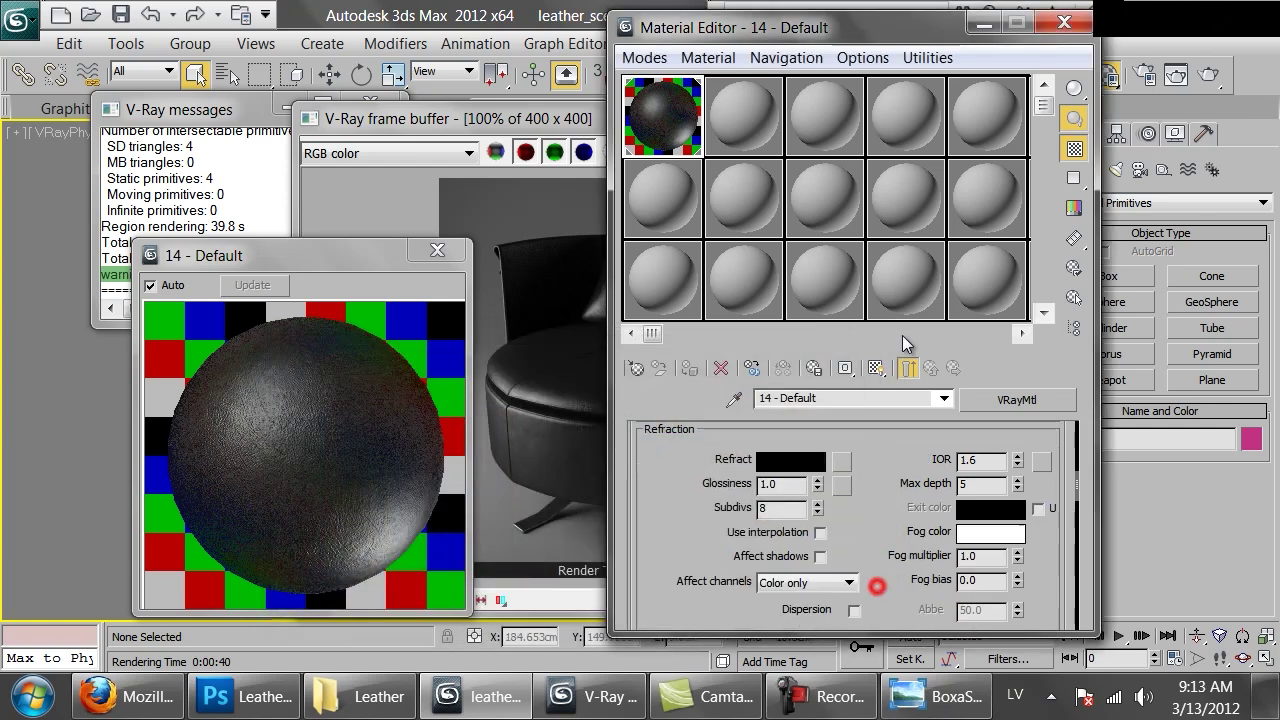
pyautogui.scroll(-5, 857, 447)
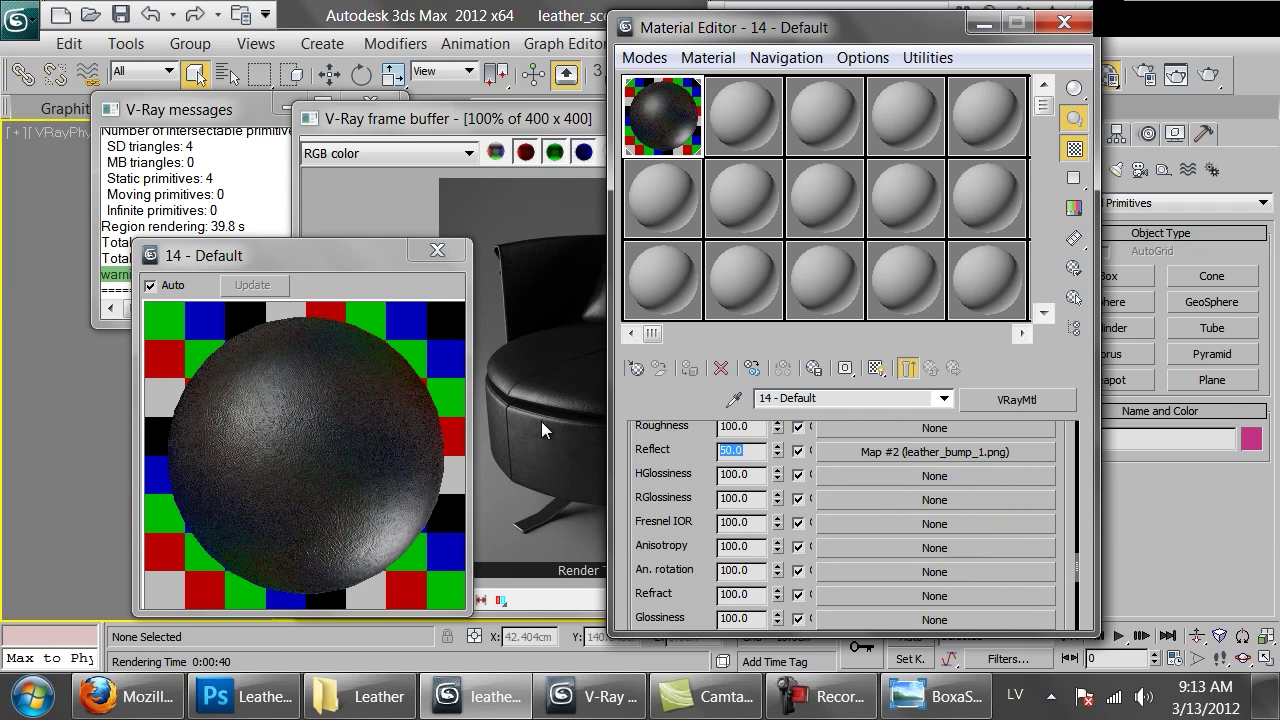
pyautogui.write('30')
pyautogui.press('Return')
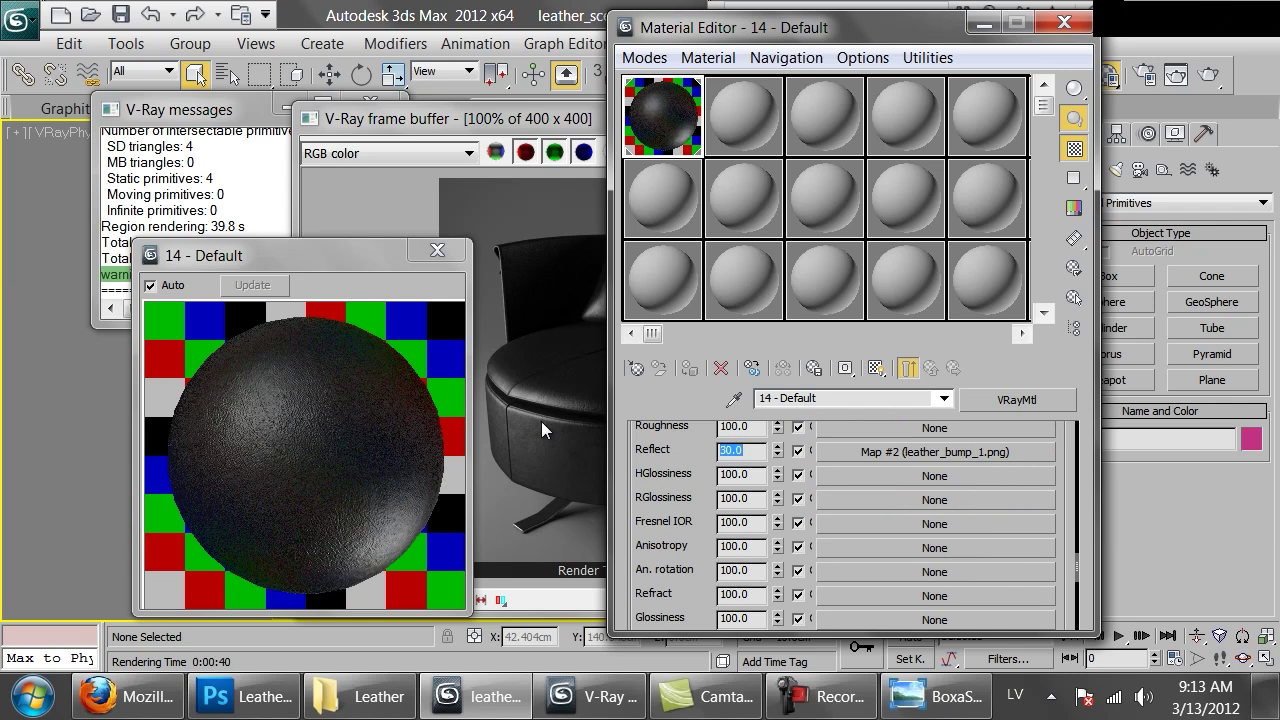
# Step: Raise the material's Refl. glossiness to 0.73 and render the armchair again
pyautogui.click(666, 469)
pyautogui.scroll(6, 740, 455)
pyautogui.scroll(5, 747, 445)
pyautogui.moveTo(817, 588); pyautogui.dragTo(812, 568)
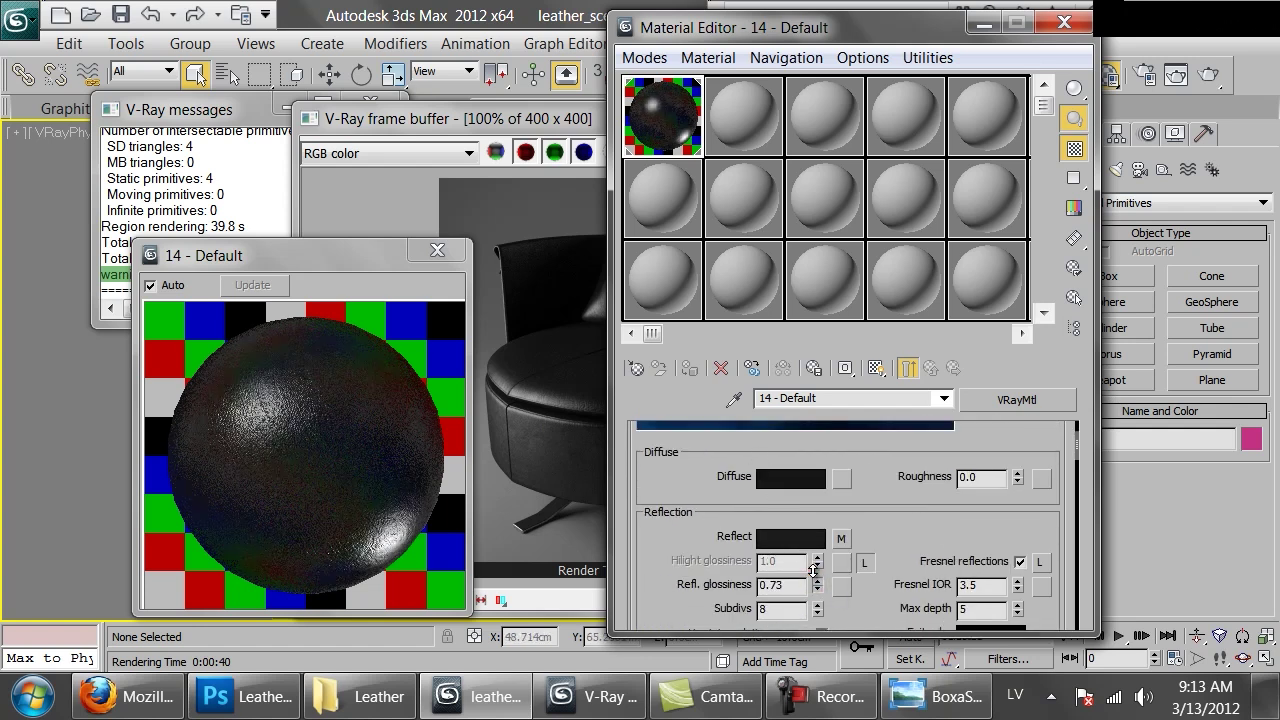
pyautogui.click(502, 227)
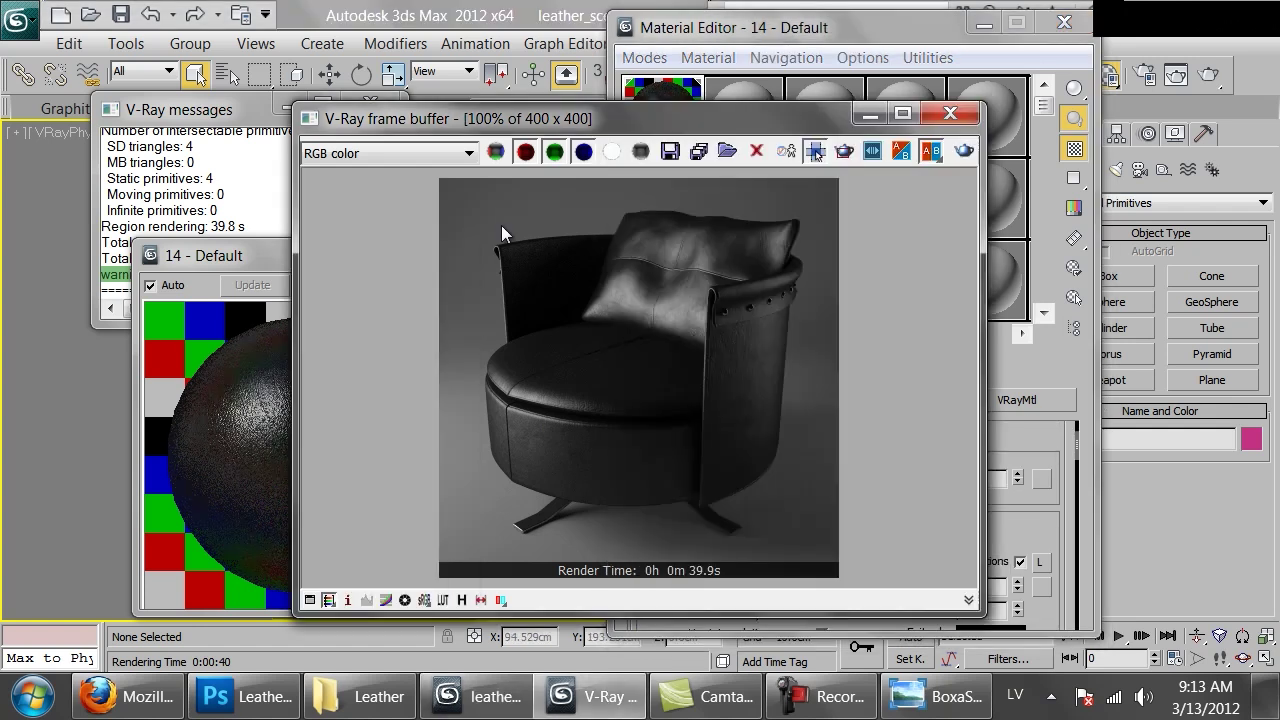
pyautogui.click(965, 150)
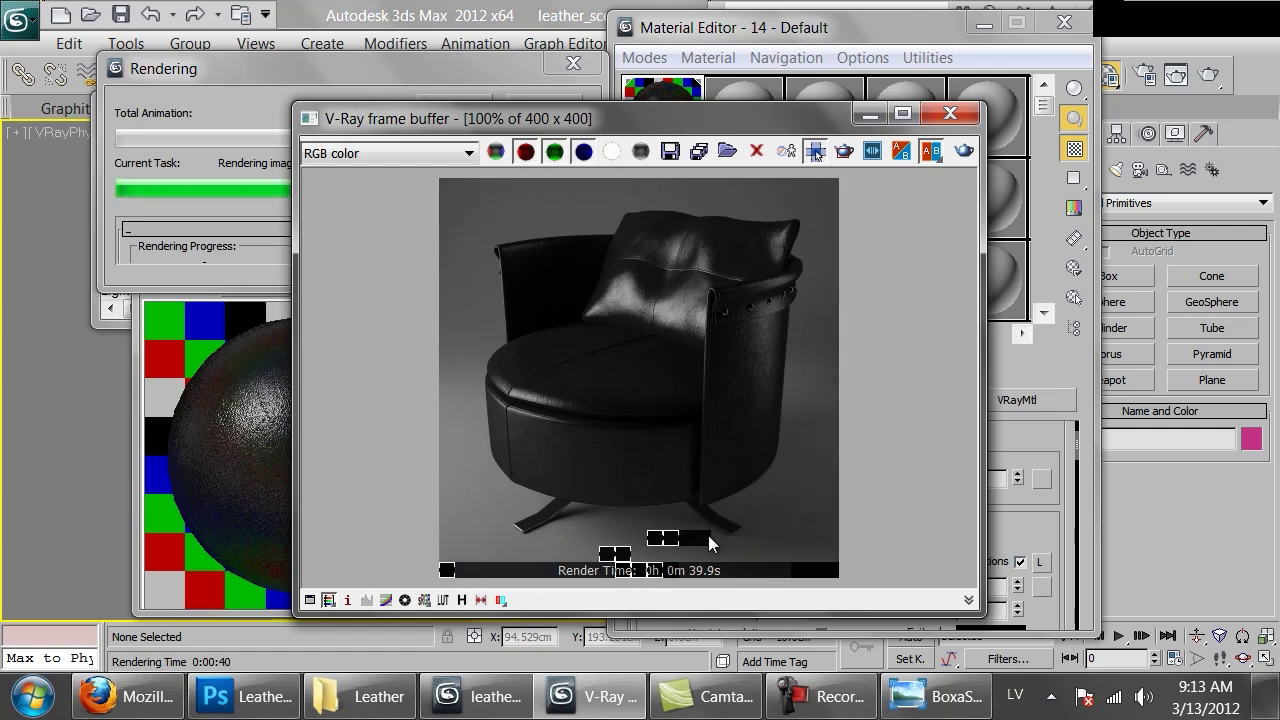
# Step: Rename the leather material Black_shiny and copy it to the second sample slot
pyautogui.click(1026, 502)
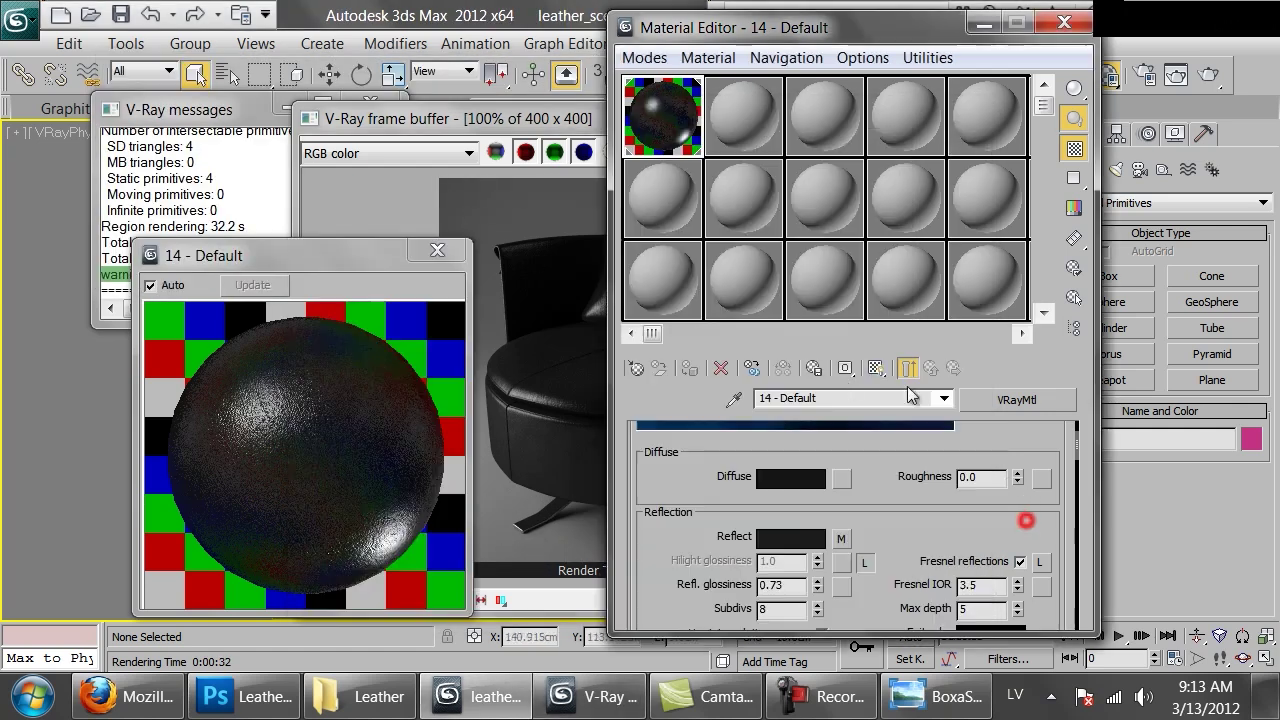
pyautogui.click(843, 398)
pyautogui.write('Black_shiny')
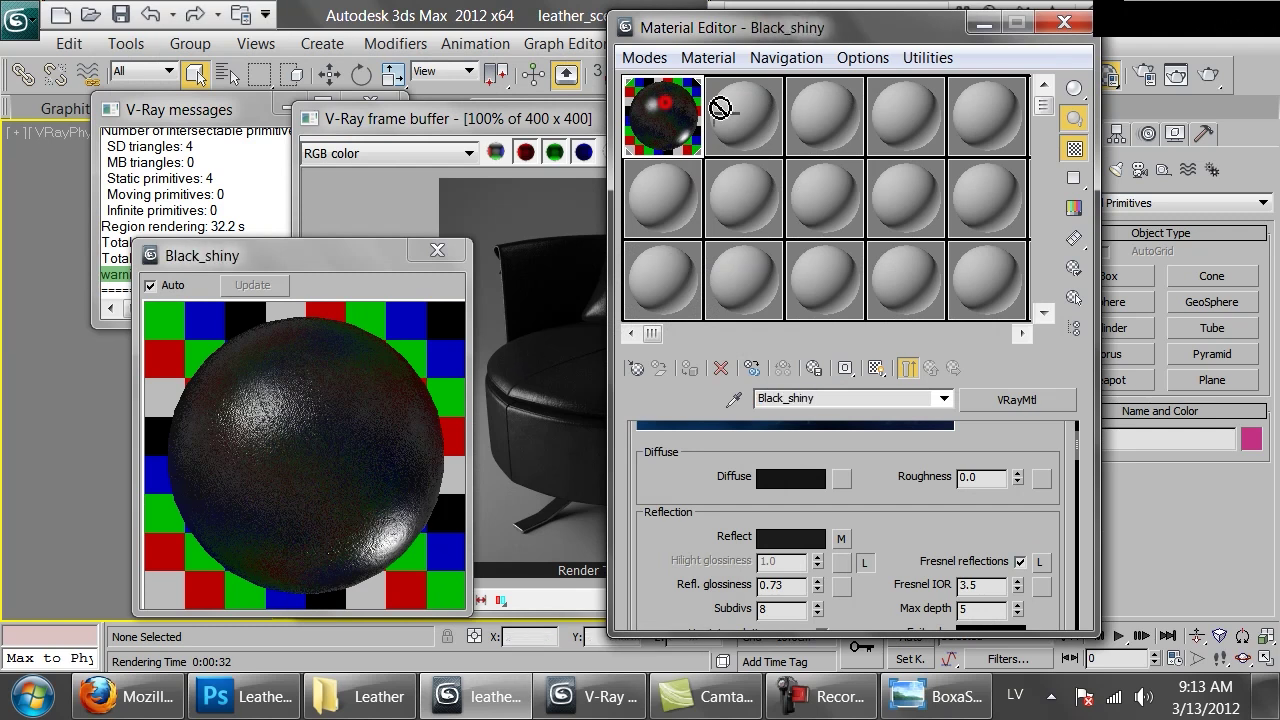
pyautogui.moveTo(720, 108); pyautogui.dragTo(735, 115)
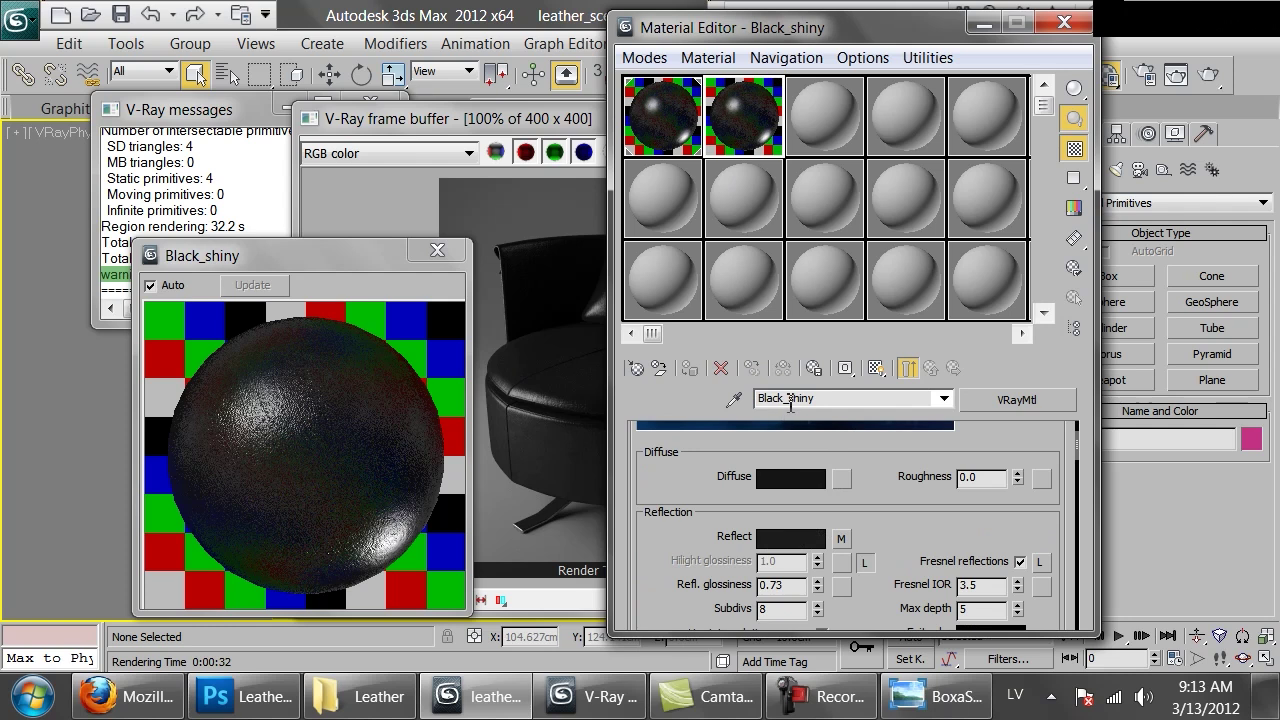
# Step: Rename the original material in the first sample slot Leather_black_shiny
pyautogui.click(662, 128)
pyautogui.click(758, 403)
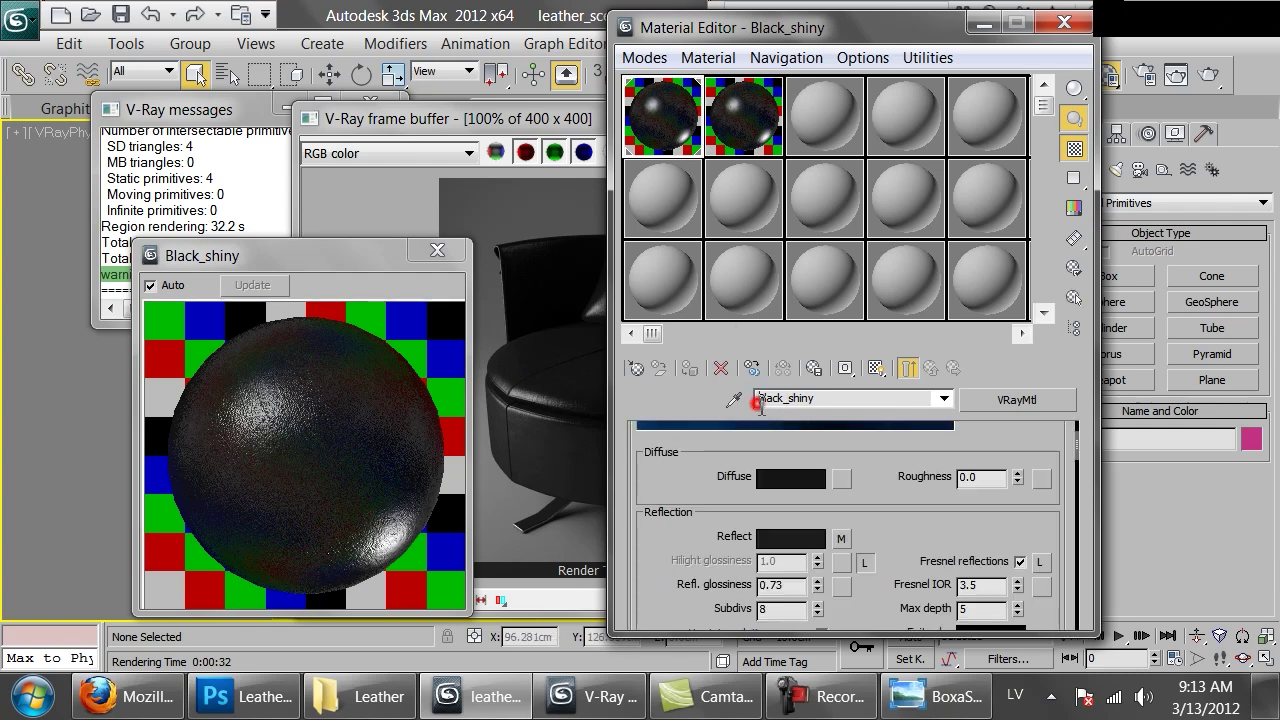
pyautogui.write('Leather_')
pyautogui.press('Delete')
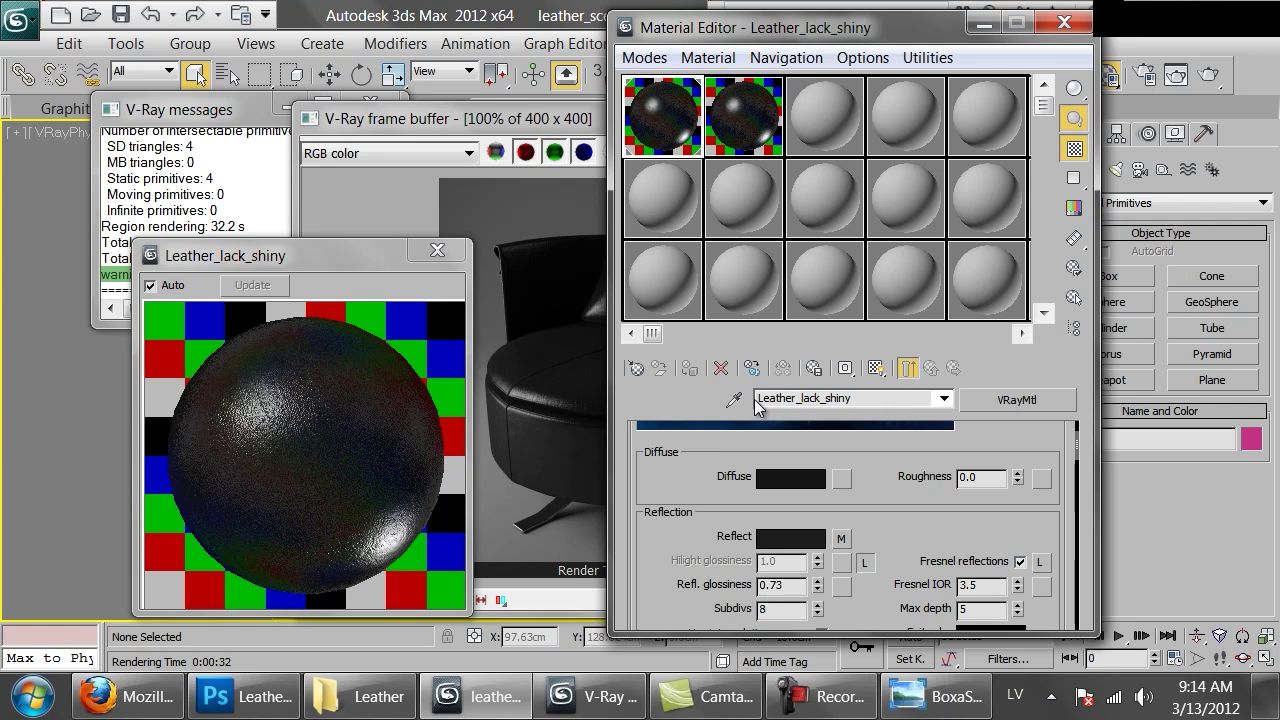
pyautogui.write('b')
# Step: Change the copied material's Diffuse colour to dark brown with Hue 9, Saturation 218 and Value 15
pyautogui.click(768, 128)
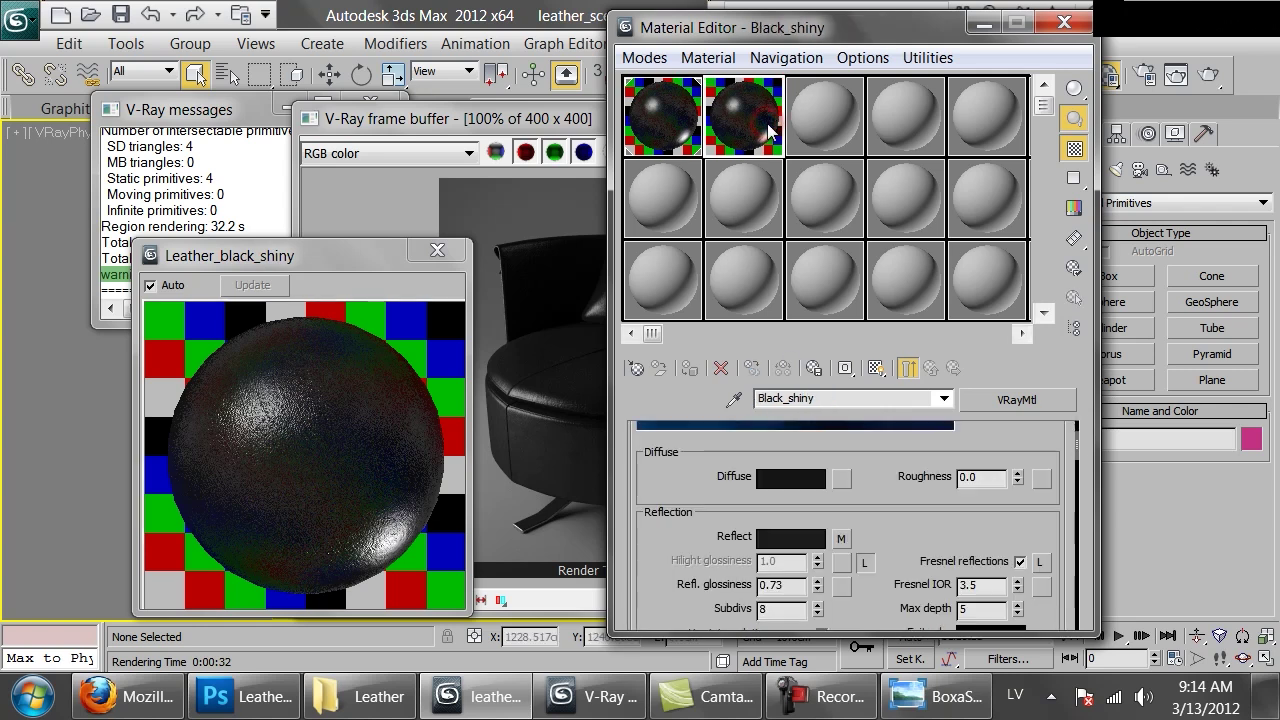
pyautogui.moveTo(815, 28); pyautogui.dragTo(938, 36)
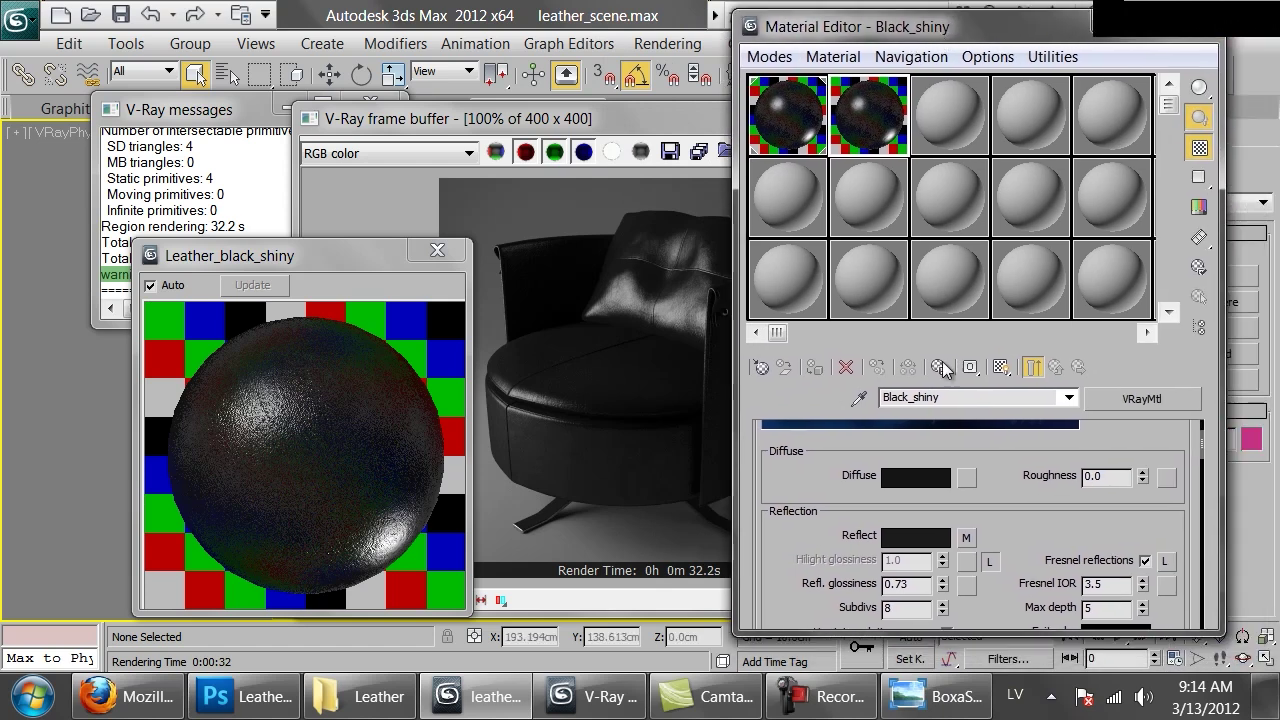
pyautogui.click(913, 478)
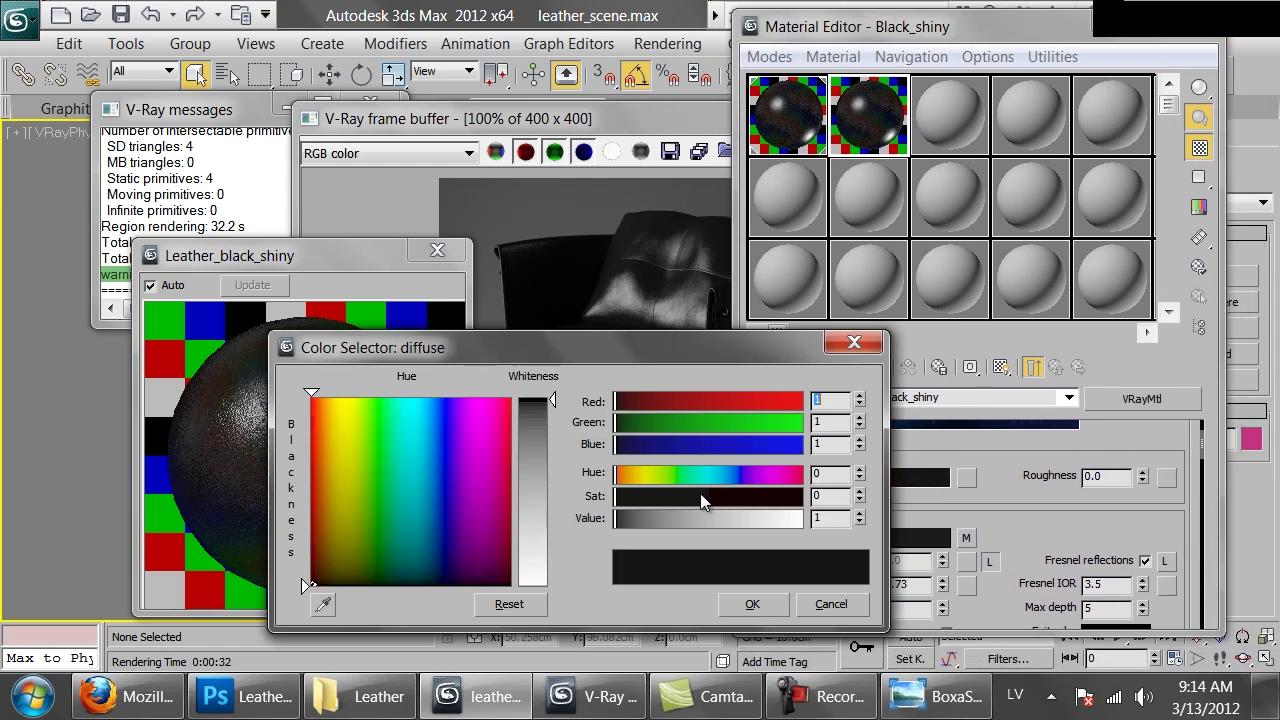
pyautogui.moveTo(713, 495); pyautogui.dragTo(760, 497)
pyautogui.click(627, 474)
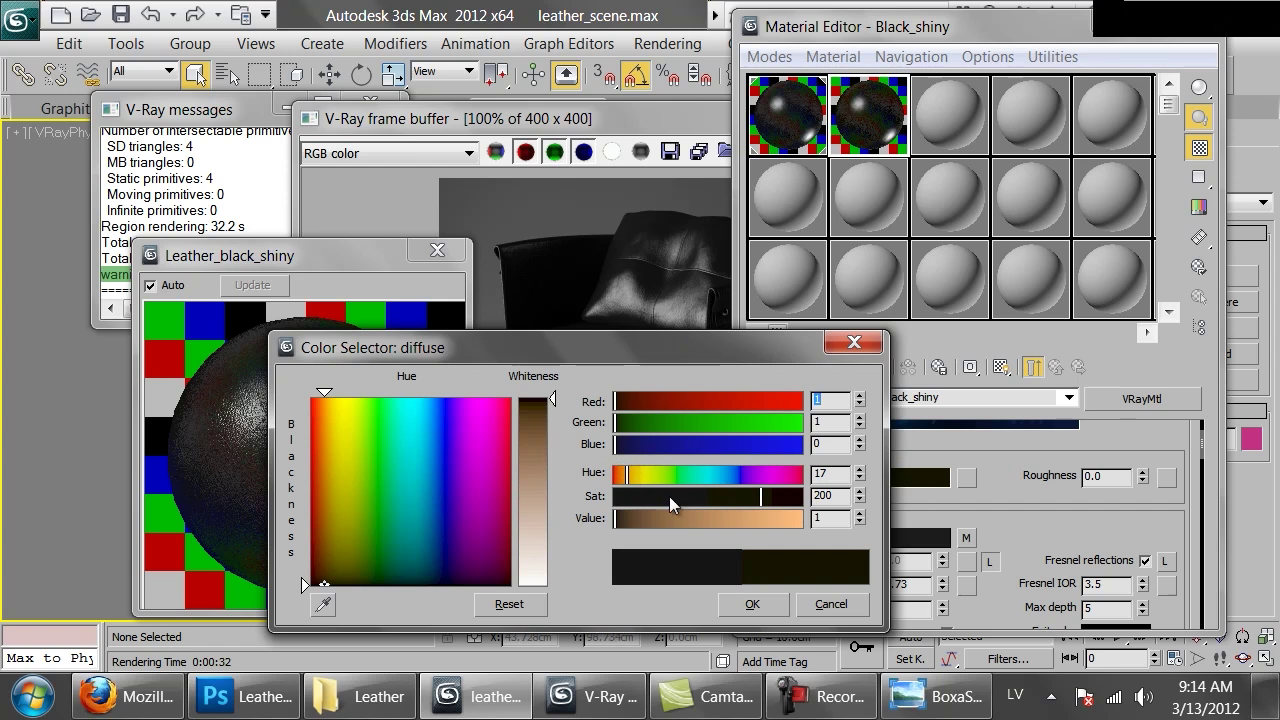
pyautogui.click(629, 514)
pyautogui.moveTo(750, 498); pyautogui.dragTo(797, 497)
pyautogui.moveTo(629, 518); pyautogui.dragTo(624, 517)
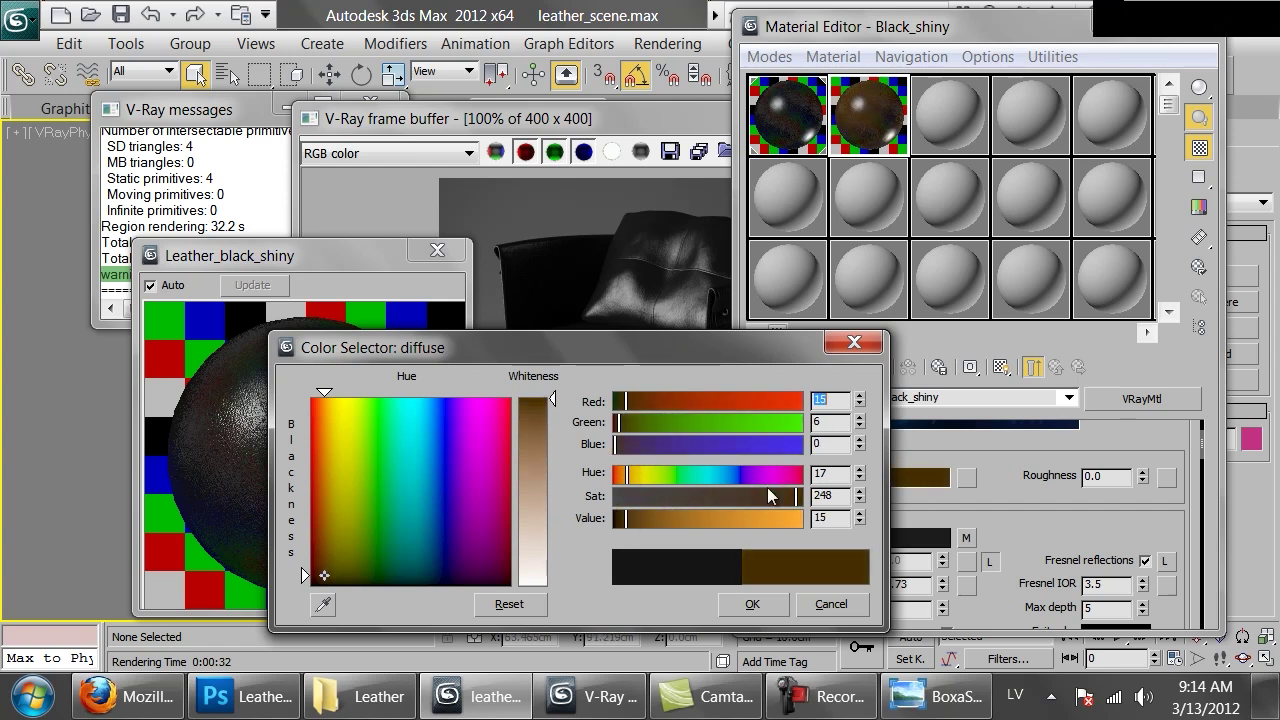
pyautogui.moveTo(783, 497); pyautogui.dragTo(773, 495)
pyautogui.click(621, 476)
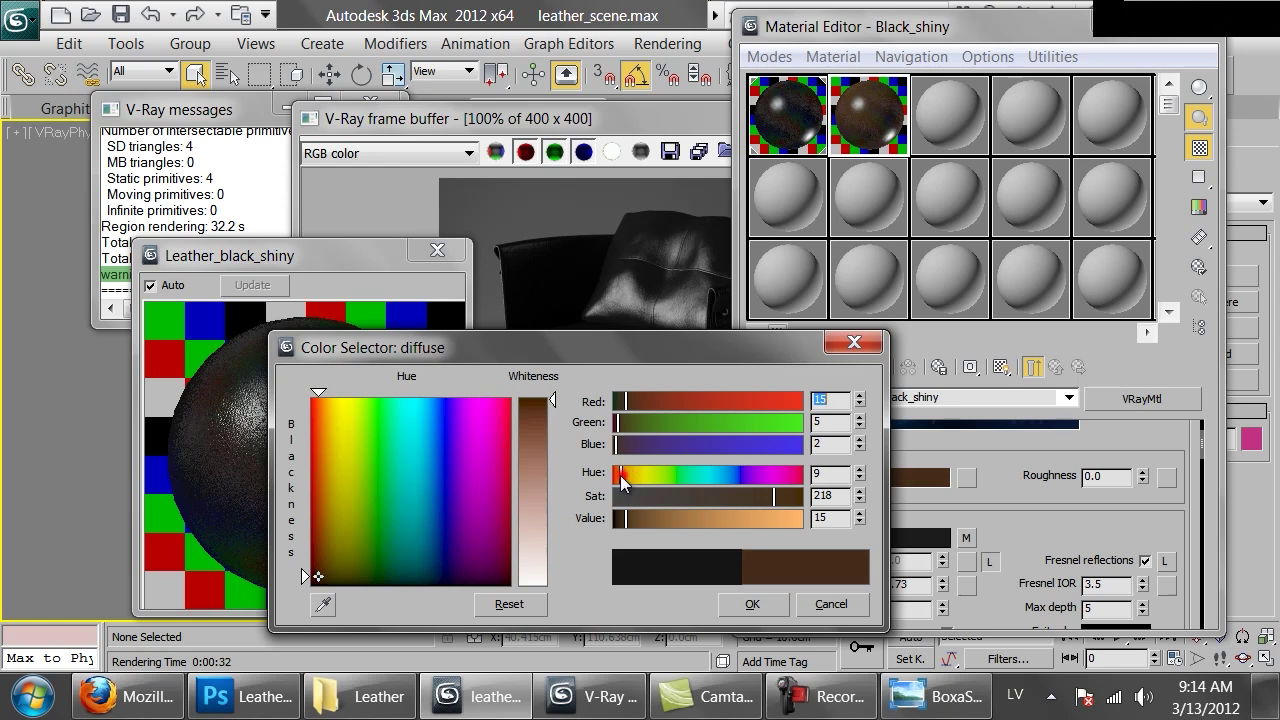
pyautogui.click(755, 598)
# Step: Clear the open render and preview windows, assign the brown leather copy to the armchair's upholstery and render the scene
pyautogui.moveTo(873, 128); pyautogui.dragTo(662, 281)
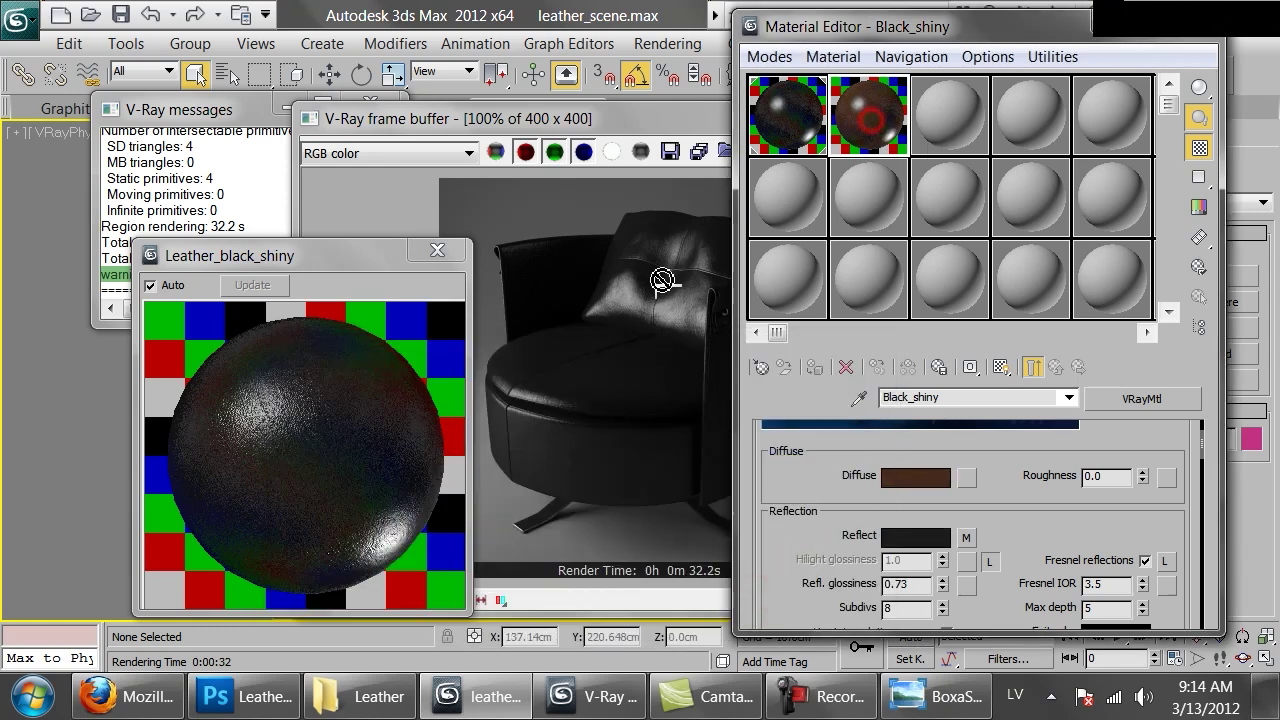
pyautogui.moveTo(666, 119); pyautogui.dragTo(460, 120)
pyautogui.click(770, 135)
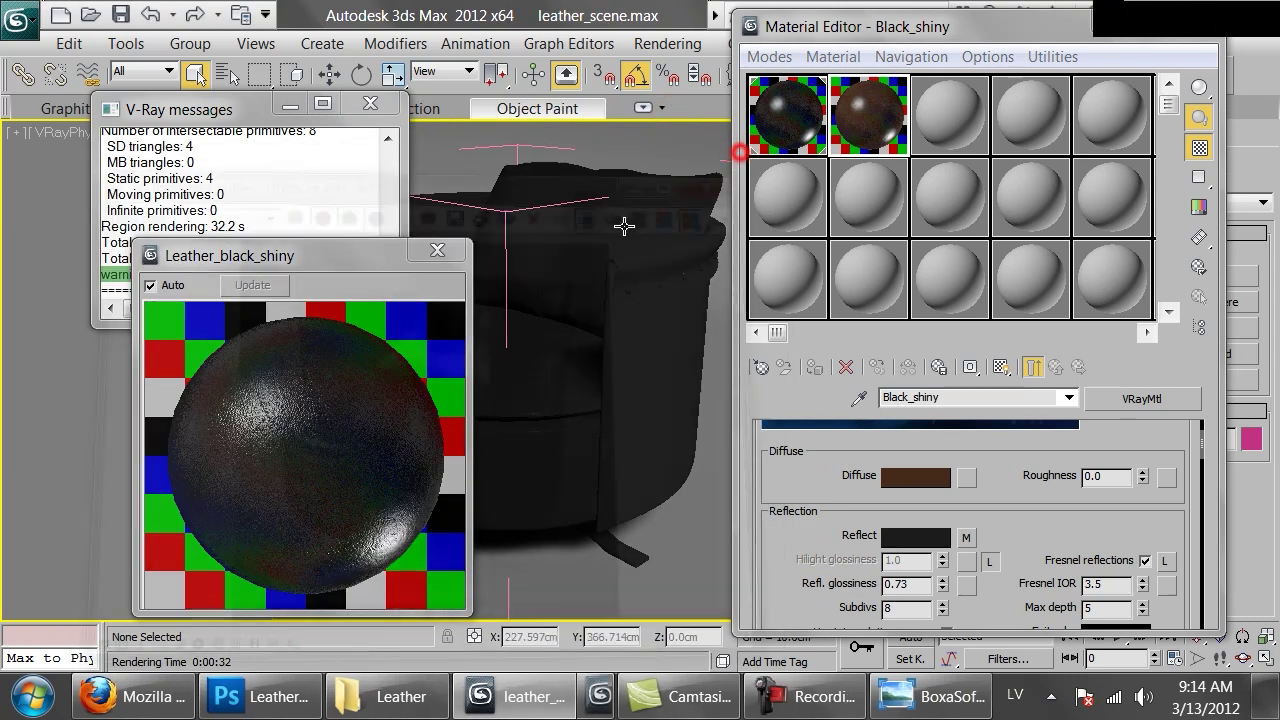
pyautogui.click(460, 250)
pyautogui.moveTo(866, 120); pyautogui.dragTo(668, 184)
pyautogui.moveTo(634, 368); pyautogui.dragTo(636, 368)
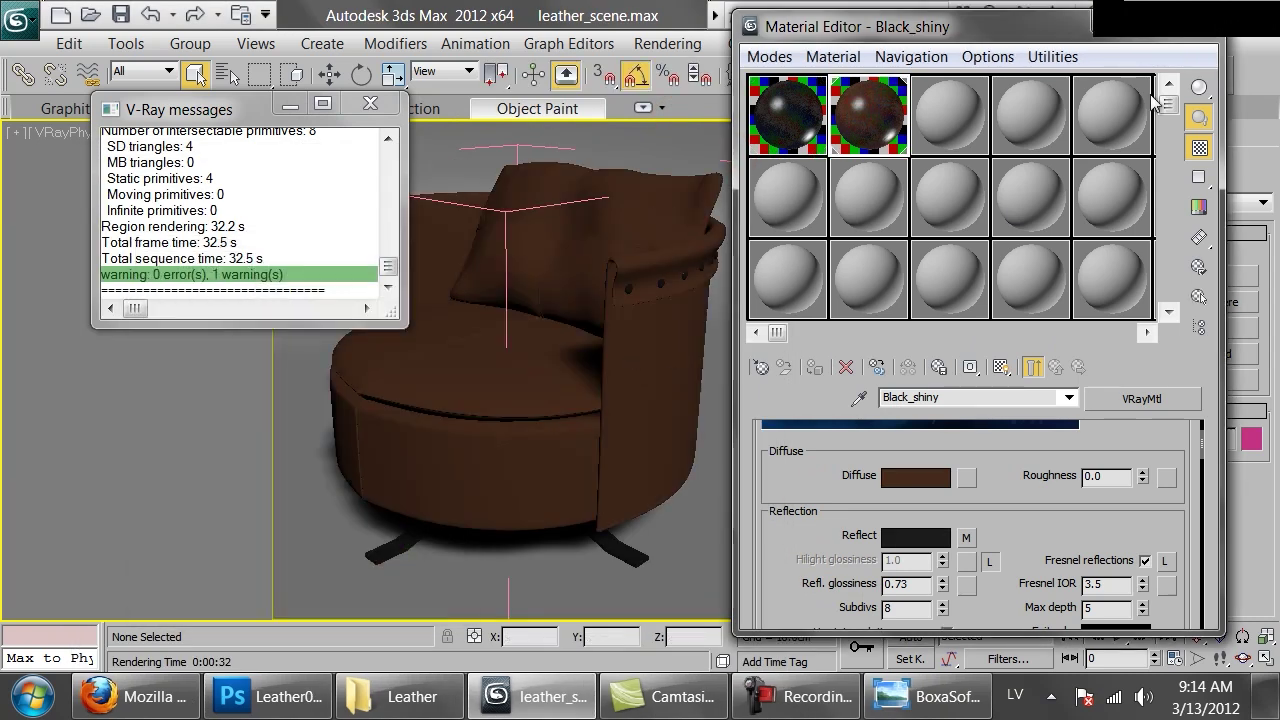
pyautogui.moveTo(1027, 38); pyautogui.dragTo(966, 187)
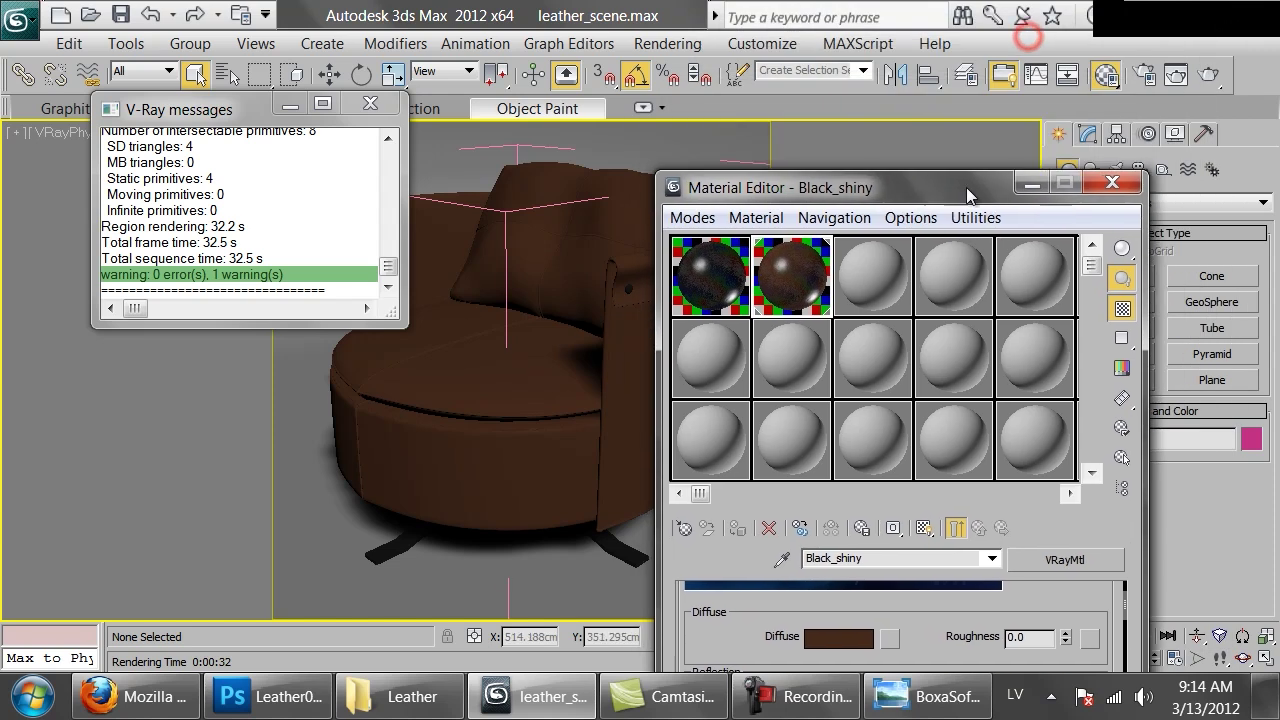
pyautogui.click(1206, 74)
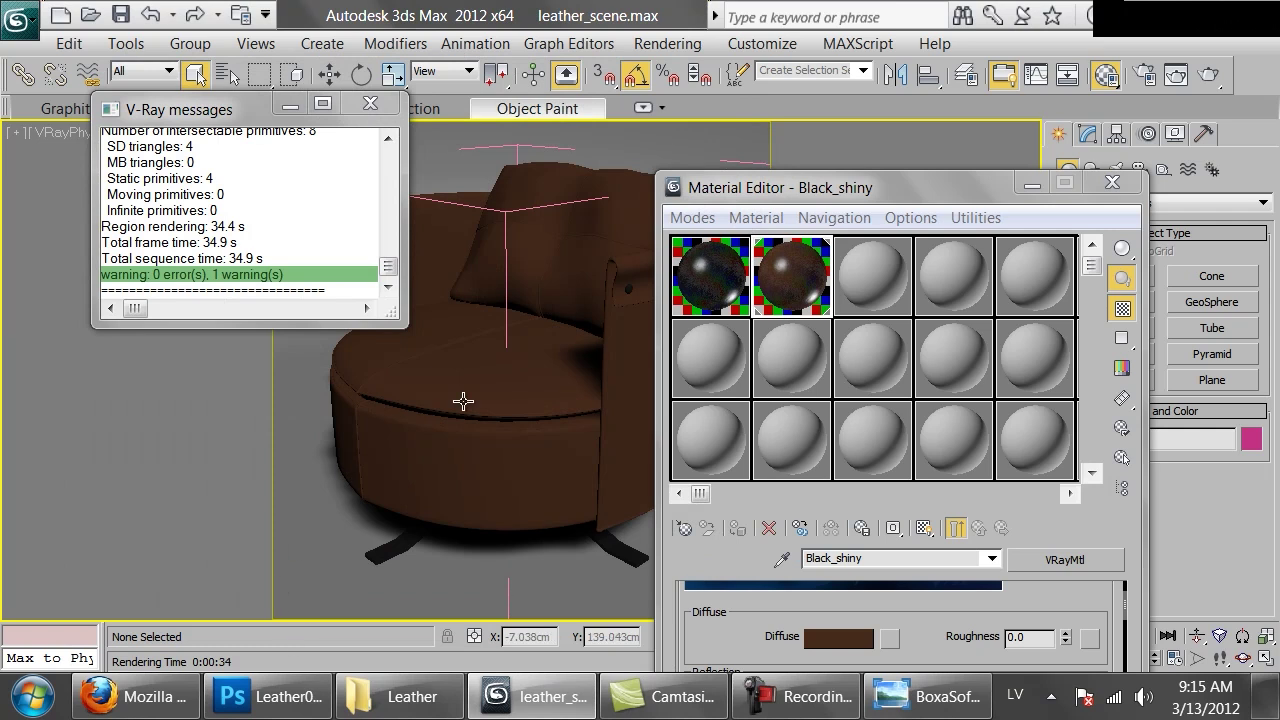
# Step: Switch to the Leather reference folder in Windows Explorer to look over the leather furniture photos
pyautogui.click(400, 696)
pyautogui.moveTo(843, 478); pyautogui.dragTo(945, 530)
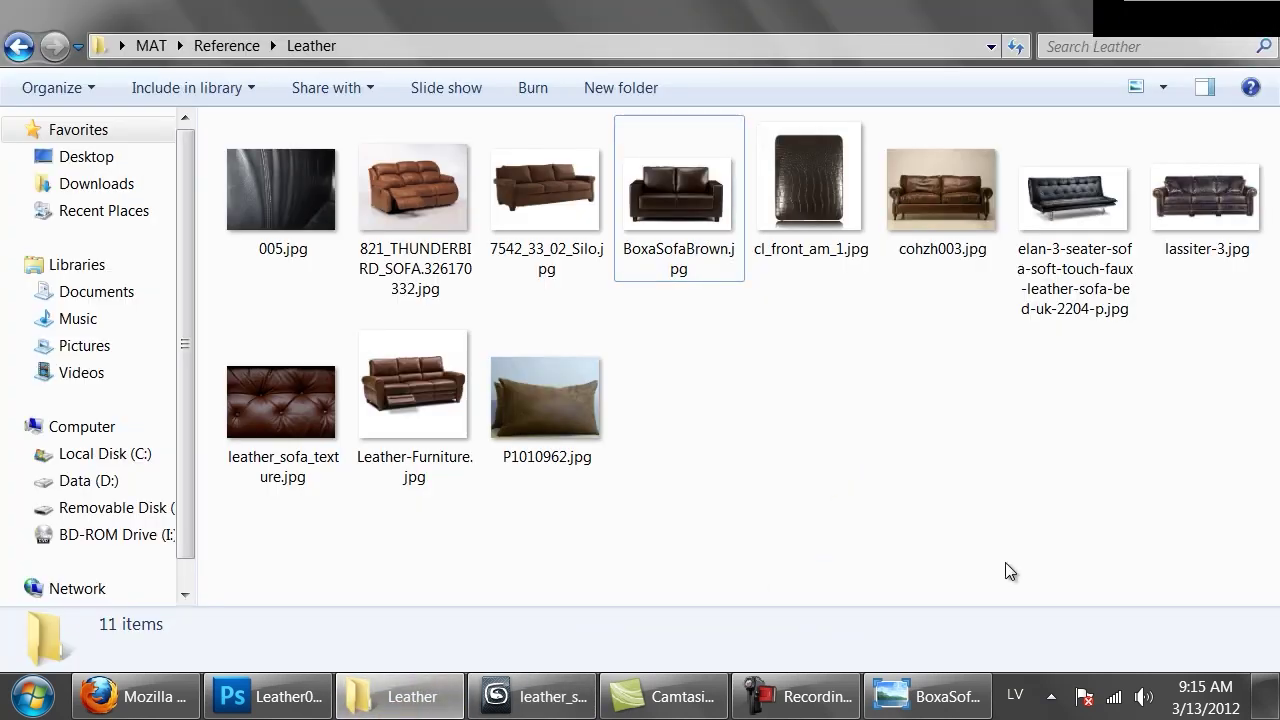
# Step: Switch to Firefox and browse the CG Textures Leather category for a suitable brown leather texture
pyautogui.click(558, 703)
pyautogui.click(145, 697)
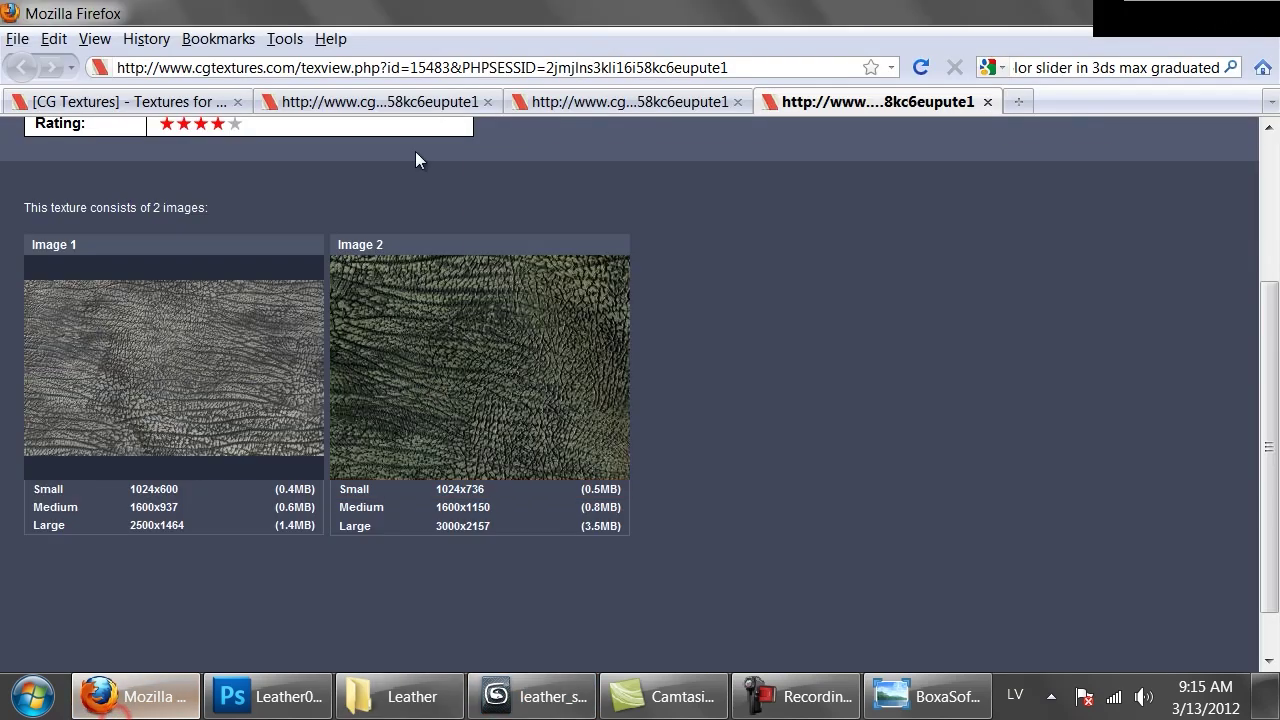
pyautogui.click(131, 104)
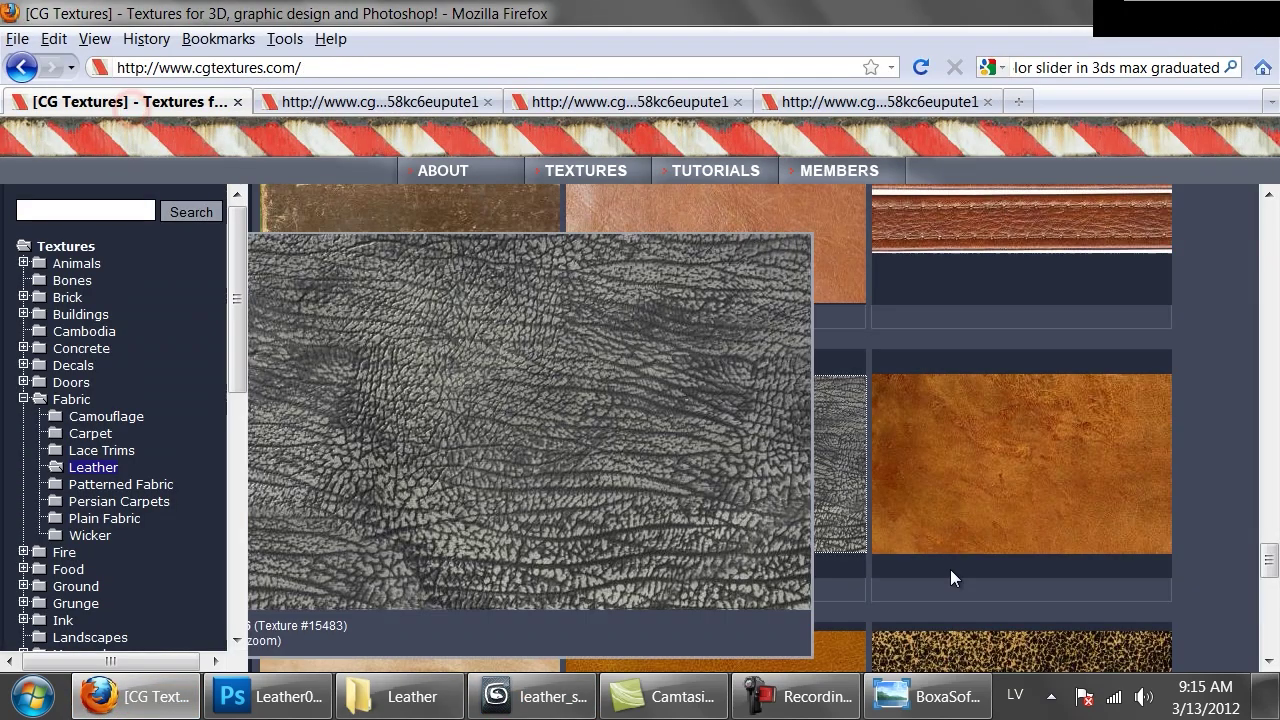
pyautogui.scroll(5, 952, 578)
pyautogui.scroll(2, 952, 578)
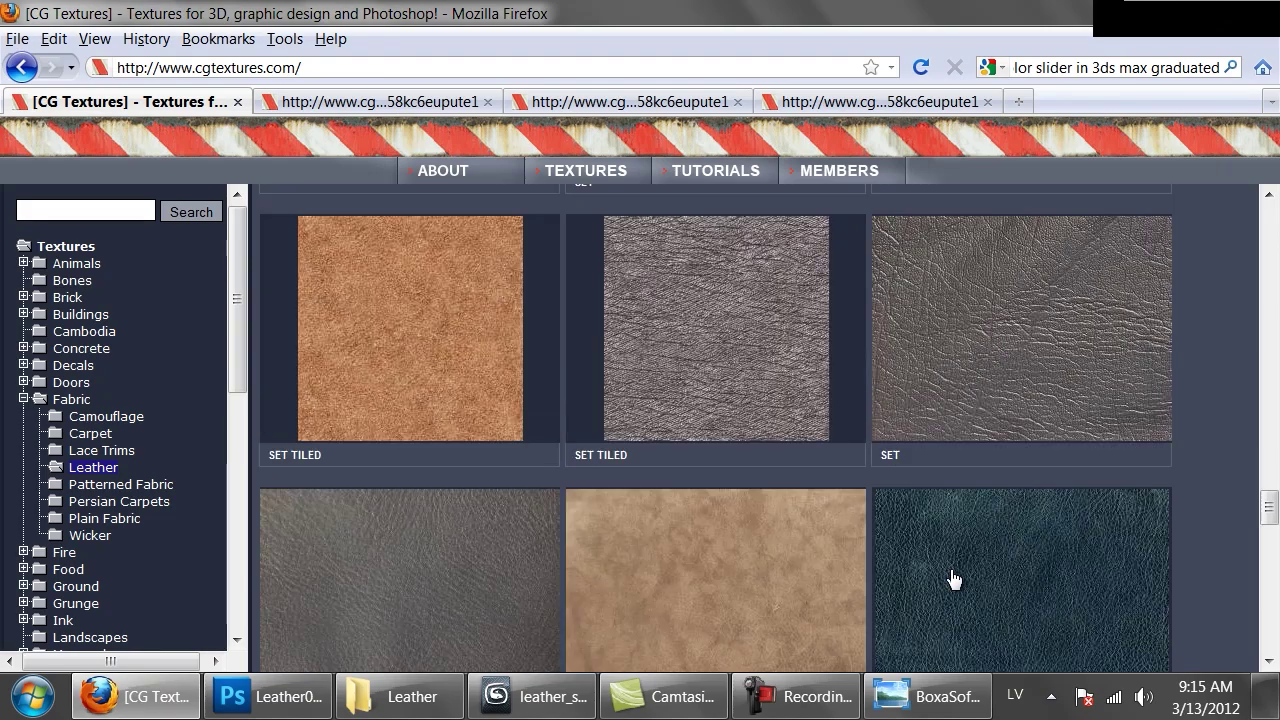
pyautogui.scroll(-1, 952, 578)
pyautogui.scroll(8, 952, 578)
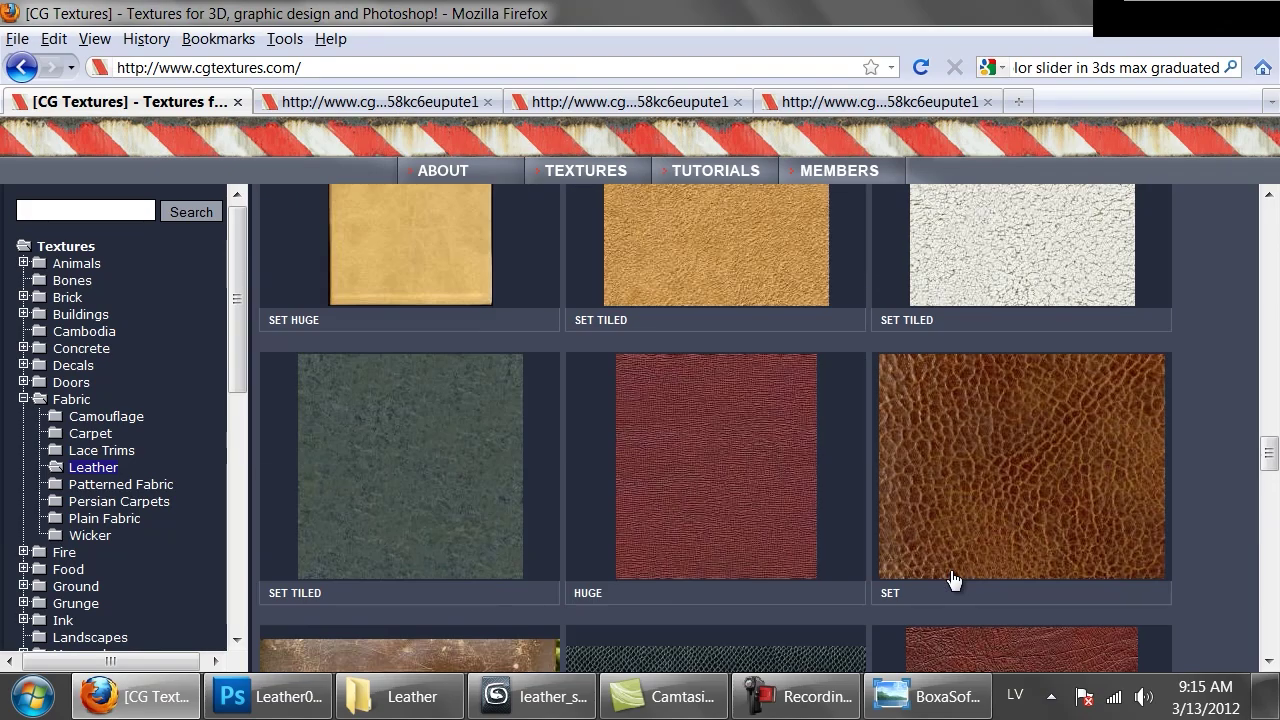
pyautogui.scroll(15, 952, 578)
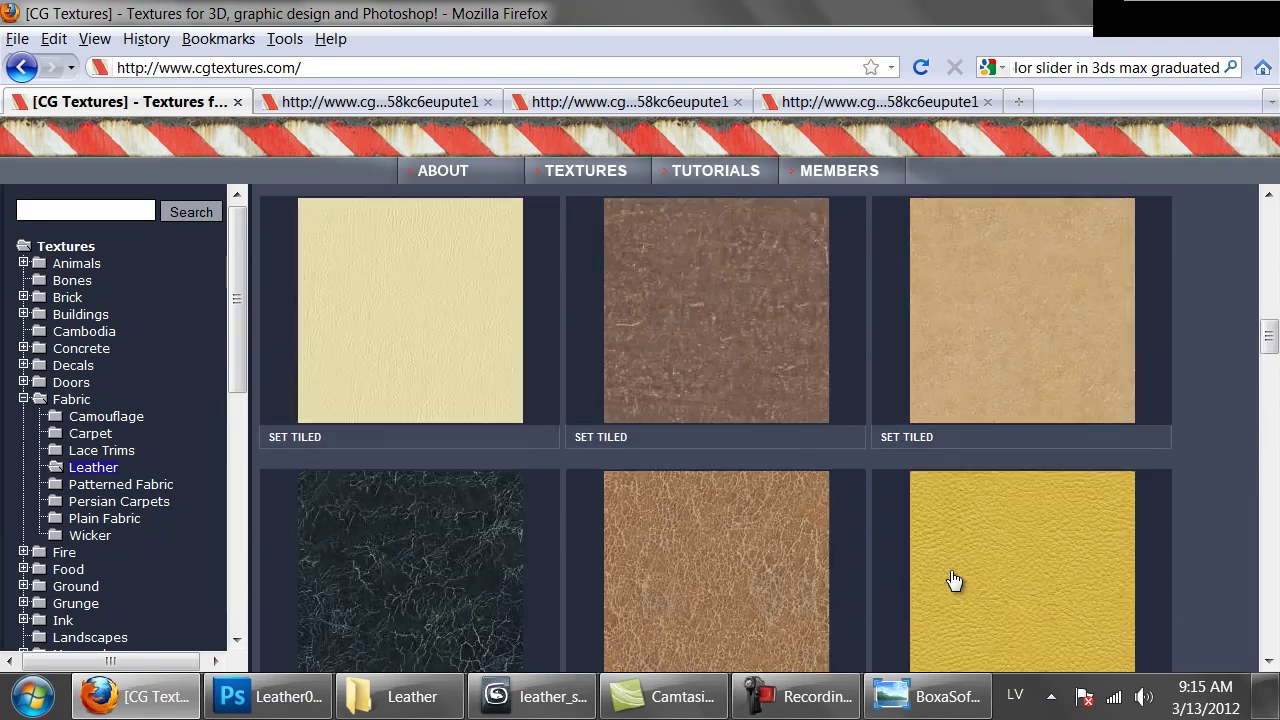
pyautogui.scroll(12, 952, 580)
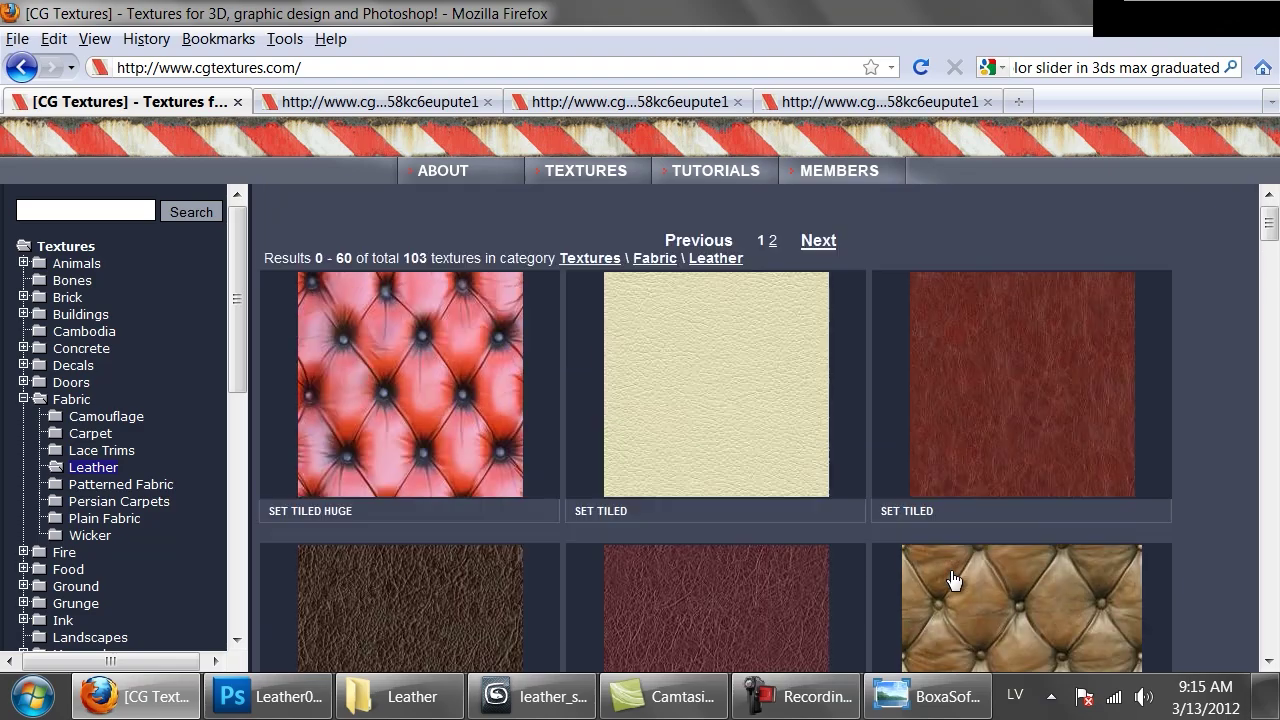
pyautogui.scroll(-10, 952, 578)
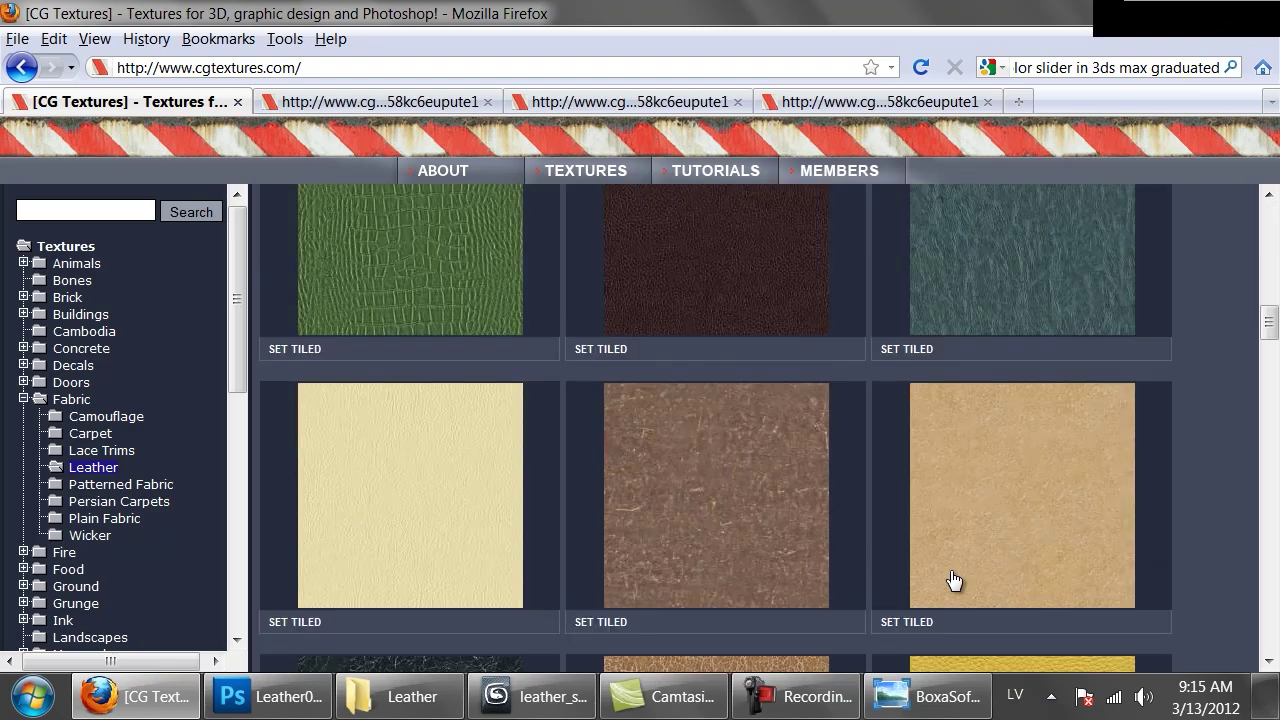
pyautogui.moveTo(620, 463)
pyautogui.scroll(-15, 878, 484)
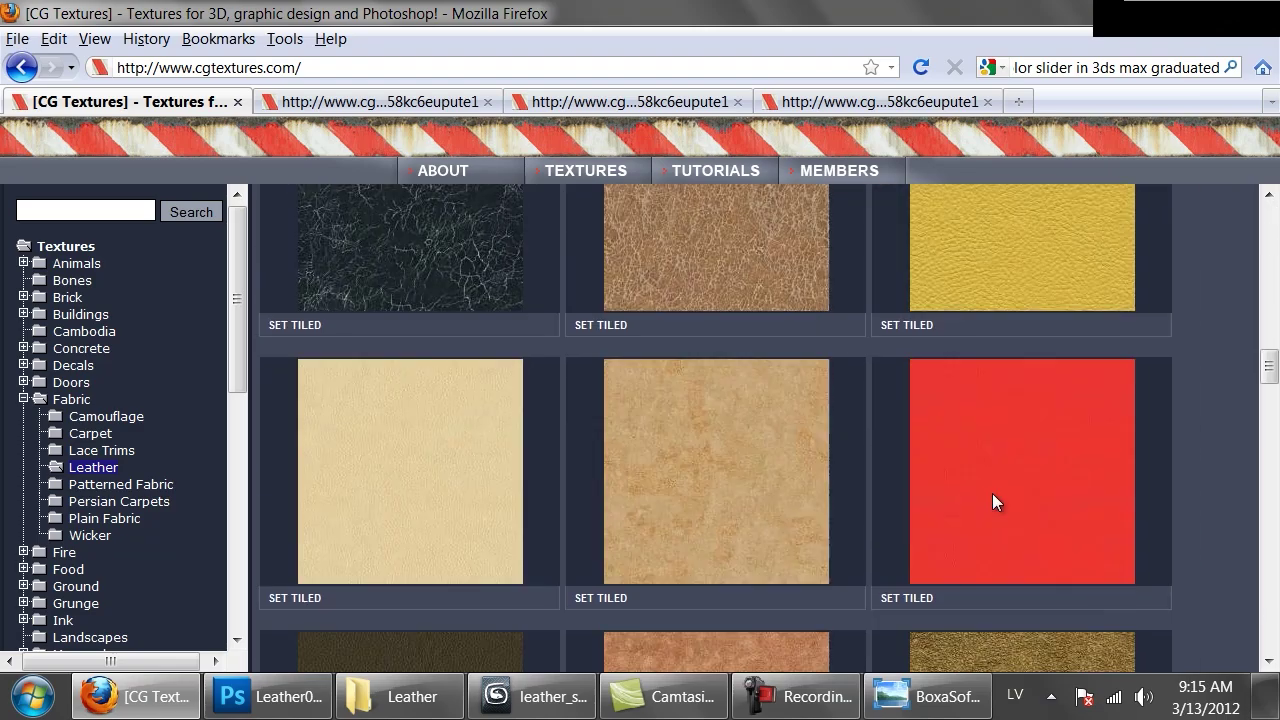
pyautogui.scroll(-10, 1158, 484)
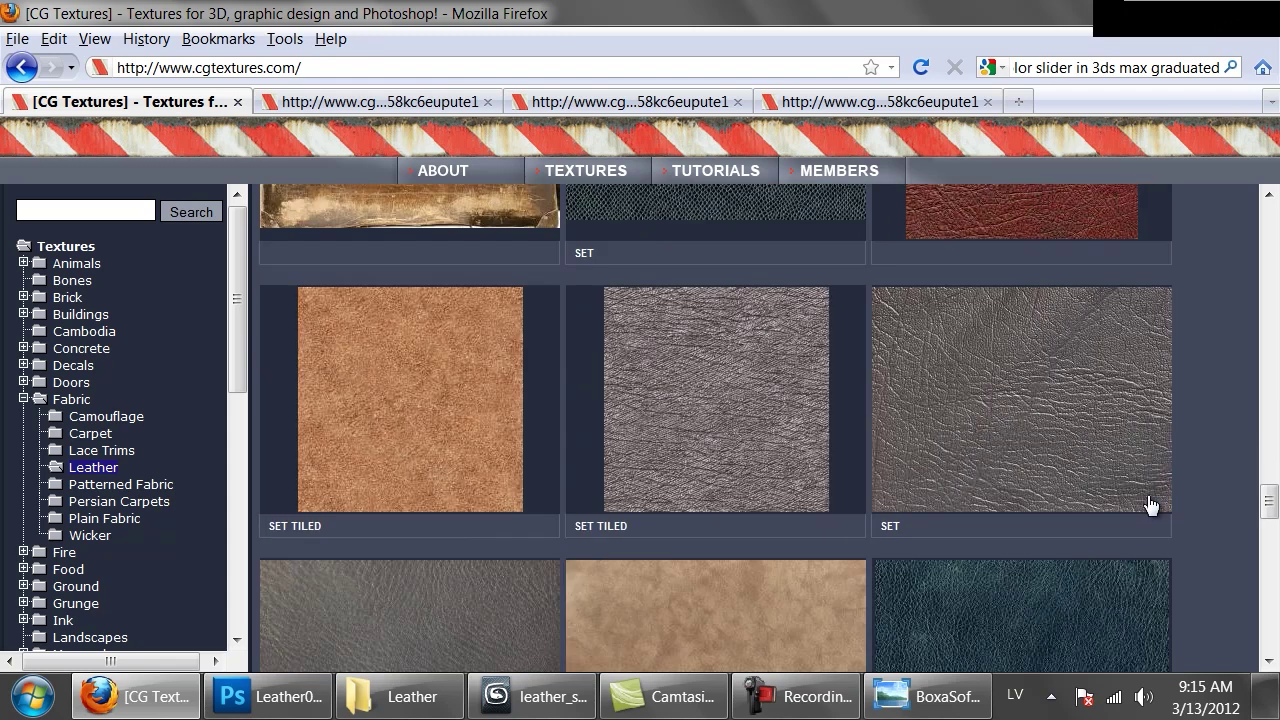
pyautogui.scroll(-3, 1150, 505)
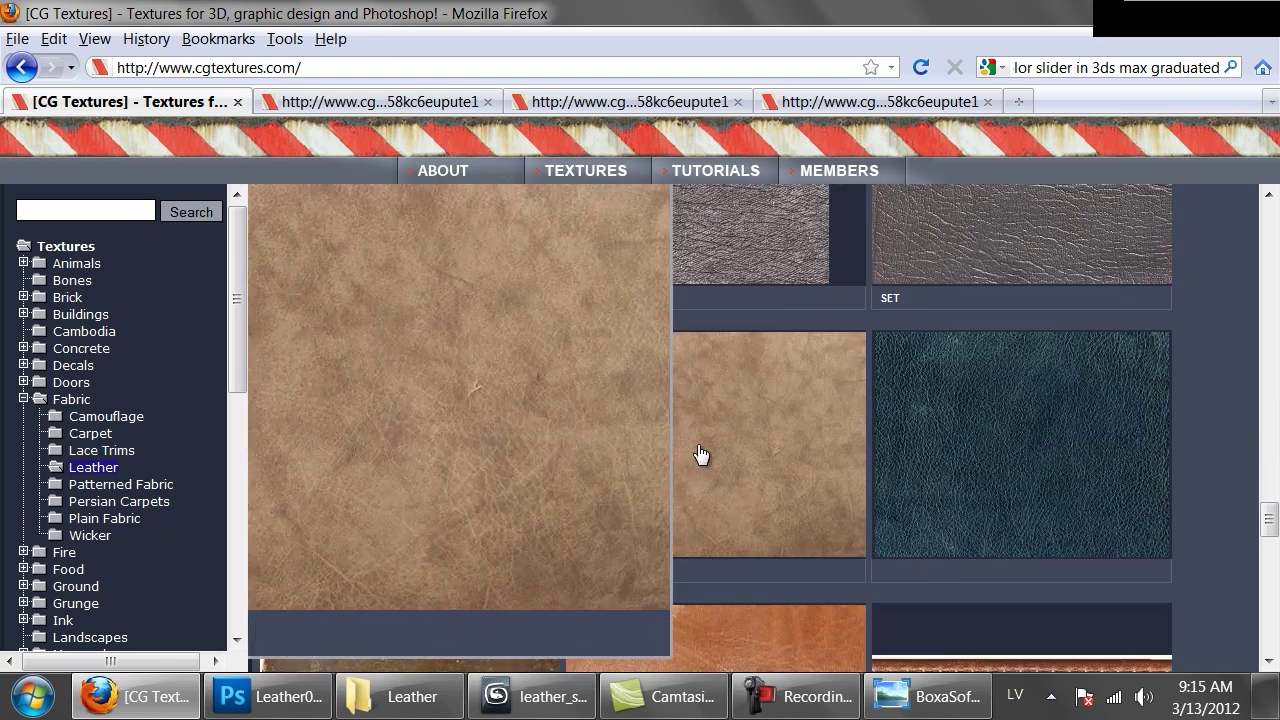
# Step: Open the mottled tan leather set in a new tab, and examine the enlarged previews on the Leather0021 texture page
pyautogui.middleClick(700, 455)
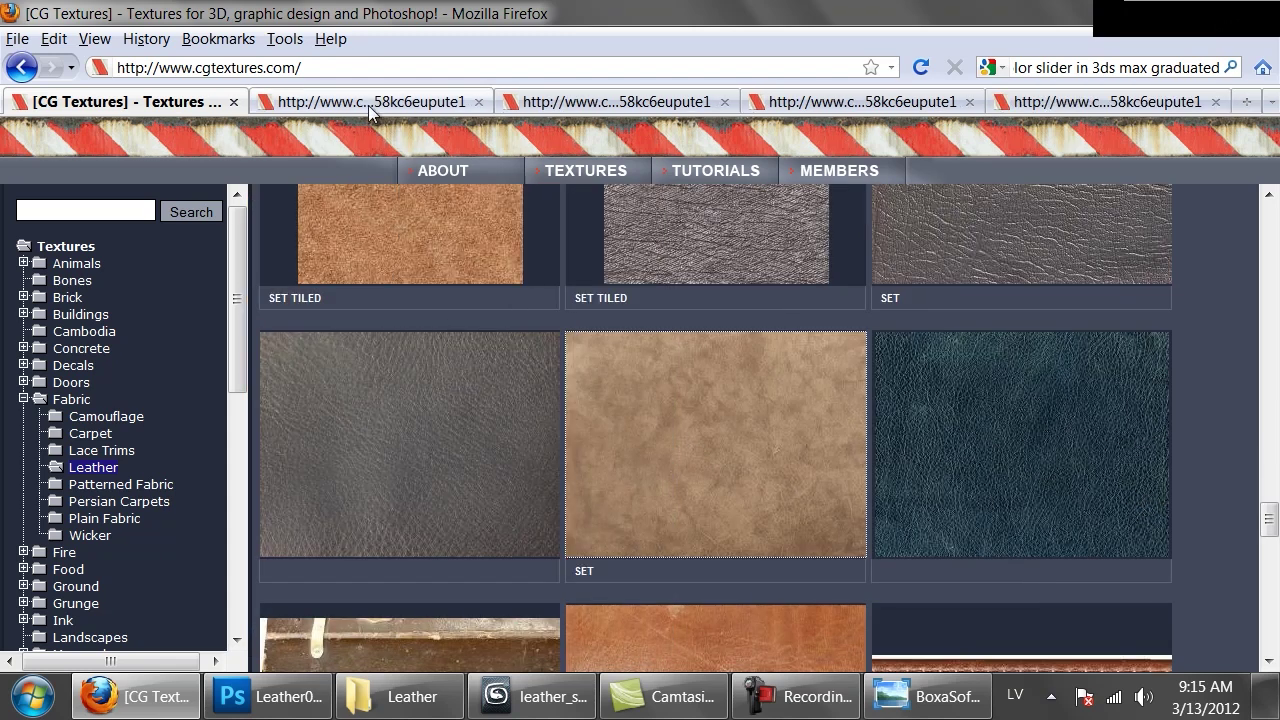
pyautogui.click(368, 103)
pyautogui.scroll(-4, 617, 414)
pyautogui.moveTo(188, 351)
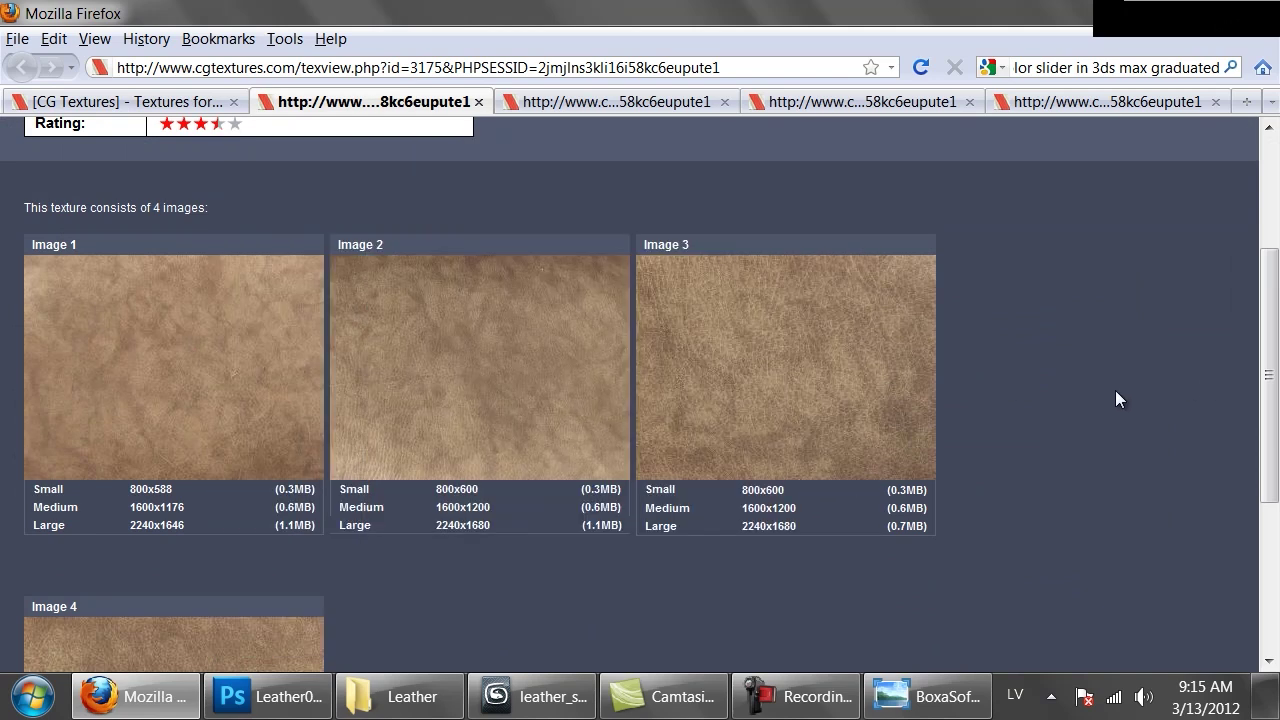
pyautogui.scroll(-4, 1115, 390)
pyautogui.scroll(4, 1107, 467)
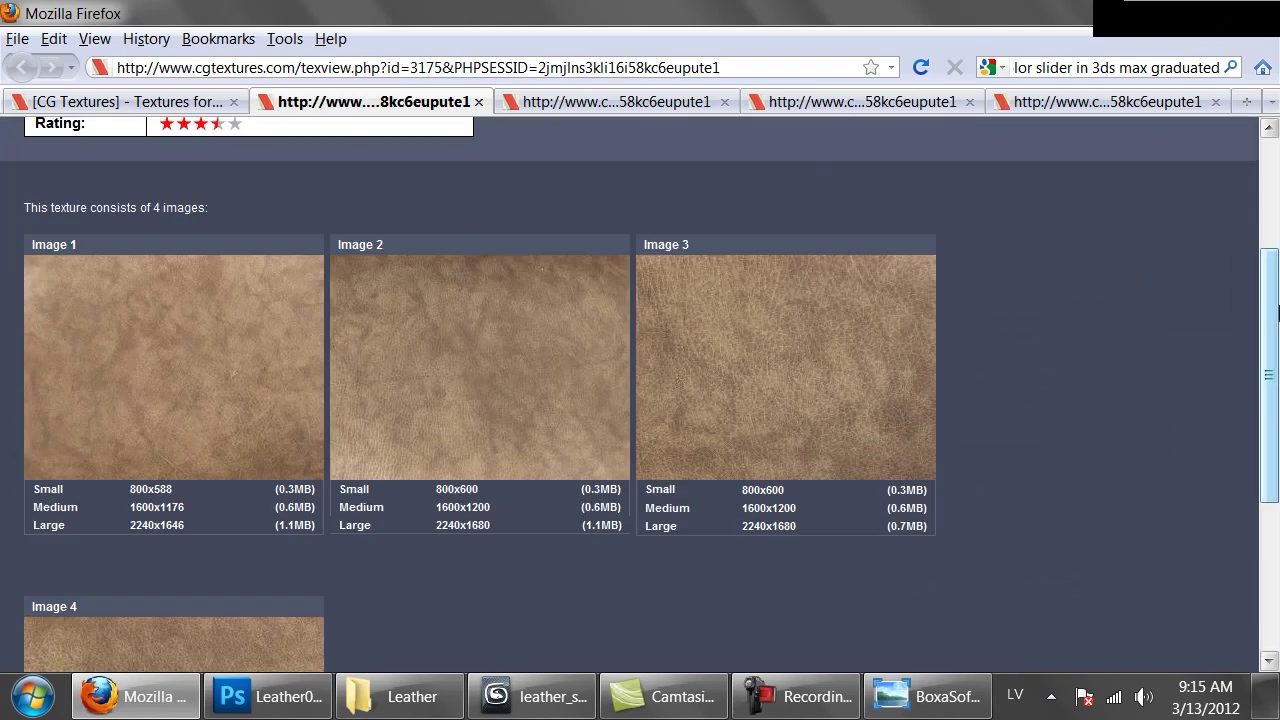
pyautogui.moveTo(206, 394)
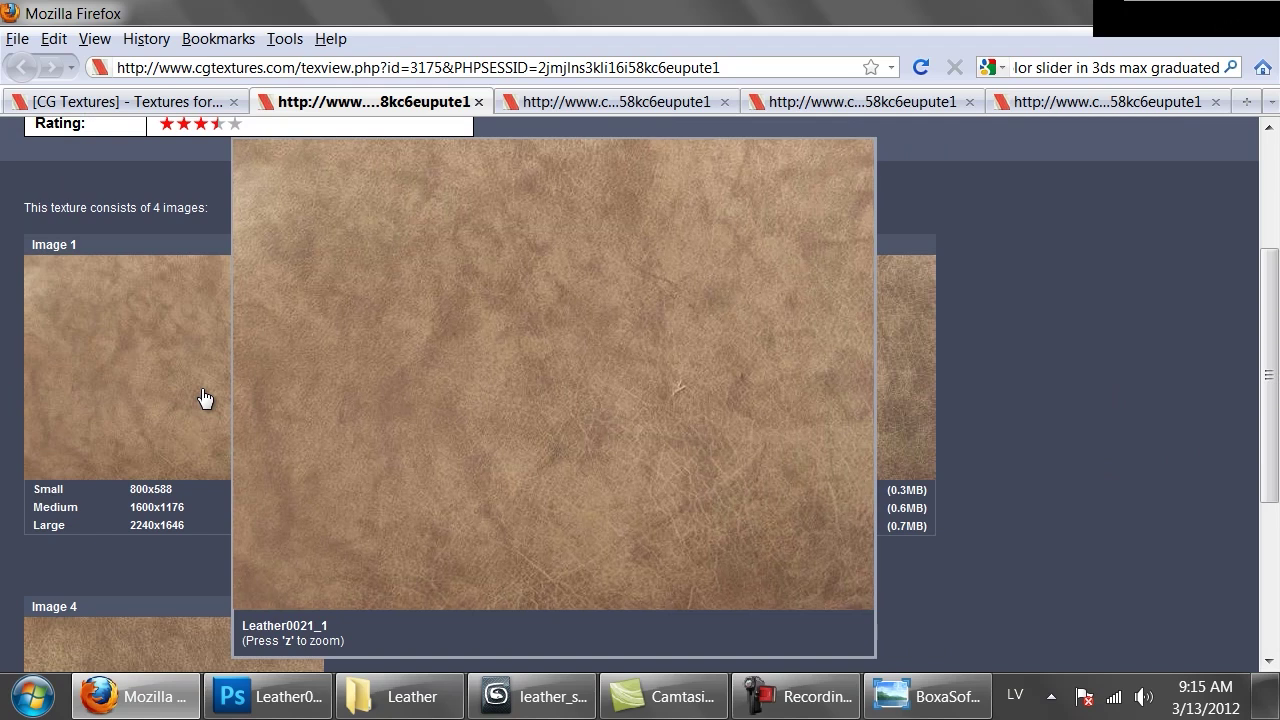
pyautogui.moveTo(451, 356)
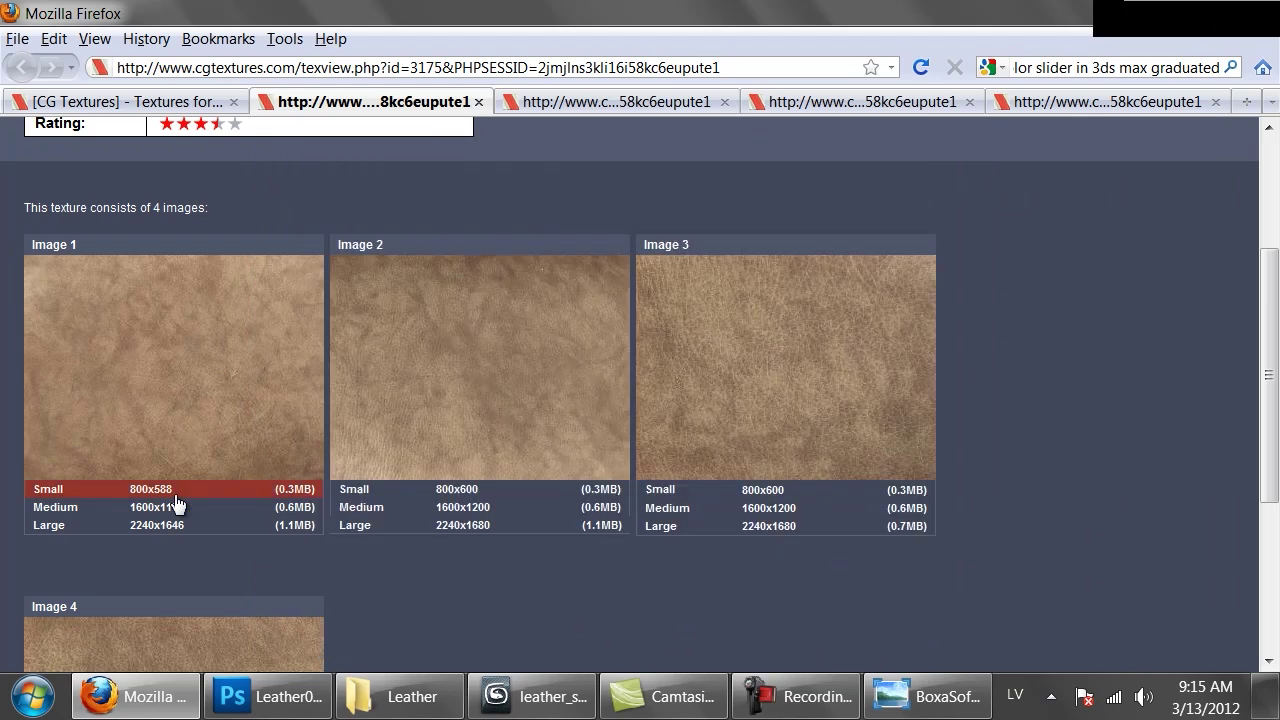
# Step: Download the Large 2240x1646 version of Image 1, Leather0021_1_L.jpg, and open it in Photoshop
pyautogui.click(143, 527)
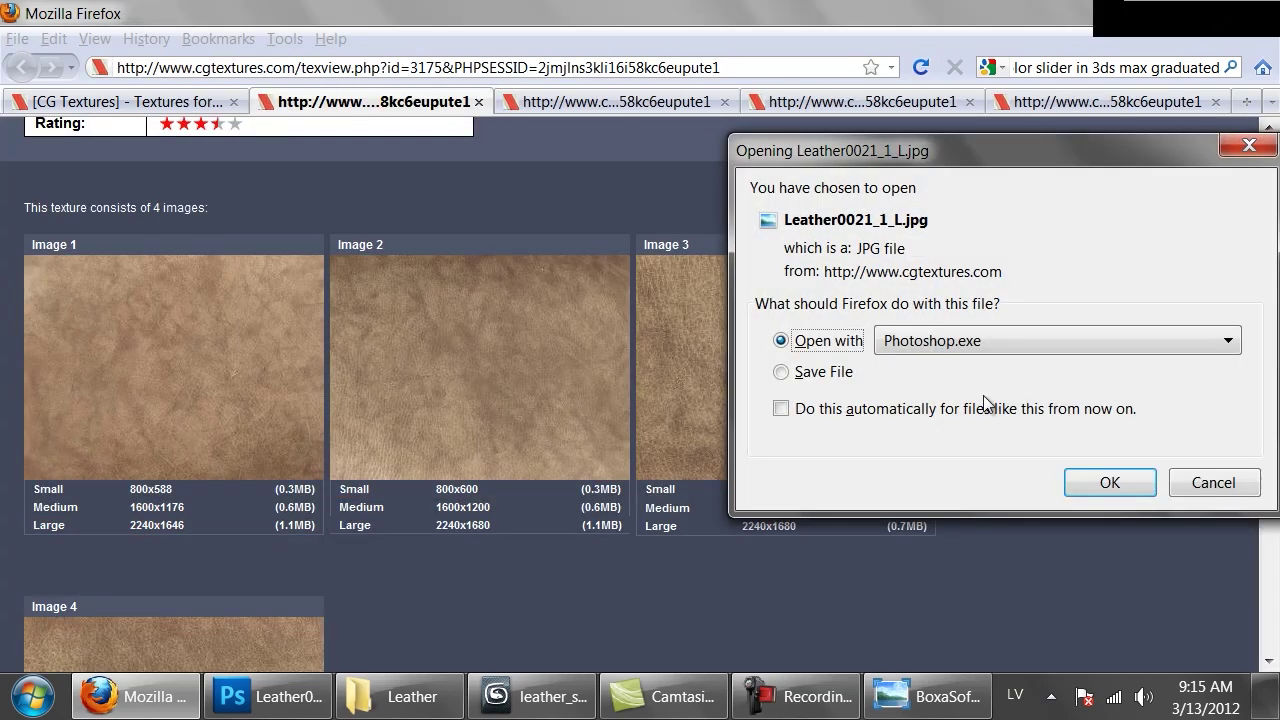
pyautogui.click(1112, 485)
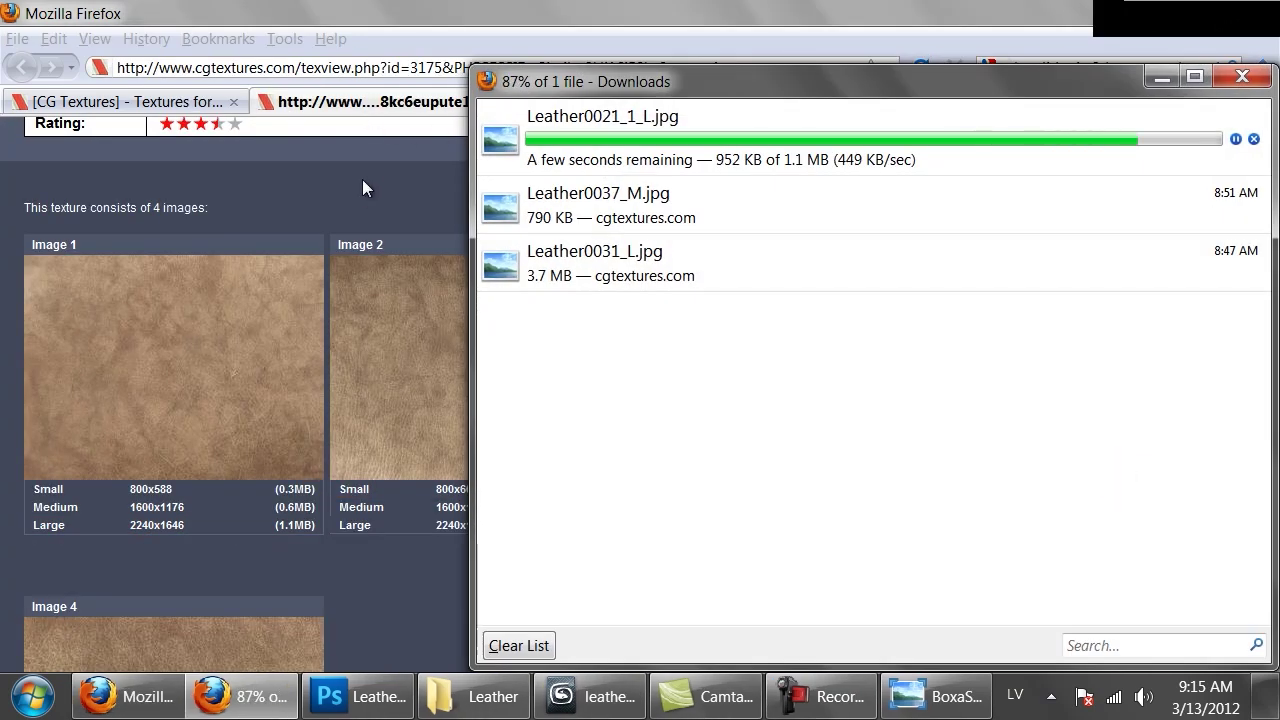
pyautogui.click(363, 171)
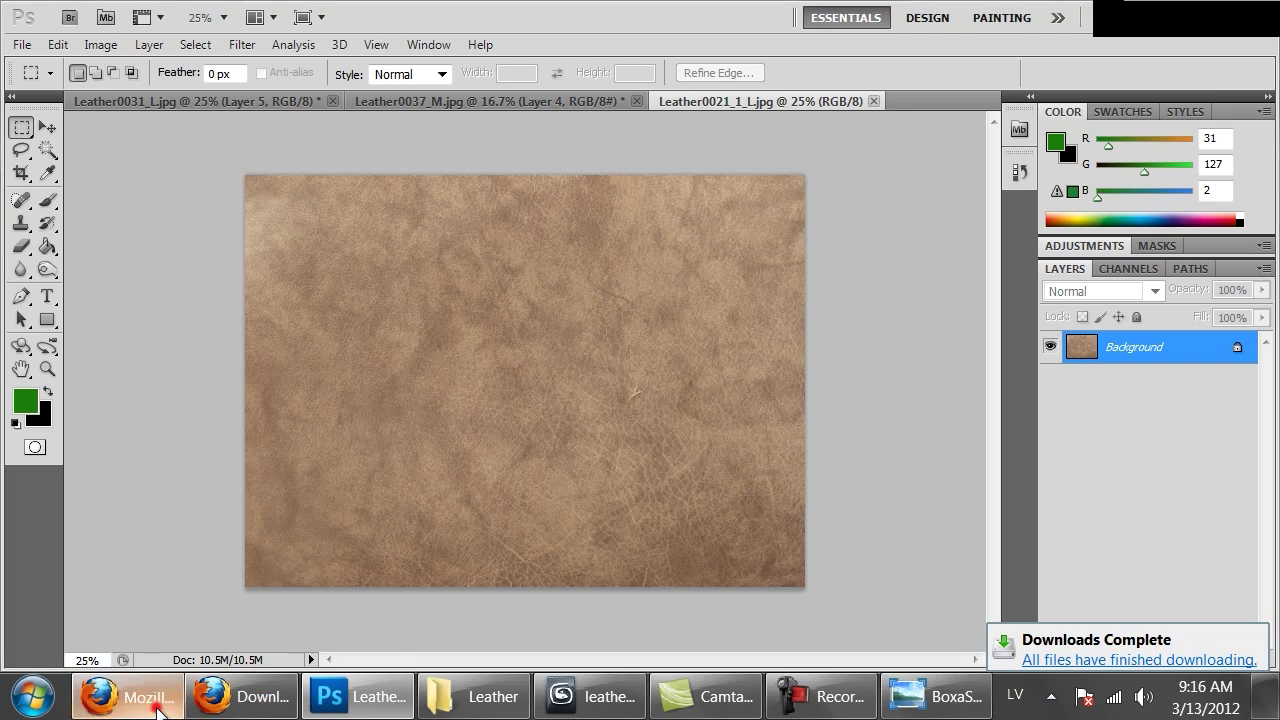
# Step: Return to the texture page in Firefox and open the Large 2240x1680 version of Image 2 in Photoshop
pyautogui.click(150, 698)
pyautogui.scroll(-5, 428, 463)
pyautogui.scroll(4, 428, 462)
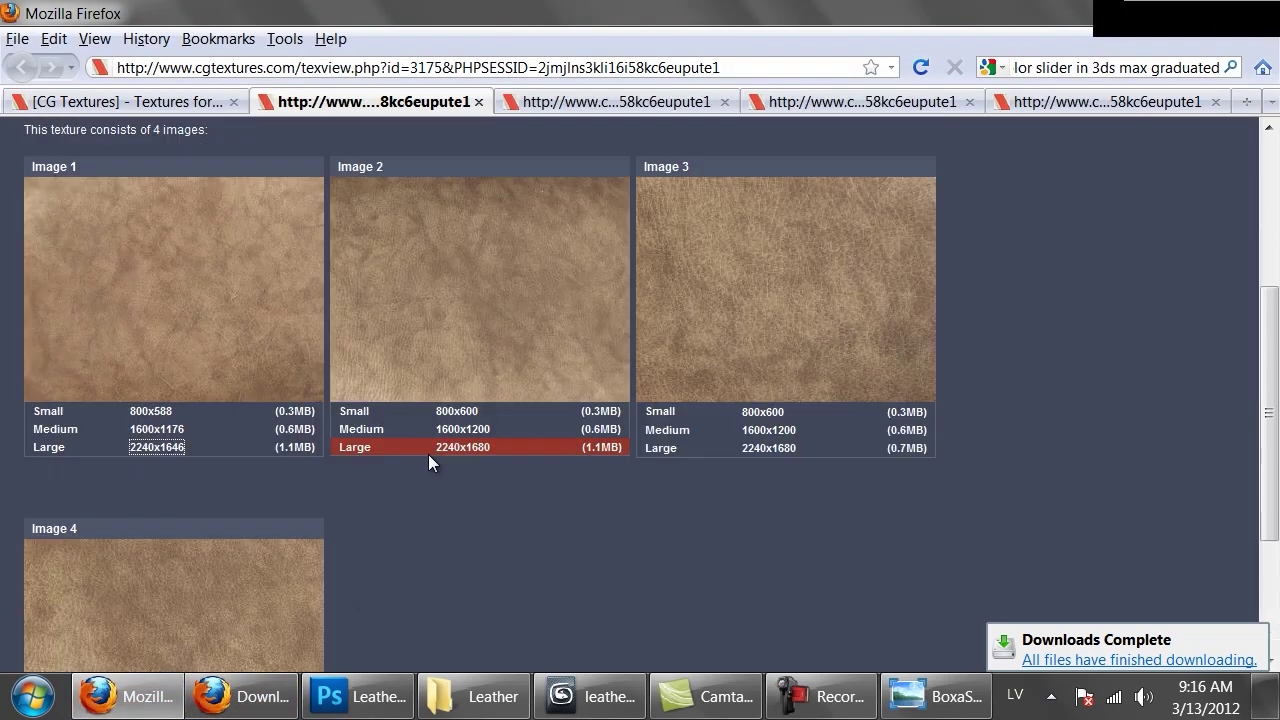
pyautogui.click(471, 449)
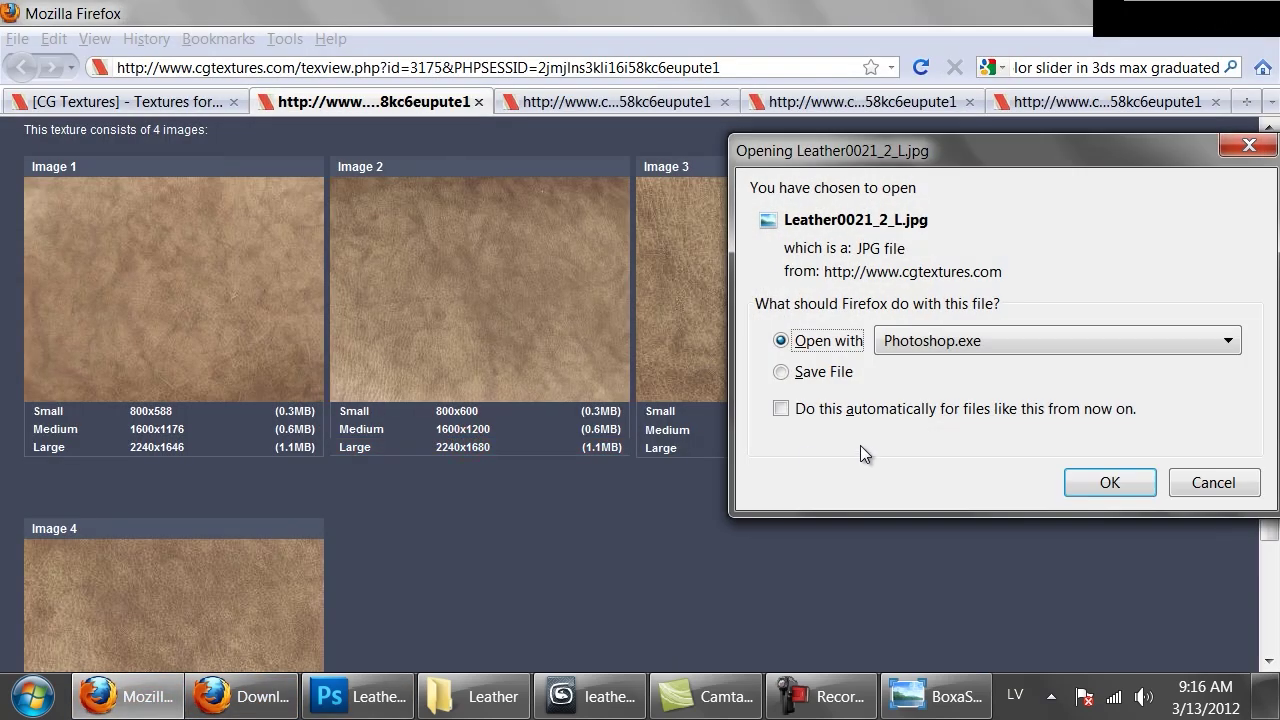
pyautogui.click(1112, 470)
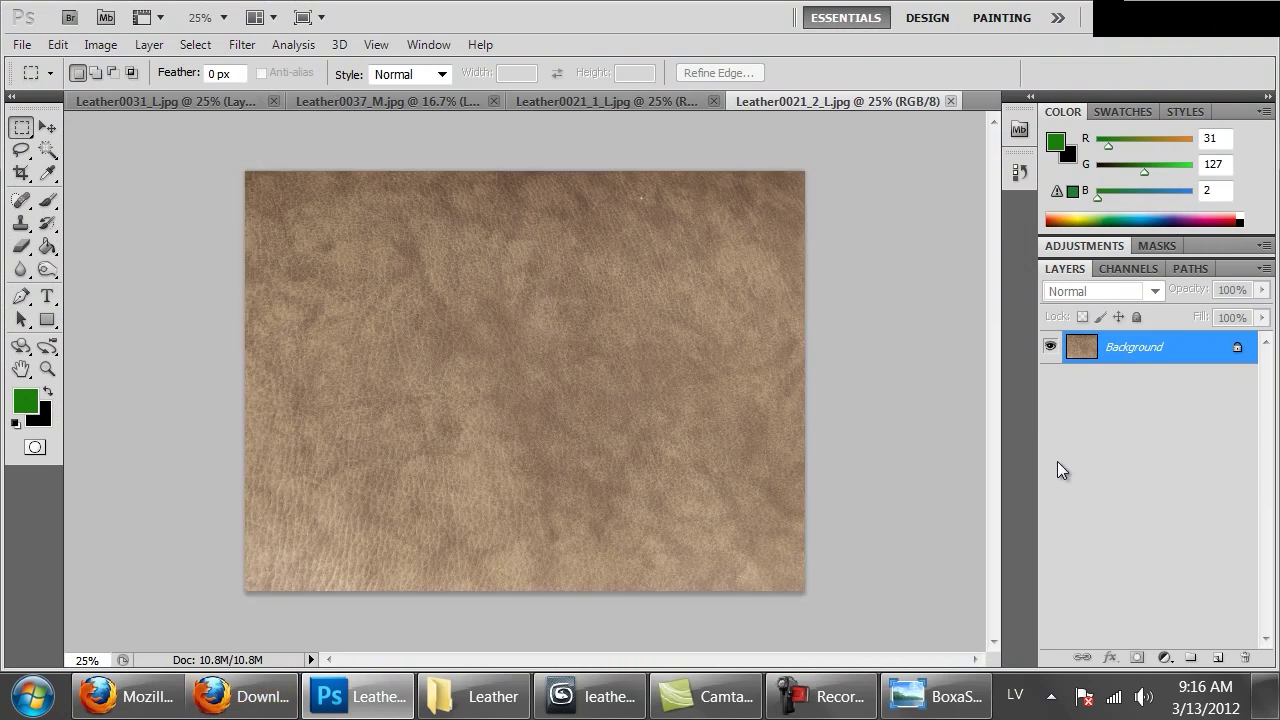
# Step: Extend the canvas of Leather0021_1_L.jpg with the Crop tool to about twice its width and height, keeping the image in the upper-left corner
pyautogui.click(640, 102)
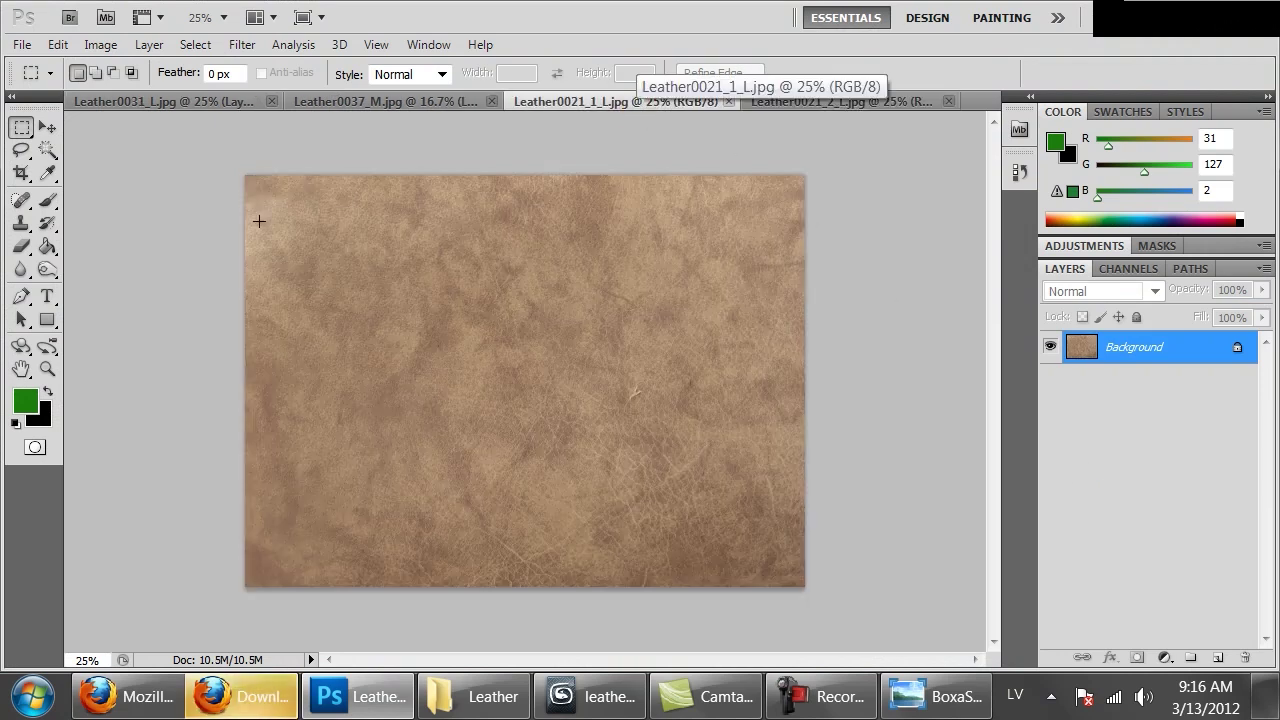
pyautogui.hotkey('ctrl', '-')
pyautogui.hotkey('ctrl', '-')
pyautogui.press('c')
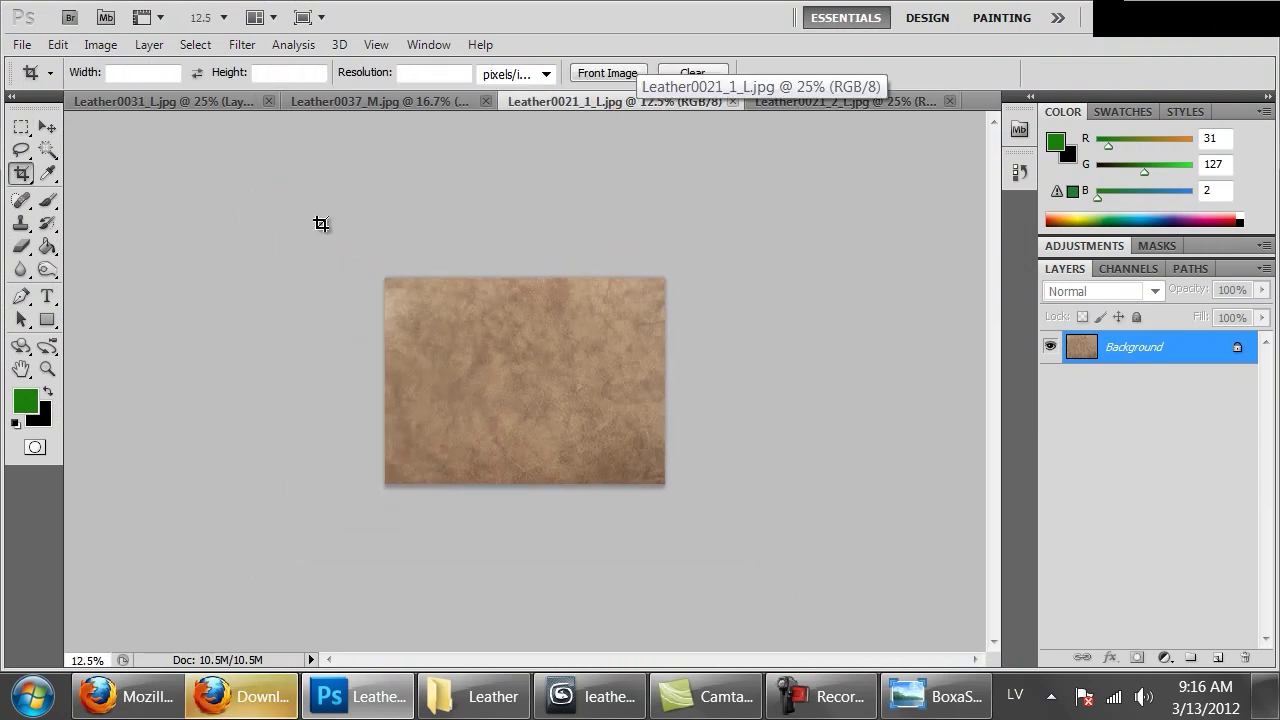
pyautogui.moveTo(321, 224); pyautogui.dragTo(885, 510)
pyautogui.moveTo(673, 494); pyautogui.dragTo(960, 652)
pyautogui.press('Return')
pyautogui.moveTo(962, 700)
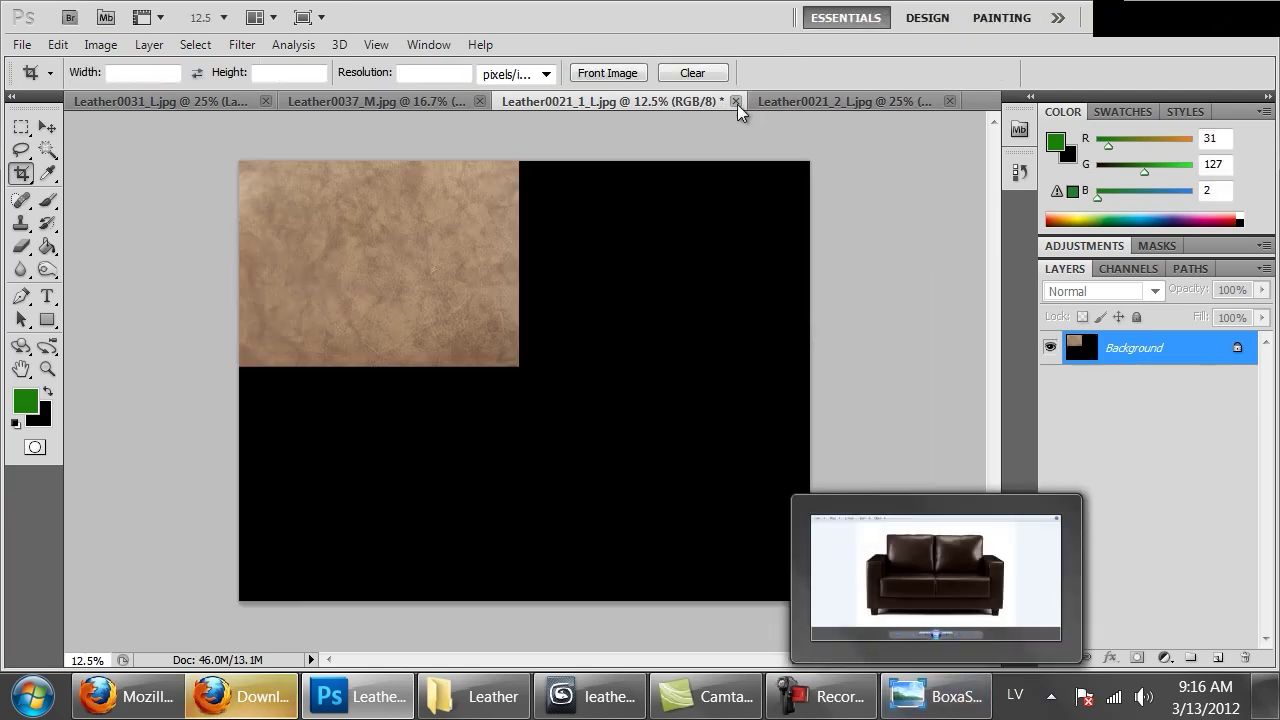
# Step: Copy the whole Leather0021_2_L.jpg image into Leather0021_1_L.jpg as a new layer and place it directly below the first image
pyautogui.click(780, 101)
pyautogui.hotkey('ctrl', 'a')
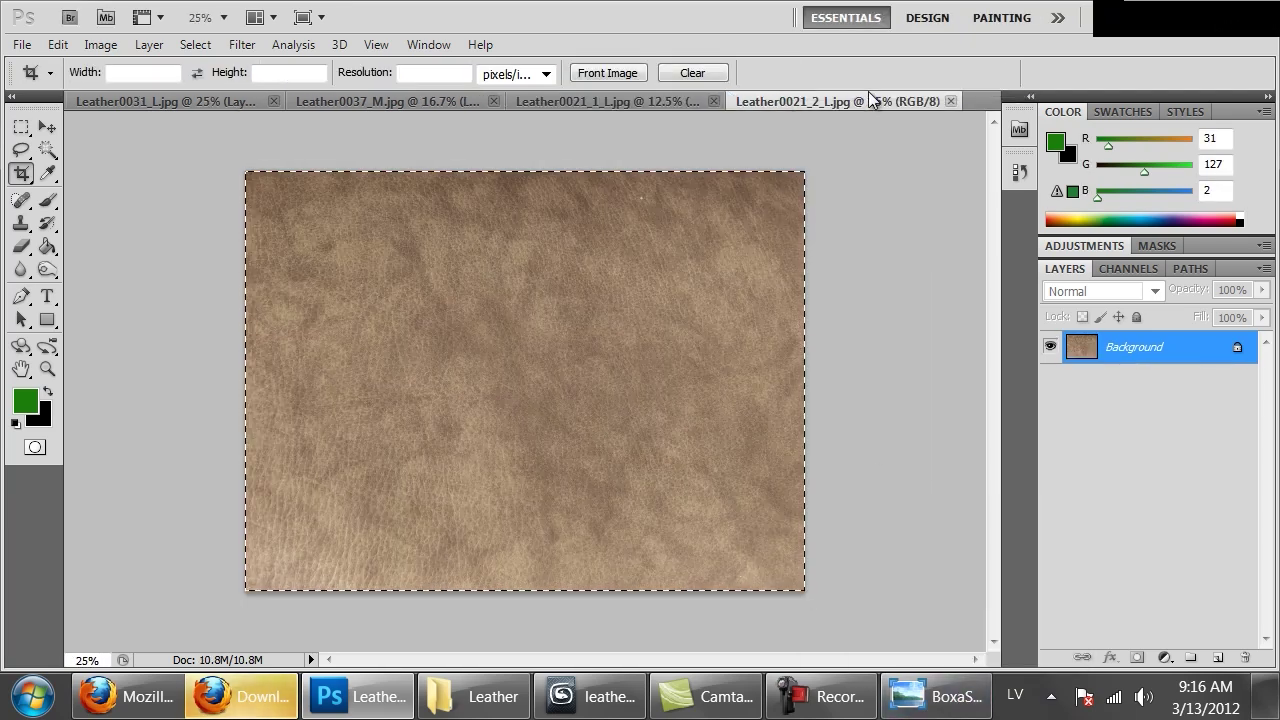
pyautogui.click(657, 100)
pyautogui.hotkey('ctrl', 'v')
pyautogui.keyDown('ctrl'); pyautogui.moveTo(509, 354); pyautogui.dragTo(390, 433); pyautogui.keyUp('ctrl')
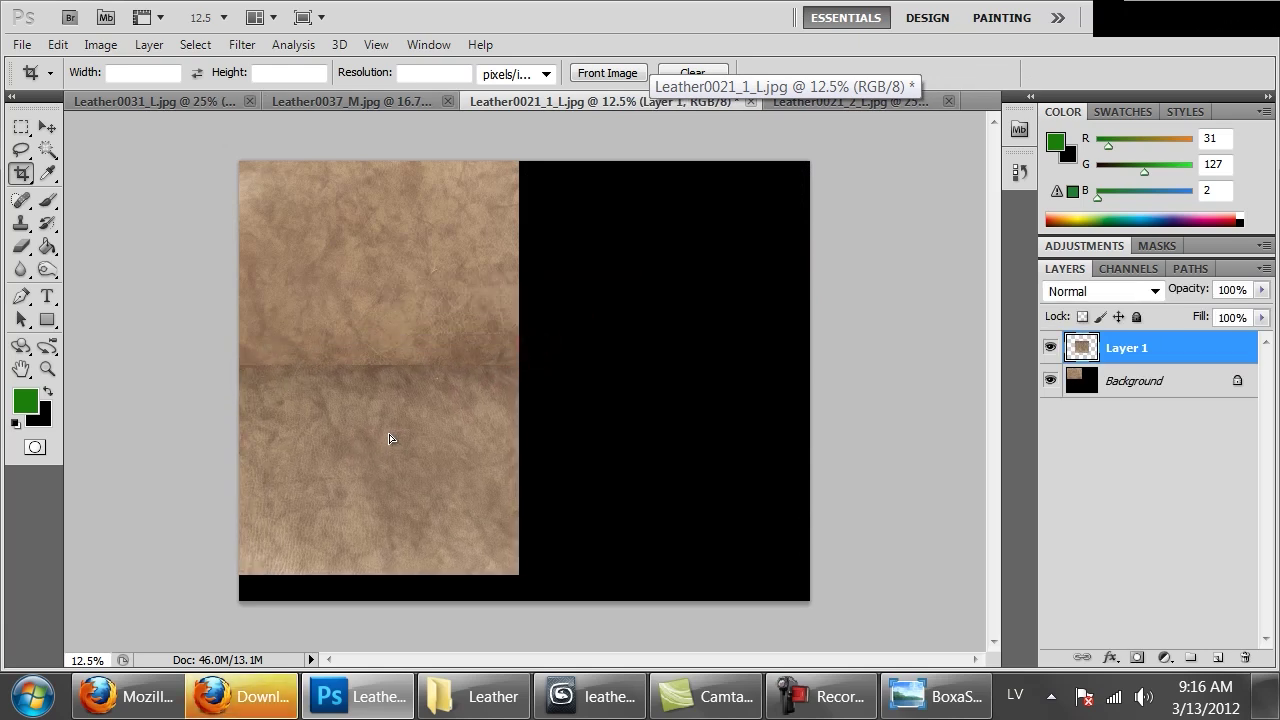
# Step: Rotate the pasted leather layer 180 degrees with Free Transform and move it up to overlap the lower part of the first image
pyautogui.press('m')
pyautogui.rightClick(414, 409)
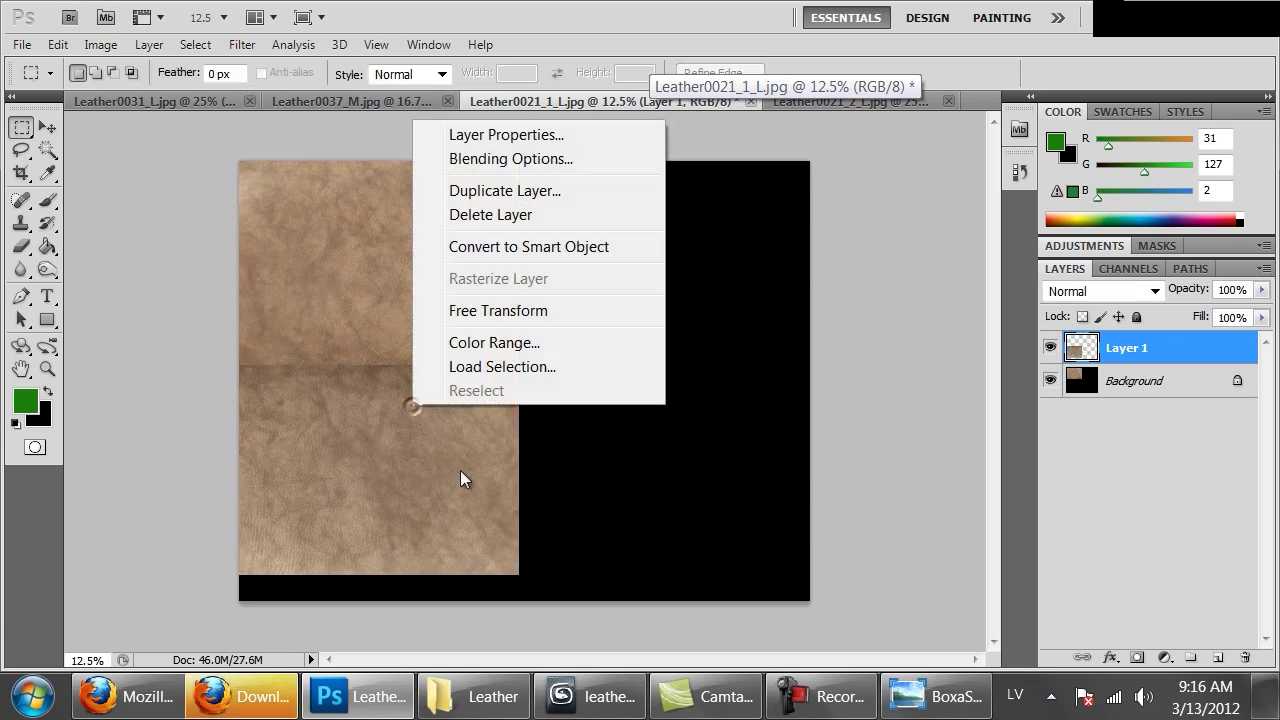
pyautogui.click(513, 309)
pyautogui.keyDown('shift'); pyautogui.moveTo(626, 460); pyautogui.dragTo(122, 514); pyautogui.keyUp('shift')
pyautogui.moveTo(396, 486); pyautogui.dragTo(642, 455)
pyautogui.press('Return')
# Step: Erase the upper edge of Layer 1 with a soft eraser to blend the seam between the two leather images
pyautogui.keyDown('alt'); pyautogui.scroll(1, 393, 426); pyautogui.keyUp('alt')
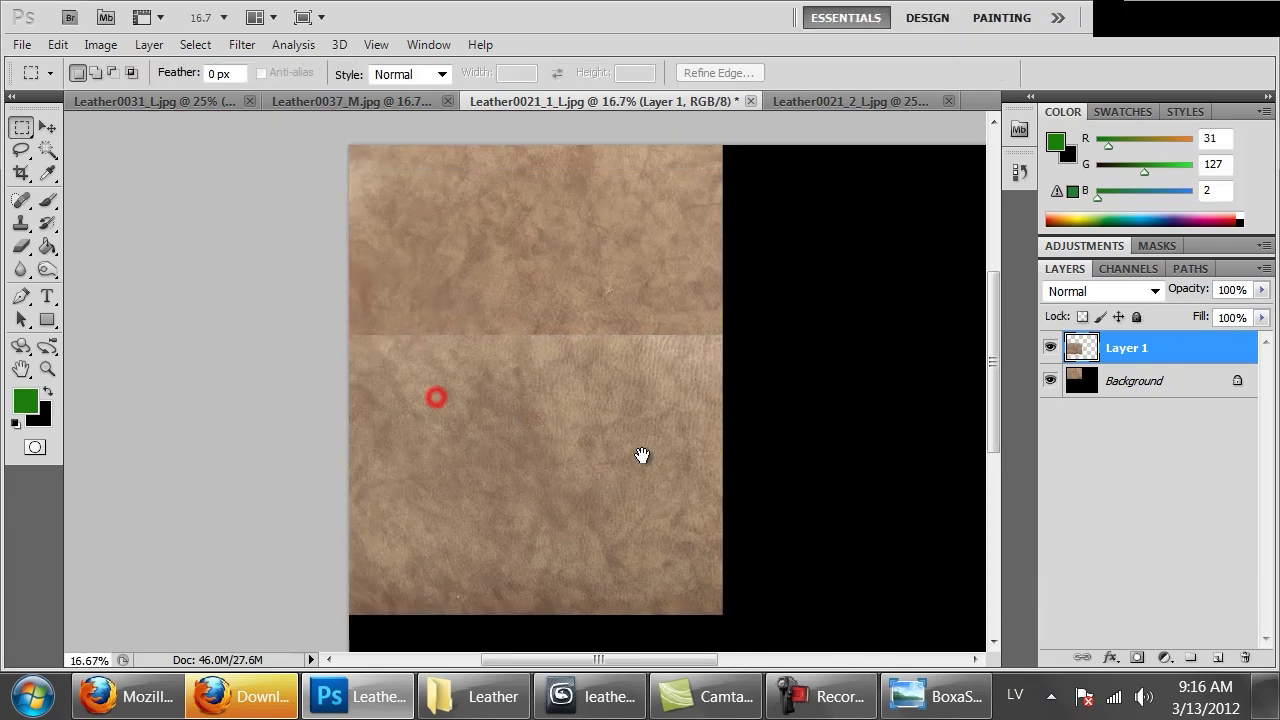
pyautogui.press('e')
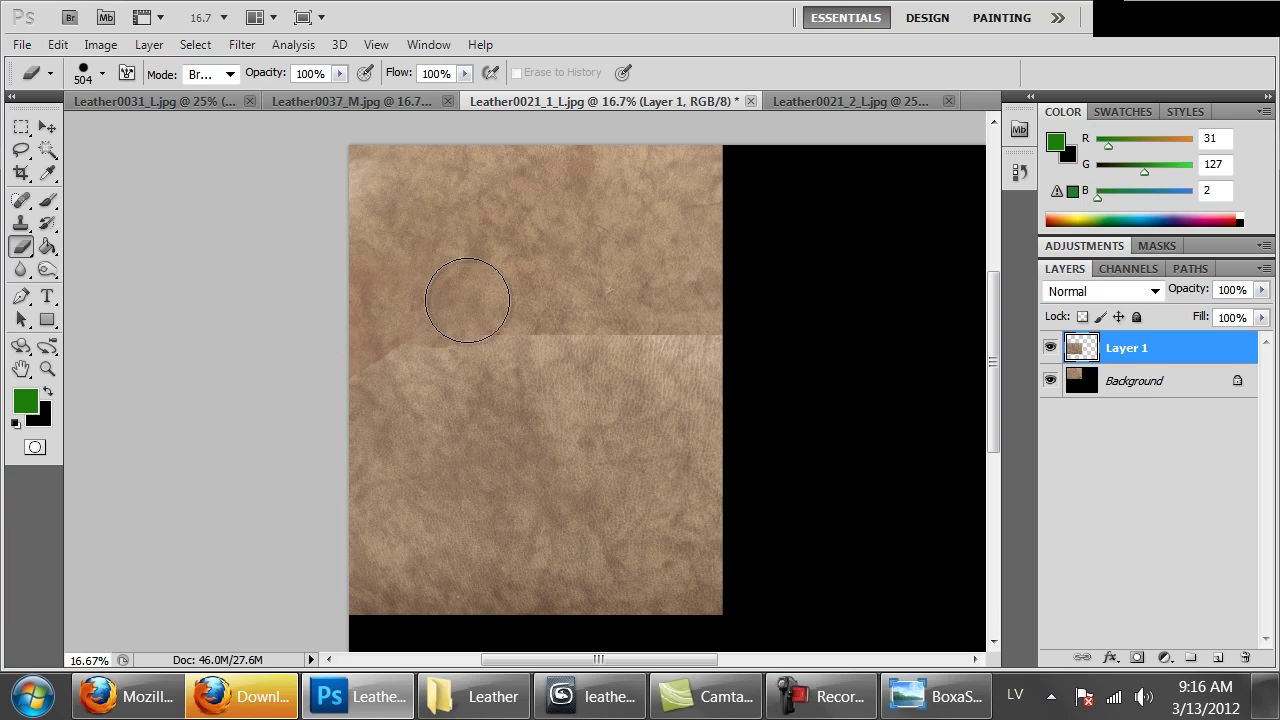
pyautogui.rightClick(558, 266)
pyautogui.click(651, 350)
pyautogui.click(289, 337)
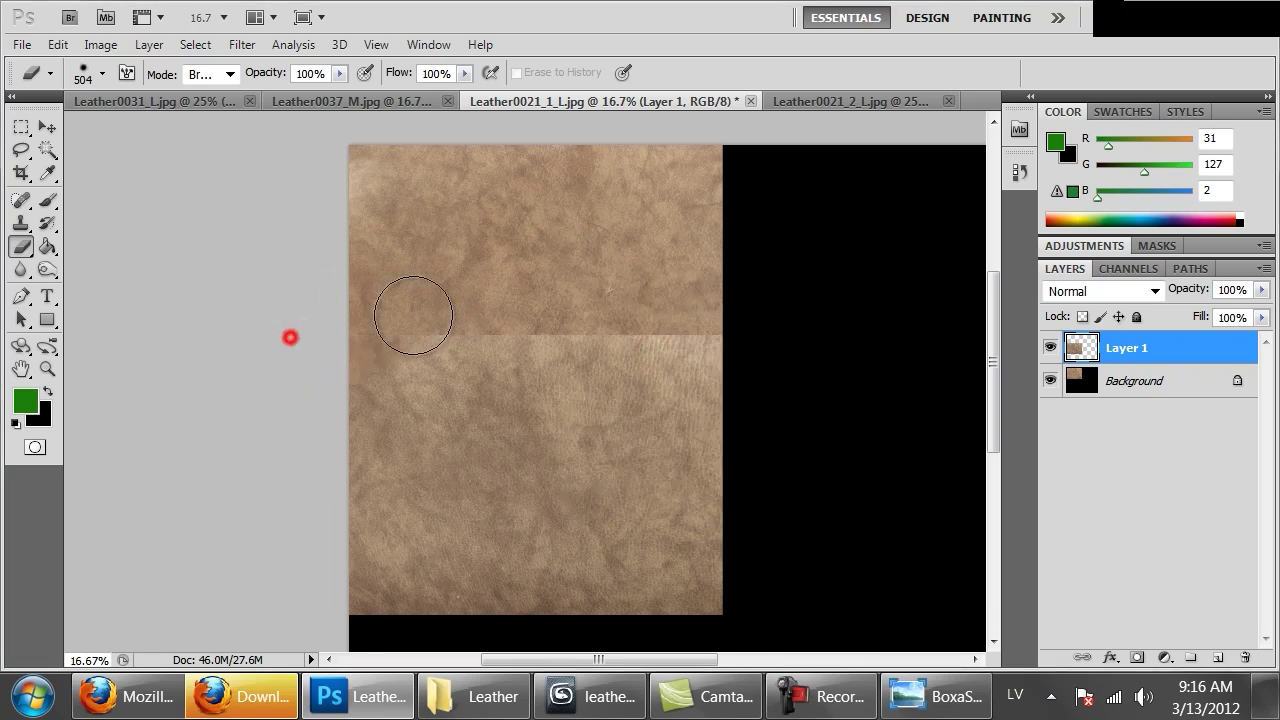
pyautogui.moveTo(525, 313)
pyautogui.mouseDown()
pyautogui.moveTo(614, 286)
pyautogui.moveTo(709, 294)
pyautogui.mouseUp()
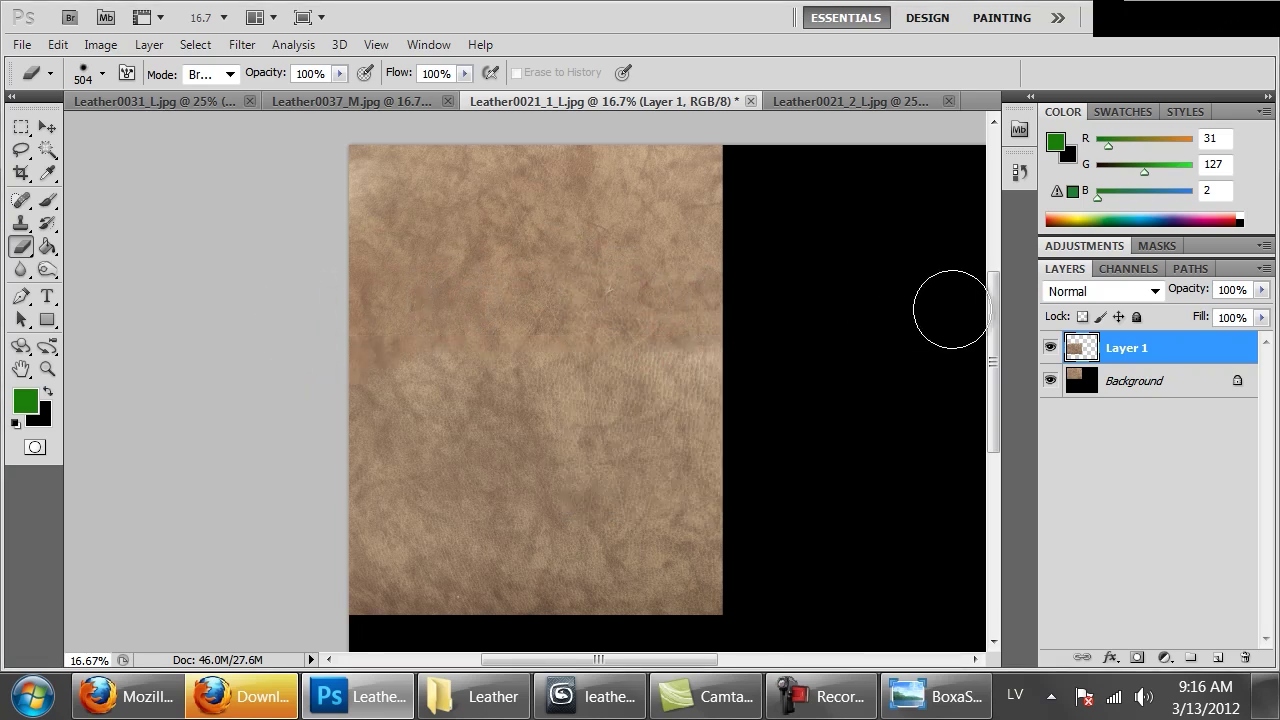
pyautogui.hotkey('ctrl', 'u')
pyautogui.moveTo(960, 463); pyautogui.dragTo(957, 464)
pyautogui.click(1151, 275)
pyautogui.press('e')
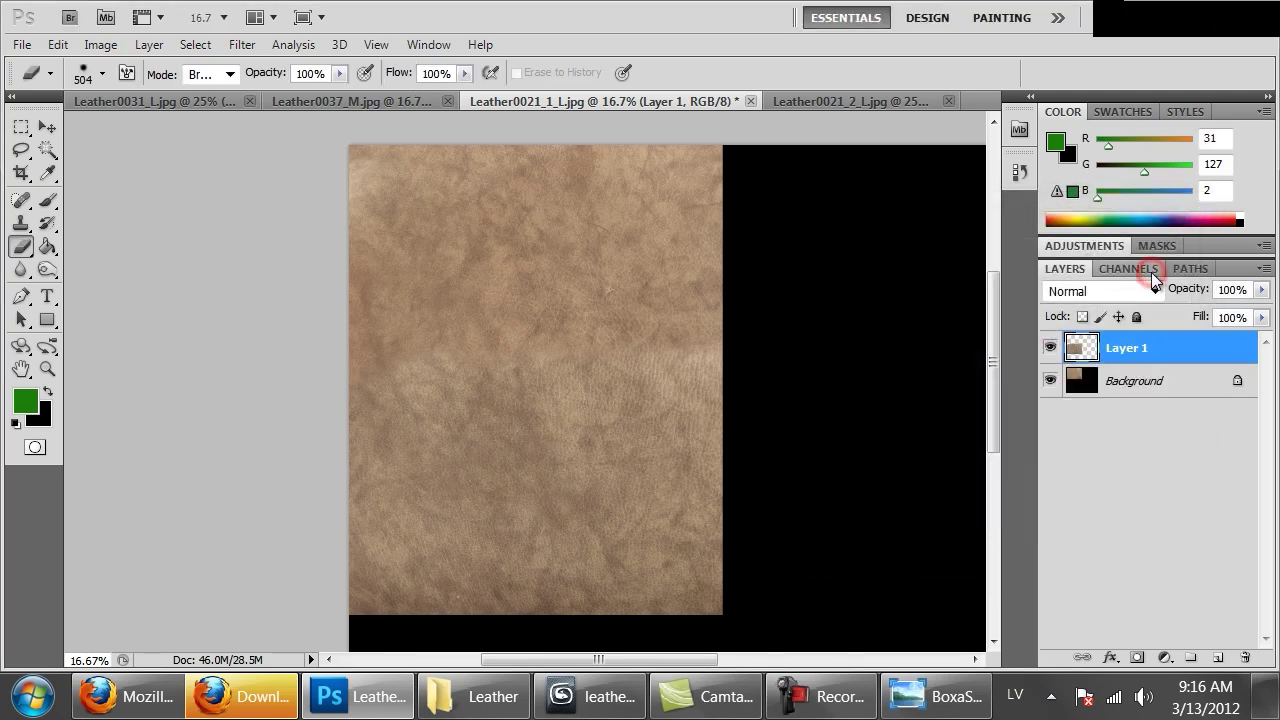
# Step: Darken Layer 1 with a Curves adjustment, mapping input 144 to output 129, and merge it into the background
pyautogui.click(119, 47)
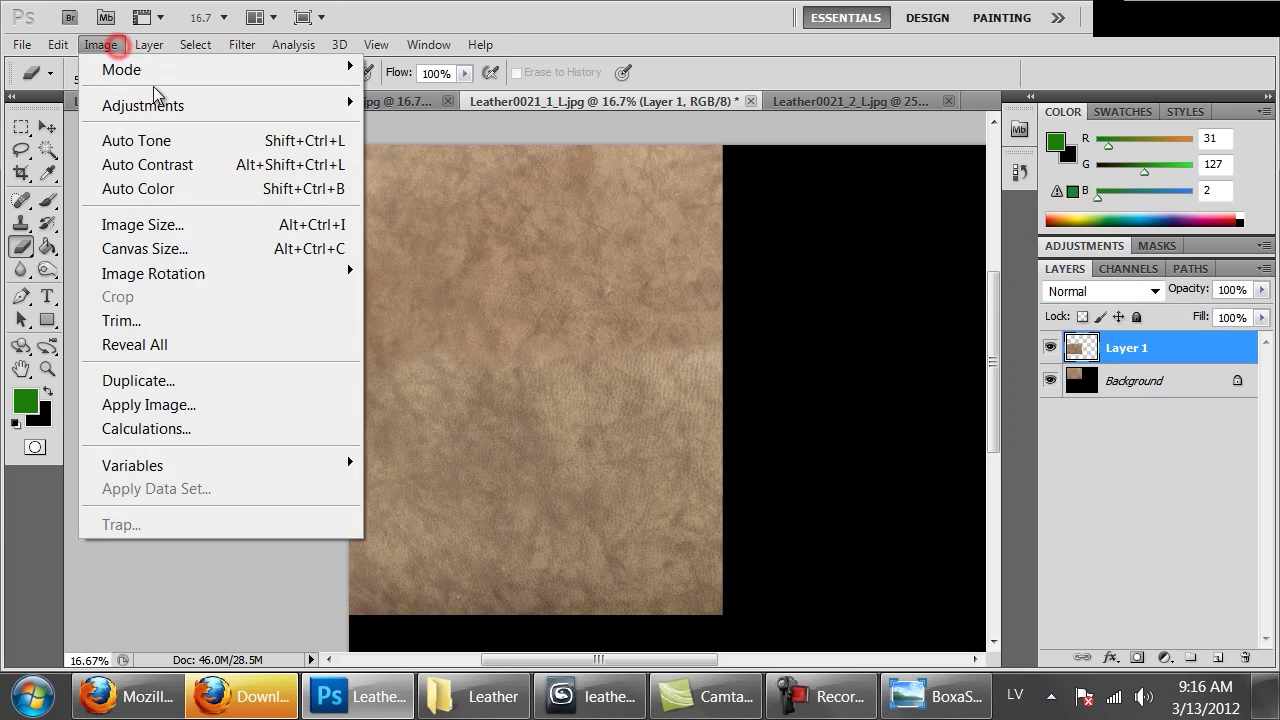
pyautogui.moveTo(194, 114)
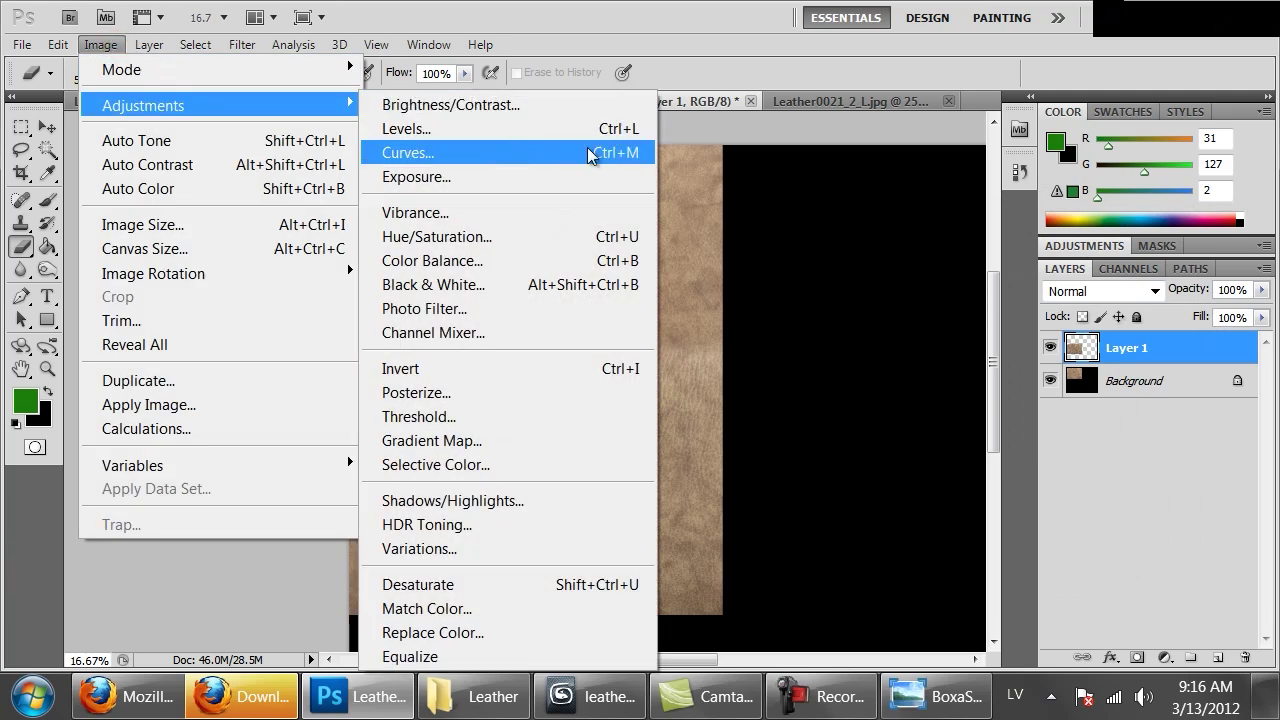
pyautogui.click(590, 150)
pyautogui.moveTo(983, 426); pyautogui.dragTo(990, 434)
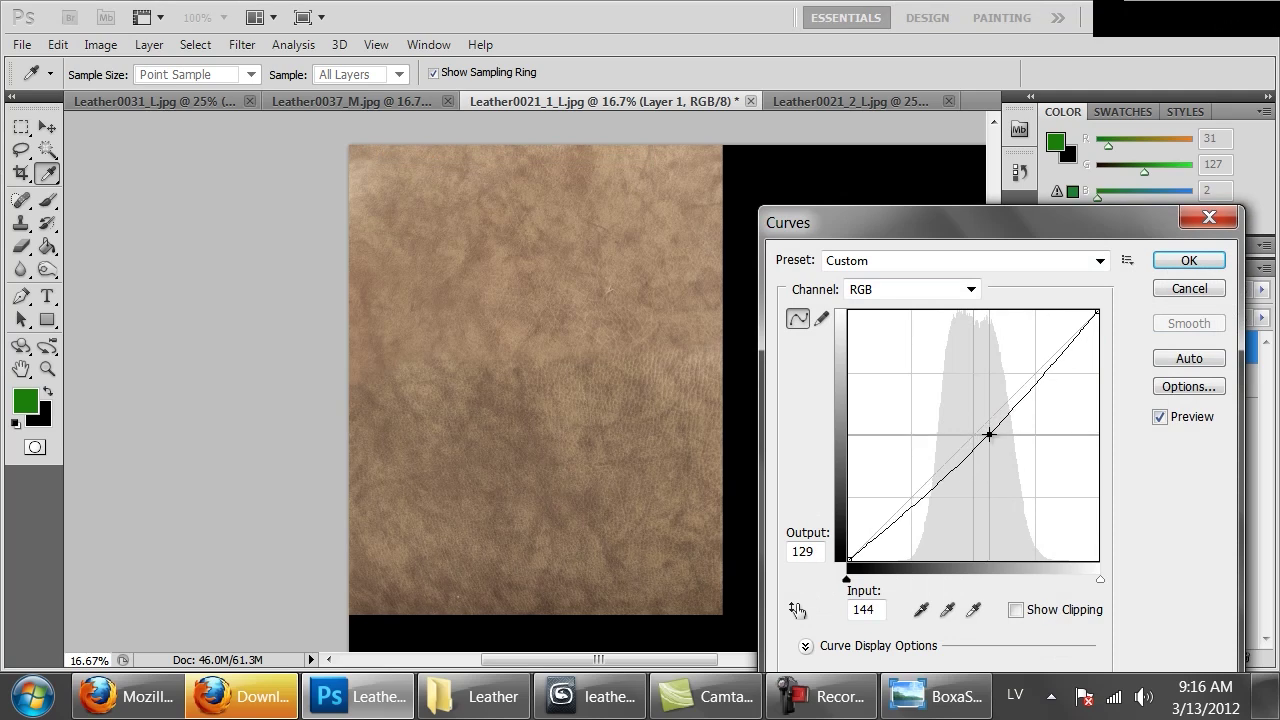
pyautogui.click(1186, 260)
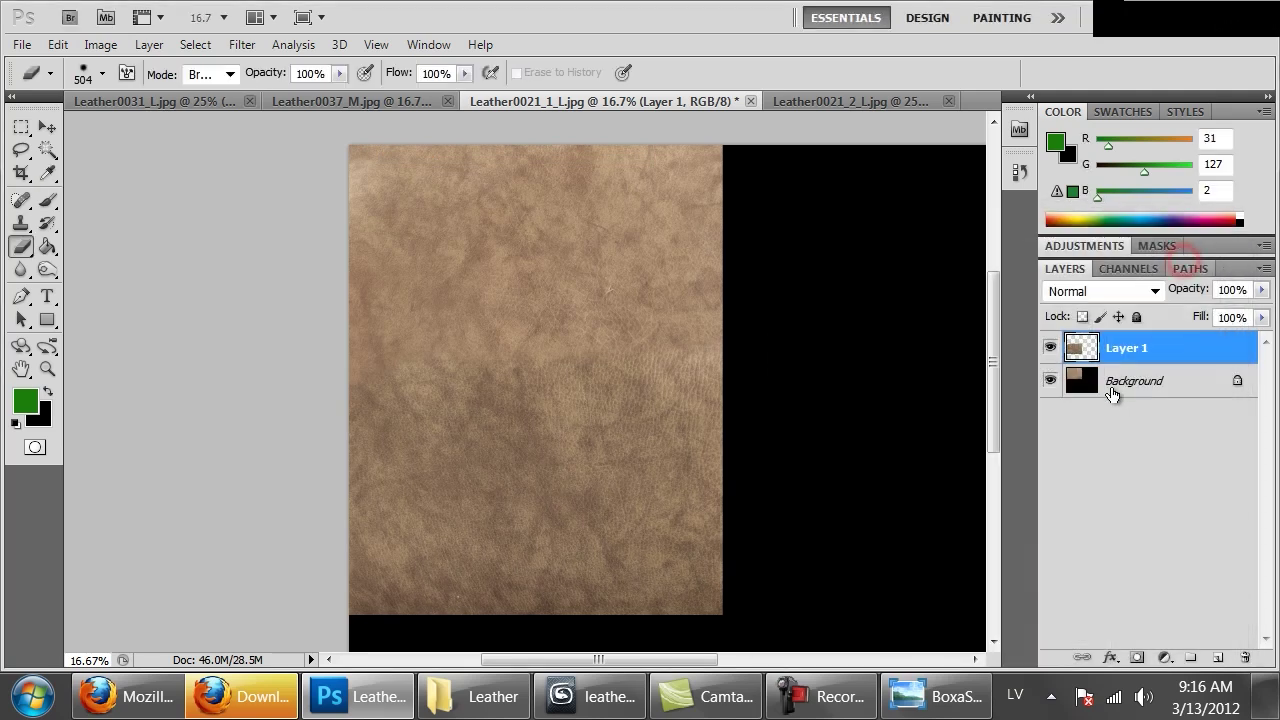
pyautogui.hotkey('ctrl', 'e')
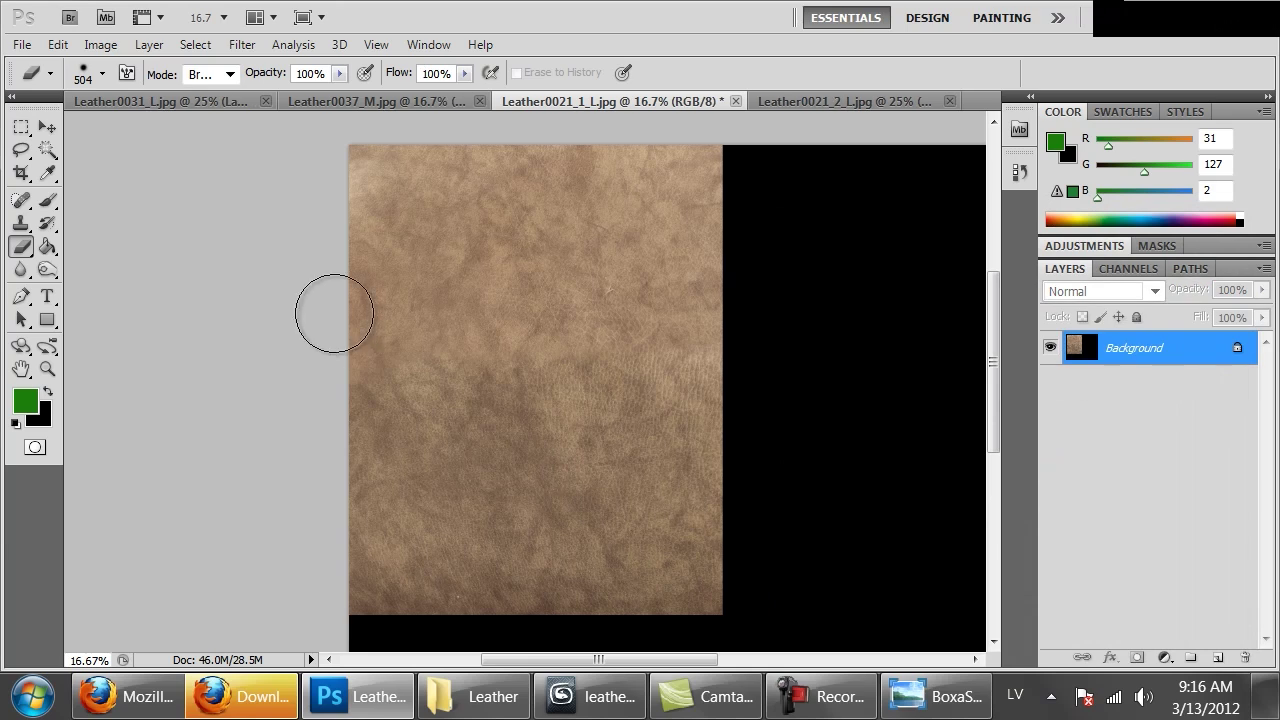
# Step: Copy the leather area to a new layer shifted right to overlap the original, and erase its left edge to blend the seam
pyautogui.press('m')
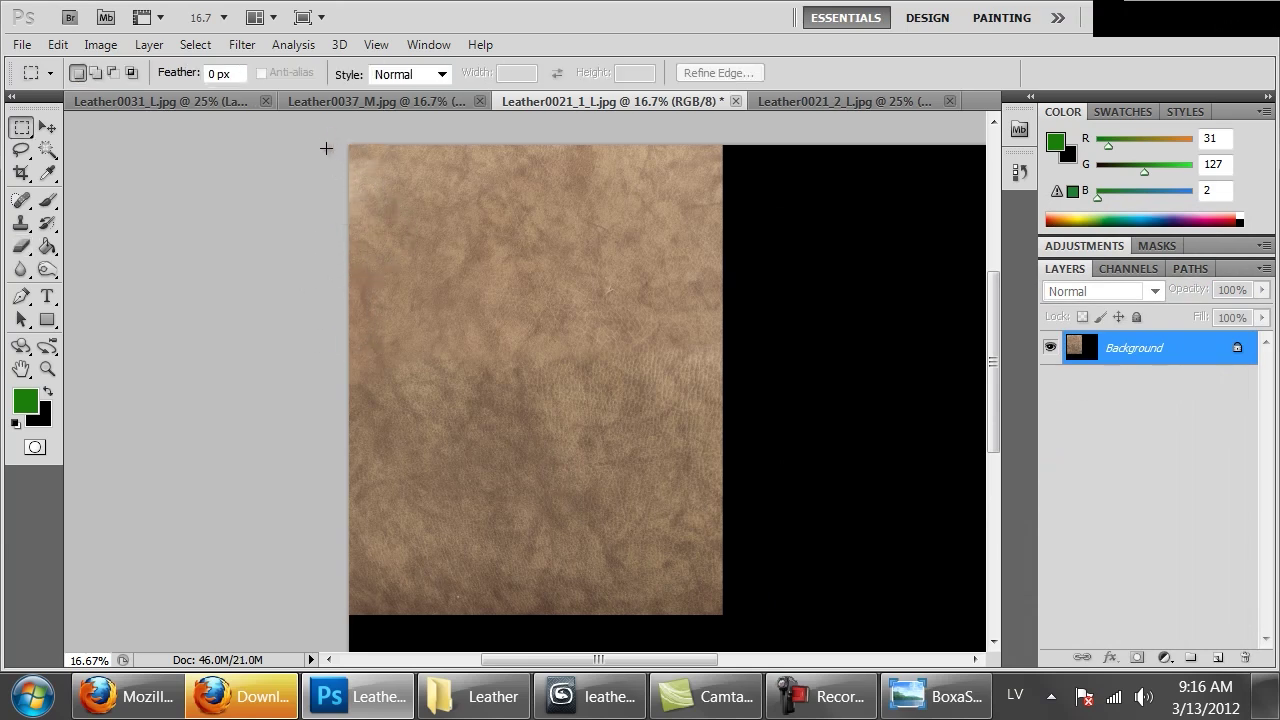
pyautogui.moveTo(725, 614); pyautogui.dragTo(722, 615)
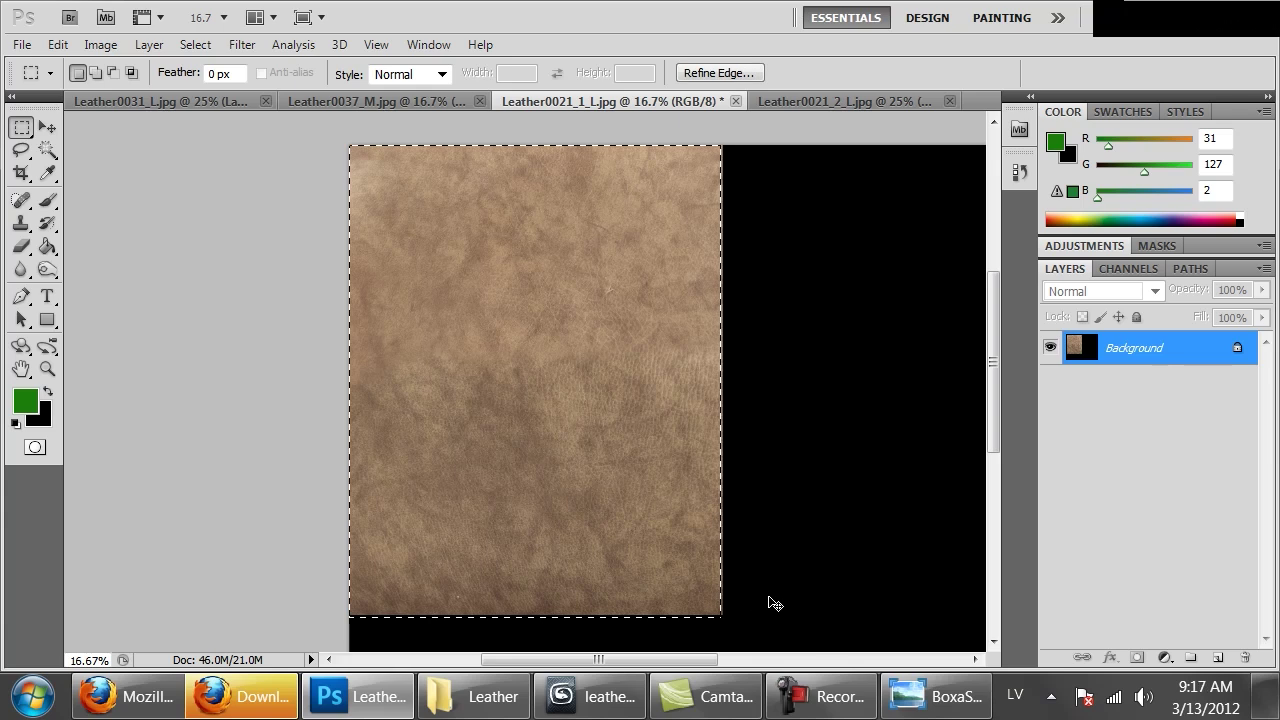
pyautogui.hotkey('ctrl', '-')
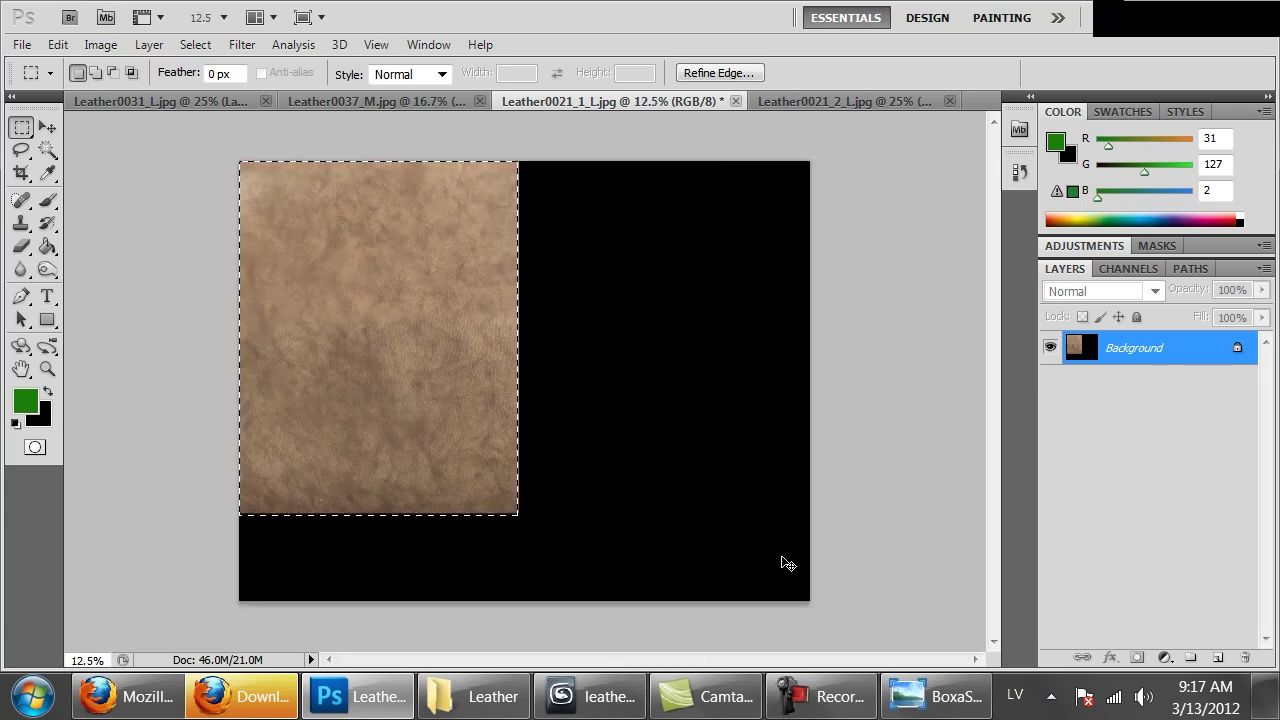
pyautogui.moveTo(202, 127); pyautogui.dragTo(426, 345)
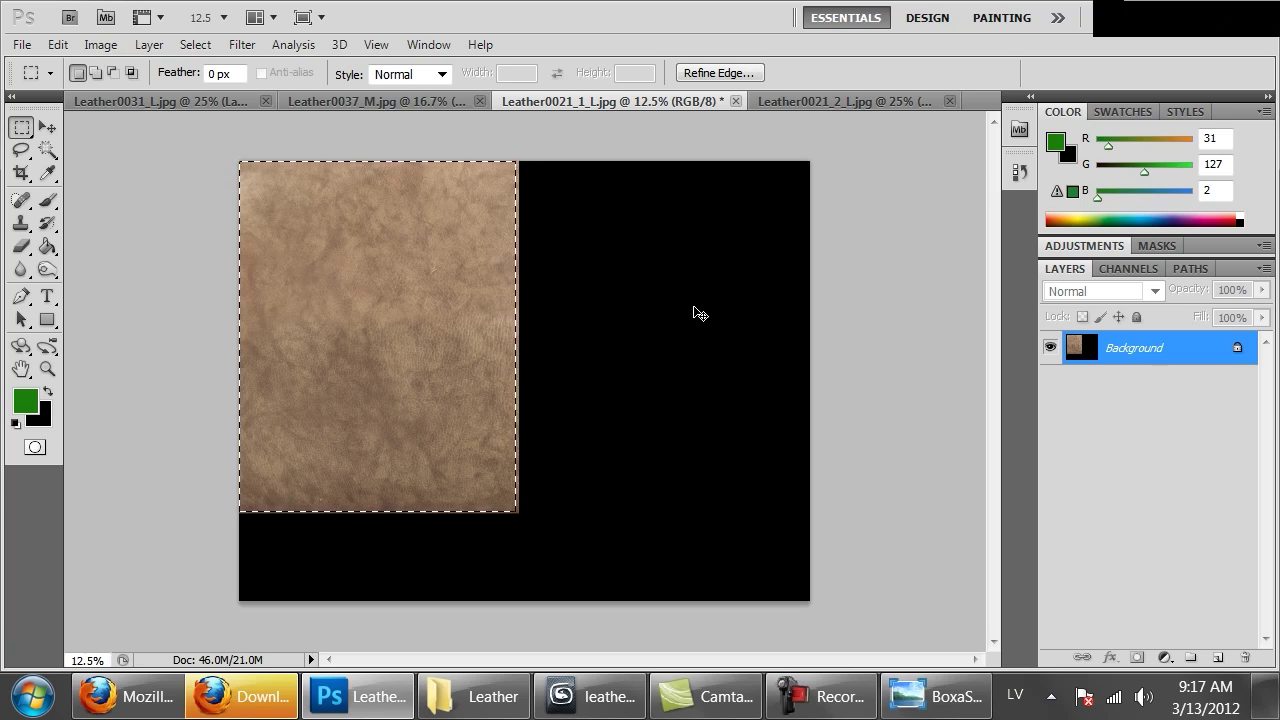
pyautogui.hotkey('ctrl', 'shift', 'alt', 'n')
pyautogui.hotkey('ctrl', 'v')
pyautogui.moveTo(396, 361)
pyautogui.mouseDown()
pyautogui.moveTo(683, 363)
pyautogui.moveTo(655, 374)
pyautogui.moveTo(640, 357)
pyautogui.moveTo(619, 360)
pyautogui.mouseUp()
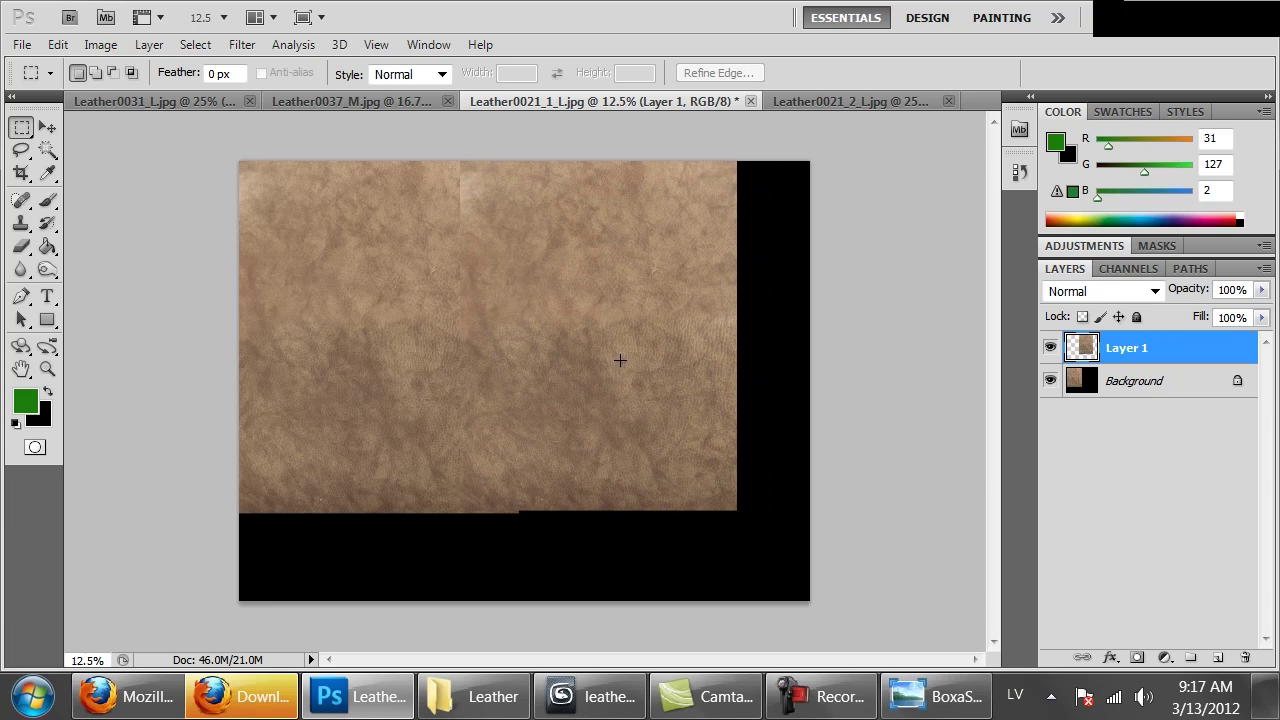
pyautogui.press('e')
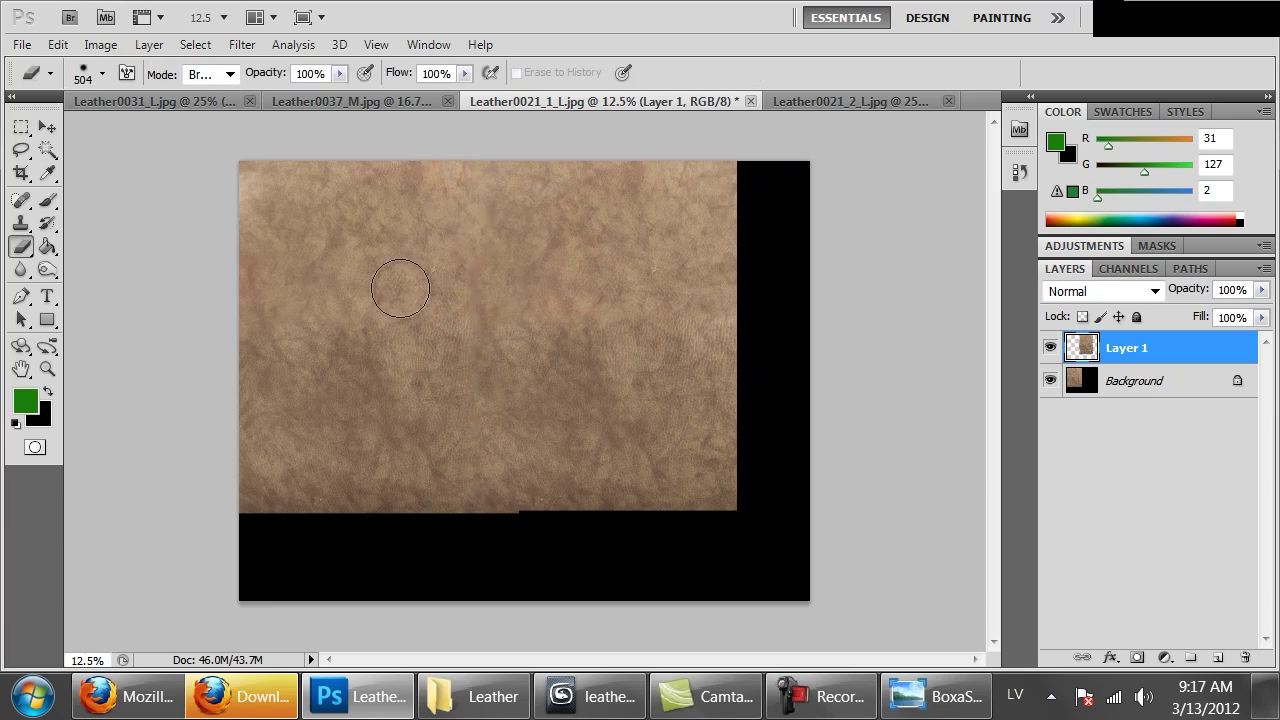
# Step: Crop the image to a square containing only leather and merge Layer 1 into the background
pyautogui.press('c')
pyautogui.moveTo(433, 263); pyautogui.dragTo(694, 506)
pyautogui.press('Return')
pyautogui.hotkey('ctrl', '1')
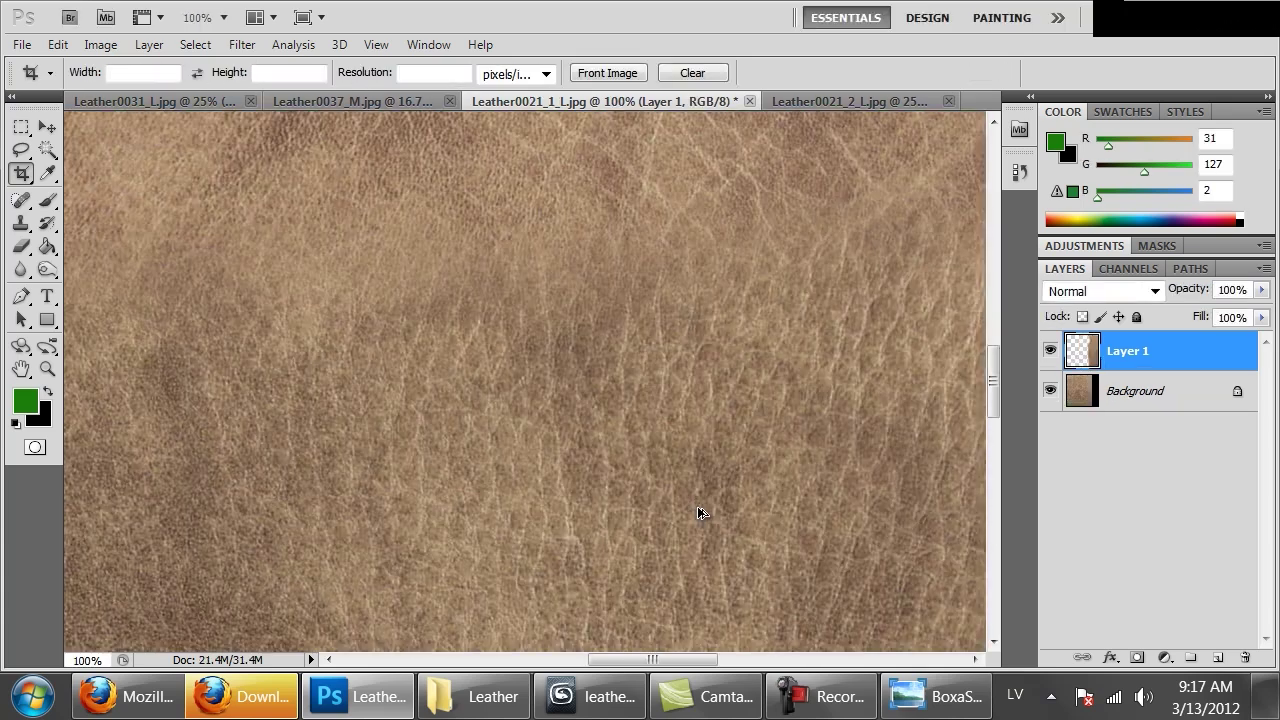
pyautogui.hotkey('ctrl', '-')
pyautogui.hotkey('ctrl', '-')
pyautogui.hotkey('ctrl', '-')
pyautogui.hotkey('ctrl', '-')
pyautogui.hotkey('ctrl', '-')
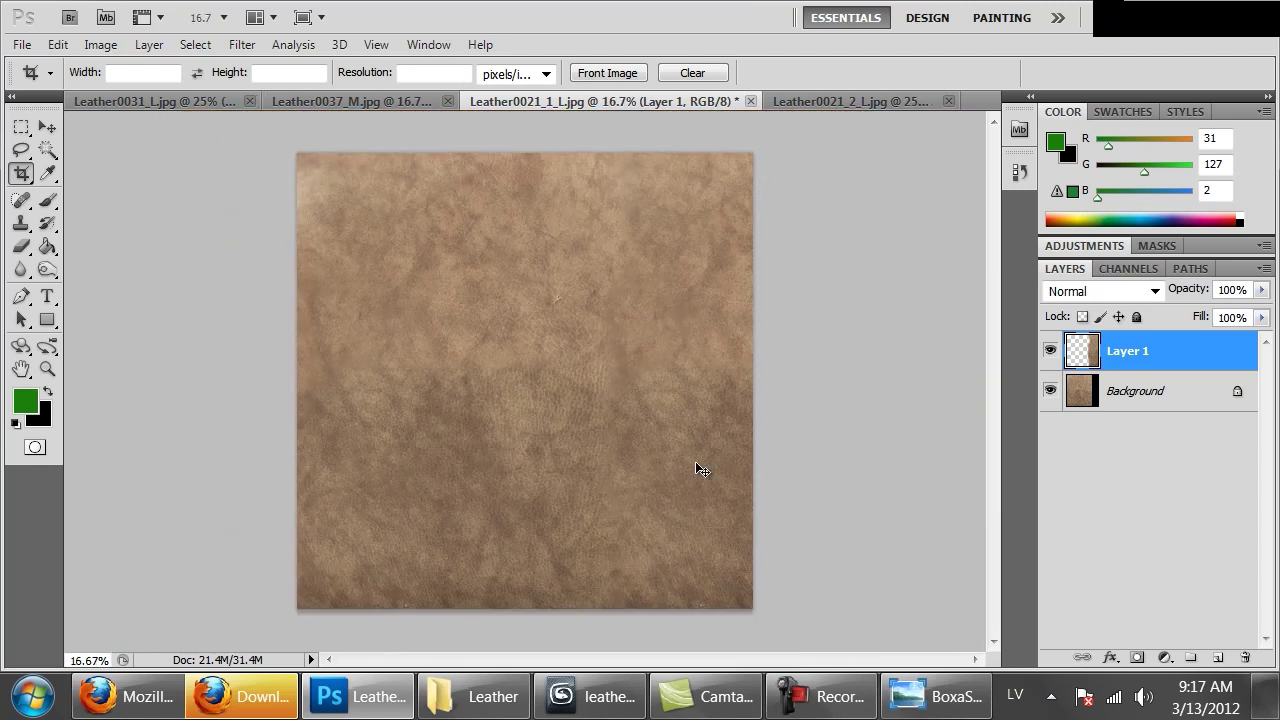
pyautogui.hotkey('ctrl', 'e')
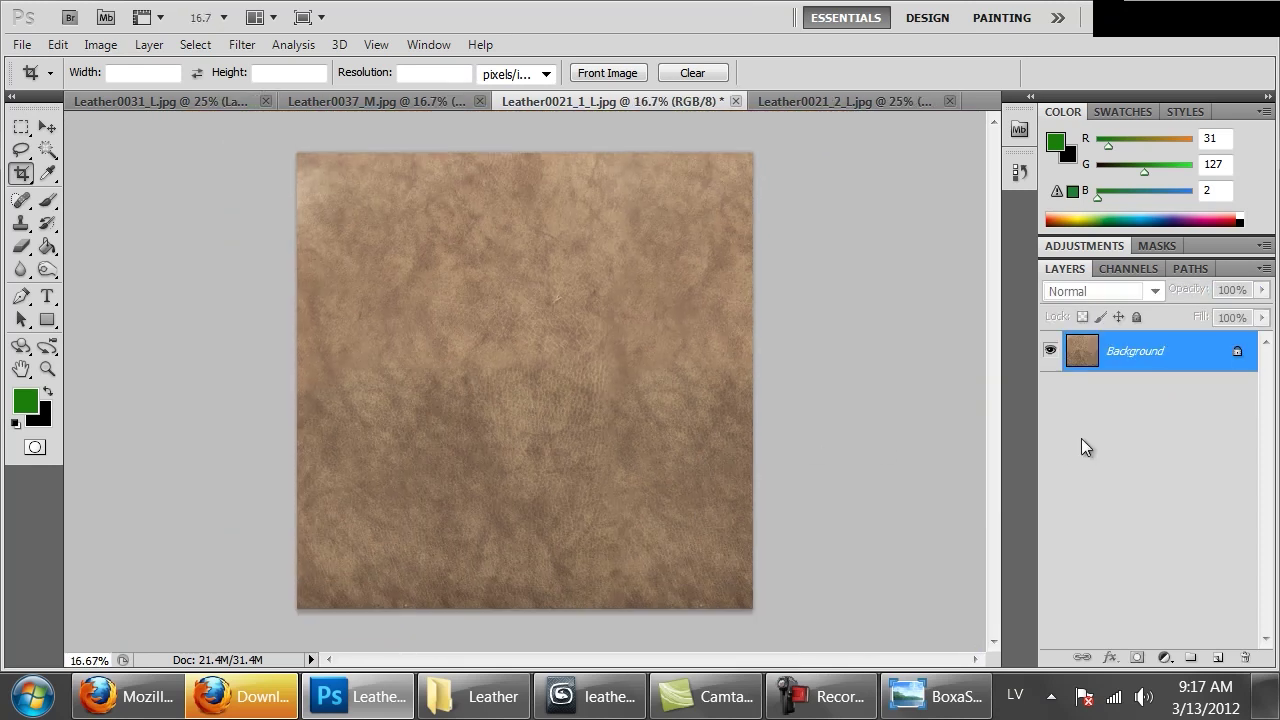
pyautogui.hotkey('ctrl', 'a')
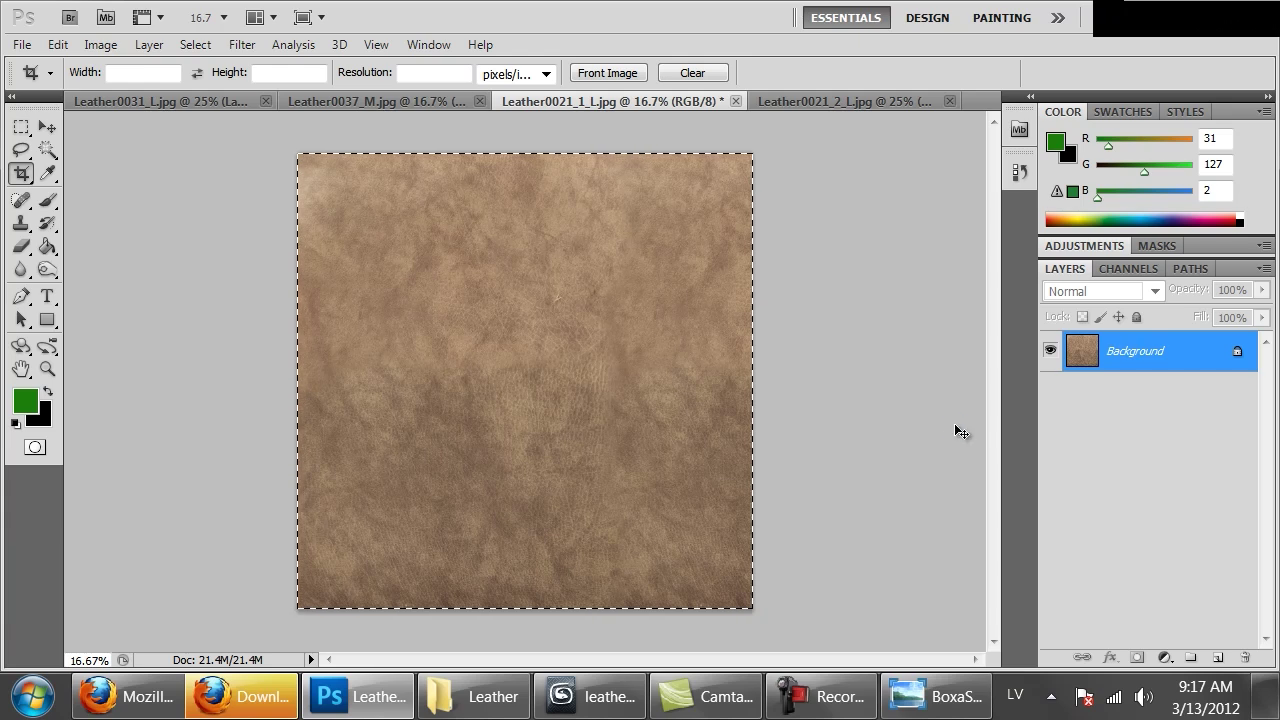
pyautogui.hotkey('ctrl', 'alt', 'c')
pyautogui.click(993, 214)
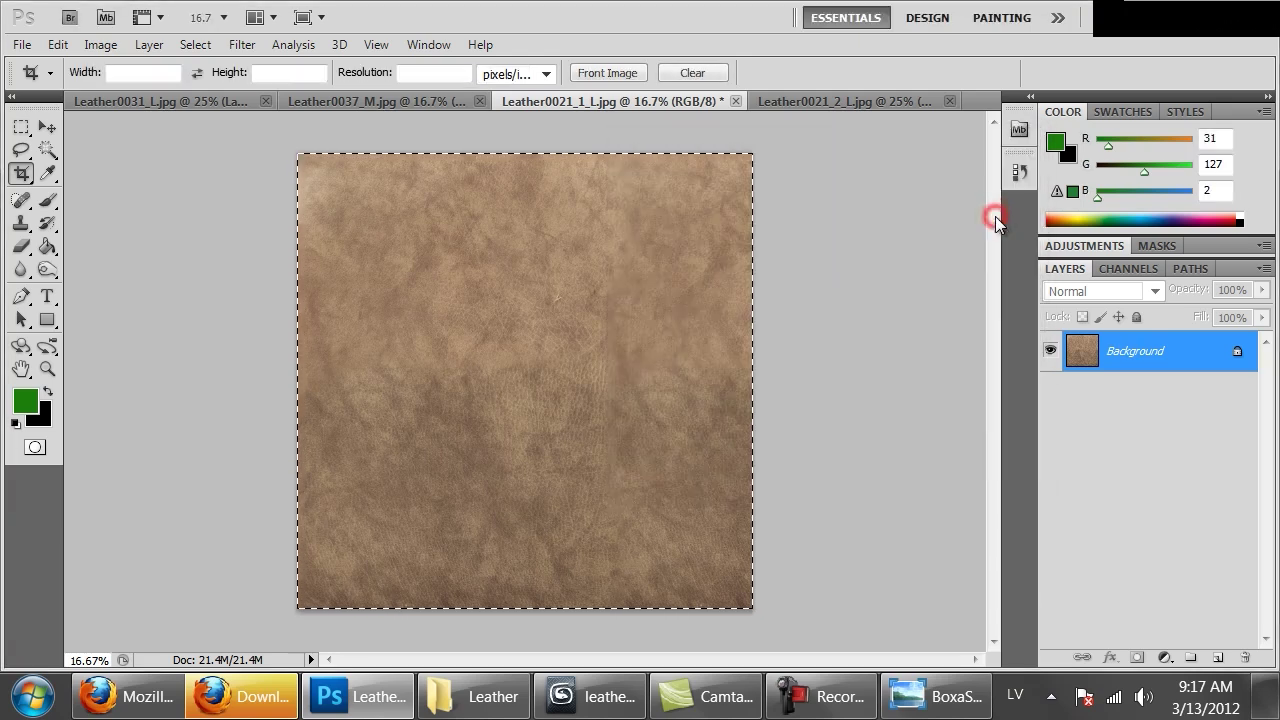
# Step: Resize the image to 1500 x 1500 pixels
pyautogui.hotkey('ctrl', '1')
pyautogui.hotkey('ctrl', '-')
pyautogui.hotkey('ctrl', '-')
pyautogui.hotkey('ctrl', '-')
pyautogui.hotkey('ctrl', '-')
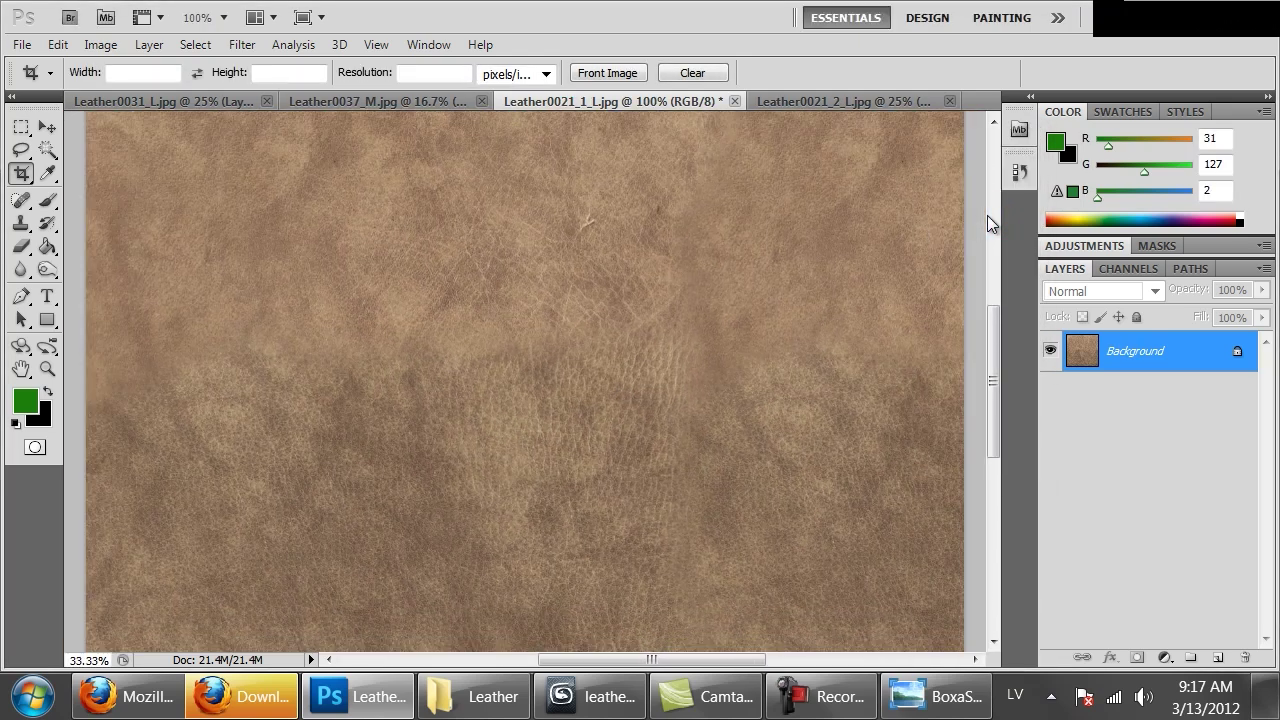
pyautogui.hotkey('ctrl', 'alt', 'i')
pyautogui.write('1500')
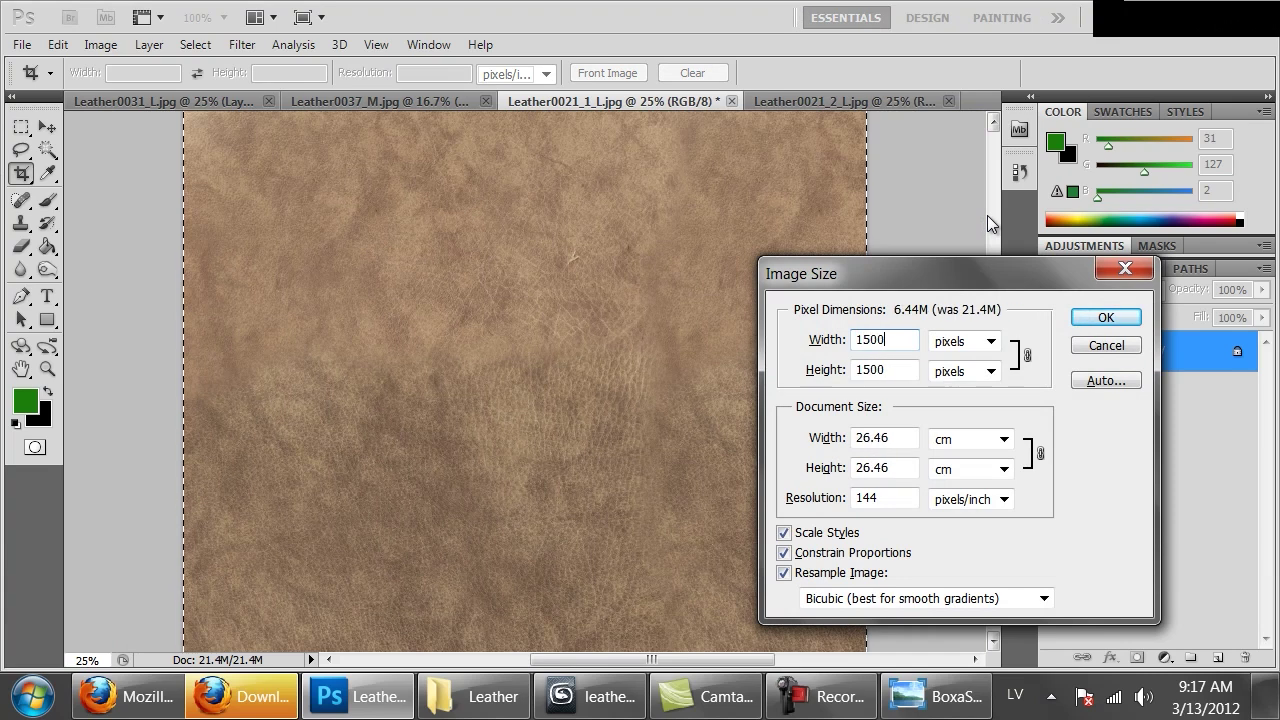
pyautogui.press('Return')
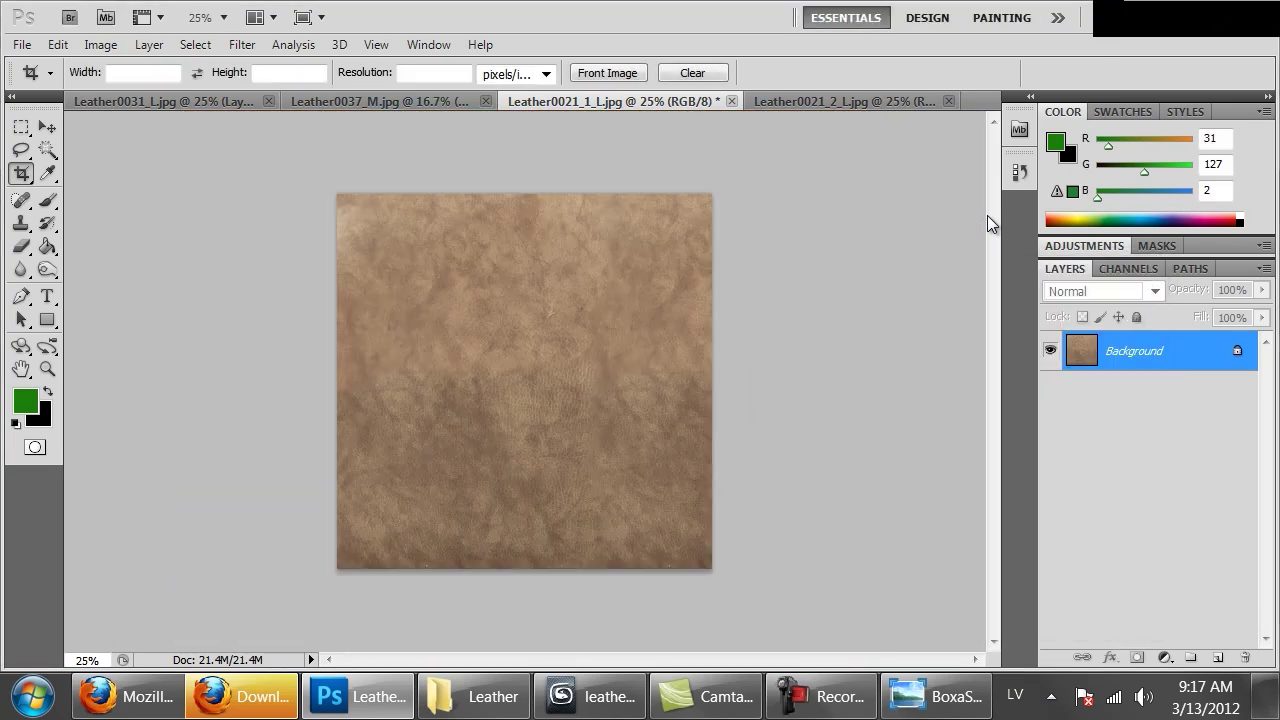
# Step: Select the whole image and enlarge the canvas by a relative 100 percent in width and height, anchored at the centre
pyautogui.hotkey('ctrl', 'a')
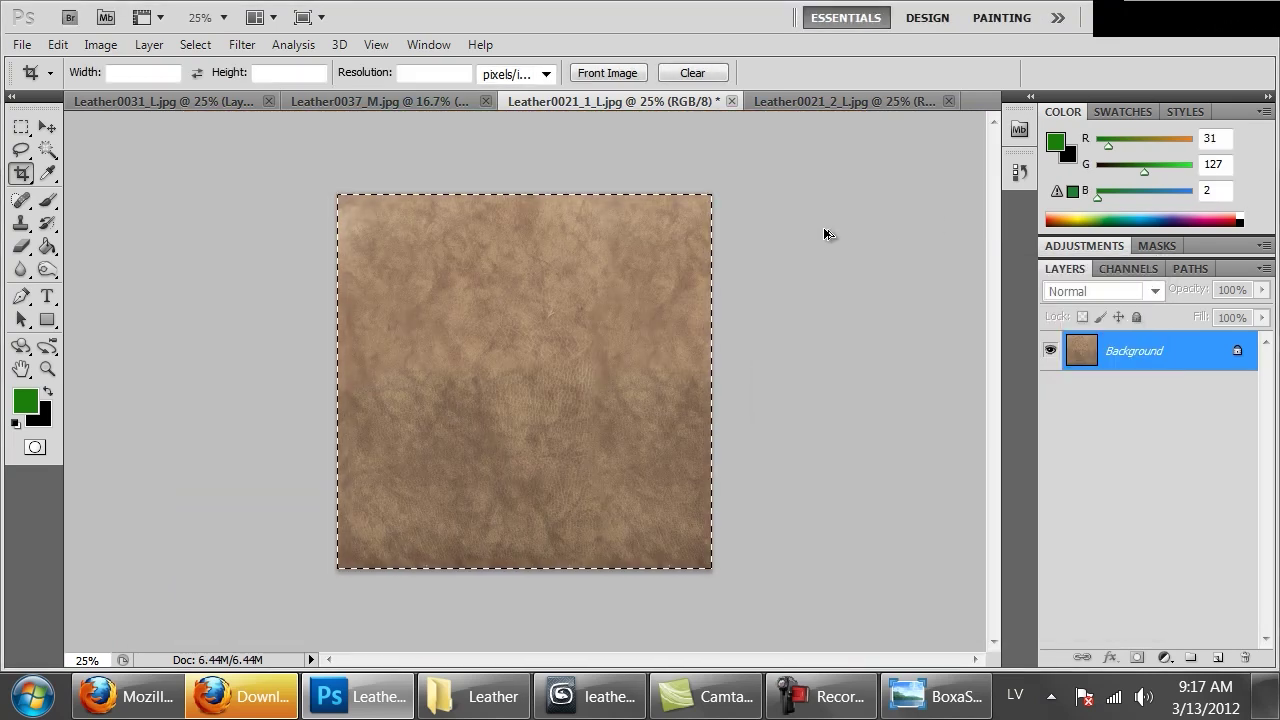
pyautogui.hotkey('ctrl', 'alt', 'c')
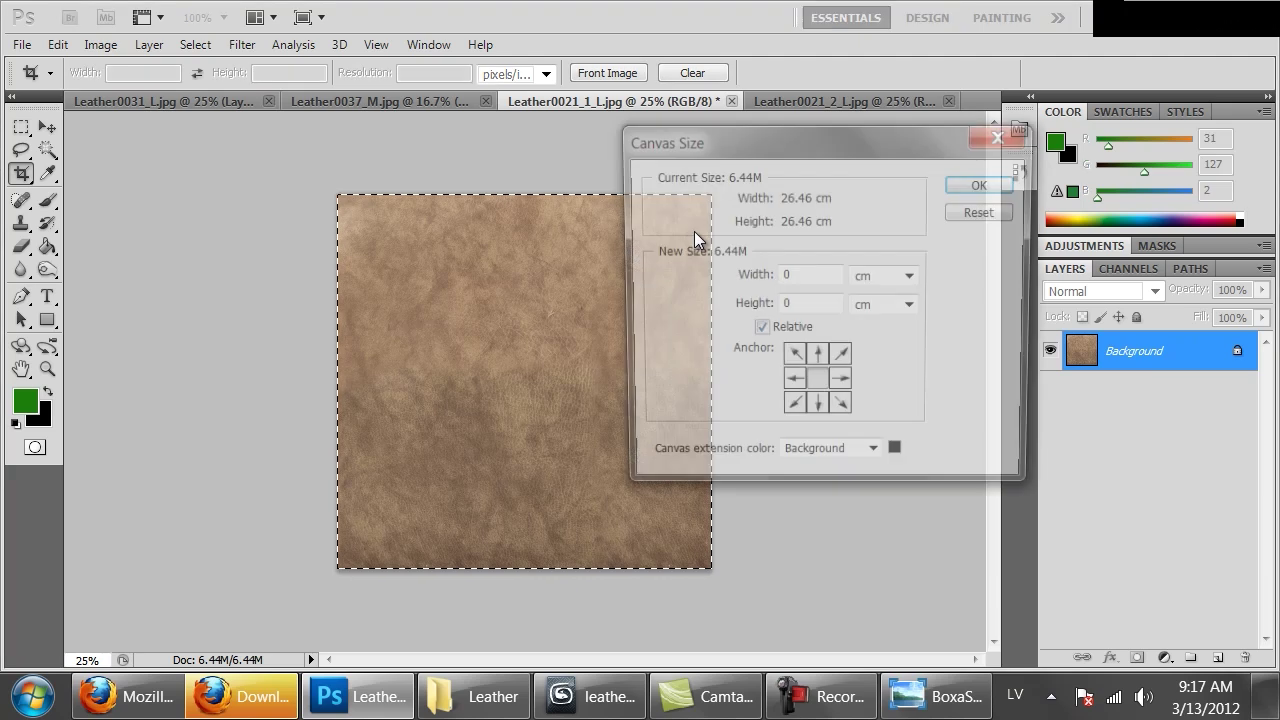
pyautogui.click(906, 280)
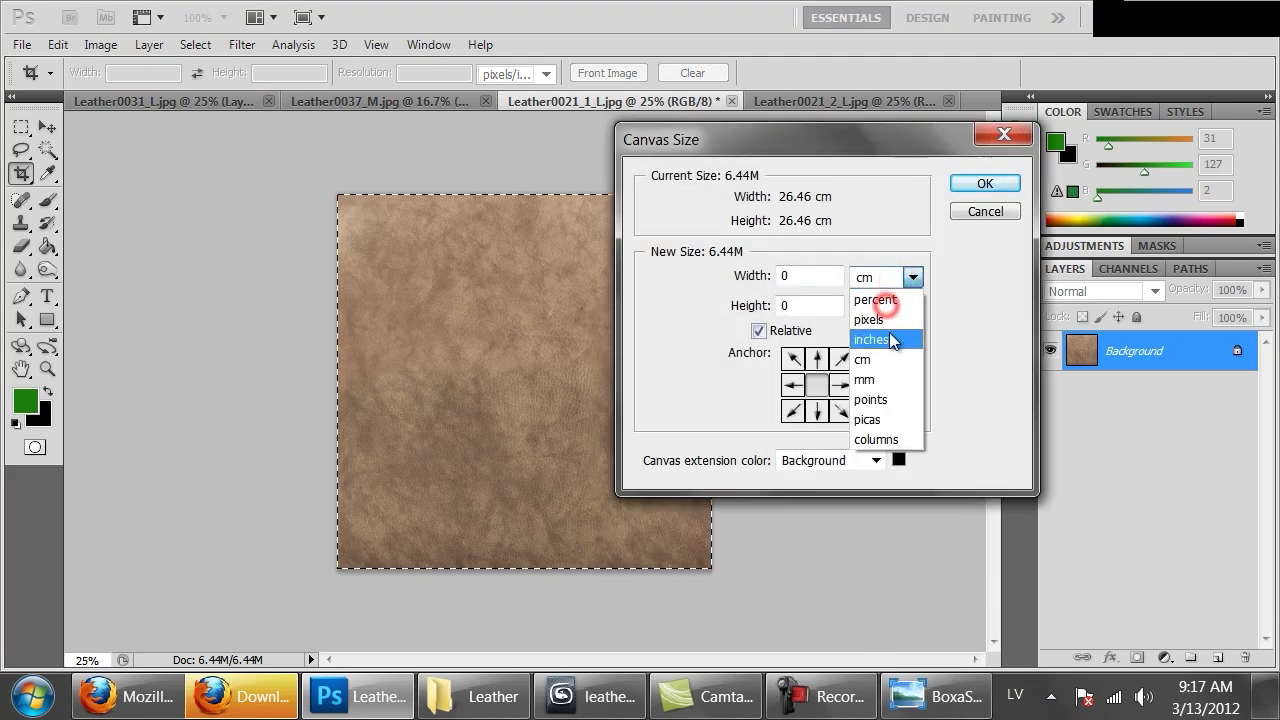
pyautogui.click(874, 300)
pyautogui.doubleClick(810, 276)
pyautogui.write('100')
pyautogui.press('Tab')
pyautogui.press('Tab')
pyautogui.write('100')
pyautogui.press('Return')
pyautogui.hotkey('ctrl', '-')
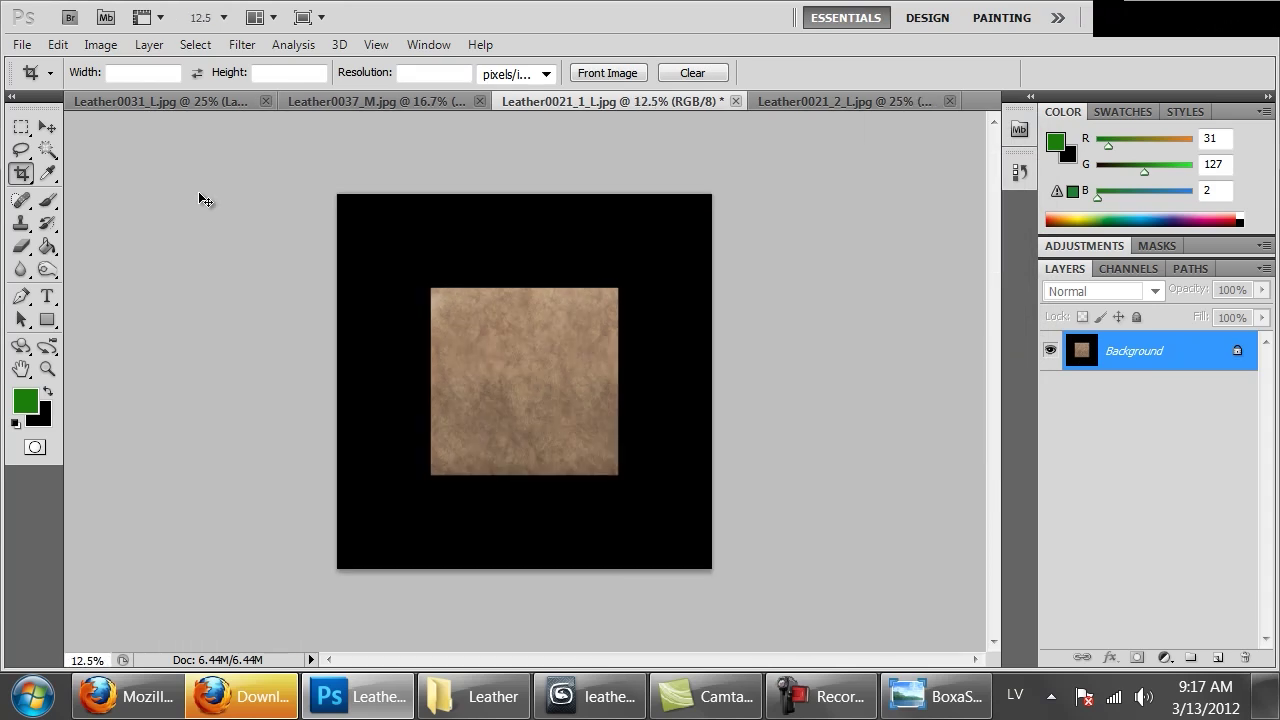
# Step: Tile four copies of the leather square into the four quadrants of the canvas and merge the copies into one layer
pyautogui.hotkey('ctrl', 'j')
pyautogui.keyDown('ctrl'); pyautogui.moveTo(514, 398); pyautogui.dragTo(420, 304); pyautogui.keyUp('ctrl')
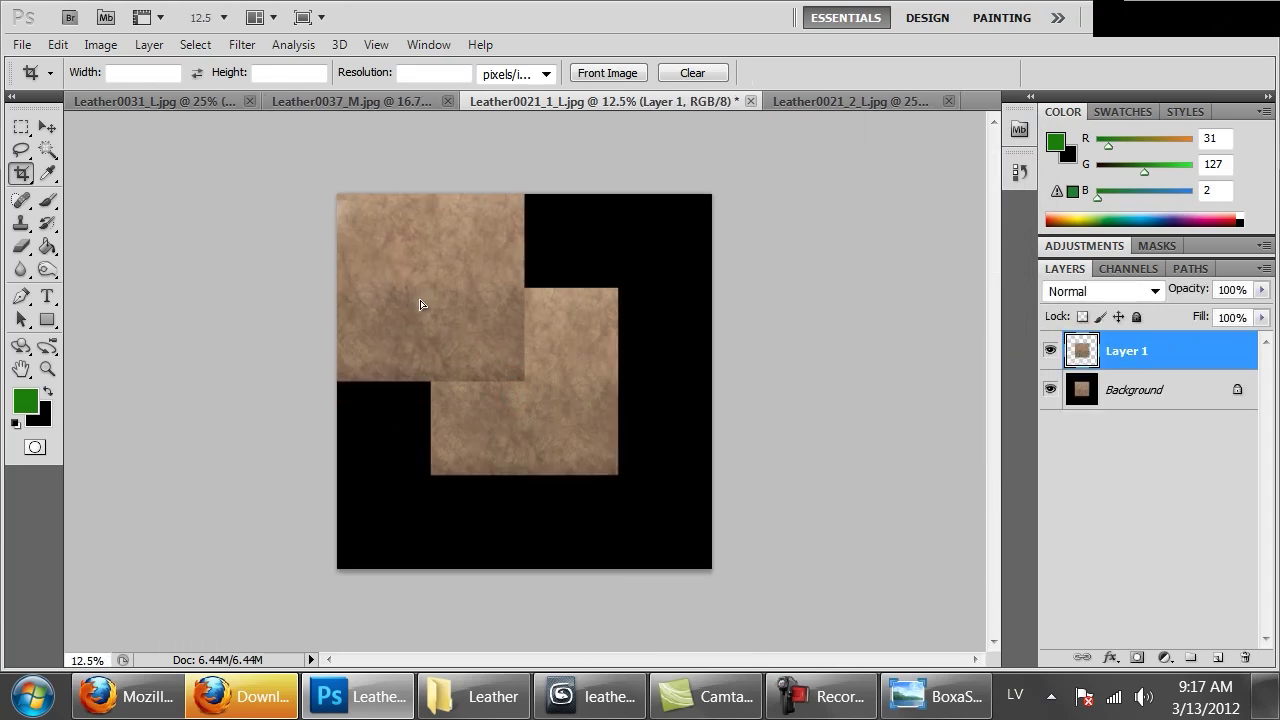
pyautogui.hotkey('ctrl', 'j')
pyautogui.keyDown('ctrl'); pyautogui.moveTo(523, 390); pyautogui.dragTo(620, 306); pyautogui.keyUp('ctrl')
pyautogui.hotkey('ctrl', 'j')
pyautogui.keyDown('ctrl'); pyautogui.moveTo(584, 345); pyautogui.dragTo(585, 506); pyautogui.keyUp('ctrl')
pyautogui.hotkey('ctrl', 'j')
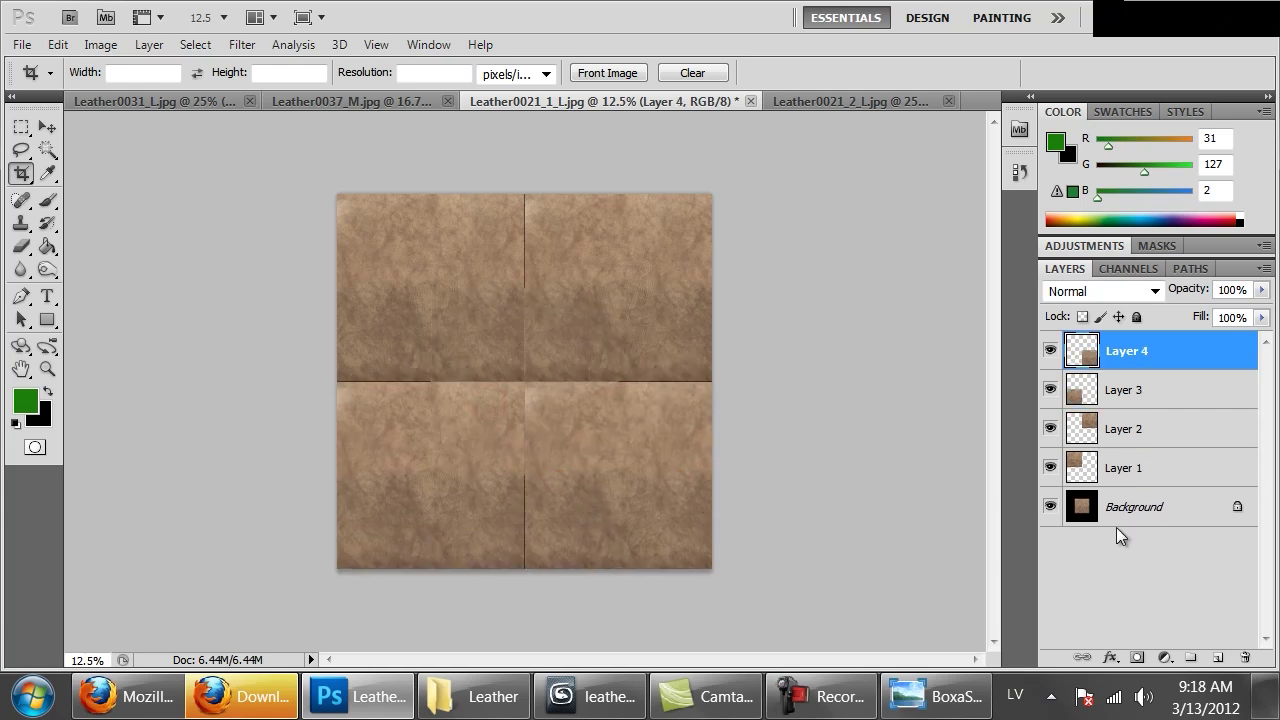
pyautogui.keyDown('shift'); pyautogui.click(1112, 472); pyautogui.keyUp('shift')
pyautogui.hotkey('ctrl', 'e')
# Step: Clone leather over the horizontal seam between the upper and lower tiles with a soft 349 px Clone Stamp brush
pyautogui.hotkey('ctrl', '1')
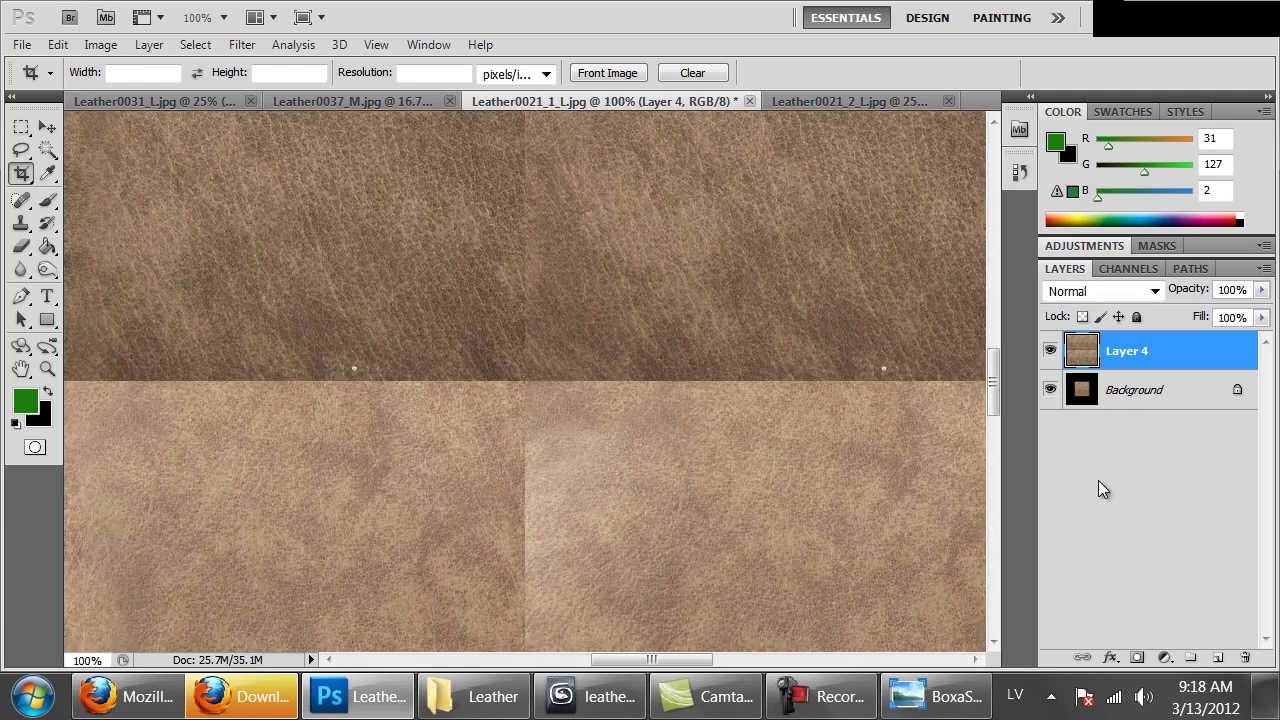
pyautogui.hotkey('ctrl', '-')
pyautogui.hotkey('ctrl', '-')
pyautogui.hotkey('ctrl', '-')
pyautogui.hotkey('ctrl', '-')
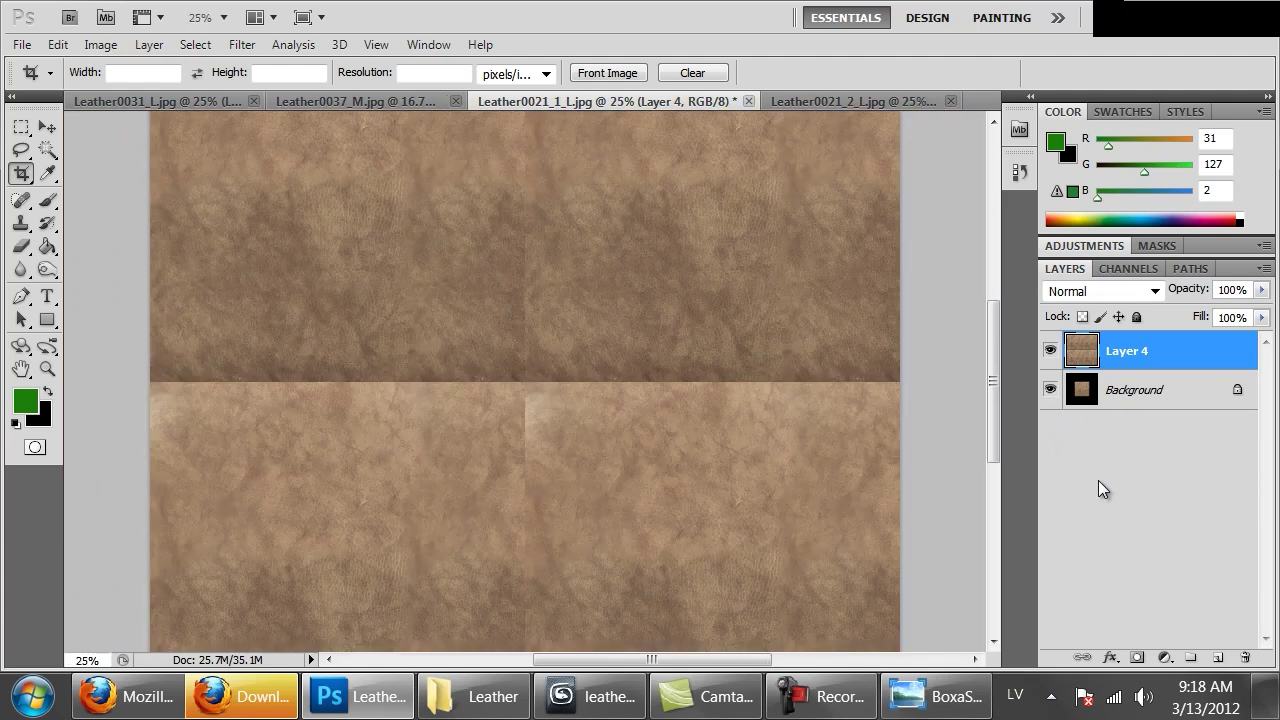
pyautogui.hotkey('ctrl', '-')
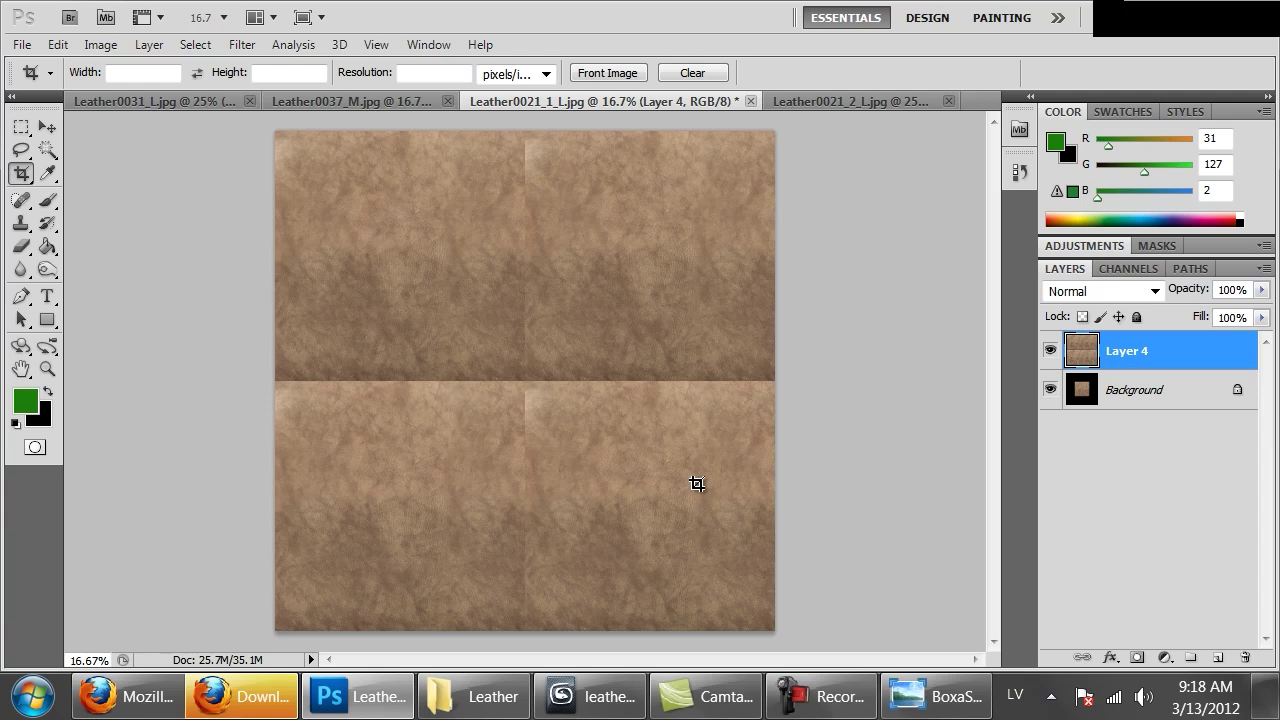
pyautogui.press('s')
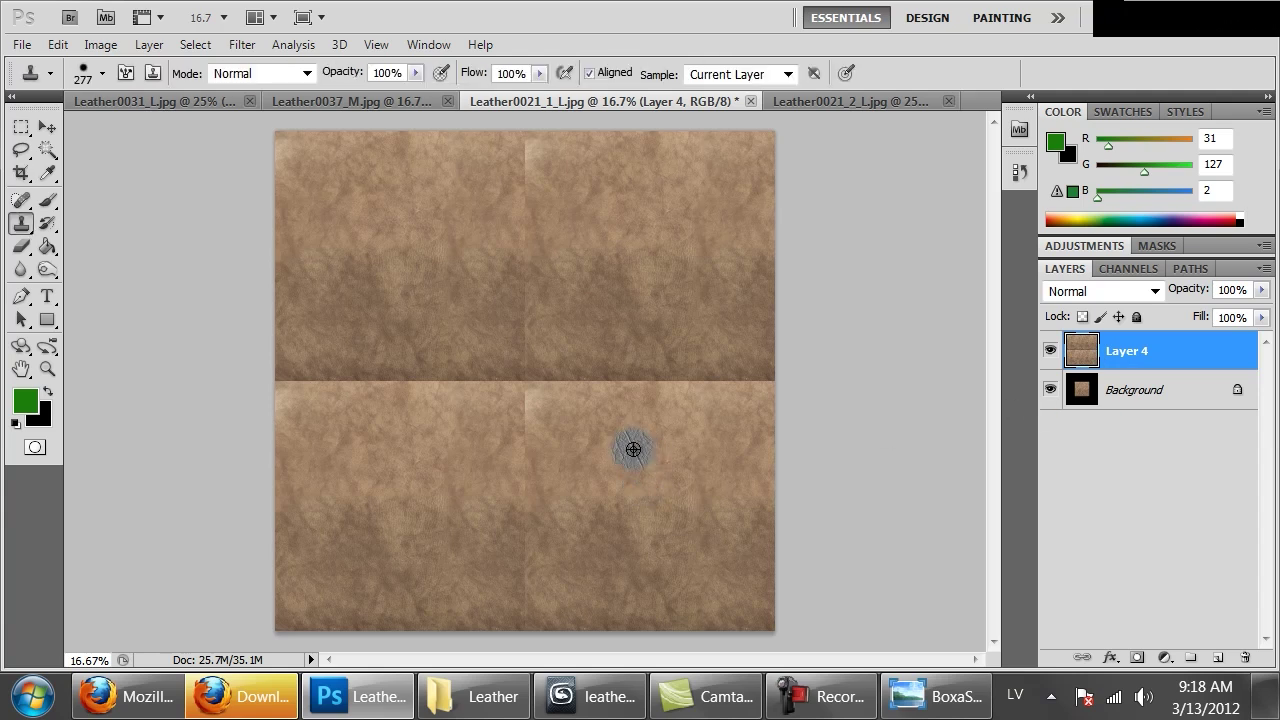
pyautogui.rightClick(583, 386)
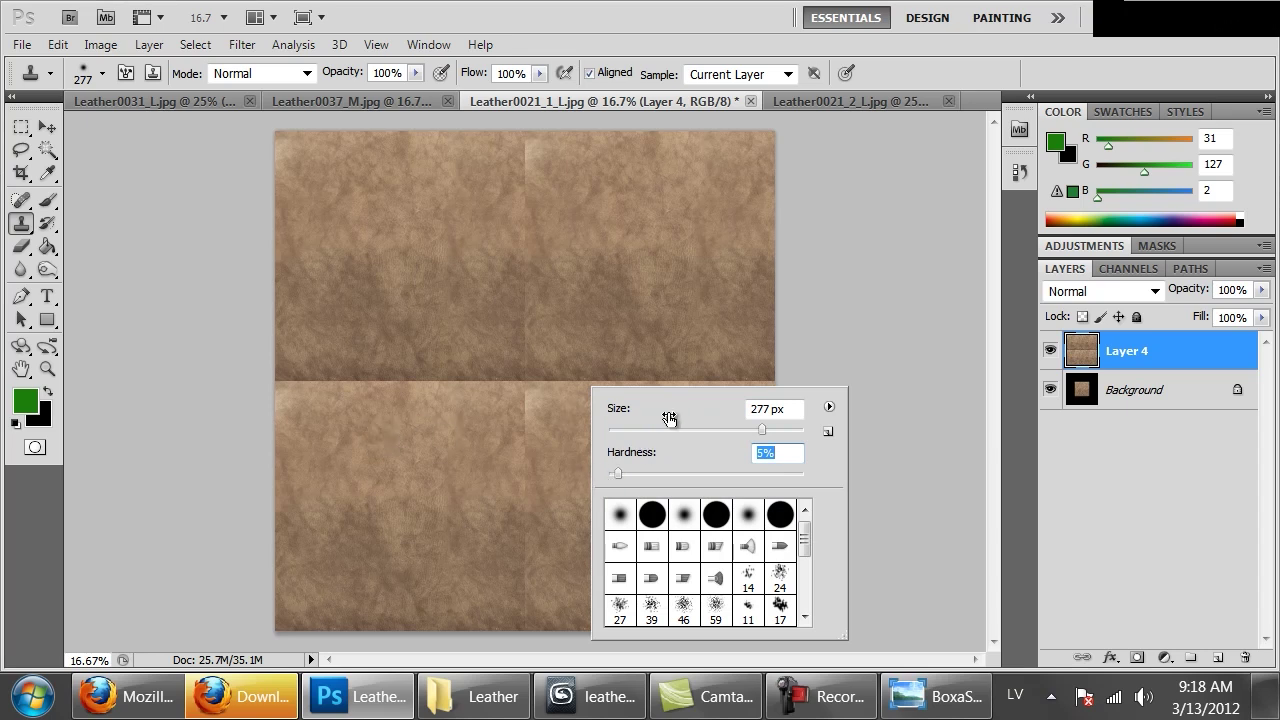
pyautogui.moveTo(763, 432); pyautogui.dragTo(772, 432)
pyautogui.click(329, 449)
pyautogui.keyDown('alt'); pyautogui.click(320, 385); pyautogui.keyUp('alt')
pyautogui.moveTo(343, 389); pyautogui.dragTo(500, 389)
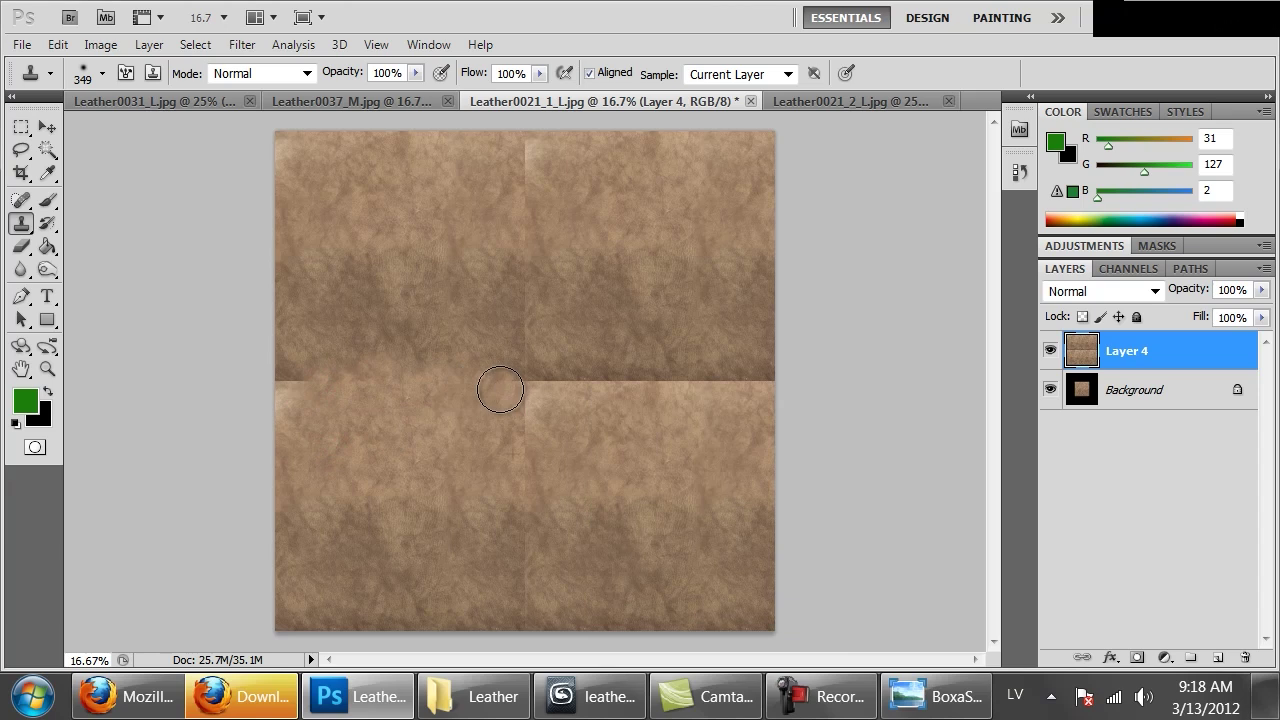
pyautogui.moveTo(362, 409); pyautogui.dragTo(287, 394)
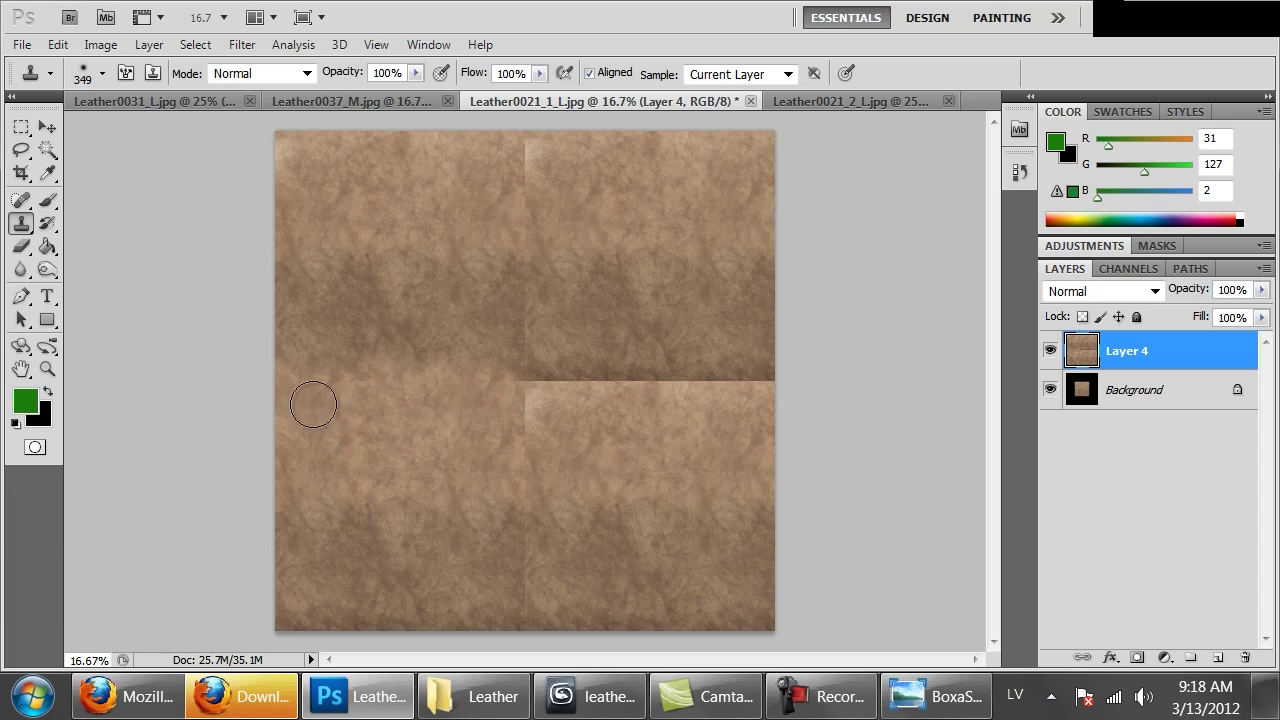
pyautogui.moveTo(532, 399)
pyautogui.mouseDown()
pyautogui.moveTo(560, 380)
pyautogui.moveTo(772, 383)
pyautogui.mouseUp()
# Step: Clone leather over the vertical seam between the side-by-side tiles along its full height, and merge Layer 4 into the Background
pyautogui.keyDown('alt'); pyautogui.click(552, 208); pyautogui.keyUp('alt')
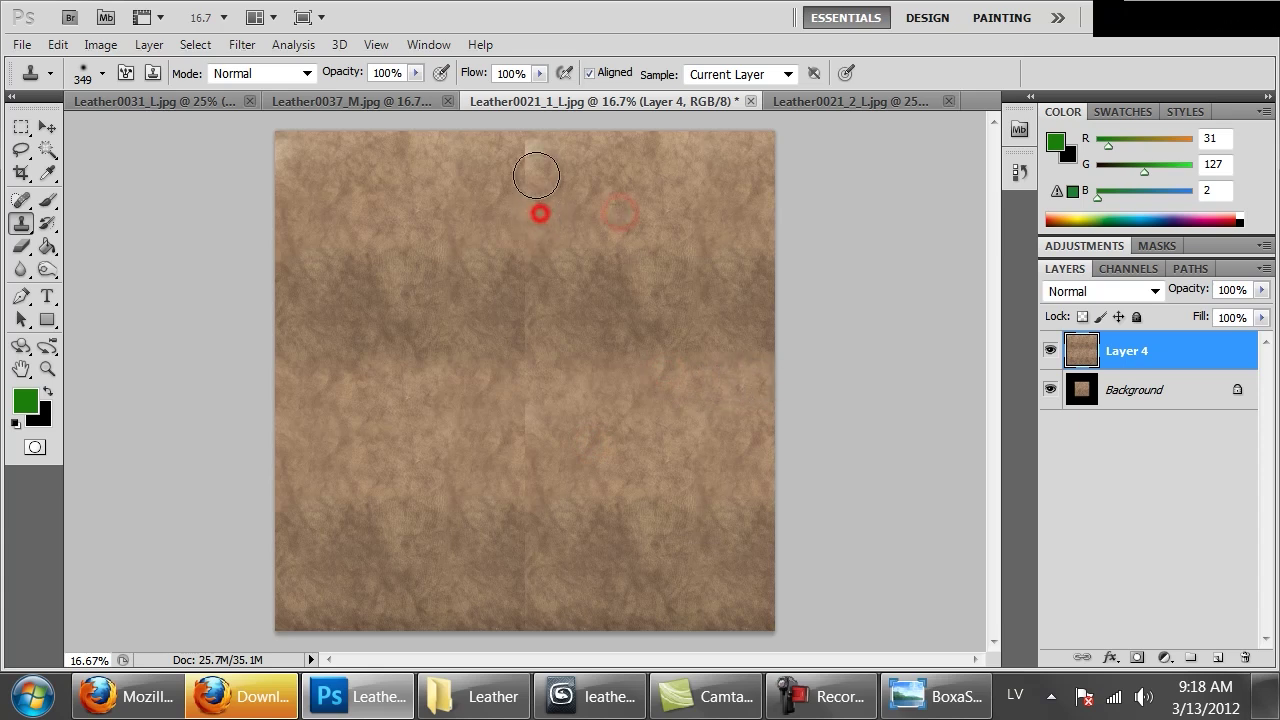
pyautogui.click(526, 423)
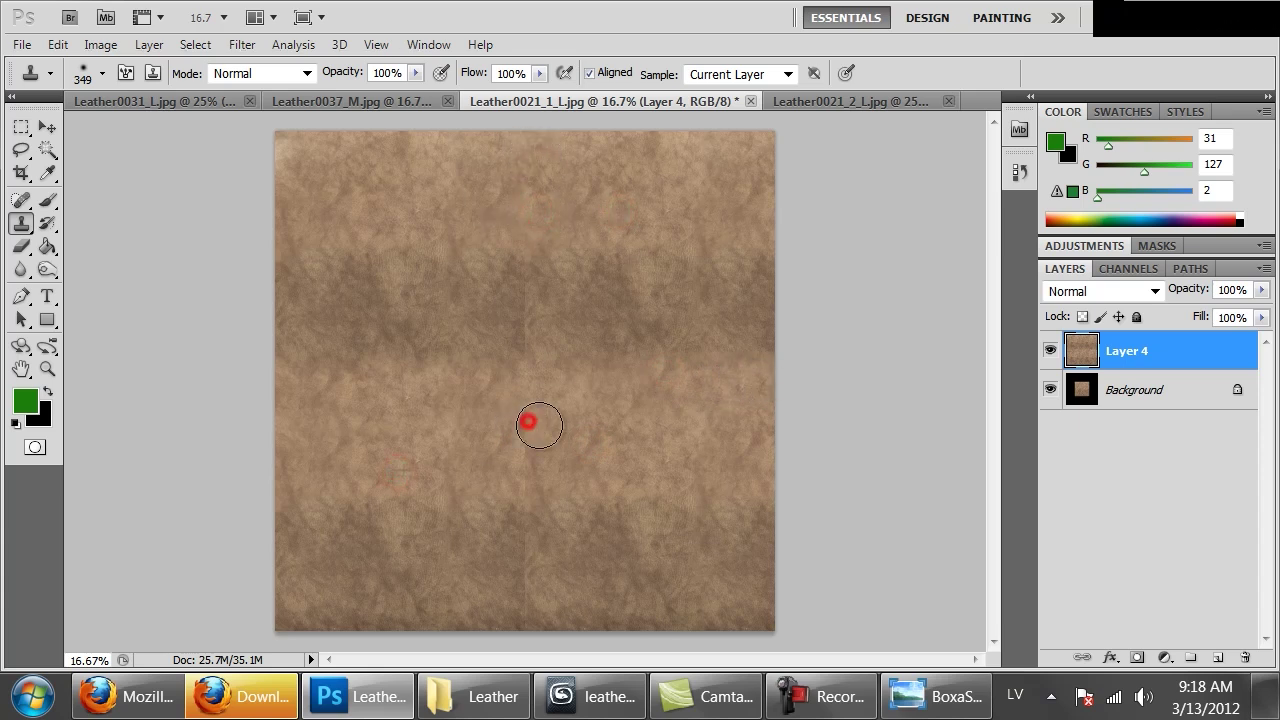
pyautogui.keyDown('alt'); pyautogui.click(517, 497); pyautogui.keyUp('alt')
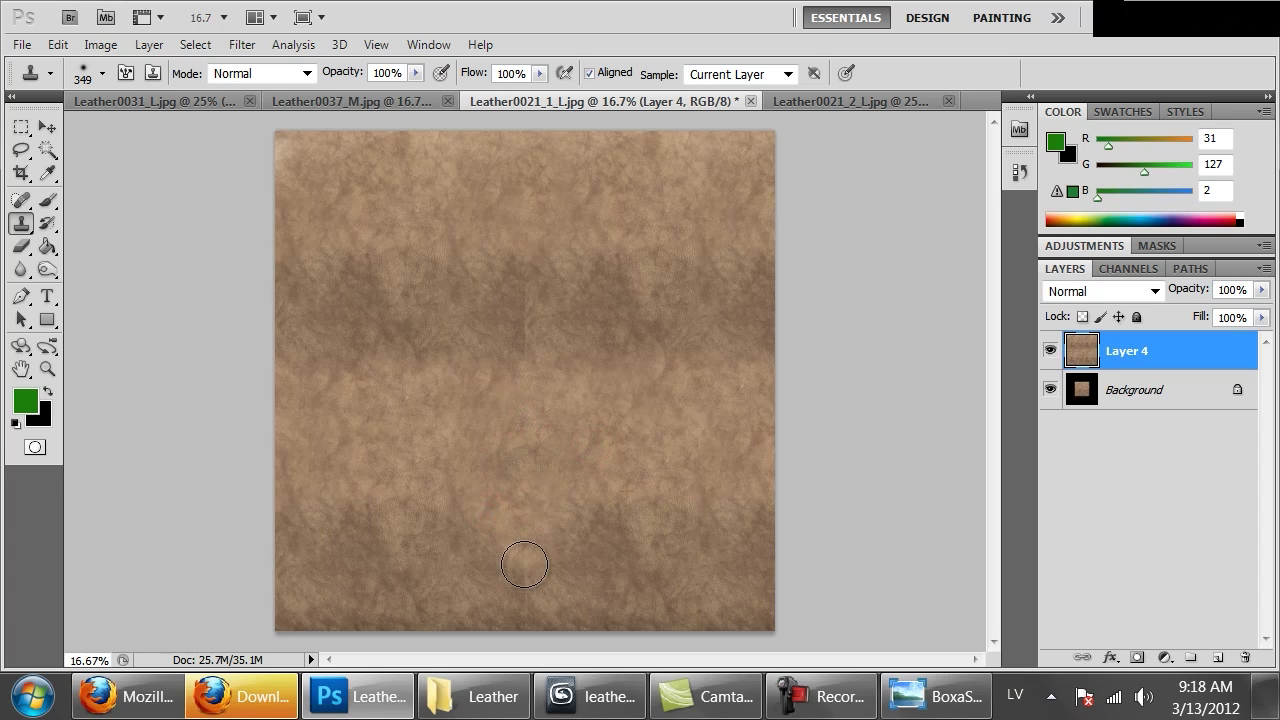
pyautogui.click(558, 362)
pyautogui.click(535, 248)
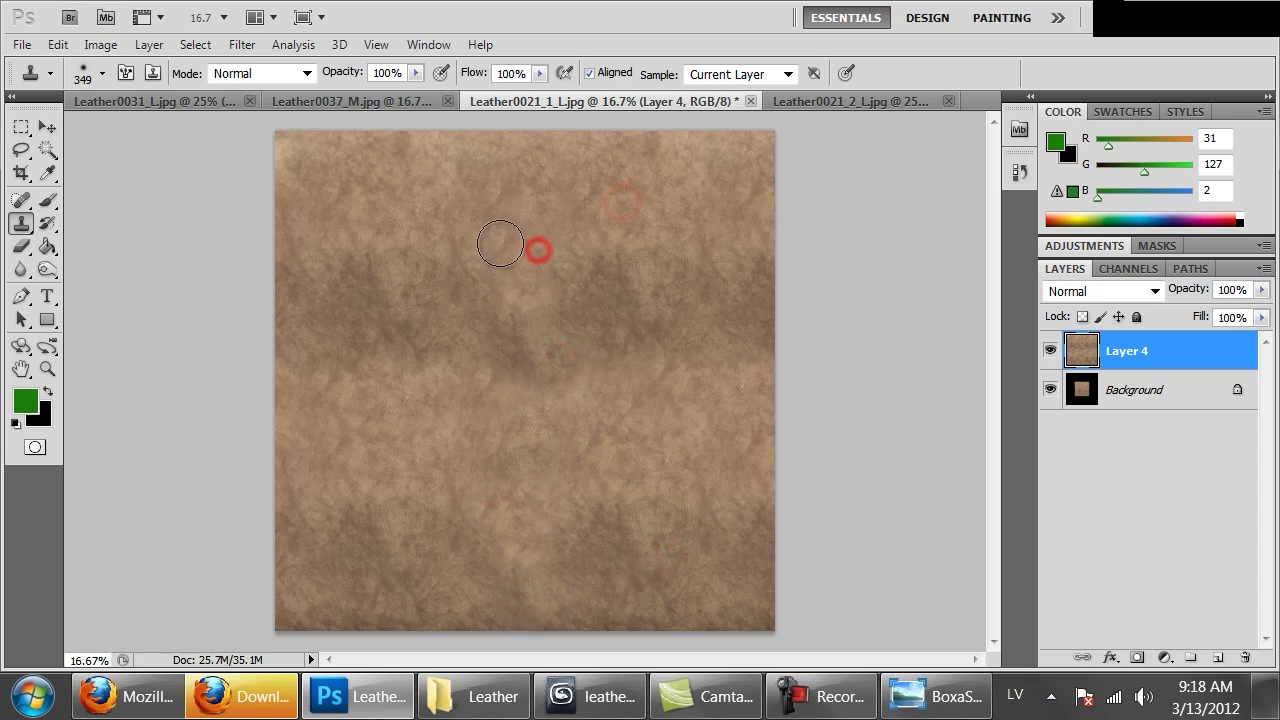
pyautogui.click(531, 151)
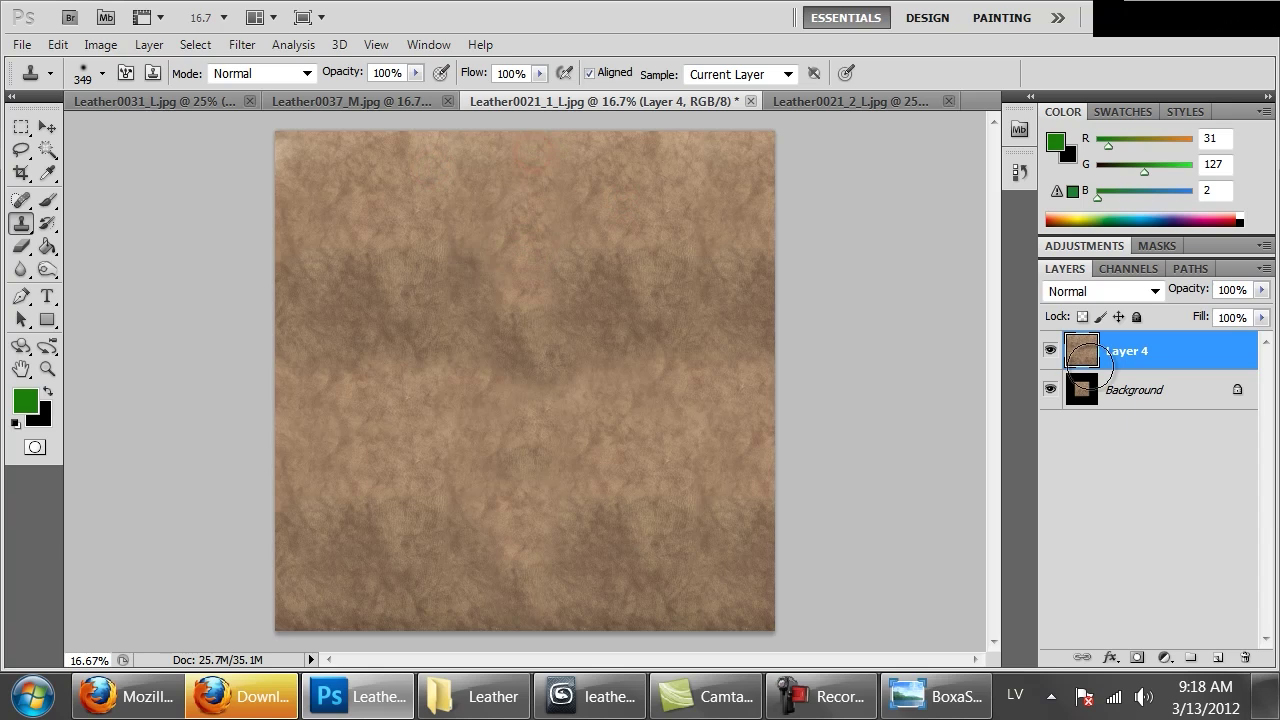
pyautogui.hotkey('ctrl', 'e')
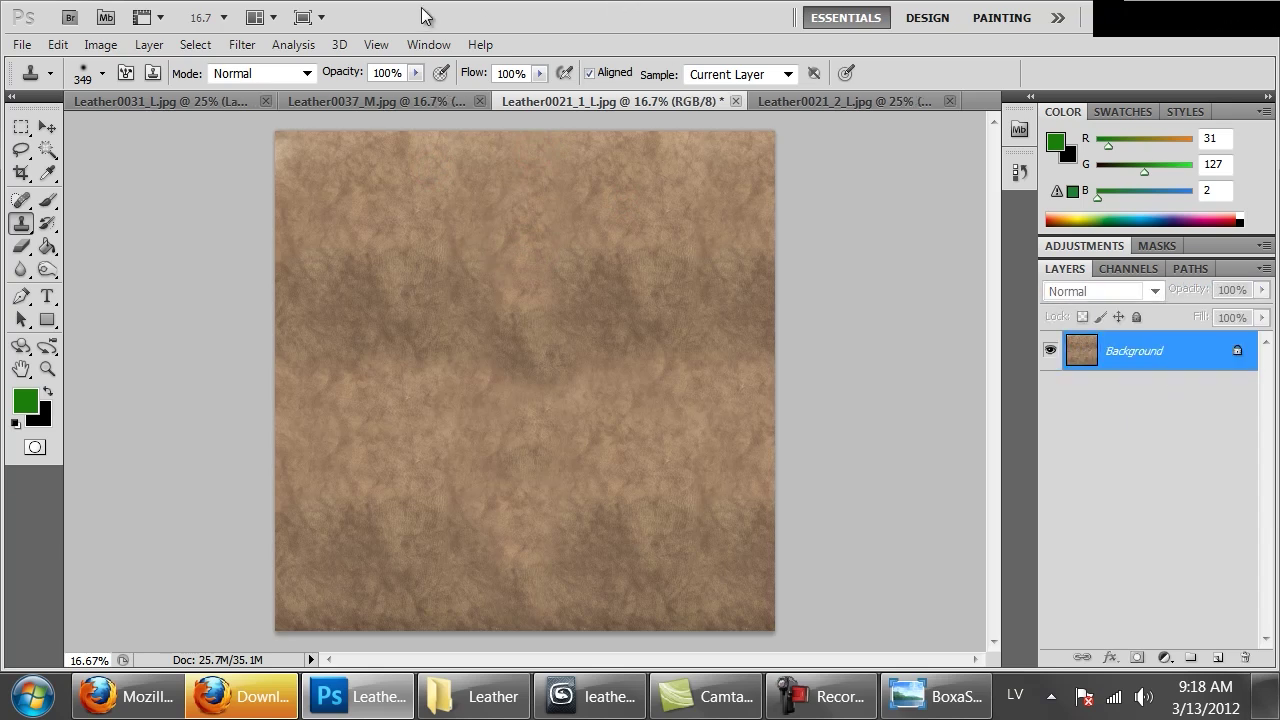
# Step: Apply the Offset filter to the merged leather image, shifting its outer edges into the canvas interior to expose the tiling seam
pyautogui.click(236, 45)
pyautogui.moveTo(457, 548)
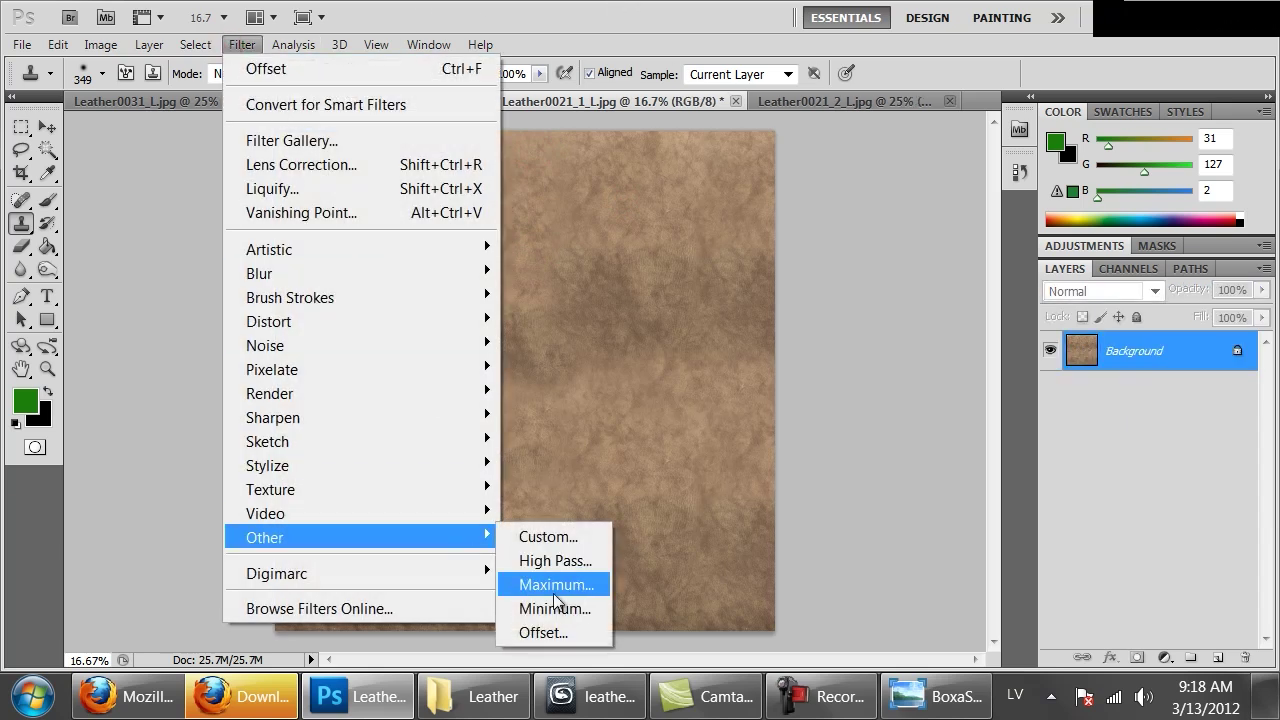
pyautogui.click(567, 633)
pyautogui.moveTo(883, 265); pyautogui.dragTo(886, 220)
pyautogui.click(1008, 197)
# Step: Clone leather over the horizontal seam exposed by the offset across the full width of the image with the Clone Stamp
pyautogui.keyDown('alt'); pyautogui.click(602, 513); pyautogui.keyUp('alt')
pyautogui.moveTo(632, 371); pyautogui.dragTo(761, 369)
pyautogui.moveTo(674, 370)
pyautogui.mouseDown()
pyautogui.moveTo(636, 342)
pyautogui.moveTo(523, 377)
pyautogui.moveTo(538, 344)
pyautogui.moveTo(506, 340)
pyautogui.moveTo(414, 377)
pyautogui.moveTo(334, 366)
pyautogui.mouseUp()
pyautogui.keyDown('alt'); pyautogui.click(431, 434); pyautogui.keyUp('alt')
pyautogui.click(529, 296)
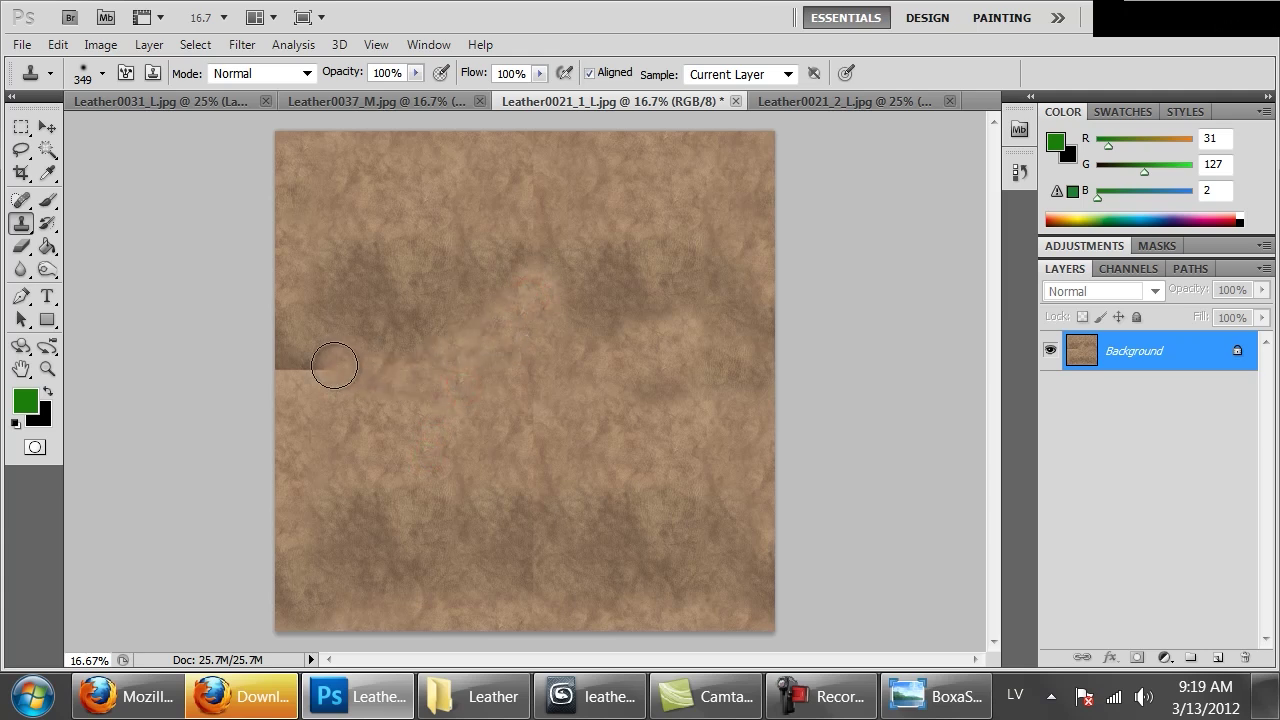
pyautogui.keyDown('alt'); pyautogui.click(398, 413); pyautogui.keyUp('alt')
pyautogui.click(297, 371)
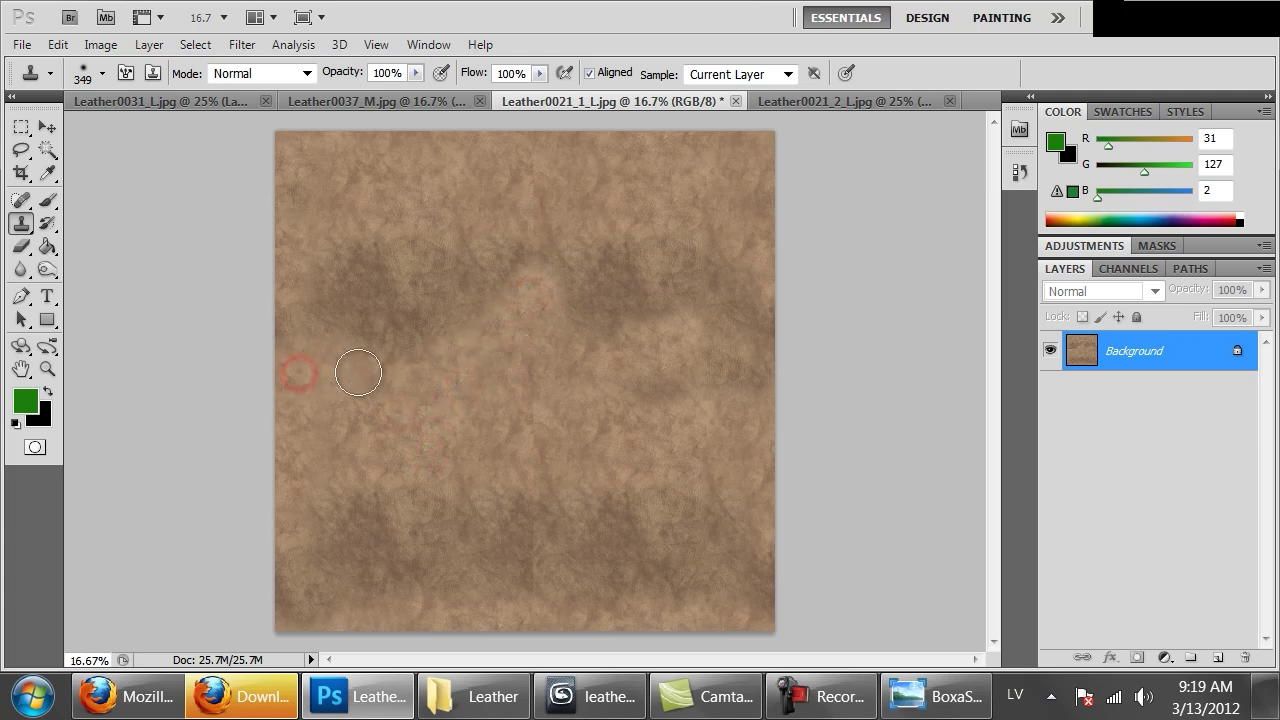
# Step: Clone leather down the central vertical strip of the image to blend the remaining join between the halves
pyautogui.click(549, 223)
pyautogui.moveTo(523, 509)
pyautogui.mouseDown()
pyautogui.moveTo(529, 580)
pyautogui.moveTo(522, 551)
pyautogui.mouseUp()
pyautogui.moveTo(505, 441); pyautogui.dragTo(528, 351)
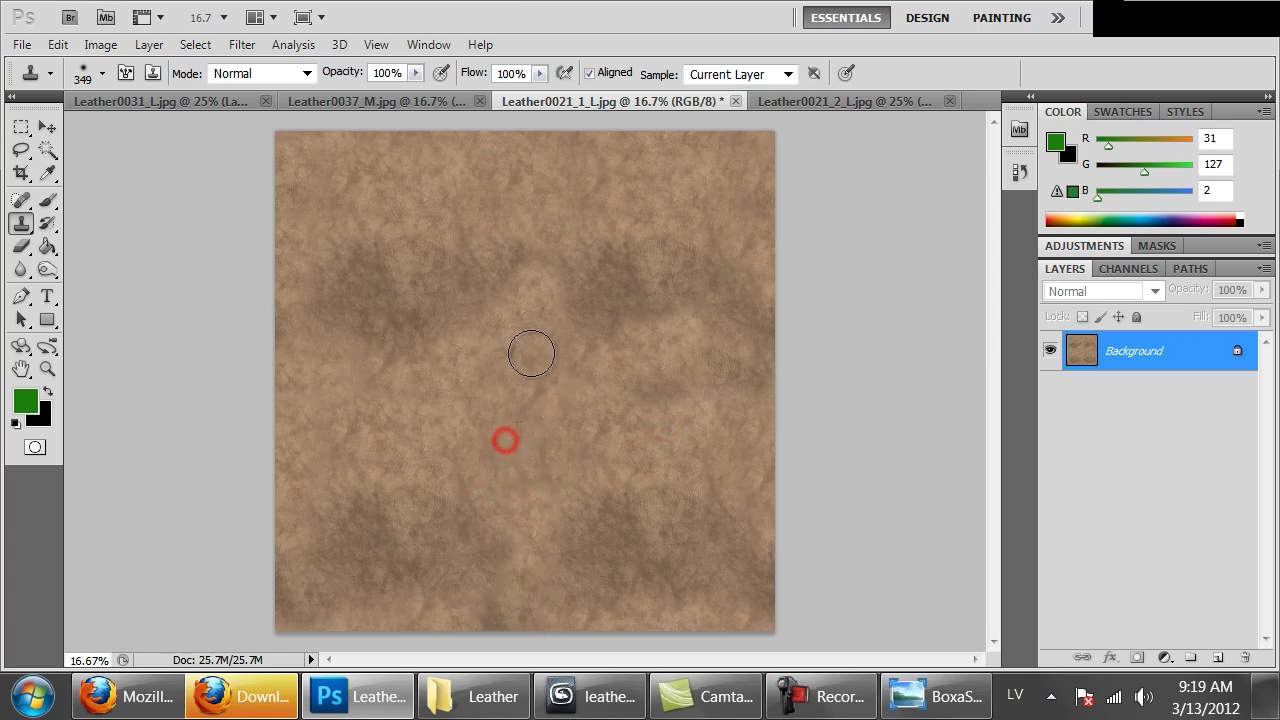
pyautogui.click(523, 183)
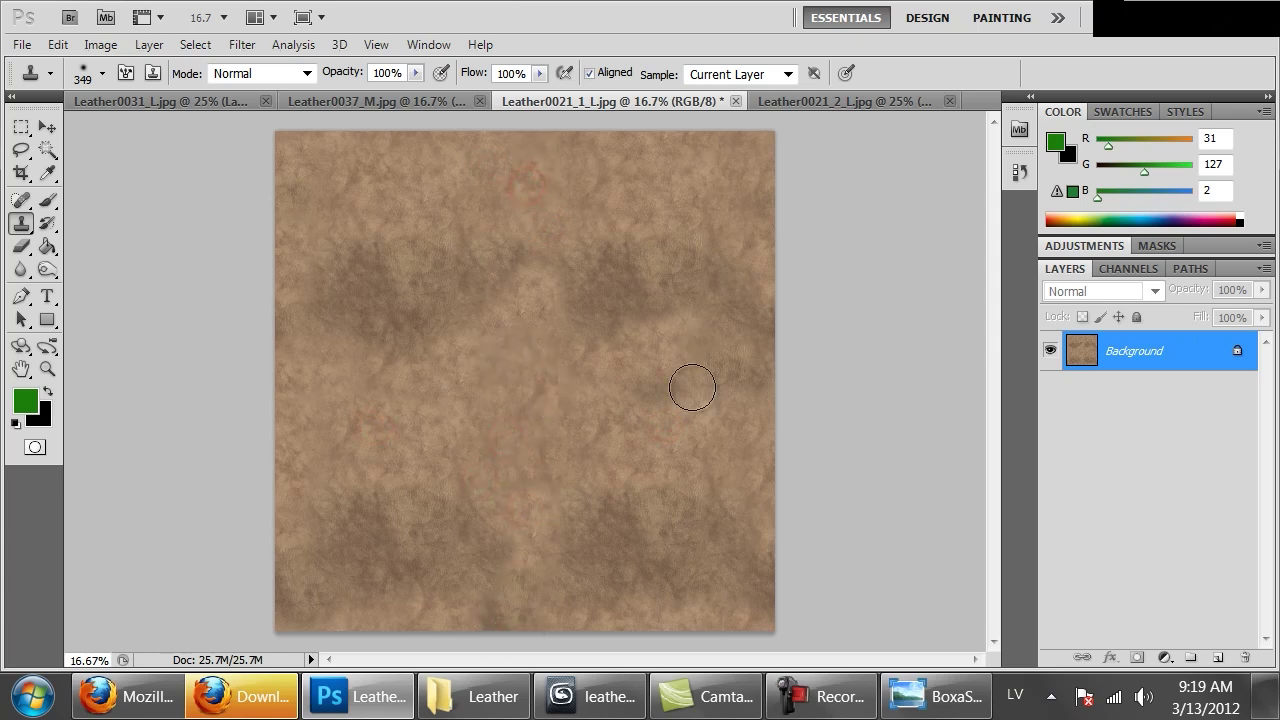
# Step: Break up the repeating dark bands by cloning lighter and darker leather patches across the middle, lower and upper-left areas
pyautogui.keyDown('alt'); pyautogui.click(718, 349); pyautogui.keyUp('alt')
pyautogui.click(637, 317)
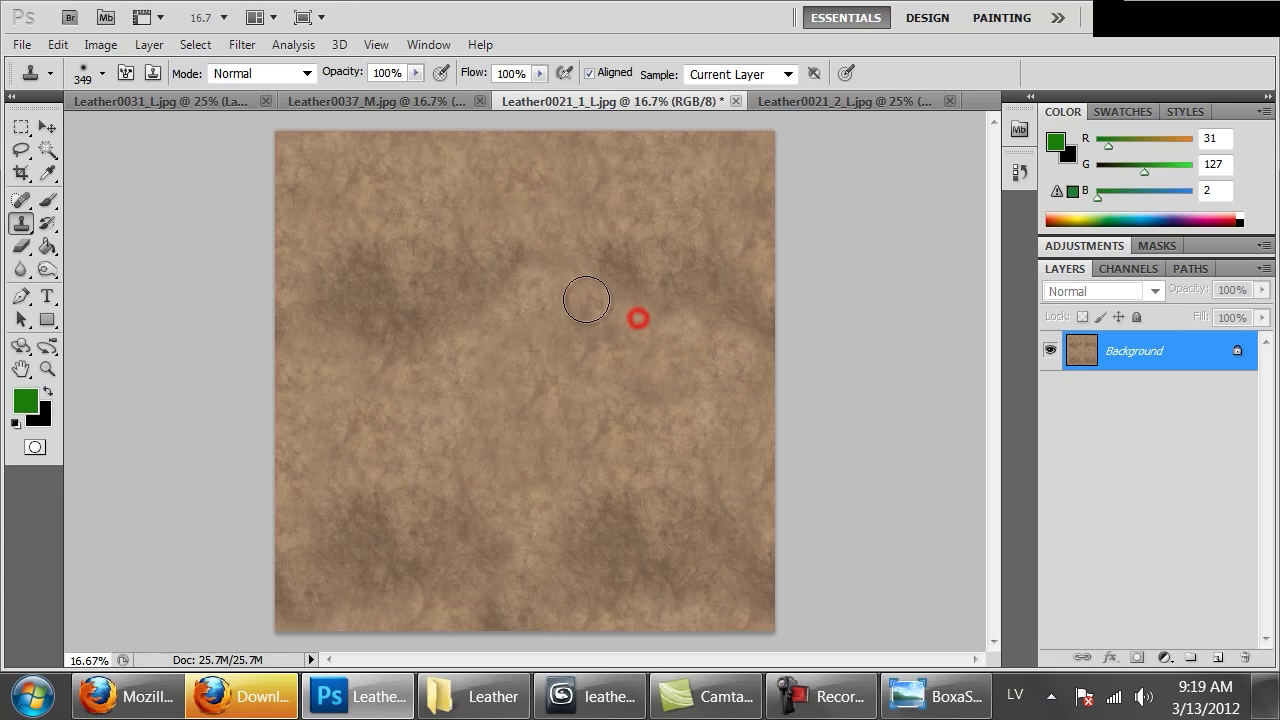
pyautogui.click(493, 369)
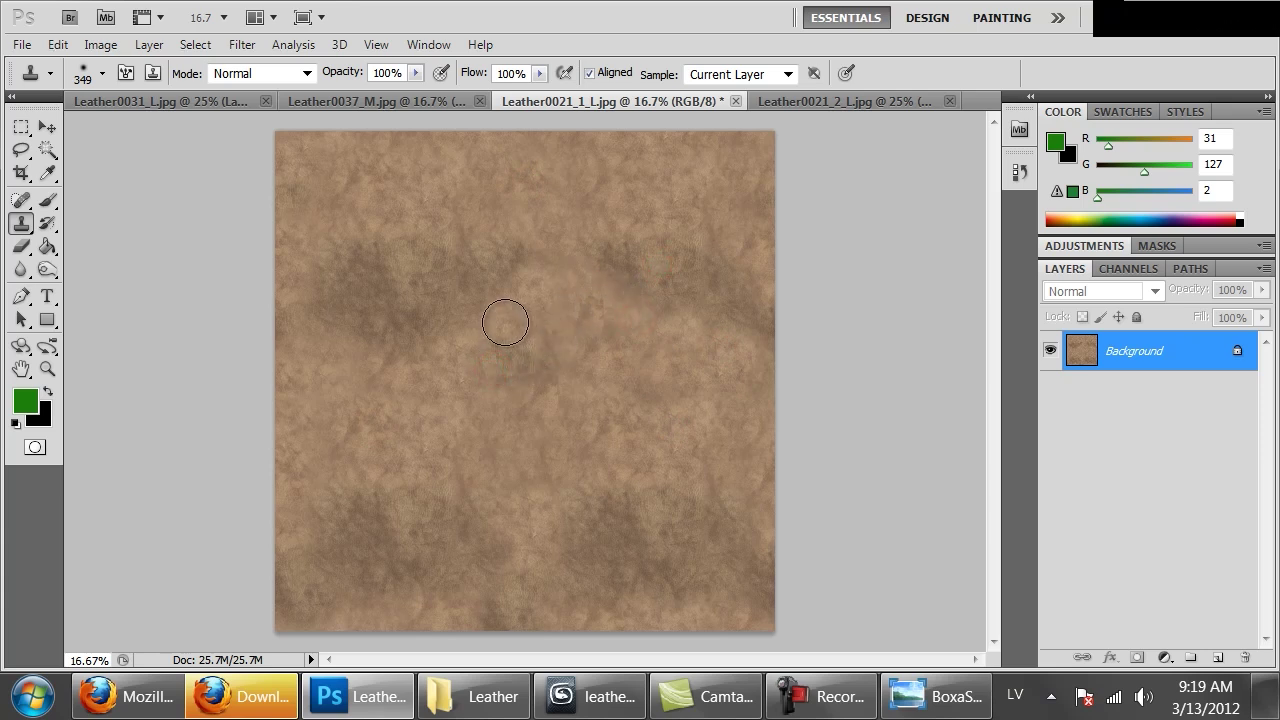
pyautogui.keyDown('alt'); pyautogui.click(602, 521); pyautogui.keyUp('alt')
pyautogui.click(531, 474)
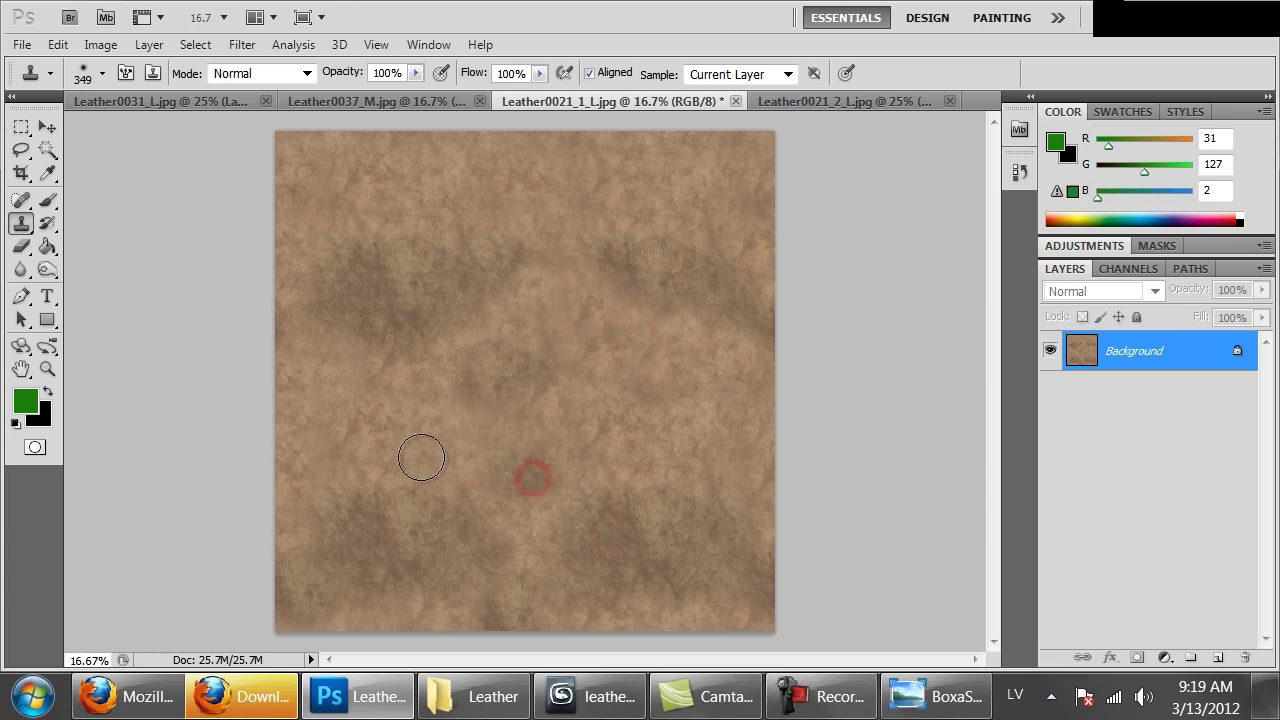
pyautogui.moveTo(505, 509); pyautogui.dragTo(603, 475)
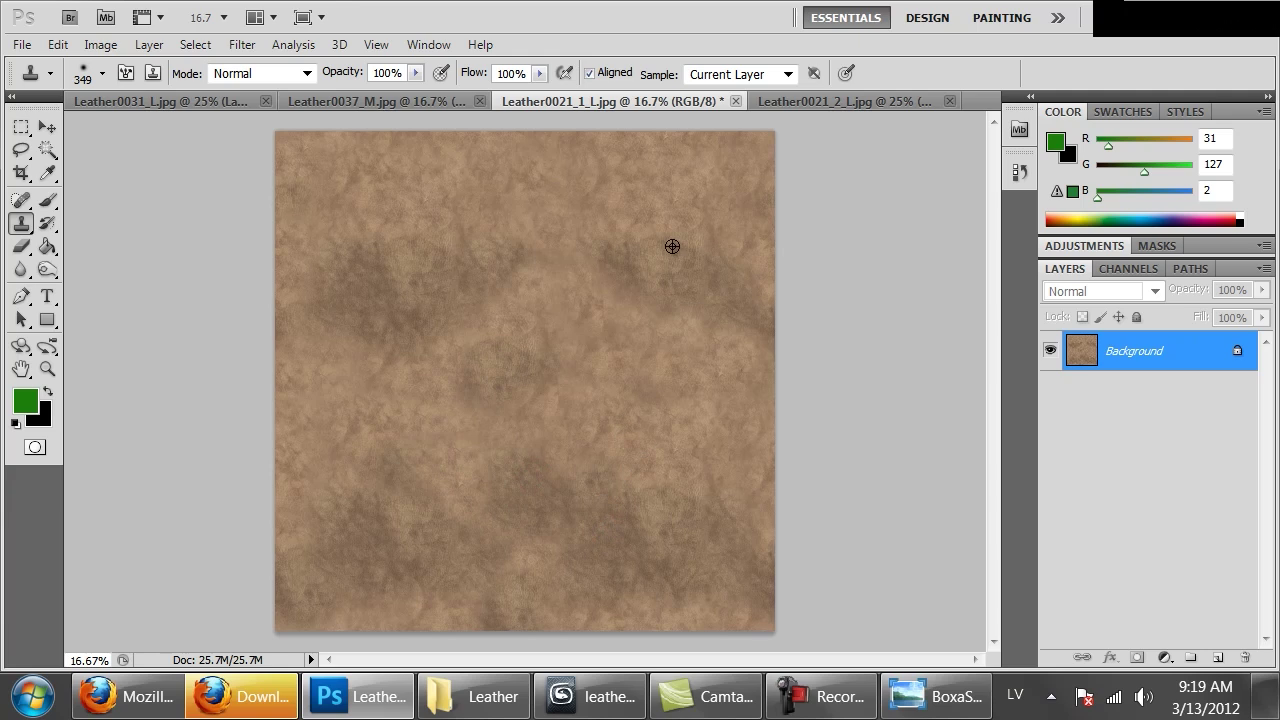
pyautogui.moveTo(454, 186)
pyautogui.mouseDown()
pyautogui.moveTo(423, 189)
pyautogui.moveTo(423, 234)
pyautogui.moveTo(529, 218)
pyautogui.mouseUp()
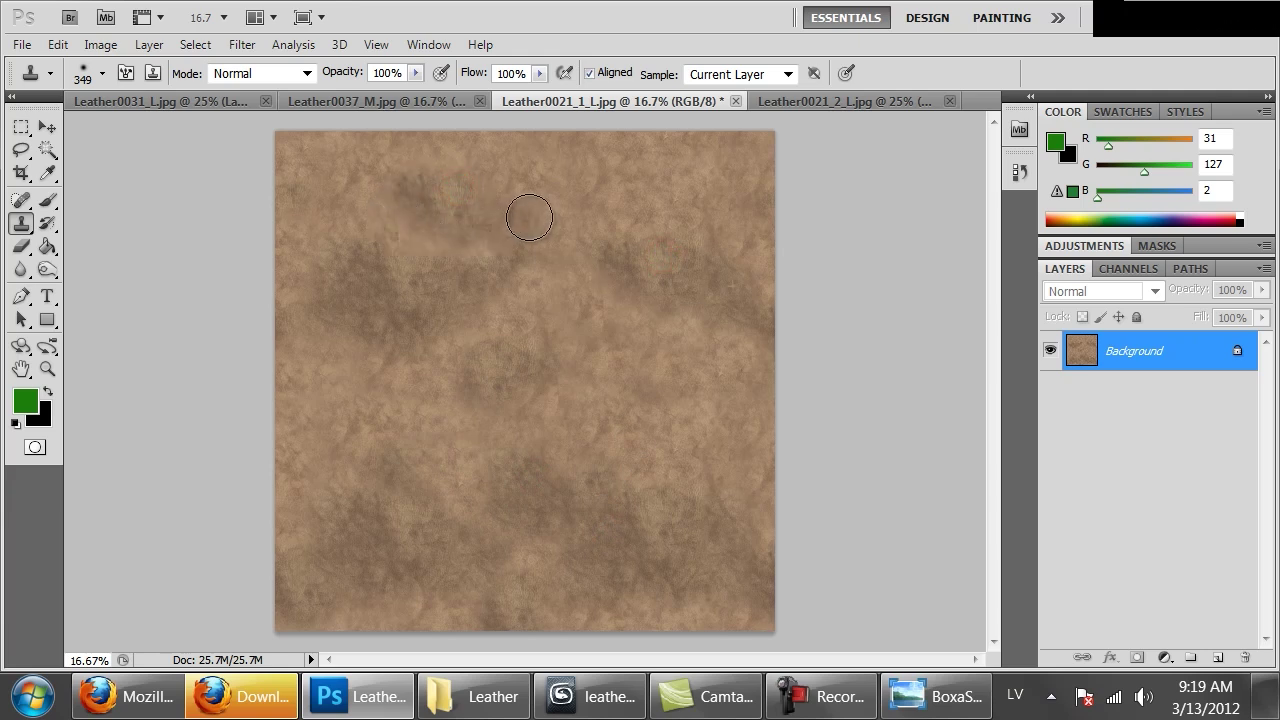
pyautogui.moveTo(392, 253)
pyautogui.mouseDown()
pyautogui.moveTo(477, 257)
pyautogui.moveTo(334, 226)
pyautogui.mouseUp()
pyautogui.keyDown('alt'); pyautogui.click(585, 293); pyautogui.keyUp('alt')
pyautogui.keyDown('alt'); pyautogui.click(352, 180); pyautogui.keyUp('alt')
pyautogui.click(403, 237)
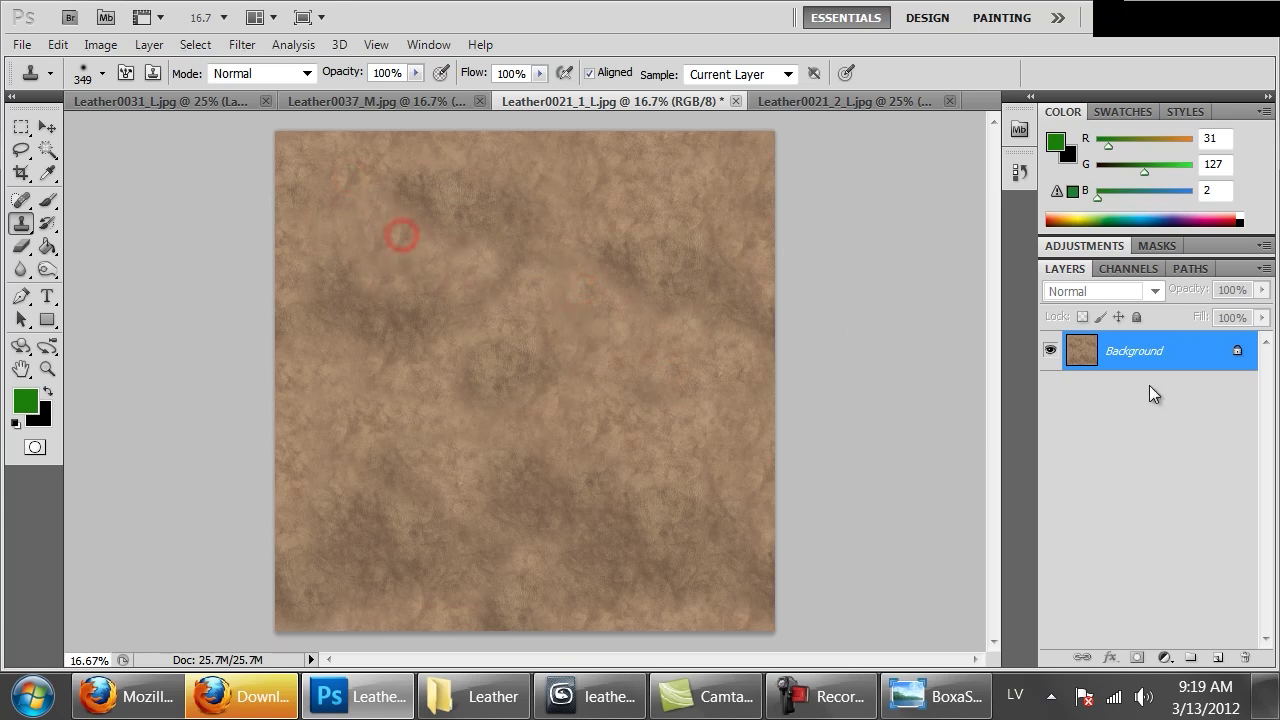
# Step: Inspect the cloned leather texture up close at 100 percent and at progressively smaller magnifications down to 16.7 percent
pyautogui.hotkey('ctrl', '1')
pyautogui.hotkey('ctrl', '-')
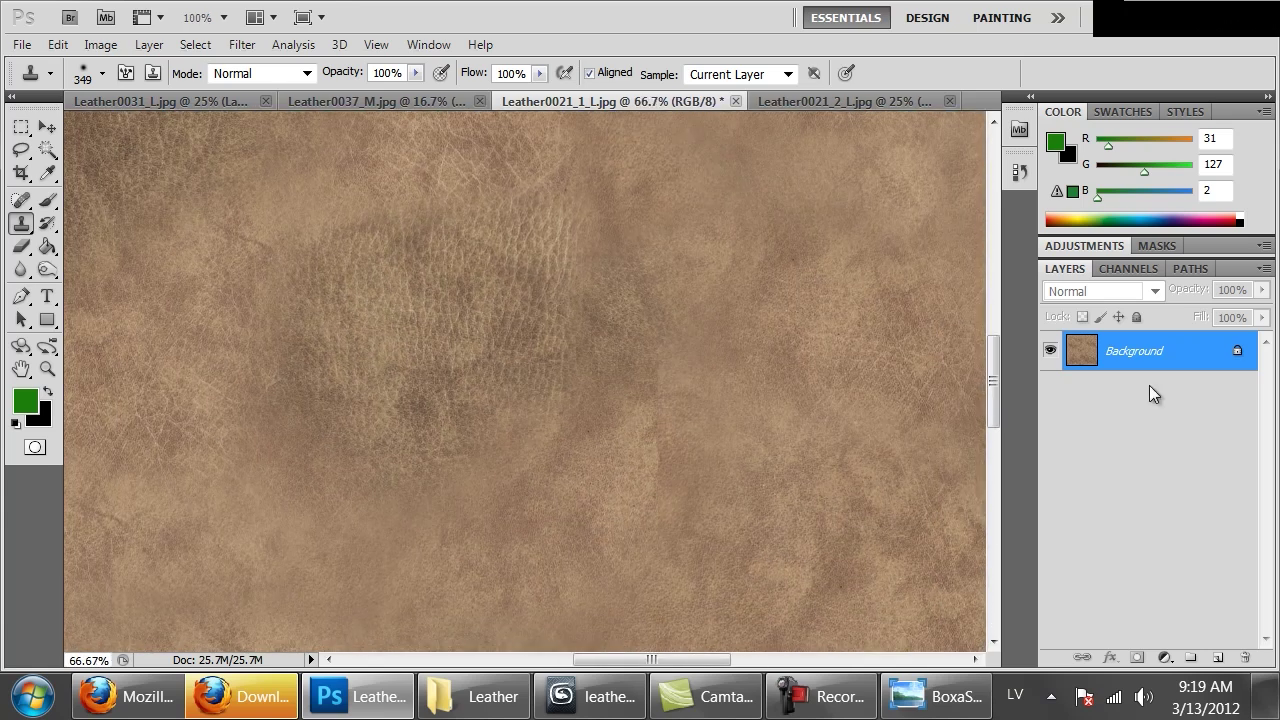
pyautogui.hotkey('ctrl', '-')
pyautogui.hotkey('ctrl', '-')
pyautogui.hotkey('ctrl', '-')
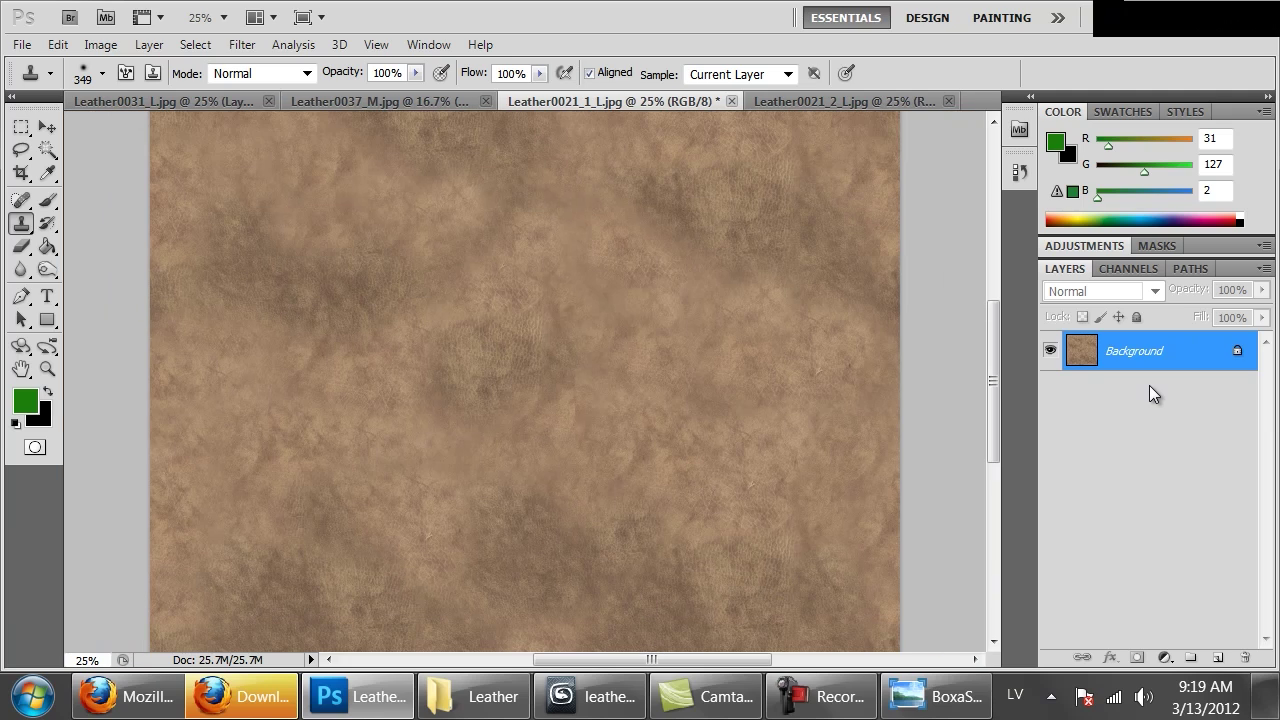
pyautogui.hotkey('ctrl', '-')
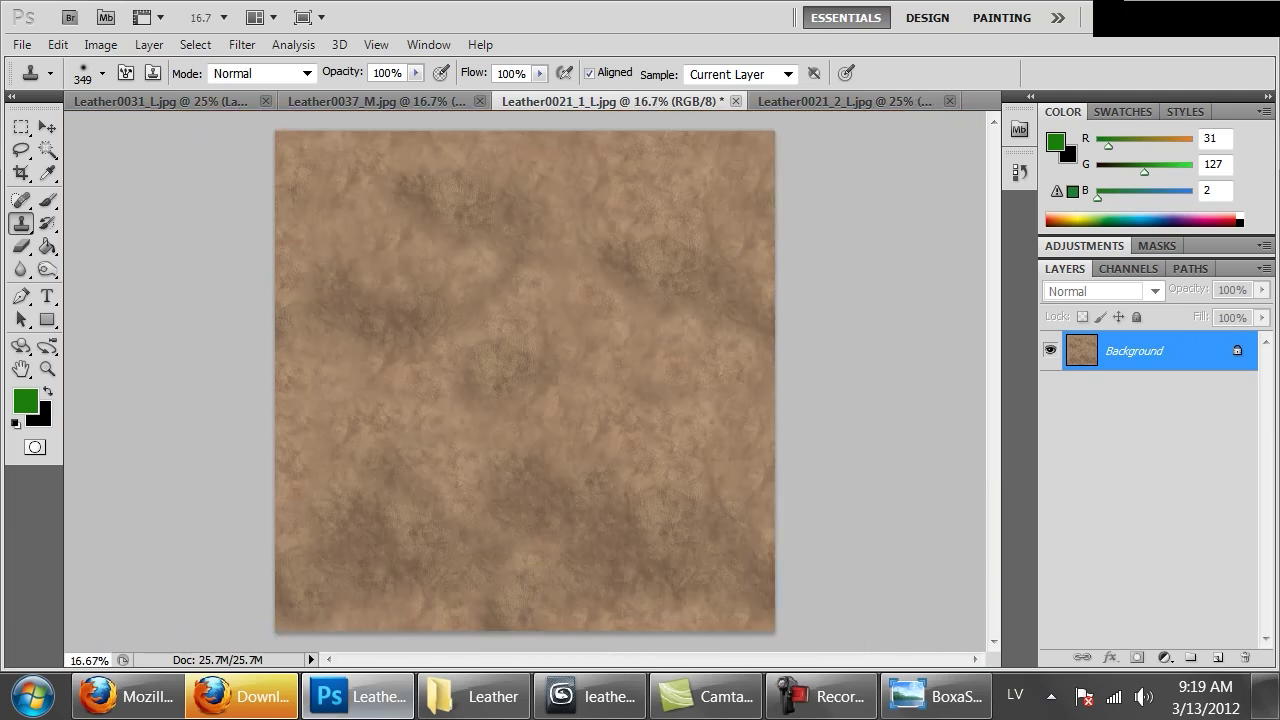
# Step: Switch to Firefox and browse the CG Textures Leather gallery for leather photos, previewing the worn brown Leather0088 texture
pyautogui.click(128, 696)
pyautogui.moveTo(786, 346)
pyautogui.scroll(-4, 800, 340)
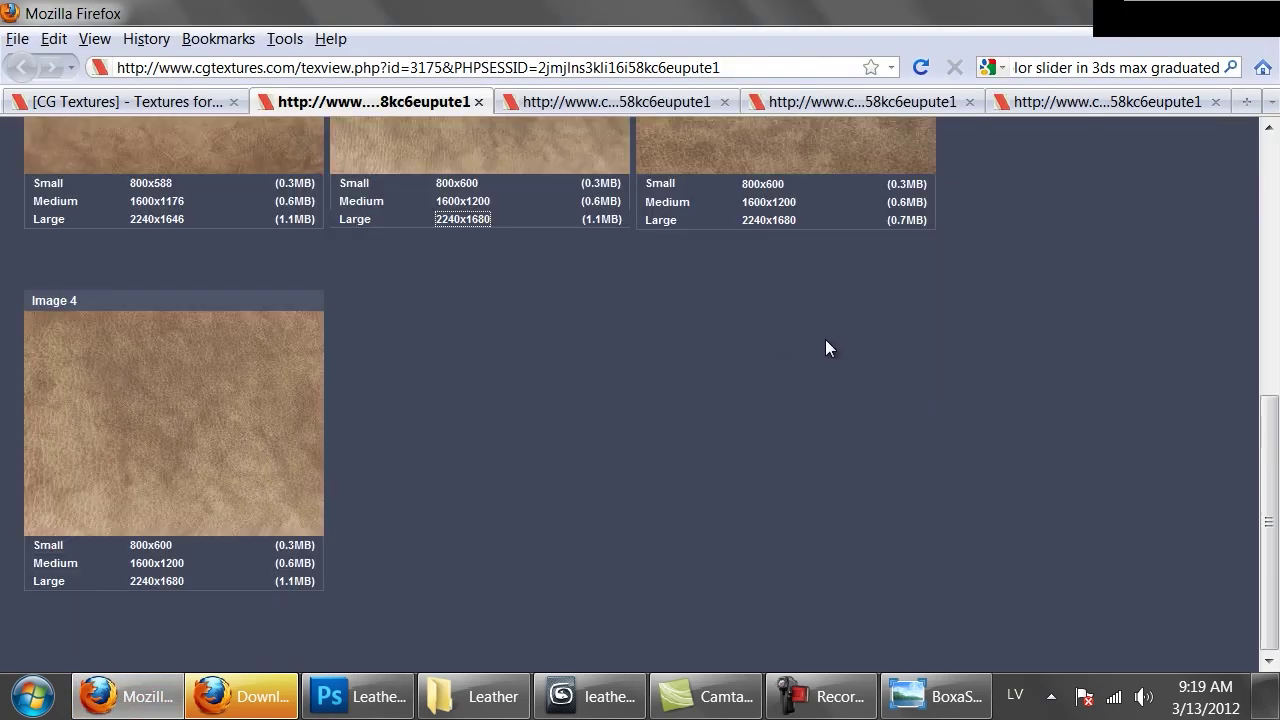
pyautogui.scroll(10, 1015, 405)
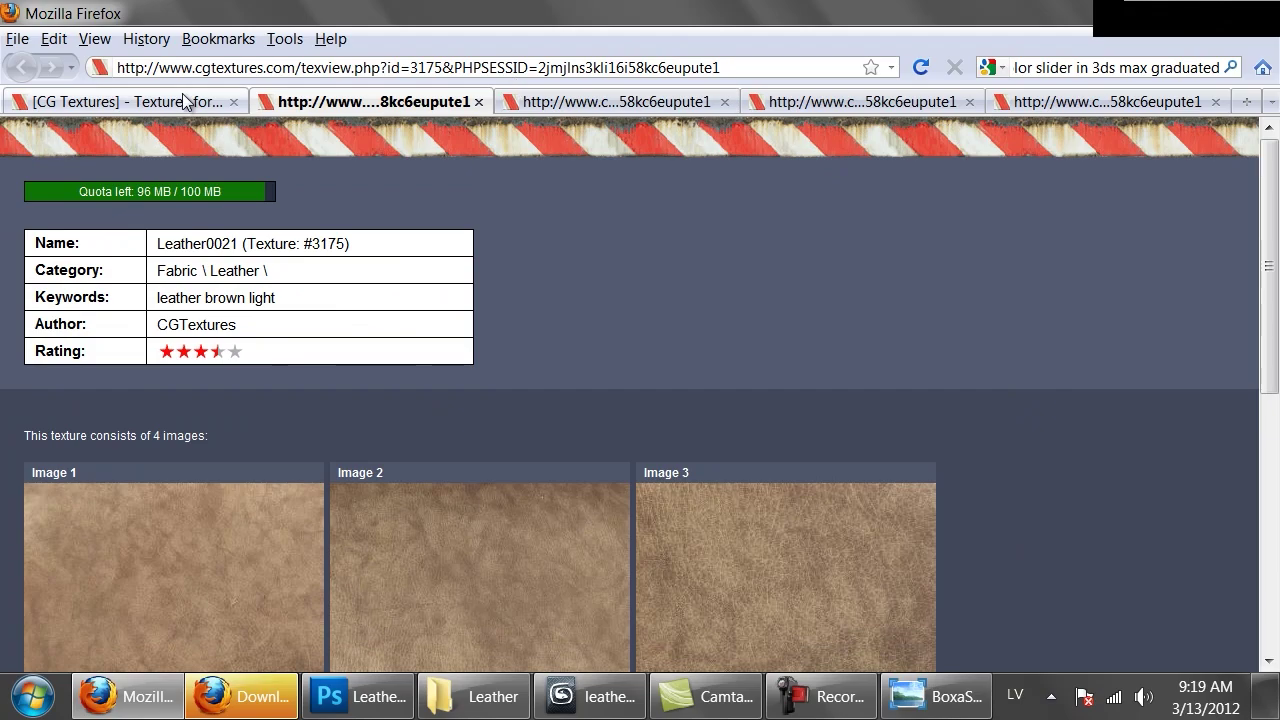
pyautogui.click(130, 101)
pyautogui.scroll(-4, 1277, 405)
pyautogui.scroll(-20, 1277, 405)
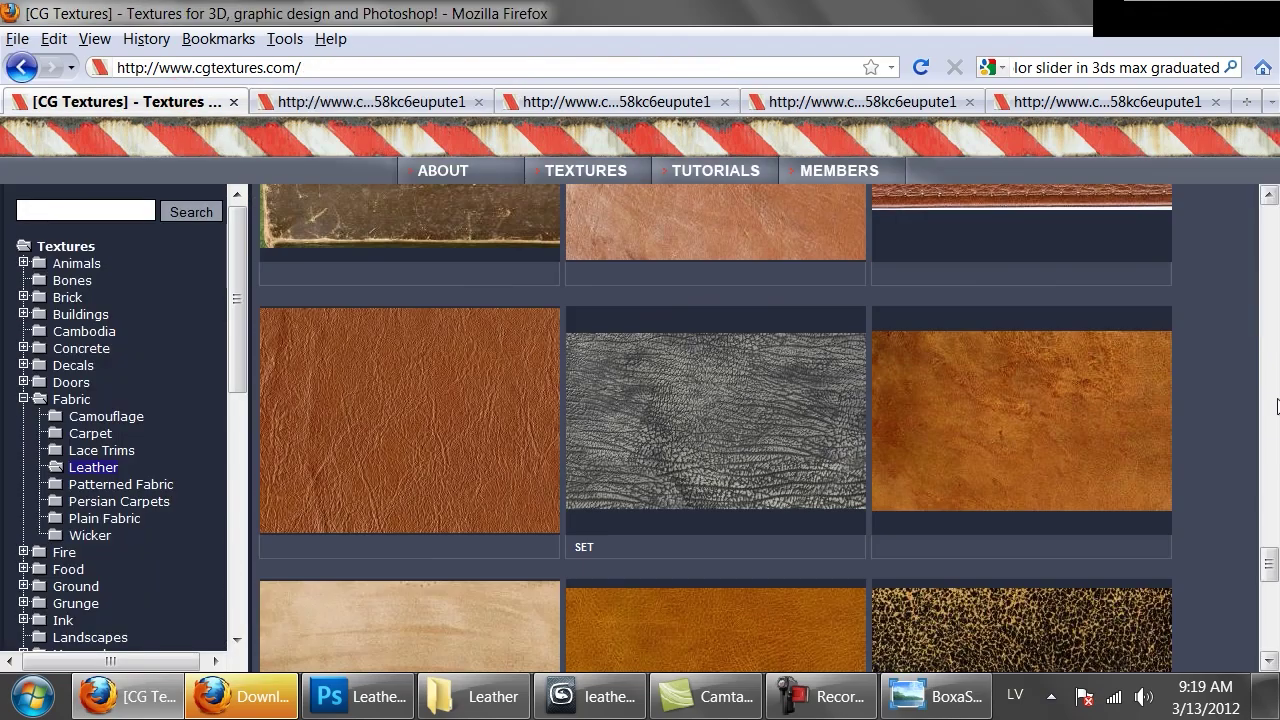
pyautogui.scroll(10, 1273, 402)
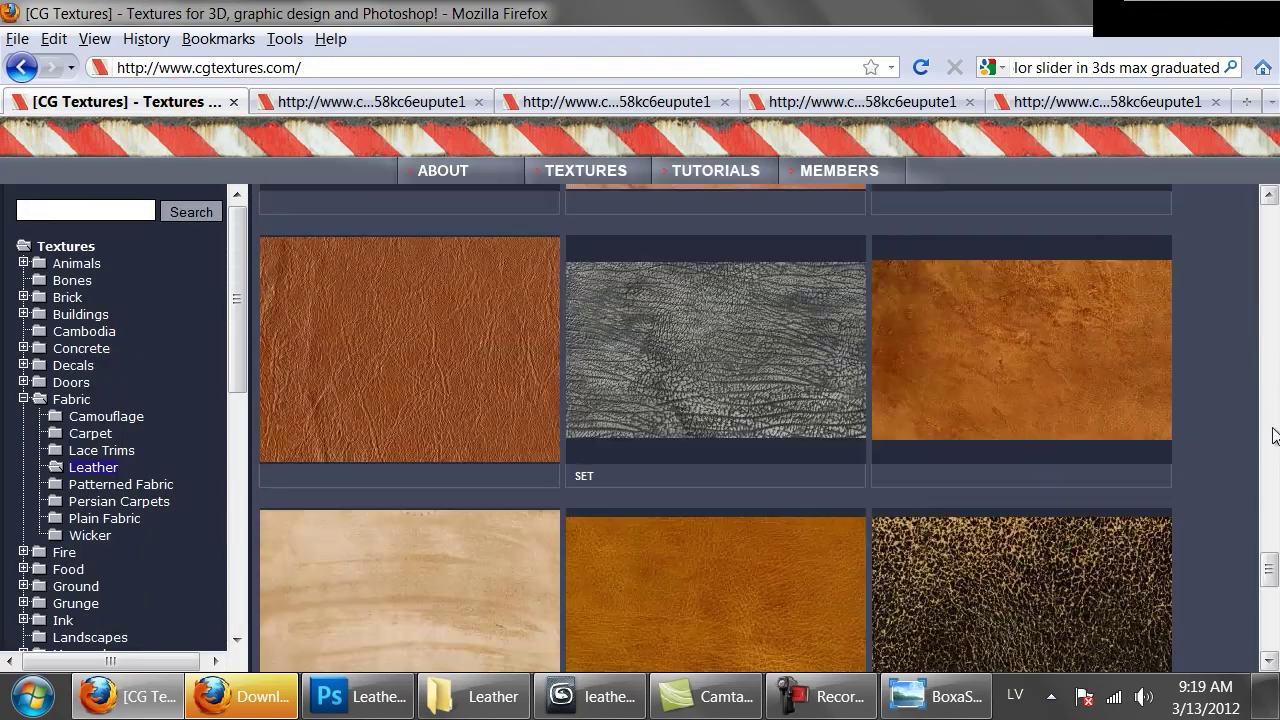
pyautogui.scroll(5, 1273, 435)
pyautogui.scroll(-1, 1273, 435)
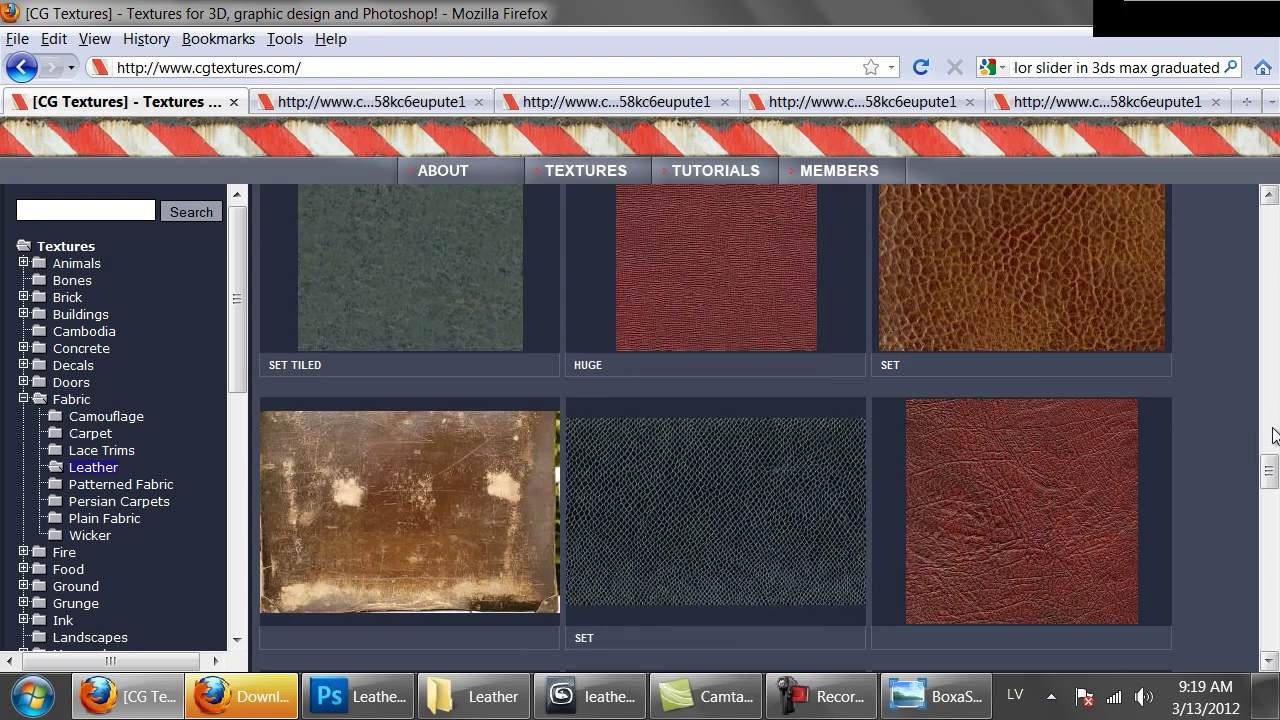
pyautogui.moveTo(506, 517)
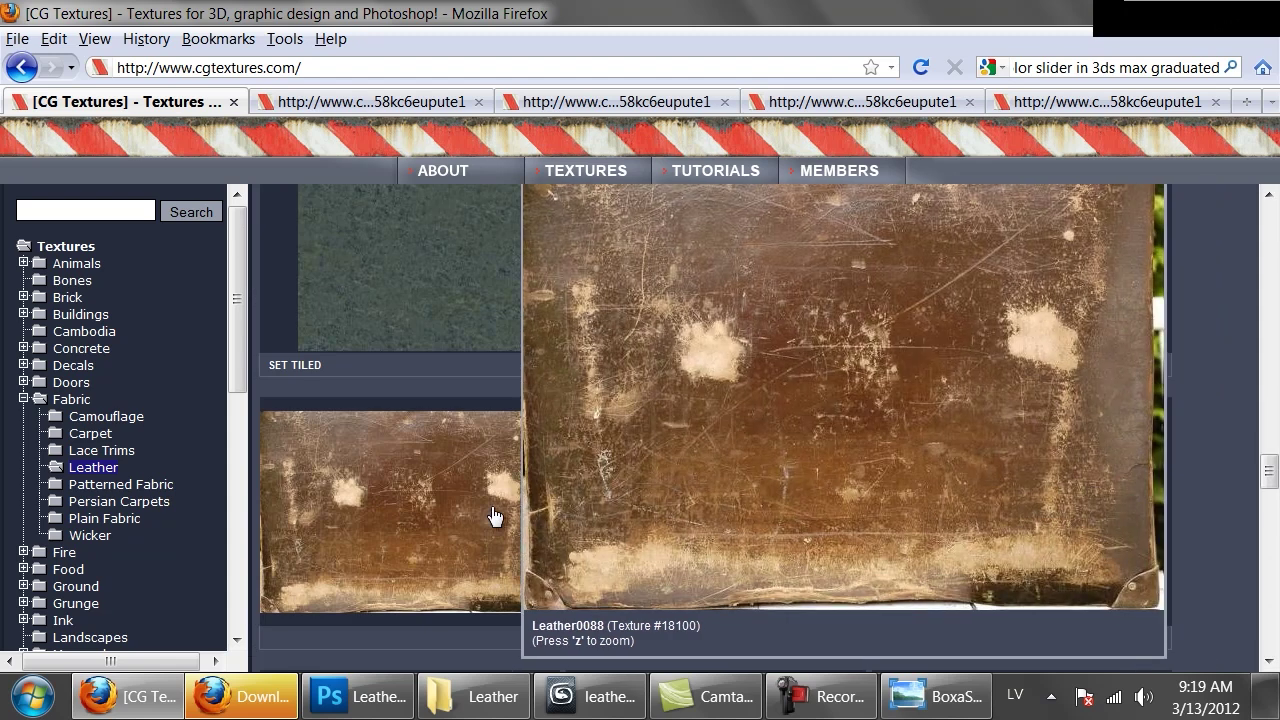
# Step: Open the large version of the Leather0088 texture in Photoshop, converting its colors to the working space
pyautogui.click(493, 516)
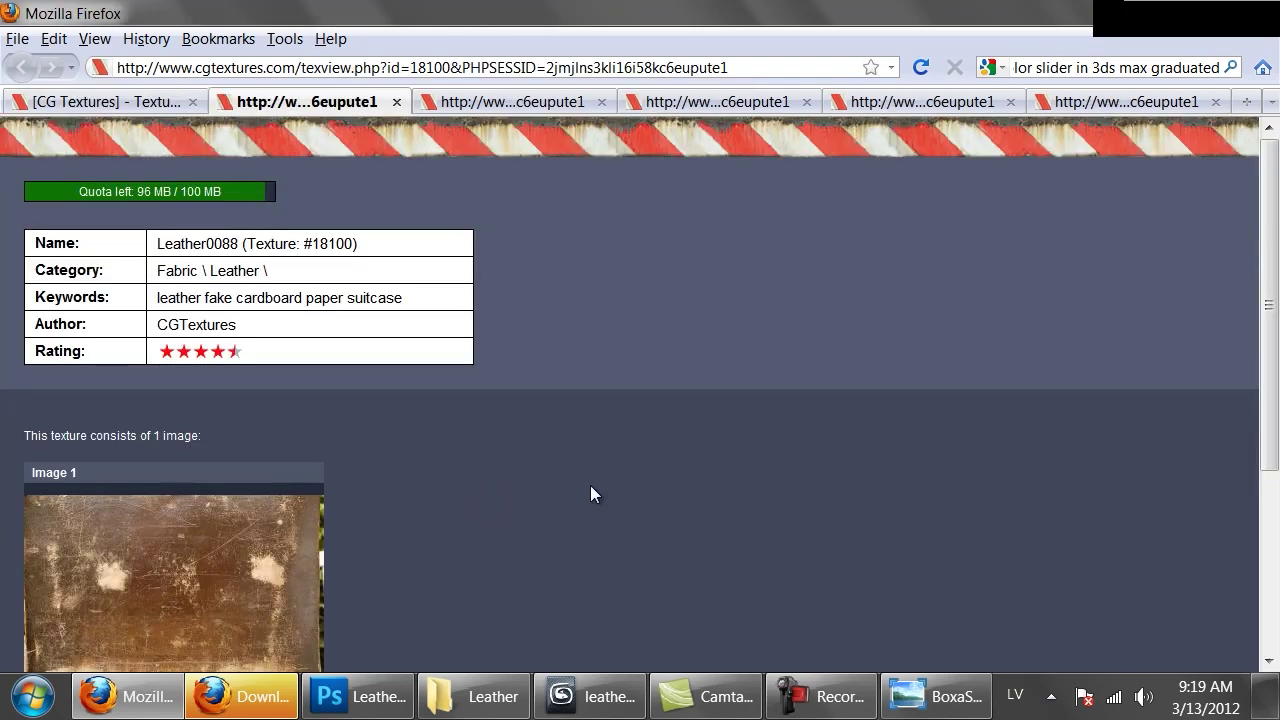
pyautogui.scroll(-4, 590, 485)
pyautogui.click(116, 527)
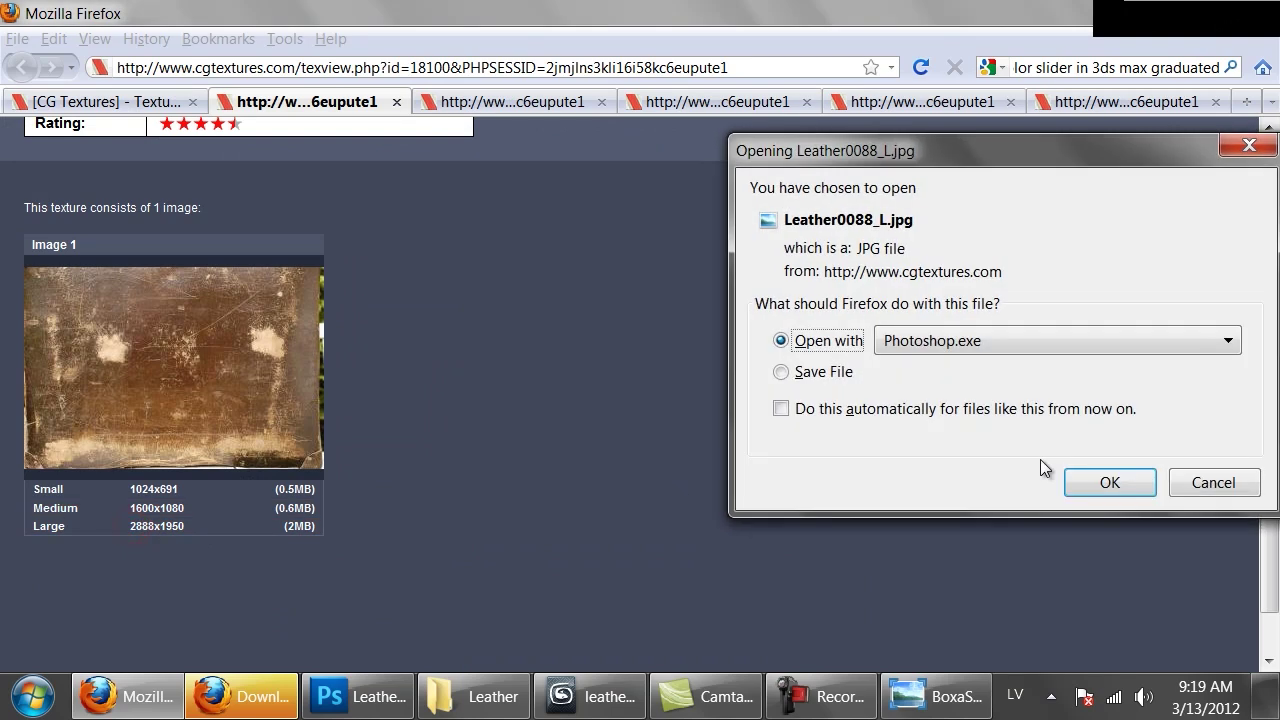
pyautogui.click(1125, 500)
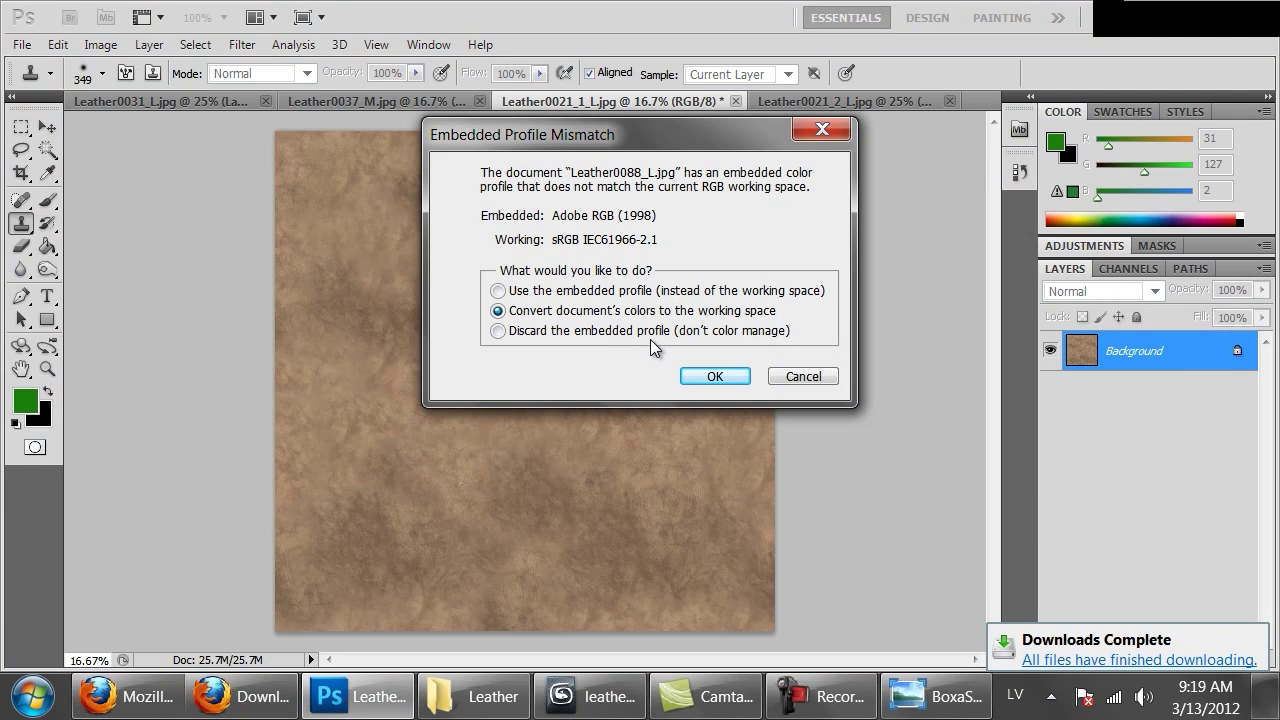
pyautogui.click(715, 376)
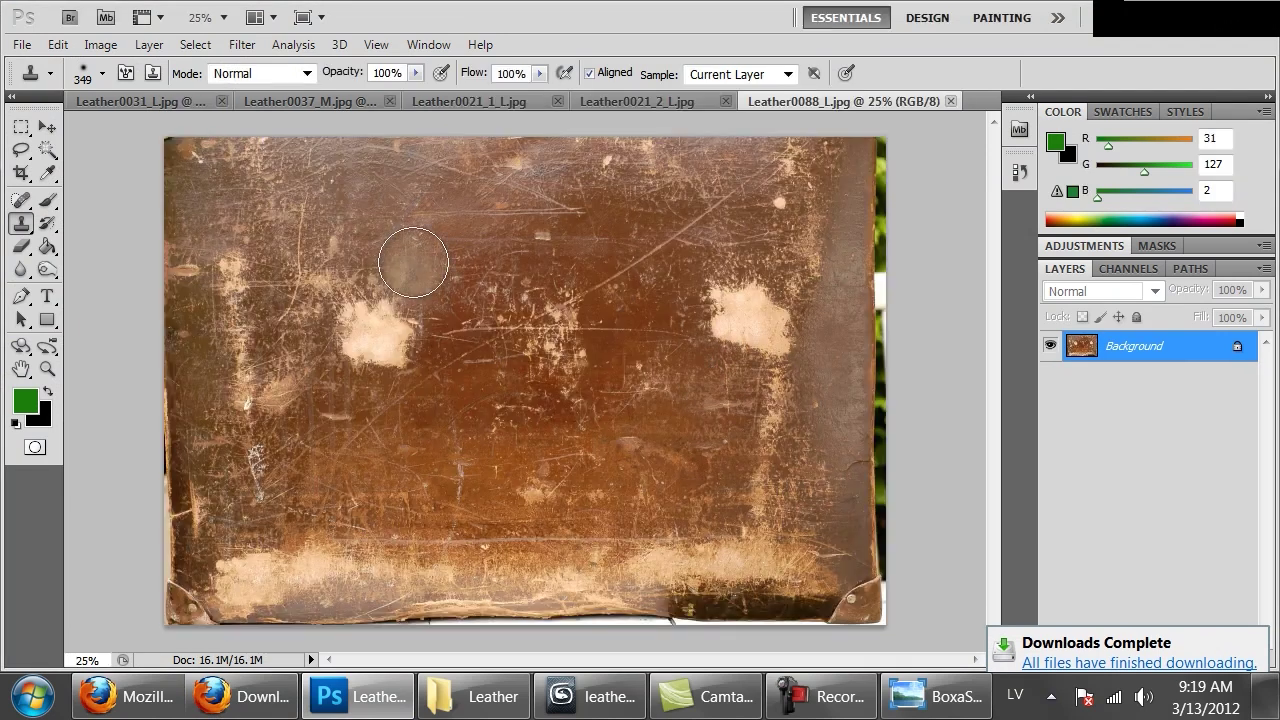
# Step: Copy the scratched leather area inside the borders of Leather0088_L.jpg into Leather0021_1_L.jpg as a new layer, closing the source image
pyautogui.press('m')
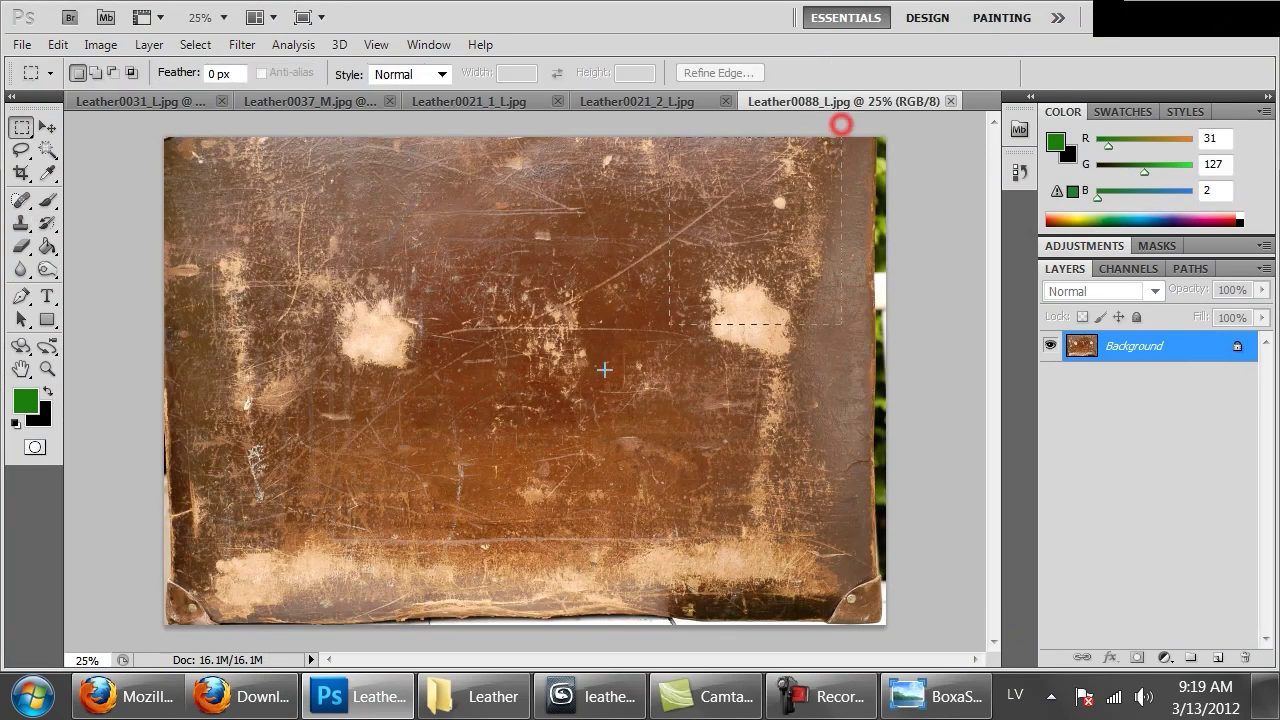
pyautogui.moveTo(200, 577); pyautogui.dragTo(198, 583)
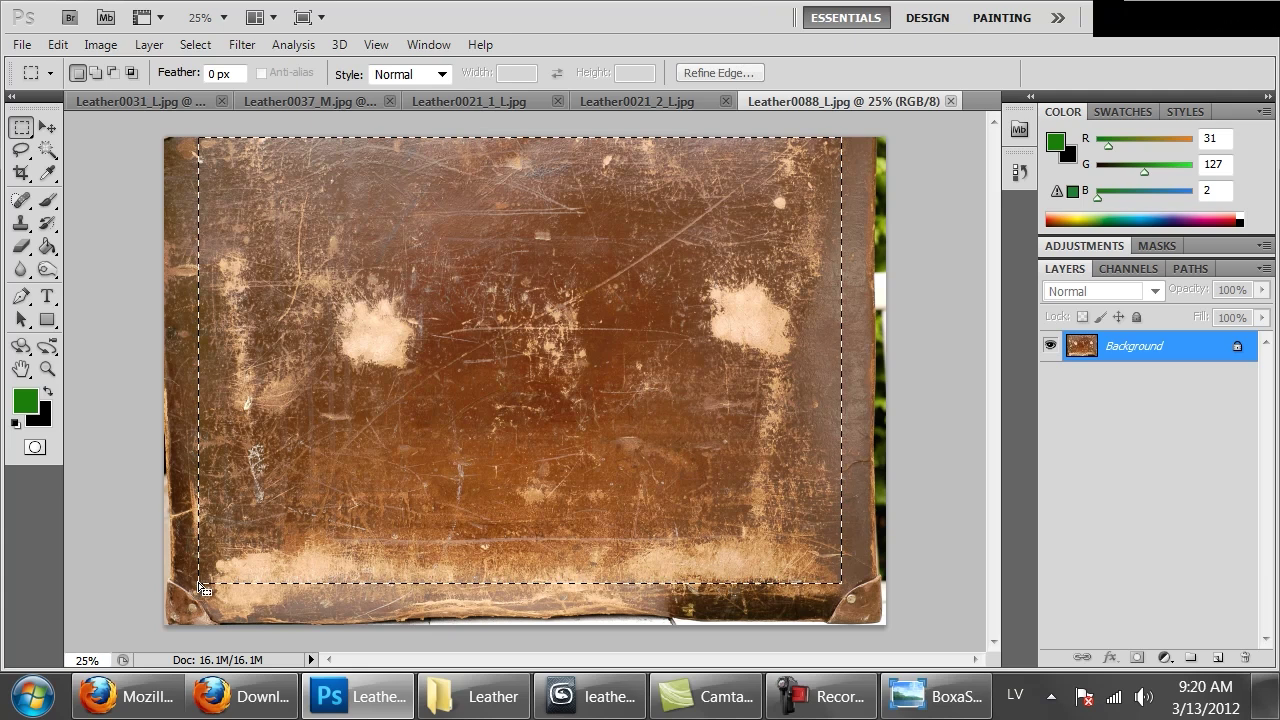
pyautogui.hotkey('ctrl', 'w')
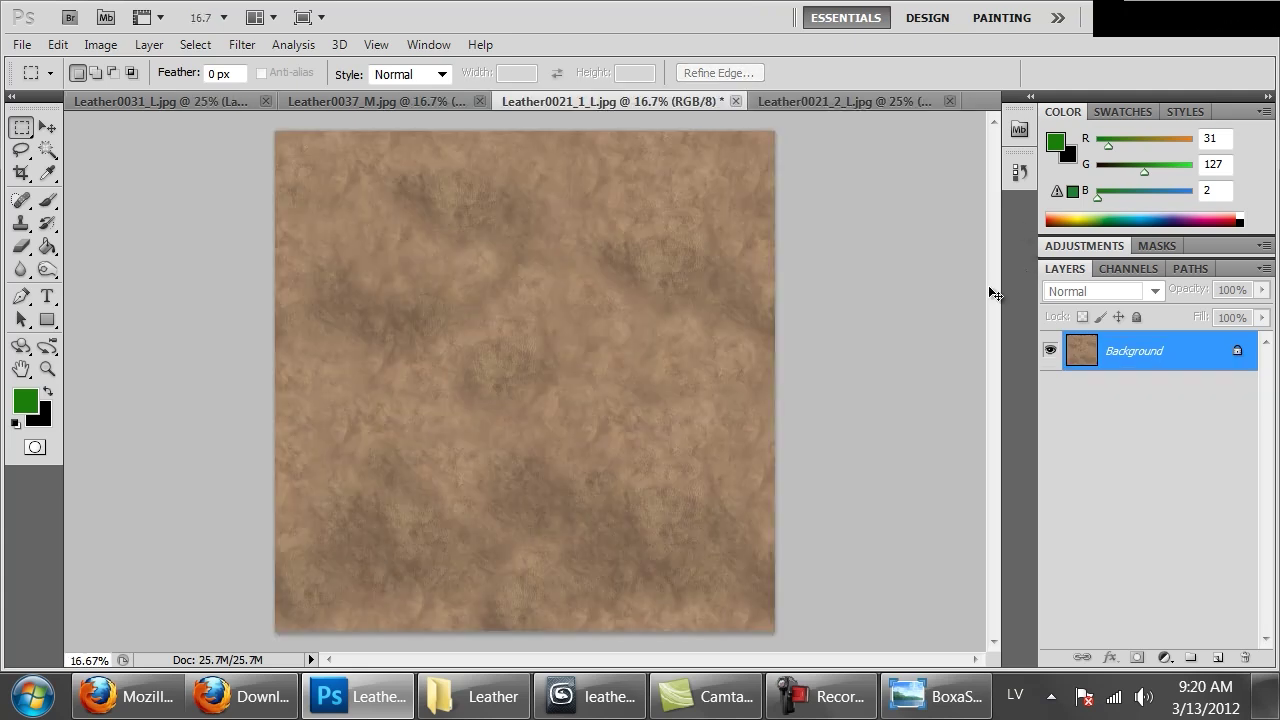
pyautogui.moveTo(733, 367); pyautogui.dragTo(572, 372)
# Step: Try the blend modes from Darken through Color on the pasted scratched leather layer
pyautogui.click(1118, 290)
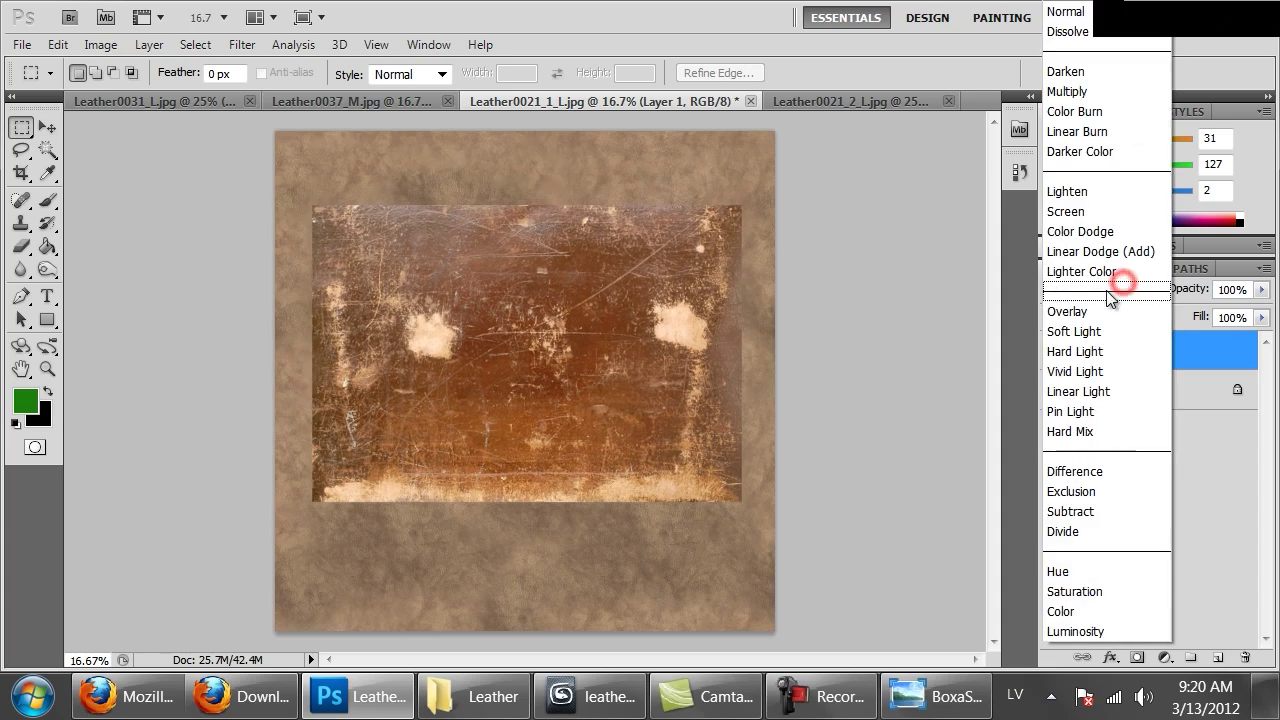
pyautogui.click(1092, 72)
pyautogui.press('Down')
pyautogui.press('Down')
pyautogui.press('Down')
pyautogui.press('Down')
pyautogui.press('Down')
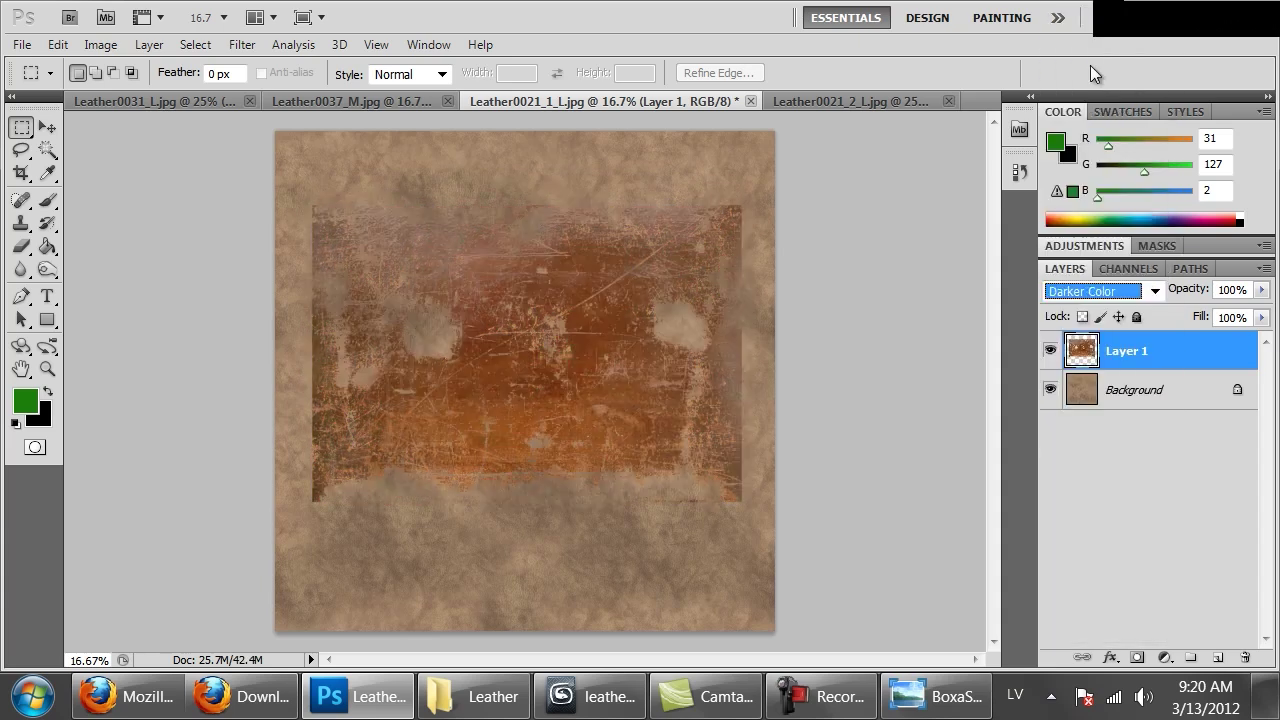
pyautogui.press('Down')
pyautogui.press('Down')
pyautogui.press('Down')
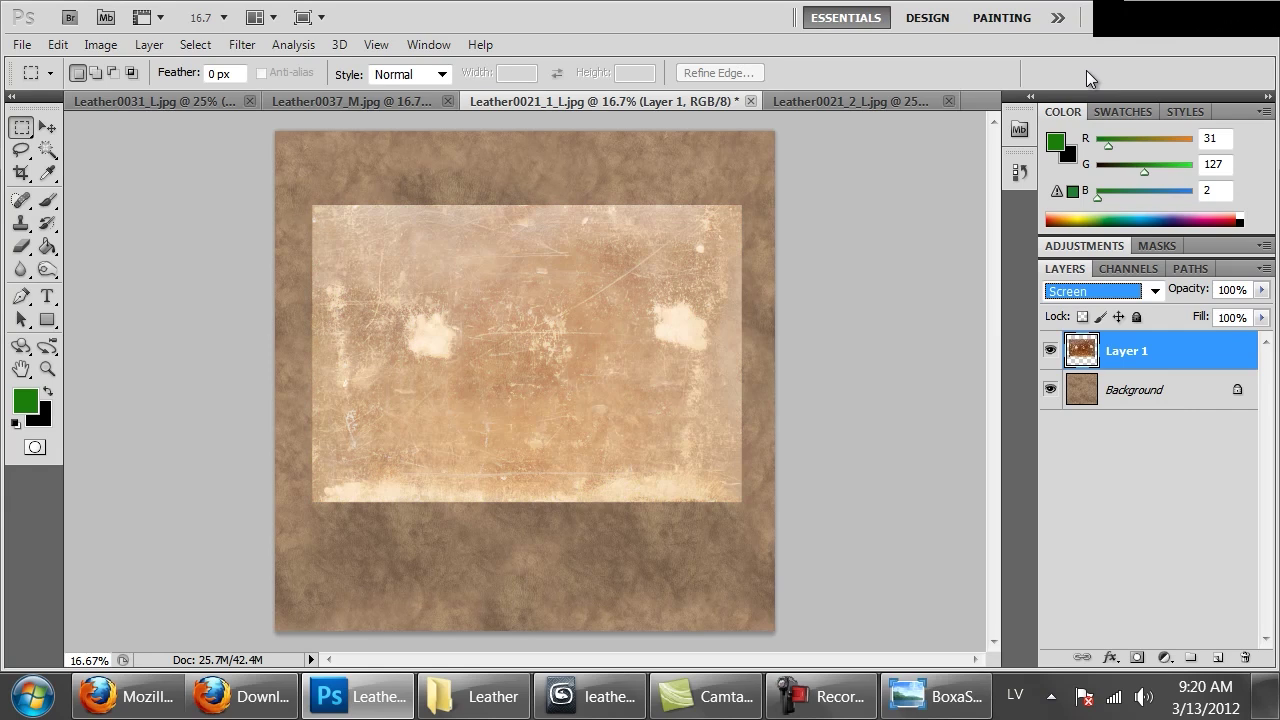
pyautogui.press('Down')
pyautogui.press('Down')
pyautogui.press('Up')
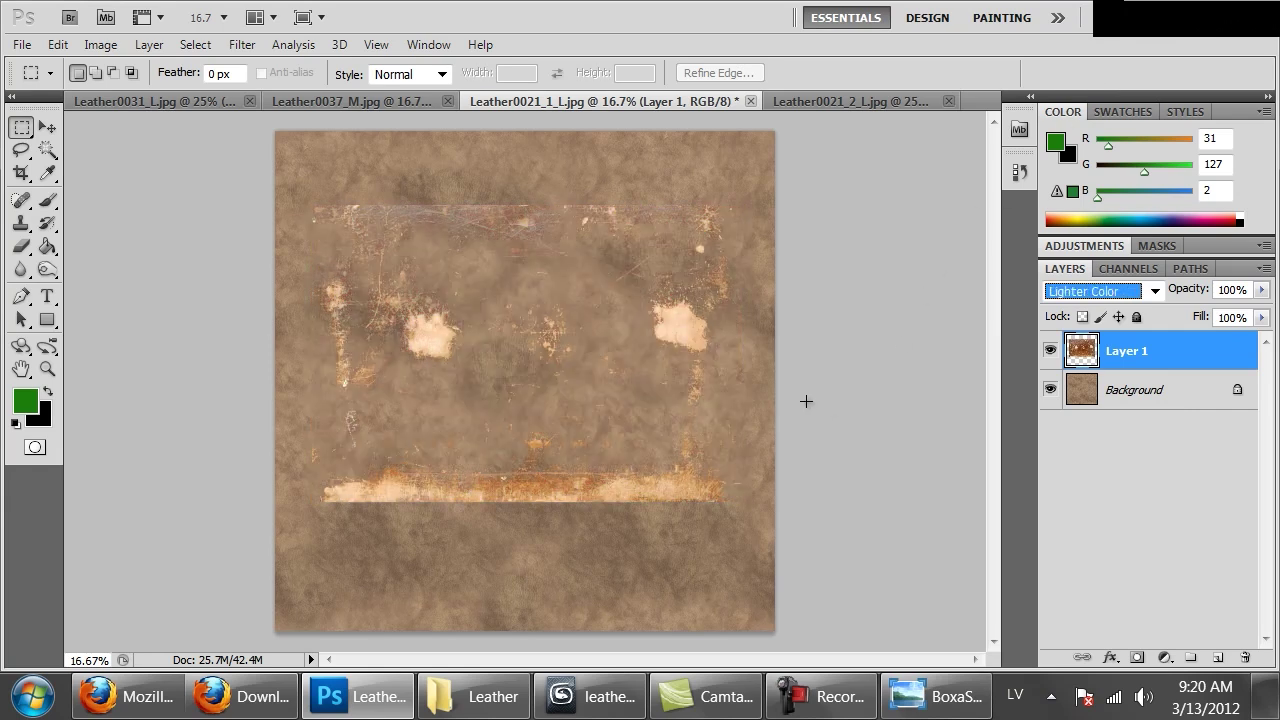
pyautogui.press('Down')
pyautogui.press('Down')
pyautogui.press('Down')
pyautogui.press('Down')
pyautogui.press('Down')
pyautogui.press('Down')
pyautogui.press('Down')
pyautogui.press('Down')
pyautogui.press('Down')
pyautogui.press('Down')
pyautogui.press('Down')
pyautogui.press('Down')
pyautogui.press('Down')
pyautogui.press('Down')
pyautogui.press('Up')
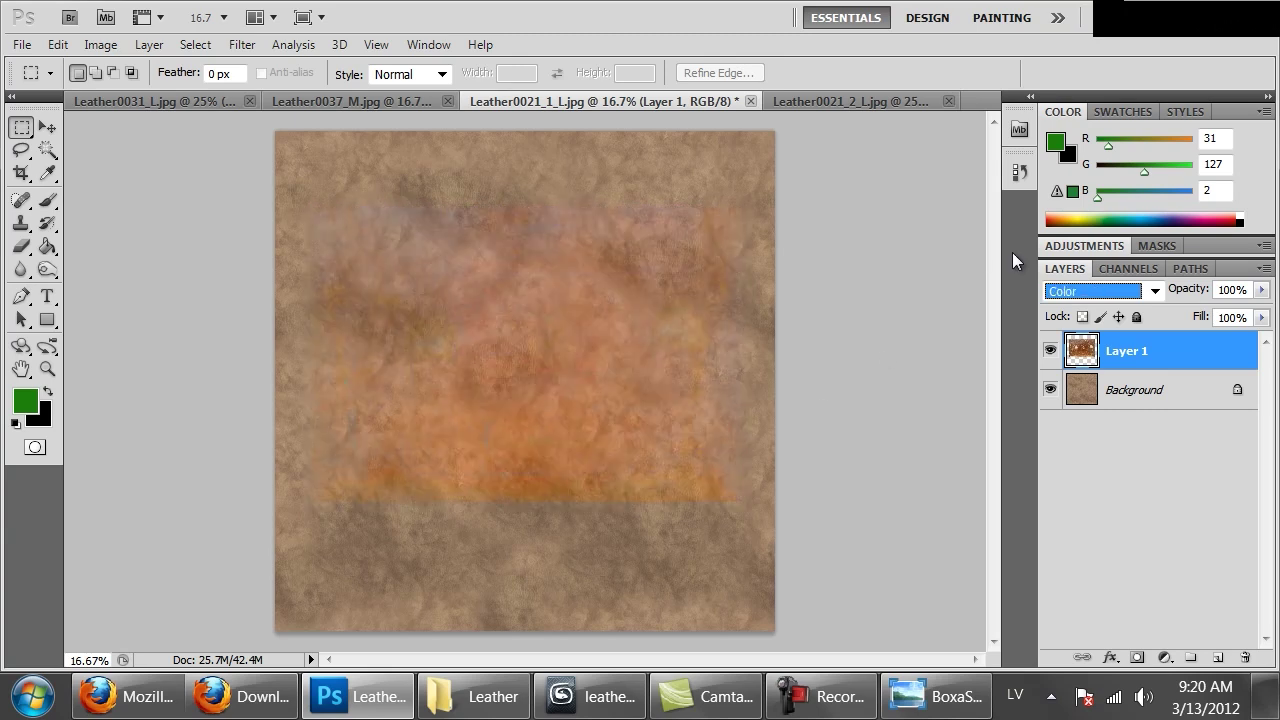
# Step: Try the pasted layer in Darken mode with its colors inverted, and undo the inversion
pyautogui.click(1113, 296)
pyautogui.click(1090, 61)
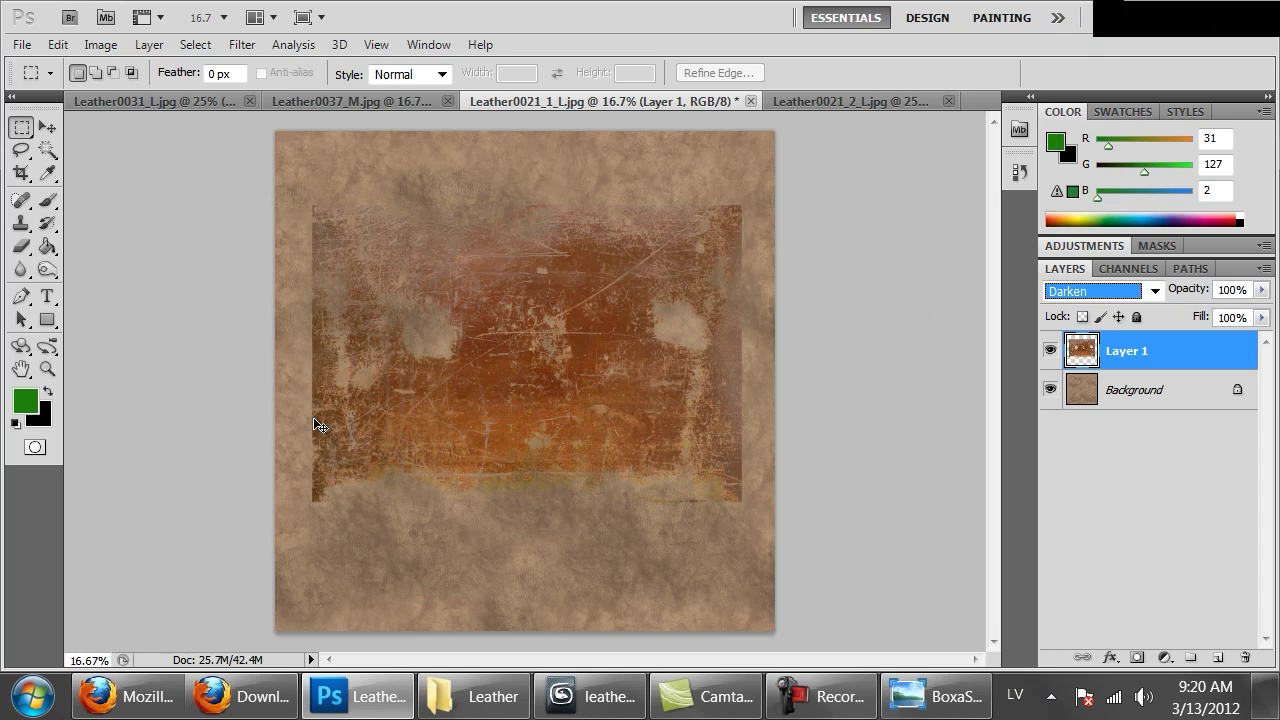
pyautogui.hotkey('ctrl', 'i')
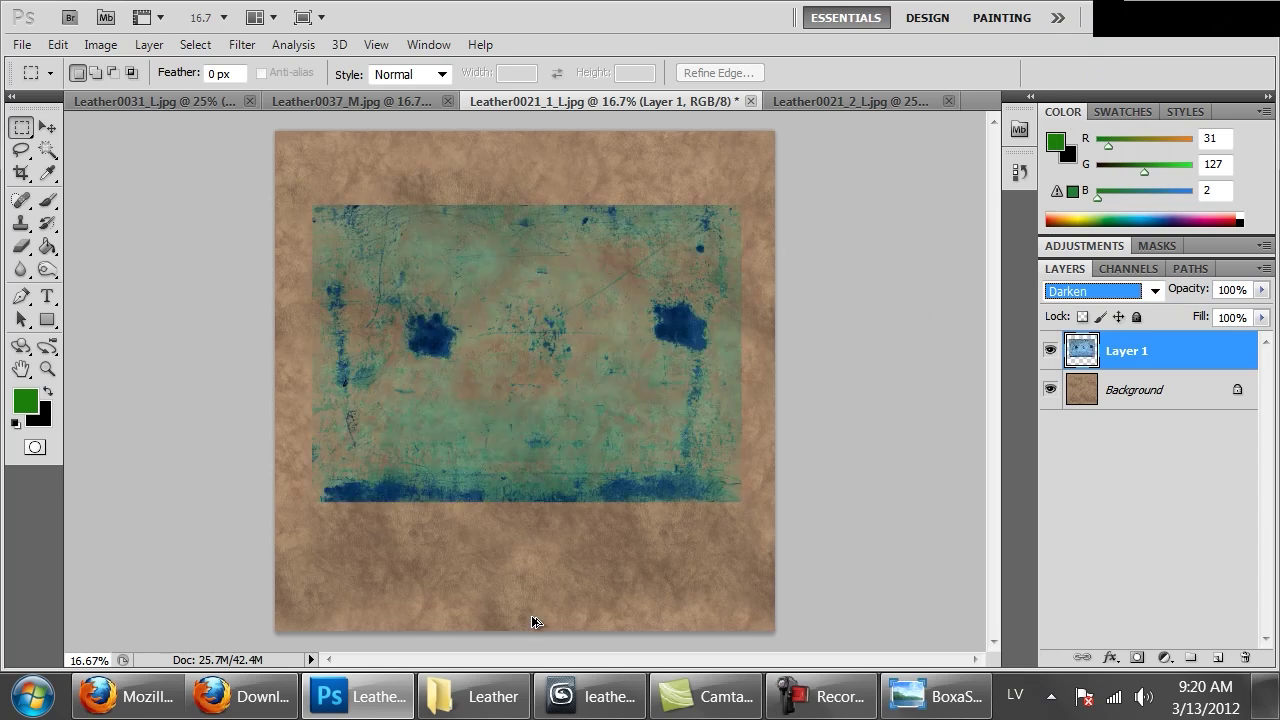
pyautogui.click(58, 44)
pyautogui.click(77, 73)
pyautogui.click(58, 44)
pyautogui.click(128, 27)
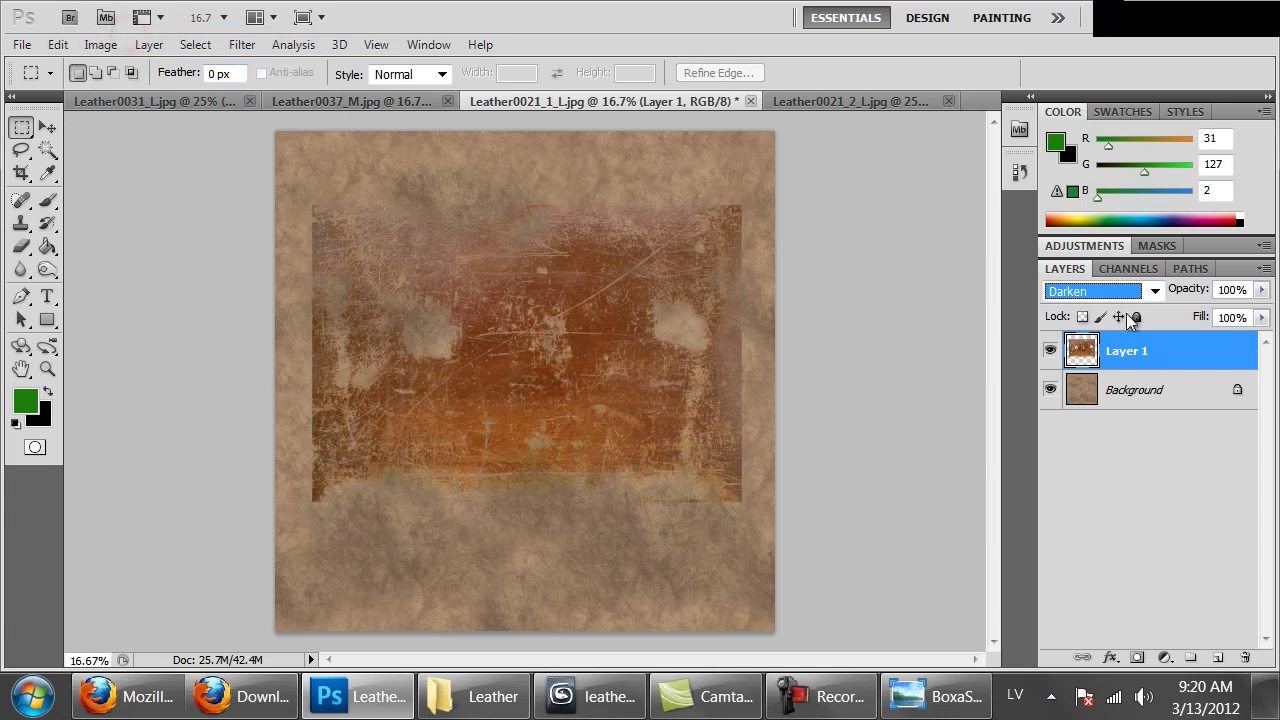
# Step: Set the pasted leather layer's blend mode to Lighten and its opacity to 60%
pyautogui.click(1105, 290)
pyautogui.click(1078, 90)
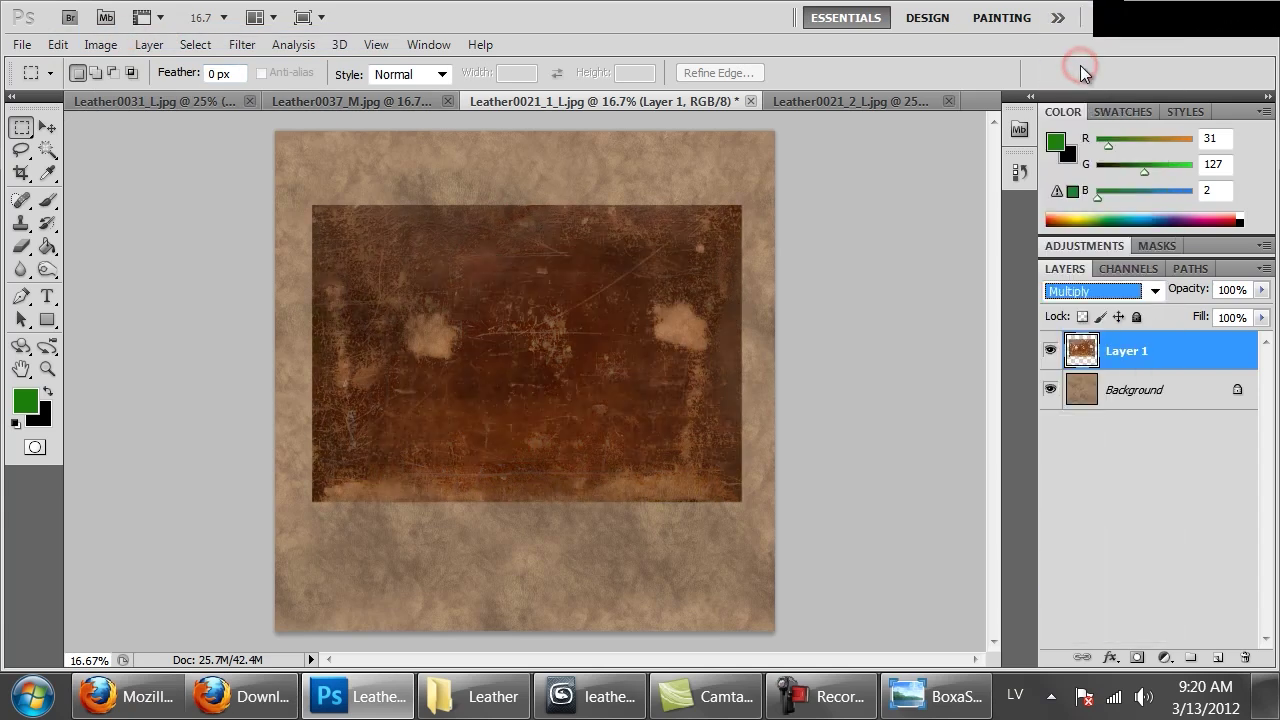
pyautogui.press('Down')
pyautogui.press('Down')
pyautogui.press('Down')
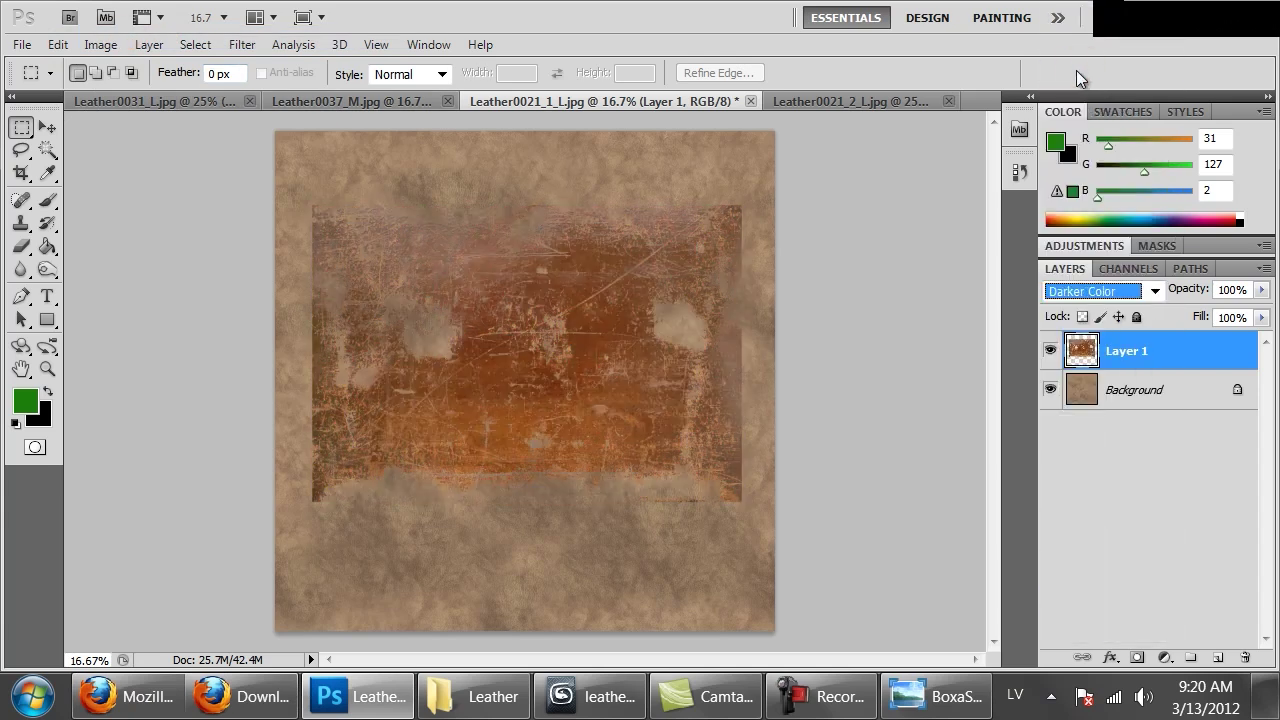
pyautogui.press('Down')
pyautogui.press('Up')
pyautogui.press('Down')
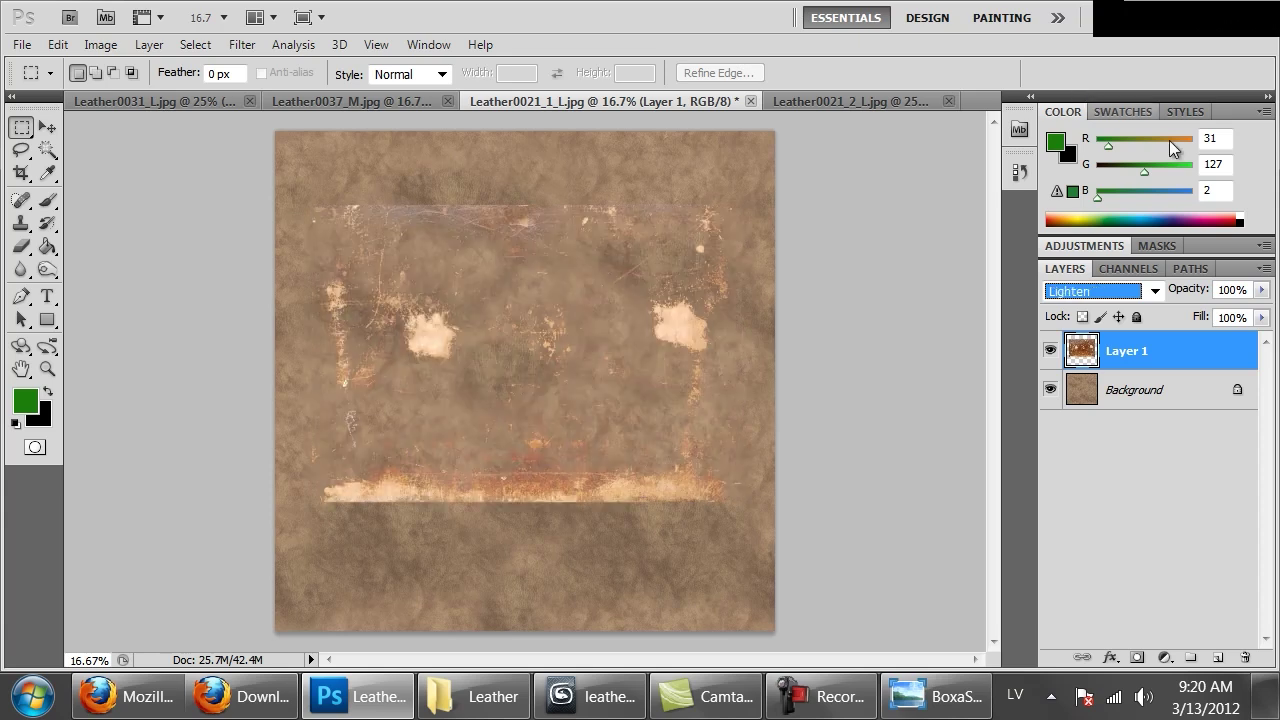
pyautogui.press('Down')
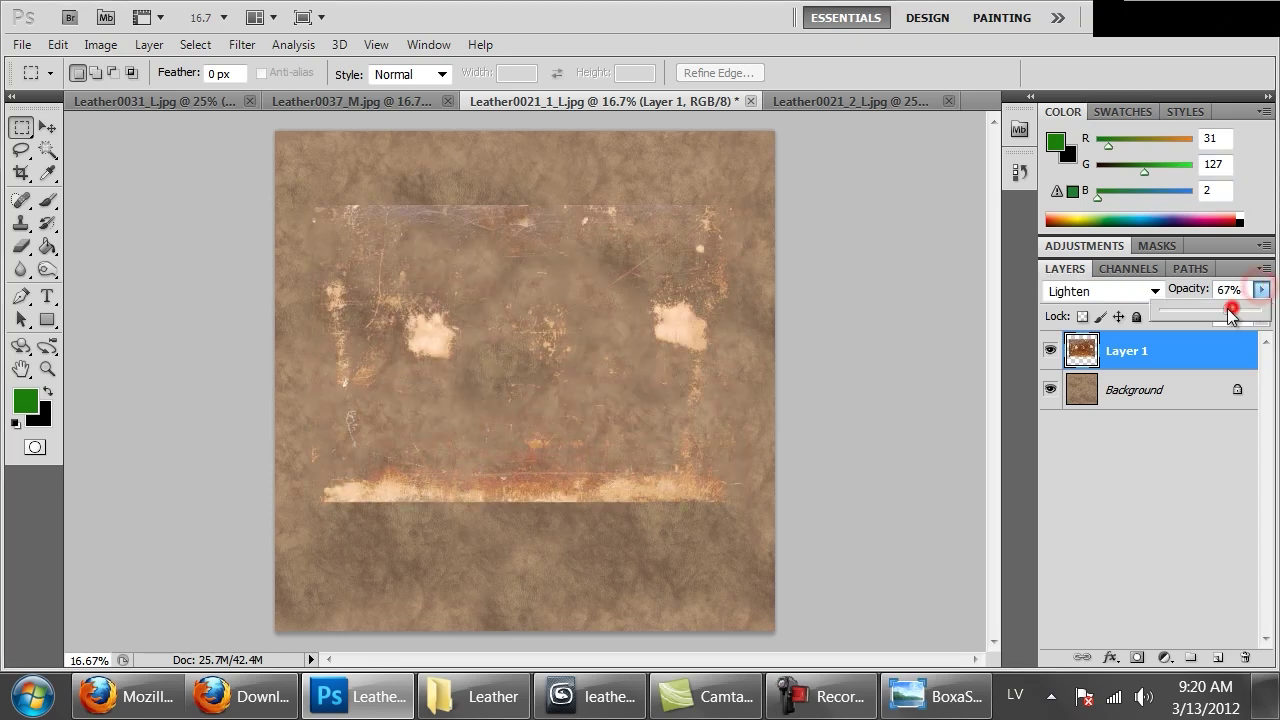
pyautogui.moveTo(1230, 316); pyautogui.dragTo(1221, 318)
# Step: Brighten the pasted leather layer with Levels, setting the white input level to 186
pyautogui.click(1074, 363)
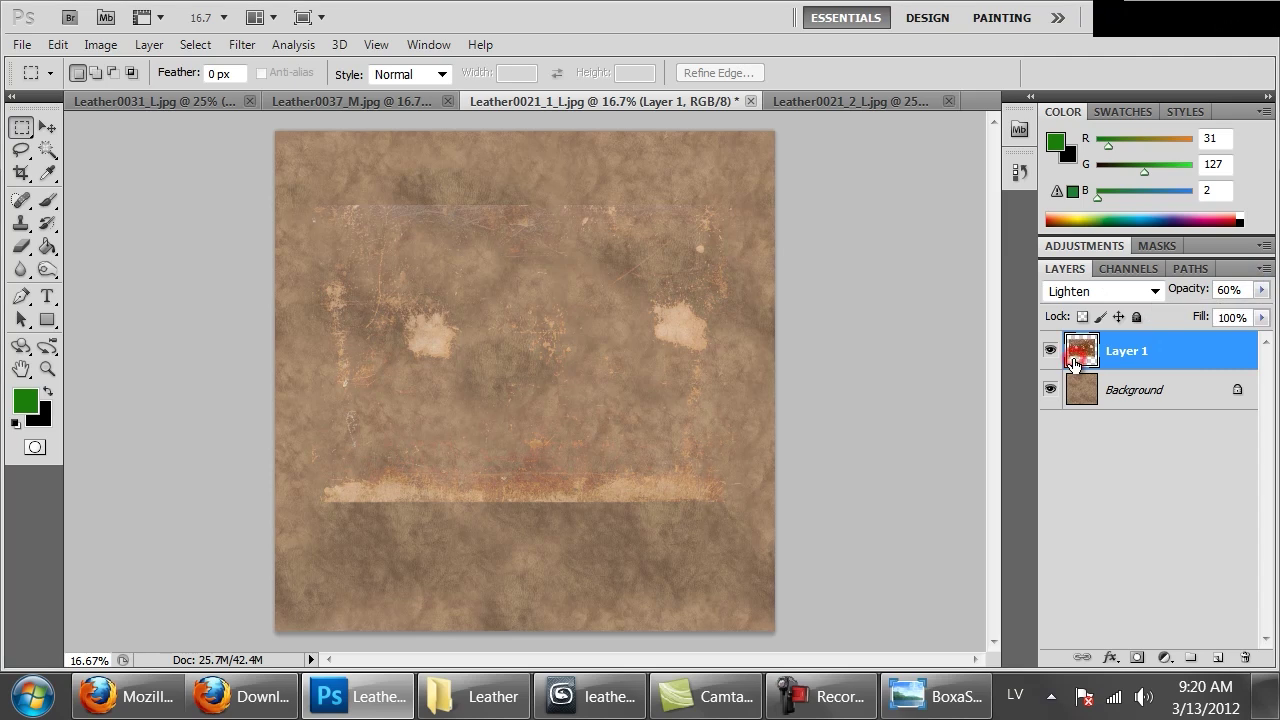
pyautogui.hotkey('ctrl', 'l')
pyautogui.moveTo(1082, 386); pyautogui.dragTo(1016, 405)
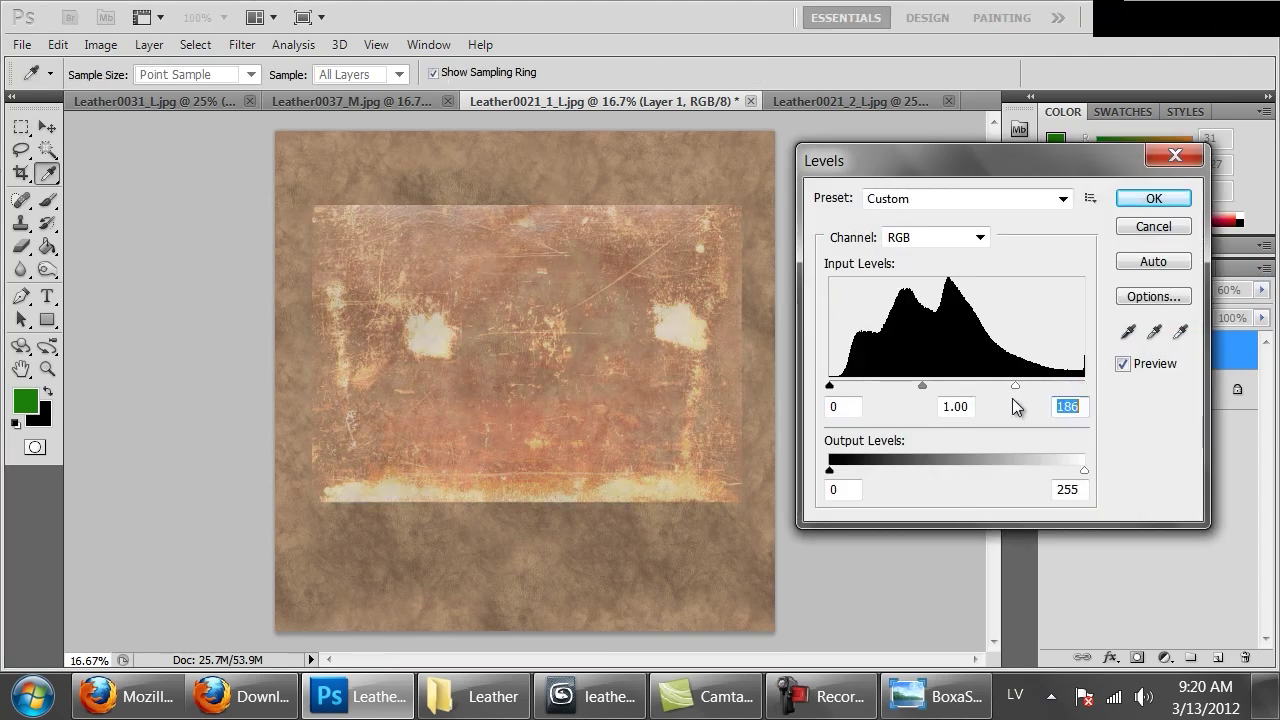
pyautogui.click(1150, 199)
# Step: Desaturate the pasted leather layer with Hue/Saturation, setting the saturation to about -50
pyautogui.hotkey('ctrl', 'u')
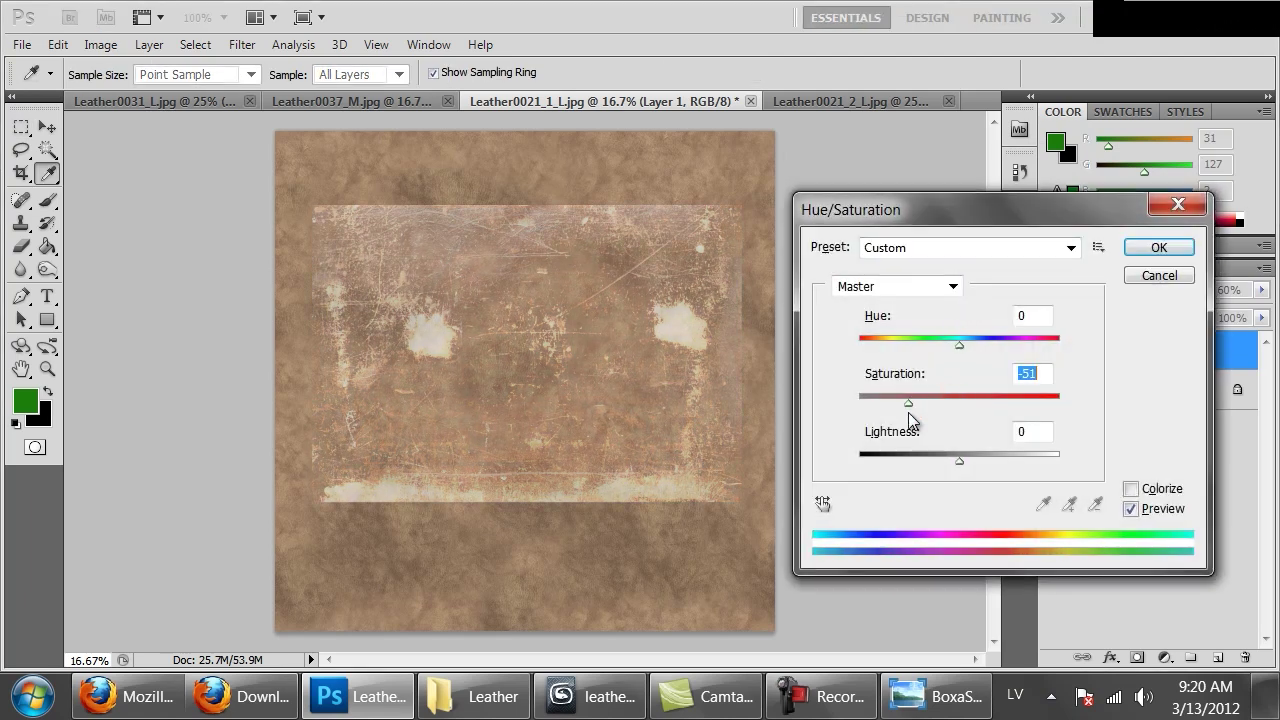
pyautogui.moveTo(908, 412); pyautogui.dragTo(910, 413)
pyautogui.click(1159, 249)
# Step: Set up the Eraser with the 39 px spatter brush tip enlarged to 360 px
pyautogui.press('e')
pyautogui.rightClick(598, 336)
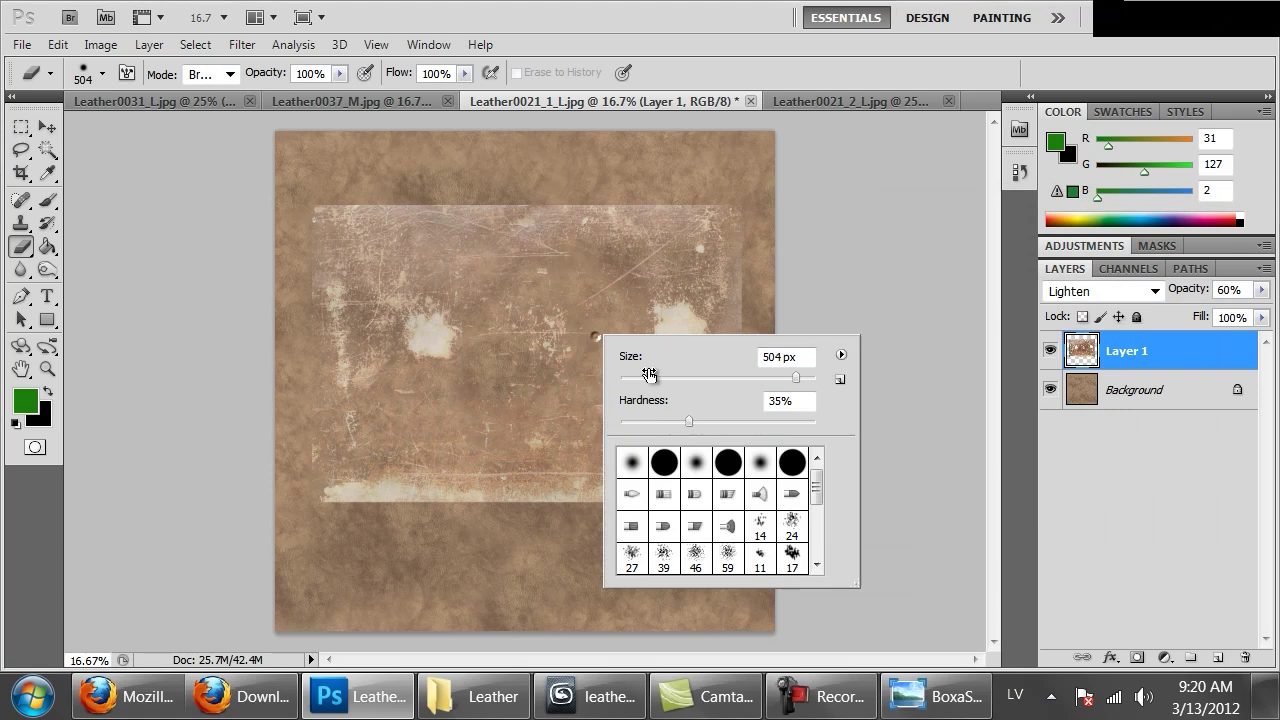
pyautogui.moveTo(815, 483); pyautogui.dragTo(827, 549)
pyautogui.click(728, 524)
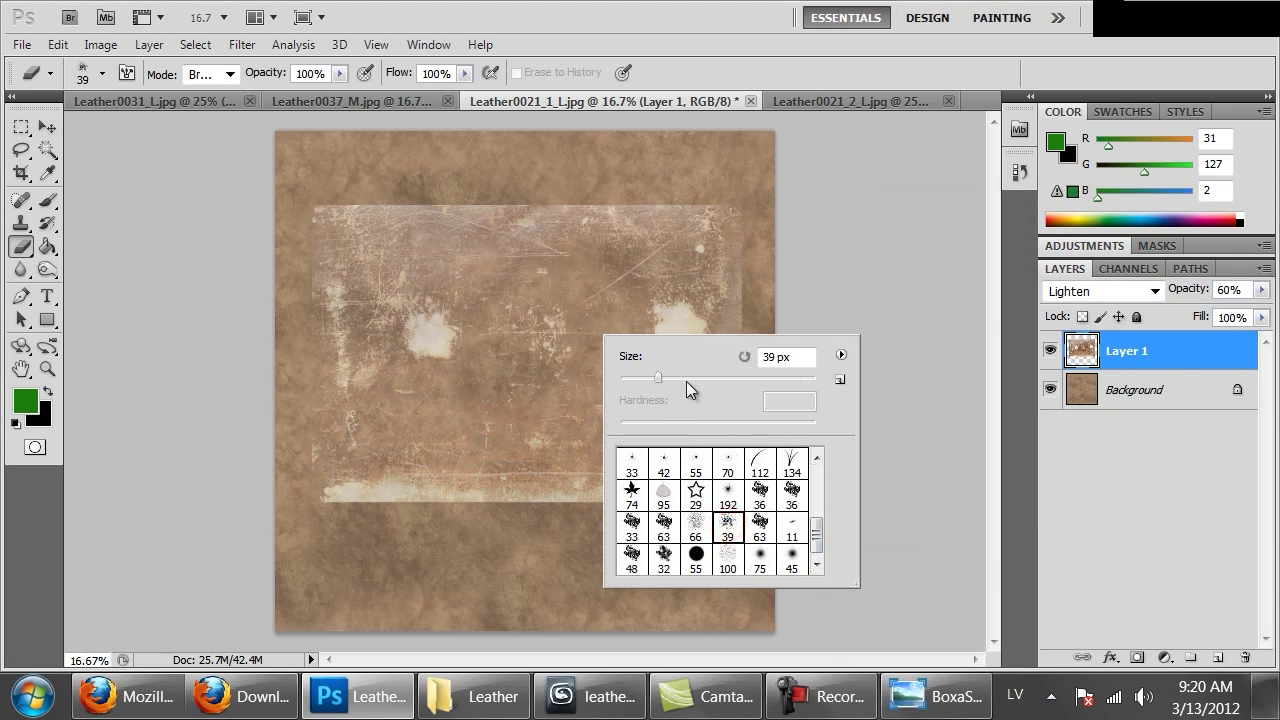
pyautogui.moveTo(798, 377)
pyautogui.mouseDown()
pyautogui.moveTo(812, 378)
pyautogui.moveTo(791, 378)
pyautogui.mouseUp()
# Step: Erase the hard edges and parts of the bright patches of the scratch layer so it blends irregularly into the leather
pyautogui.click(481, 215)
pyautogui.click(350, 244)
pyautogui.click(384, 231)
pyautogui.click(508, 216)
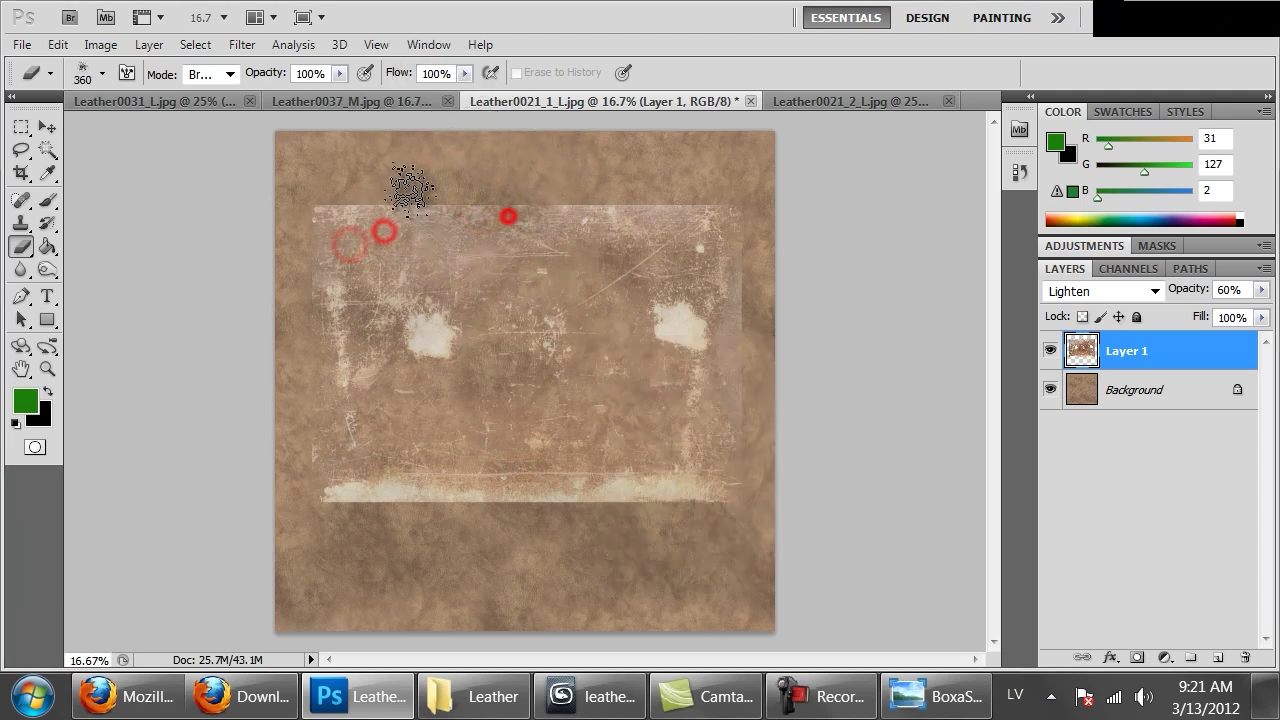
pyautogui.click(300, 191)
pyautogui.click(343, 255)
pyautogui.click(459, 268)
pyautogui.click(596, 352)
pyautogui.click(607, 412)
pyautogui.click(607, 502)
pyautogui.click(614, 442)
pyautogui.click(596, 471)
pyautogui.click(497, 491)
pyautogui.click(429, 531)
pyautogui.click(437, 466)
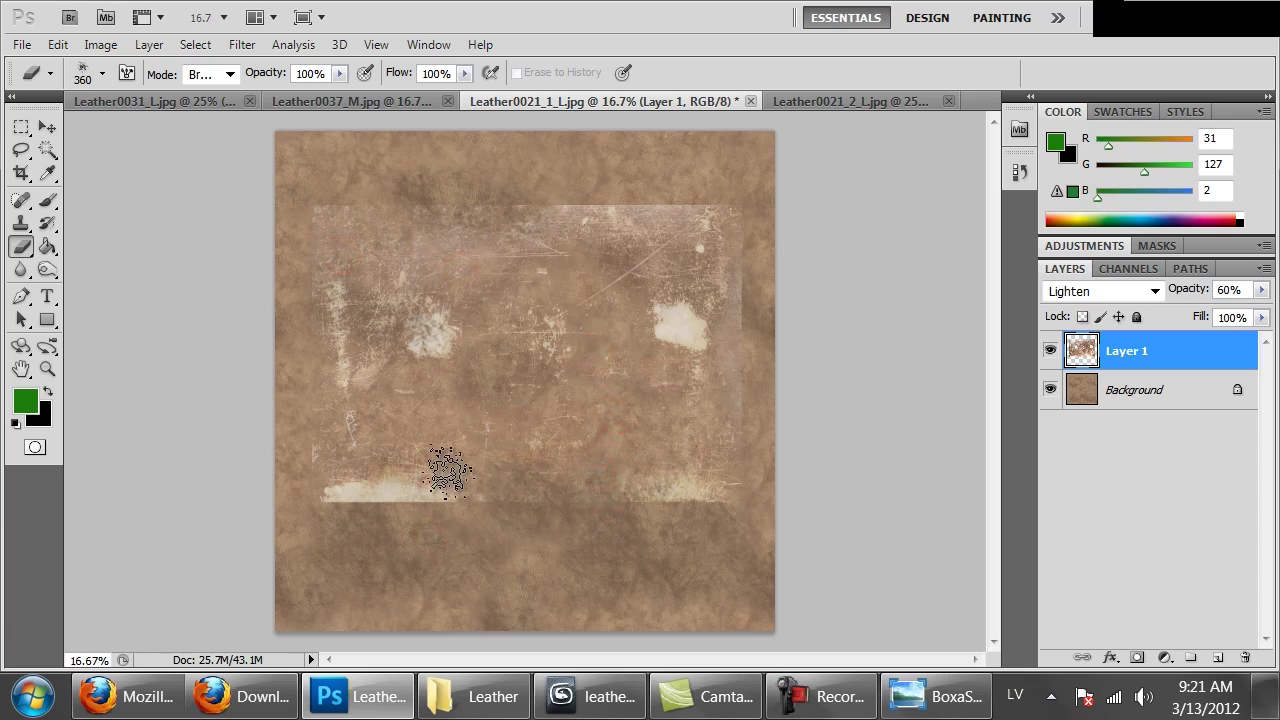
pyautogui.click(360, 455)
pyautogui.click(322, 535)
pyautogui.click(680, 200)
pyautogui.click(778, 235)
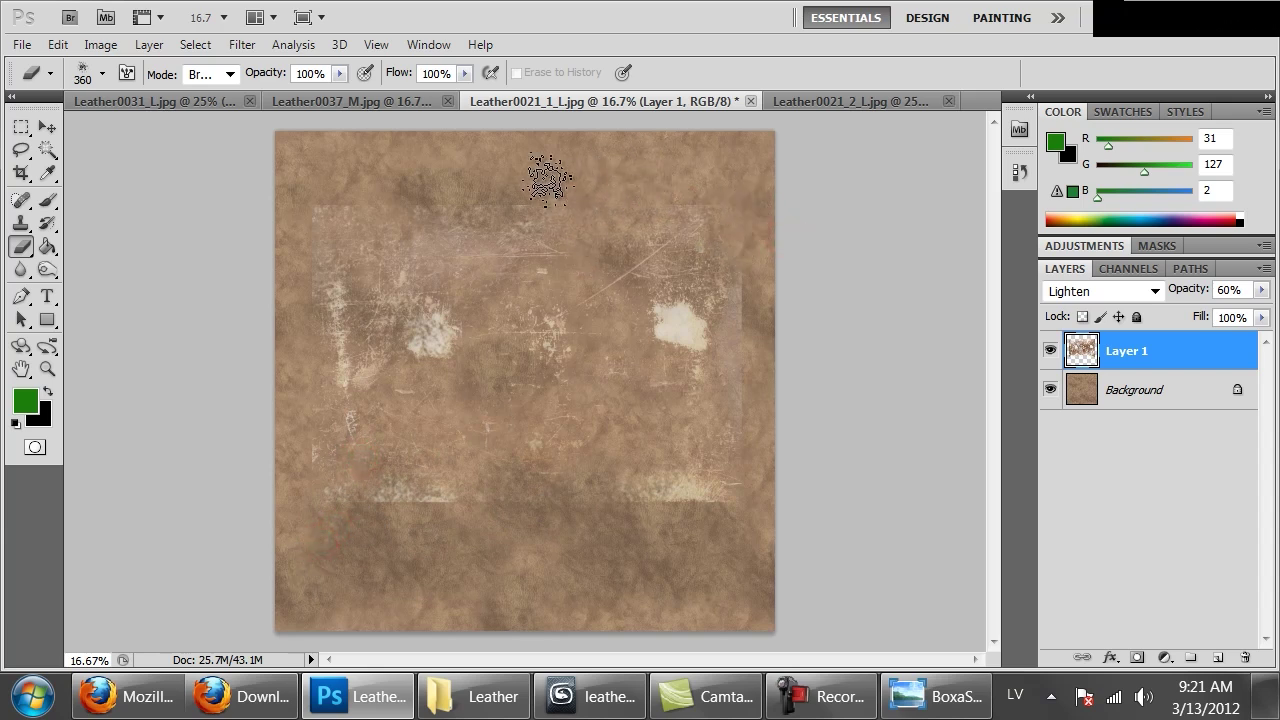
pyautogui.click(835, 308)
pyautogui.click(667, 338)
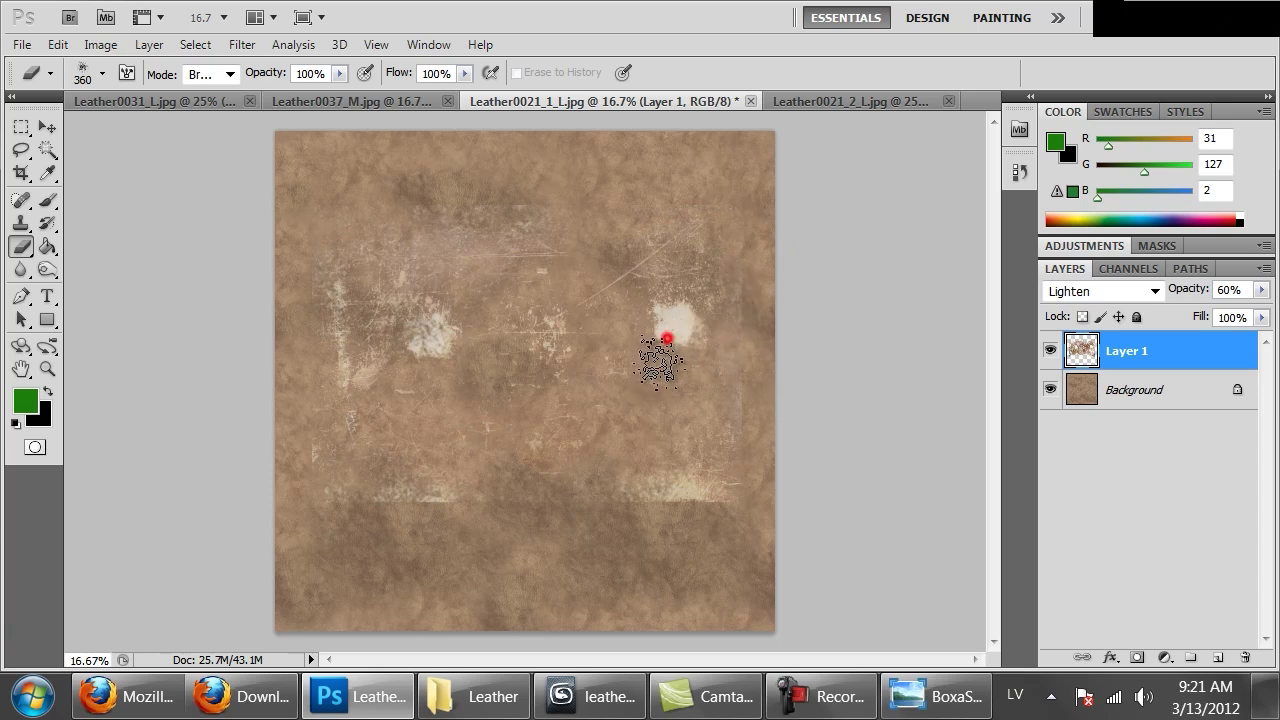
pyautogui.click(732, 381)
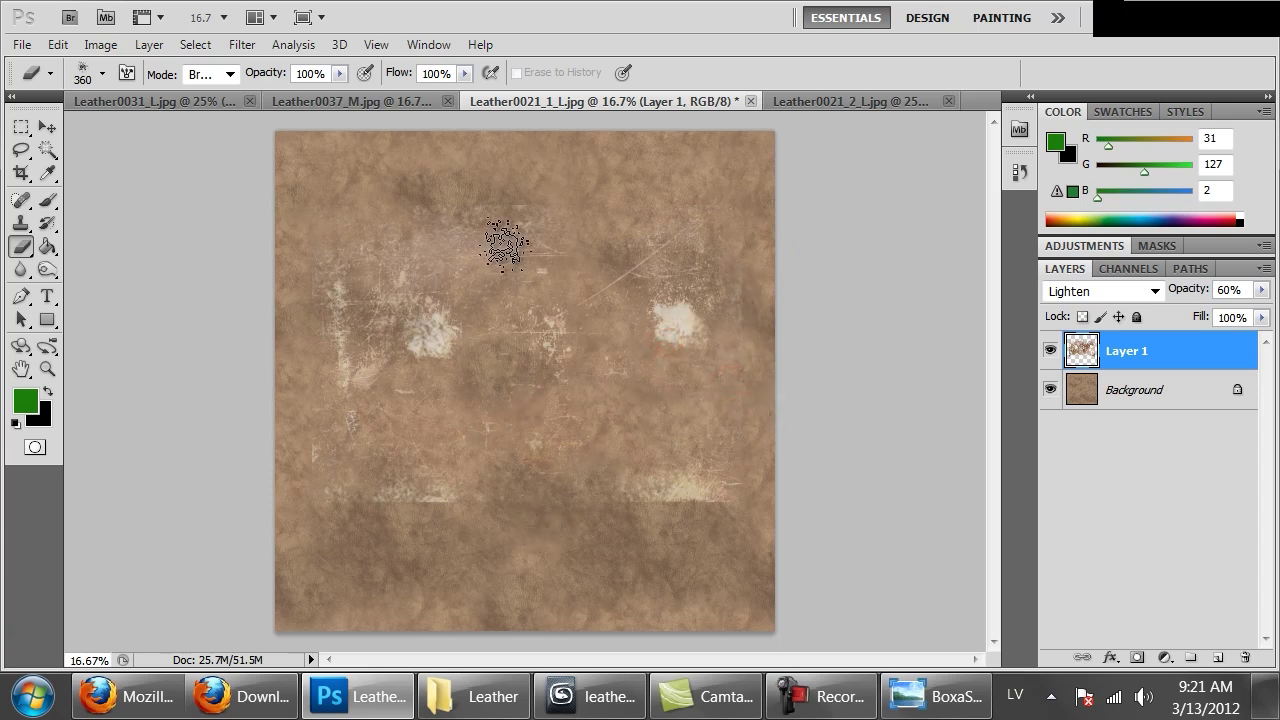
pyautogui.click(328, 339)
pyautogui.moveTo(608, 509); pyautogui.dragTo(694, 491)
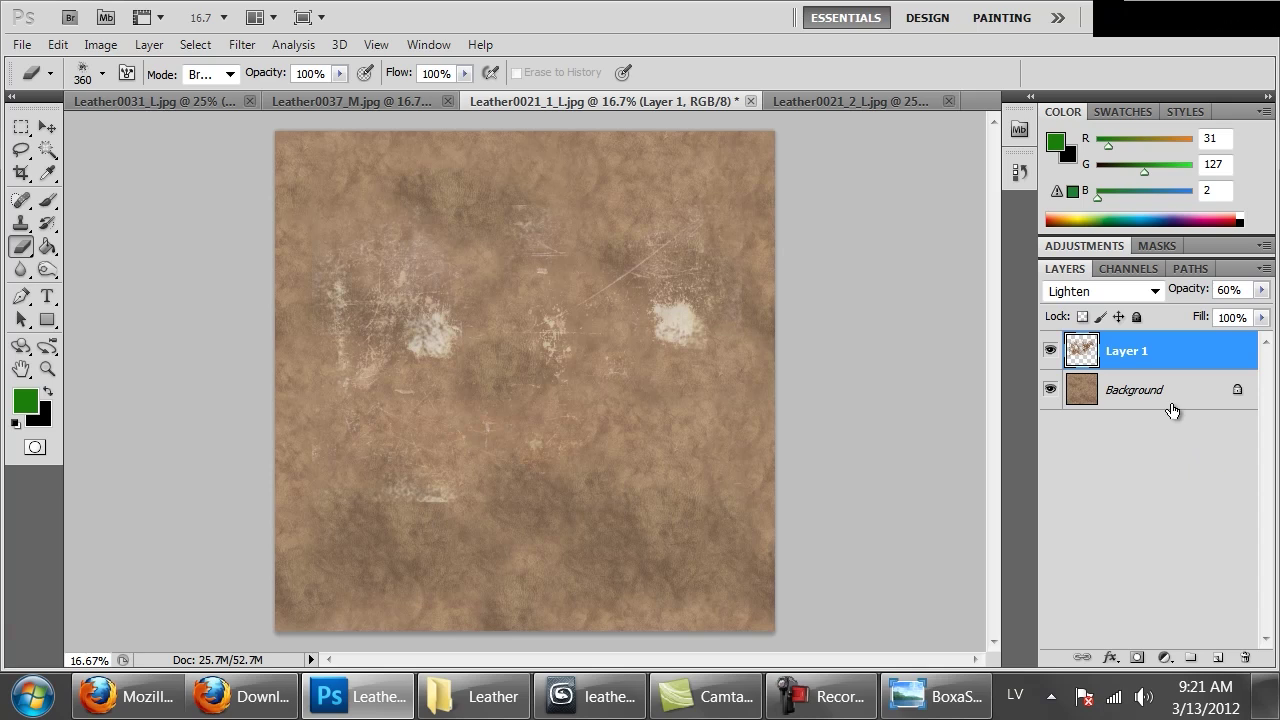
# Step: Merge the scratch layer into the background and clone scratch marks onto the emptier areas of the leather with the Clone Stamp
pyautogui.hotkey('ctrl', 'e')
pyautogui.press('s')
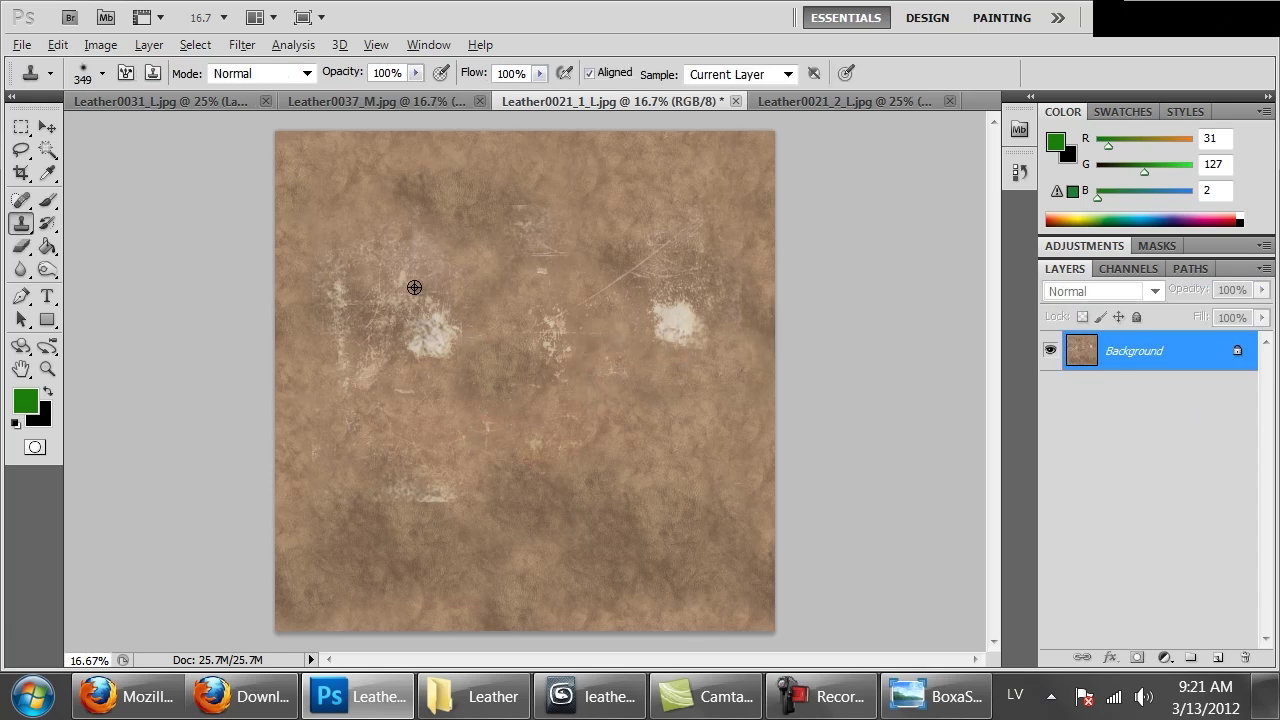
pyautogui.moveTo(603, 471)
pyautogui.mouseDown()
pyautogui.moveTo(623, 503)
pyautogui.moveTo(628, 443)
pyautogui.moveTo(674, 523)
pyautogui.moveTo(611, 546)
pyautogui.mouseUp()
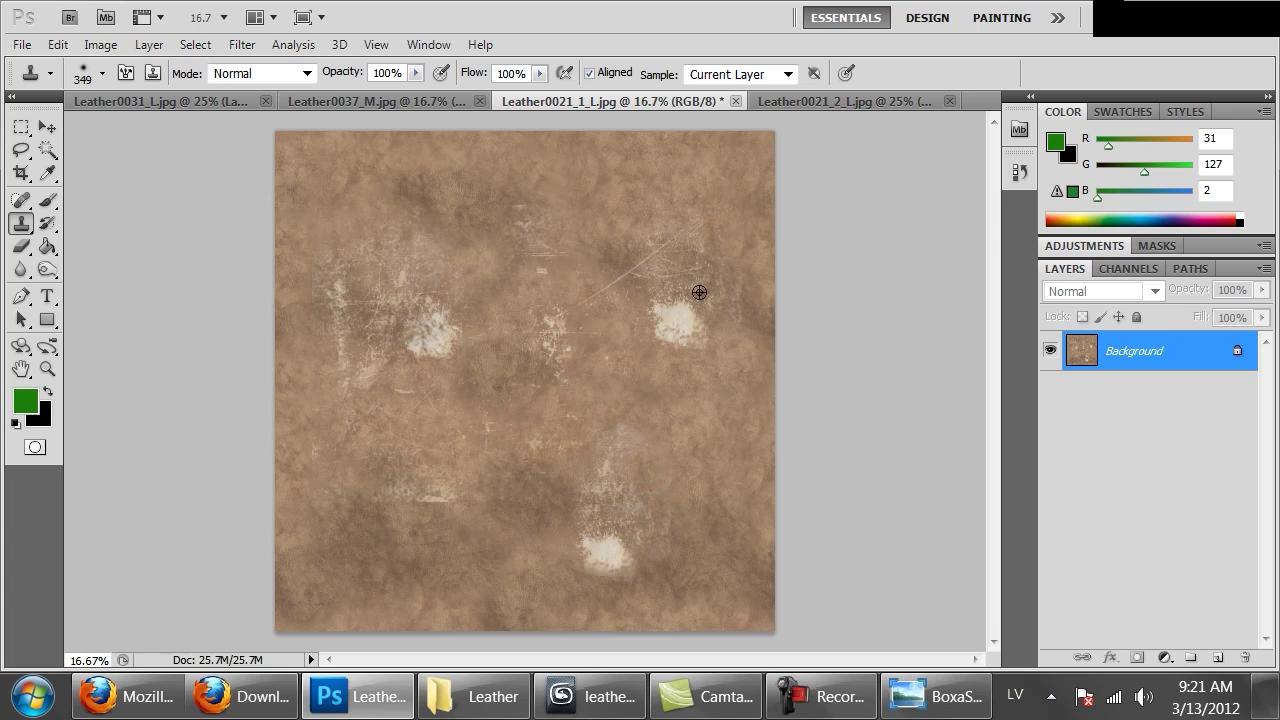
pyautogui.keyDown('alt'); pyautogui.click(585, 560); pyautogui.keyUp('alt')
pyautogui.moveTo(640, 560)
pyautogui.mouseDown()
pyautogui.moveTo(580, 531)
pyautogui.moveTo(497, 517)
pyautogui.mouseUp()
pyautogui.moveTo(613, 190)
pyautogui.mouseDown()
pyautogui.moveTo(542, 181)
pyautogui.moveTo(465, 262)
pyautogui.mouseUp()
pyautogui.moveTo(418, 445)
pyautogui.mouseDown()
pyautogui.moveTo(334, 549)
pyautogui.moveTo(374, 534)
pyautogui.moveTo(327, 581)
pyautogui.moveTo(568, 610)
pyautogui.mouseUp()
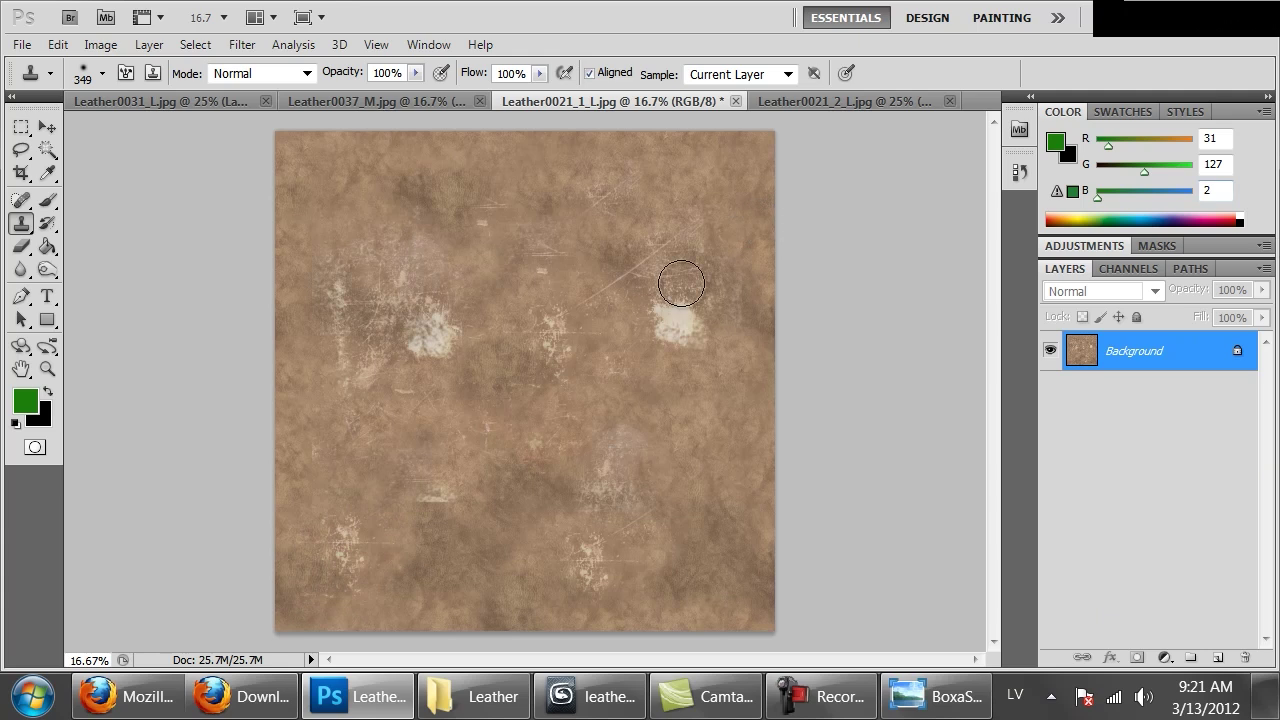
# Step: Clone scratched leather over the bright patch in the upper right of the texture and view the result at 100%
pyautogui.keyDown('alt'); pyautogui.click(682, 251); pyautogui.keyUp('alt')
pyautogui.moveTo(680, 289)
pyautogui.mouseDown()
pyautogui.moveTo(676, 305)
pyautogui.moveTo(706, 346)
pyautogui.moveTo(642, 367)
pyautogui.moveTo(666, 351)
pyautogui.moveTo(699, 357)
pyautogui.moveTo(686, 394)
pyautogui.moveTo(695, 380)
pyautogui.mouseUp()
pyautogui.keyDown('alt'); pyautogui.click(646, 301); pyautogui.keyUp('alt')
pyautogui.moveTo(689, 430); pyautogui.dragTo(701, 383)
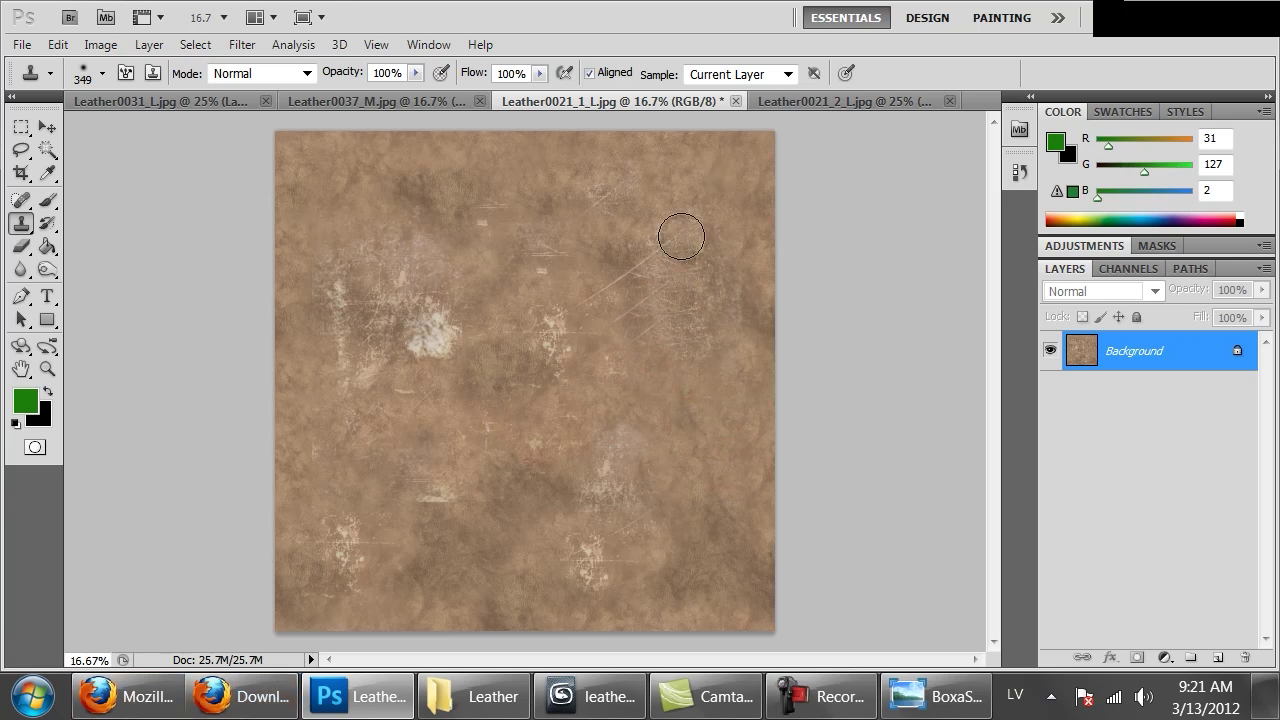
pyautogui.hotkey('ctrl', '1')
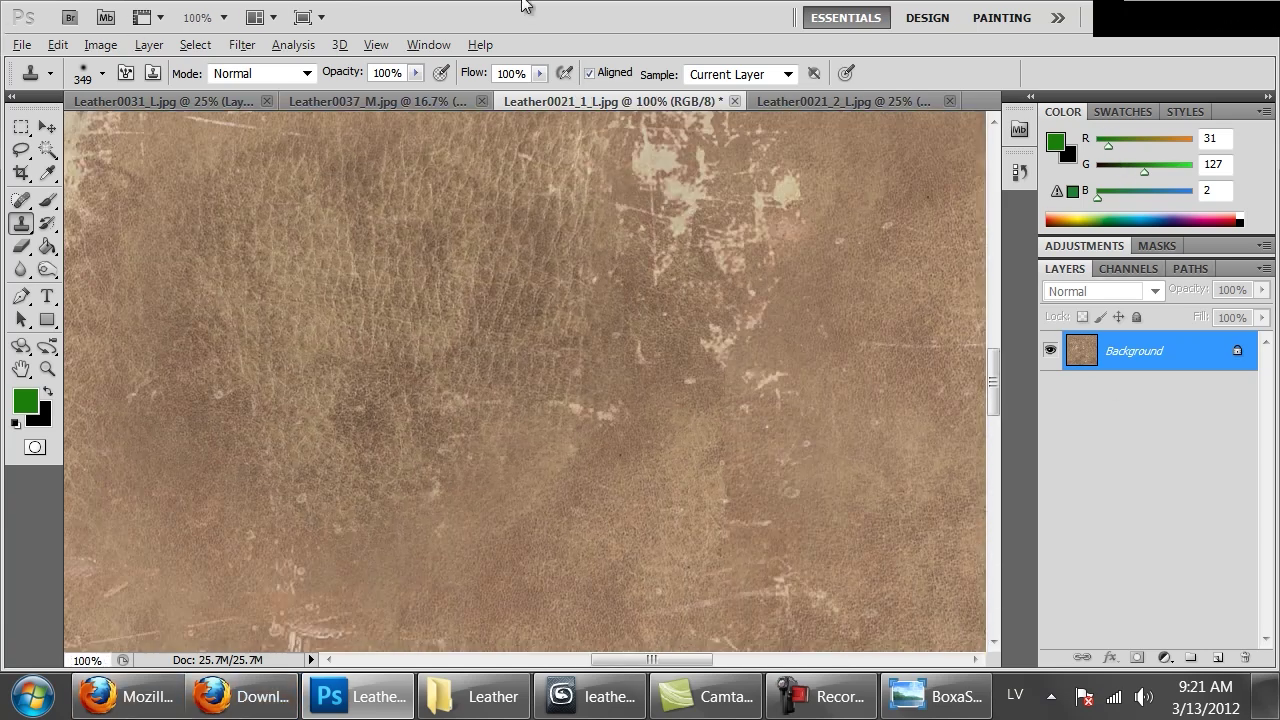
# Step: Check the scratched leather up close and sharpen the whole texture with Unsharp Mask at a radius of 0.9 pixels and threshold 0
pyautogui.moveTo(623, 199); pyautogui.dragTo(615, 289)
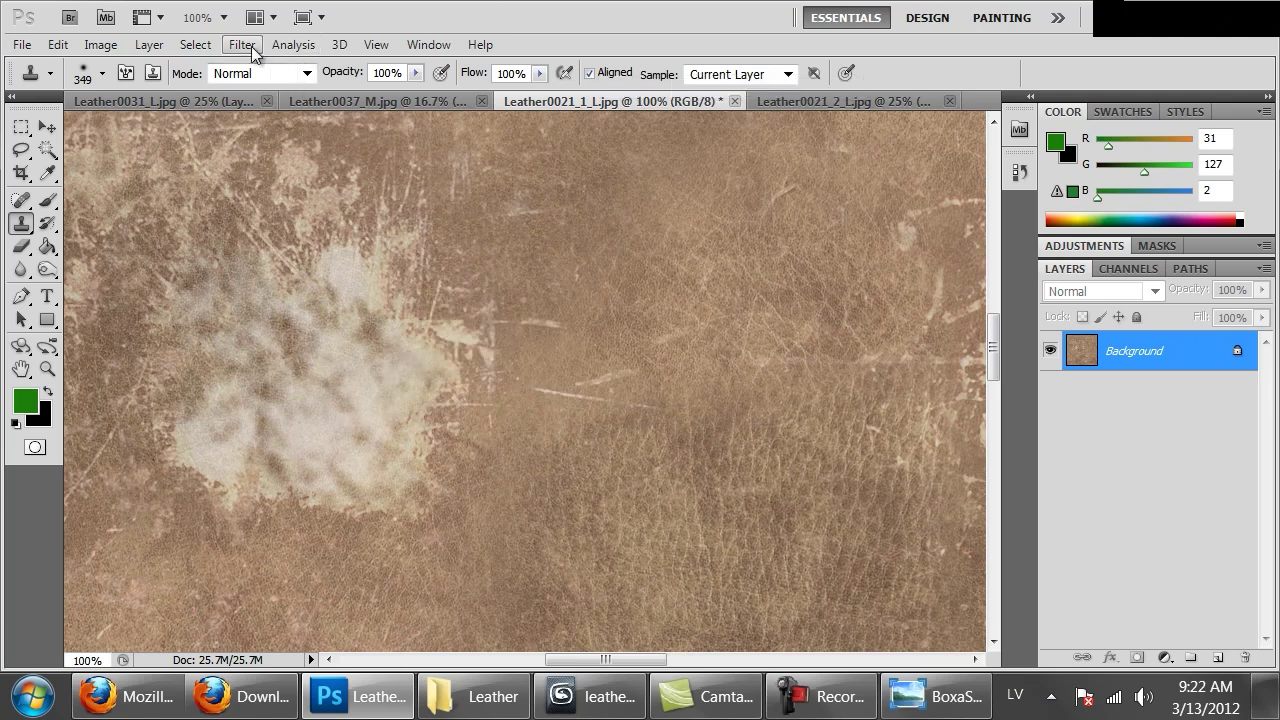
pyautogui.moveTo(320, 290)
pyautogui.mouseDown()
pyautogui.moveTo(337, 366)
pyautogui.moveTo(391, 371)
pyautogui.moveTo(389, 414)
pyautogui.moveTo(318, 389)
pyautogui.moveTo(317, 351)
pyautogui.moveTo(366, 394)
pyautogui.moveTo(480, 420)
pyautogui.mouseUp()
pyautogui.hotkey('ctrl', '-')
pyautogui.hotkey('ctrl', '-')
pyautogui.hotkey('ctrl', '-')
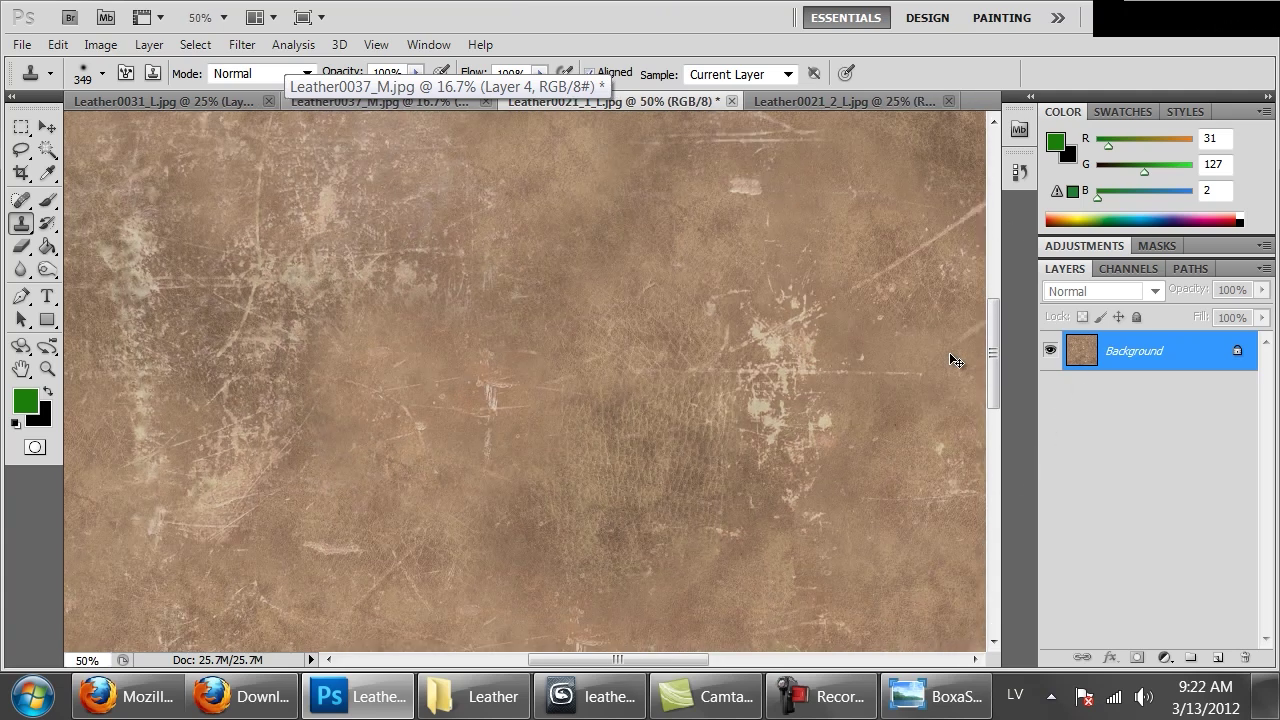
pyautogui.hotkey('ctrl', '-')
pyautogui.click(242, 44)
pyautogui.click(462, 537)
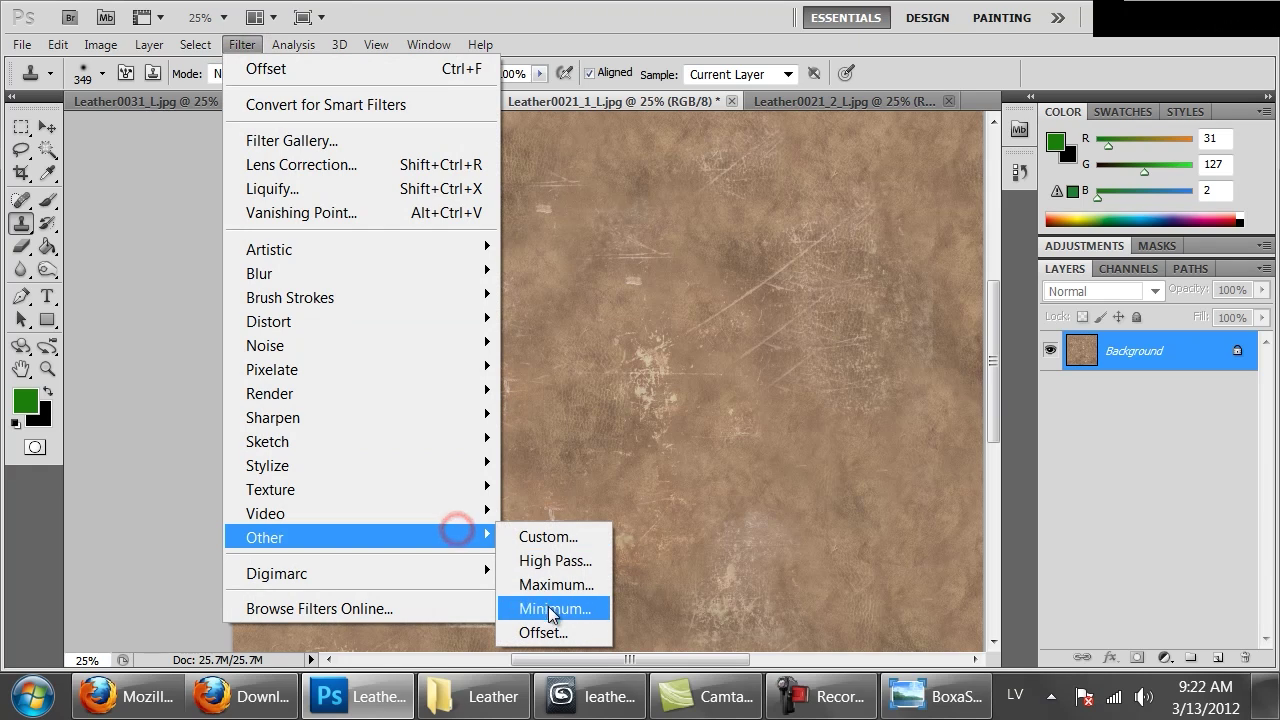
pyautogui.moveTo(472, 417)
pyautogui.click(545, 512)
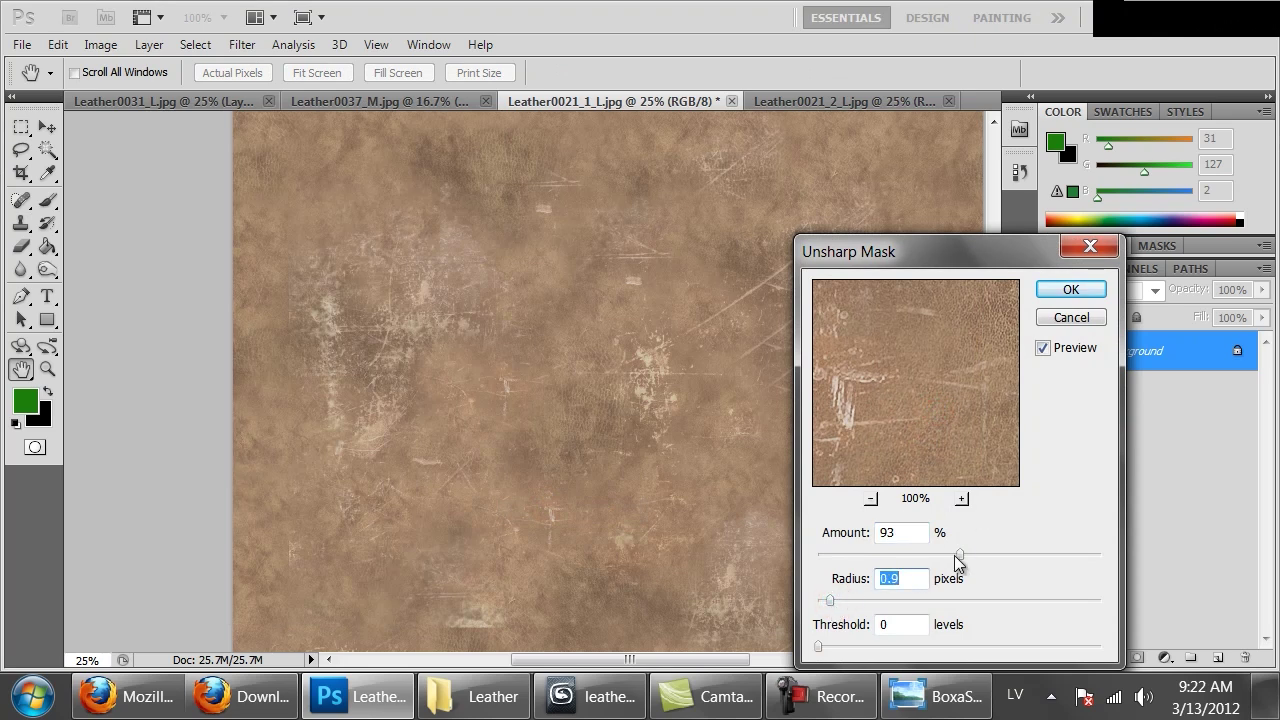
pyautogui.click(1076, 289)
pyautogui.press('s')
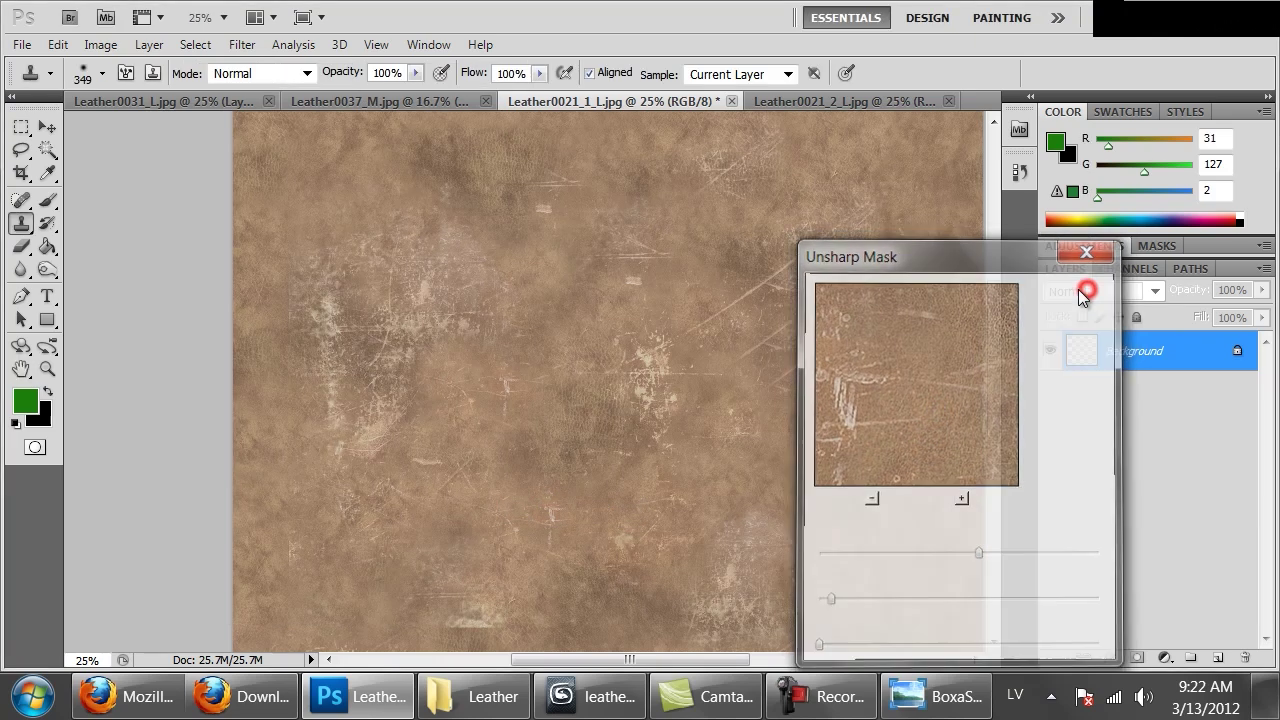
# Step: Darken the texture with a Curves adjustment, mapping input 77 to output 54 and input 214 to output 205
pyautogui.hotkey('ctrl', '-')
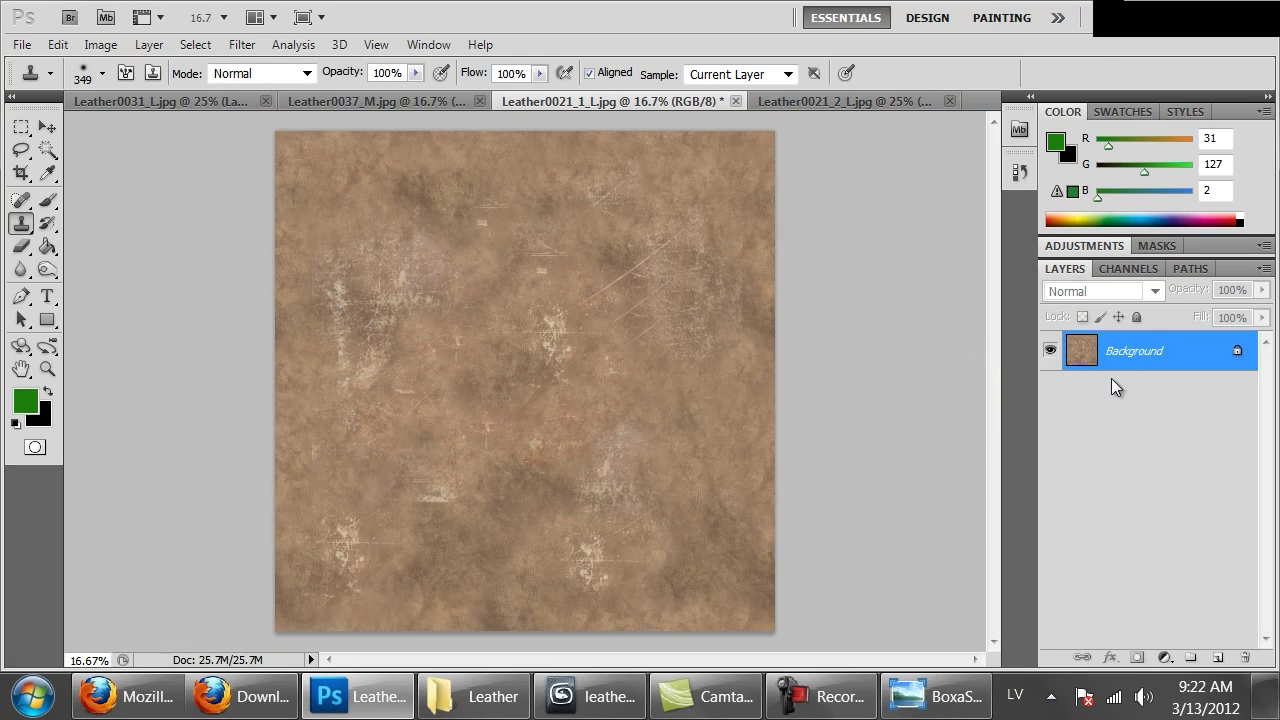
pyautogui.click(100, 44)
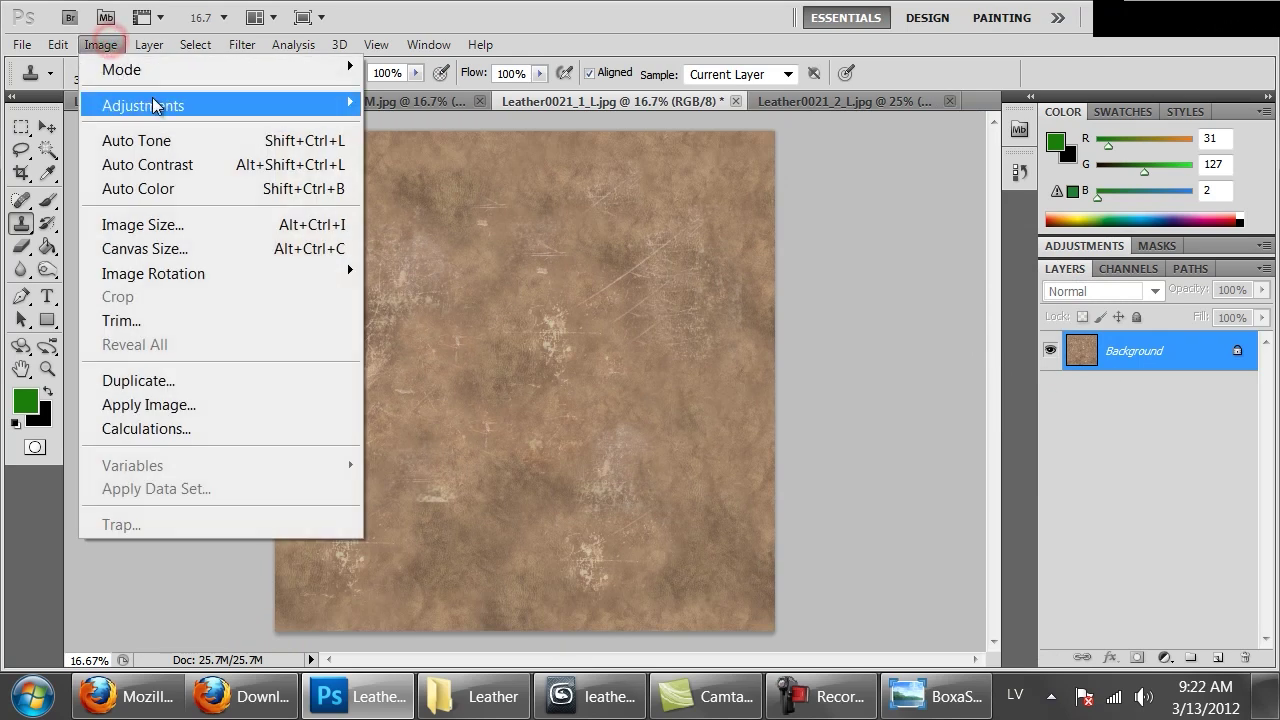
pyautogui.moveTo(153, 105)
pyautogui.click(463, 155)
pyautogui.moveTo(978, 440)
pyautogui.mouseDown()
pyautogui.moveTo(989, 457)
pyautogui.moveTo(975, 460)
pyautogui.mouseUp()
pyautogui.moveTo(1055, 362); pyautogui.dragTo(1057, 362)
pyautogui.moveTo(975, 458); pyautogui.dragTo(922, 508)
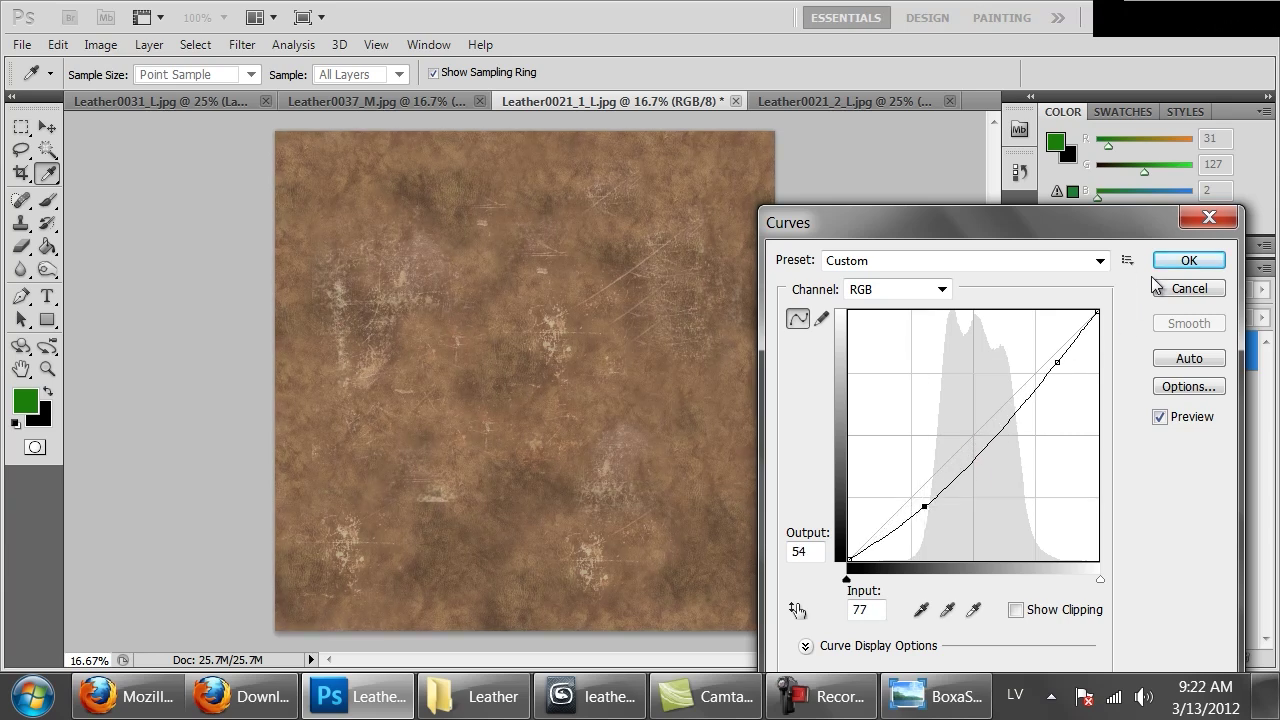
pyautogui.moveTo(1059, 357); pyautogui.dragTo(1057, 360)
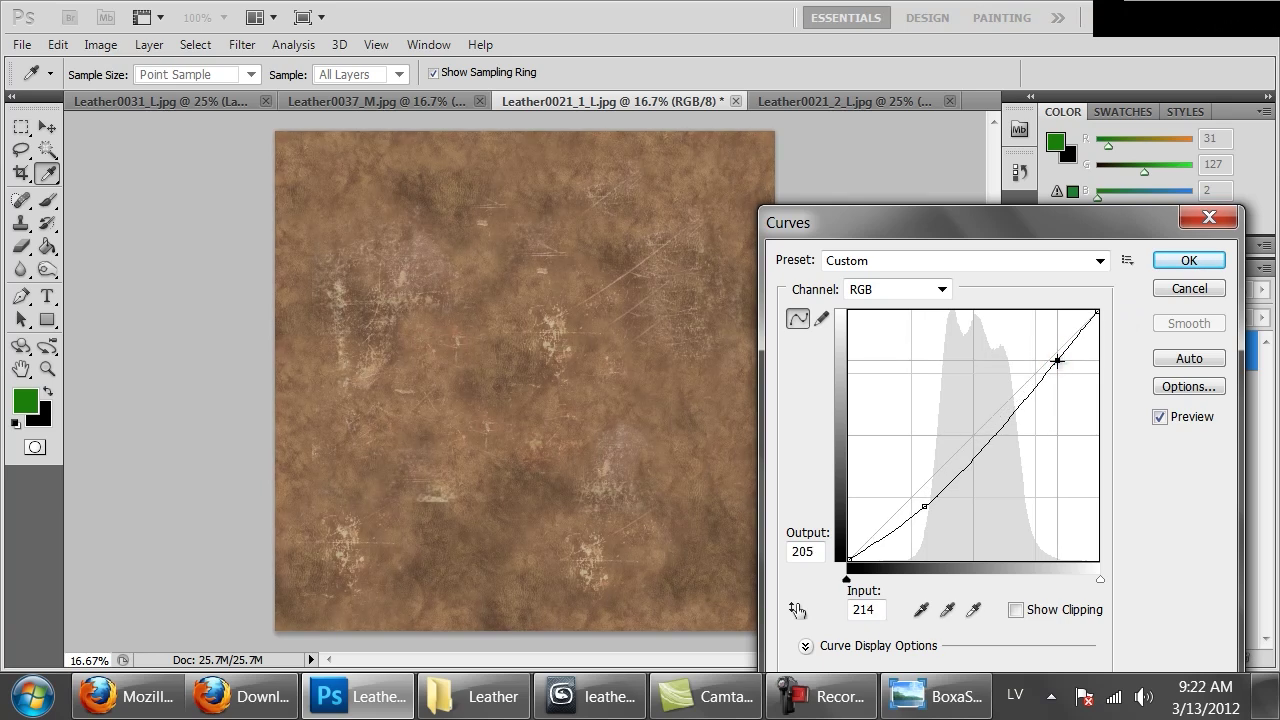
pyautogui.click(1216, 262)
pyautogui.press('s')
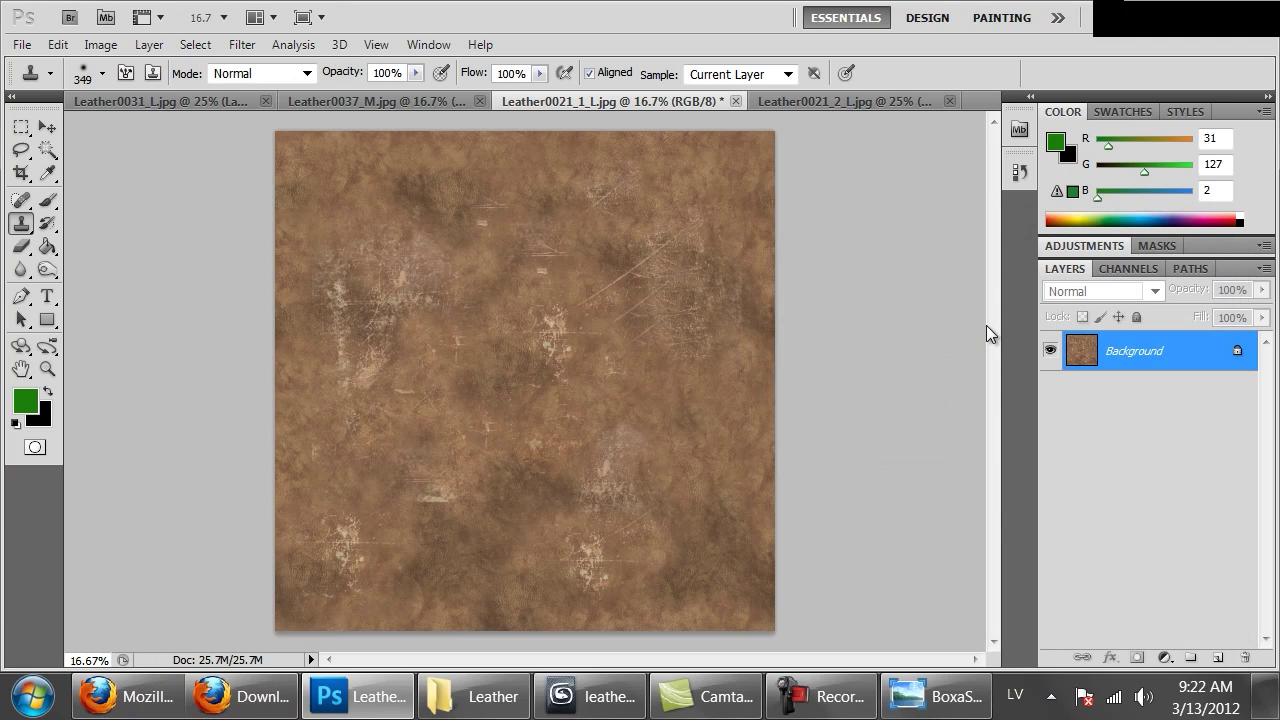
pyautogui.hotkey('ctrl', 'shift', 's')
pyautogui.click(407, 486)
pyautogui.click(407, 486)
pyautogui.click(1205, 488)
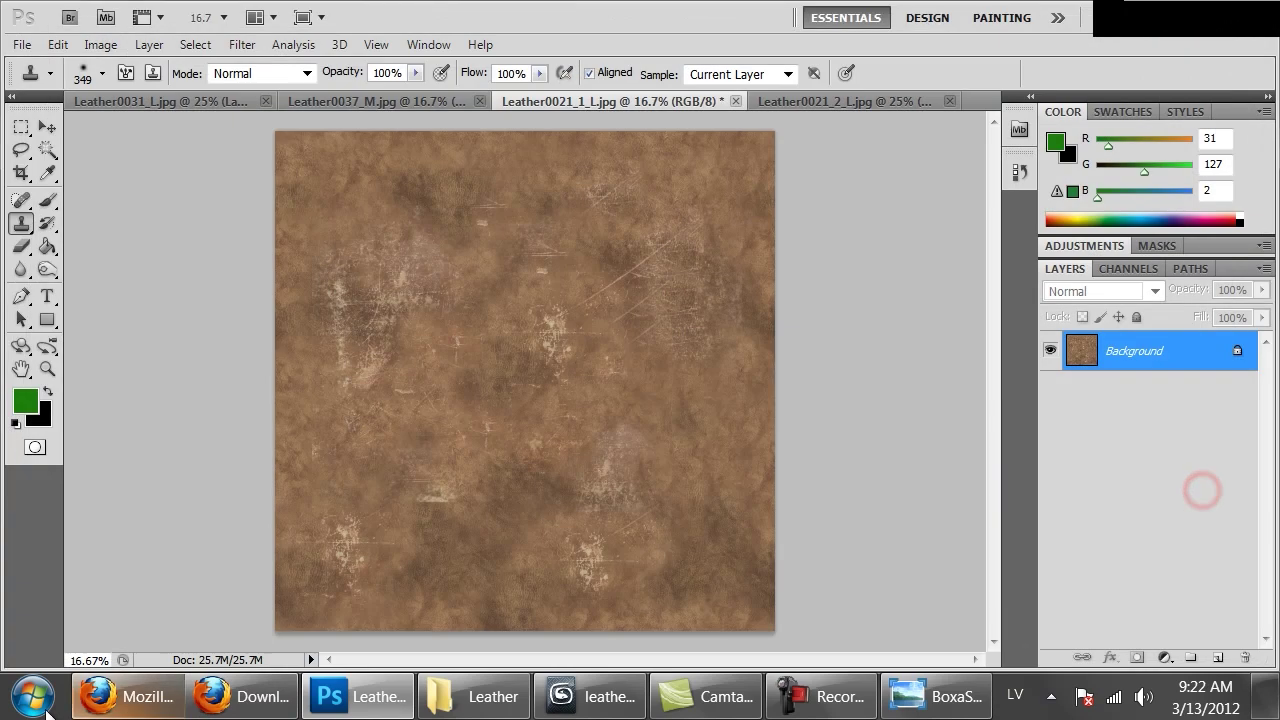
# Step: Switch to CGTextures in Firefox and browse the Leather category for another tiled leather texture
pyautogui.click(130, 696)
pyautogui.rightClick(462, 273)
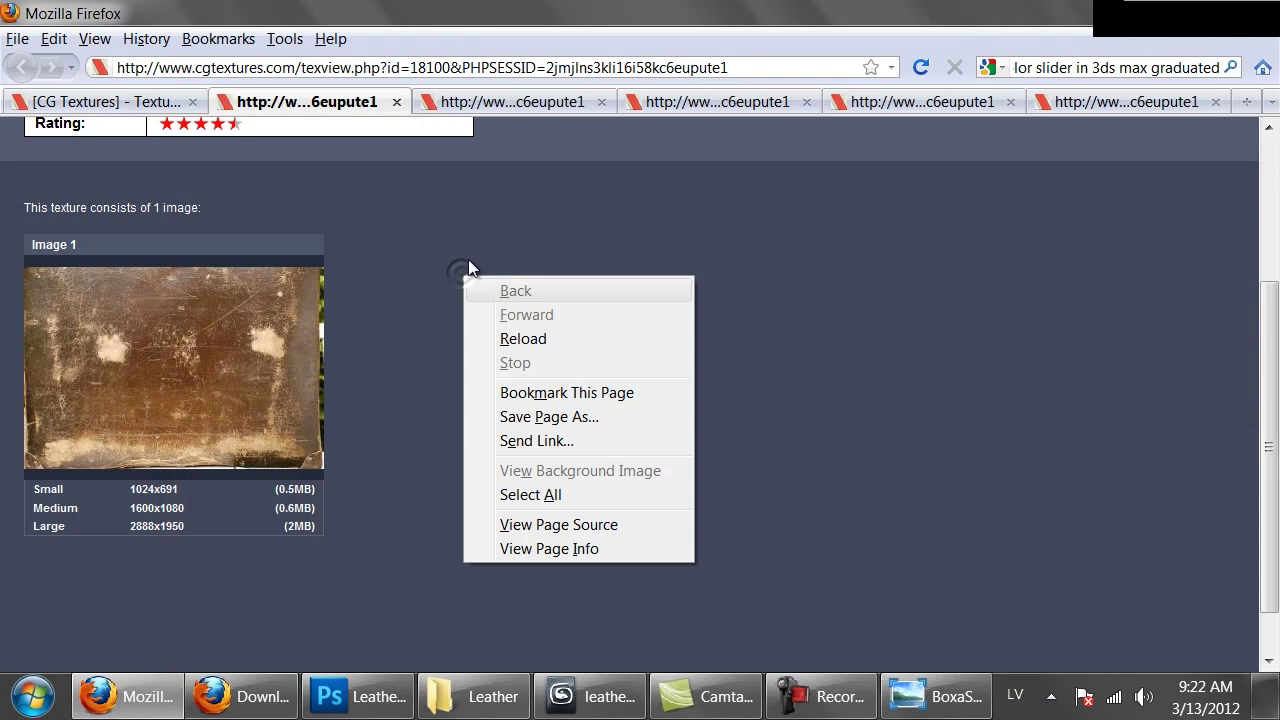
pyautogui.click(90, 101)
pyautogui.scroll(-10, 881, 520)
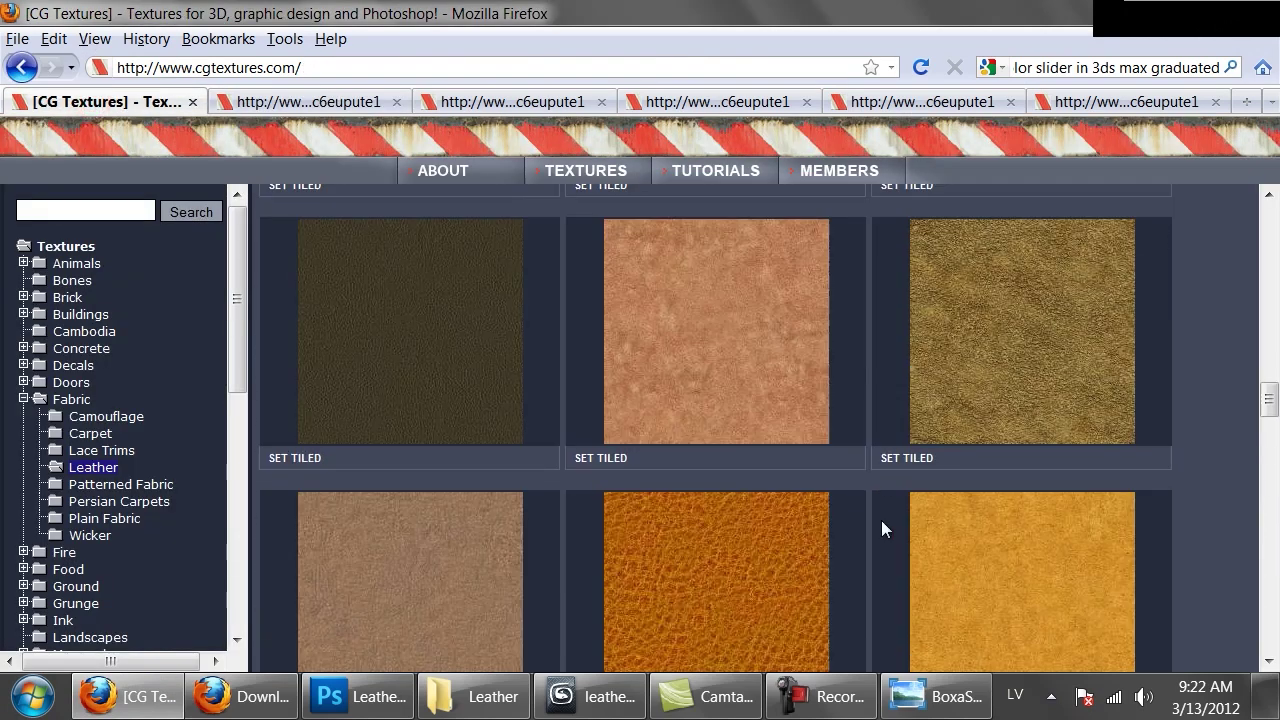
pyautogui.scroll(10, 878, 516)
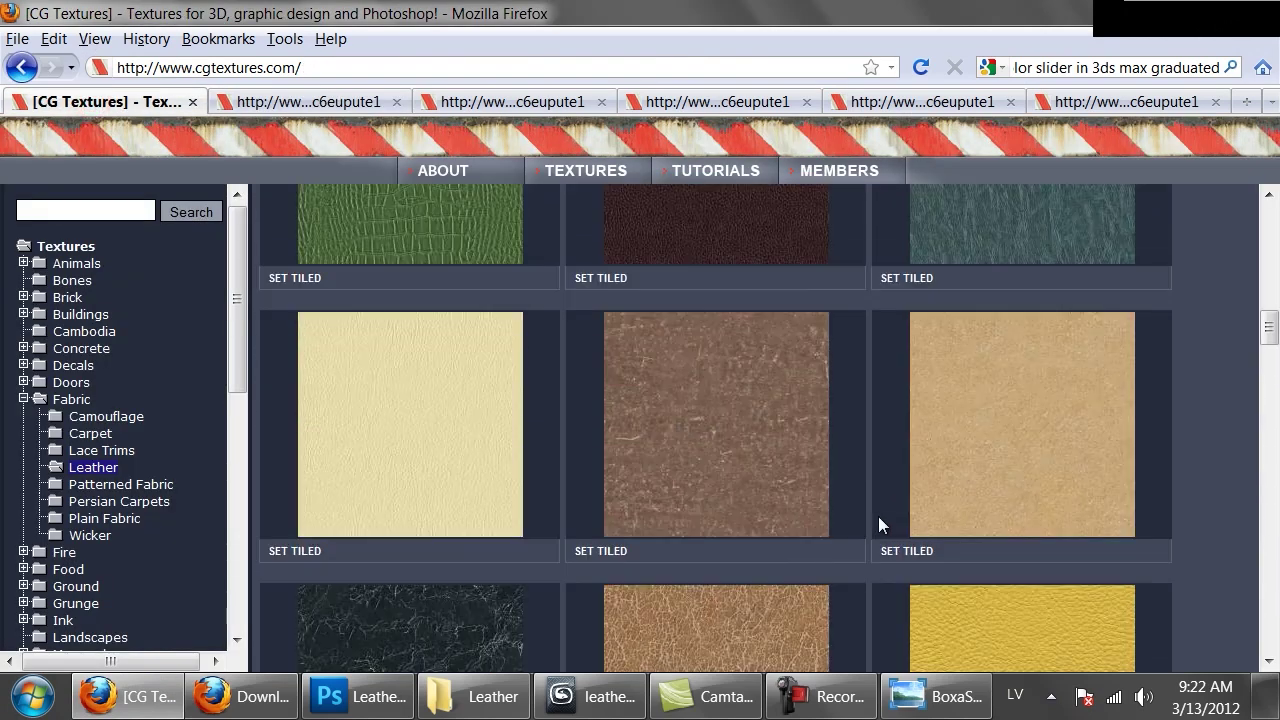
pyautogui.scroll(-10, 878, 516)
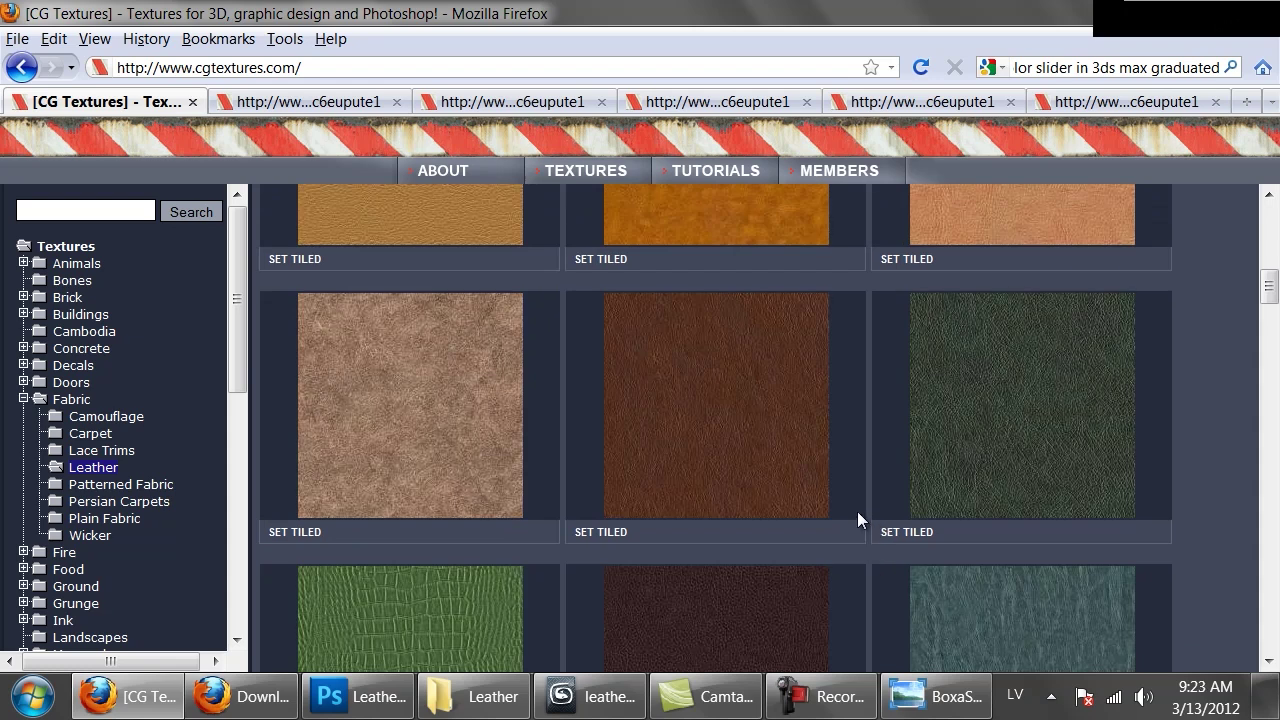
pyautogui.scroll(-3, 848, 522)
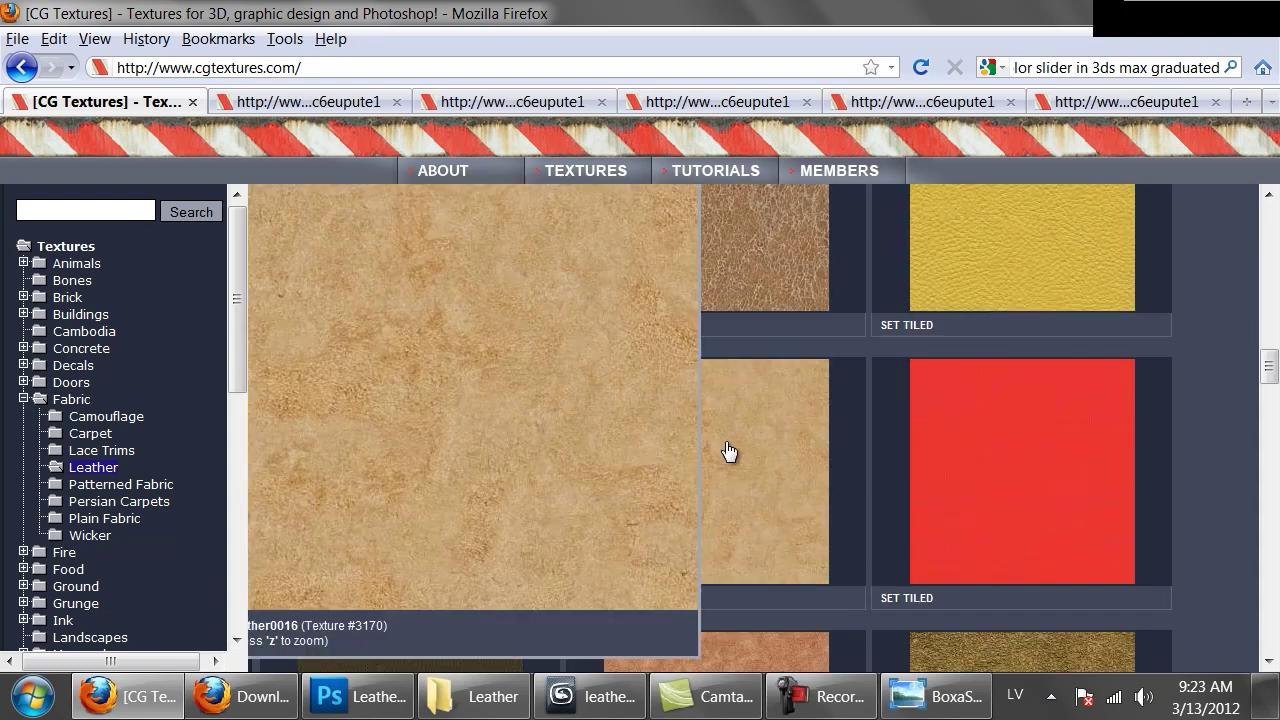
pyautogui.scroll(-3, 729, 452)
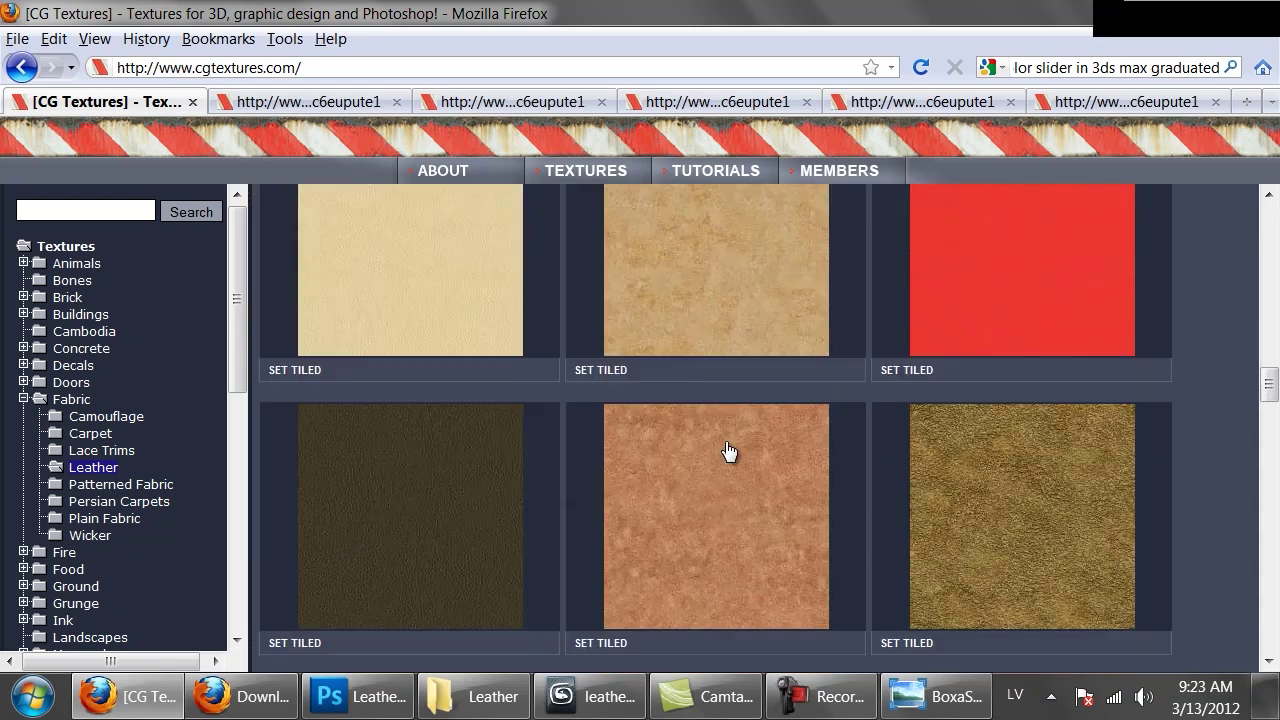
# Step: Open the brown rough Leather0015 texture and download its large 2240x2240 tiled image straight into Photoshop
pyautogui.click(725, 490)
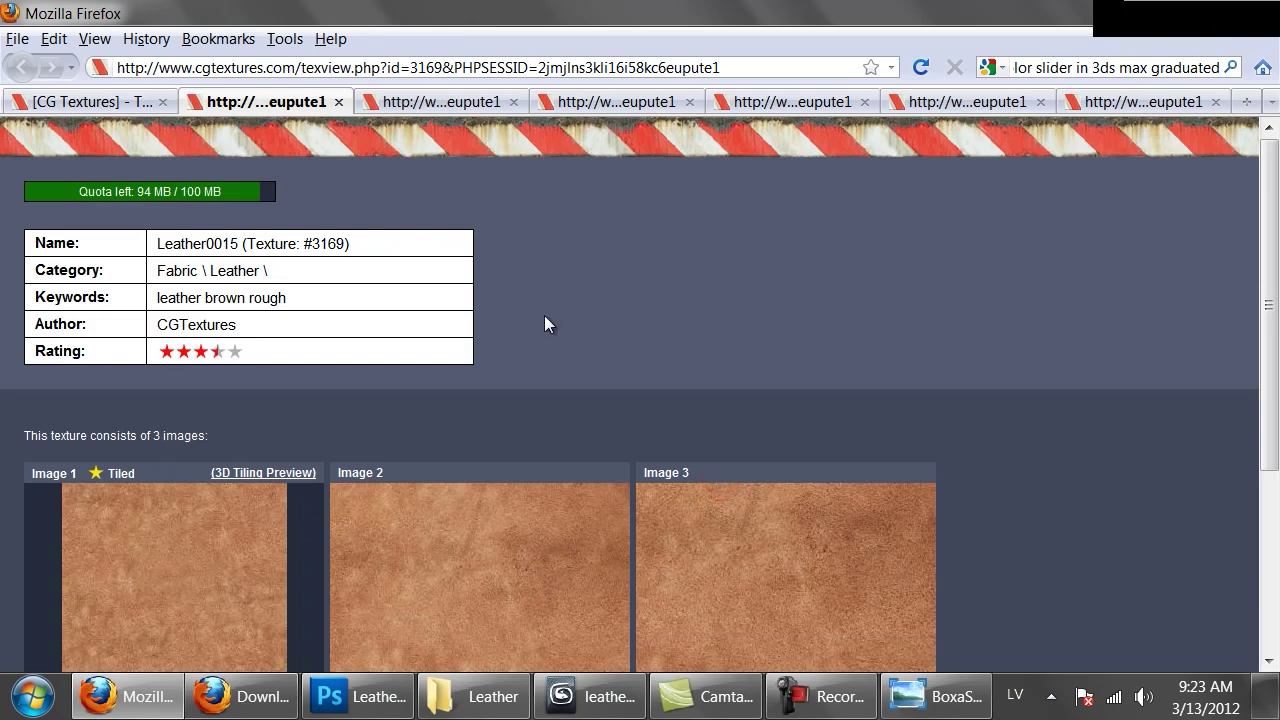
pyautogui.scroll(-4, 560, 325)
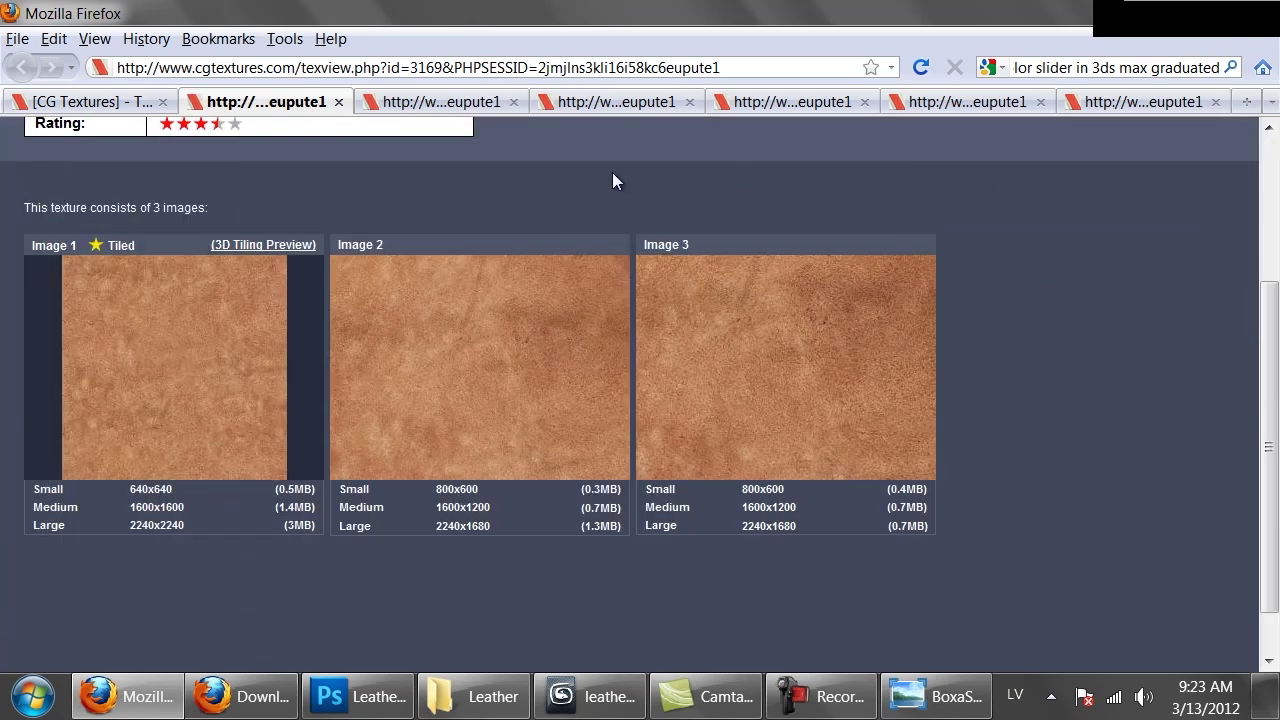
pyautogui.moveTo(268, 356)
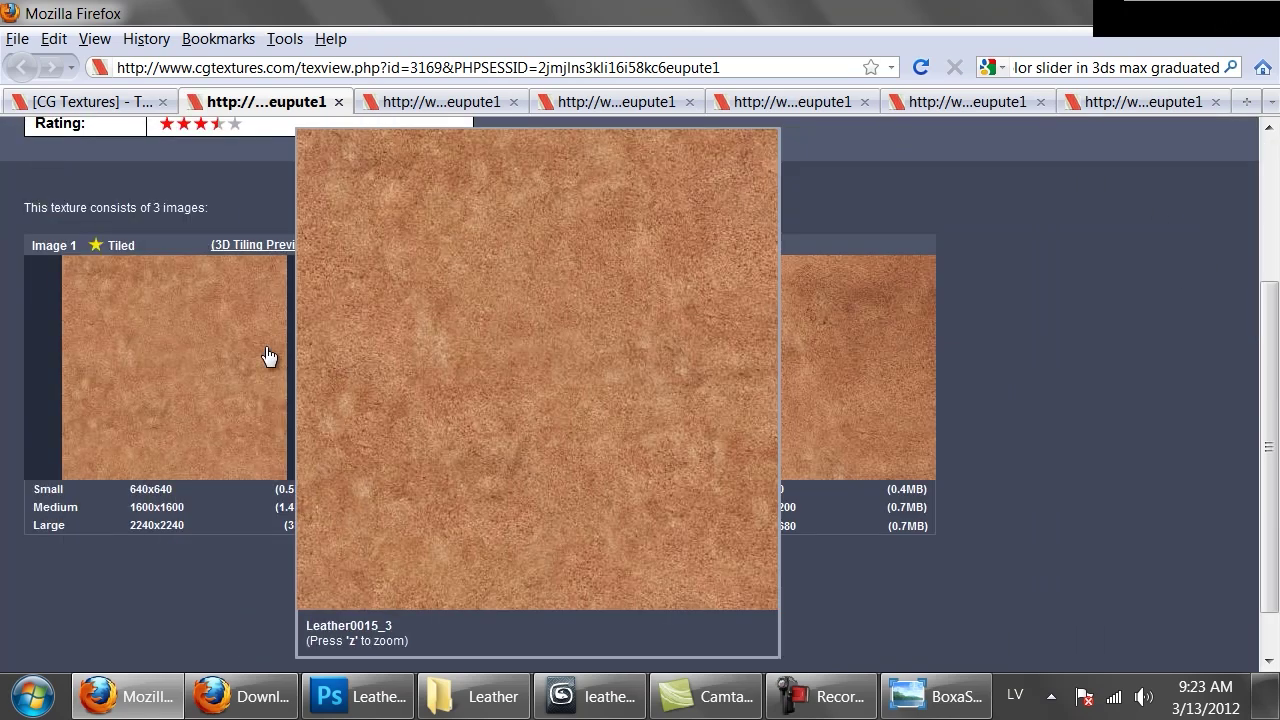
pyautogui.click(147, 527)
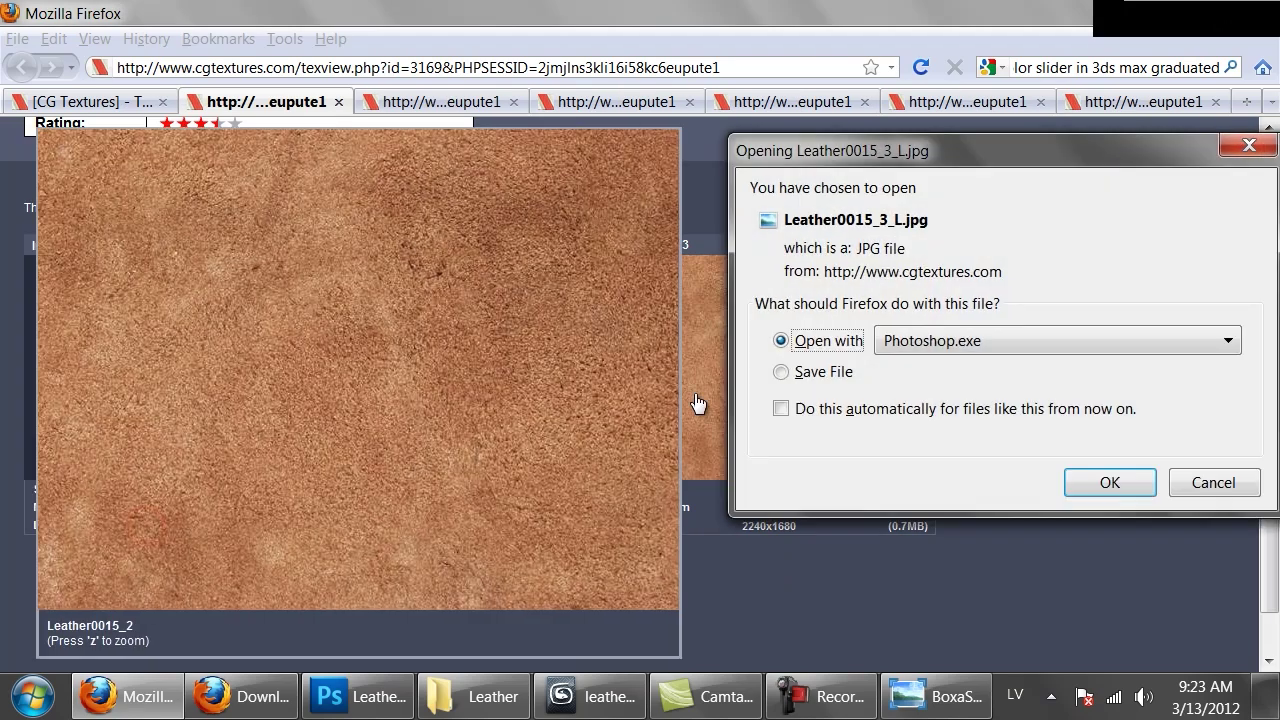
pyautogui.click(1110, 482)
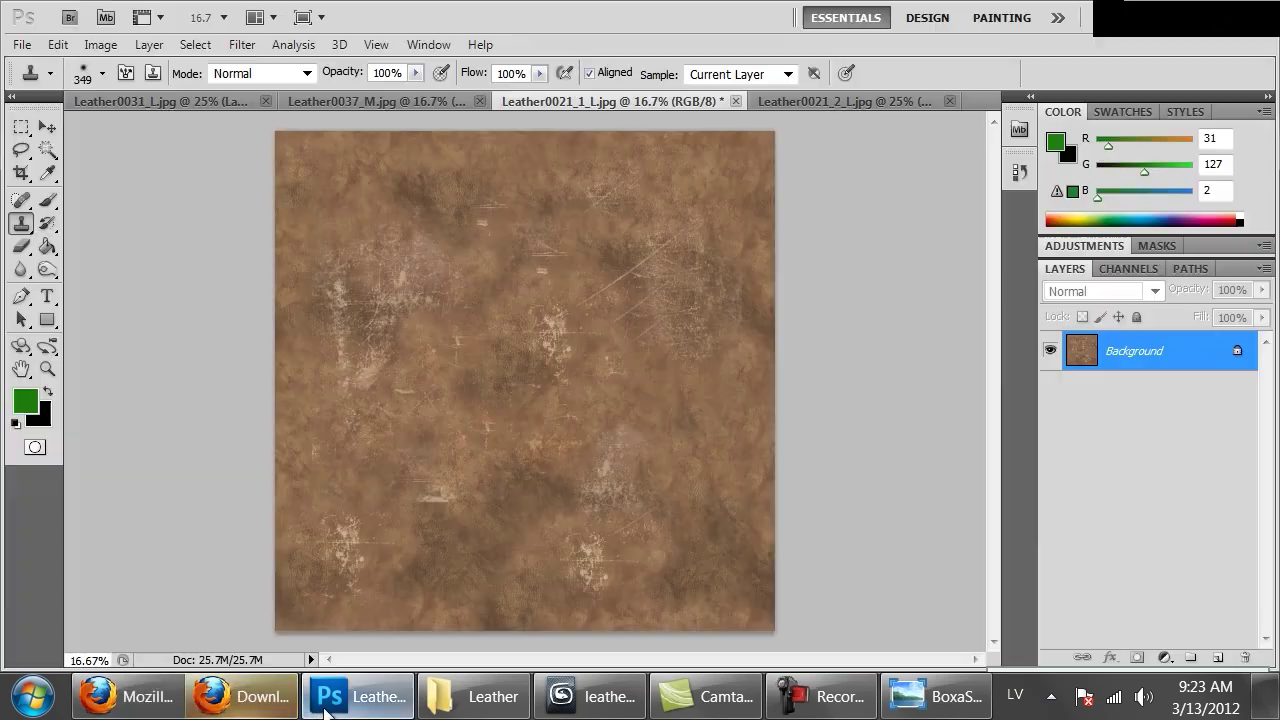
# Step: Copy the entire Leather0015_3_L image into Leather0021_1_L as a new layer aligned with the canvas's upper-left corner
pyautogui.hotkey('ctrl', 'a')
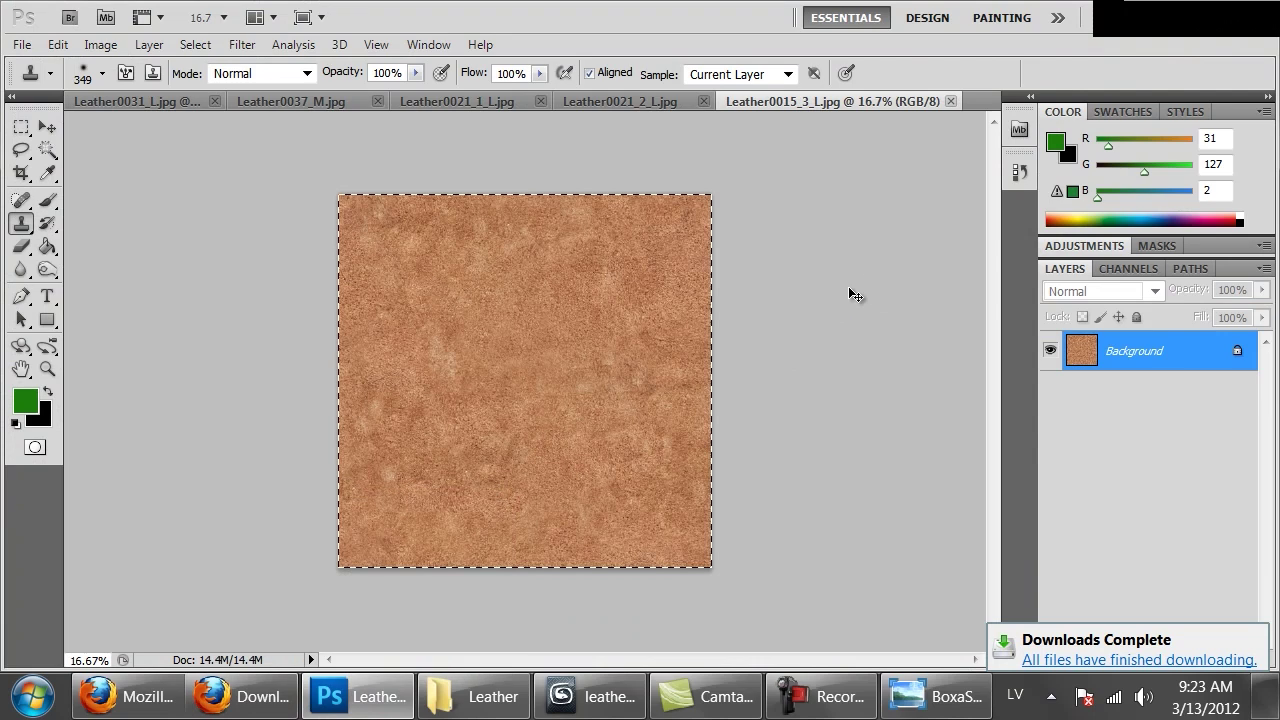
pyautogui.click(640, 103)
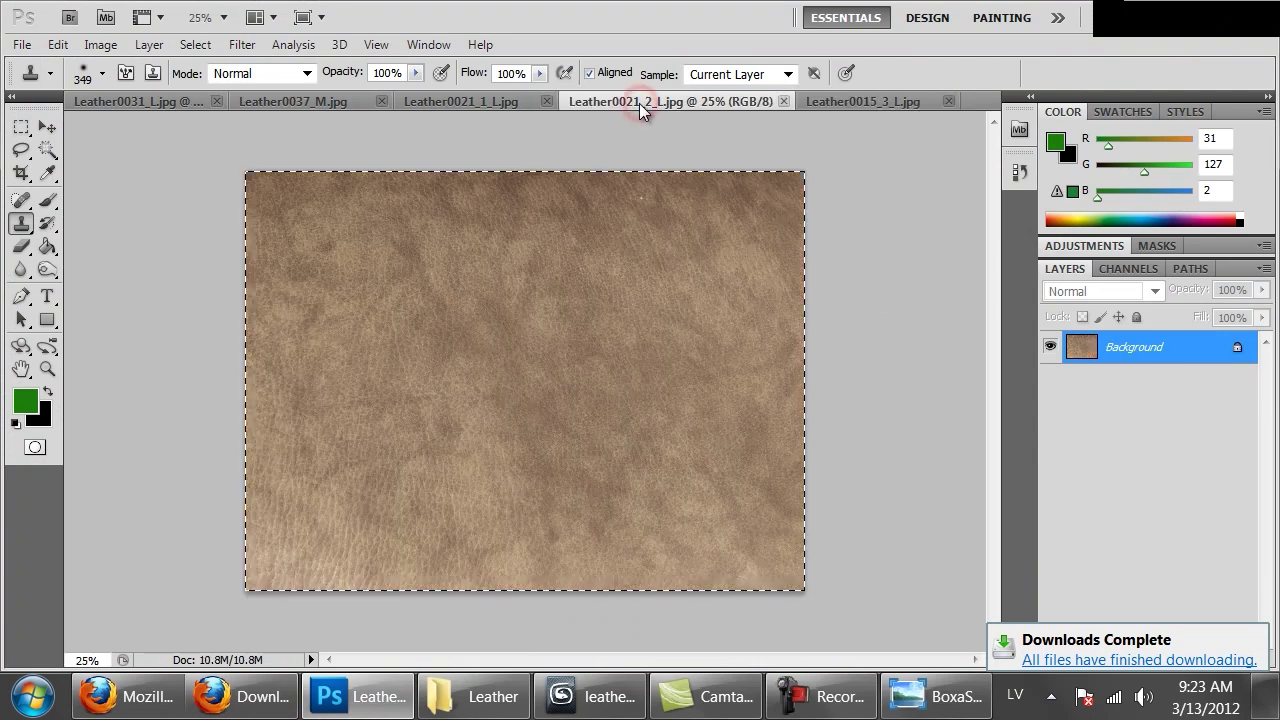
pyautogui.click(438, 101)
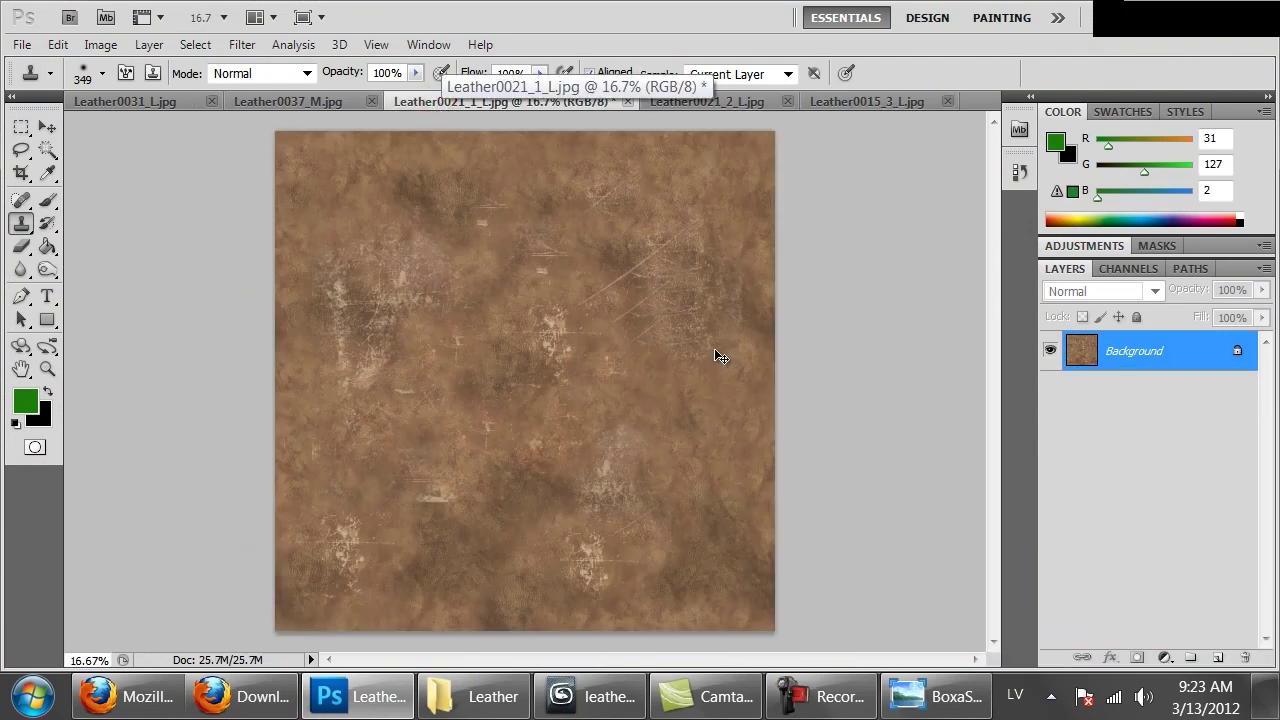
pyautogui.hotkey('ctrl', 'v')
pyautogui.keyDown('ctrl'); pyautogui.moveTo(626, 397); pyautogui.dragTo(533, 328); pyautogui.keyUp('ctrl')
# Step: Scale the pasted leather layer proportionally with Free Transform until it covers the whole canvas
pyautogui.press('m')
pyautogui.rightClick(533, 326)
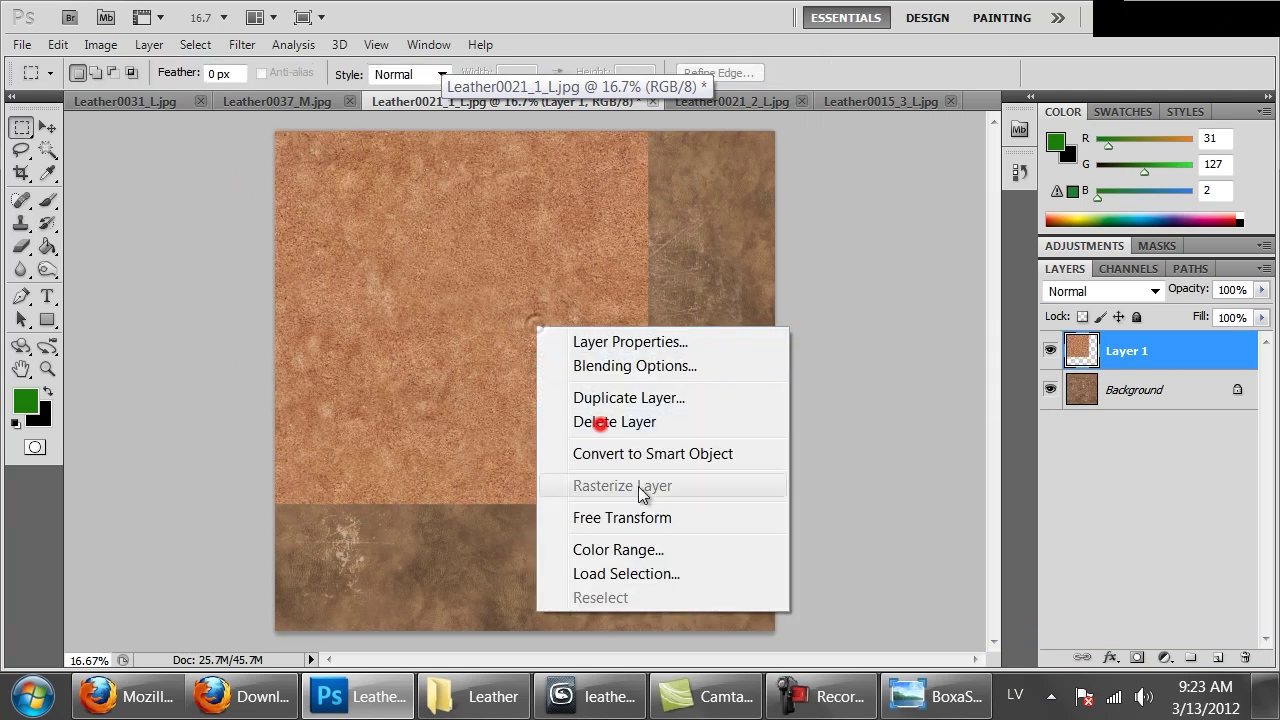
pyautogui.click(663, 517)
pyautogui.keyDown('shift'); pyautogui.moveTo(648, 502); pyautogui.dragTo(776, 634); pyautogui.keyUp('shift')
pyautogui.press('Return')
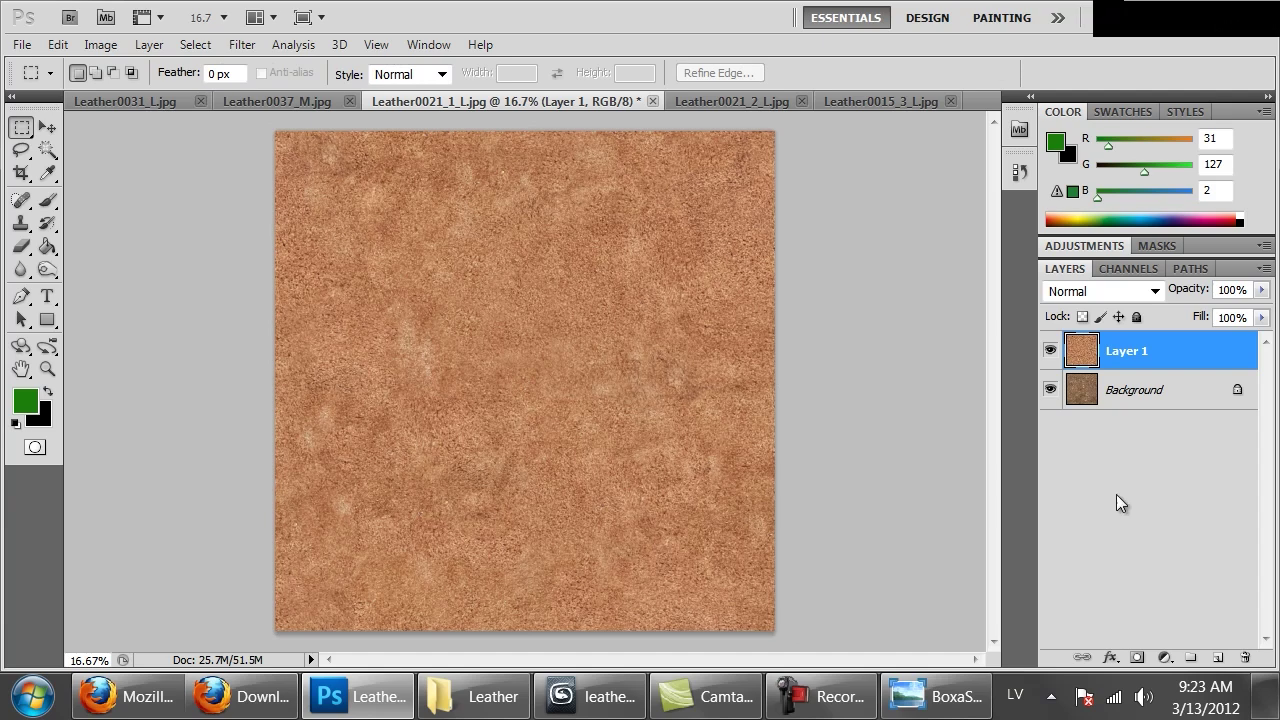
# Step: Compare blend modes from Darken to Luminosity on the pasted leather layer and set it to Soft Light
pyautogui.click(1125, 291)
pyautogui.click(1087, 72)
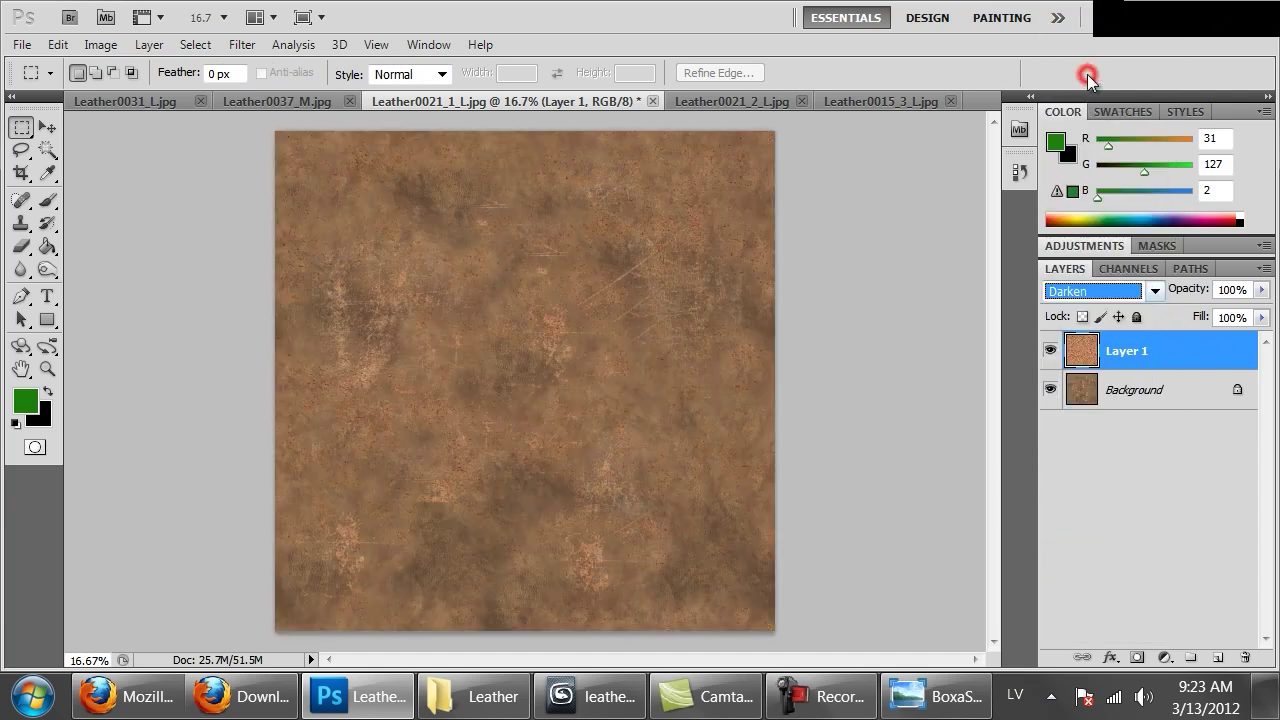
pyautogui.press('Down')
pyautogui.press('Down')
pyautogui.press('Down')
pyautogui.press('Down')
pyautogui.press('Down')
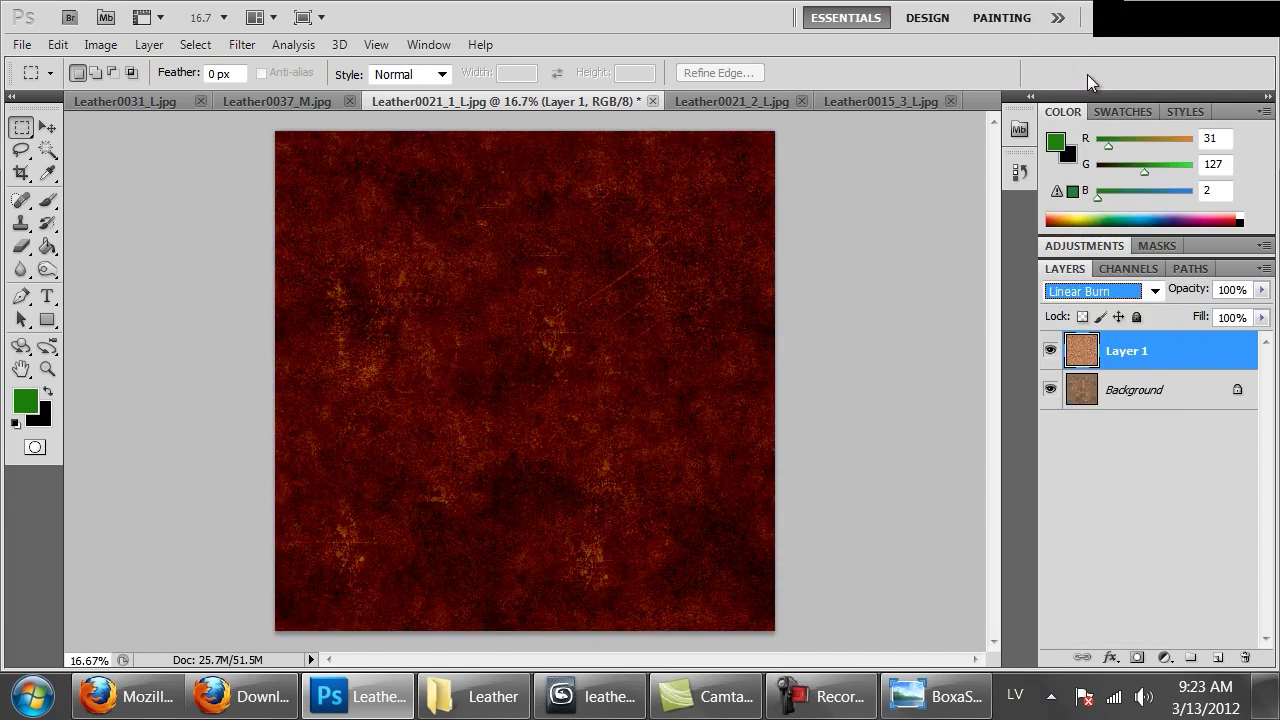
pyautogui.press('Down')
pyautogui.press('Down')
pyautogui.press('Down')
pyautogui.press('Down')
pyautogui.press('Down')
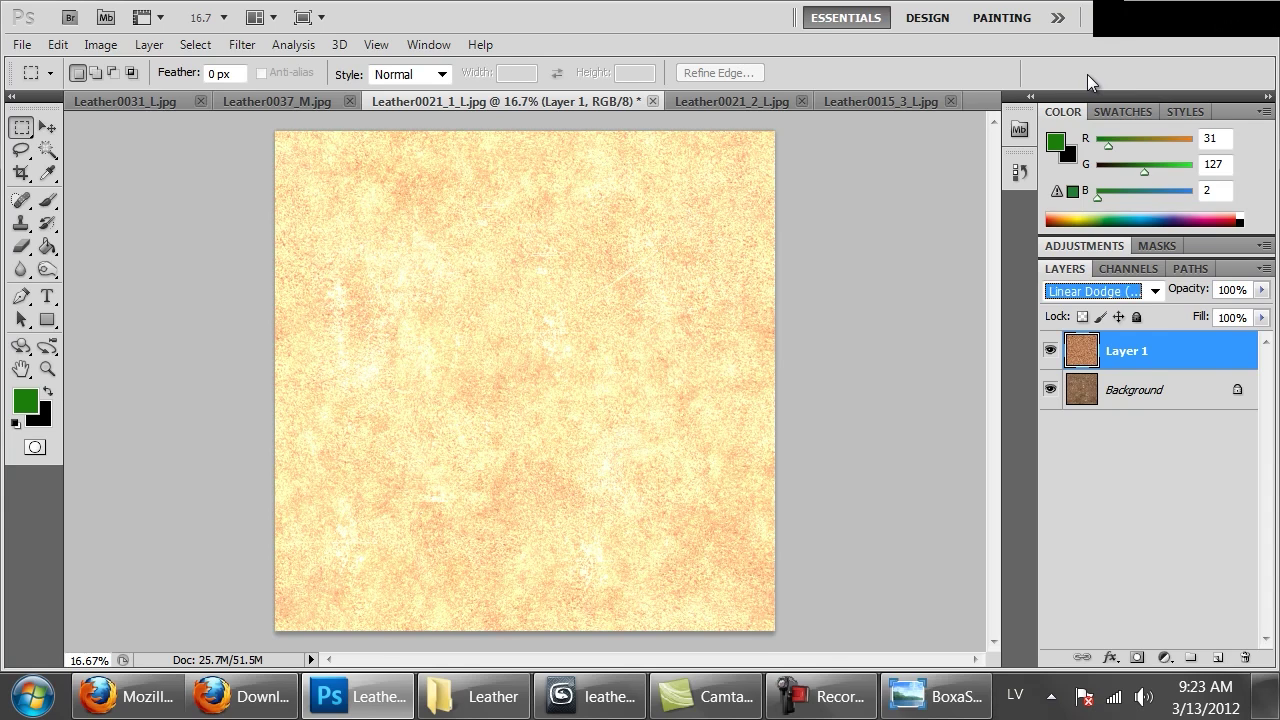
pyautogui.press('Down')
pyautogui.press('Up')
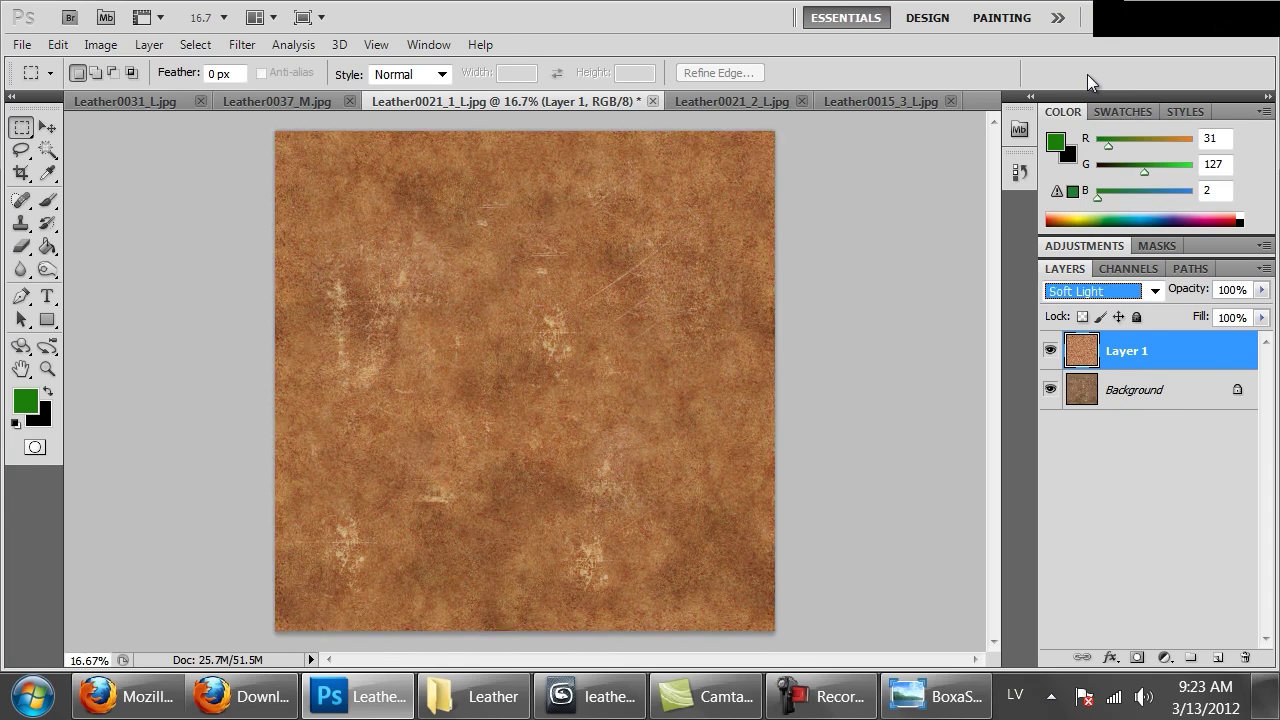
pyautogui.press('Down')
pyautogui.press('Down')
pyautogui.press('Down')
pyautogui.press('Down')
pyautogui.press('Down')
pyautogui.press('Down')
pyautogui.press('Down')
pyautogui.press('Down')
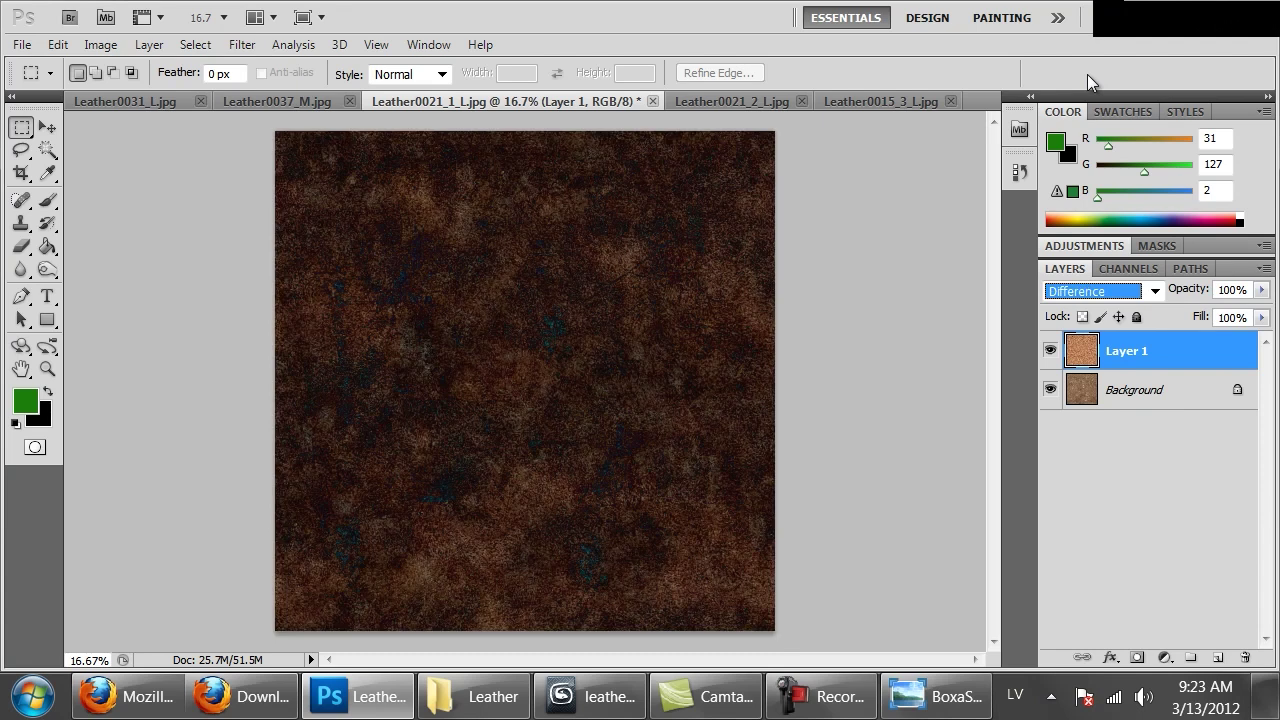
pyautogui.press('Down')
pyautogui.press('Down')
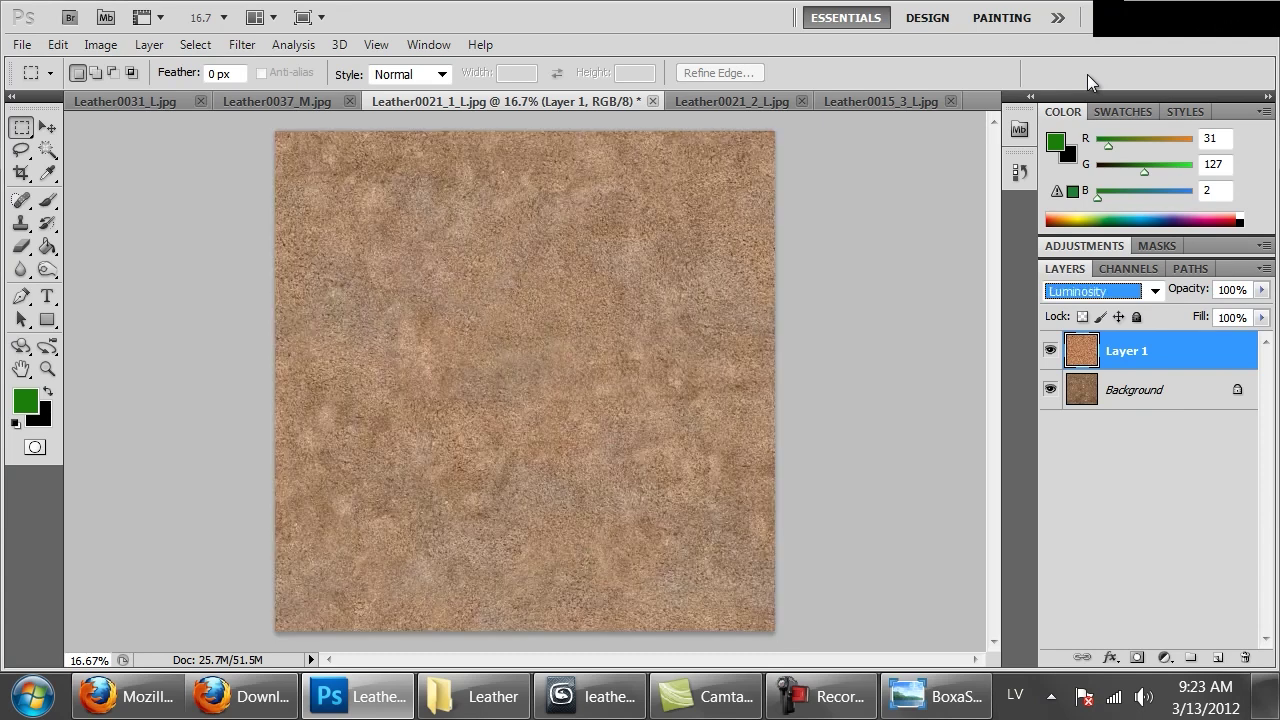
pyautogui.press('Up')
pyautogui.press('Up')
pyautogui.press('Up')
pyautogui.press('Up')
pyautogui.press('Up')
pyautogui.press('Up')
pyautogui.press('Up')
pyautogui.press('Up')
pyautogui.press('Up')
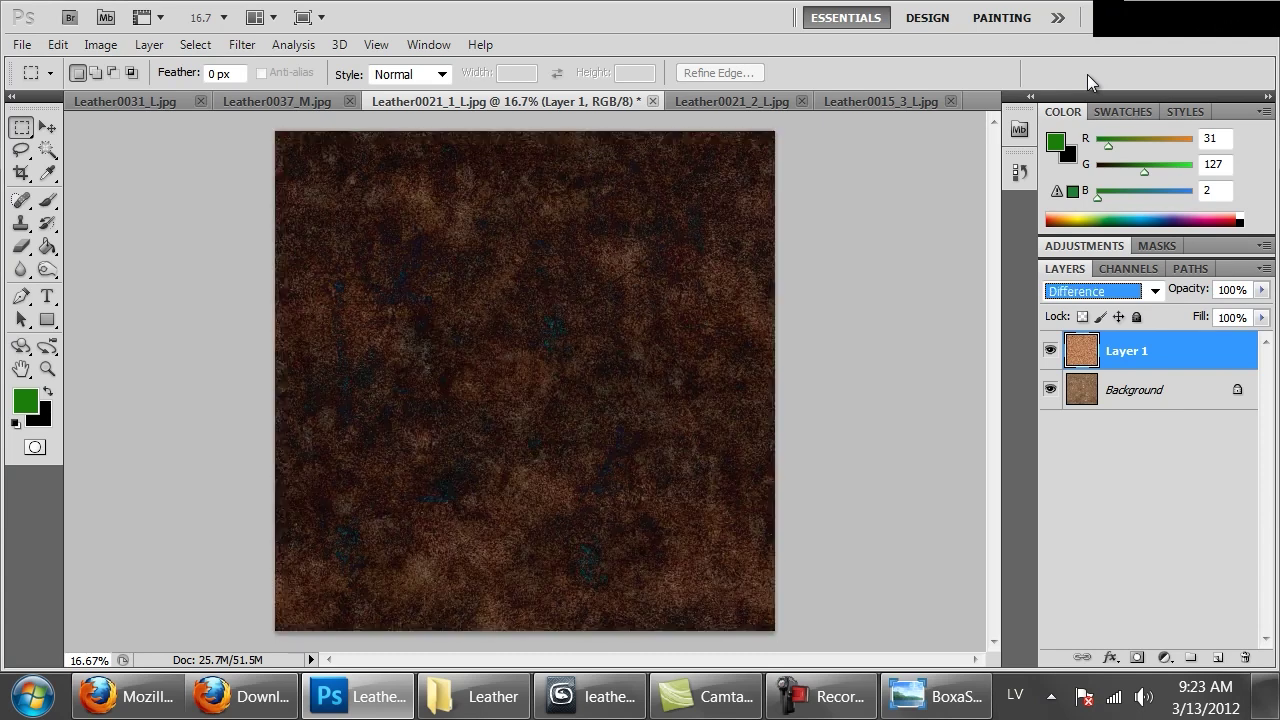
pyautogui.press('Up')
pyautogui.press('Up')
pyautogui.press('Up')
pyautogui.press('Up')
pyautogui.press('Down')
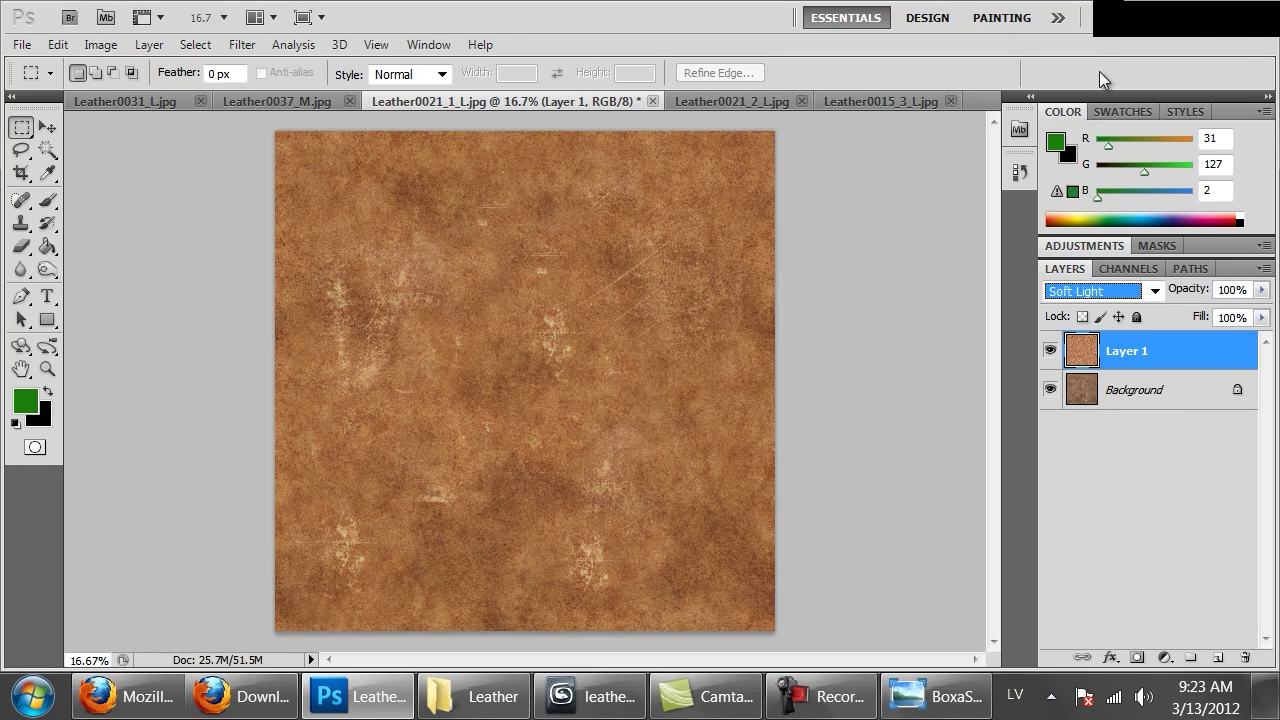
# Step: Compare the texture with and without the Soft Light layer, merge the layers, and reduce the texture's saturation to -36
pyautogui.click(1049, 352)
pyautogui.click(1049, 352)
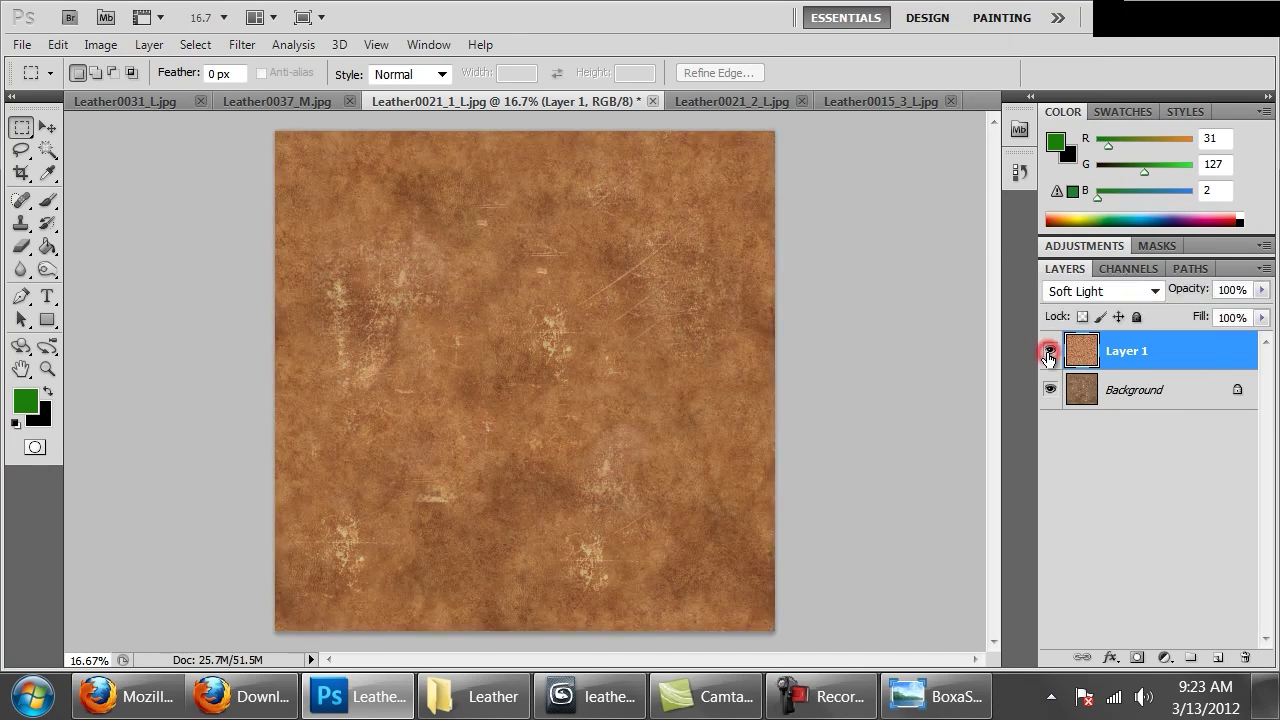
pyautogui.click(1049, 352)
pyautogui.hotkey('ctrl', 'e')
pyautogui.hotkey('ctrl', 'u')
pyautogui.moveTo(938, 404)
pyautogui.mouseDown()
pyautogui.moveTo(910, 411)
pyautogui.moveTo(923, 411)
pyautogui.mouseUp()
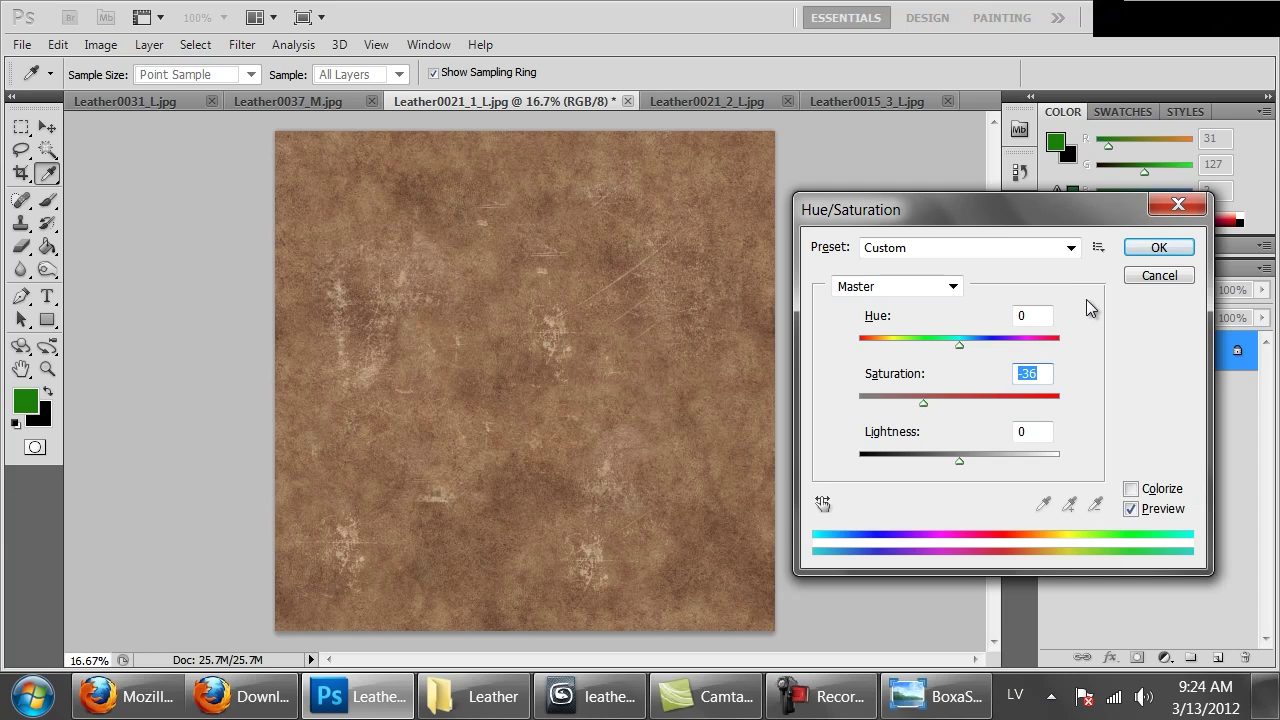
pyautogui.click(1137, 252)
# Step: Save the brown texture as a PNG named suade in the Leather folder under MAT\Textures on the desktop
pyautogui.hotkey('ctrl', 'shift', 's')
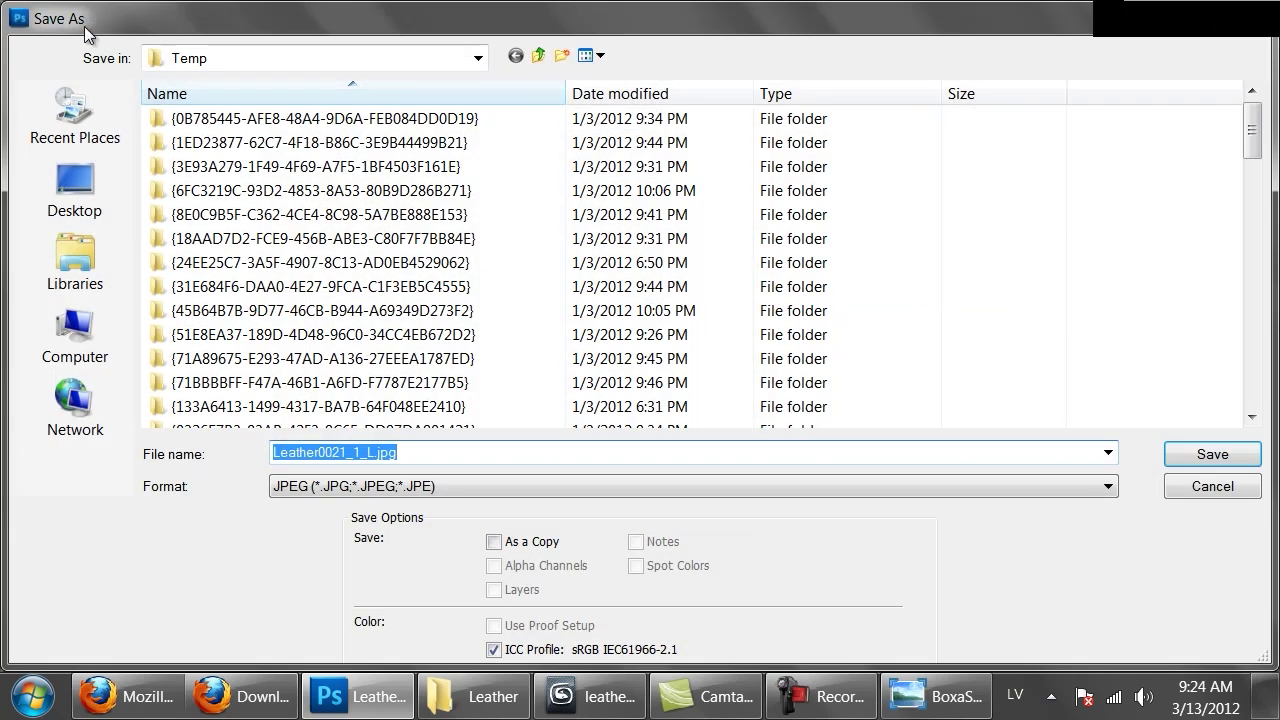
pyautogui.click(101, 186)
pyautogui.click(245, 240)
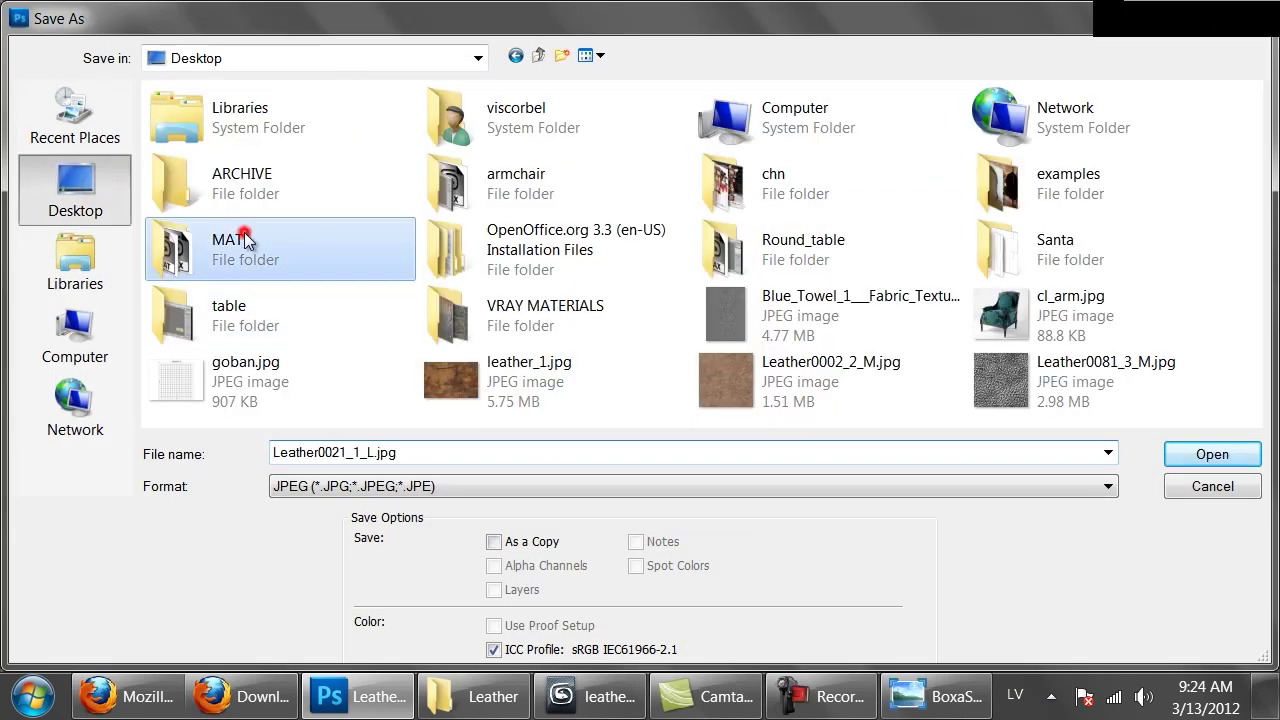
pyautogui.doubleClick(245, 240)
pyautogui.doubleClick(240, 168)
pyautogui.doubleClick(206, 165)
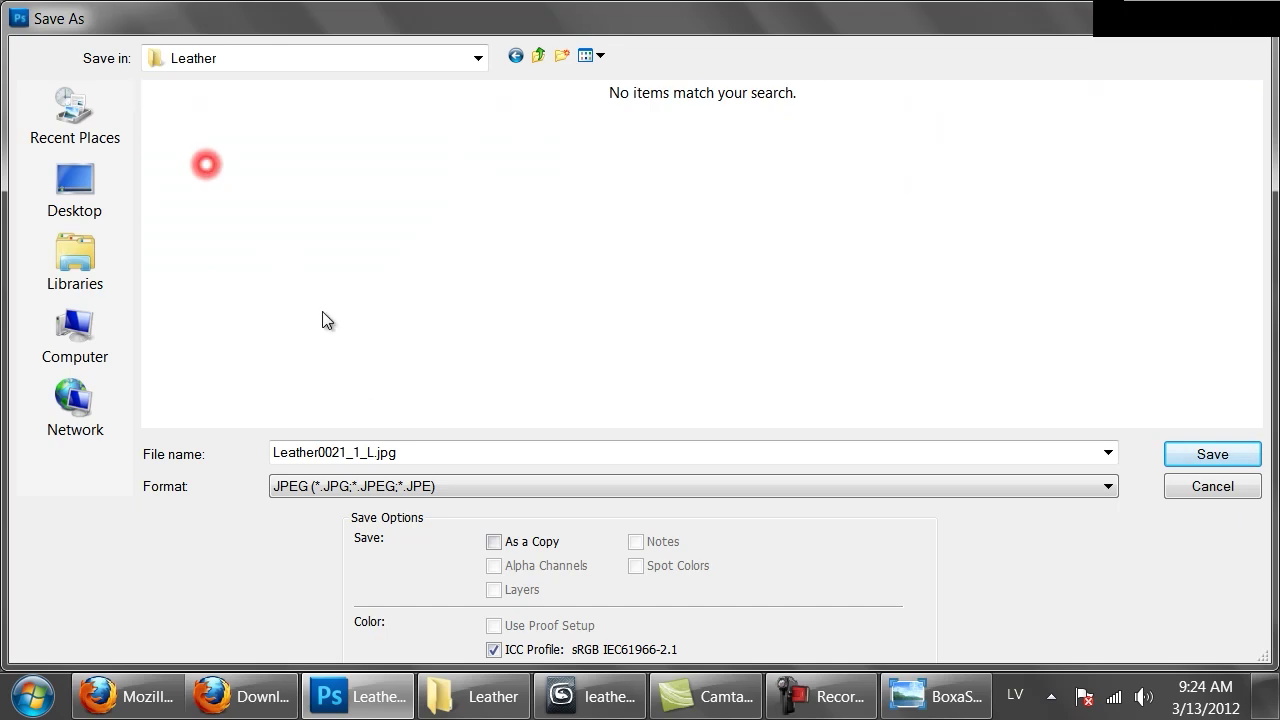
pyautogui.click(366, 484)
pyautogui.click(340, 403)
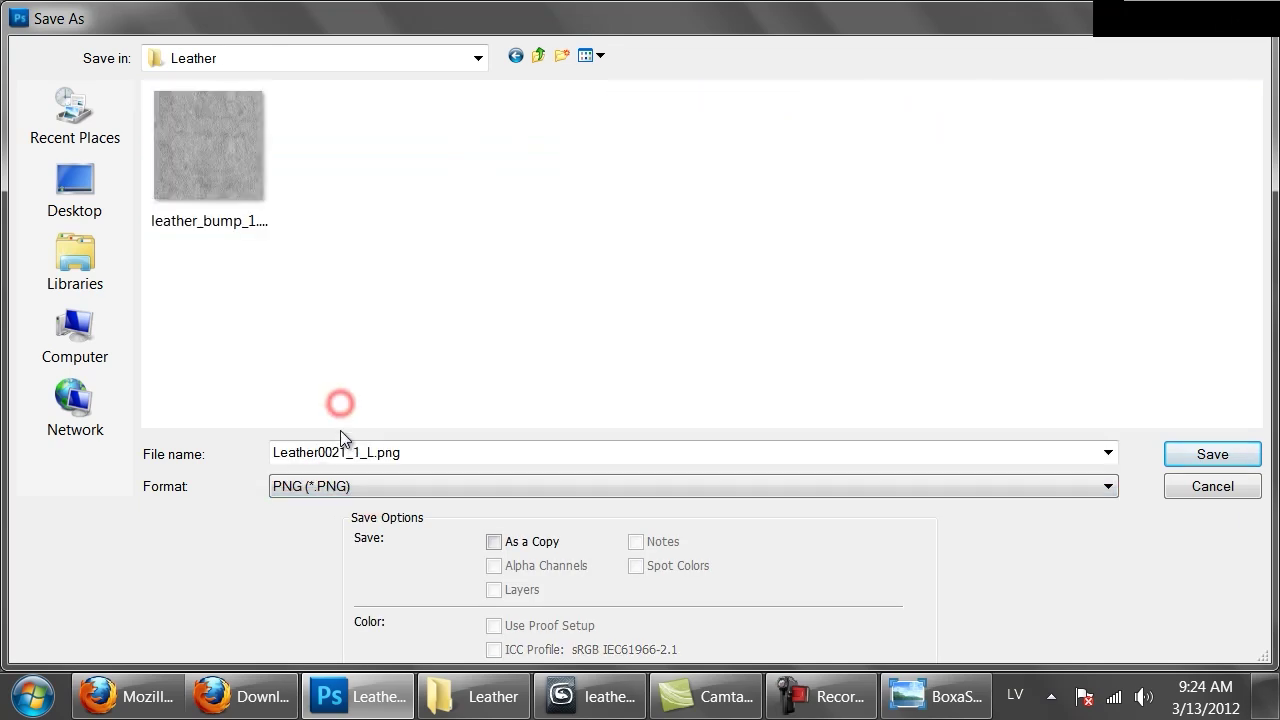
pyautogui.doubleClick(355, 452)
pyautogui.write('suade')
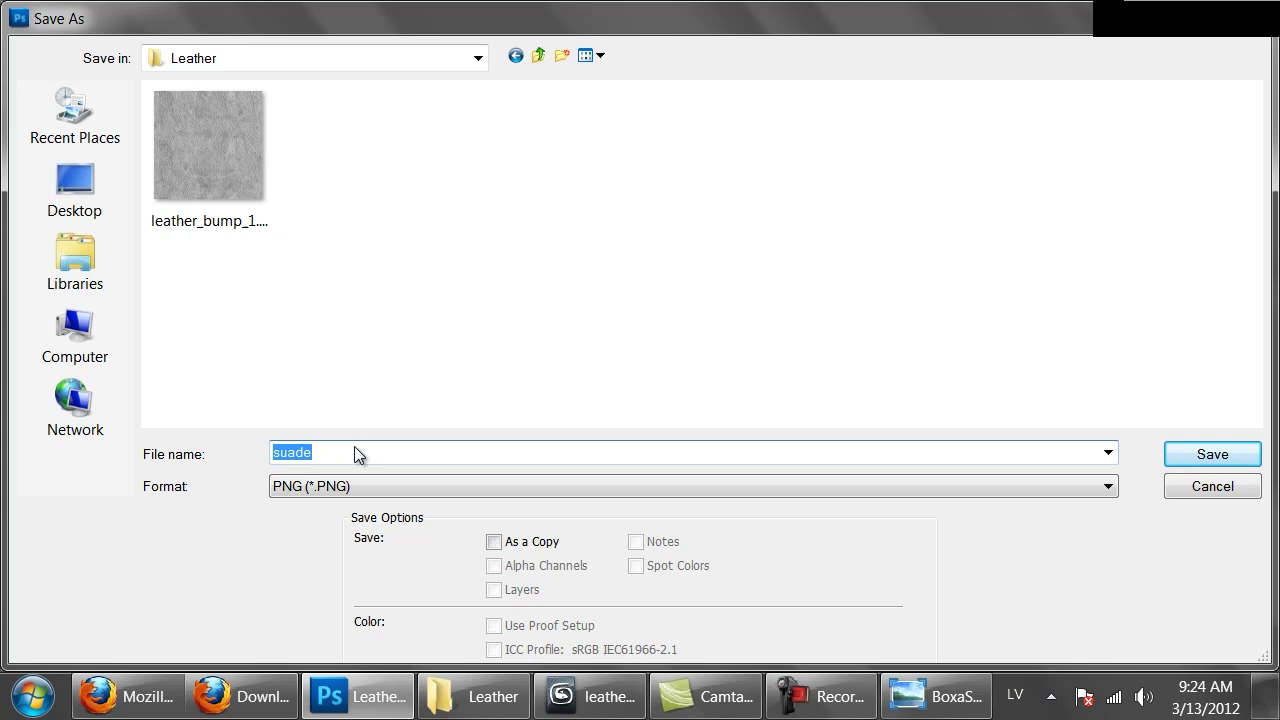
pyautogui.press('Return')
pyautogui.press('Return')
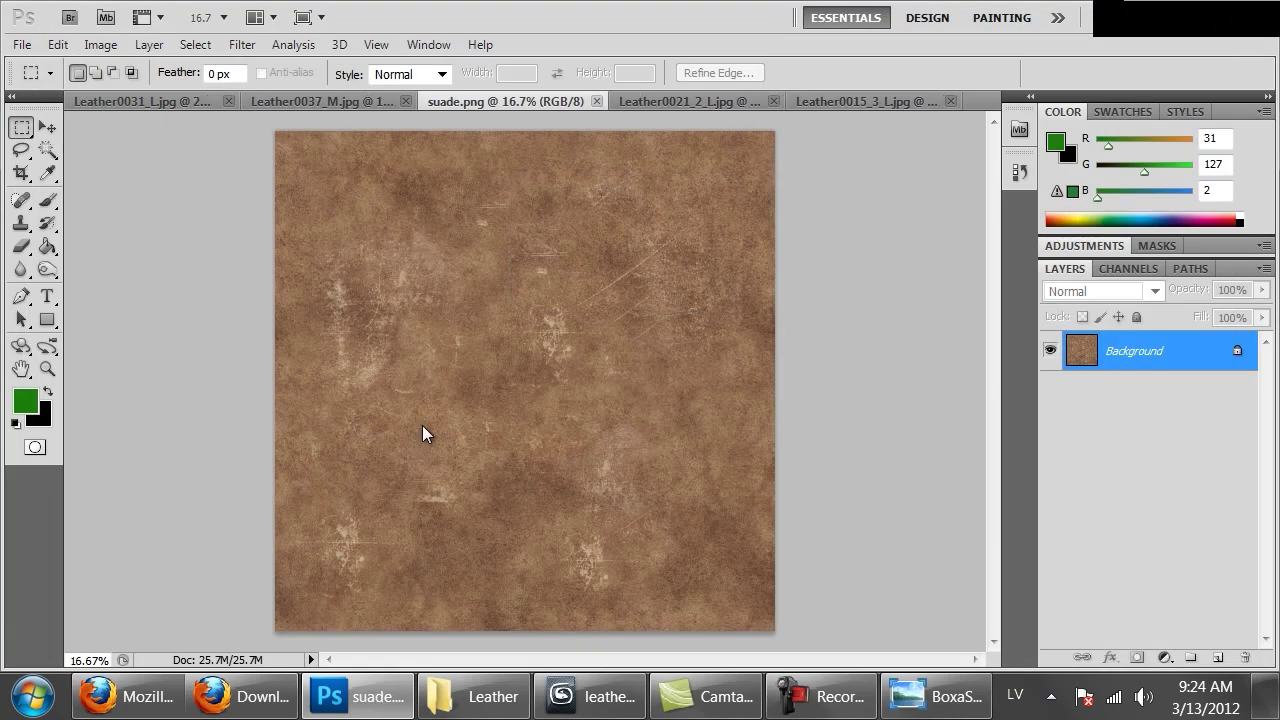
# Step: Turn the texture gray with Hue/Saturation by setting saturation to -100, and raise its lightness slightly
pyautogui.hotkey('ctrl', 'u')
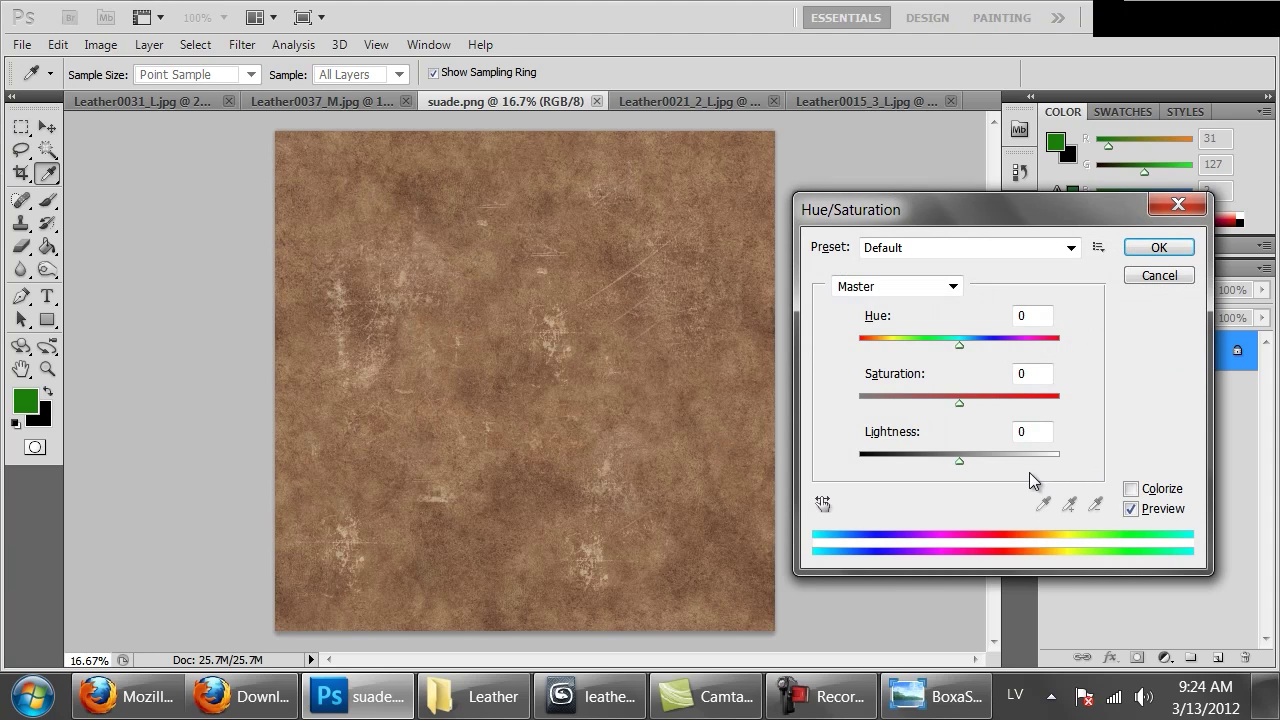
pyautogui.moveTo(920, 404); pyautogui.dragTo(832, 405)
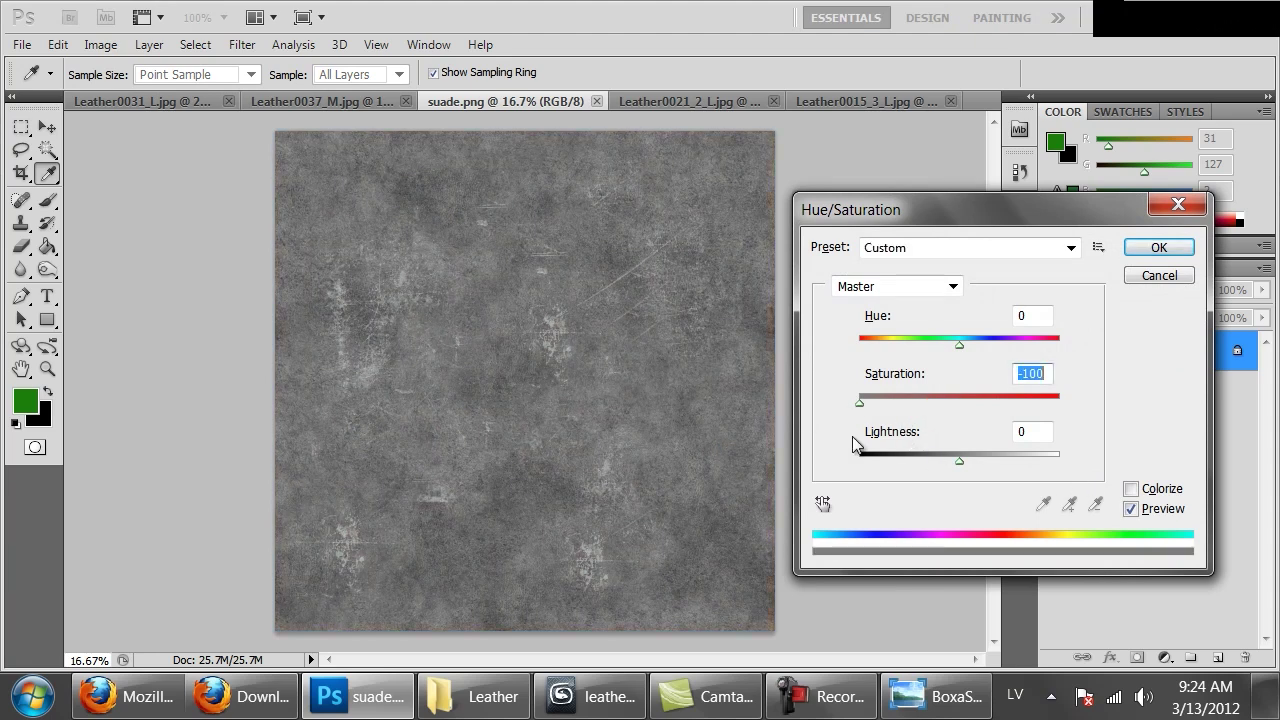
pyautogui.moveTo(954, 464); pyautogui.dragTo(970, 460)
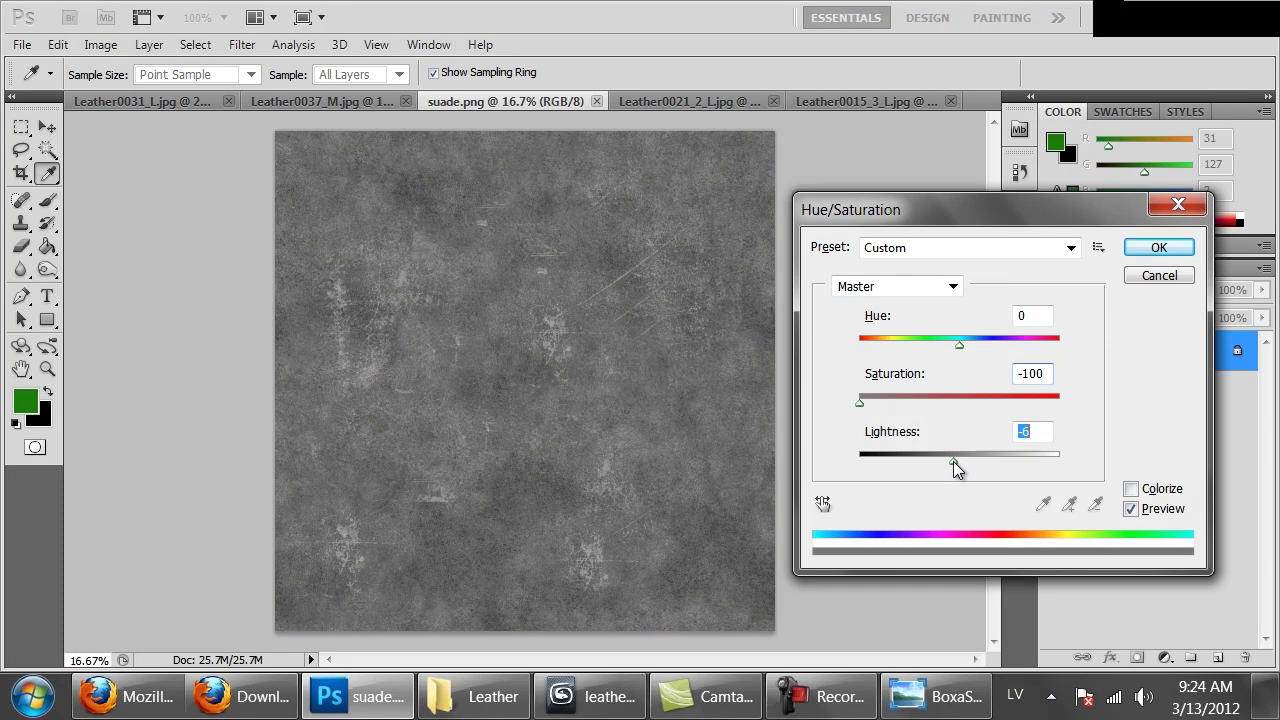
pyautogui.click(1152, 250)
# Step: Strongly increase the gray texture's contrast with Levels by moving the black and white input points in toward the histogram
pyautogui.hotkey('ctrl', 'l')
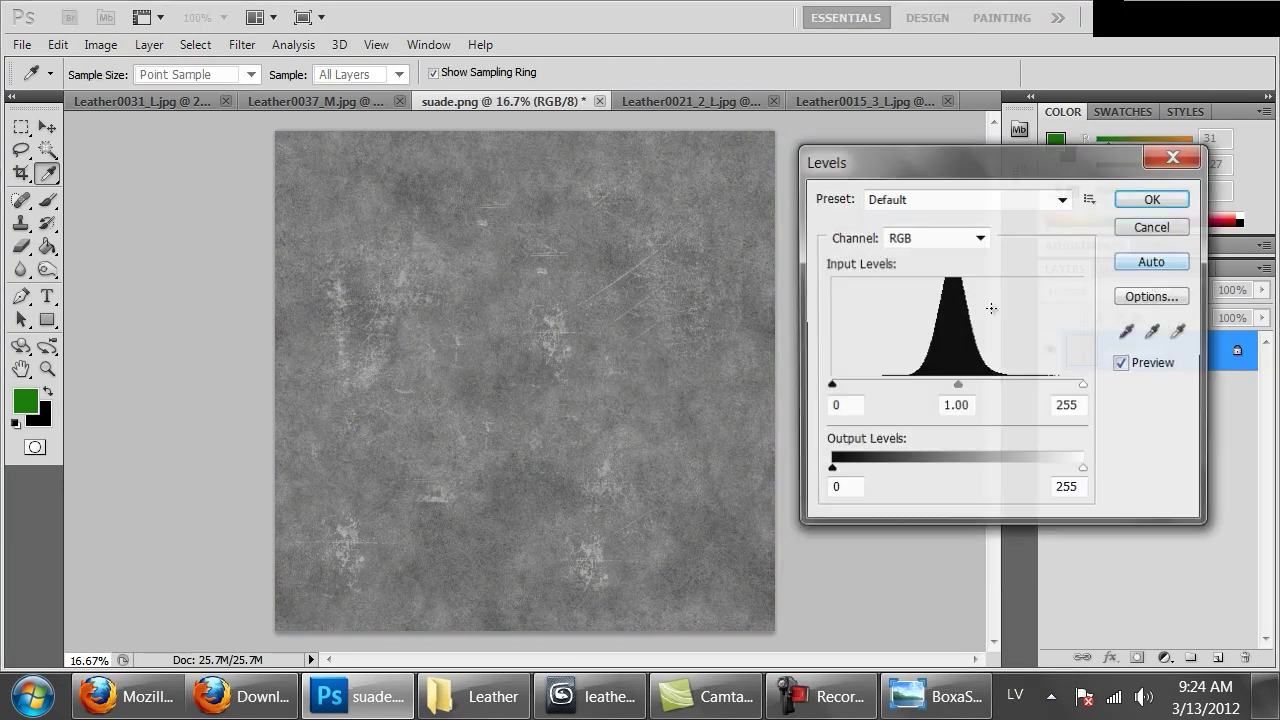
pyautogui.moveTo(835, 388); pyautogui.dragTo(869, 387)
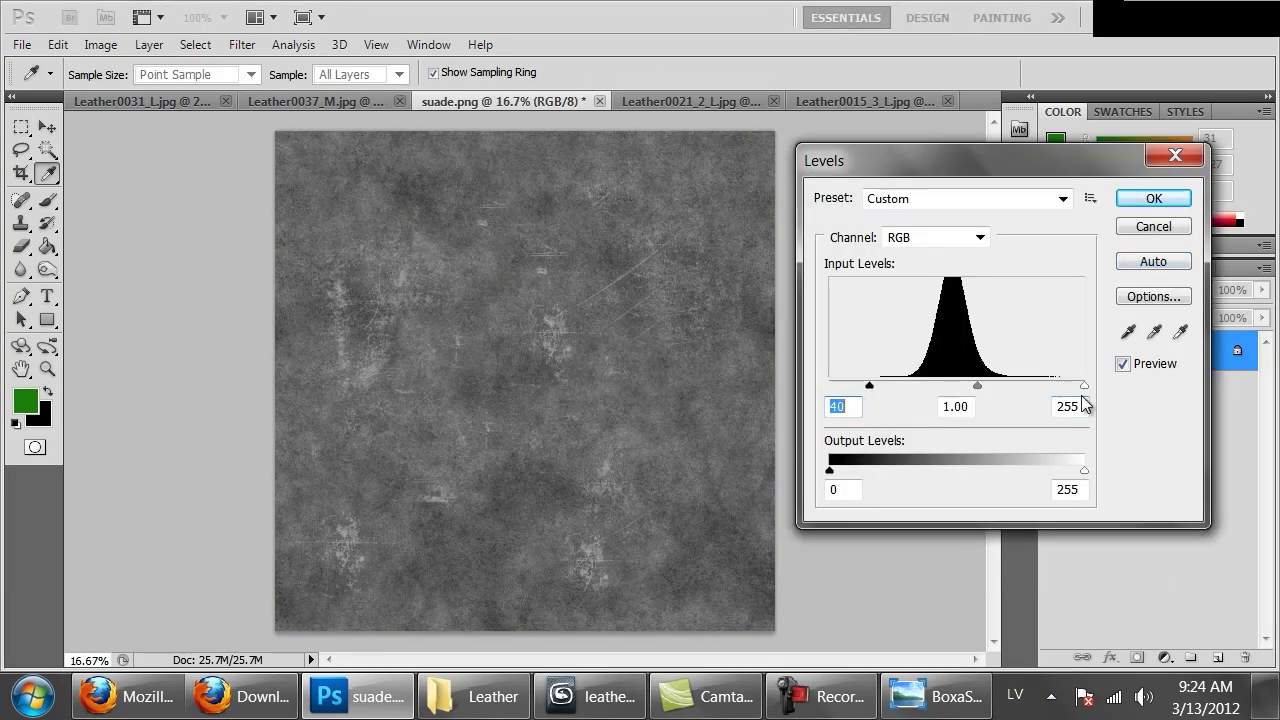
pyautogui.moveTo(1080, 388); pyautogui.dragTo(1000, 388)
pyautogui.moveTo(870, 387); pyautogui.dragTo(906, 405)
pyautogui.click(1149, 205)
# Step: Save the gray version as suade_bump.png in the same Leather folder
pyautogui.hotkey('ctrl', 'shift', 's')
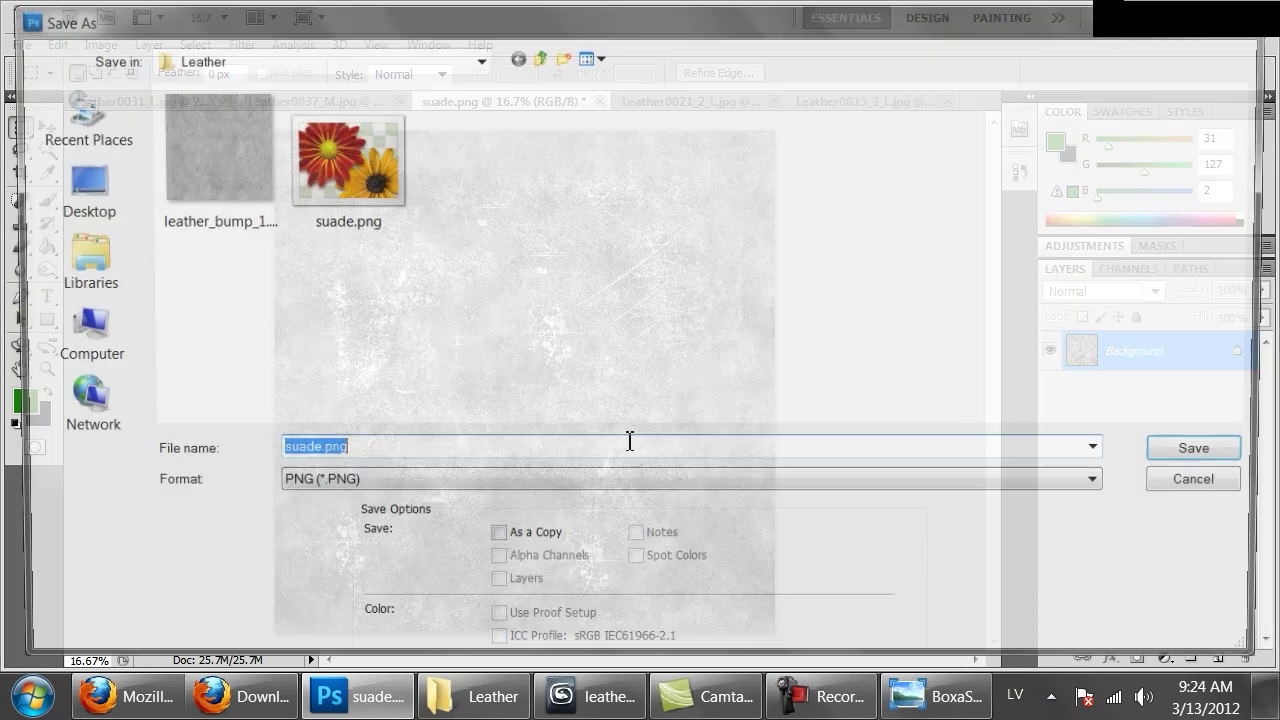
pyautogui.click(475, 484)
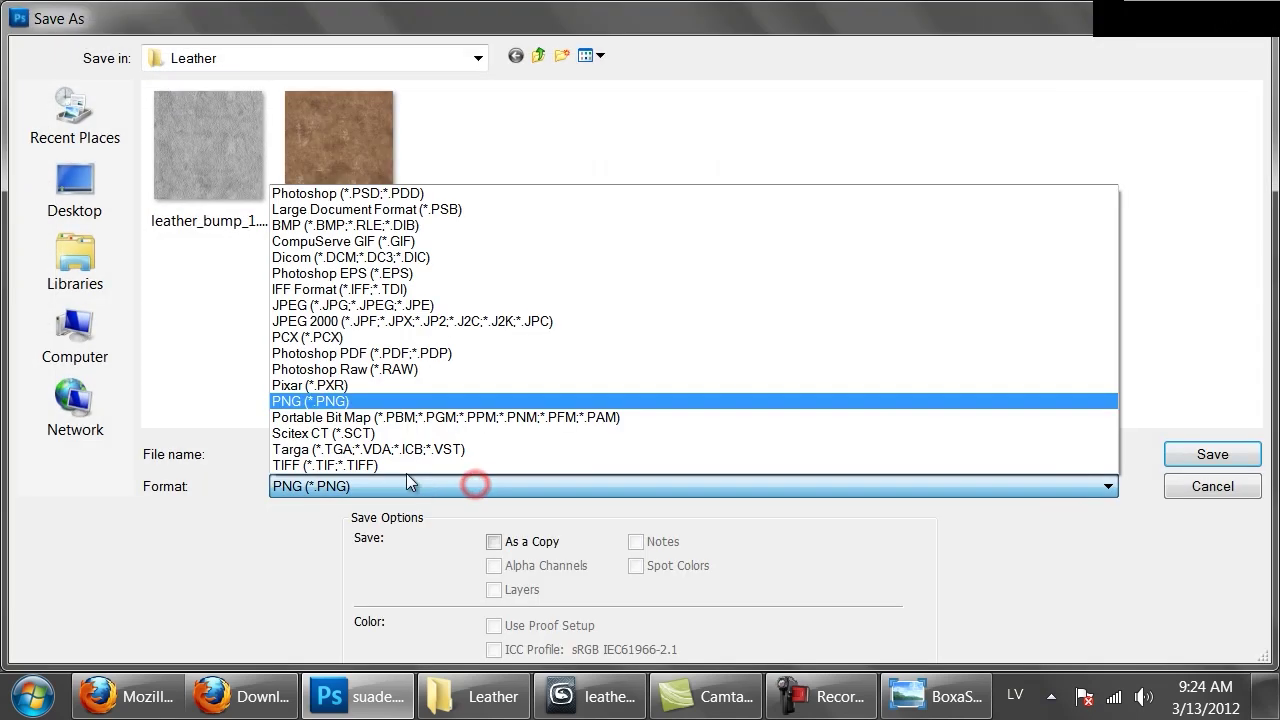
pyautogui.click(389, 401)
pyautogui.click(341, 203)
pyautogui.click(297, 452)
pyautogui.doubleClick(309, 452)
pyautogui.click(311, 452)
pyautogui.write('_bump')
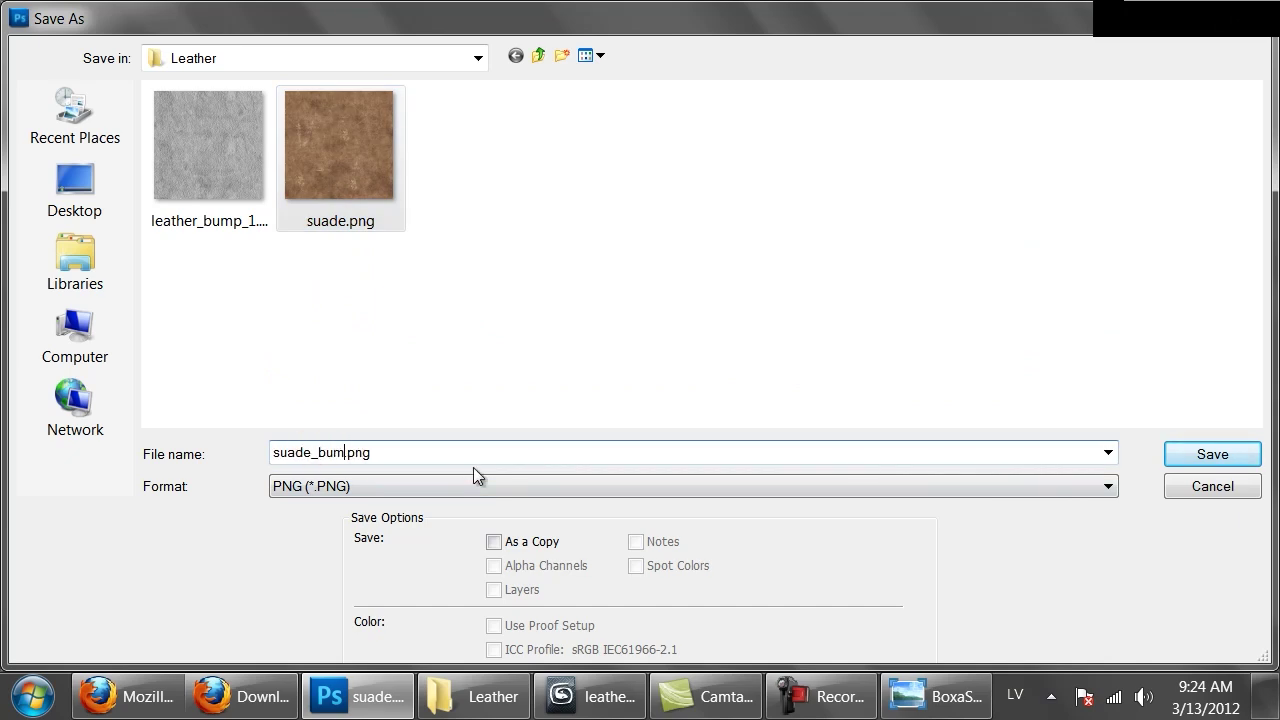
pyautogui.press('Return')
pyautogui.press('Return')
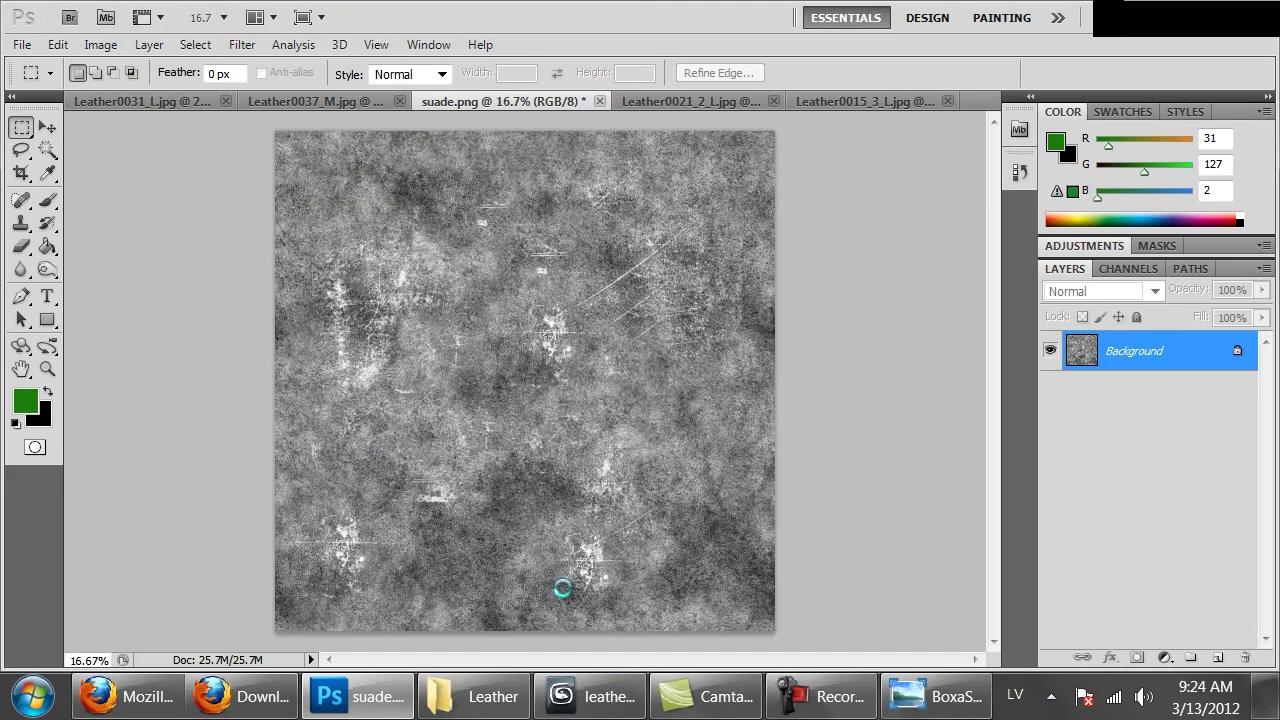
# Step: Switch to 3ds Max and turn the first empty sample slot of the second row into a VRayMtl material
pyautogui.click(596, 708)
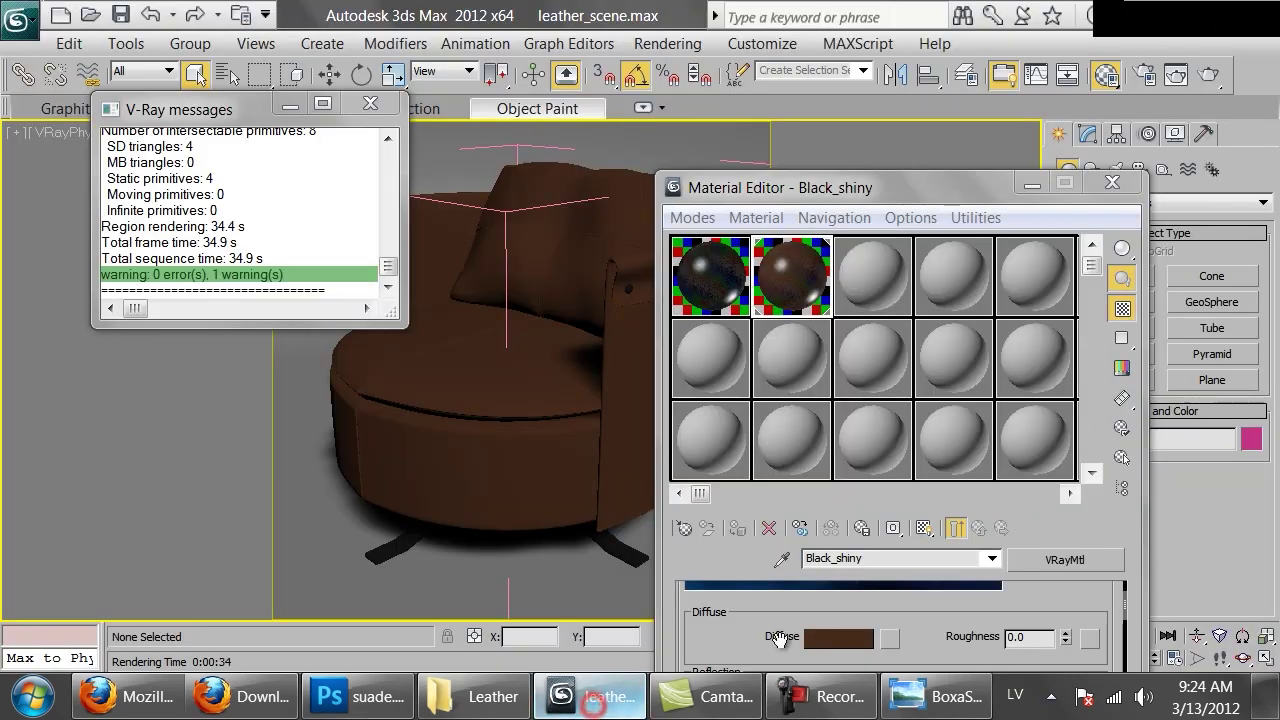
pyautogui.click(733, 345)
pyautogui.moveTo(760, 187); pyautogui.dragTo(772, 46)
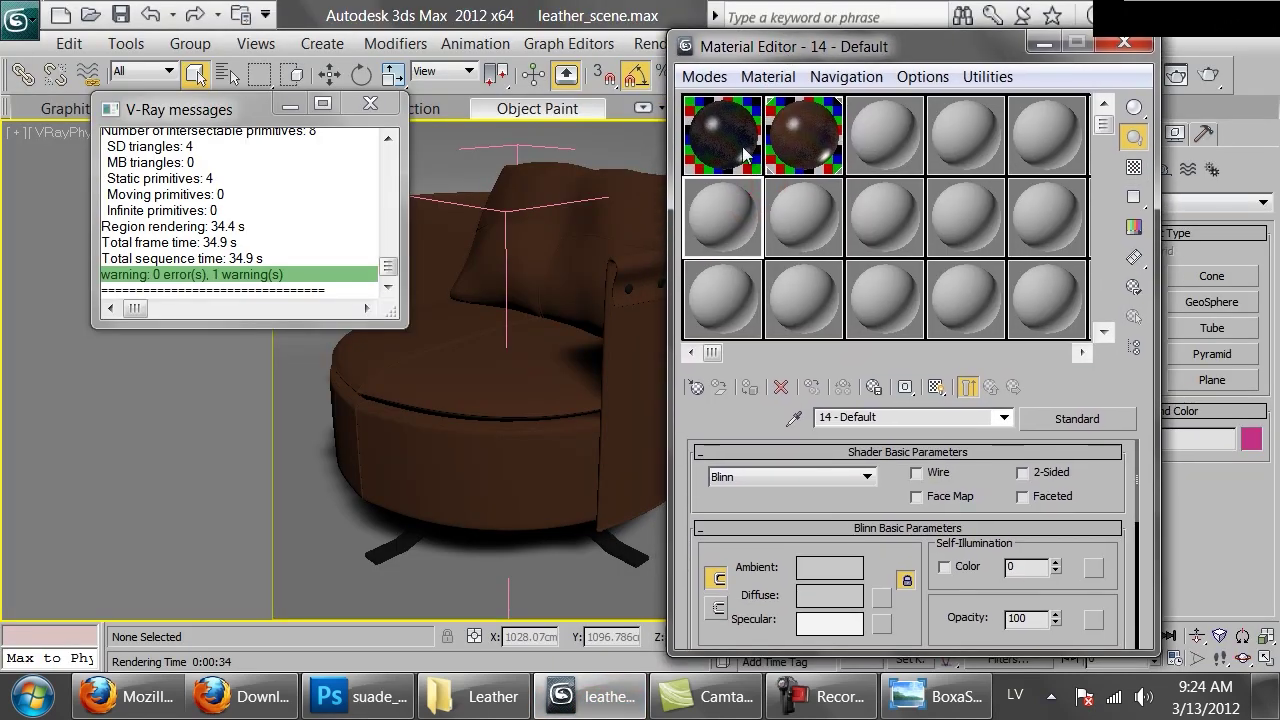
pyautogui.click(696, 388)
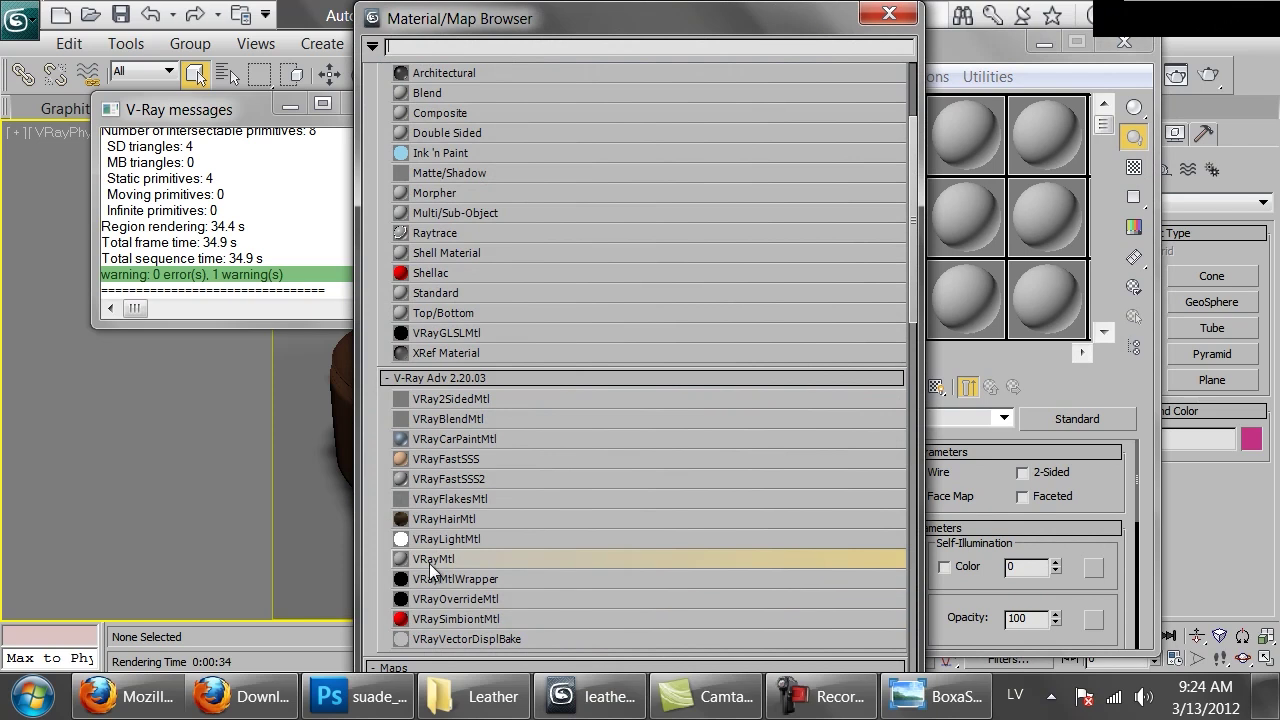
pyautogui.doubleClick(430, 566)
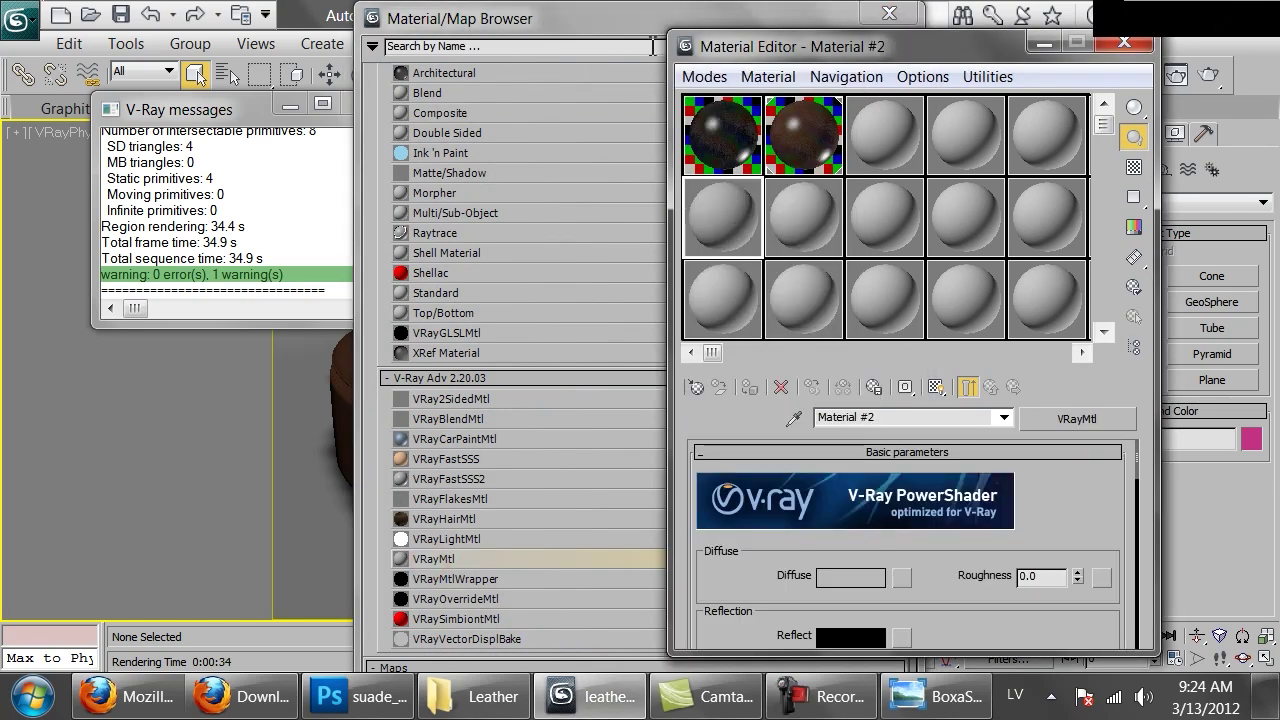
pyautogui.moveTo(679, 13); pyautogui.dragTo(576, 16)
pyautogui.click(790, 17)
# Step: Load suade.png as a Bitmap in the new material's Diffuse map
pyautogui.click(901, 578)
pyautogui.doubleClick(478, 197)
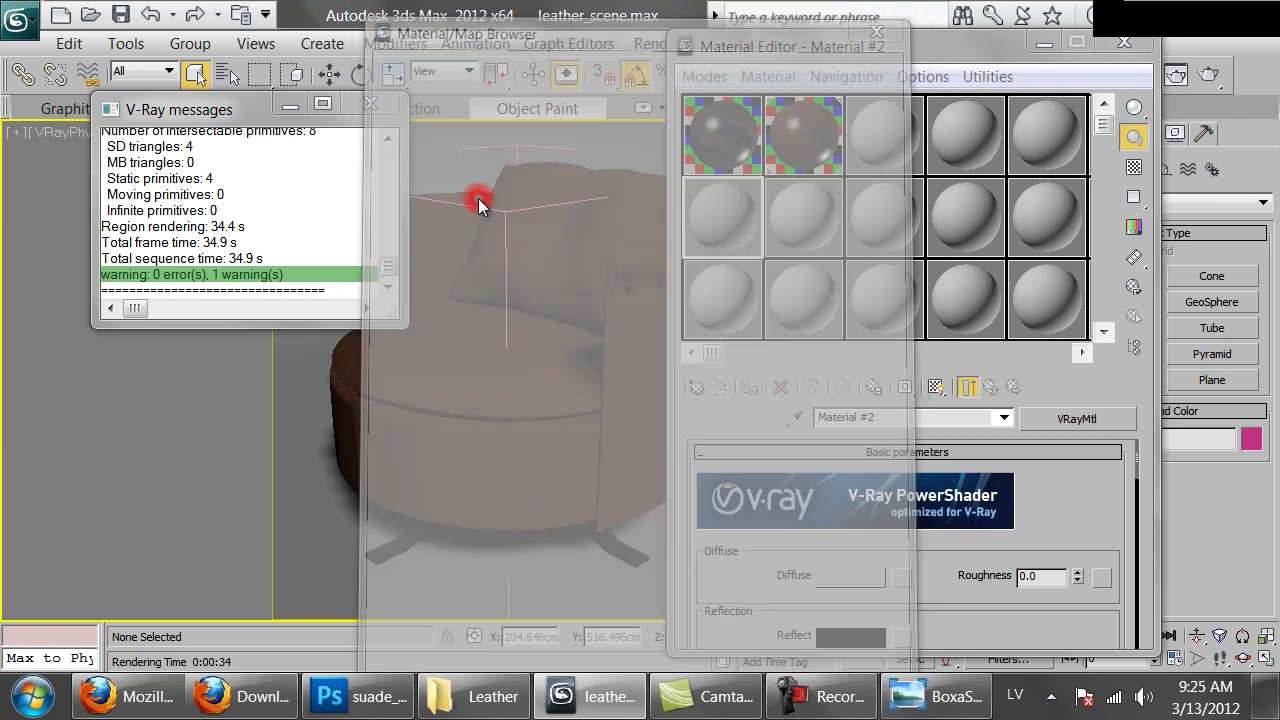
pyautogui.doubleClick(197, 253)
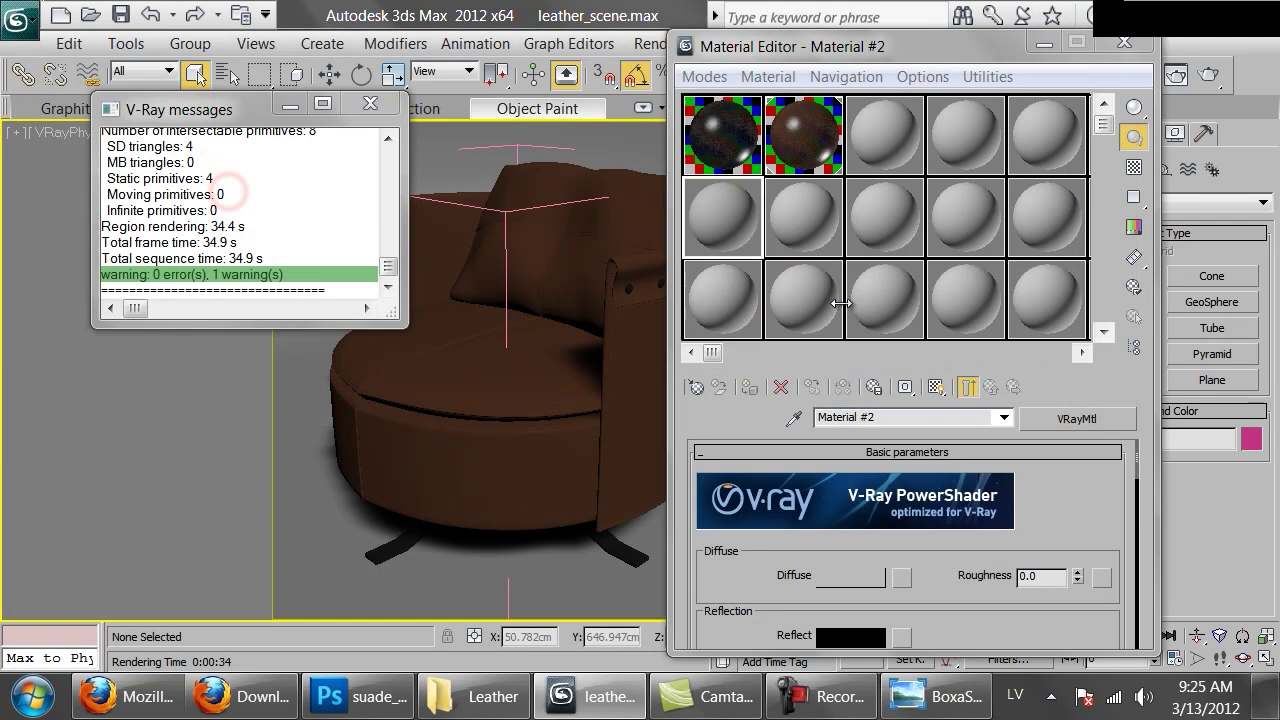
# Step: Apply the material to the armchair and show its diffuse bitmap in the viewport with U and V tiling of 3.0
pyautogui.moveTo(742, 219); pyautogui.dragTo(638, 364)
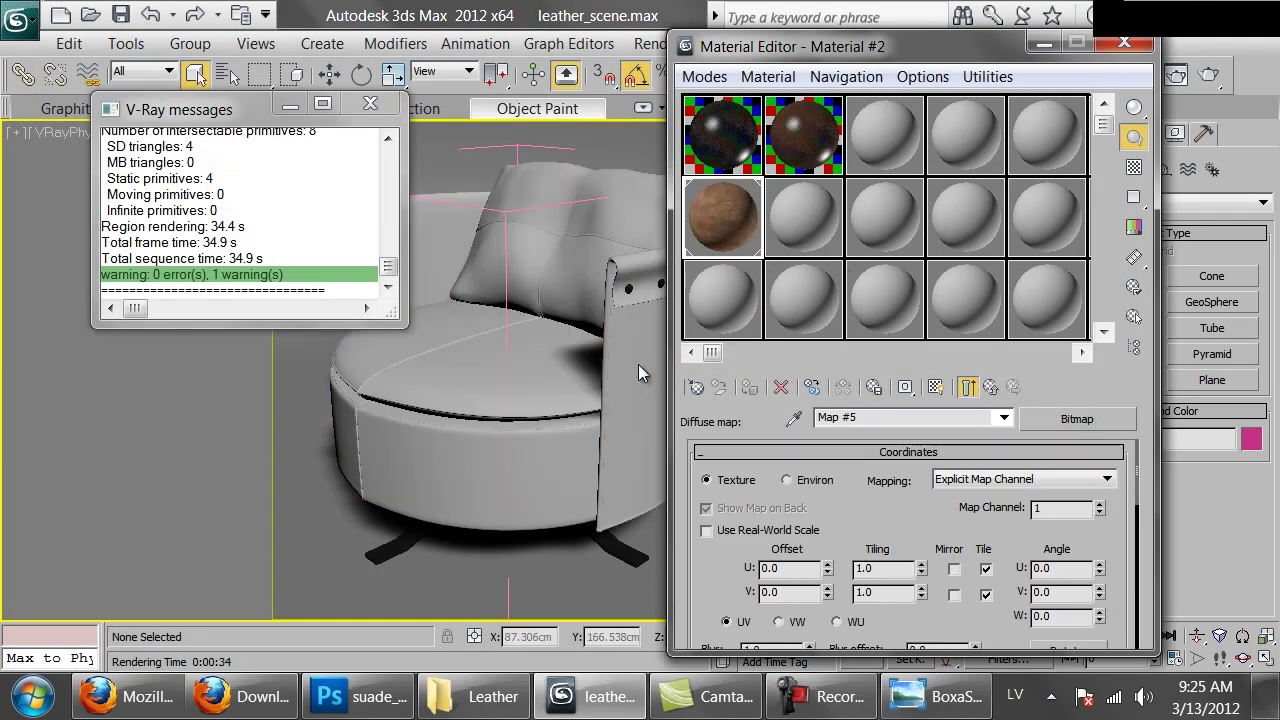
pyautogui.click(935, 388)
pyautogui.doubleClick(875, 569)
pyautogui.write('3')
pyautogui.press('Tab')
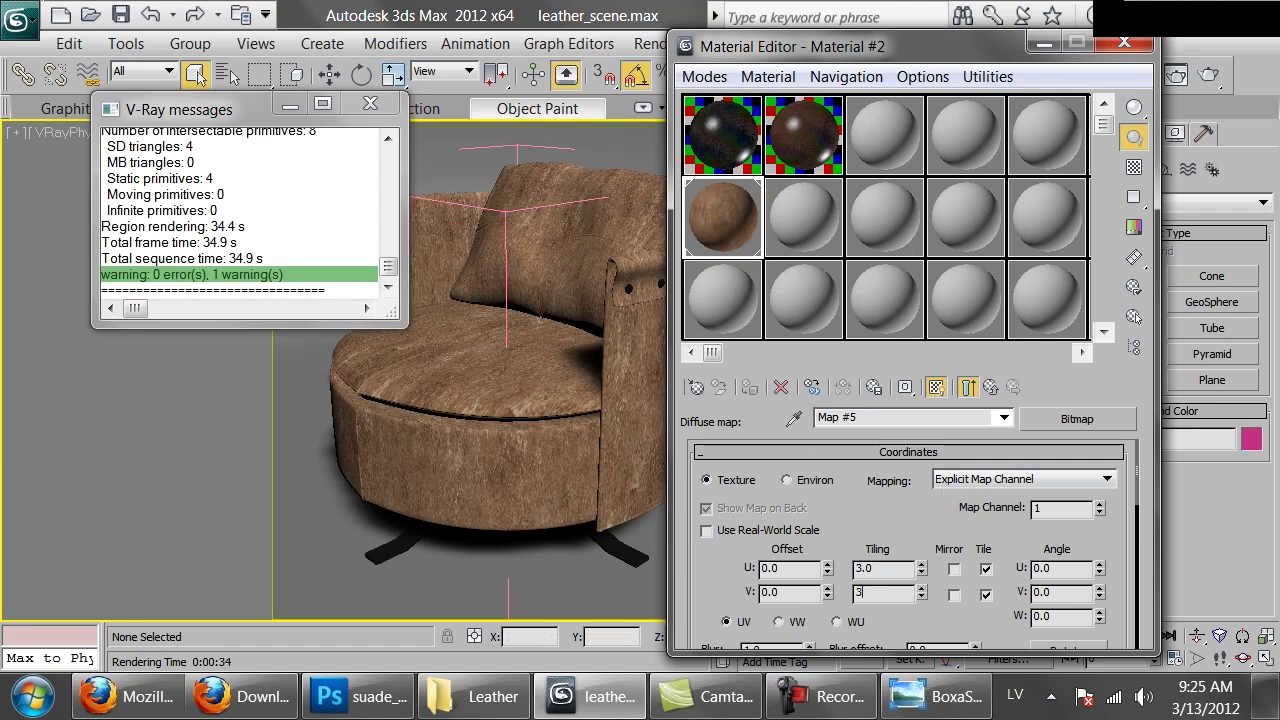
pyautogui.write('3')
pyautogui.press('Return')
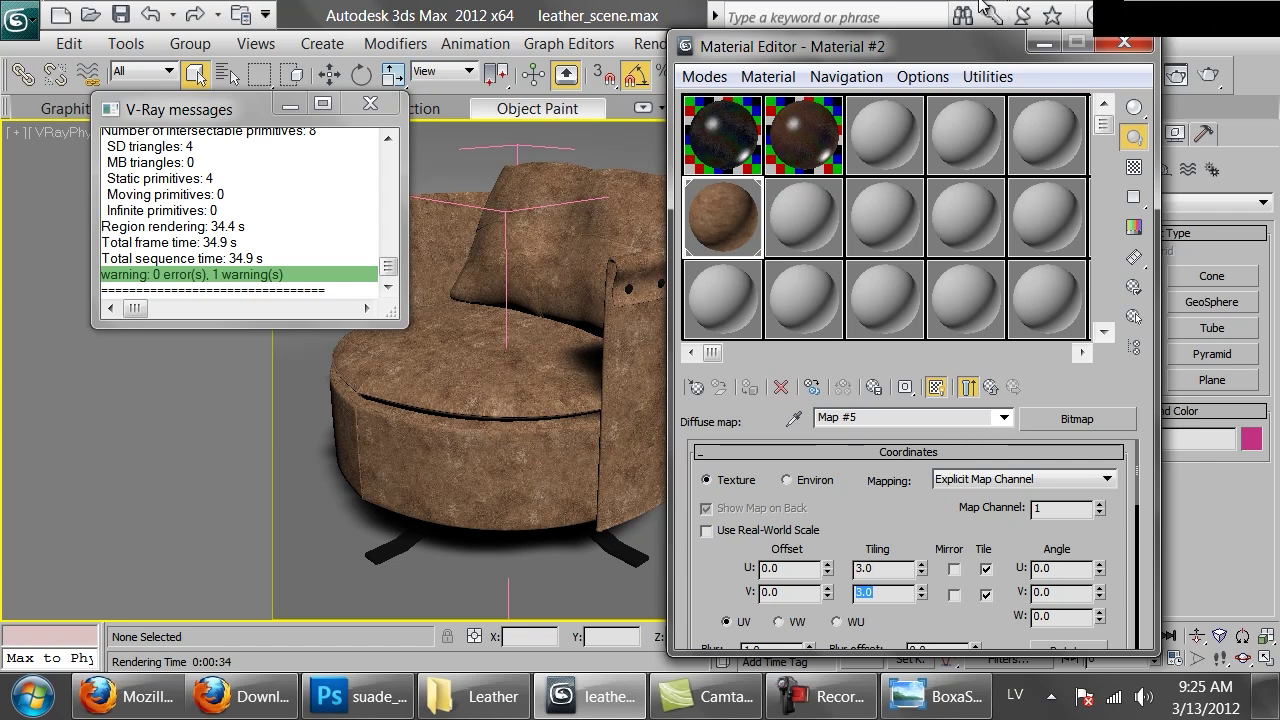
# Step: Open an enlarged preview of the material sample and load suade_bump.png as a Bitmap in the material's Bump map
pyautogui.moveTo(803, 47); pyautogui.dragTo(751, 46)
pyautogui.doubleClick(688, 236)
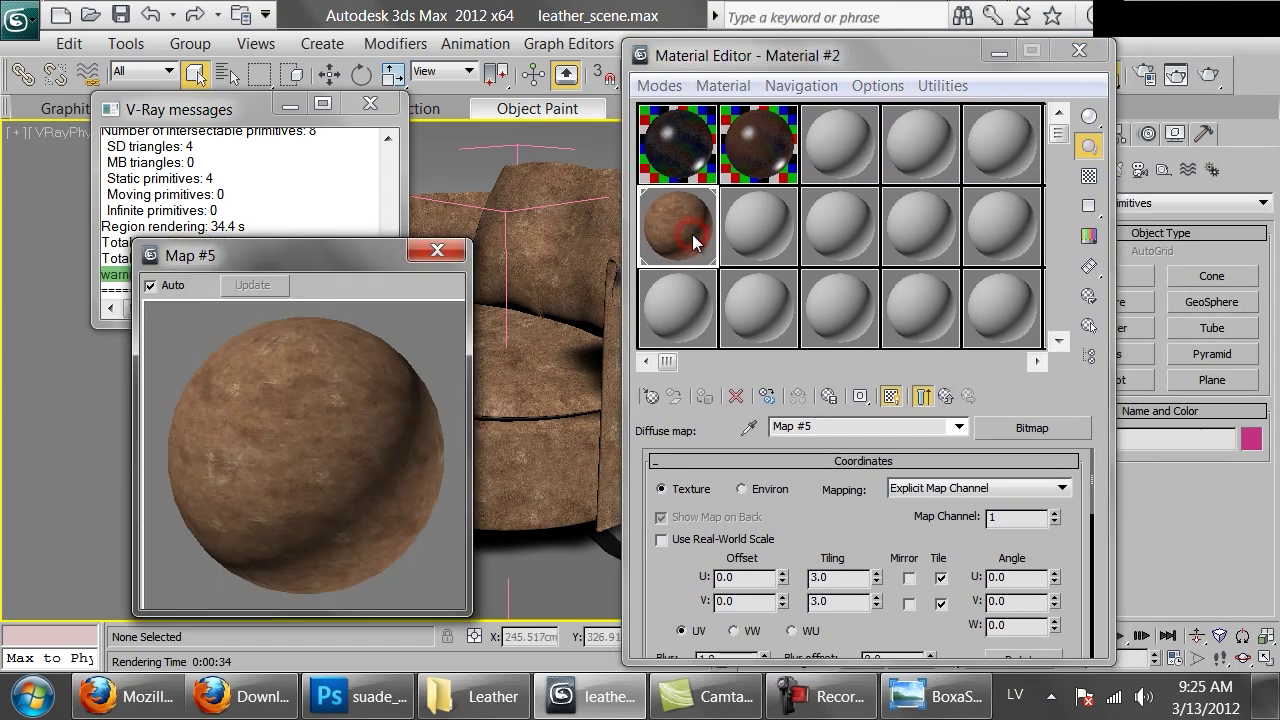
pyautogui.click(945, 396)
pyautogui.moveTo(908, 613); pyautogui.dragTo(897, 440)
pyautogui.scroll(-5, 897, 440)
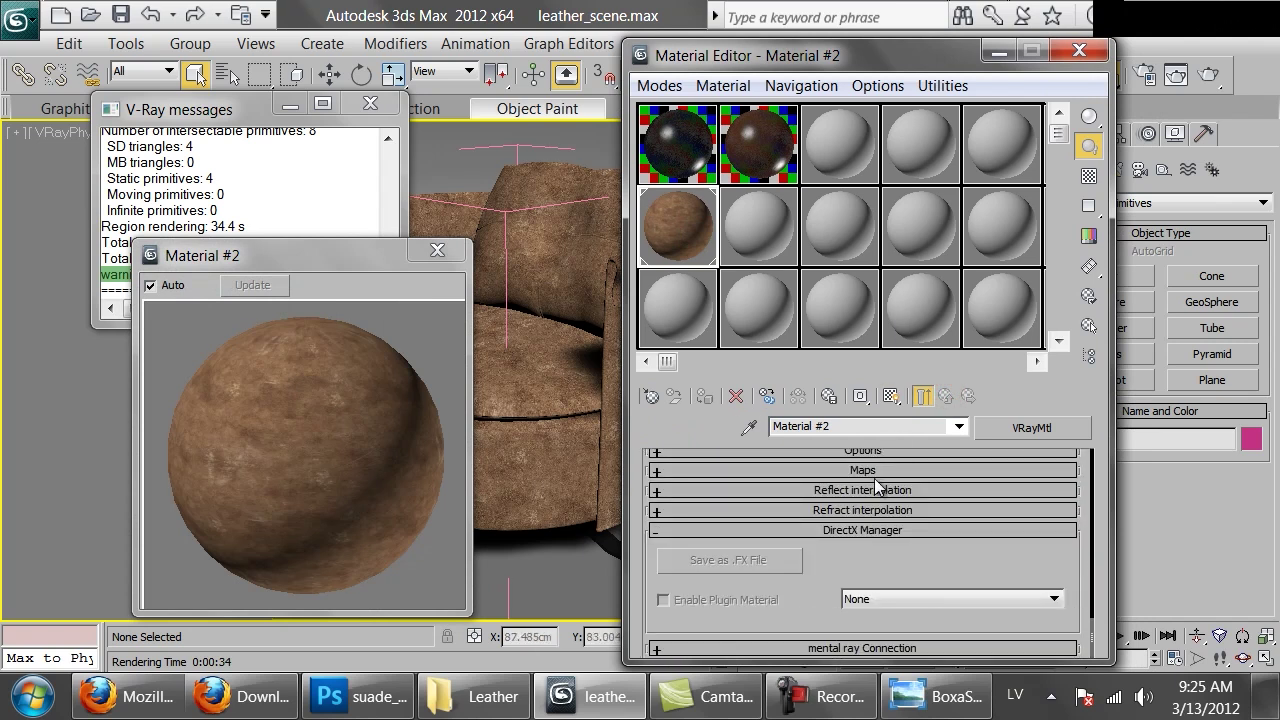
pyautogui.click(870, 470)
pyautogui.moveTo(668, 578); pyautogui.dragTo(686, 395)
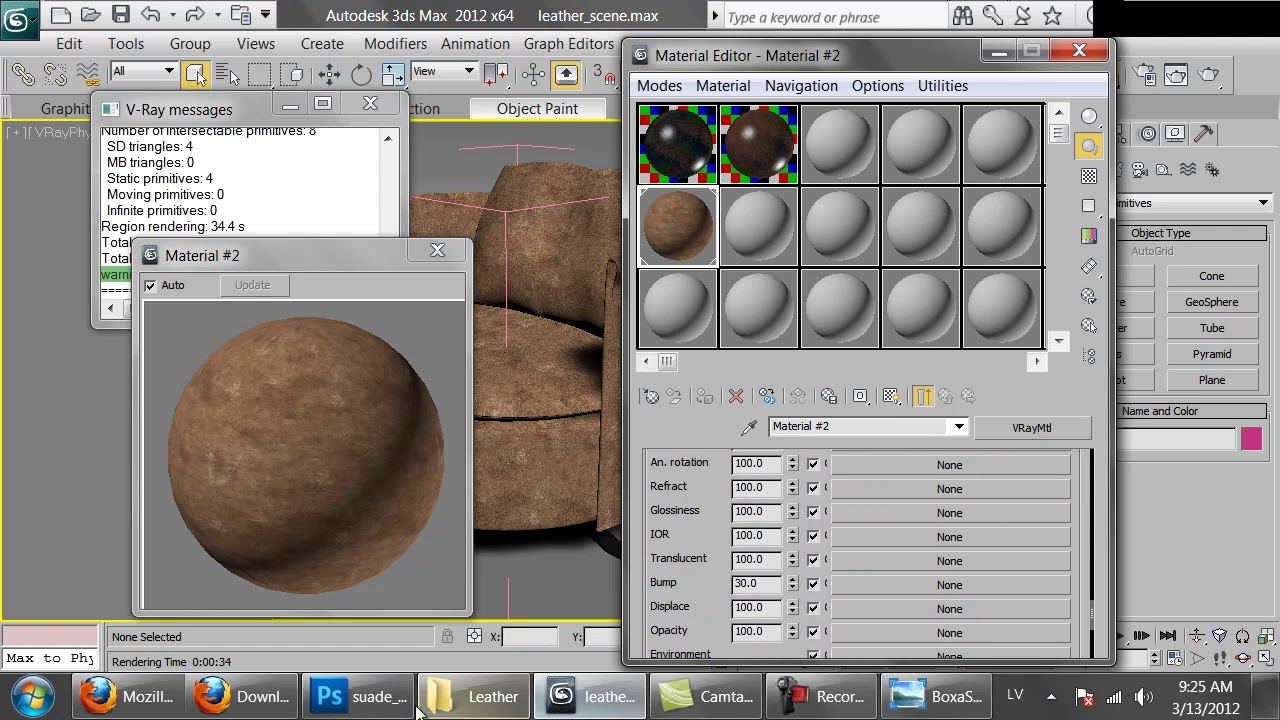
pyautogui.click(910, 588)
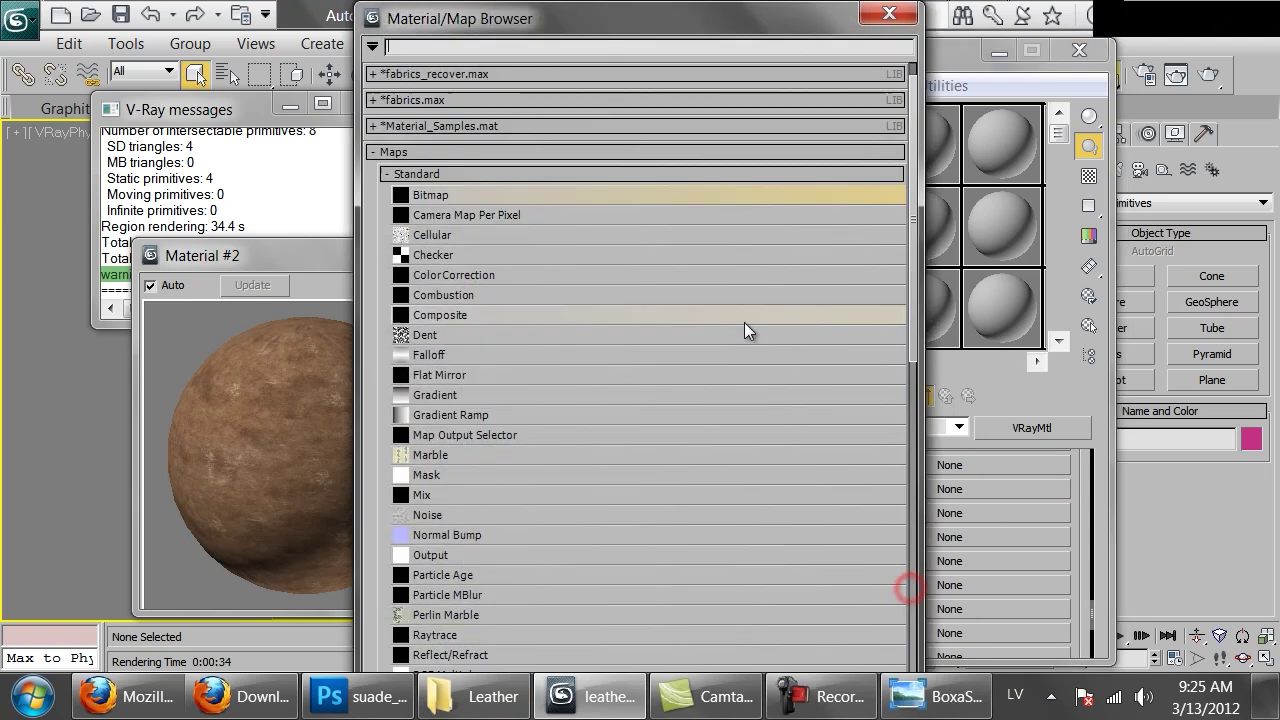
pyautogui.doubleClick(450, 194)
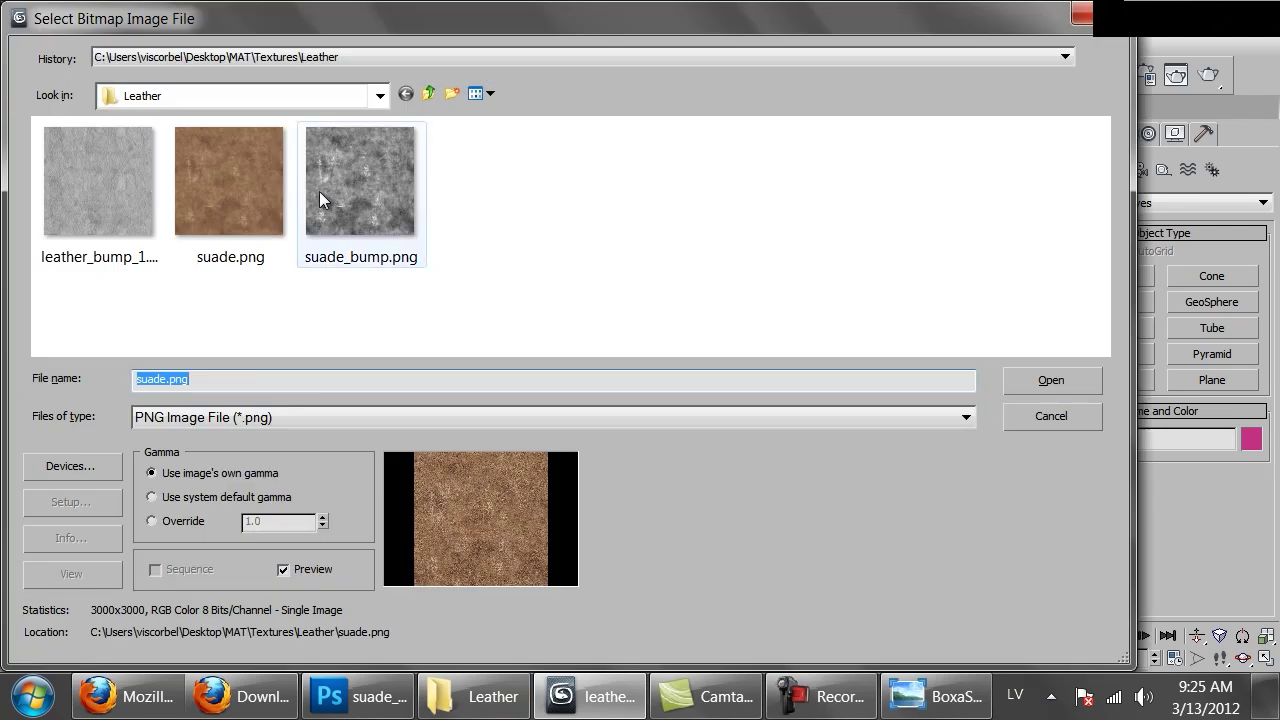
pyautogui.doubleClick(319, 191)
# Step: Set the bump bitmap's U and V tiling to 3.0
pyautogui.doubleClick(838, 577)
pyautogui.write('3')
pyautogui.press('Return')
pyautogui.press('Tab')
pyautogui.write('3')
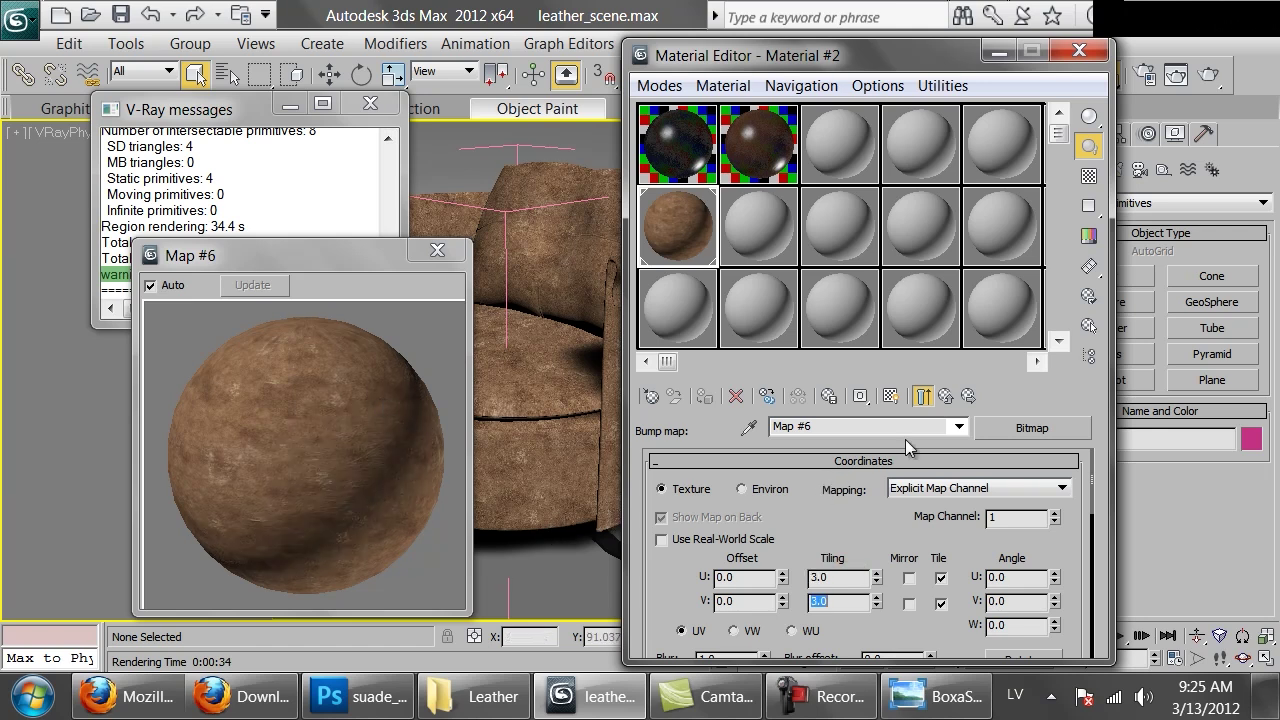
# Step: Enlarge the material preview window and enable Invert in the bump bitmap's Output settings
pyautogui.scroll(-10, 912, 640)
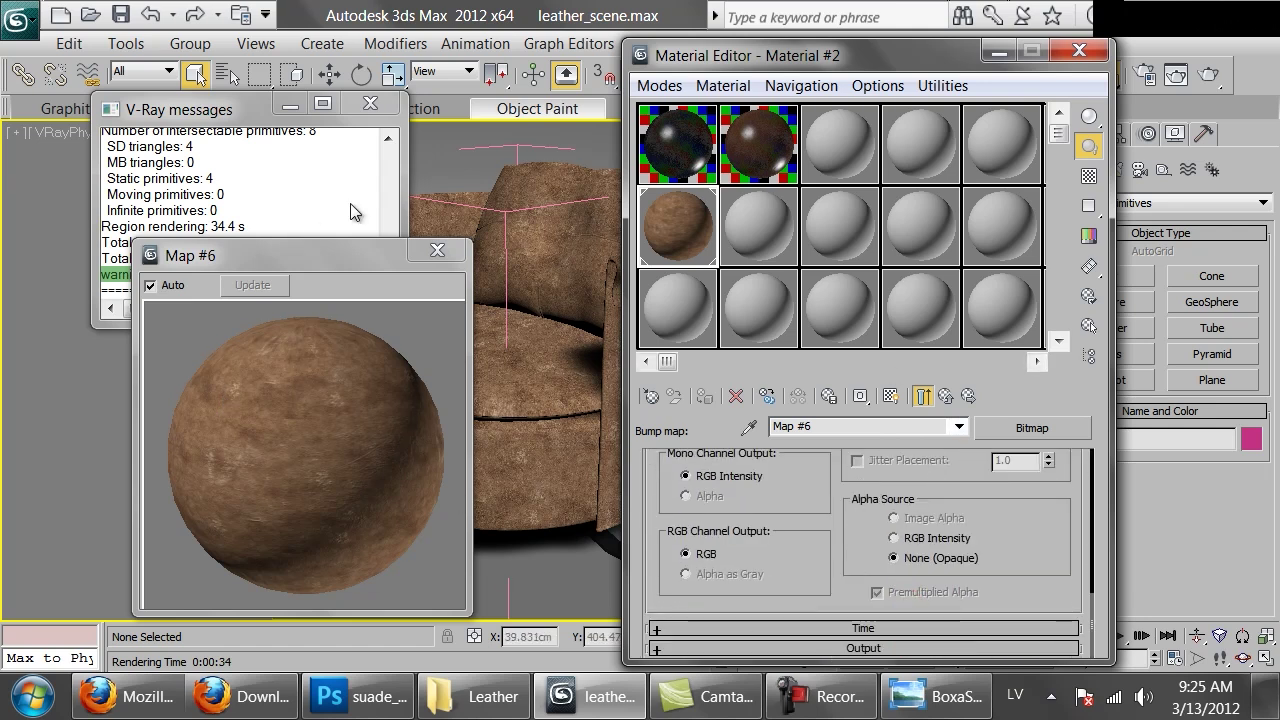
pyautogui.moveTo(470, 242); pyautogui.dragTo(700, 36)
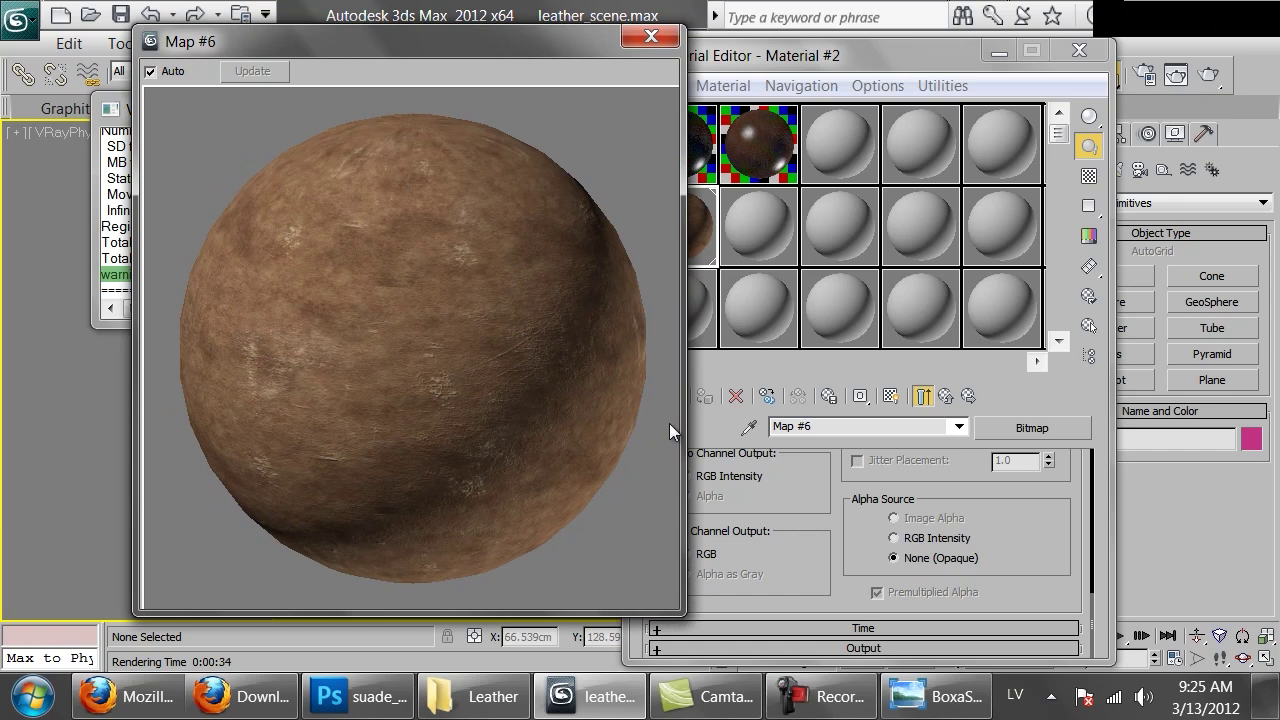
pyautogui.click(855, 648)
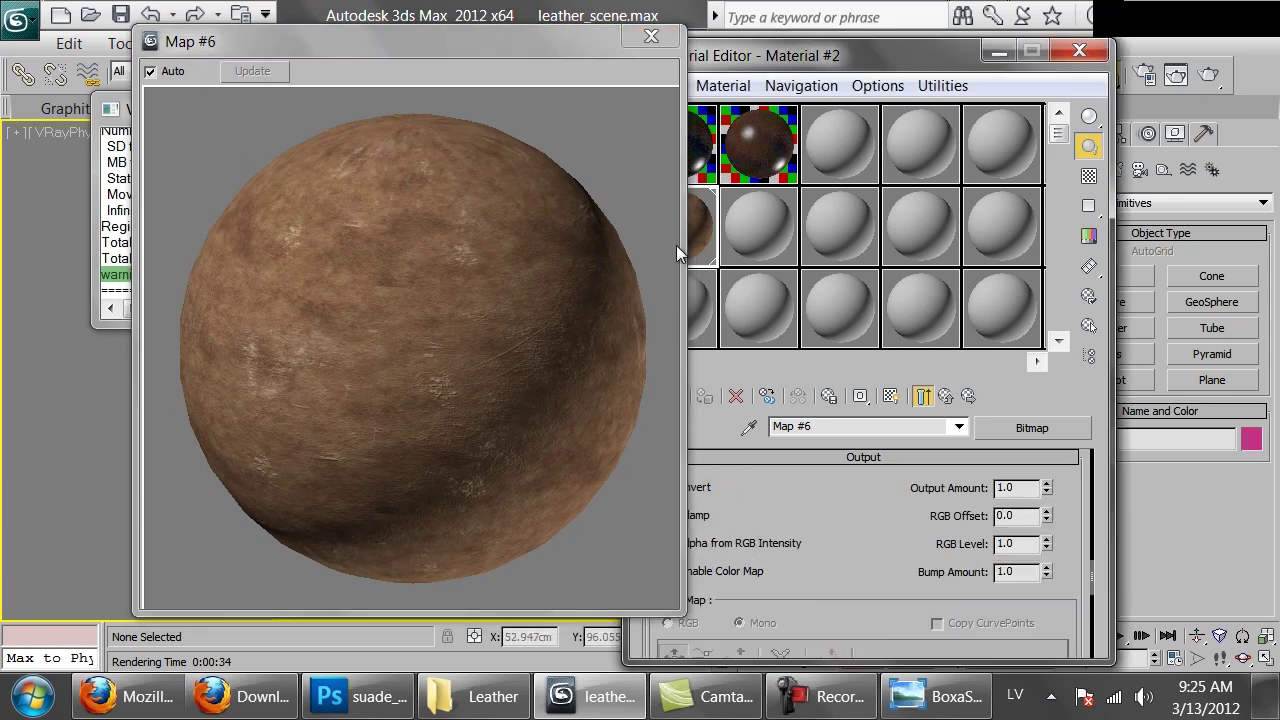
pyautogui.moveTo(570, 50); pyautogui.dragTo(458, 54)
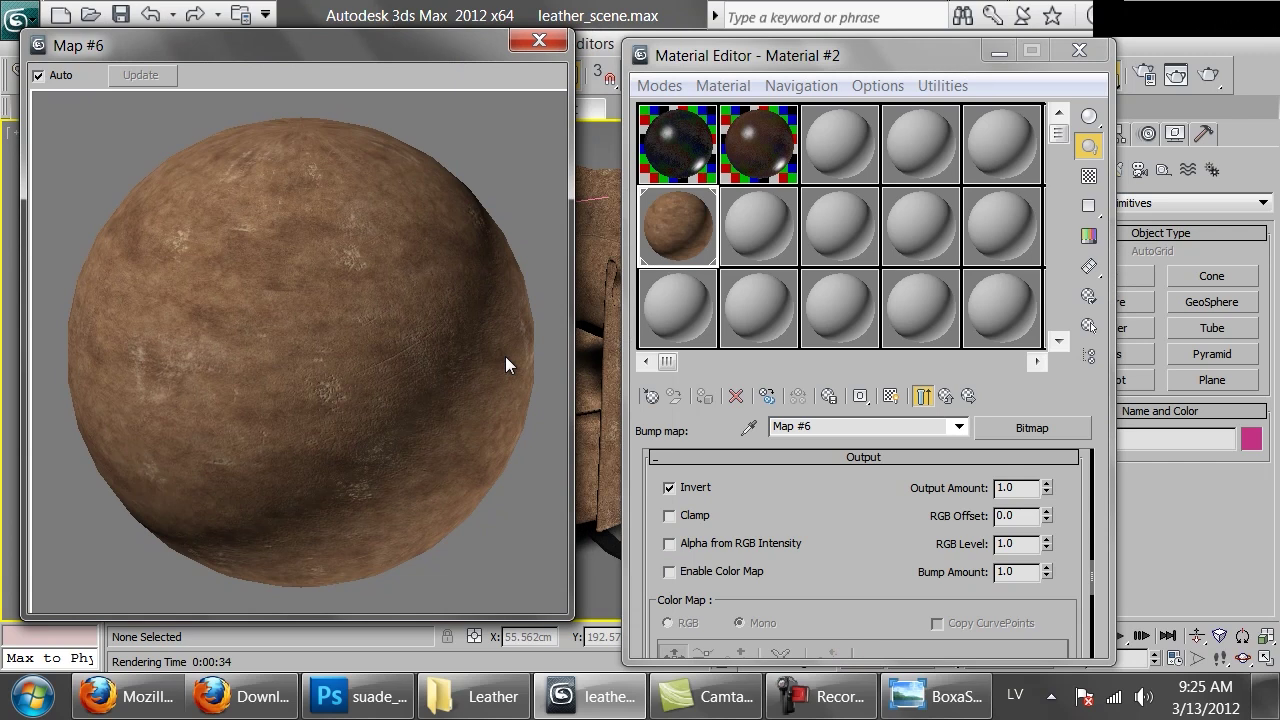
pyautogui.click(881, 452)
# Step: Set the bump bitmap's filtering to None, close the enlarged preview and render the armchair
pyautogui.scroll(10, 898, 549)
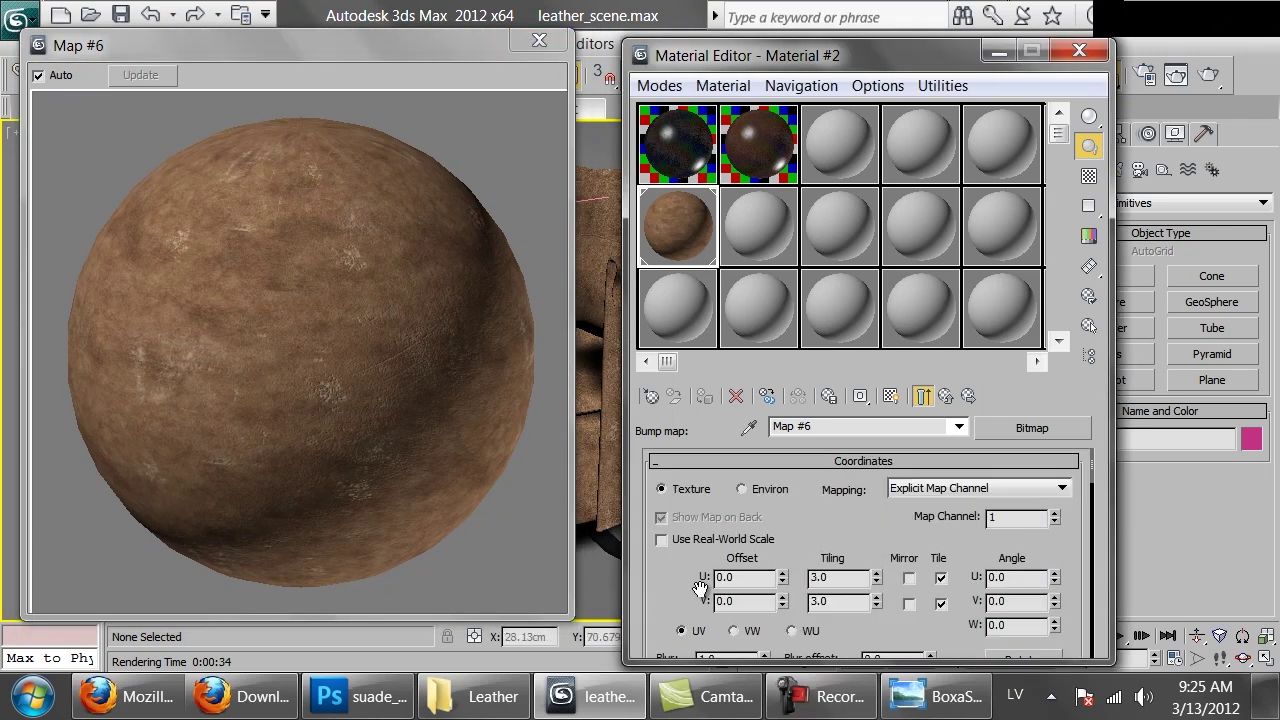
pyautogui.scroll(-5, 702, 580)
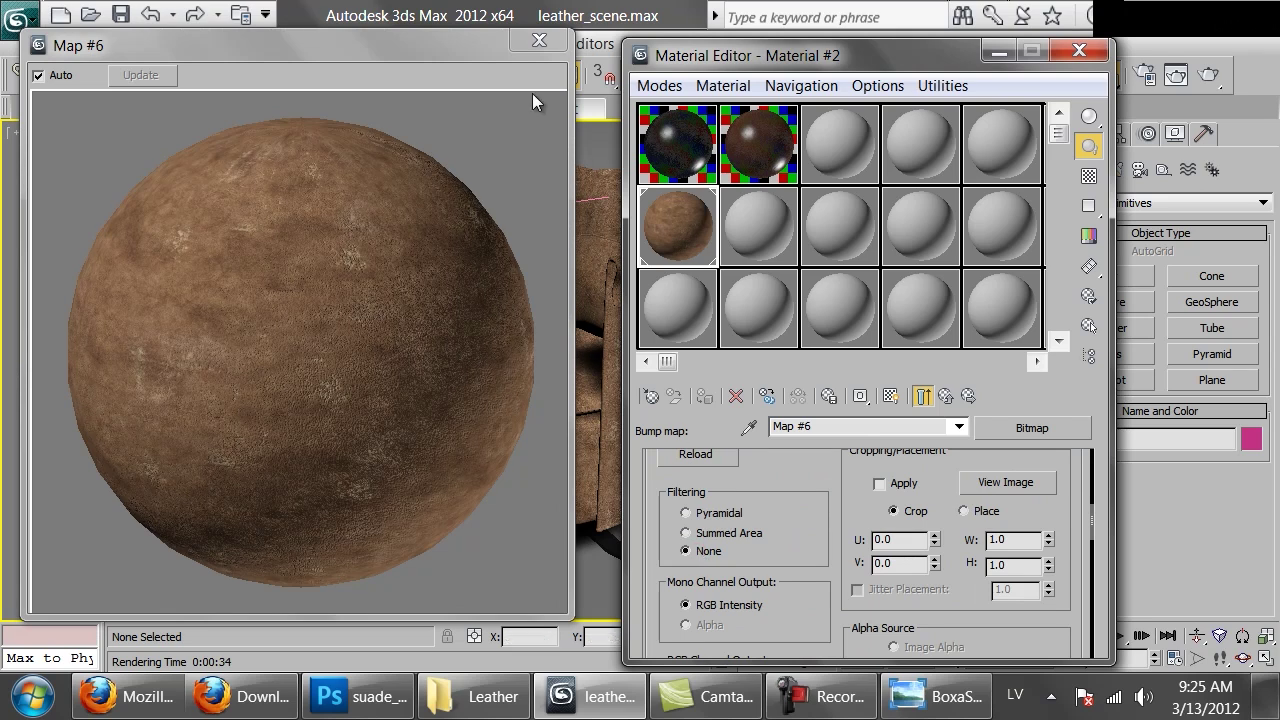
pyautogui.click(539, 40)
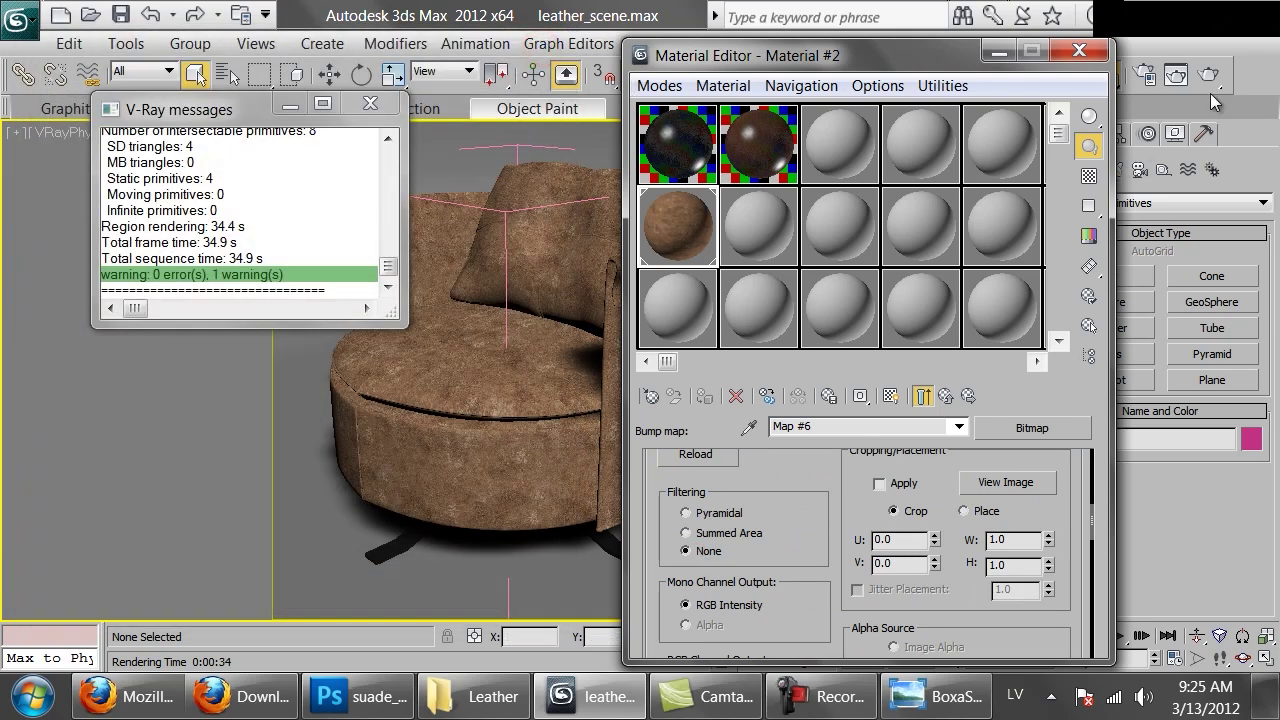
pyautogui.click(1208, 76)
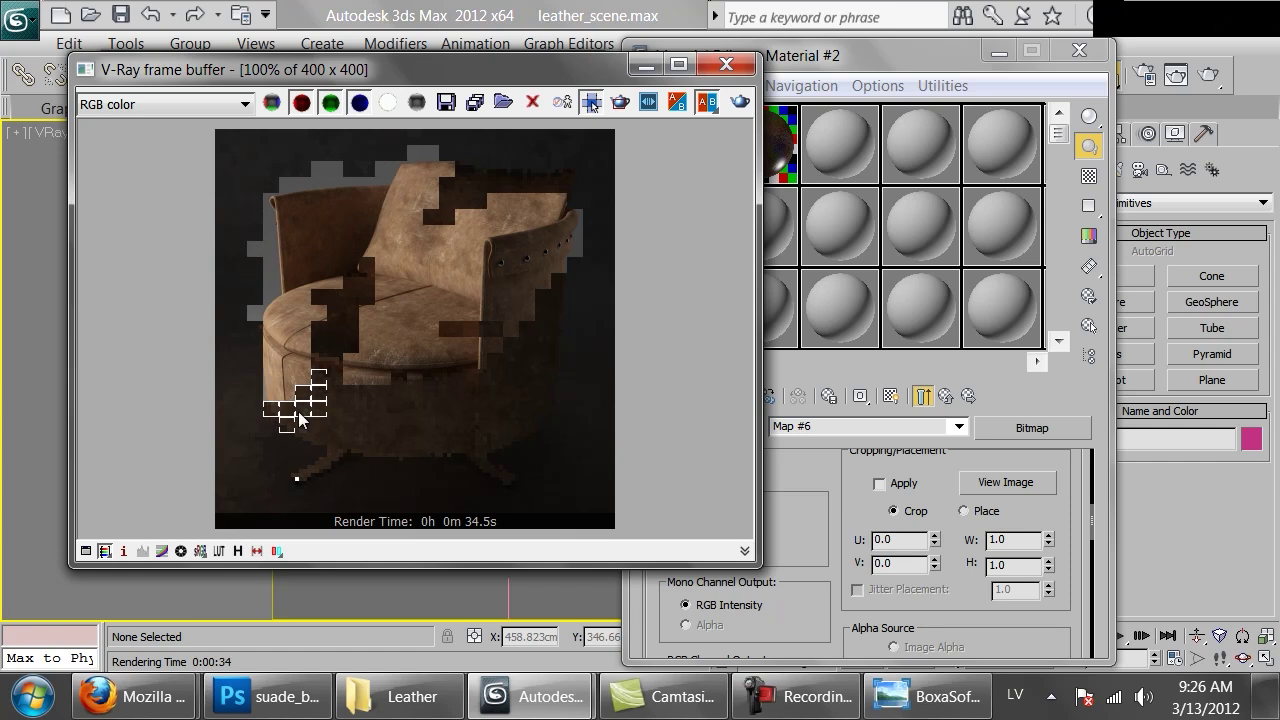
# Step: View the pillow reference photo P1010962.jpg from the Leather folder, close it and return to the armchair render in 3ds Max
pyautogui.click(352, 697)
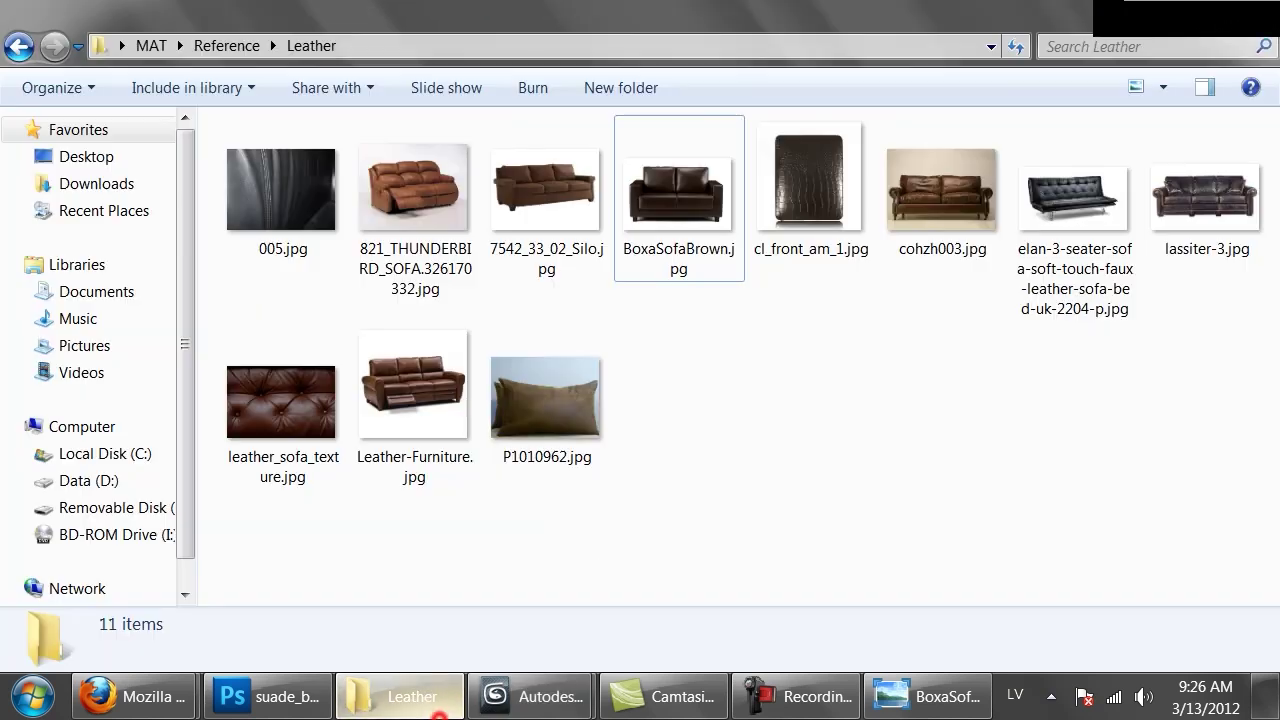
pyautogui.click(740, 377)
pyautogui.click(580, 424)
pyautogui.doubleClick(582, 424)
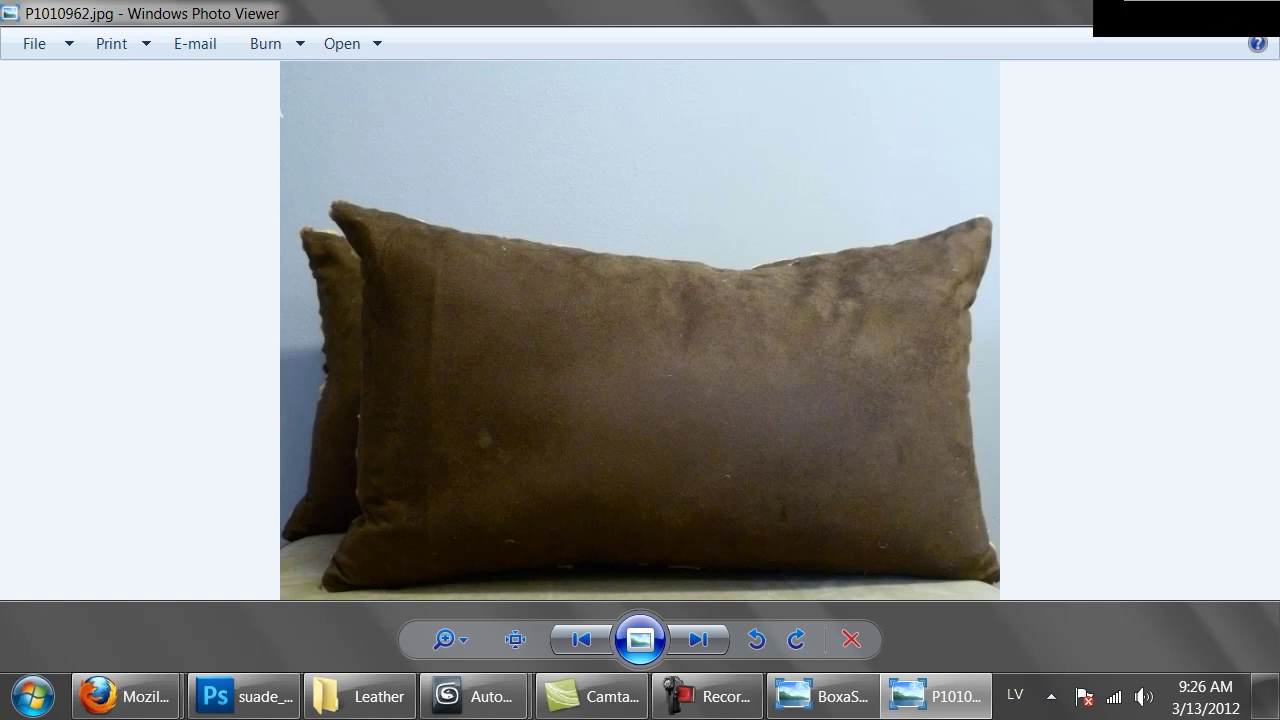
pyautogui.hotkey('alt', 'F4')
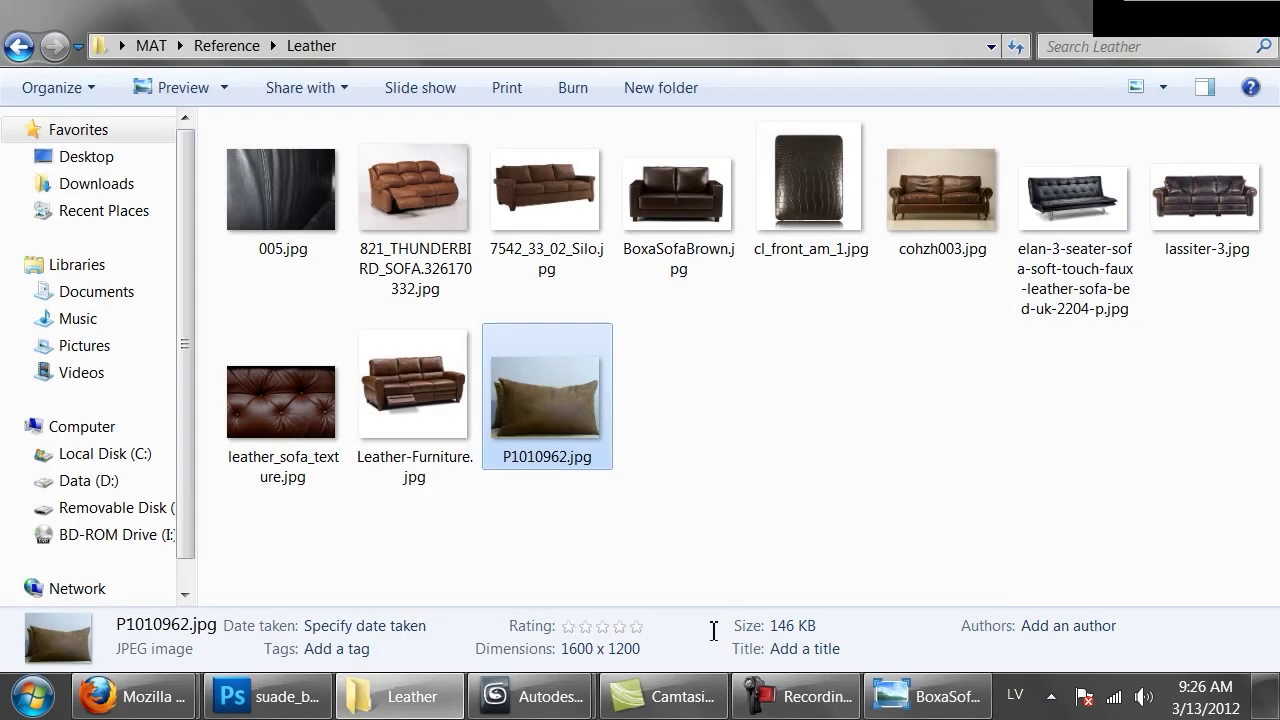
pyautogui.moveTo(530, 696)
pyautogui.click(603, 645)
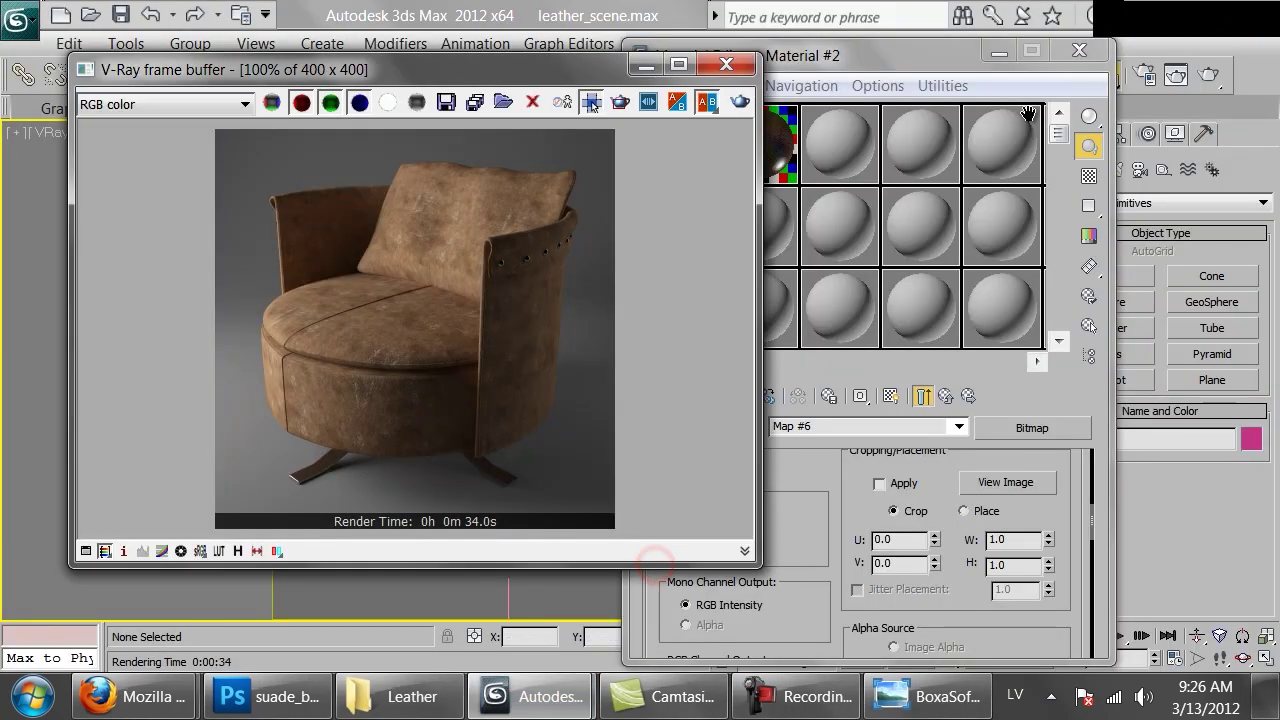
# Step: Copy the suade_bump.png map from the material's Bump slot into its Reflect slot and set the Reflect amount to 10
pyautogui.click(952, 397)
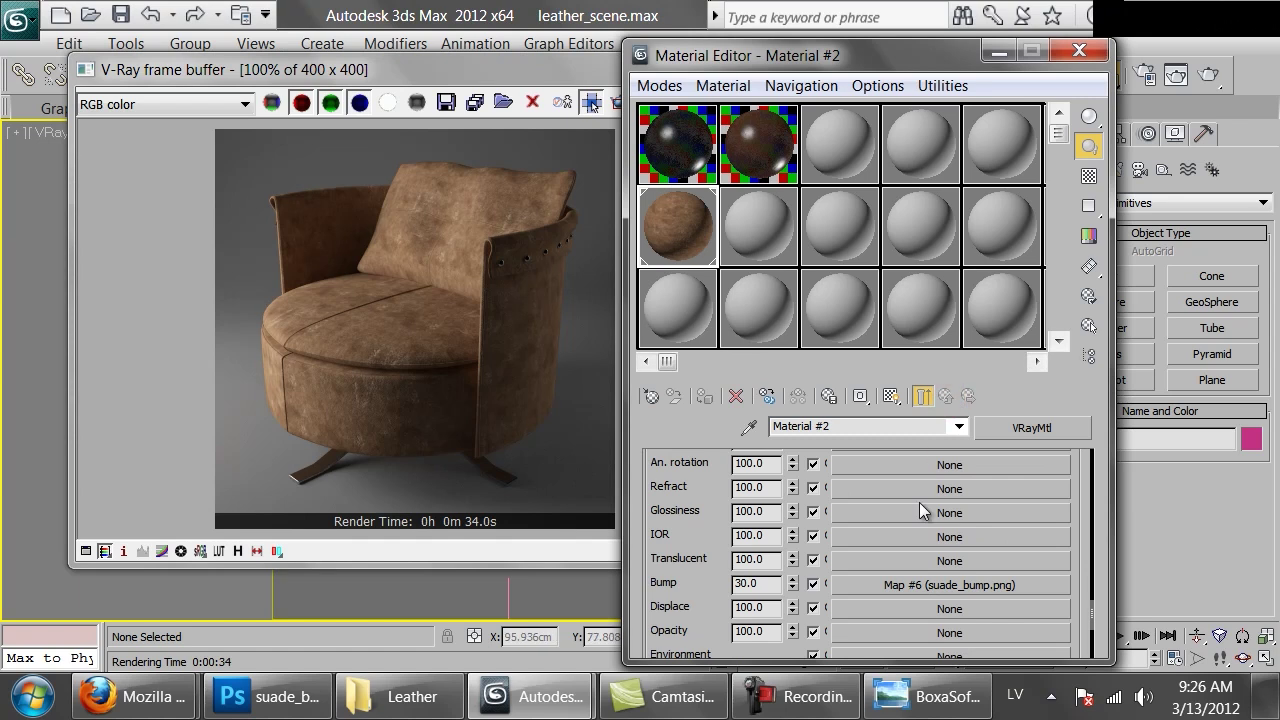
pyautogui.rightClick(907, 585)
pyautogui.click(960, 410)
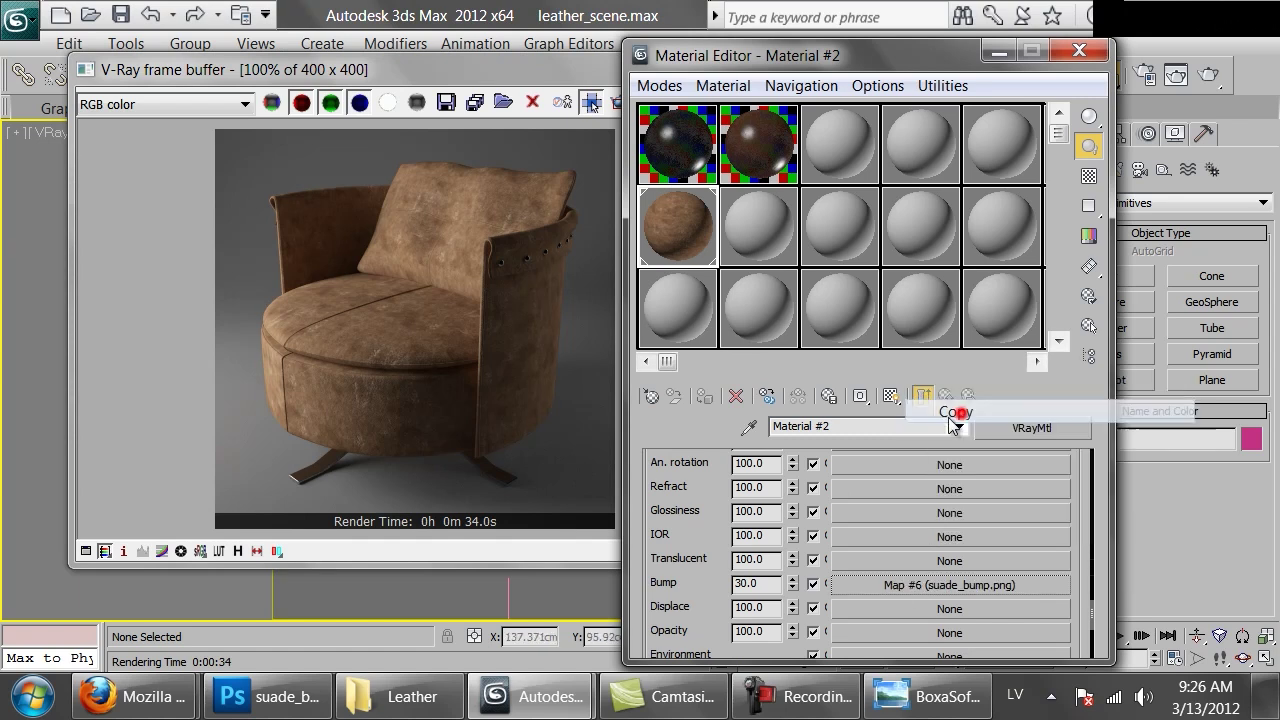
pyautogui.scroll(4, 686, 600)
pyautogui.rightClick(842, 520)
pyautogui.click(895, 530)
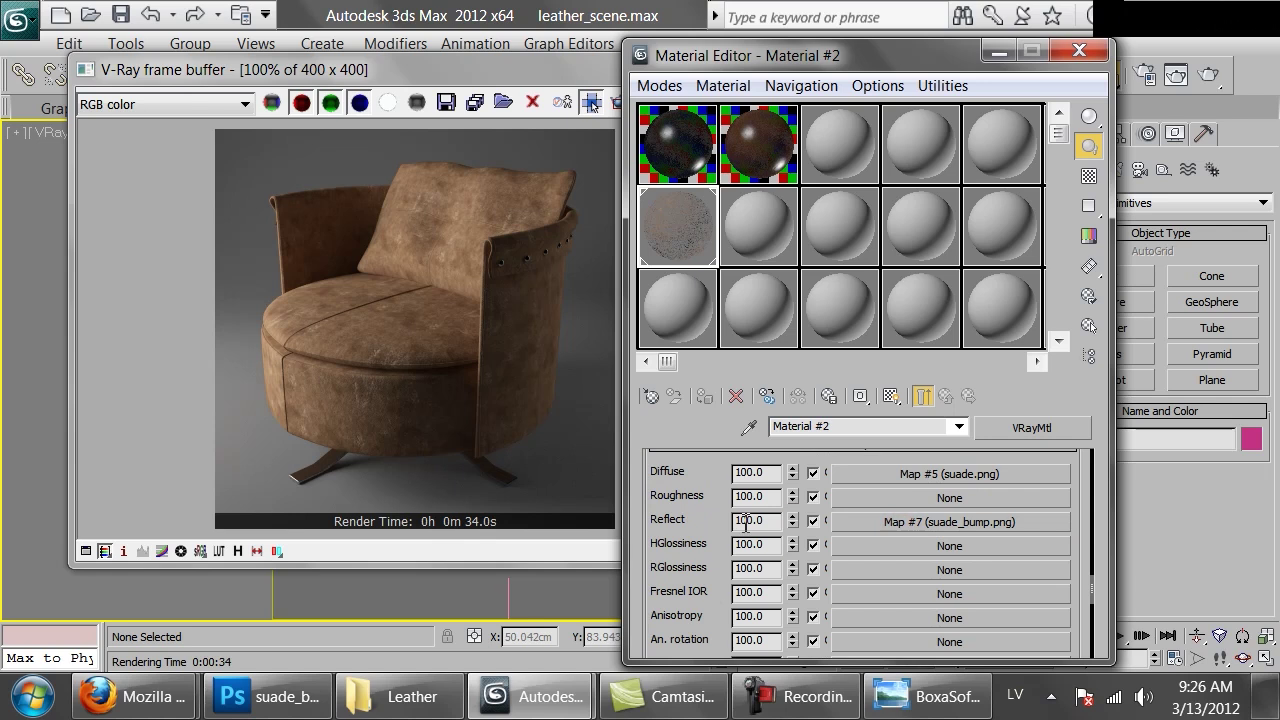
pyautogui.write('1')
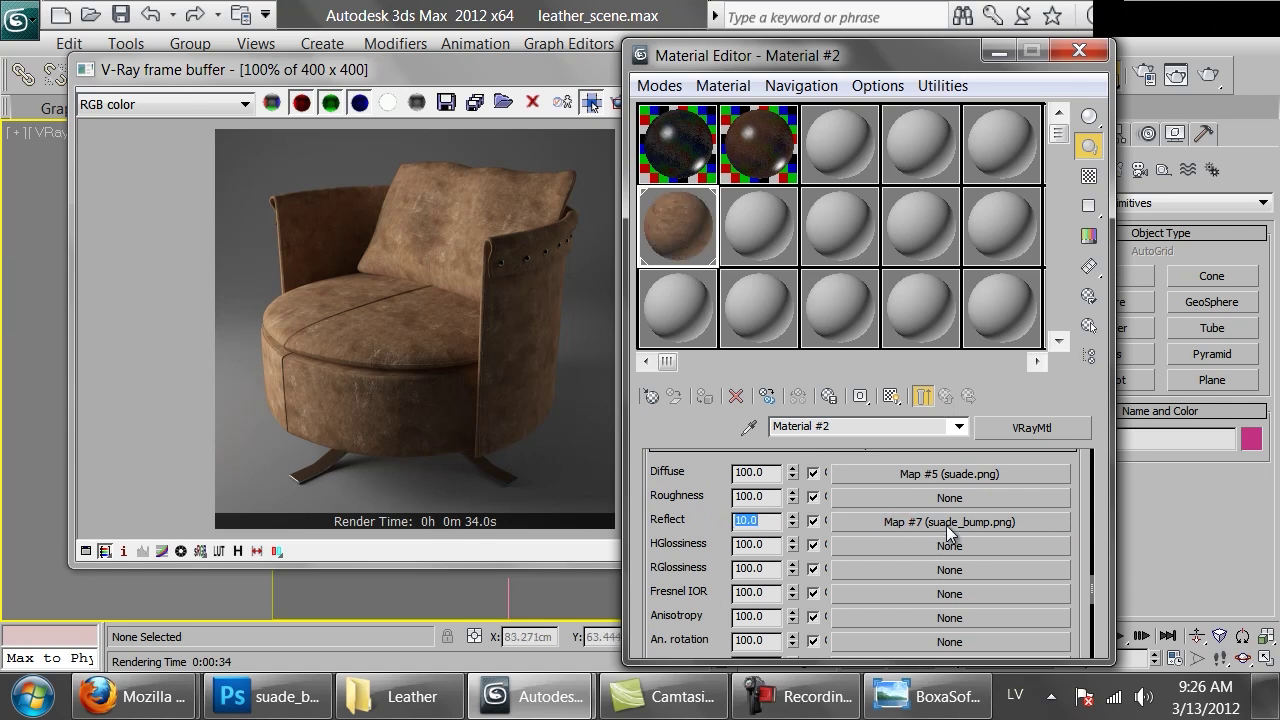
# Step: Set the reflect bitmap's filtering to Summed Area and show a checkered background behind the material sample
pyautogui.click(946, 525)
pyautogui.moveTo(836, 532); pyautogui.dragTo(797, 445)
pyautogui.scroll(-3, 797, 445)
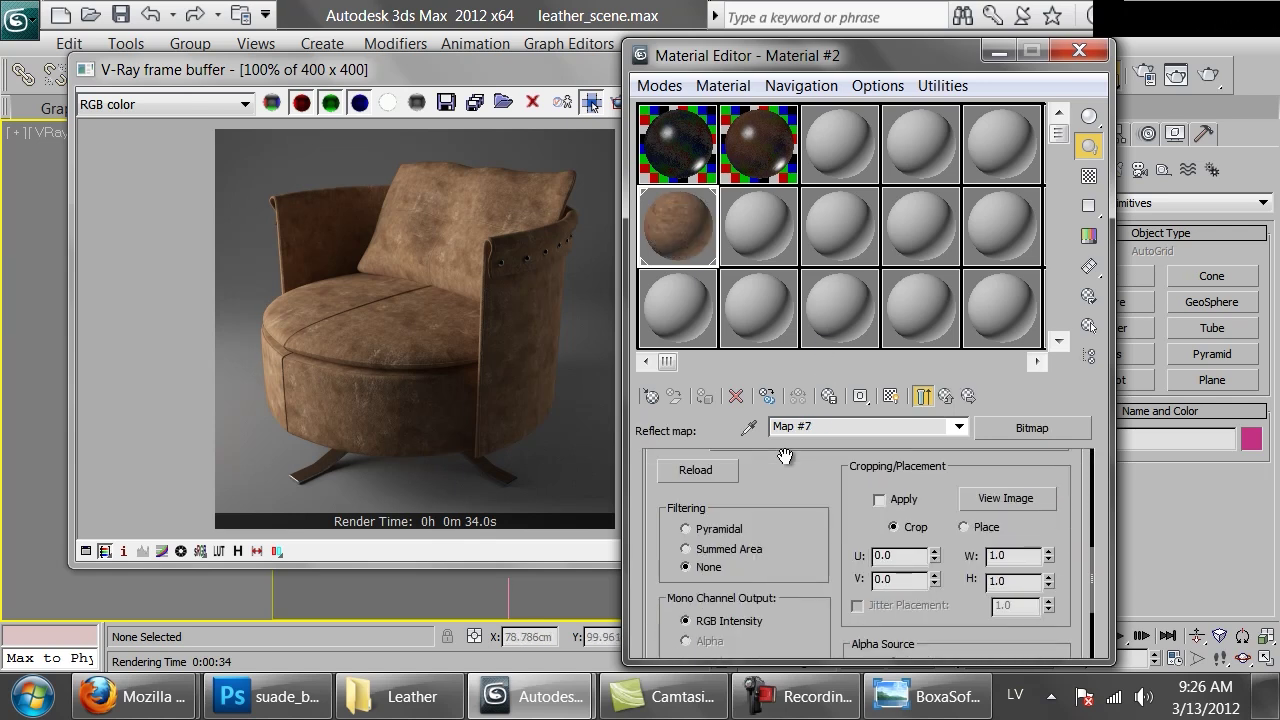
pyautogui.click(718, 545)
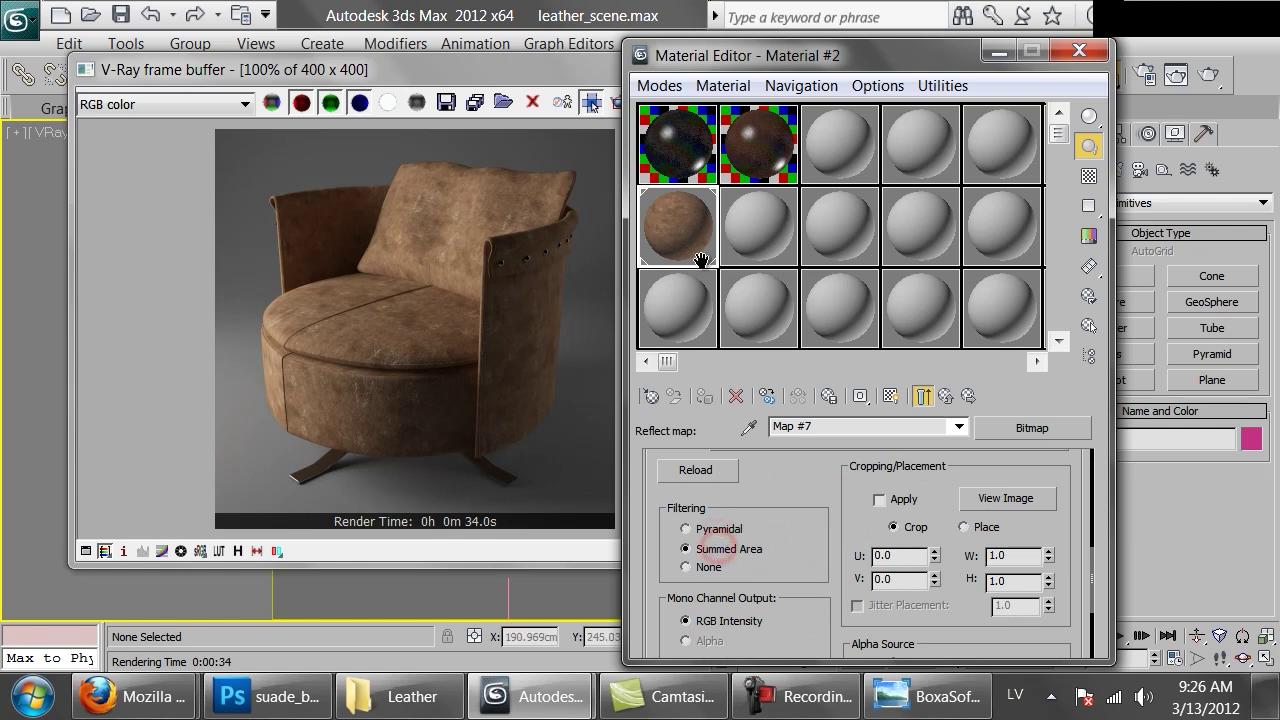
pyautogui.click(1089, 176)
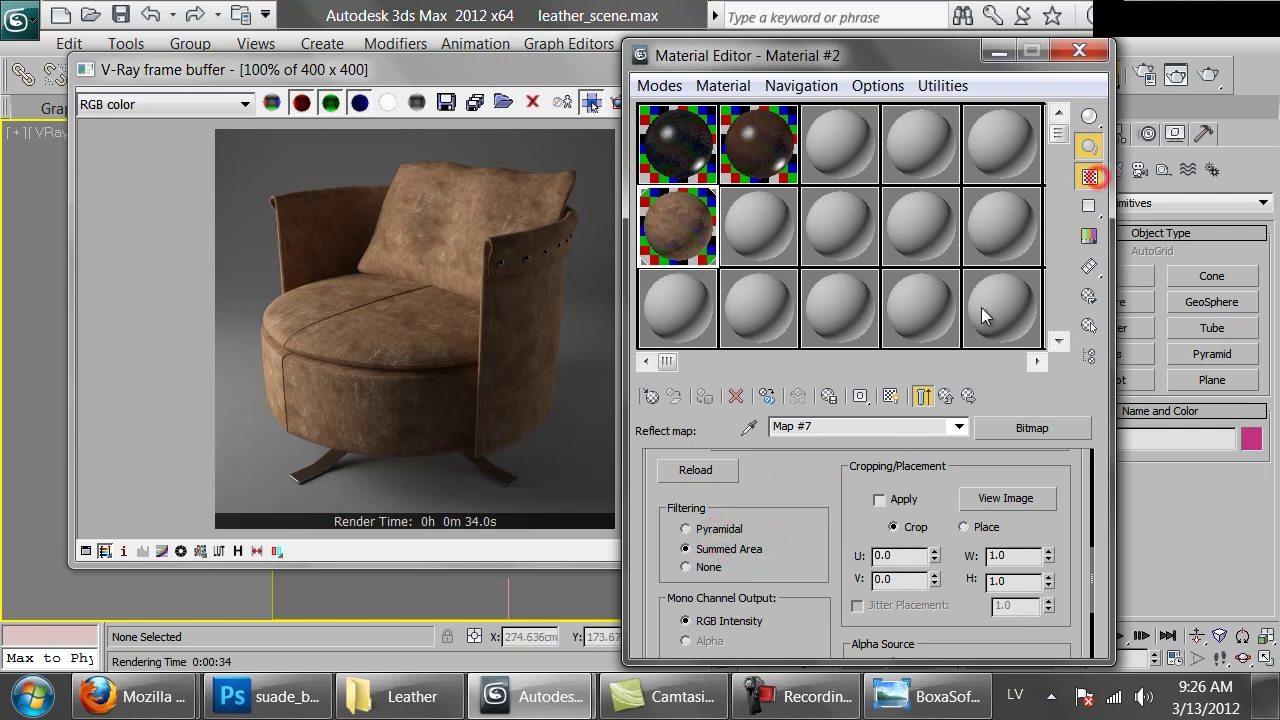
pyautogui.click(944, 396)
# Step: Compare the suede sheen in the pillow reference photo P1010962.jpg with the armchair render
pyautogui.click(689, 512)
pyautogui.scroll(15, 700, 515)
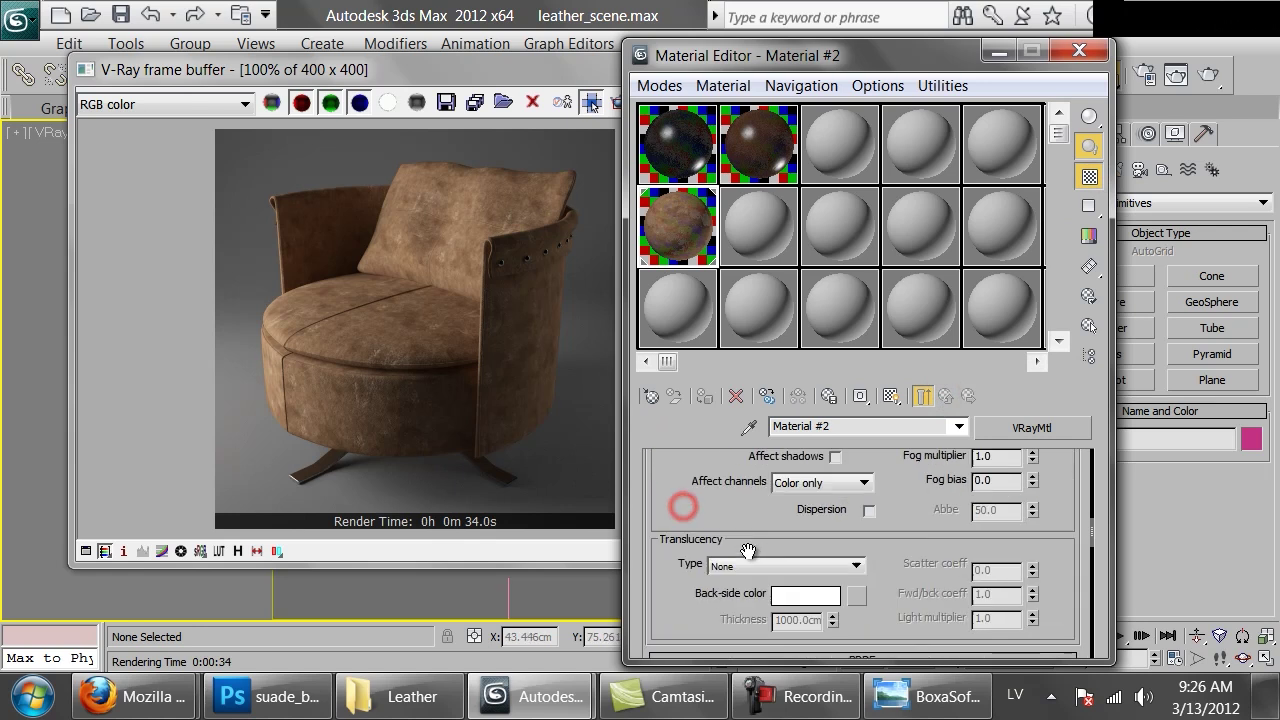
pyautogui.scroll(-2, 809, 579)
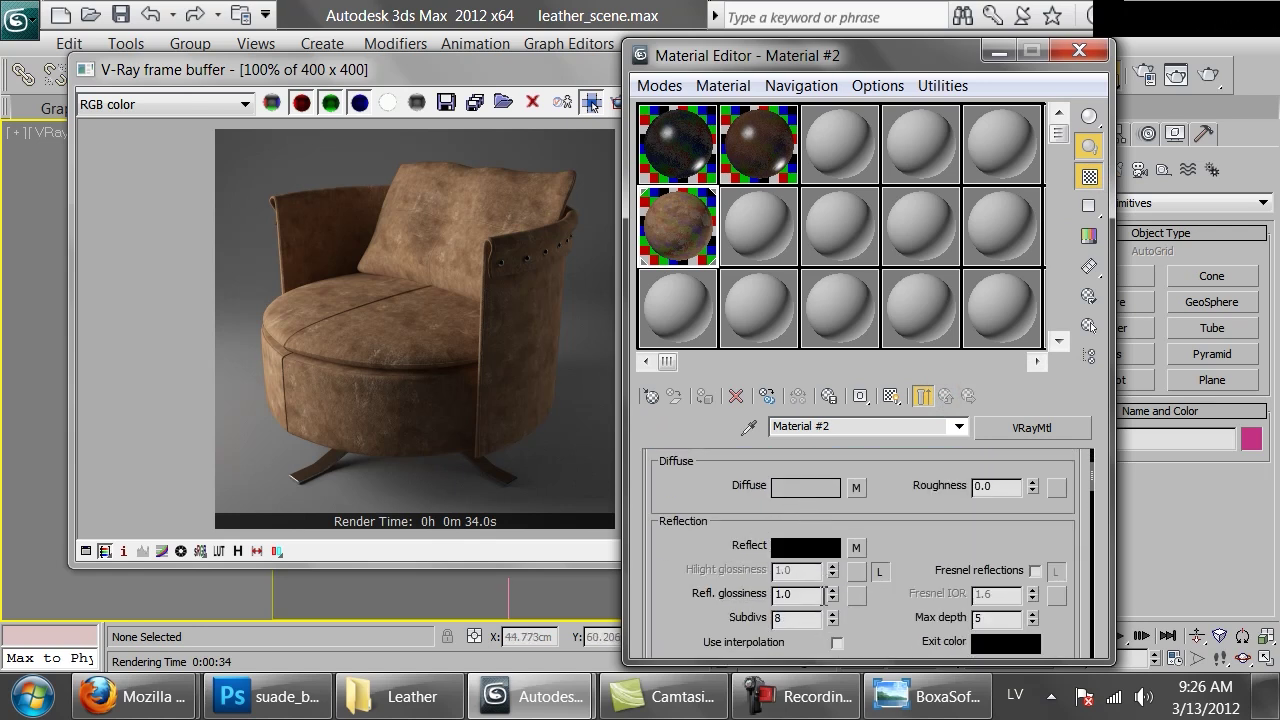
pyautogui.click(877, 716)
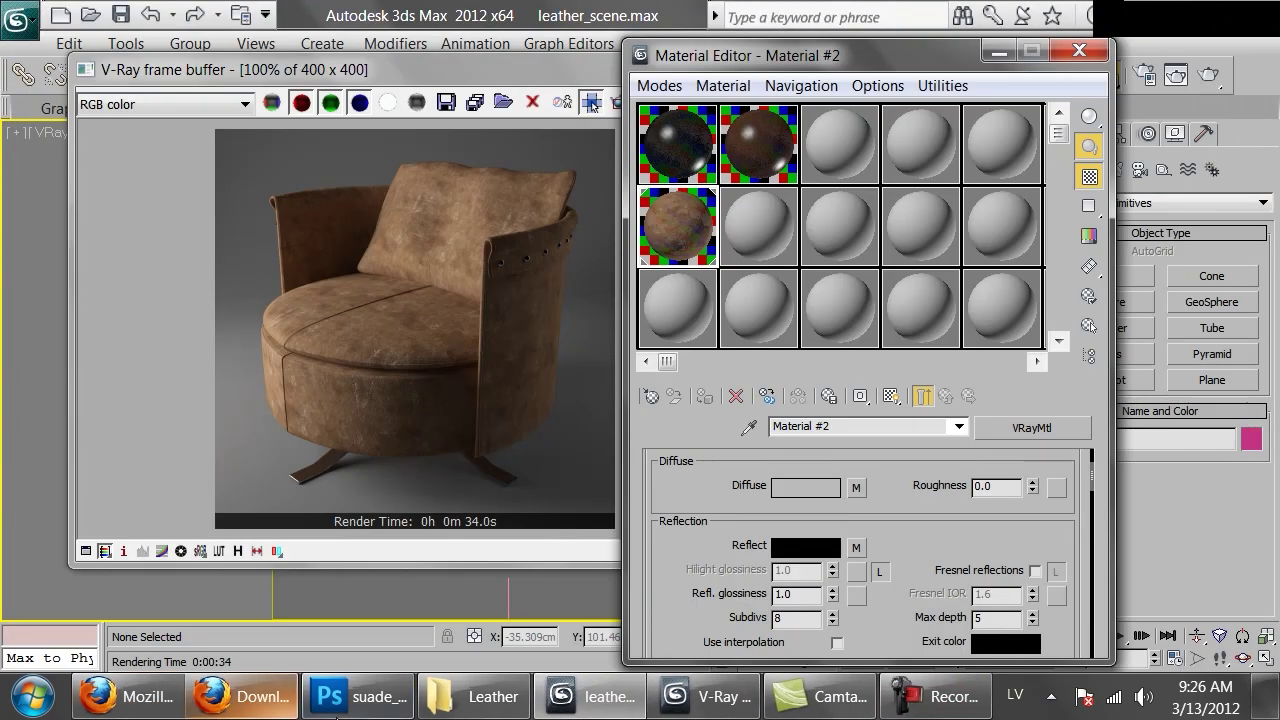
pyautogui.click(468, 696)
pyautogui.doubleClick(537, 437)
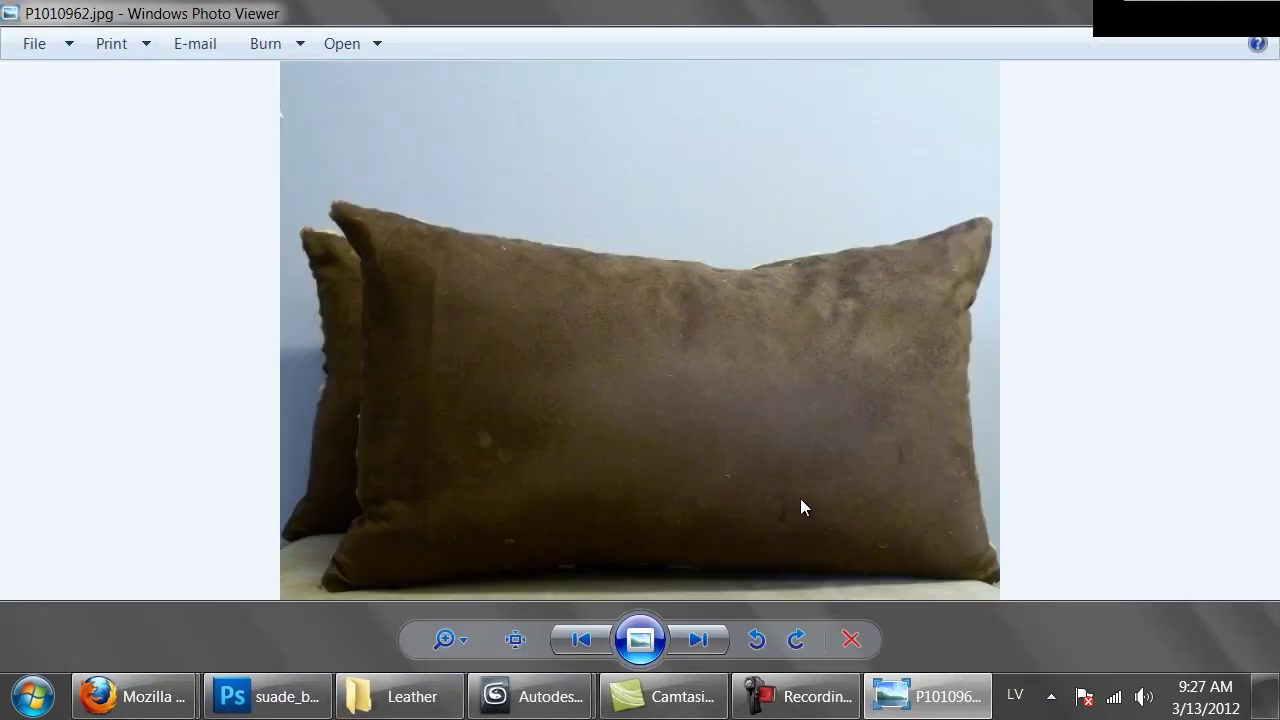
pyautogui.moveTo(512, 660)
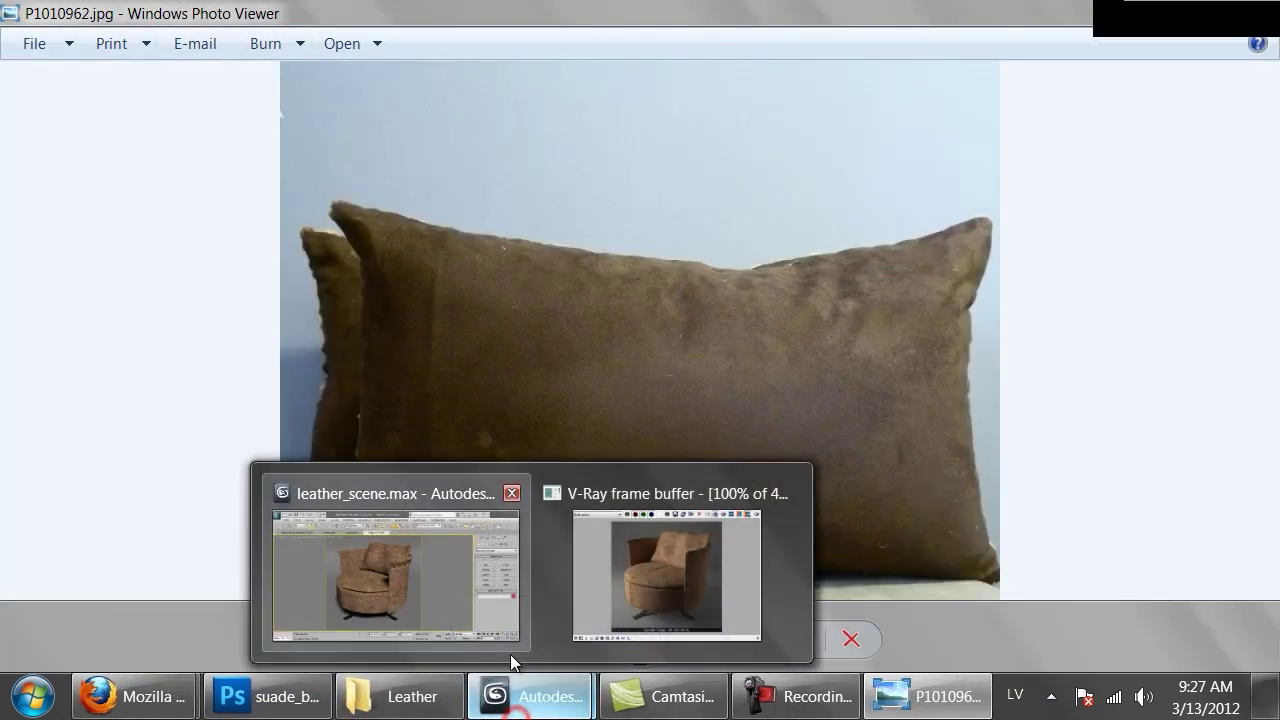
pyautogui.click(640, 573)
pyautogui.click(920, 543)
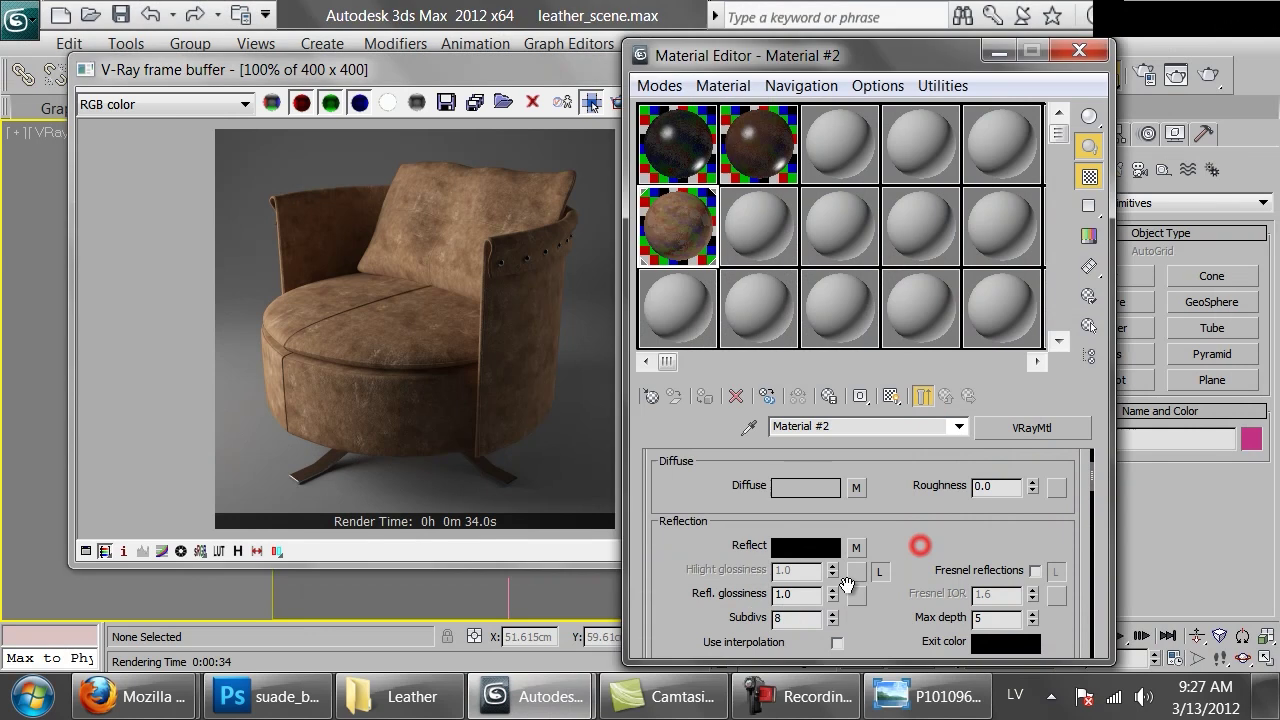
# Step: Set the reflection glossiness to 0.5, enable Fresnel reflections with an unlocked IOR of 3.0, and check the enlarged sample
pyautogui.doubleClick(806, 594)
pyautogui.write('.55')
pyautogui.press('Return')
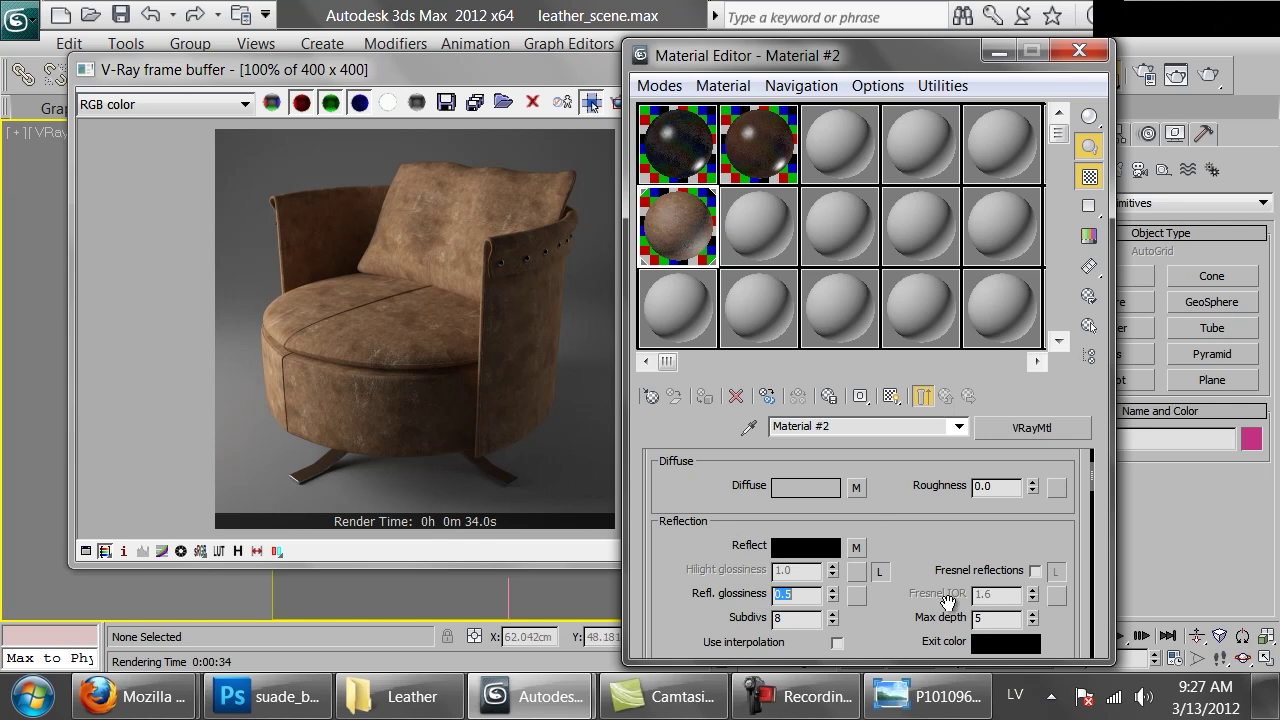
pyautogui.click(1035, 571)
pyautogui.click(1055, 571)
pyautogui.doubleClick(1000, 594)
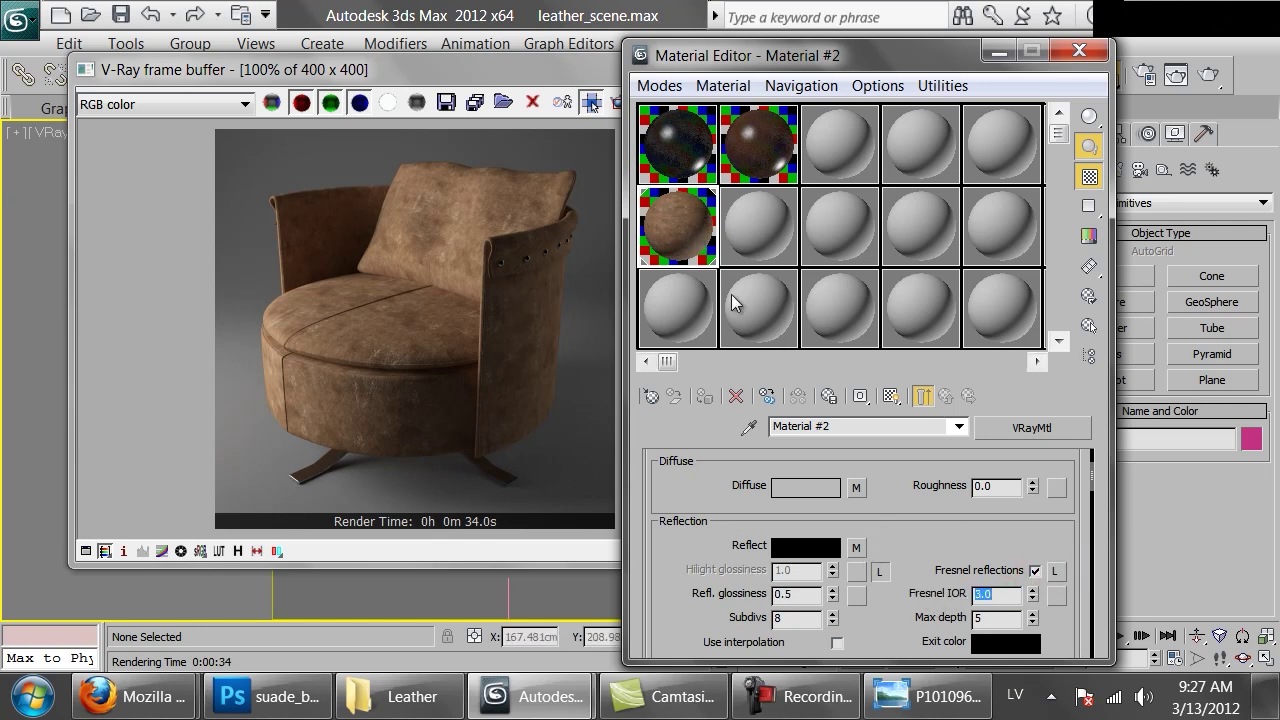
pyautogui.doubleClick(677, 226)
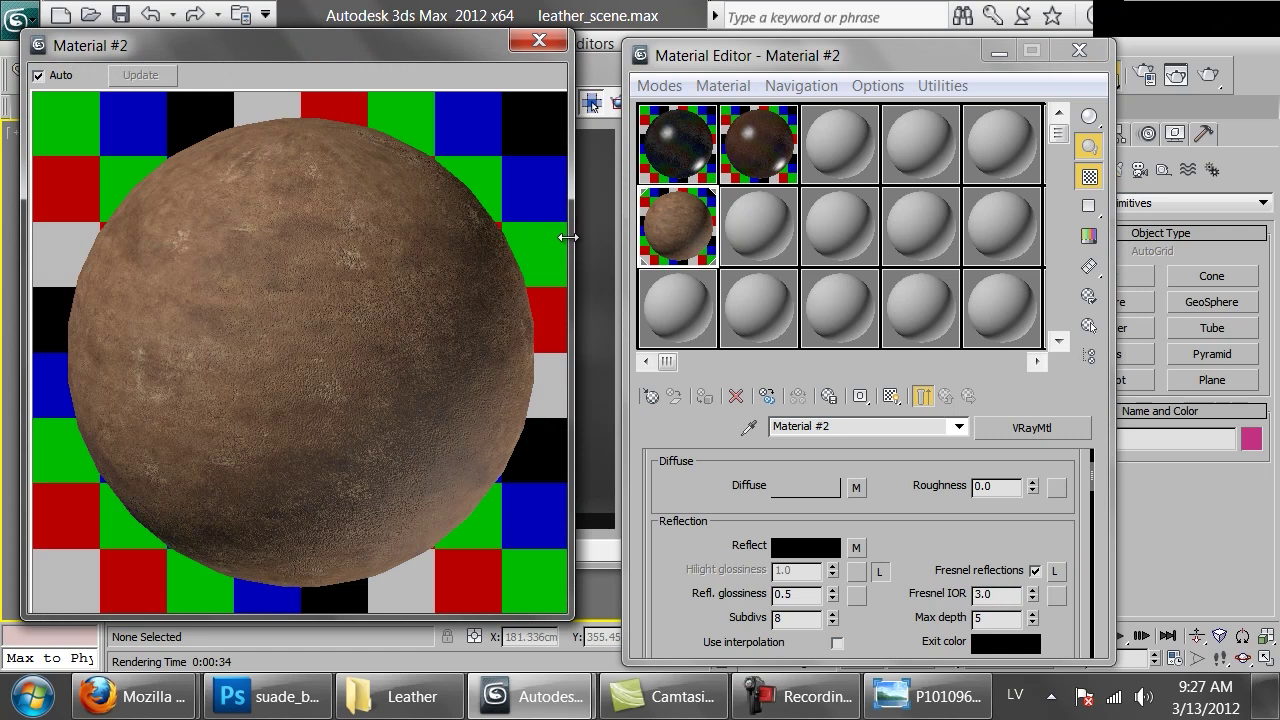
pyautogui.click(561, 42)
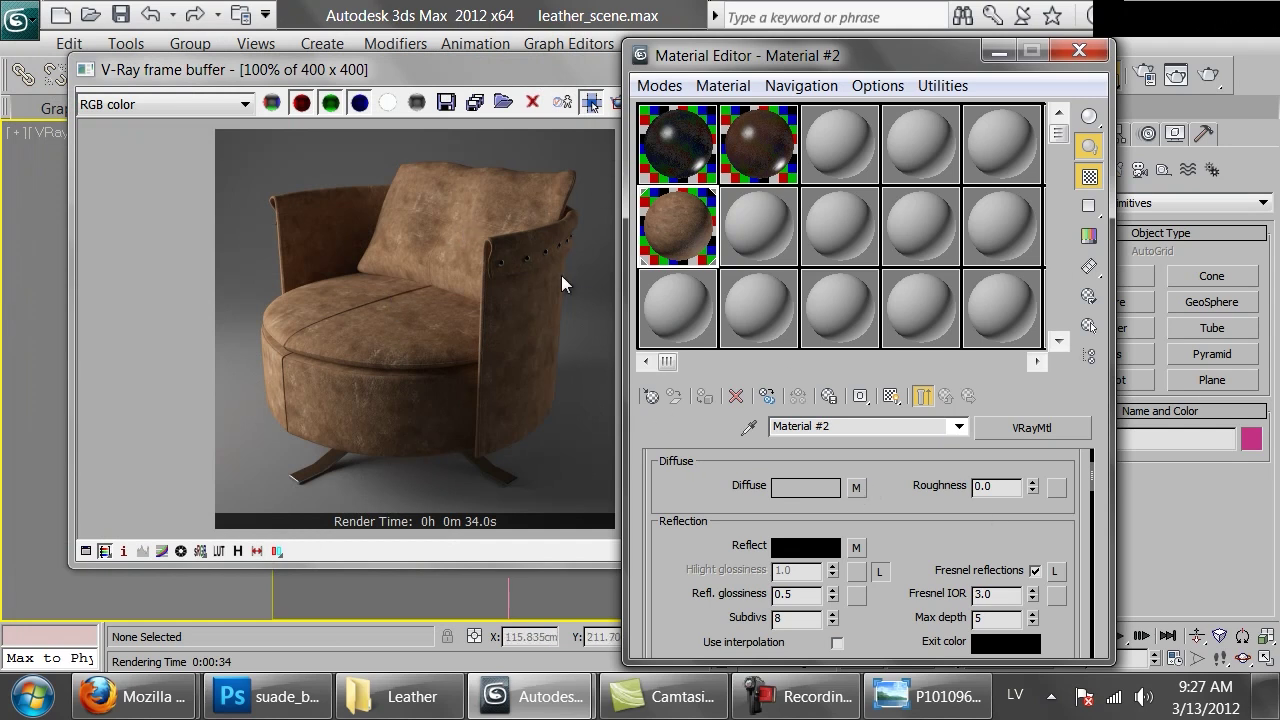
# Step: Change the material's diffuse map to a Falloff map, keeping the suade.png bitmap as its sub-map
pyautogui.click(855, 489)
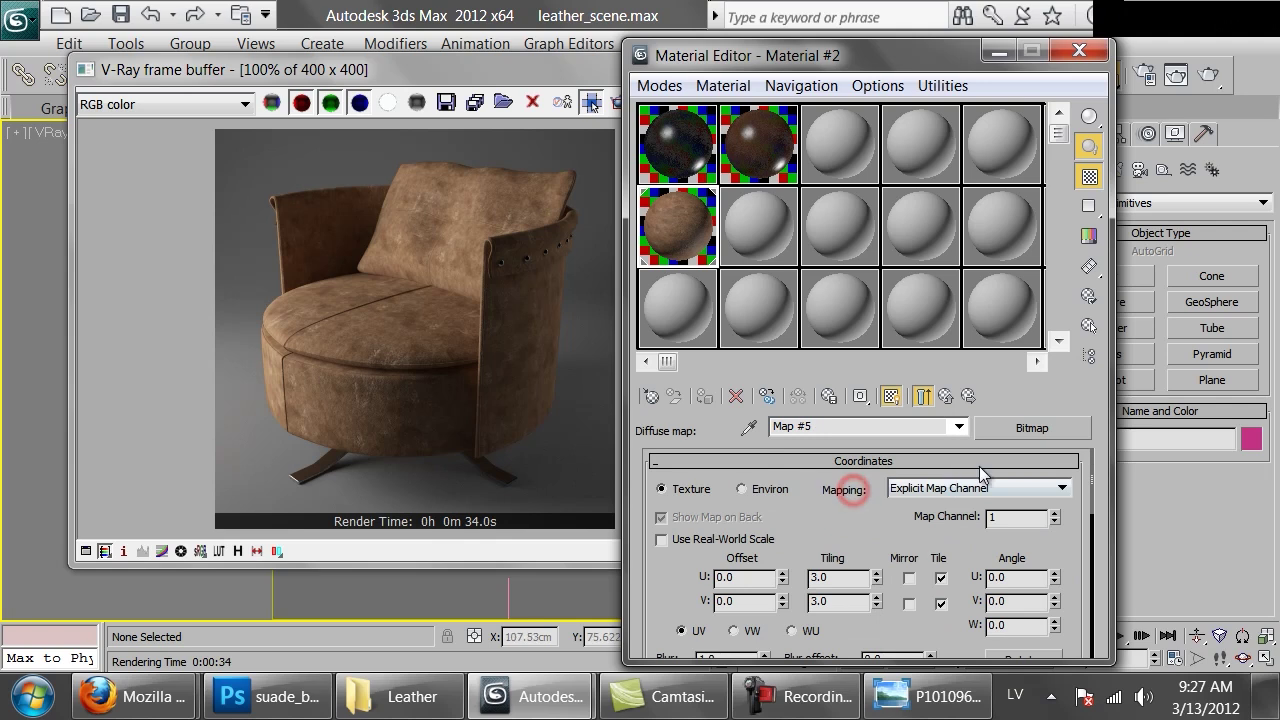
pyautogui.click(1020, 428)
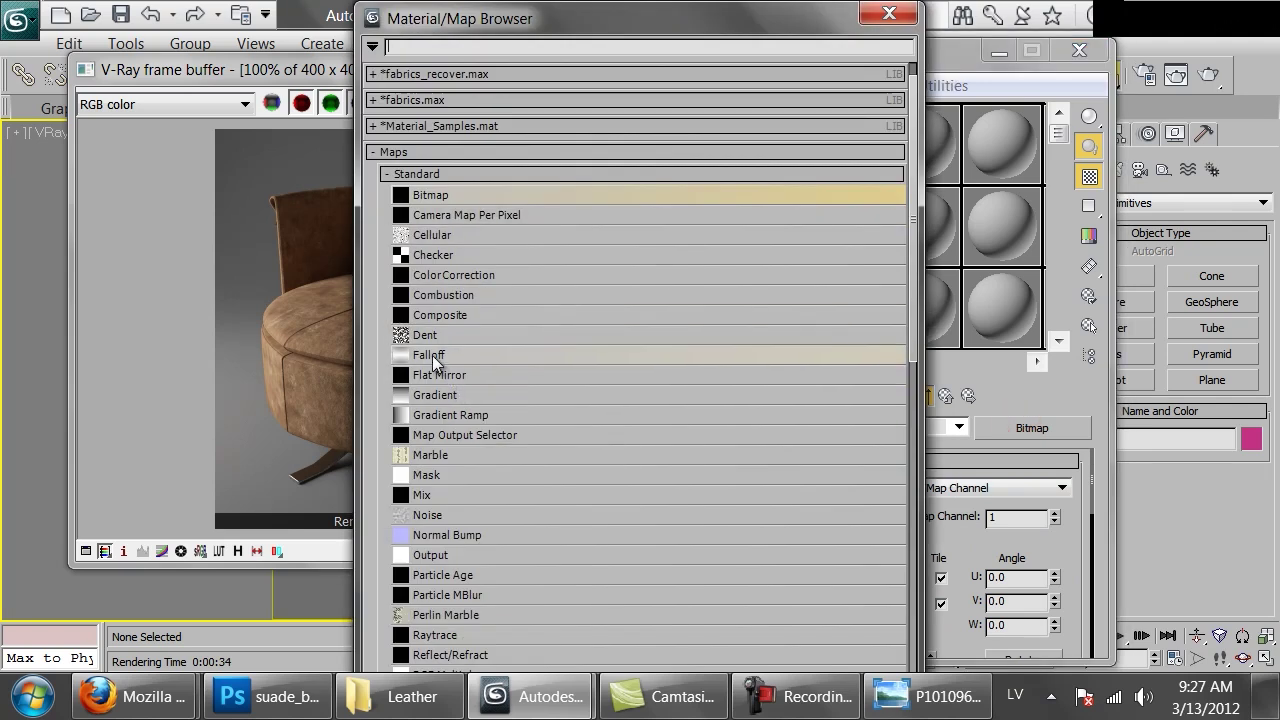
pyautogui.doubleClick(432, 358)
pyautogui.click(809, 417)
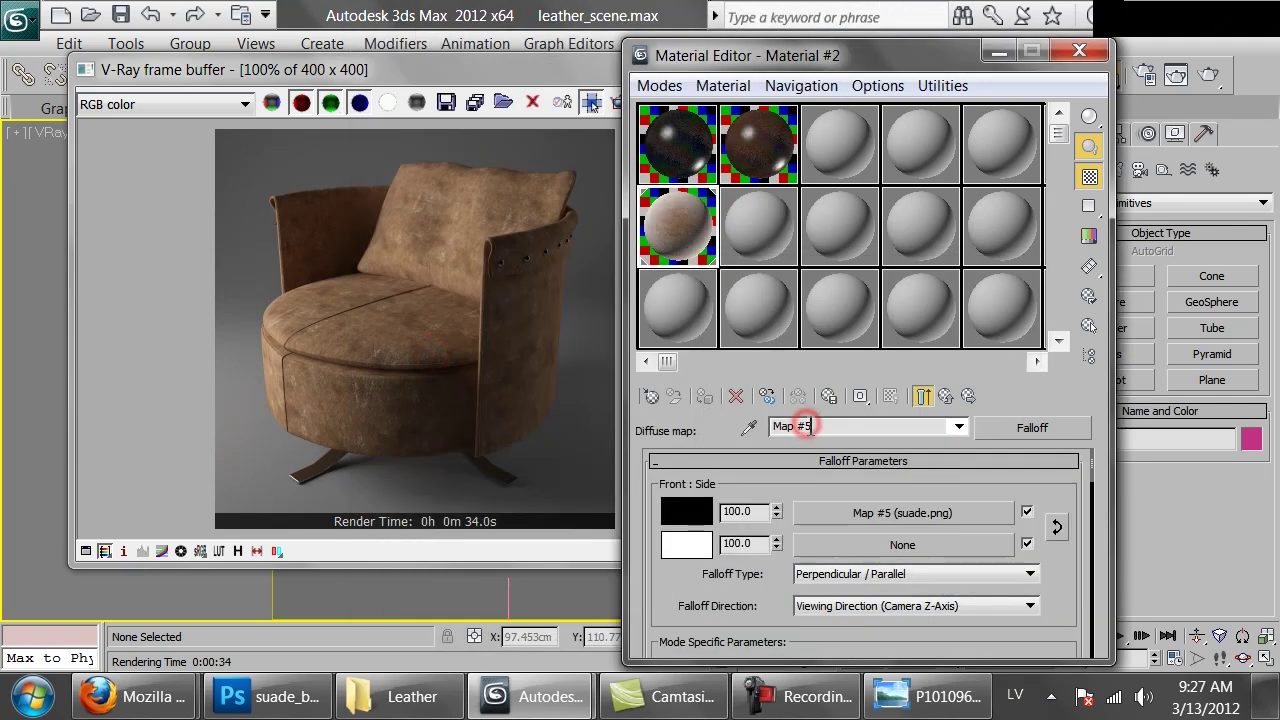
# Step: Copy the falloff's front suade.png map into the side slot, set the side amount to 80, and enlarge the sample preview
pyautogui.rightClick(857, 519)
pyautogui.click(964, 348)
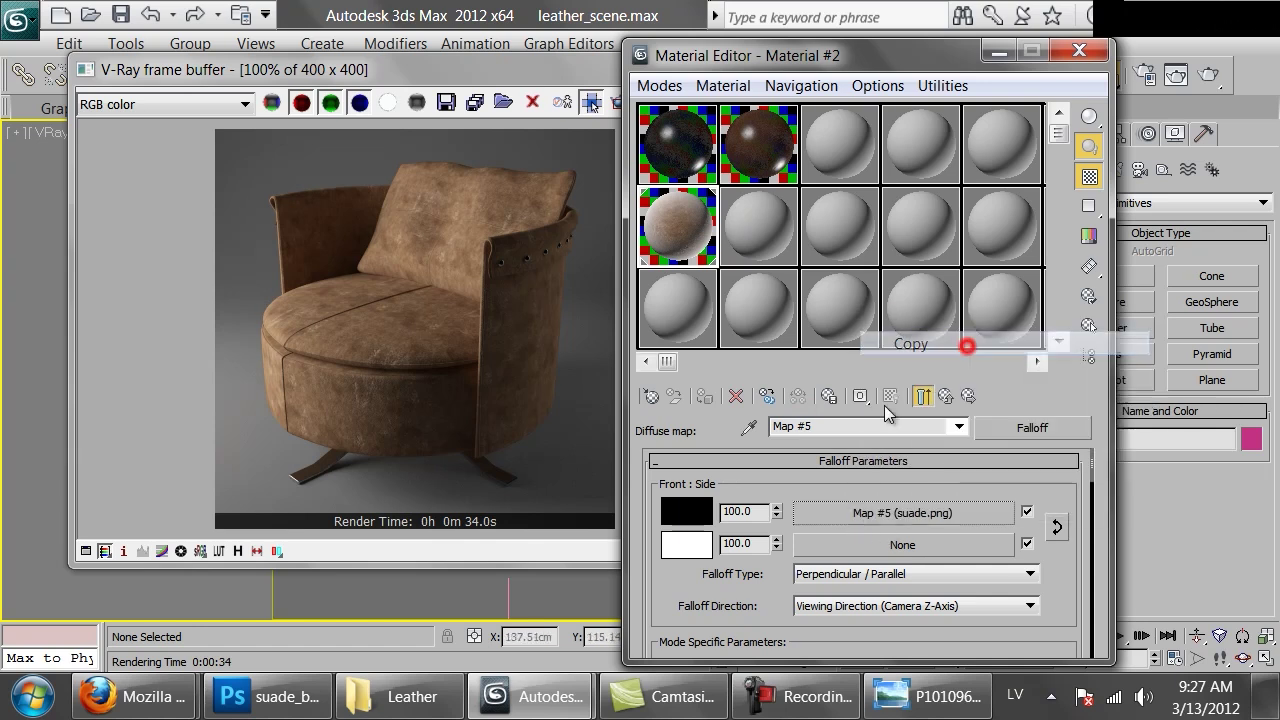
pyautogui.rightClick(860, 545)
pyautogui.click(901, 562)
pyautogui.moveTo(763, 586); pyautogui.dragTo(758, 510)
pyautogui.press('Return')
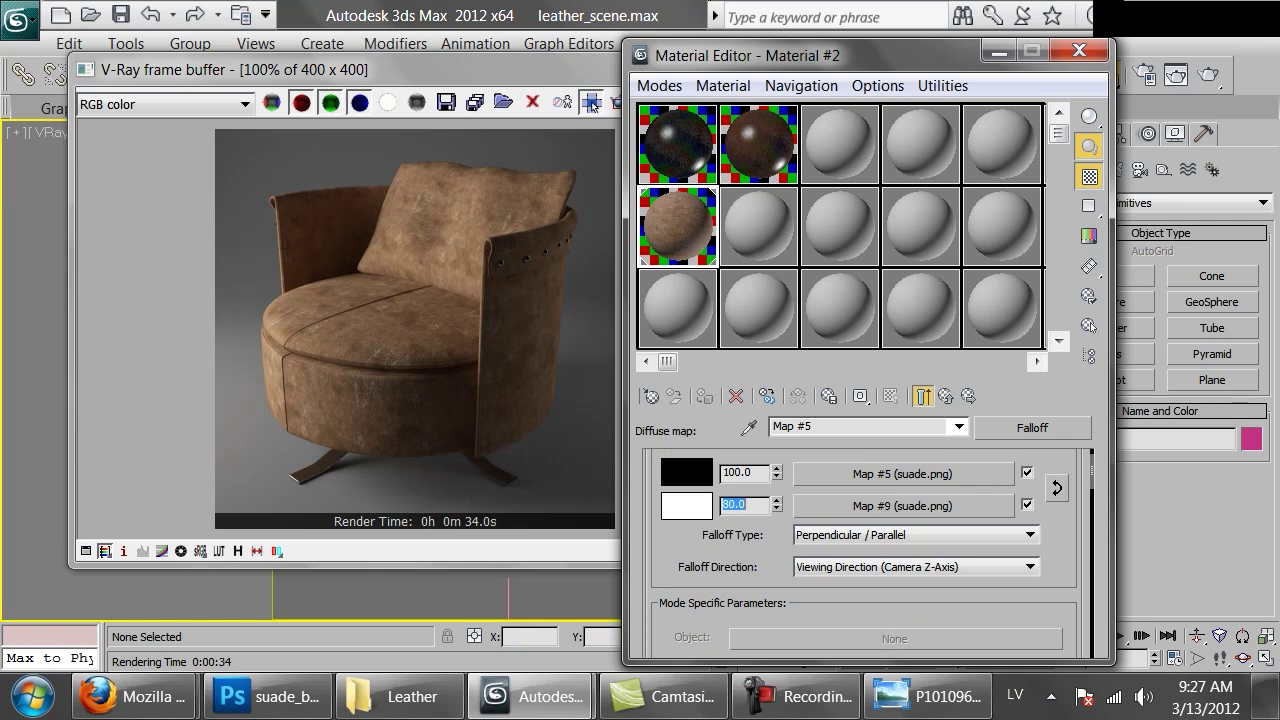
pyautogui.doubleClick(713, 224)
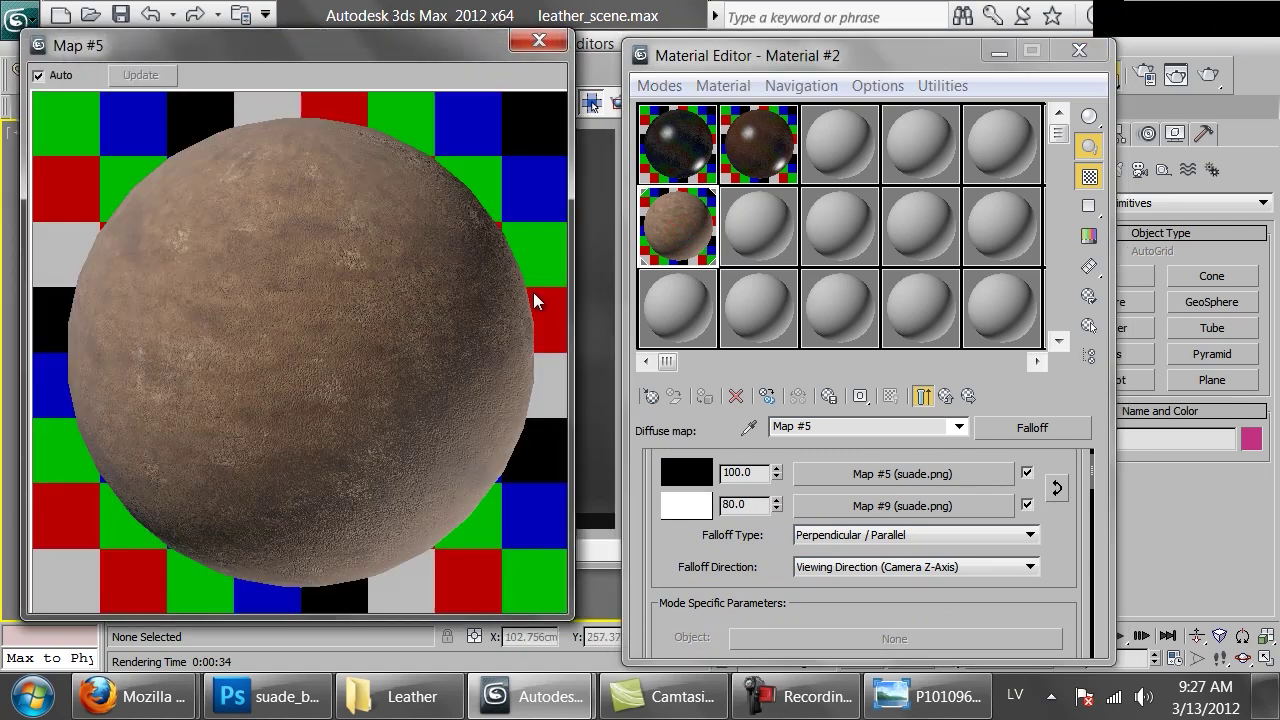
# Step: Set the falloff's side amount to 70 and its side color to a pale peach with hue 17, saturation 69 and value 255
pyautogui.doubleClick(745, 506)
pyautogui.write('70')
pyautogui.press('Return')
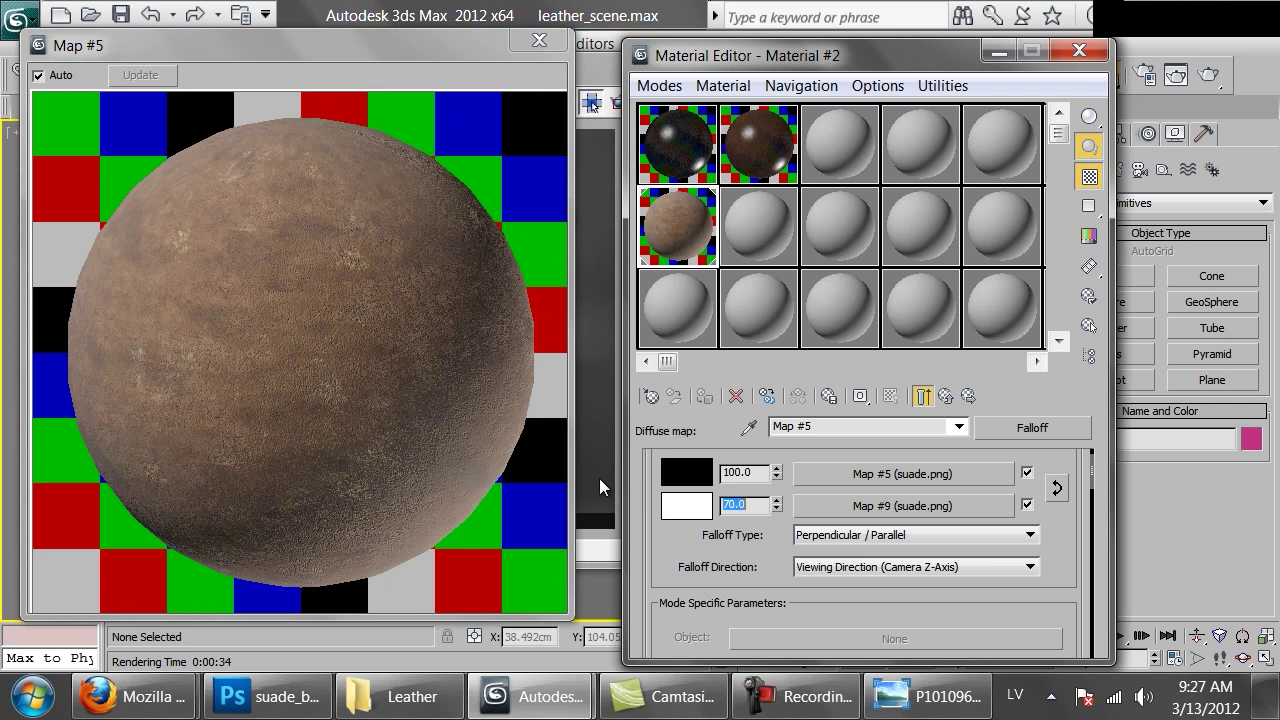
pyautogui.click(687, 506)
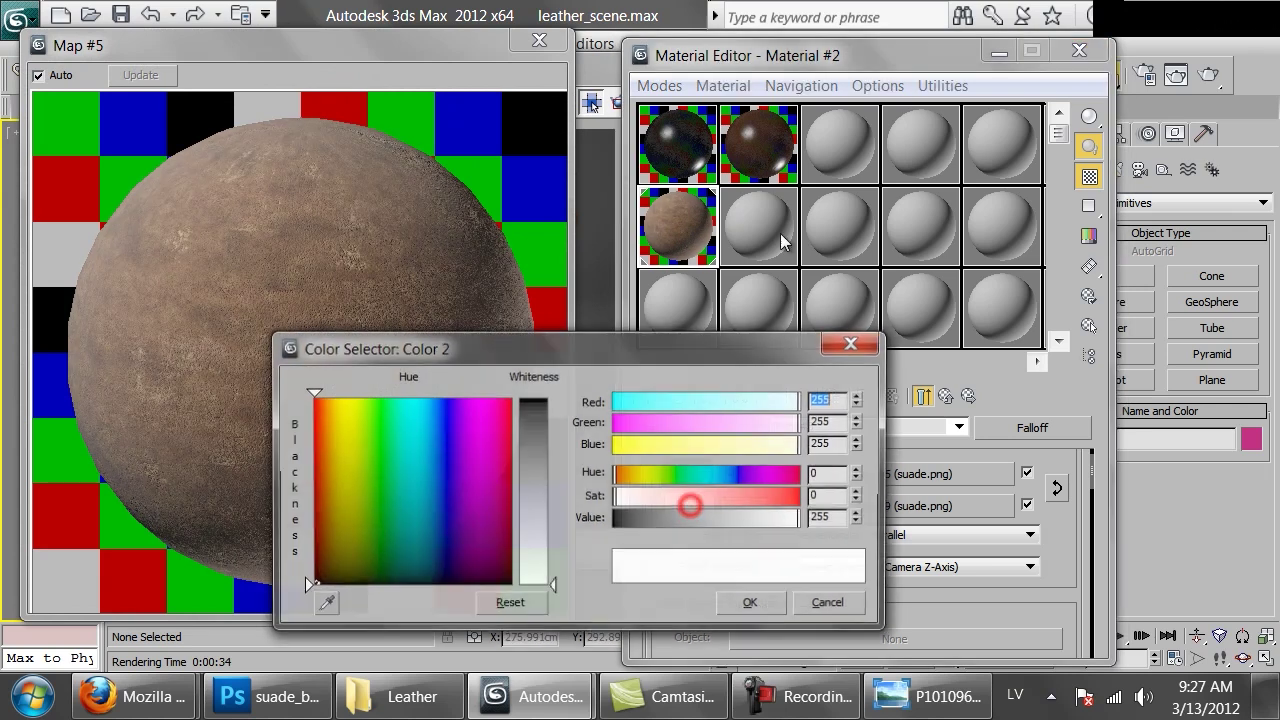
pyautogui.click(630, 500)
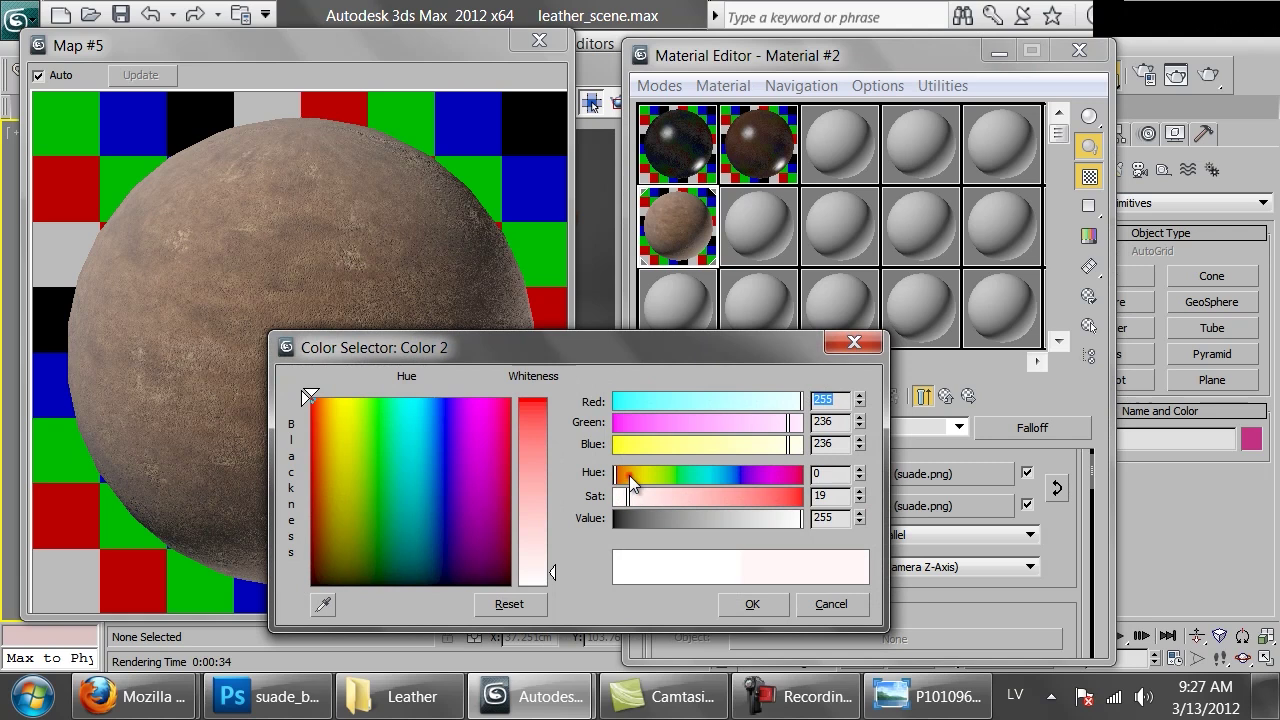
pyautogui.click(630, 474)
pyautogui.moveTo(647, 497); pyautogui.dragTo(664, 500)
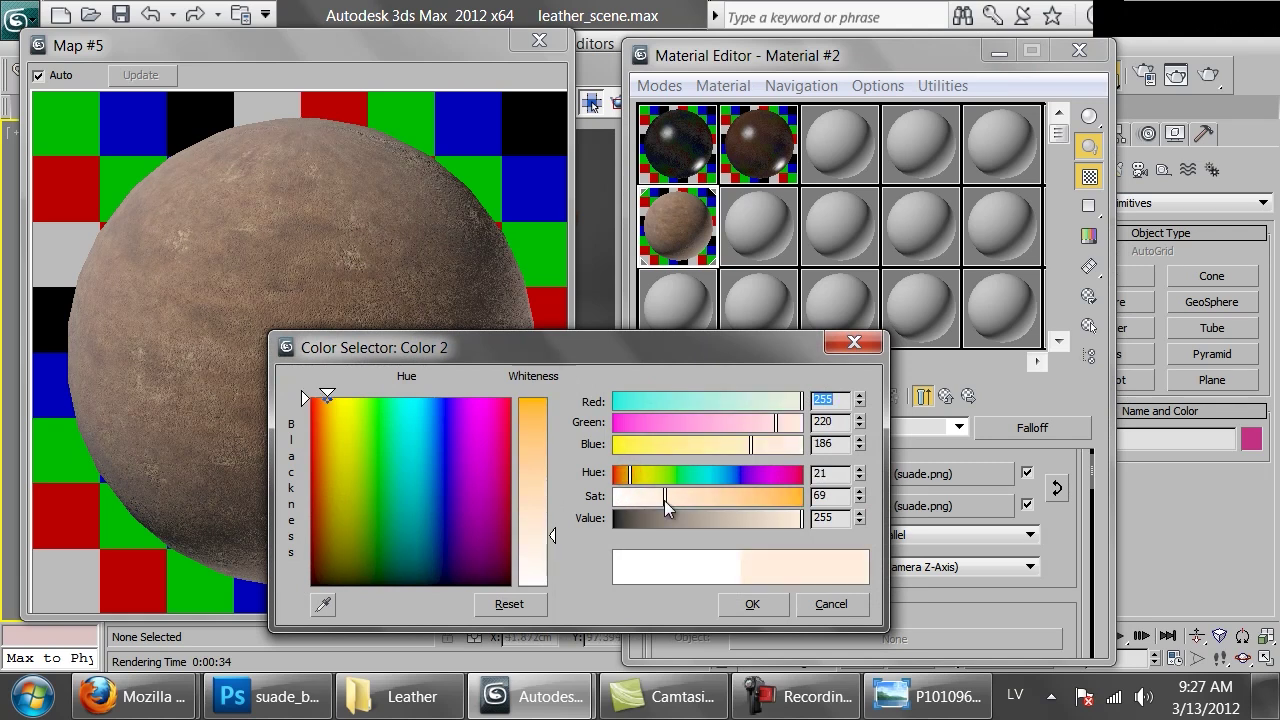
pyautogui.click(625, 473)
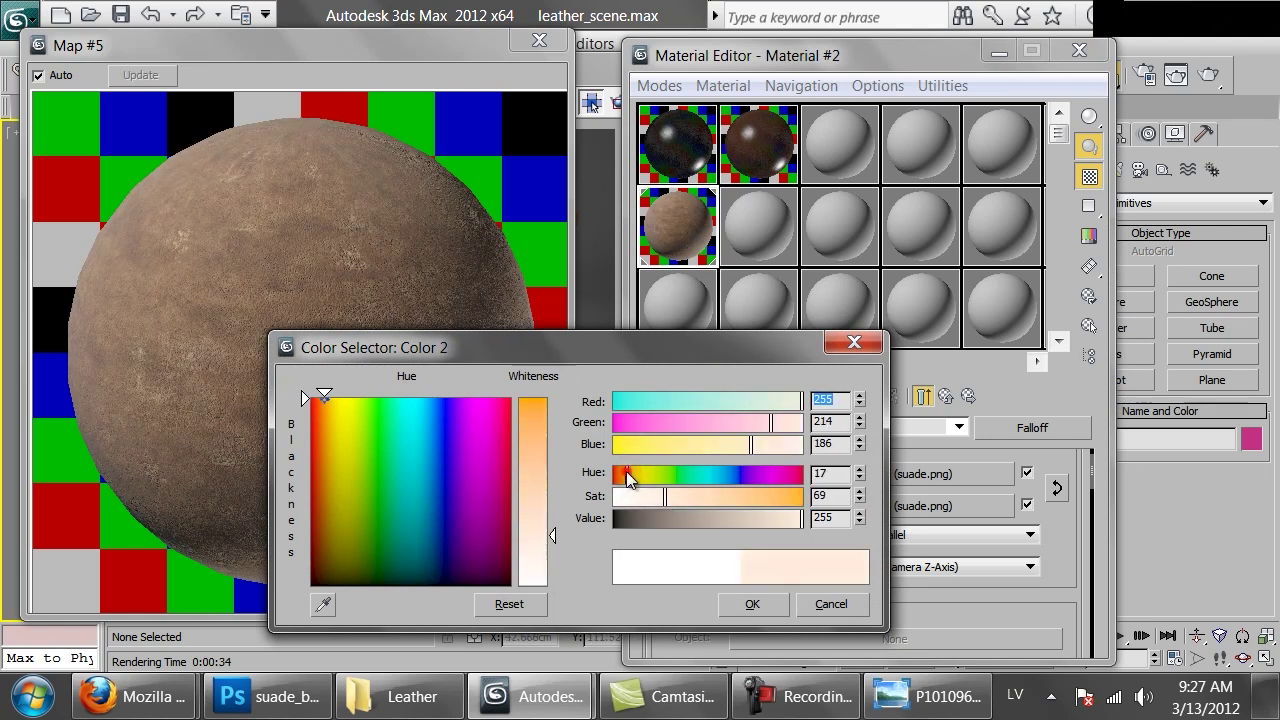
pyautogui.click(750, 603)
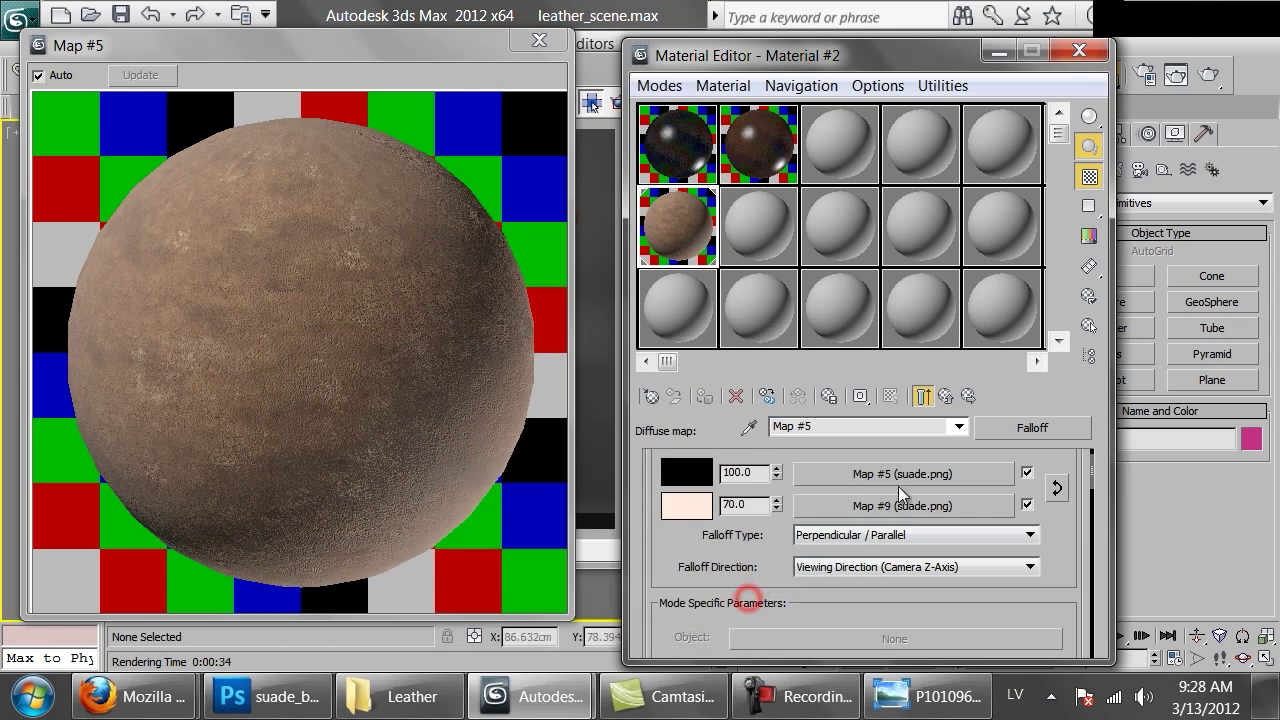
# Step: Convert both end points of the falloff's mix curve to Bezier-Corner and bend the curve low with a steep rise at the end
pyautogui.moveTo(1073, 601); pyautogui.dragTo(1068, 488)
pyautogui.scroll(-5, 1038, 512)
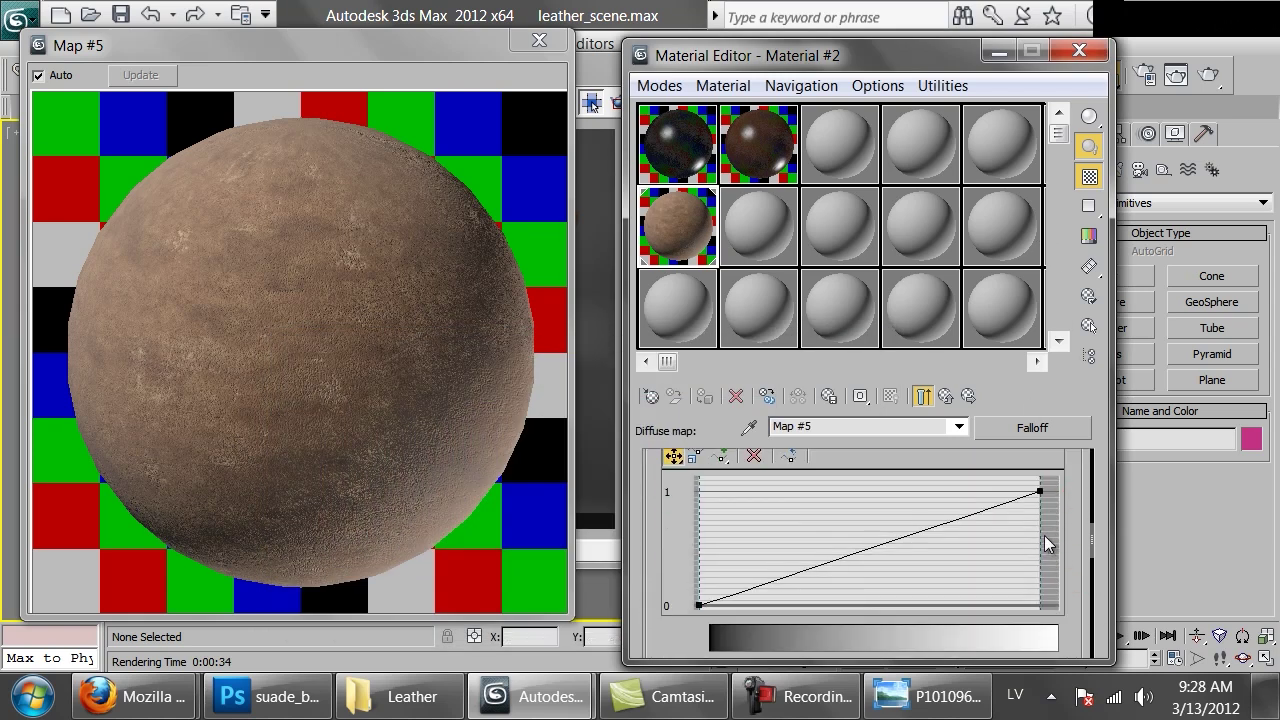
pyautogui.rightClick(1038, 520)
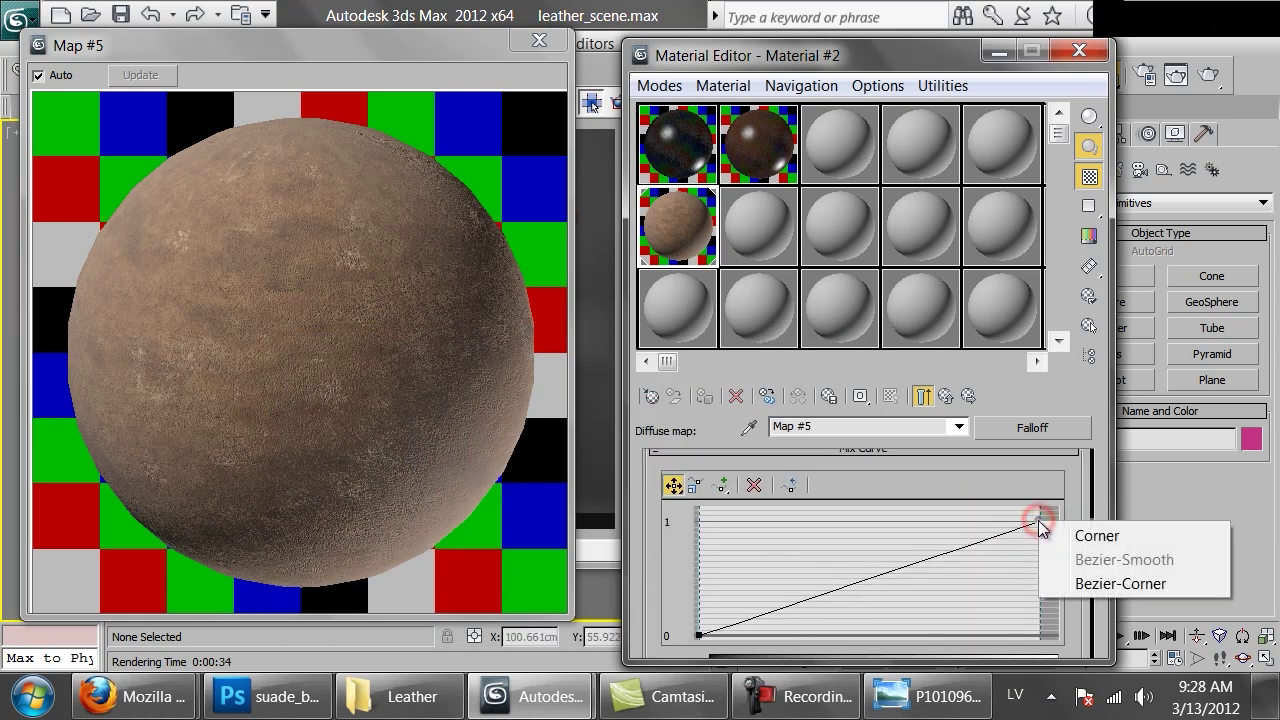
pyautogui.click(1077, 580)
pyautogui.moveTo(955, 551); pyautogui.dragTo(1063, 615)
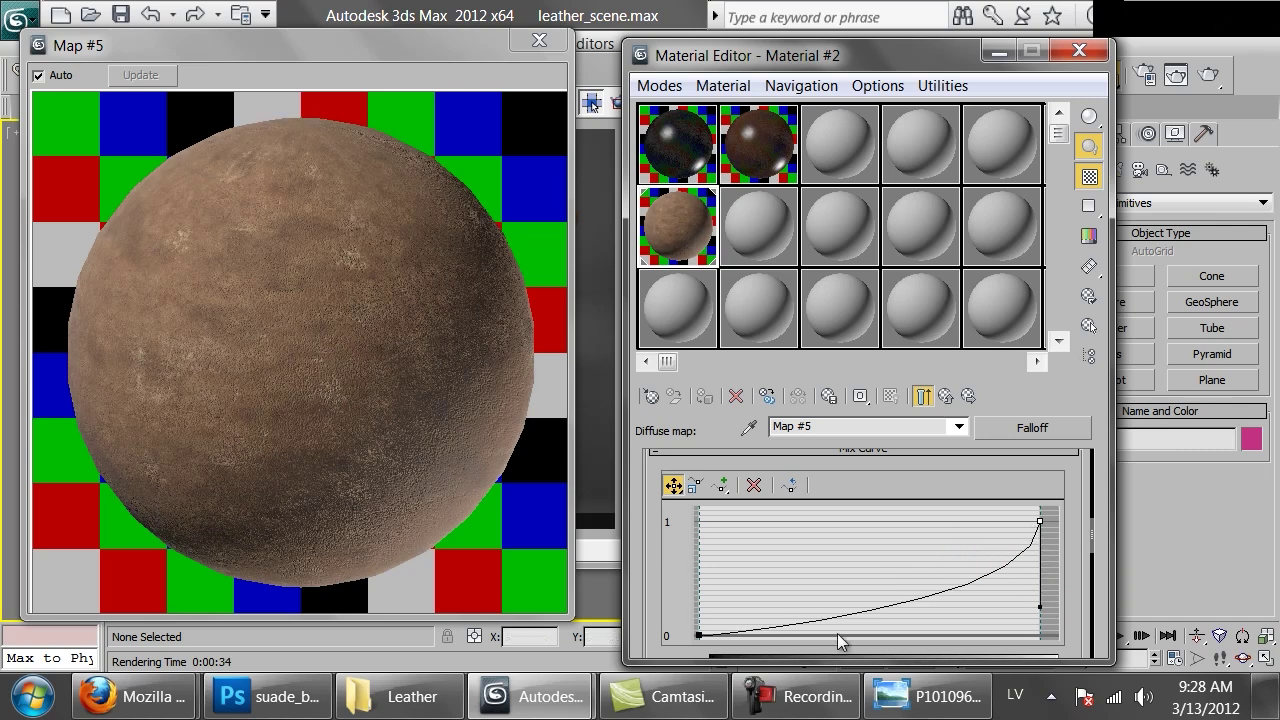
pyautogui.click(698, 633)
pyautogui.rightClick(700, 636)
pyautogui.click(774, 613)
pyautogui.moveTo(785, 609); pyautogui.dragTo(926, 662)
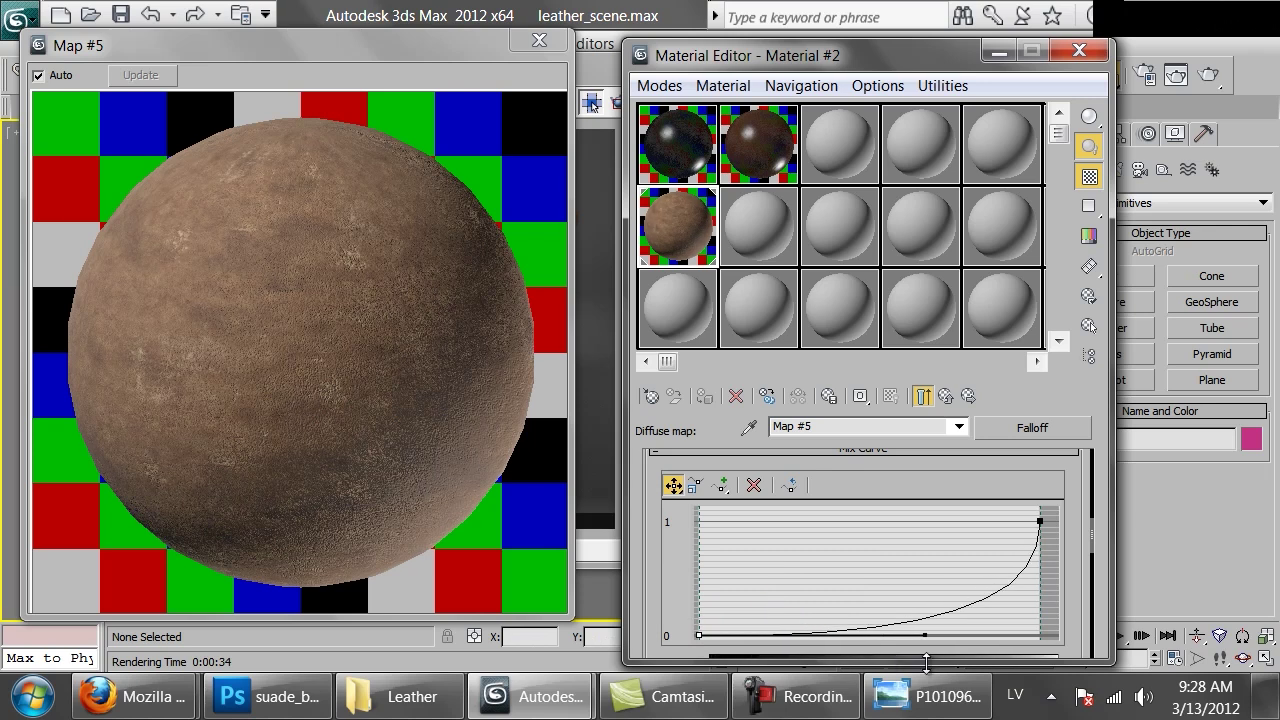
# Step: Soften the mix curve's upper end and stretch its lower point's handle along the baseline to form a late S-shaped rise
pyautogui.rightClick(1040, 521)
pyautogui.click(1070, 579)
pyautogui.moveTo(1040, 607); pyautogui.dragTo(986, 553)
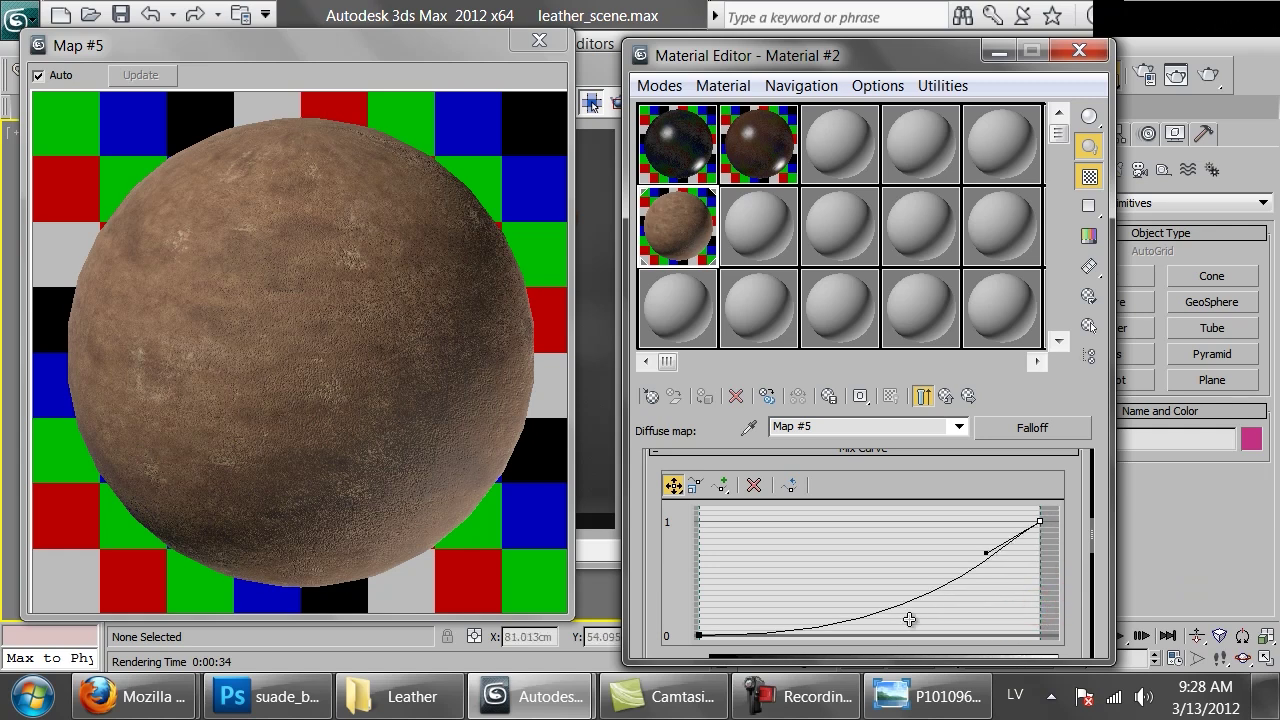
pyautogui.moveTo(700, 634); pyautogui.dragTo(1097, 665)
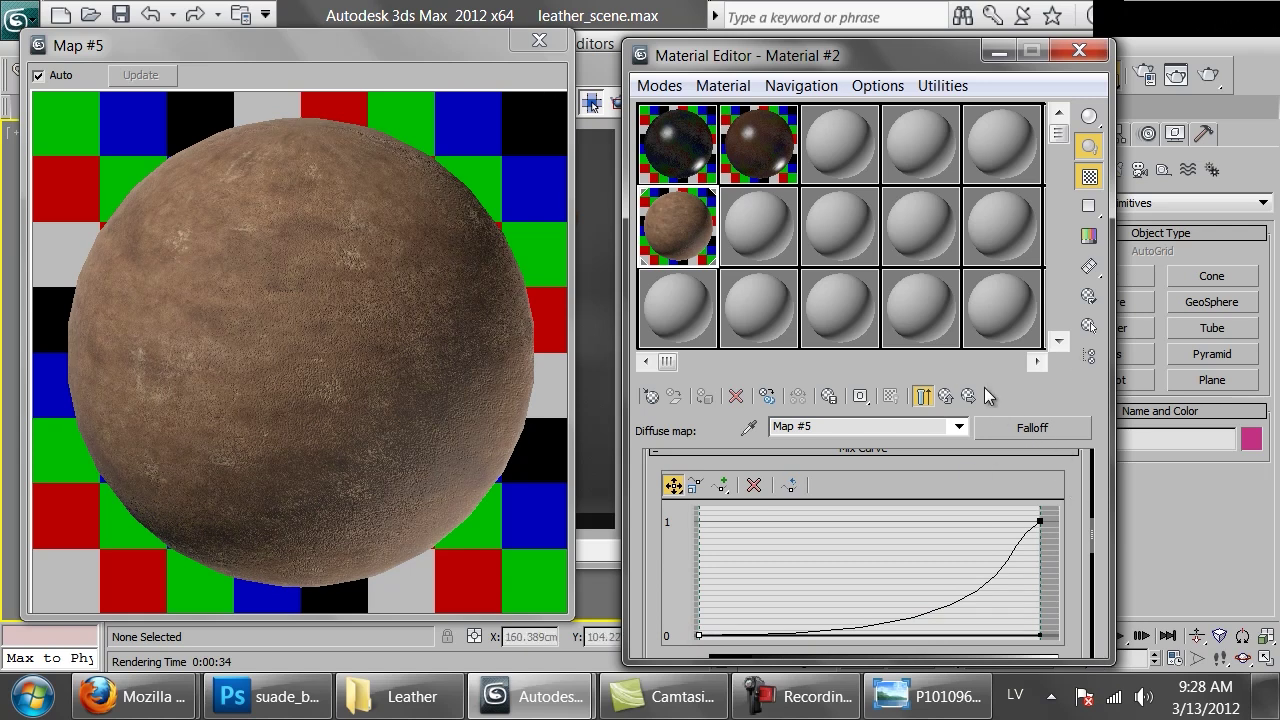
# Step: Close the enlarged sample preview and render the armchair with the adjusted diffuse falloff
pyautogui.click(539, 40)
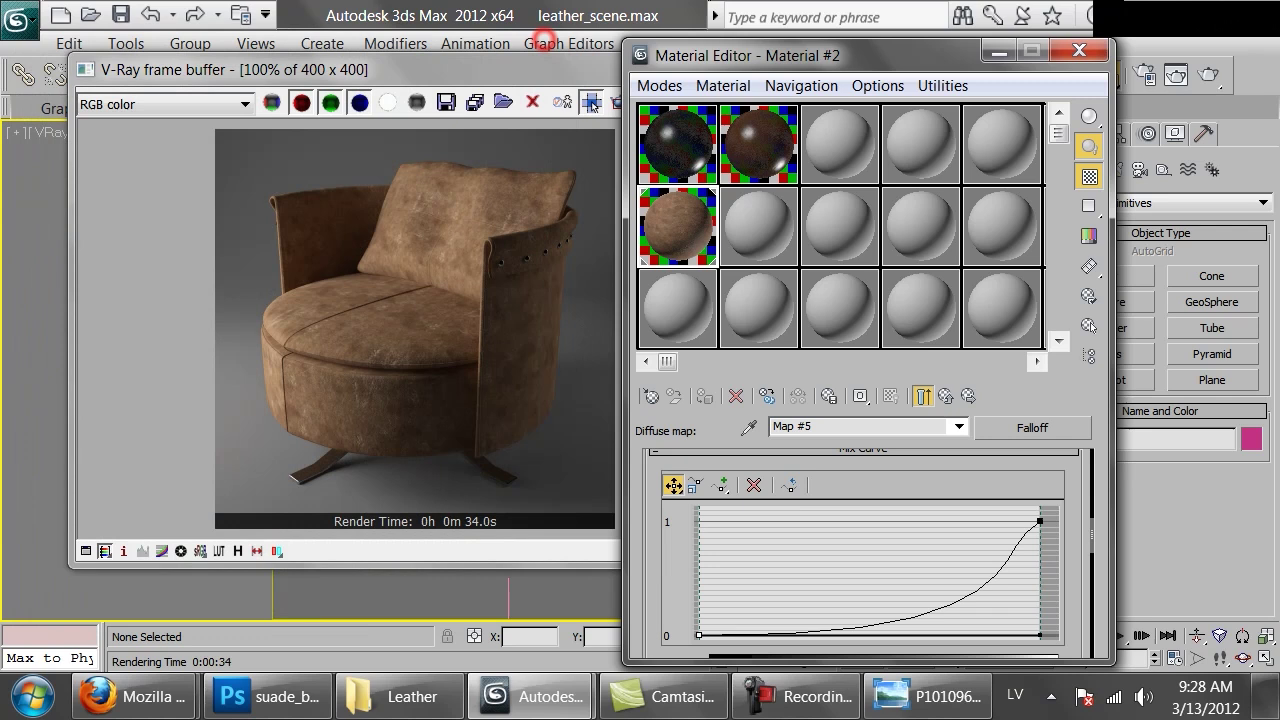
pyautogui.click(1207, 75)
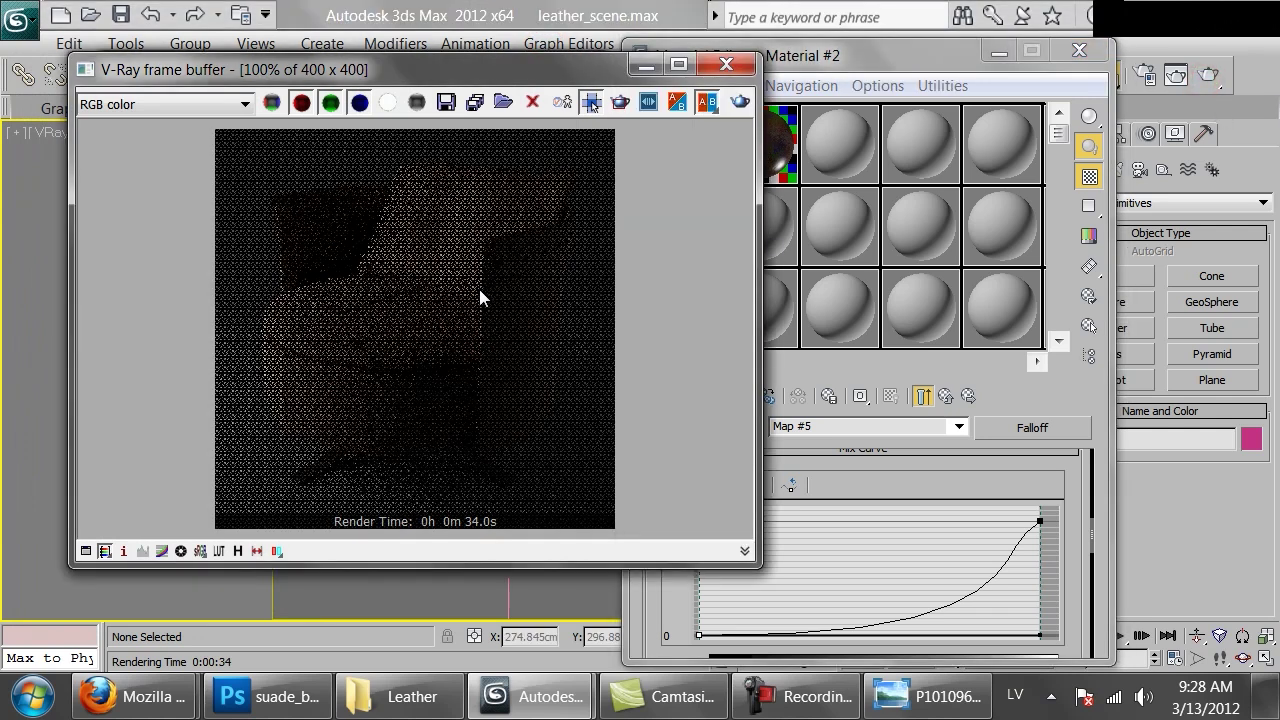
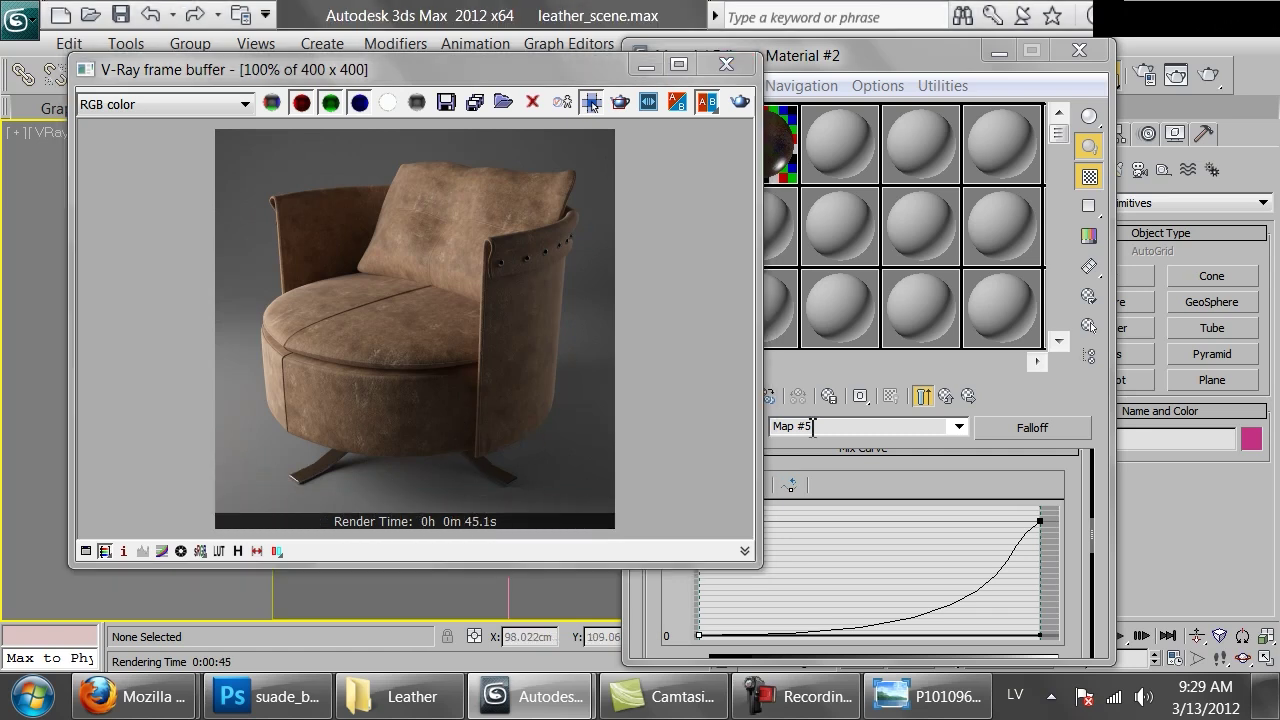
# Step: Replace the material's bump bitmap with a Mix map, keeping suade_bump.png as its Color #1 sub-map
pyautogui.click(924, 397)
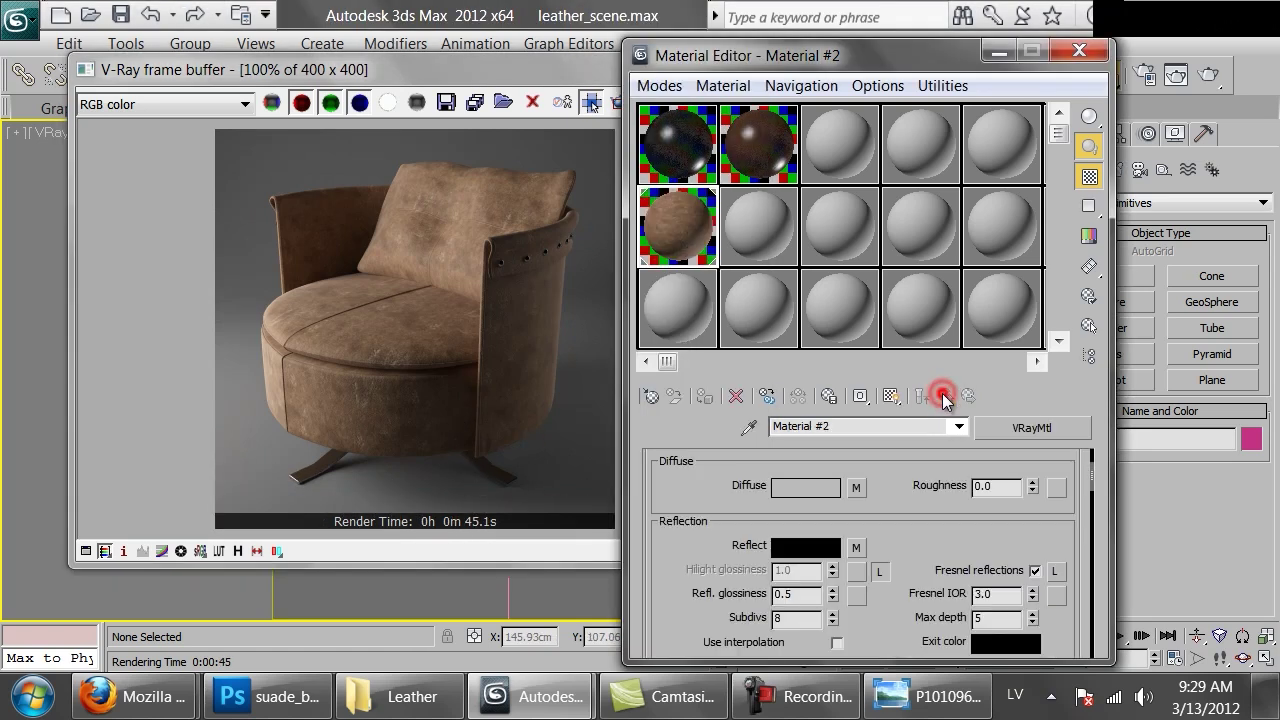
pyautogui.scroll(-15, 743, 522)
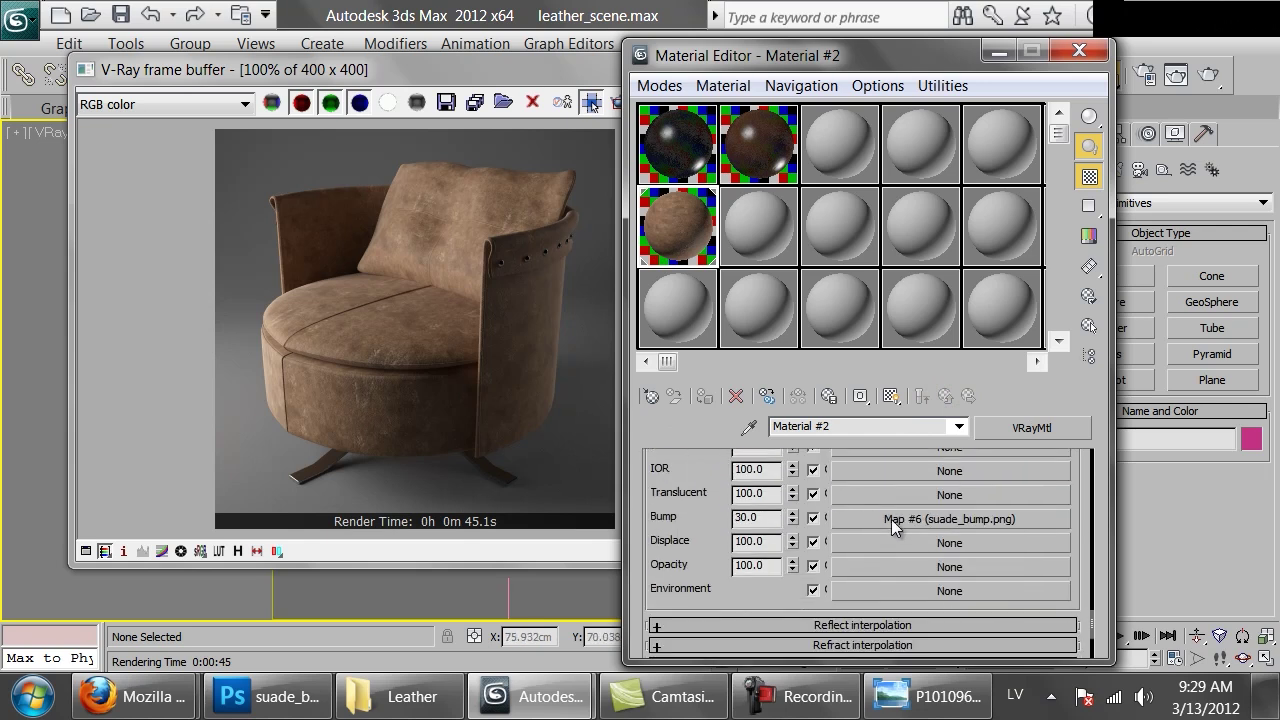
pyautogui.click(891, 519)
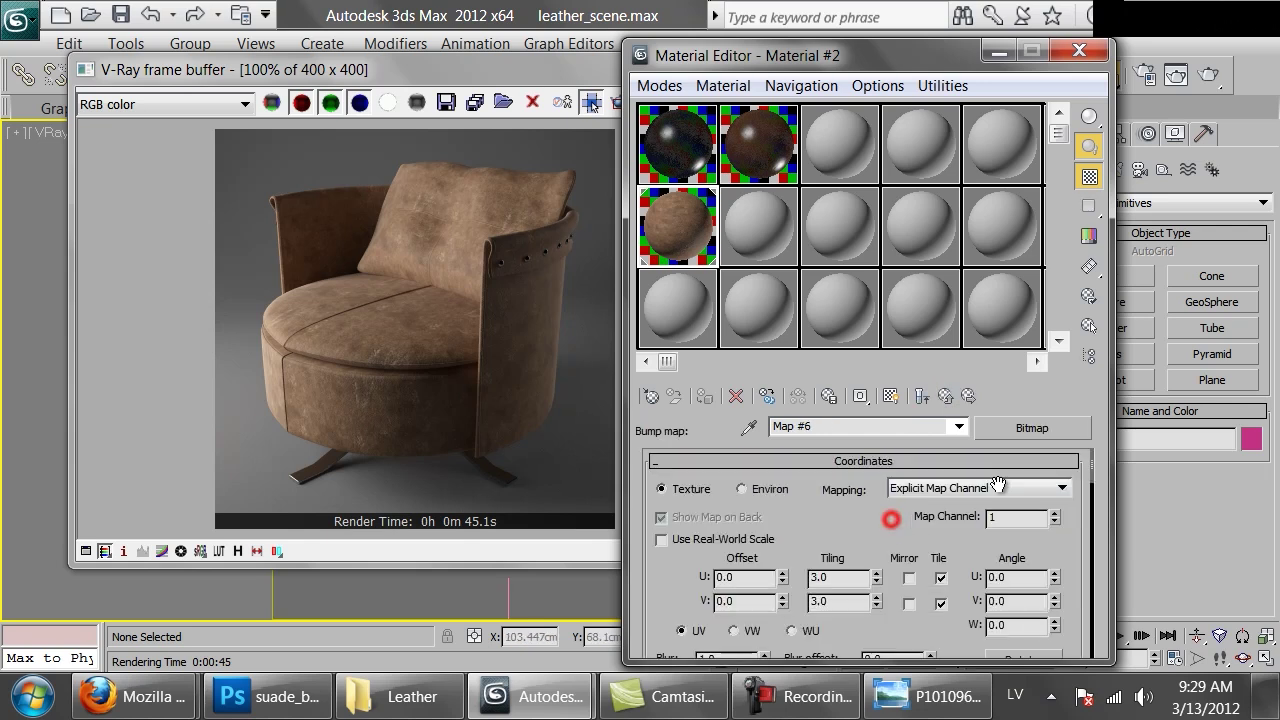
pyautogui.click(1046, 432)
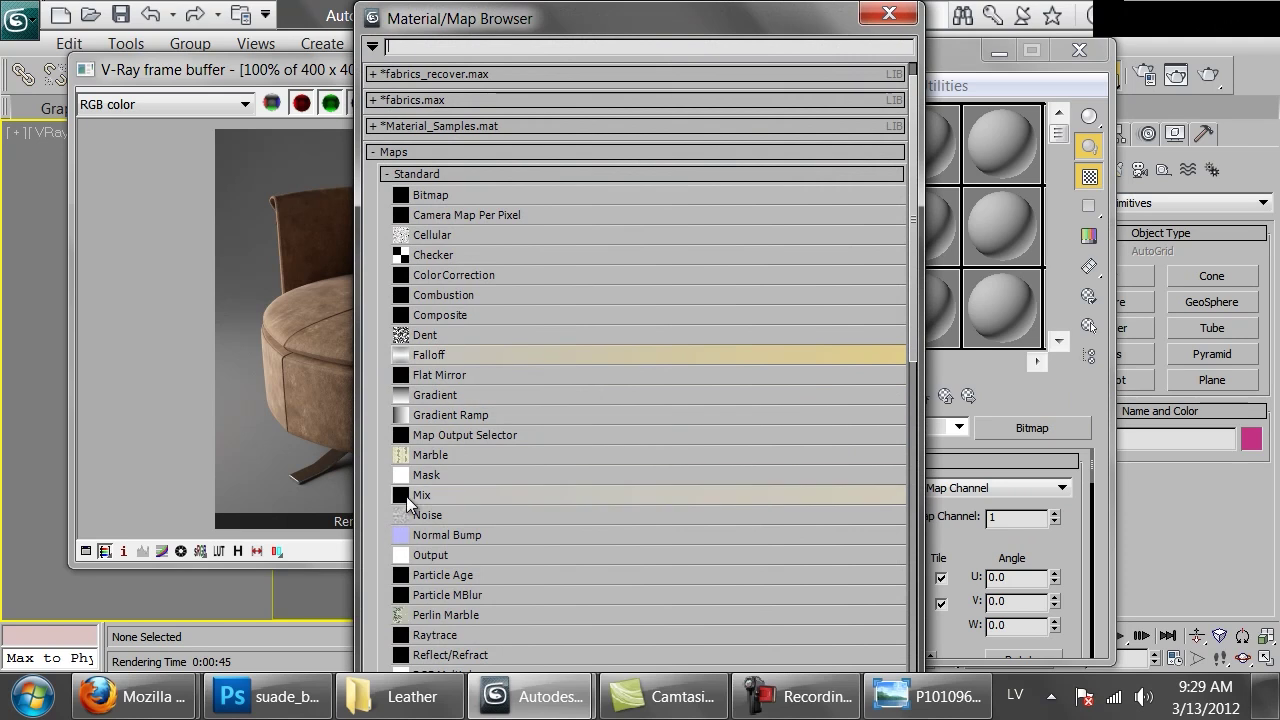
pyautogui.doubleClick(410, 493)
pyautogui.click(784, 423)
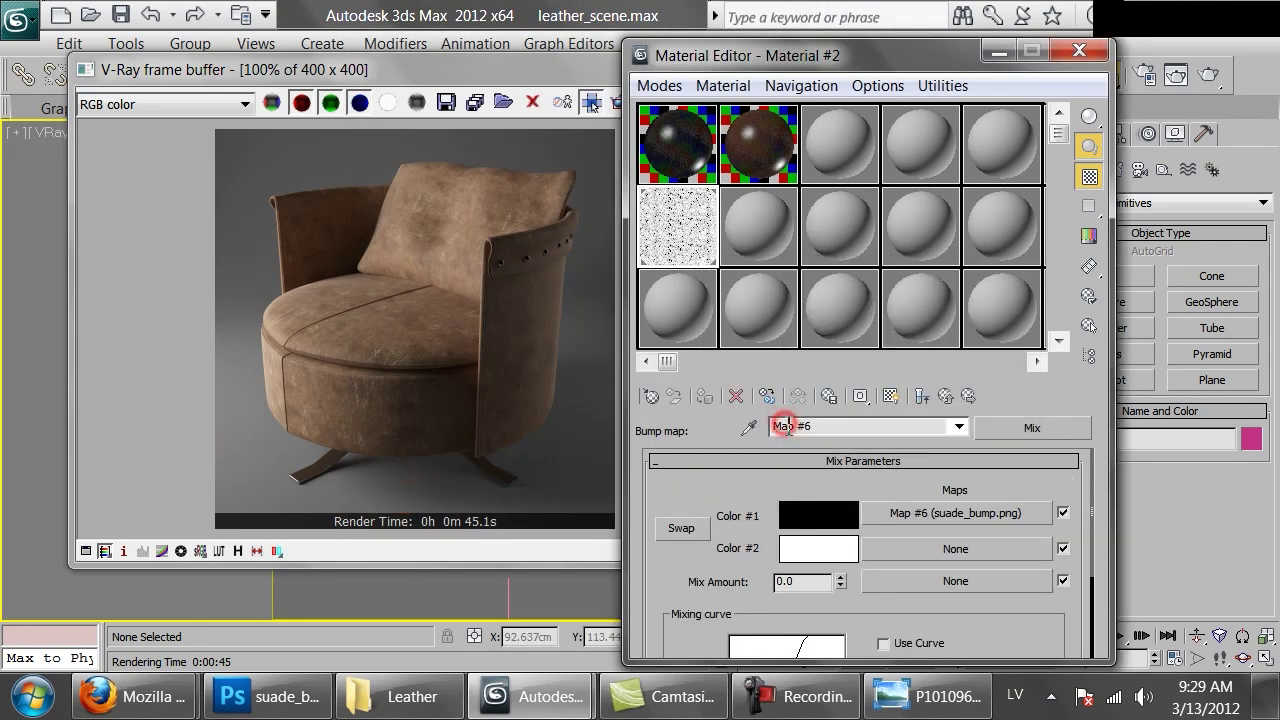
# Step: Load the fabric_folds.png bitmap from the Fabrics texture folder into the Mix map's Color #2 slot
pyautogui.click(955, 549)
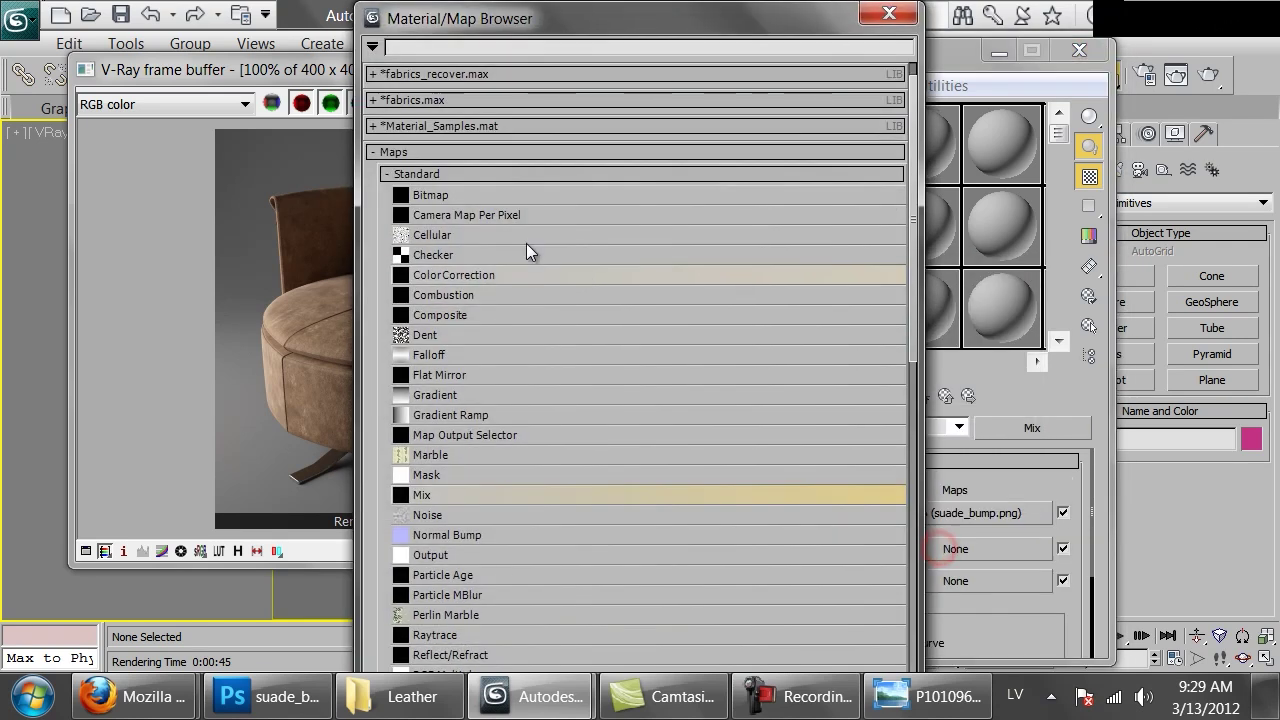
pyautogui.doubleClick(463, 195)
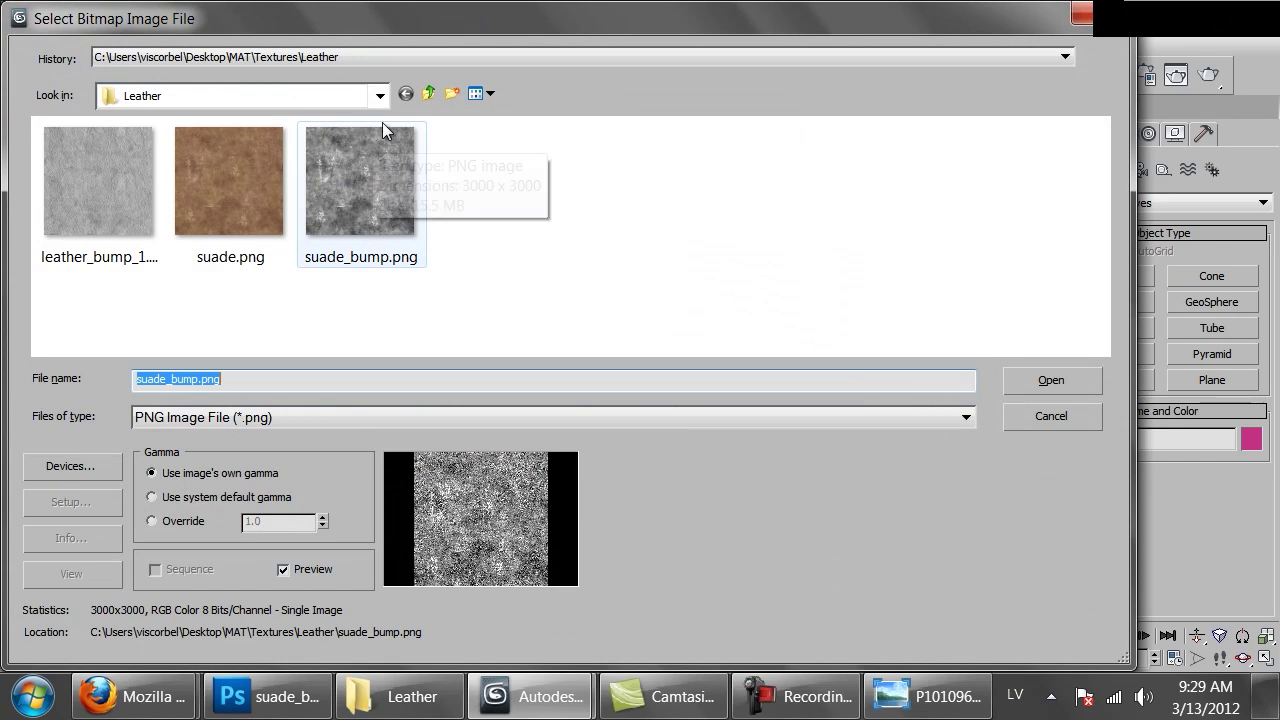
pyautogui.click(436, 92)
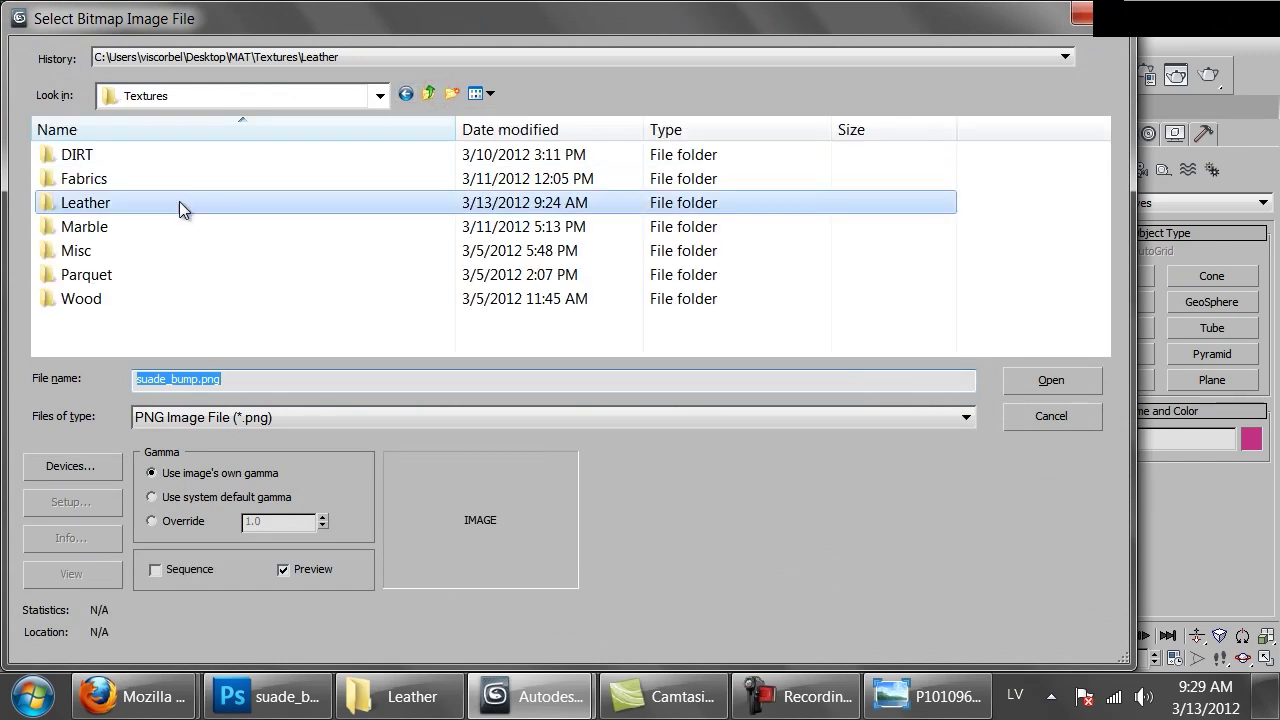
pyautogui.doubleClick(93, 180)
pyautogui.click(663, 232)
pyautogui.doubleClick(663, 232)
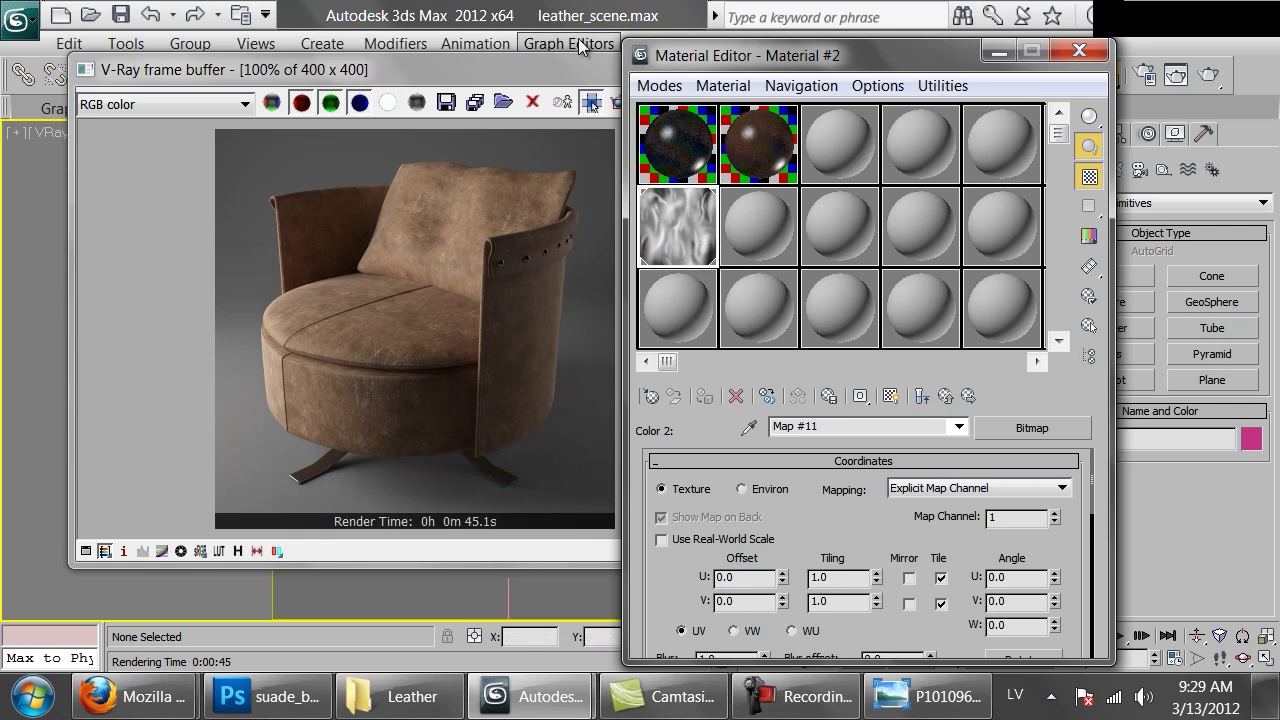
# Step: Close the V-Ray frame buffer and display the fabric folds map on the armchair in the viewport, moving the Material Editor clear of it
pyautogui.click(565, 70)
pyautogui.click(726, 64)
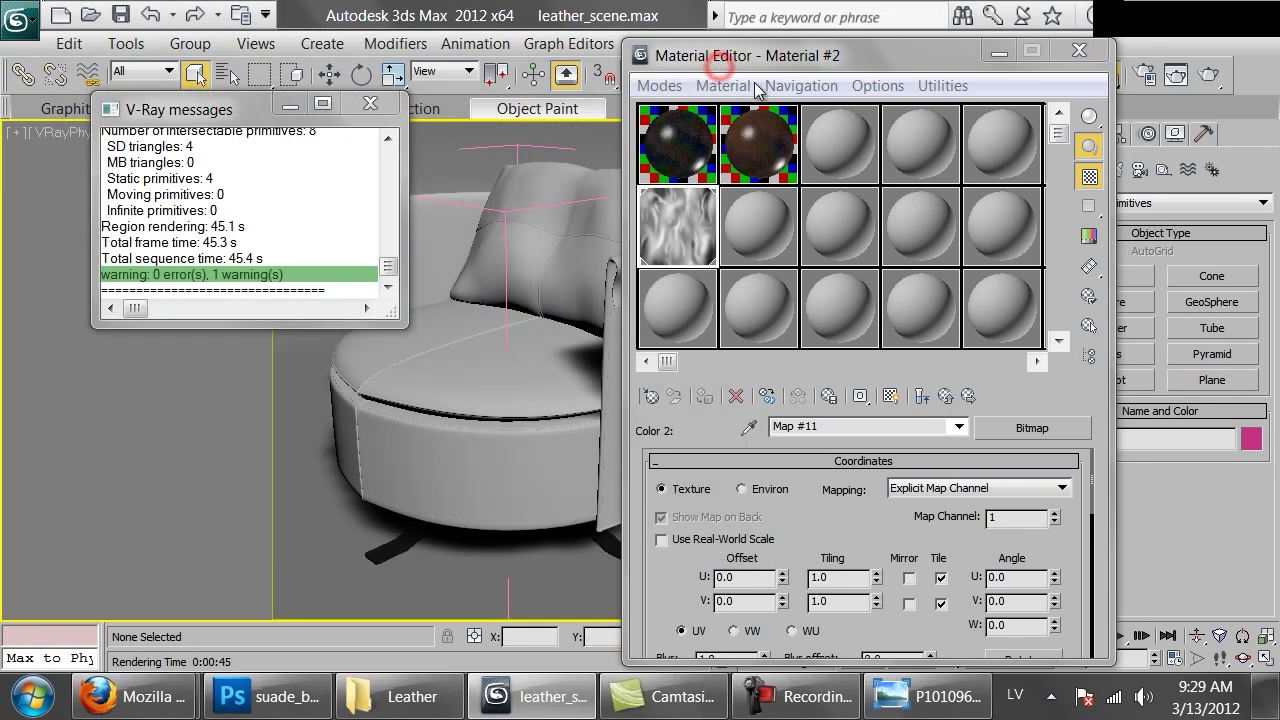
pyautogui.click(891, 397)
pyautogui.moveTo(757, 37); pyautogui.dragTo(919, 58)
# Step: Set the fabric folds map's U and V tiling to 2.0 each
pyautogui.doubleClick(1003, 598)
pyautogui.write('2')
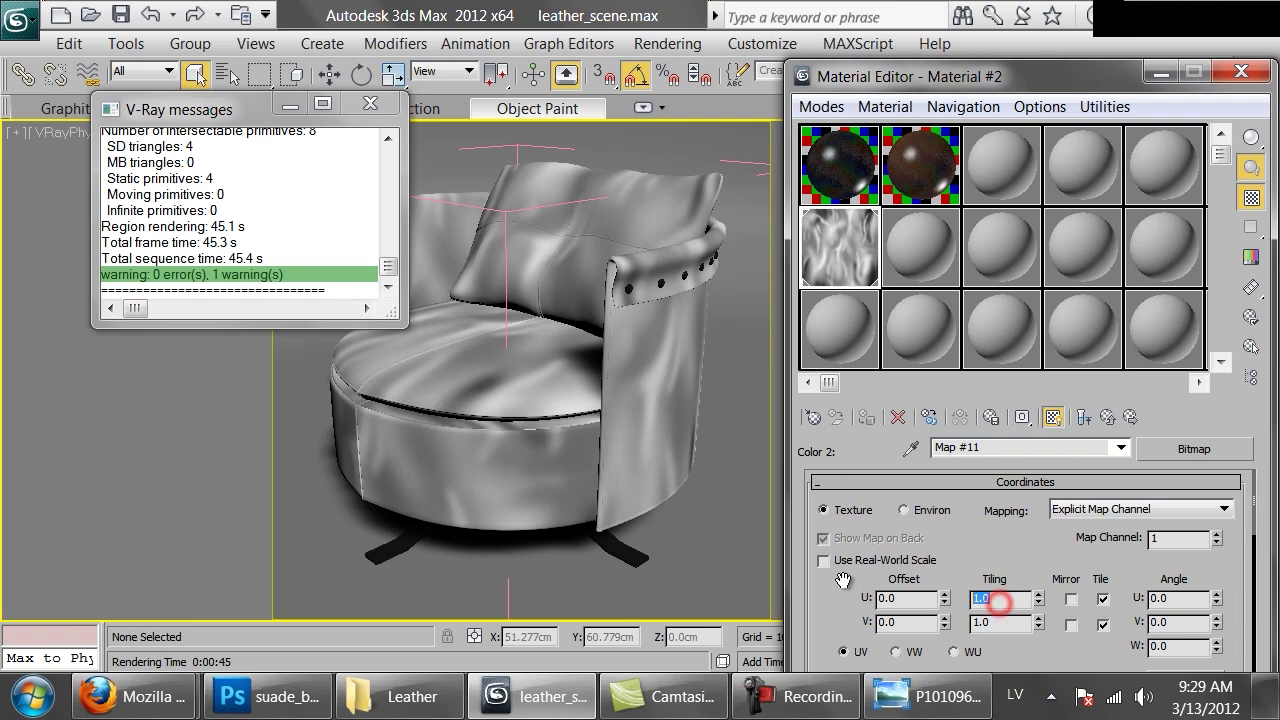
pyautogui.press('Return')
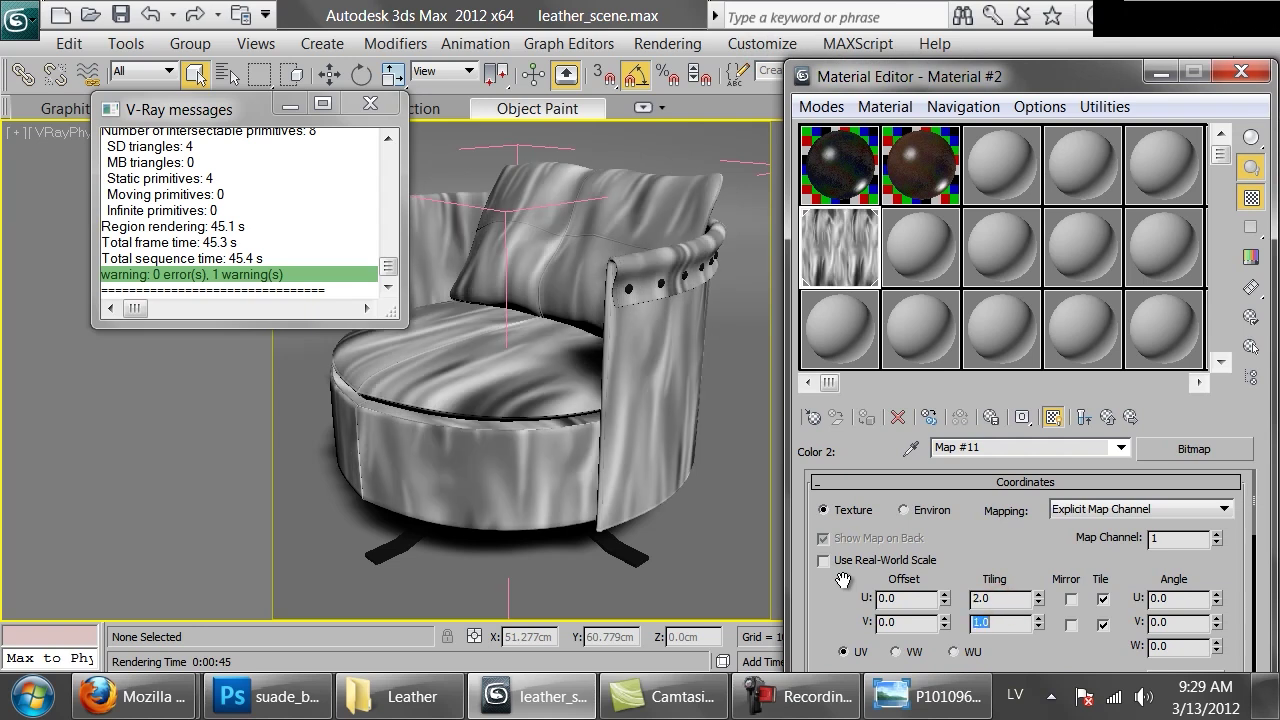
pyautogui.write('2')
pyautogui.press('Return')
# Step: Try a U tiling of 3.0 on the fabric folds map, and settle on U 2.0 and V 1.5
pyautogui.doubleClick(1020, 600)
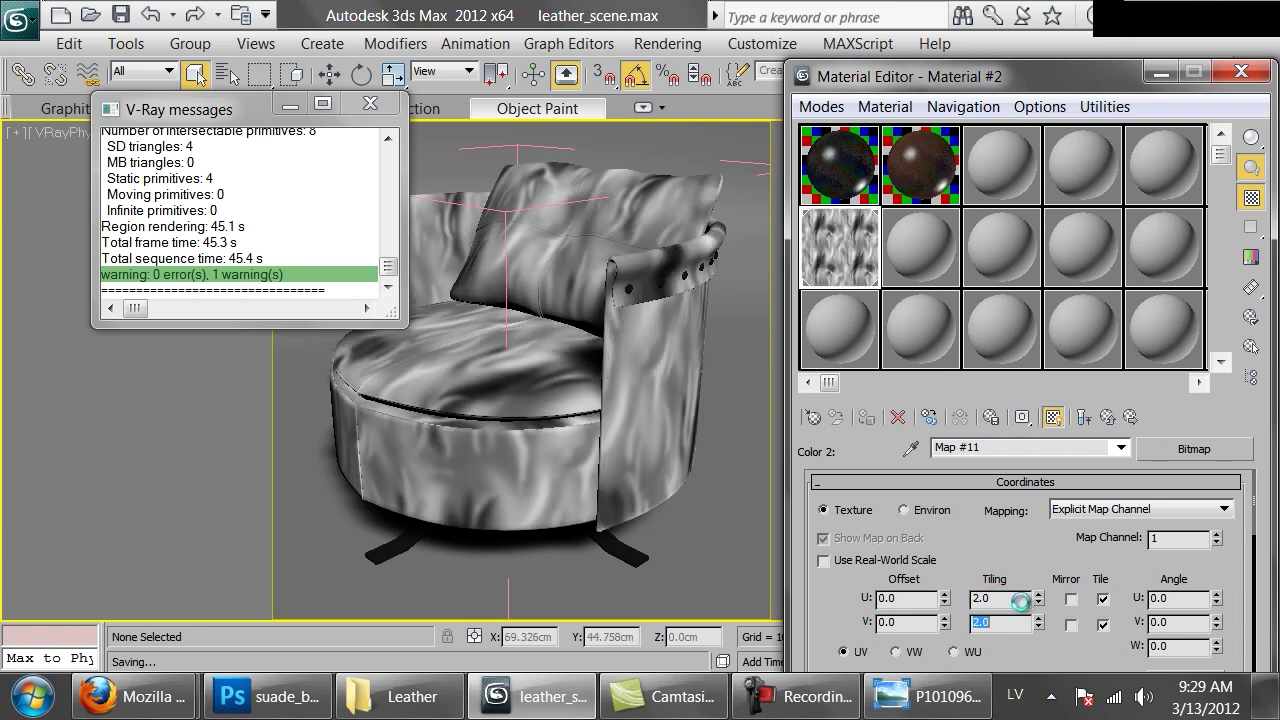
pyautogui.write('3')
pyautogui.press('Return')
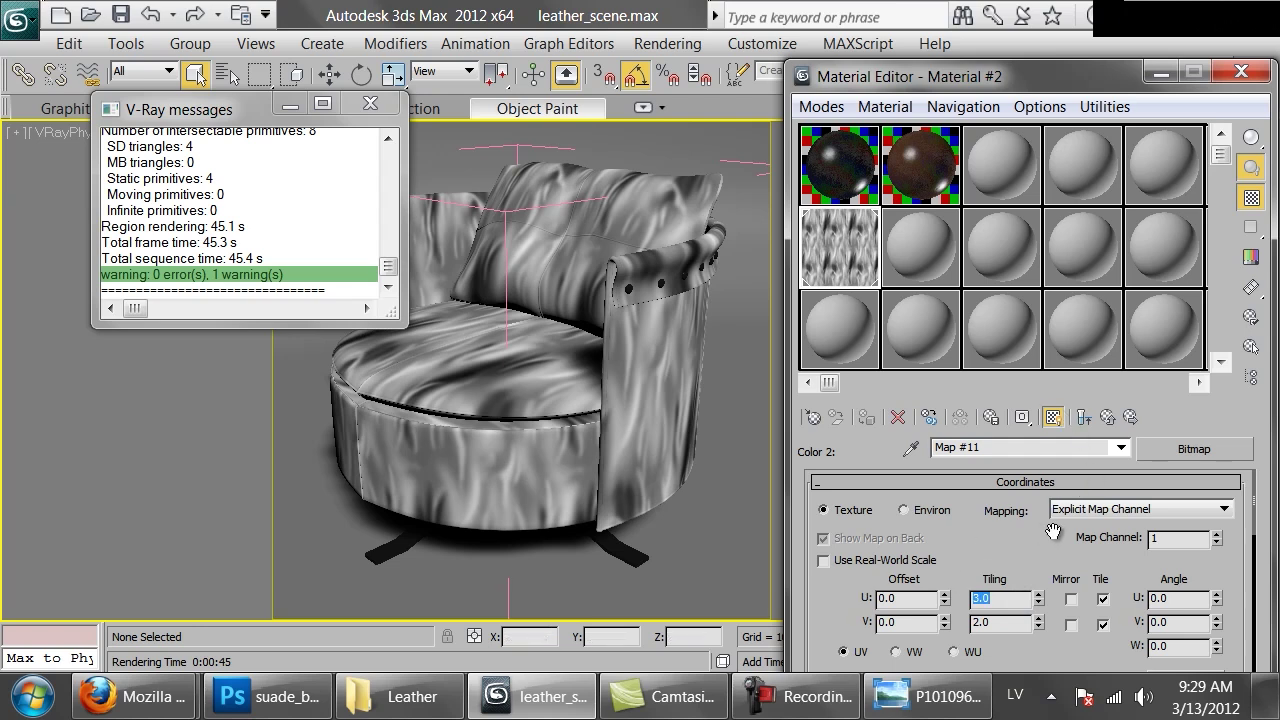
pyautogui.press('Tab')
pyautogui.press('Return')
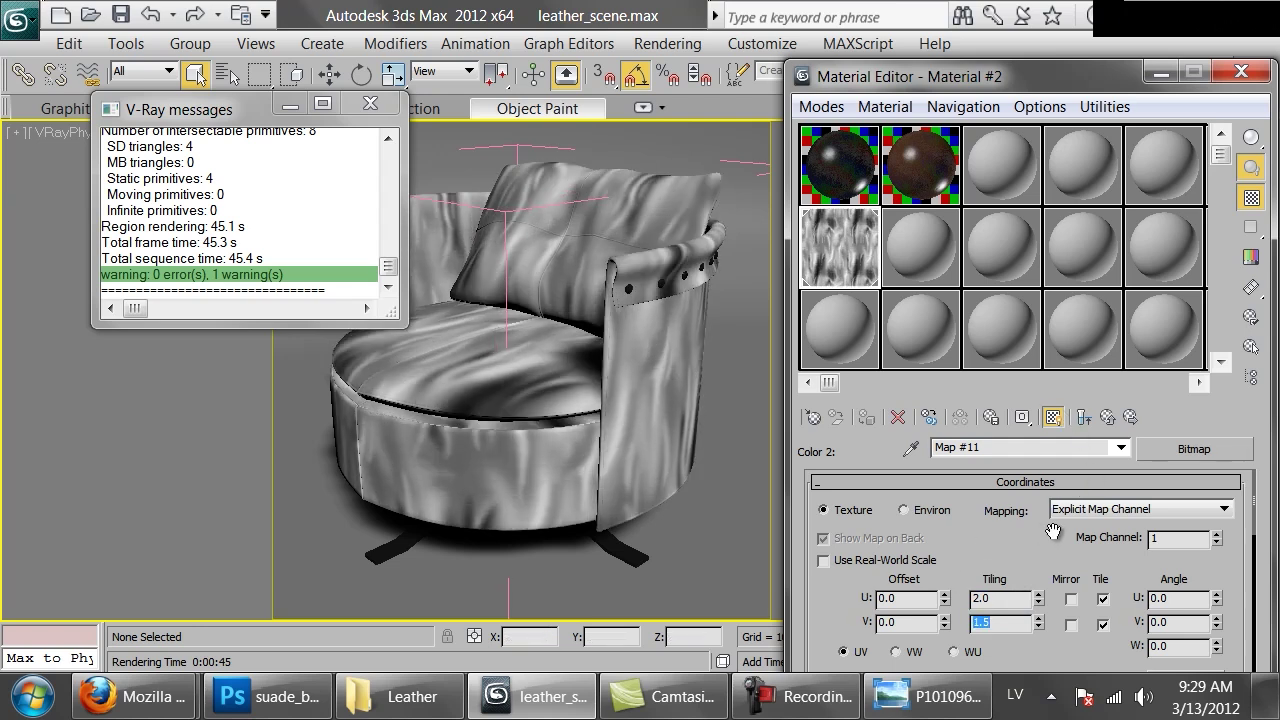
# Step: Return to the bump's Mix map and set its mix amount to 50
pyautogui.moveTo(1034, 78); pyautogui.dragTo(914, 42)
pyautogui.click(992, 389)
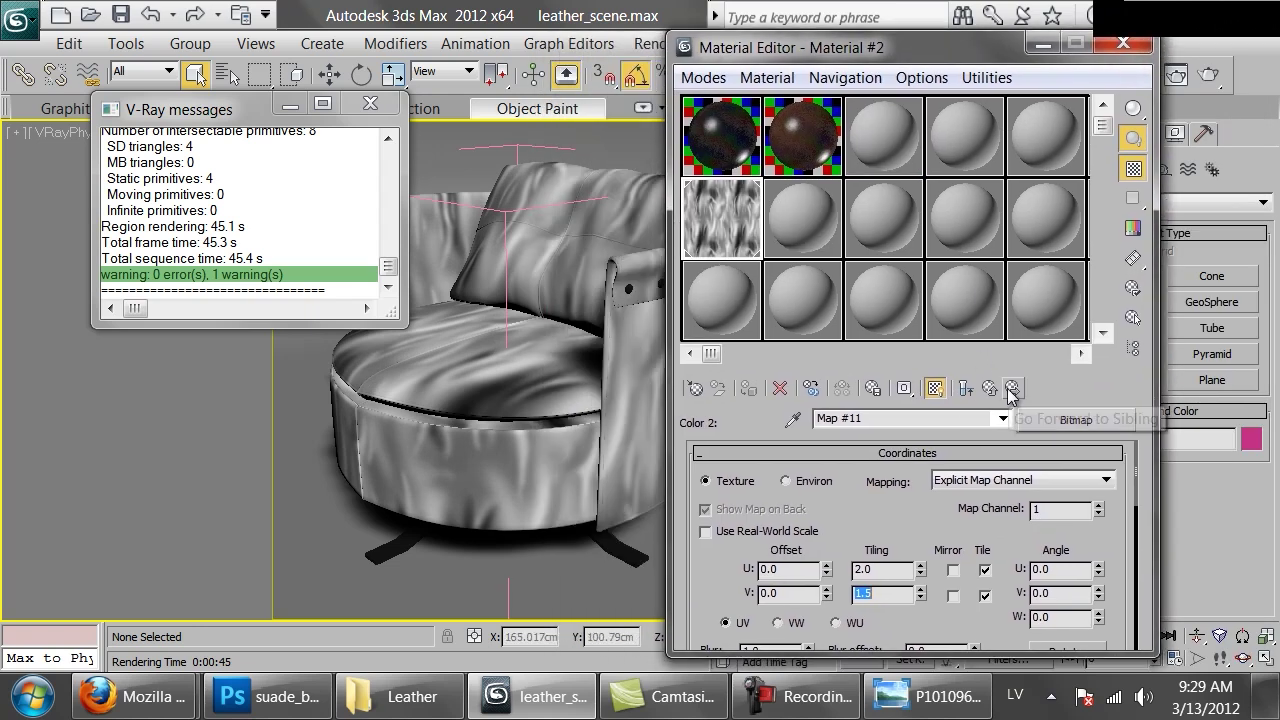
pyautogui.doubleClick(850, 573)
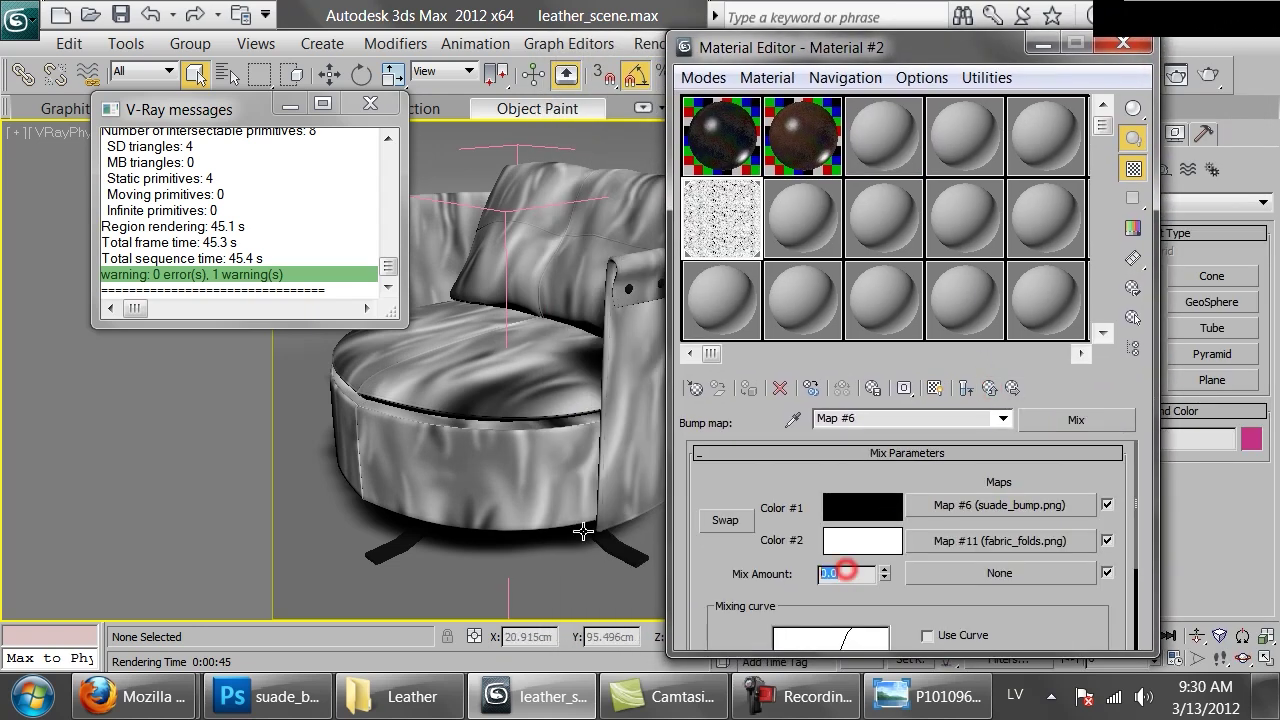
pyautogui.write('50')
pyautogui.press('Return')
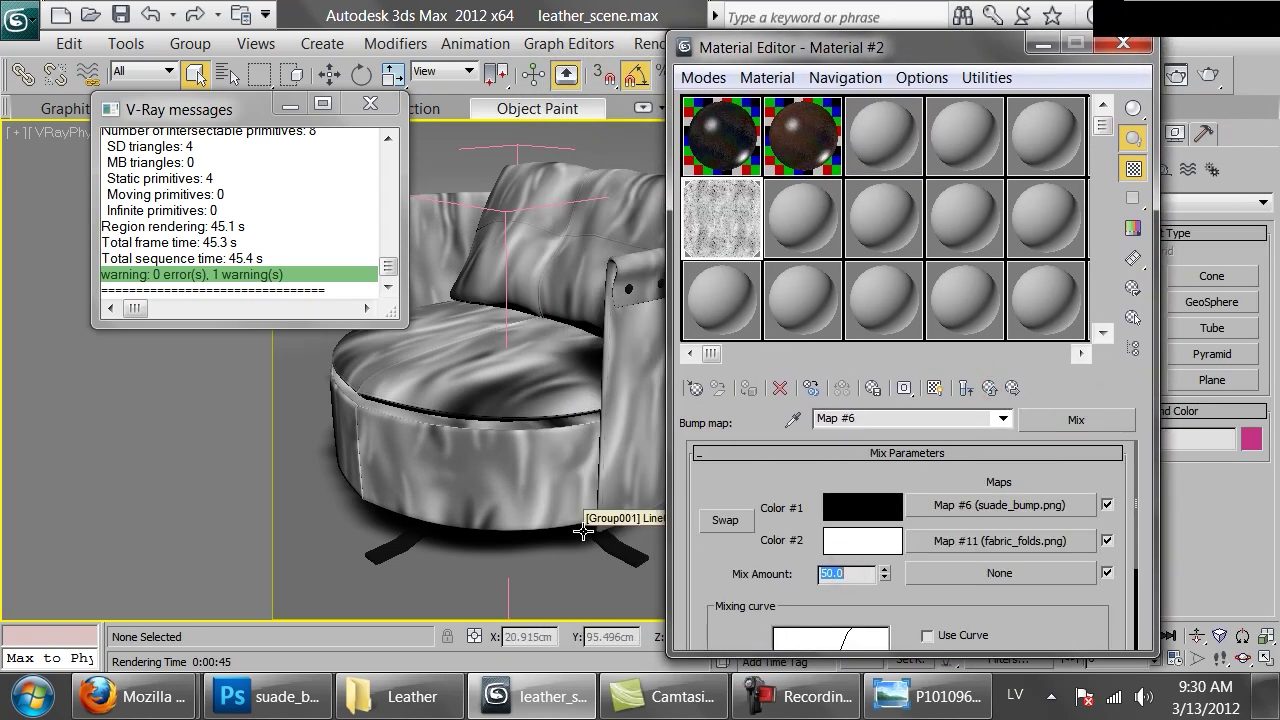
# Step: Show the end result in the sample slot, enlarge the sample preview, and return to the parent material's maps
pyautogui.click(966, 388)
pyautogui.doubleClick(729, 231)
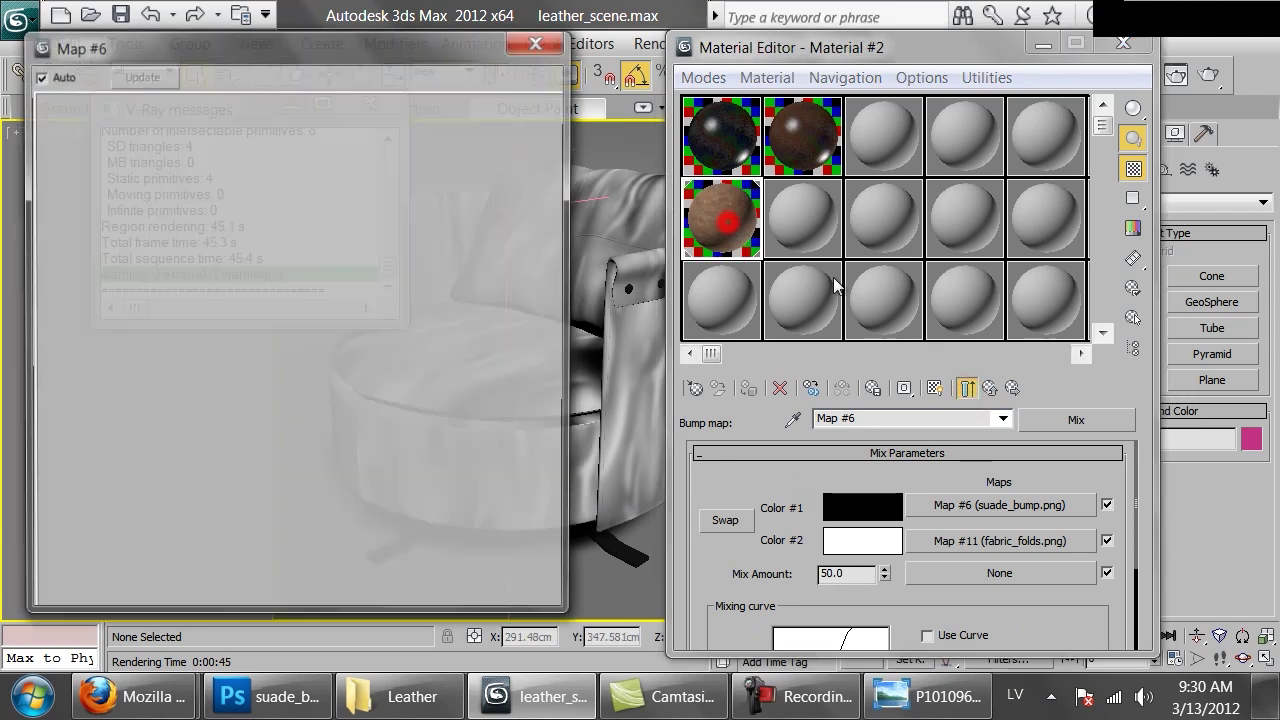
pyautogui.click(989, 390)
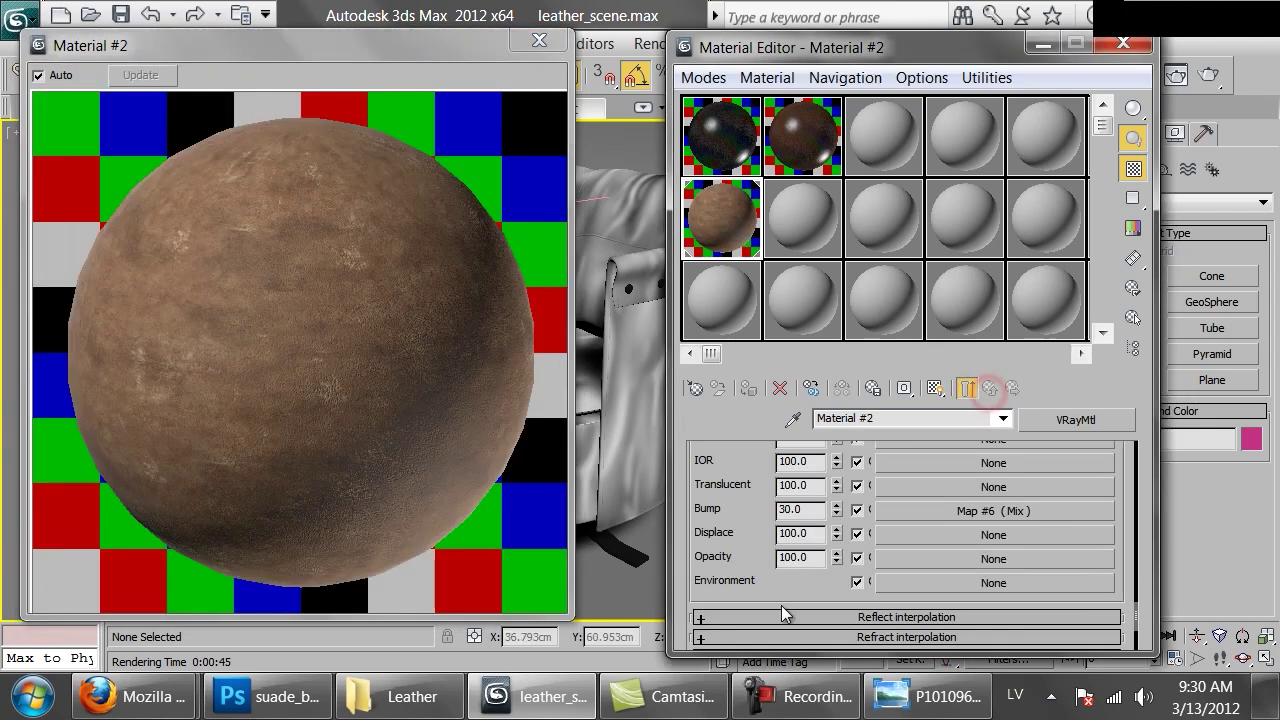
# Step: Set the material's bump amount to 100 and the bump Mix map's mix amount to 75
pyautogui.doubleClick(805, 509)
pyautogui.write('60')
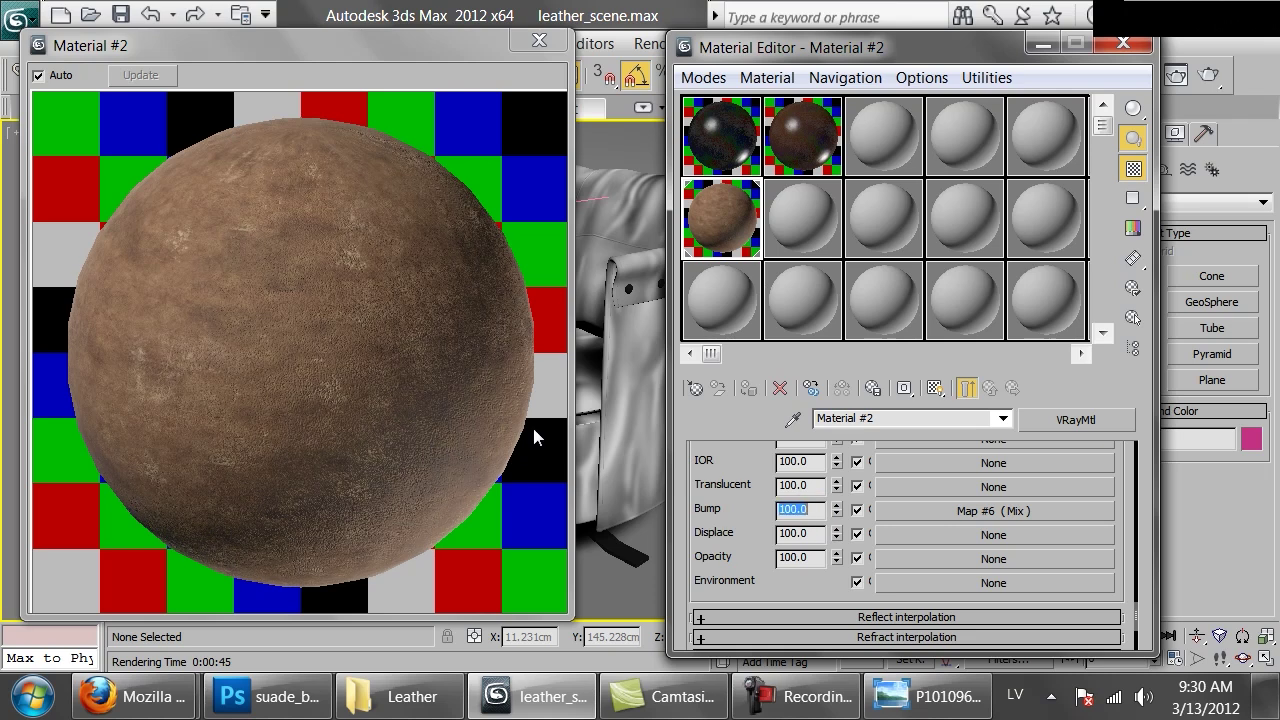
pyautogui.click(895, 511)
pyautogui.doubleClick(845, 573)
pyautogui.write('75')
pyautogui.press('Return')
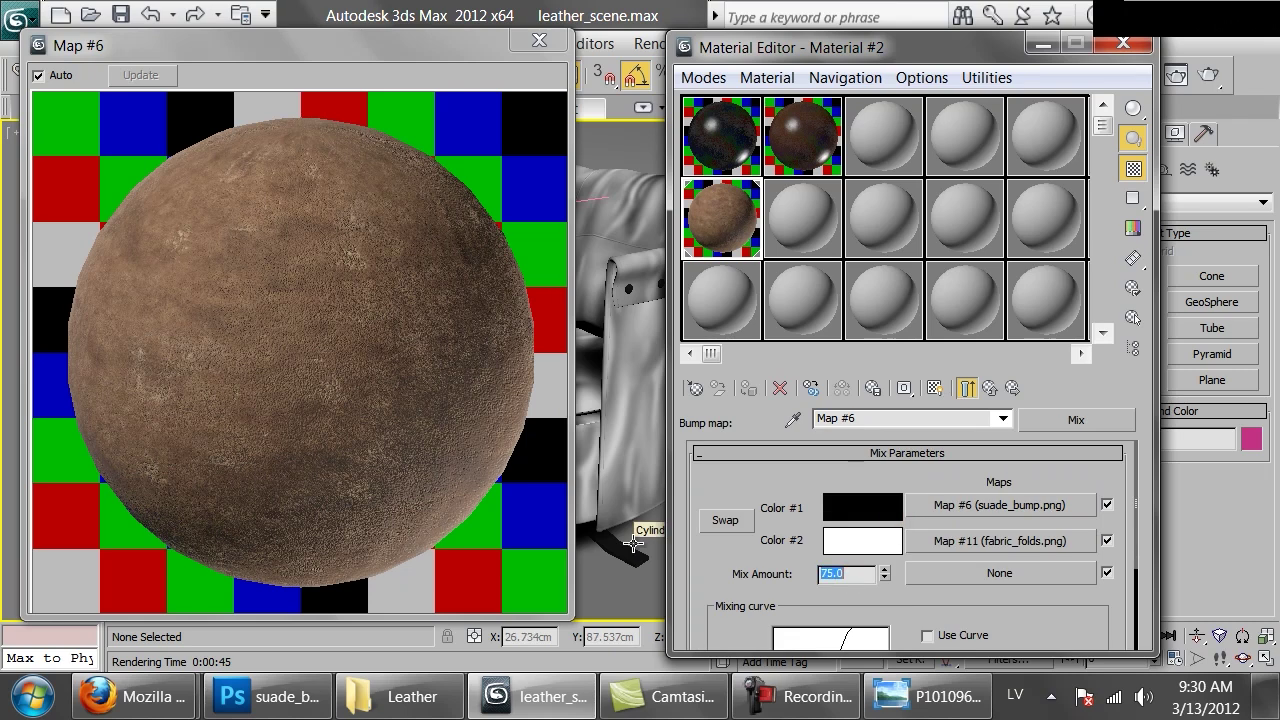
# Step: Turn off the bump map's display in the viewport and render the armchair with the updated material
pyautogui.click(540, 41)
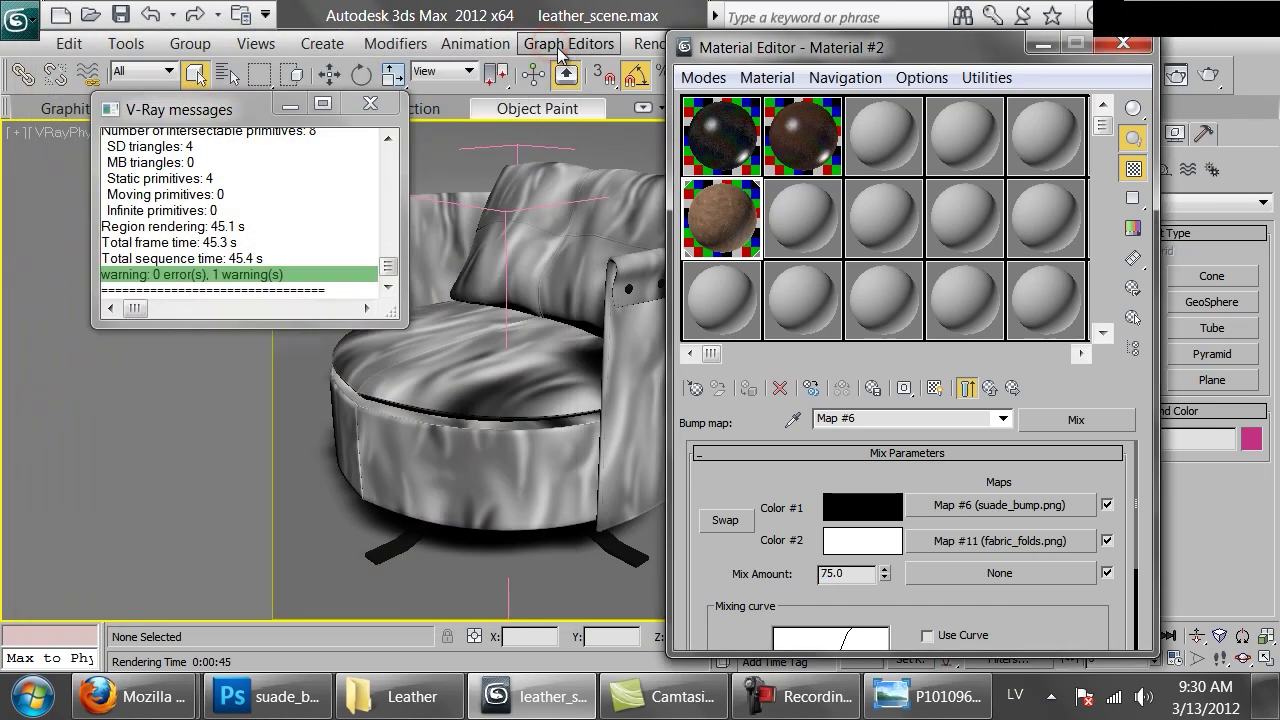
pyautogui.click(934, 388)
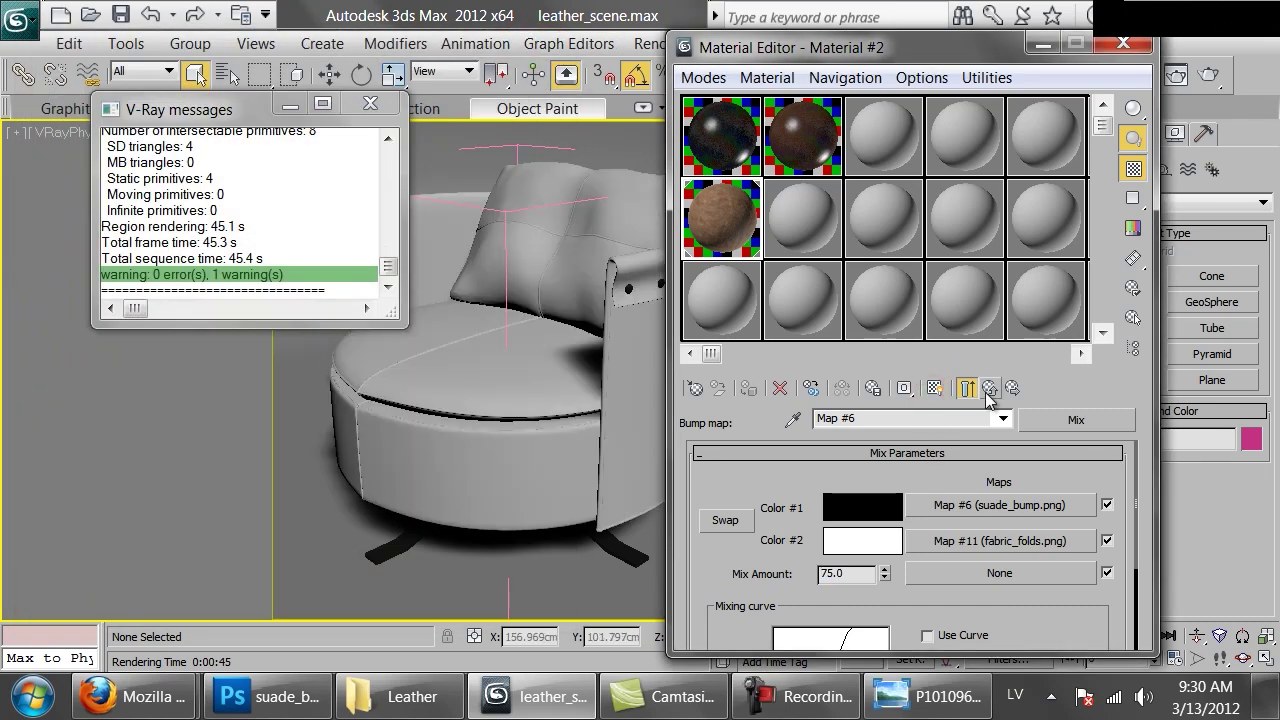
pyautogui.click(988, 390)
pyautogui.click(1218, 74)
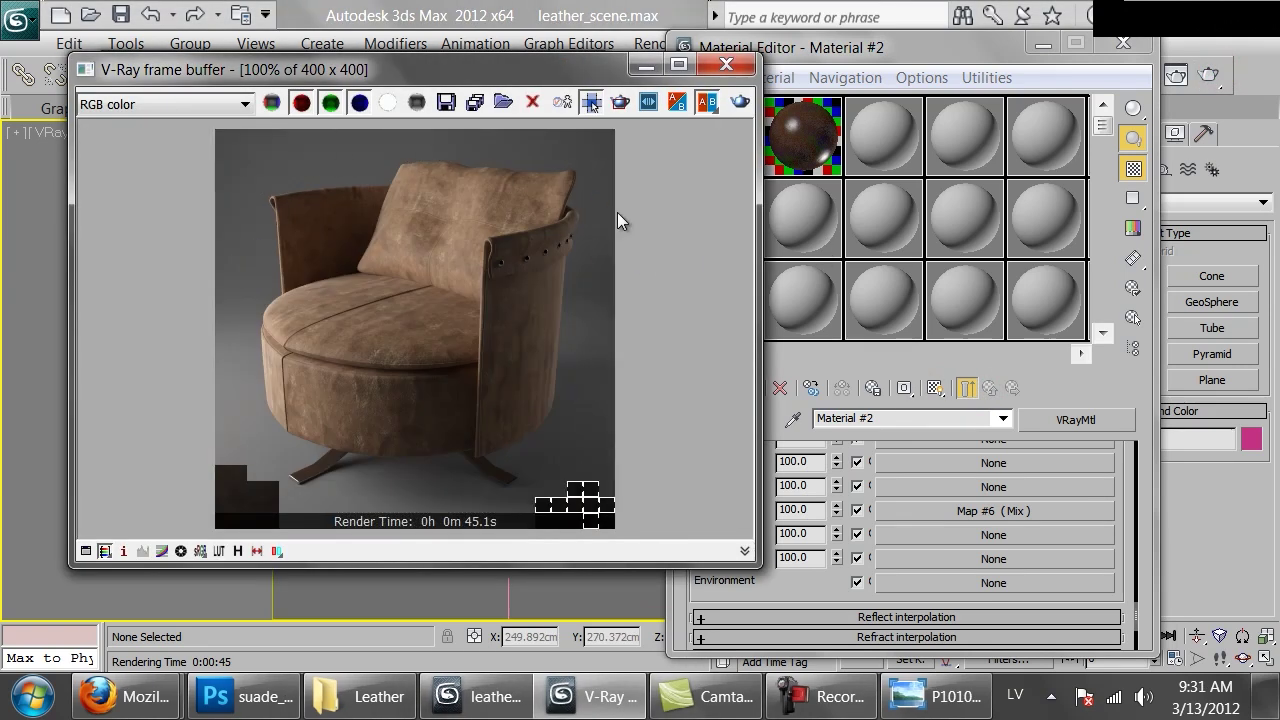
# Step: Switch to Photoshop and close all open leather texture documents without saving their changes
pyautogui.click(242, 698)
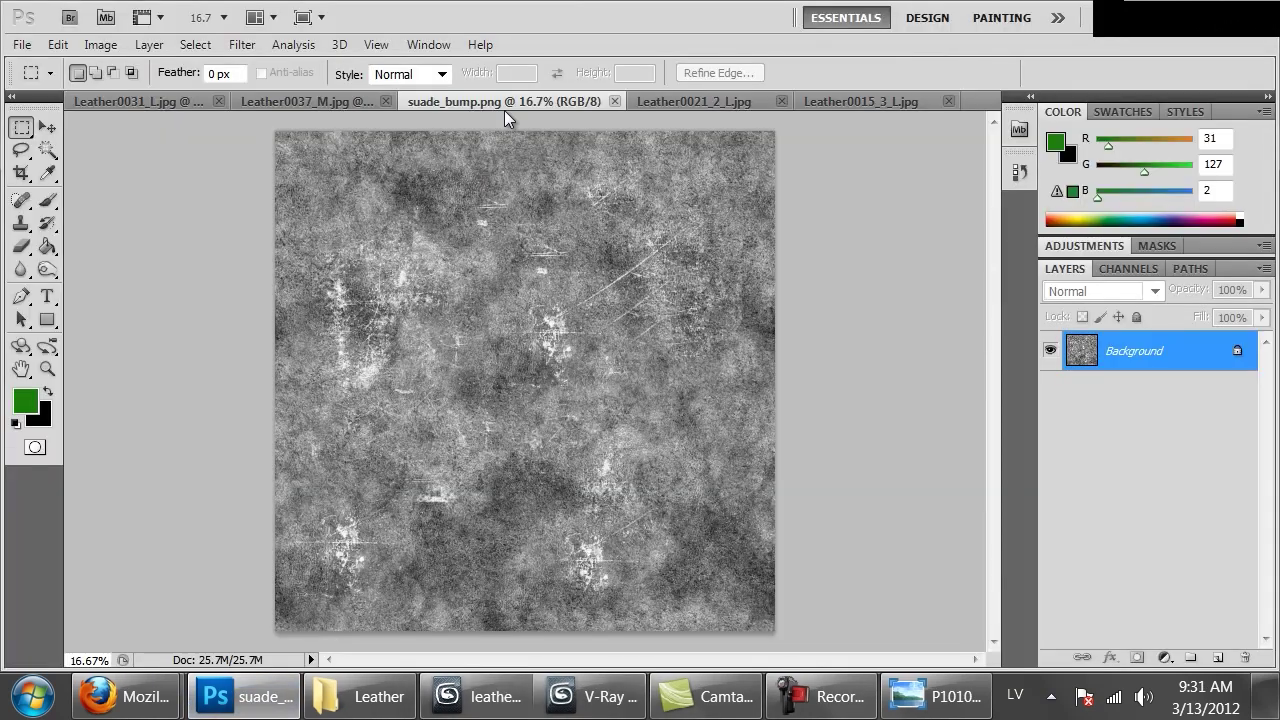
pyautogui.click(344, 99)
pyautogui.click(425, 104)
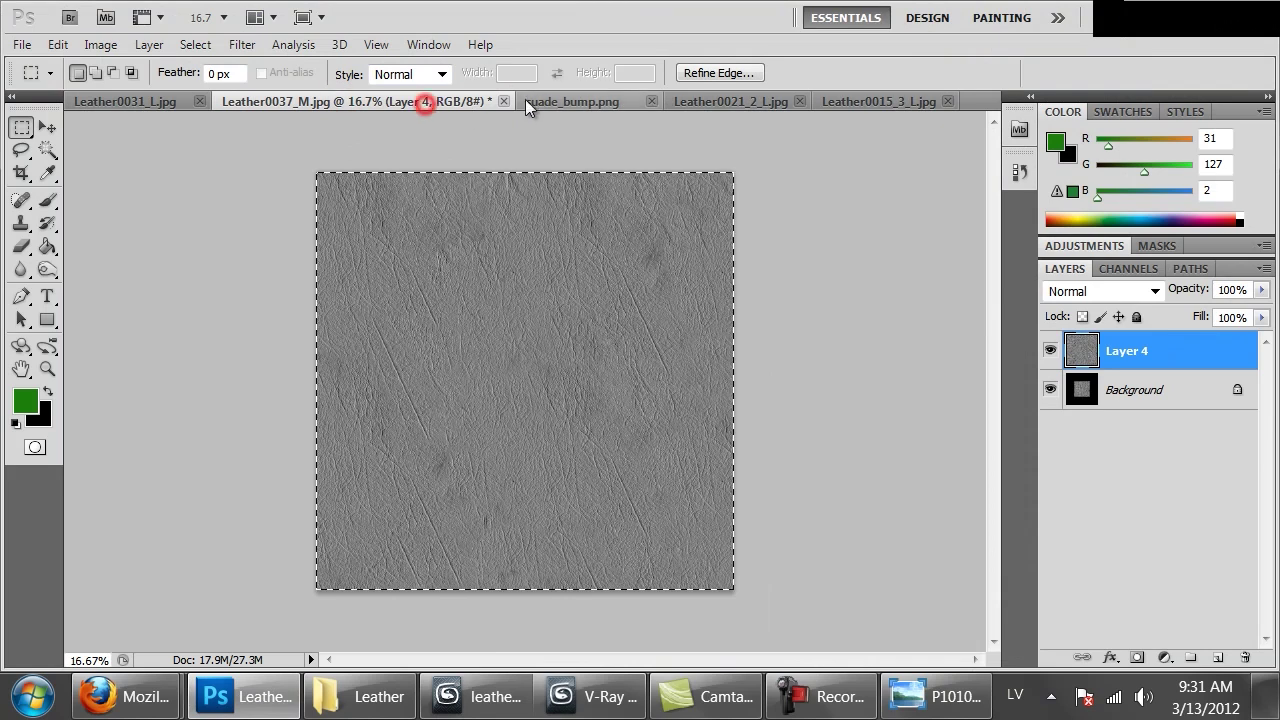
pyautogui.click(550, 96)
pyautogui.hotkey('ctrl', 'w')
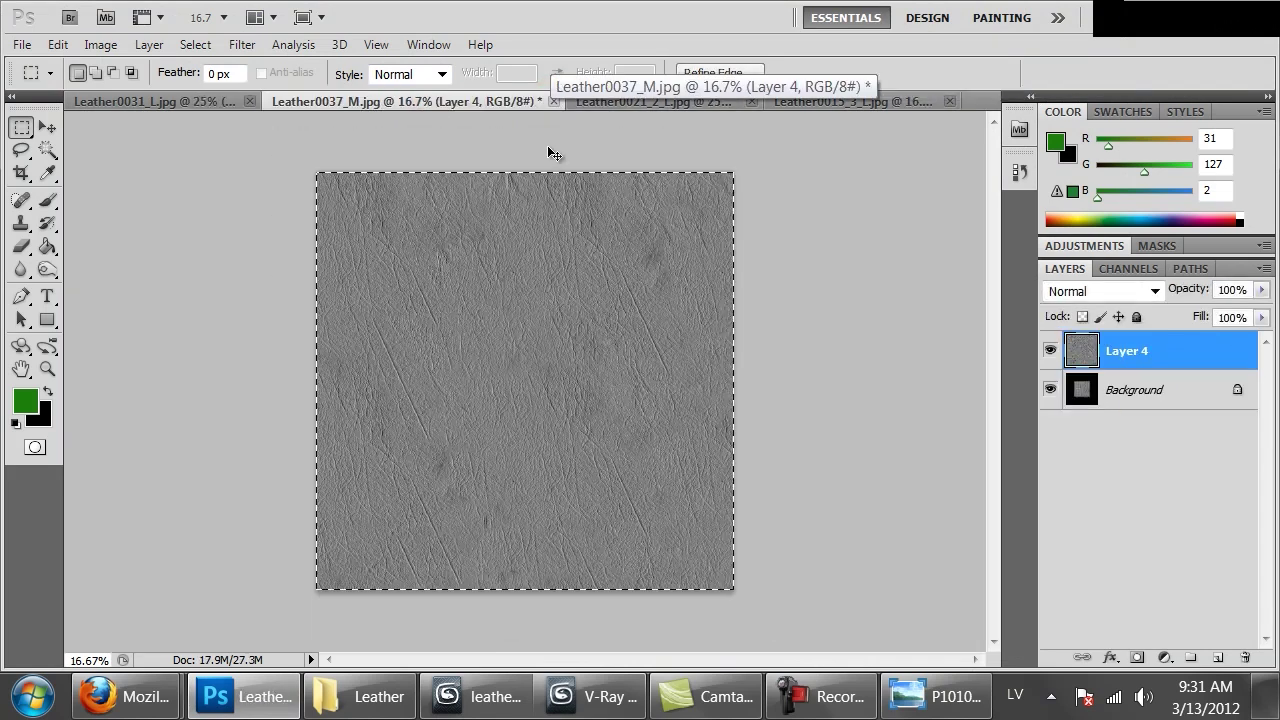
pyautogui.hotkey('ctrl', 'w')
pyautogui.click(670, 281)
pyautogui.hotkey('ctrl', 'w')
pyautogui.hotkey('ctrl', 'w')
pyautogui.hotkey('ctrl', 'w')
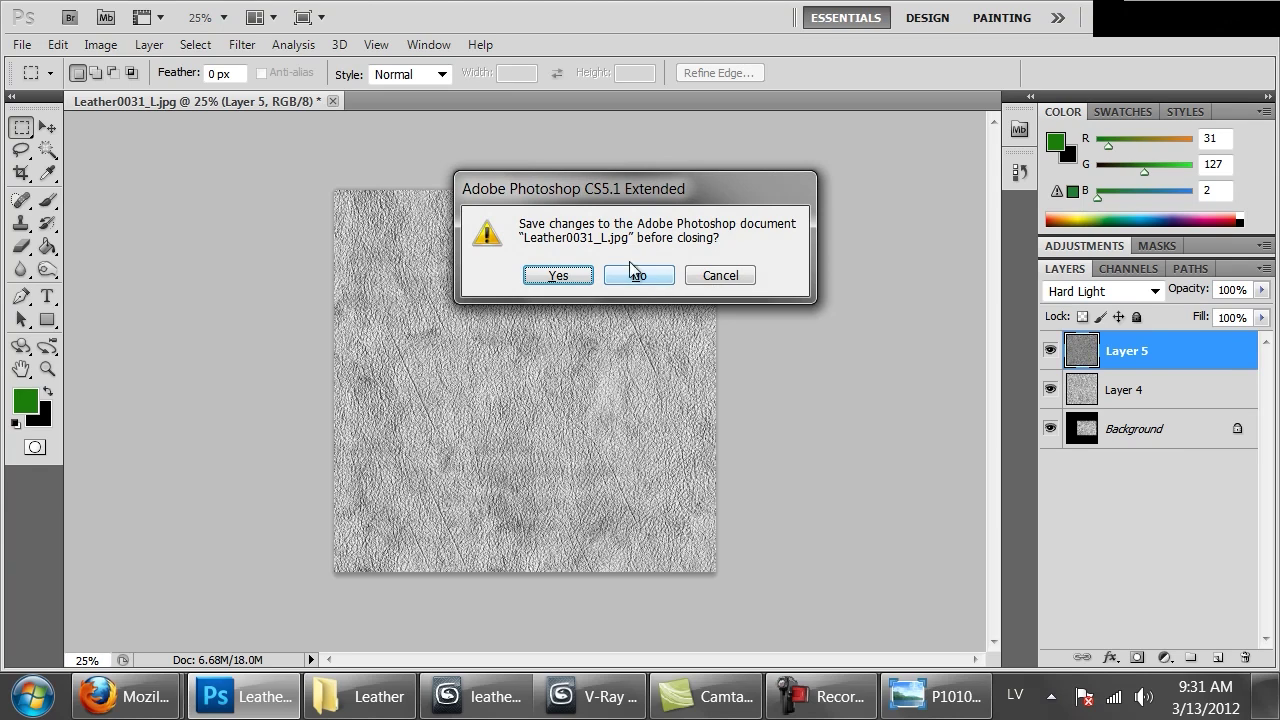
pyautogui.click(632, 274)
# Step: Open suade.png and darken it with a Curves adjustment
pyautogui.hotkey('ctrl', 'o')
pyautogui.click(322, 165)
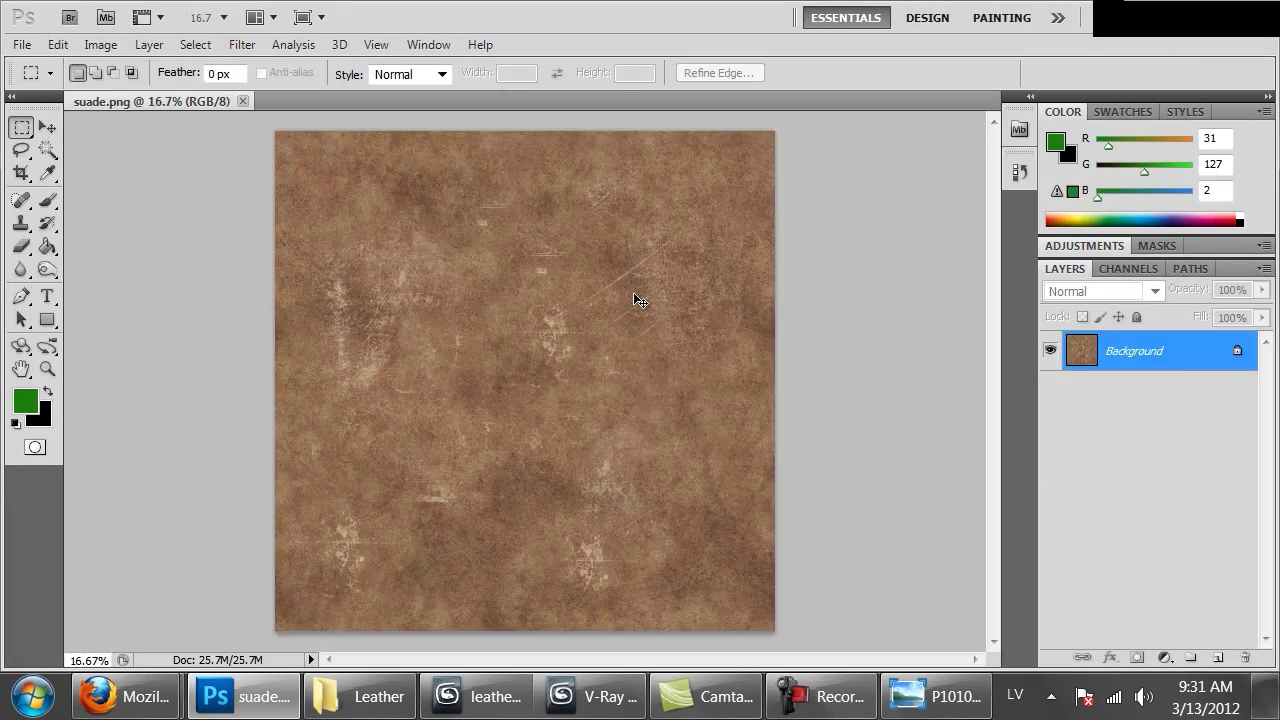
pyautogui.click(100, 44)
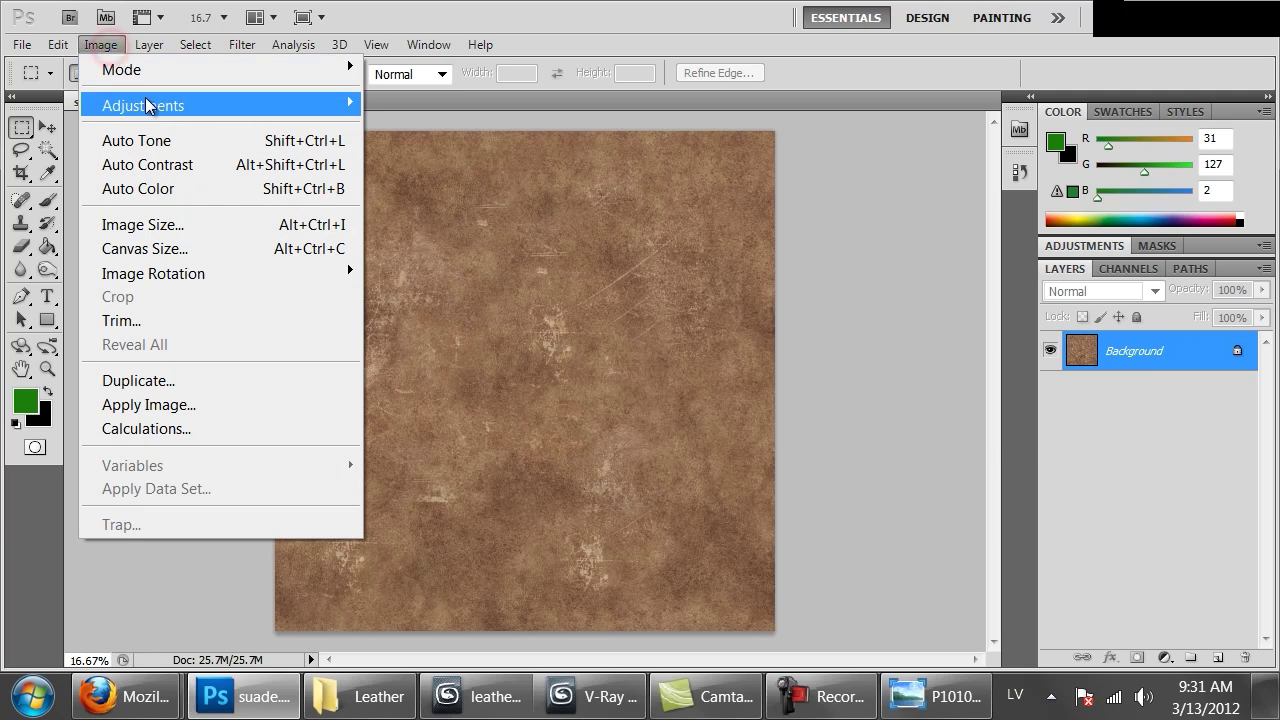
pyautogui.moveTo(143, 105)
pyautogui.click(463, 153)
pyautogui.moveTo(965, 444); pyautogui.dragTo(970, 459)
pyautogui.moveTo(975, 468); pyautogui.dragTo(976, 470)
pyautogui.click(1188, 262)
# Step: Shift the suede texture's hue to +3 and reduce its saturation with Hue/Saturation
pyautogui.hotkey('ctrl', 'u')
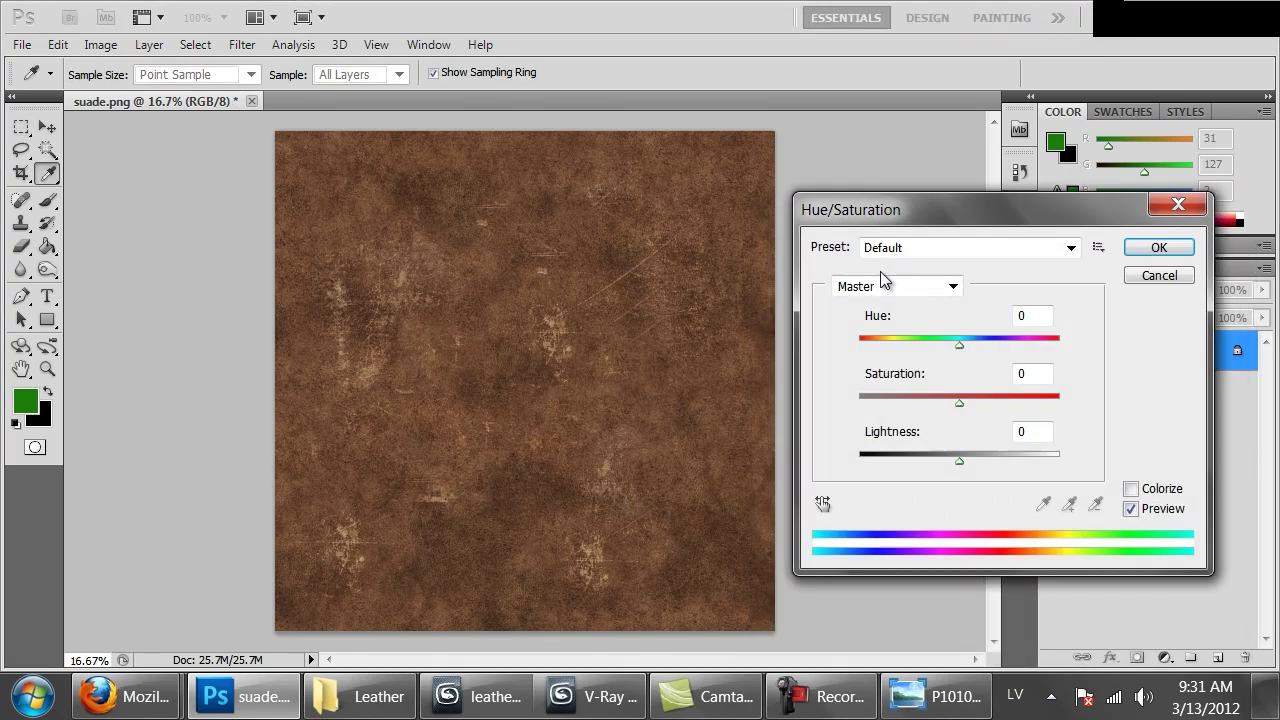
pyautogui.moveTo(959, 348); pyautogui.dragTo(963, 352)
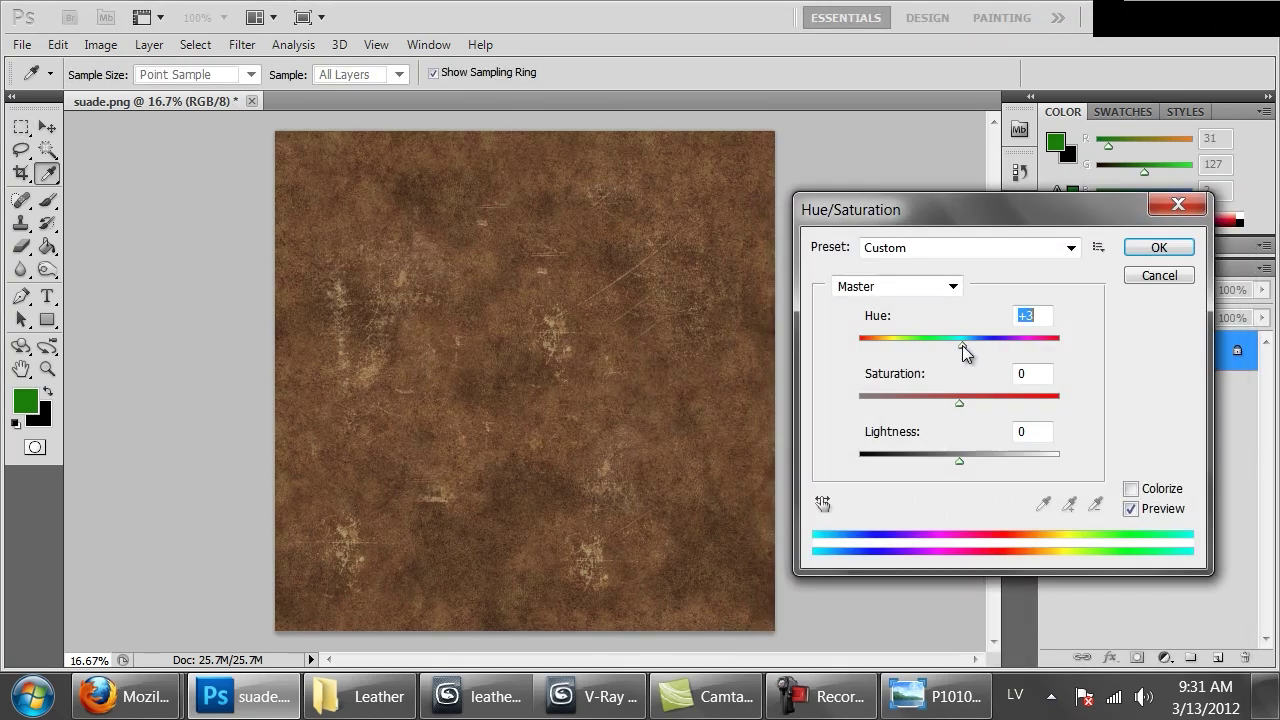
pyautogui.moveTo(949, 400); pyautogui.dragTo(941, 402)
pyautogui.click(1140, 253)
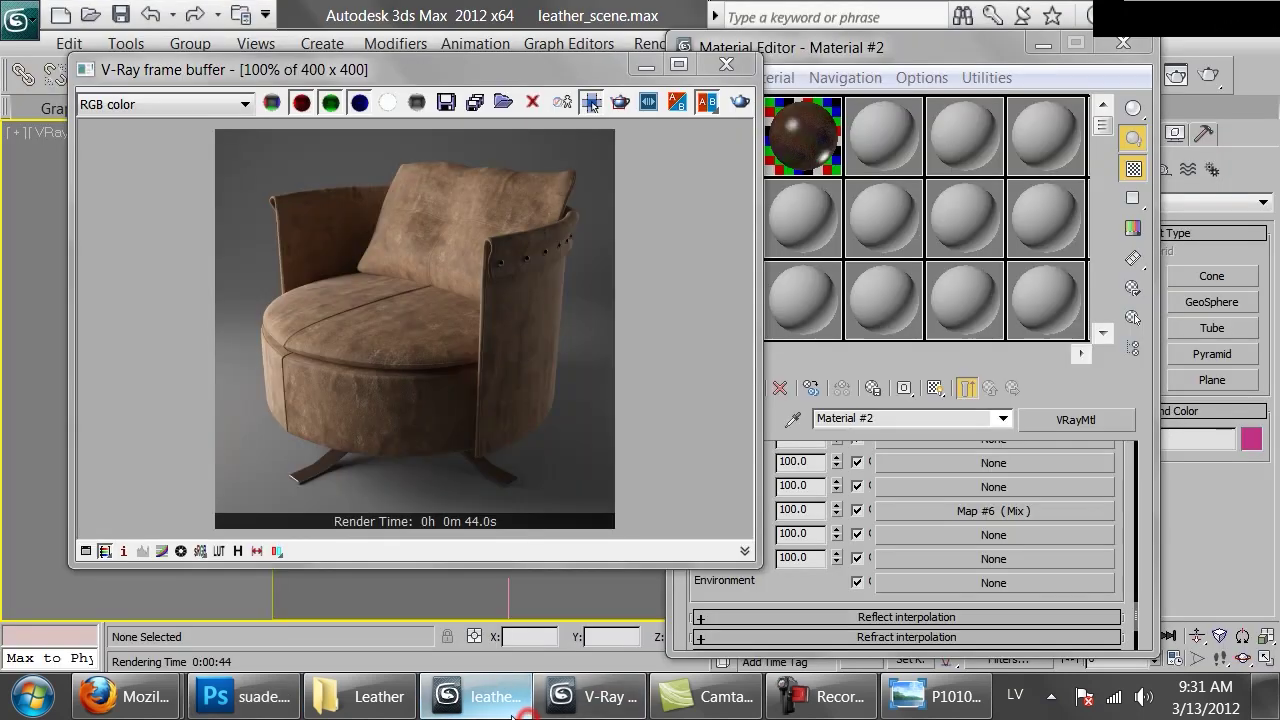
# Step: Switch back to 3ds Max and render the armchair again with the darkened suede texture
pyautogui.click(475, 697)
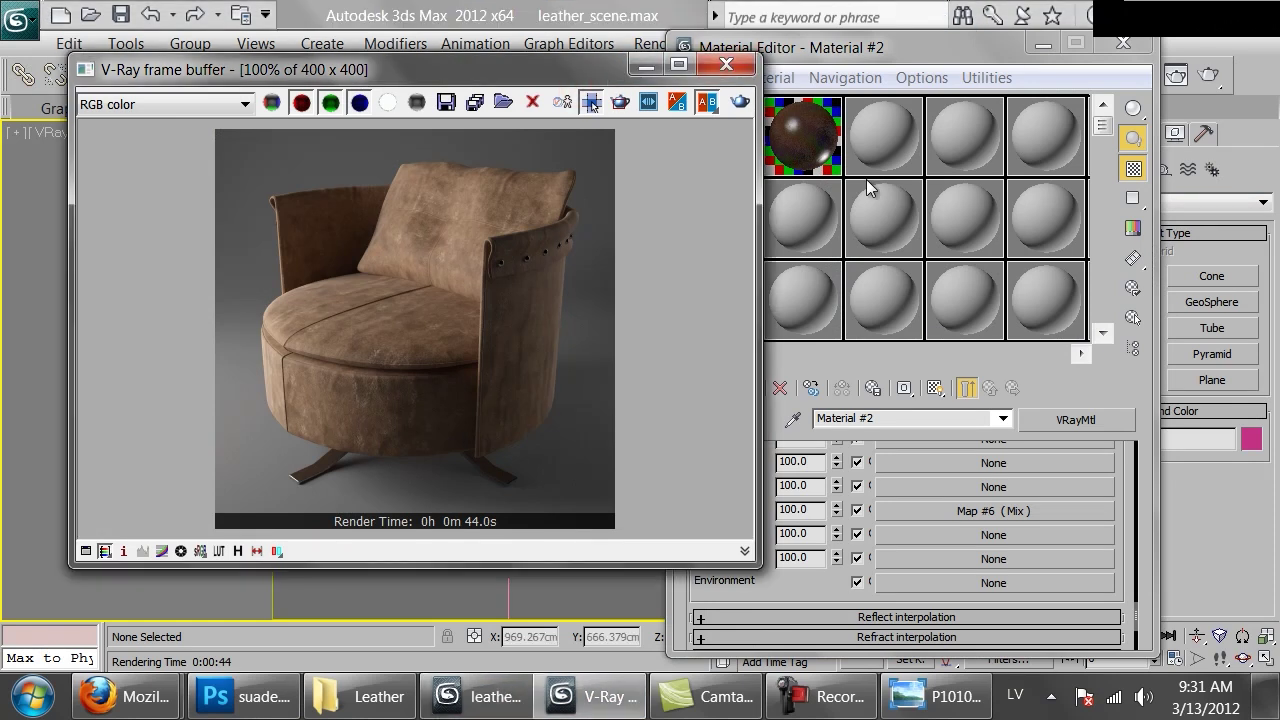
pyautogui.click(726, 64)
pyautogui.click(458, 335)
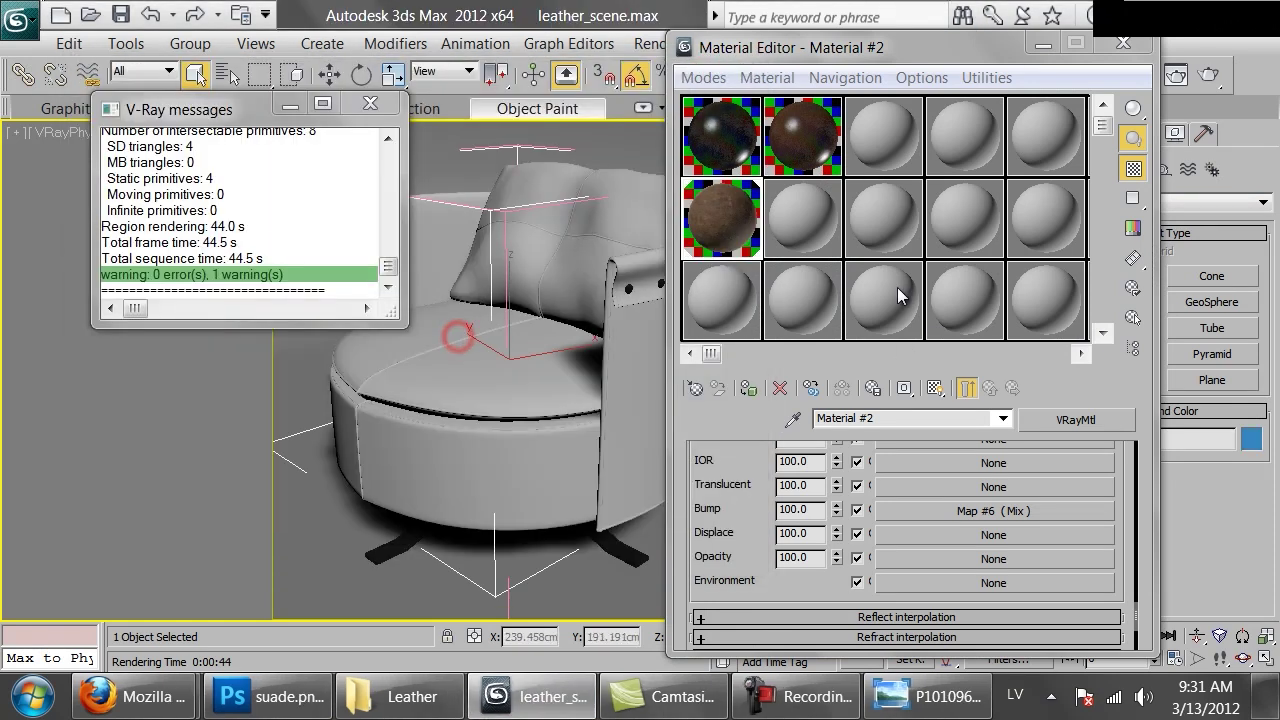
pyautogui.click(1208, 74)
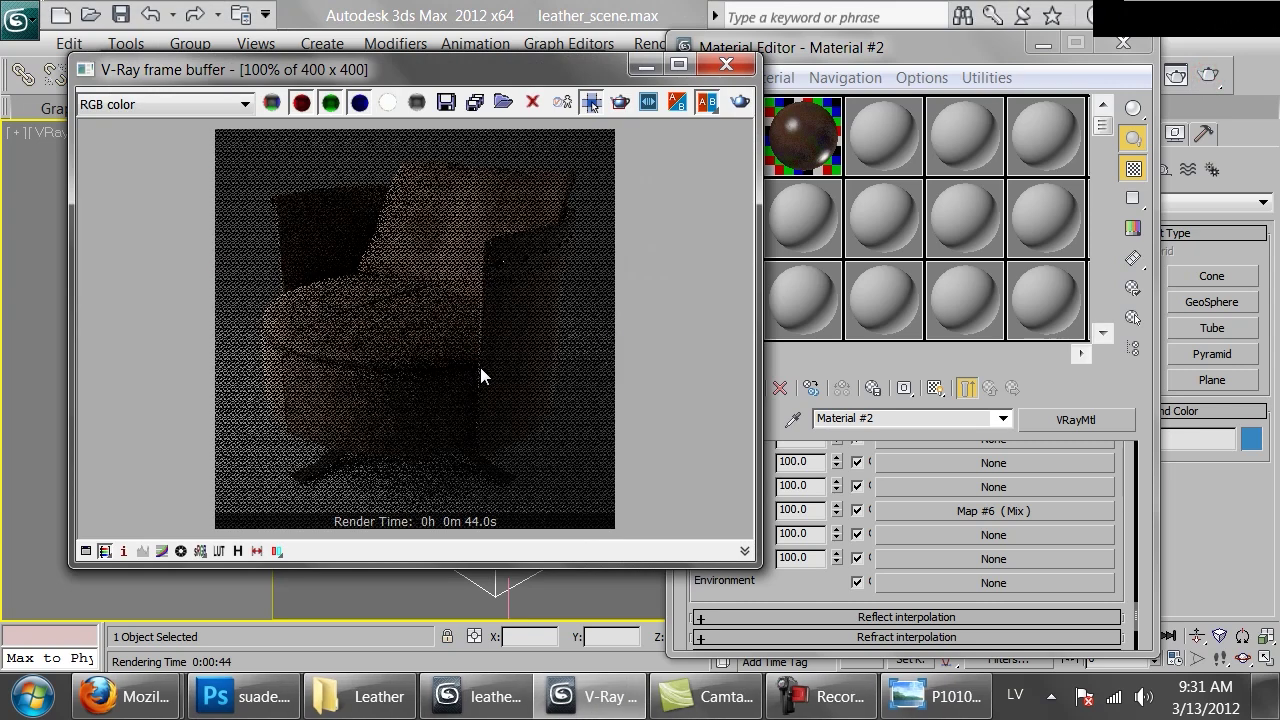
pyautogui.scroll(-1, 415, 327)
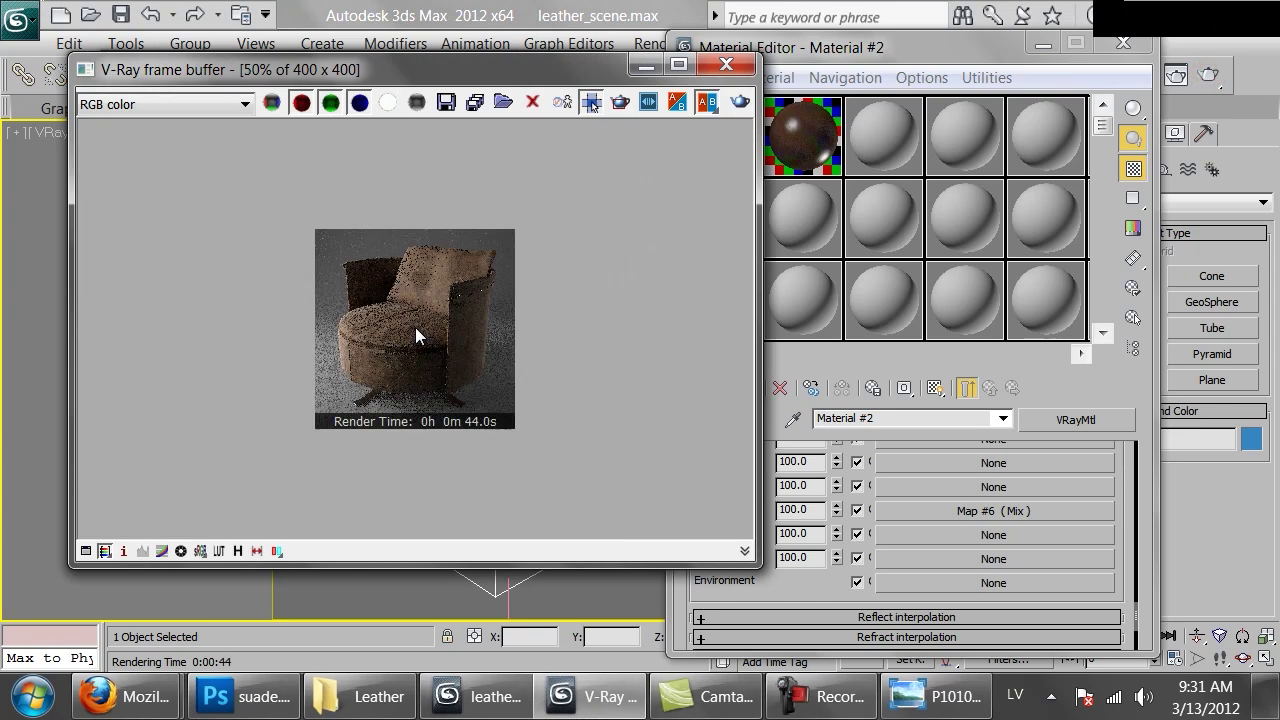
pyautogui.scroll(1, 415, 327)
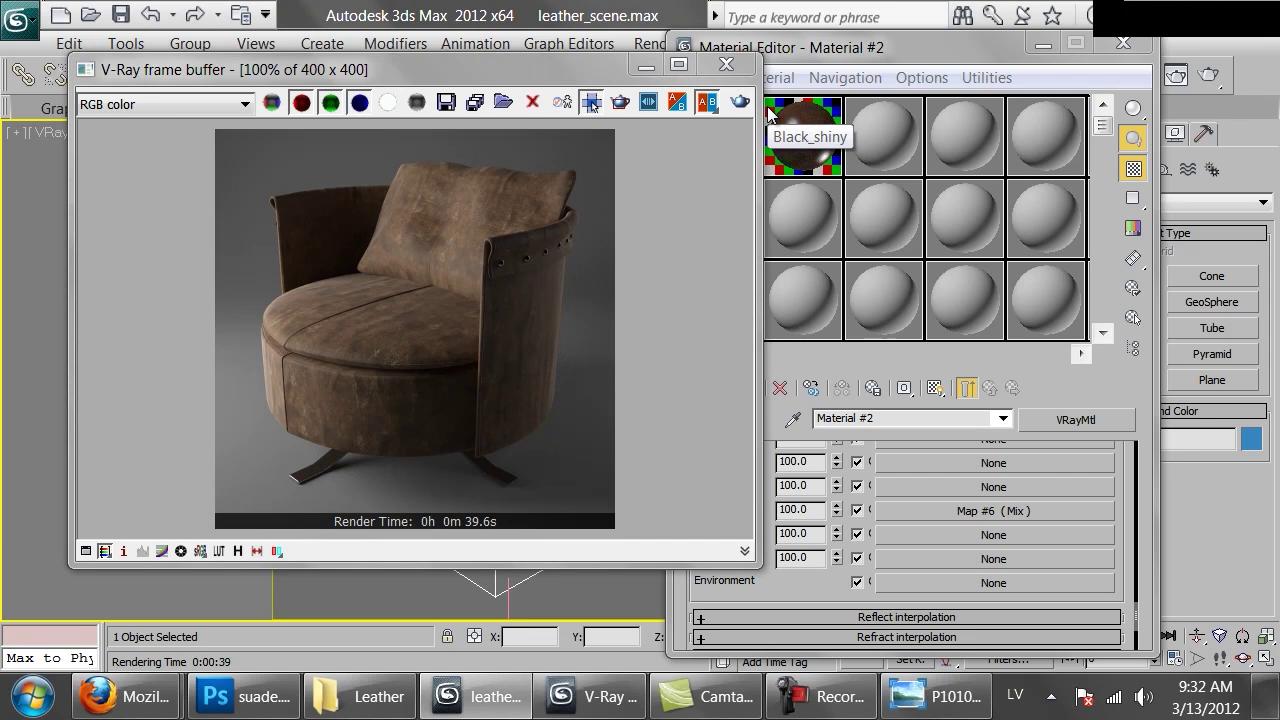
# Step: Close the render, rename the suede material as Suade_patchy, and select the empty sample slot beside it
pyautogui.click(726, 64)
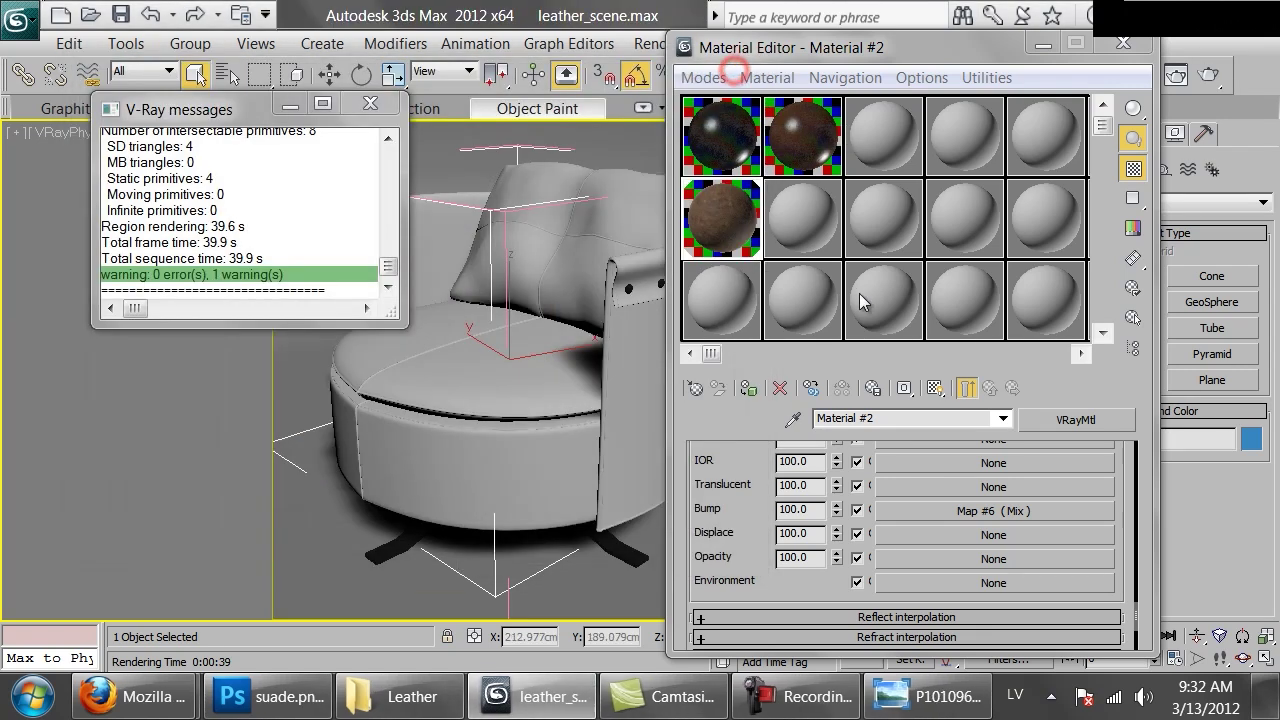
pyautogui.click(901, 419)
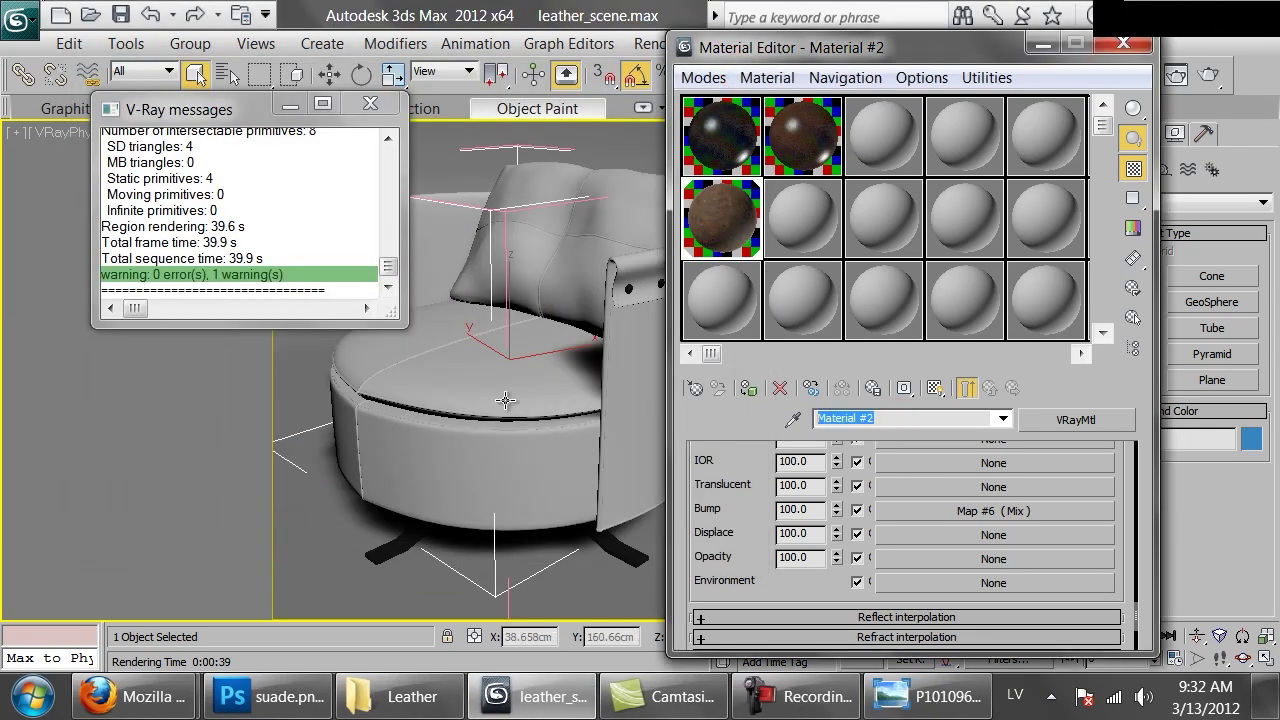
pyautogui.write('Suade_patchy')
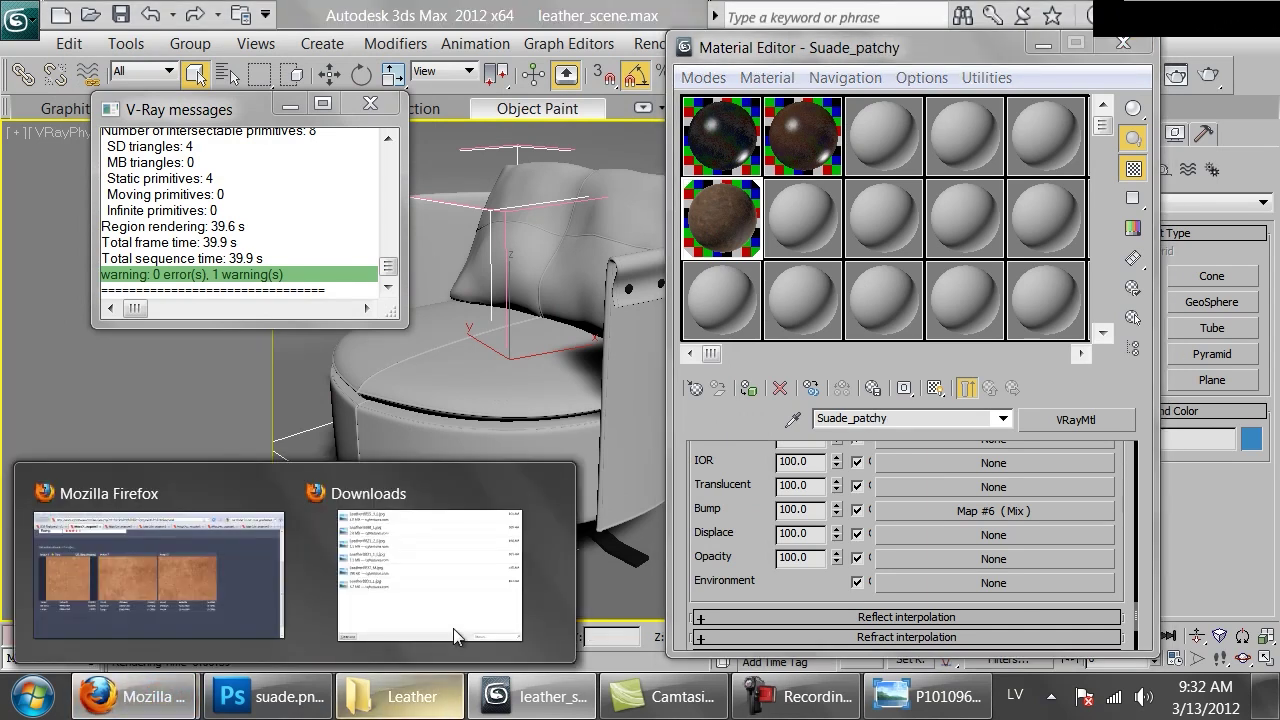
pyautogui.click(791, 210)
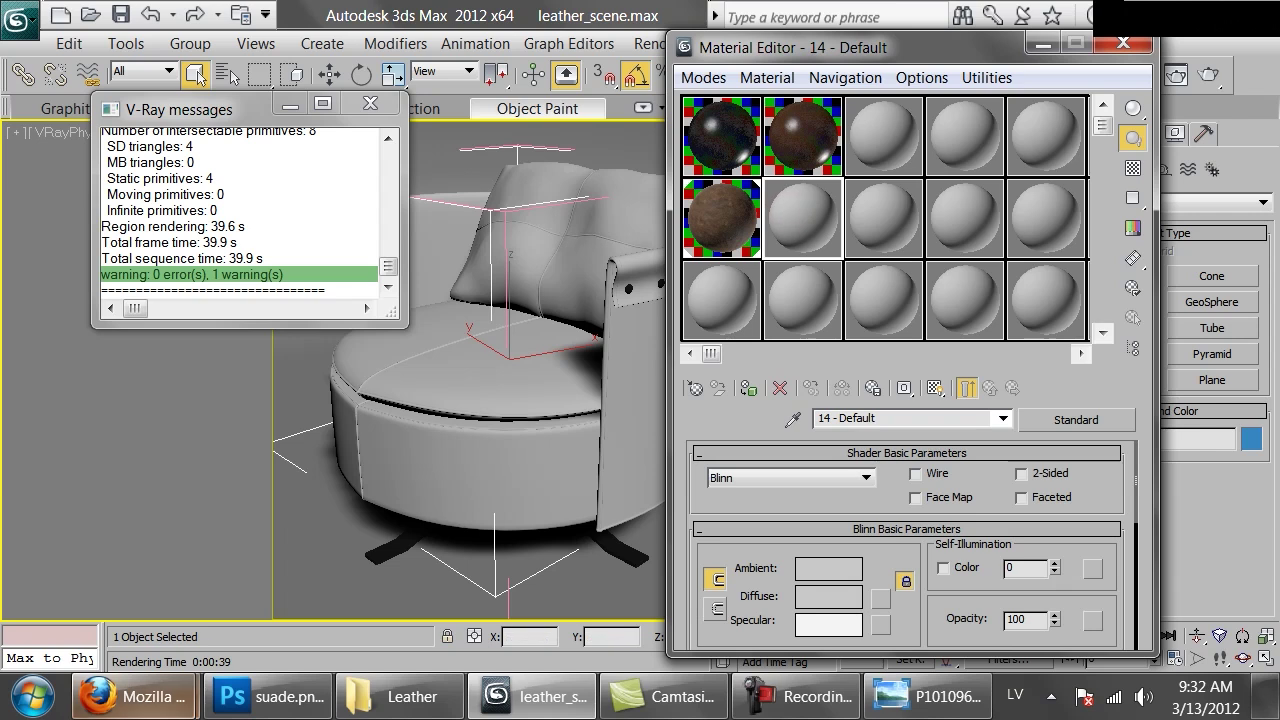
# Step: Switch to Firefox and search Google Images for "disstressed leather"
pyautogui.moveTo(130, 697)
pyautogui.click(175, 582)
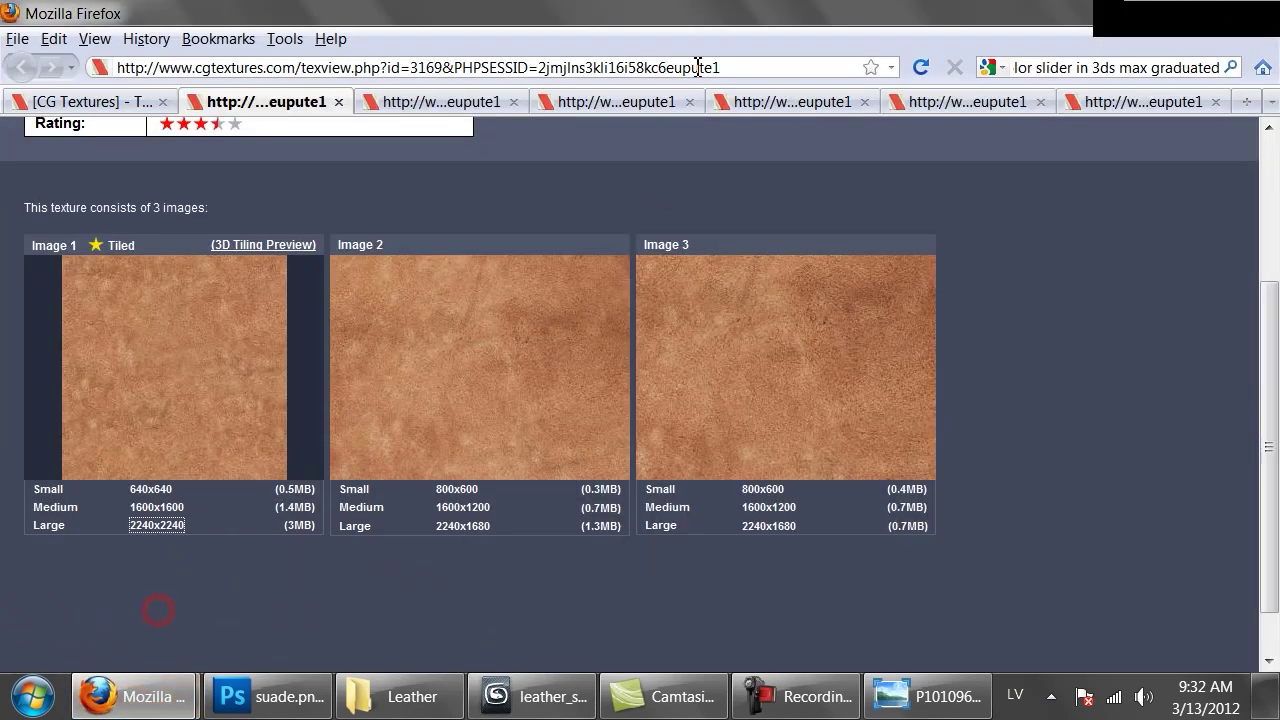
pyautogui.click(1093, 112)
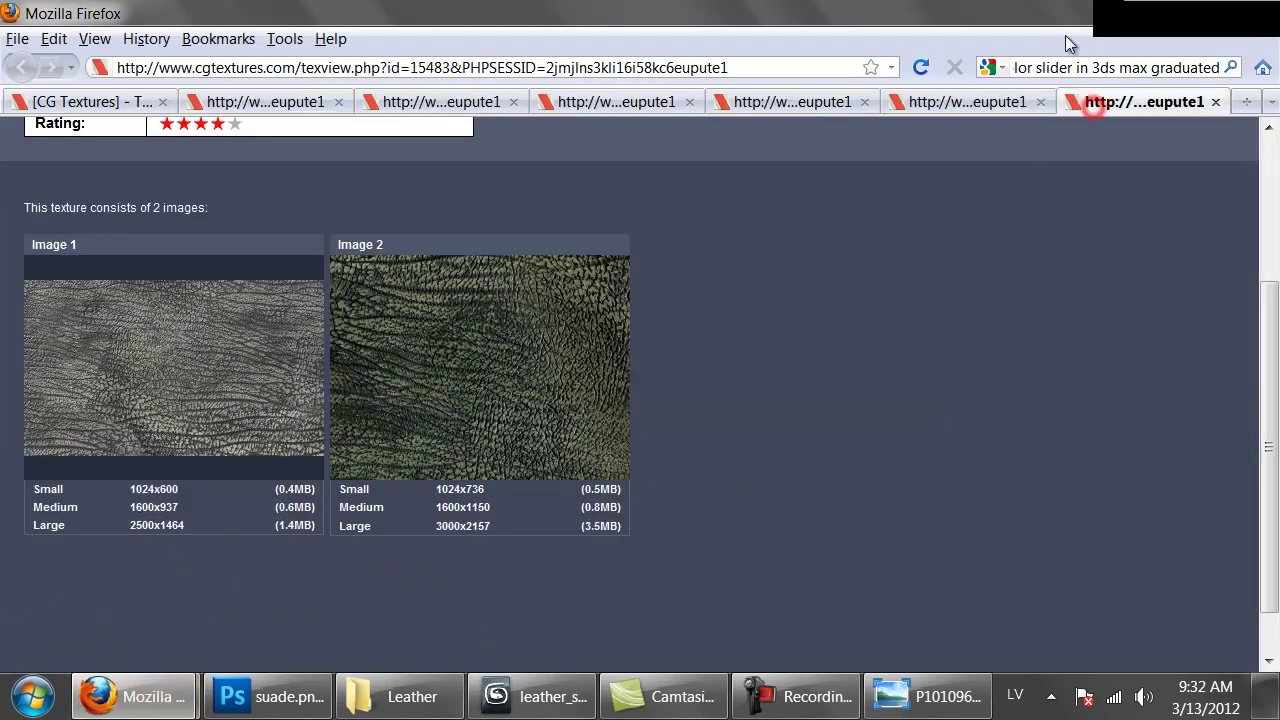
pyautogui.click(1074, 62)
pyautogui.write('disstresses leather')
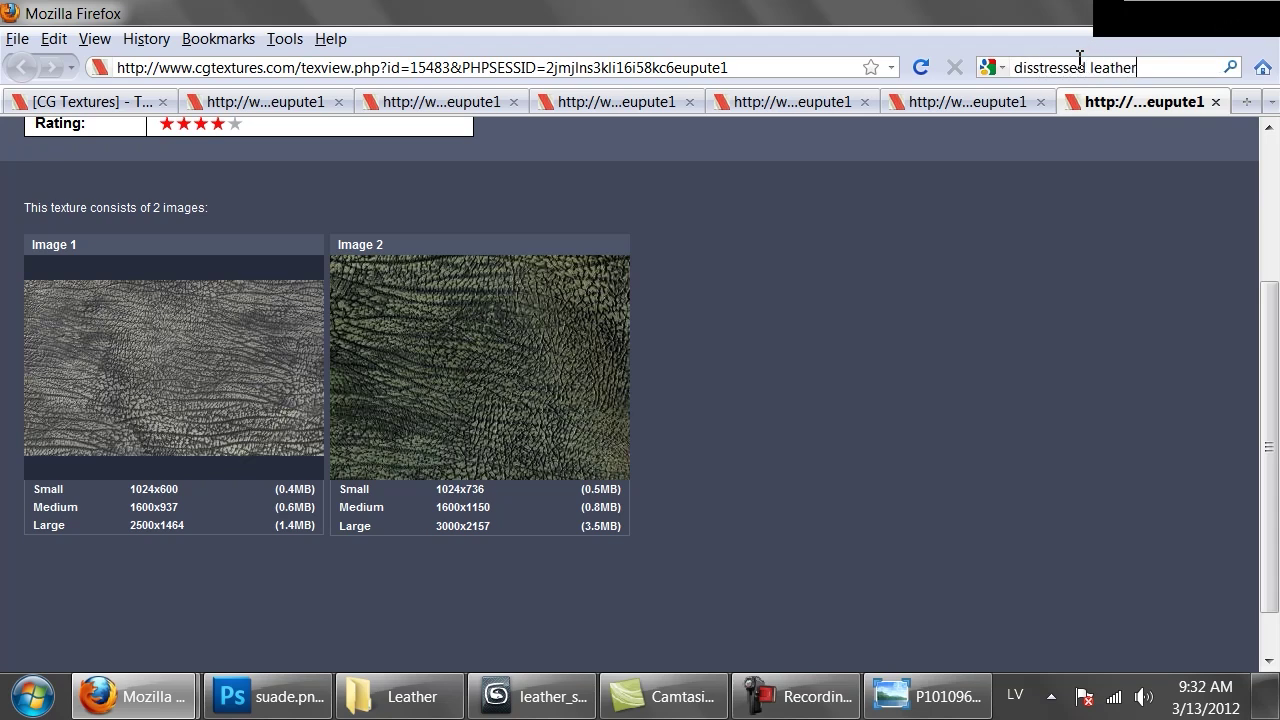
pyautogui.press('Return')
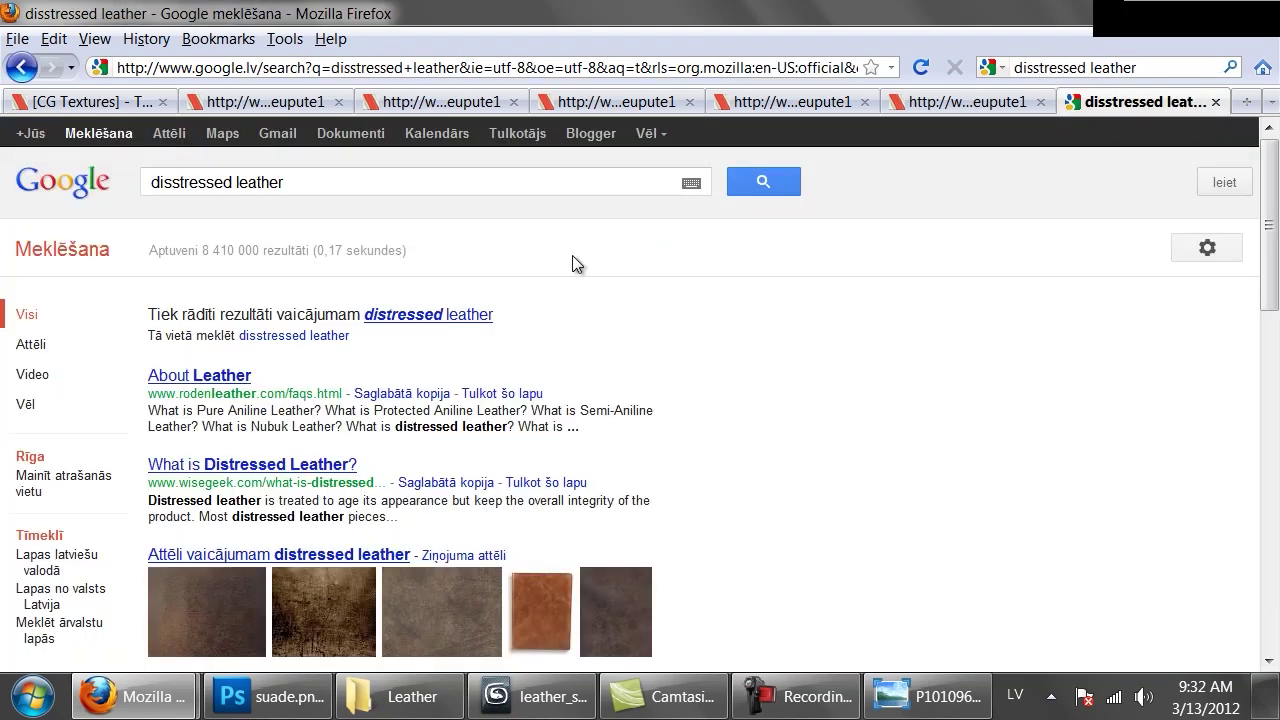
pyautogui.click(160, 134)
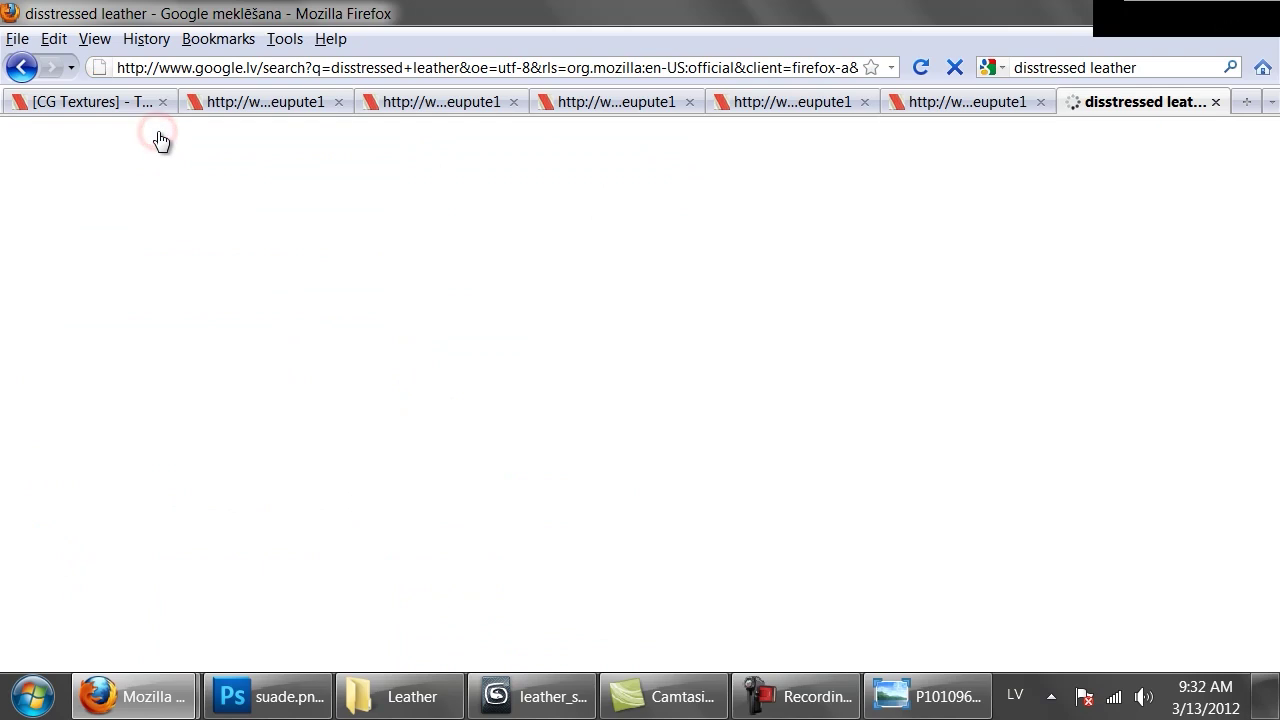
pyautogui.scroll(-4, 863, 349)
pyautogui.scroll(4, 5, 438)
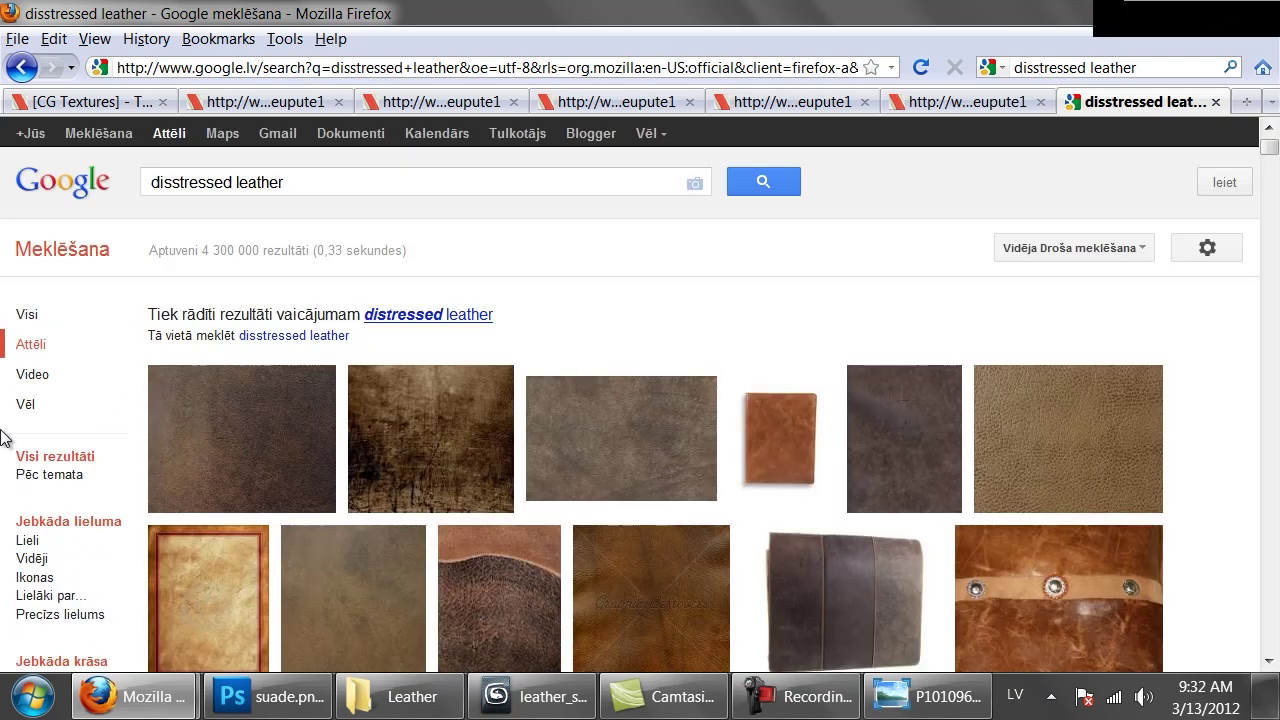
# Step: Use the suggested spelling "distressed leather" and open the reddish-brown leatherbrowndist.jpg result in a new tab
pyautogui.click(470, 316)
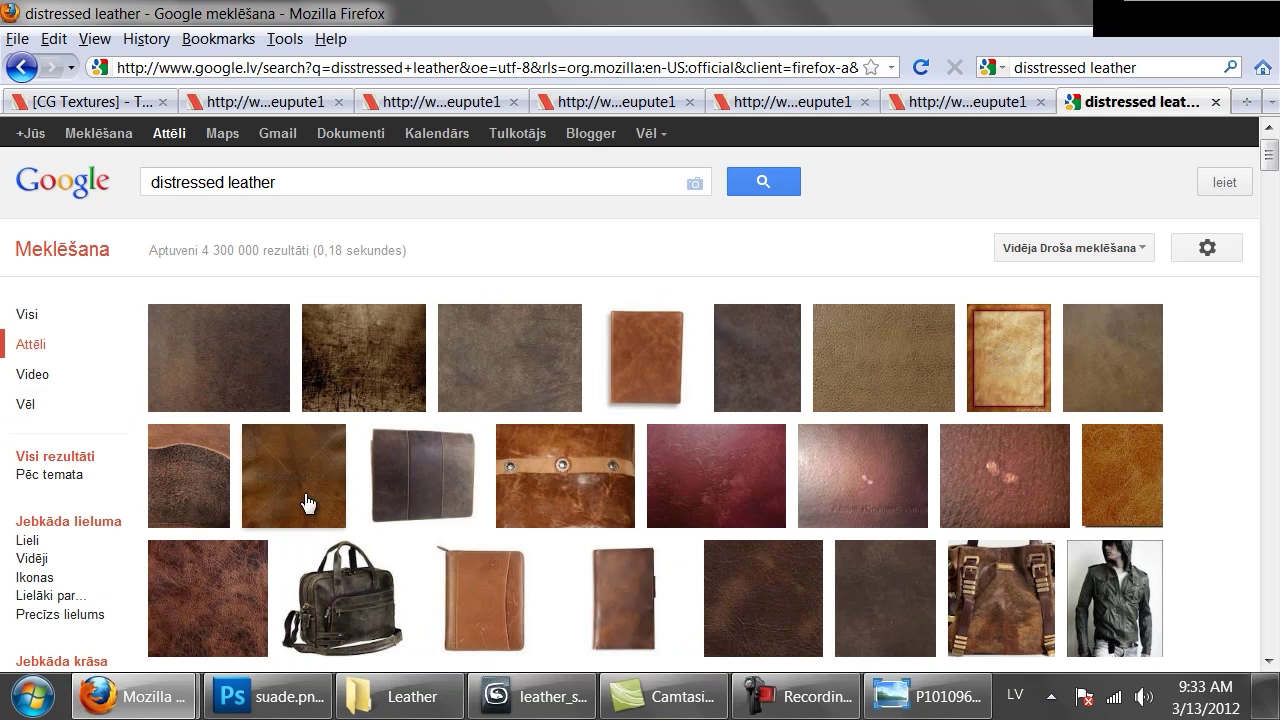
pyautogui.moveTo(233, 598)
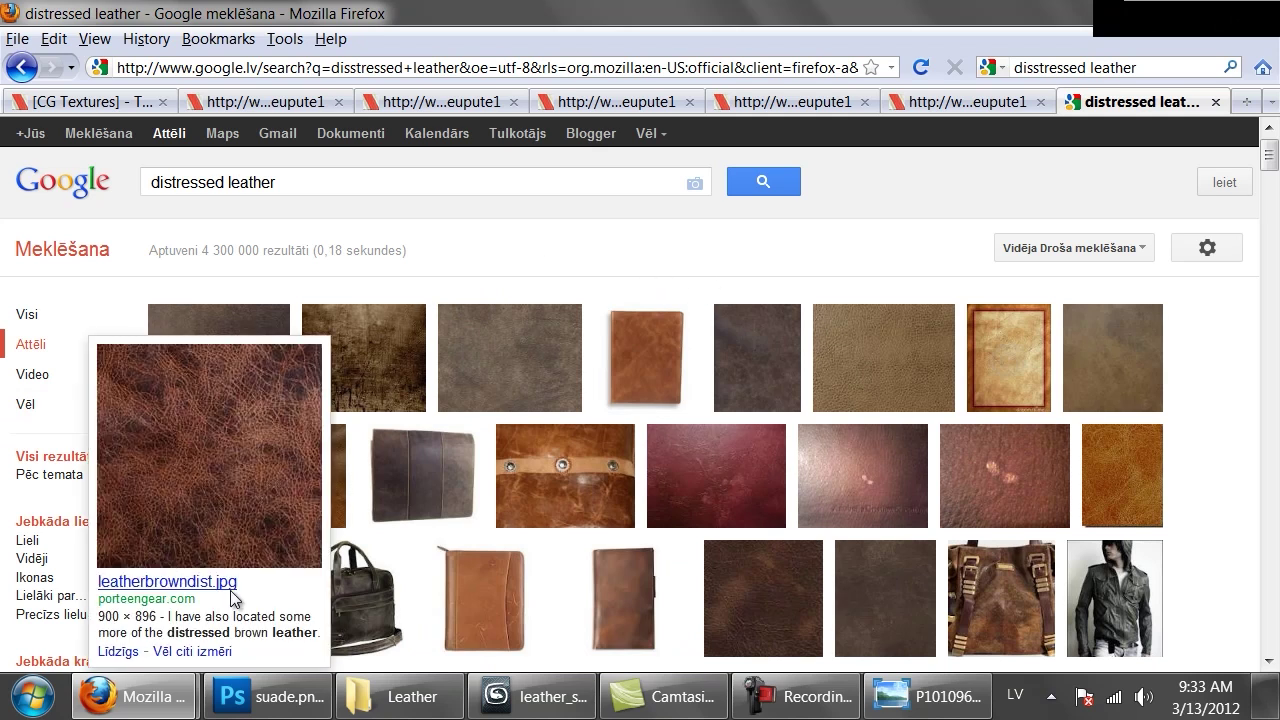
pyautogui.middleClick(233, 472)
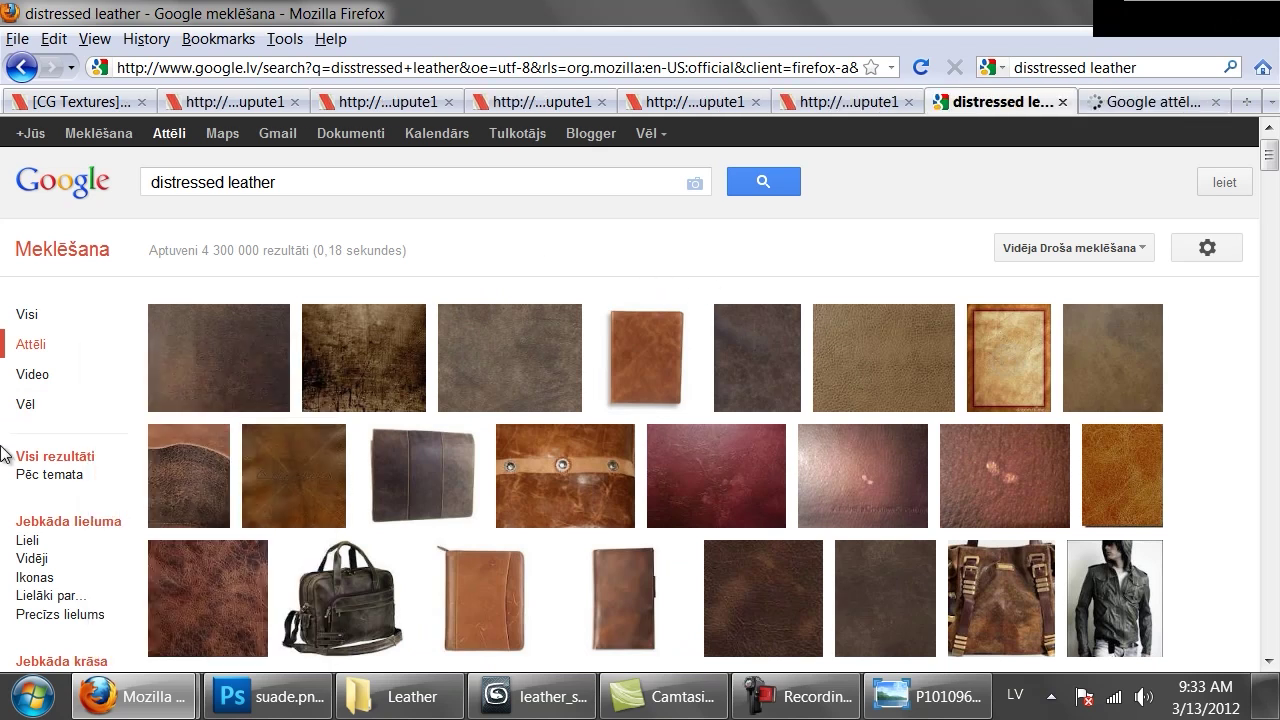
# Step: Limit the image results to sizes larger than 2 MP (1600×1200) and browse them for leather textures
pyautogui.click(62, 615)
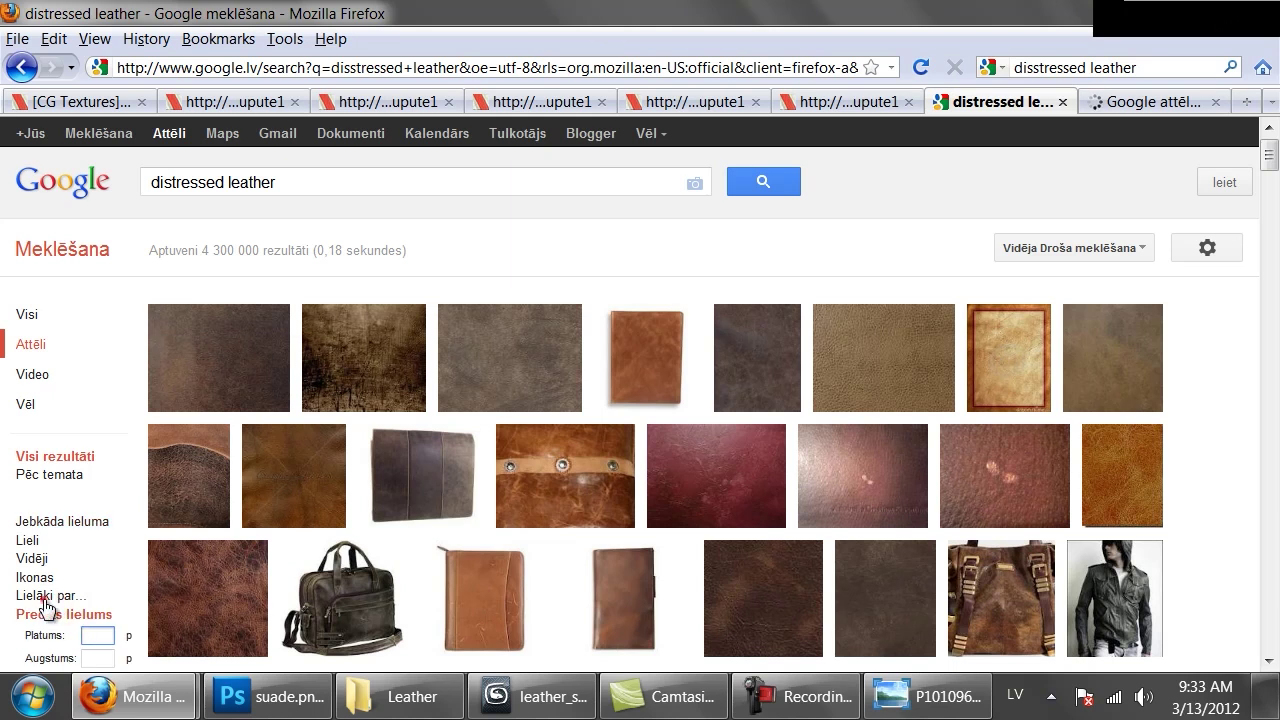
pyautogui.click(45, 607)
pyautogui.click(98, 617)
pyautogui.click(80, 456)
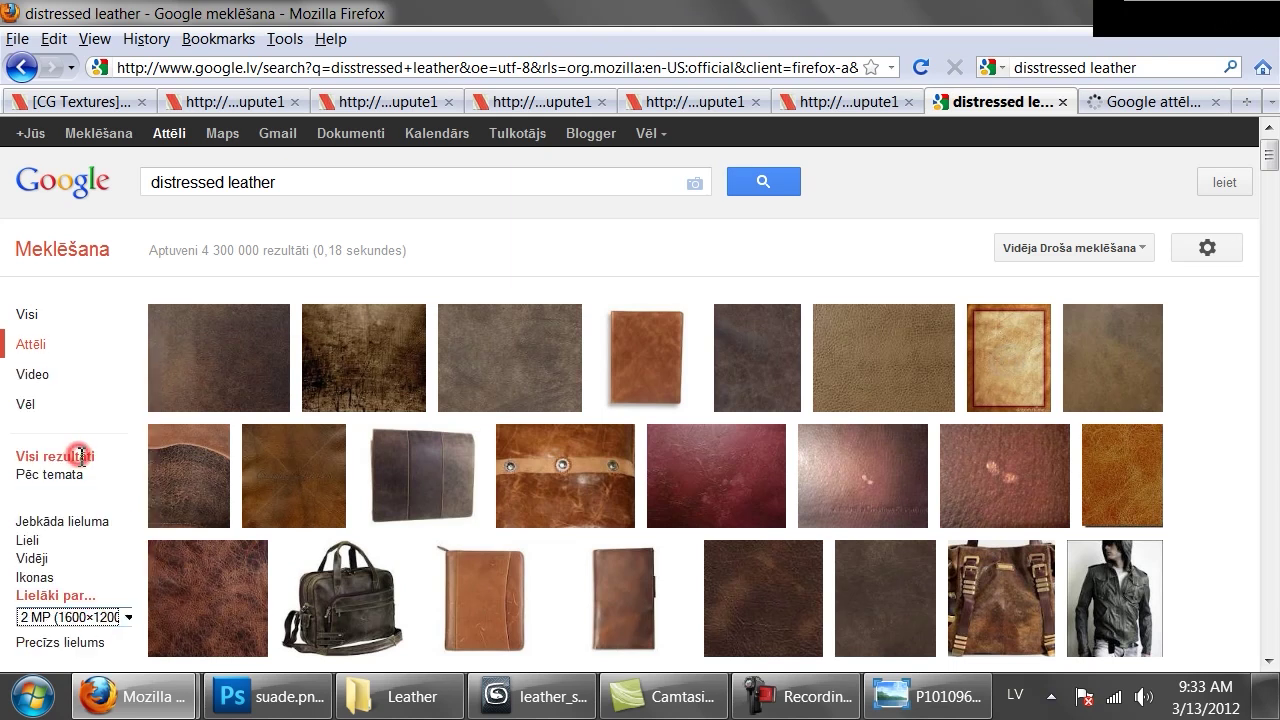
pyautogui.scroll(-4, 505, 412)
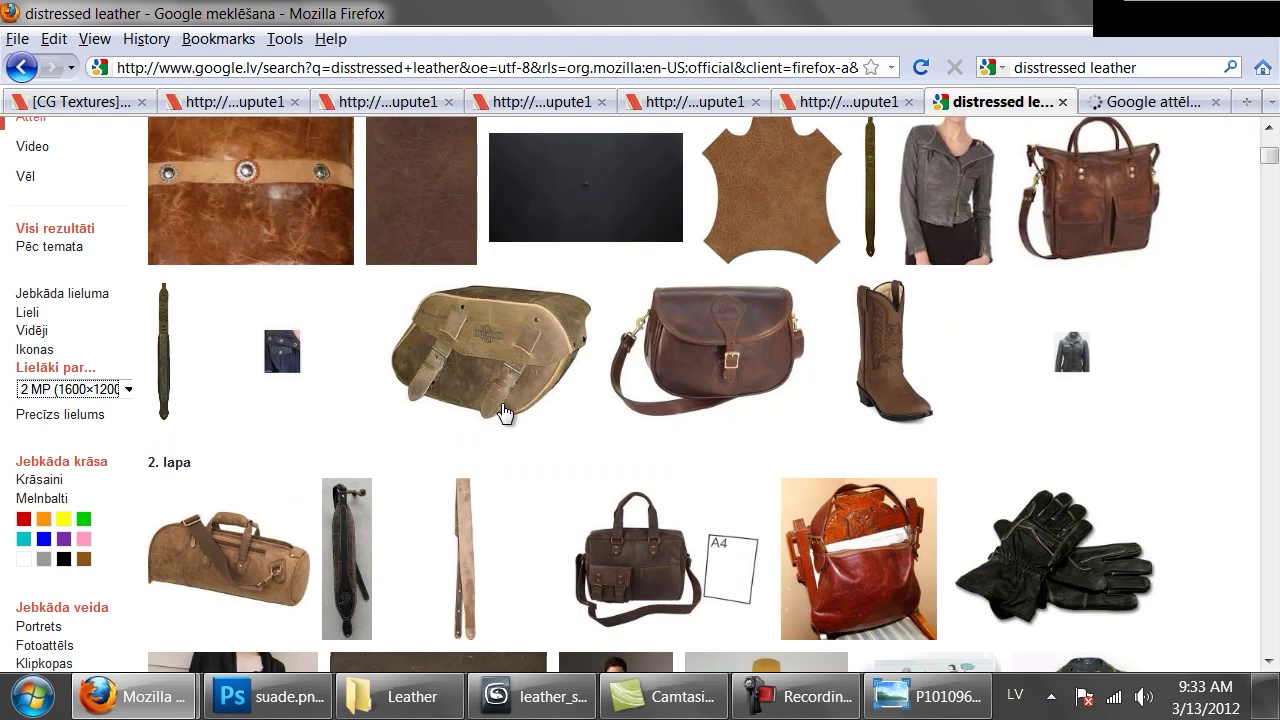
# Step: Find the dark brown, scratched leather texture among the distressed leather image results and open it in a new tab
pyautogui.scroll(2, 510, 400)
pyautogui.moveTo(383, 337)
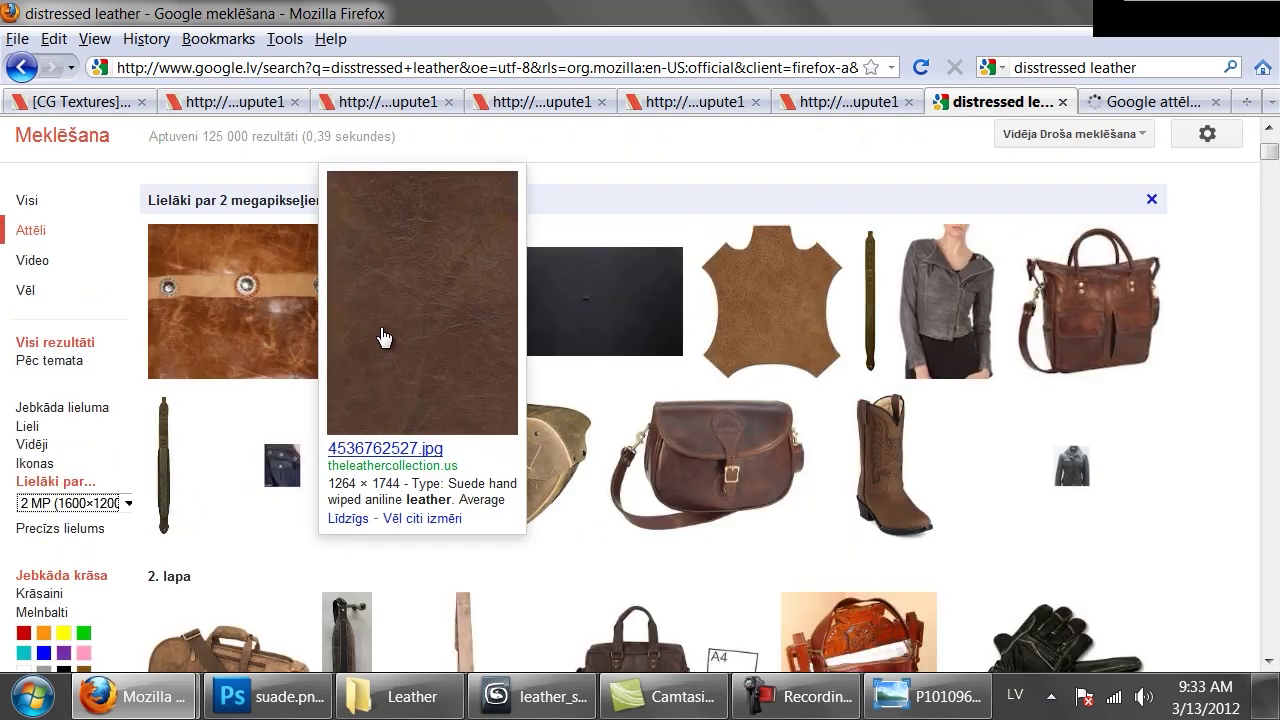
pyautogui.scroll(-2, 688, 198)
pyautogui.scroll(-4, 766, 180)
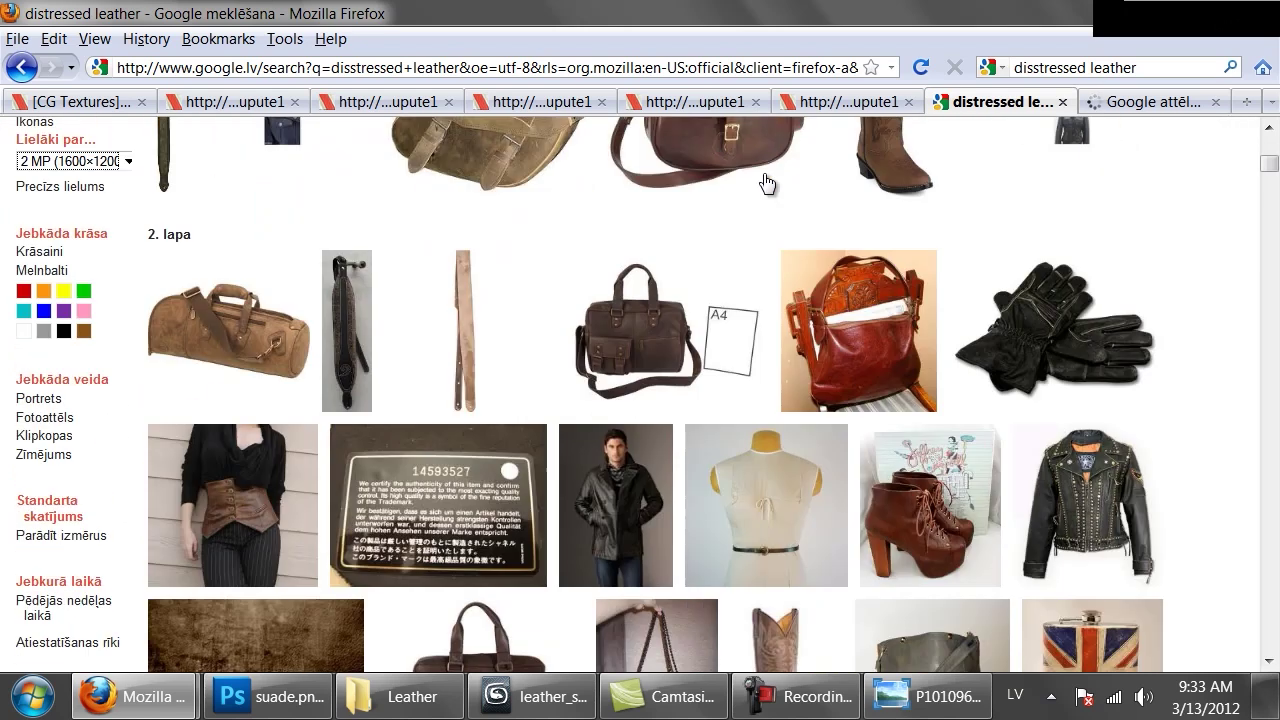
pyautogui.scroll(-2, 766, 183)
pyautogui.scroll(-4, 766, 183)
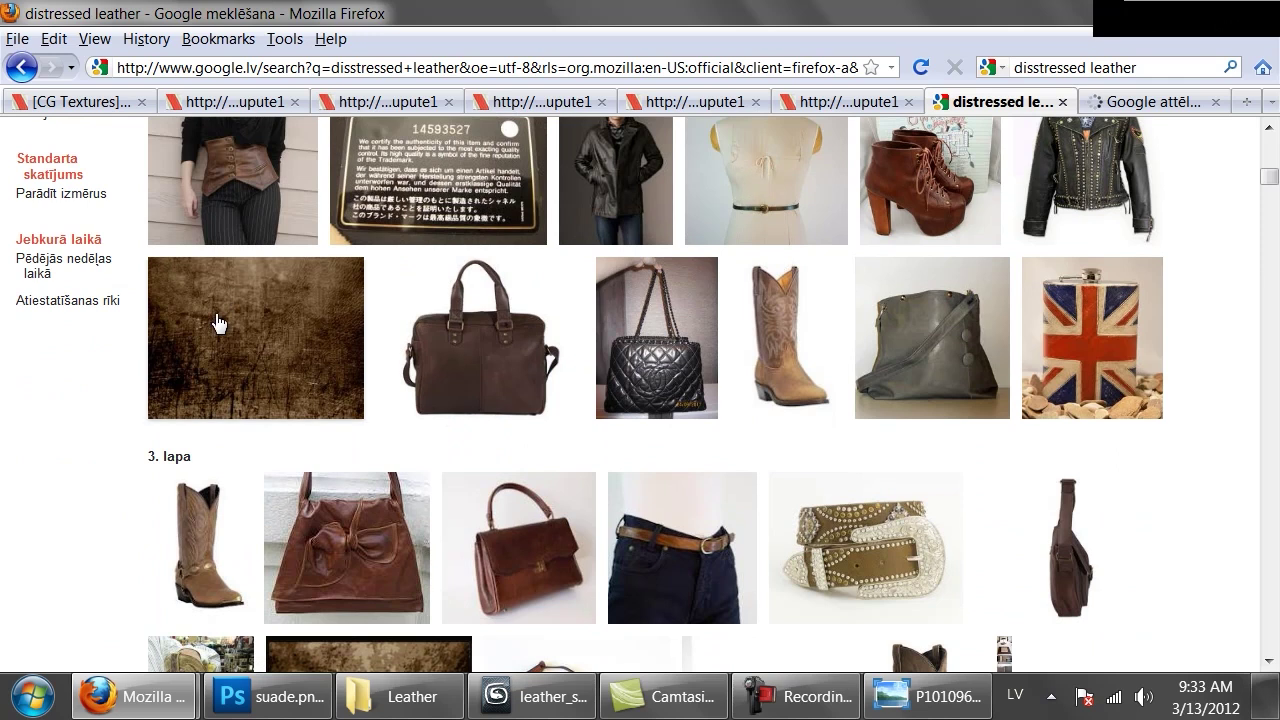
pyautogui.moveTo(220, 322)
# Step: Examine the further pages of distressed leather image results for flat, high-resolution worn leather textures
pyautogui.scroll(-6, 220, 322)
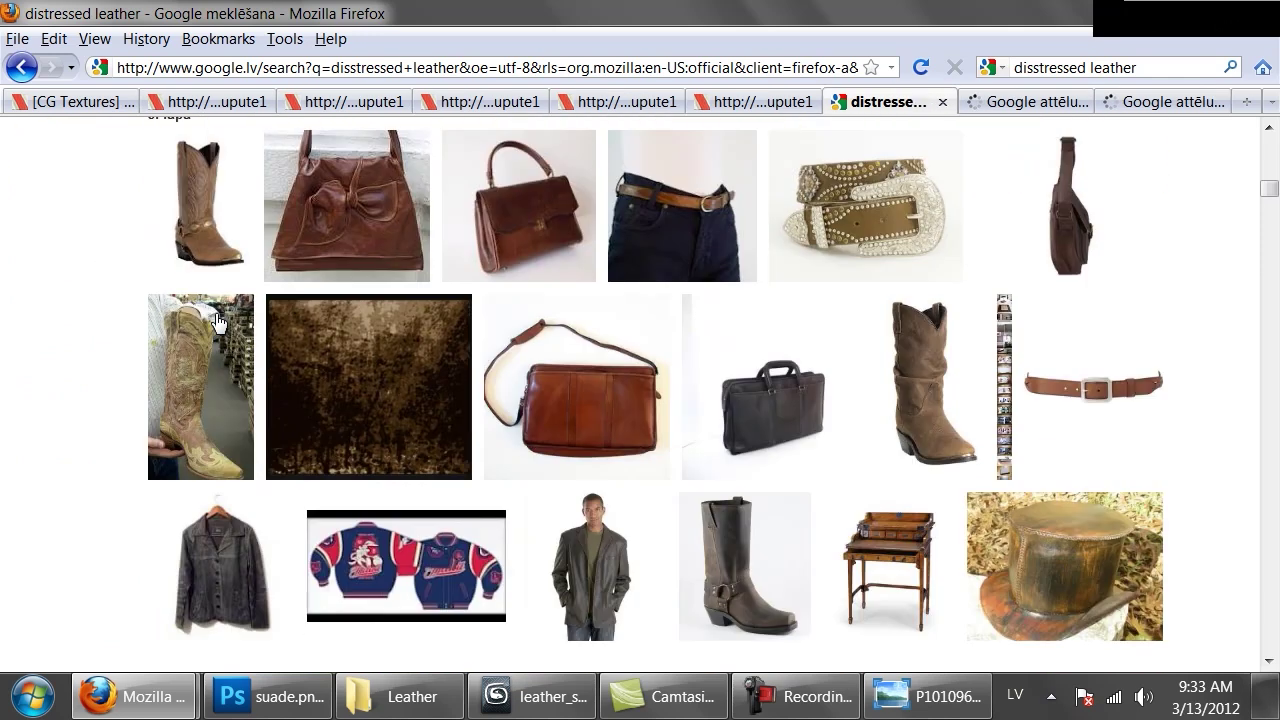
pyautogui.scroll(-6, 302, 406)
pyautogui.scroll(-10, 302, 406)
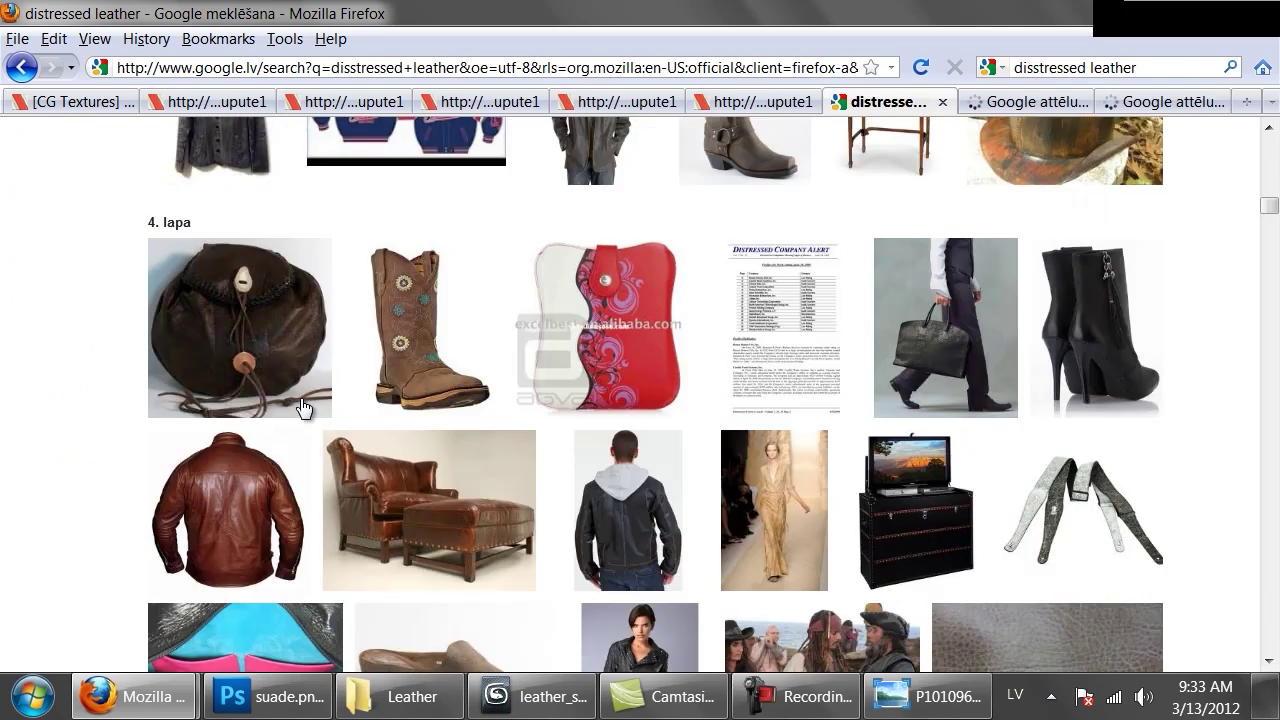
pyautogui.scroll(-4, 302, 406)
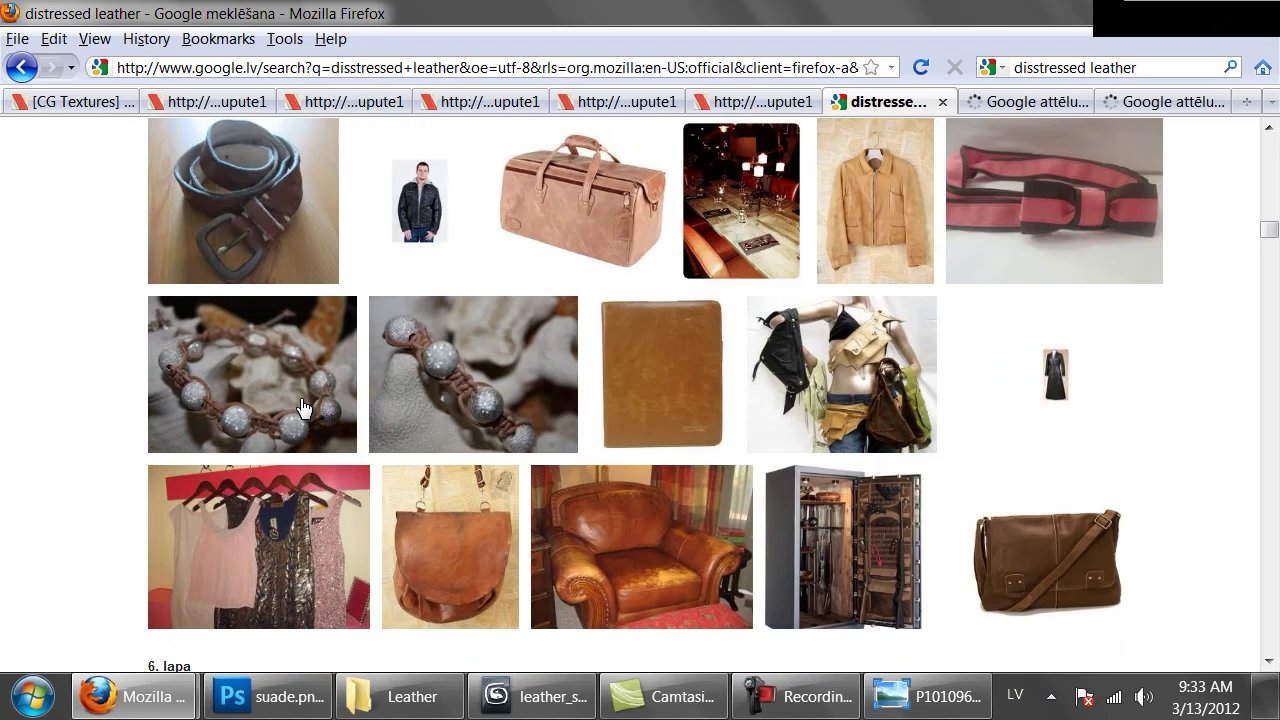
pyautogui.scroll(-6, 302, 406)
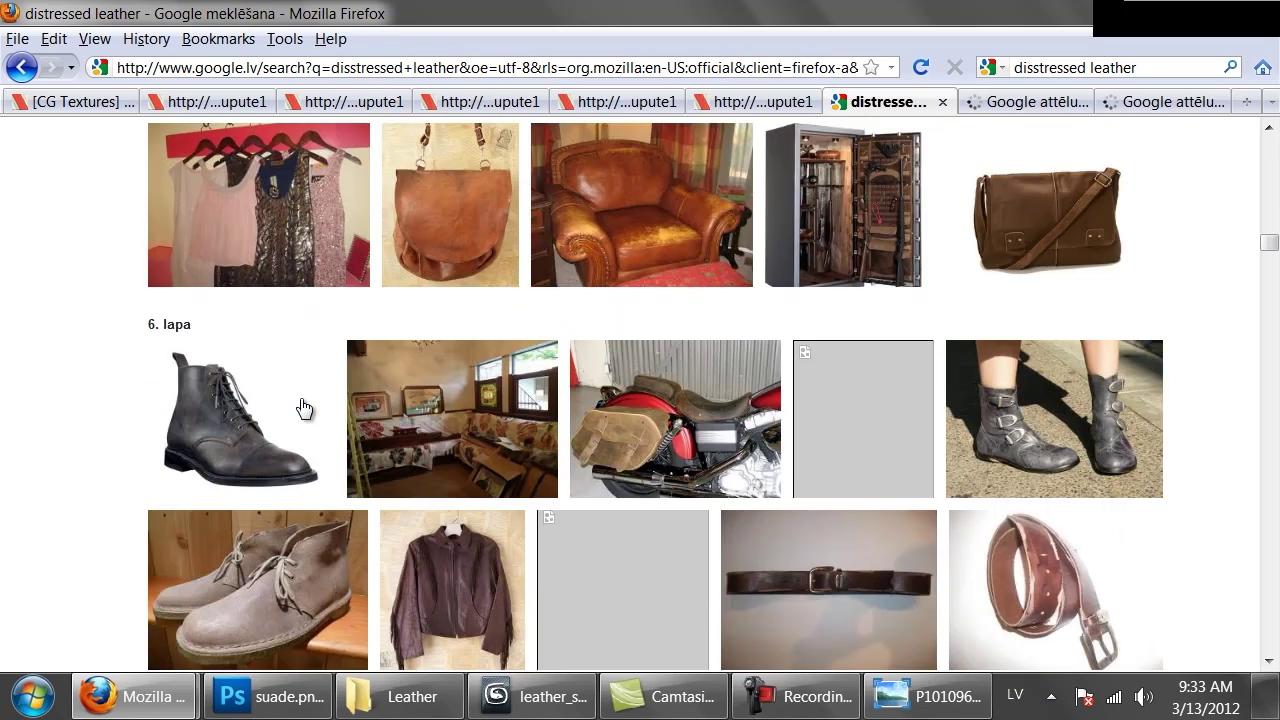
pyautogui.scroll(-8, 303, 408)
pyautogui.scroll(-9, 303, 408)
pyautogui.scroll(-5, 303, 408)
pyautogui.scroll(-6, 303, 408)
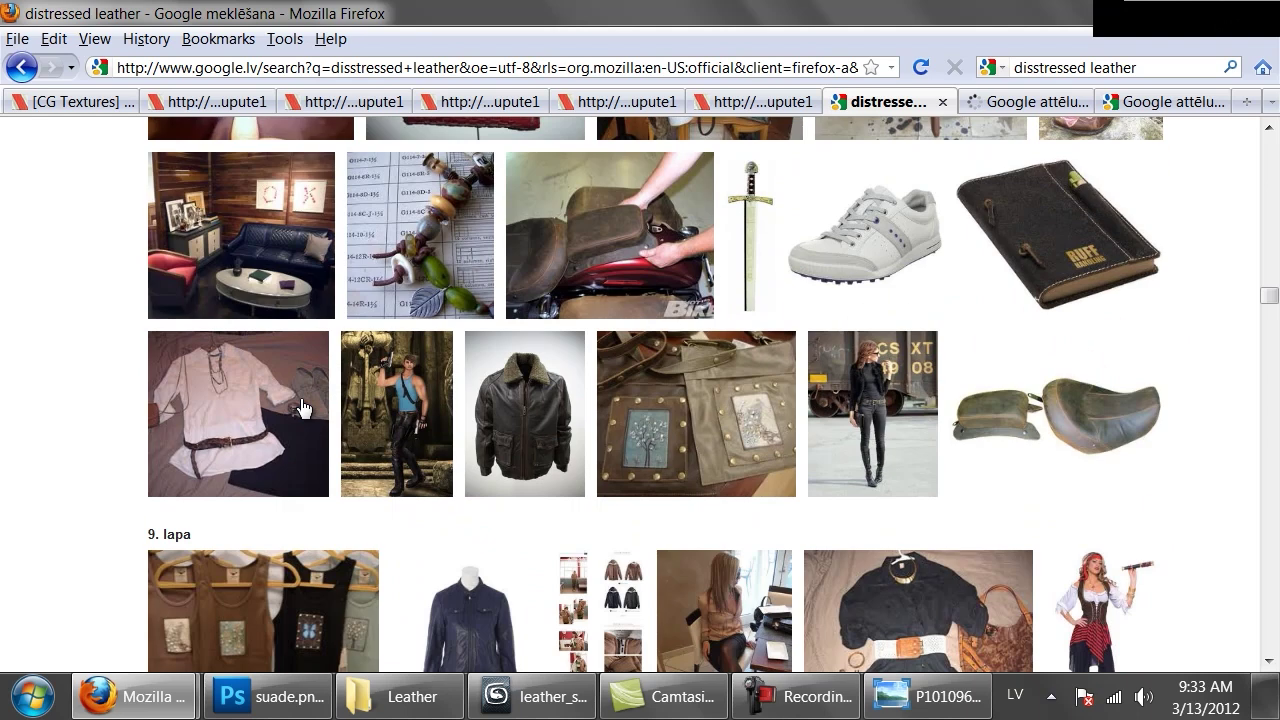
pyautogui.scroll(-18, 303, 408)
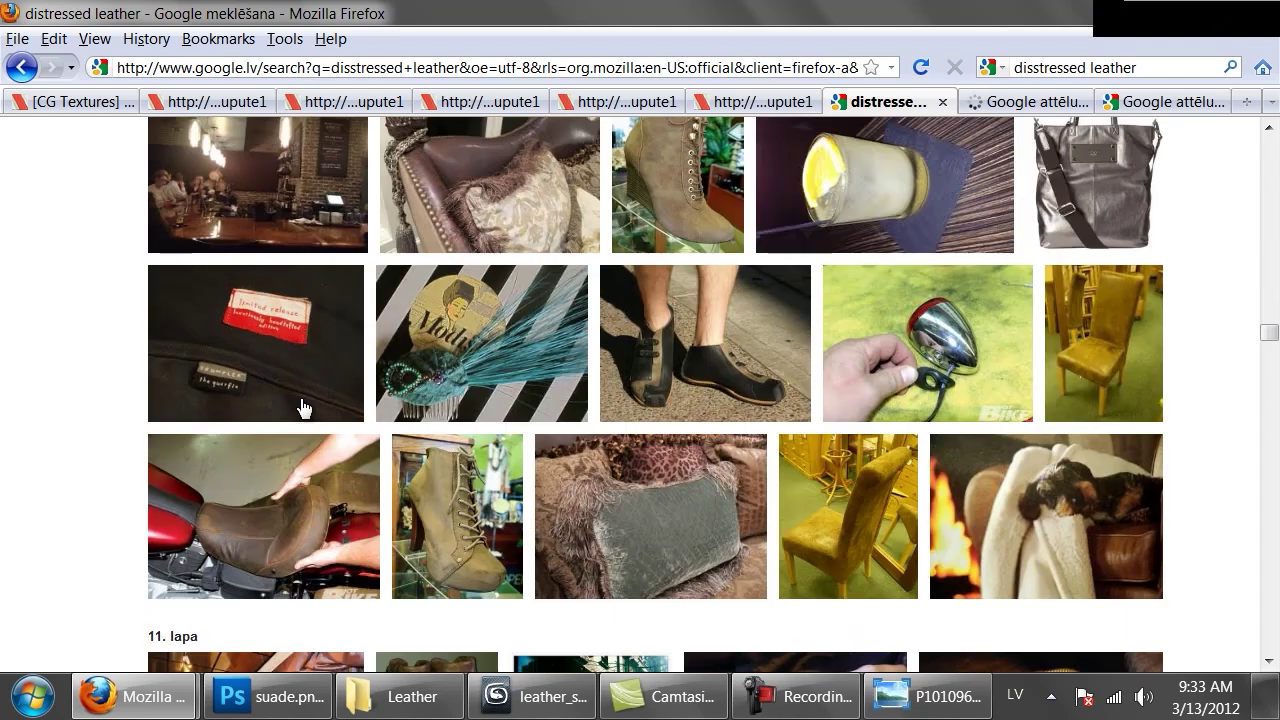
pyautogui.scroll(-12, 297, 416)
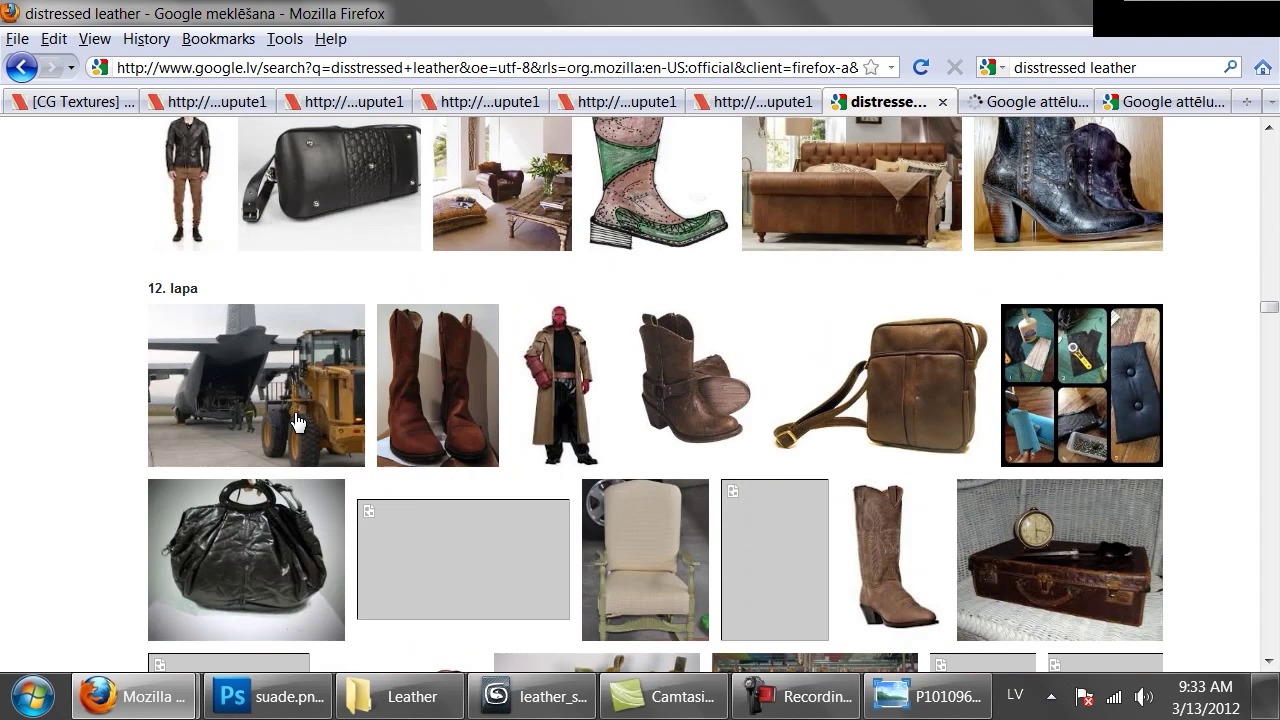
pyautogui.scroll(-15, 297, 421)
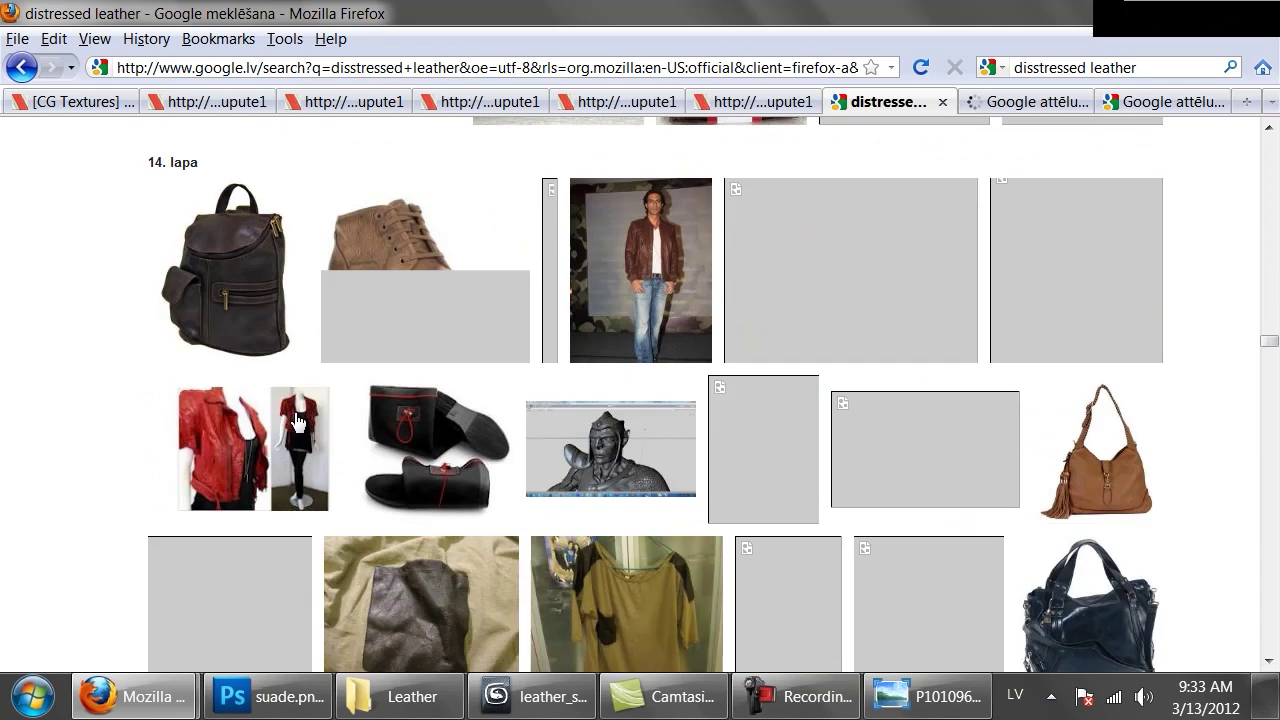
# Step: Search the images for "old leather" and open the patchy yellow-brown worn leather texture in a new tab
pyautogui.moveTo(1268, 341); pyautogui.dragTo(1257, 100)
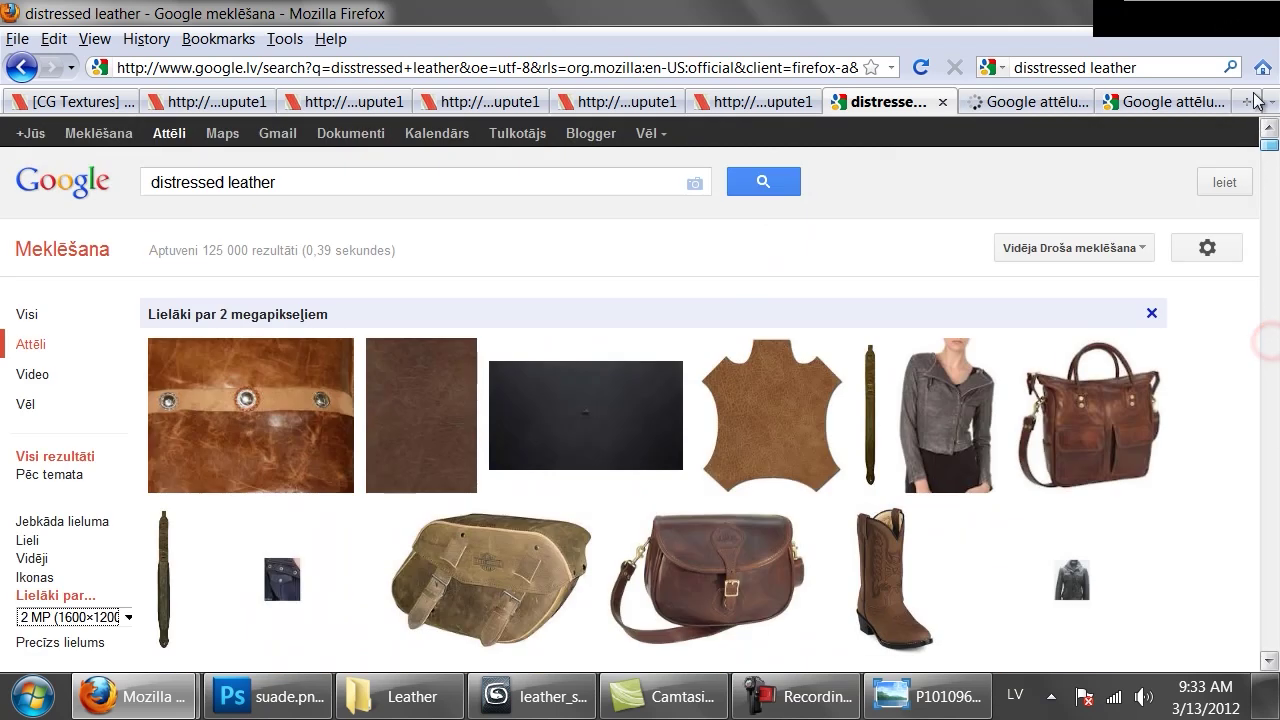
pyautogui.tripleClick(294, 183)
pyautogui.write('o')
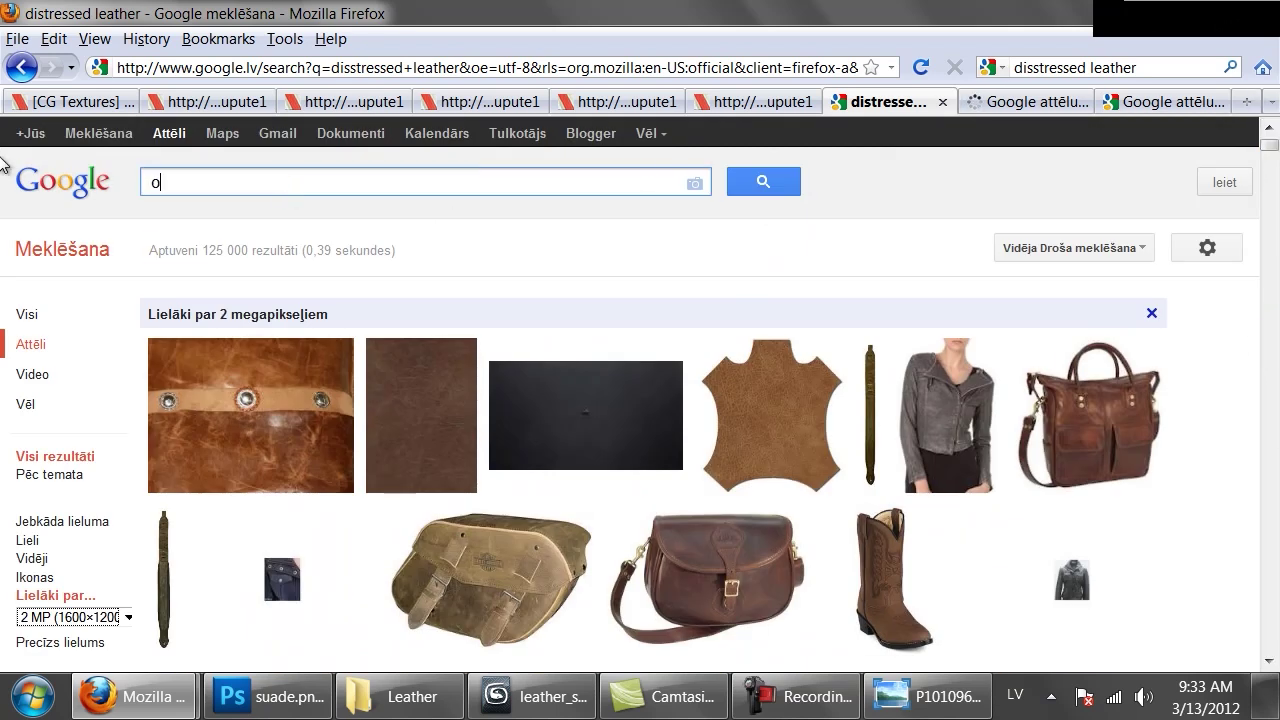
pyautogui.write('ld leather')
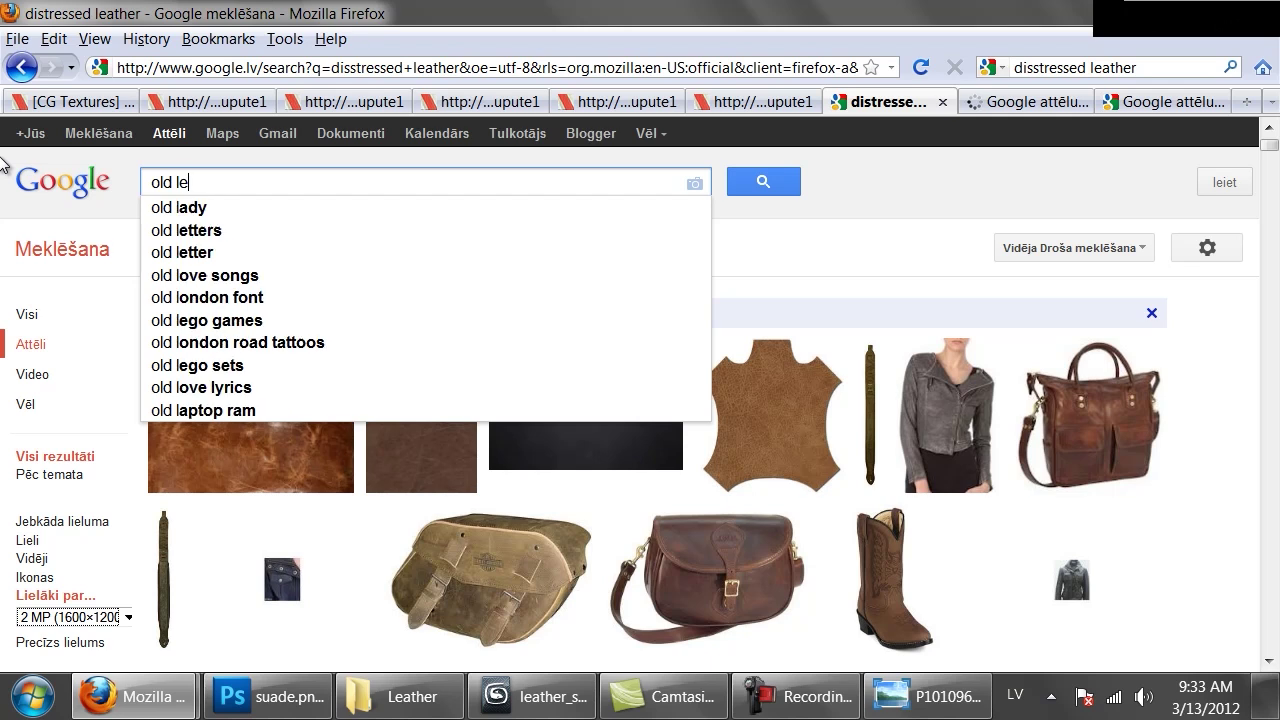
pyautogui.press('Return')
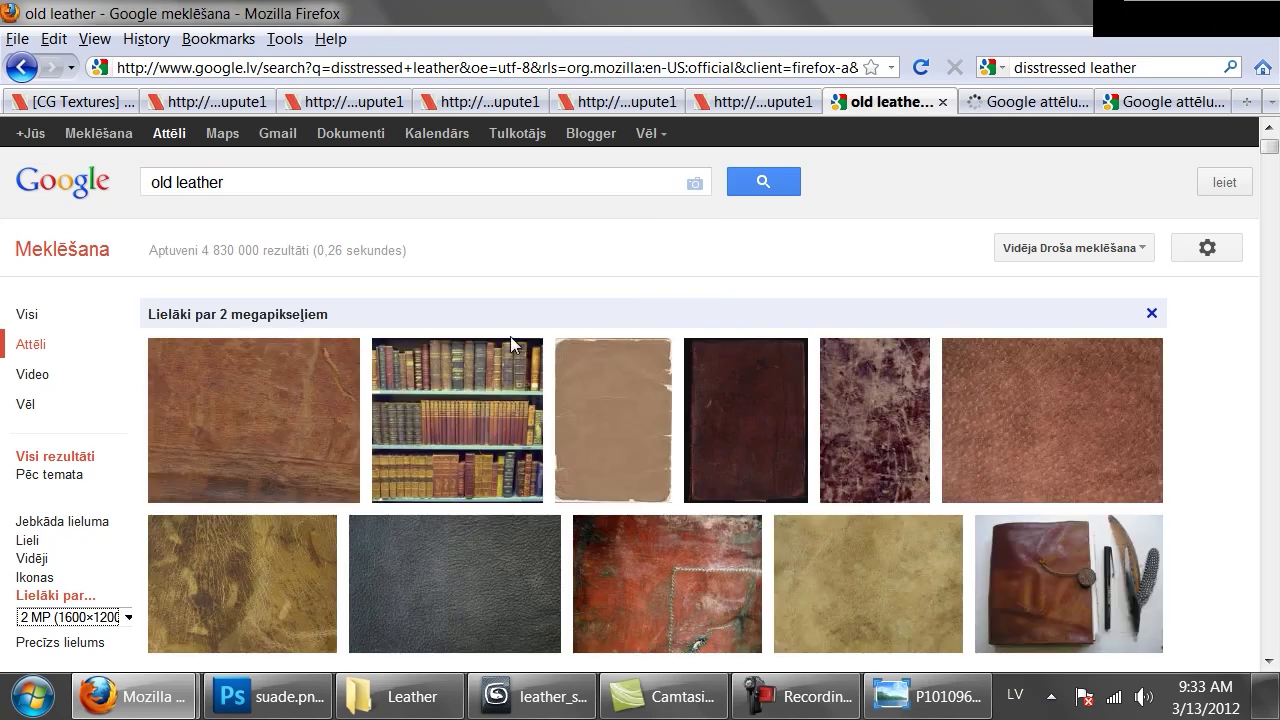
pyautogui.scroll(-4, 659, 182)
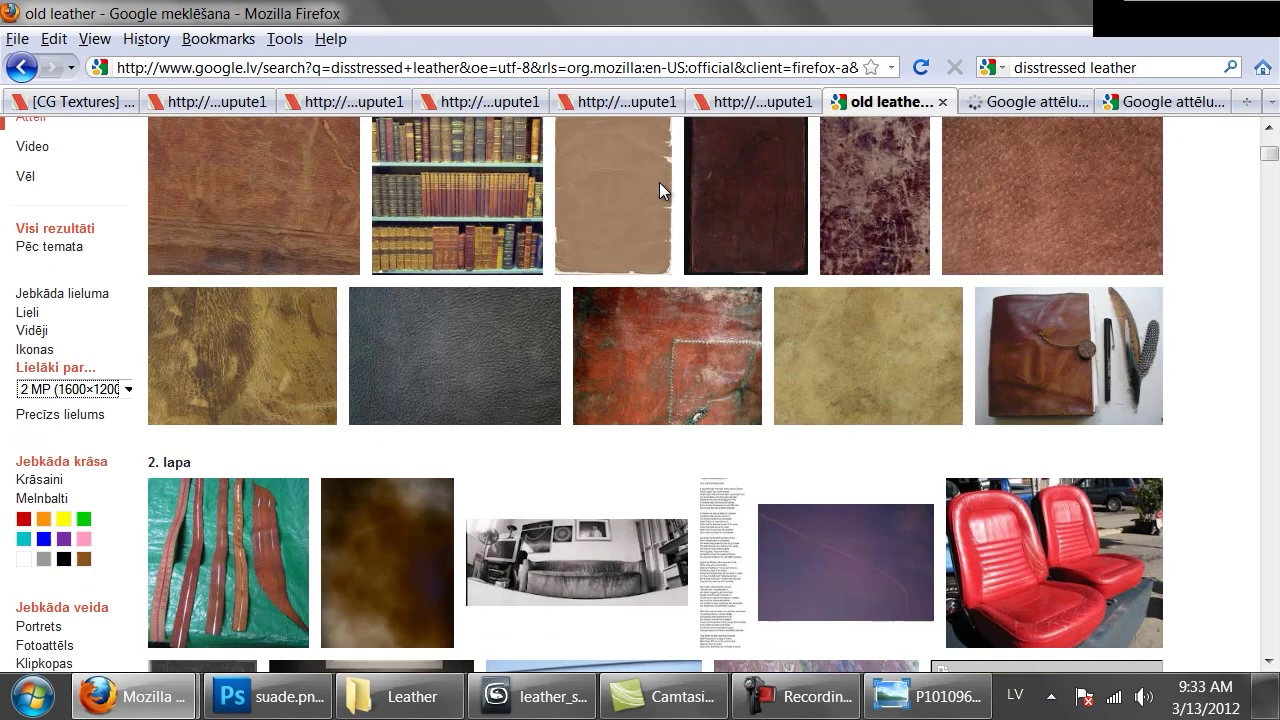
pyautogui.middleClick(296, 332)
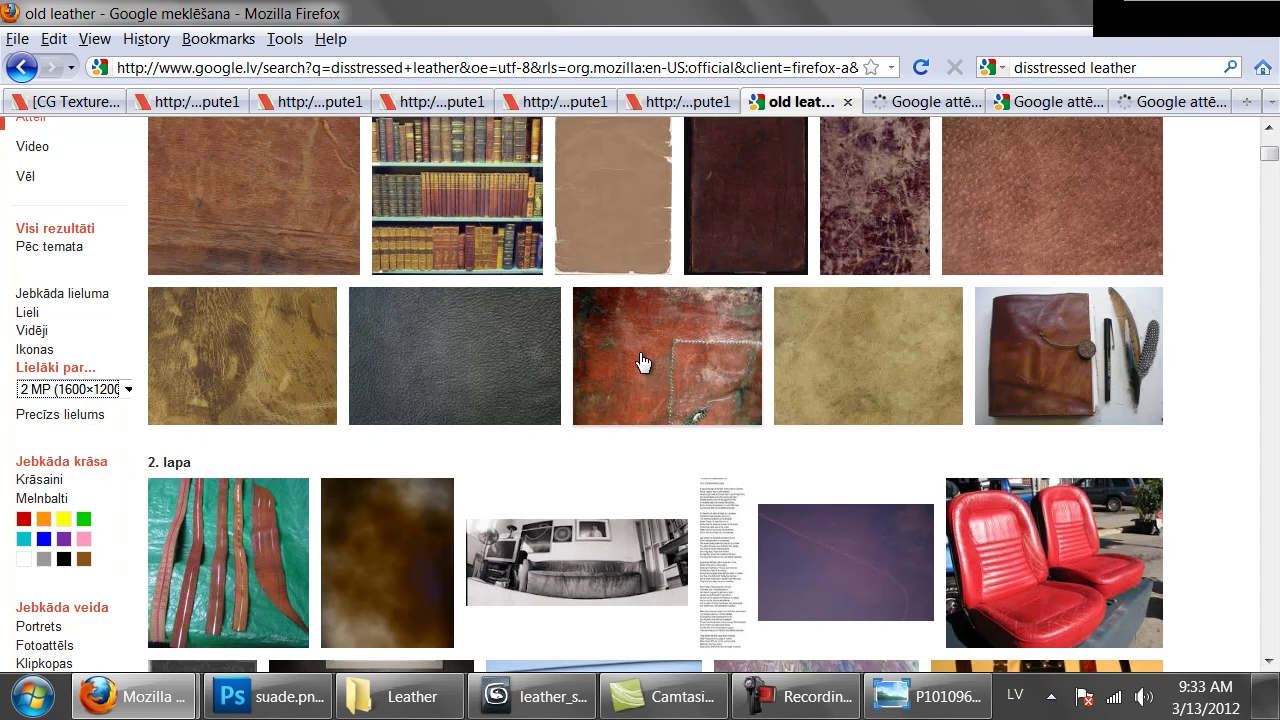
# Step: Look through the further old leather results and open the dark brown OldLeather_large.jpg texture in a new tab
pyautogui.moveTo(806, 366)
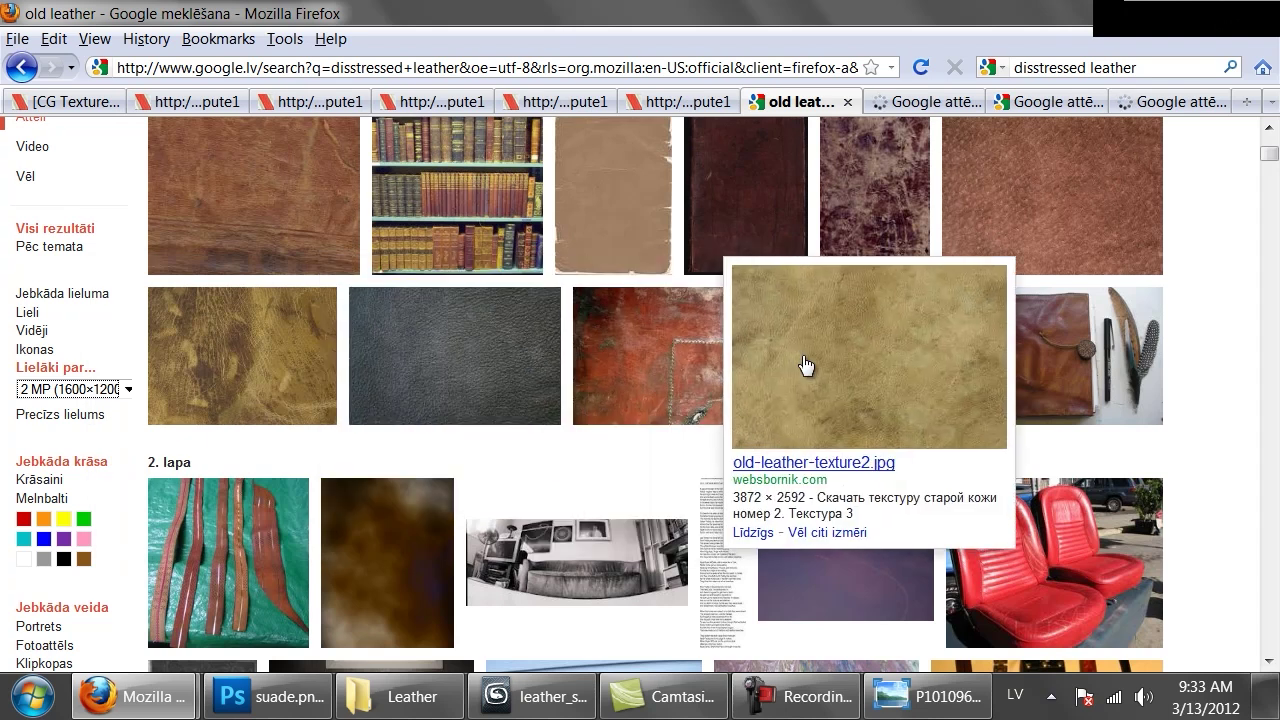
pyautogui.scroll(-6, 806, 366)
pyautogui.scroll(-8, 806, 366)
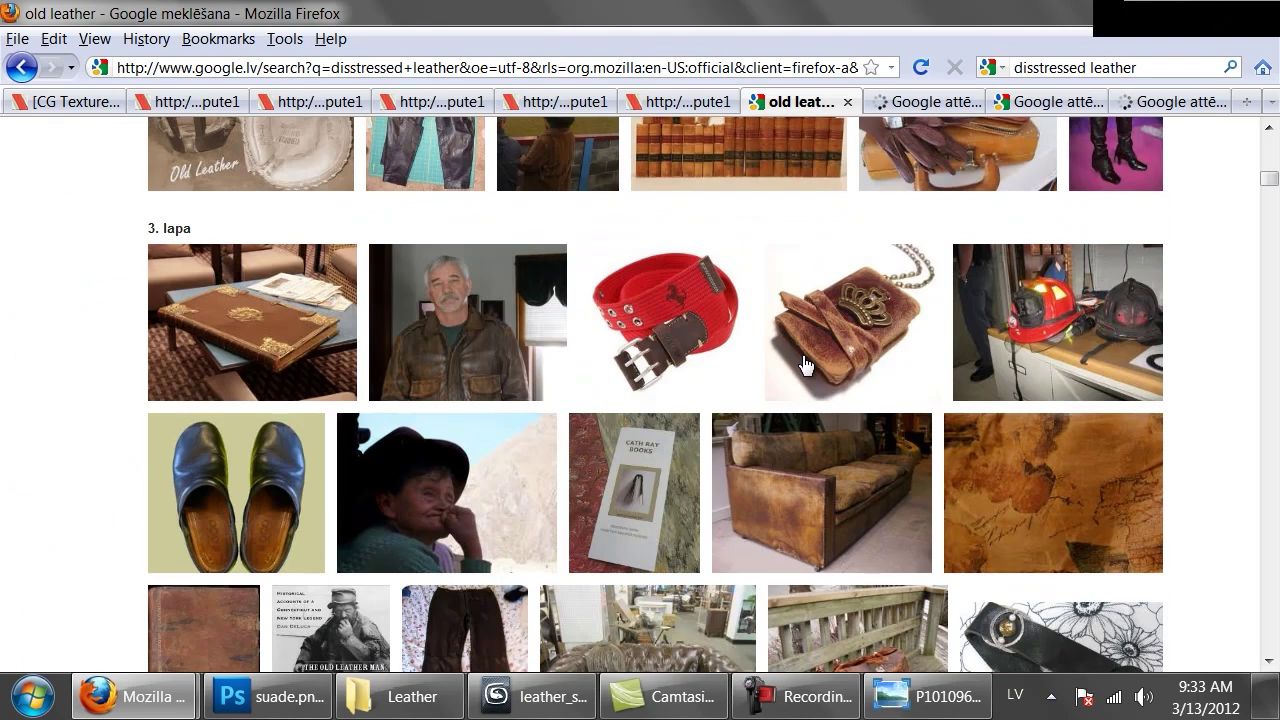
pyautogui.scroll(-6, 806, 366)
pyautogui.scroll(-8, 806, 366)
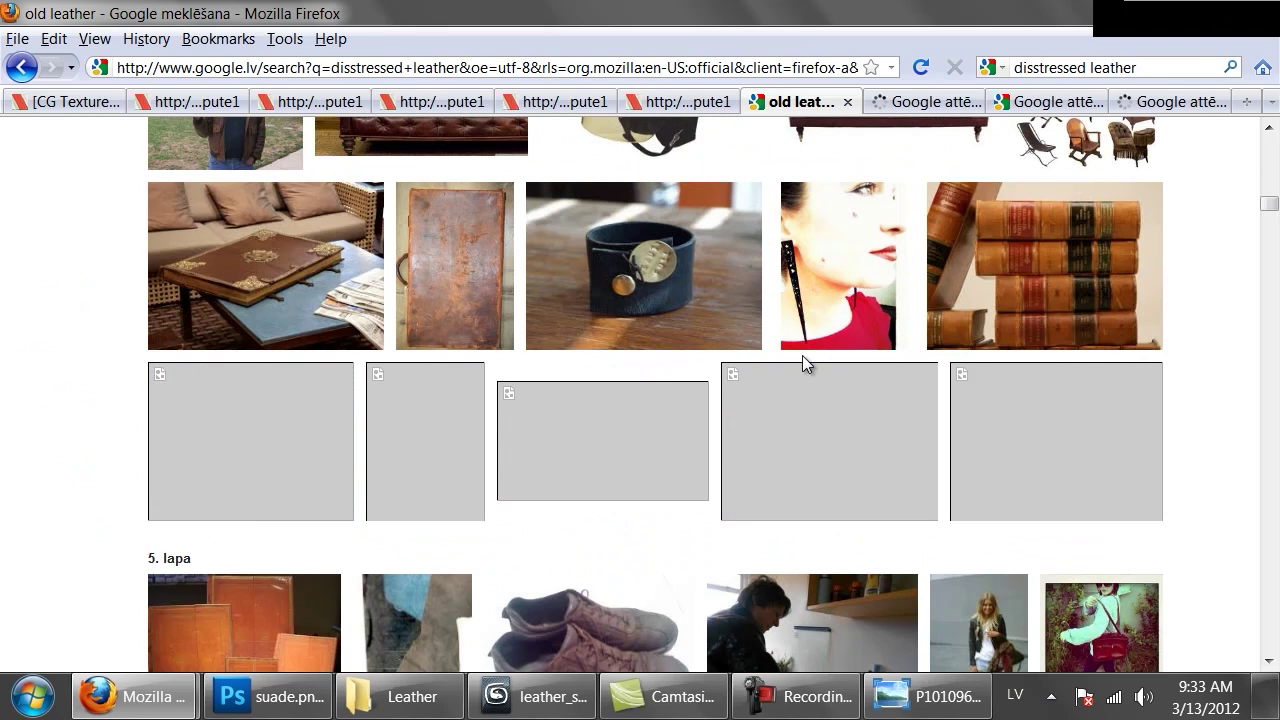
pyautogui.scroll(-16, 802, 355)
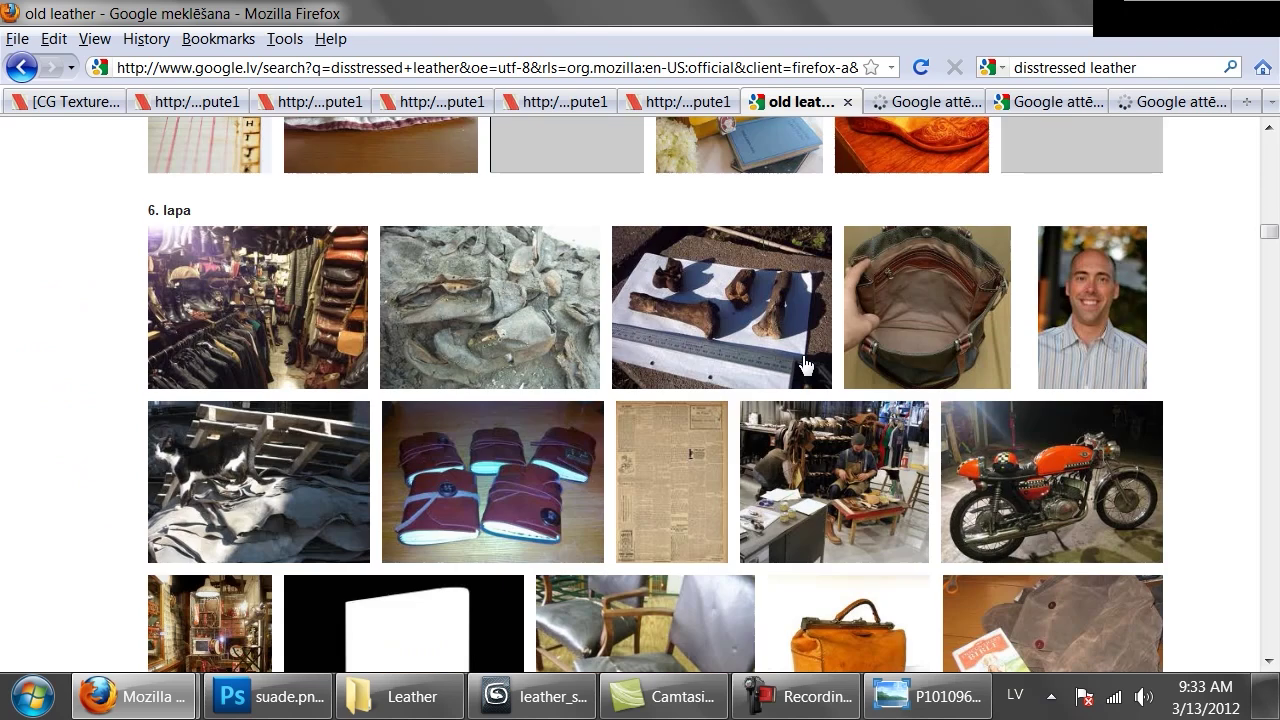
pyautogui.scroll(-4, 802, 355)
pyautogui.scroll(-20, 806, 366)
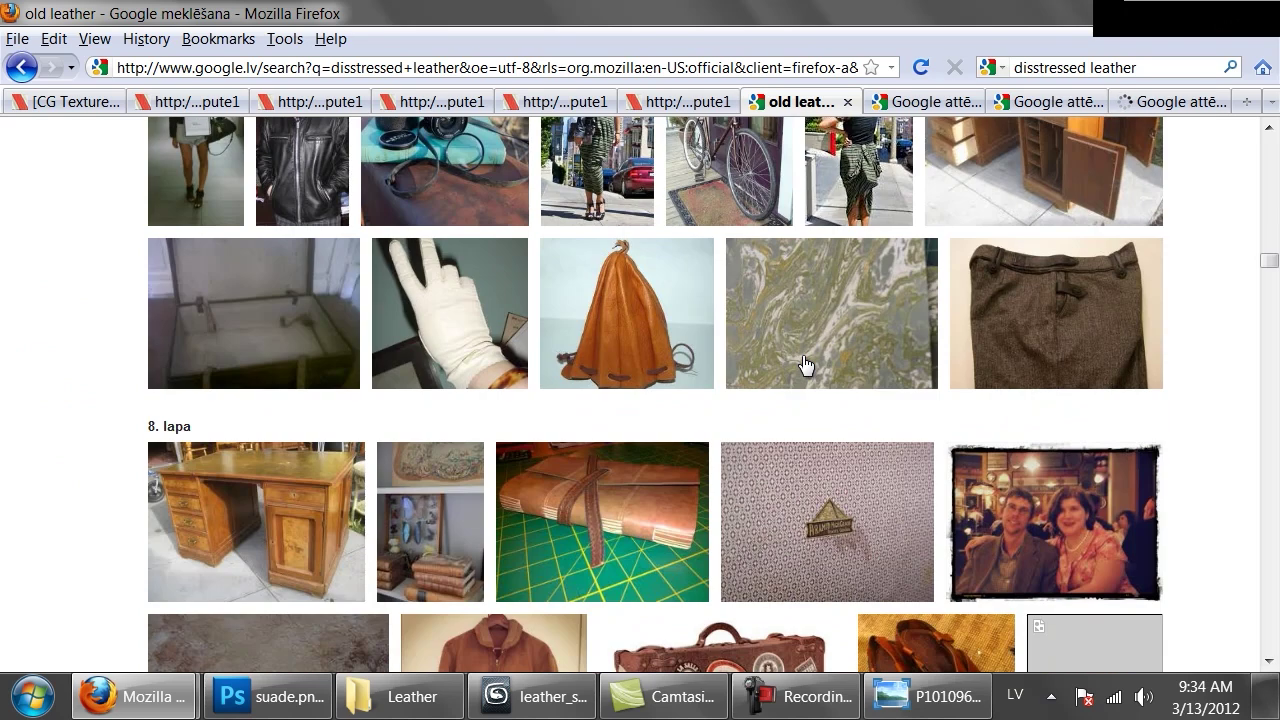
pyautogui.scroll(-20, 806, 366)
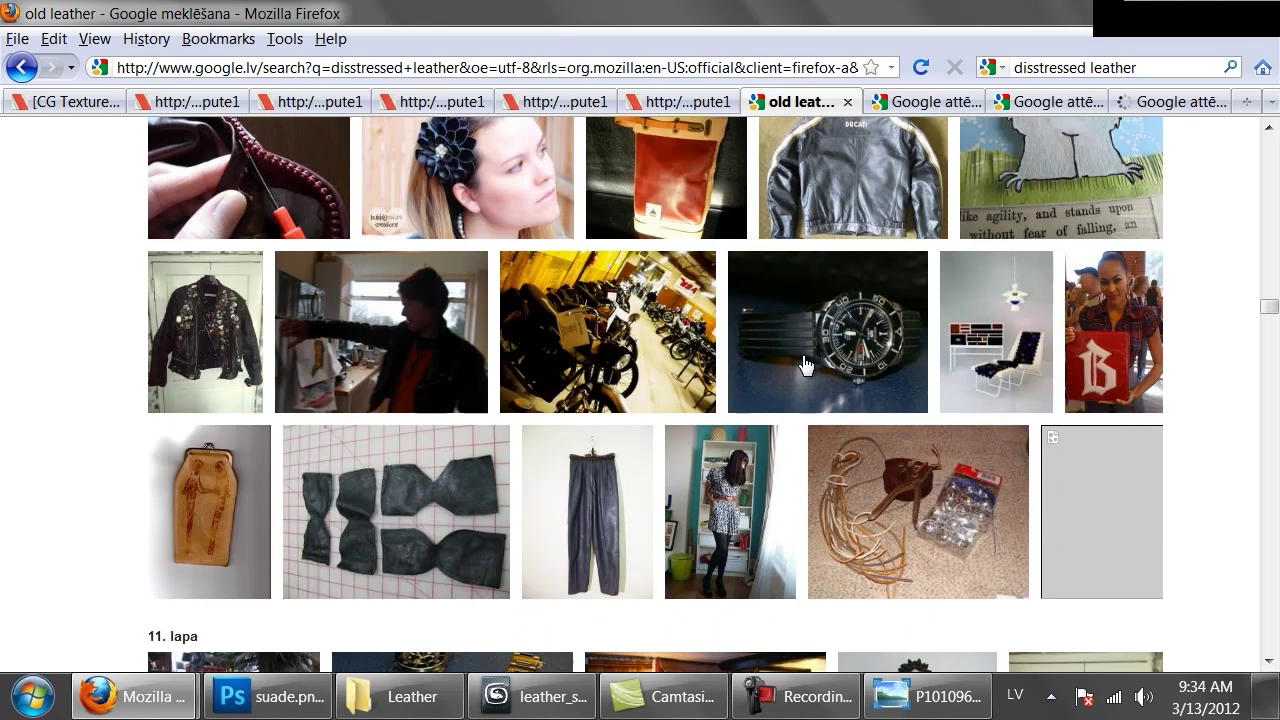
pyautogui.scroll(-20, 806, 366)
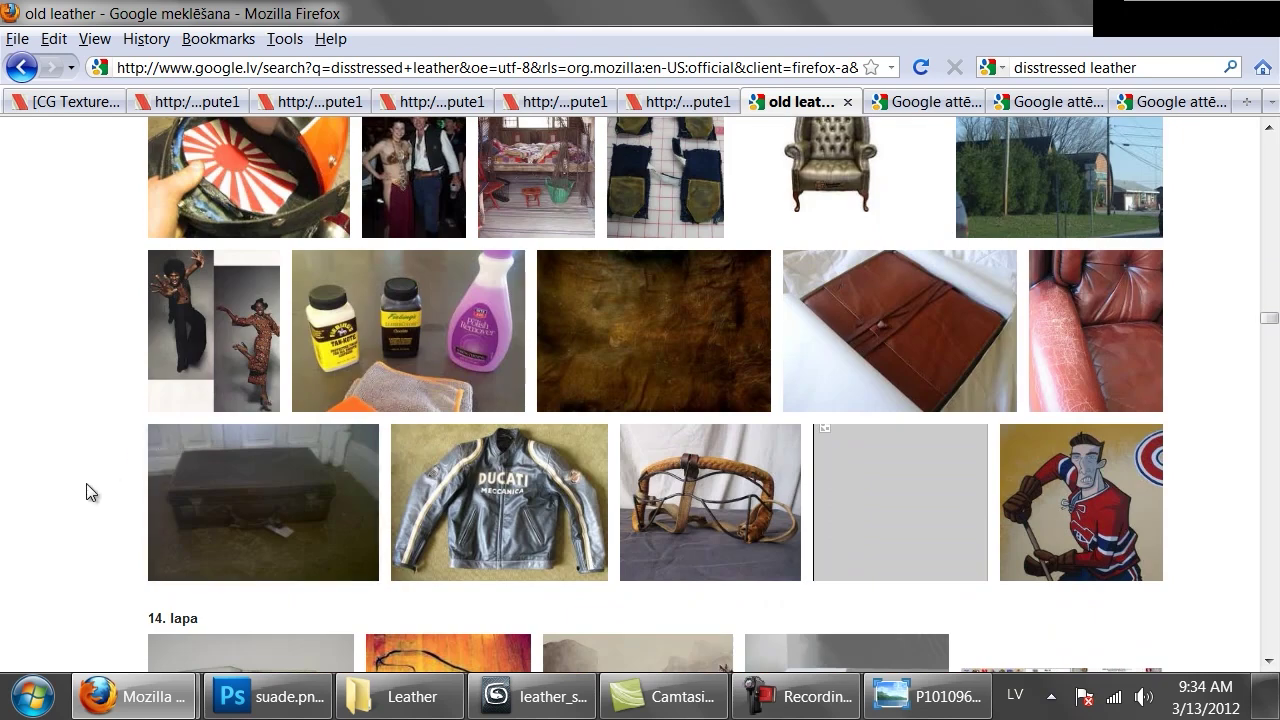
pyautogui.middleClick(698, 354)
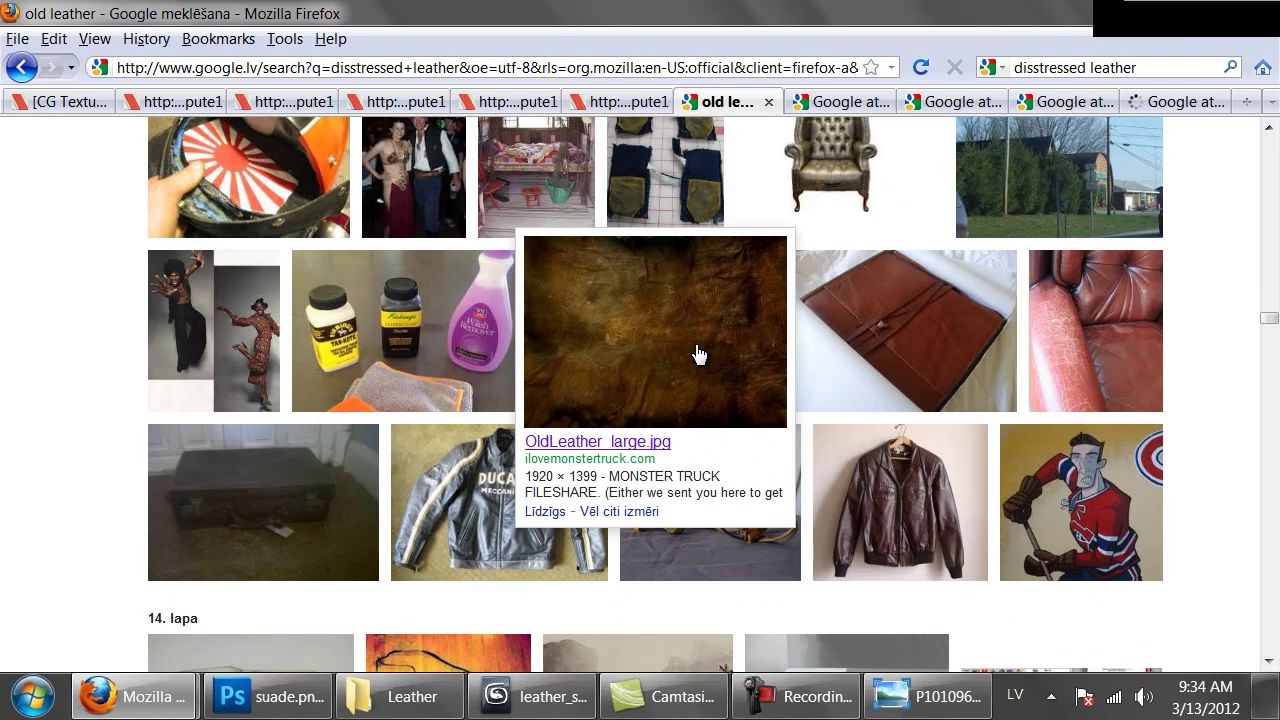
# Step: Check the remaining old leather results, search for "vintage leather" instead, and open the brown leather cushion image in a new tab
pyautogui.scroll(-20, 698, 354)
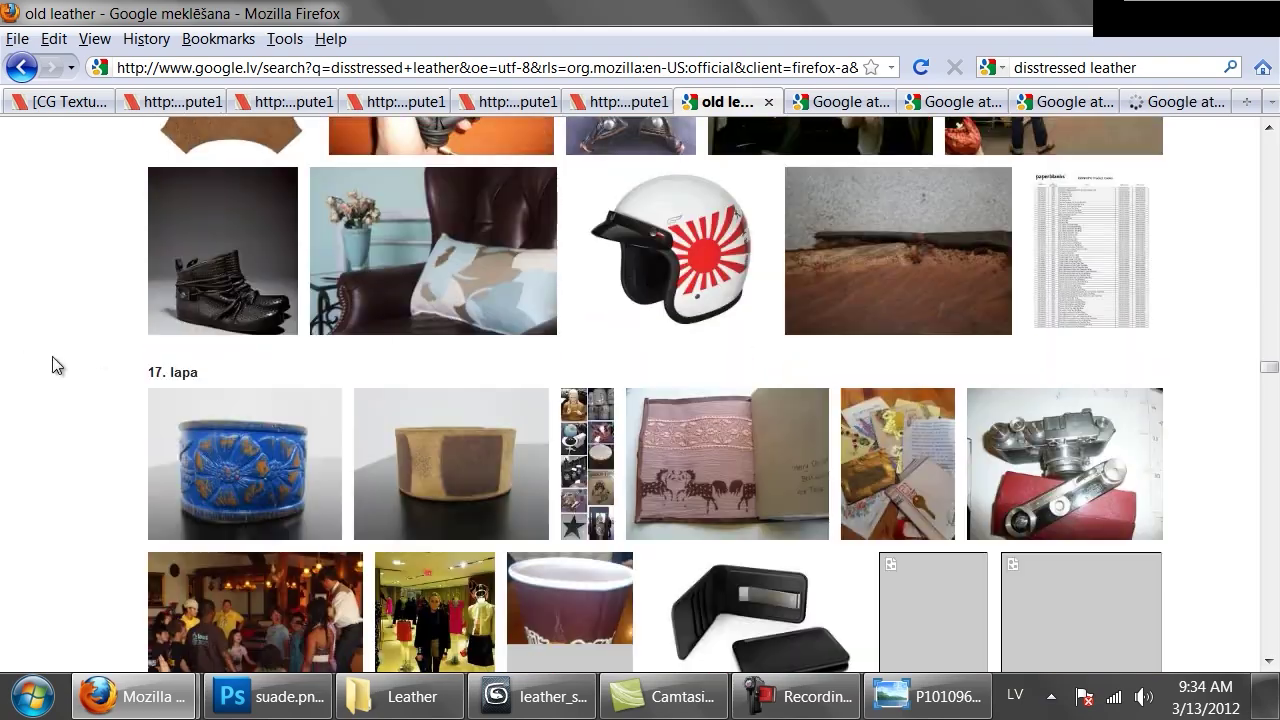
pyautogui.scroll(-20, 56, 366)
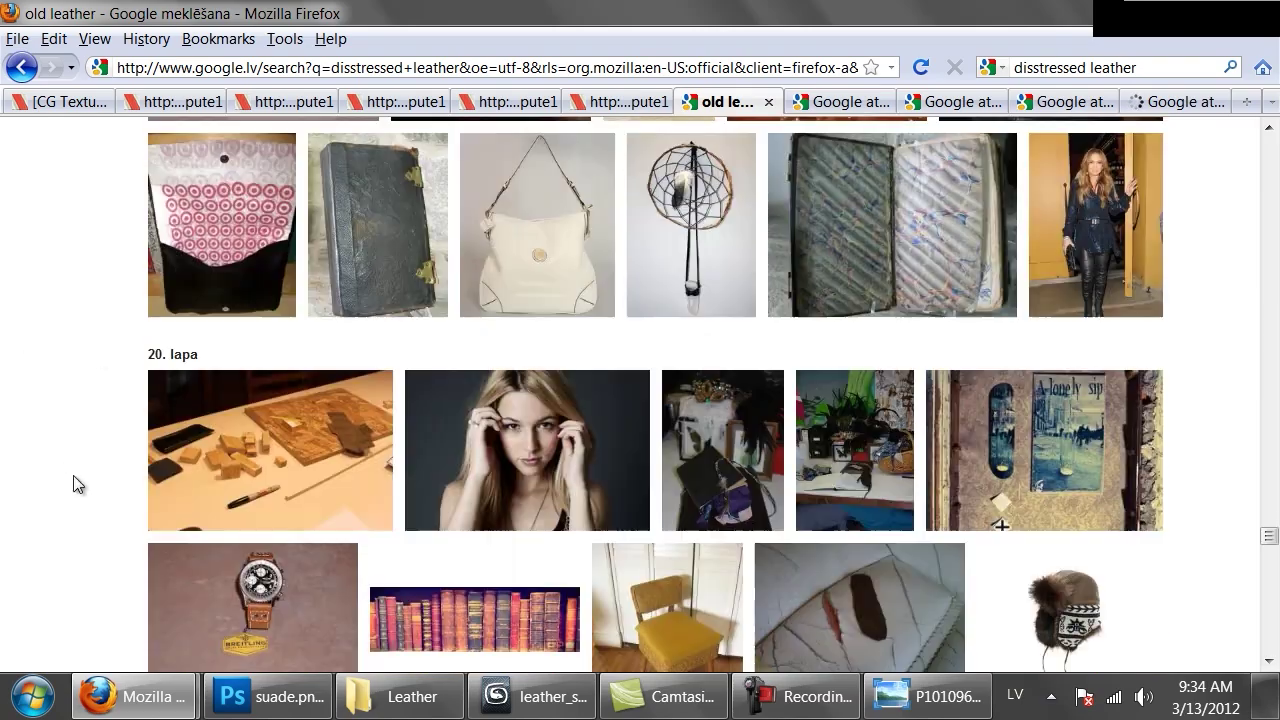
pyautogui.scroll(-3, 75, 480)
pyautogui.middleClick(91, 438)
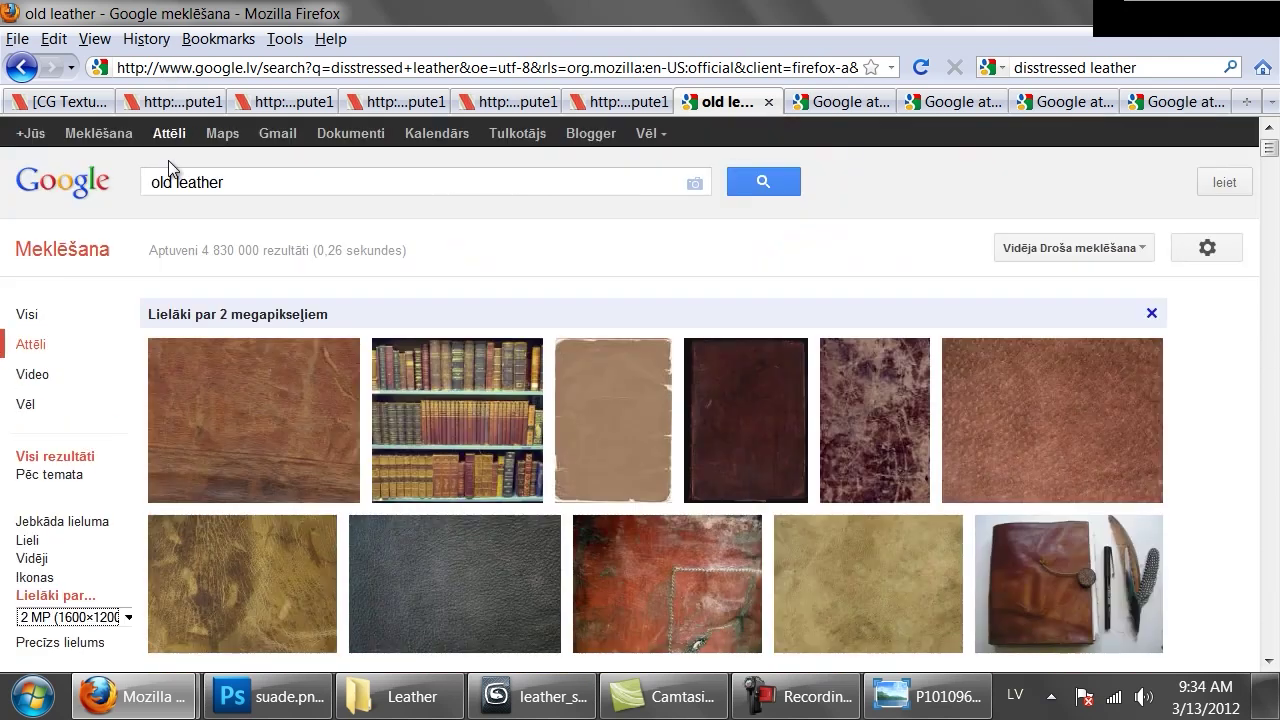
pyautogui.click(165, 182)
pyautogui.doubleClick(162, 182)
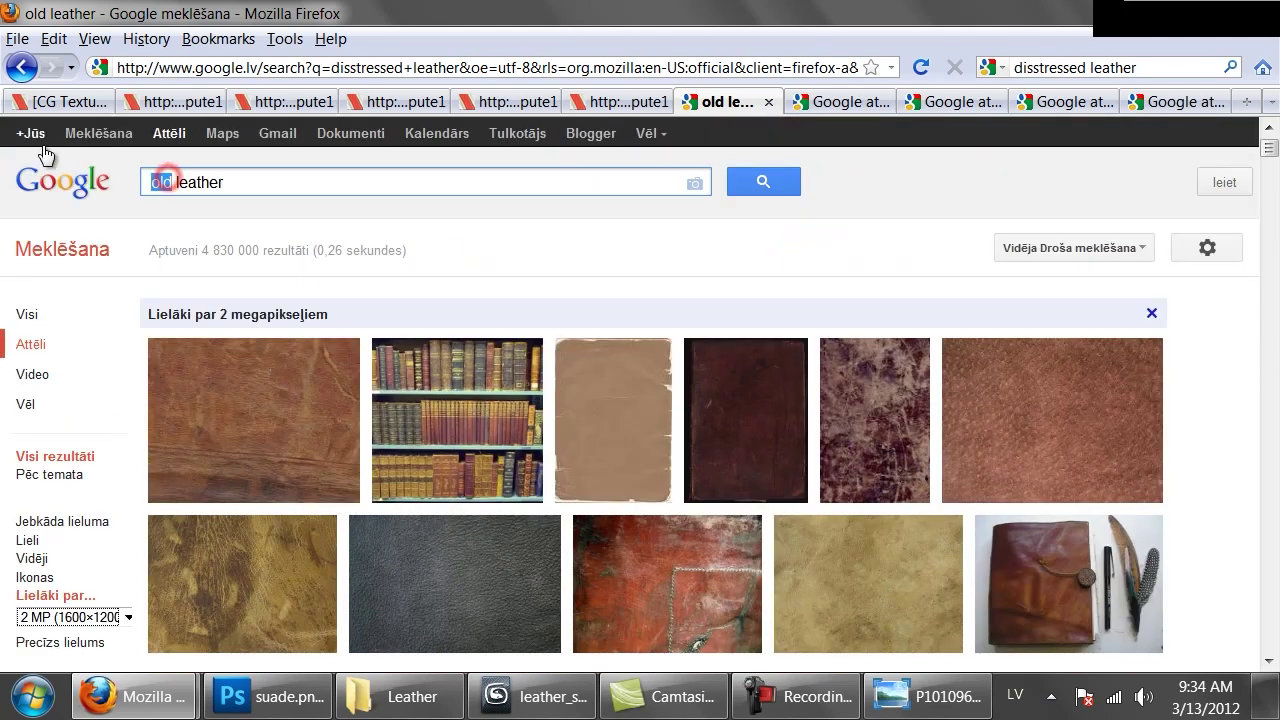
pyautogui.write('vintage')
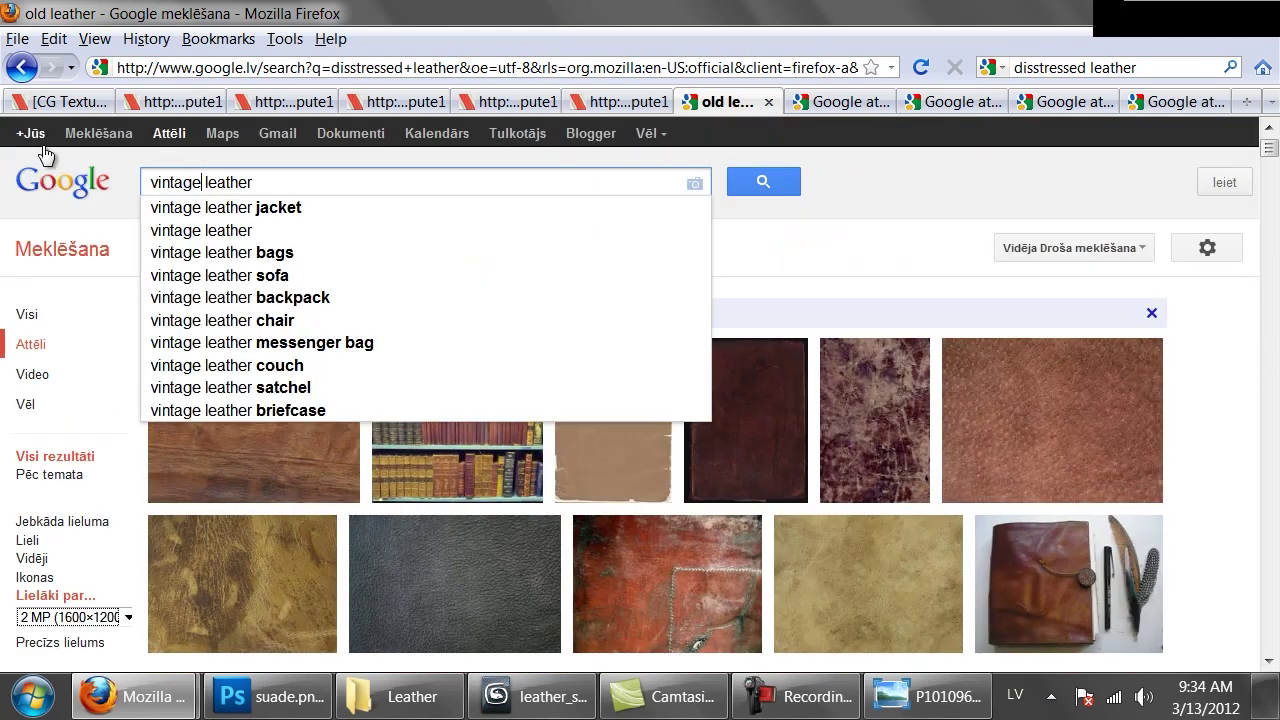
pyautogui.press('Return')
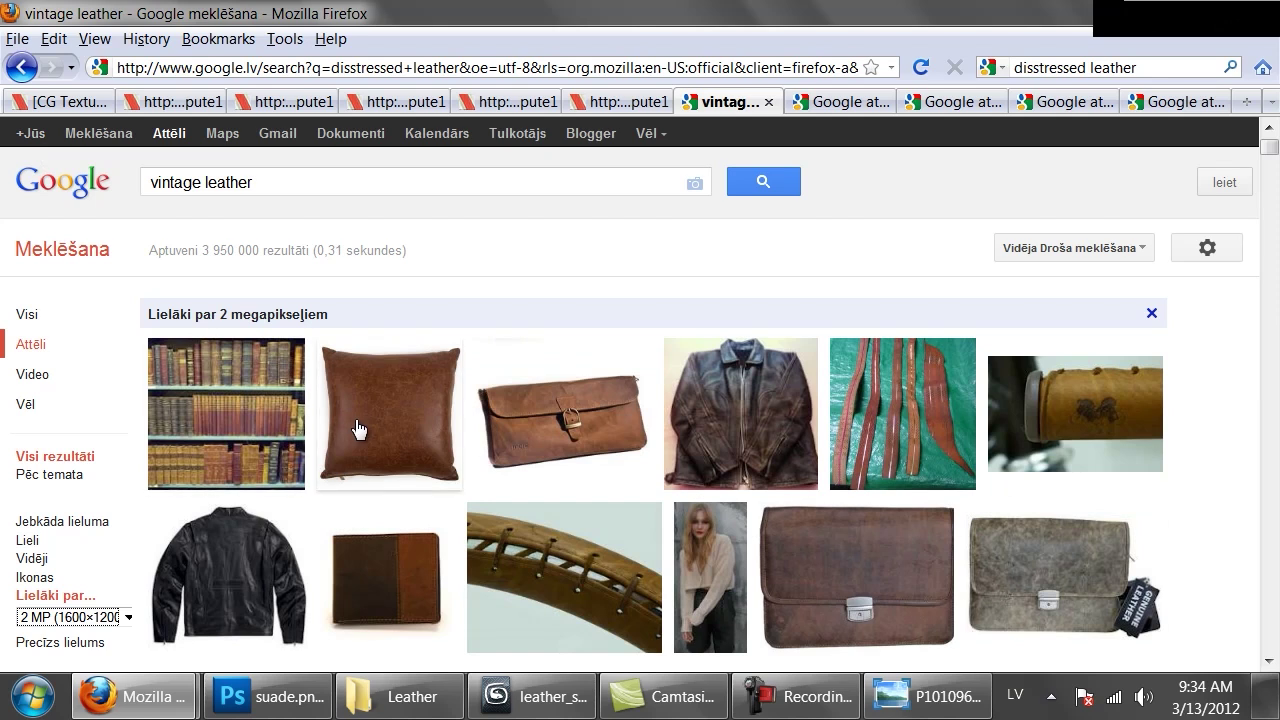
pyautogui.middleClick(359, 428)
# Step: Browse the vintage leather results for more textures and close the search results tab
pyautogui.scroll(-6, 359, 428)
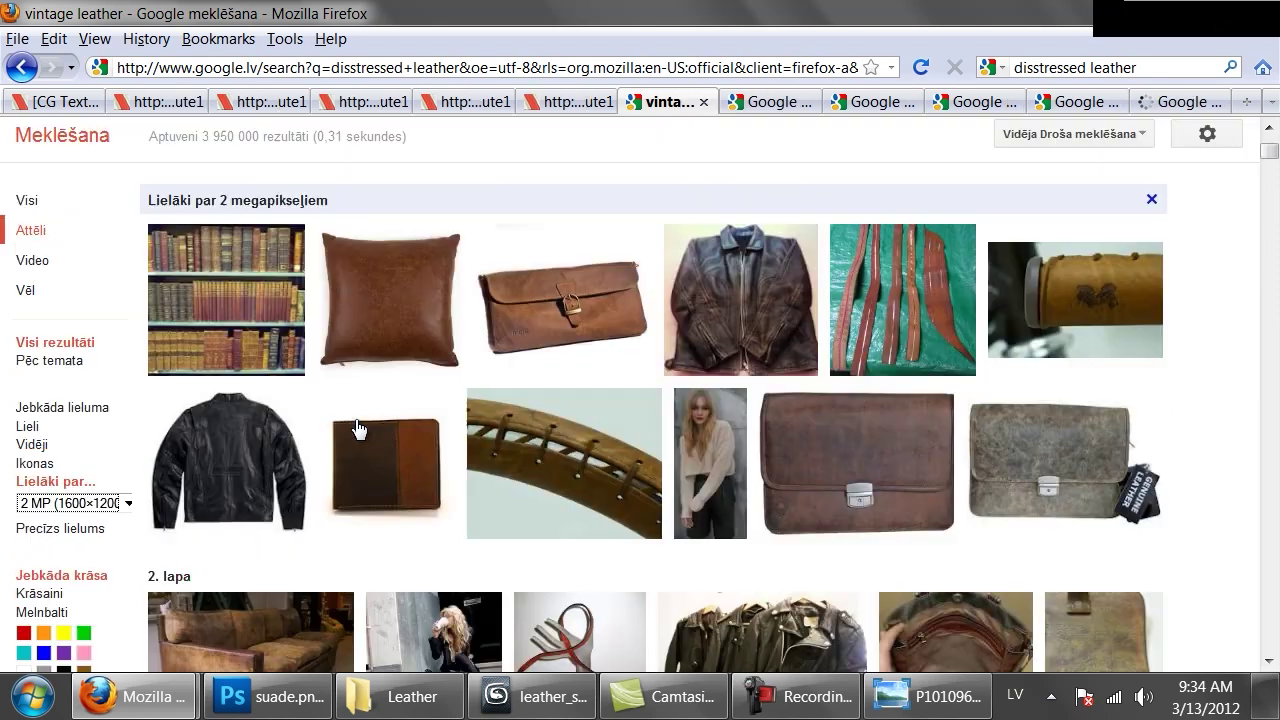
pyautogui.scroll(-20, 359, 428)
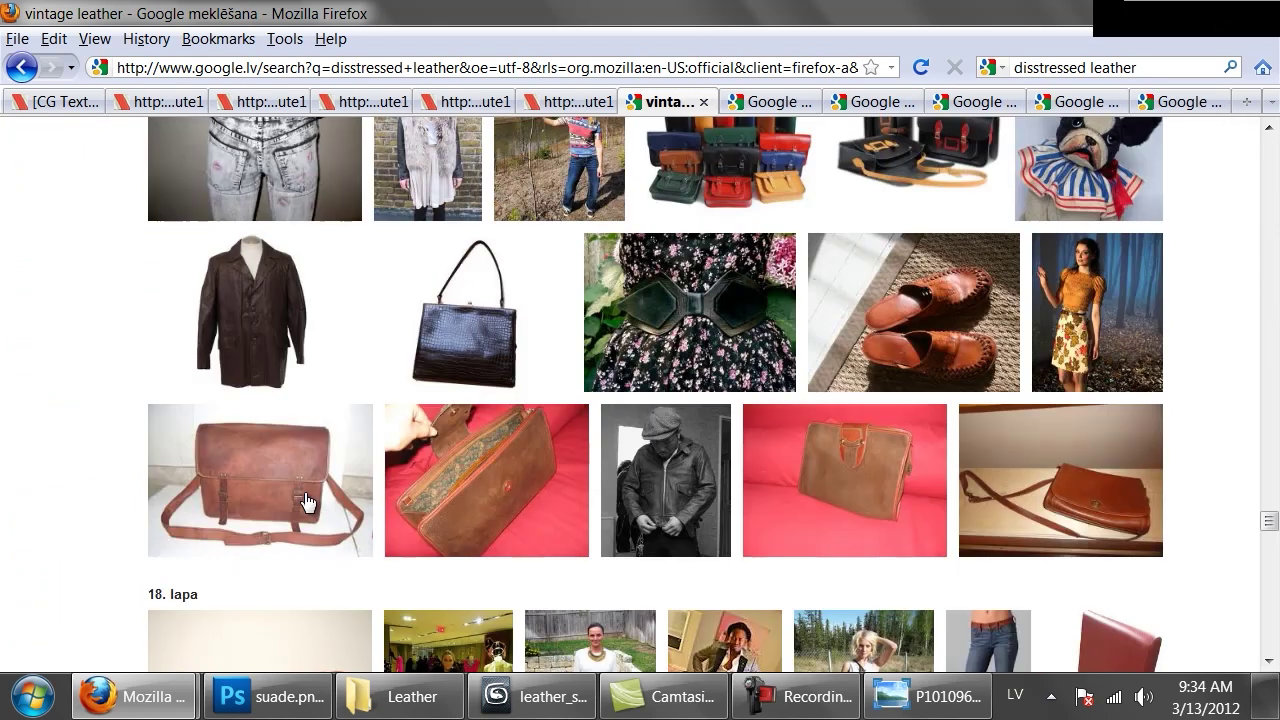
pyautogui.click(705, 103)
# Step: Compare the opened leather image tabs and open the dark brown OldLeather_large.jpg on its own page
pyautogui.moveTo(803, 107); pyautogui.dragTo(1018, 113)
pyautogui.click(1034, 108)
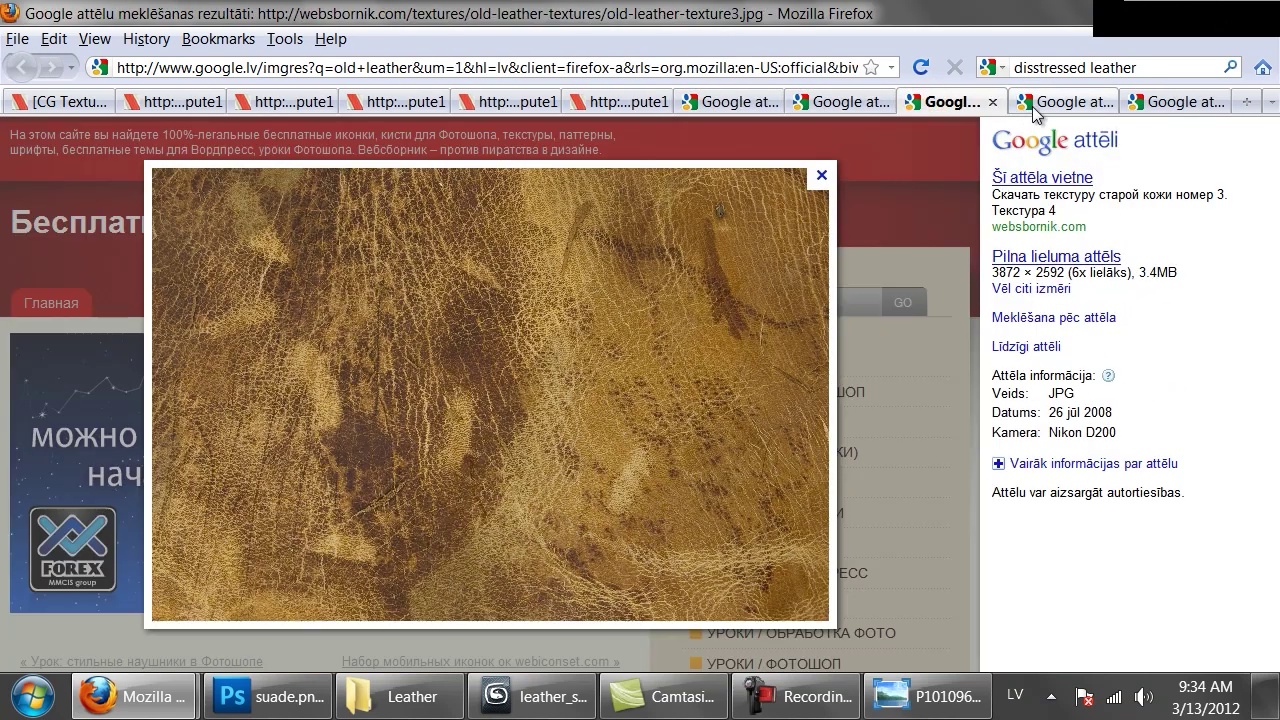
pyautogui.click(1030, 108)
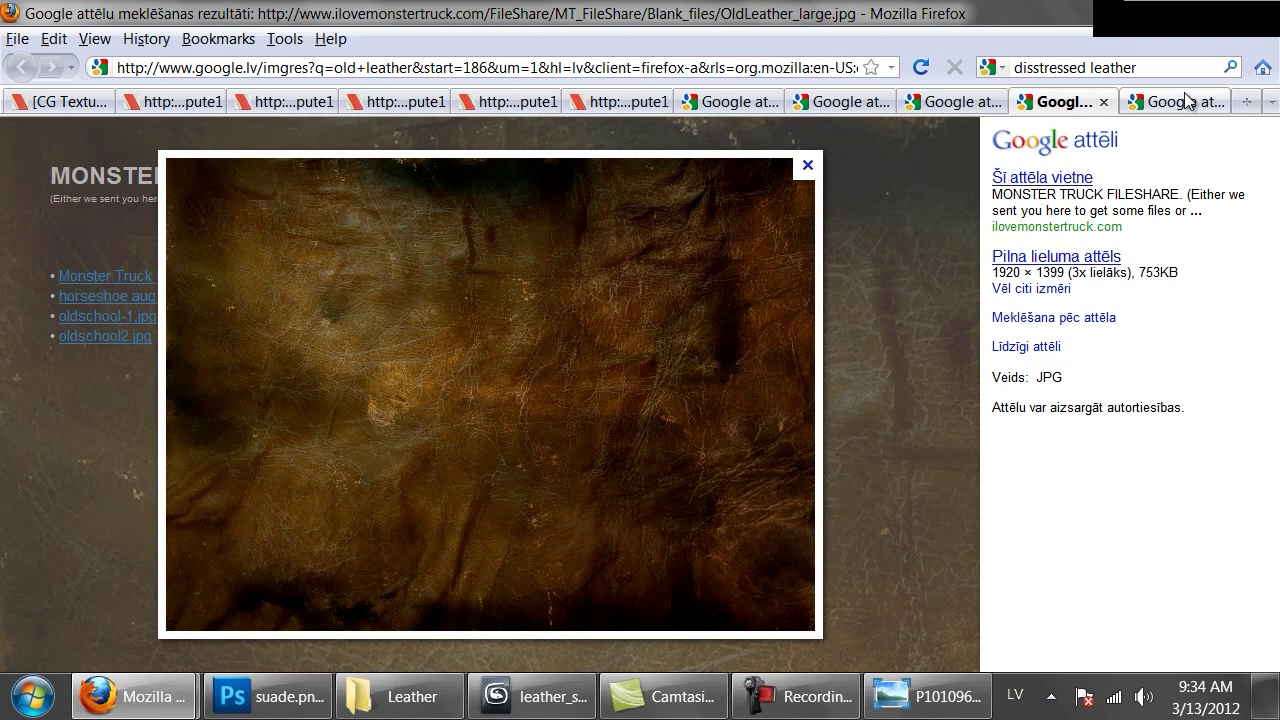
pyautogui.click(1165, 103)
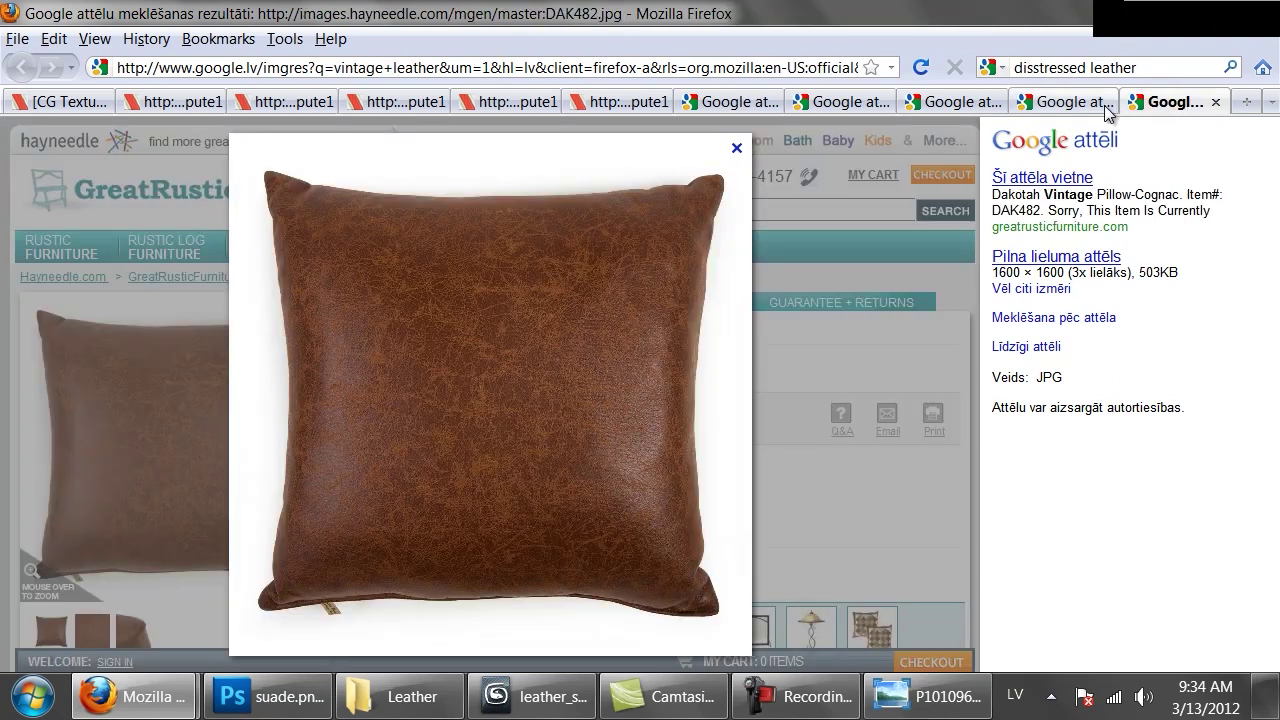
pyautogui.click(1075, 106)
pyautogui.rightClick(482, 346)
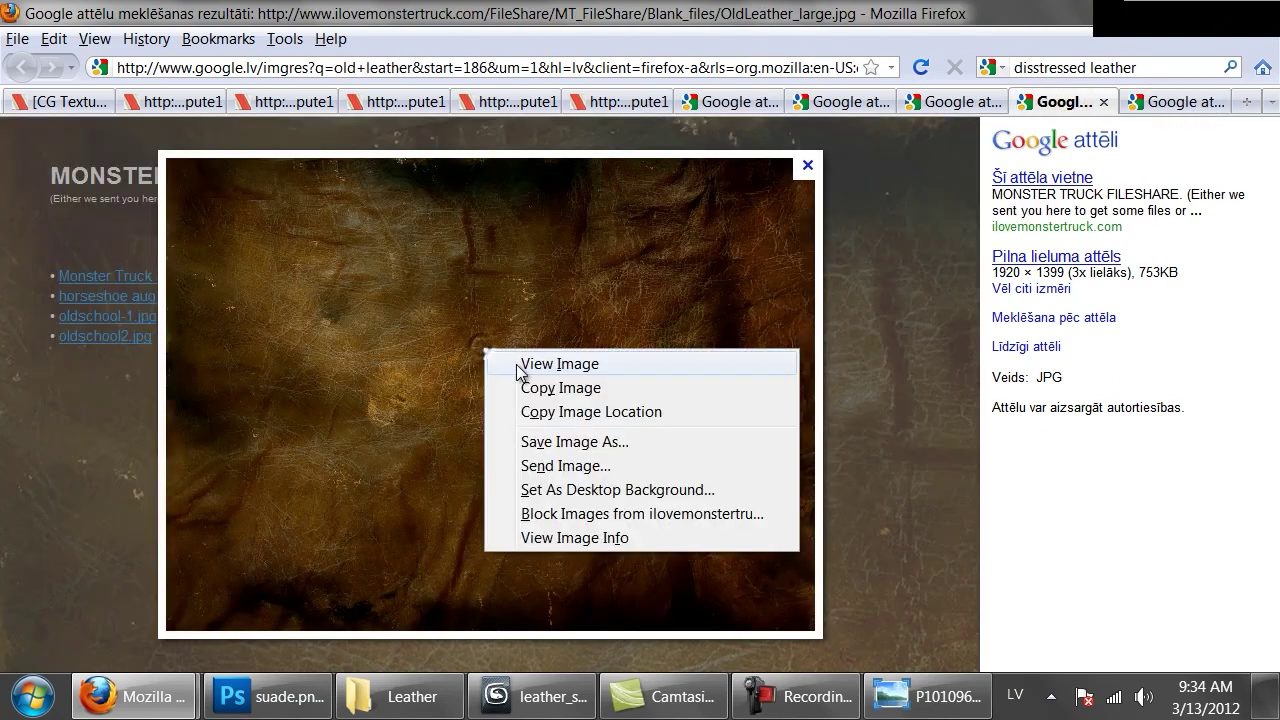
pyautogui.click(561, 366)
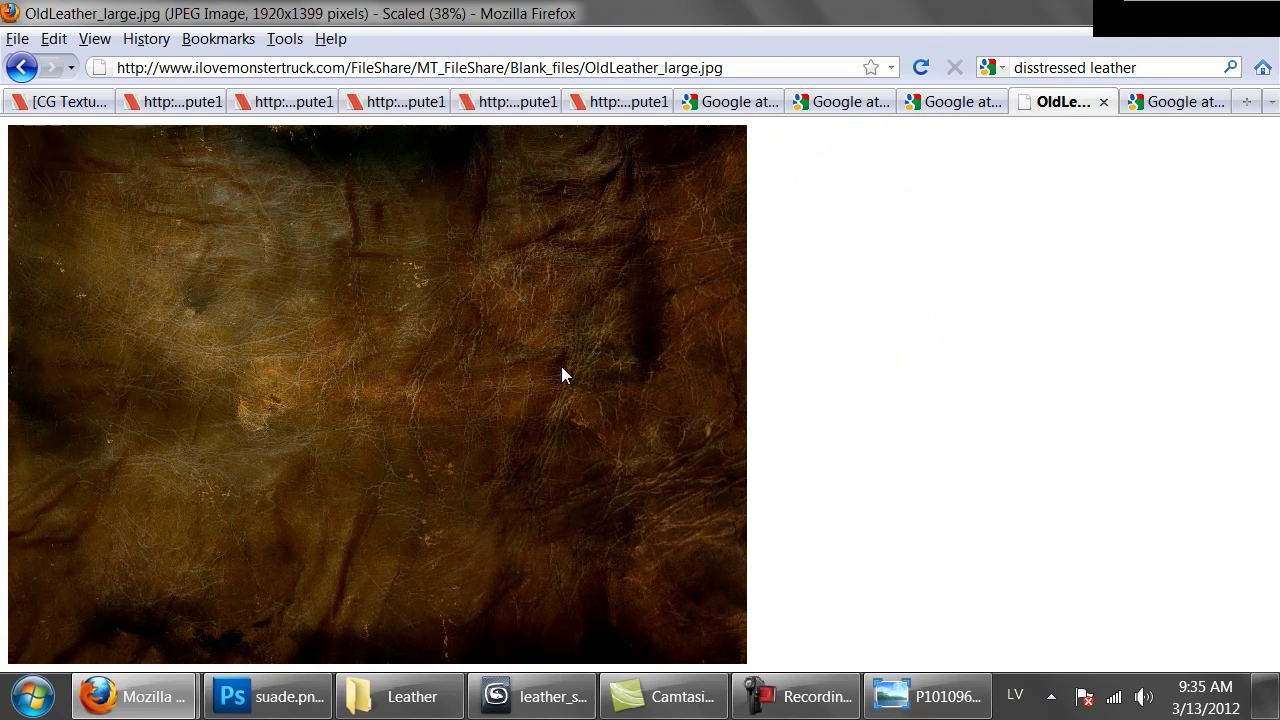
# Step: Inspect and copy the full-size old leather image, switch to Photoshop and paste it into a new document of clipboard size
pyautogui.click(481, 356)
pyautogui.scroll(-3, 520, 412)
pyautogui.click(783, 297)
pyautogui.rightClick(464, 308)
pyautogui.click(491, 330)
pyautogui.click(262, 708)
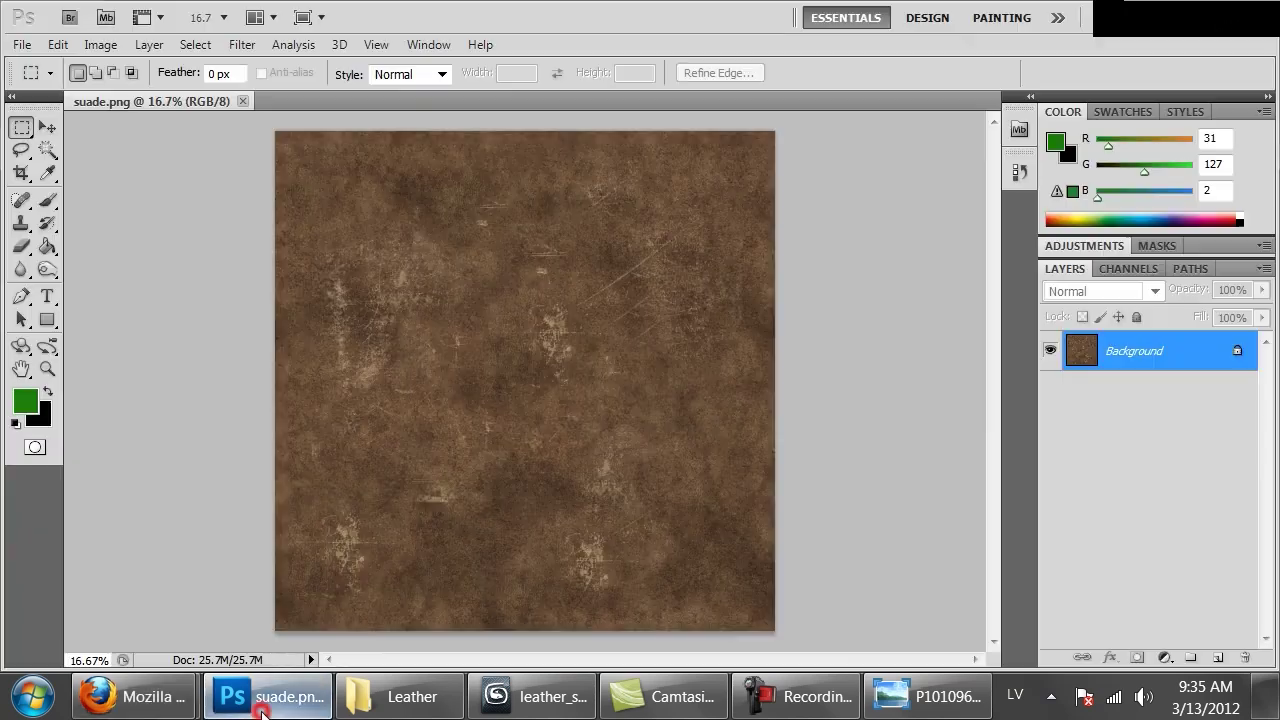
pyautogui.hotkey('ctrl', 'n')
pyautogui.press('Return')
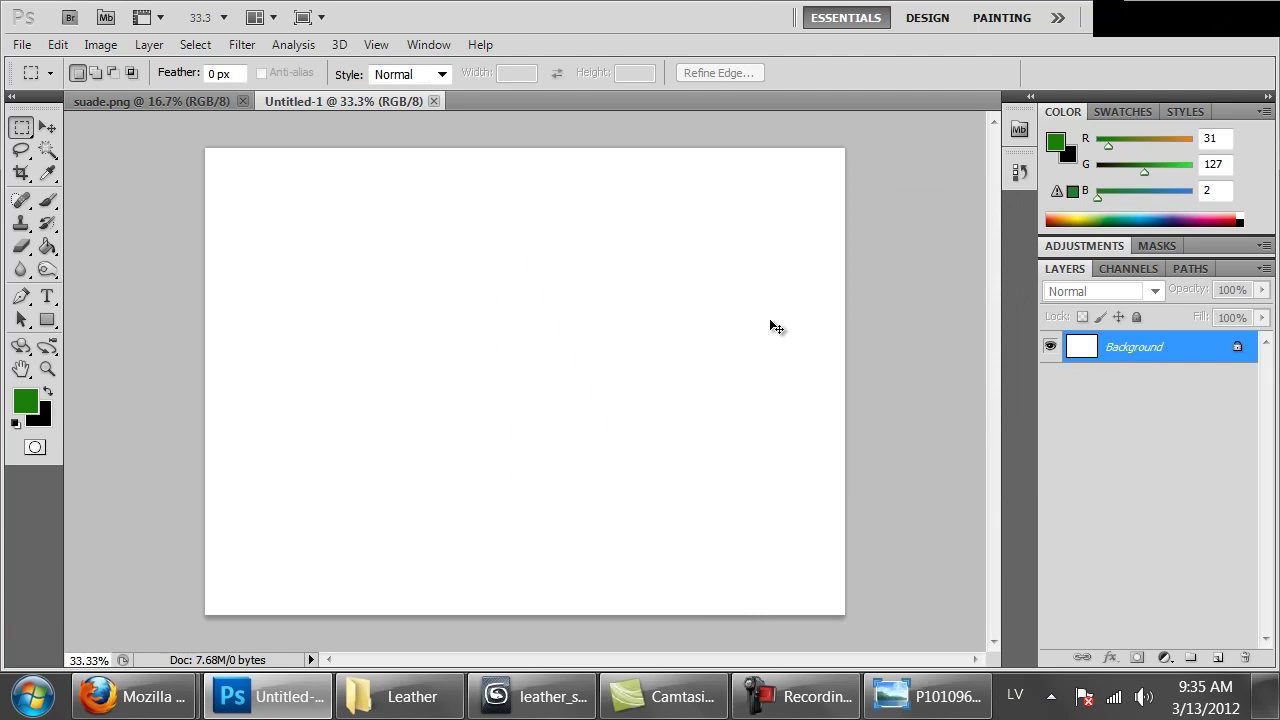
pyautogui.hotkey('ctrl', 'v')
pyautogui.hotkey('ctrl', 'a')
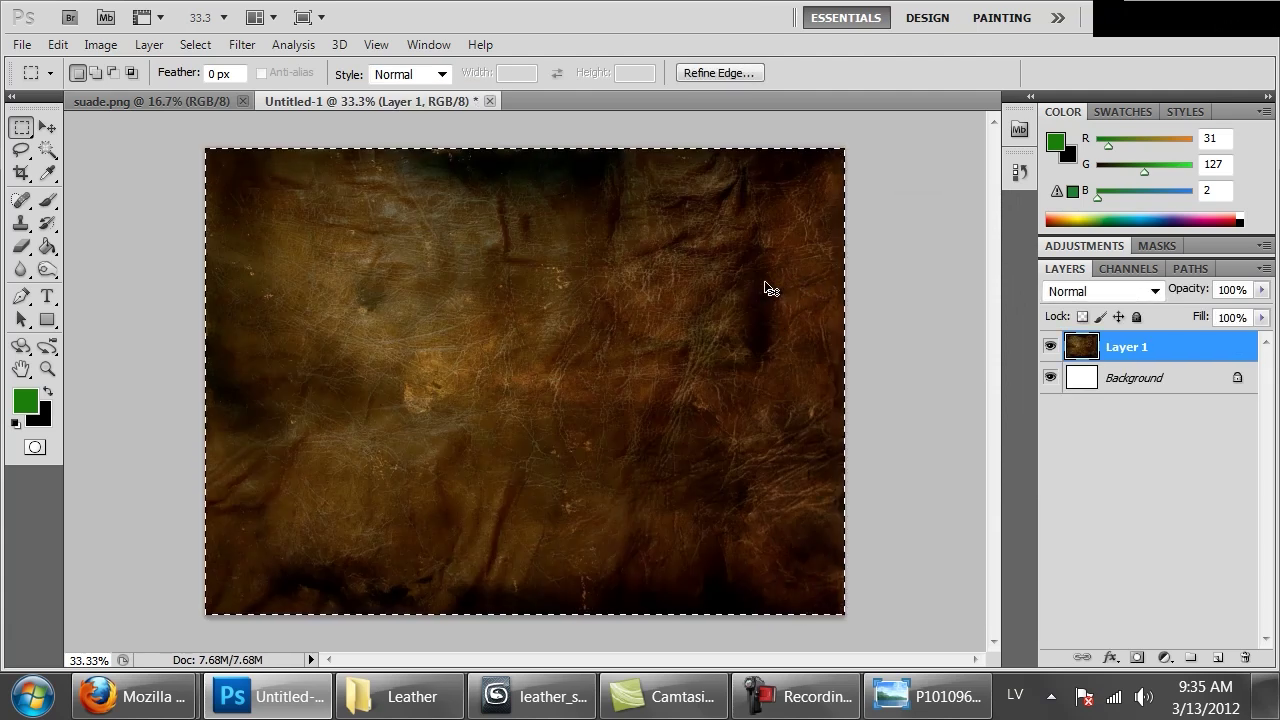
pyautogui.hotkey('ctrl', 'd')
# Step: Extend the canvas below the leather image with the Crop tool to make the document roughly square
pyautogui.hotkey('ctrl', '-')
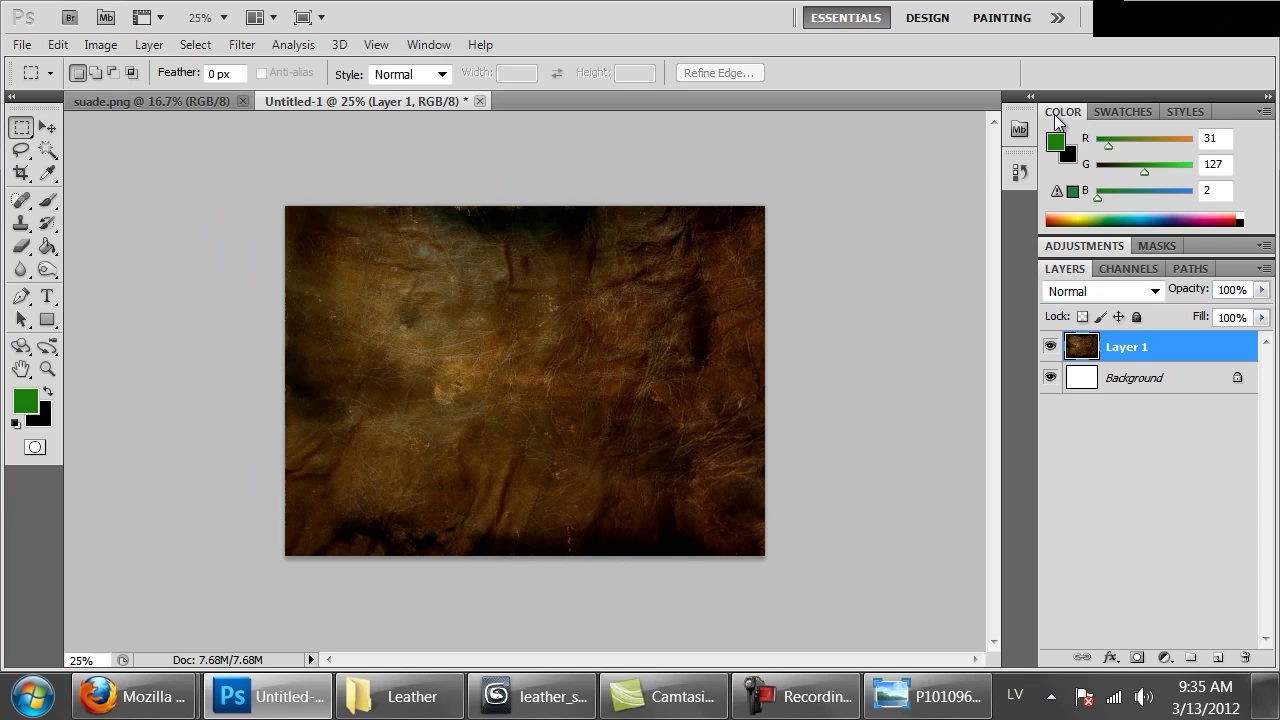
pyautogui.press('c')
pyautogui.moveTo(248, 175); pyautogui.dragTo(775, 665)
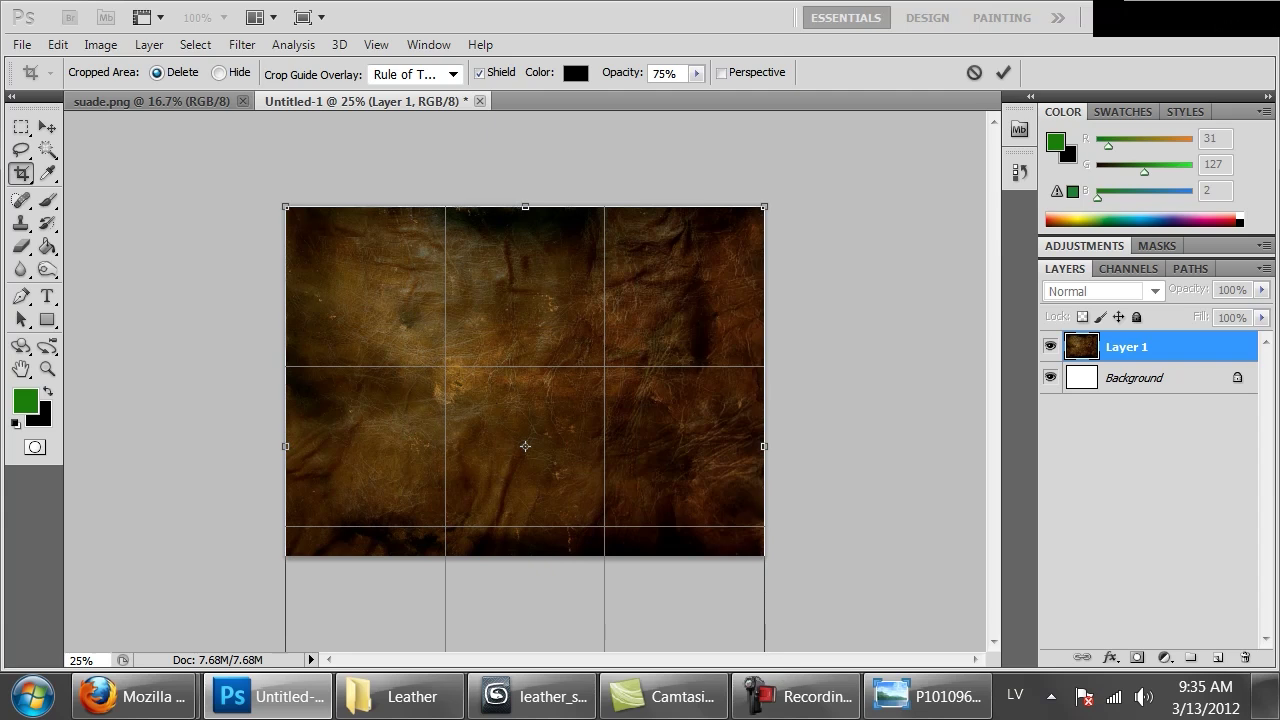
pyautogui.press('Return')
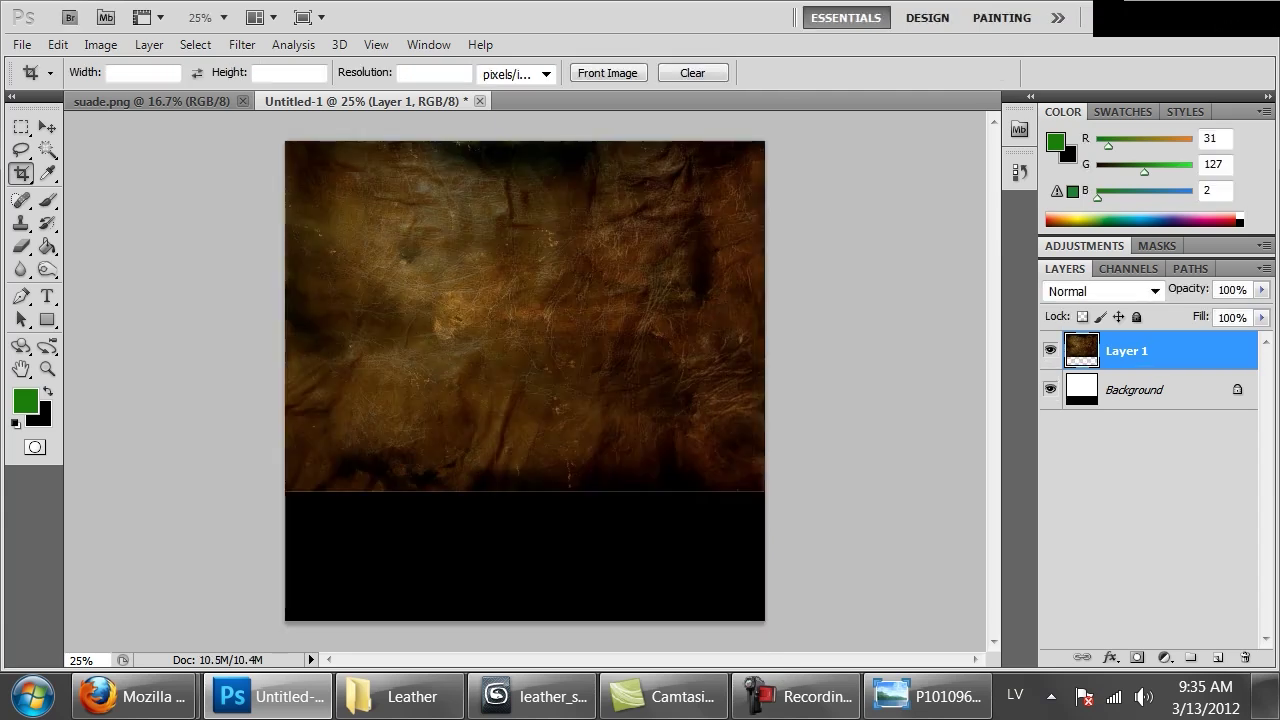
# Step: Paste a second copy of the leather, turn it 180 degrees and position it over the empty lower part of the canvas
pyautogui.hotkey('ctrl', 'v')
pyautogui.keyDown('ctrl'); pyautogui.moveTo(611, 297); pyautogui.dragTo(608, 423); pyautogui.keyUp('ctrl')
pyautogui.press('m')
pyautogui.rightClick(622, 344)
pyautogui.click(745, 537)
pyautogui.keyDown('shift'); pyautogui.moveTo(756, 557); pyautogui.dragTo(231, 489); pyautogui.keyUp('shift')
pyautogui.moveTo(714, 460); pyautogui.dragTo(701, 539)
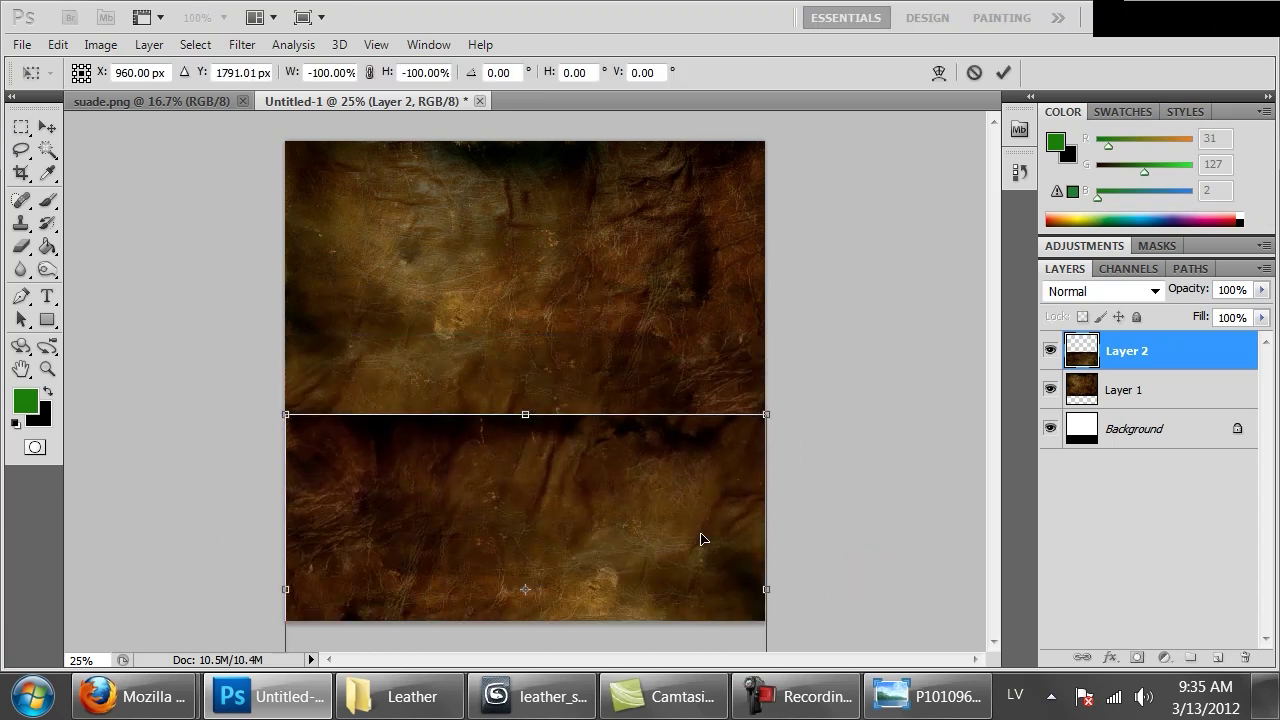
pyautogui.press('Return')
# Step: Erase the hard upper edge of the second leather copy with a soft 360 px round eraser at 0% hardness and merge it down
pyautogui.press('e')
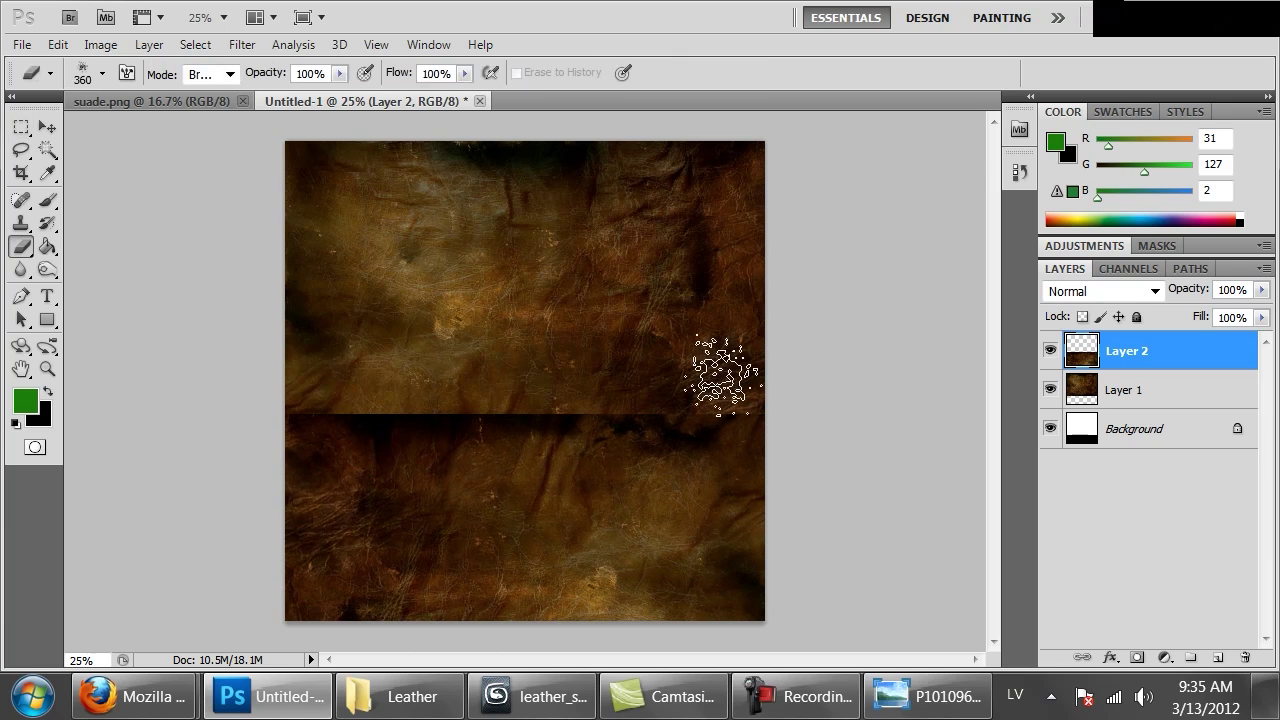
pyautogui.rightClick(445, 398)
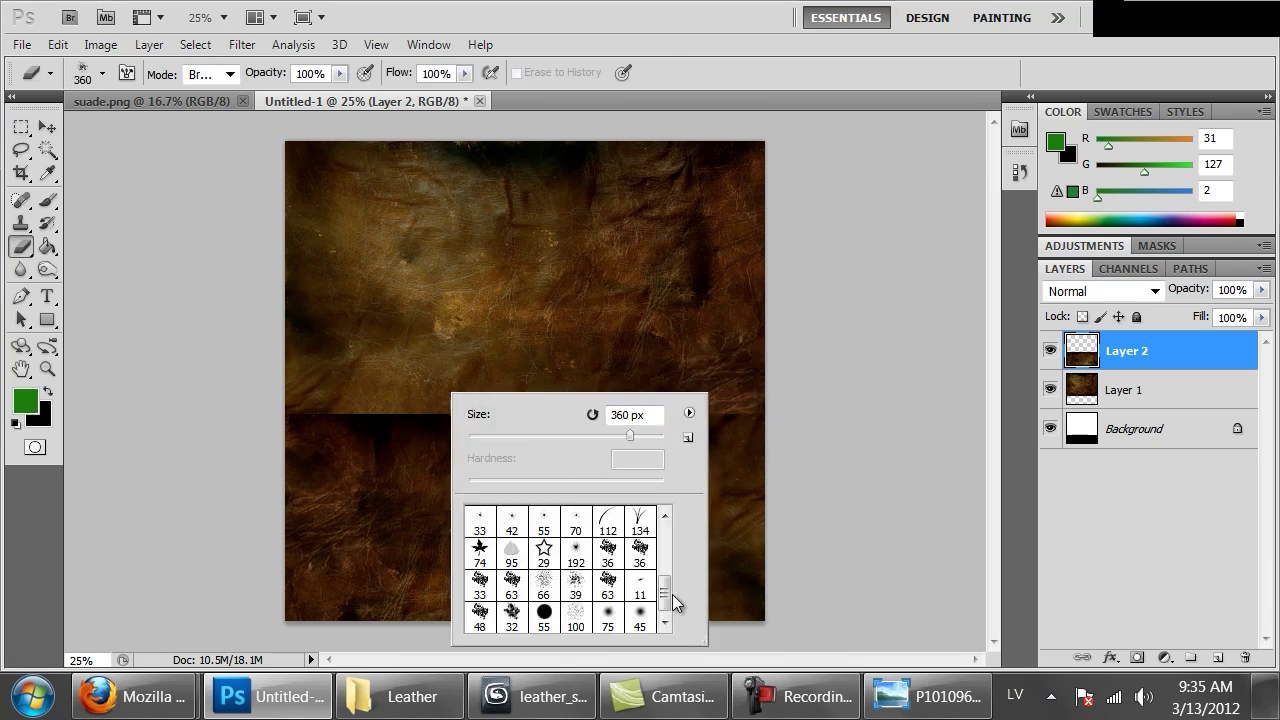
pyautogui.moveTo(667, 594); pyautogui.dragTo(674, 508)
pyautogui.click(544, 520)
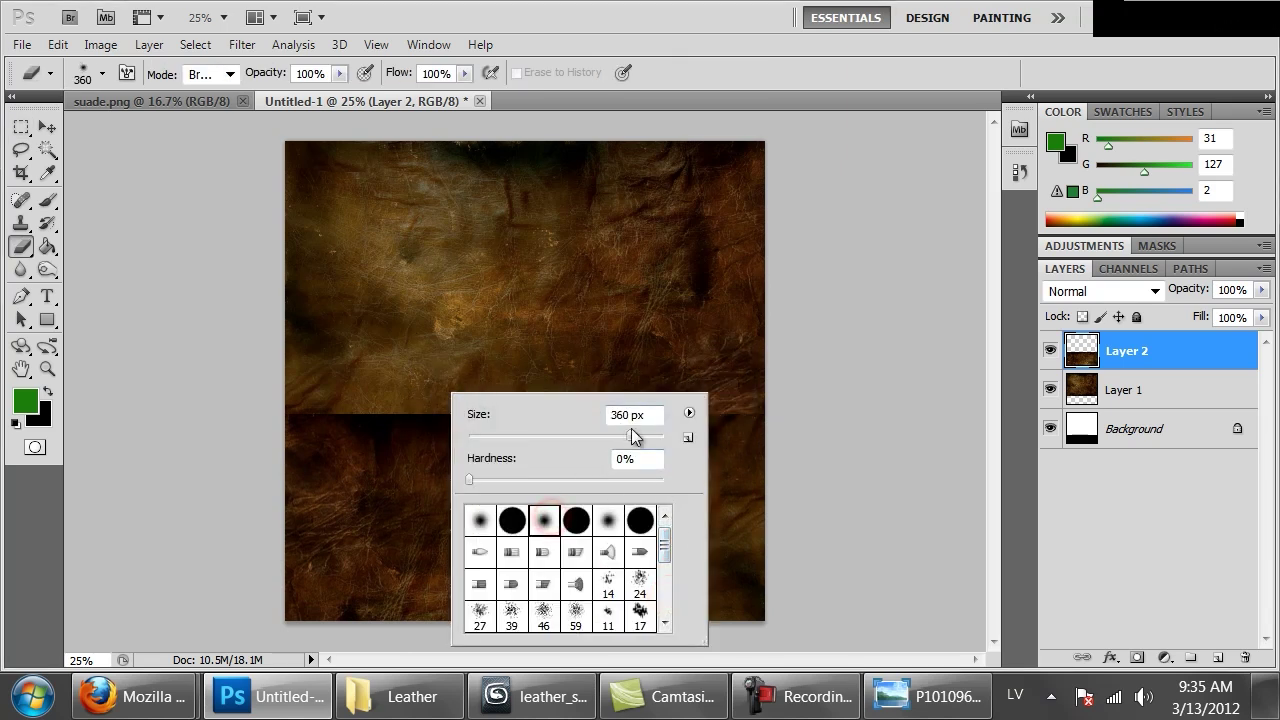
pyautogui.click(753, 399)
pyautogui.moveTo(451, 399)
pyautogui.mouseDown()
pyautogui.moveTo(329, 400)
pyautogui.moveTo(394, 417)
pyautogui.moveTo(497, 389)
pyautogui.moveTo(482, 377)
pyautogui.mouseUp()
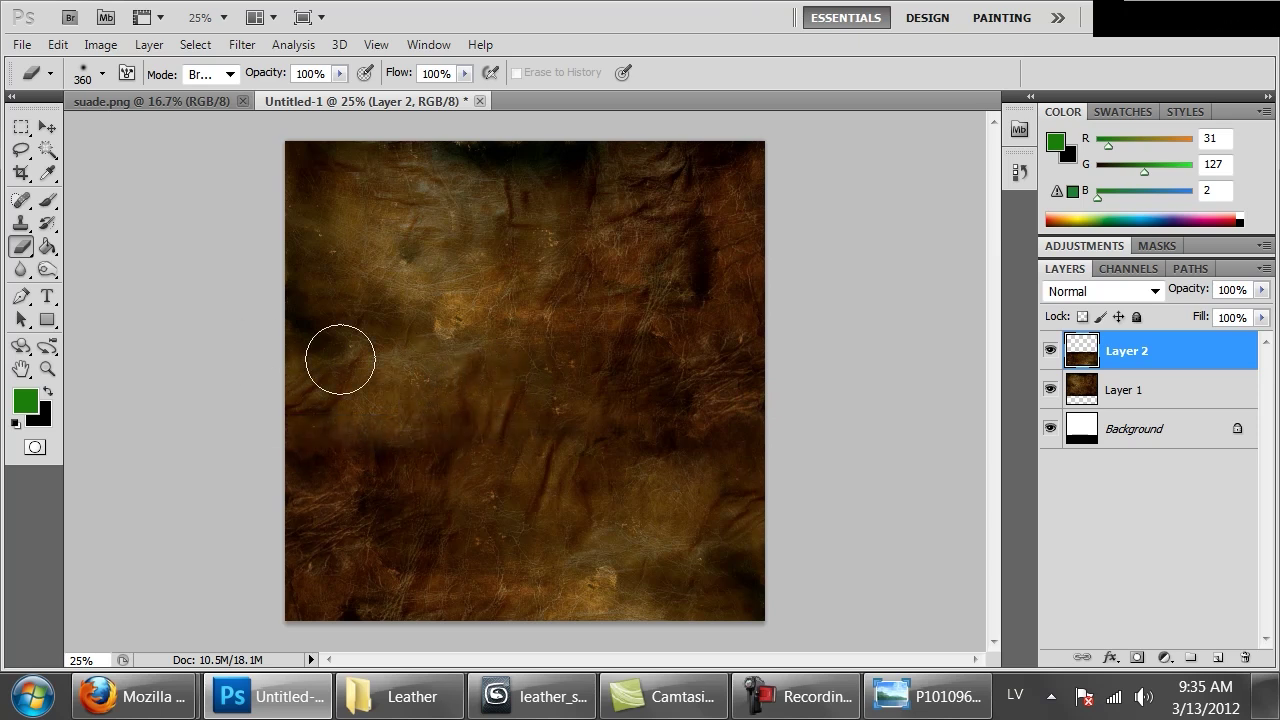
pyautogui.hotkey('ctrl', 'e')
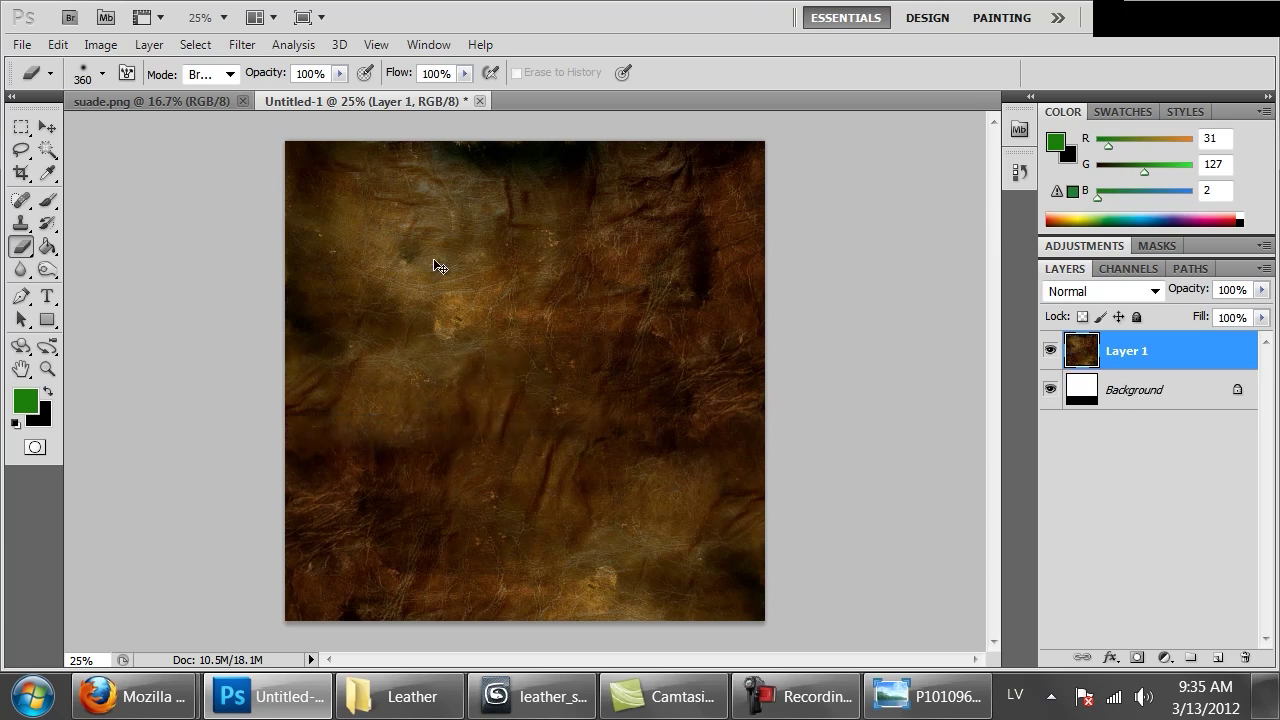
# Step: Offset the selected leather layer by +878 pixels right and +990 pixels down with Wrap Around
pyautogui.click(445, 276)
pyautogui.click(638, 287)
pyautogui.hotkey('ctrl', 'a')
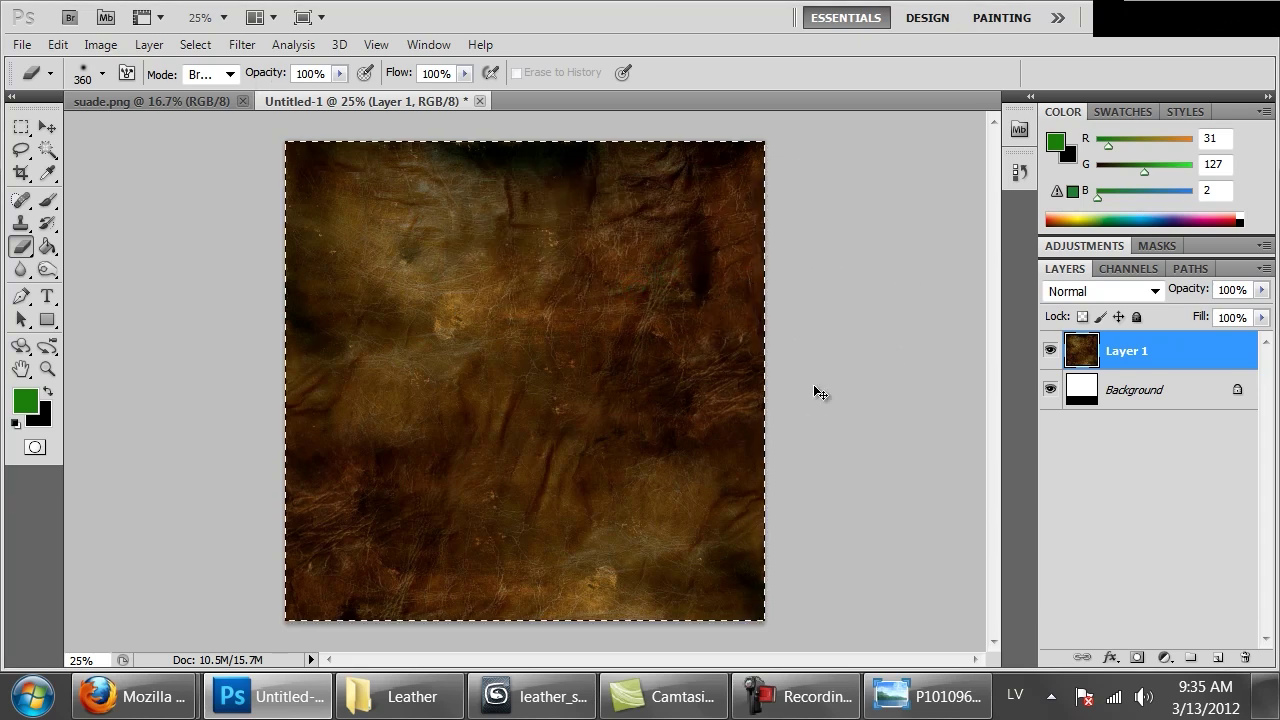
pyautogui.click(241, 44)
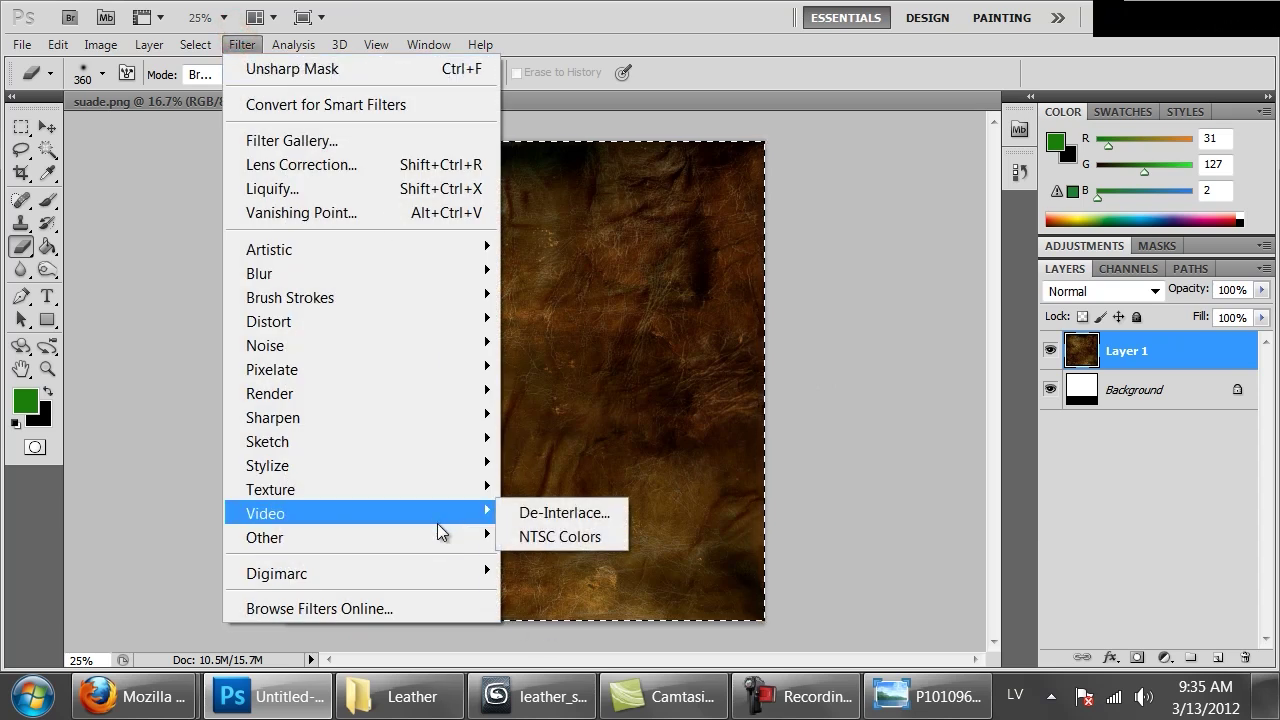
pyautogui.moveTo(455, 538)
pyautogui.click(543, 632)
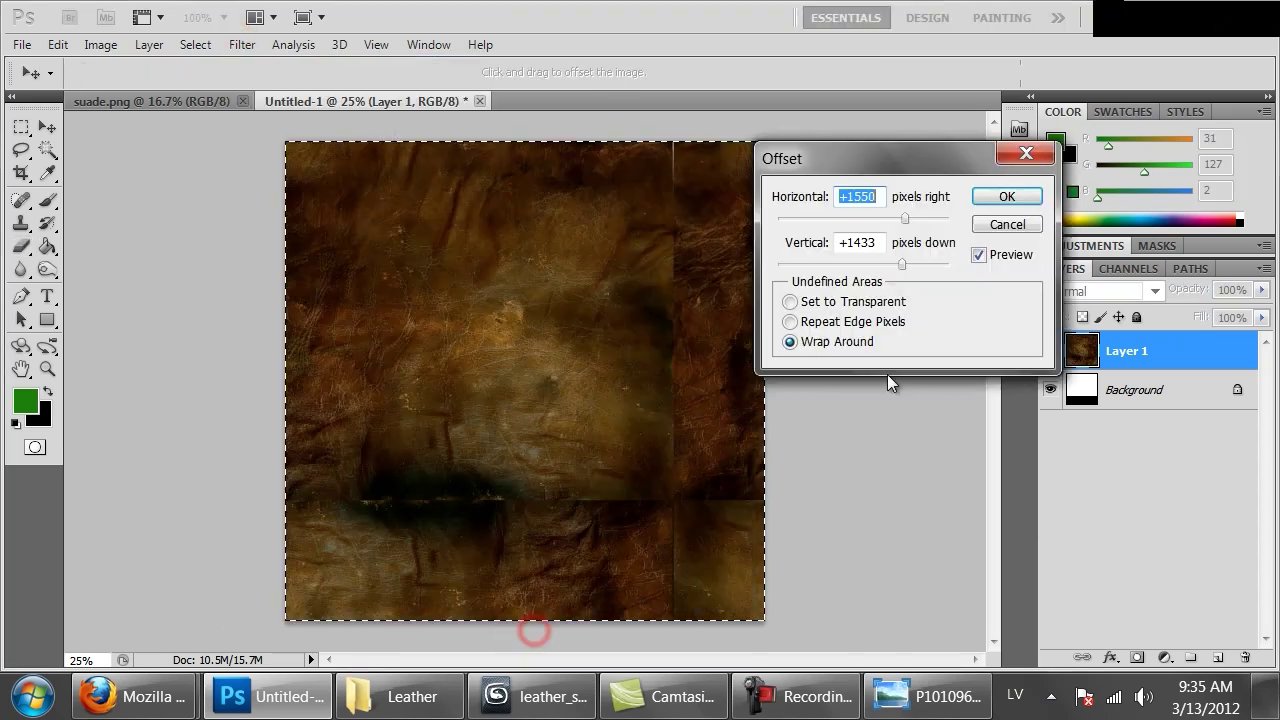
pyautogui.moveTo(877, 217); pyautogui.dragTo(888, 220)
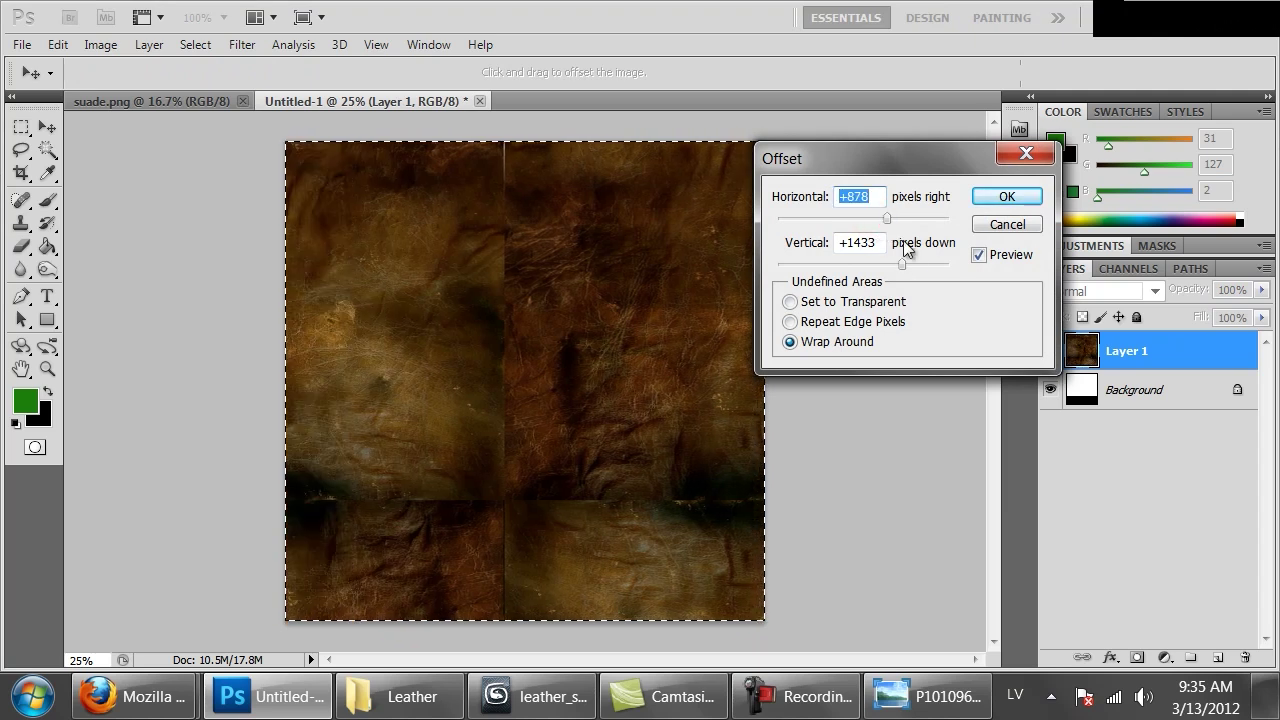
pyautogui.moveTo(903, 265); pyautogui.dragTo(878, 265)
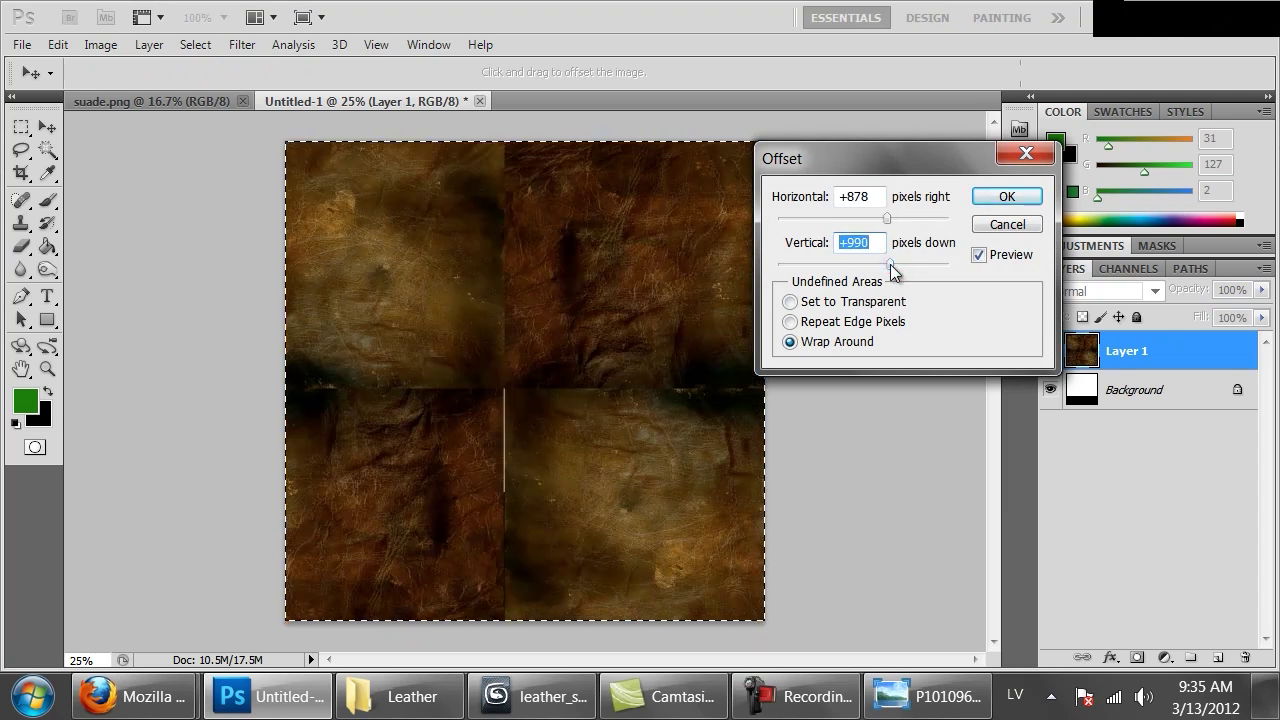
pyautogui.click(1007, 196)
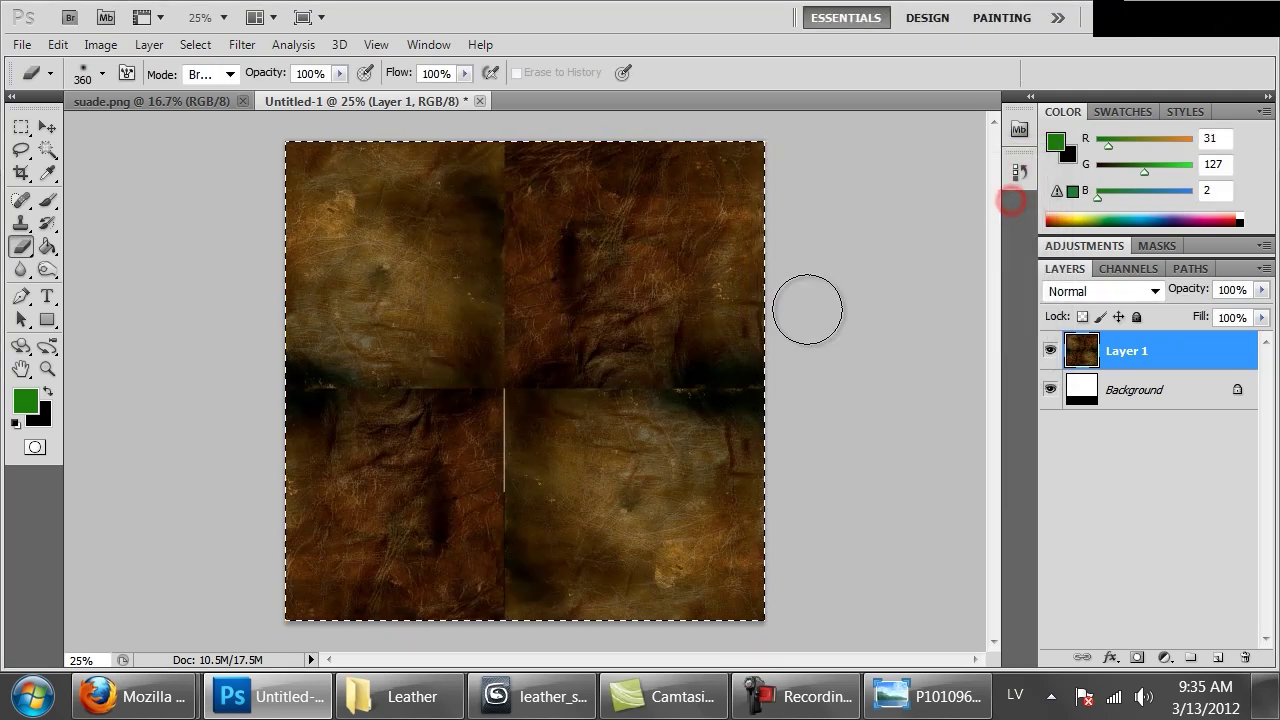
# Step: Paint out the cross-shaped seams in the middle of the leather with the Clone Stamp at 349 px
pyautogui.click(636, 260)
pyautogui.click(634, 284)
pyautogui.press('s')
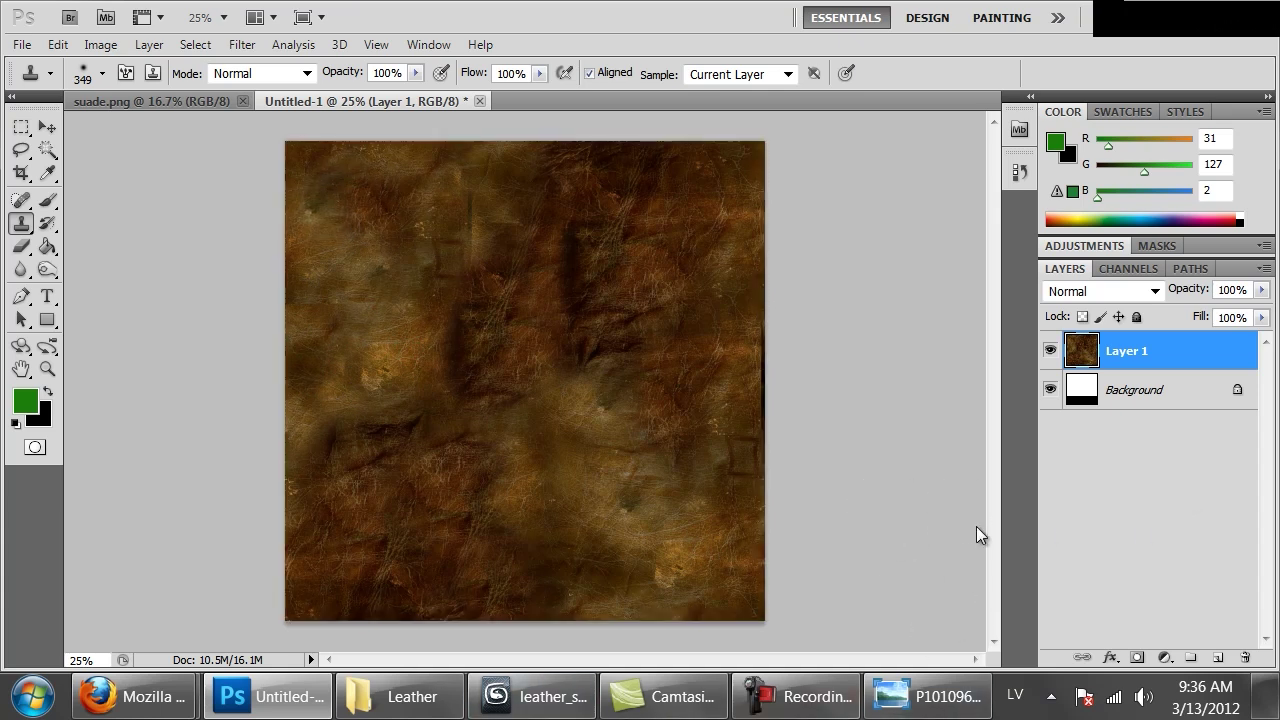
# Step: Duplicate the whole retouched leather layer and reapply the last Offset filter to the copy
pyautogui.hotkey('ctrl', 'f')
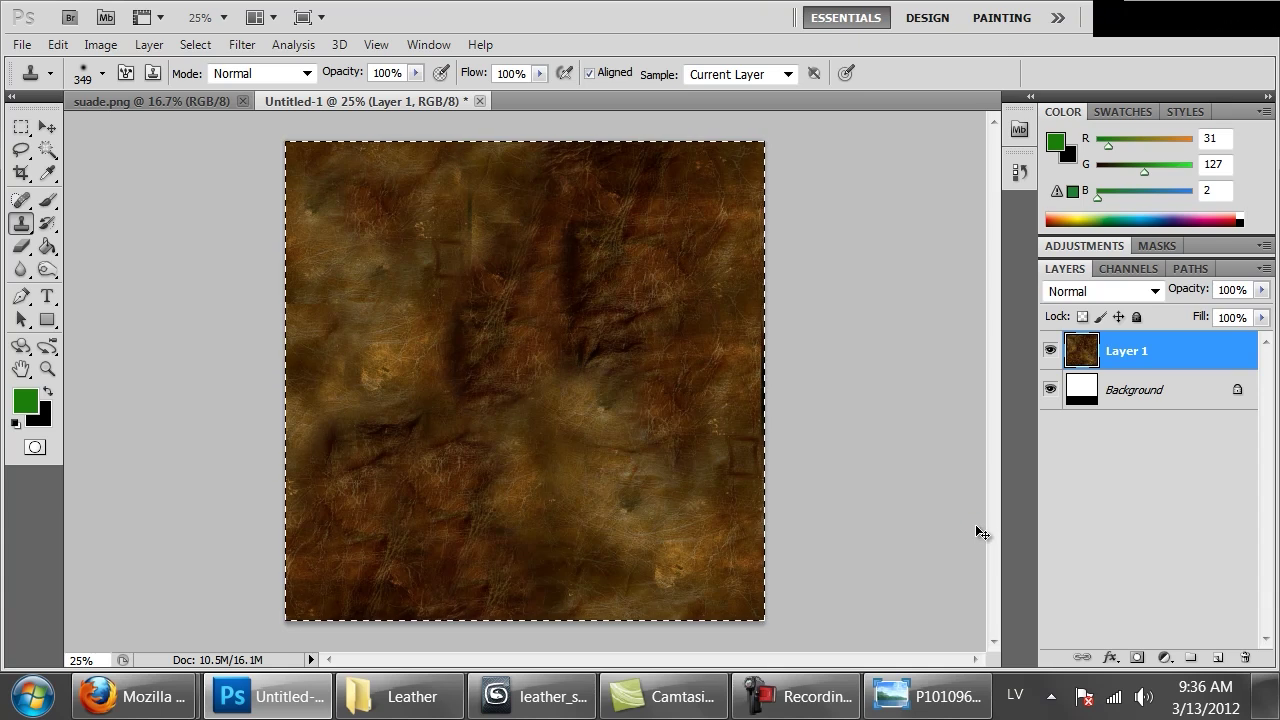
pyautogui.hotkey('ctrl', 'j')
pyautogui.hotkey('ctrl', 'f')
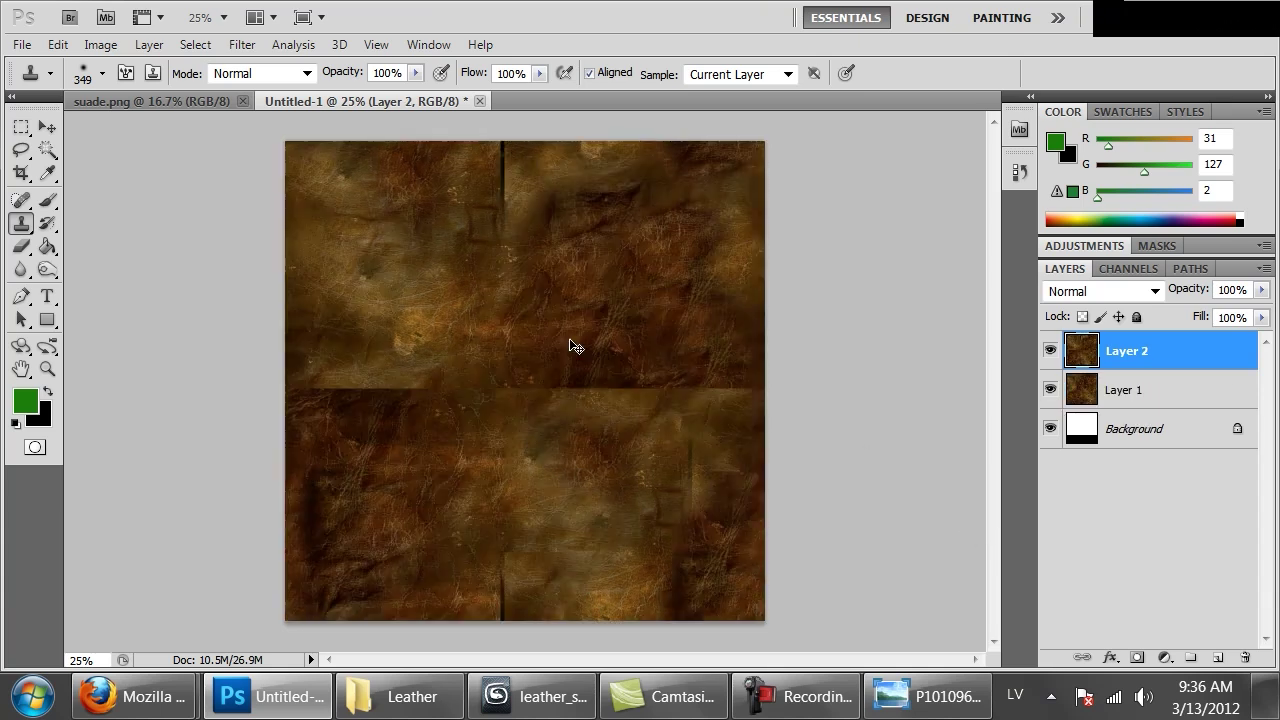
# Step: Clone leather over the remaining vertical and horizontal seams of the offset copy, and merge all layers into the background
pyautogui.keyDown('alt'); pyautogui.click(617, 283); pyautogui.keyUp('alt')
pyautogui.moveTo(506, 237)
pyautogui.mouseDown()
pyautogui.moveTo(486, 214)
pyautogui.moveTo(498, 151)
pyautogui.mouseUp()
pyautogui.keyDown('alt'); pyautogui.click(597, 323); pyautogui.keyUp('alt')
pyautogui.moveTo(585, 380)
pyautogui.mouseDown()
pyautogui.moveTo(623, 391)
pyautogui.moveTo(751, 372)
pyautogui.moveTo(731, 529)
pyautogui.moveTo(609, 408)
pyautogui.mouseUp()
pyautogui.keyDown('alt'); pyautogui.click(612, 341); pyautogui.keyUp('alt')
pyautogui.keyDown('alt'); pyautogui.click(717, 594); pyautogui.keyUp('alt')
pyautogui.moveTo(486, 523); pyautogui.dragTo(485, 570)
pyautogui.keyDown('alt'); pyautogui.click(591, 529); pyautogui.keyUp('alt')
pyautogui.keyDown('alt'); pyautogui.click(363, 320); pyautogui.keyUp('alt')
pyautogui.moveTo(292, 378)
pyautogui.mouseDown()
pyautogui.moveTo(394, 354)
pyautogui.moveTo(367, 339)
pyautogui.mouseUp()
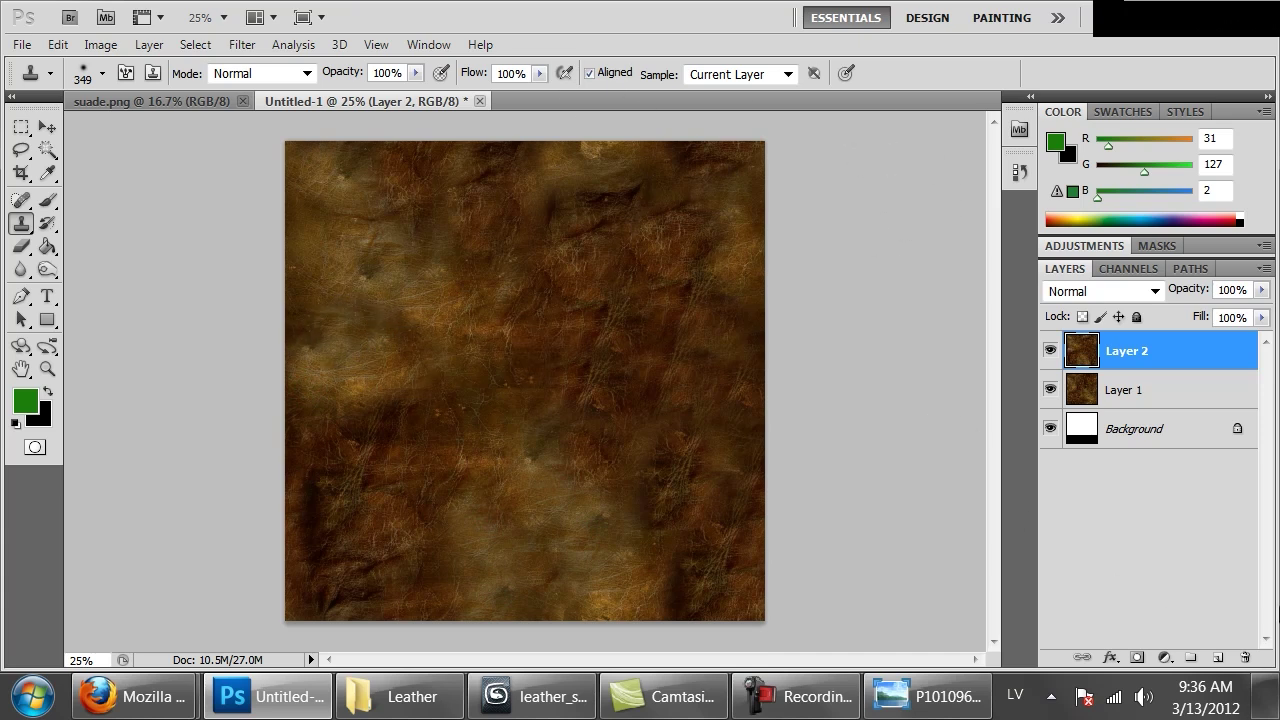
pyautogui.hotkey('ctrl', 'e')
pyautogui.hotkey('ctrl', 'e')
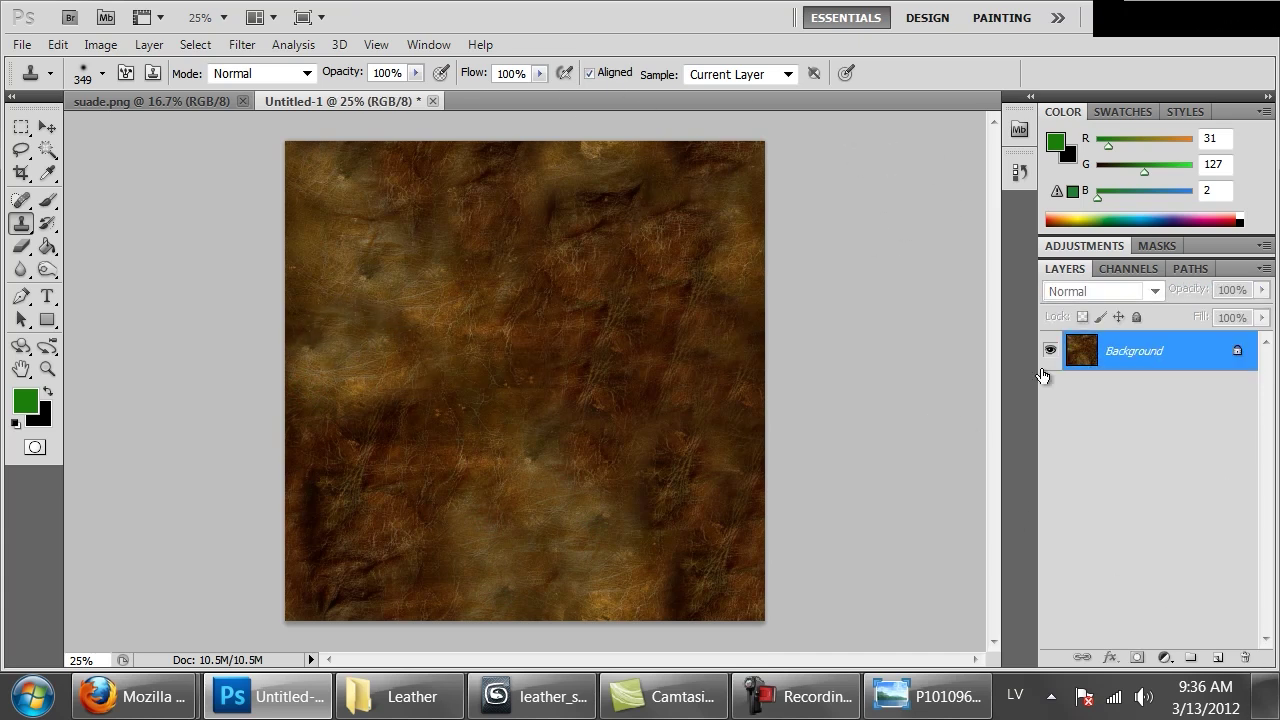
# Step: Select the whole texture and enlarge the canvas by 100 percent in both width and height
pyautogui.hotkey('ctrl', 'a')
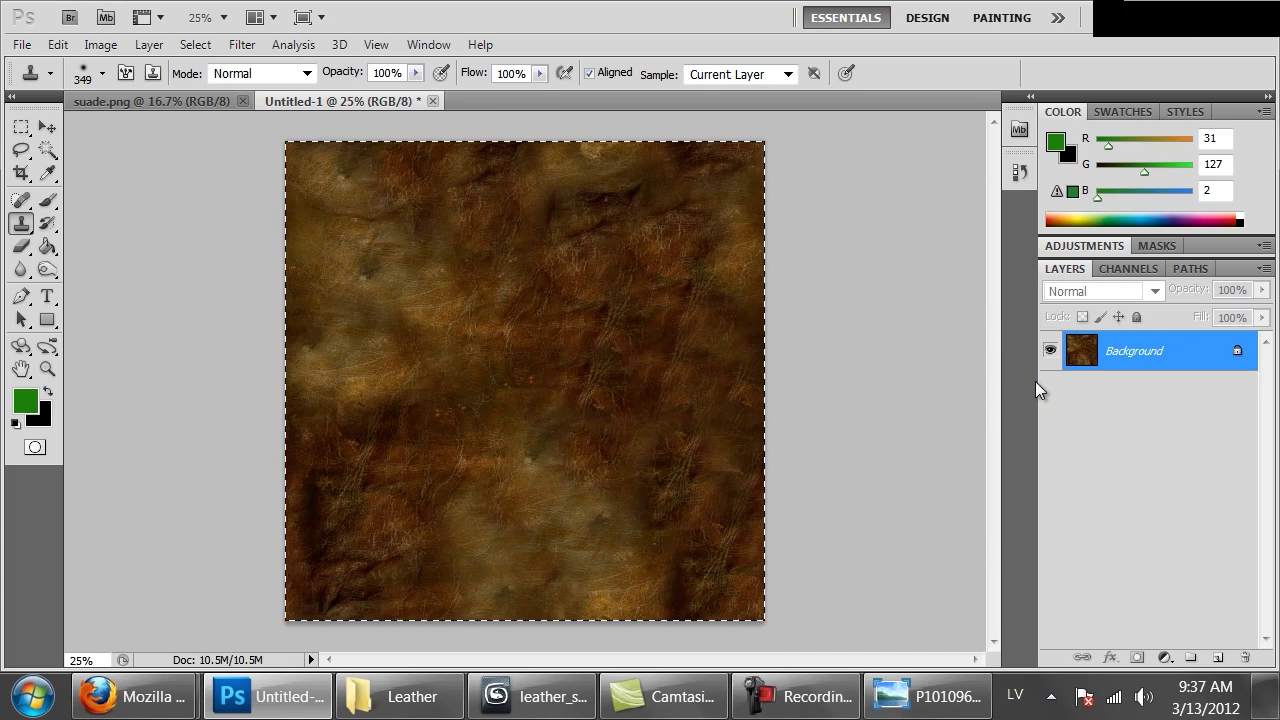
pyautogui.hotkey('ctrl', 'alt', 'c')
pyautogui.click(911, 277)
pyautogui.click(895, 310)
pyautogui.click(818, 274)
pyautogui.doubleClick(818, 274)
pyautogui.write('100')
pyautogui.press('Tab')
pyautogui.press('Tab')
pyautogui.write('100')
pyautogui.press('Return')
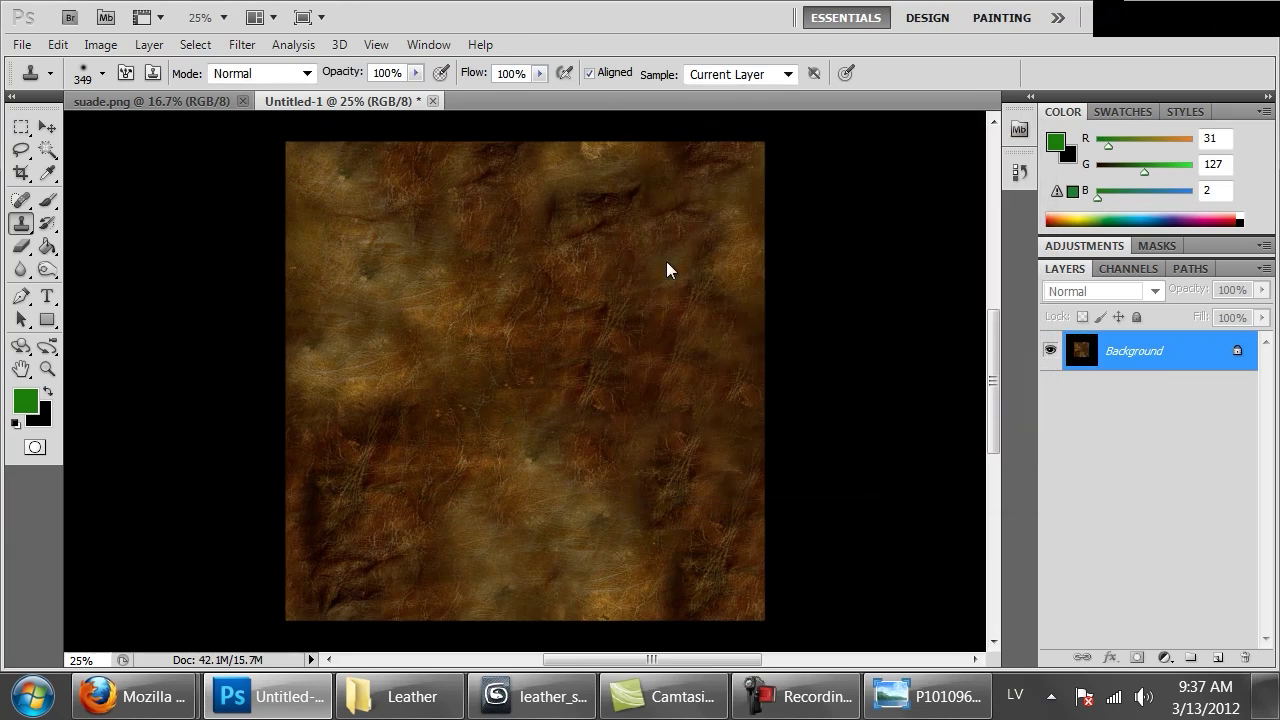
# Step: Duplicate the leather texture into four copies tiled two by two across the canvas, and merge all layers
pyautogui.hotkey('ctrl', '-')
pyautogui.hotkey('ctrl', '-')
pyautogui.hotkey('ctrl', 'j')
pyautogui.keyDown('ctrl'); pyautogui.moveTo(586, 386); pyautogui.dragTo(463, 277); pyautogui.keyUp('ctrl')
pyautogui.hotkey('ctrl', 'j')
pyautogui.keyDown('ctrl'); pyautogui.moveTo(557, 394); pyautogui.dragTo(684, 544); pyautogui.keyUp('ctrl')
pyautogui.hotkey('ctrl', 'j')
pyautogui.hotkey('ctrl', 'j')
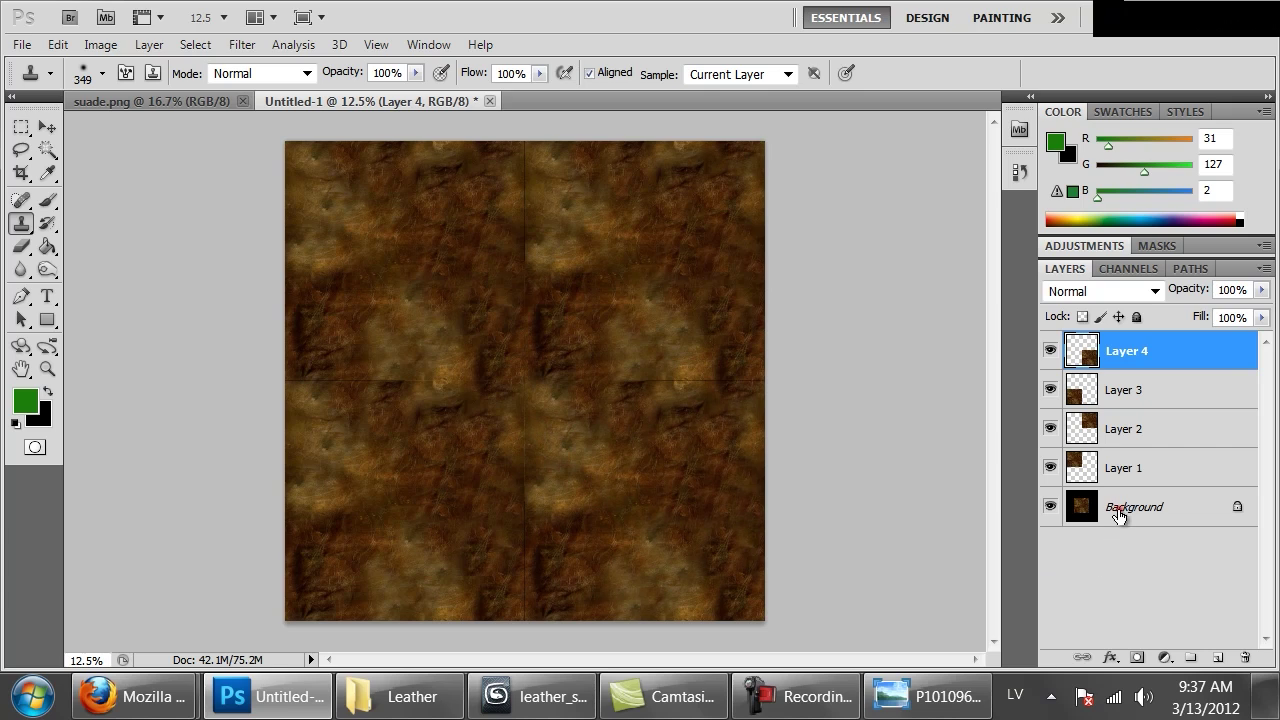
pyautogui.keyDown('shift'); pyautogui.click(1118, 510); pyautogui.keyUp('shift')
pyautogui.hotkey('ctrl', 'e')
# Step: Clone surrounding leather over the dark wrinkled patches just below the light area in the right half of the tiled texture
pyautogui.hotkey('ctrl', '1')
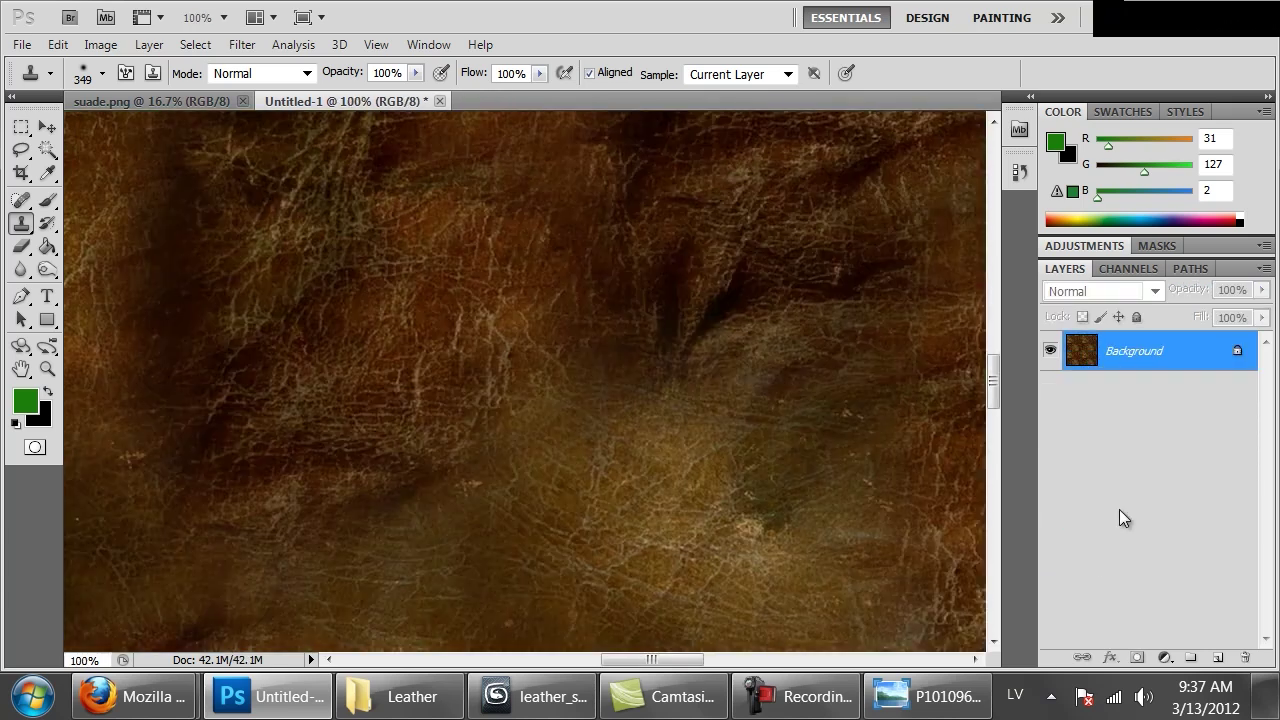
pyautogui.hotkey('ctrl', '-')
pyautogui.hotkey('ctrl', '-')
pyautogui.hotkey('ctrl', '-')
pyautogui.hotkey('ctrl', '-')
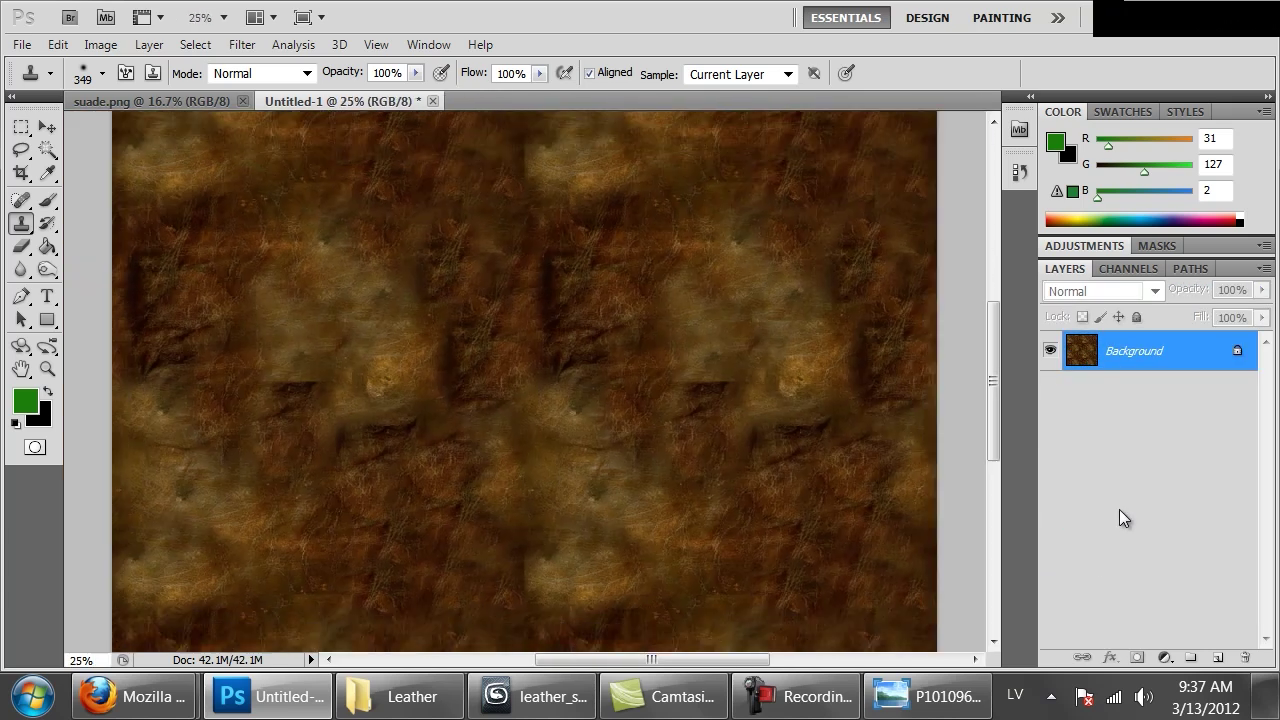
pyautogui.hotkey('ctrl', '-')
pyautogui.keyDown('alt'); pyautogui.click(735, 459); pyautogui.keyUp('alt')
pyautogui.click(705, 414)
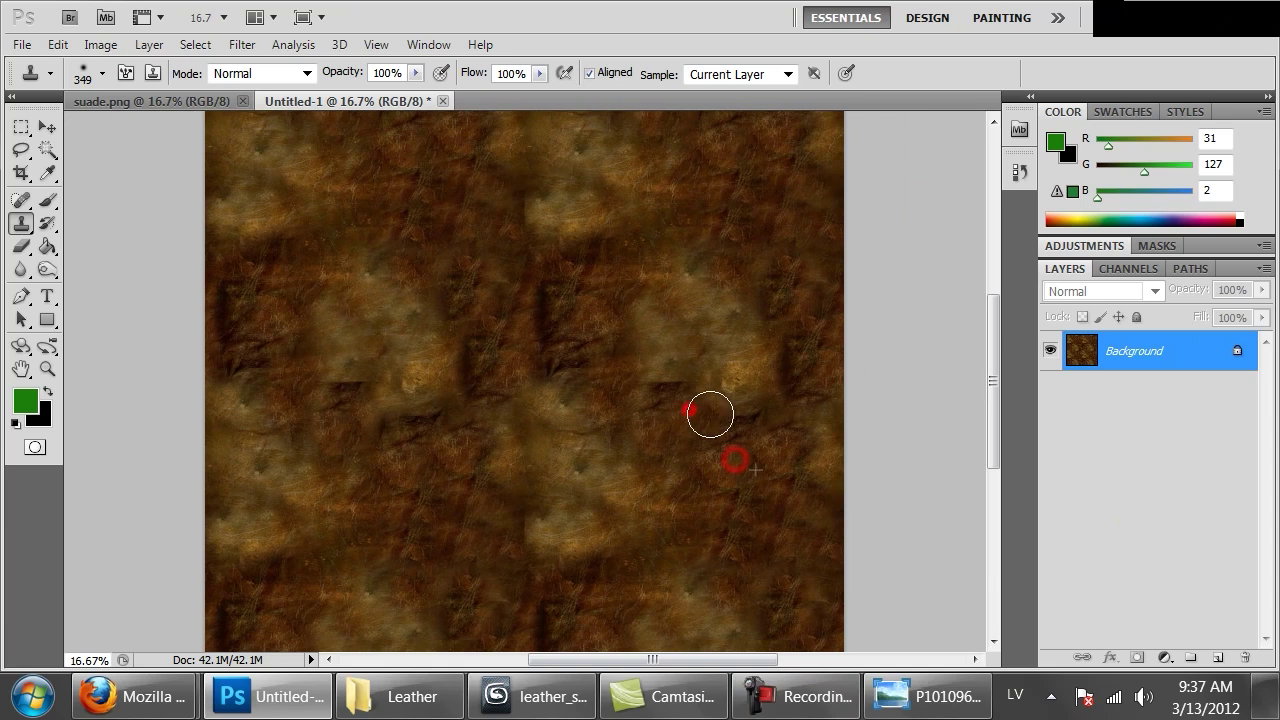
pyautogui.keyDown('alt'); pyautogui.click(668, 315); pyautogui.keyUp('alt')
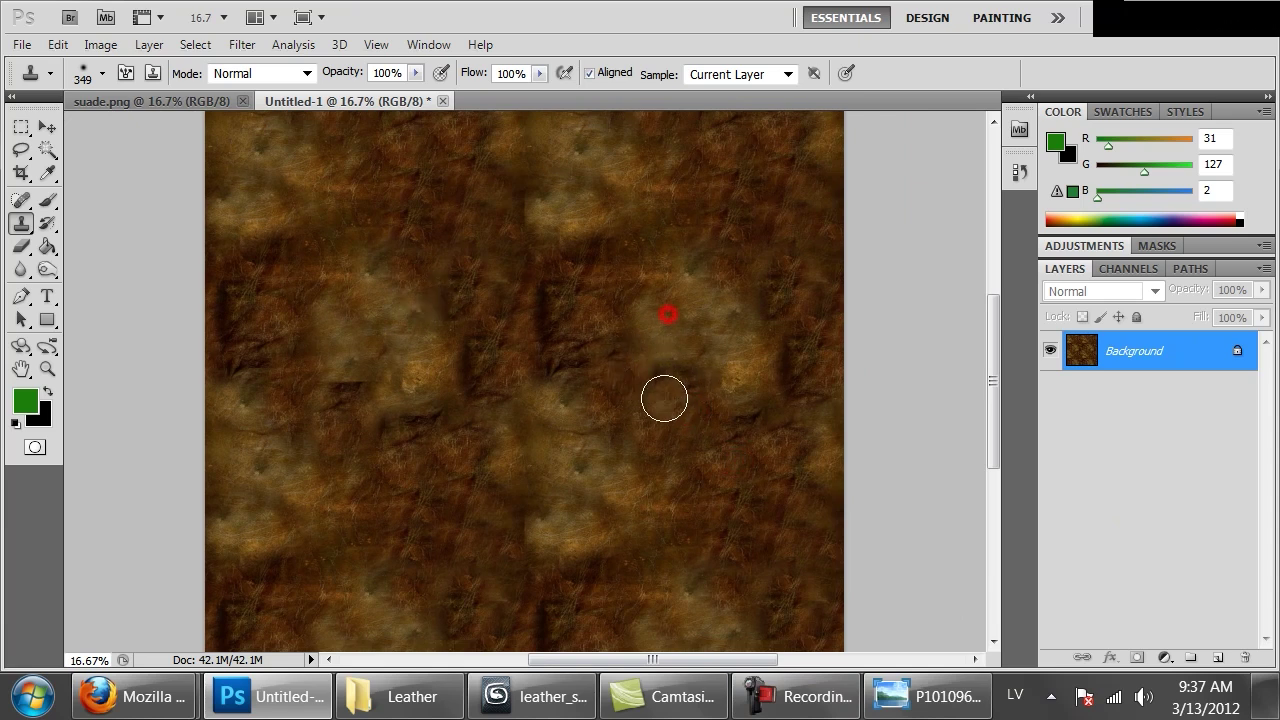
pyautogui.click(660, 400)
# Step: Clone leather over the dark patch beside the light area in the left half, its upper edge and the dark wrinkles below
pyautogui.keyDown('alt'); pyautogui.click(549, 314); pyautogui.keyUp('alt')
pyautogui.click(469, 369)
pyautogui.keyDown('alt'); pyautogui.click(580, 461); pyautogui.keyUp('alt')
pyautogui.click(471, 376)
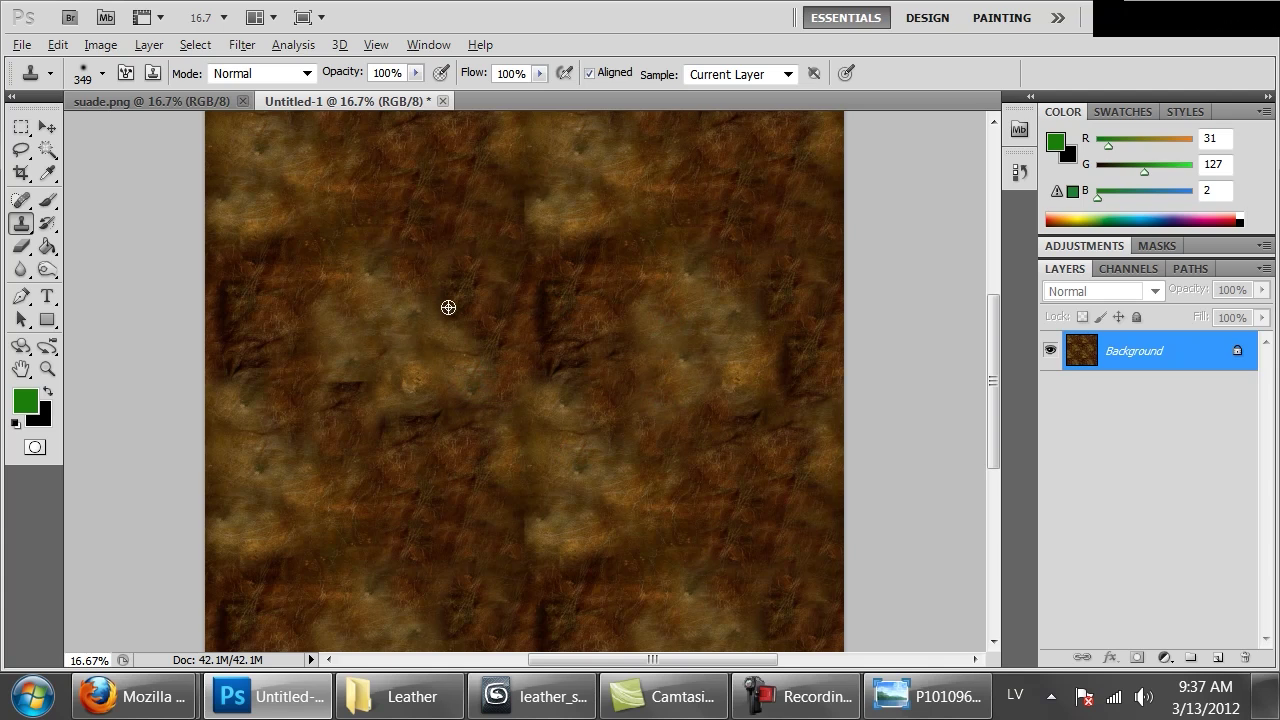
pyautogui.keyDown('alt'); pyautogui.click(470, 277); pyautogui.keyUp('alt')
pyautogui.keyDown('alt'); pyautogui.click(397, 251); pyautogui.keyUp('alt')
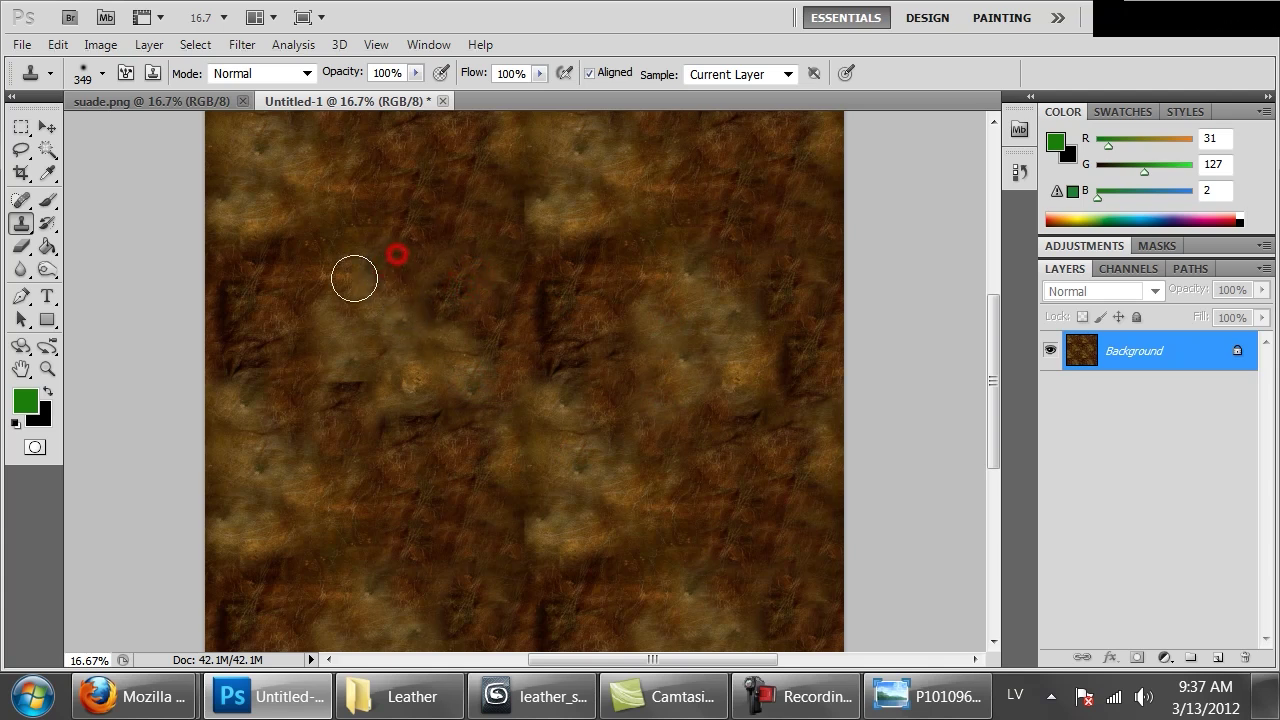
pyautogui.click(358, 272)
pyautogui.moveTo(449, 423)
pyautogui.mouseDown()
pyautogui.moveTo(437, 451)
pyautogui.moveTo(357, 426)
pyautogui.mouseUp()
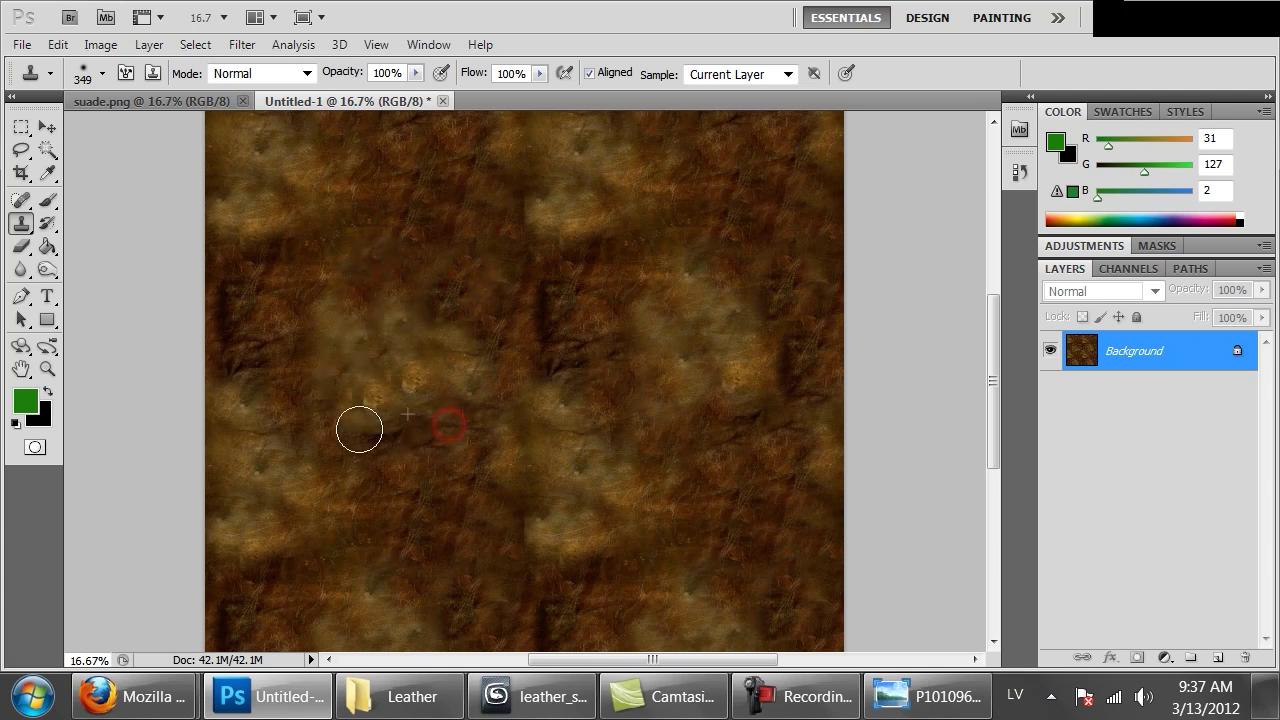
# Step: Clone darker leather over the light patches near the upper middle of the tiled texture
pyautogui.moveTo(637, 279); pyautogui.dragTo(647, 368)
pyautogui.click(586, 226)
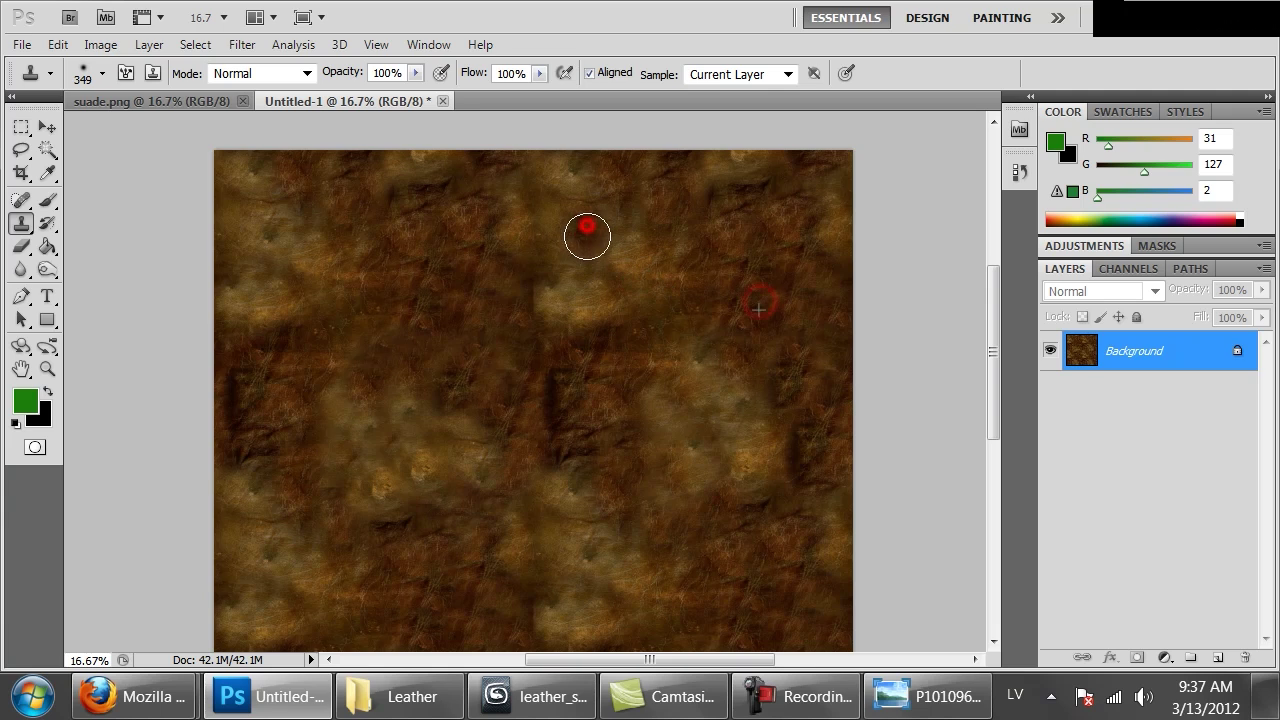
pyautogui.click(487, 266)
pyautogui.click(520, 277)
pyautogui.hotkey('ctrl', '-')
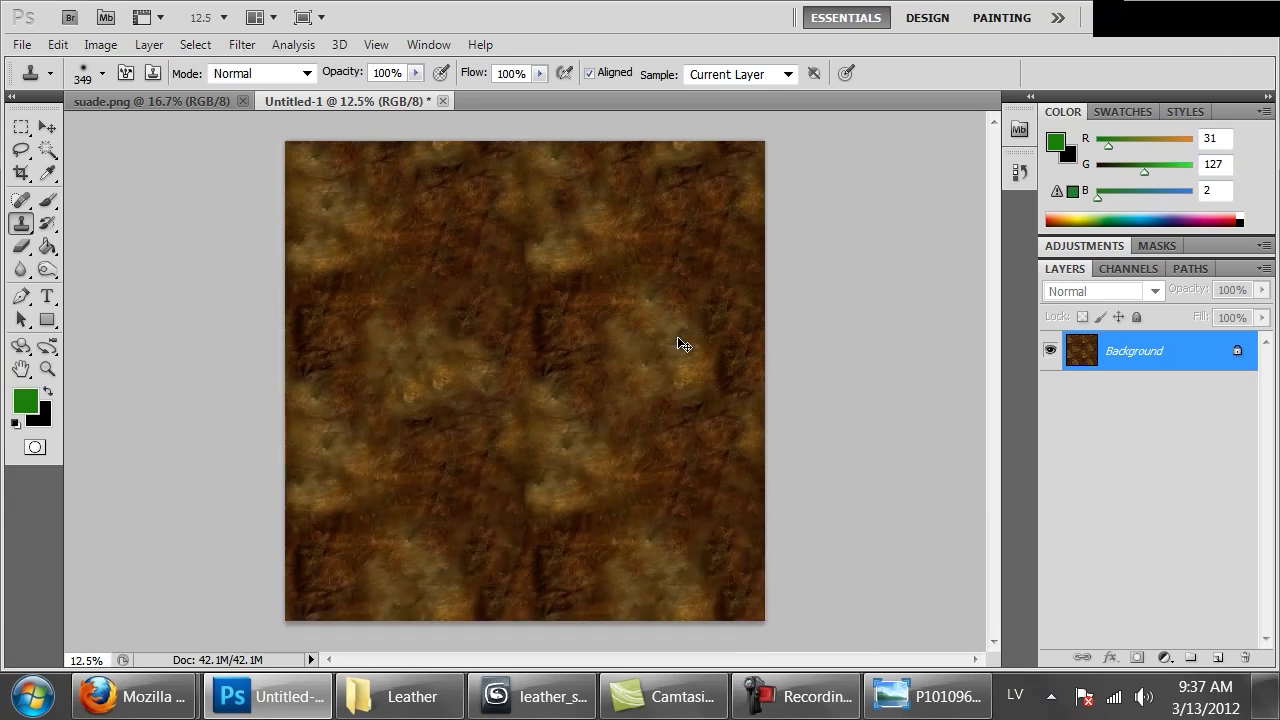
# Step: Switch to Firefox and compare the leather images already open to find a more suitable texture source
pyautogui.click(35, 697)
pyautogui.click(128, 700)
pyautogui.click(134, 571)
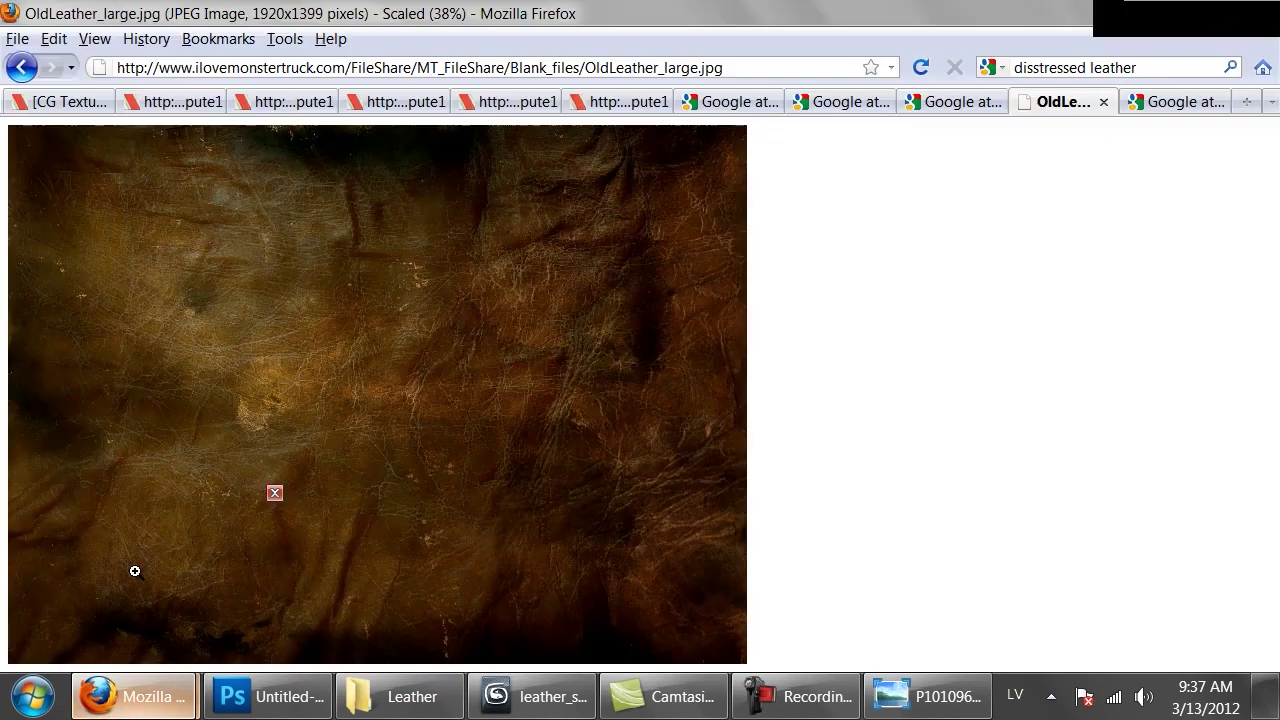
pyautogui.click(963, 112)
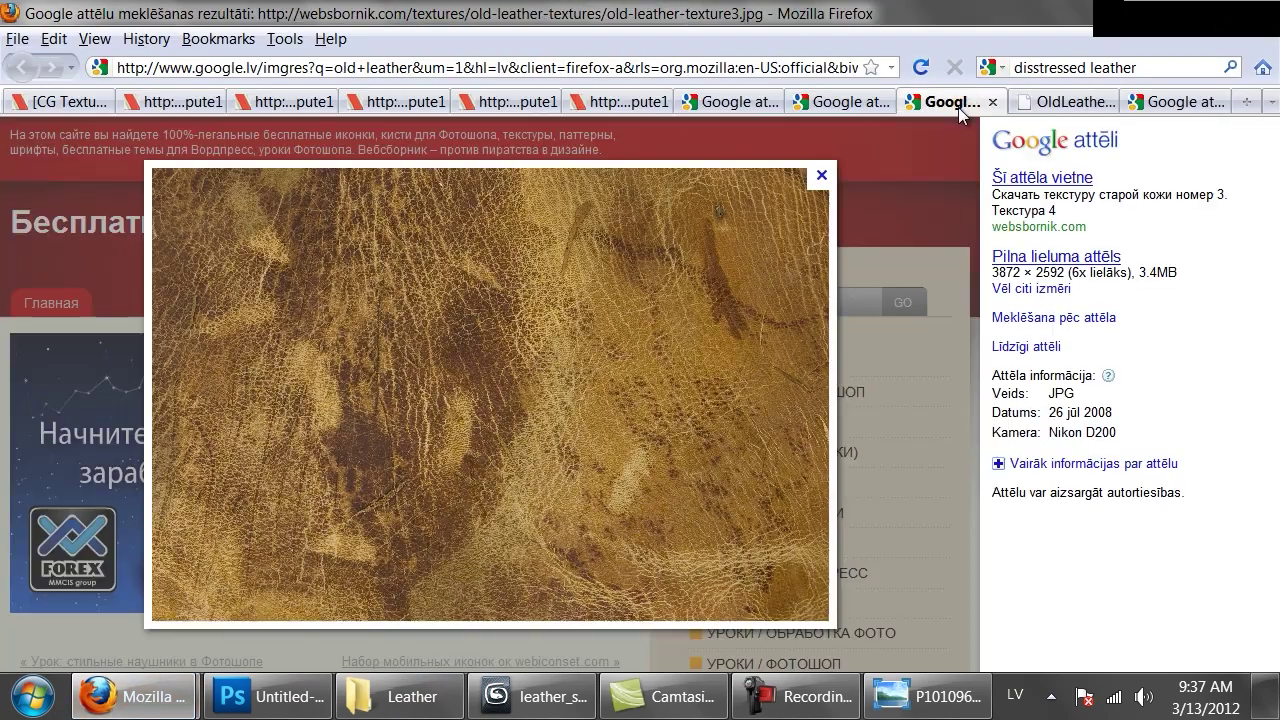
pyautogui.click(828, 103)
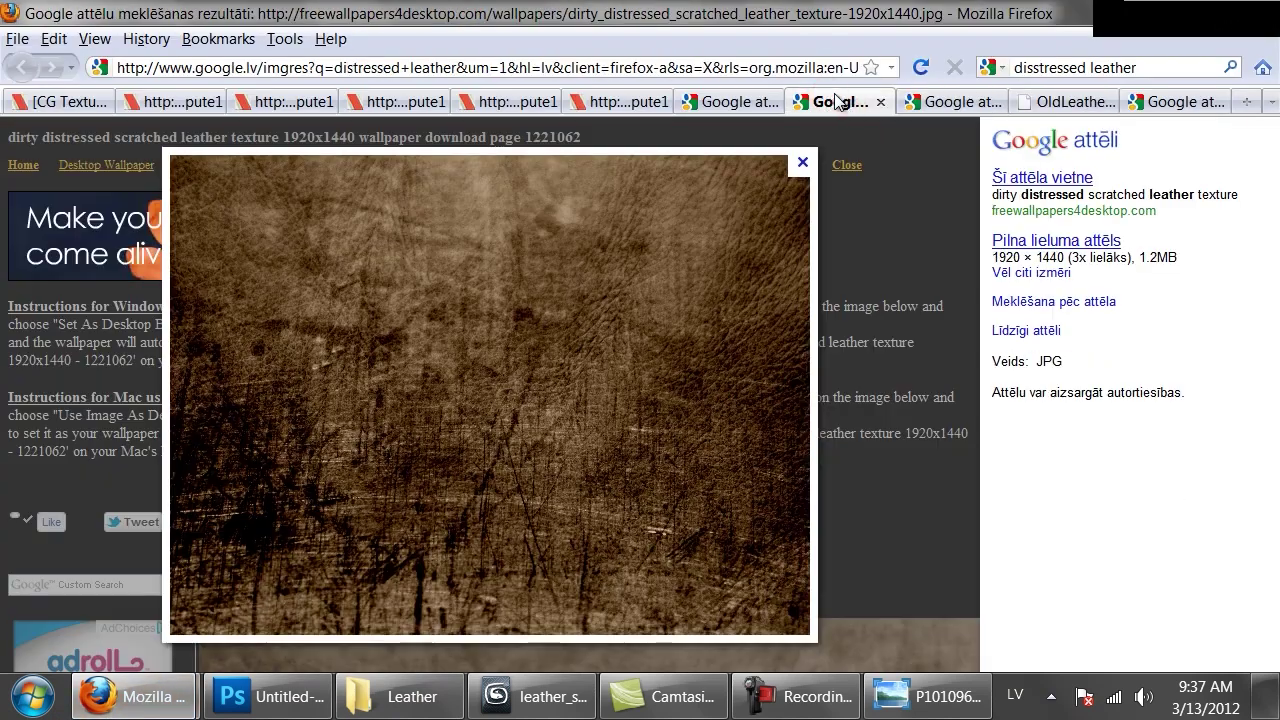
pyautogui.click(930, 100)
pyautogui.click(1186, 84)
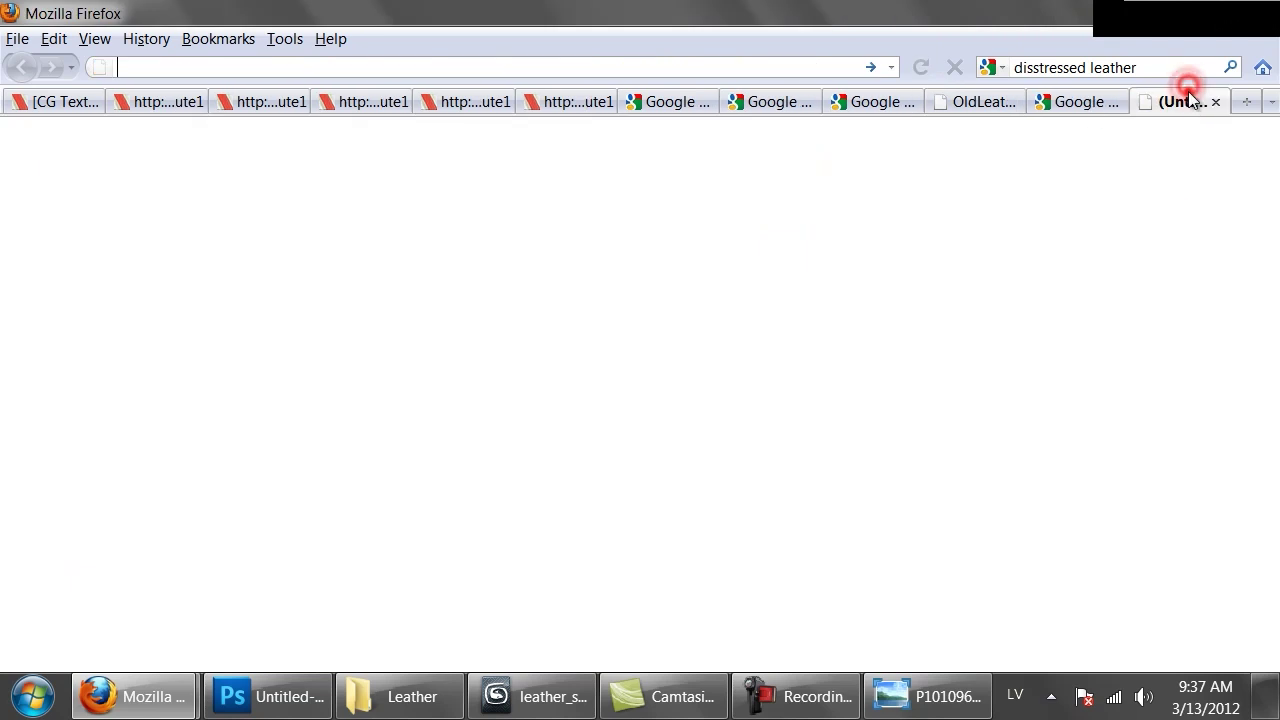
pyautogui.click(985, 105)
pyautogui.click(1038, 103)
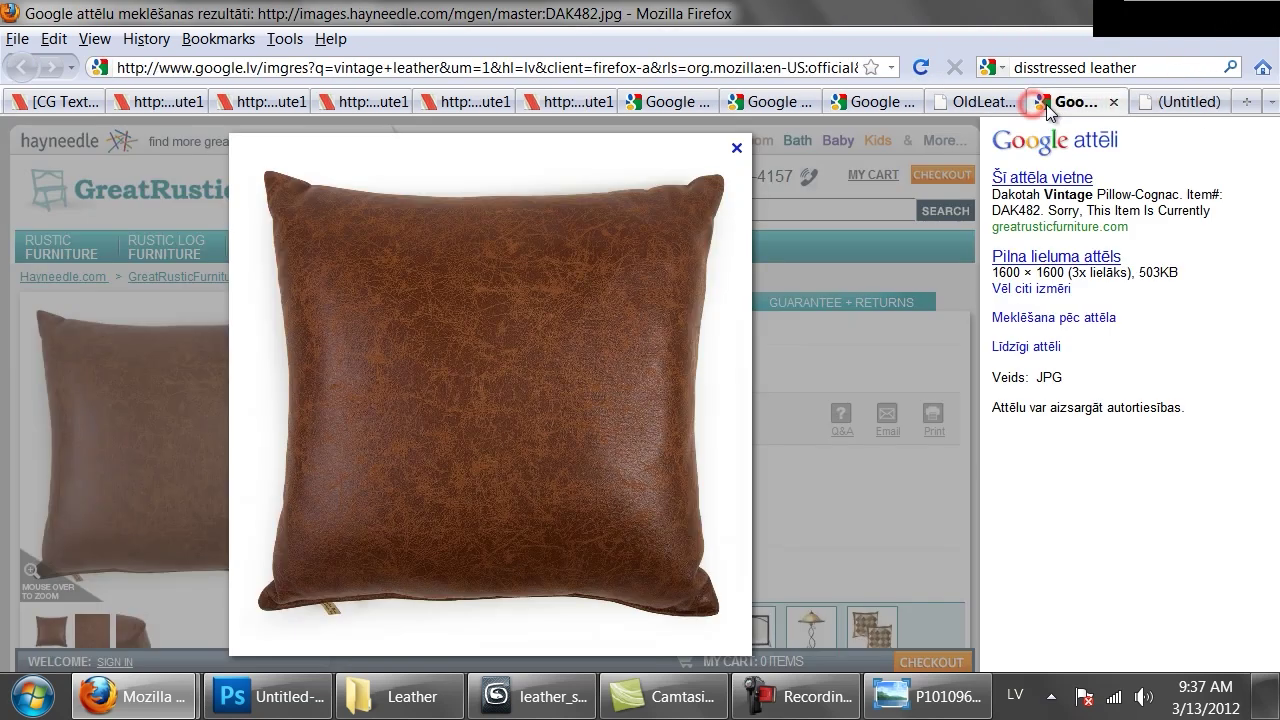
pyautogui.click(765, 104)
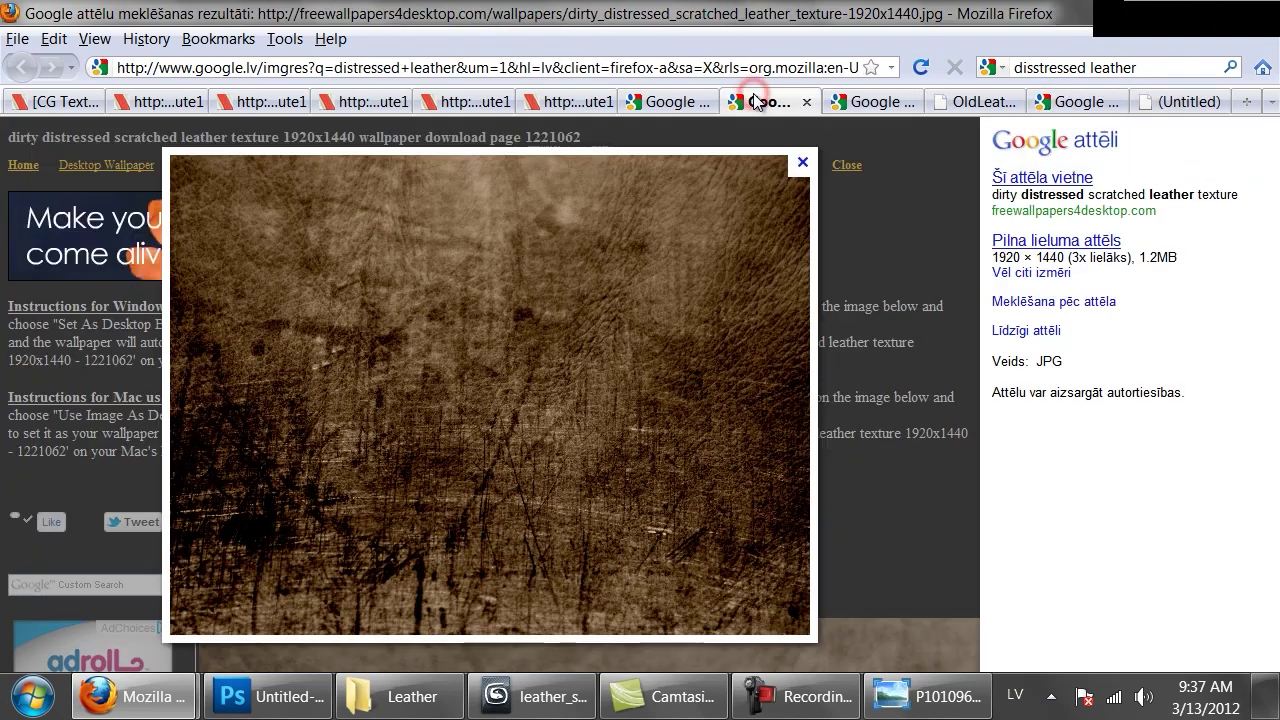
pyautogui.click(688, 101)
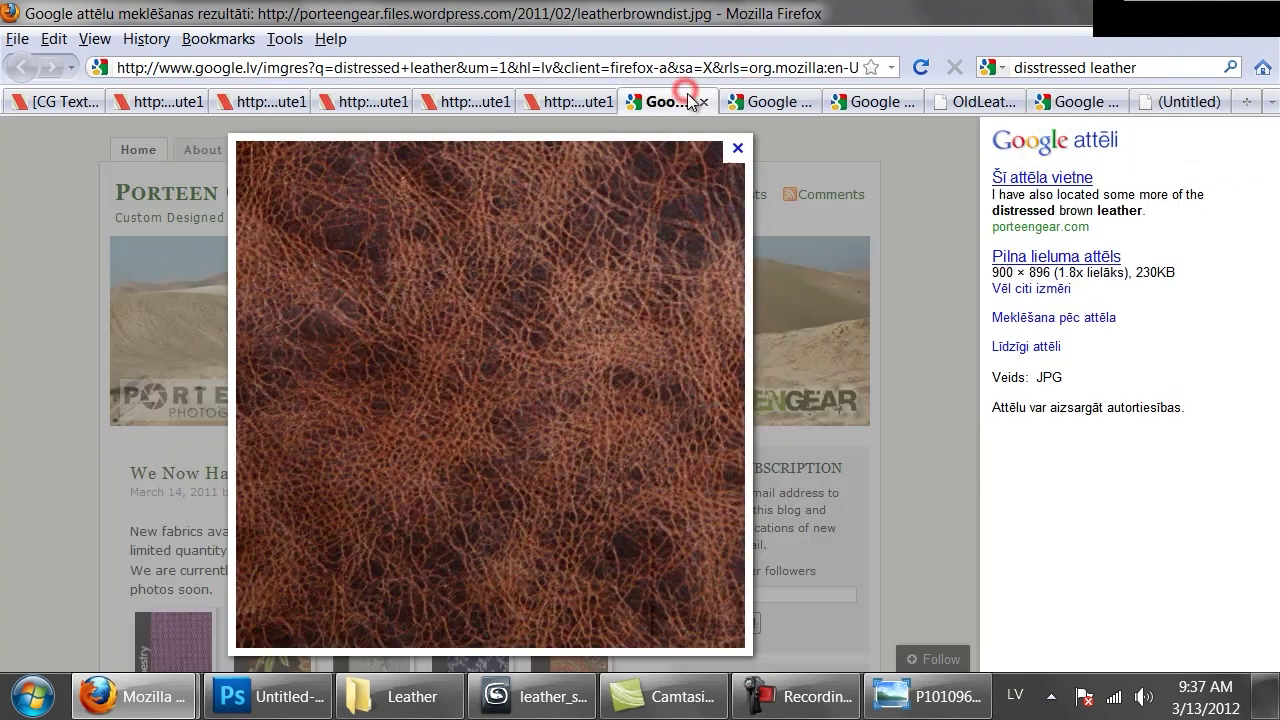
pyautogui.click(871, 102)
pyautogui.rightClick(508, 303)
pyautogui.click(750, 100)
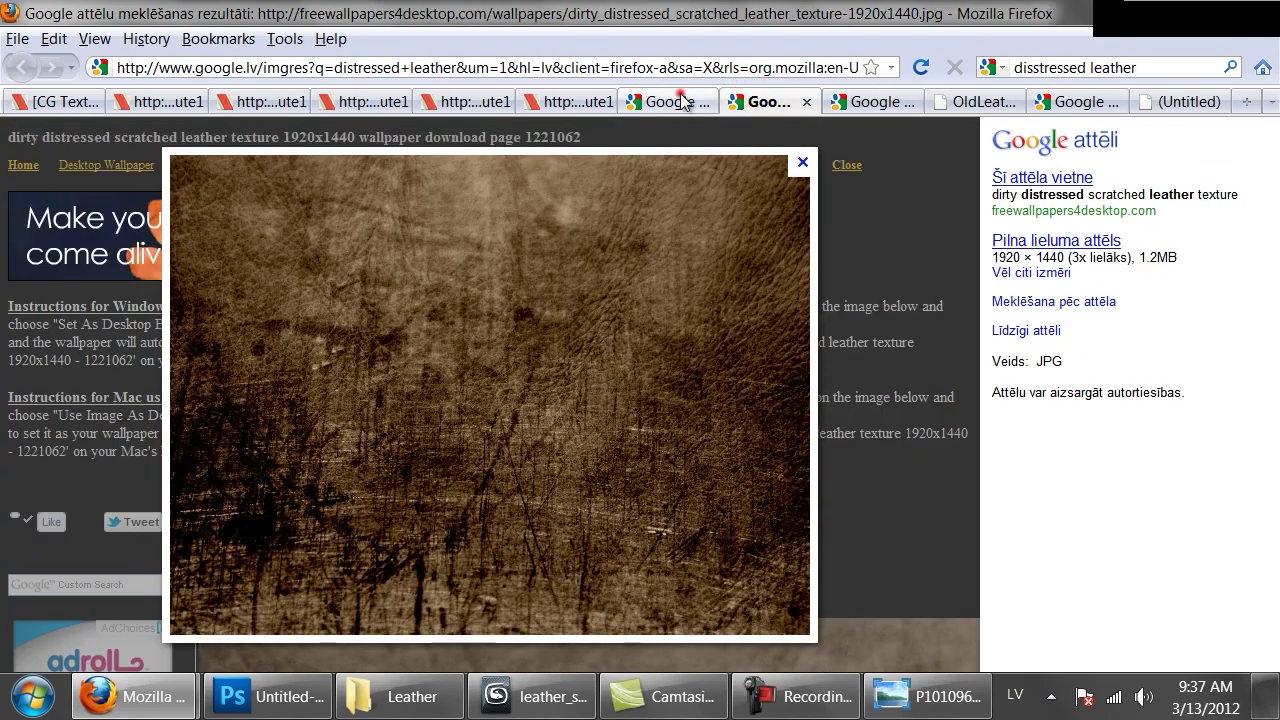
# Step: Copy the distressed brown leather image leatherbrowndist.jpg and paste it into a new Photoshop document
pyautogui.click(681, 101)
pyautogui.rightClick(508, 397)
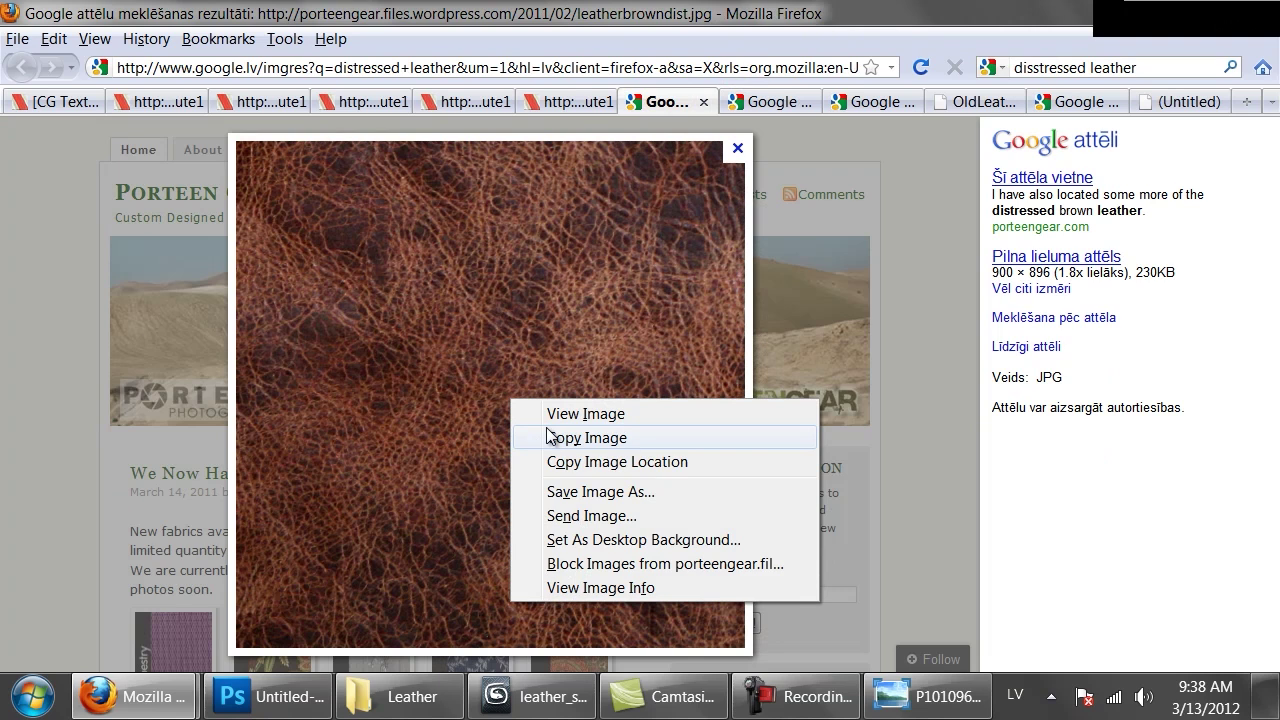
pyautogui.click(548, 436)
pyautogui.click(268, 697)
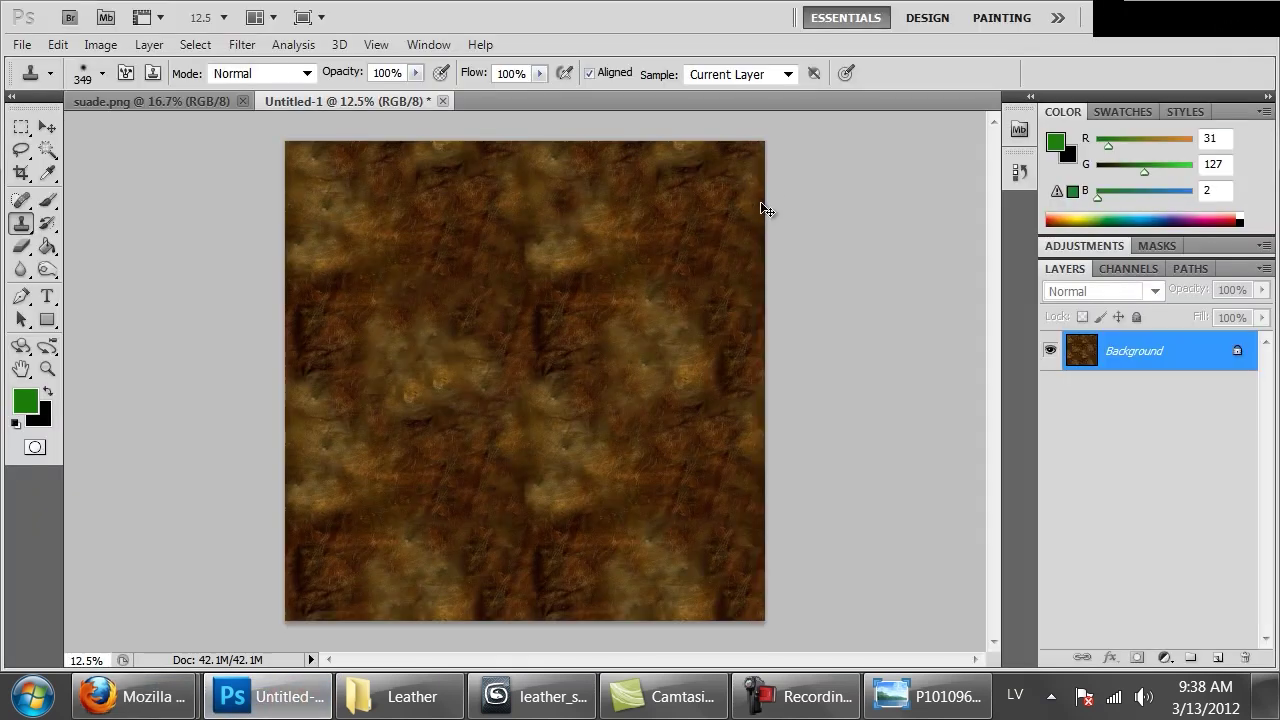
pyautogui.hotkey('ctrl', 'n')
pyautogui.press('Return')
pyautogui.hotkey('ctrl', 'v')
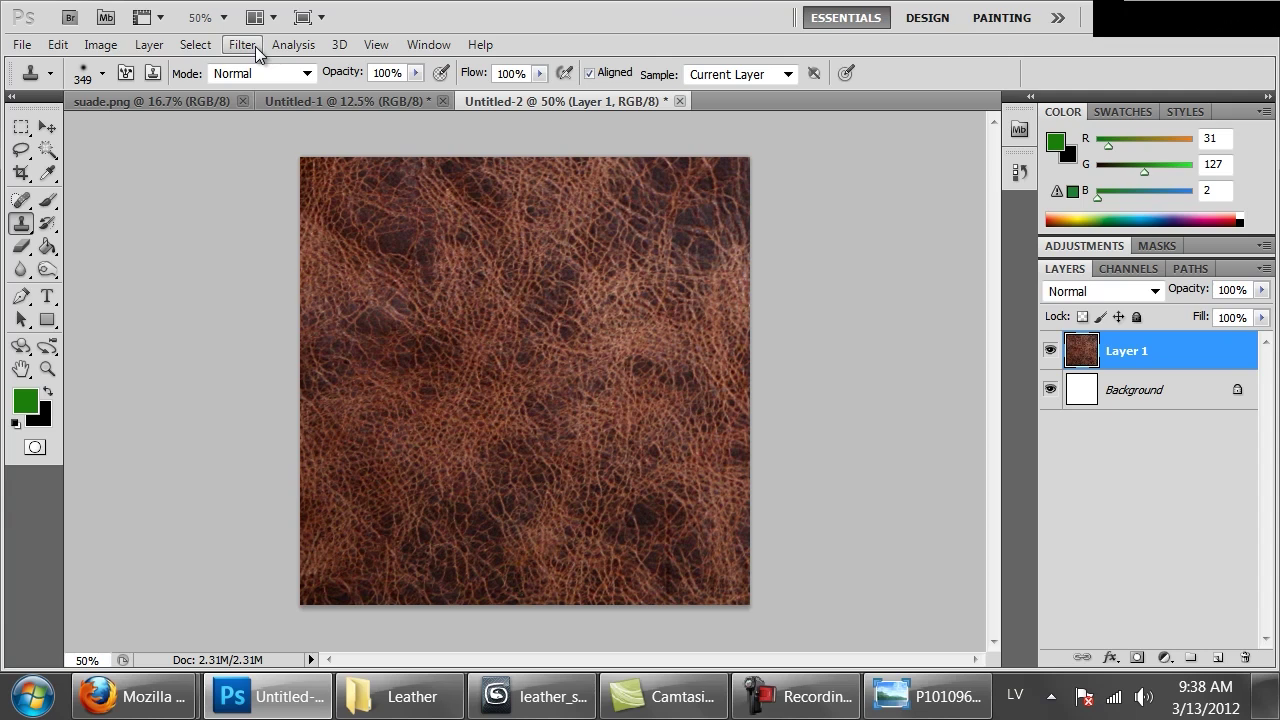
# Step: Select the whole brown leather layer and offset it by -360 pixels horizontally and +550 pixels vertically with Wrap Around
pyautogui.hotkey('ctrl', 'a')
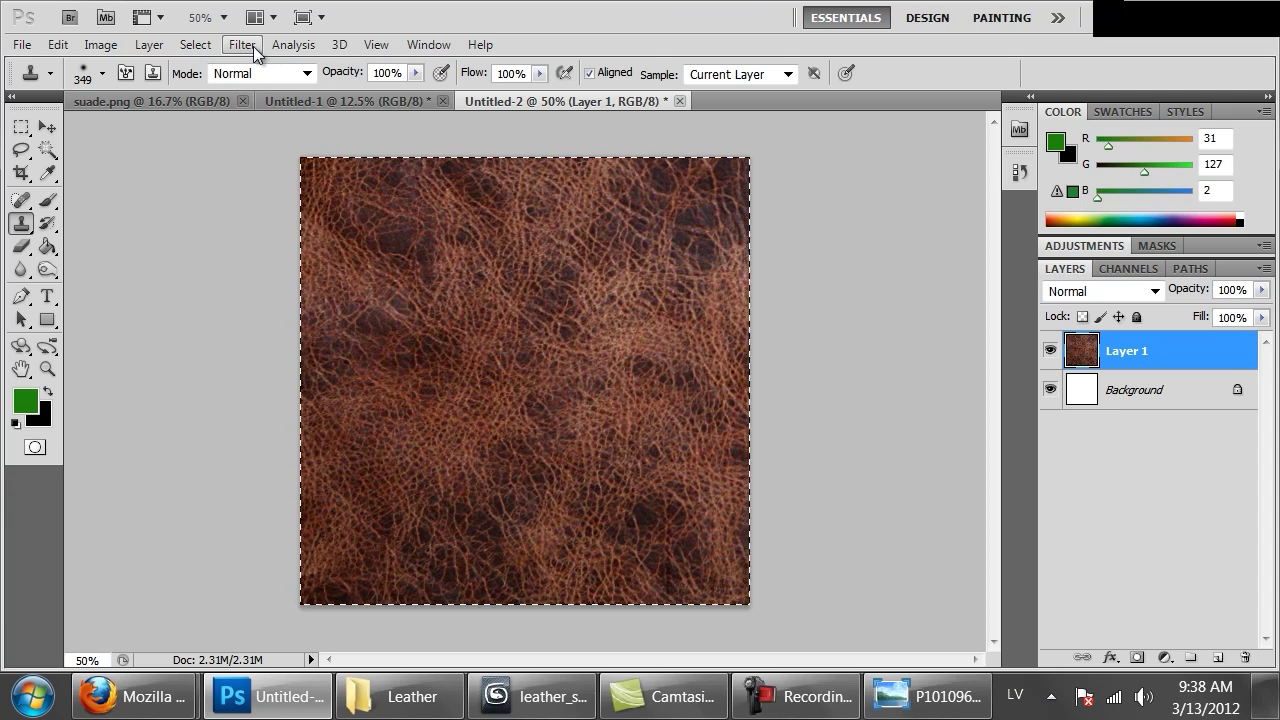
pyautogui.click(253, 46)
pyautogui.moveTo(490, 541)
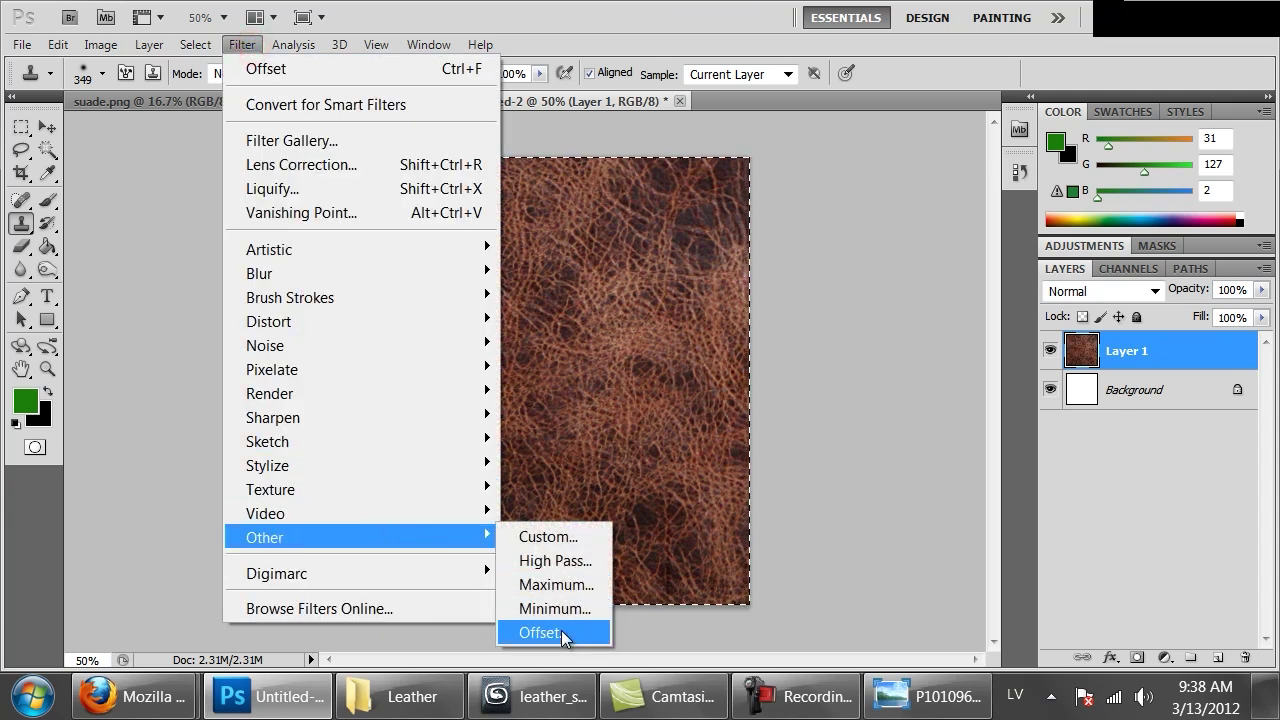
pyautogui.click(558, 630)
pyautogui.moveTo(884, 219); pyautogui.dragTo(843, 218)
pyautogui.moveTo(918, 264)
pyautogui.mouseDown()
pyautogui.moveTo(895, 268)
pyautogui.moveTo(894, 257)
pyautogui.mouseUp()
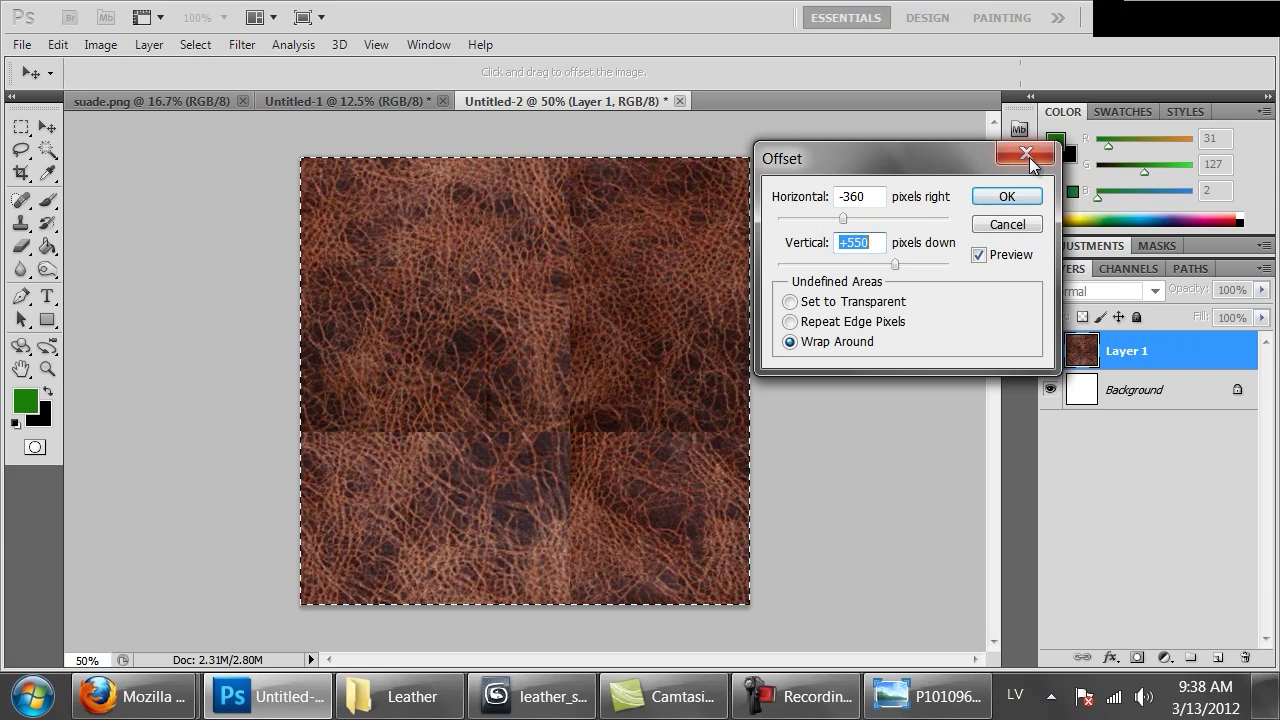
pyautogui.click(1007, 196)
# Step: Clone leather over the vertical and horizontal seams using a 75 px Clone Stamp brush with 89% hardness
pyautogui.press('s')
pyautogui.rightClick(668, 310)
pyautogui.click(833, 401)
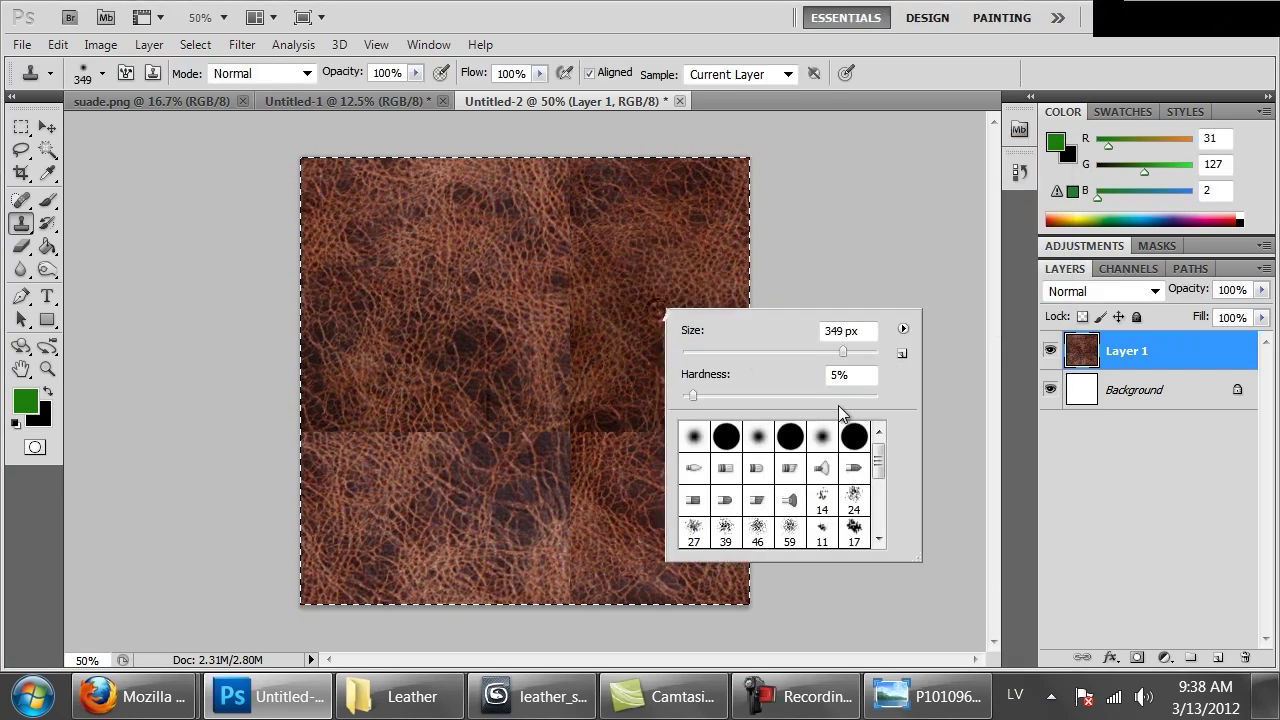
pyautogui.moveTo(841, 352); pyautogui.dragTo(757, 360)
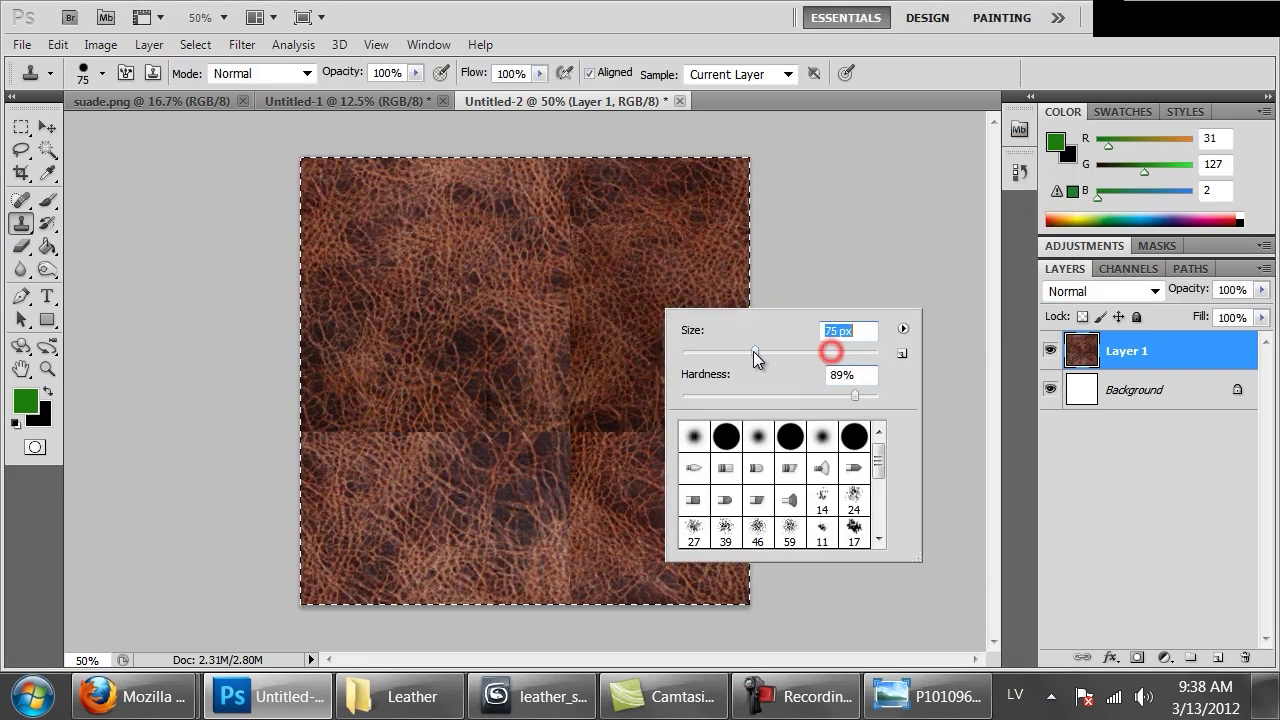
pyautogui.click(506, 268)
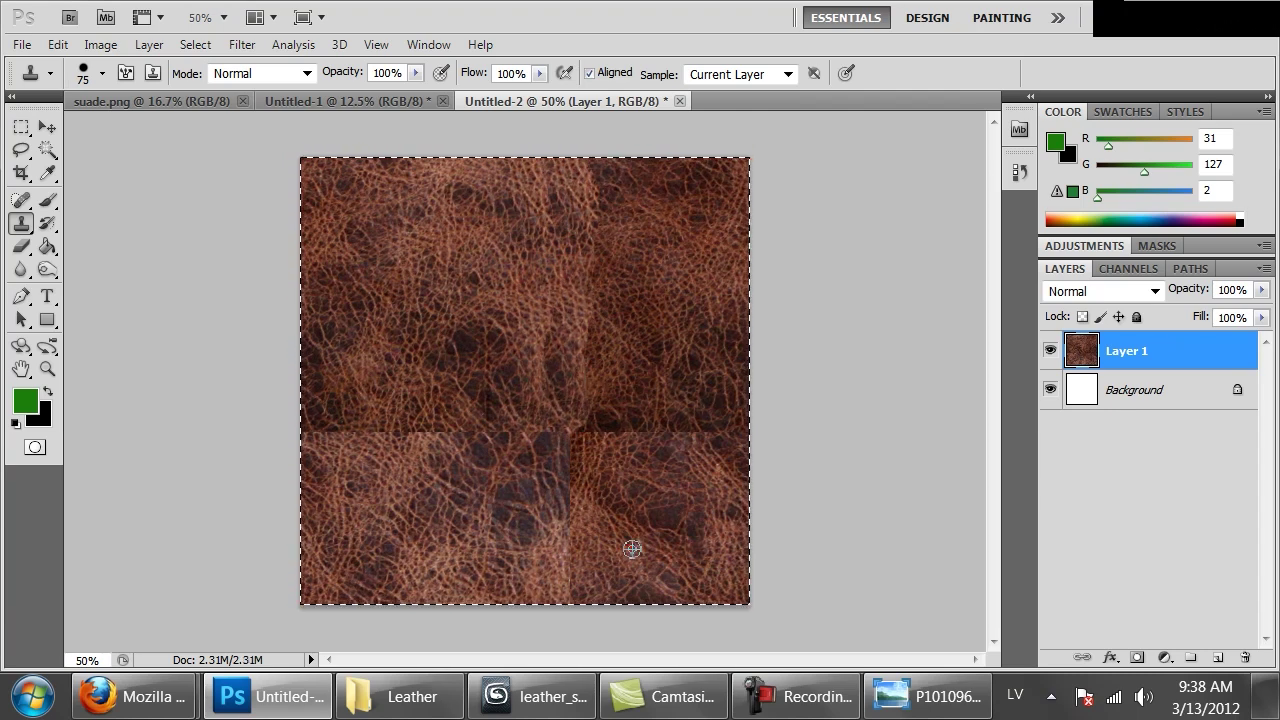
pyautogui.keyDown('alt'); pyautogui.click(644, 330); pyautogui.keyUp('alt')
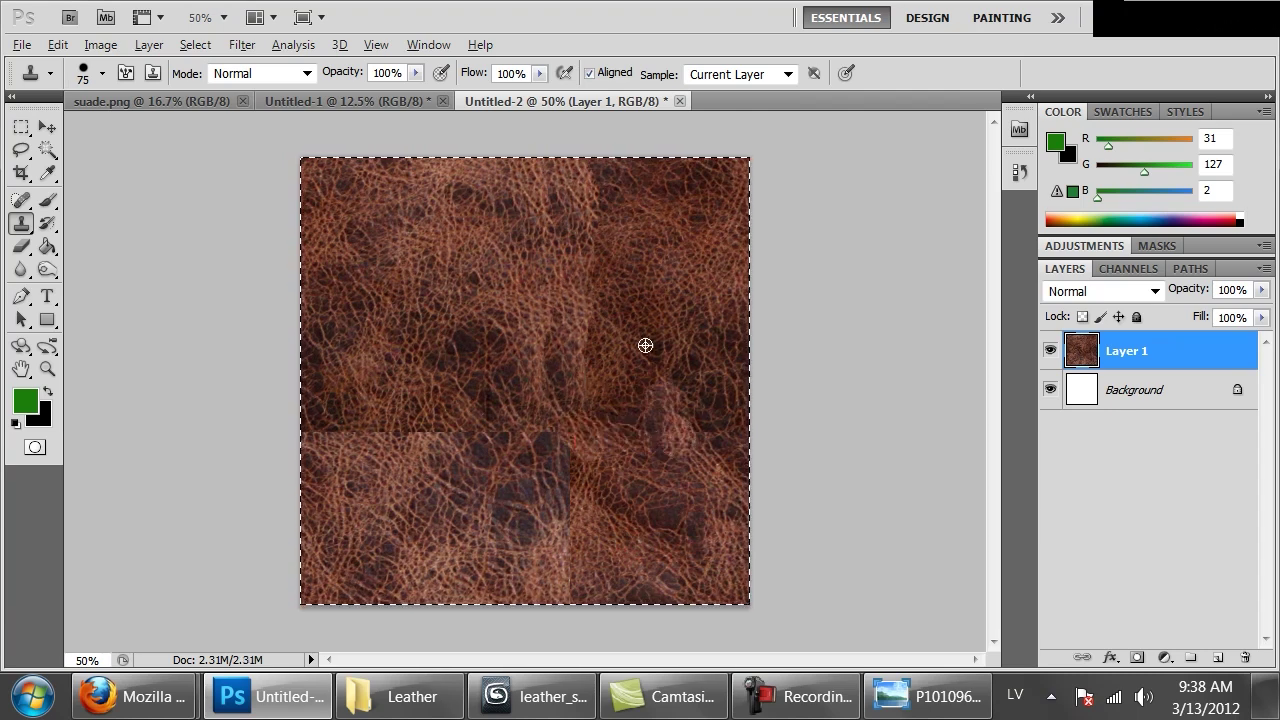
pyautogui.moveTo(690, 425)
pyautogui.mouseDown()
pyautogui.moveTo(734, 434)
pyautogui.moveTo(659, 439)
pyautogui.mouseUp()
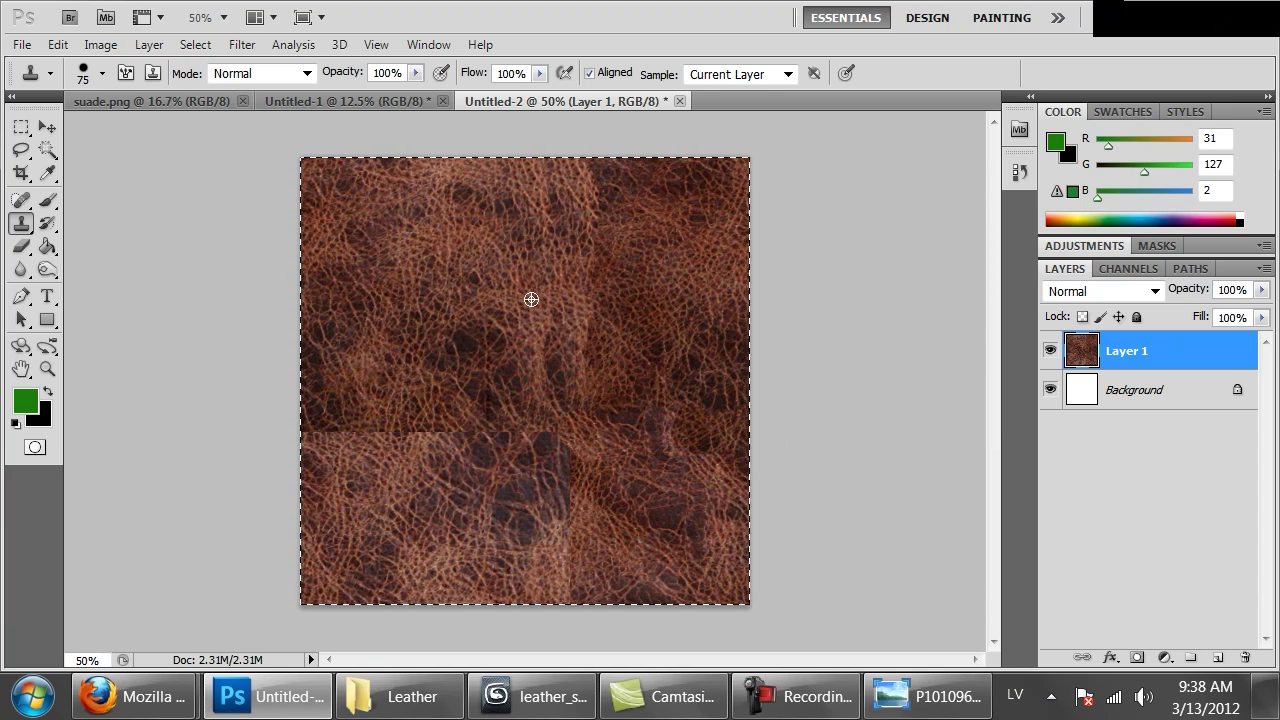
pyautogui.moveTo(570, 329); pyautogui.dragTo(613, 376)
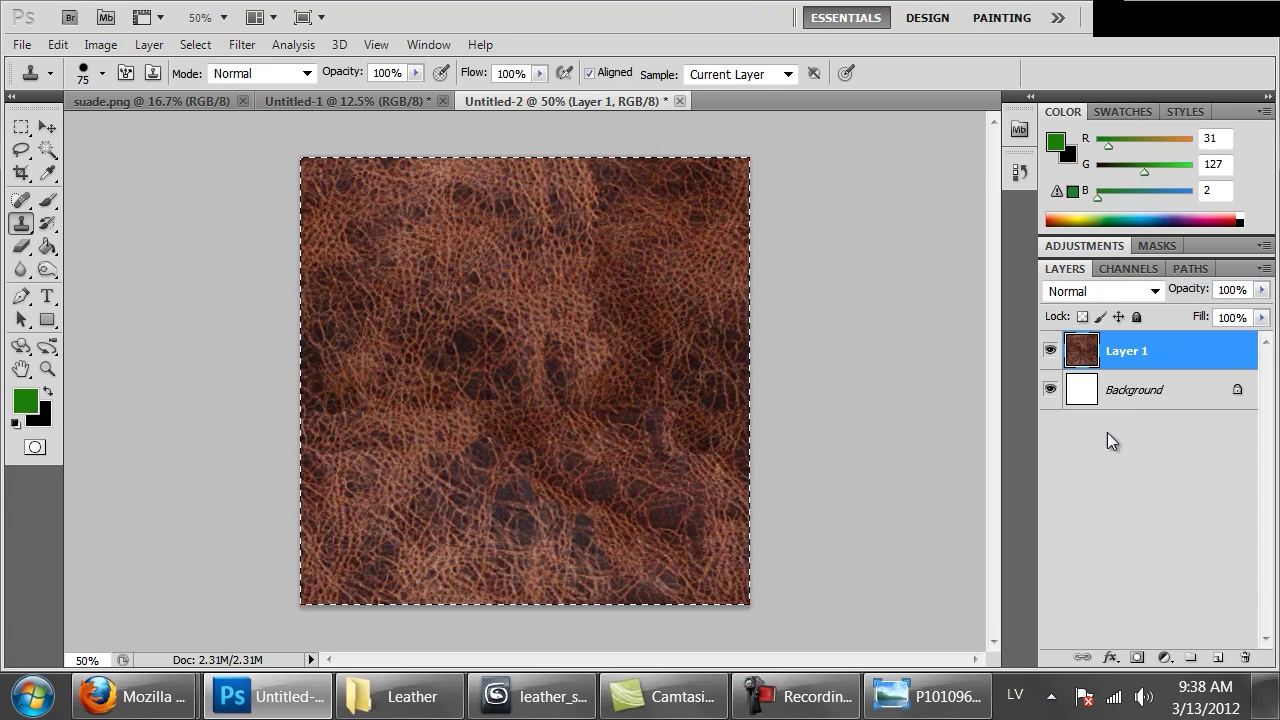
# Step: Reapply the last Offset filter and clone leather over the remaining visible seam traces
pyautogui.hotkey('ctrl', 'f')
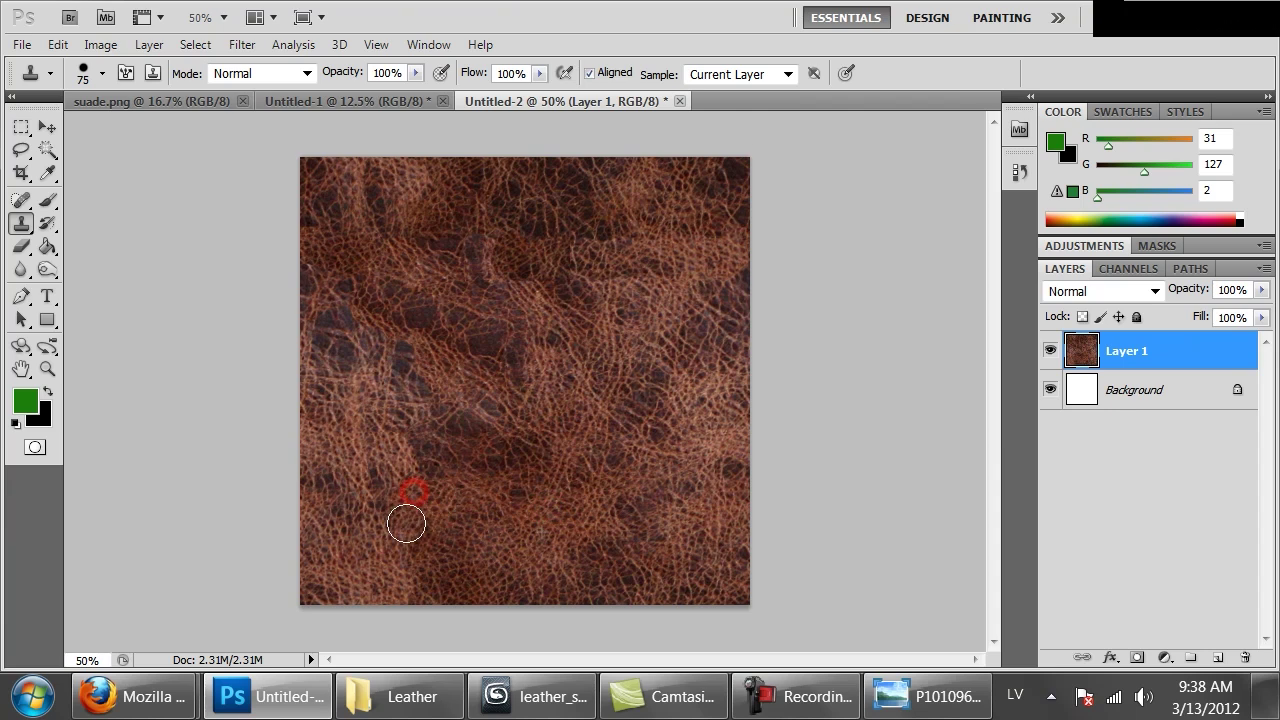
pyautogui.keyDown('alt'); pyautogui.click(686, 266); pyautogui.keyUp('alt')
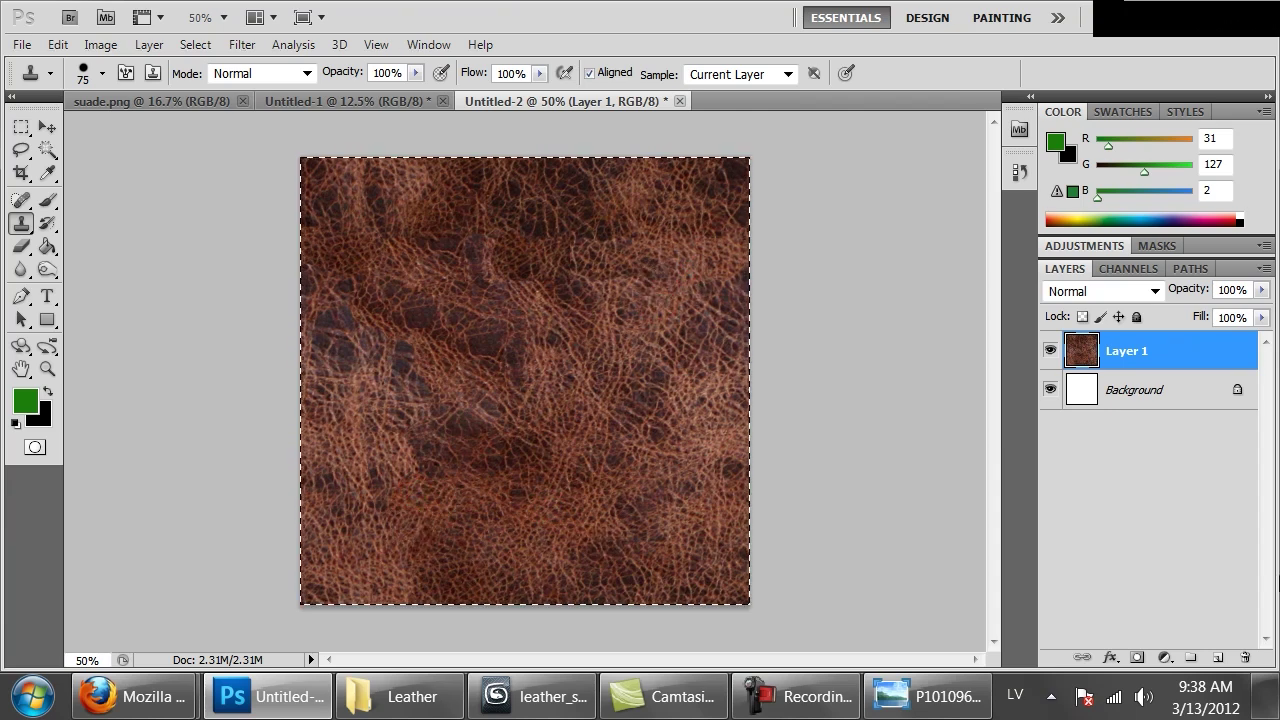
# Step: Enlarge the brown leather document's canvas by 100 percent in both width and height
pyautogui.hotkey('ctrl', 'alt', 'c')
pyautogui.click(877, 276)
pyautogui.click(882, 295)
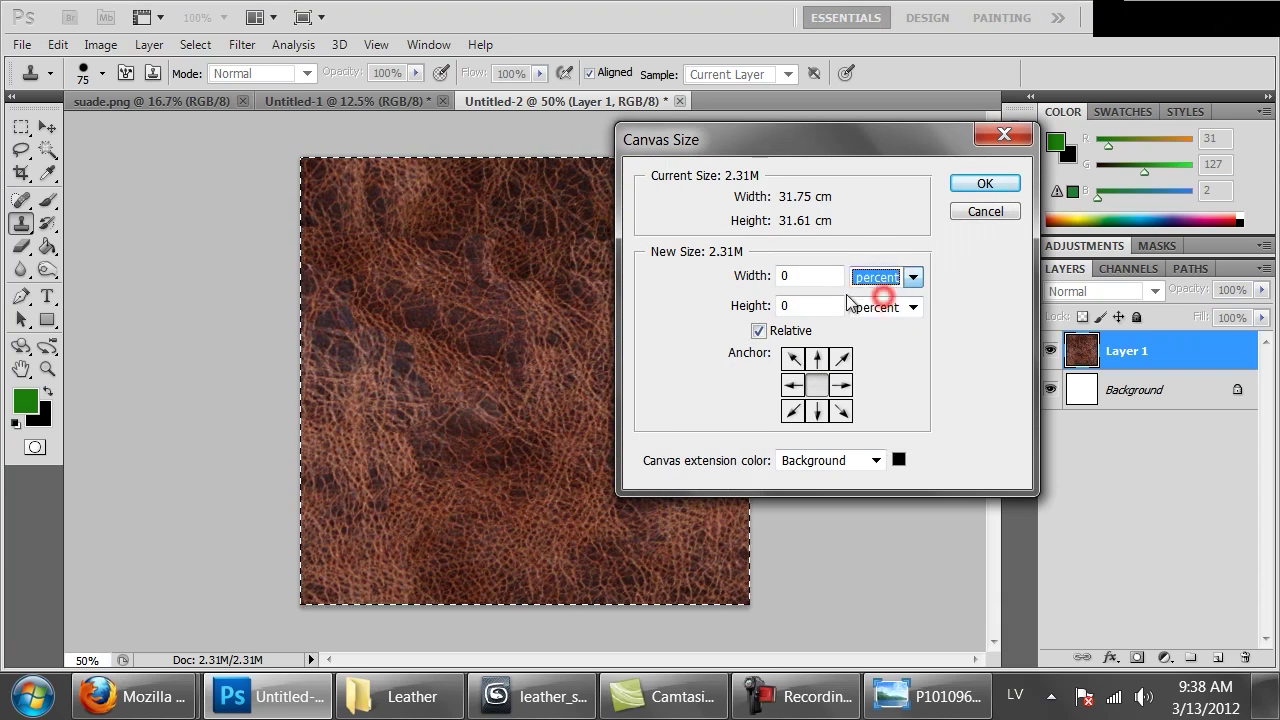
pyautogui.doubleClick(800, 276)
pyautogui.write('100')
pyautogui.press('Tab')
pyautogui.press('Tab')
pyautogui.write('100')
pyautogui.press('Return')
# Step: Duplicate the leather layer four times, fill each canvas corner with a copy, and merge all the leather layers into one
pyautogui.hotkey('ctrl', '-')
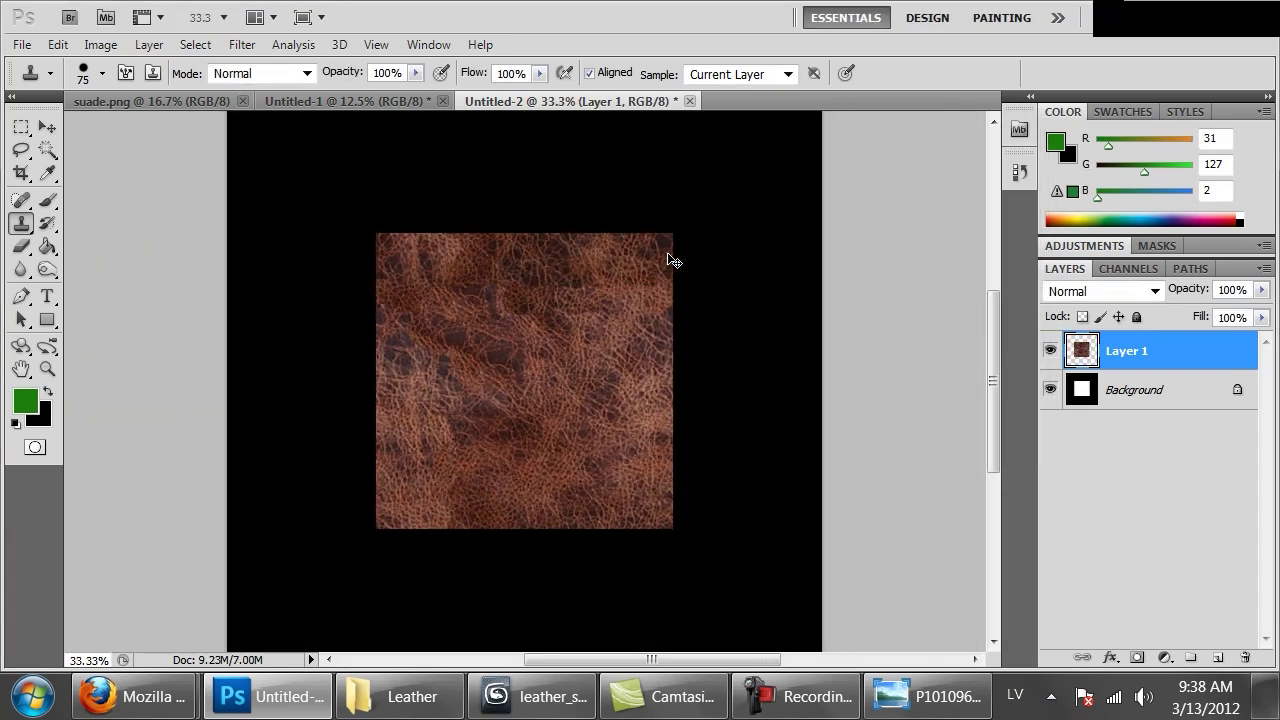
pyautogui.hotkey('ctrl', '-')
pyautogui.hotkey('ctrl', 'j')
pyautogui.keyDown('ctrl'); pyautogui.moveTo(505, 390); pyautogui.dragTo(377, 285); pyautogui.keyUp('ctrl')
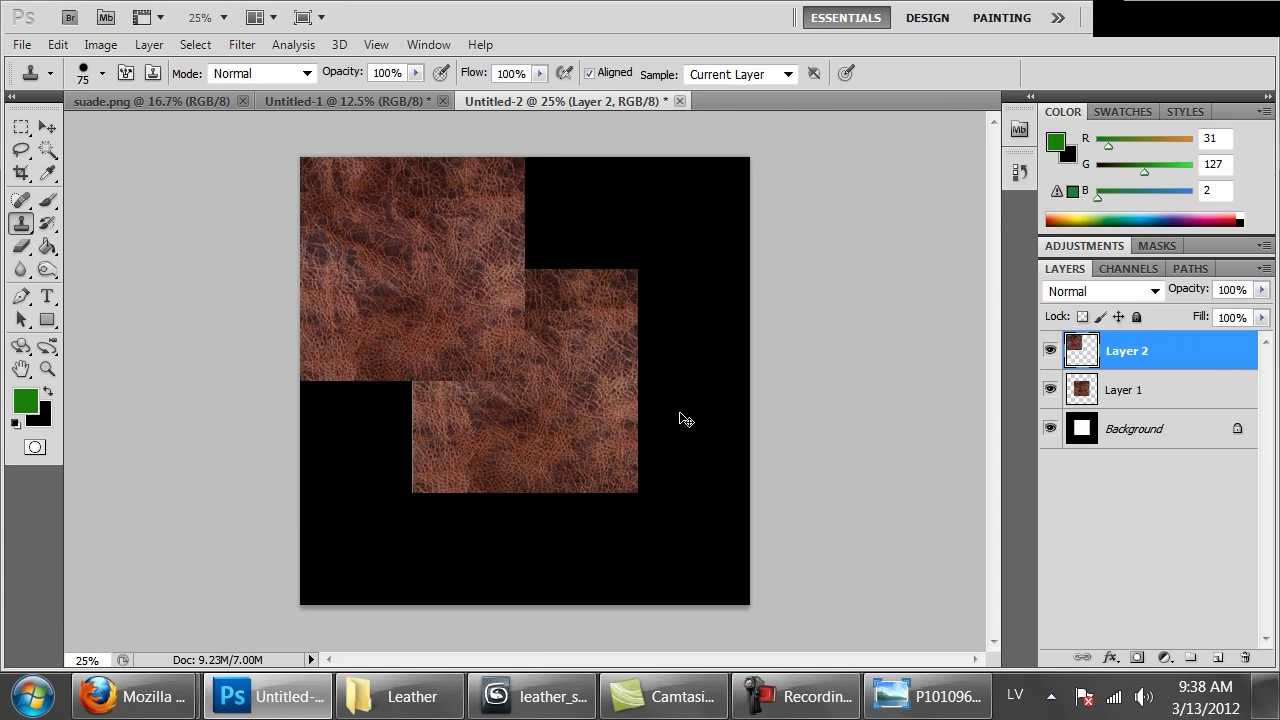
pyautogui.hotkey('ctrl', 'j')
pyautogui.keyDown('ctrl'); pyautogui.moveTo(520, 405); pyautogui.dragTo(632, 291); pyautogui.keyUp('ctrl')
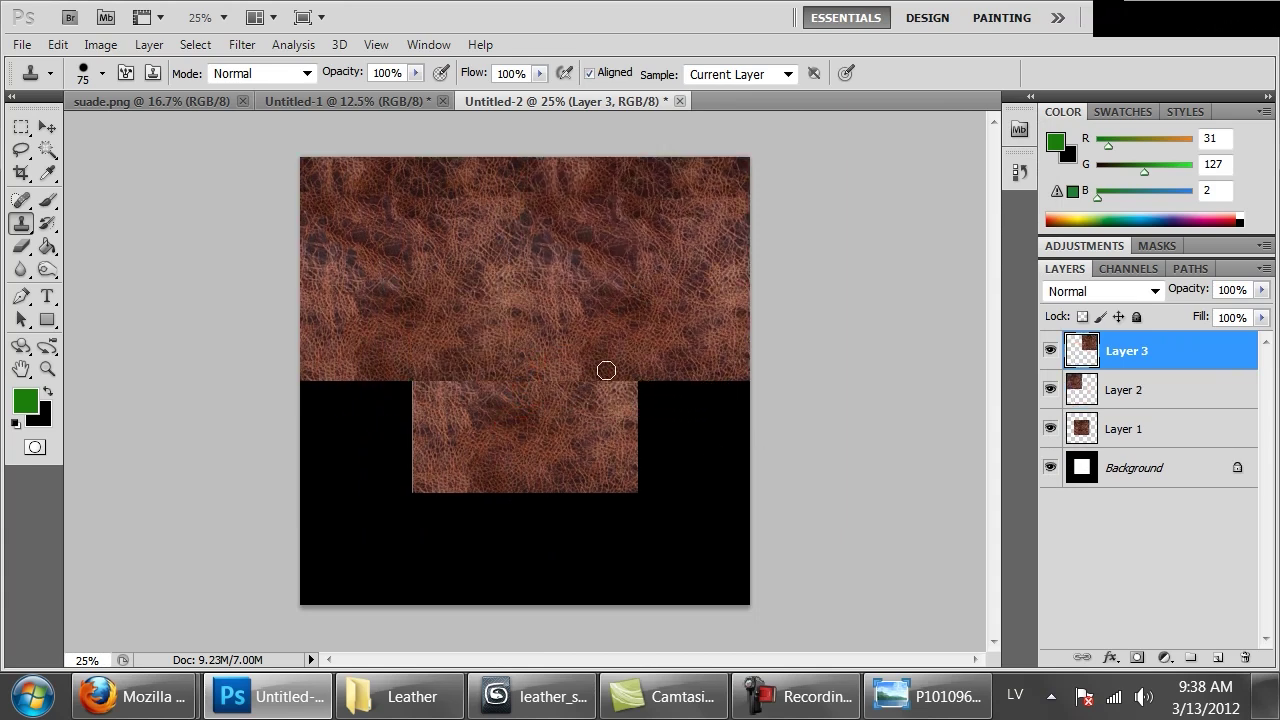
pyautogui.hotkey('ctrl', 'j')
pyautogui.keyDown('ctrl'); pyautogui.moveTo(589, 423); pyautogui.dragTo(431, 494); pyautogui.keyUp('ctrl')
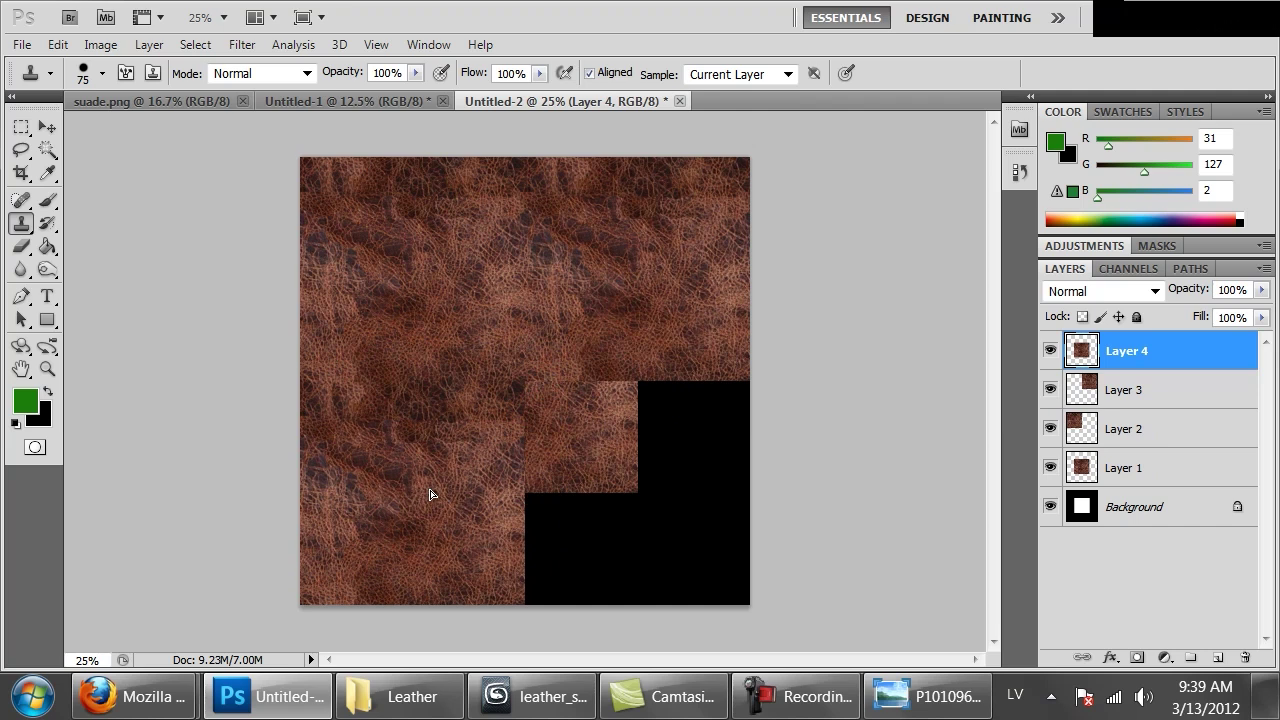
pyautogui.hotkey('ctrl', 'j')
pyautogui.keyDown('ctrl'); pyautogui.moveTo(566, 382); pyautogui.dragTo(675, 493); pyautogui.keyUp('ctrl')
pyautogui.keyDown('shift'); pyautogui.click(1149, 510); pyautogui.keyUp('shift')
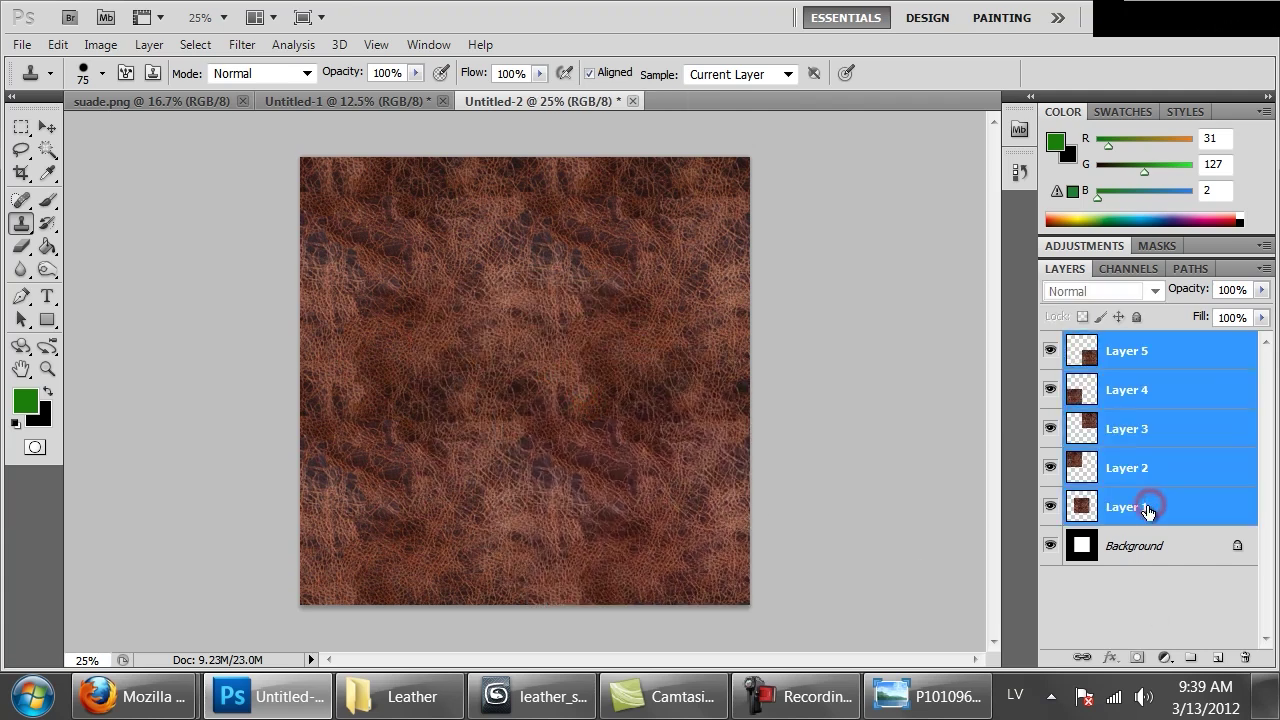
pyautogui.hotkey('ctrl', 'e')
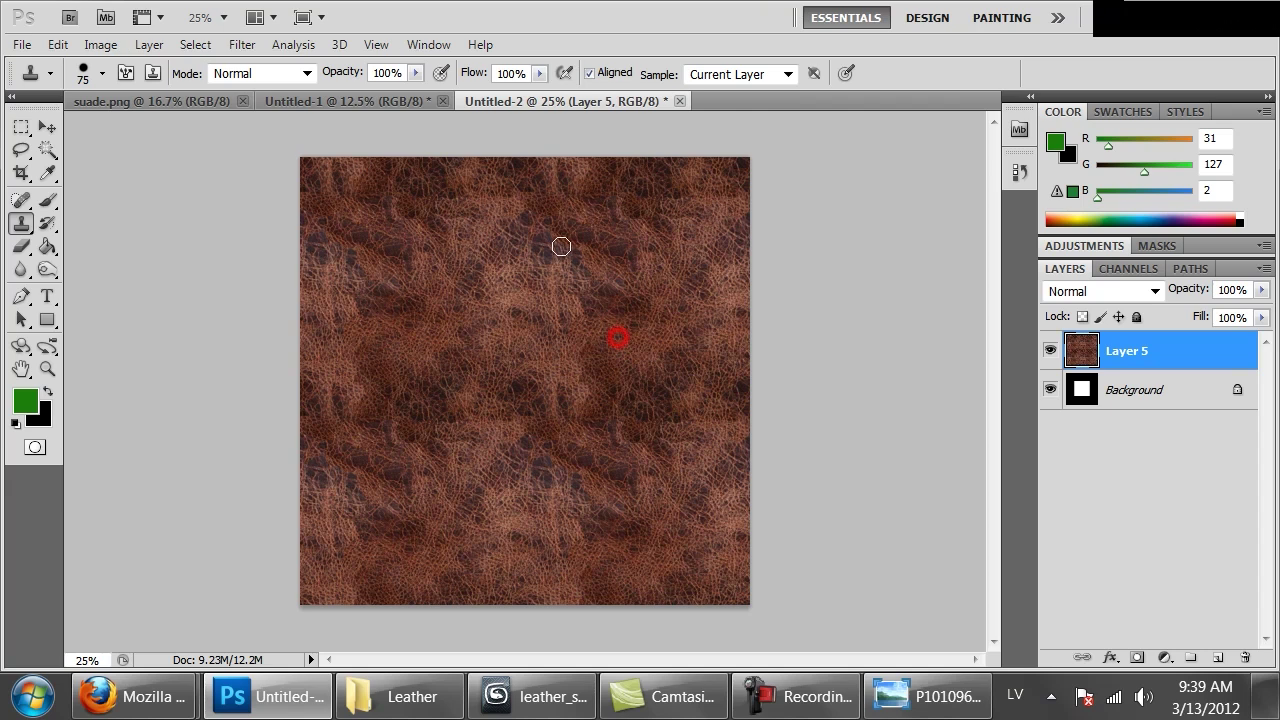
# Step: Clone leather over the repeating dark patch in the upper middle using a 147 px Clone Stamp brush
pyautogui.rightClick(652, 340)
pyautogui.moveTo(697, 370)
pyautogui.mouseDown()
pyautogui.moveTo(786, 391)
pyautogui.moveTo(777, 380)
pyautogui.mouseUp()
pyautogui.click(624, 346)
pyautogui.moveTo(551, 264)
pyautogui.mouseDown()
pyautogui.moveTo(534, 214)
pyautogui.moveTo(514, 283)
pyautogui.moveTo(491, 286)
pyautogui.mouseUp()
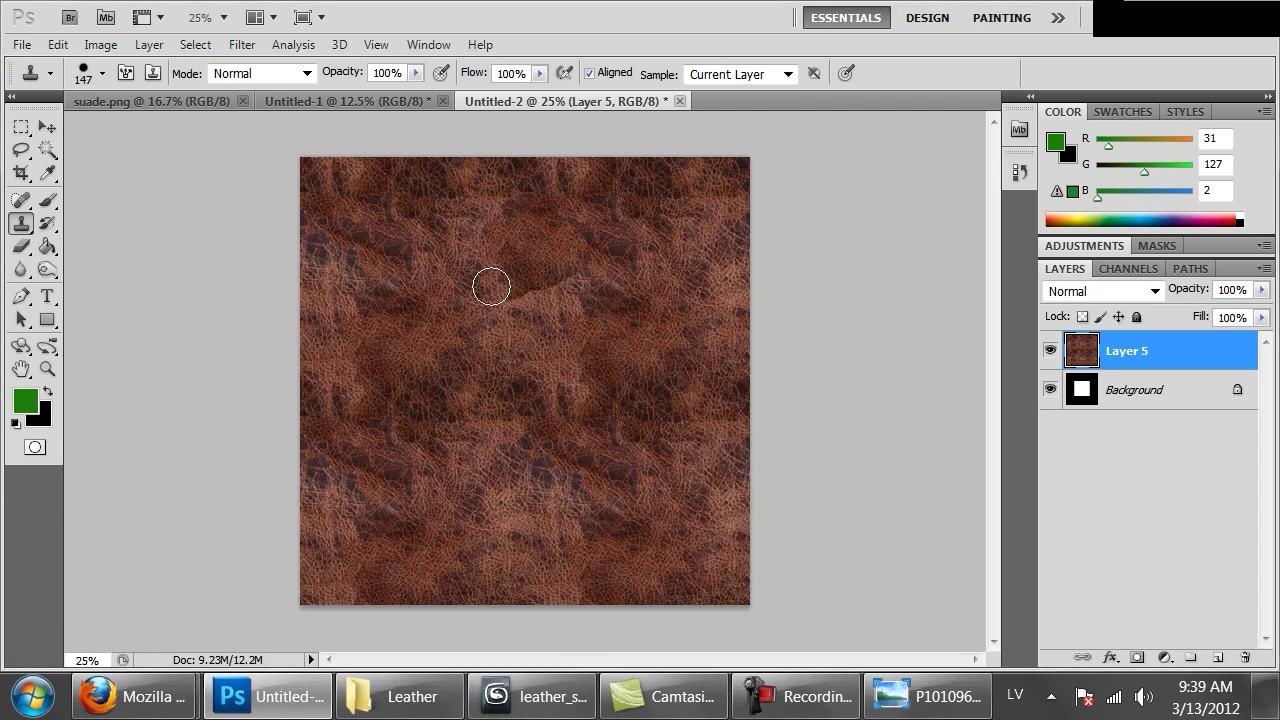
# Step: Blend the cloned patch's edges using a 112 px Clone Stamp brush with 54% hardness, and reapply the last Offset filter
pyautogui.rightClick(631, 365)
pyautogui.moveTo(760, 433); pyautogui.dragTo(760, 433)
pyautogui.moveTo(777, 405); pyautogui.dragTo(763, 405)
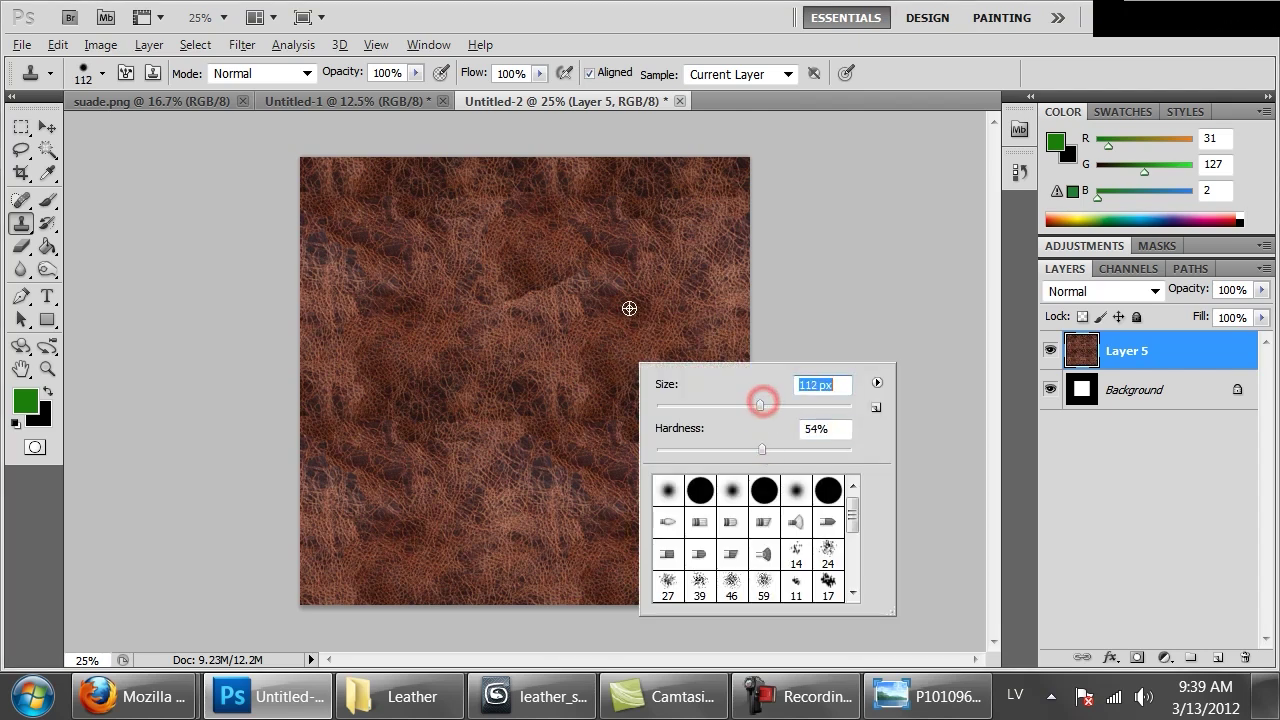
pyautogui.click(634, 353)
pyautogui.moveTo(519, 303); pyautogui.dragTo(590, 268)
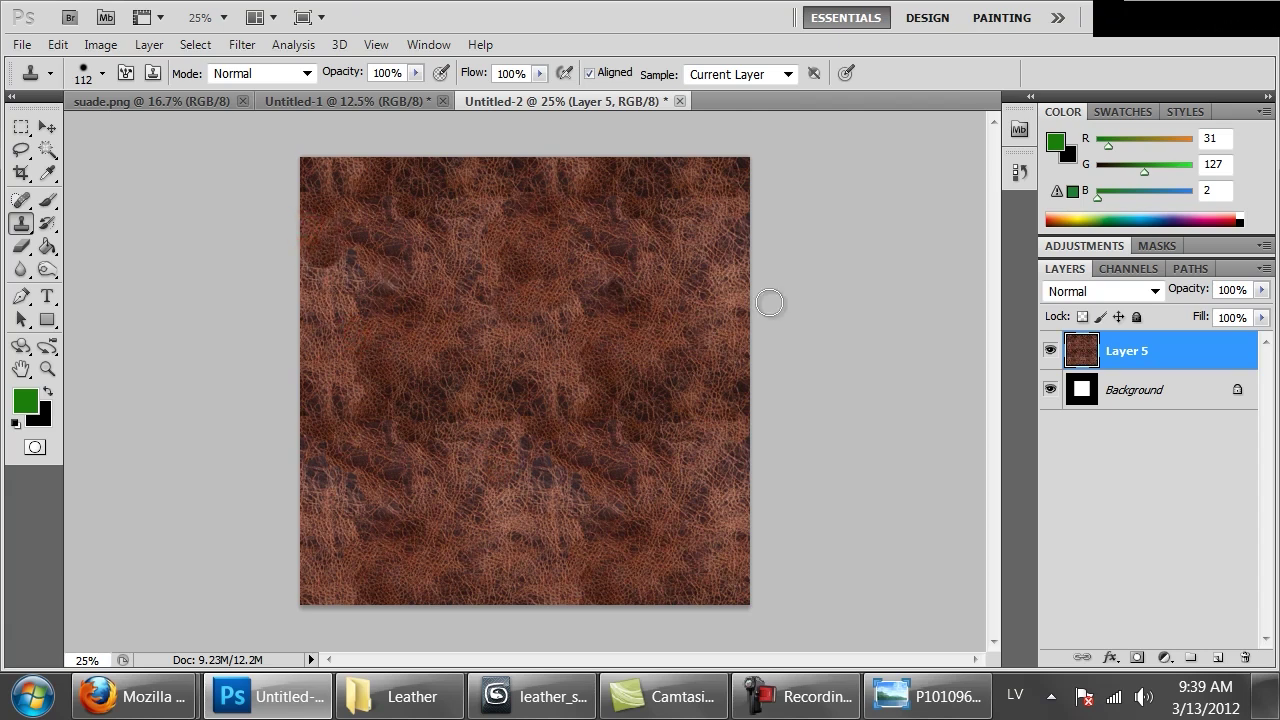
pyautogui.hotkey('ctrl', 'v')
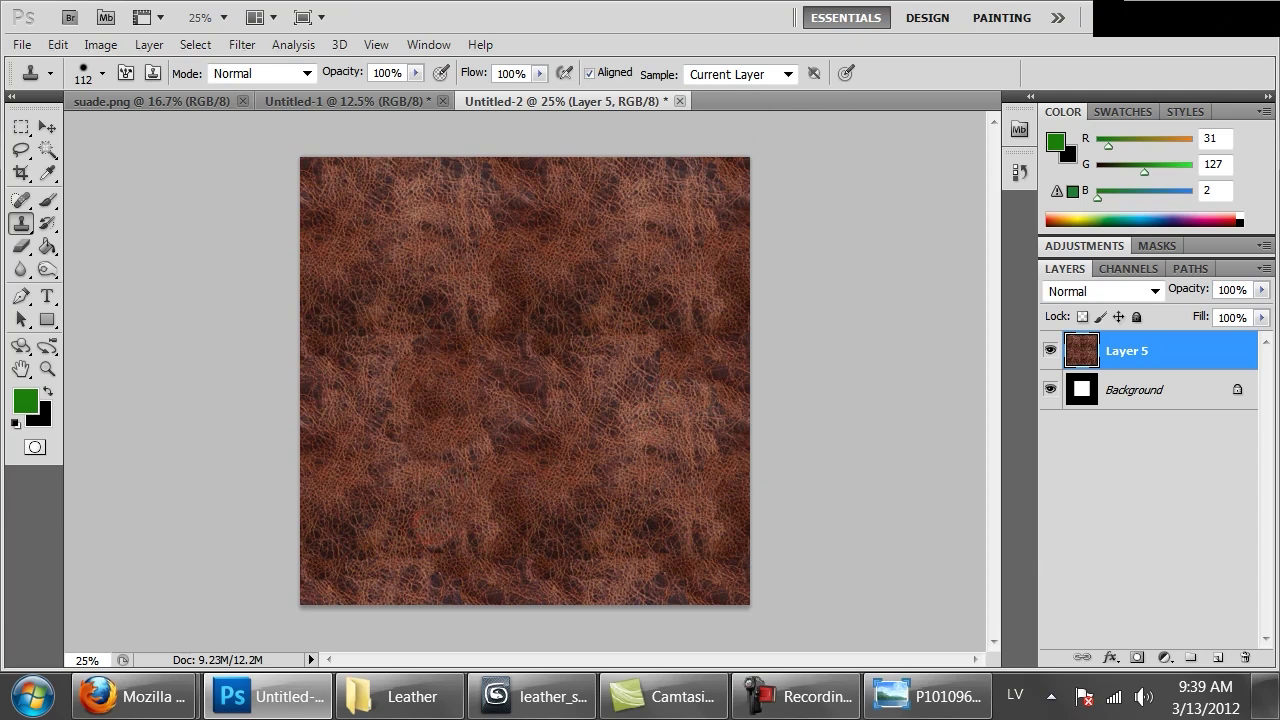
# Step: Copy the whole tiled leather into the Untitled-1 document as a new layer aligned to the canvas's upper-left corner
pyautogui.hotkey('ctrl', 'a')
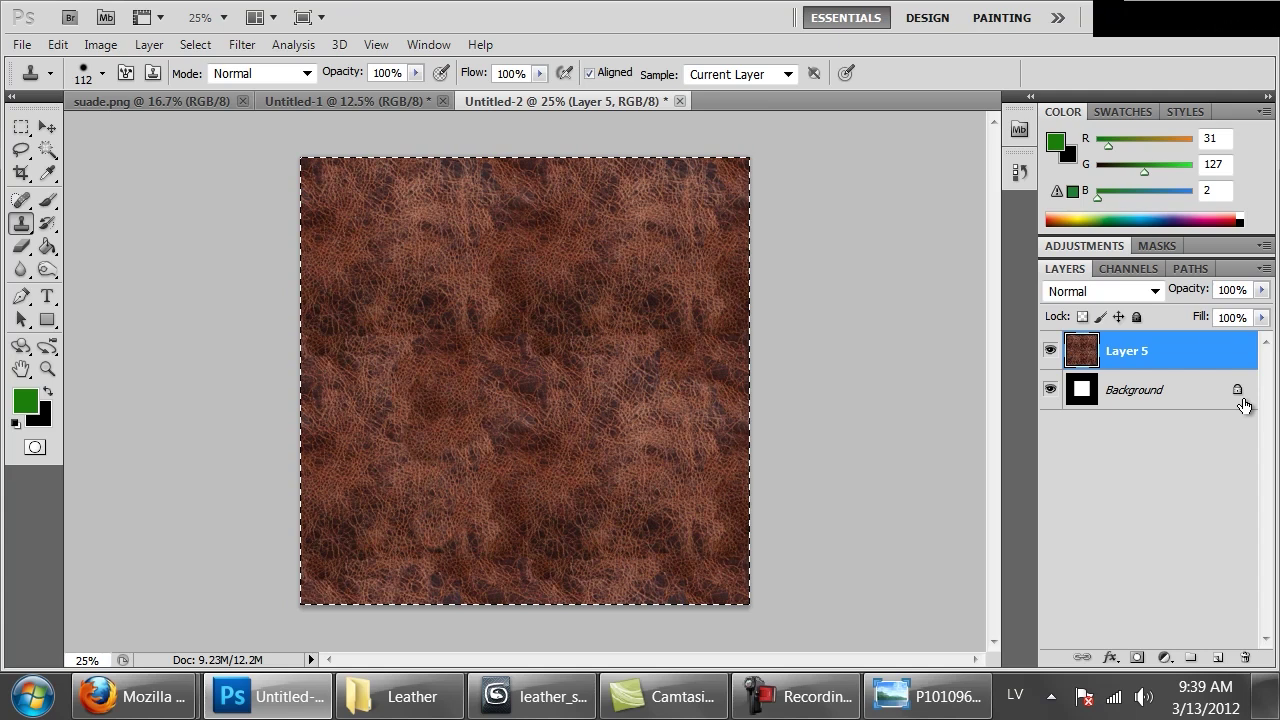
pyautogui.click(337, 101)
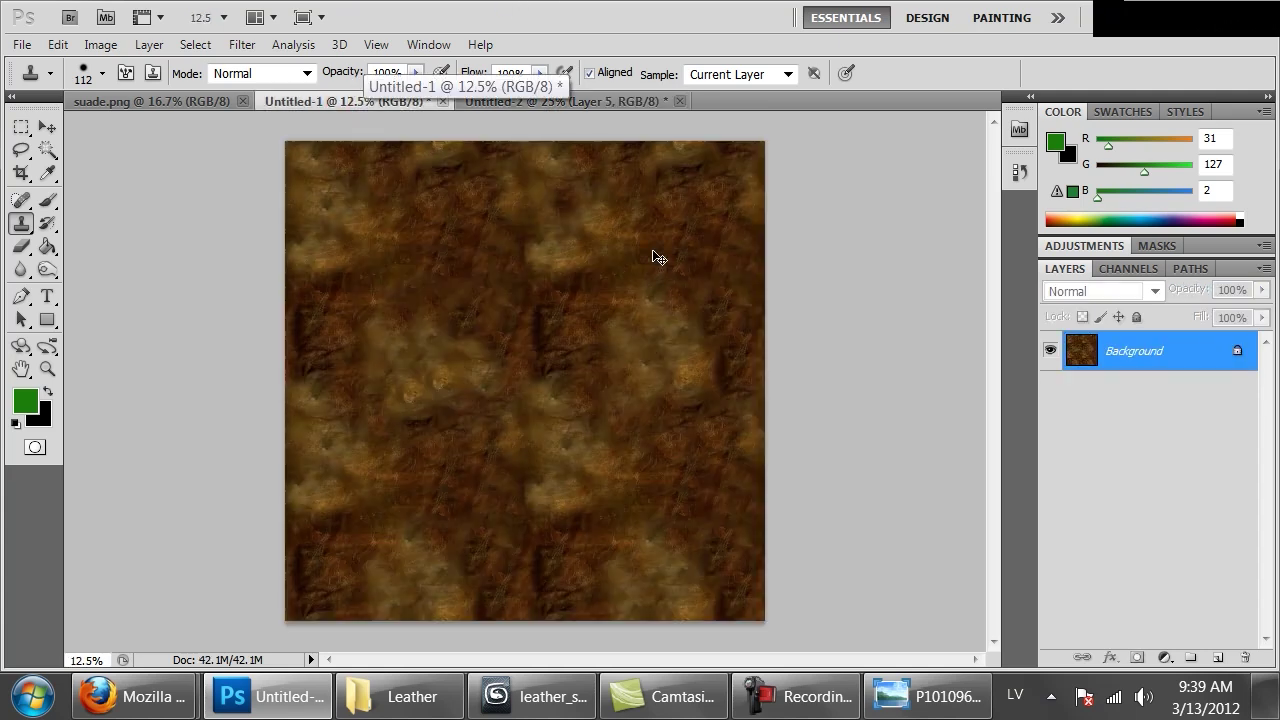
pyautogui.hotkey('ctrl', 'shift', 'alt', 'n')
pyautogui.hotkey('ctrl', 'v')
pyautogui.keyDown('ctrl'); pyautogui.moveTo(575, 396); pyautogui.dragTo(451, 271); pyautogui.keyUp('ctrl')
# Step: Scale the pasted leather layer with Free Transform until it fills the entire canvas
pyautogui.press('m')
pyautogui.rightClick(449, 264)
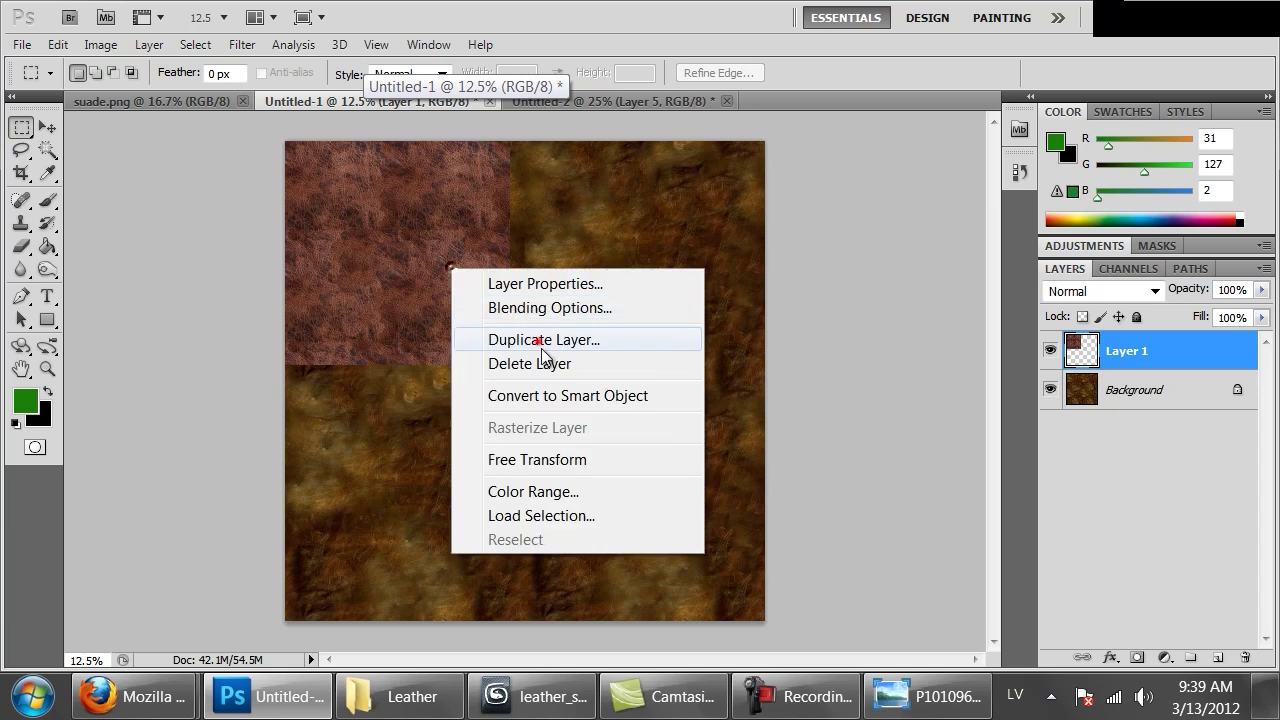
pyautogui.click(593, 452)
pyautogui.moveTo(510, 367); pyautogui.dragTo(765, 628)
pyautogui.press('Return')
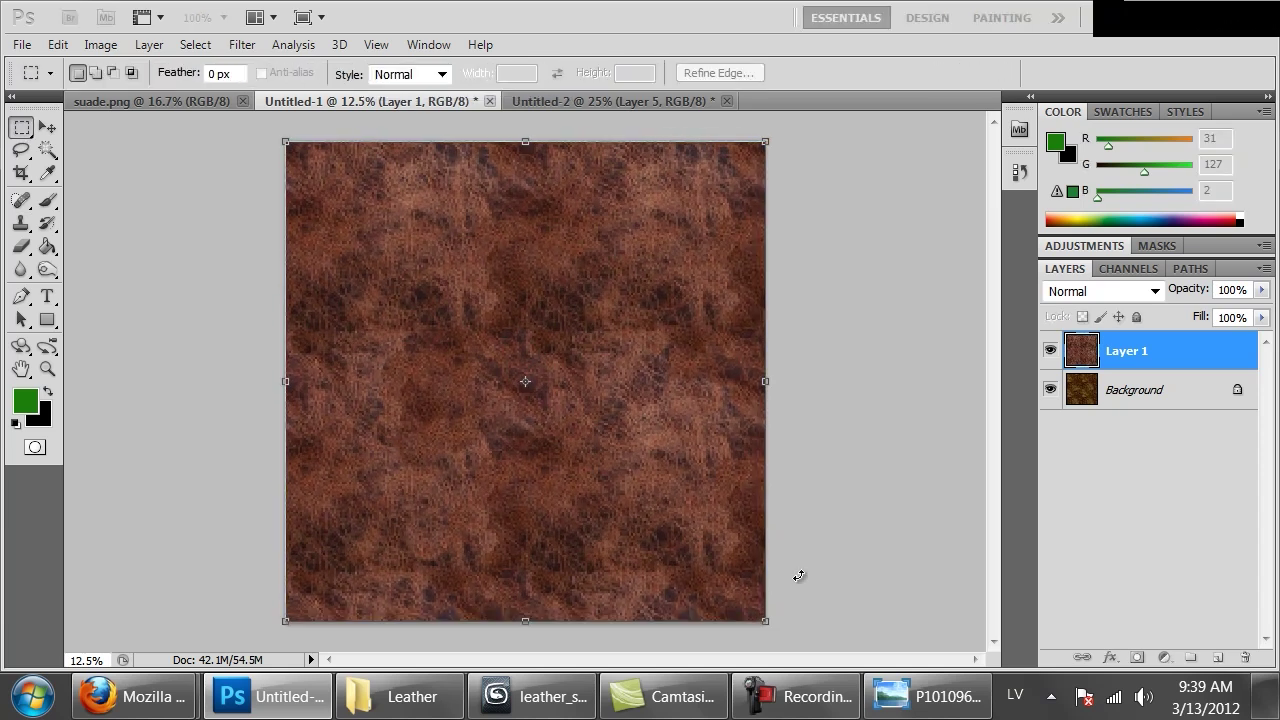
# Step: Try different blend modes on the leather layer over the background and set it to Multiply
pyautogui.click(1083, 290)
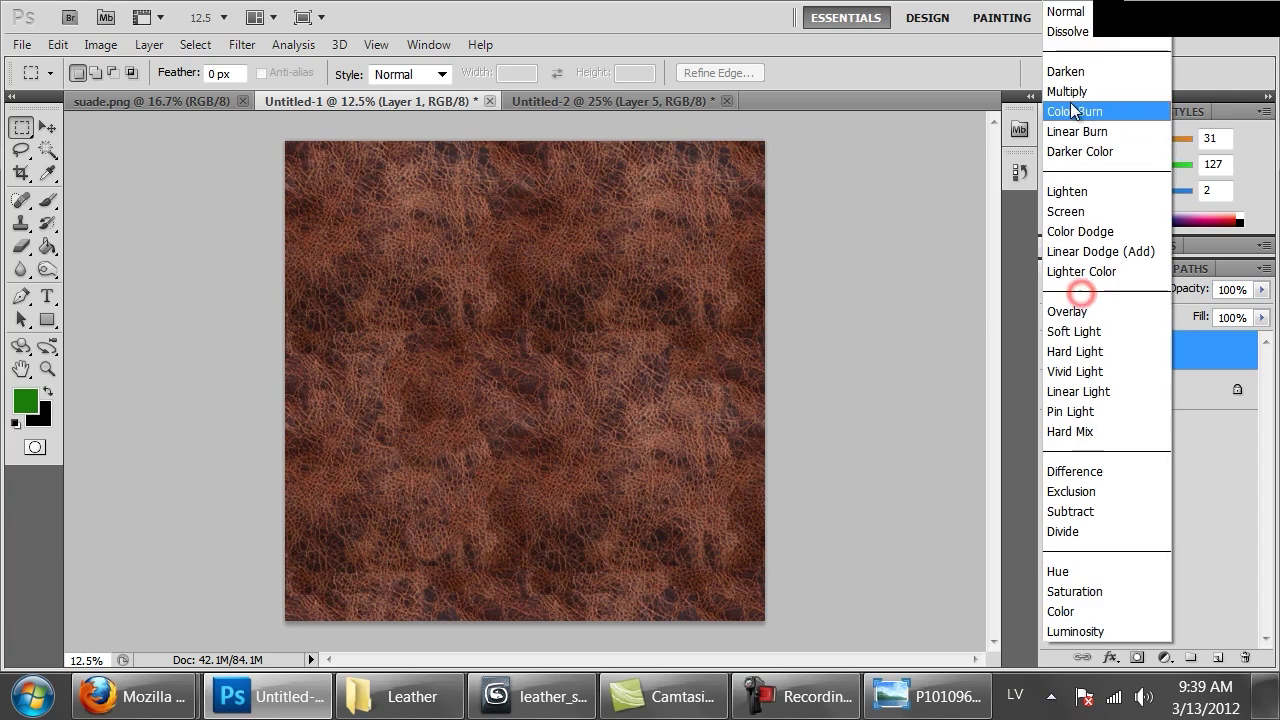
pyautogui.click(1071, 78)
pyautogui.press('Down')
pyautogui.press('Down')
pyautogui.press('Down')
pyautogui.press('Down')
pyautogui.press('Down')
pyautogui.press('Down')
pyautogui.press('Down')
pyautogui.press('Down')
pyautogui.press('Down')
pyautogui.press('Down')
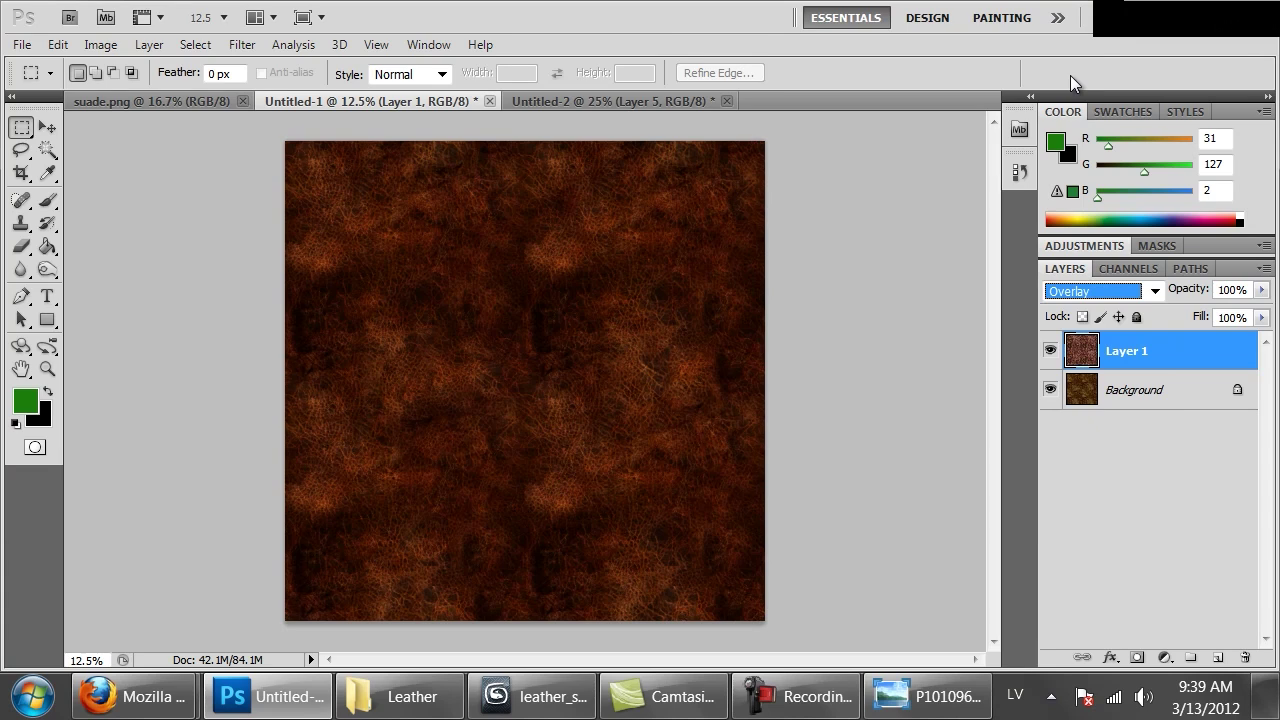
pyautogui.press('Down')
pyautogui.press('Down')
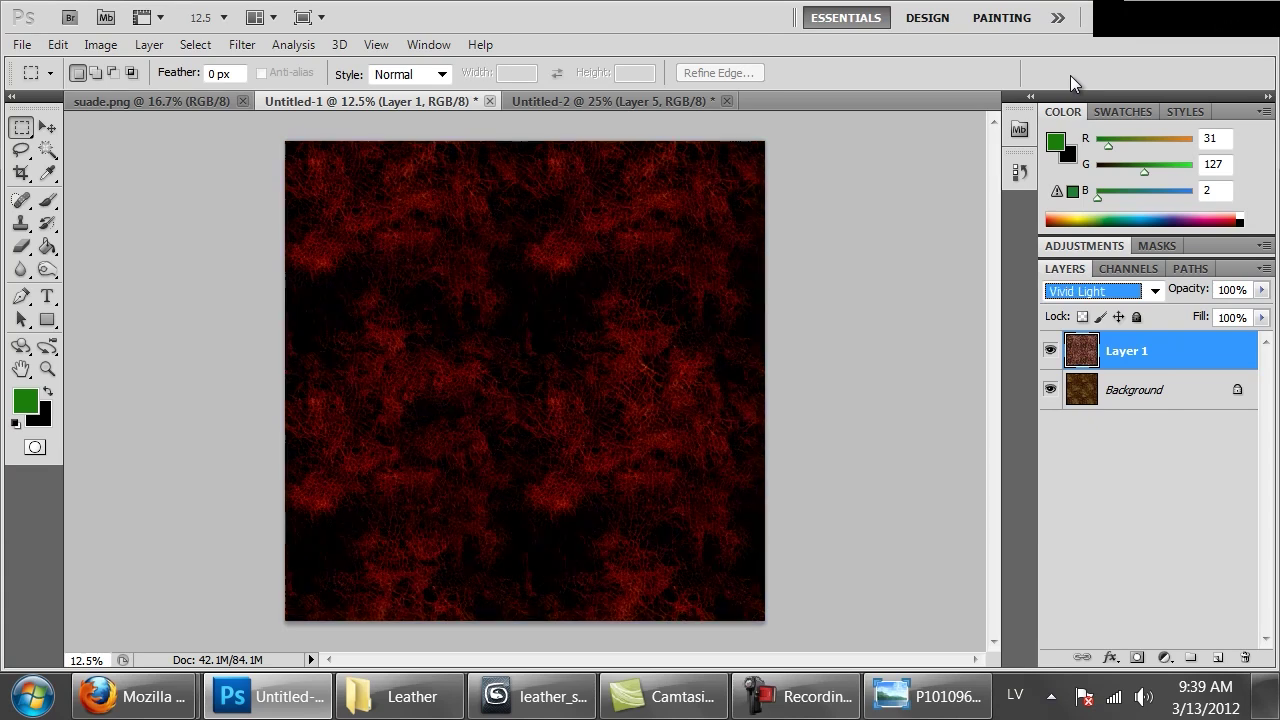
pyautogui.press('Down')
pyautogui.press('Down')
pyautogui.press('Down')
pyautogui.press('Down')
pyautogui.press('Down')
pyautogui.press('Down')
pyautogui.press('Up')
pyautogui.press('Up')
pyautogui.press('Up')
pyautogui.press('Up')
pyautogui.press('Up')
pyautogui.press('Up')
pyautogui.press('Up')
pyautogui.press('Up')
pyautogui.press('Up')
pyautogui.press('Up')
pyautogui.press('Up')
pyautogui.press('Up')
pyautogui.press('Up')
pyautogui.press('Up')
pyautogui.press('Up')
pyautogui.press('Up')
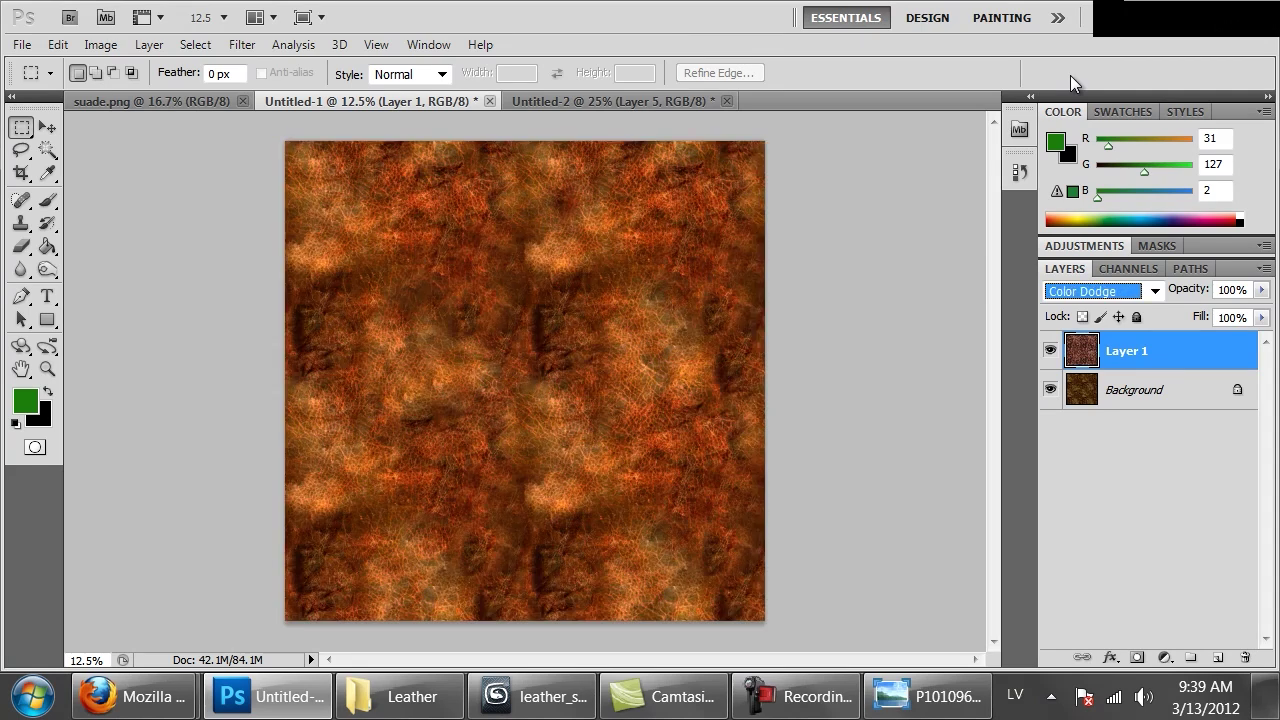
pyautogui.press('Up')
pyautogui.press('Up')
pyautogui.press('Up')
pyautogui.press('Up')
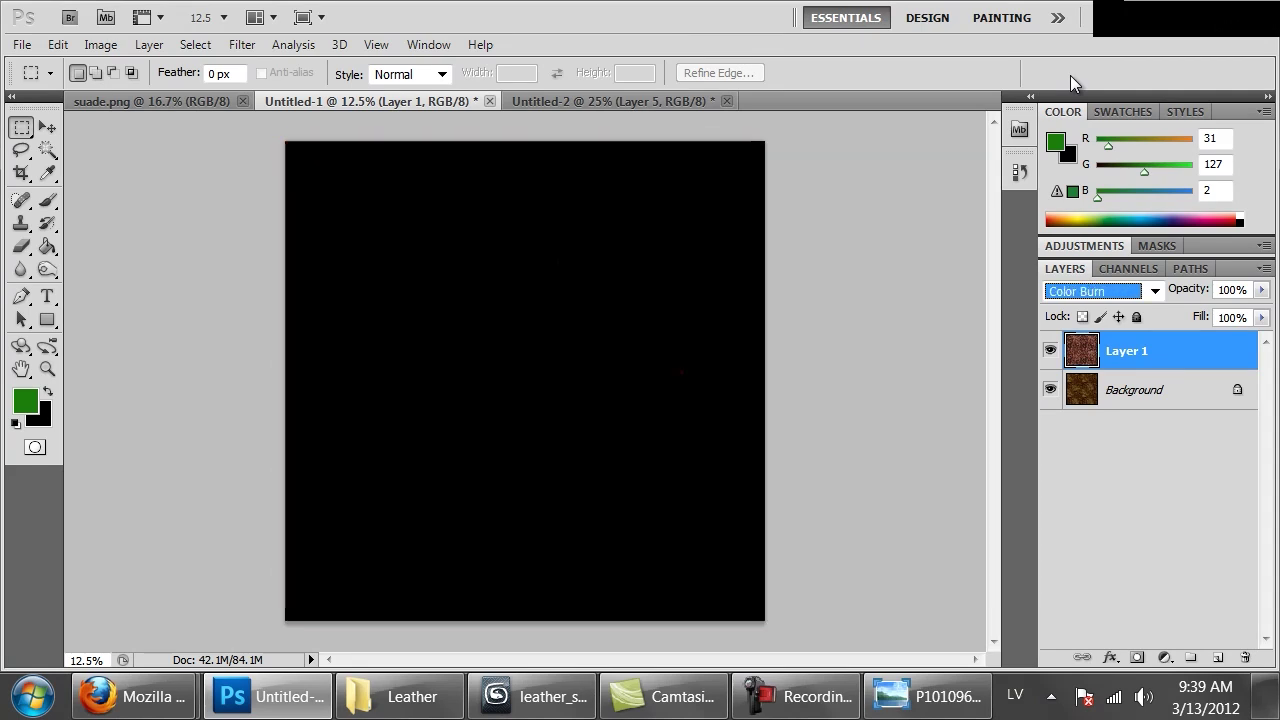
pyautogui.press('Down')
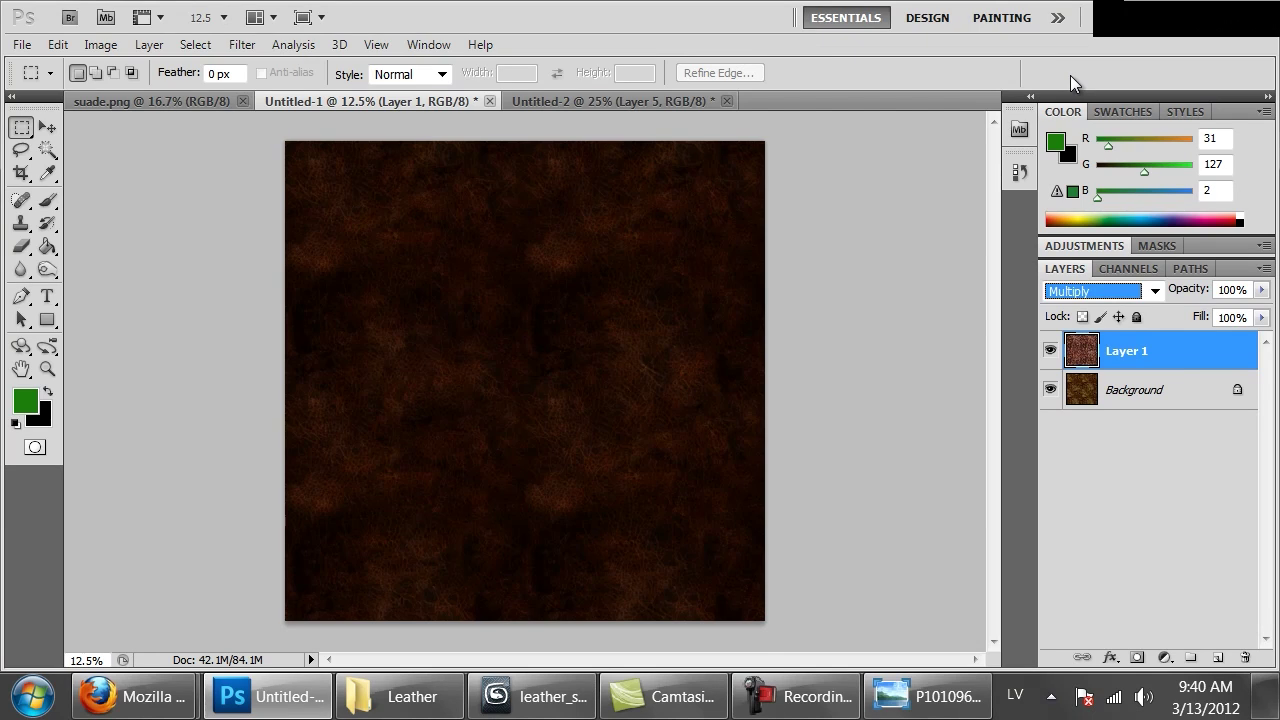
# Step: Compare the texture with the leather layer hidden and shown, and merge that layer into the background
pyautogui.click(1051, 351)
pyautogui.click(1051, 351)
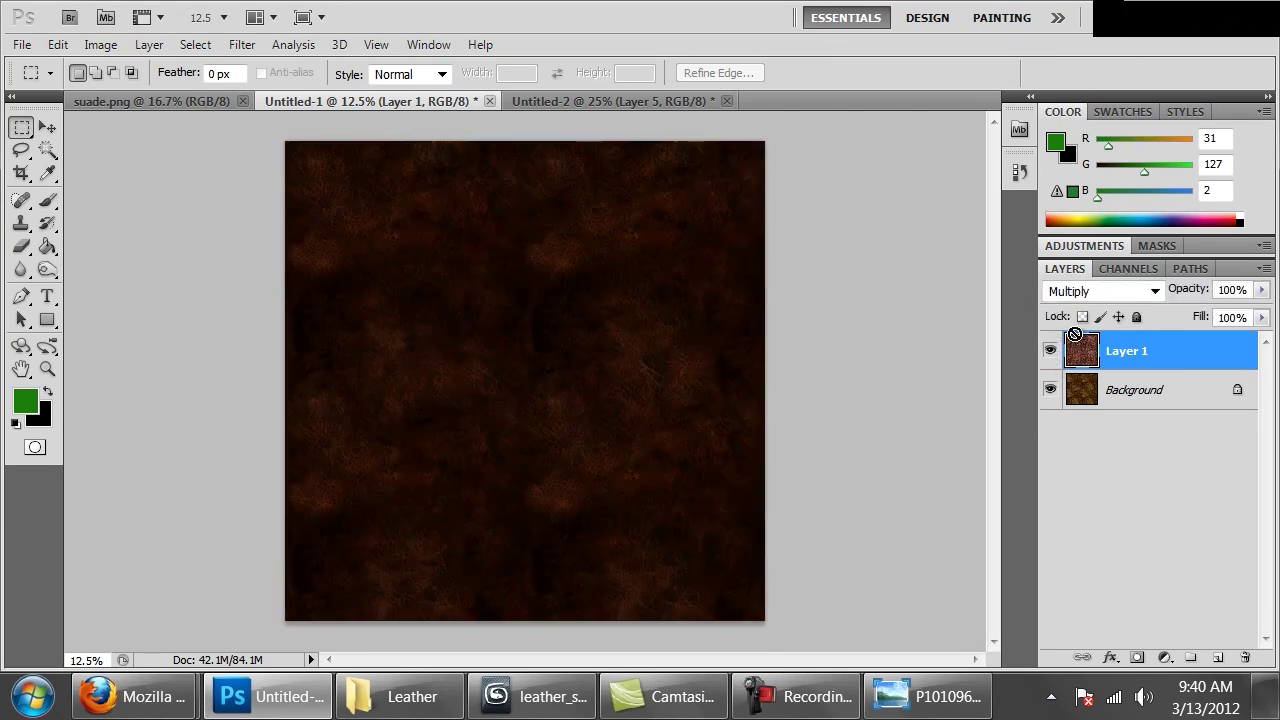
pyautogui.hotkey('ctrl', 'e')
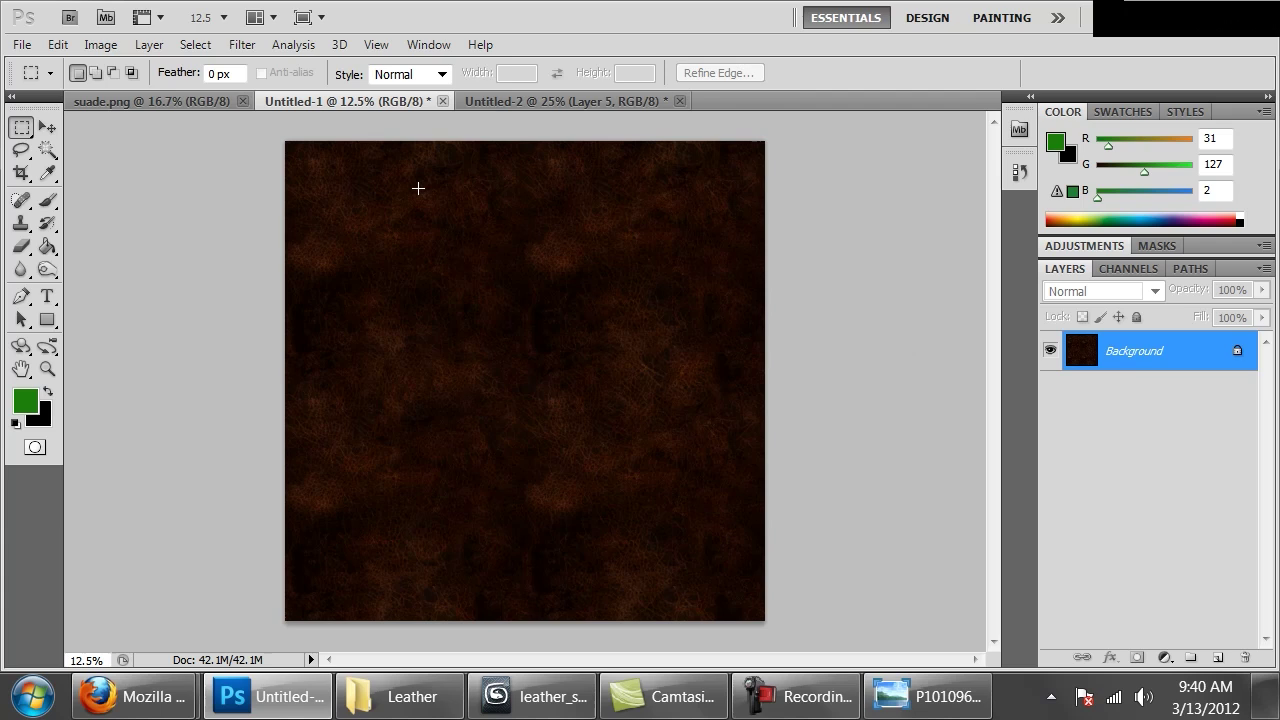
# Step: Brighten the merged texture with a Curves adjustment, raising the RGB curve at input 92 to output 148
pyautogui.click(100, 44)
pyautogui.moveTo(143, 105)
pyautogui.click(452, 156)
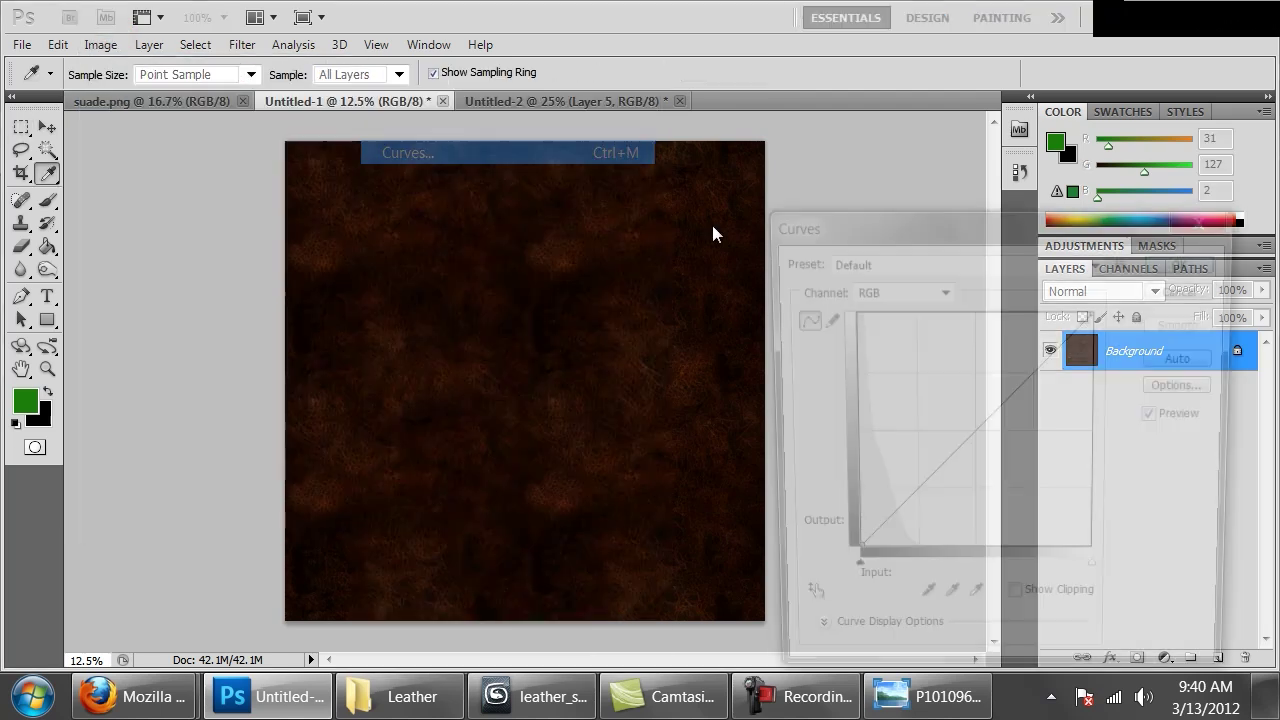
pyautogui.moveTo(979, 432); pyautogui.dragTo(937, 414)
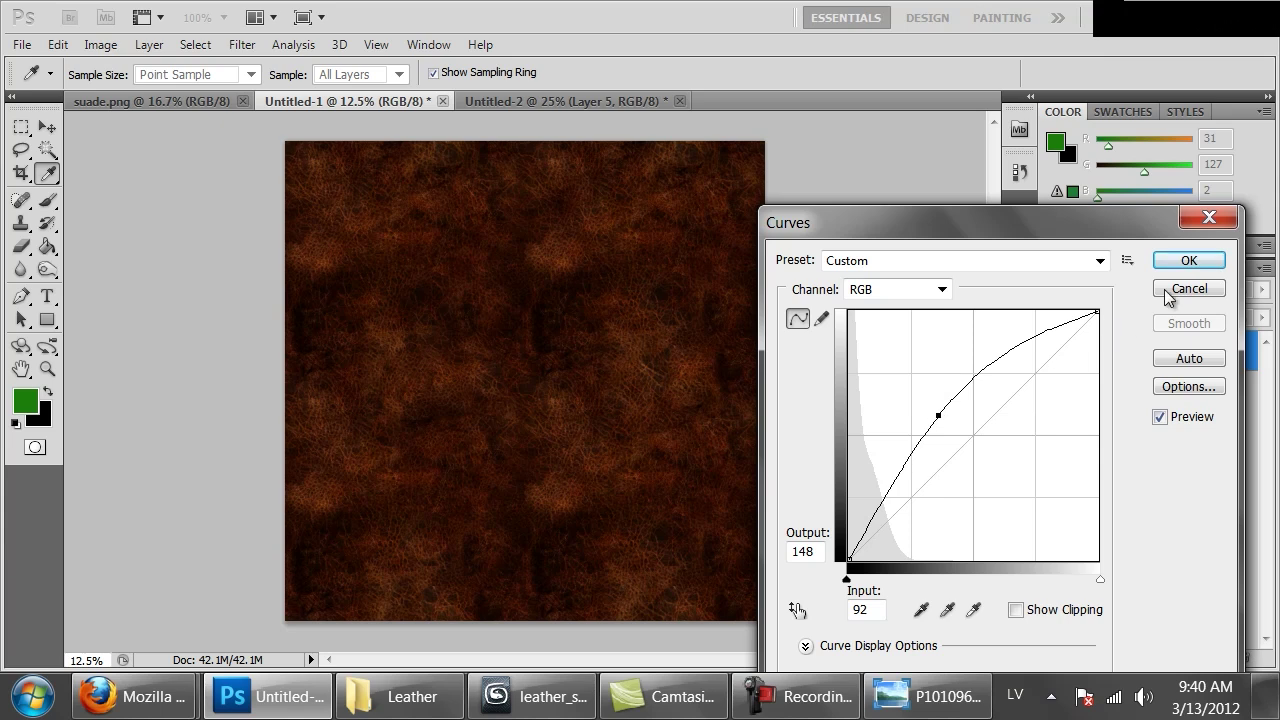
pyautogui.click(1189, 260)
# Step: Clone leather over the dark repeating patch near the texture's centre using a 189 px Clone Stamp brush with 54% hardness
pyautogui.hotkey('ctrl', '1')
pyautogui.hotkey('ctrl', '-')
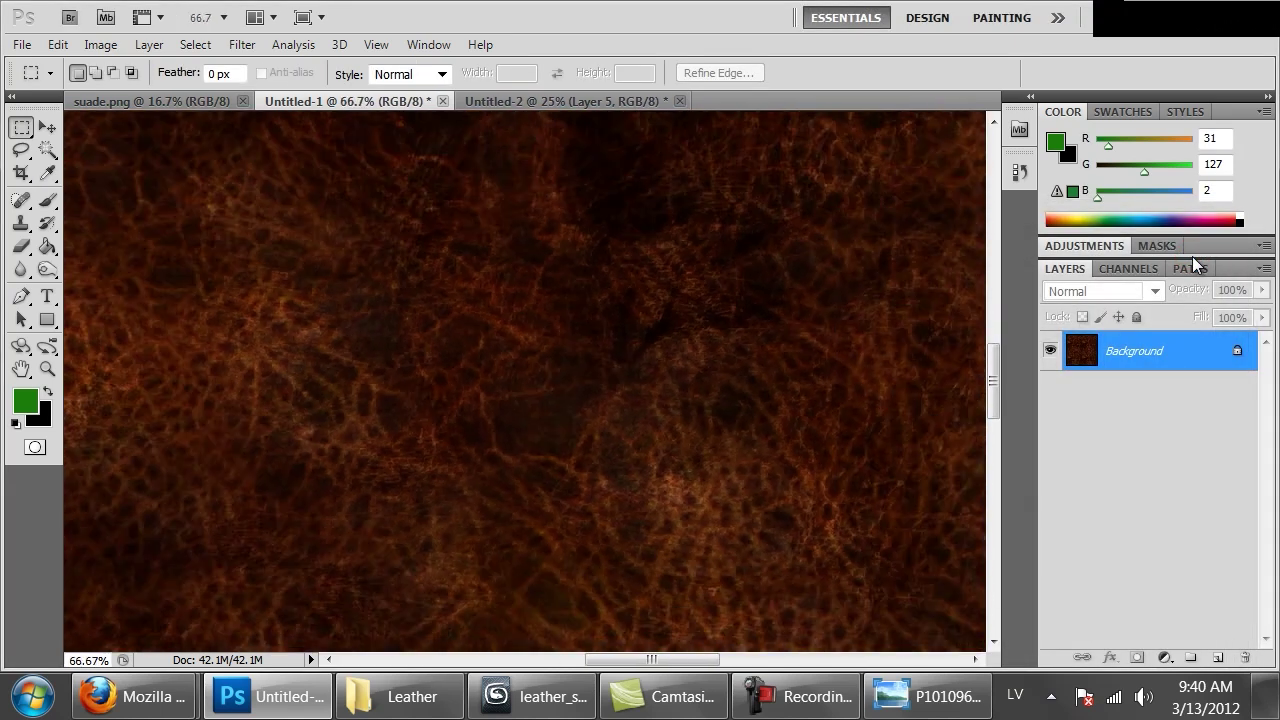
pyautogui.hotkey('ctrl', '-')
pyautogui.hotkey('ctrl', '-')
pyautogui.hotkey('ctrl', '-')
pyautogui.press('s')
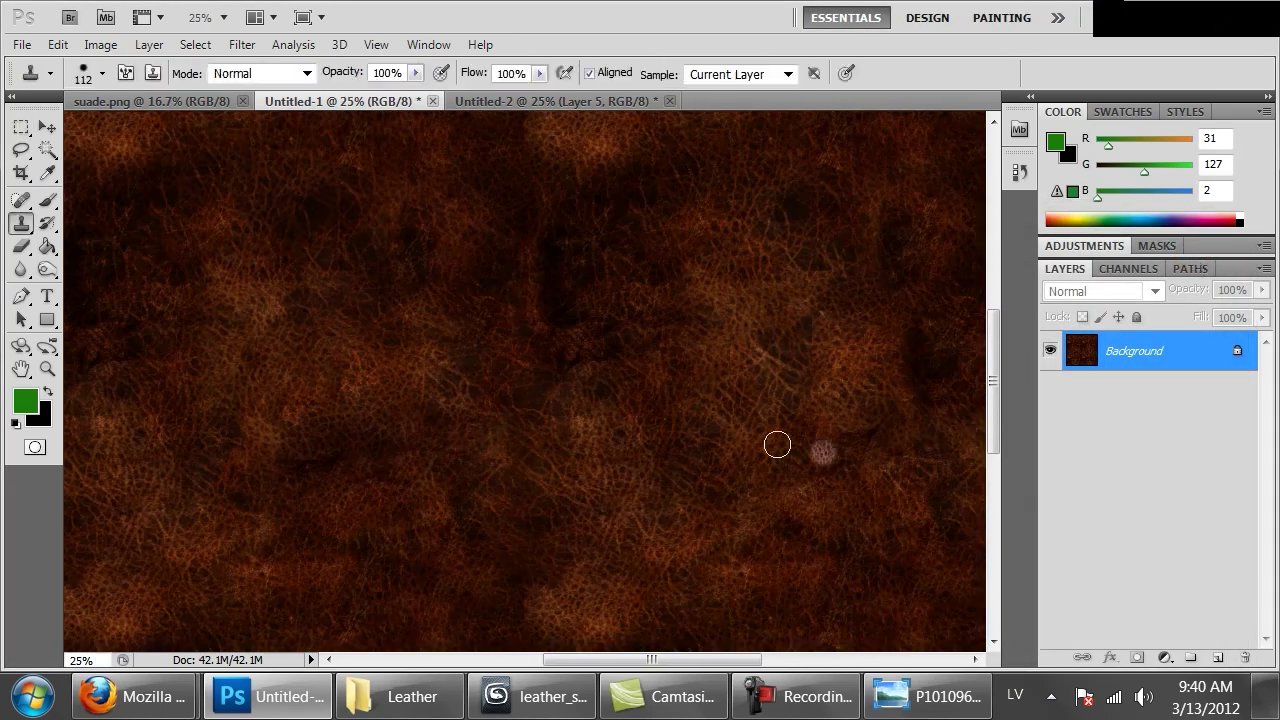
pyautogui.rightClick(708, 350)
pyautogui.moveTo(831, 391); pyautogui.dragTo(870, 391)
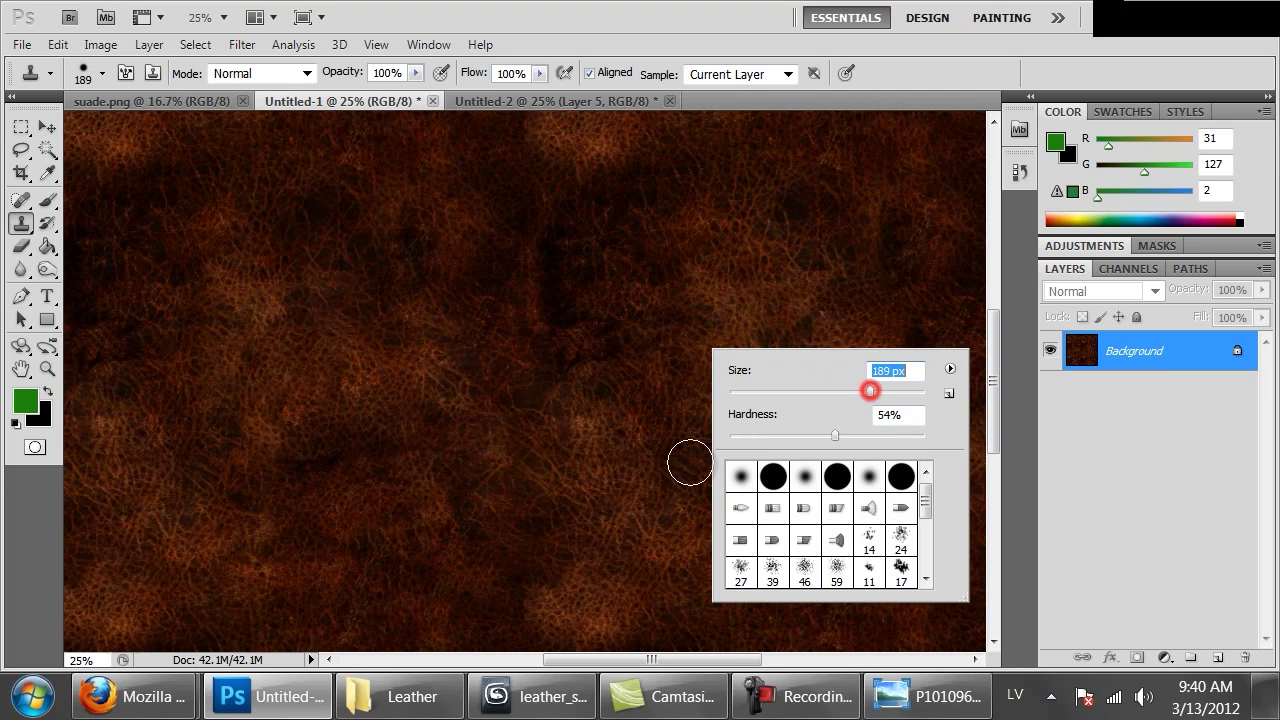
pyautogui.keyDown('alt'); pyautogui.click(652, 463); pyautogui.keyUp('alt')
pyautogui.click(511, 329)
pyautogui.moveTo(534, 256); pyautogui.dragTo(680, 358)
pyautogui.hotkey('ctrl', '-')
pyautogui.hotkey('ctrl', '-')
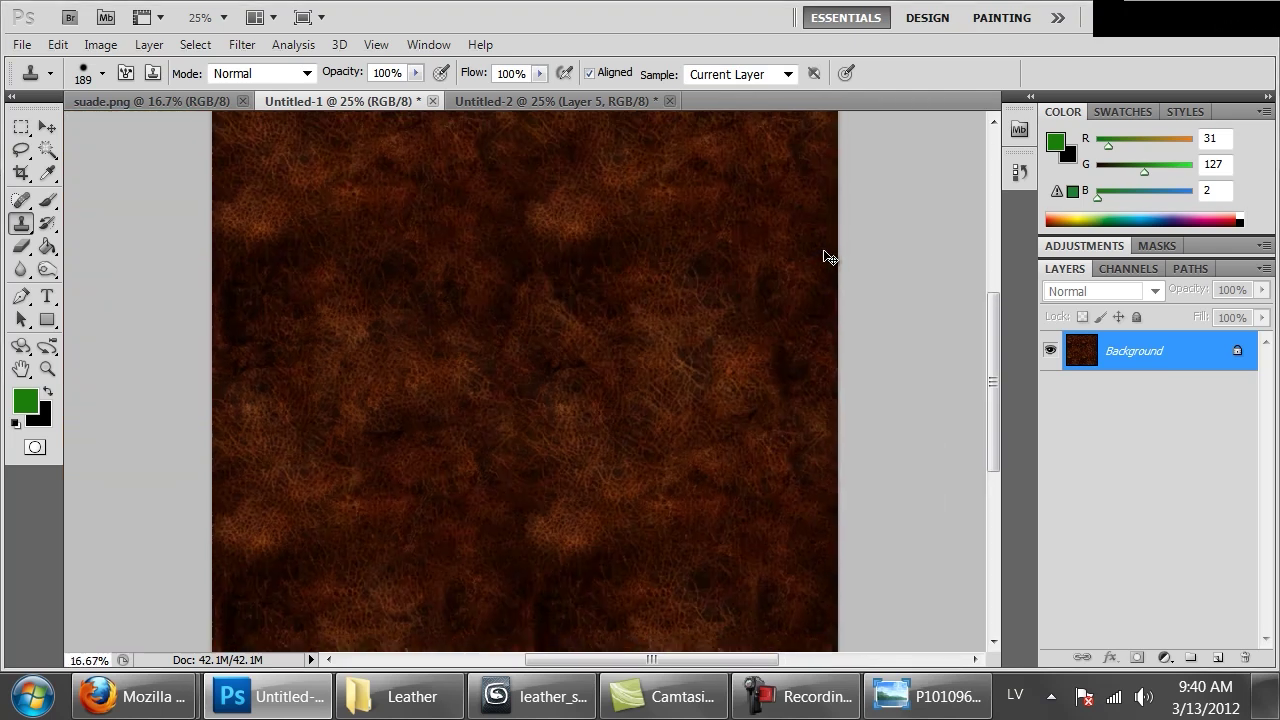
# Step: Clone over further repeating spots across the dark leather texture with new Clone Stamp source points
pyautogui.keyDown('alt'); pyautogui.click(605, 334); pyautogui.keyUp('alt')
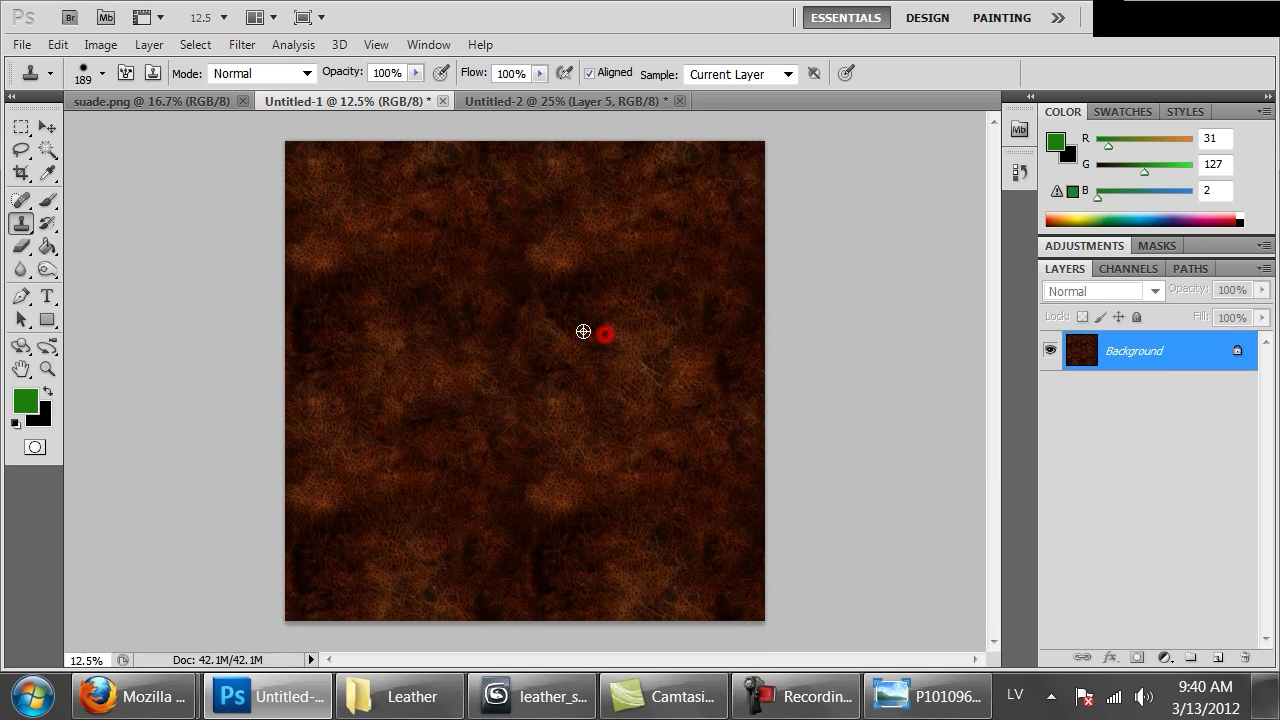
pyautogui.keyDown('alt'); pyautogui.click(661, 432); pyautogui.keyUp('alt')
pyautogui.moveTo(650, 467); pyautogui.dragTo(685, 449)
pyautogui.click(680, 217)
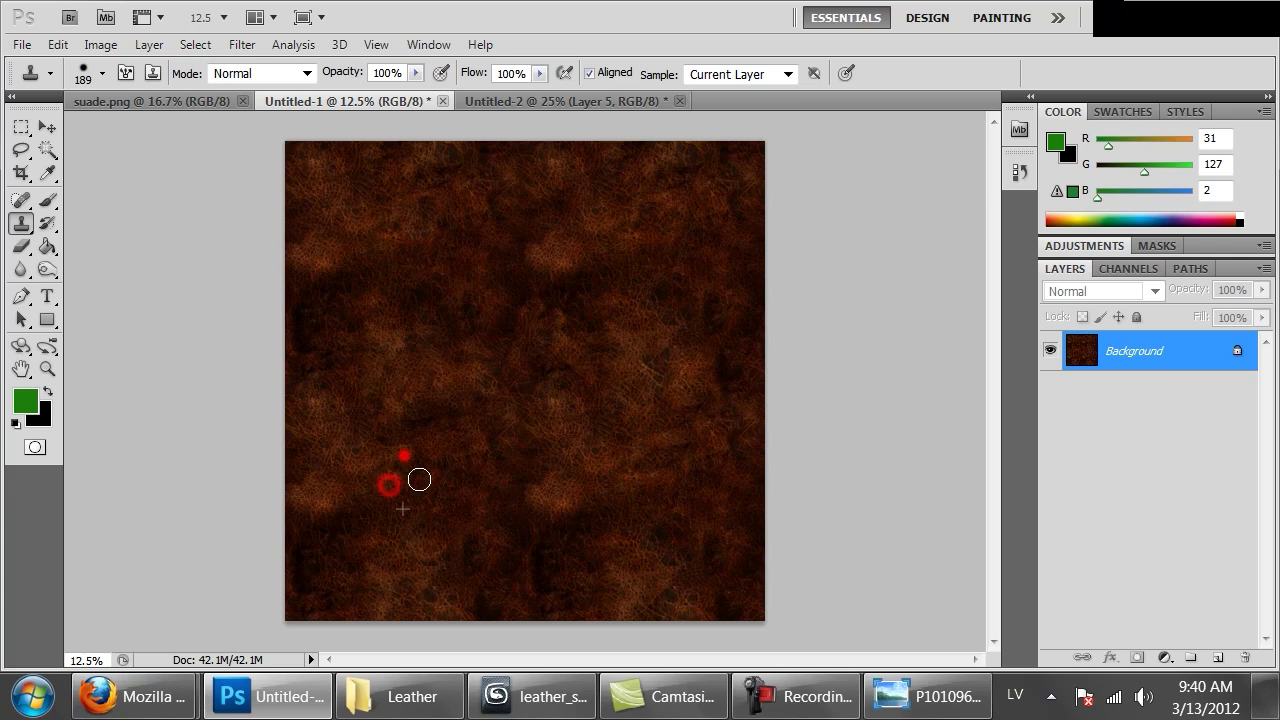
# Step: Switch to Firefox and examine the leather textures on the first results page of the CG Textures site
pyautogui.moveTo(130, 697)
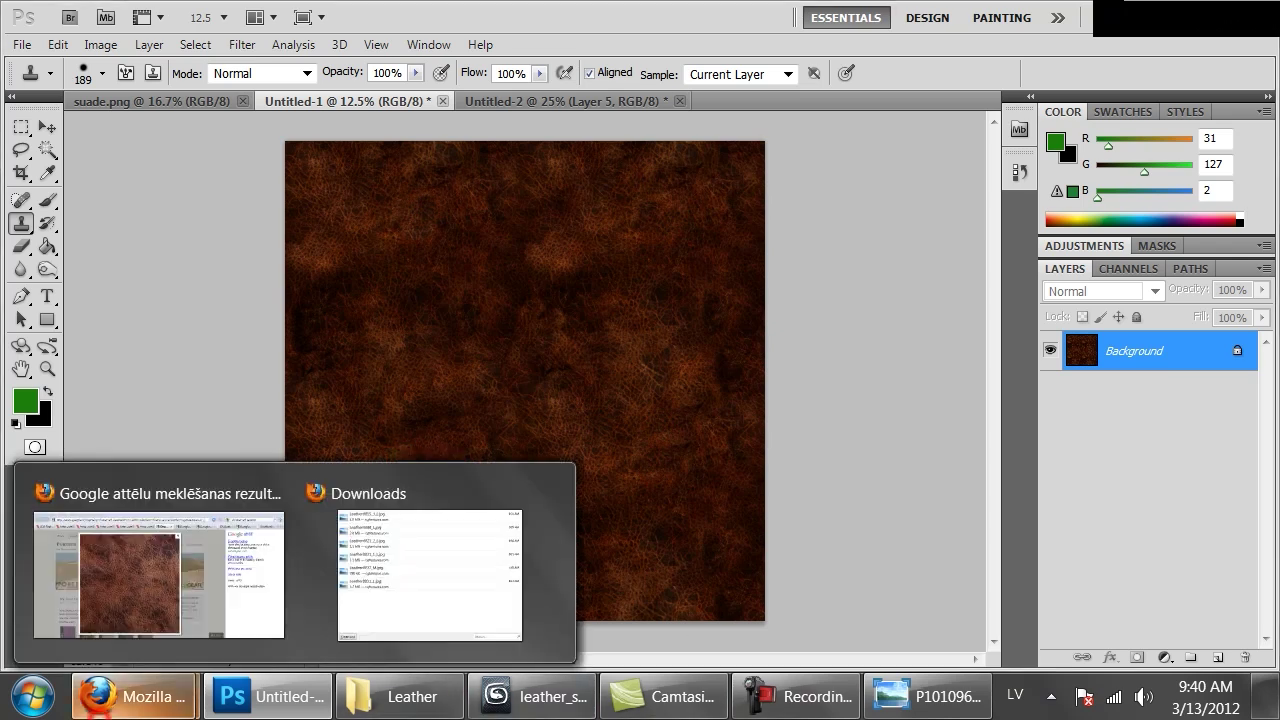
pyautogui.click(91, 572)
pyautogui.click(236, 103)
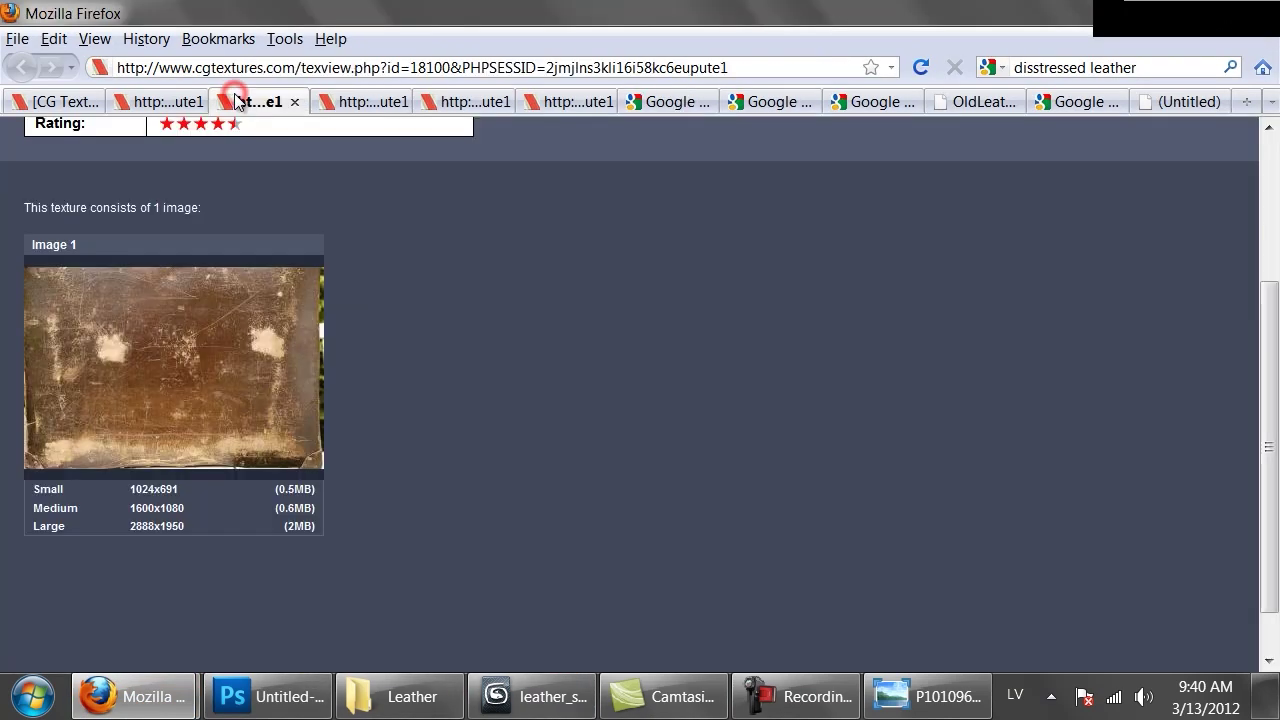
pyautogui.click(167, 105)
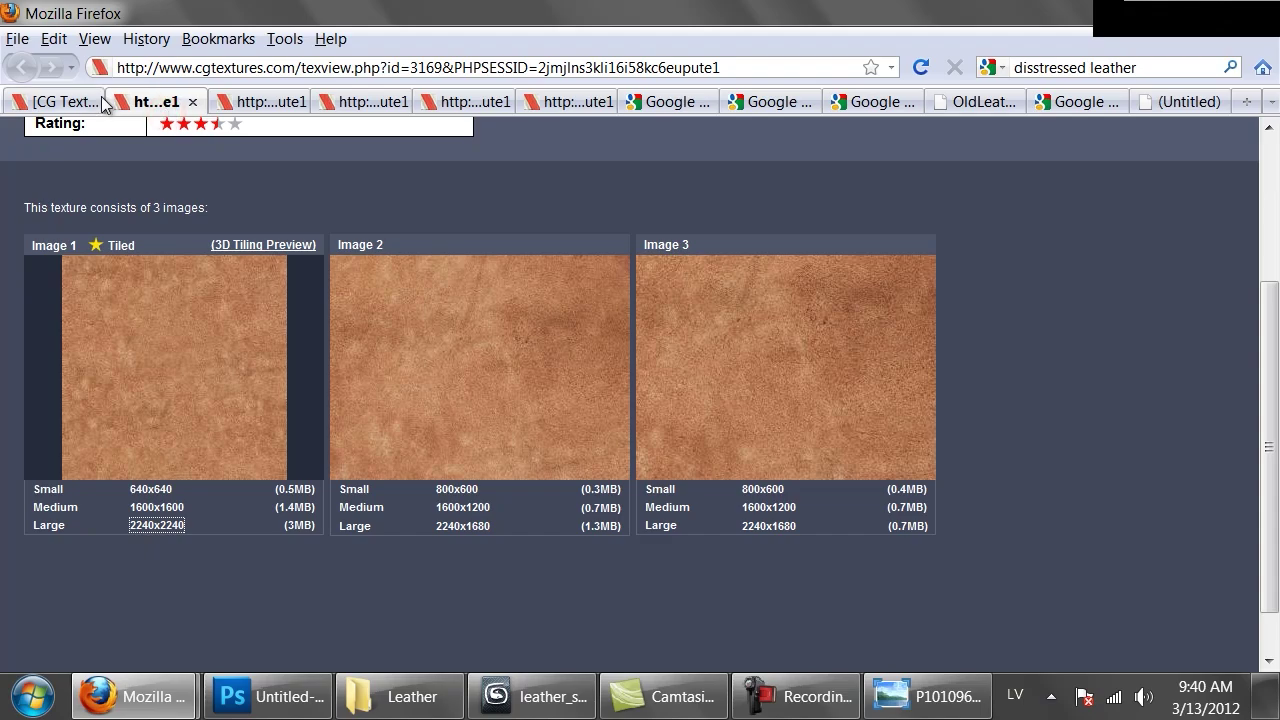
pyautogui.click(55, 101)
pyautogui.scroll(-10, 700, 470)
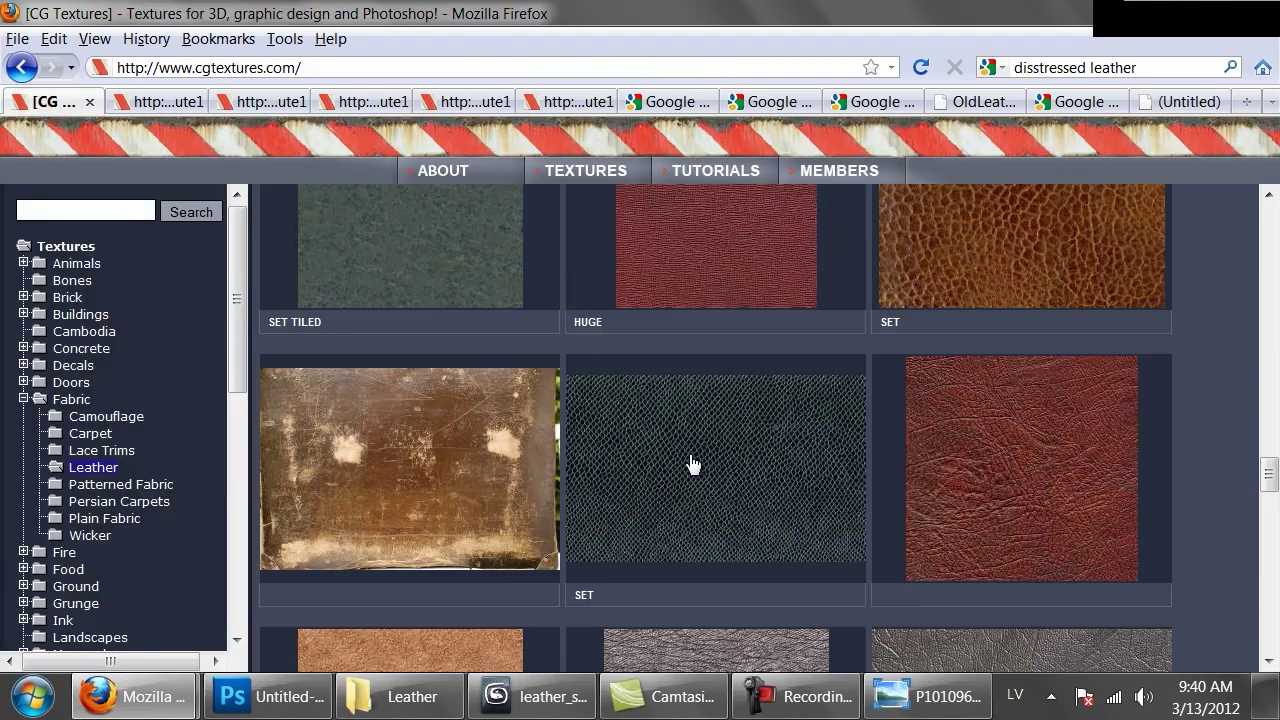
pyautogui.scroll(-8, 968, 400)
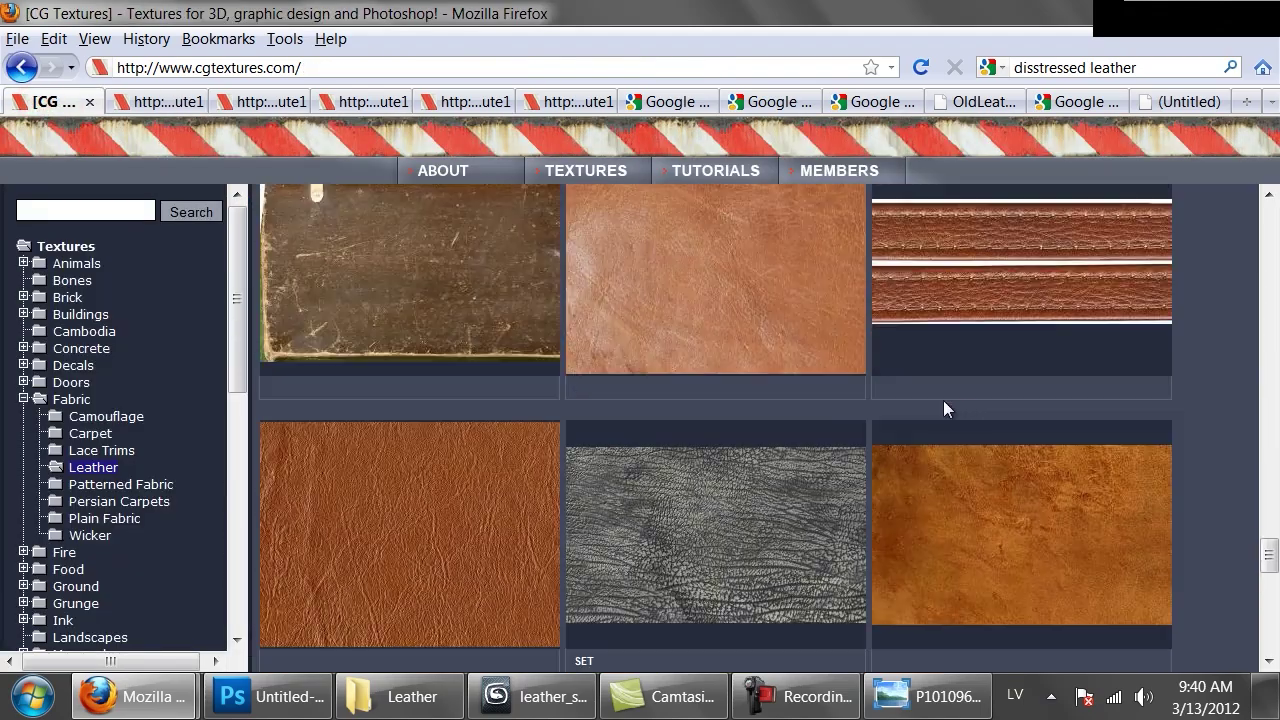
pyautogui.scroll(-8, 926, 420)
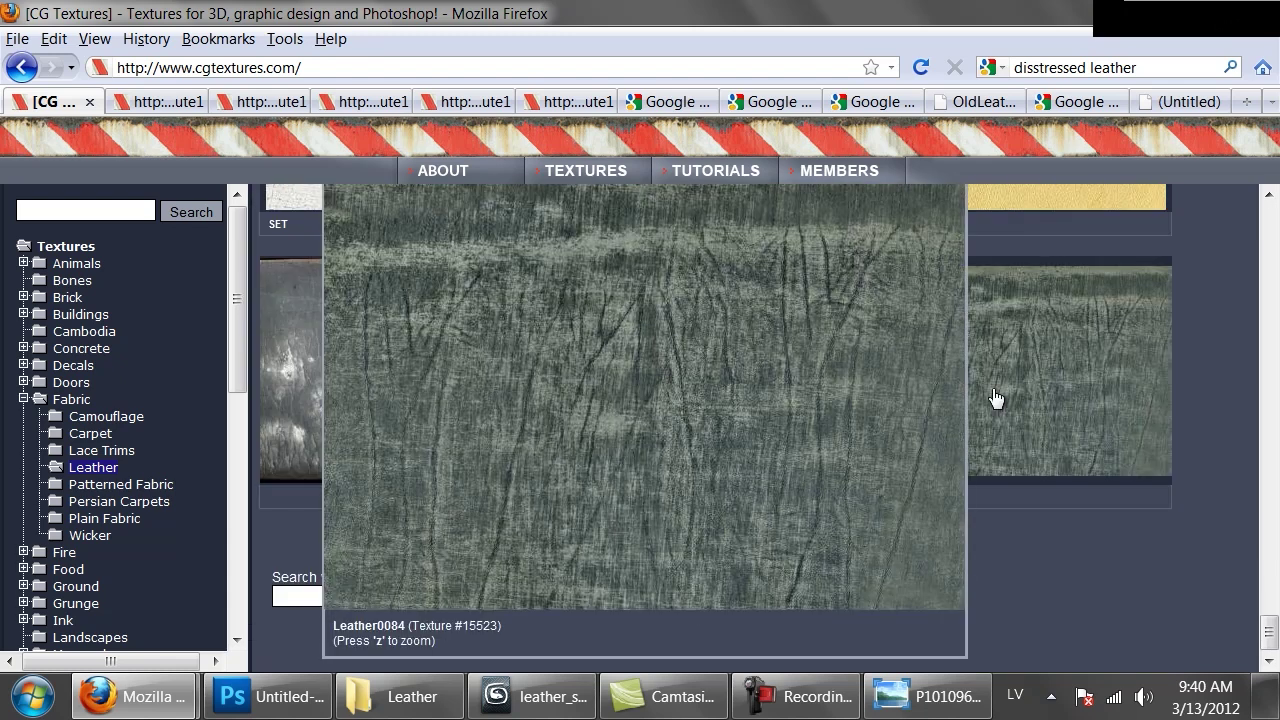
# Step: Examine the second results page of the Leather category for a distressed or scratched texture
pyautogui.click(840, 540)
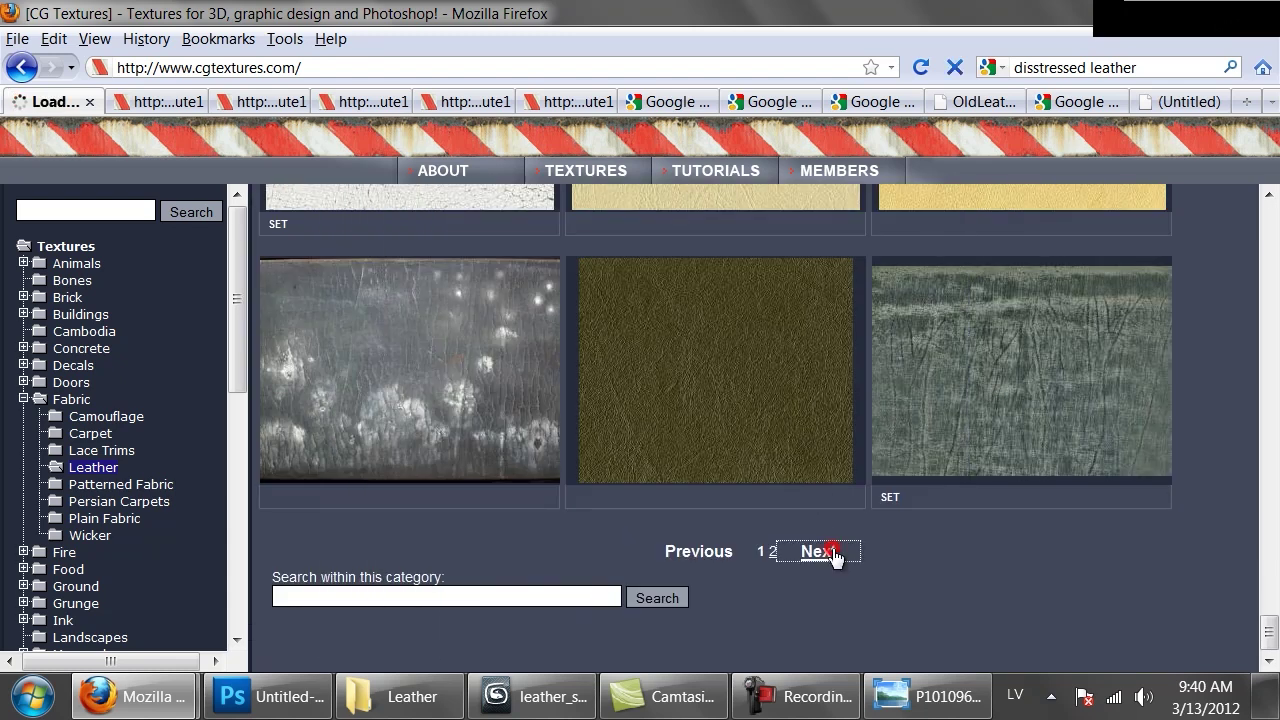
pyautogui.scroll(-3, 872, 285)
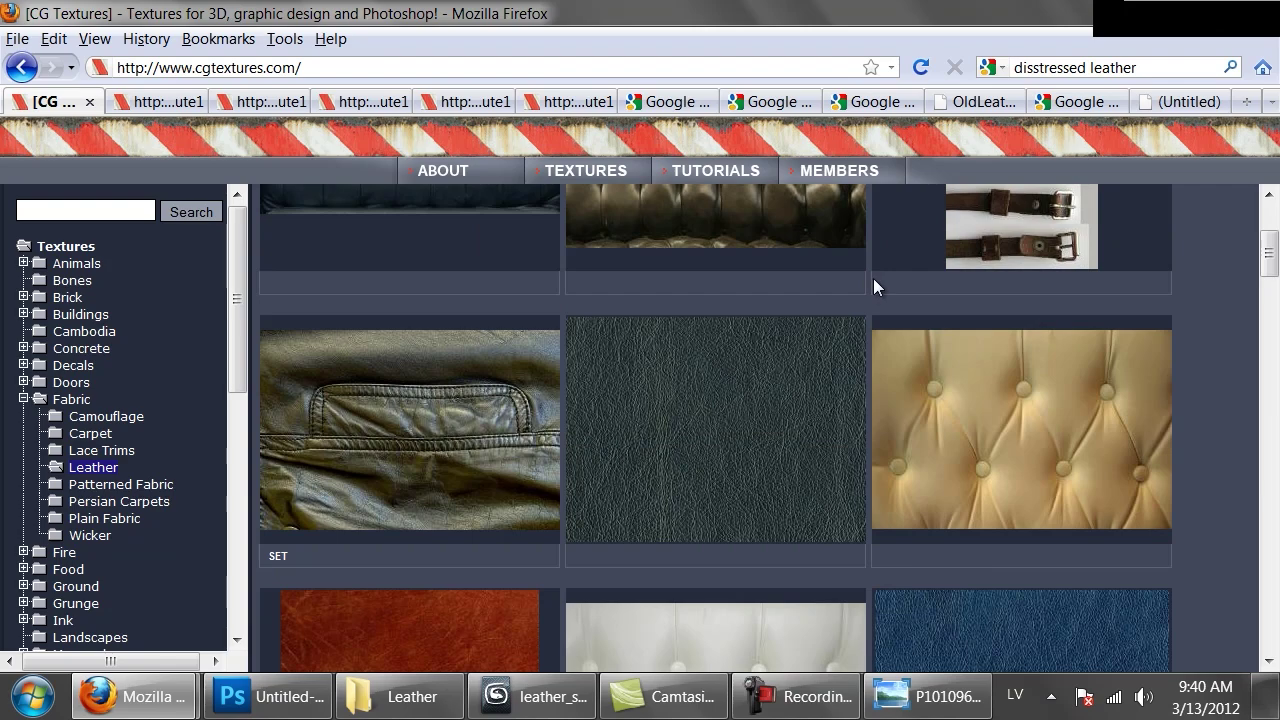
pyautogui.scroll(-10, 873, 285)
pyautogui.scroll(-20, 873, 287)
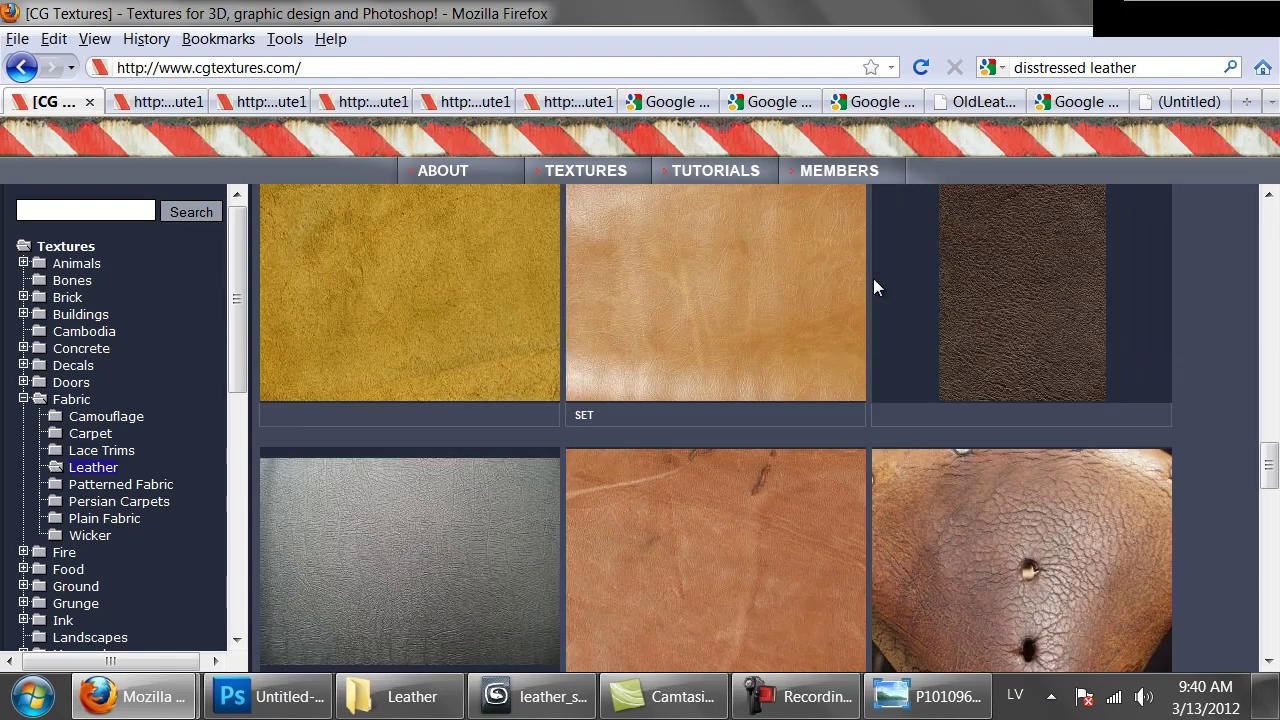
pyautogui.scroll(-5, 873, 287)
pyautogui.scroll(2, 873, 287)
pyautogui.scroll(-2, 875, 288)
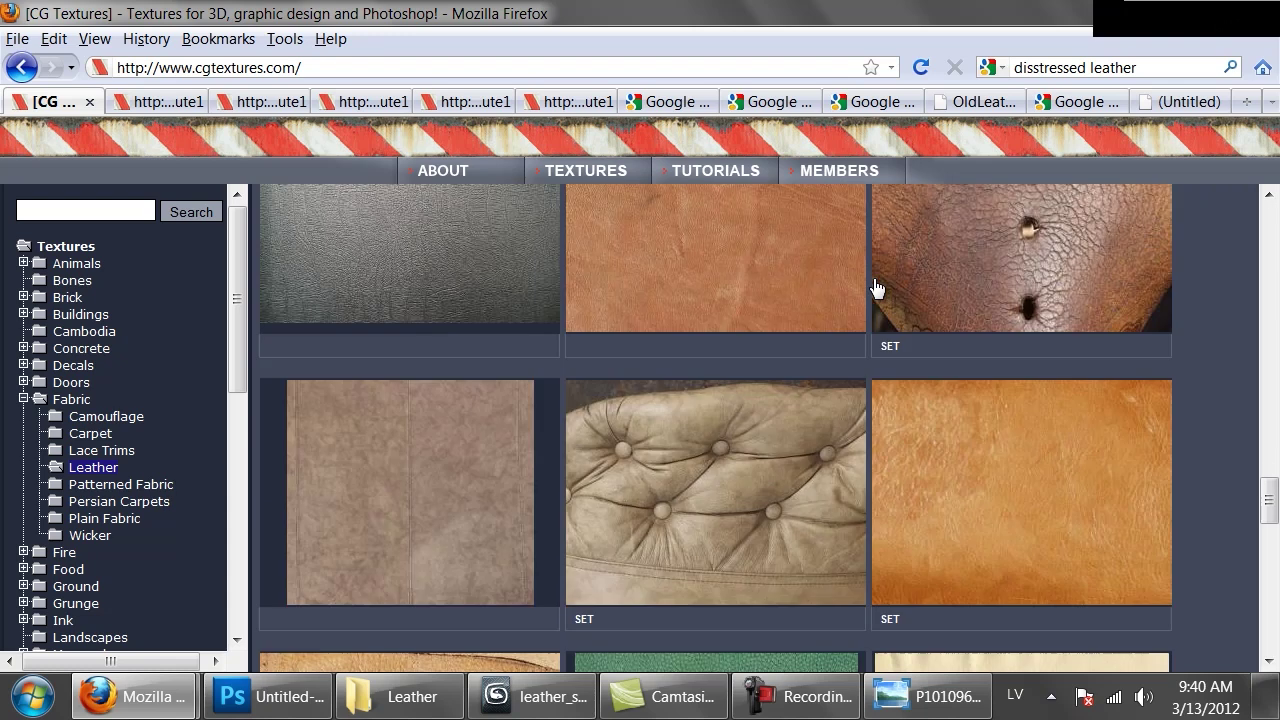
pyautogui.scroll(-15, 875, 288)
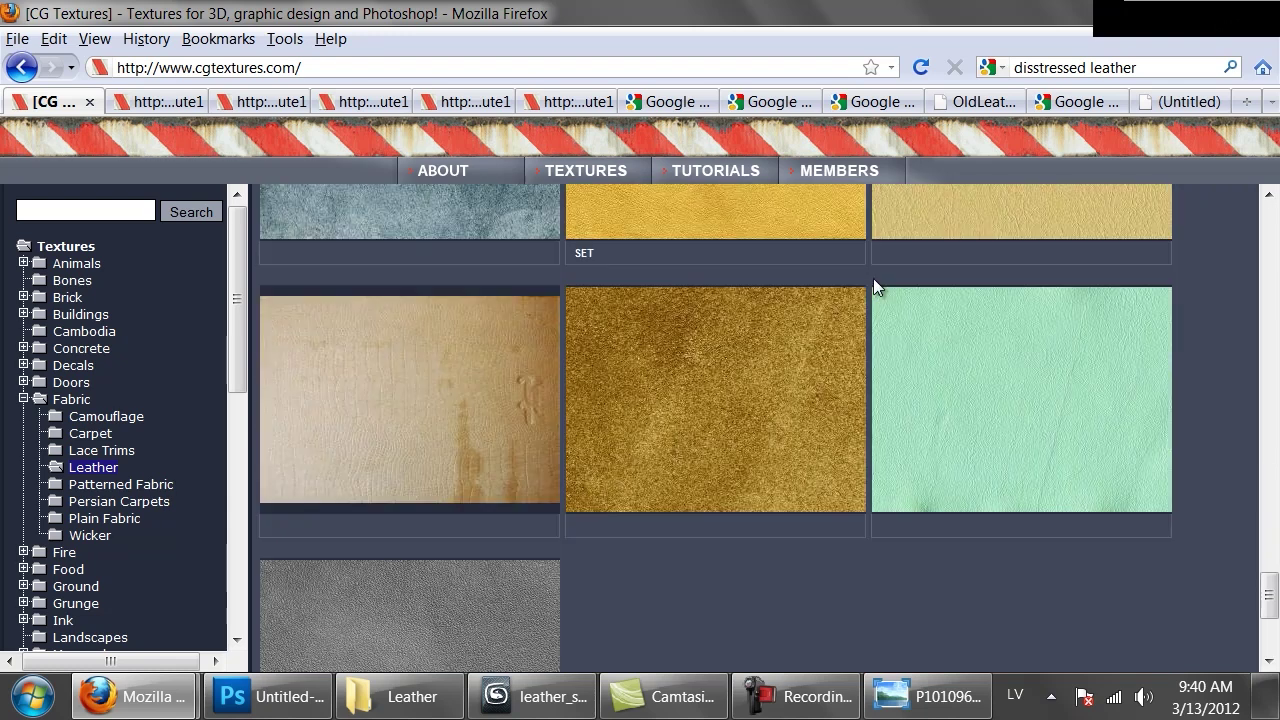
pyautogui.scroll(-5, 874, 286)
# Step: Return to the first leather results page and open the large 2888x1920 version of Leather0089 in Photoshop
pyautogui.click(759, 556)
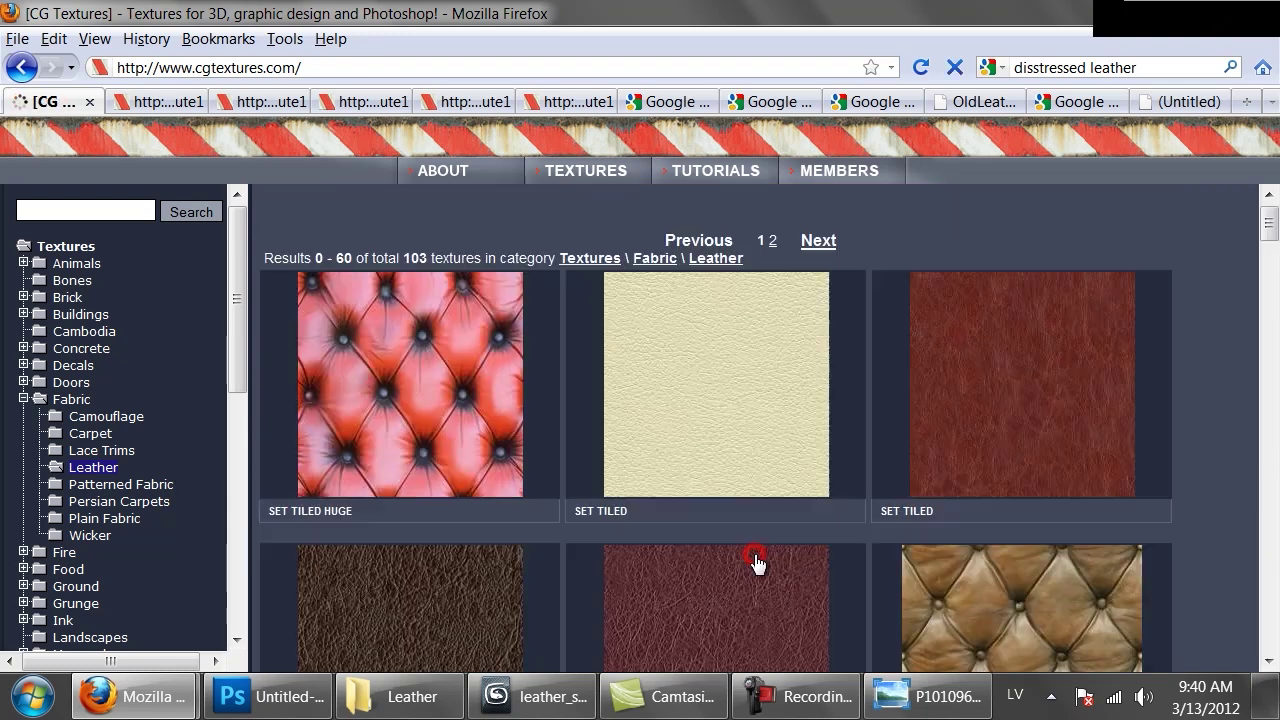
pyautogui.scroll(-10, 745, 481)
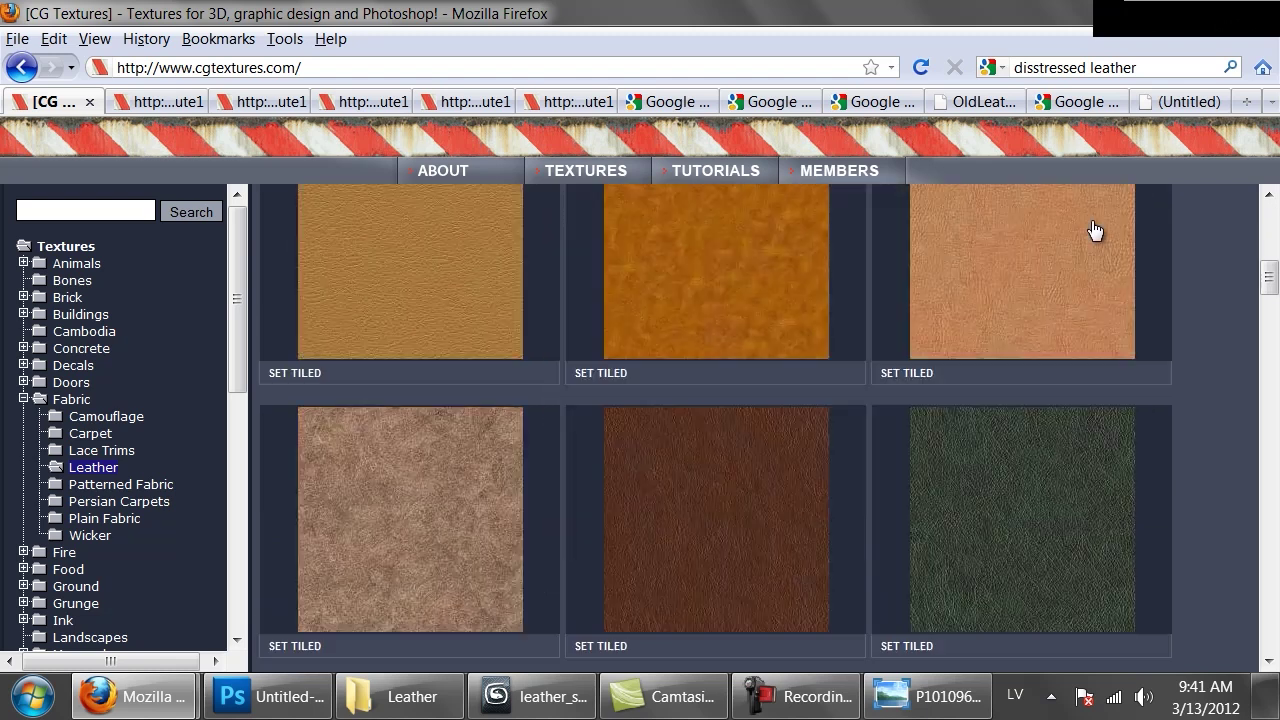
pyautogui.scroll(-15, 1095, 231)
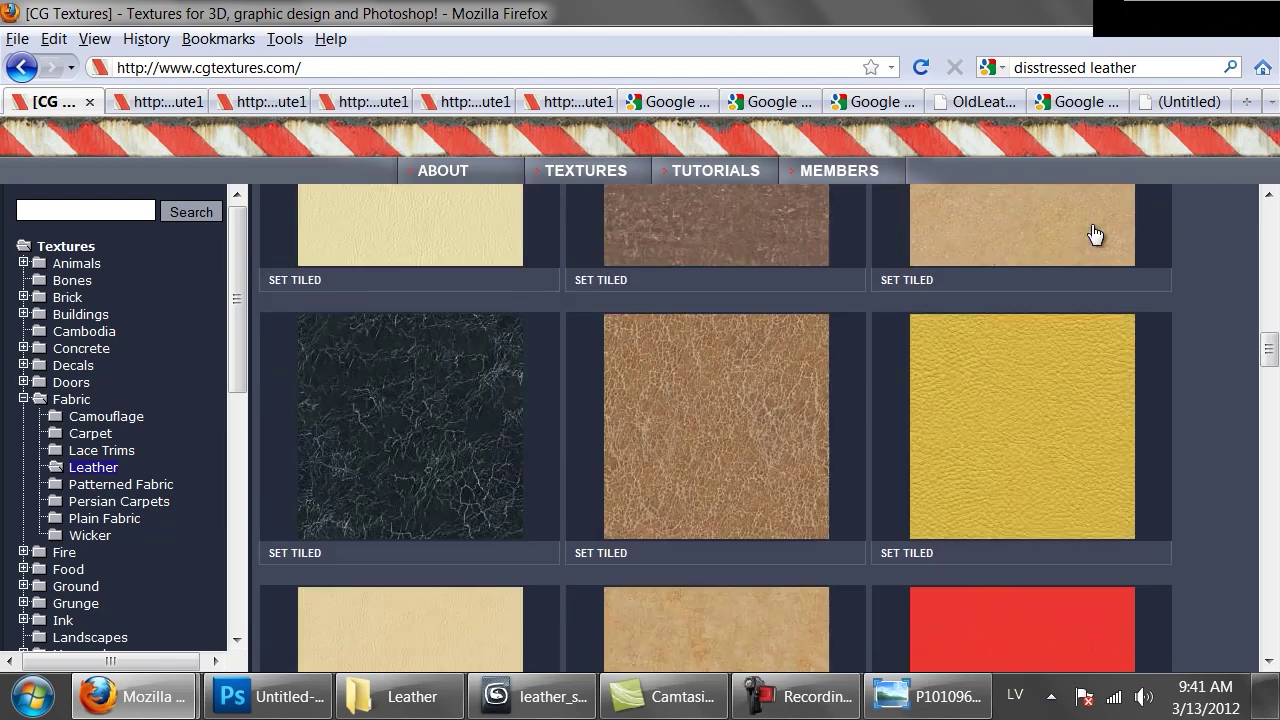
pyautogui.moveTo(806, 420)
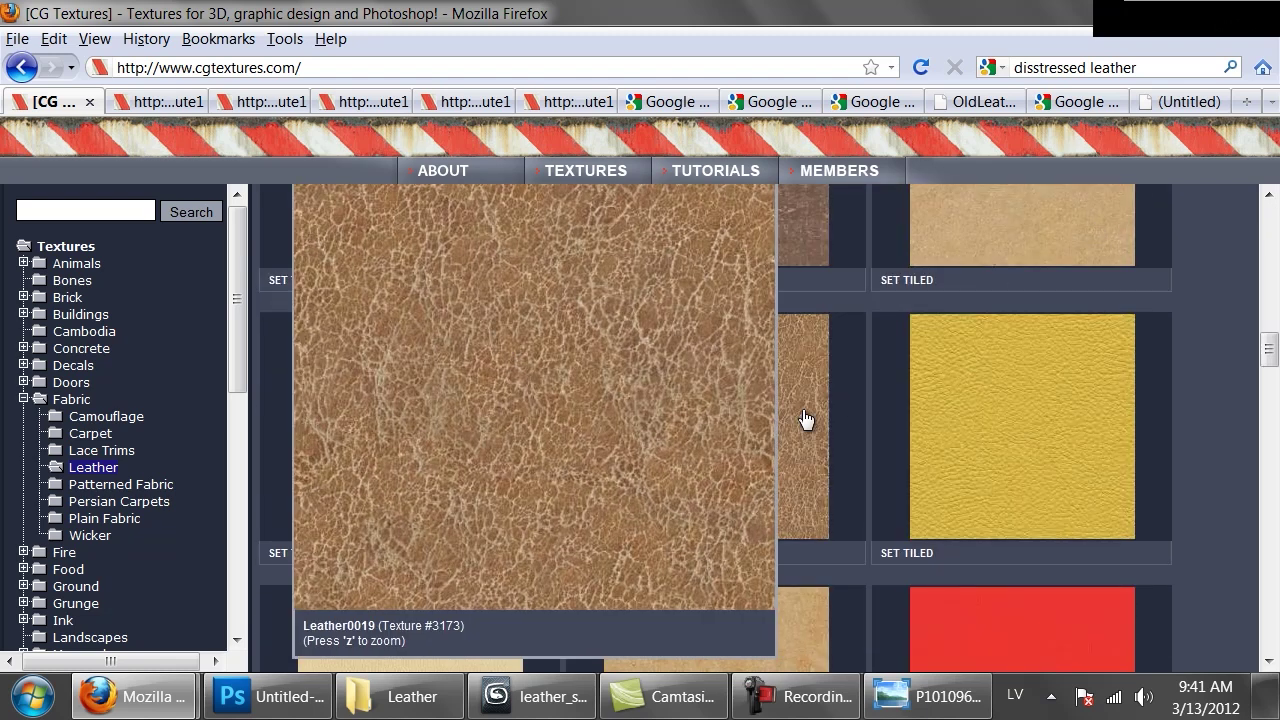
pyautogui.scroll(-15, 806, 420)
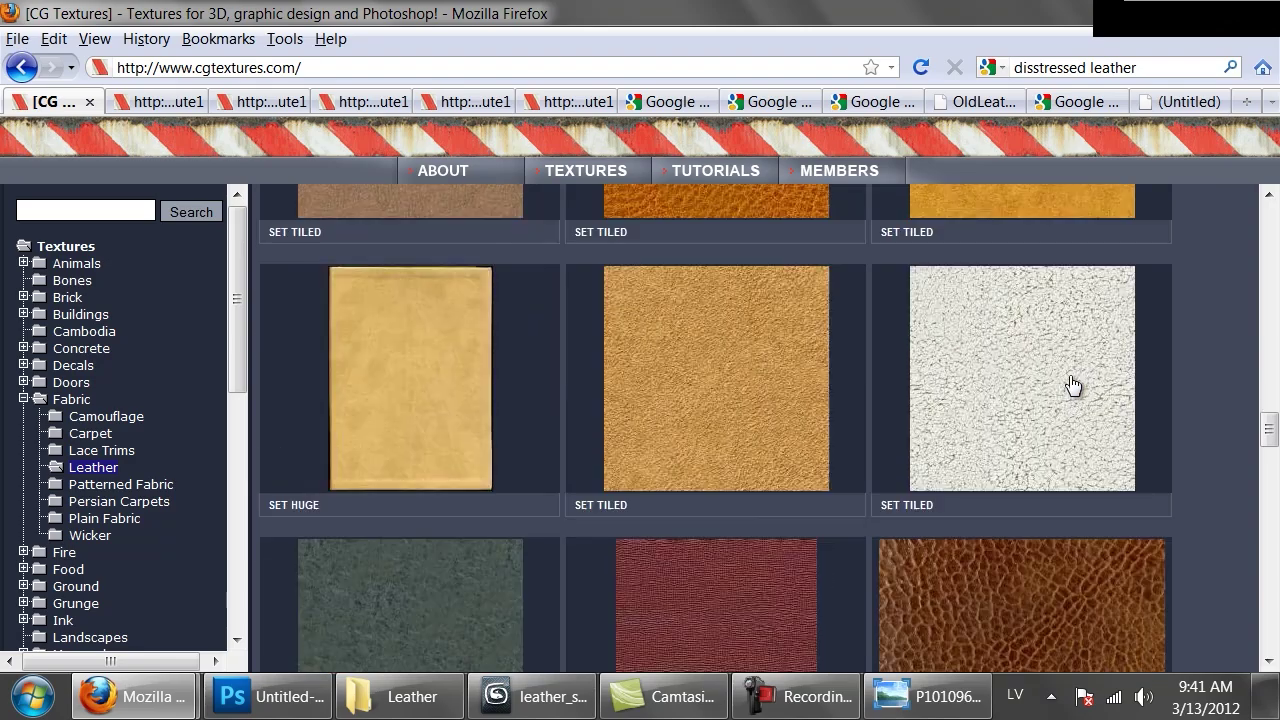
pyautogui.scroll(-10, 1095, 251)
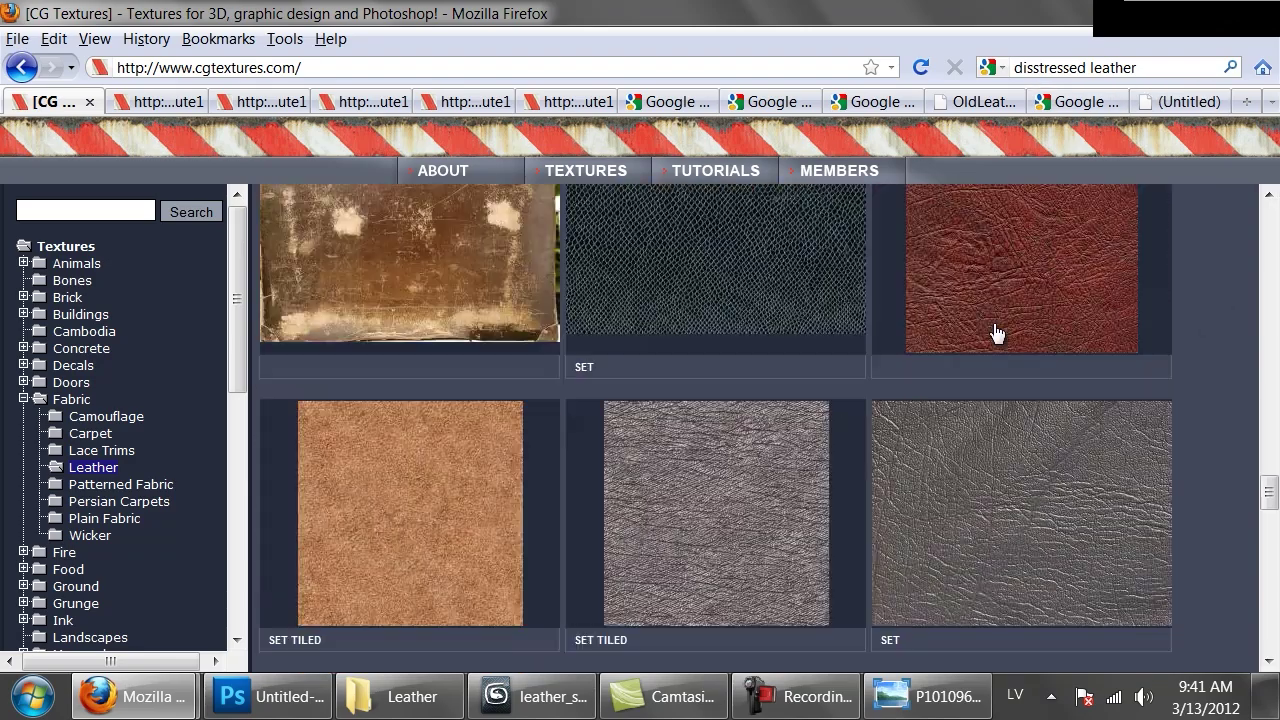
pyautogui.moveTo(1053, 292)
pyautogui.scroll(-10, 1046, 292)
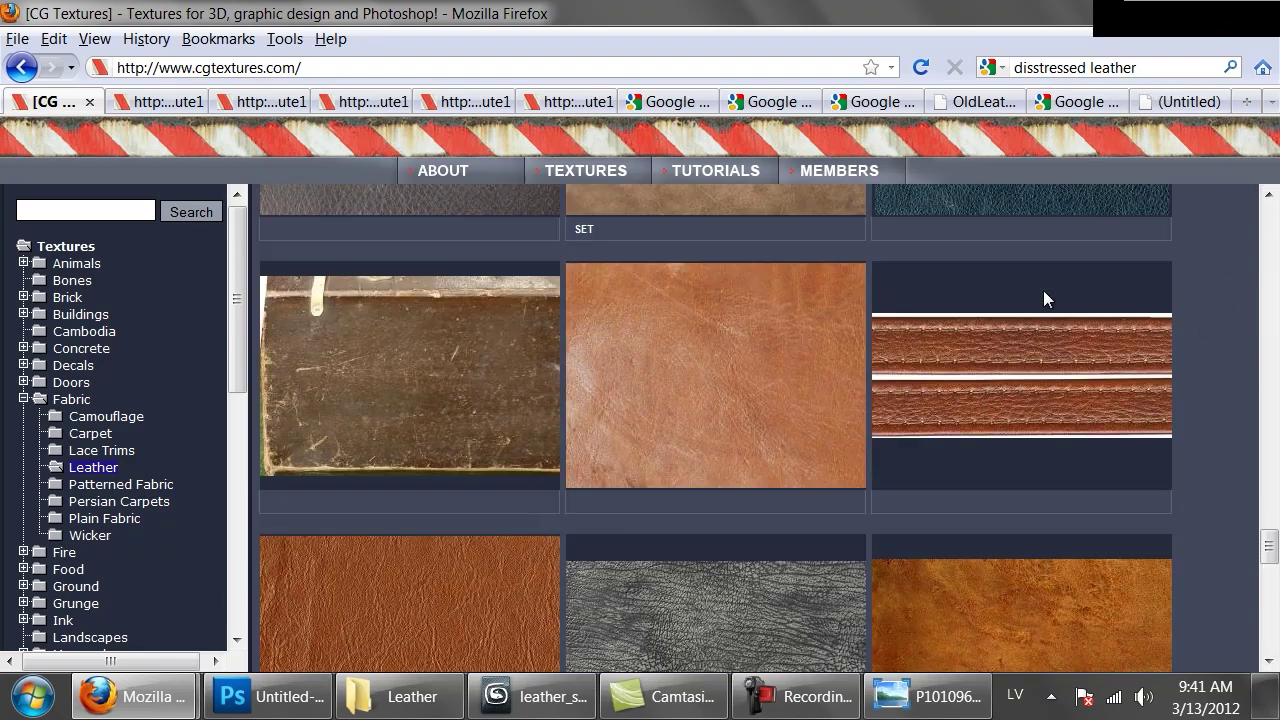
pyautogui.click(391, 423)
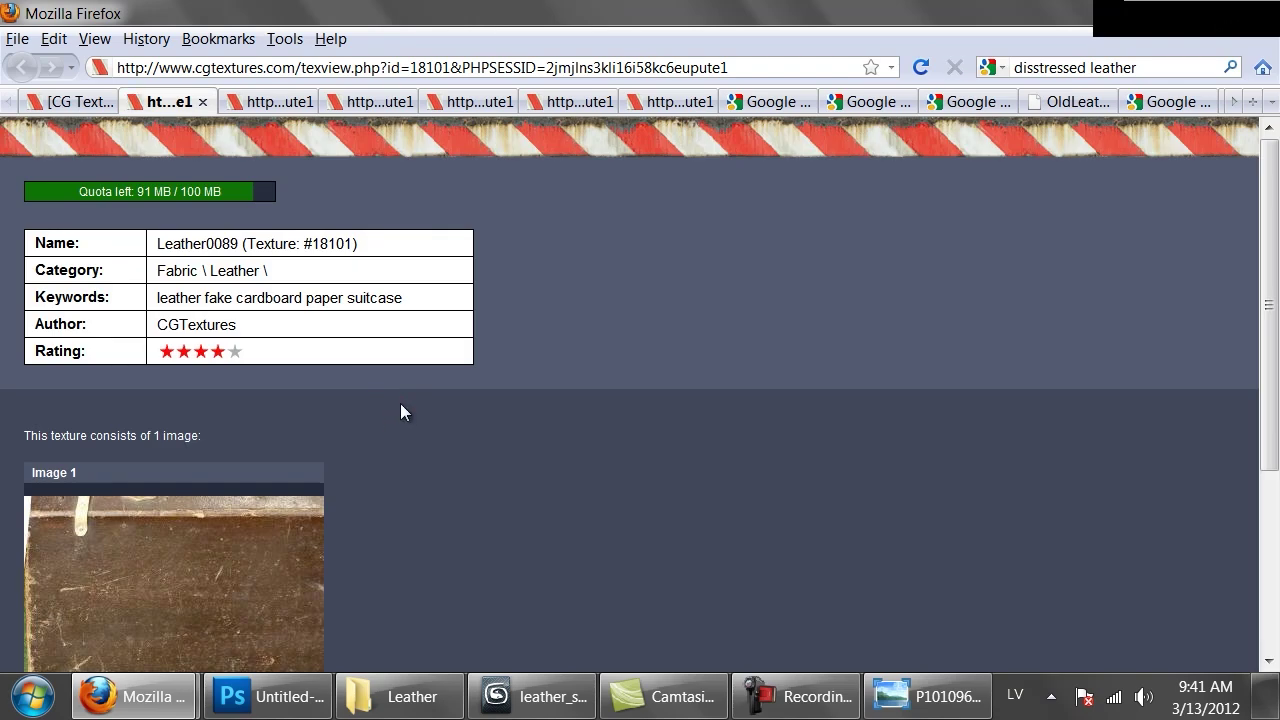
pyautogui.scroll(-4, 183, 512)
pyautogui.click(168, 525)
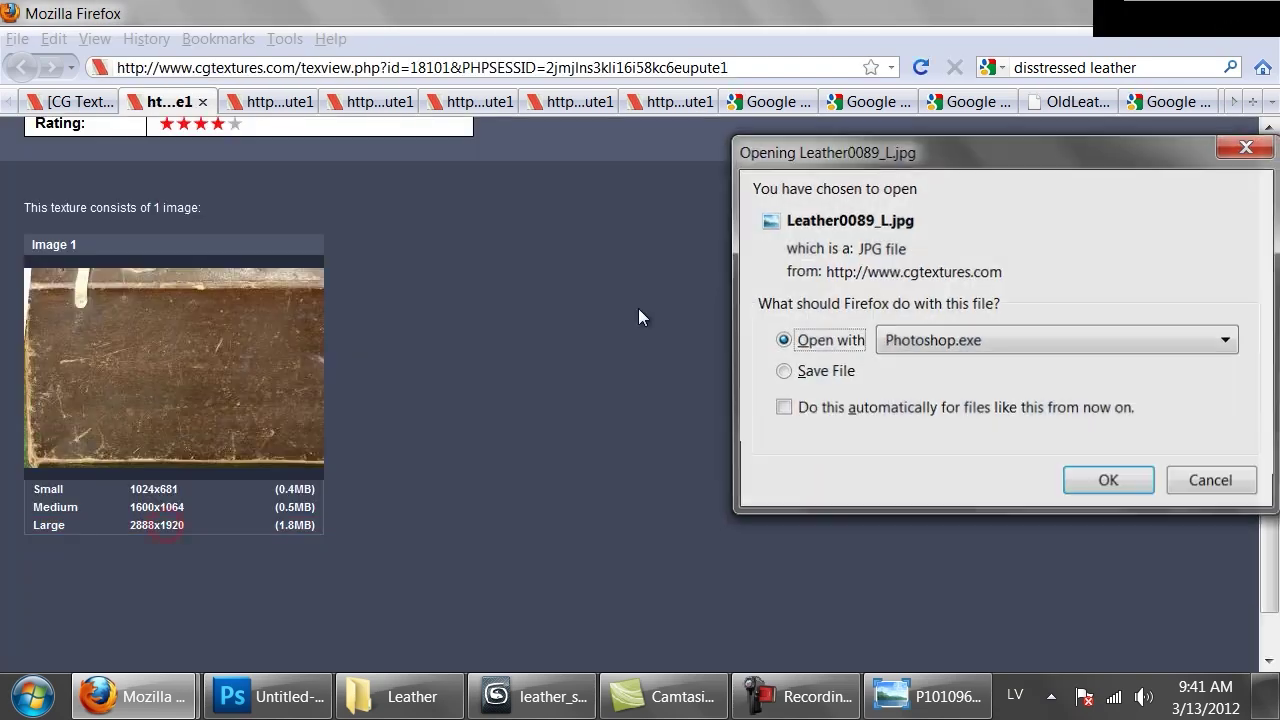
pyautogui.click(1110, 484)
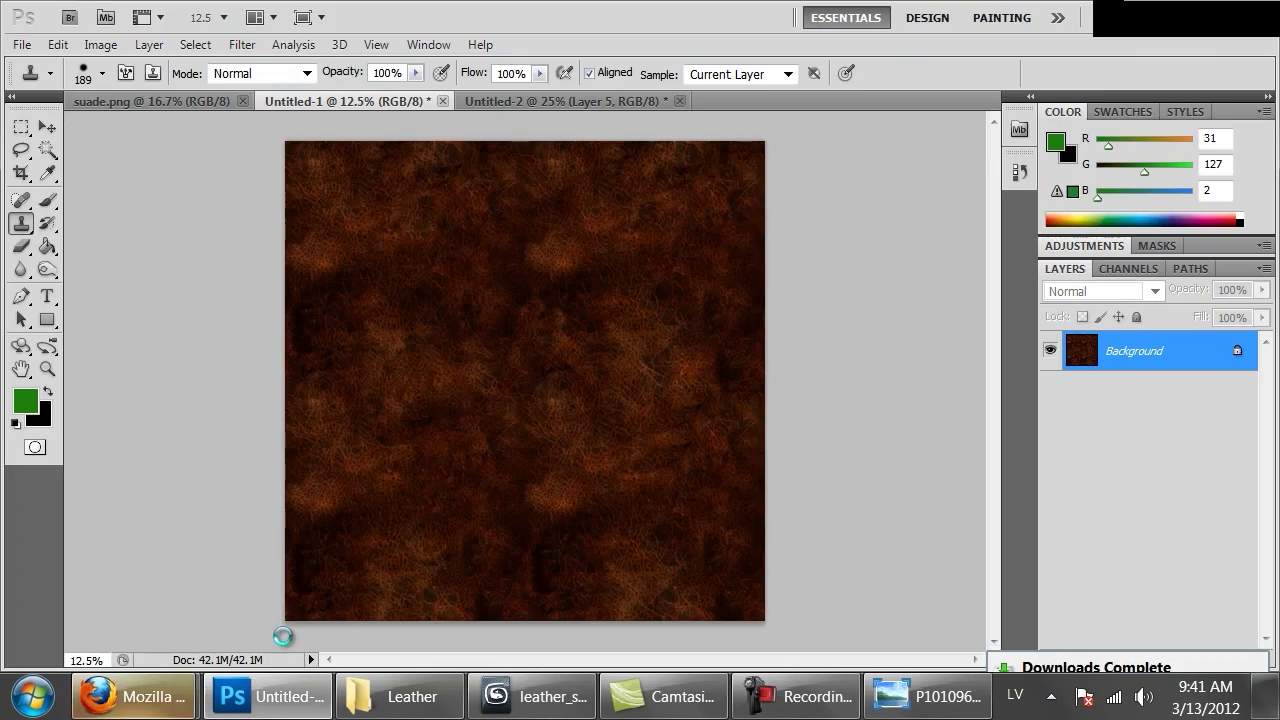
# Step: Crop Leather0089_L.jpg to a square of scratched leather that excludes the suitcase's strap and worn edges
pyautogui.click(708, 376)
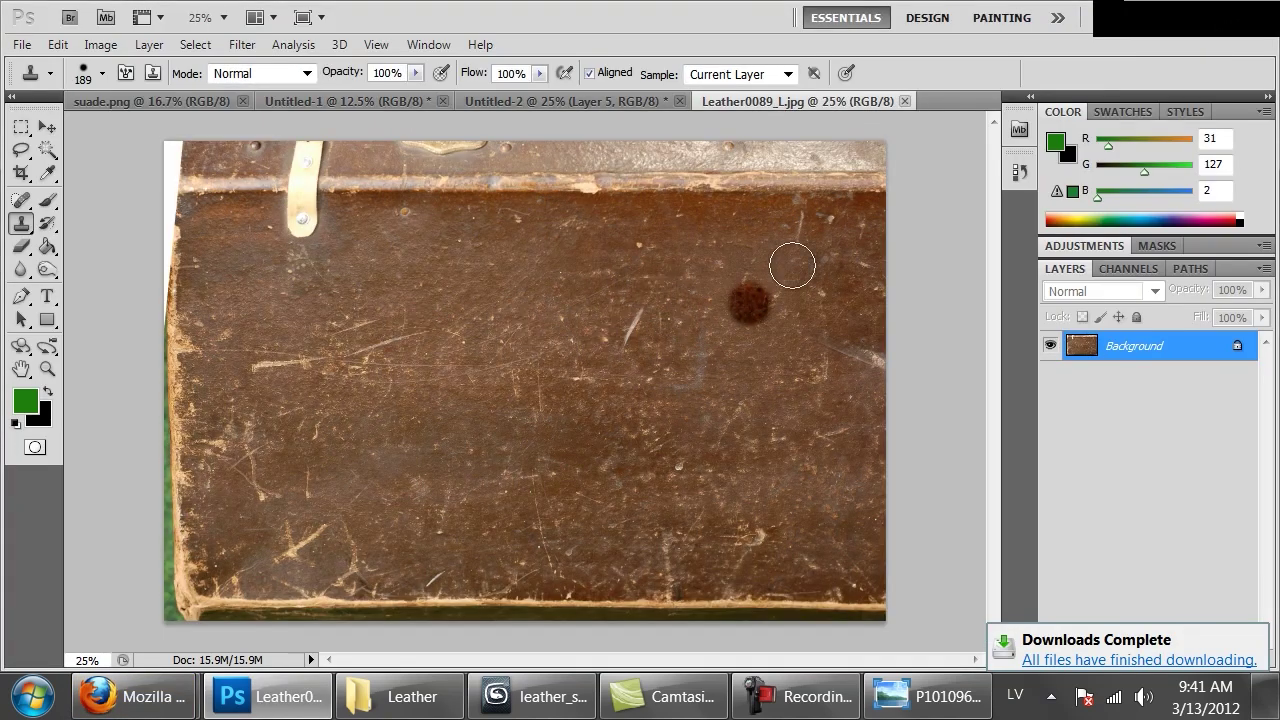
pyautogui.press('c')
pyautogui.moveTo(783, 258); pyautogui.dragTo(430, 509)
pyautogui.moveTo(322, 571); pyautogui.dragTo(466, 590)
pyautogui.moveTo(802, 383); pyautogui.dragTo(660, 386)
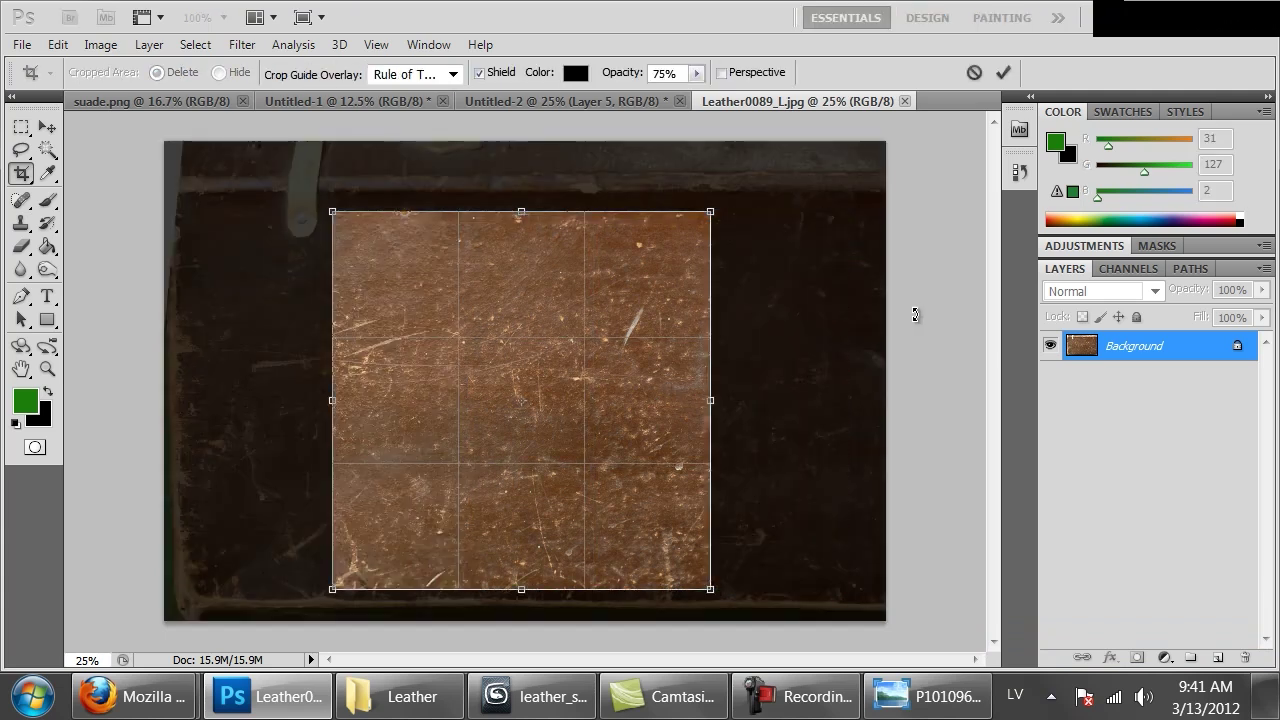
pyautogui.press('Return')
# Step: Copy the whole cropped image into Untitled-1 as a new layer and align it with the canvas's upper-left corner
pyautogui.hotkey('ctrl', 'a')
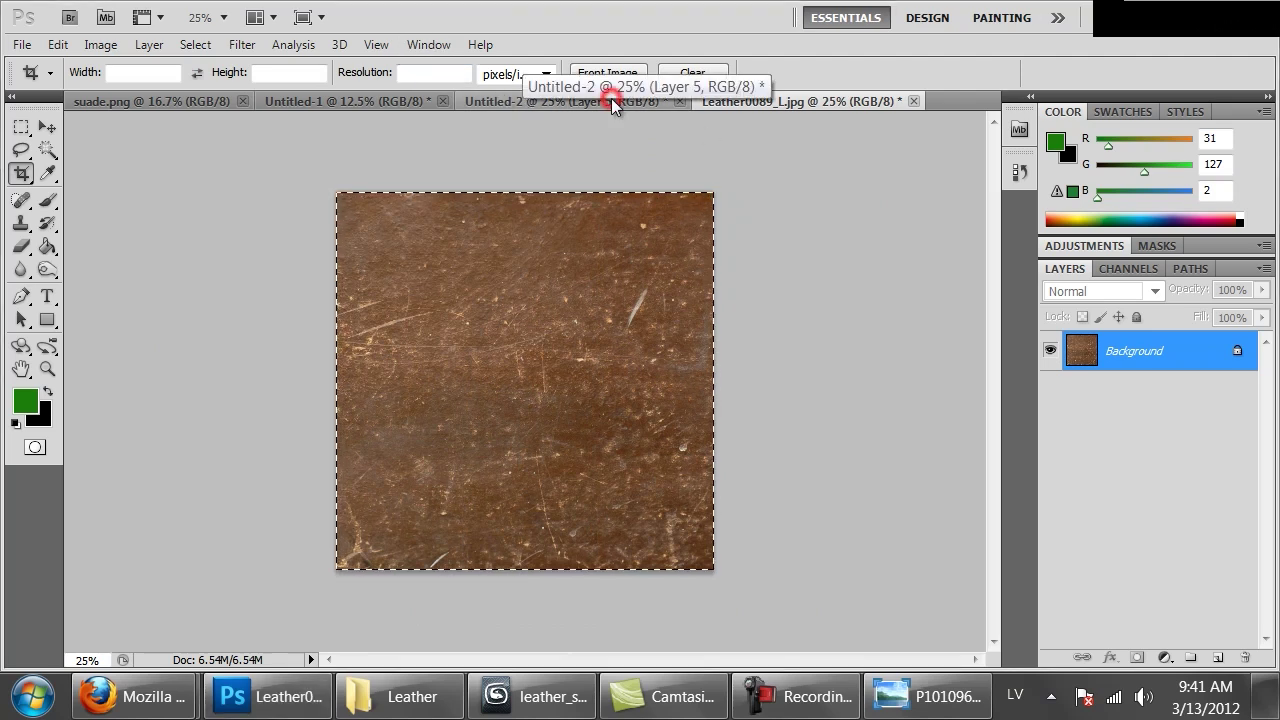
pyautogui.click(550, 99)
pyautogui.hotkey('ctrl', 'Tab')
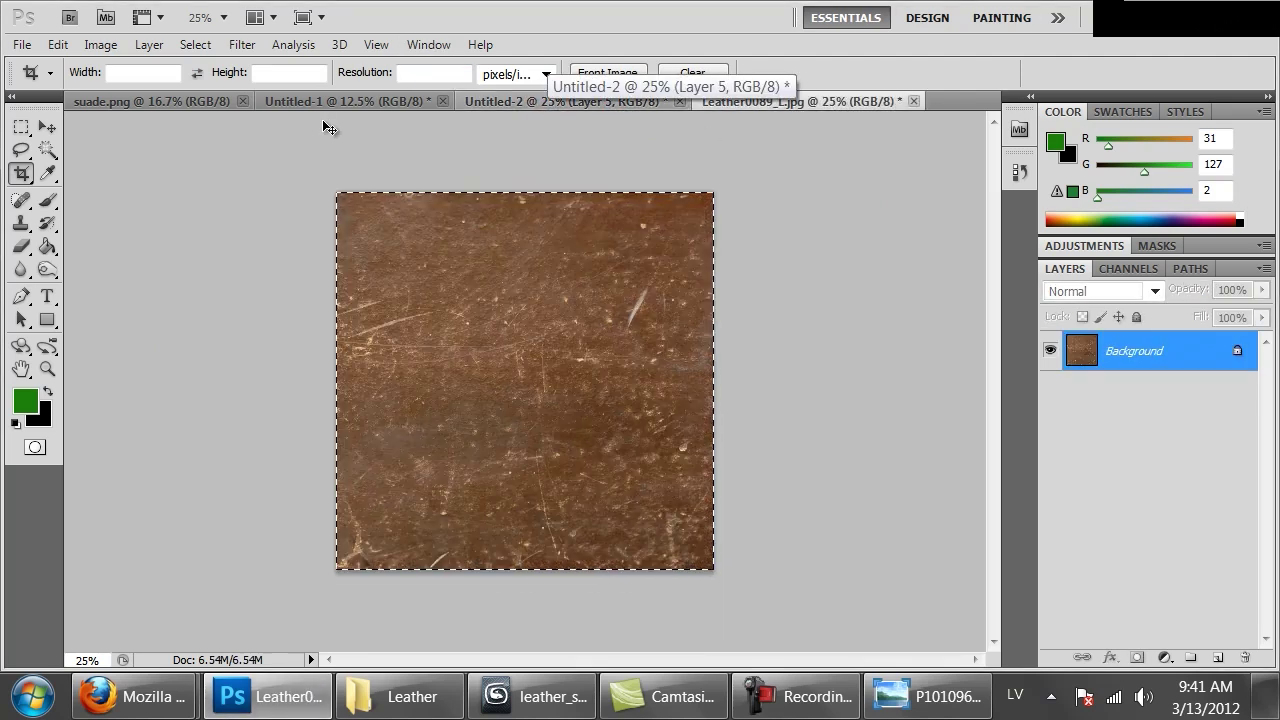
pyautogui.hotkey('ctrl', 'Tab')
pyautogui.hotkey('ctrl', 'Tab')
pyautogui.hotkey('ctrl', 'v')
pyautogui.keyDown('ctrl'); pyautogui.moveTo(478, 321); pyautogui.dragTo(333, 176); pyautogui.keyUp('ctrl')
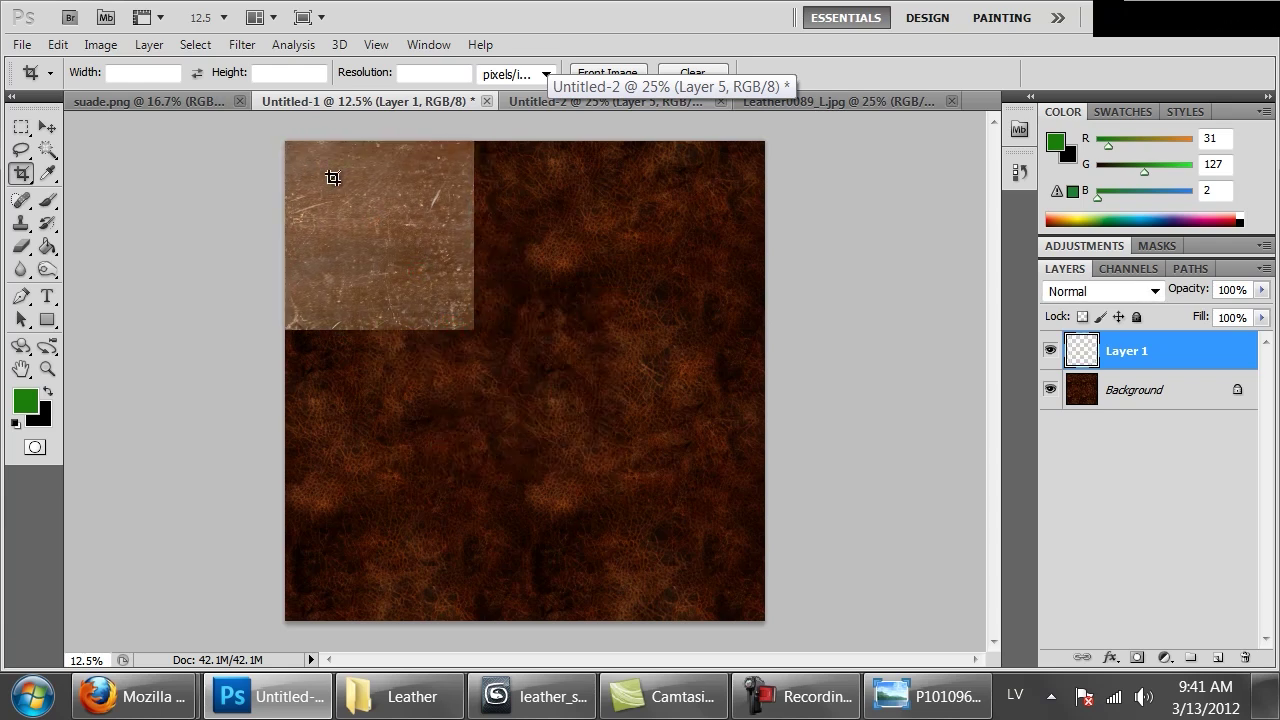
# Step: Scale the pasted scratched leather layer proportionally to 253.57% so it covers the whole canvas
pyautogui.press('m')
pyautogui.rightClick(368, 178)
pyautogui.click(500, 371)
pyautogui.keyDown('shift'); pyautogui.moveTo(468, 326); pyautogui.dragTo(758, 620); pyautogui.keyUp('shift')
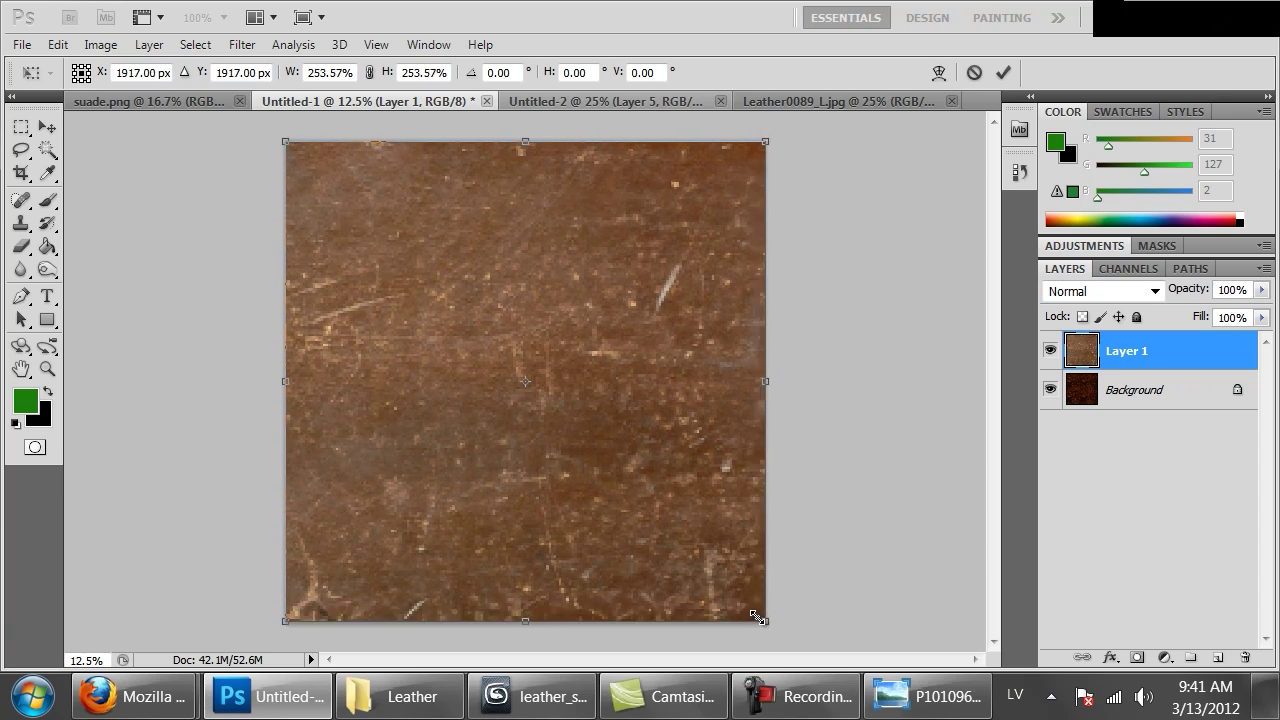
pyautogui.press('Return')
# Step: Increase the scratched layer's contrast with Levels, setting the input black point to 64 and white point to 143
pyautogui.click(1088, 292)
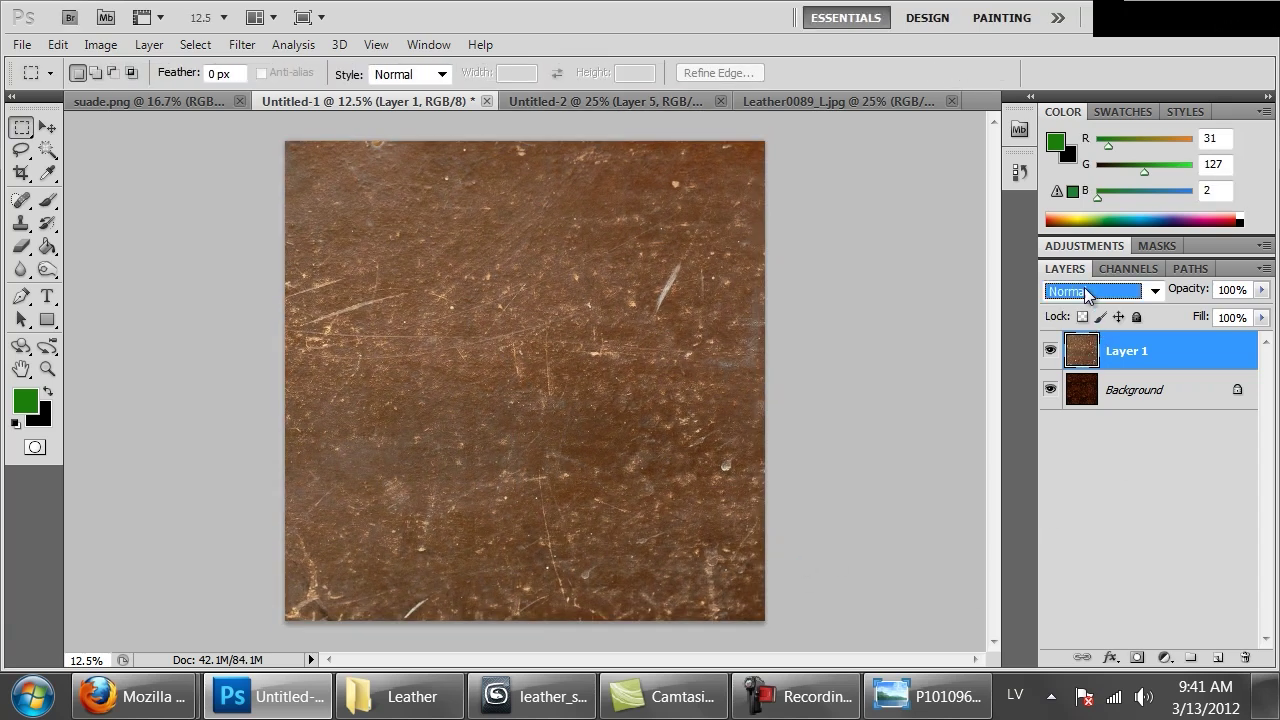
pyautogui.click(453, 333)
pyautogui.hotkey('ctrl', 'l')
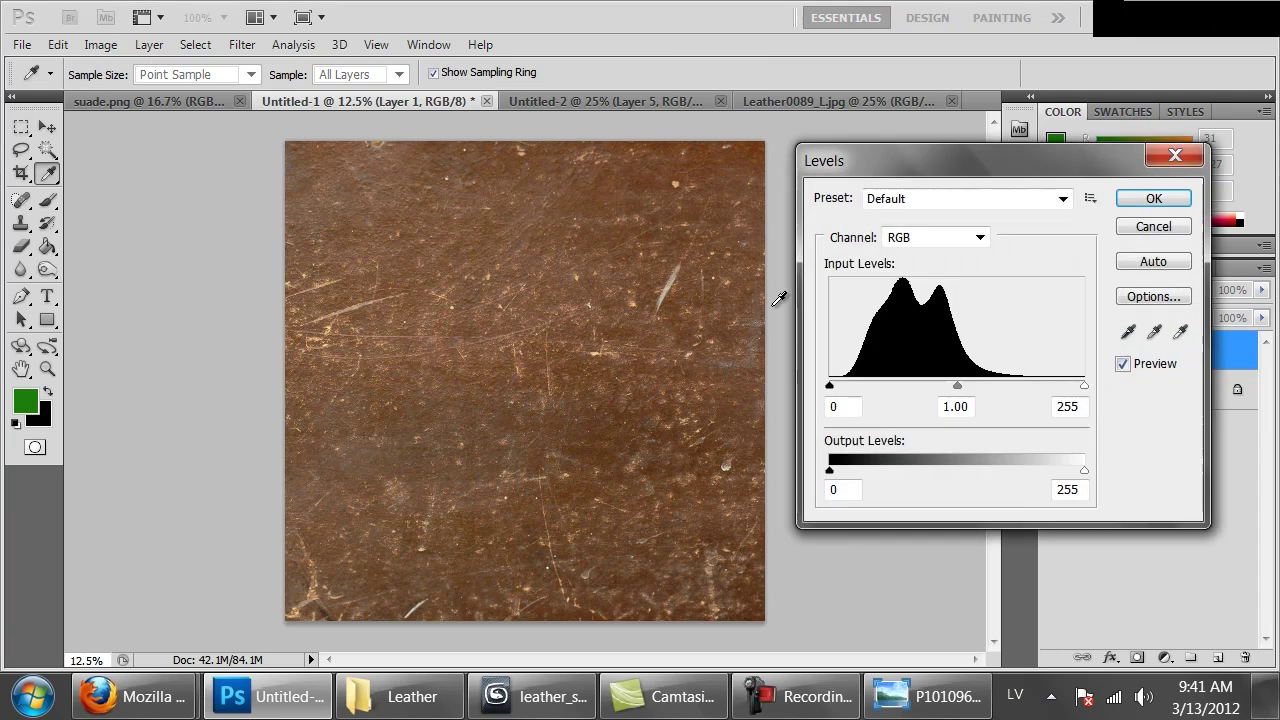
pyautogui.moveTo(1078, 395); pyautogui.dragTo(972, 386)
pyautogui.moveTo(830, 386); pyautogui.dragTo(893, 388)
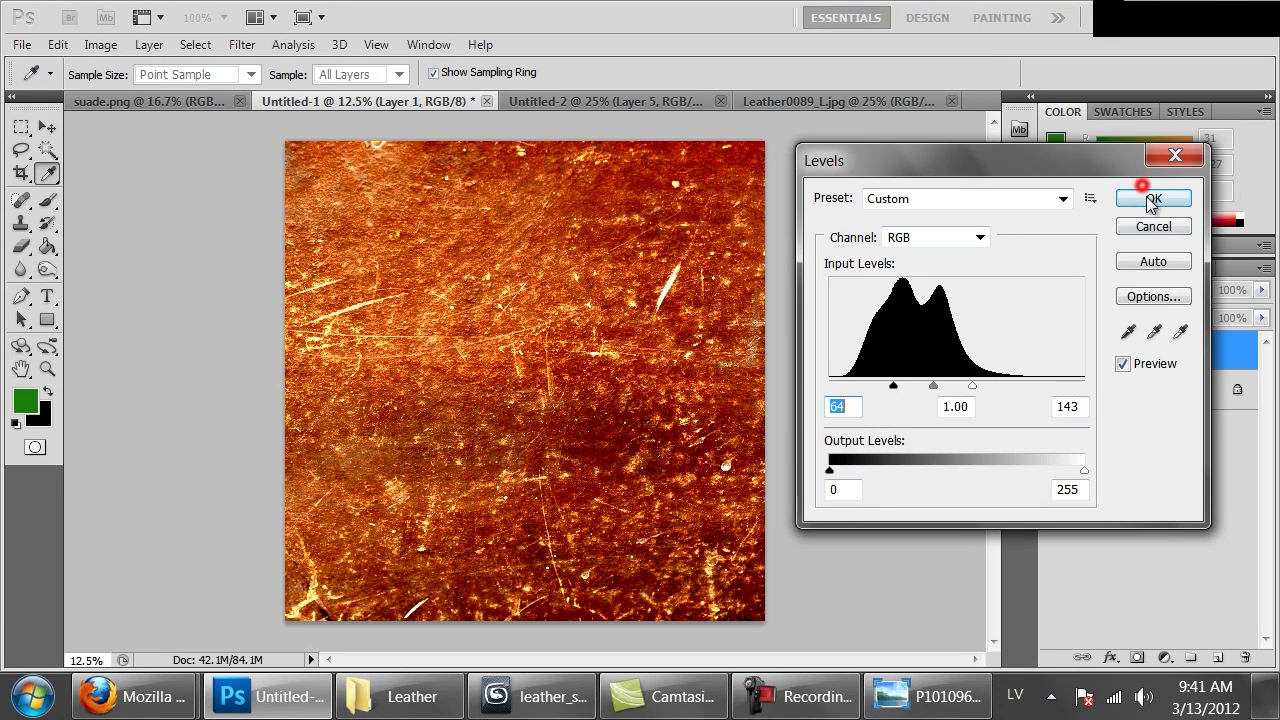
pyautogui.click(1149, 199)
# Step: Fully desaturate the scratched layer with a Hue/Saturation adjustment
pyautogui.hotkey('ctrl', 'u')
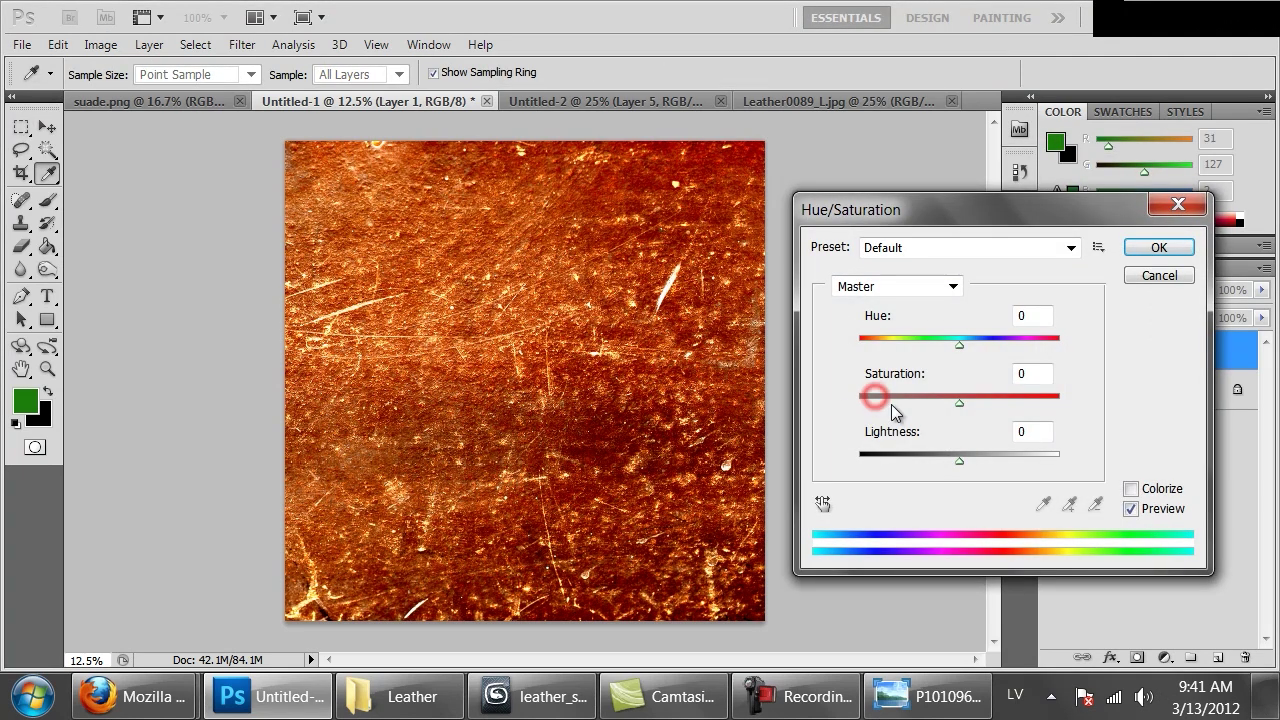
pyautogui.moveTo(891, 404); pyautogui.dragTo(808, 403)
pyautogui.click(1156, 248)
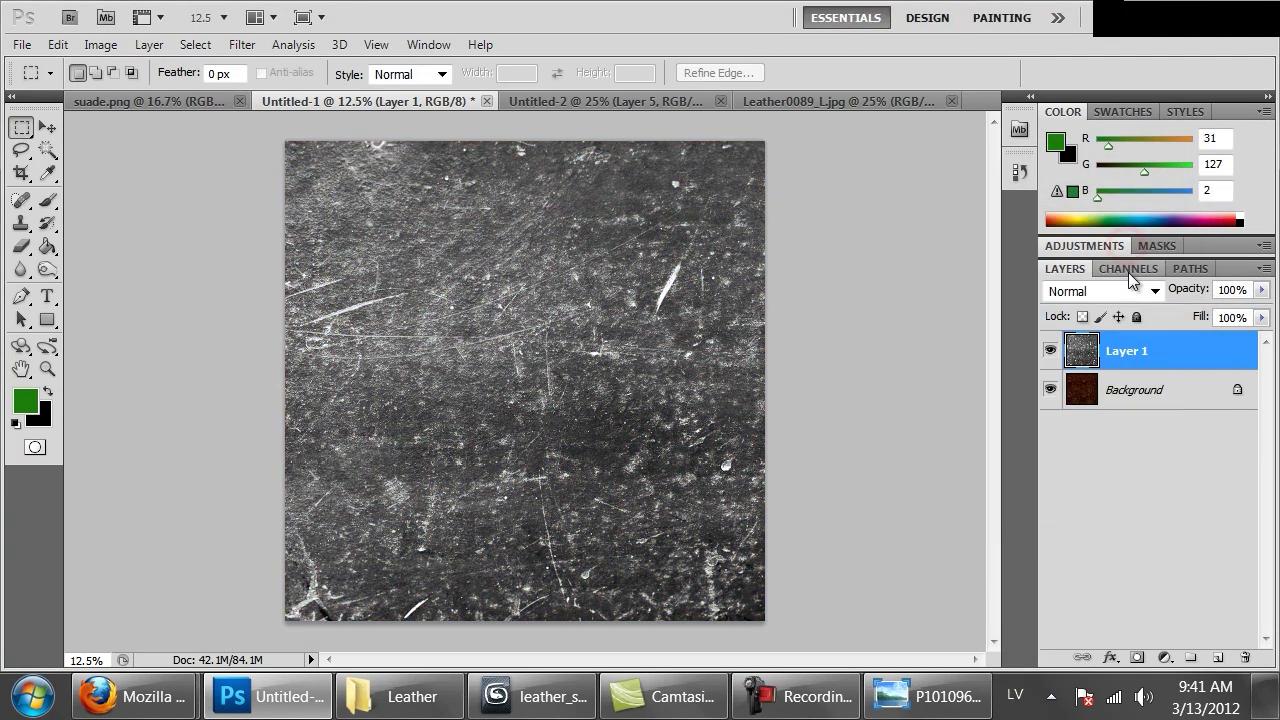
# Step: Try several blend modes on the greyscale scratched layer, including Lighten, and set it to Soft Light
pyautogui.click(1128, 291)
pyautogui.click(1100, 81)
pyautogui.press('Up')
pyautogui.press('Down')
pyautogui.press('Down')
pyautogui.press('Down')
pyautogui.press('Down')
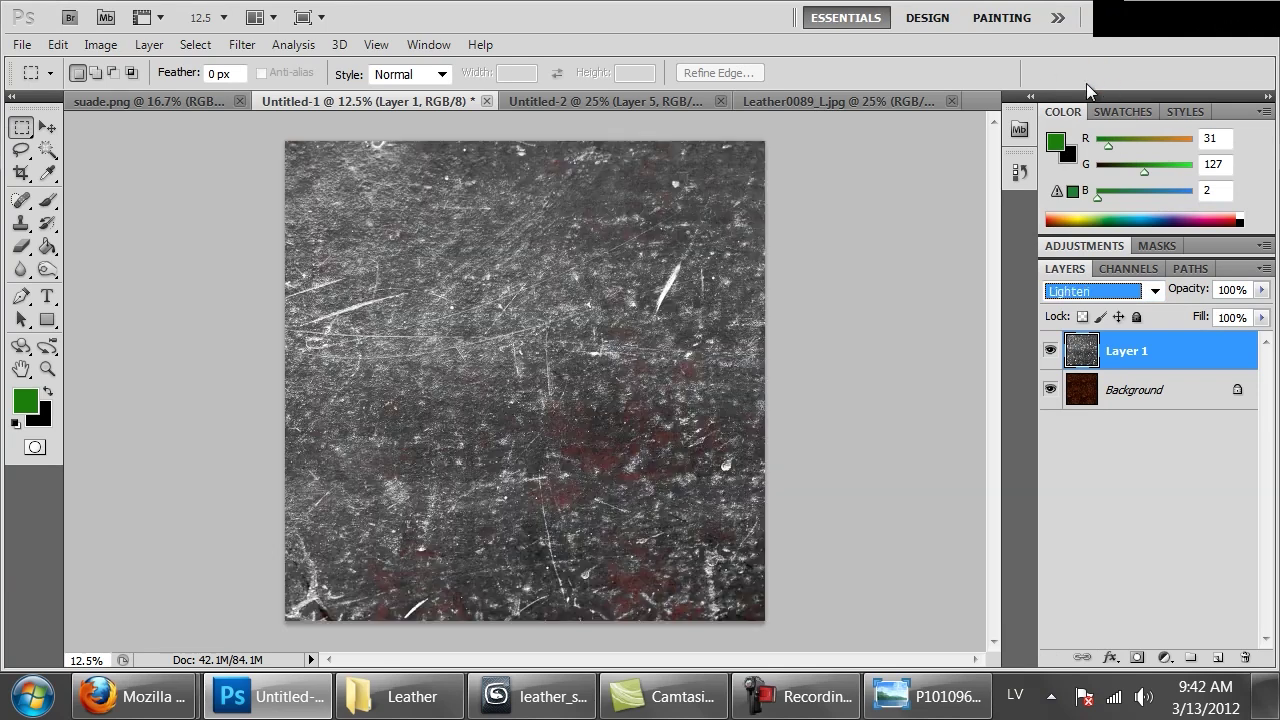
pyautogui.press('Down')
pyautogui.press('Down')
pyautogui.press('Down')
pyautogui.press('Up')
pyautogui.press('Down')
pyautogui.press('Down')
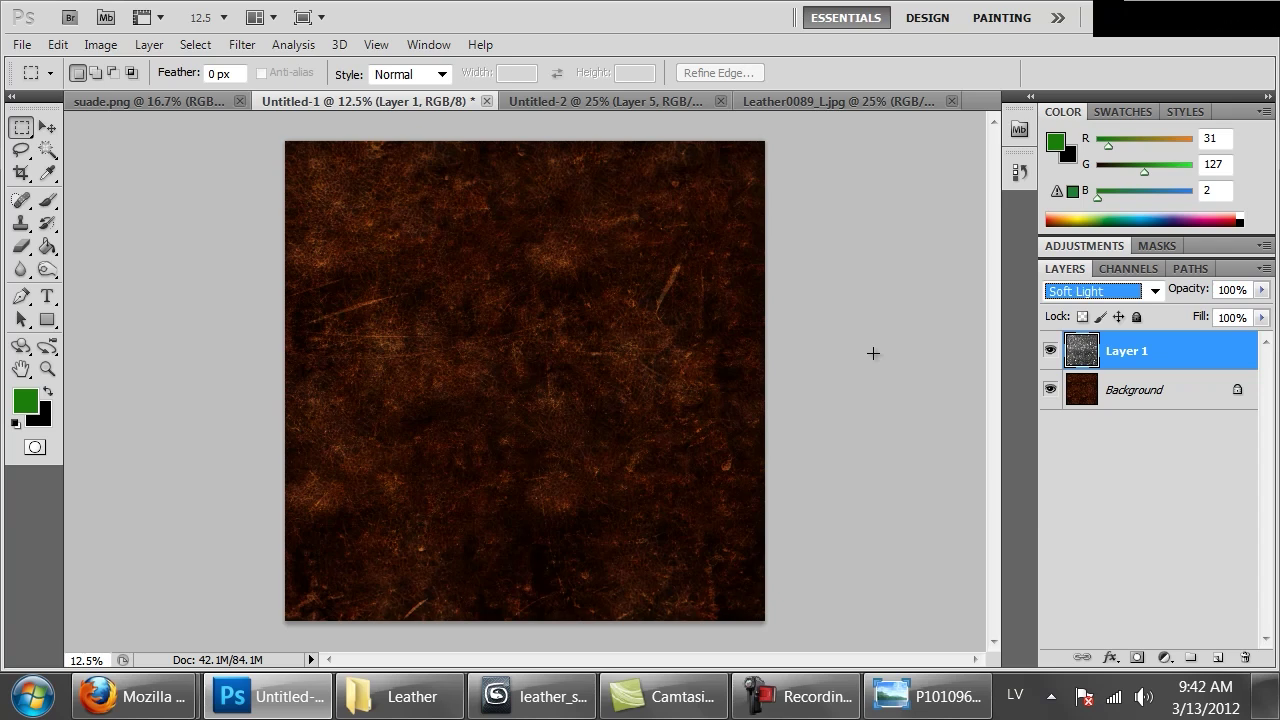
pyautogui.press('Up')
# Step: Offset the scratched layer by -360 pixels horizontally and +550 pixels vertically with undefined areas wrapped around
pyautogui.click(250, 50)
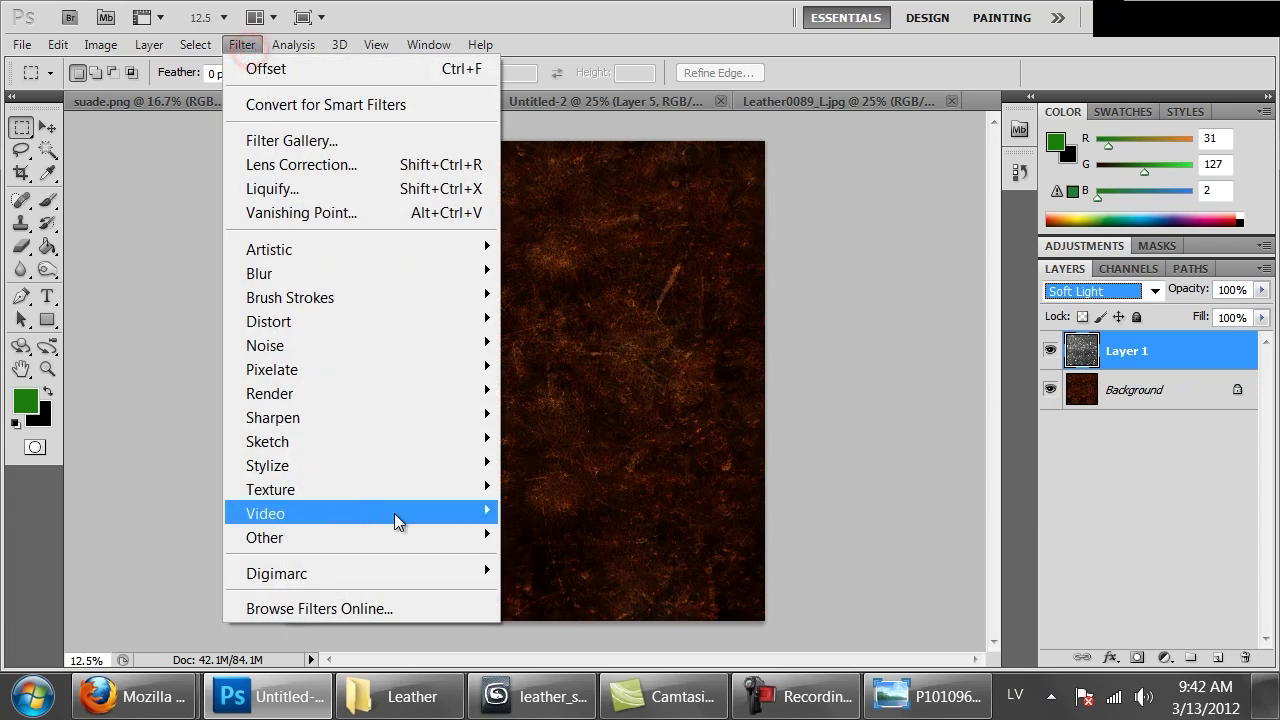
pyautogui.moveTo(408, 535)
pyautogui.click(516, 635)
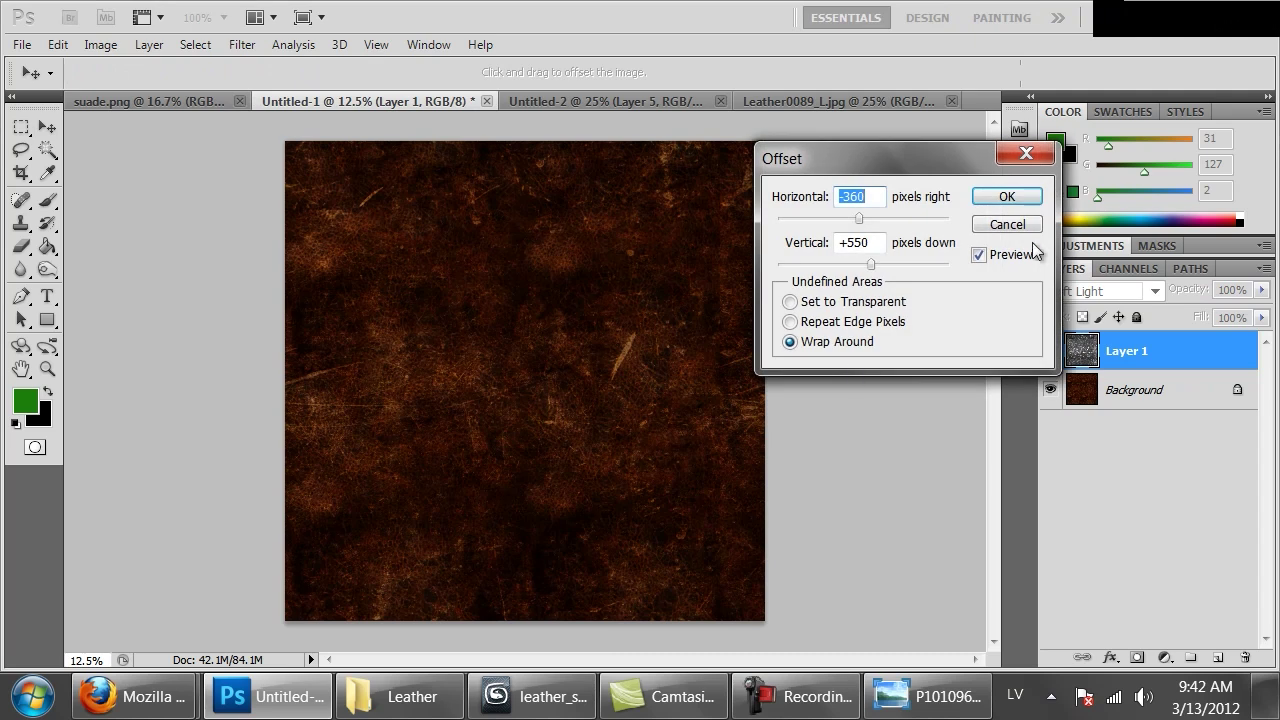
pyautogui.click(983, 203)
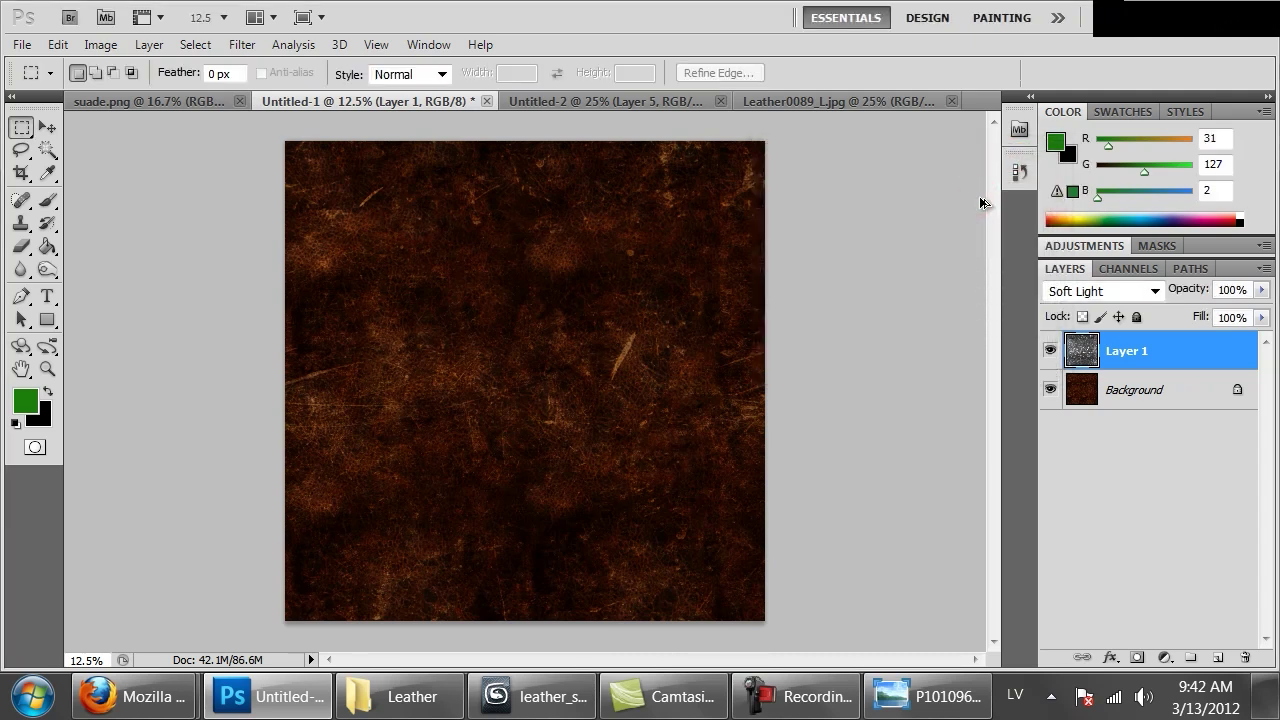
# Step: Hide the Background layer and reapply the same Offset filter to the scratched layer until its seams cross well inside the canvas
pyautogui.hotkey('ctrl', '1')
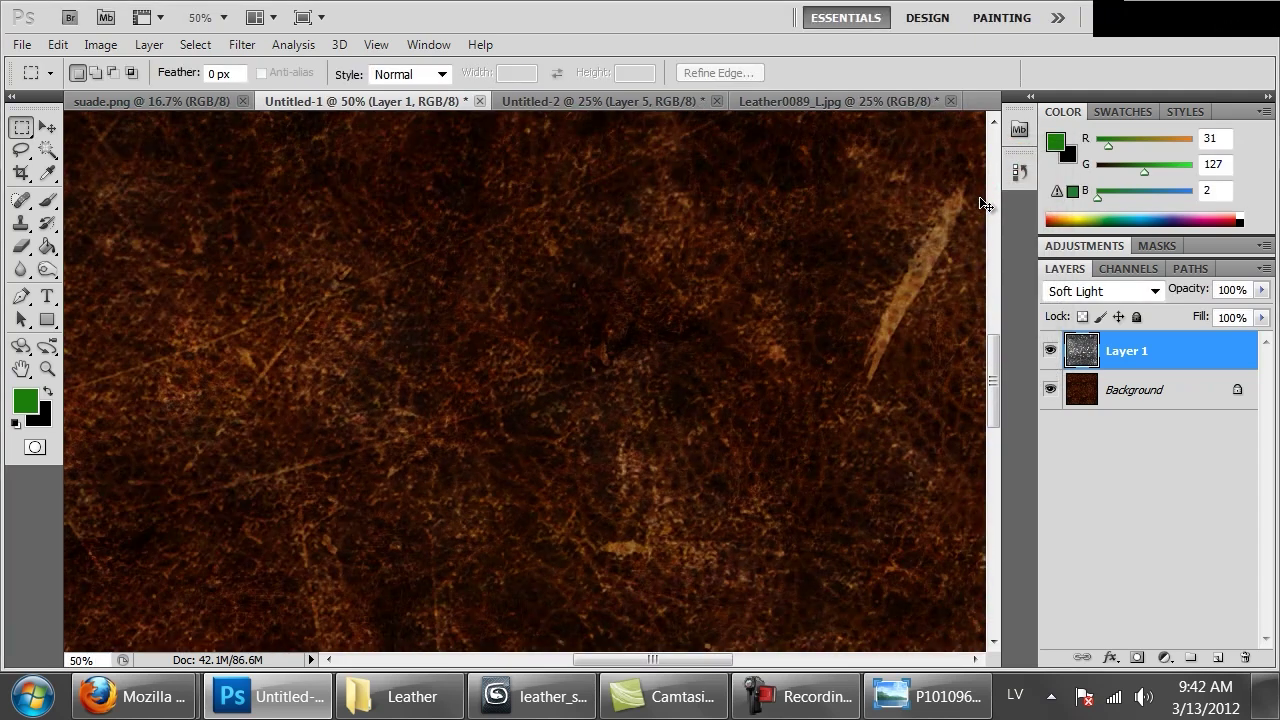
pyautogui.hotkey('ctrl', '-')
pyautogui.hotkey('ctrl', '-')
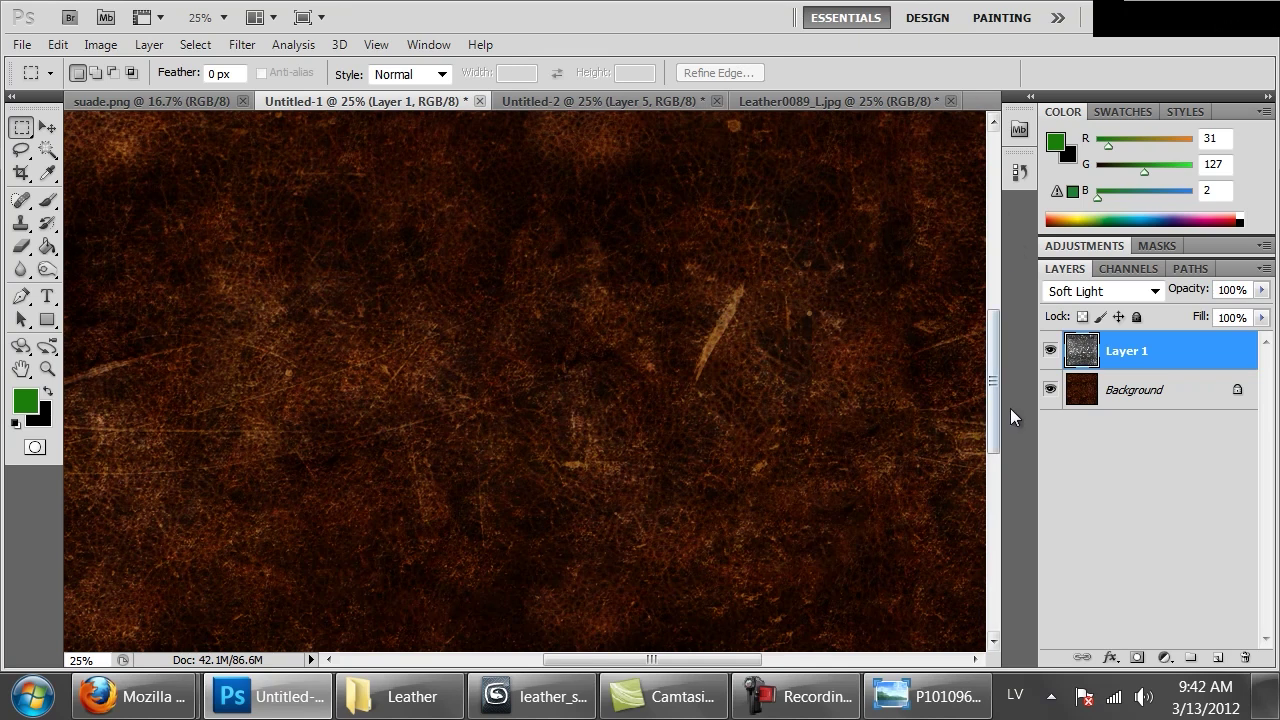
pyautogui.click(1050, 390)
pyautogui.hotkey('ctrl', '-')
pyautogui.hotkey('ctrl', '-')
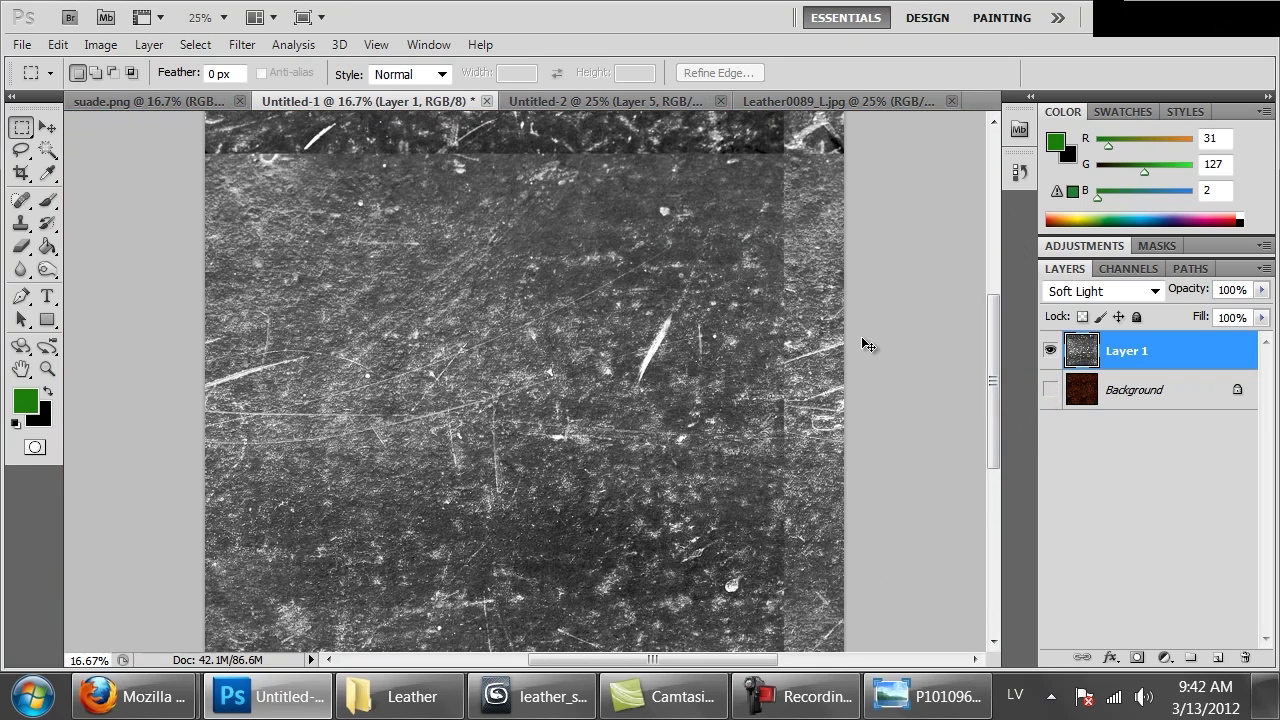
pyautogui.hotkey('ctrl', 'f')
pyautogui.hotkey('ctrl', 'f')
pyautogui.hotkey('ctrl', 'f')
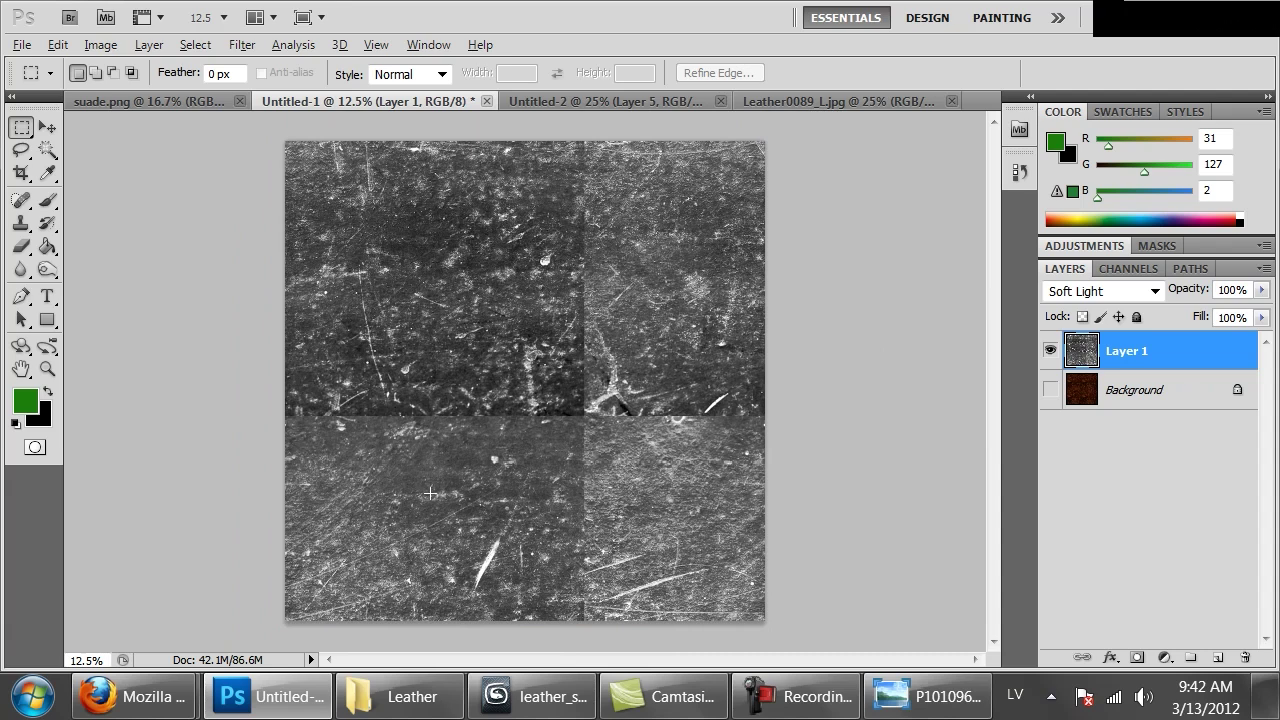
# Step: Set up the Clone Stamp tool with a 319 px brush for retouching the scratched layer
pyautogui.press('s')
pyautogui.keyDown('alt'); pyautogui.click(489, 474); pyautogui.keyUp('alt')
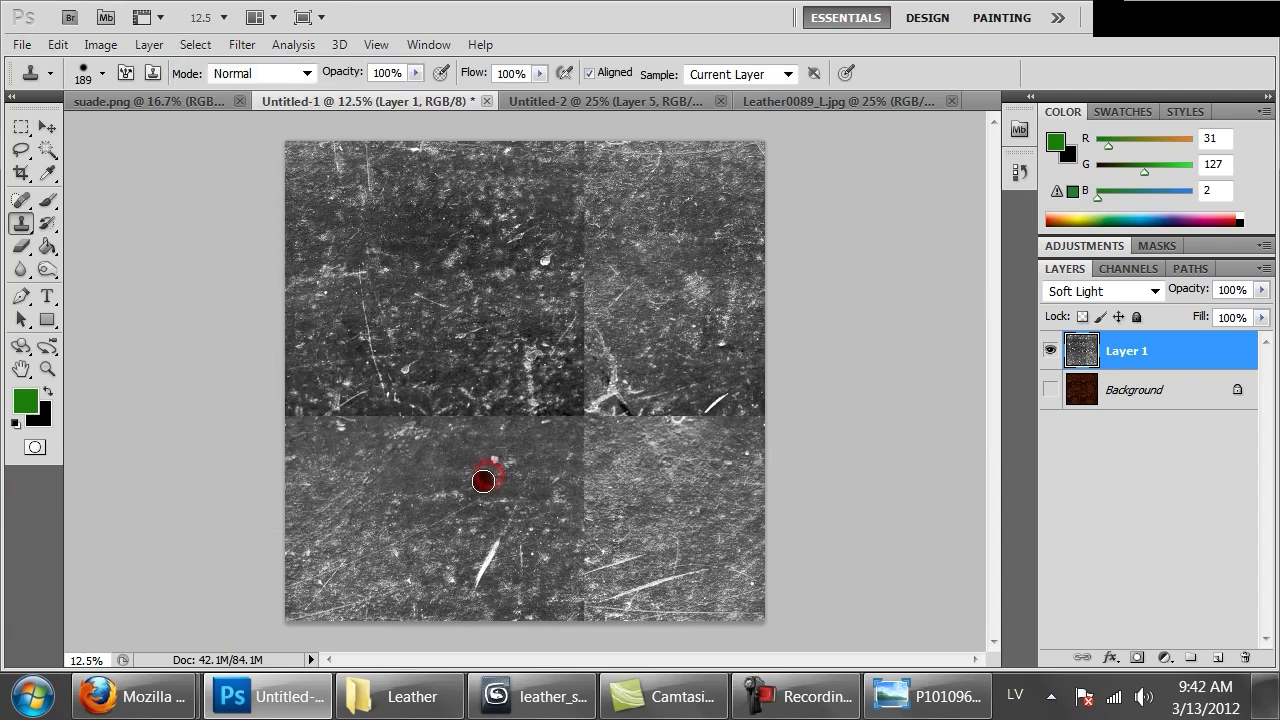
pyautogui.press('m')
pyautogui.press('s')
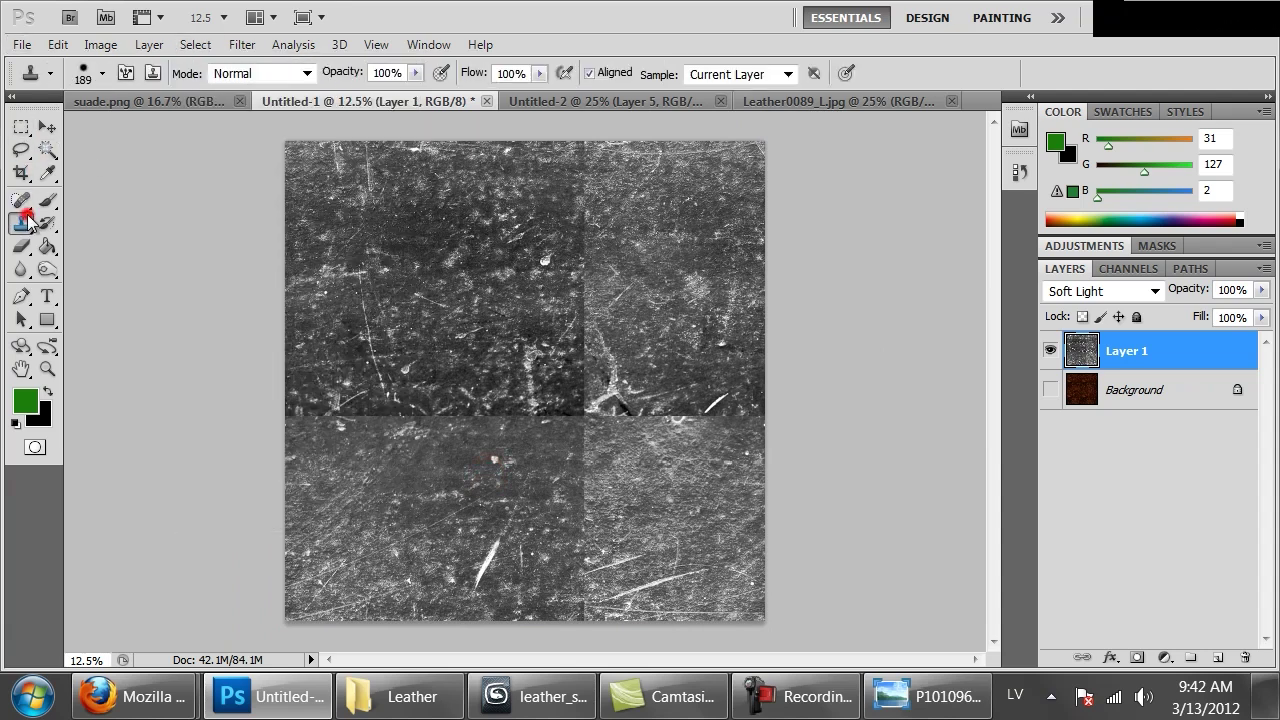
pyautogui.rightClick(432, 360)
pyautogui.click(690, 316)
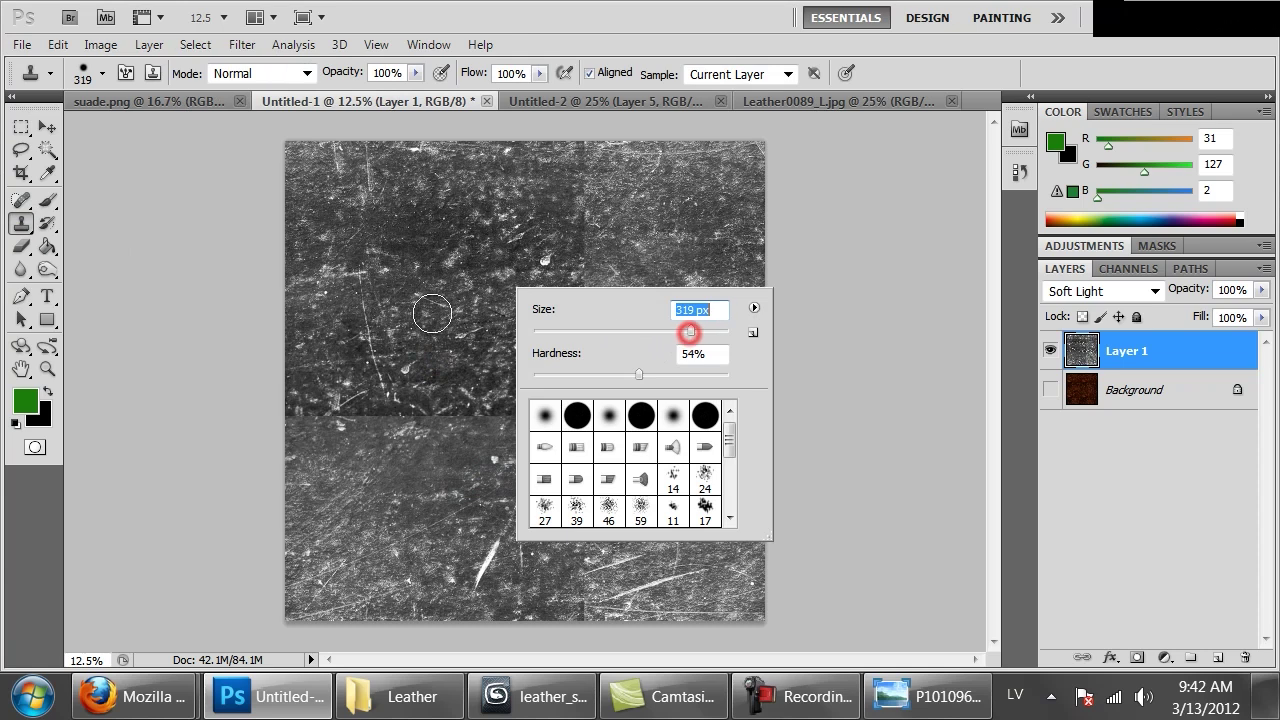
pyautogui.write('319')
pyautogui.press('Return')
# Step: Clone nearby scratched texture over the horizontal and vertical seams of the scratched layer, resampling clean source areas along the way
pyautogui.moveTo(343, 388)
pyautogui.mouseDown()
pyautogui.moveTo(490, 420)
pyautogui.moveTo(466, 400)
pyautogui.moveTo(563, 407)
pyautogui.moveTo(573, 384)
pyautogui.moveTo(554, 331)
pyautogui.mouseUp()
pyautogui.keyDown('alt'); pyautogui.click(530, 336); pyautogui.keyUp('alt')
pyautogui.moveTo(595, 403); pyautogui.dragTo(730, 418)
pyautogui.keyDown('alt'); pyautogui.click(684, 286); pyautogui.keyUp('alt')
pyautogui.keyDown('alt'); pyautogui.click(676, 541); pyautogui.keyUp('alt')
pyautogui.moveTo(586, 443)
pyautogui.mouseDown()
pyautogui.moveTo(565, 505)
pyautogui.moveTo(584, 612)
pyautogui.mouseUp()
pyautogui.keyDown('alt'); pyautogui.click(467, 491); pyautogui.keyUp('alt')
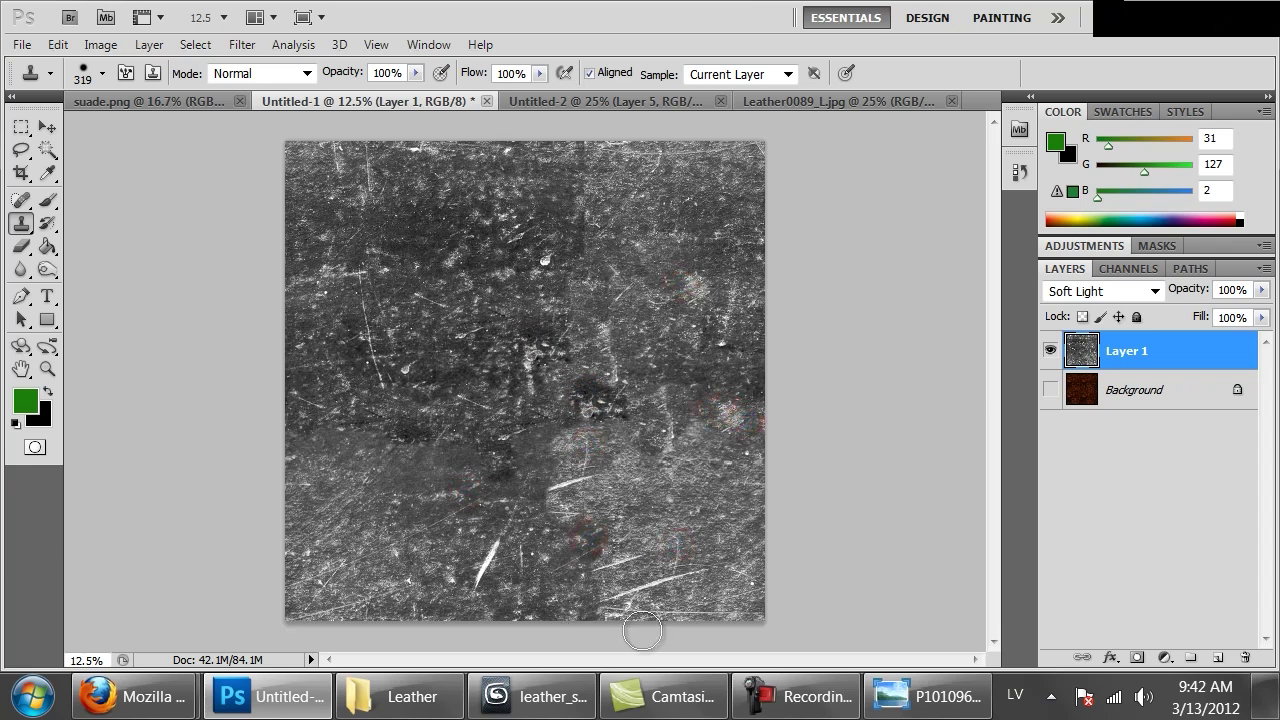
pyautogui.keyDown('alt'); pyautogui.click(588, 495); pyautogui.keyUp('alt')
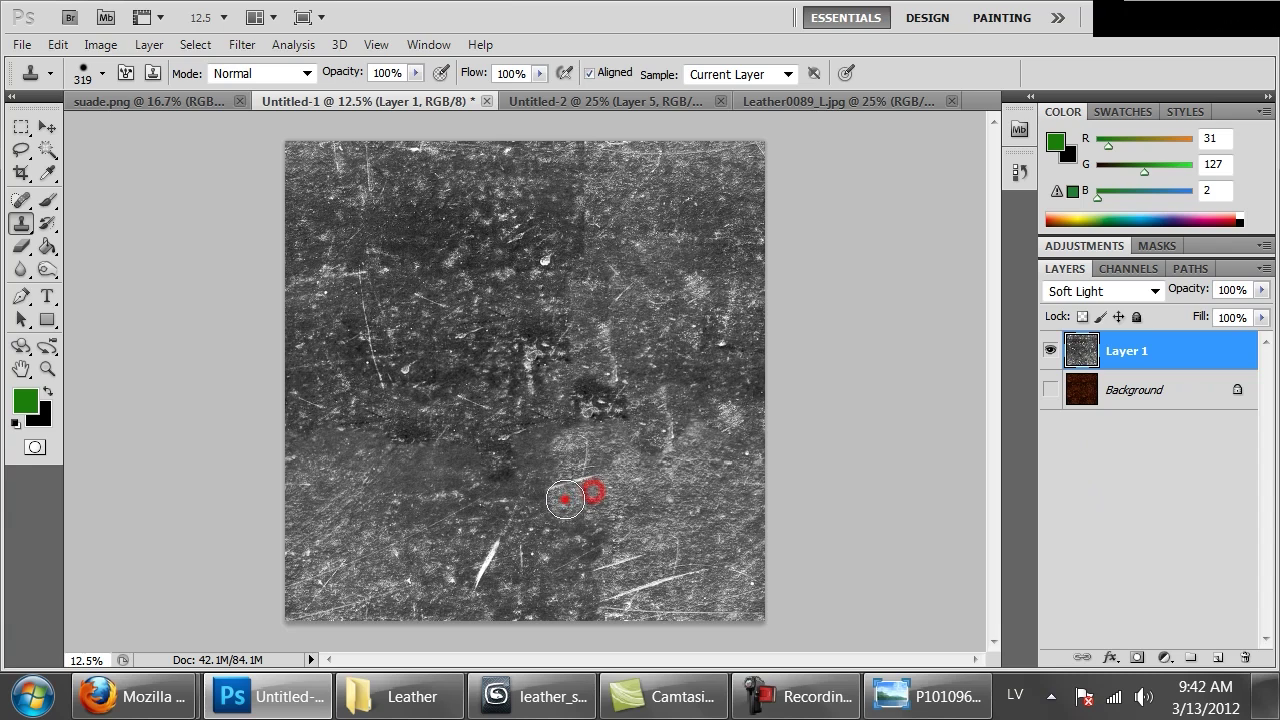
pyautogui.moveTo(566, 491); pyautogui.dragTo(500, 500)
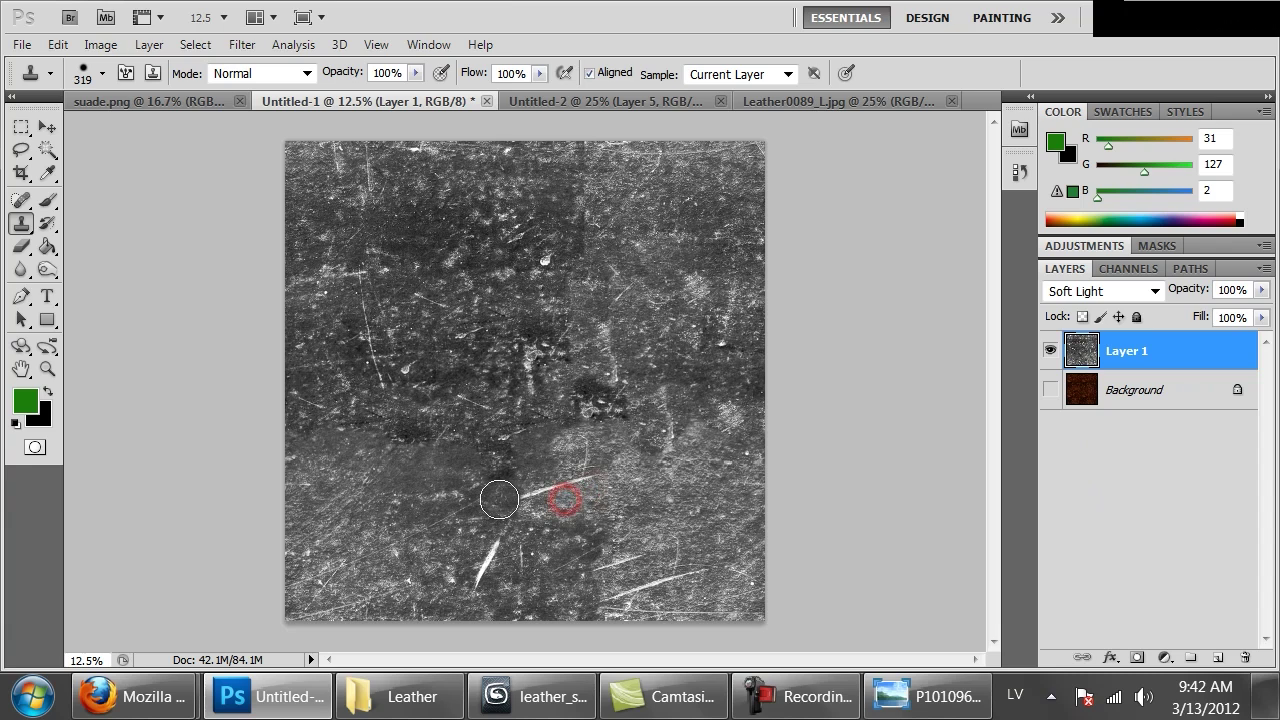
# Step: Show the Background layer again, merge the scratched layer into it, and set the merged image's saturation to -16
pyautogui.click(1049, 391)
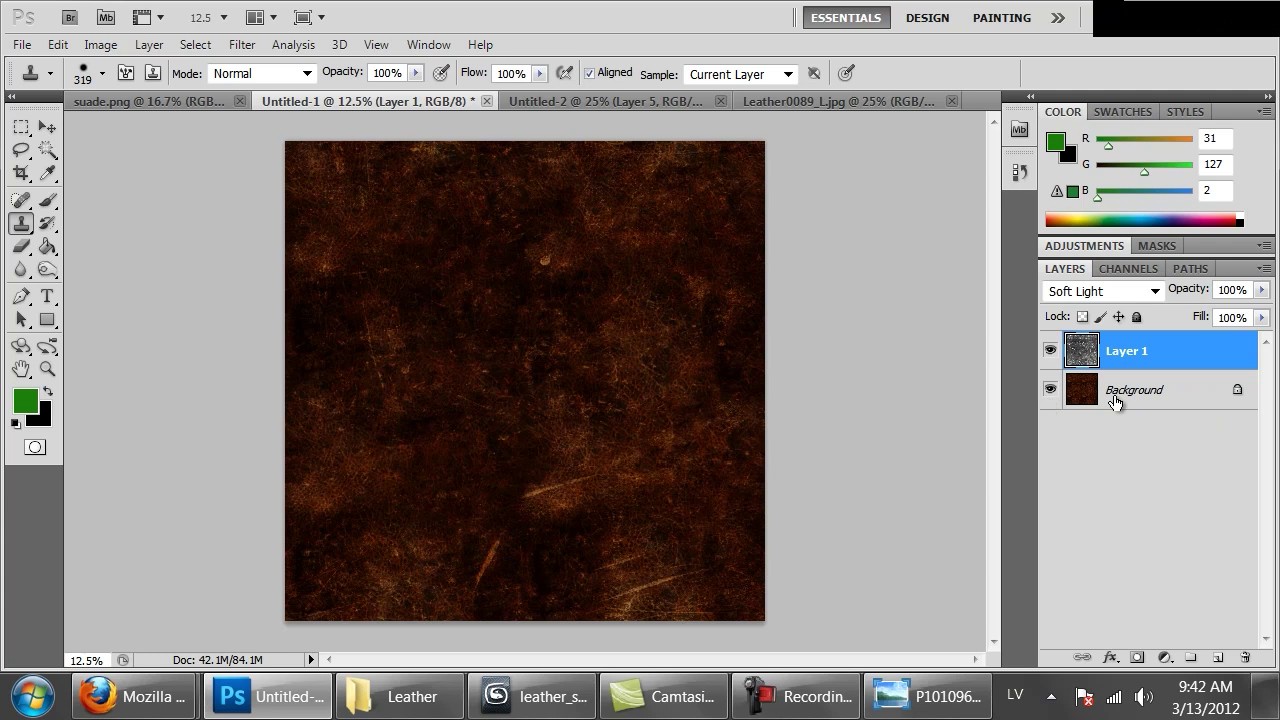
pyautogui.hotkey('ctrl', 'e')
pyautogui.hotkey('ctrl', 'u')
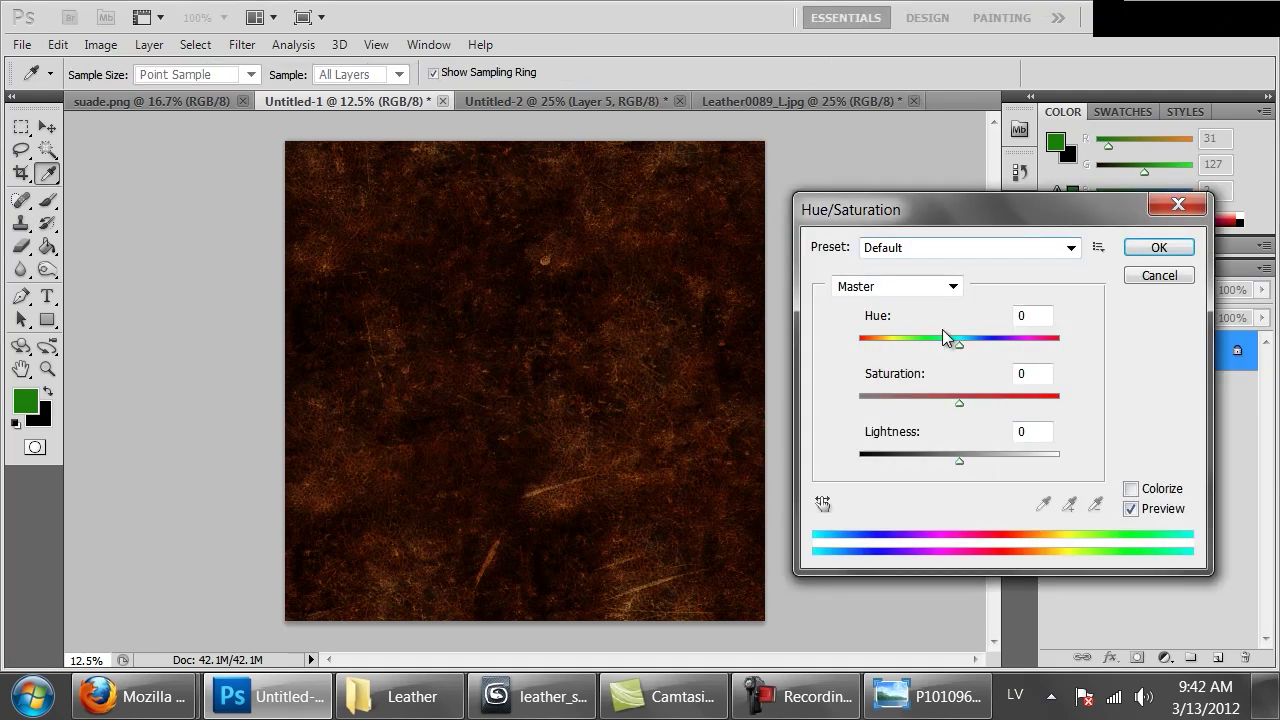
pyautogui.moveTo(945, 405); pyautogui.dragTo(948, 406)
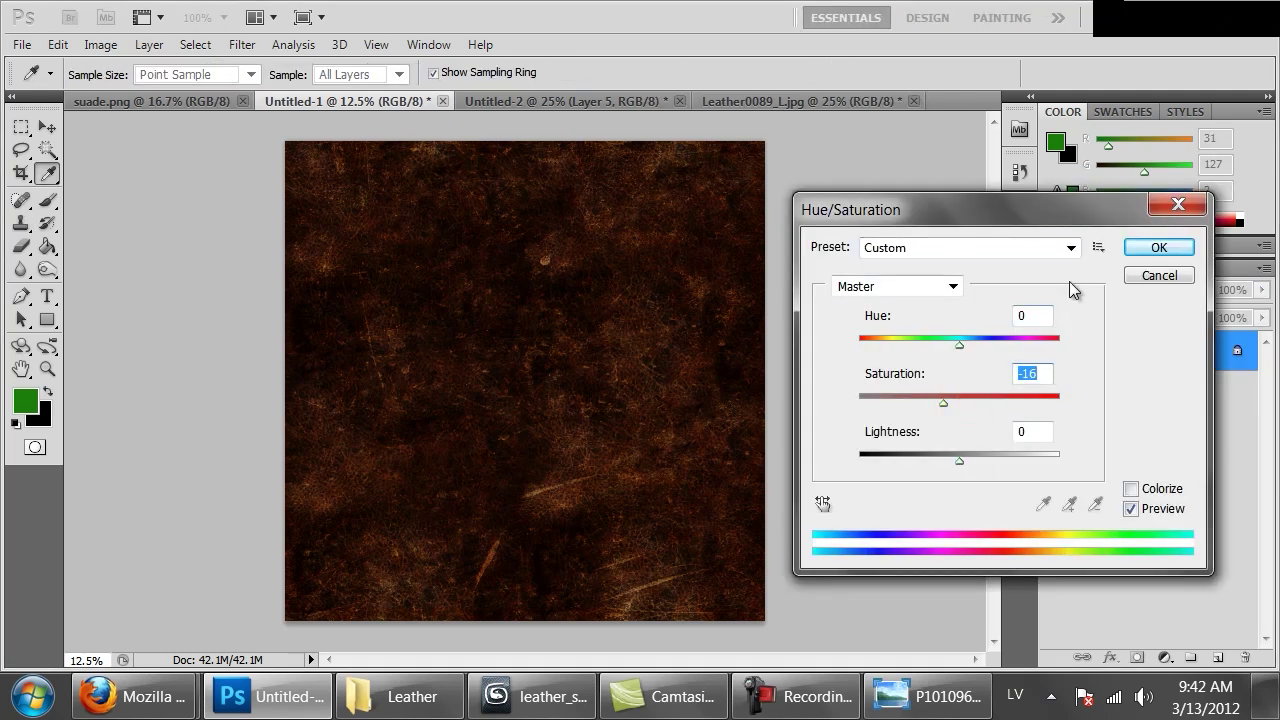
pyautogui.click(1157, 249)
pyautogui.press('s')
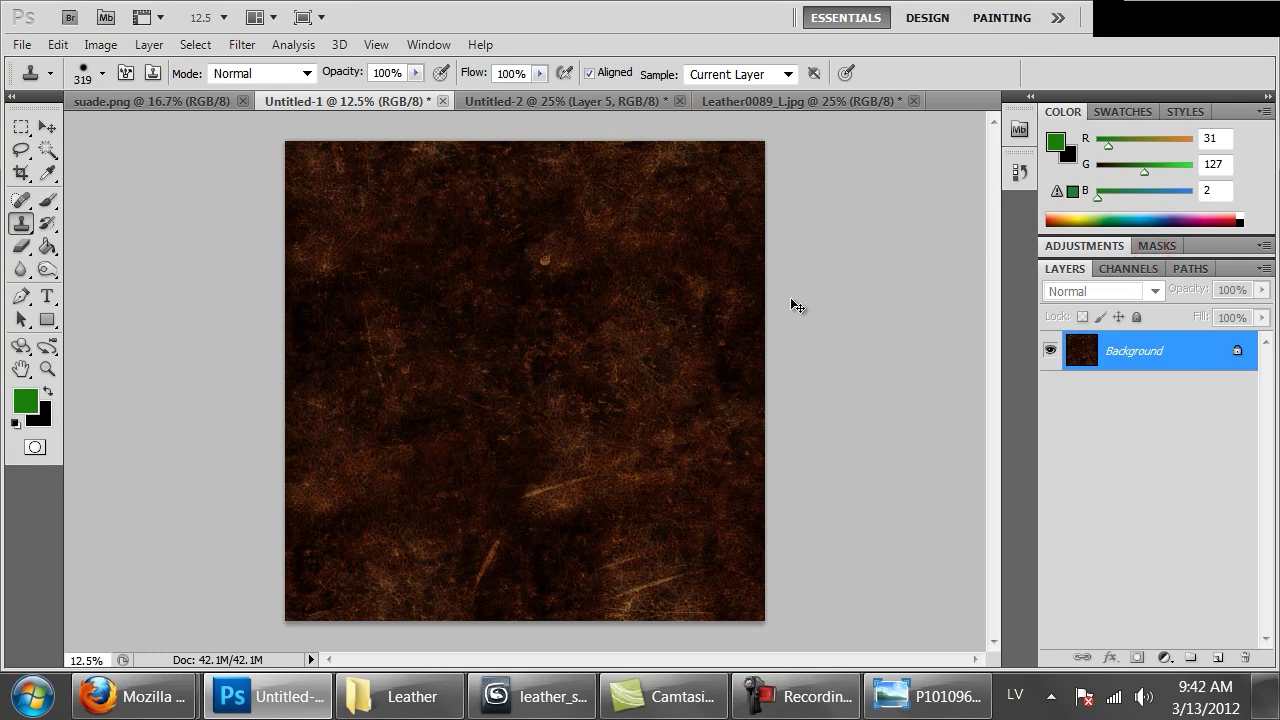
# Step: Brighten the merged leather texture with a Curves adjustment, raising the RGB curve at input 115 to output 150
pyautogui.click(100, 45)
pyautogui.moveTo(140, 105)
pyautogui.click(414, 153)
pyautogui.moveTo(961, 446); pyautogui.dragTo(962, 413)
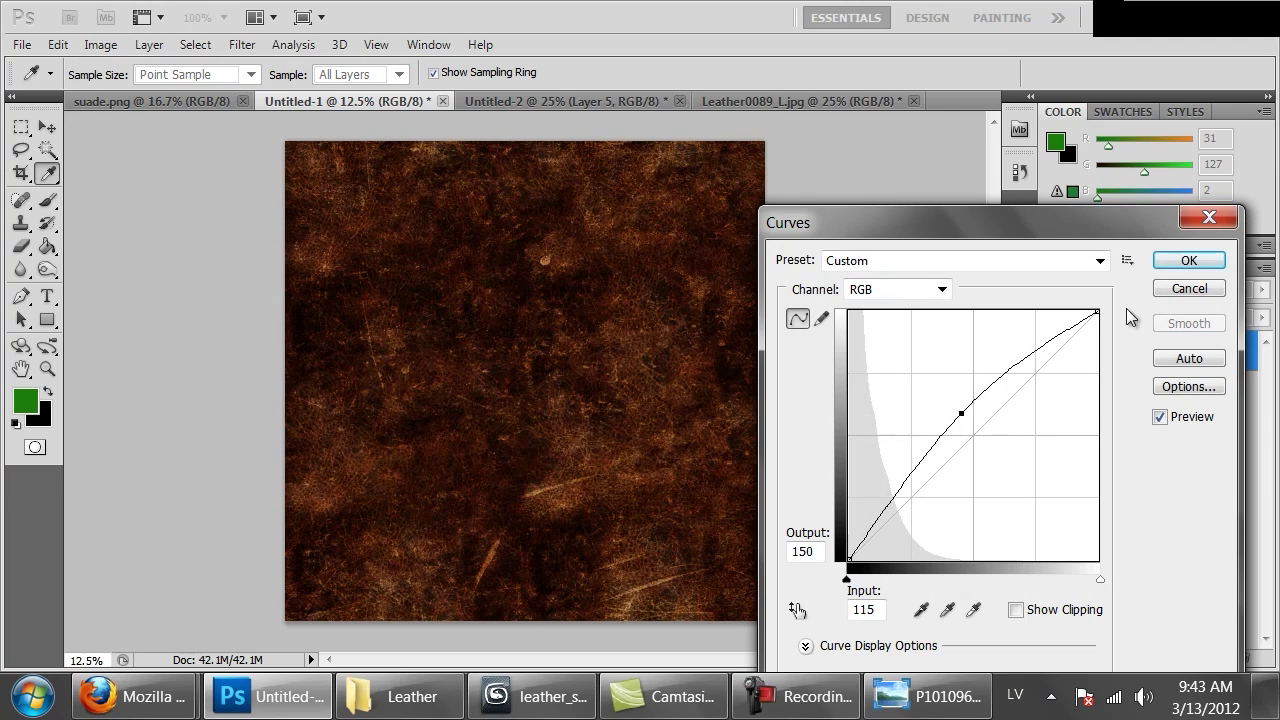
pyautogui.click(1188, 260)
pyautogui.press('s')
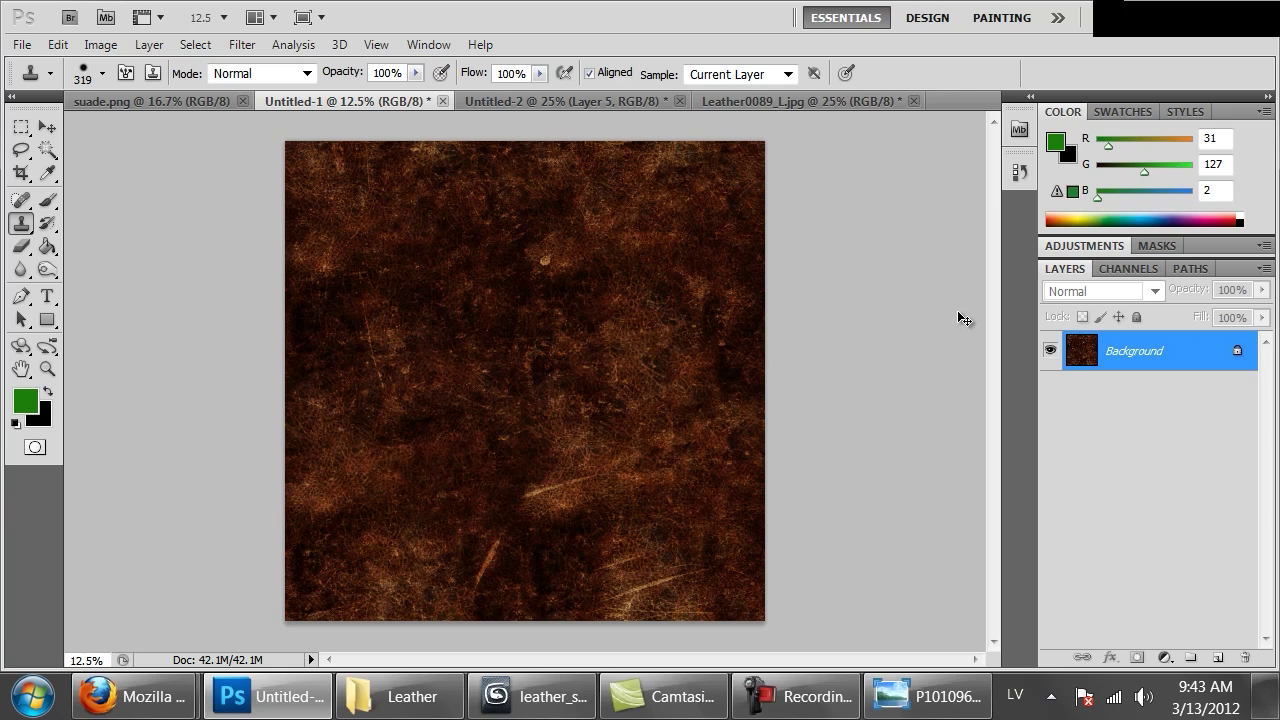
# Step: Save the finished texture in the Leather folder as a PNG named leather_old
pyautogui.hotkey('ctrl', 's')
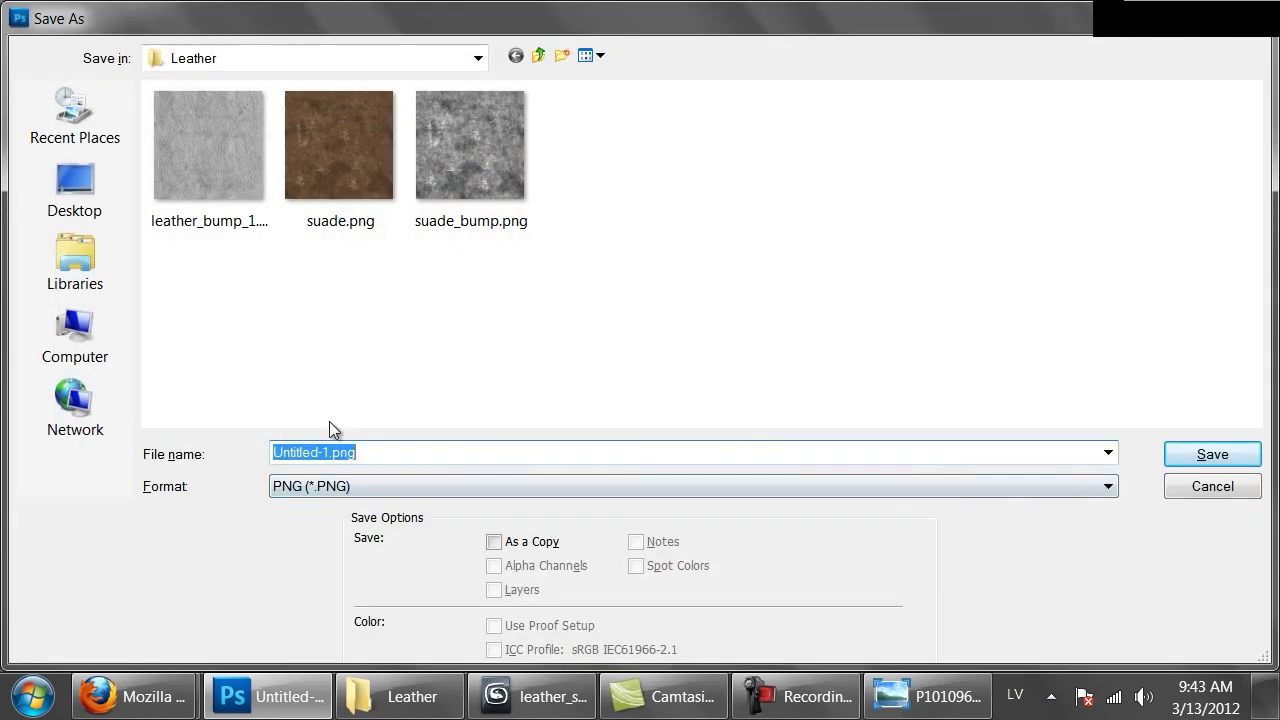
pyautogui.write('leather_old')
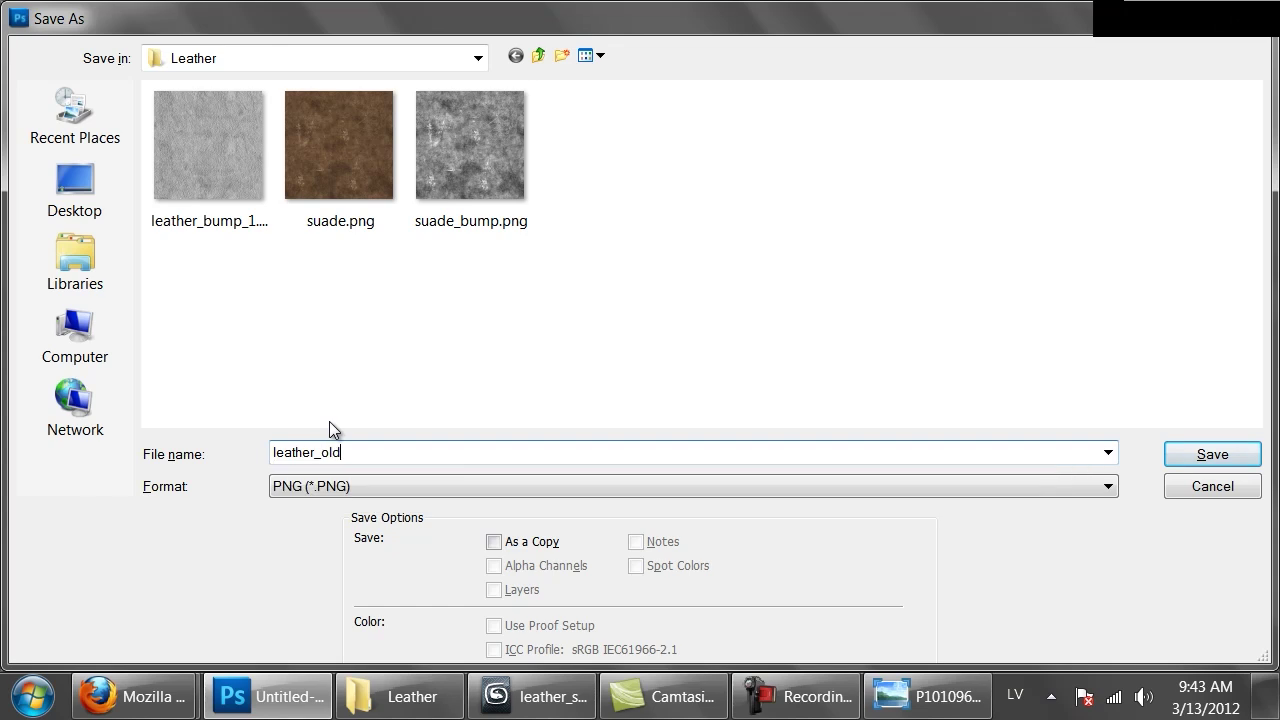
pyautogui.press('Return')
pyautogui.press('Return')
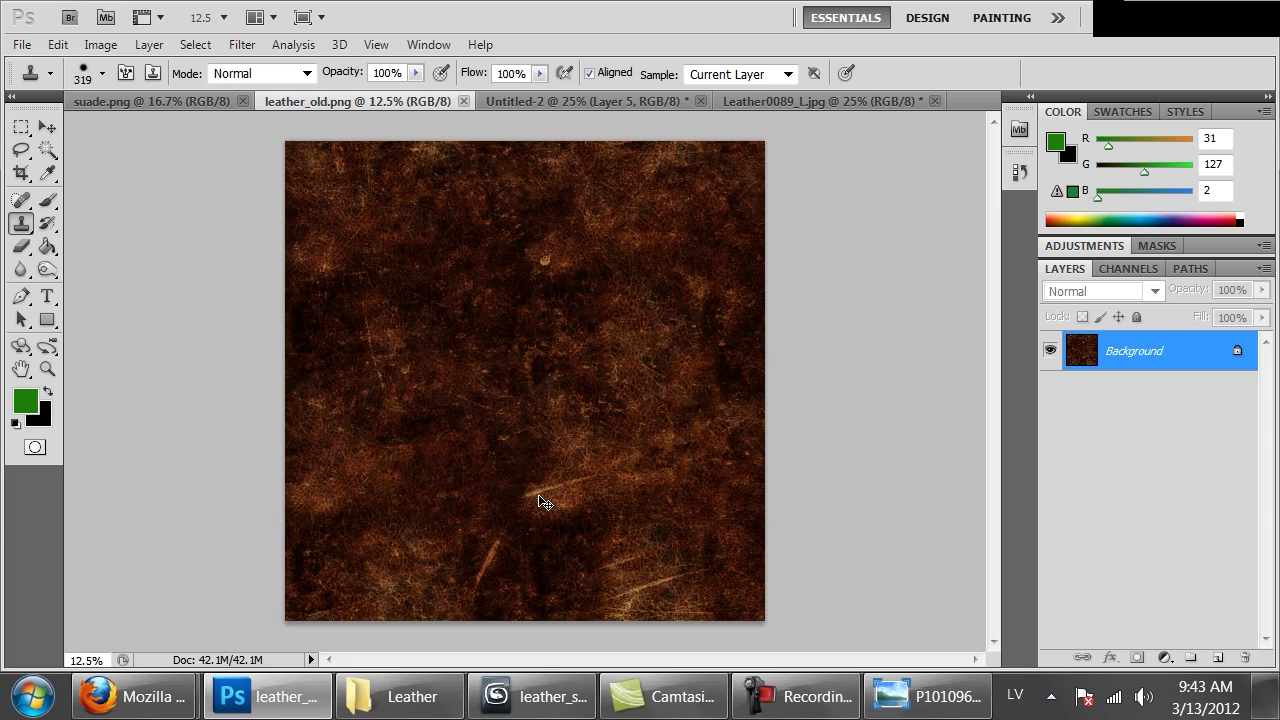
# Step: Desaturate the leather_old texture to near greyscale with a Hue/Saturation adjustment
pyautogui.click(100, 45)
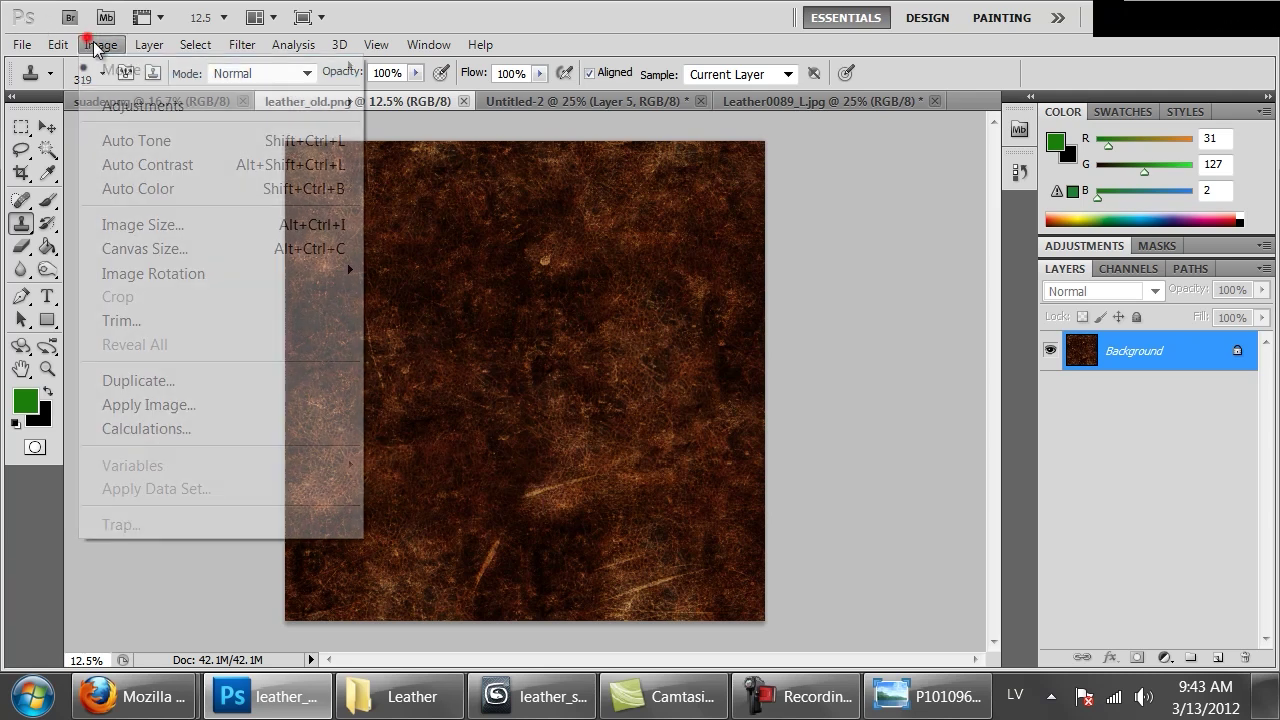
pyautogui.moveTo(337, 105)
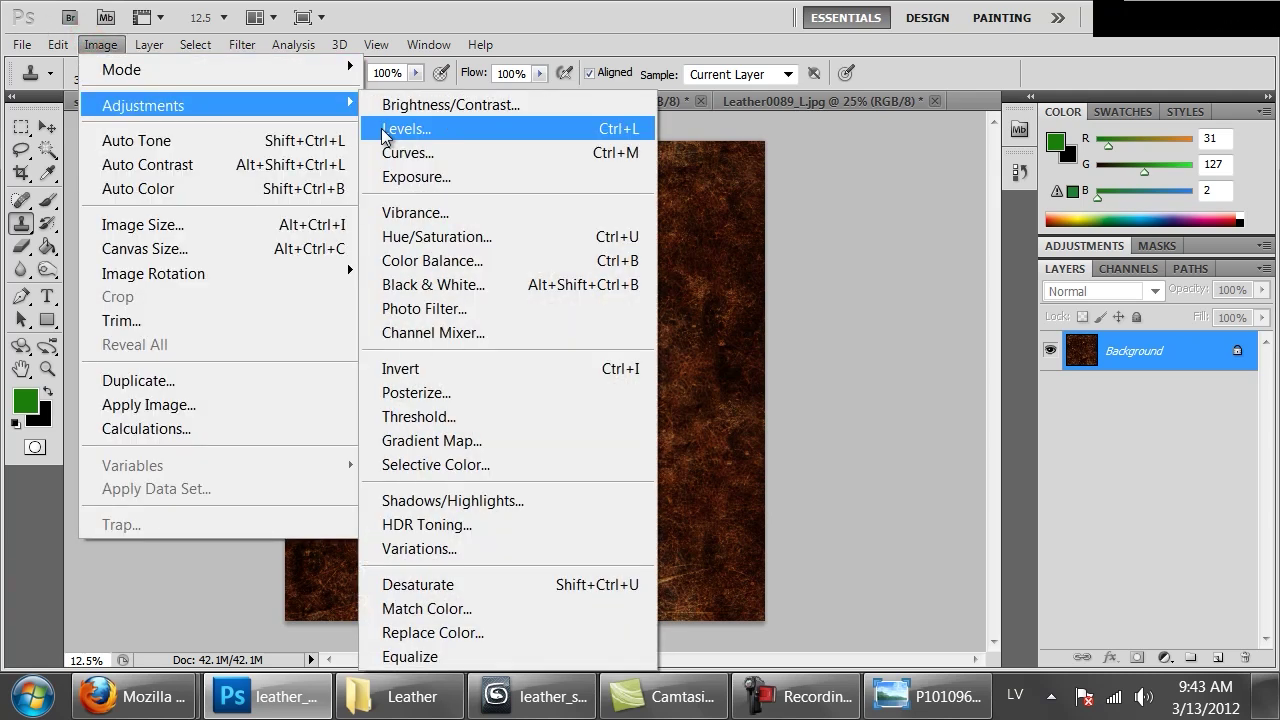
pyautogui.click(470, 236)
pyautogui.moveTo(885, 405); pyautogui.dragTo(830, 410)
pyautogui.click(1132, 247)
pyautogui.press('s')
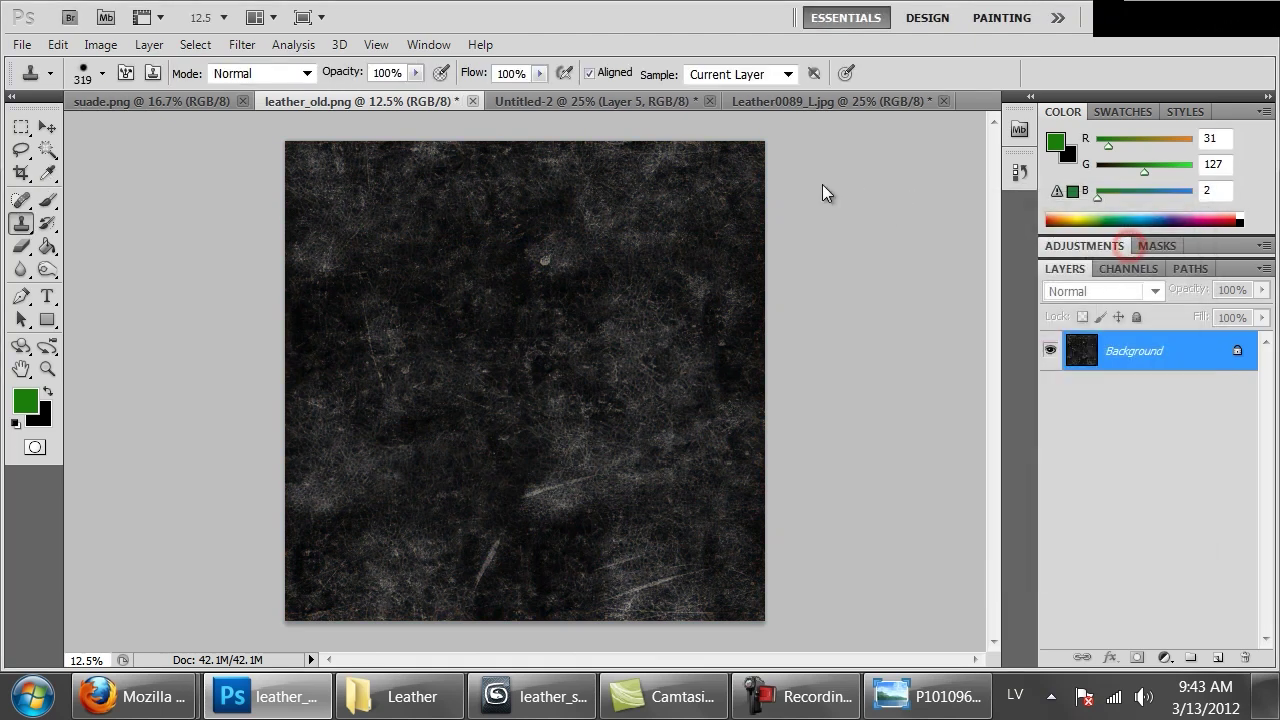
# Step: Brighten the greyscale texture with Levels, setting the white input level to 77, and invert the image
pyautogui.hotkey('ctrl', 'l')
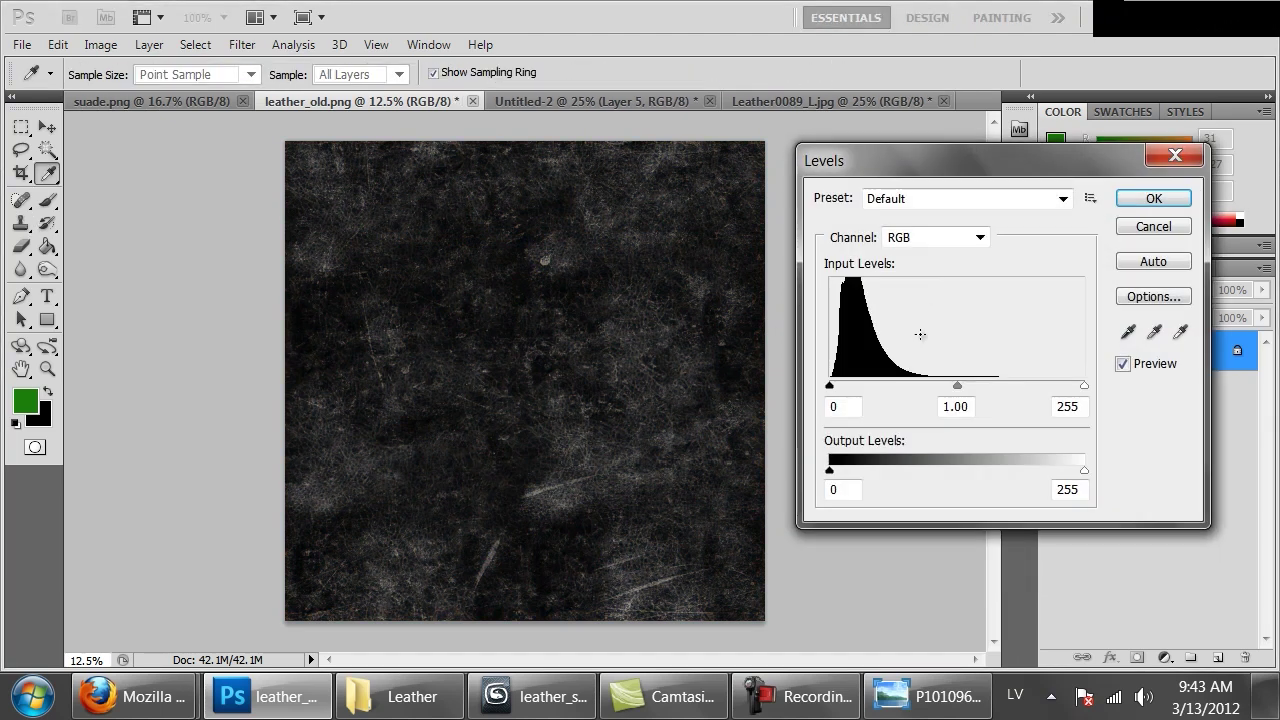
pyautogui.moveTo(1071, 386); pyautogui.dragTo(906, 386)
pyautogui.click(1150, 199)
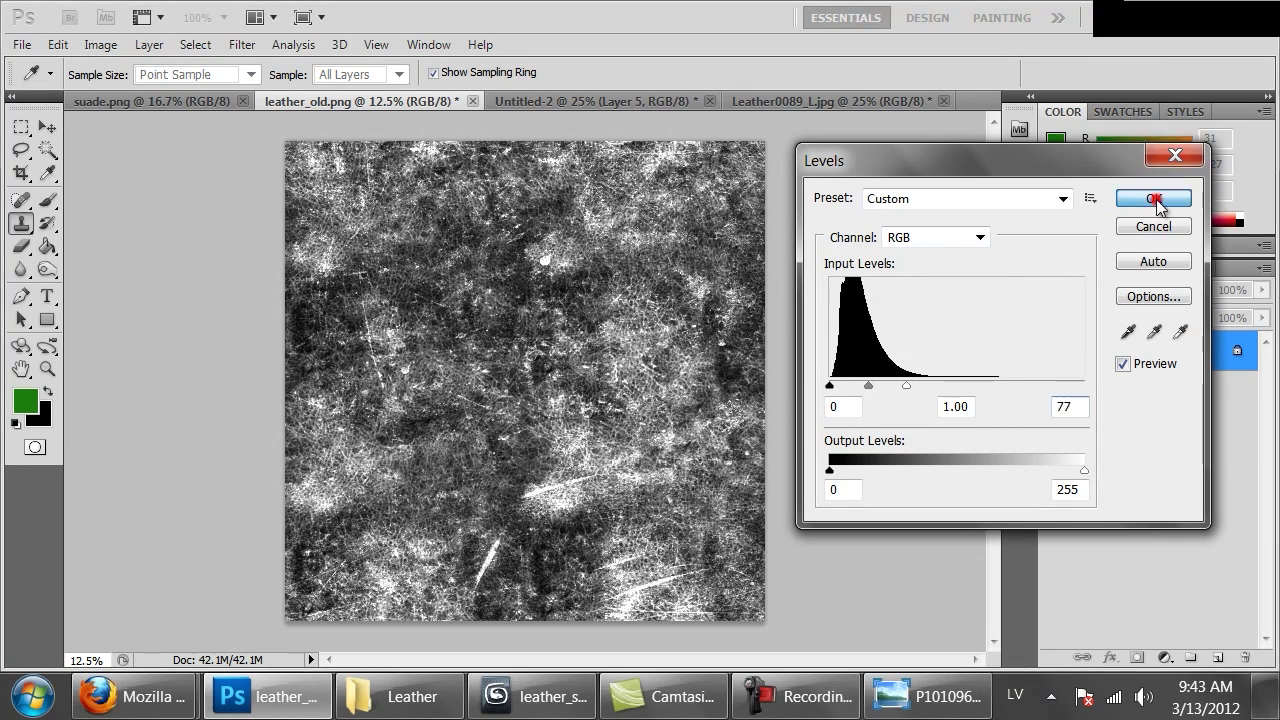
pyautogui.hotkey('ctrl', 'i')
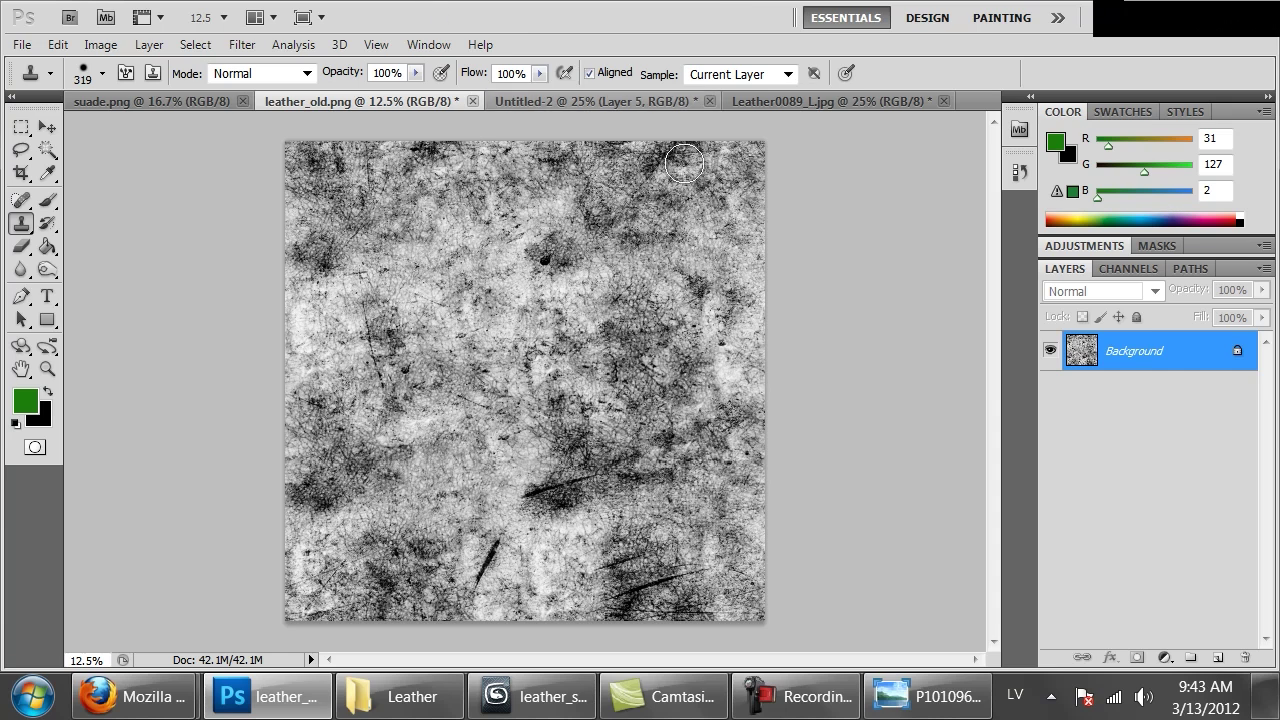
# Step: Darken the shadows of the inverted texture with Levels, setting the black input level to 22
pyautogui.hotkey('ctrl', 'l')
pyautogui.moveTo(832, 386); pyautogui.dragTo(871, 395)
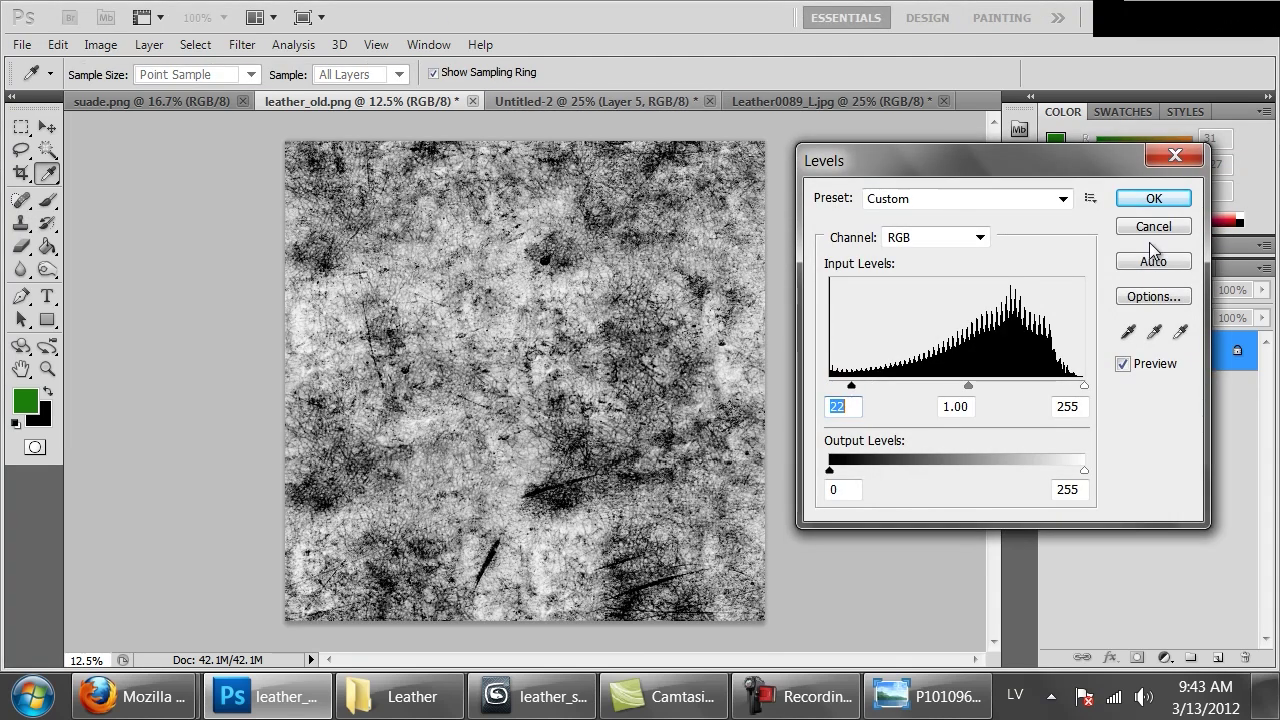
pyautogui.click(1160, 200)
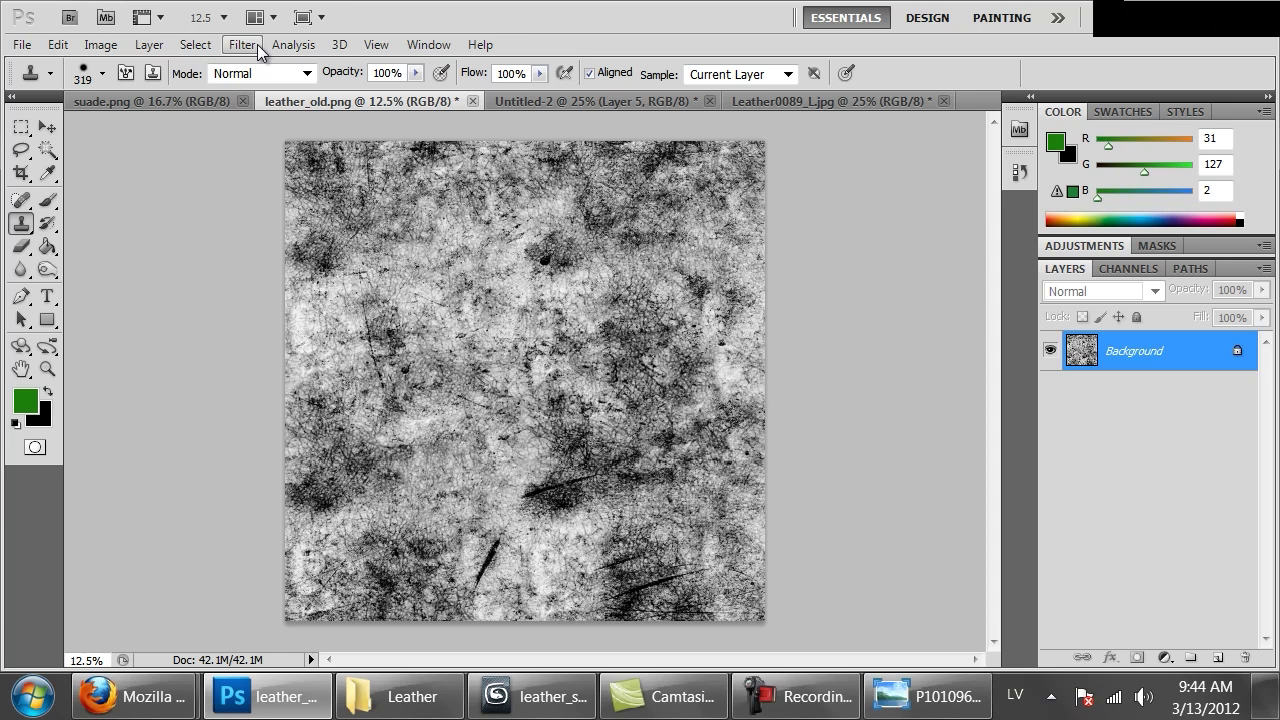
# Step: Save the greyscale texture as leather_old_bump.png in the Leather folder in PNG format
pyautogui.click(28, 46)
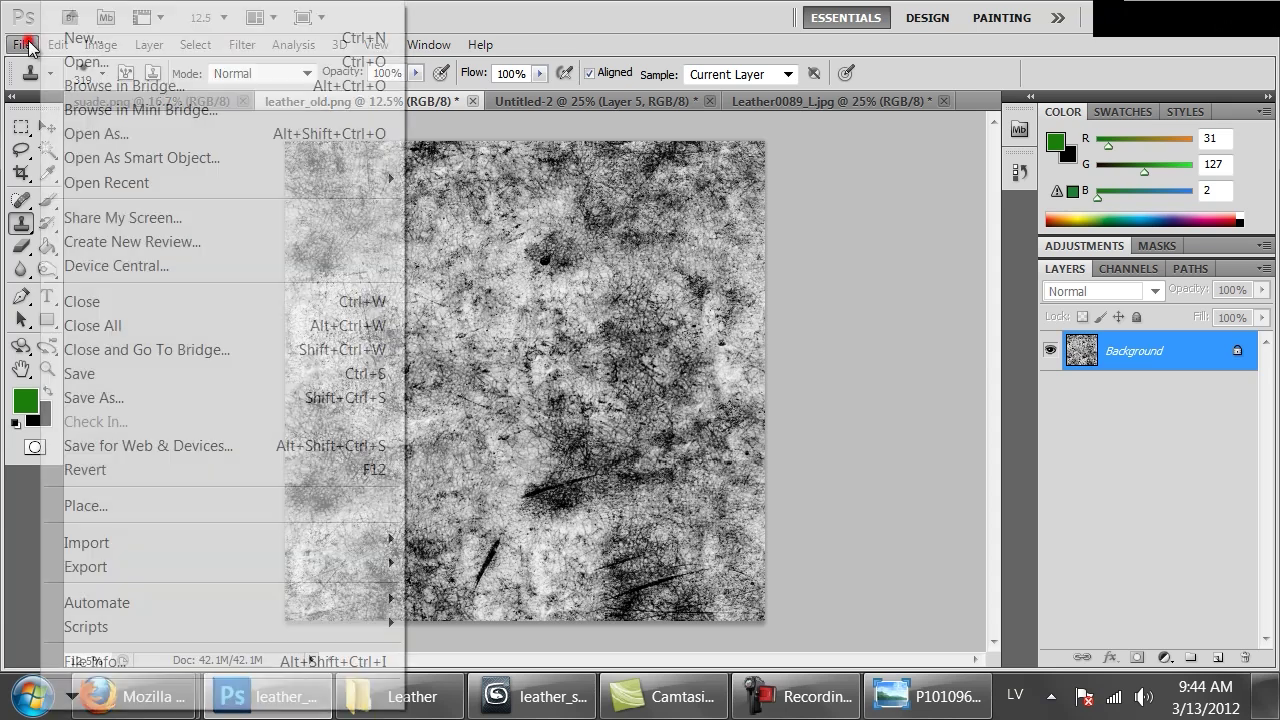
pyautogui.click(130, 396)
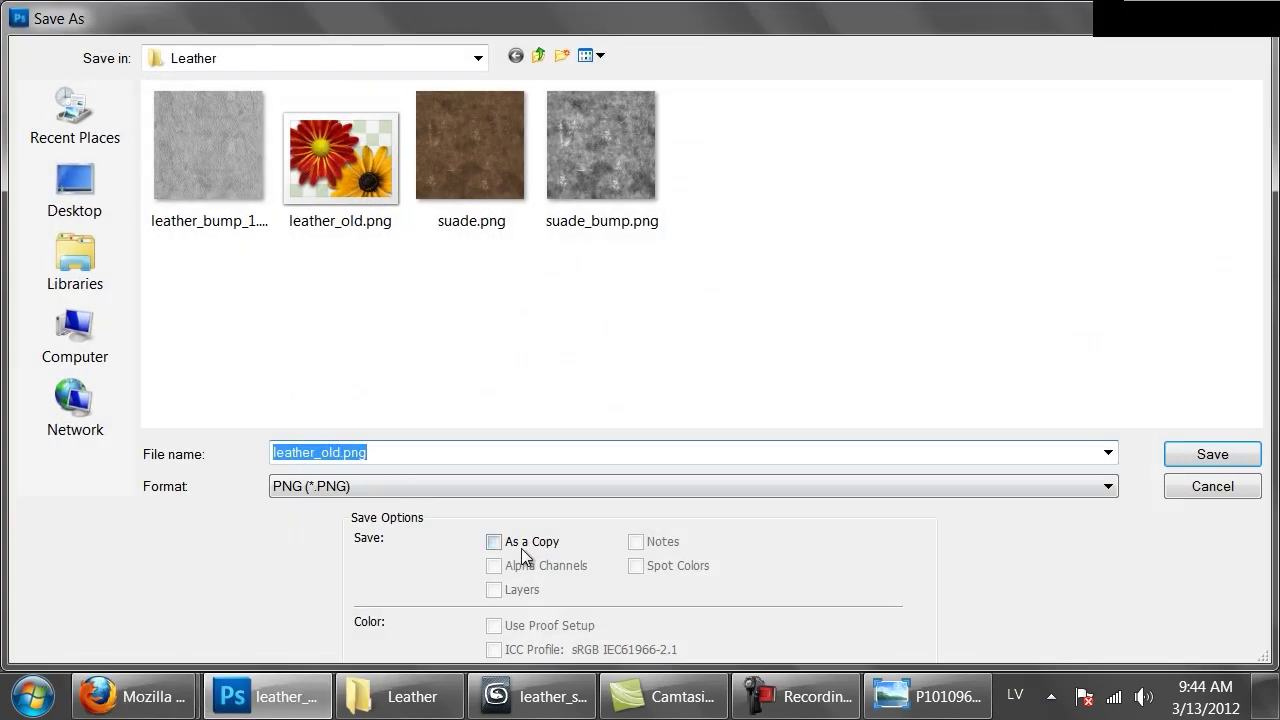
pyautogui.click(365, 212)
pyautogui.doubleClick(338, 450)
pyautogui.click(338, 450)
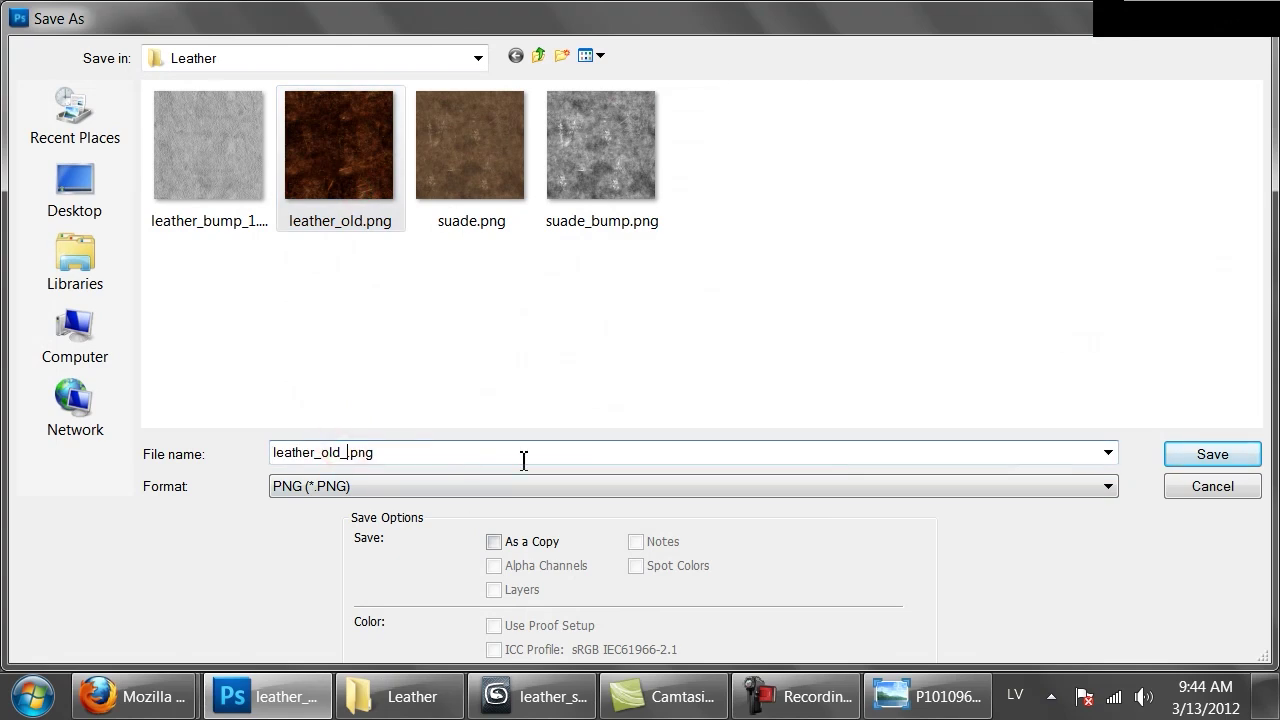
pyautogui.press('Return')
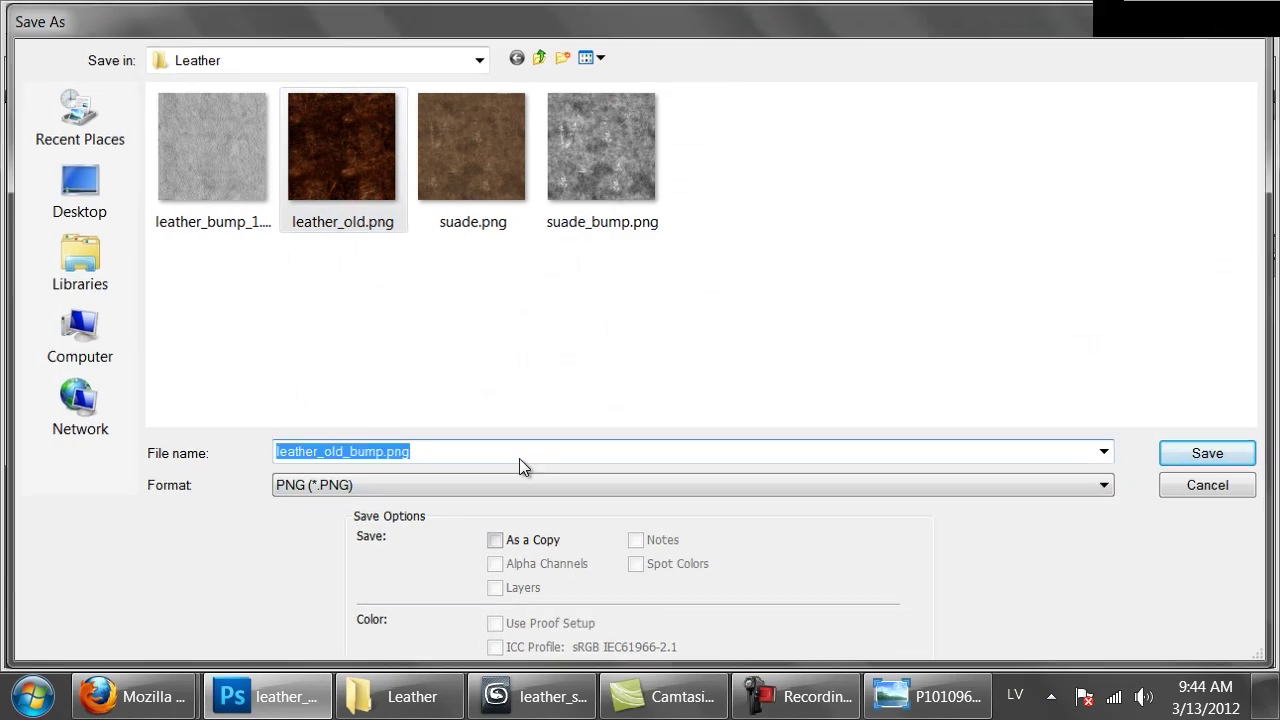
pyautogui.press('Return')
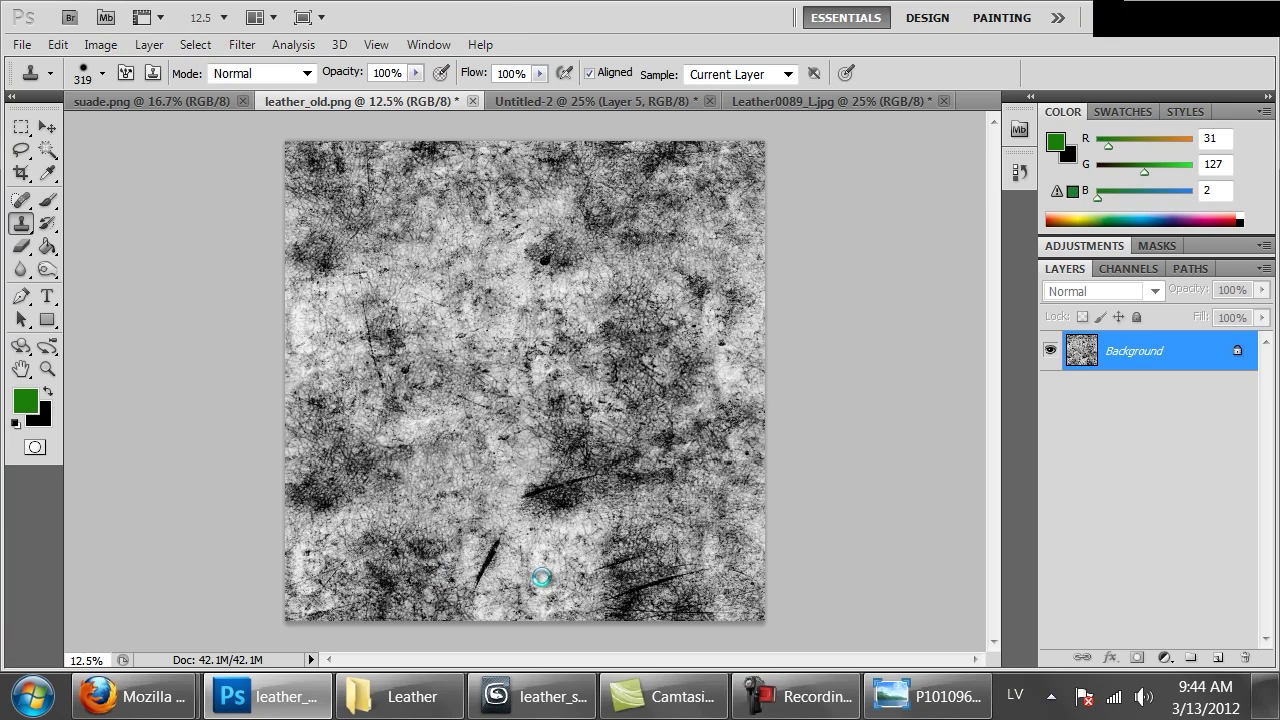
# Step: Switch to 3ds Max and turn the empty slot beside the brown suede material into a VRayMtl
pyautogui.click(535, 696)
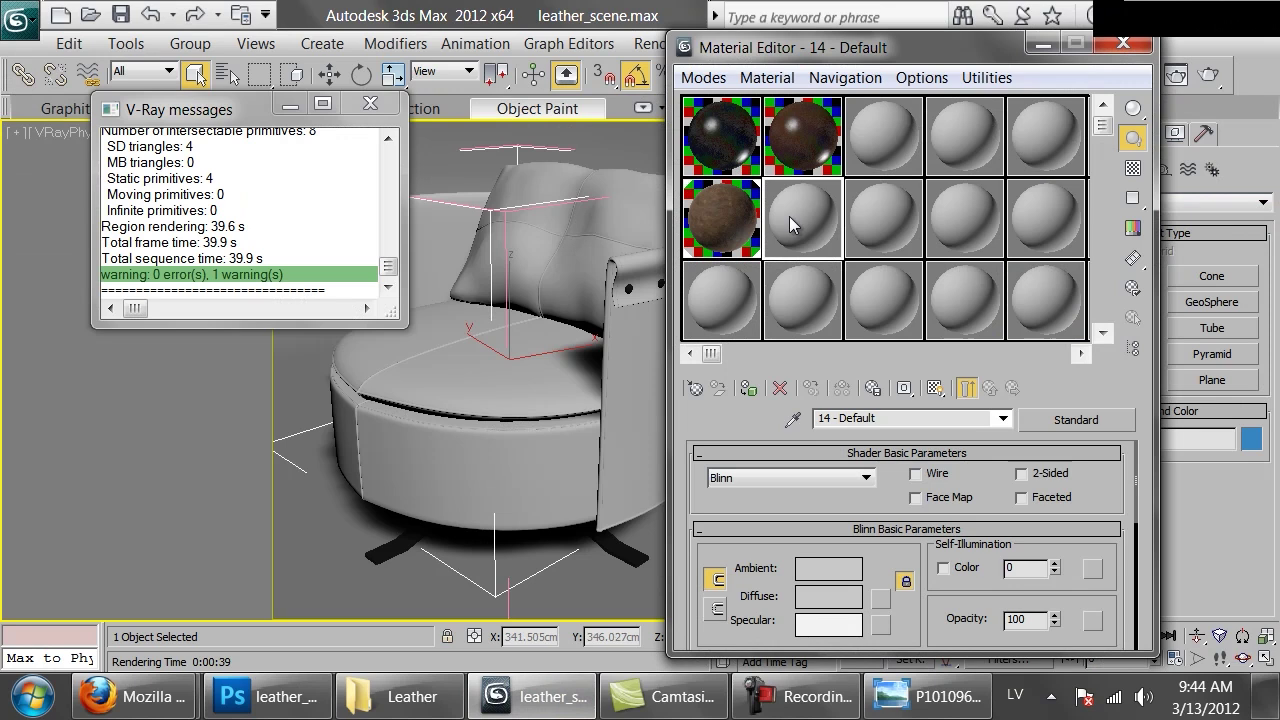
pyautogui.click(697, 389)
pyautogui.doubleClick(445, 559)
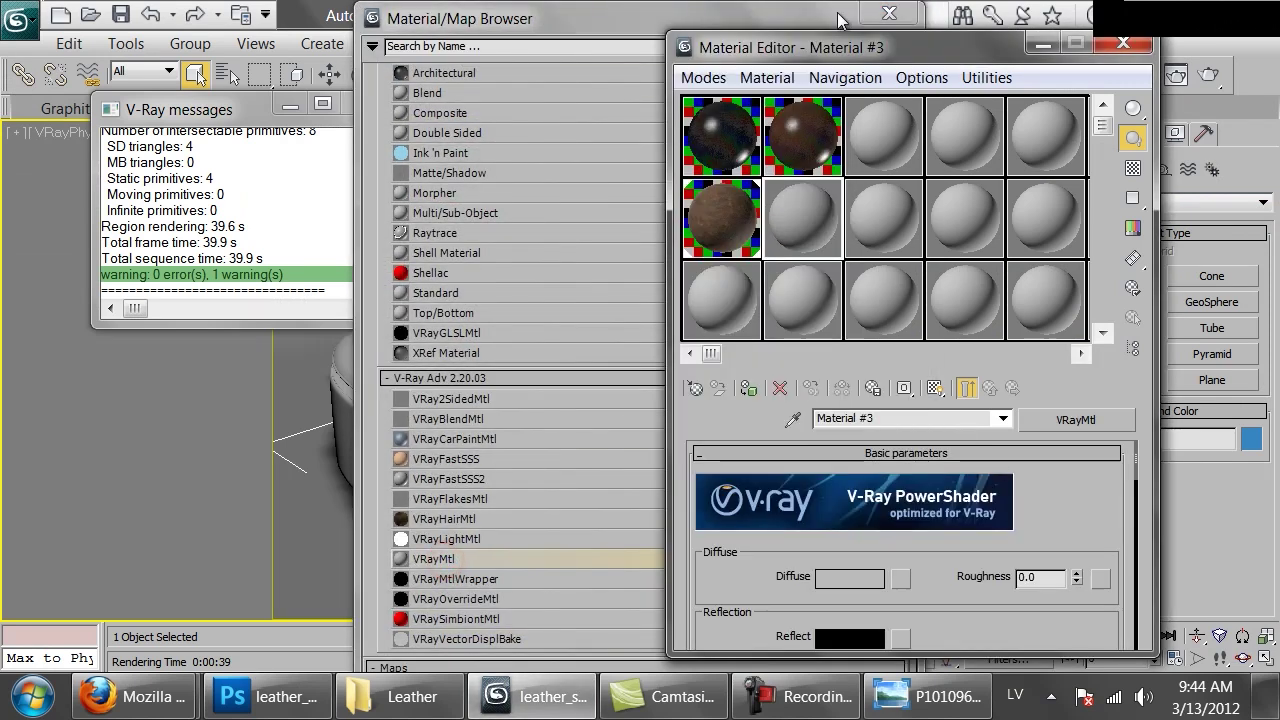
pyautogui.click(889, 14)
# Step: Name the new V-Ray material Leather_distressed
pyautogui.click(889, 417)
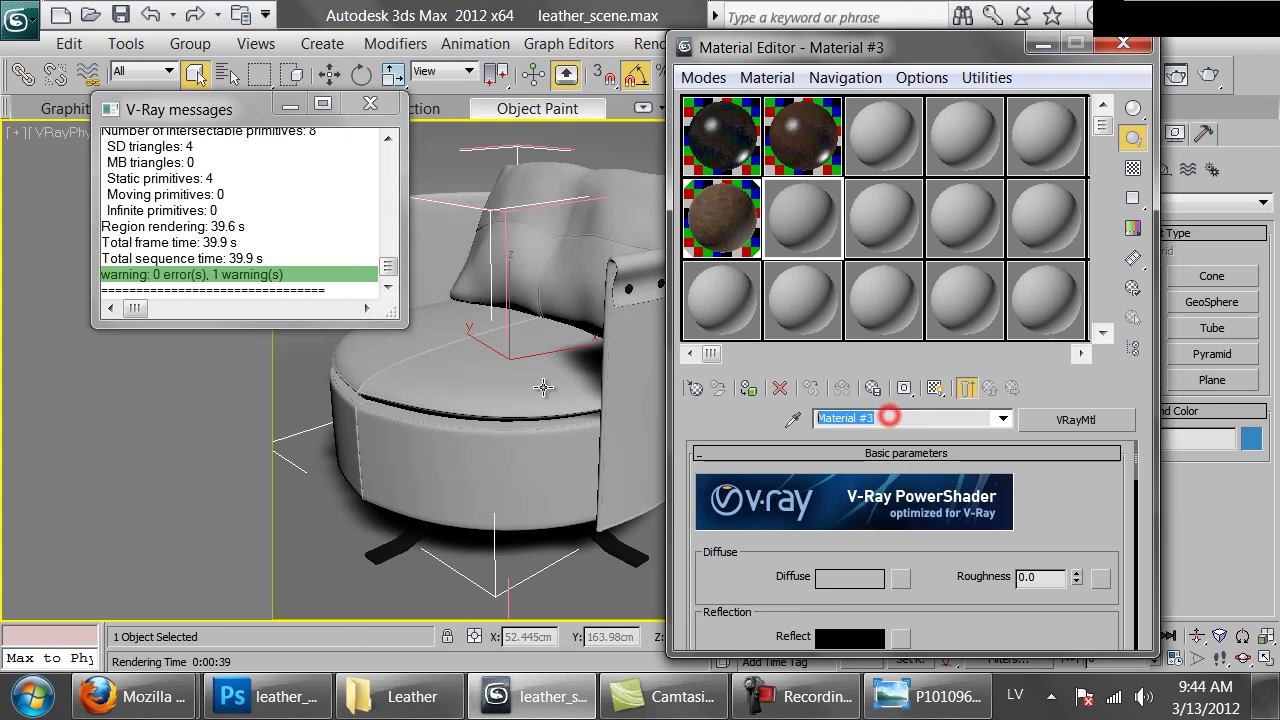
pyautogui.write('Leather')
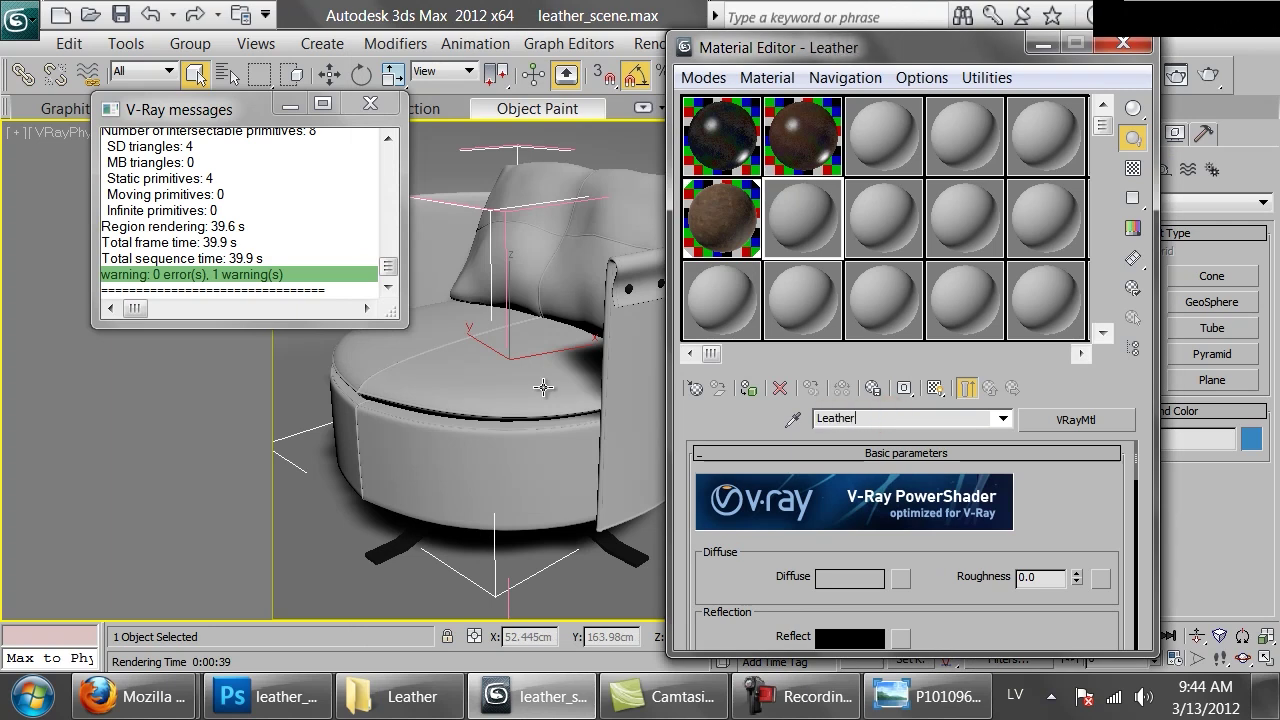
pyautogui.write('_distres')
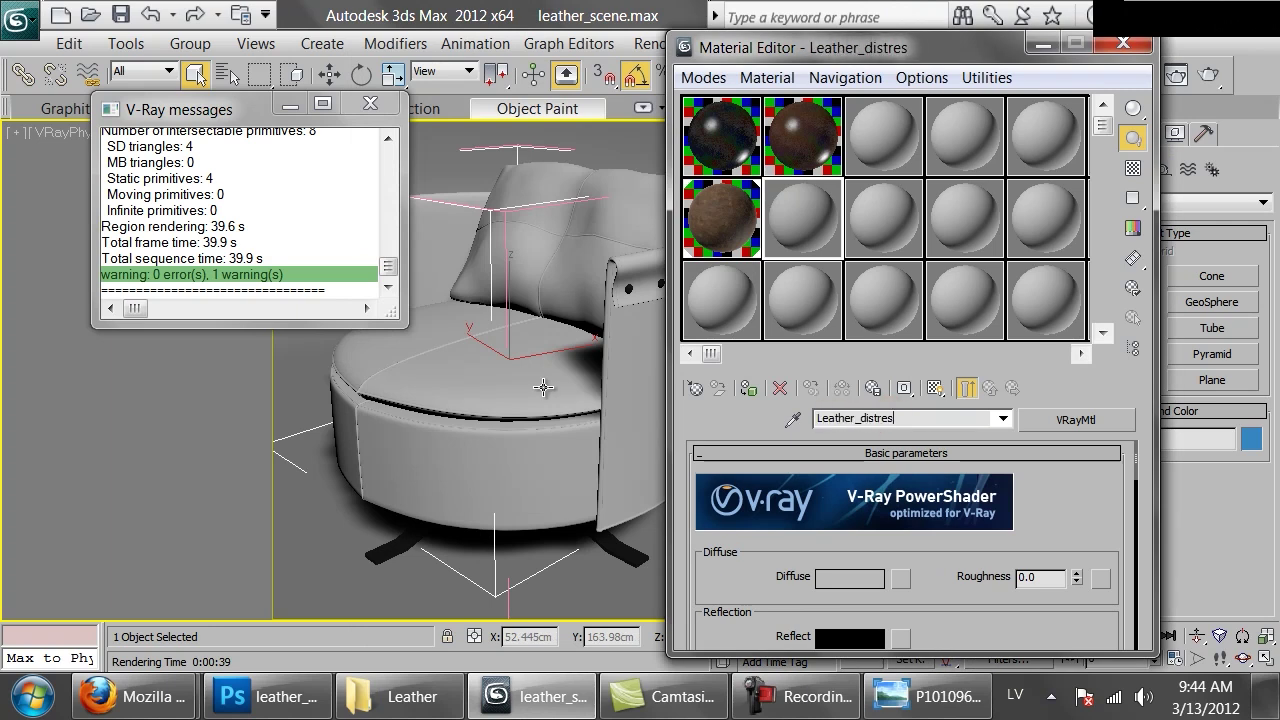
# Step: Load leather_old.png from the Leather folder as the diffuse bitmap and show the textured material on the armchair in the viewport
pyautogui.moveTo(938, 612); pyautogui.dragTo(917, 530)
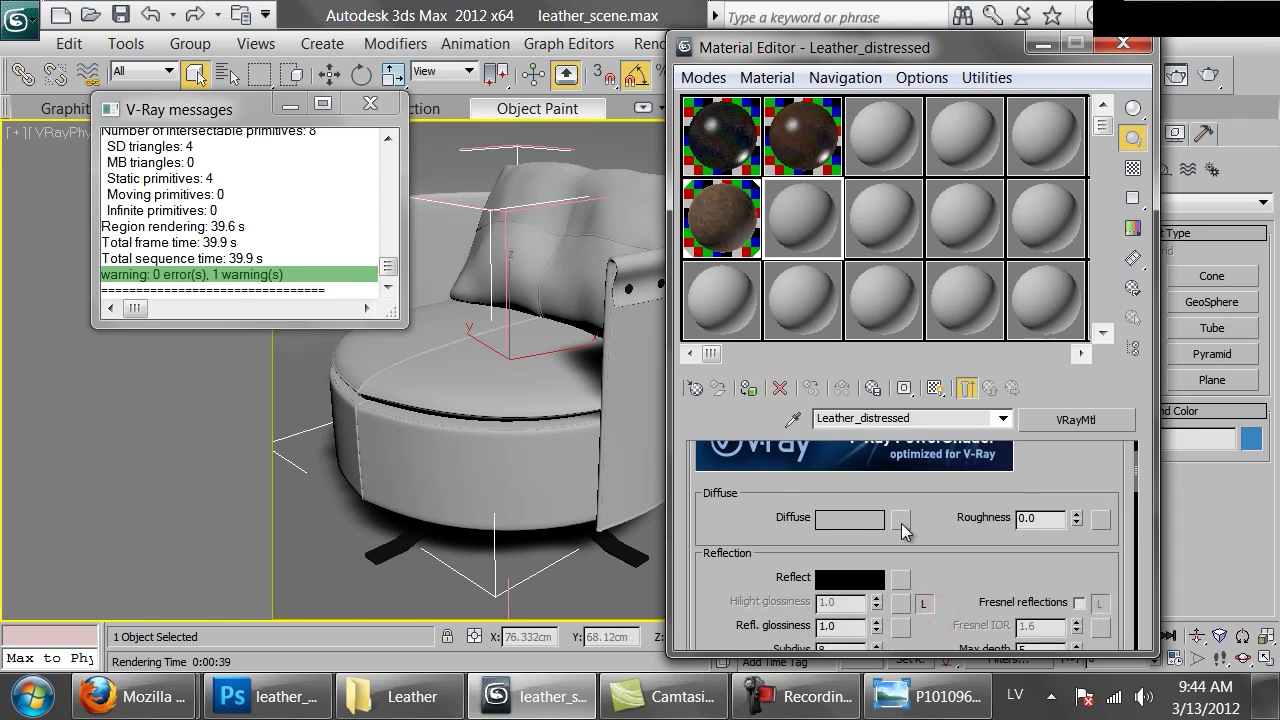
pyautogui.click(901, 521)
pyautogui.click(440, 198)
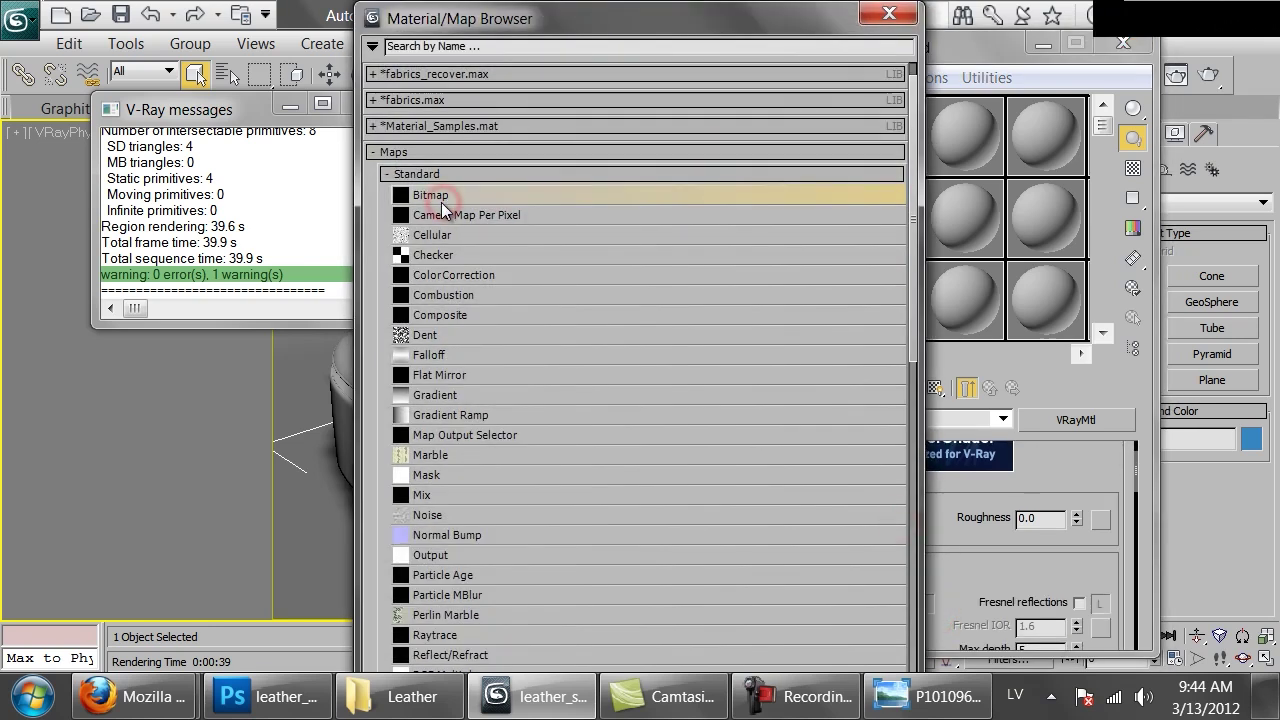
pyautogui.doubleClick(441, 200)
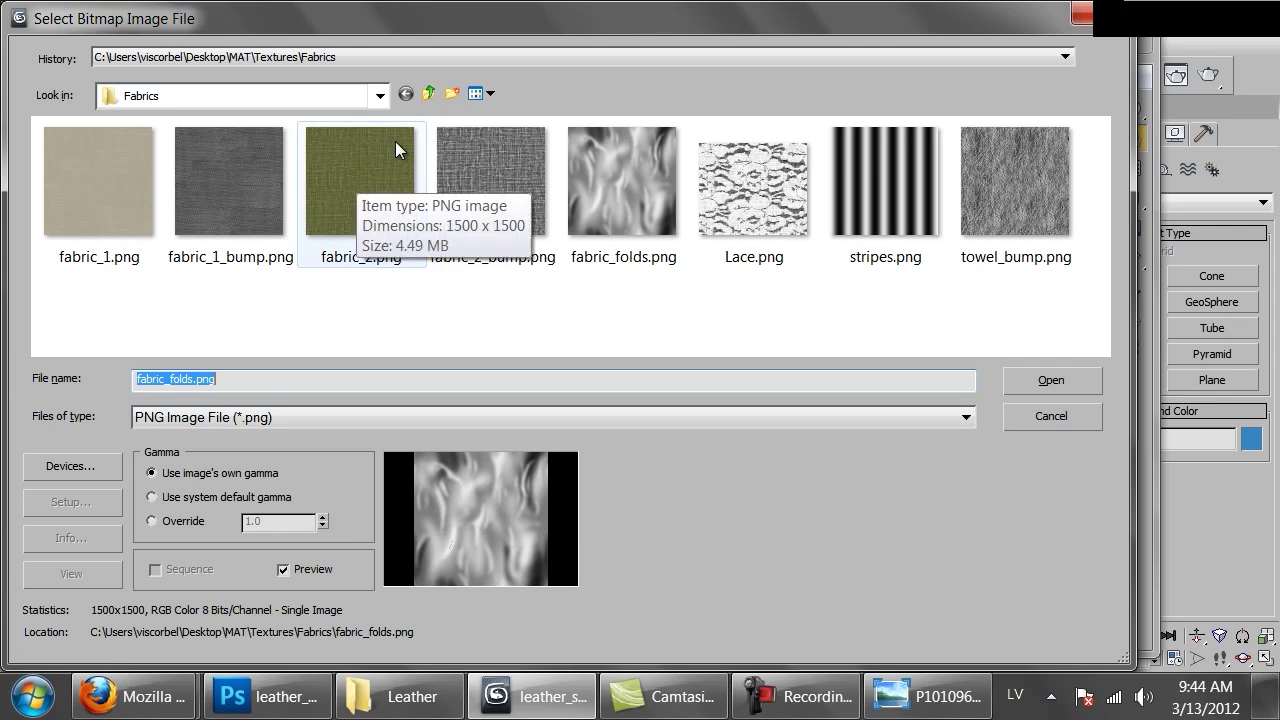
pyautogui.click(433, 97)
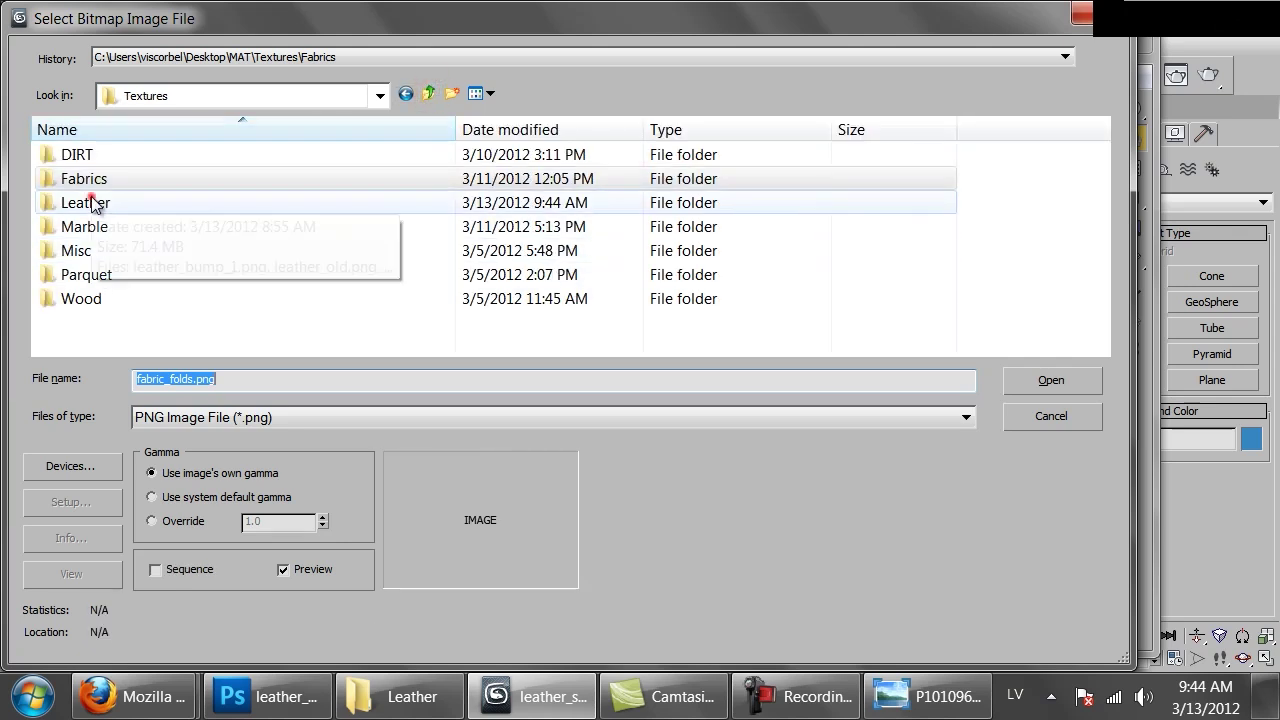
pyautogui.doubleClick(92, 201)
pyautogui.click(221, 163)
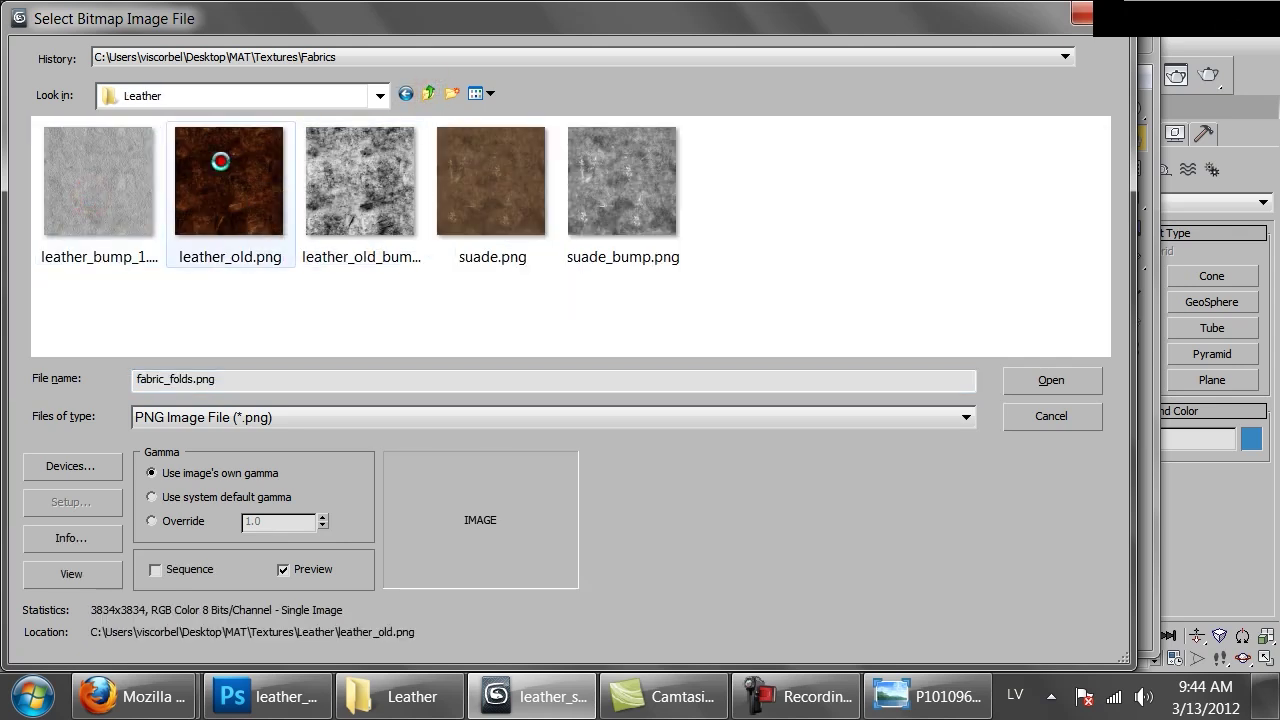
pyautogui.doubleClick(339, 204)
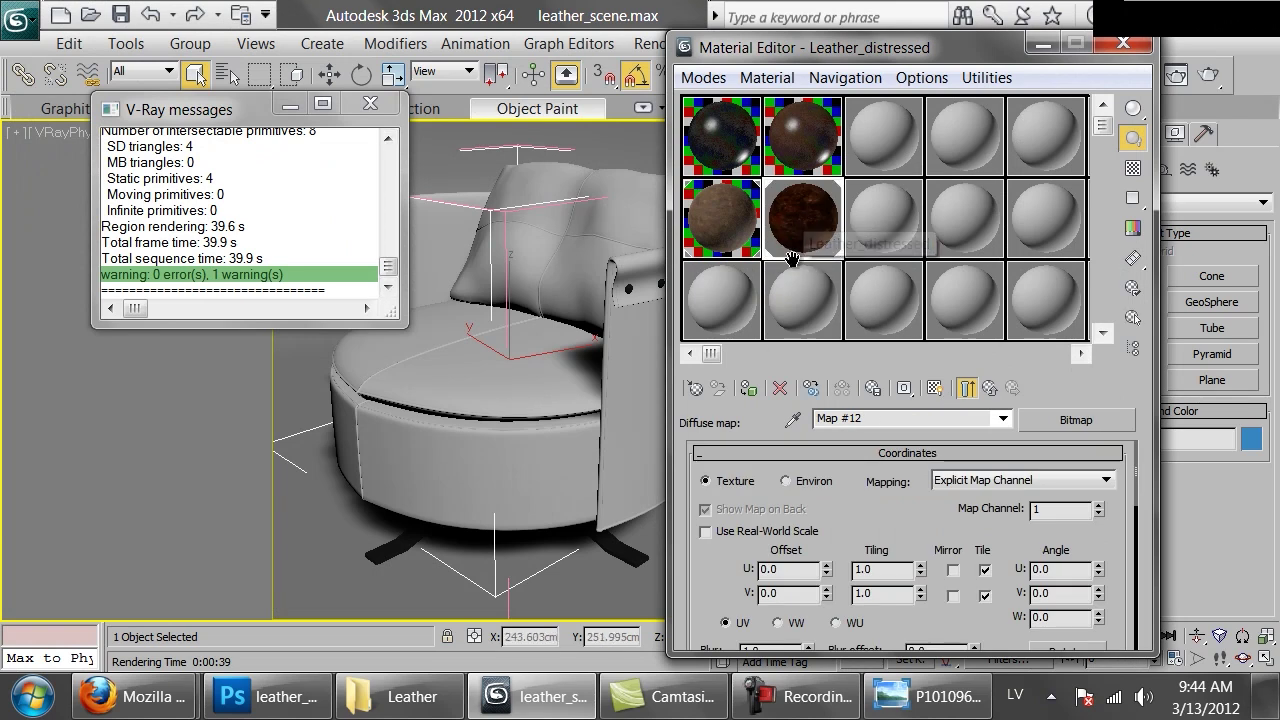
pyautogui.click(940, 392)
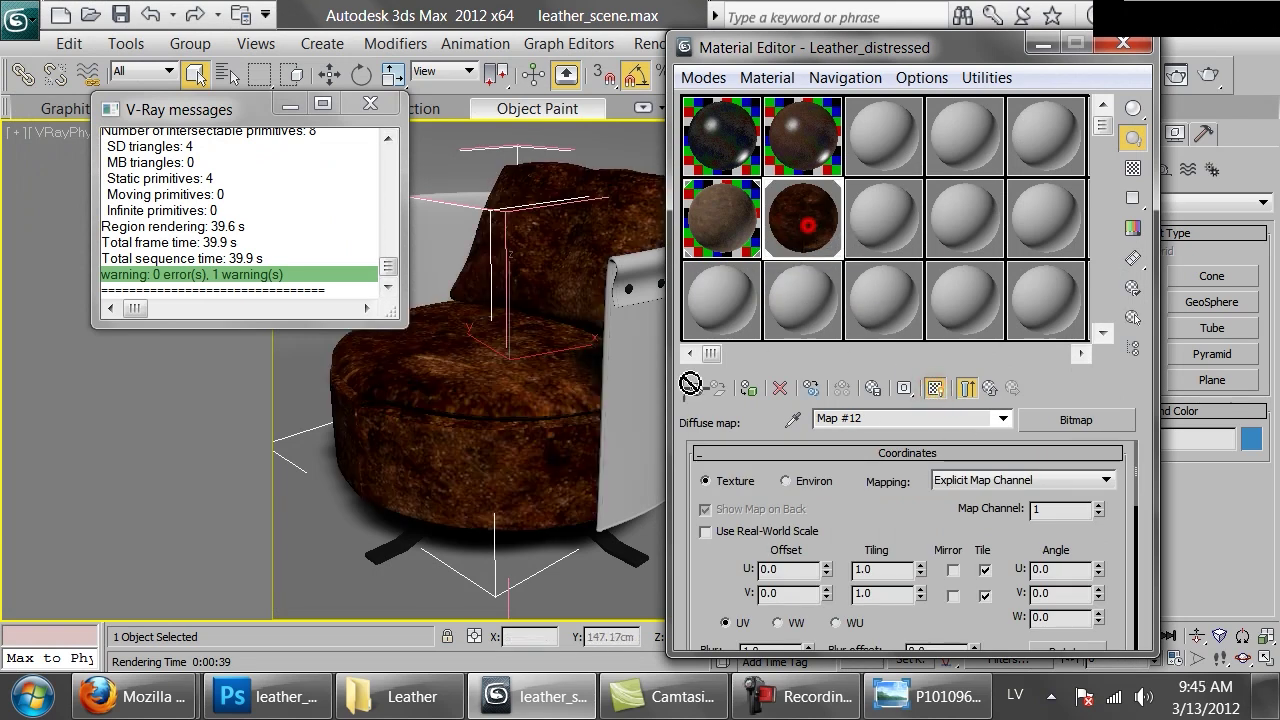
# Step: Set the diffuse bitmap's U and V tiling to 2
pyautogui.doubleClick(880, 569)
pyautogui.write('2')
pyautogui.press('Tab')
pyautogui.write('2')
pyautogui.press('Return')
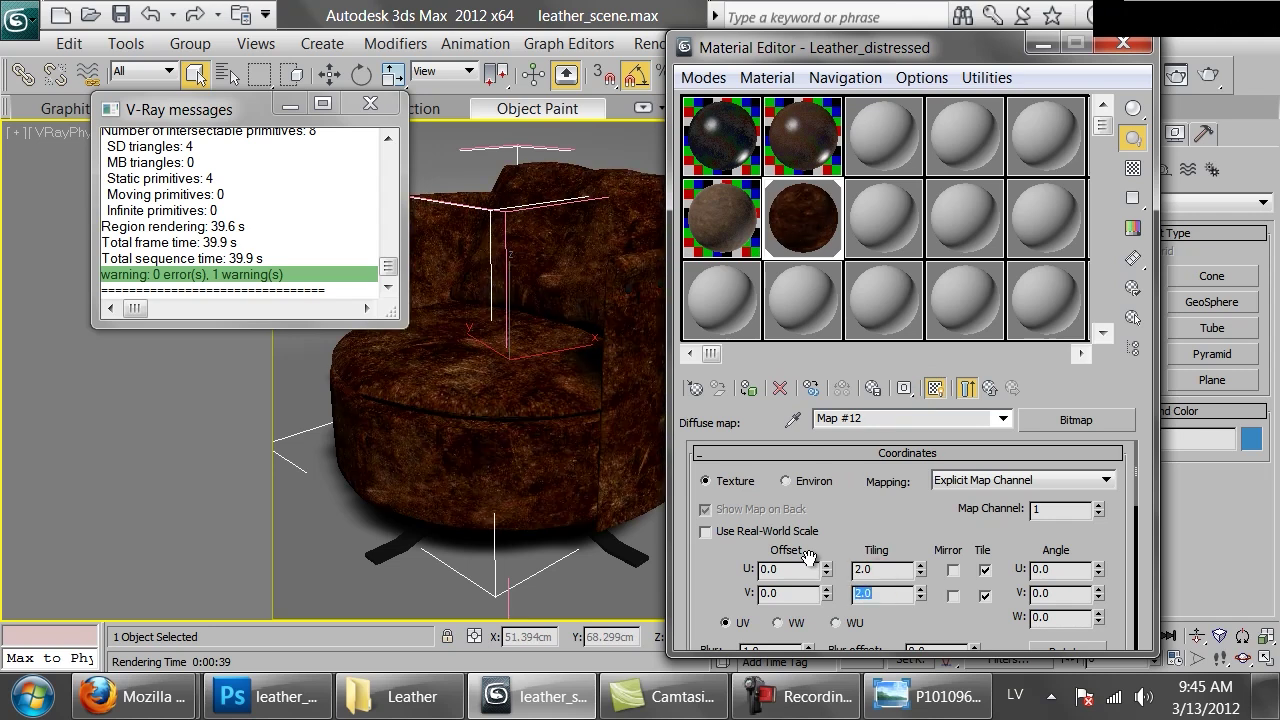
# Step: Set the diffuse bitmap's U and V tiling to 3
pyautogui.doubleClick(864, 569)
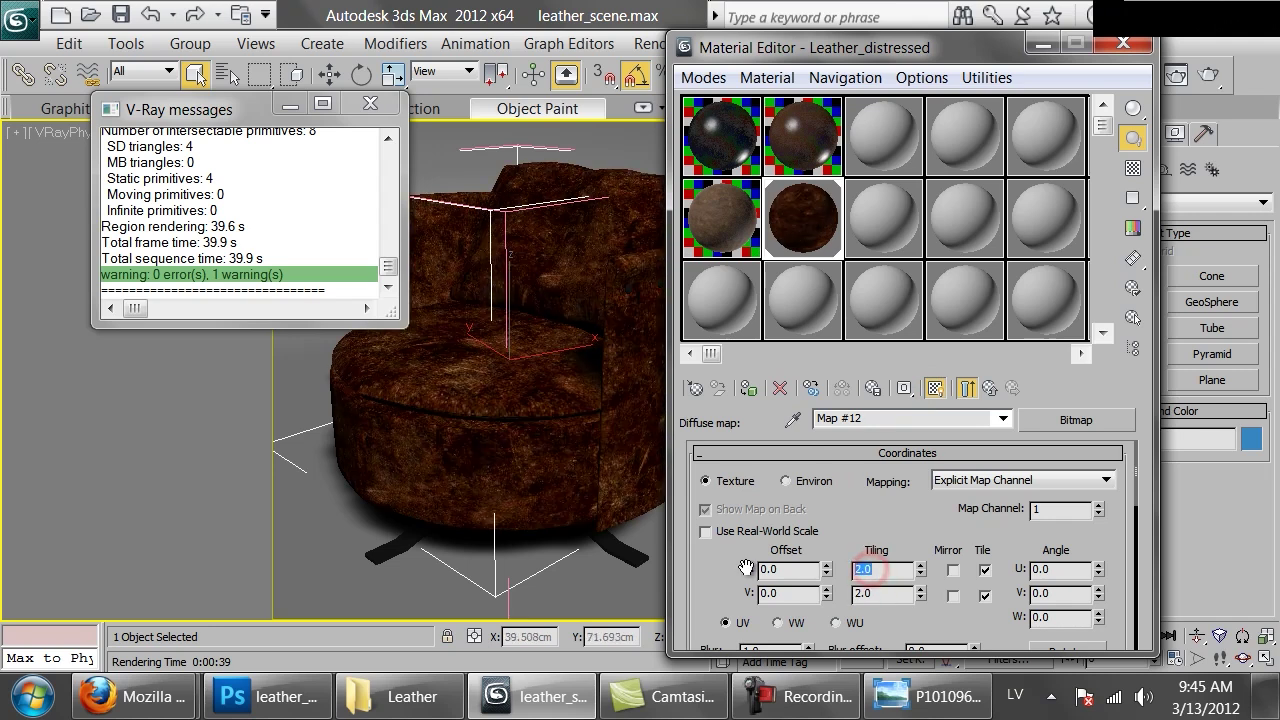
pyautogui.write('3')
pyautogui.press('Tab')
pyautogui.write('3')
pyautogui.press('Return')
# Step: Start a V-Ray test render of the armchair with the leather texture, and cancel it during the prepass
pyautogui.moveTo(828, 50); pyautogui.dragTo(857, 80)
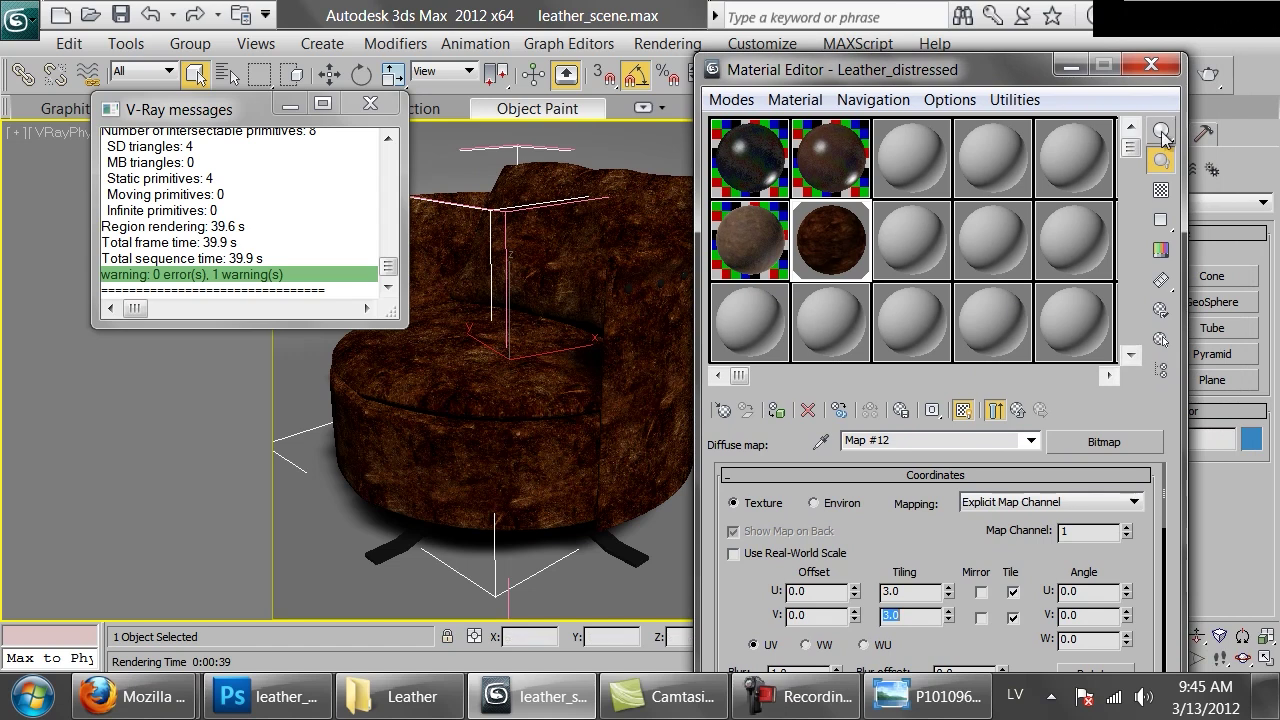
pyautogui.click(1209, 73)
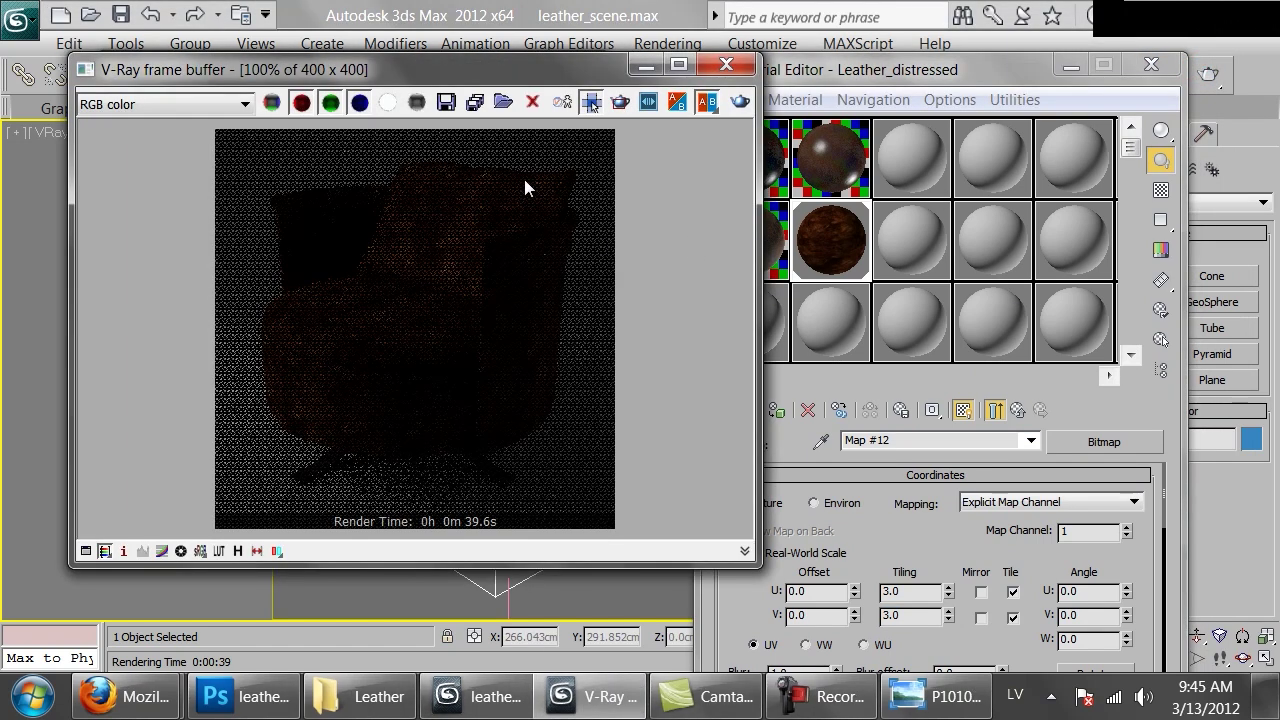
pyautogui.scroll(-1, 499, 243)
pyautogui.scroll(1, 454, 299)
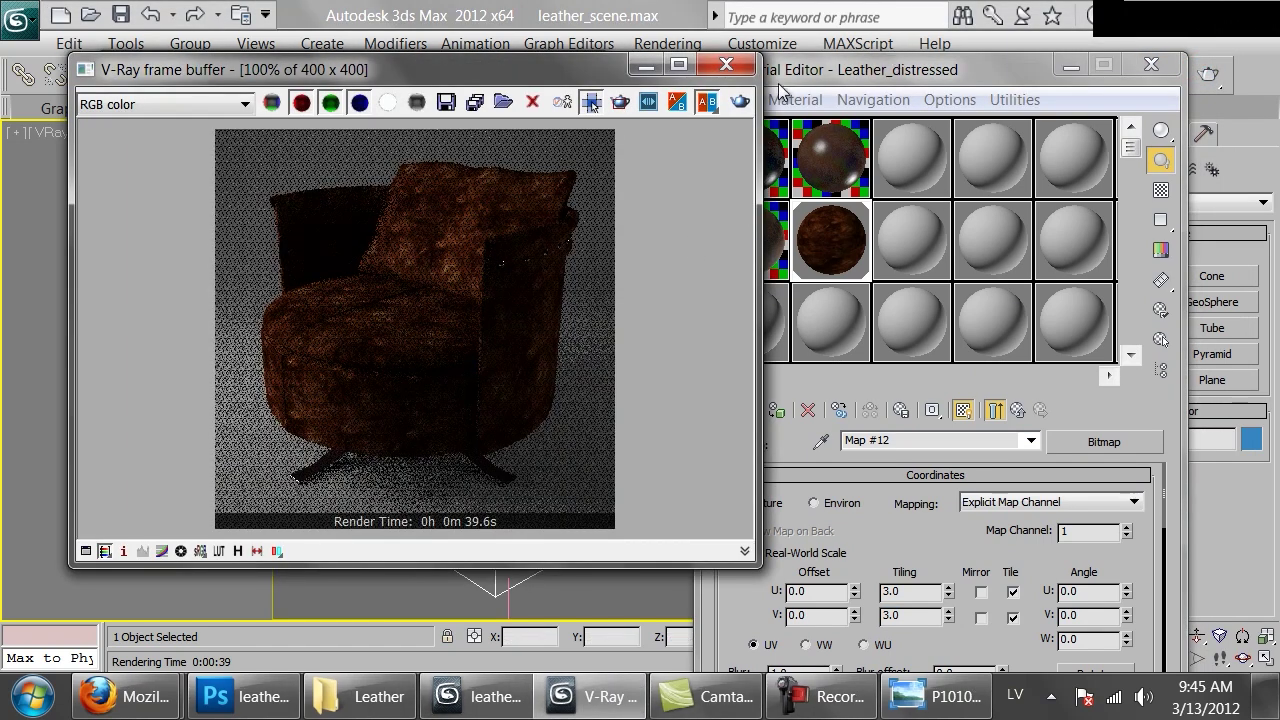
pyautogui.click(726, 64)
pyautogui.hotkey('shift', 'q')
pyautogui.click(545, 110)
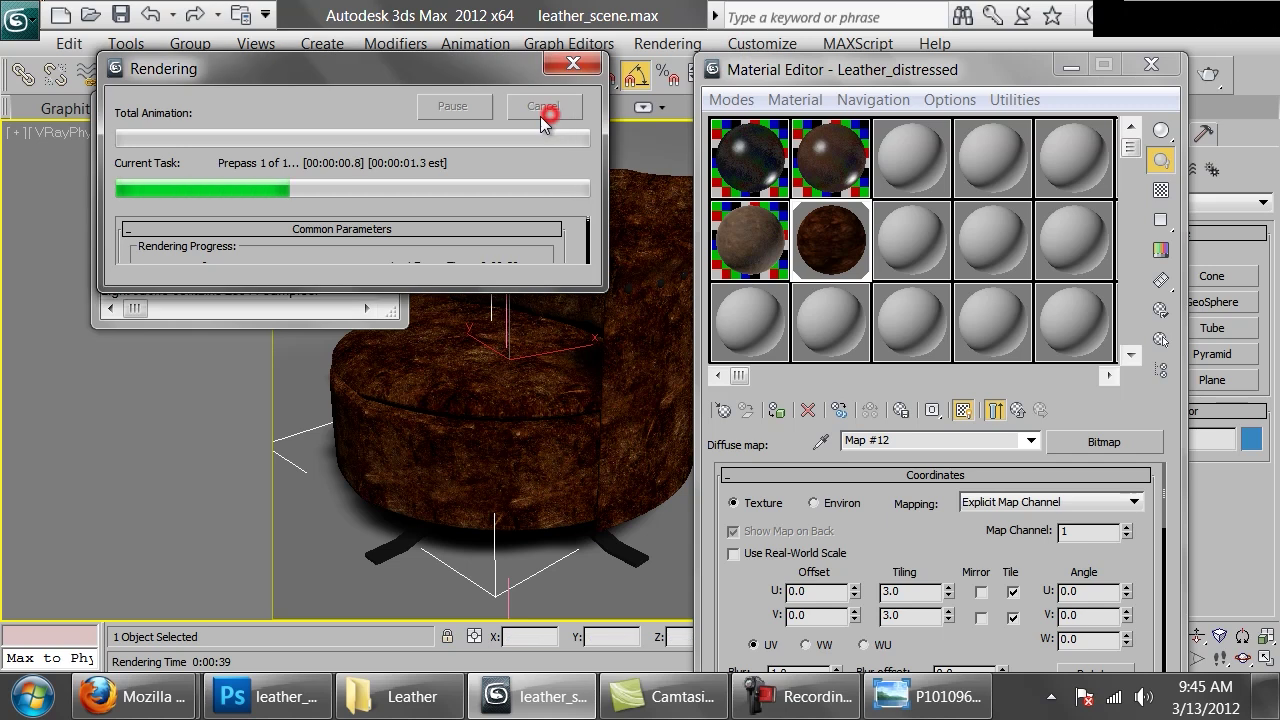
# Step: Switch to Photoshop and open the original leather_old.png texture
pyautogui.click(265, 705)
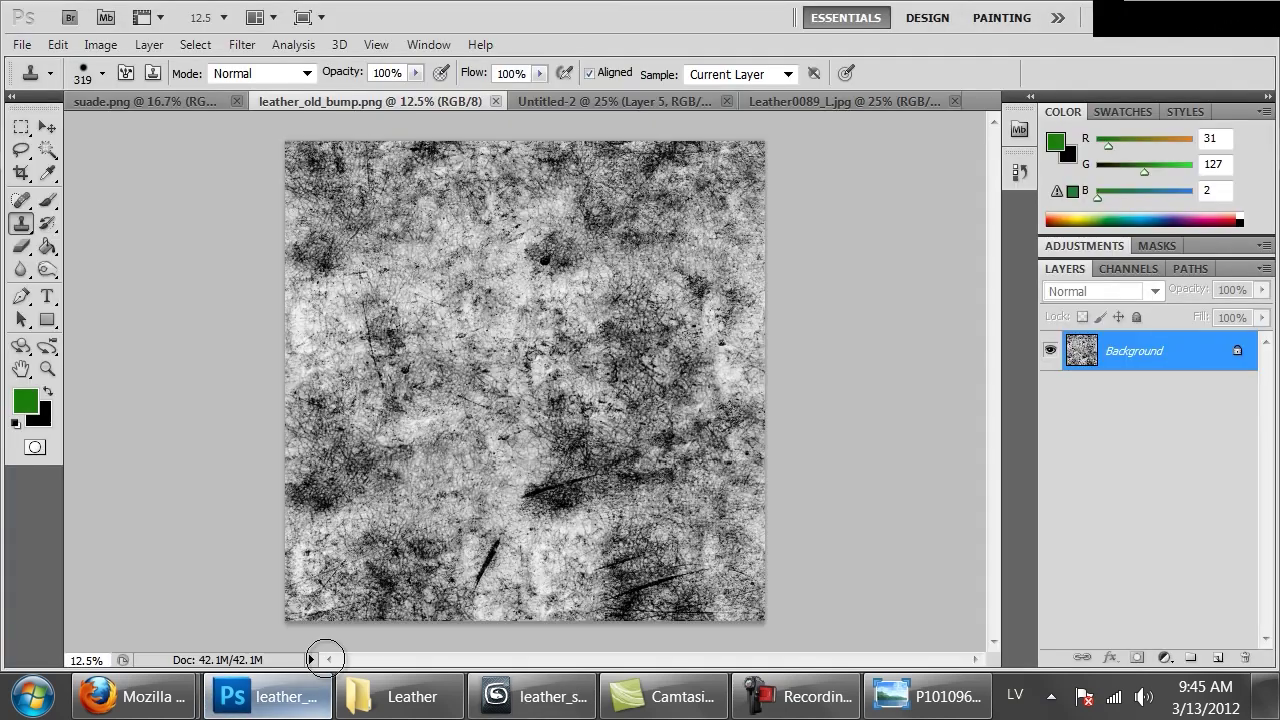
pyautogui.hotkey('ctrl', 'o')
pyautogui.doubleClick(333, 131)
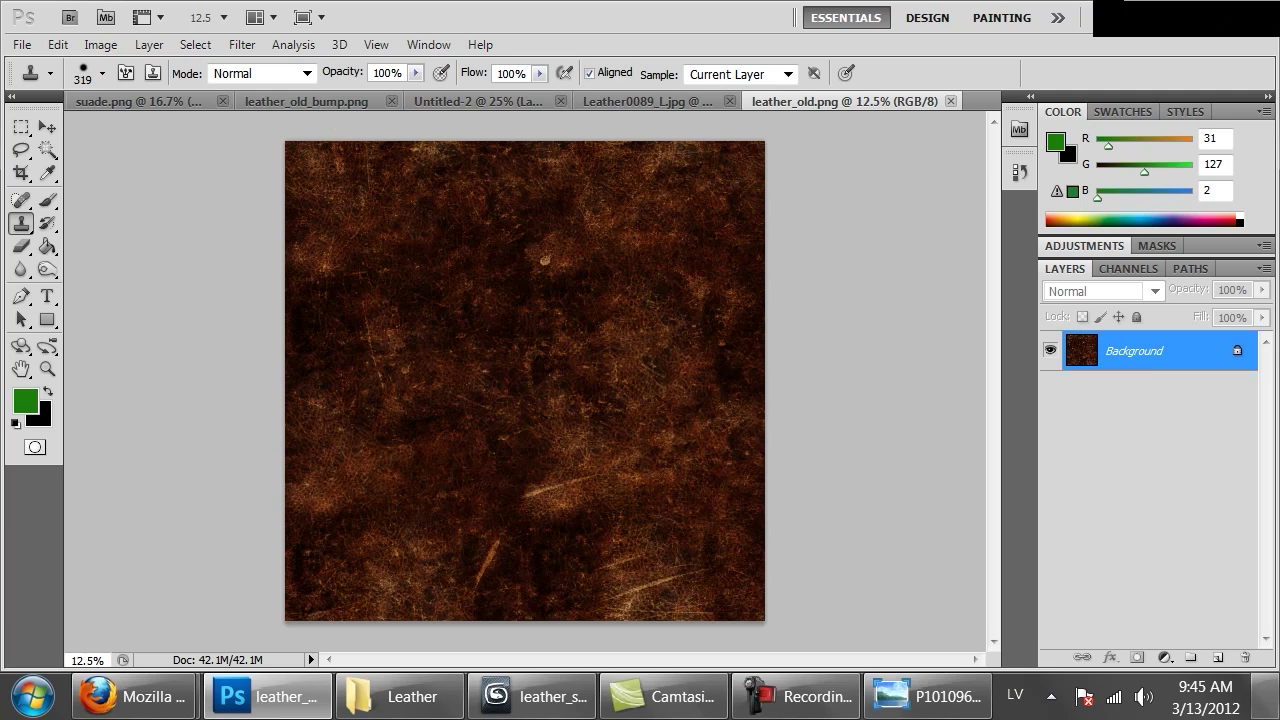
# Step: Add a new layer above the background and fill it with a dark brown sampled from the leather (RGB 63, 29, 10)
pyautogui.click(1218, 658)
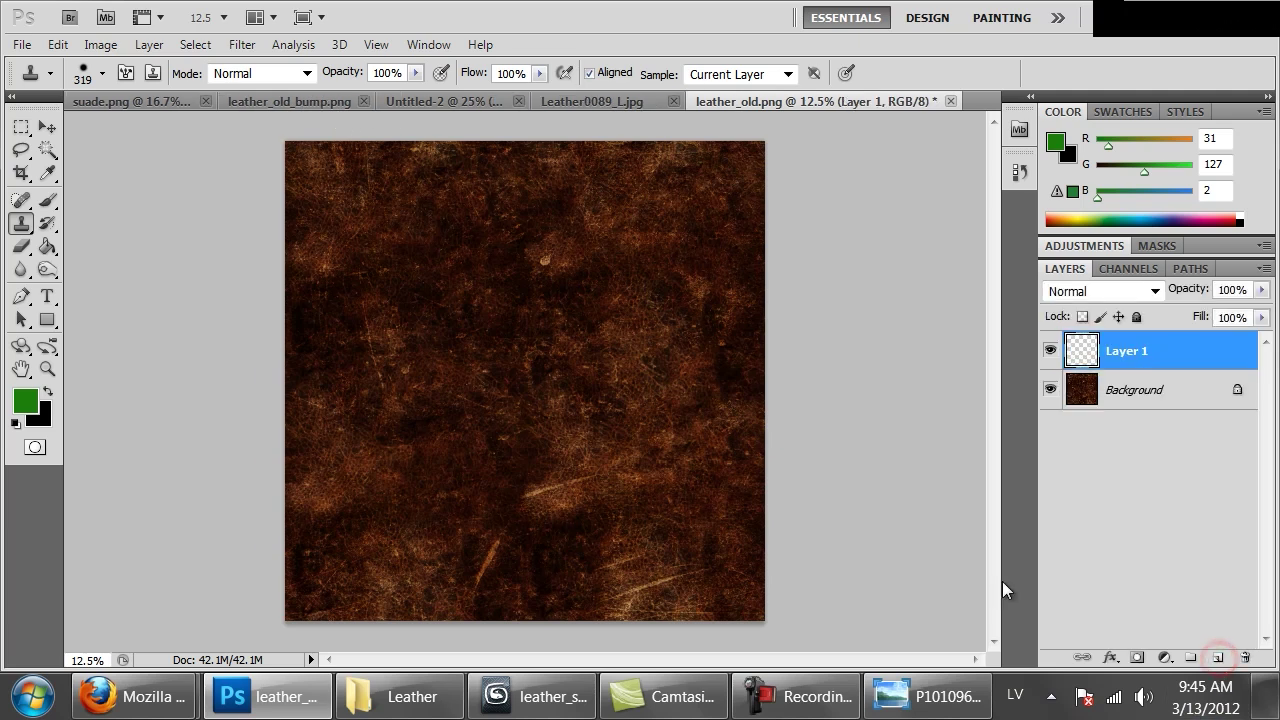
pyautogui.click(46, 250)
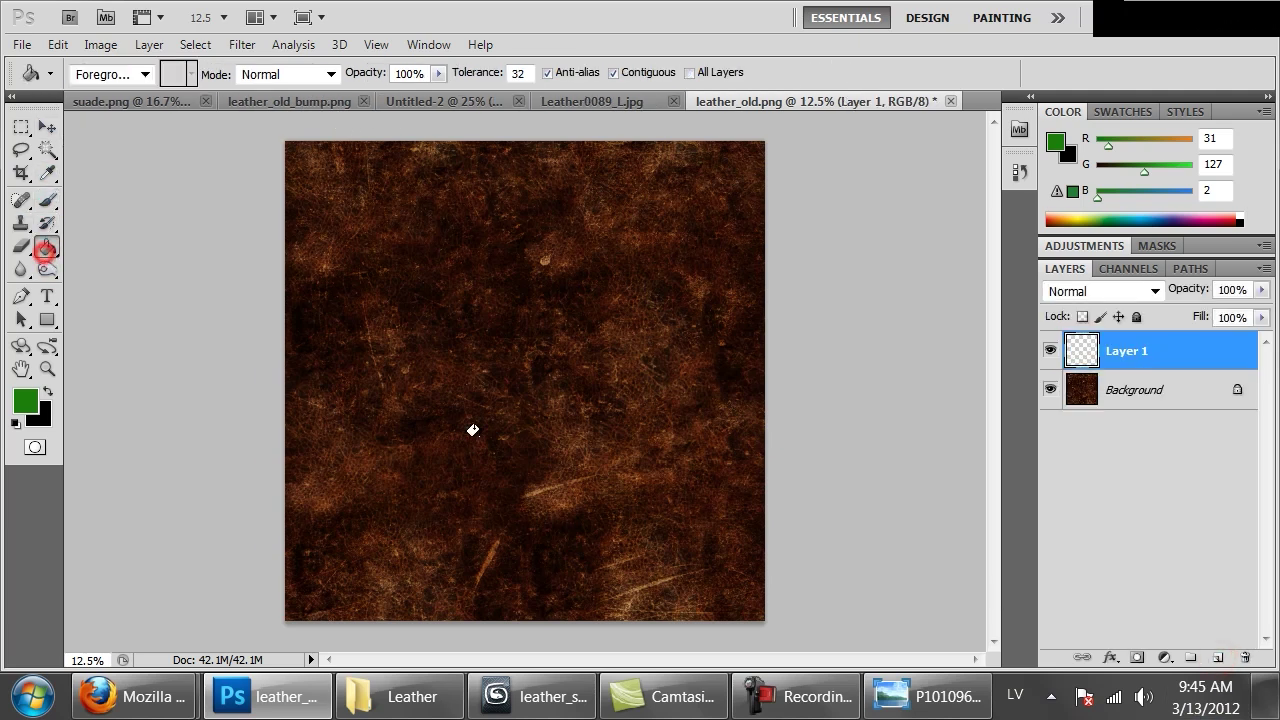
pyautogui.keyDown('alt'); pyautogui.moveTo(652, 433); pyautogui.dragTo(642, 429); pyautogui.keyUp('alt')
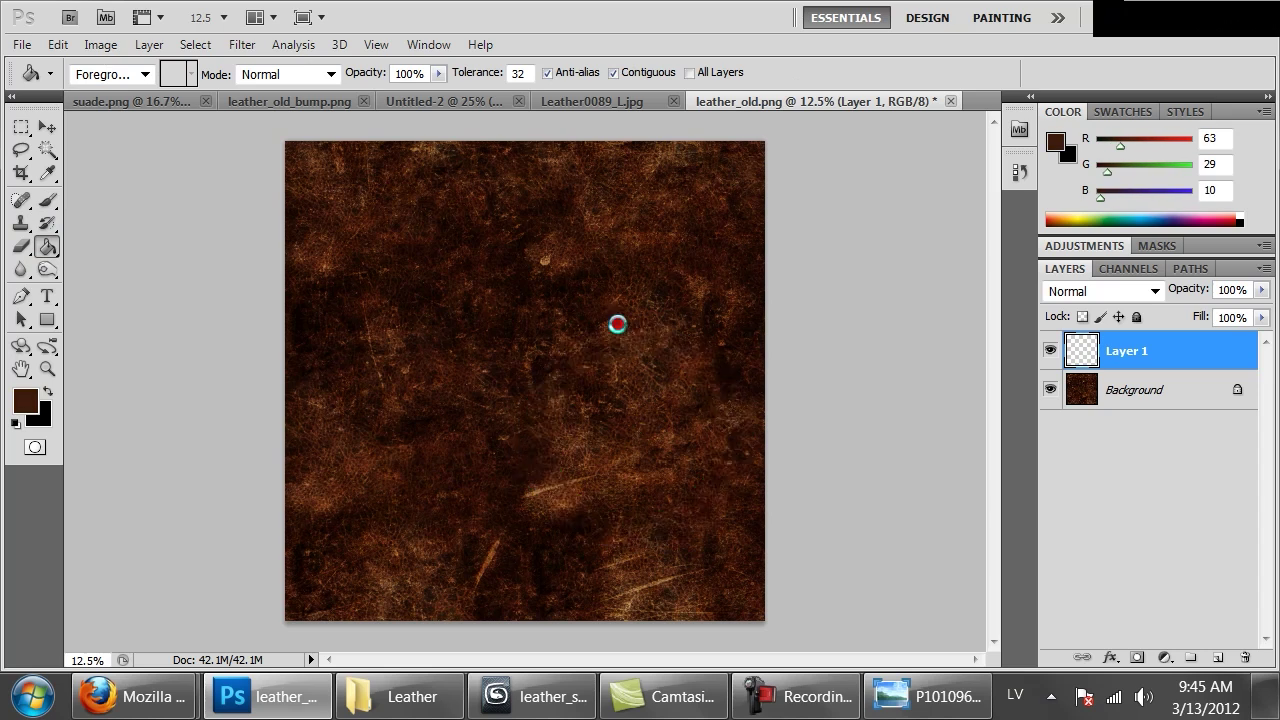
pyautogui.click(617, 323)
# Step: Try blend modes such as Screen and Color Dodge on the brown fill layer, and return it to Normal
pyautogui.click(1070, 297)
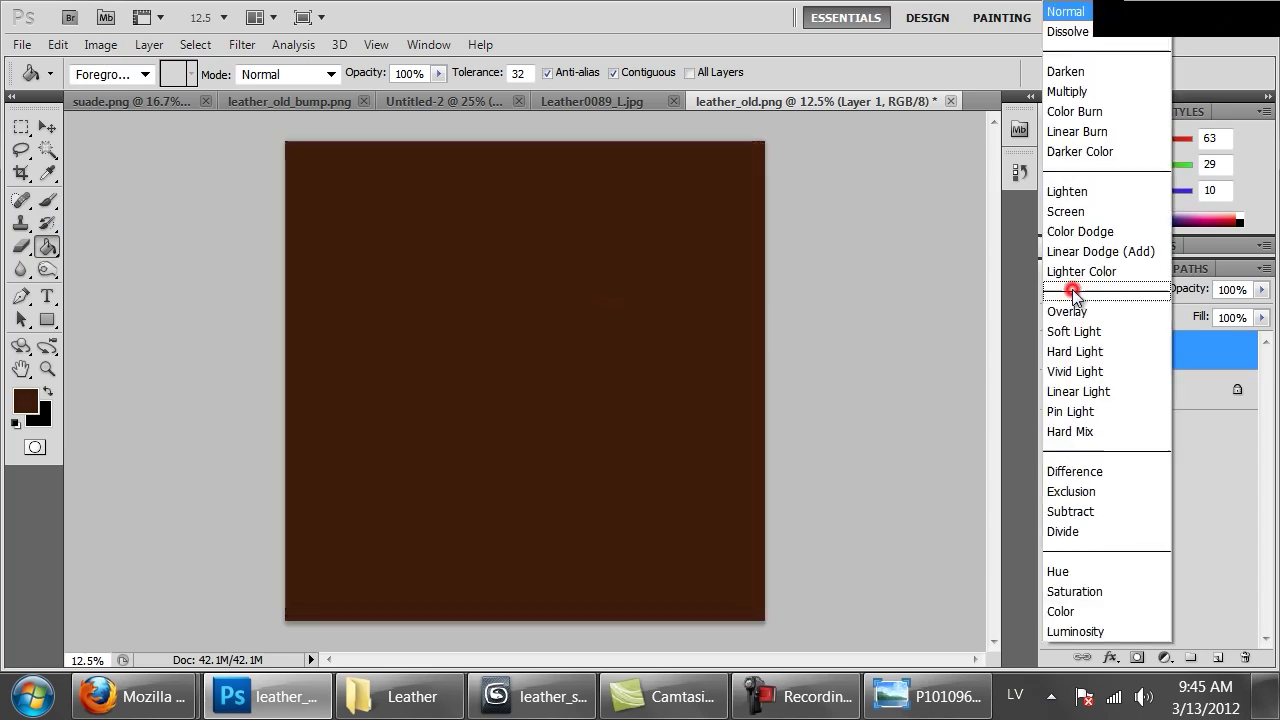
pyautogui.click(1081, 78)
pyautogui.press('Down')
pyautogui.press('Down')
pyautogui.press('Down')
pyautogui.press('Down')
pyautogui.press('Down')
pyautogui.press('Down')
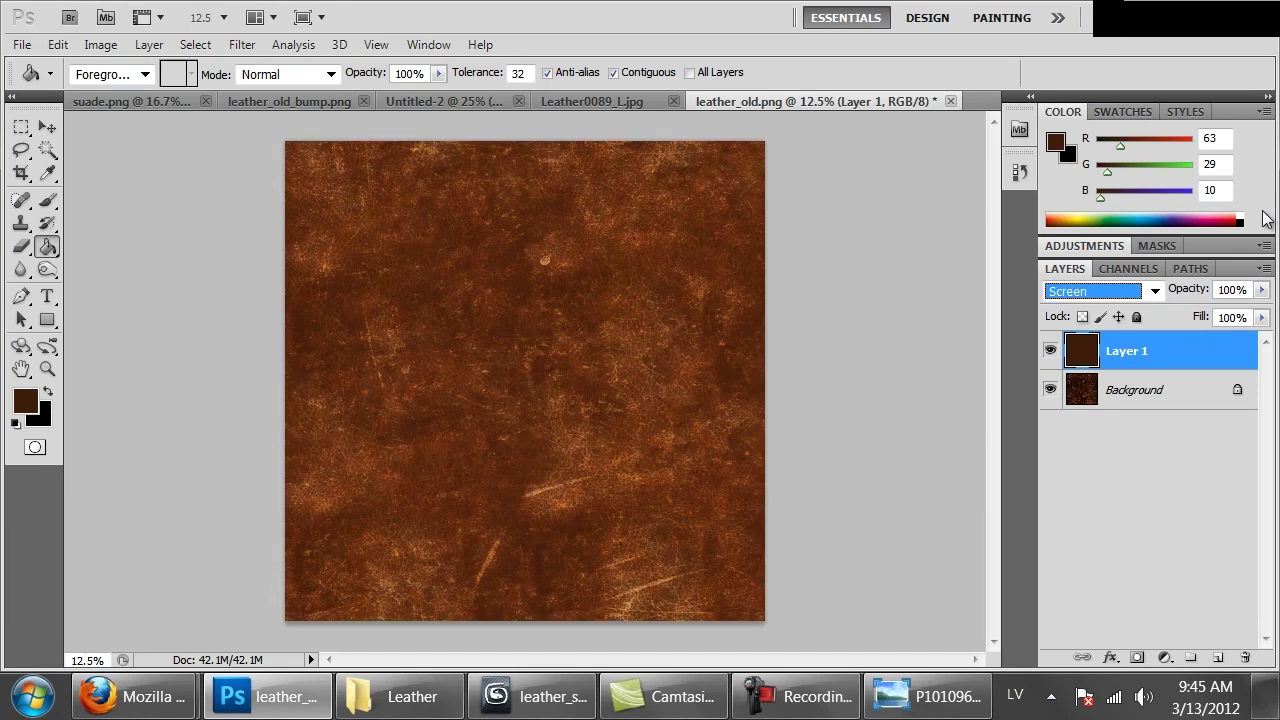
pyautogui.press('Up')
pyautogui.press('Down')
pyautogui.press('Down')
pyautogui.press('Down')
pyautogui.press('Down')
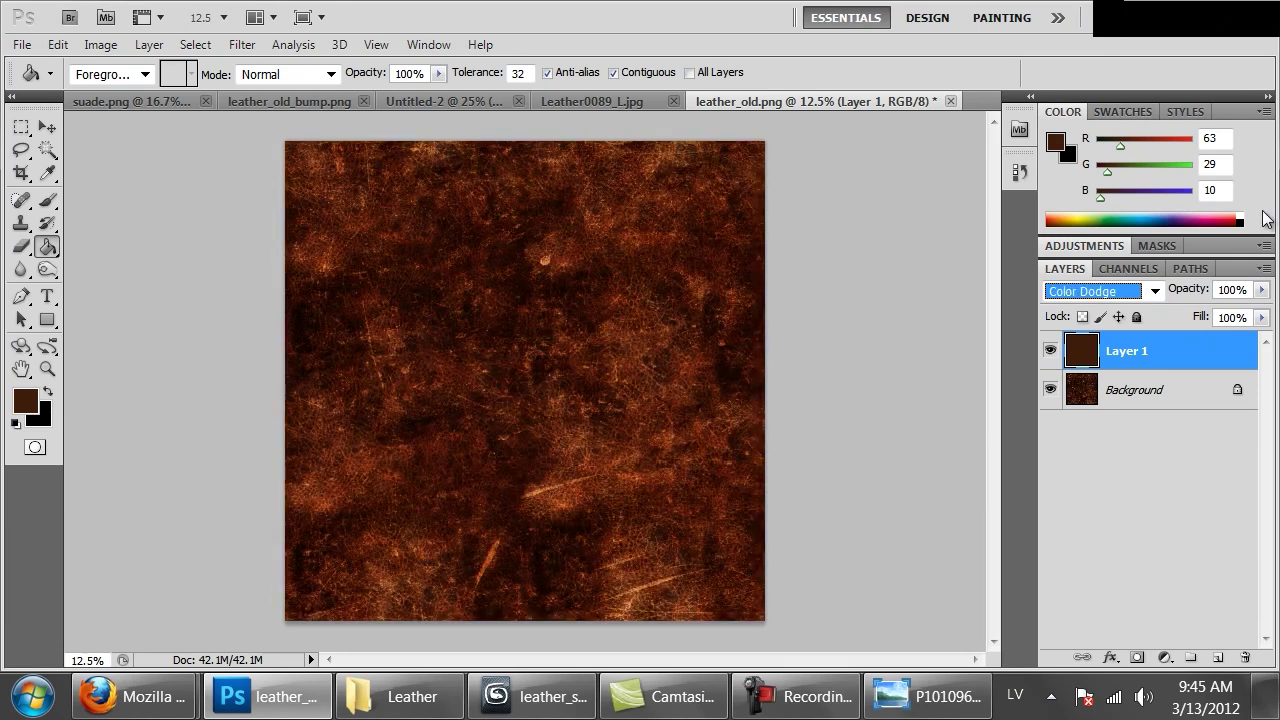
pyautogui.press('Up')
pyautogui.press('Up')
pyautogui.press('Down')
pyautogui.press('Down')
pyautogui.press('Down')
pyautogui.press('Down')
pyautogui.press('Down')
pyautogui.press('Down')
pyautogui.press('Down')
pyautogui.press('Down')
pyautogui.press('Up')
pyautogui.click(1116, 292)
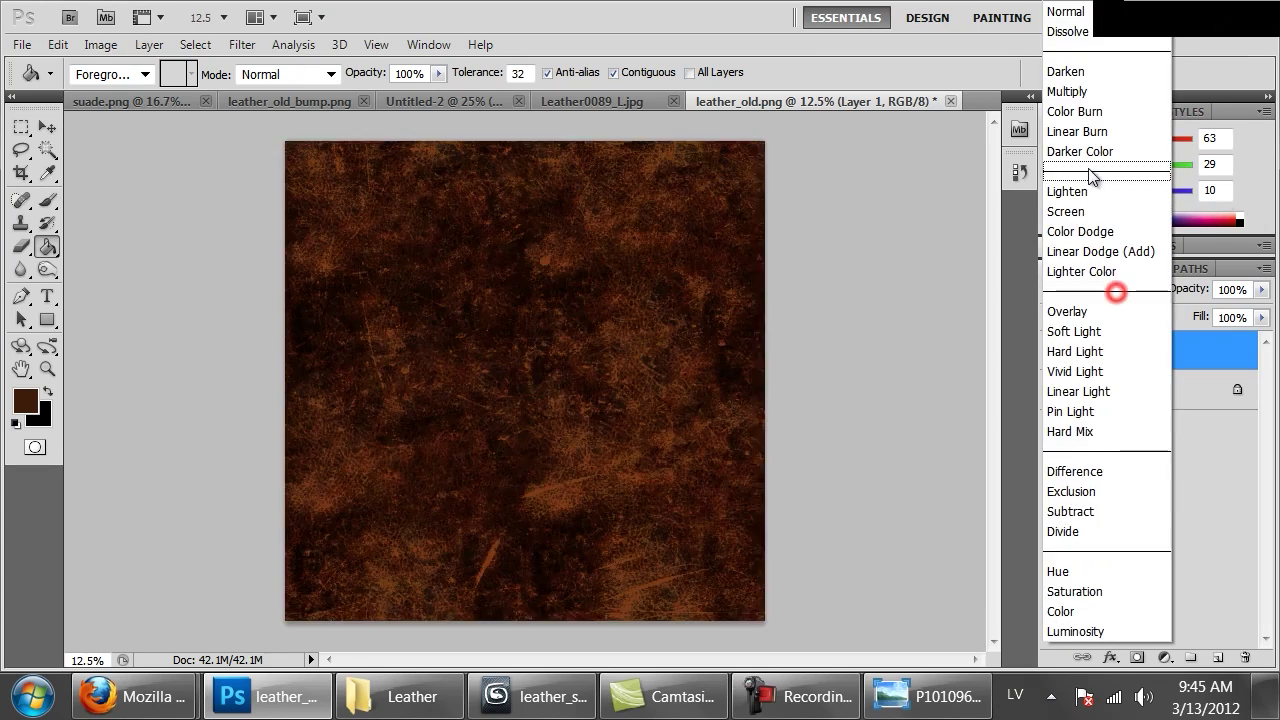
pyautogui.click(1063, 13)
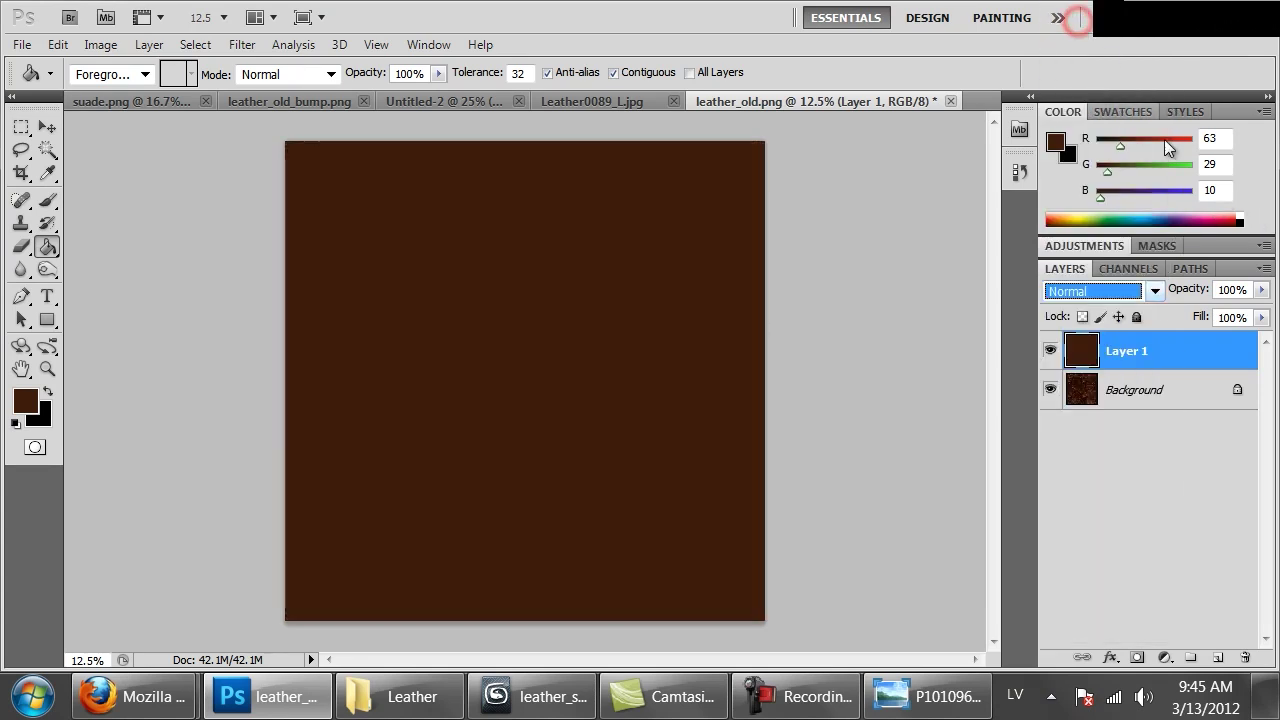
# Step: Set the brown fill layer's opacity to 50%
pyautogui.click(1236, 289)
pyautogui.write('50')
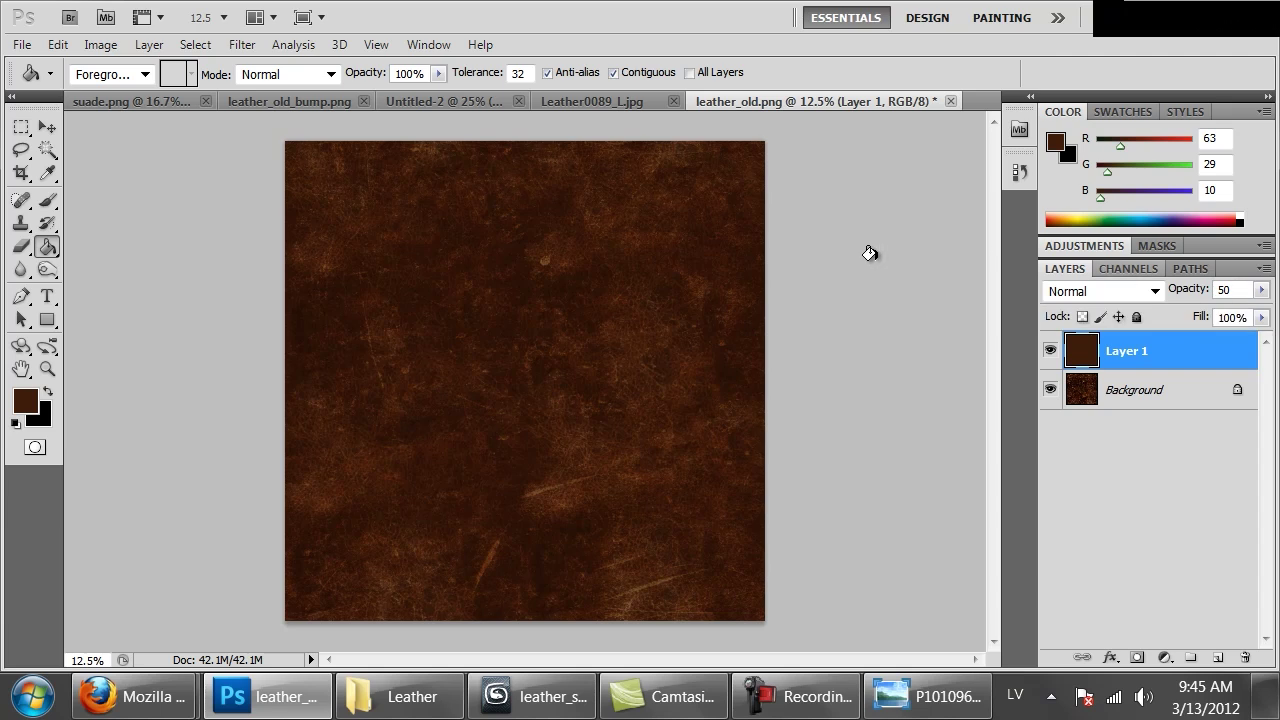
pyautogui.click(21, 126)
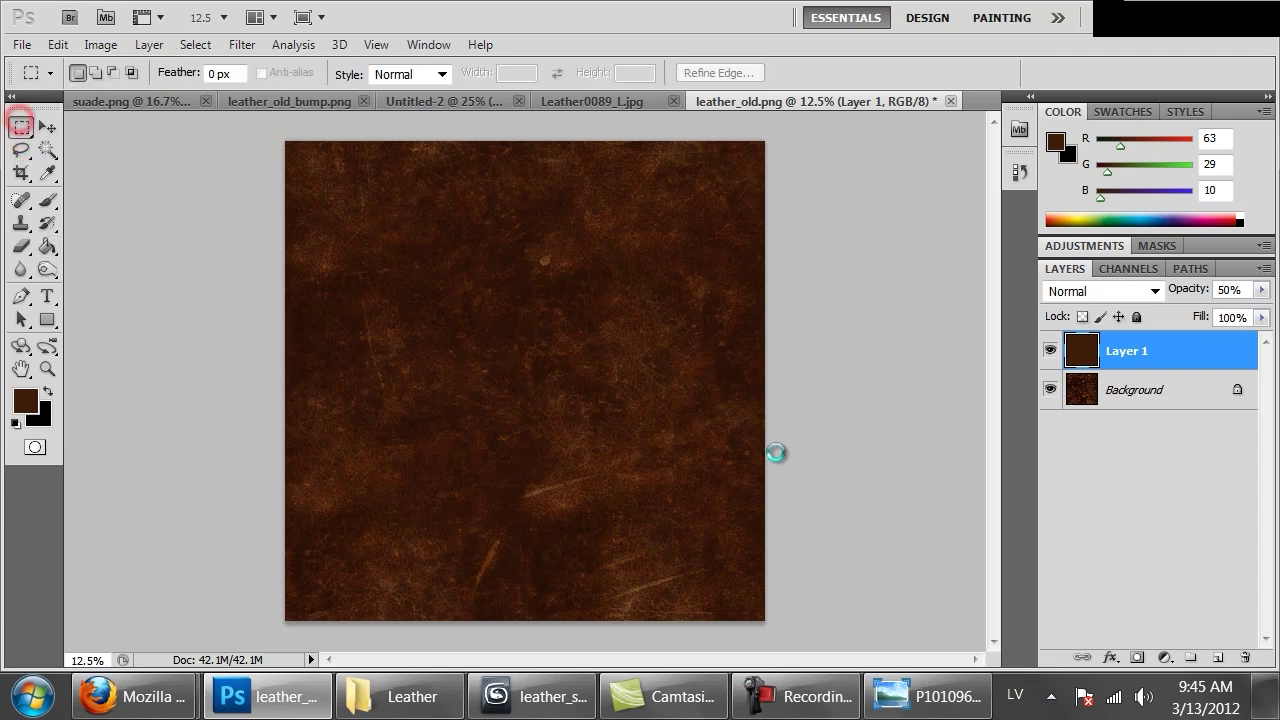
# Step: Save the adjusted leather texture as a non-interlaced PNG, replacing the existing texture file
pyautogui.hotkey('ctrl', 'shift', 's')
pyautogui.click(536, 486)
pyautogui.click(350, 401)
pyautogui.doubleClick(381, 140)
pyautogui.click(589, 276)
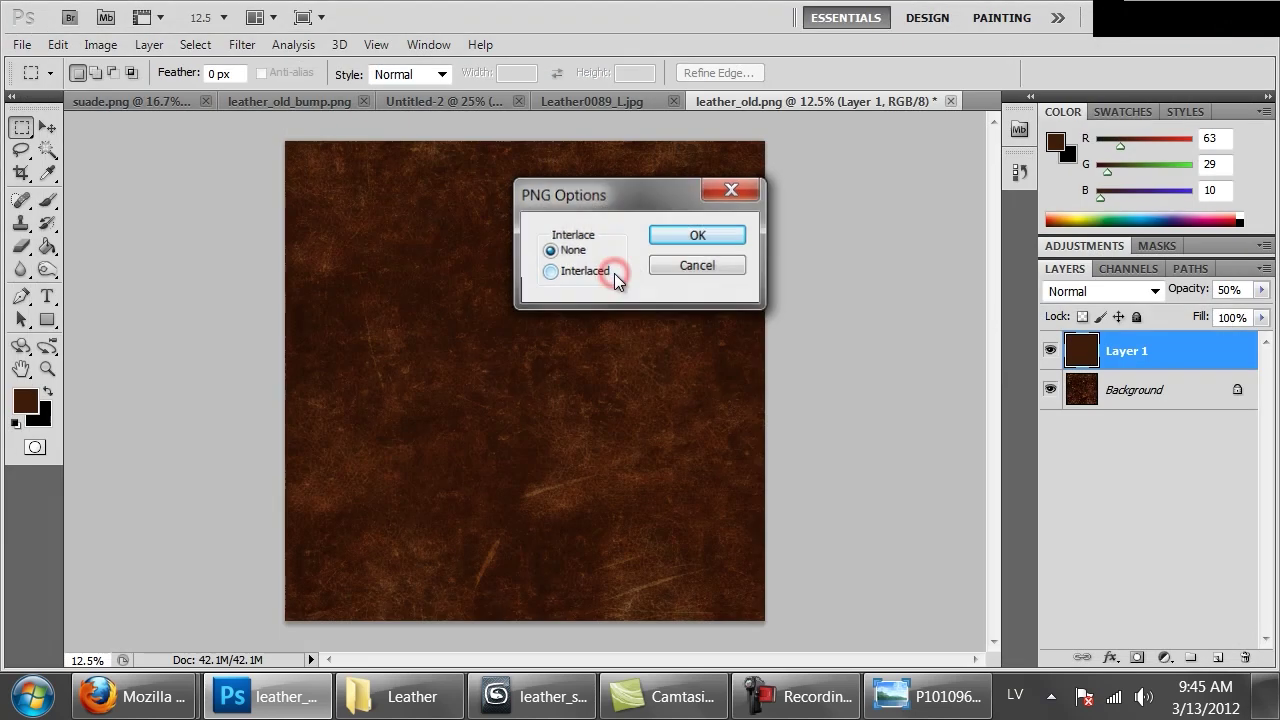
pyautogui.click(670, 230)
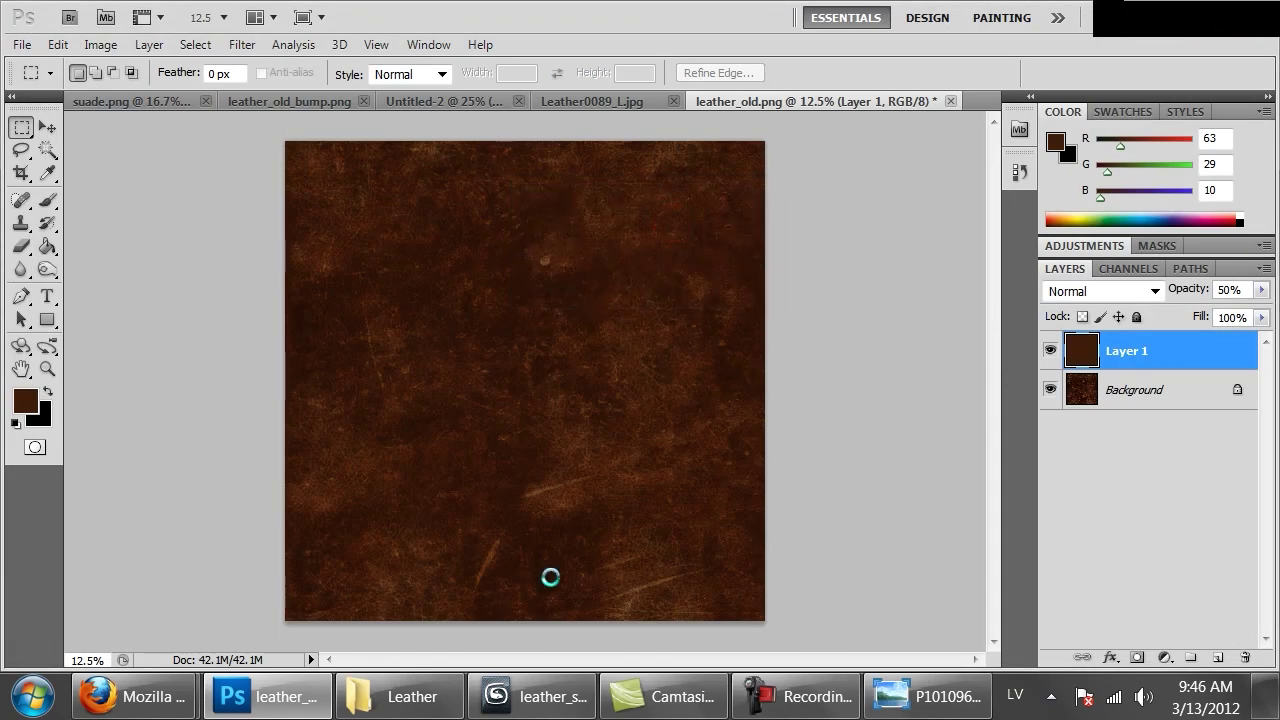
# Step: Switch to 3ds Max, open the Leather_distressed sample in a magnified preview window and shrink that window
pyautogui.click(535, 697)
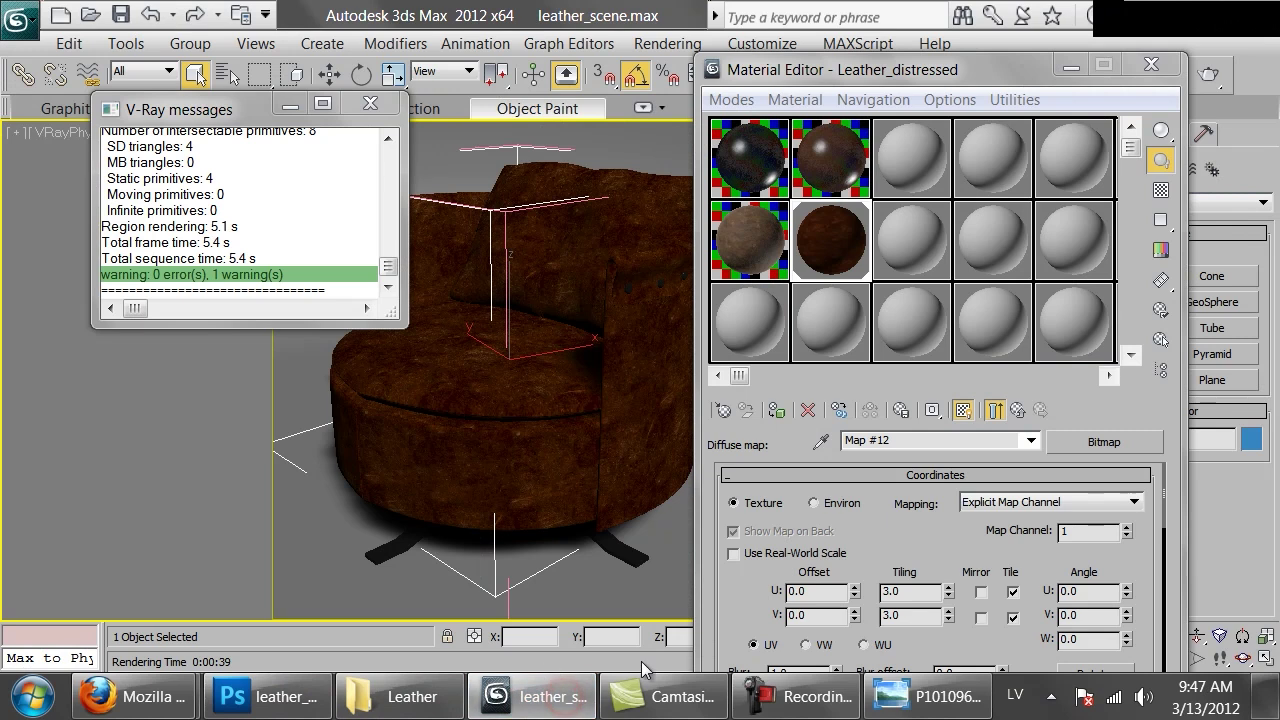
pyautogui.doubleClick(808, 248)
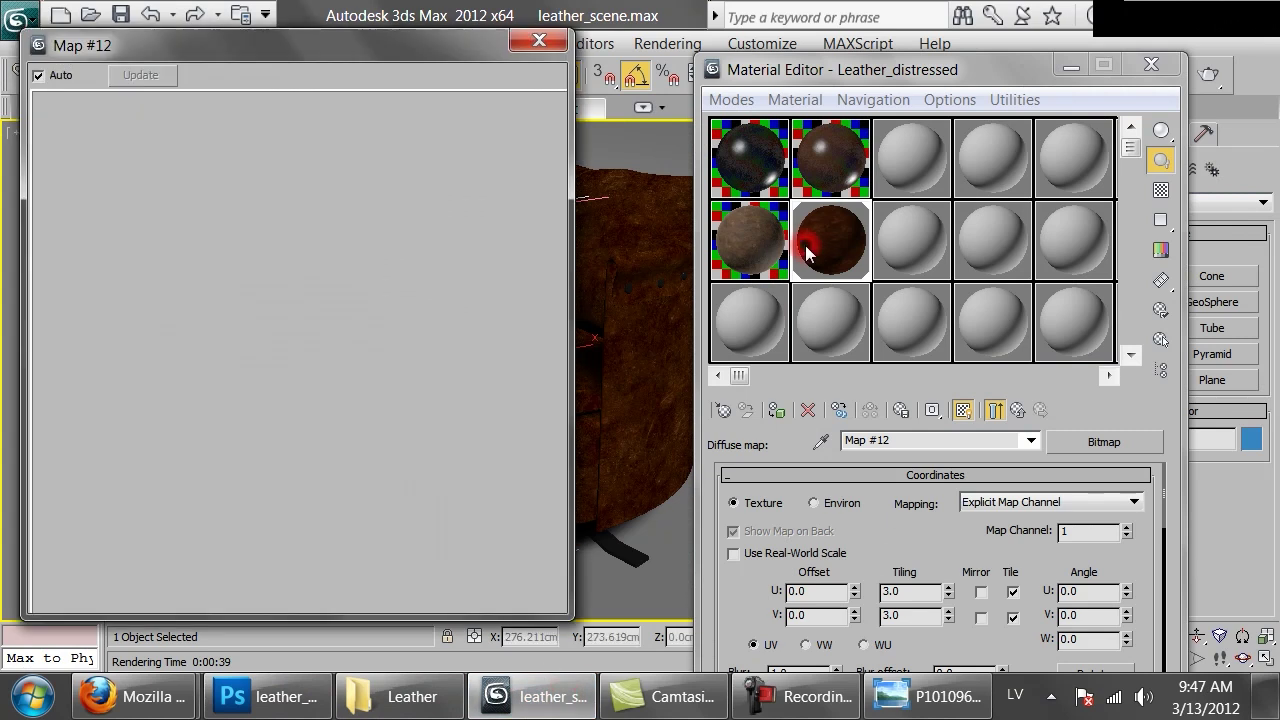
pyautogui.click(566, 619)
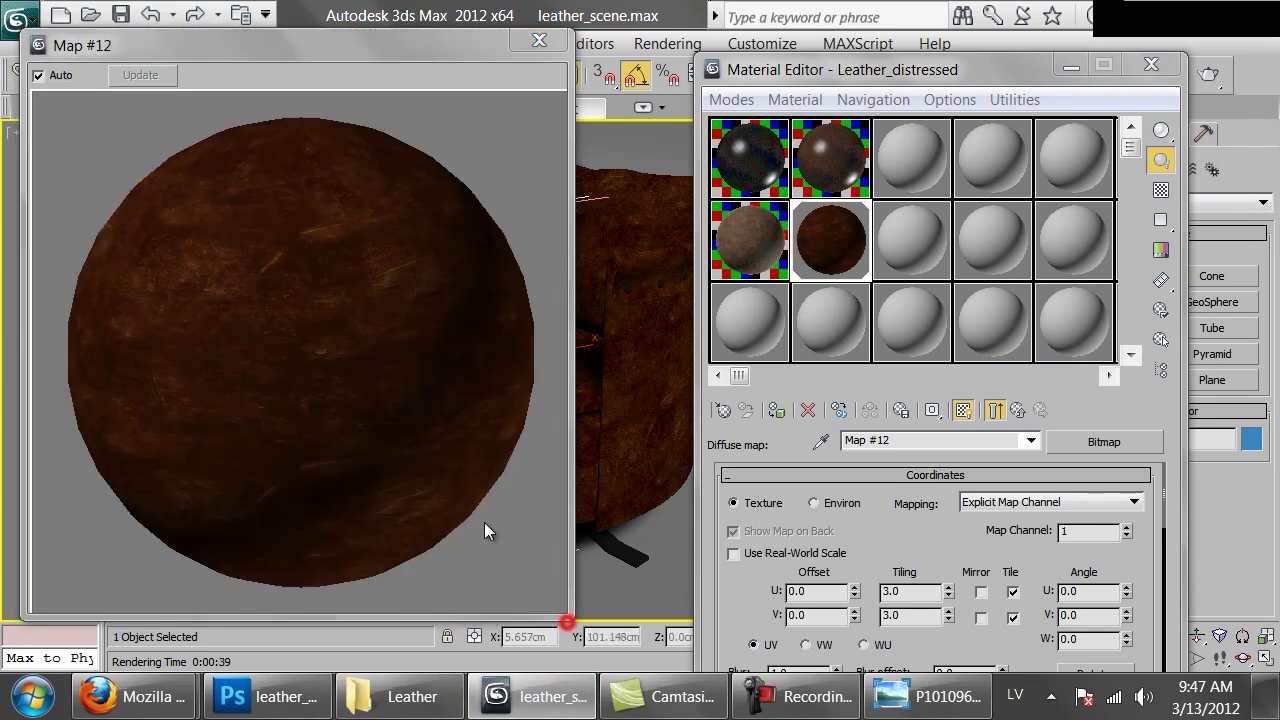
pyautogui.moveTo(566, 614); pyautogui.dragTo(430, 477)
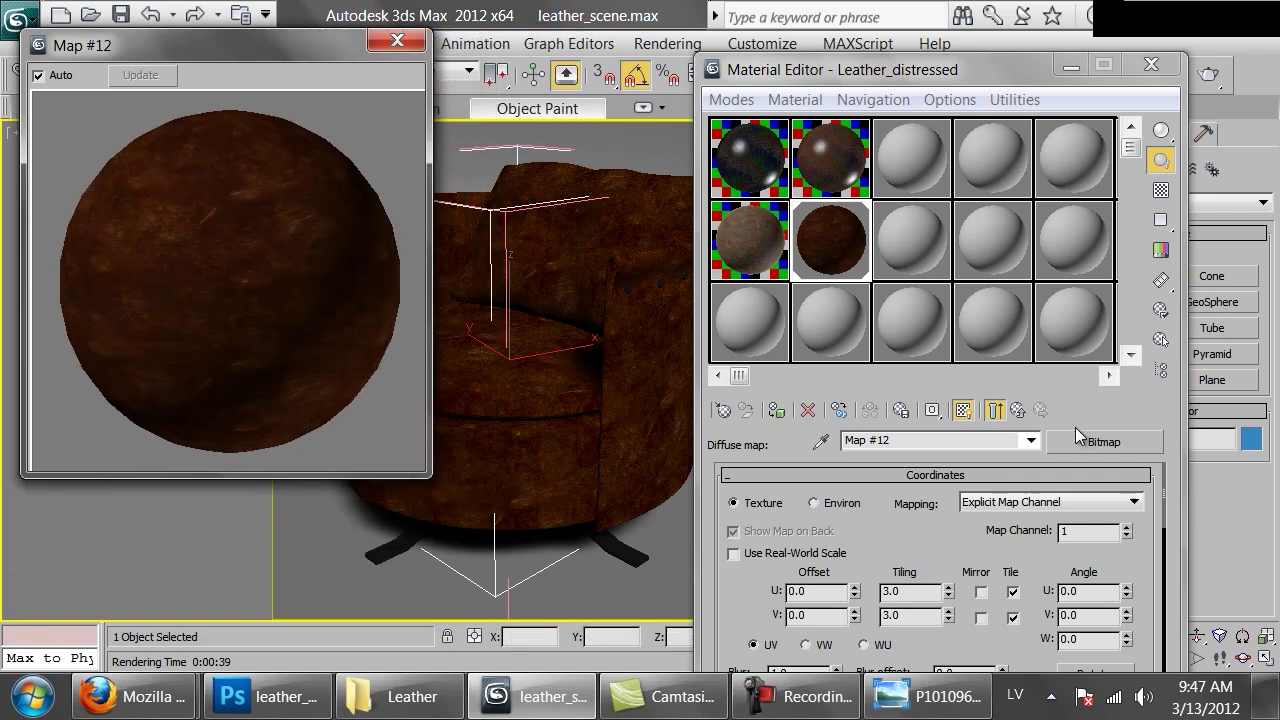
# Step: Assign the leather_old_bump.png bitmap to the Leather_distressed material's Bump map
pyautogui.click(1016, 409)
pyautogui.scroll(-5, 955, 500)
pyautogui.scroll(-5, 953, 480)
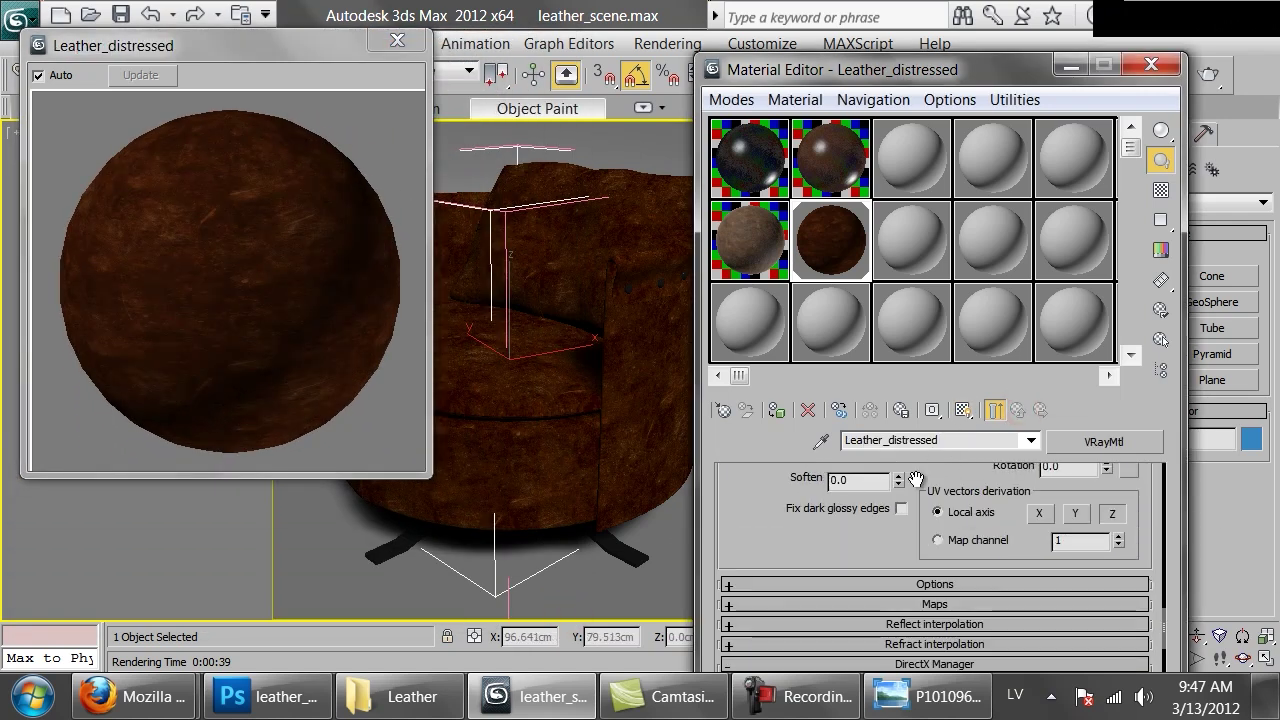
pyautogui.click(909, 490)
pyautogui.scroll(-5, 778, 584)
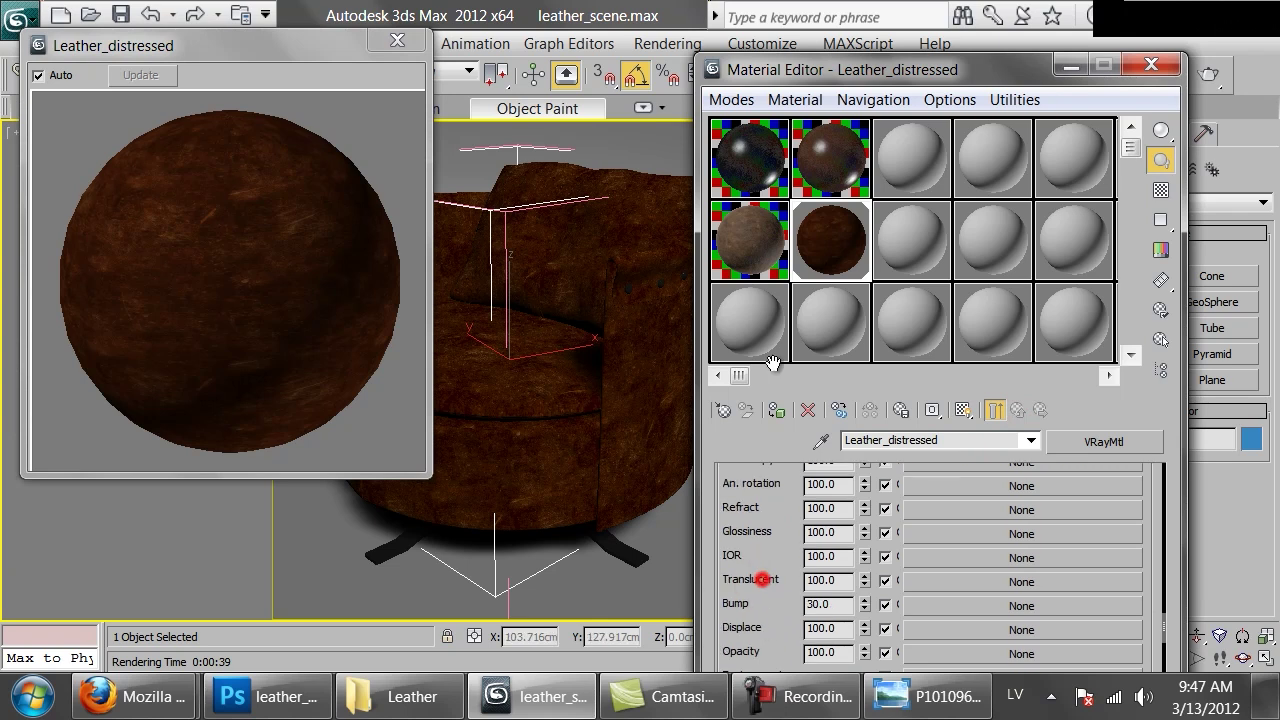
pyautogui.click(956, 487)
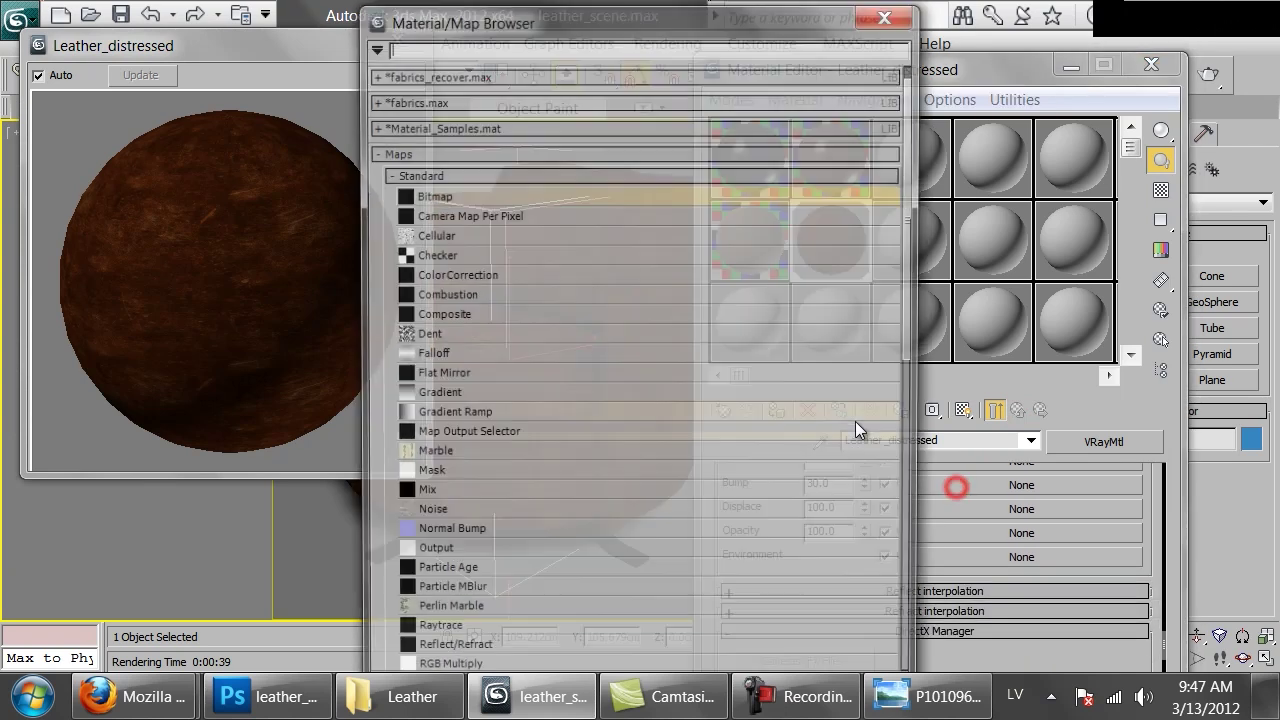
pyautogui.click(465, 195)
pyautogui.doubleClick(465, 194)
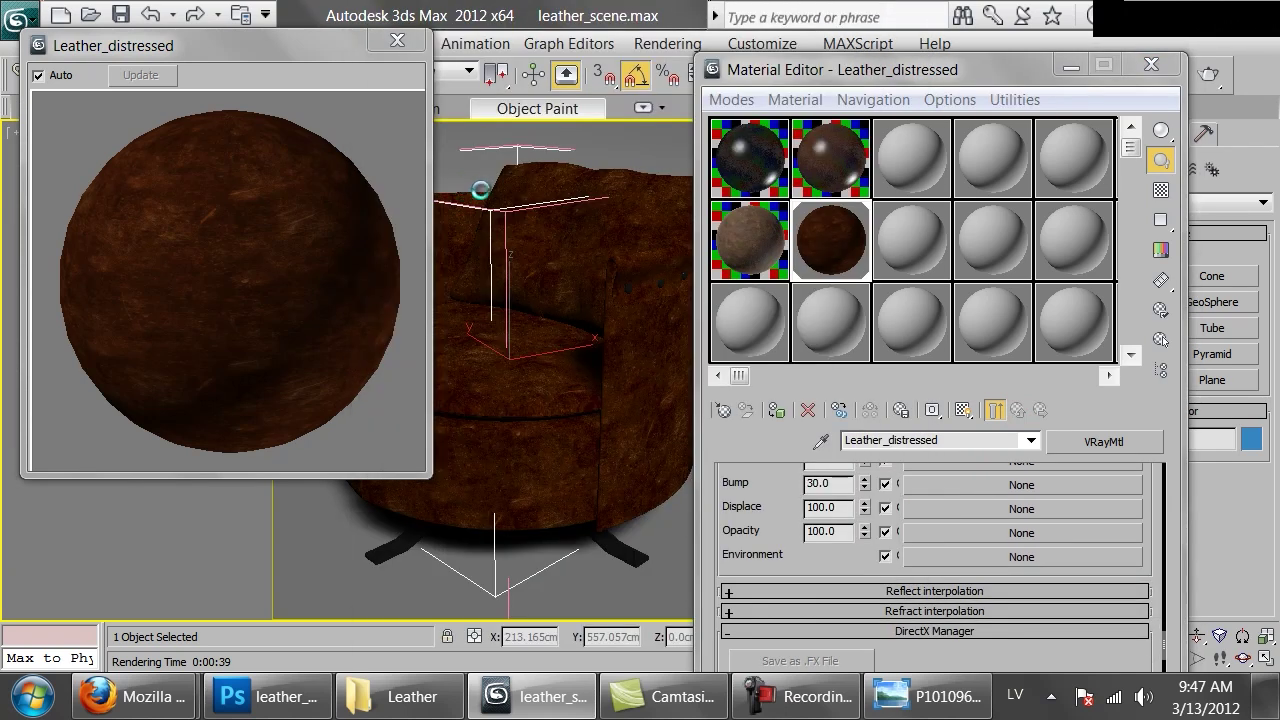
pyautogui.doubleClick(353, 162)
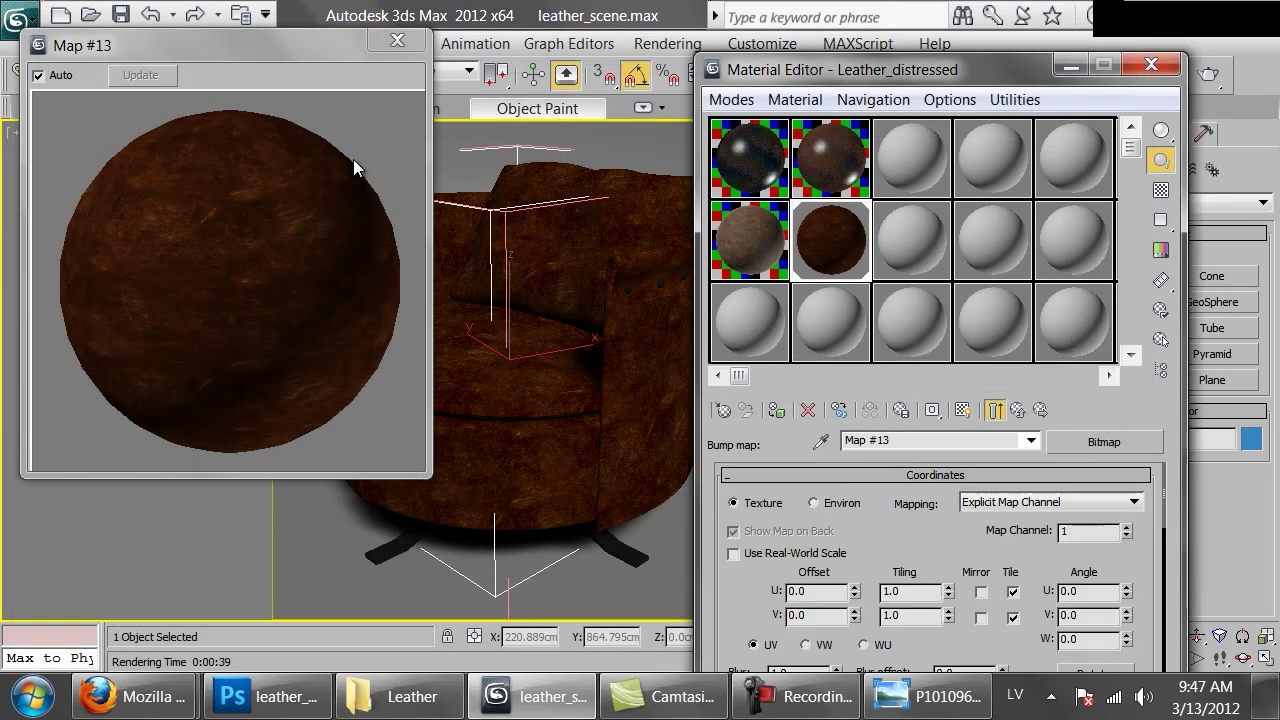
# Step: Set the bump bitmap's U and V tiling to 3
pyautogui.click(917, 592)
pyautogui.write('3')
pyautogui.press('Tab')
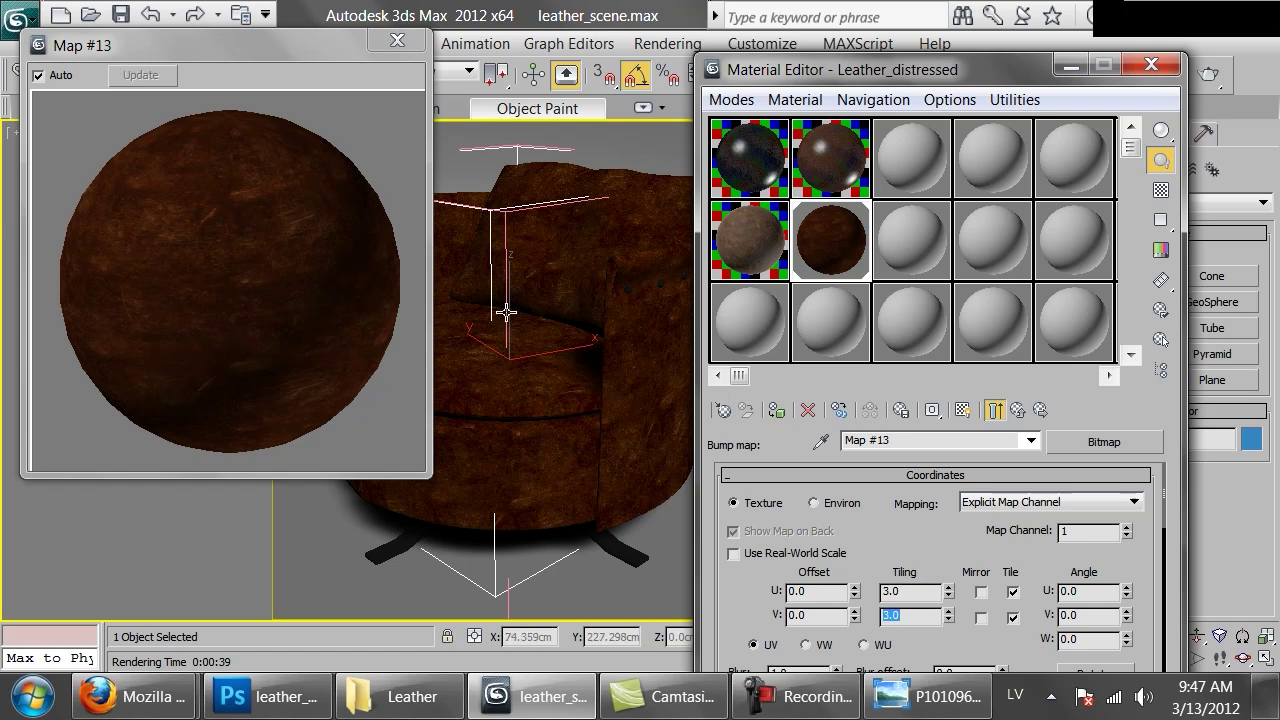
# Step: Set the material's Bump amount to 60 and enlarge the magnified preview window
pyautogui.click(1018, 410)
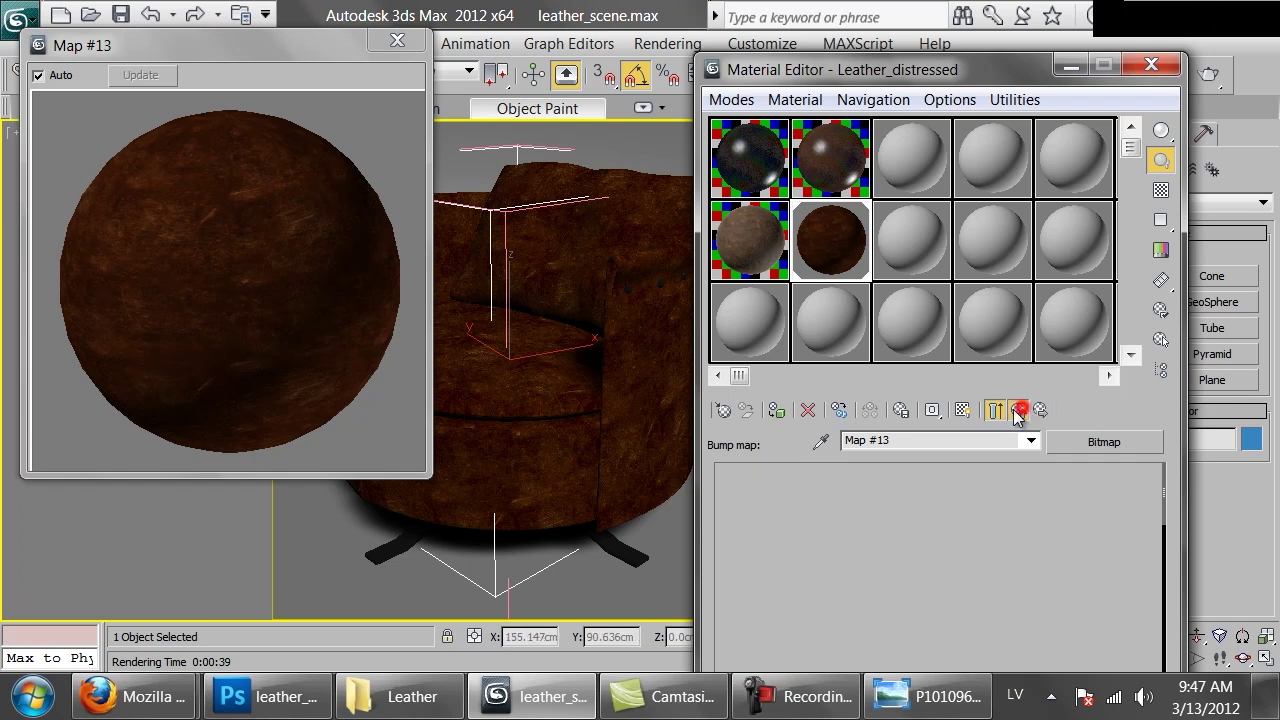
pyautogui.doubleClick(828, 484)
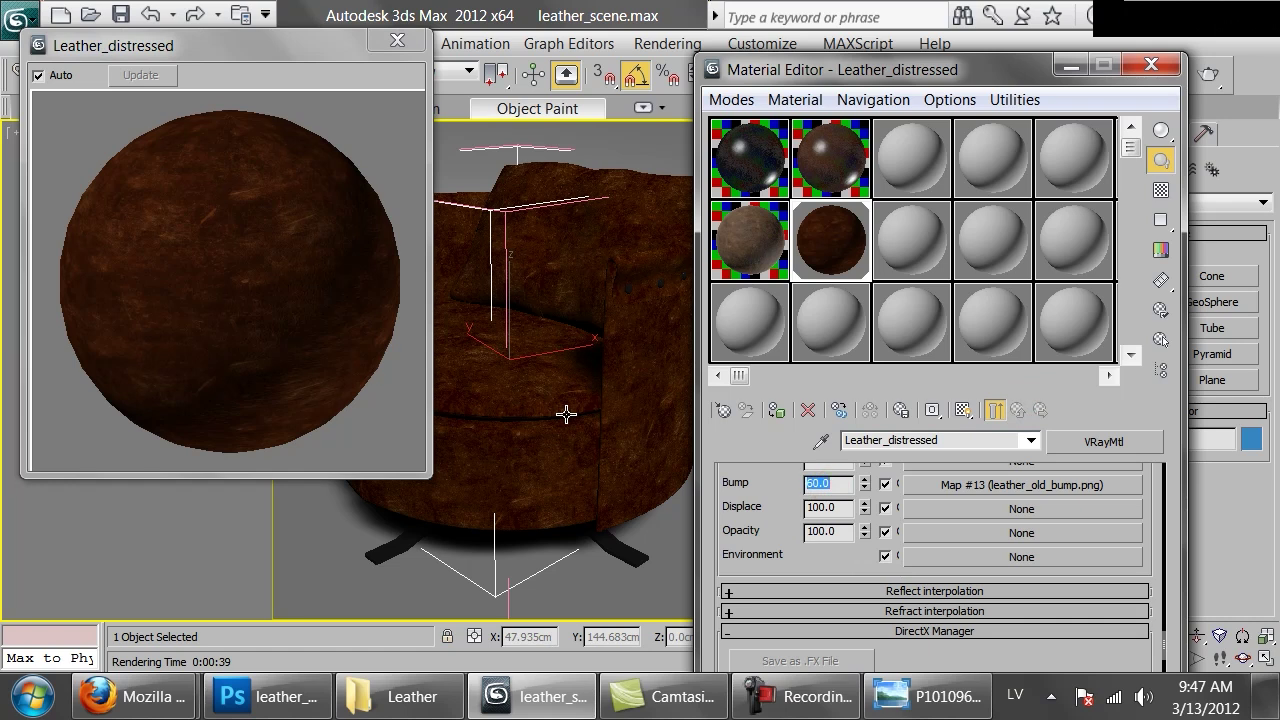
pyautogui.moveTo(419, 476); pyautogui.dragTo(566, 605)
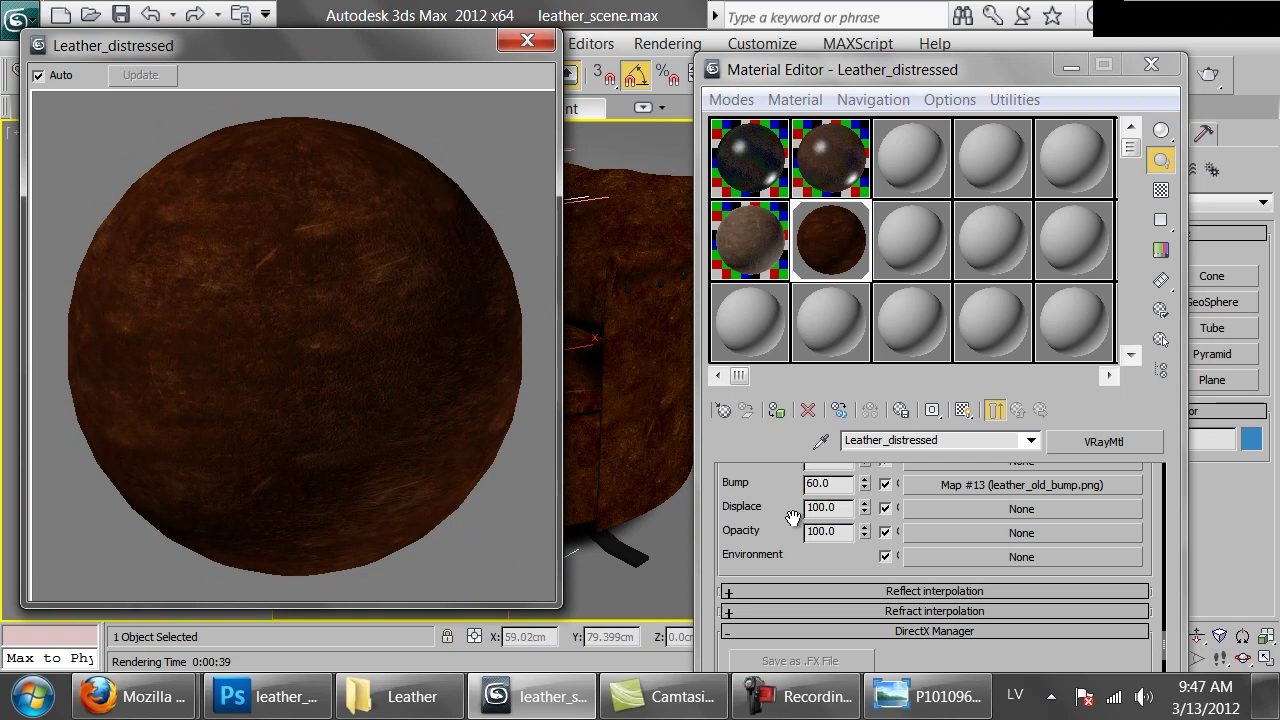
pyautogui.scroll(5, 1015, 520)
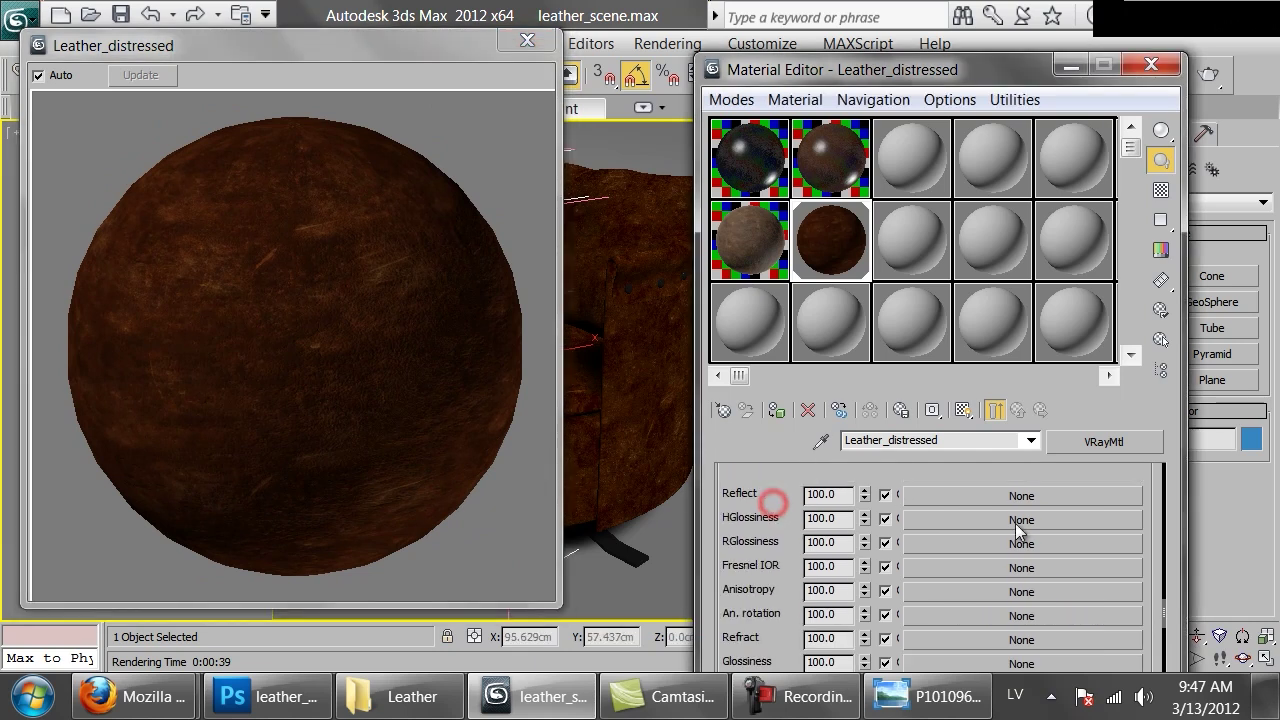
pyautogui.click(1014, 517)
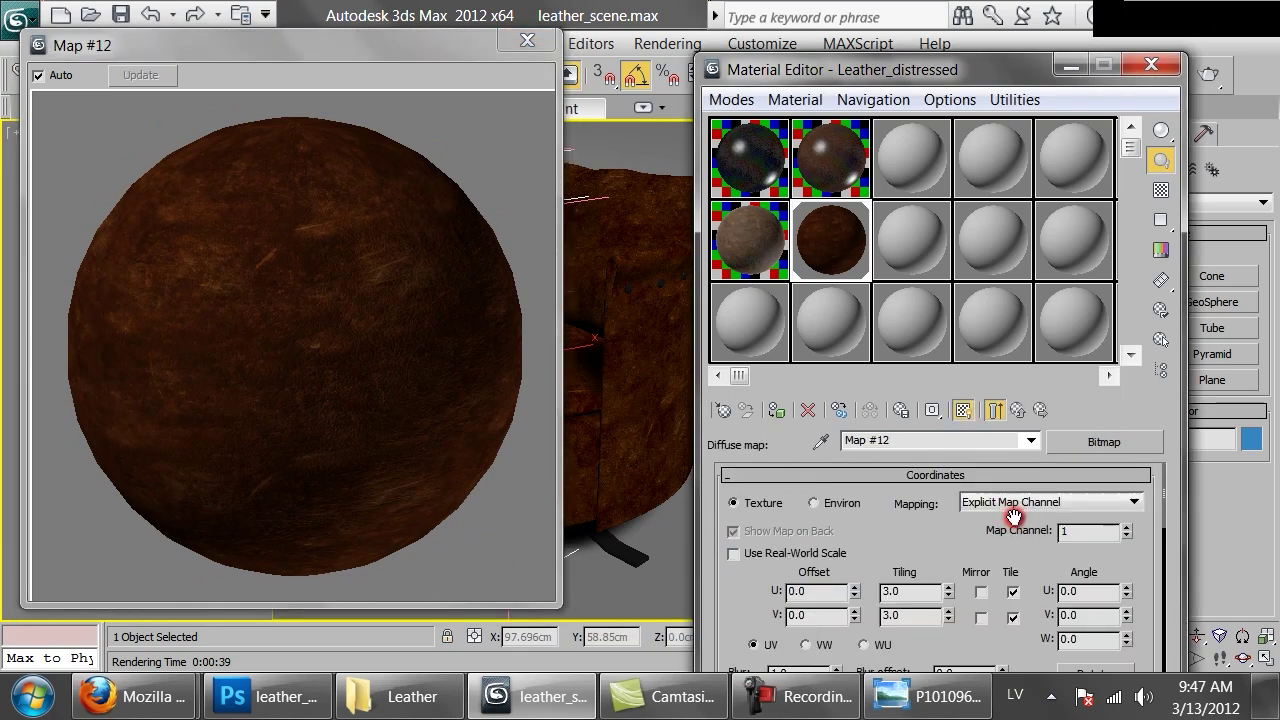
pyautogui.click(1020, 408)
# Step: Copy the leather_old_bump.png map from Bump and paste it as a separate copy into the Reflect map
pyautogui.scroll(-10, 760, 560)
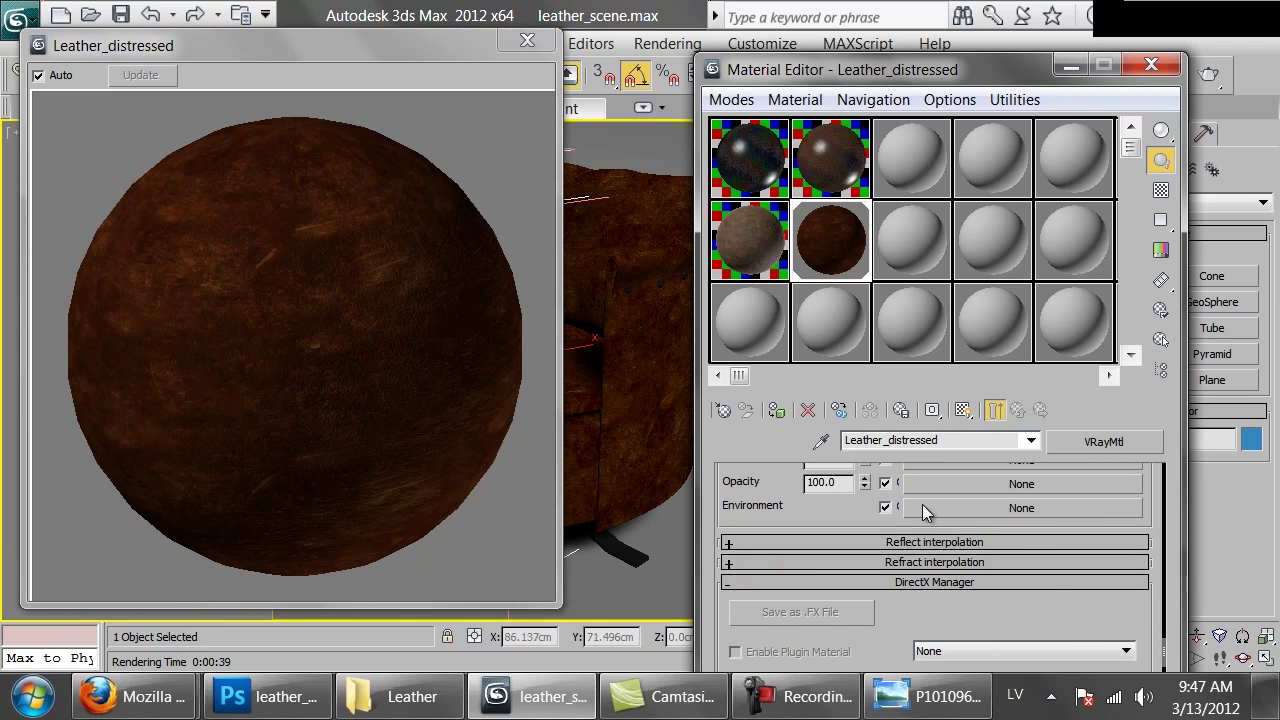
pyautogui.scroll(2, 922, 504)
pyautogui.rightClick(943, 496)
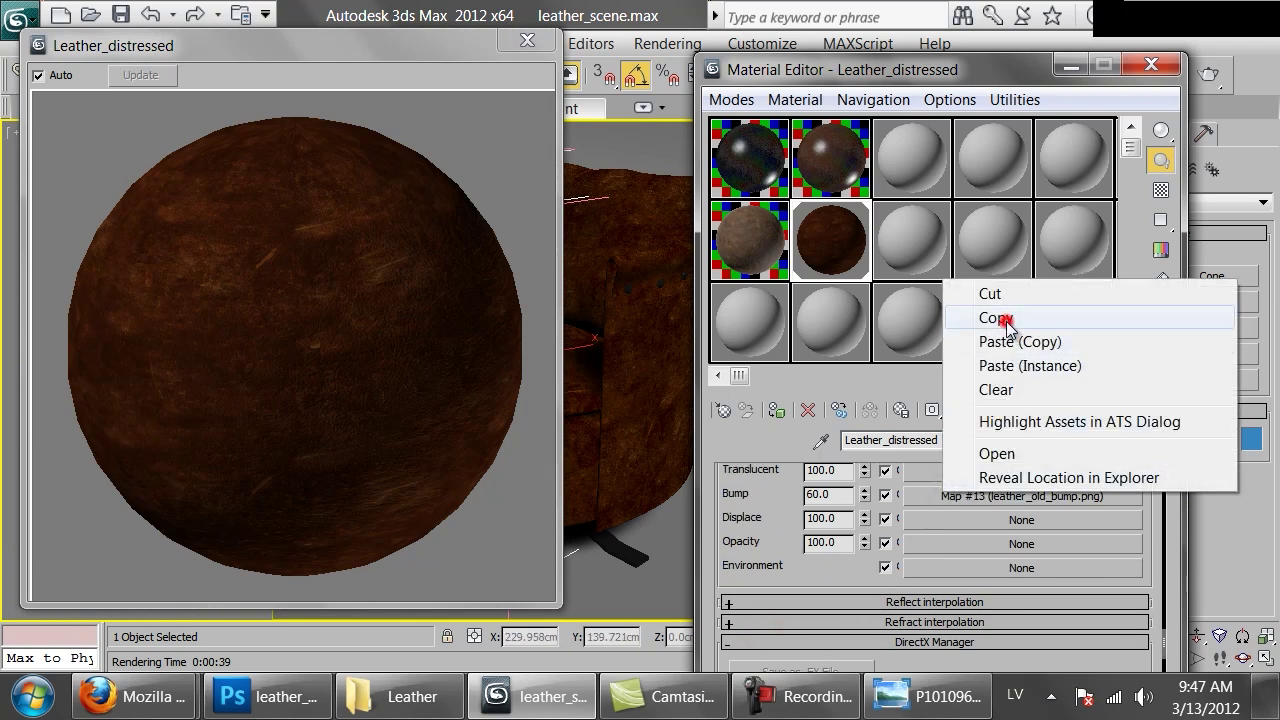
pyautogui.click(1005, 320)
pyautogui.scroll(5, 892, 607)
pyautogui.rightClick(941, 521)
pyautogui.click(978, 530)
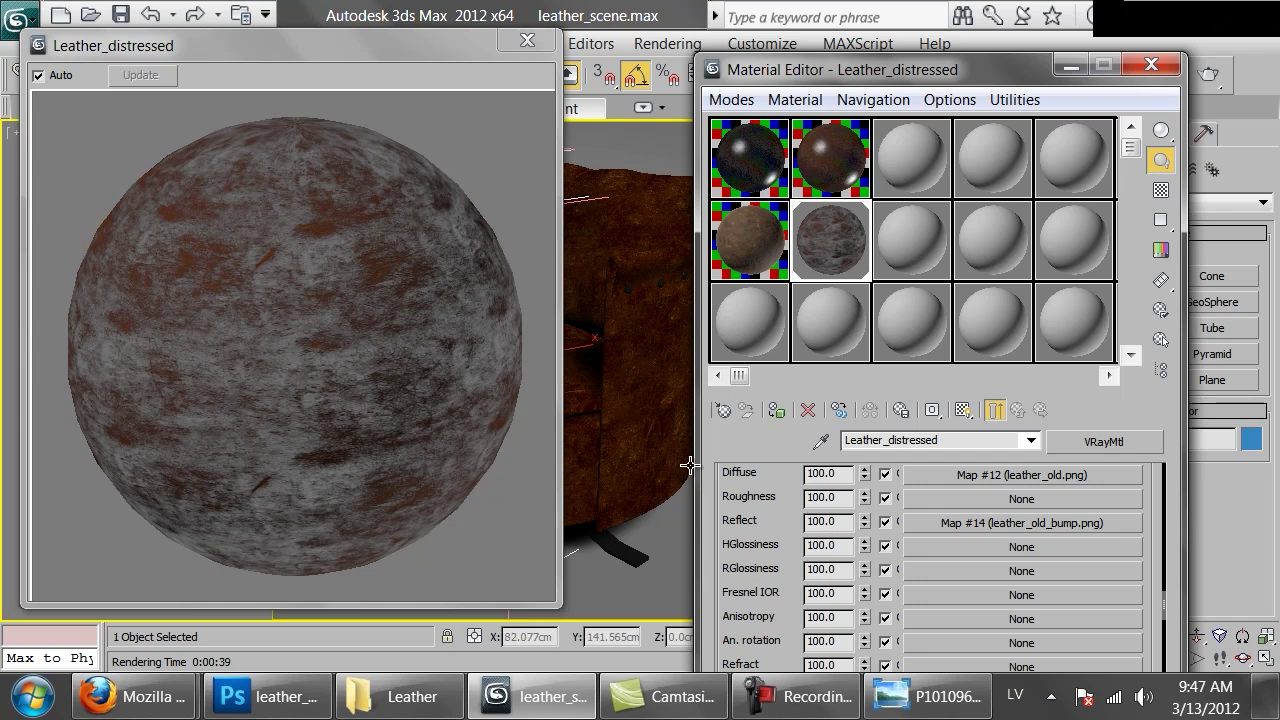
# Step: Set the Reflect map amount to 20
pyautogui.doubleClick(839, 521)
pyautogui.write('20')
pyautogui.press('Return')
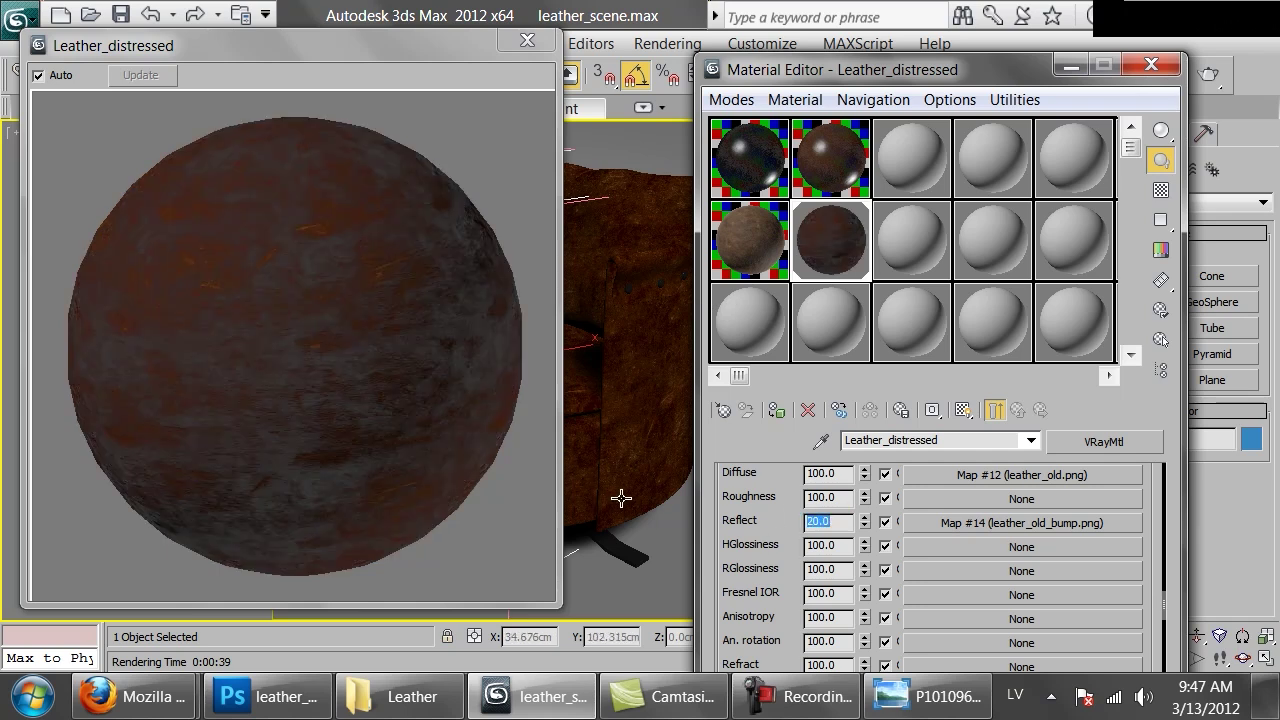
# Step: Set the reflection glossiness to 0.8 and enable Fresnel reflections with the Fresnel IOR unlocked
pyautogui.scroll(15, 848, 553)
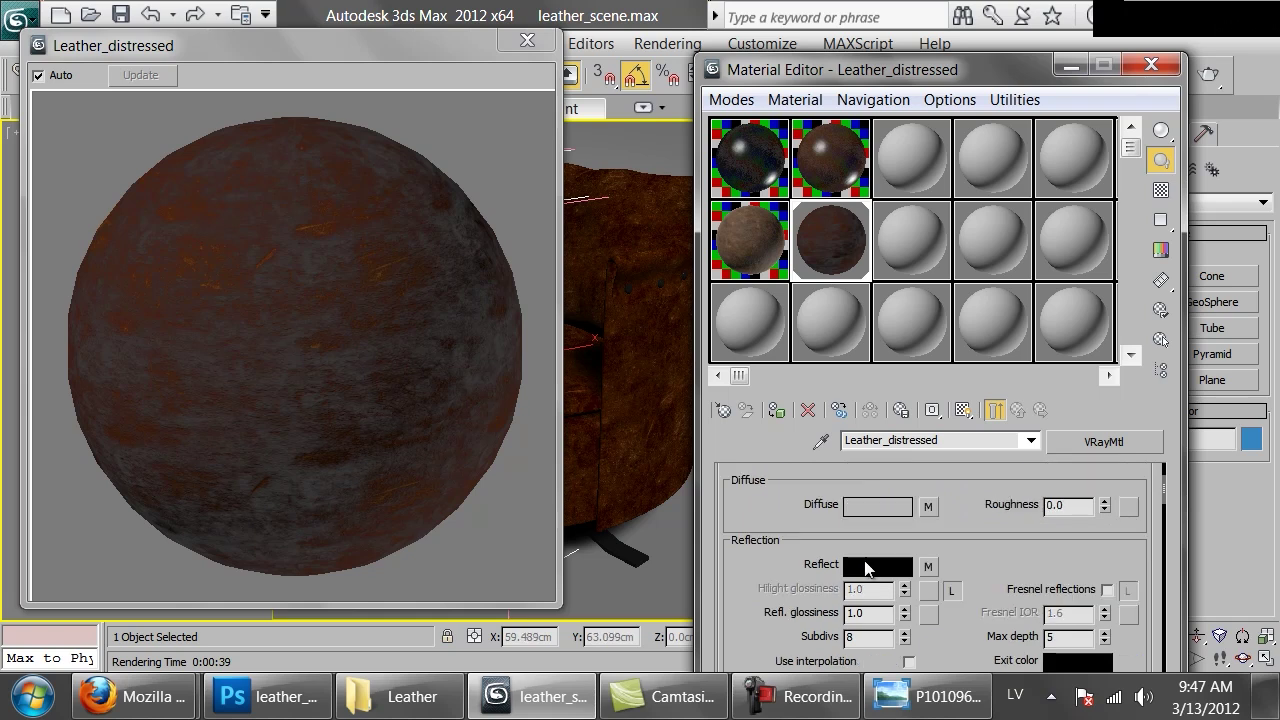
pyautogui.moveTo(909, 650); pyautogui.dragTo(909, 668)
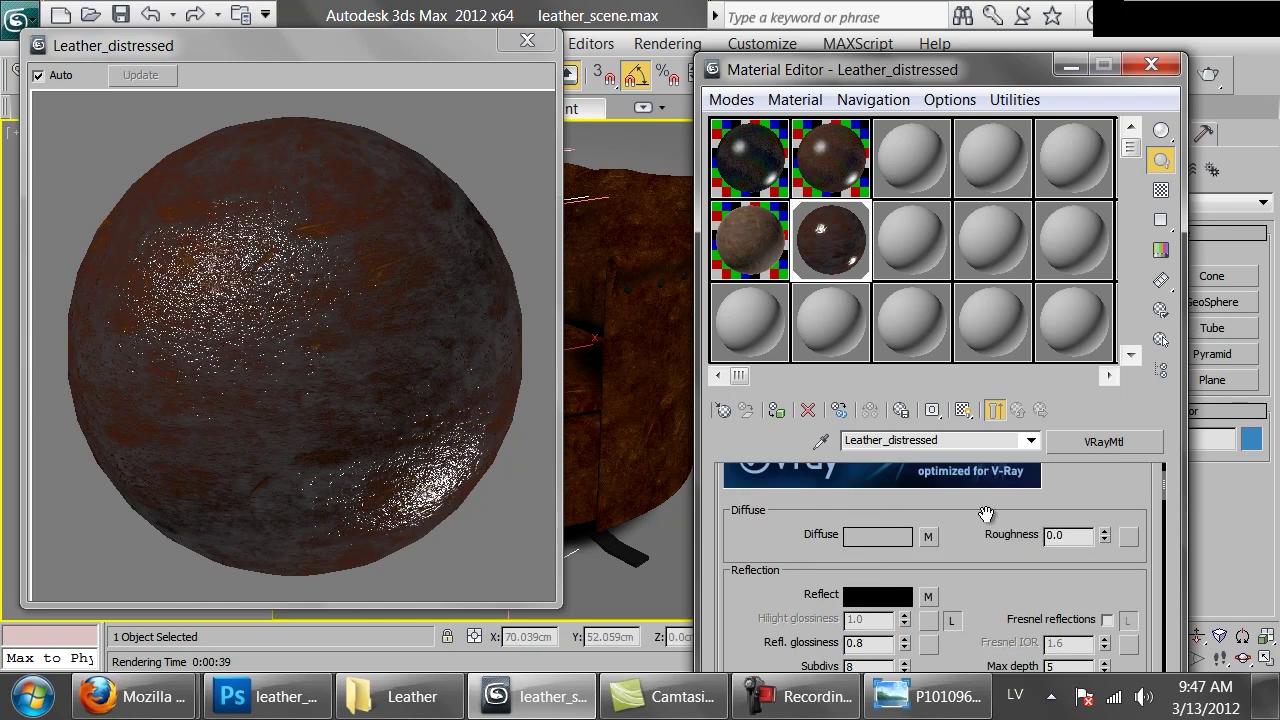
pyautogui.click(1107, 620)
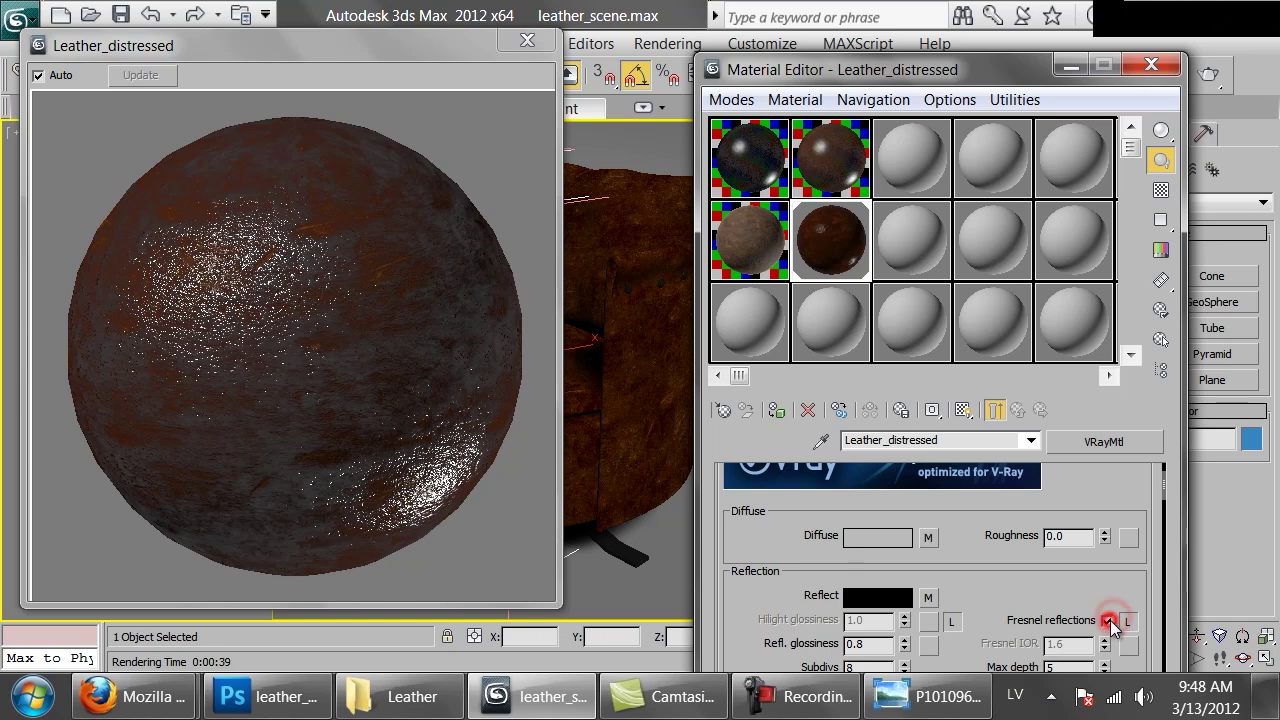
pyautogui.click(1130, 621)
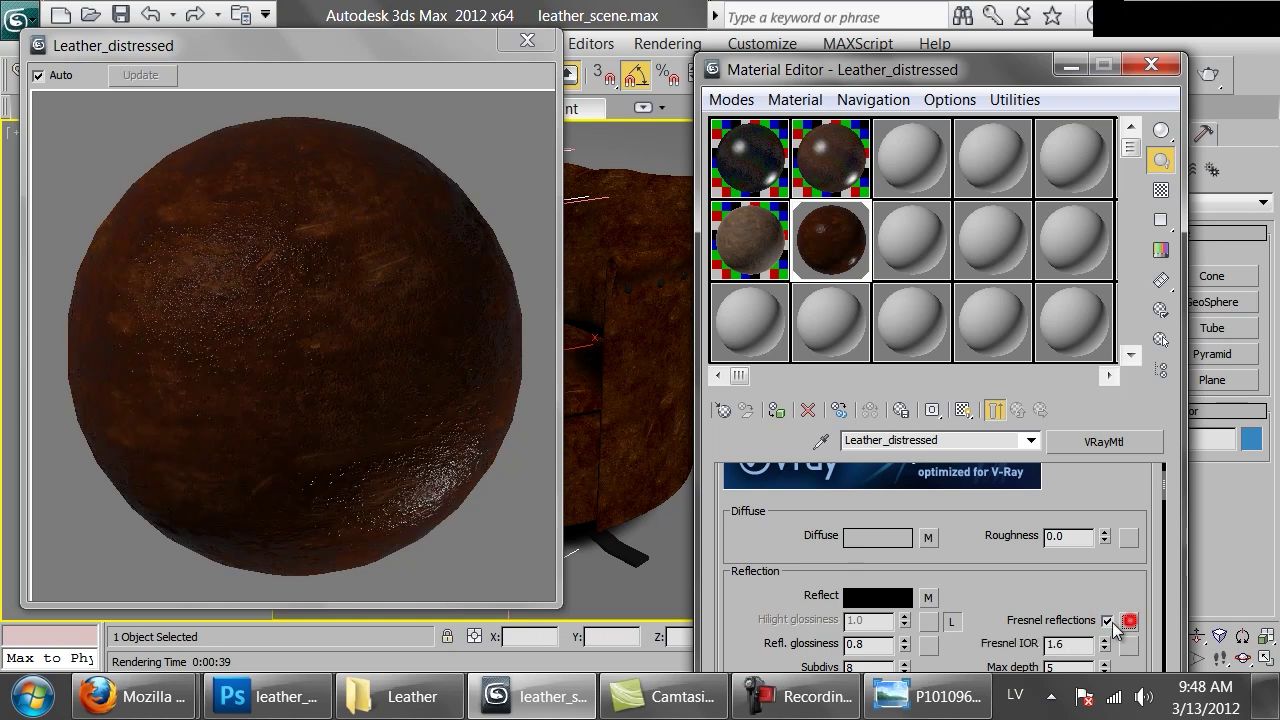
# Step: Set the material's Fresnel IOR to 3.5 and test-render the armchair
pyautogui.click(1062, 644)
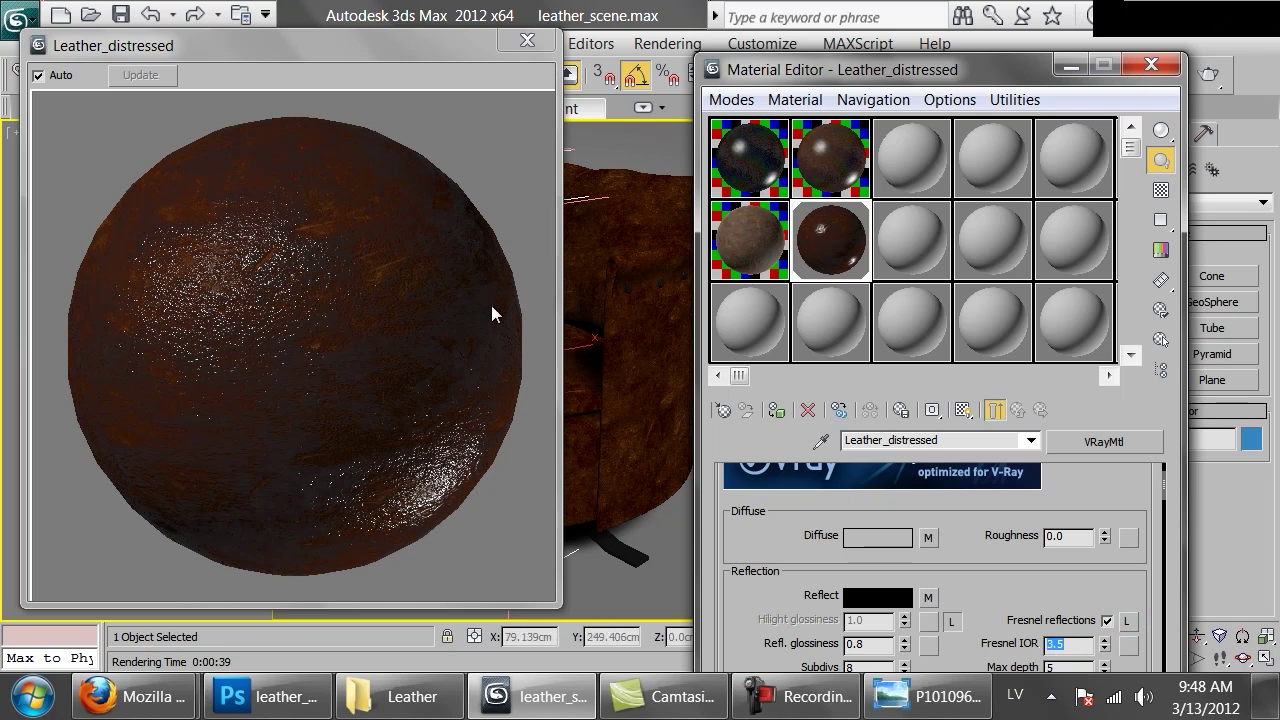
pyautogui.click(1210, 73)
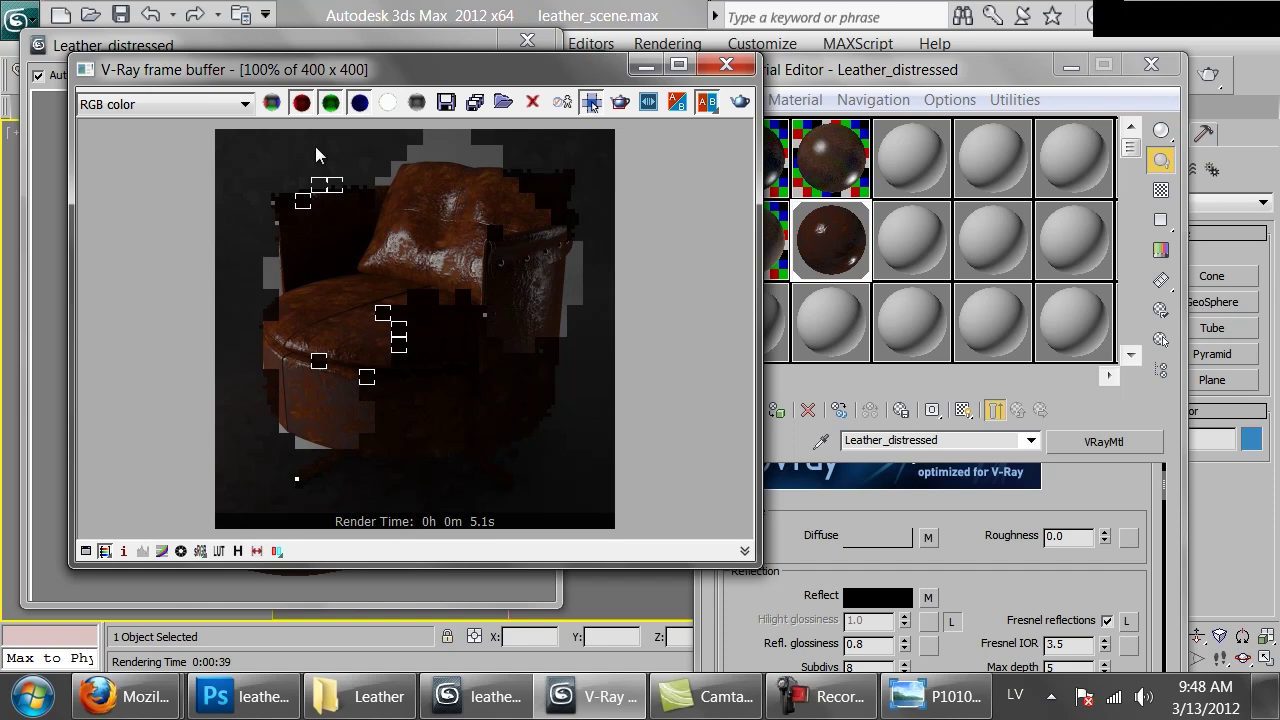
pyautogui.click(315, 40)
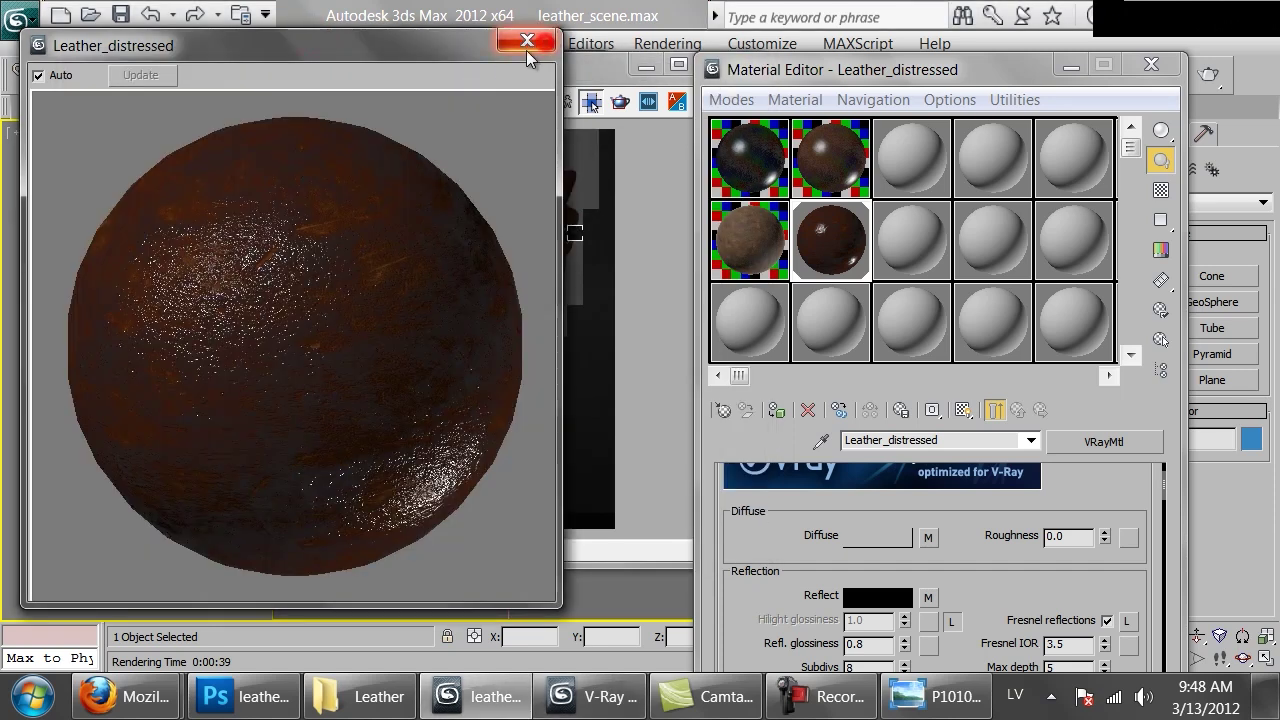
pyautogui.click(610, 74)
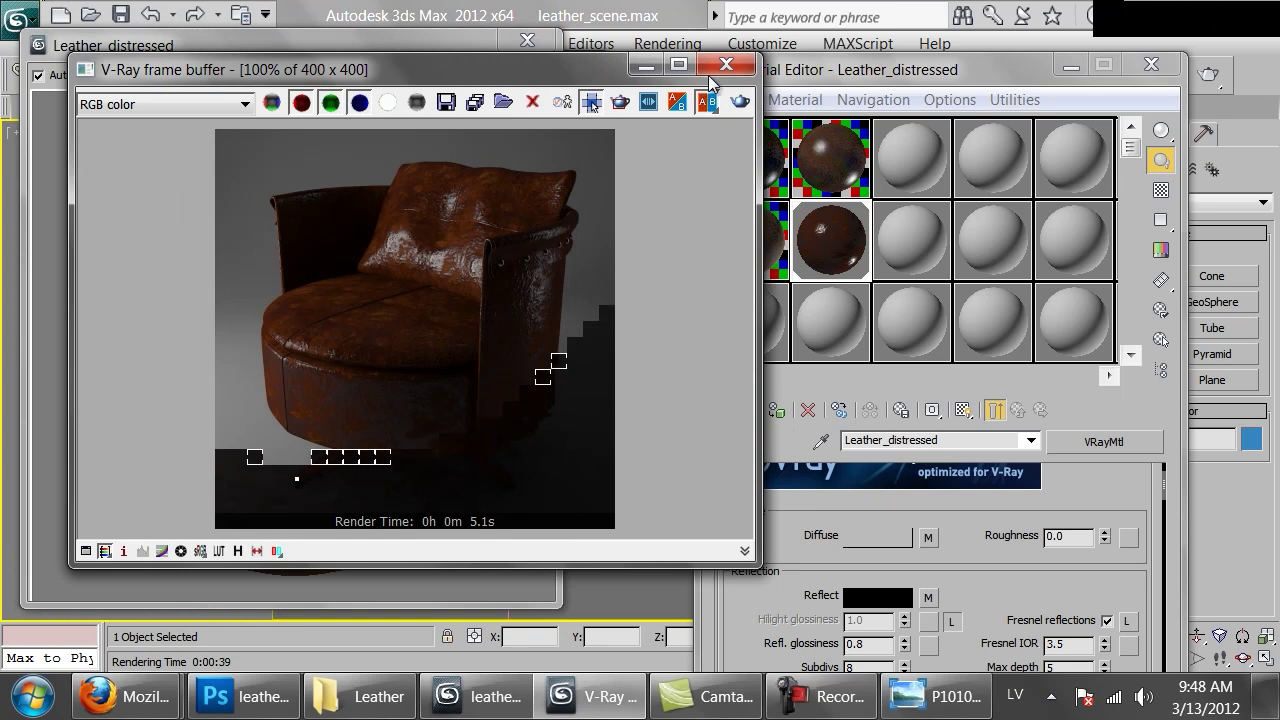
pyautogui.click(722, 66)
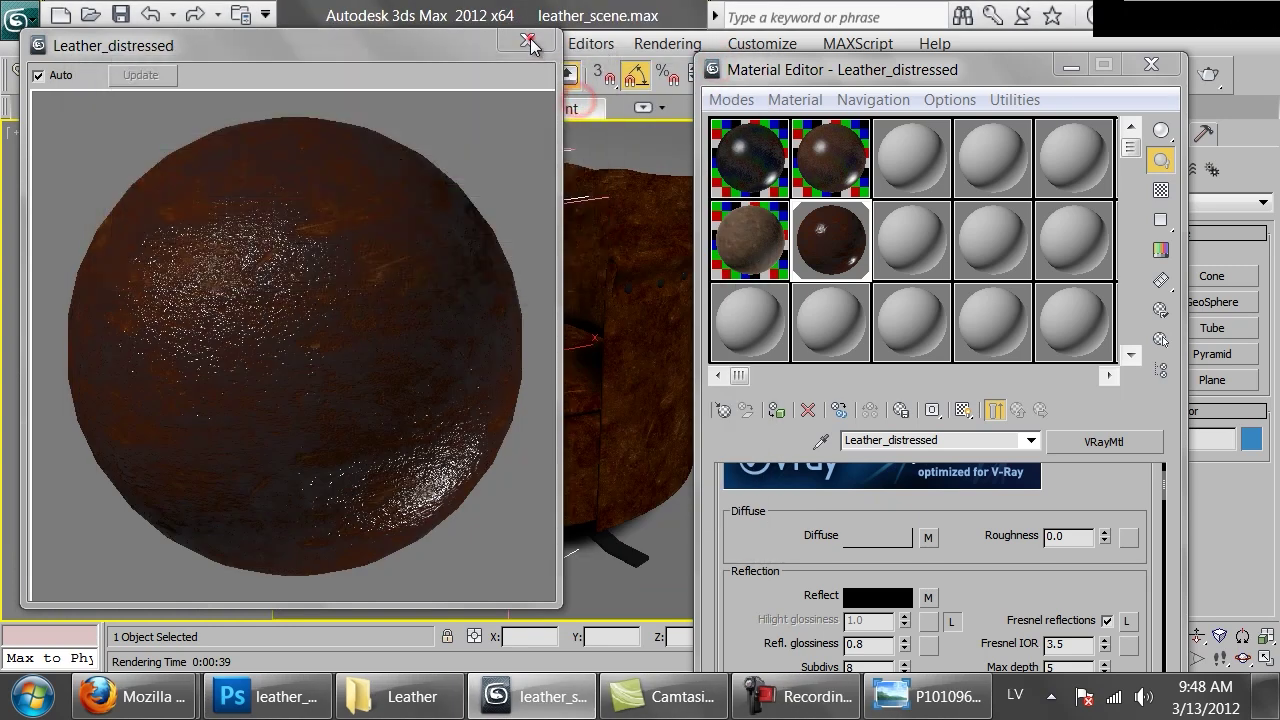
pyautogui.click(530, 45)
# Step: Raise the Value of the material's reflection colour to 5
pyautogui.moveTo(975, 594); pyautogui.dragTo(988, 525)
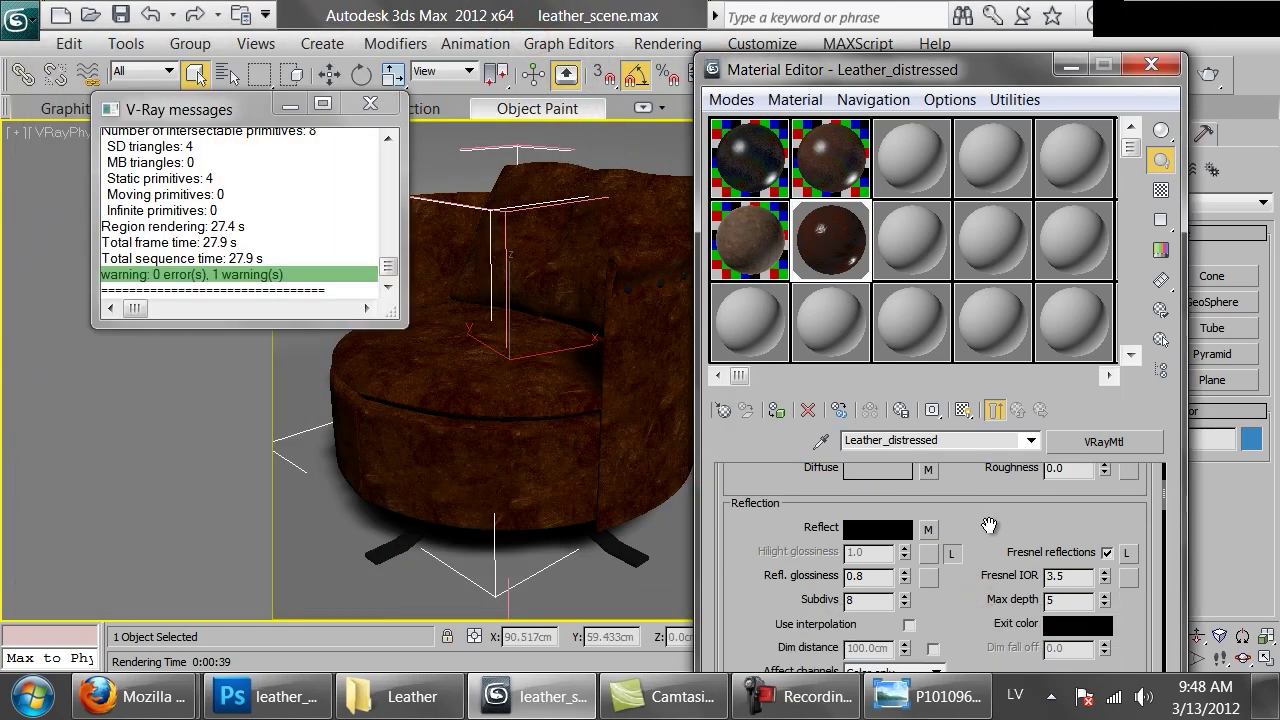
pyautogui.click(888, 530)
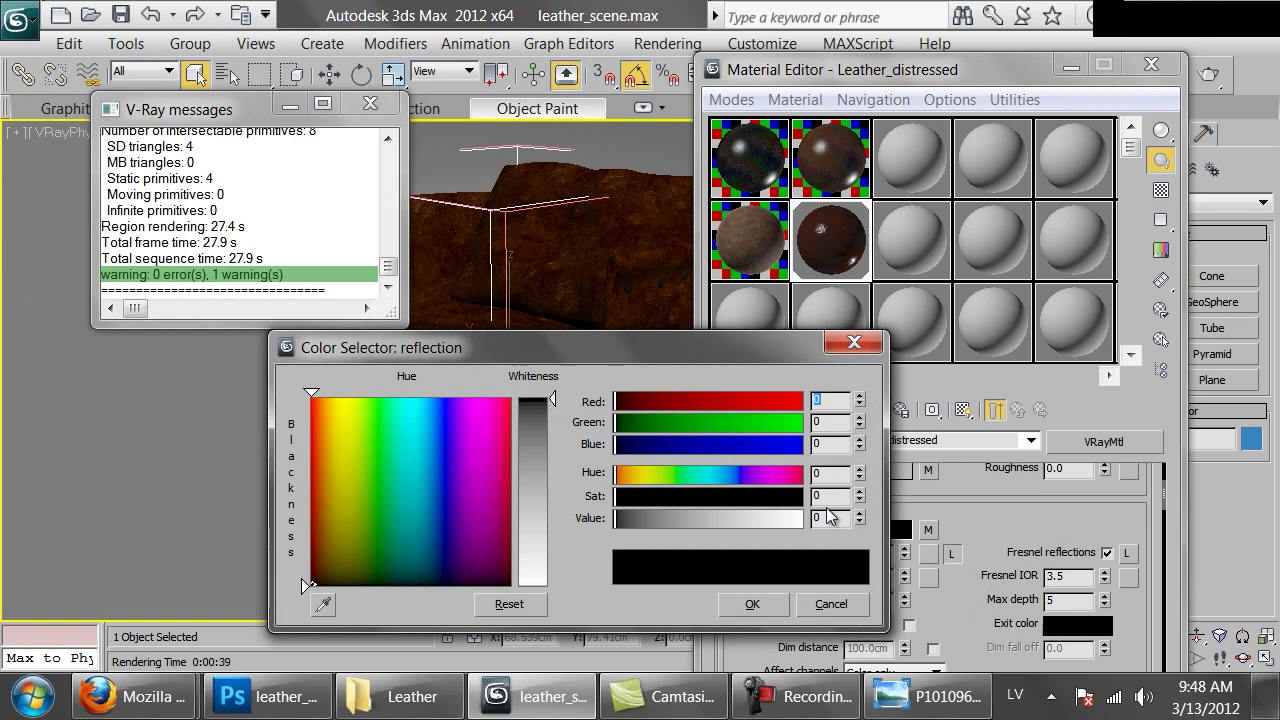
pyautogui.click(858, 514)
pyautogui.click(858, 514)
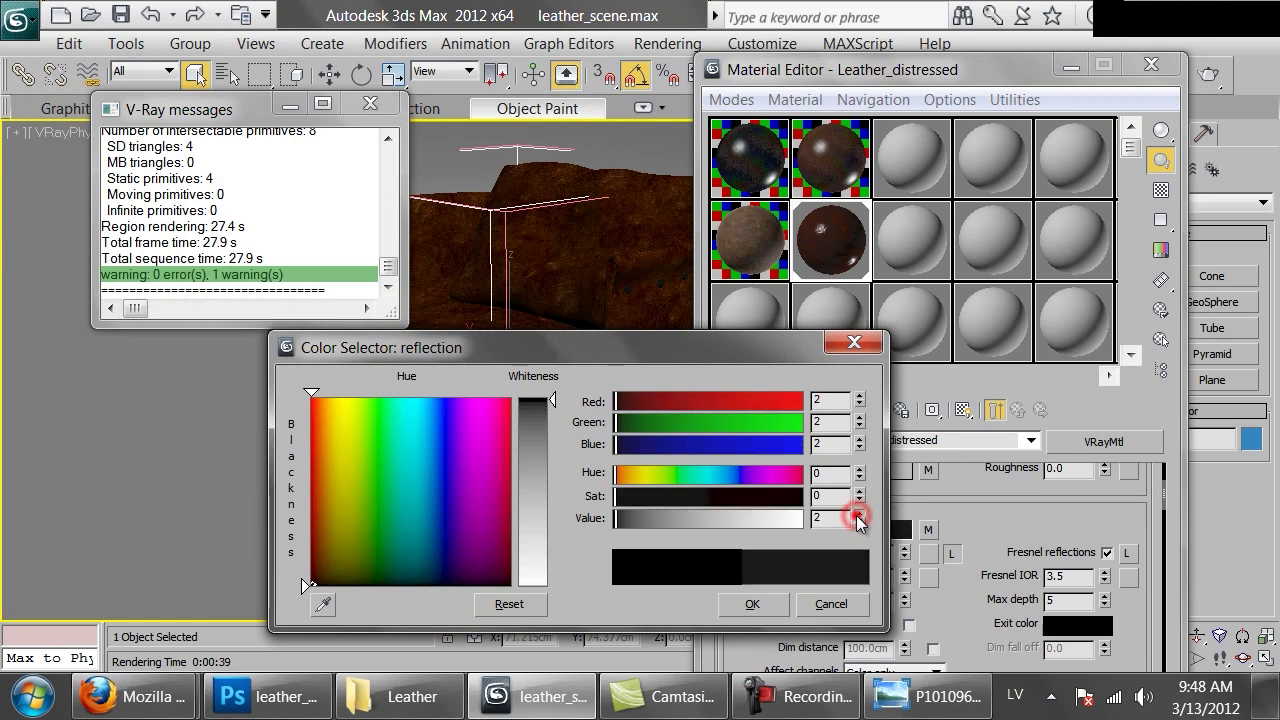
pyautogui.click(858, 514)
pyautogui.click(858, 514)
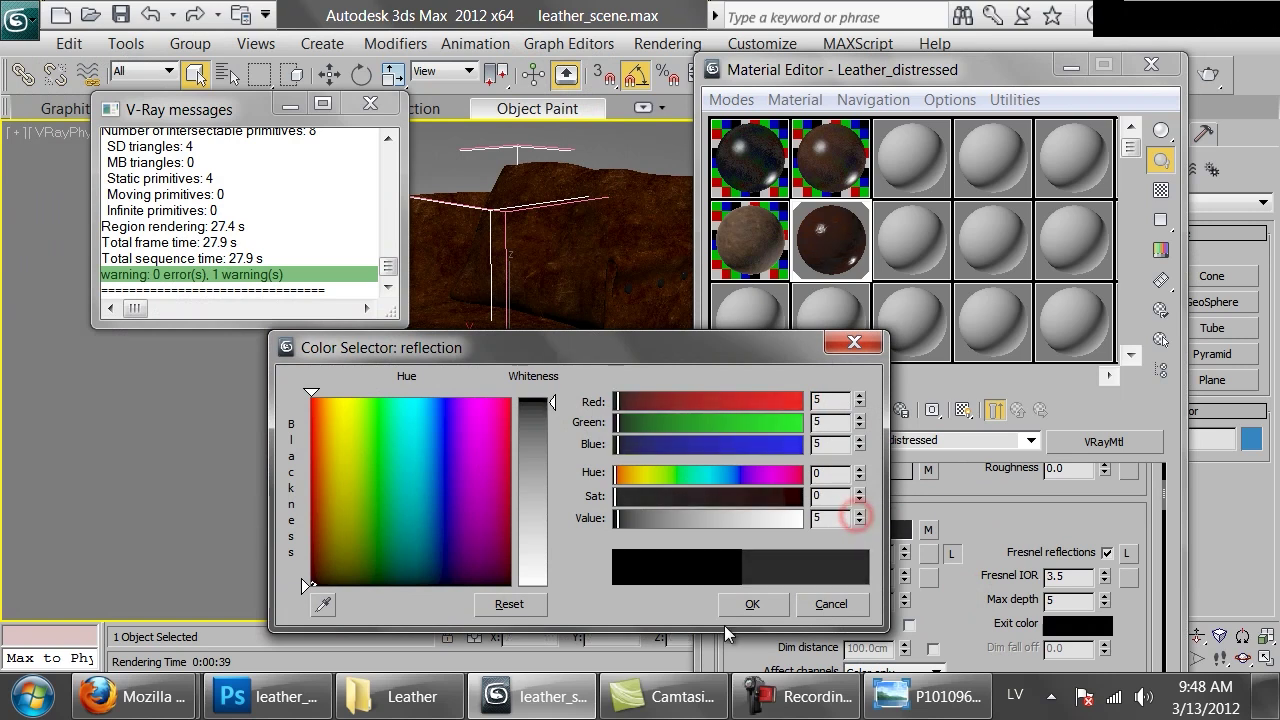
pyautogui.click(752, 603)
# Step: Reopen the magnified material preview at a smaller size and set the Bump amount to 20
pyautogui.doubleClick(831, 245)
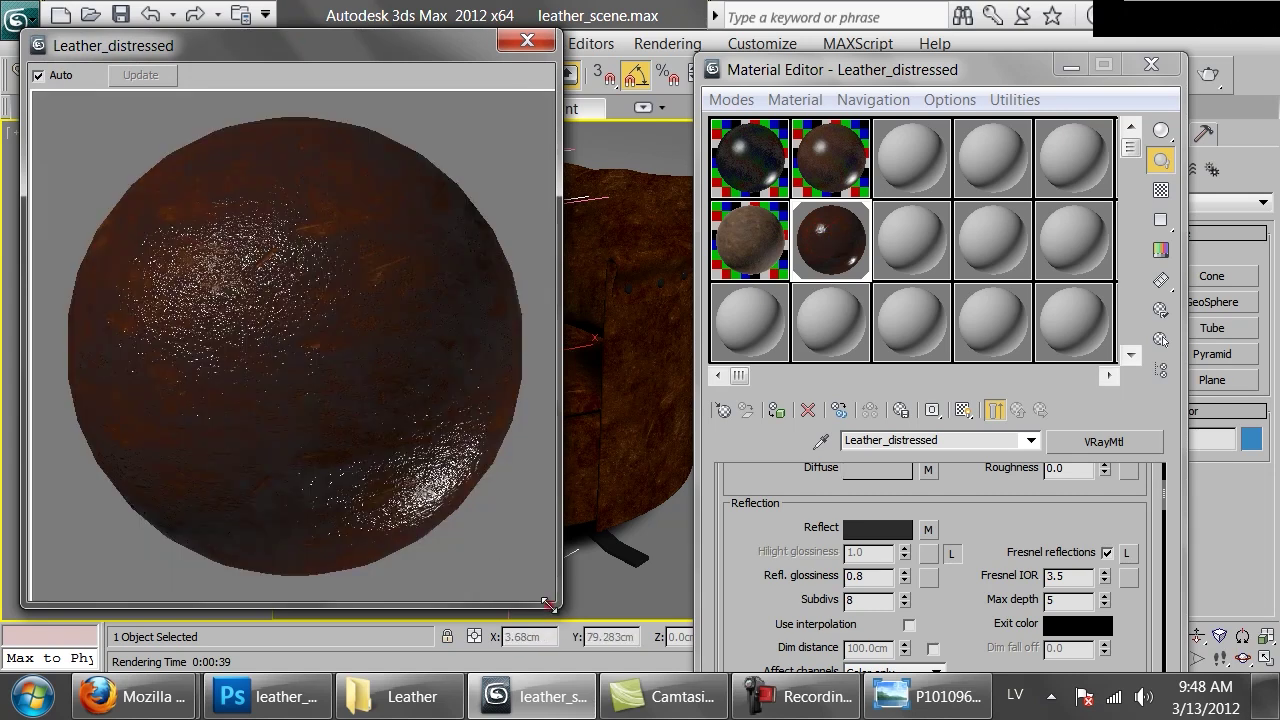
pyautogui.moveTo(547, 604); pyautogui.dragTo(423, 466)
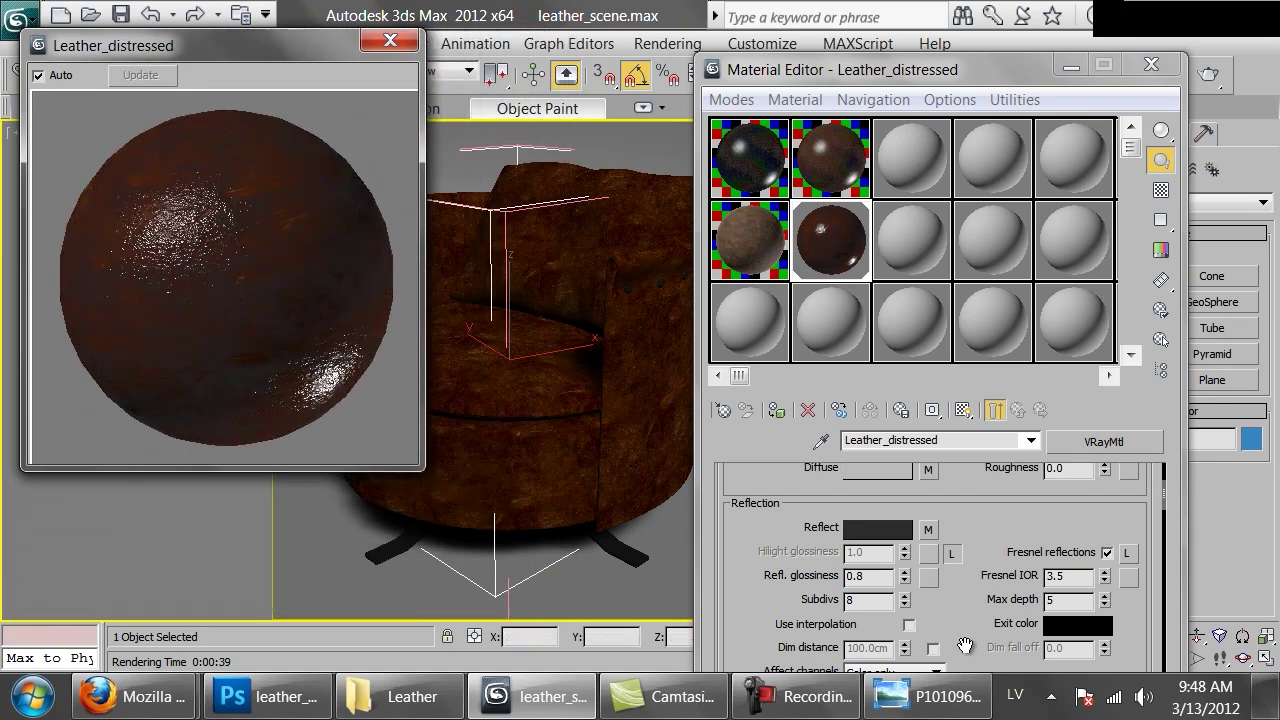
pyautogui.scroll(-15, 965, 647)
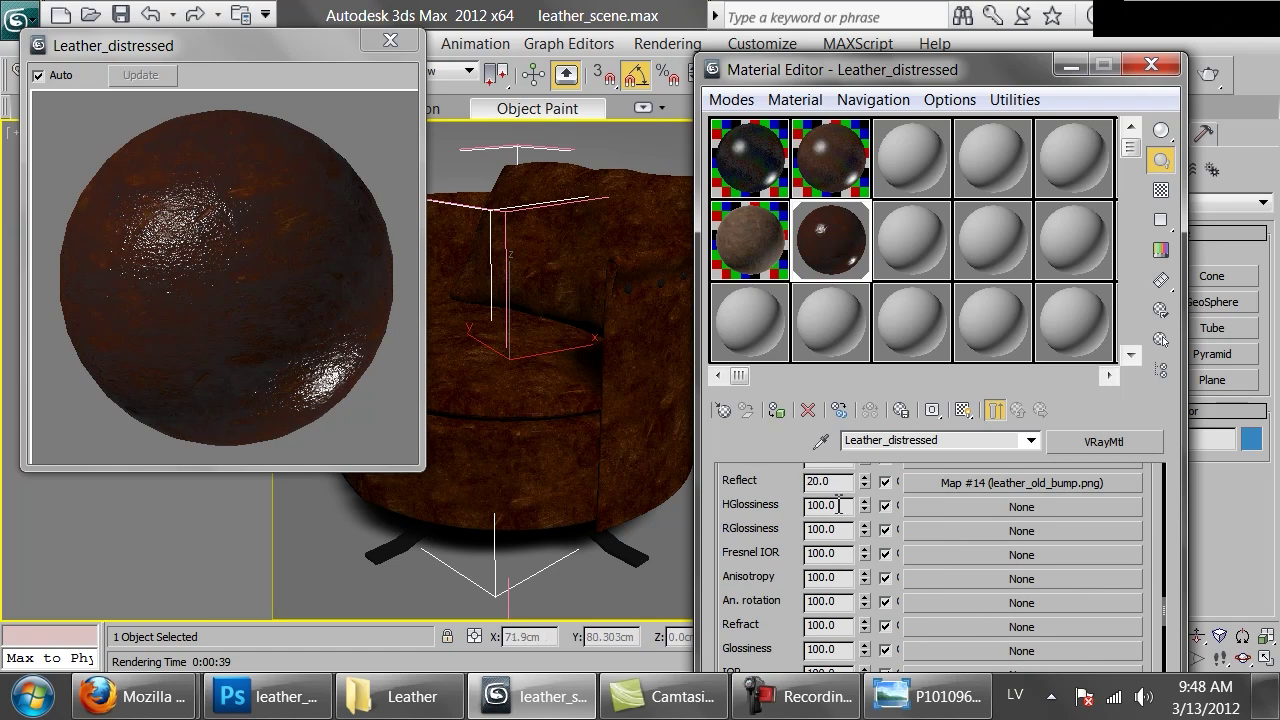
pyautogui.moveTo(786, 588); pyautogui.dragTo(779, 506)
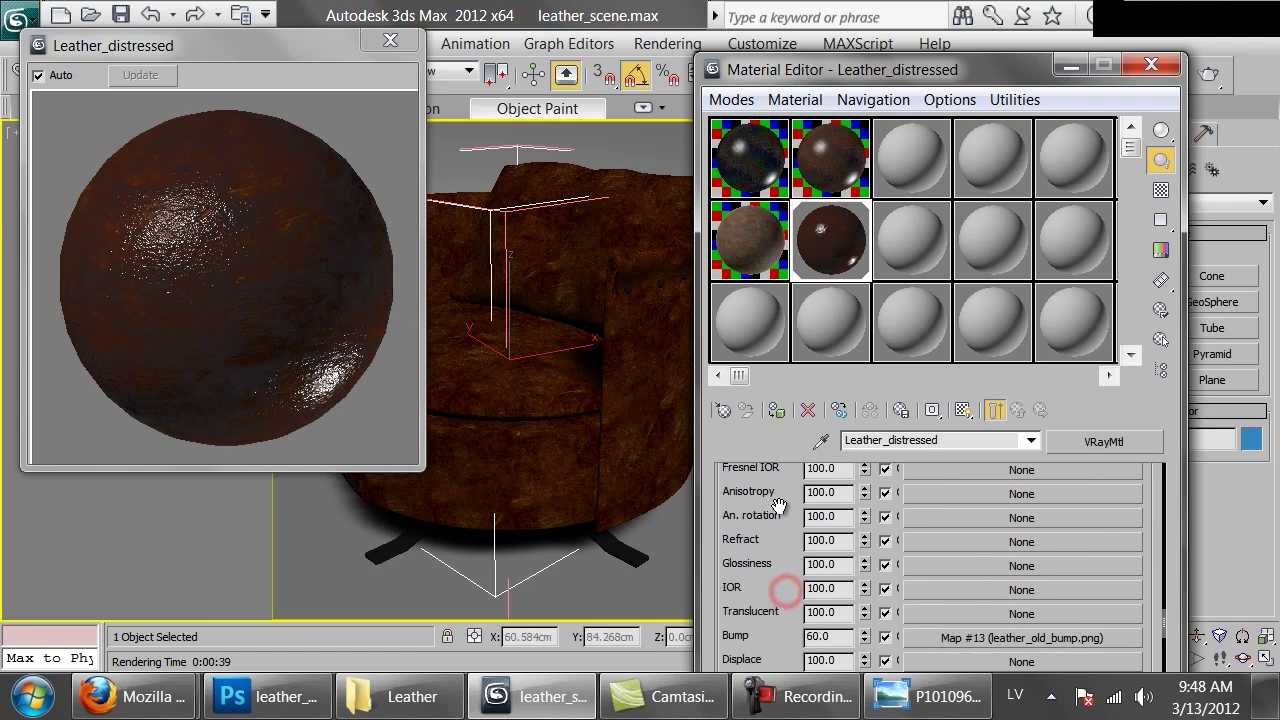
pyautogui.doubleClick(826, 637)
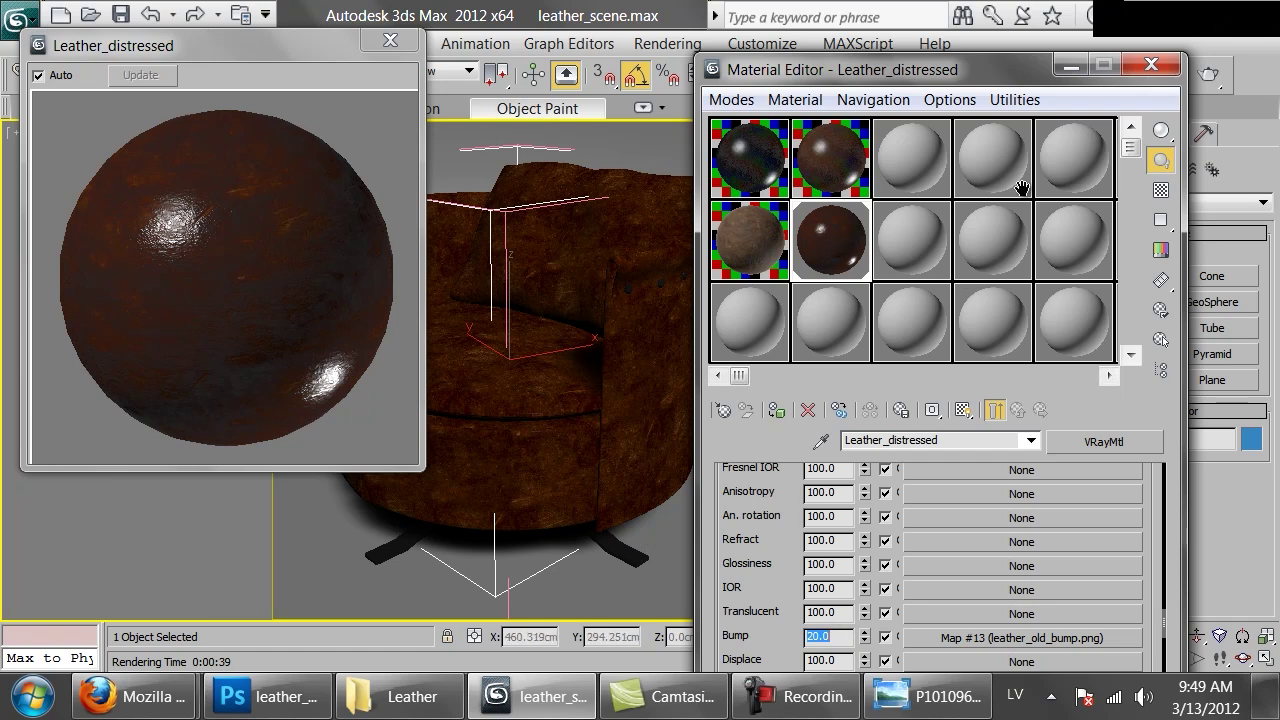
# Step: Test-render the armchair, compare it with the magnified material preview, and cancel the render early
pyautogui.click(1209, 73)
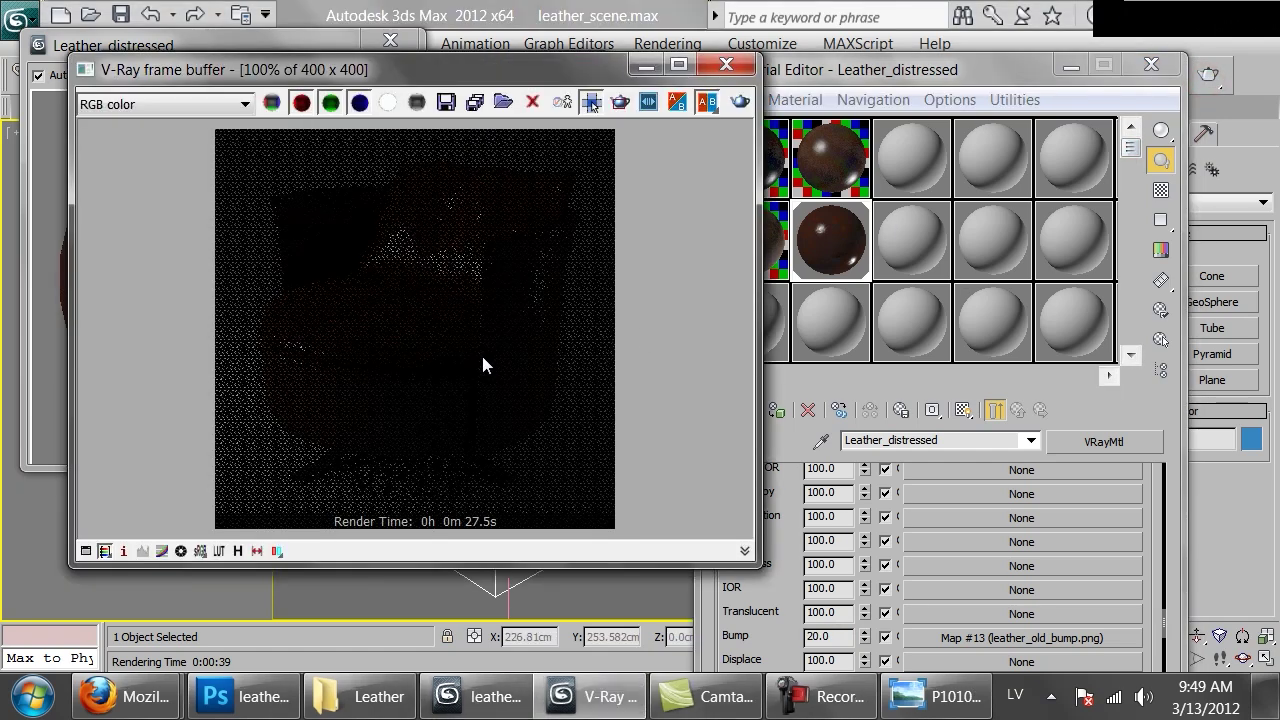
pyautogui.scroll(-1, 366, 297)
pyautogui.scroll(1, 366, 297)
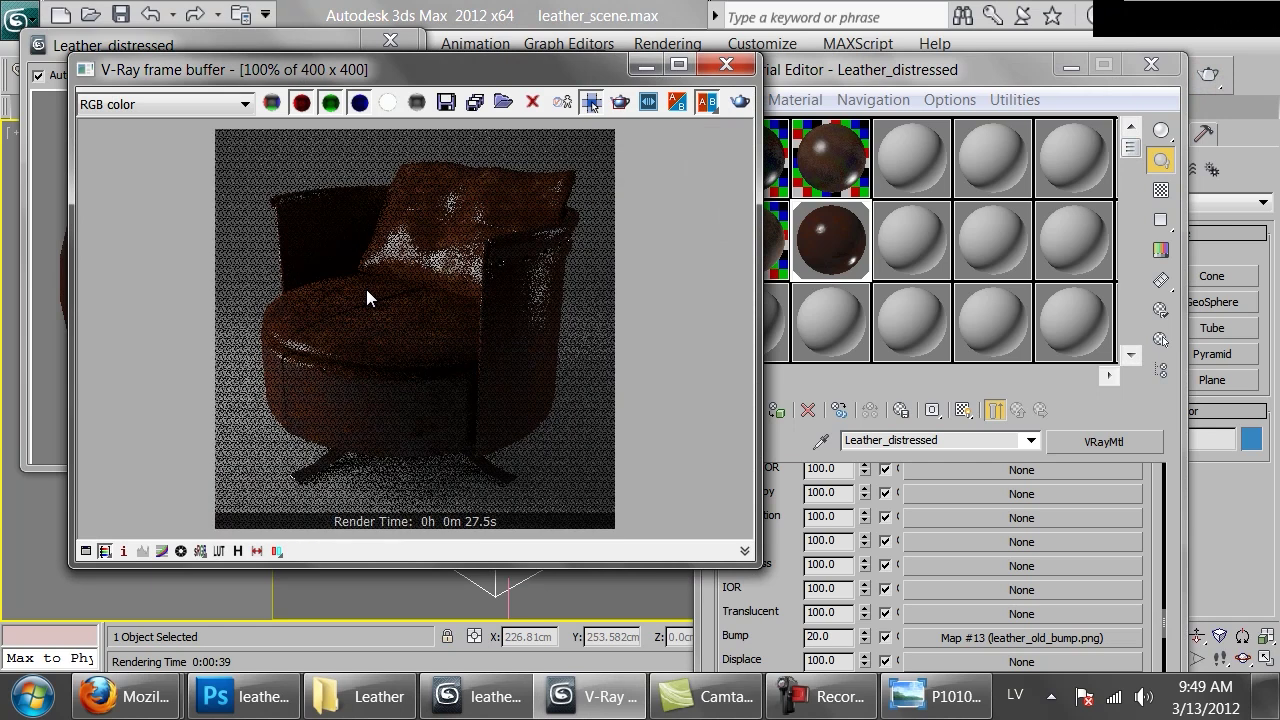
pyautogui.click(46, 277)
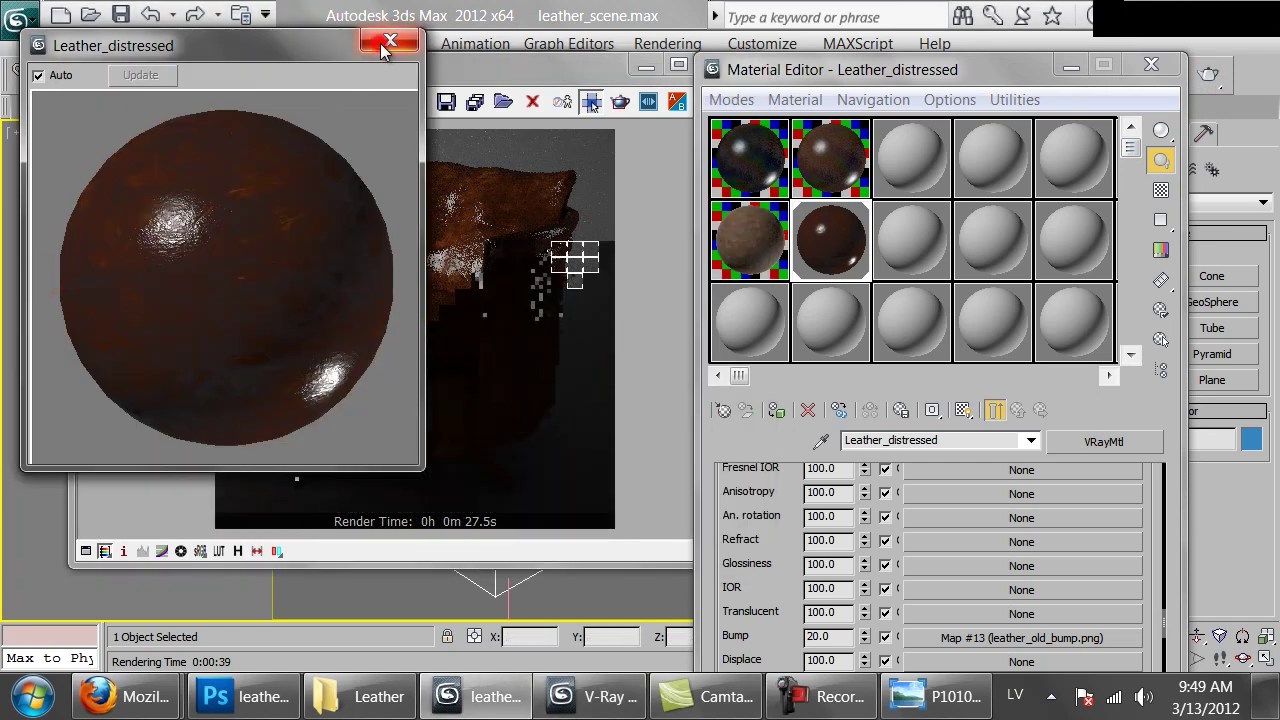
pyautogui.moveTo(616, 63); pyautogui.dragTo(502, 310)
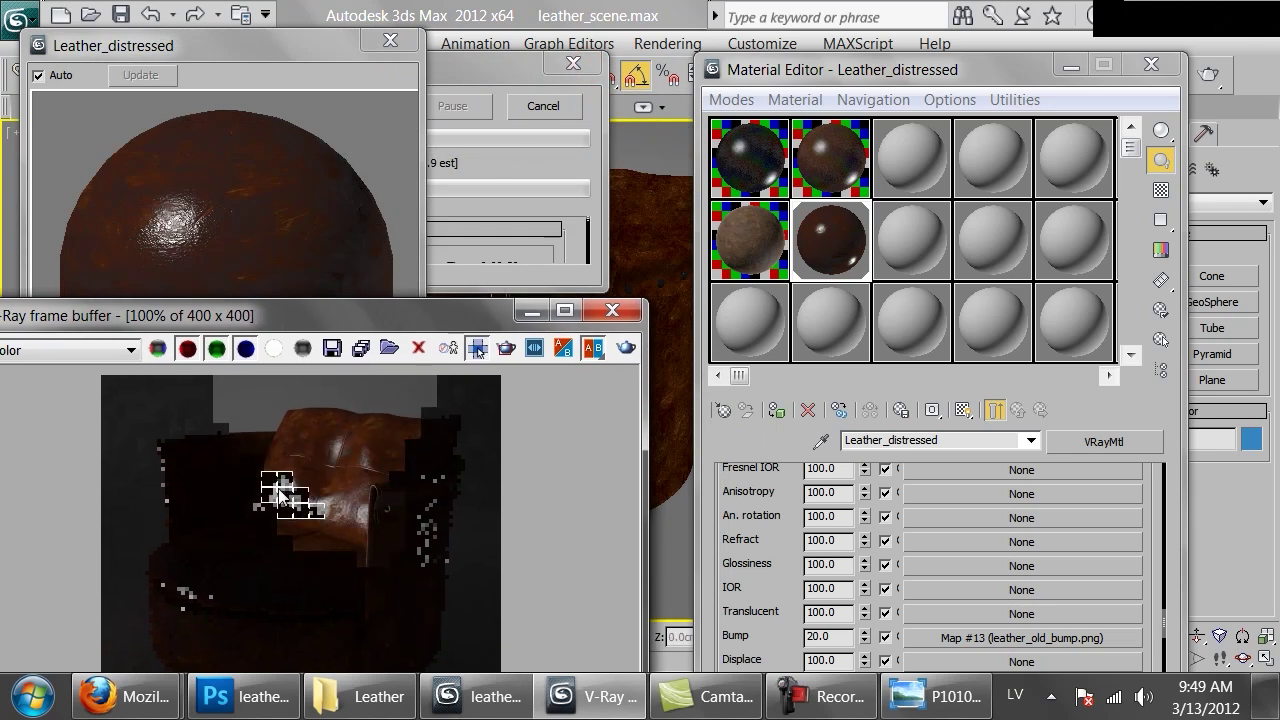
pyautogui.click(545, 106)
# Step: Set the Reflect map amount to 10
pyautogui.moveTo(746, 506); pyautogui.dragTo(830, 556)
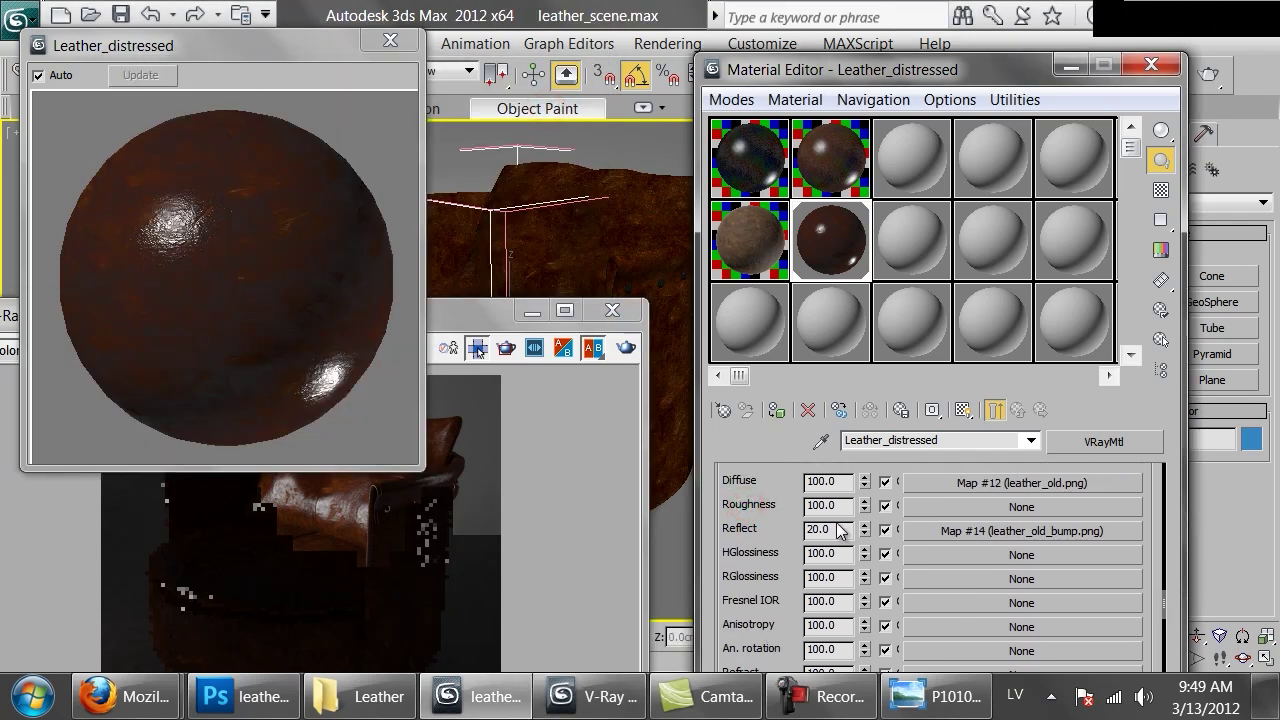
pyautogui.write('10')
pyautogui.press('Return')
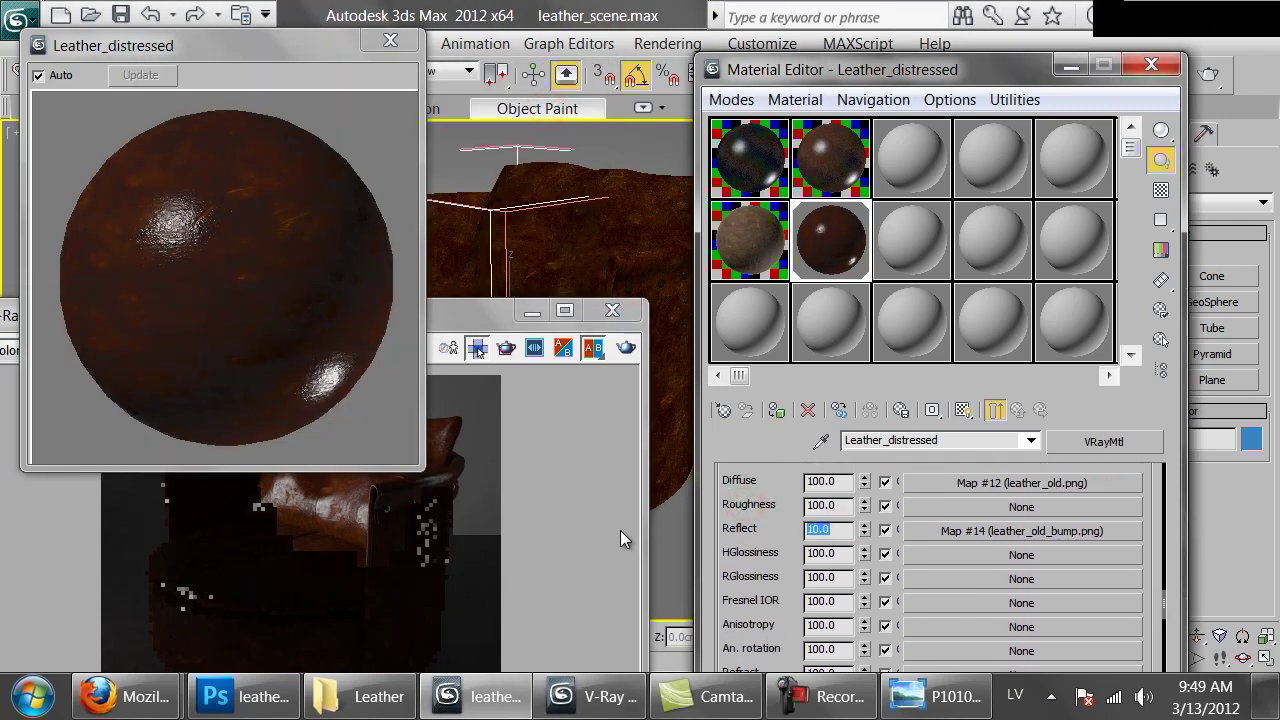
# Step: Raise the reflection colour's Value to 8 and render the armchair again in the V-Ray frame buffer
pyautogui.scroll(10, 843, 512)
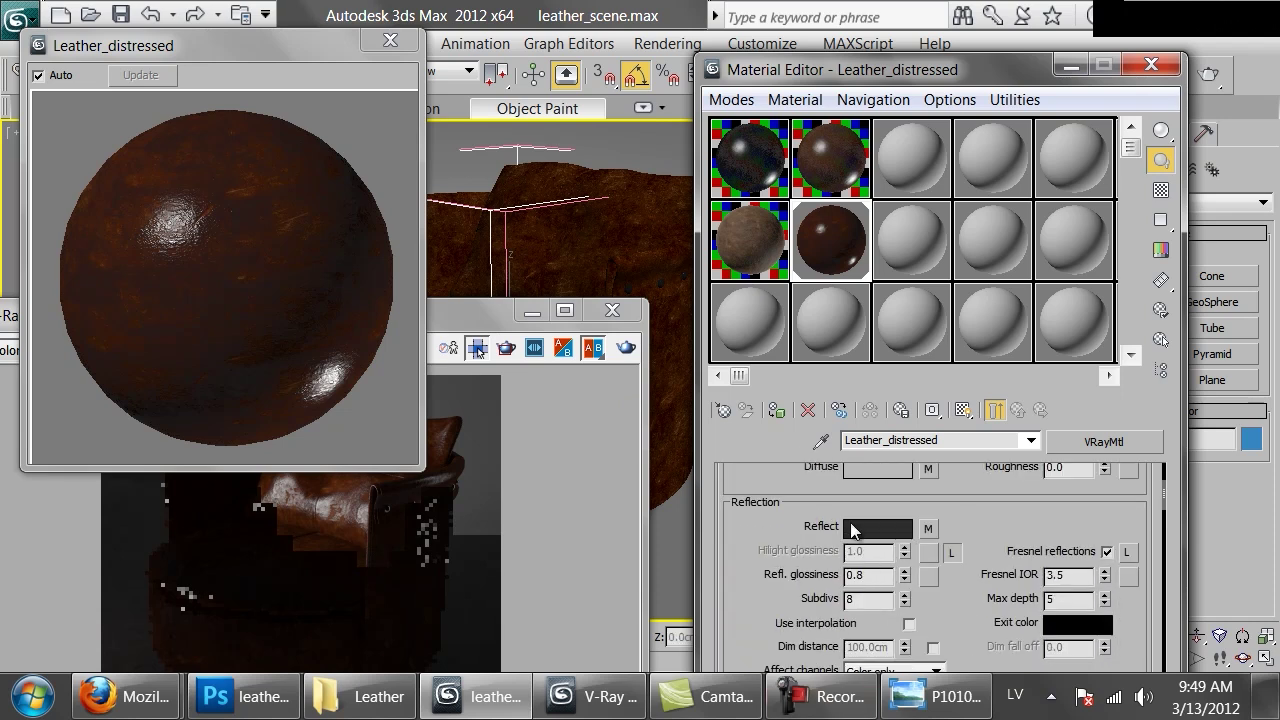
pyautogui.click(850, 527)
pyautogui.click(859, 513)
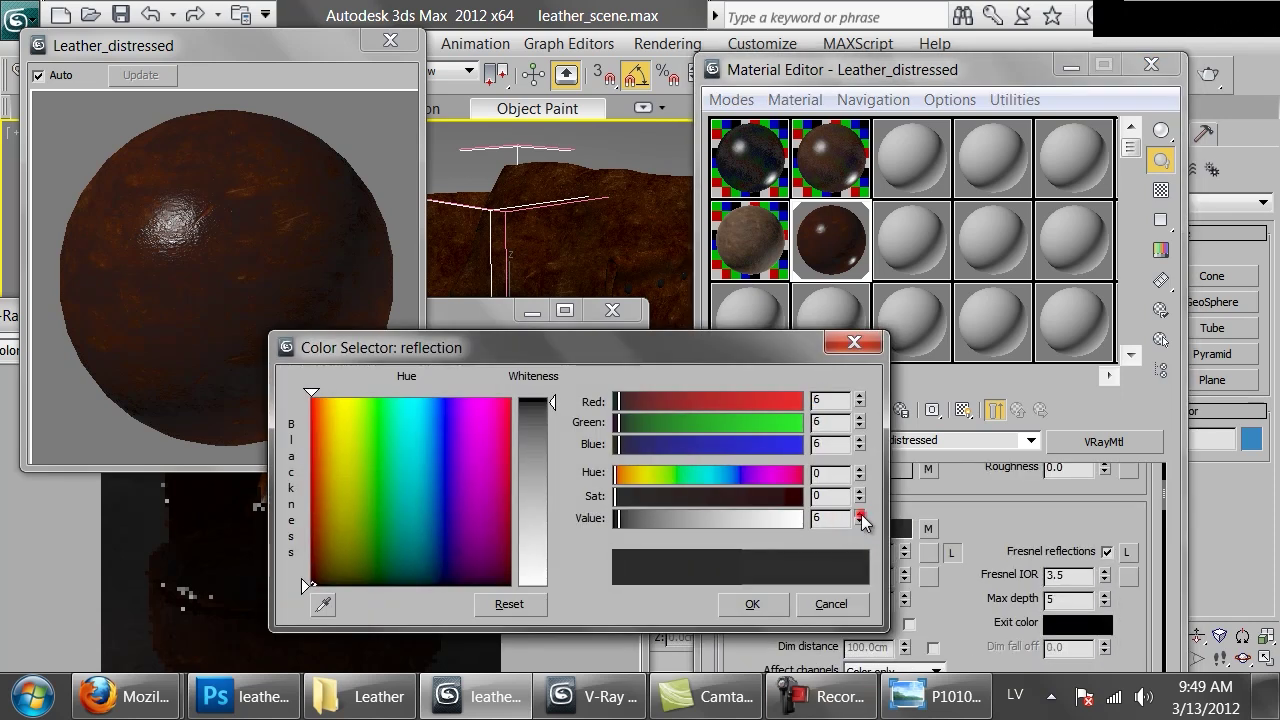
pyautogui.click(859, 513)
pyautogui.click(859, 513)
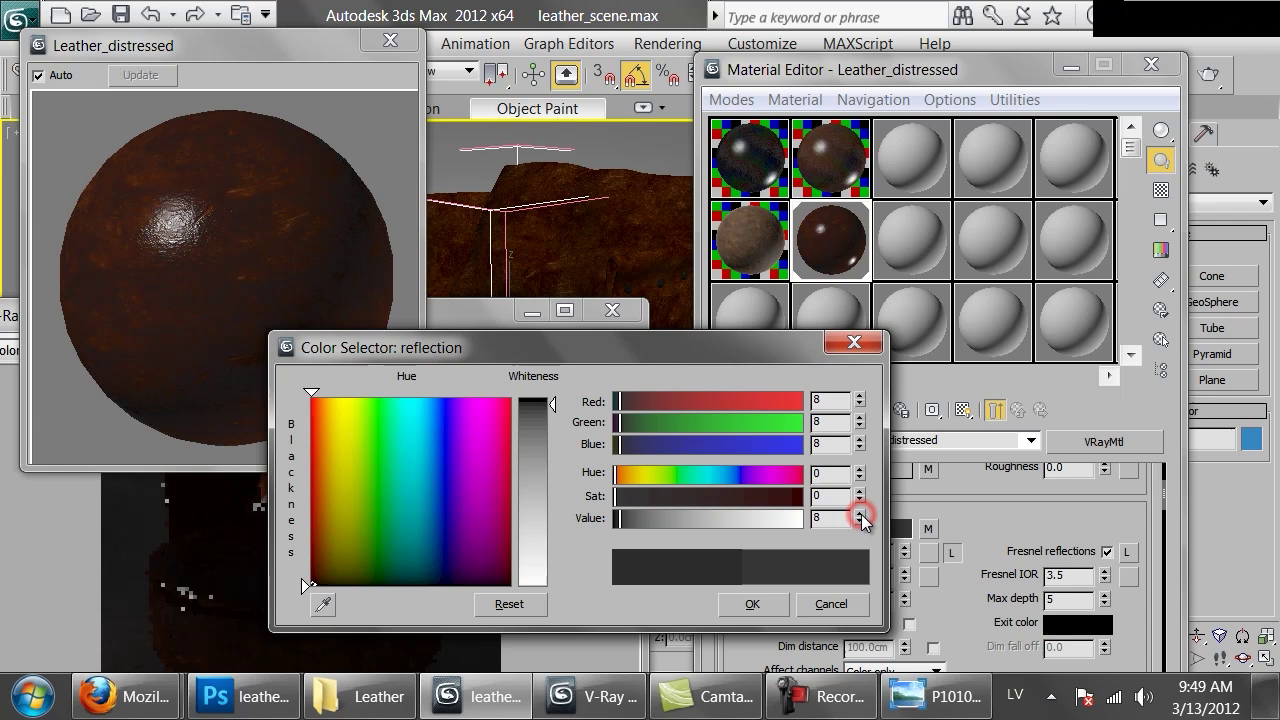
pyautogui.click(752, 603)
pyautogui.moveTo(462, 307); pyautogui.dragTo(529, 37)
pyautogui.click(692, 76)
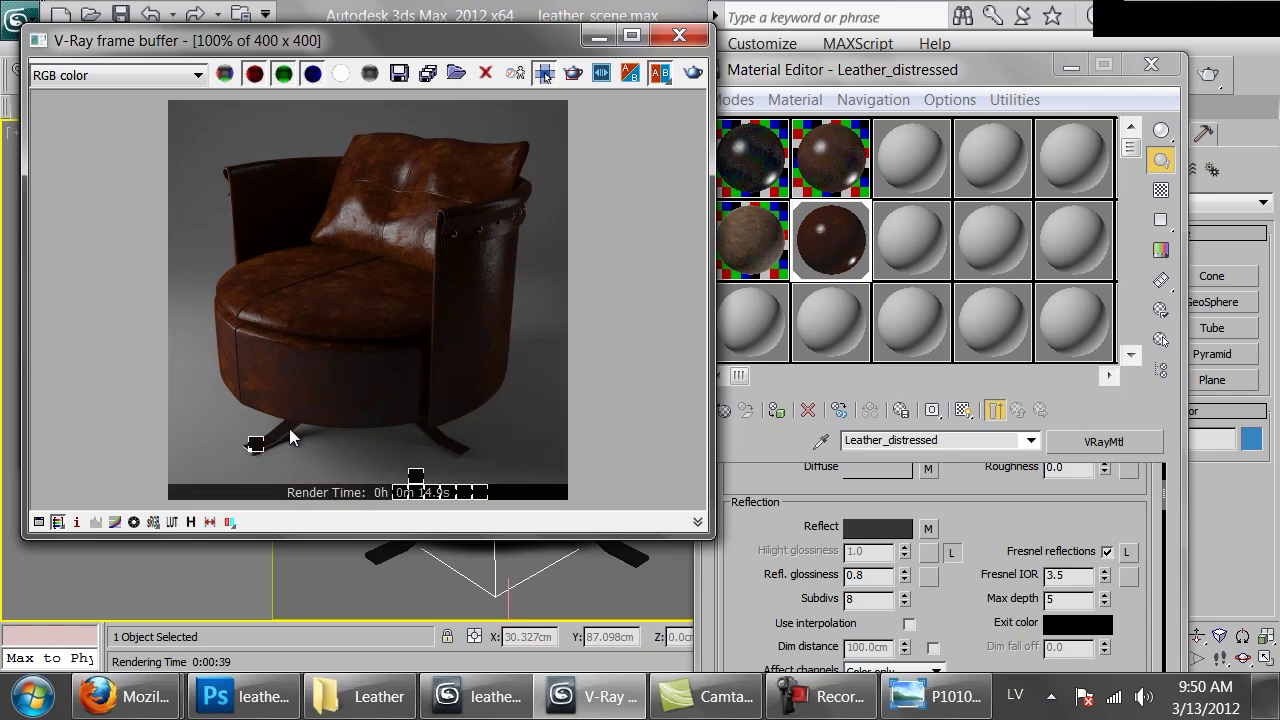
# Step: Replace the Bump slot's bitmap with a Mix map, keeping leather_old_bump.png as a sub-map
pyautogui.moveTo(967, 637); pyautogui.dragTo(966, 522)
pyautogui.scroll(-10, 949, 500)
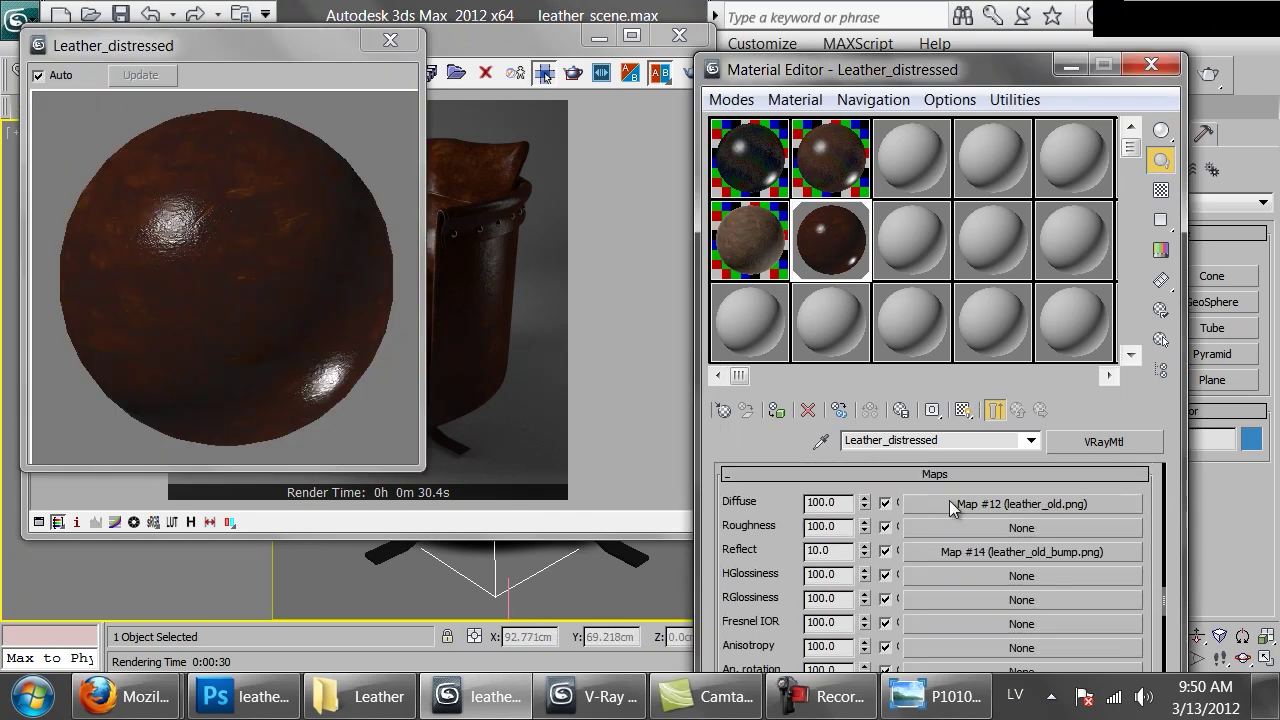
pyautogui.scroll(-1, 931, 497)
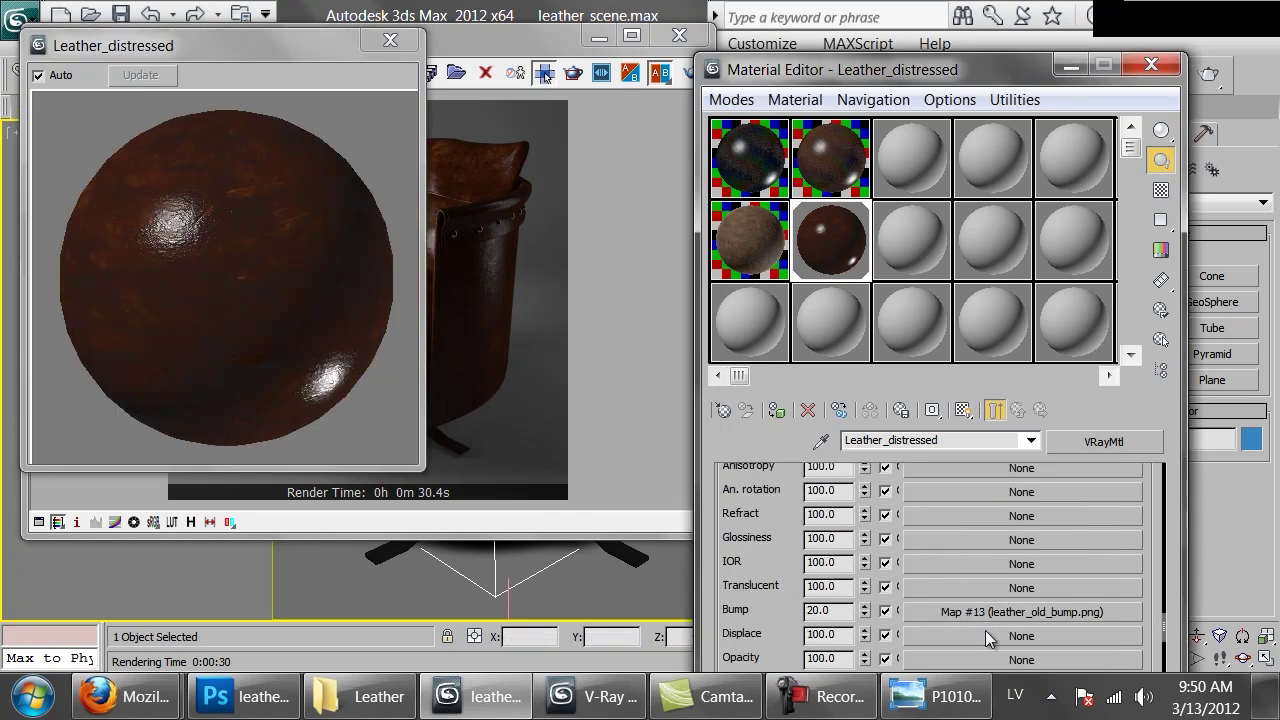
pyautogui.click(996, 612)
pyautogui.click(1103, 441)
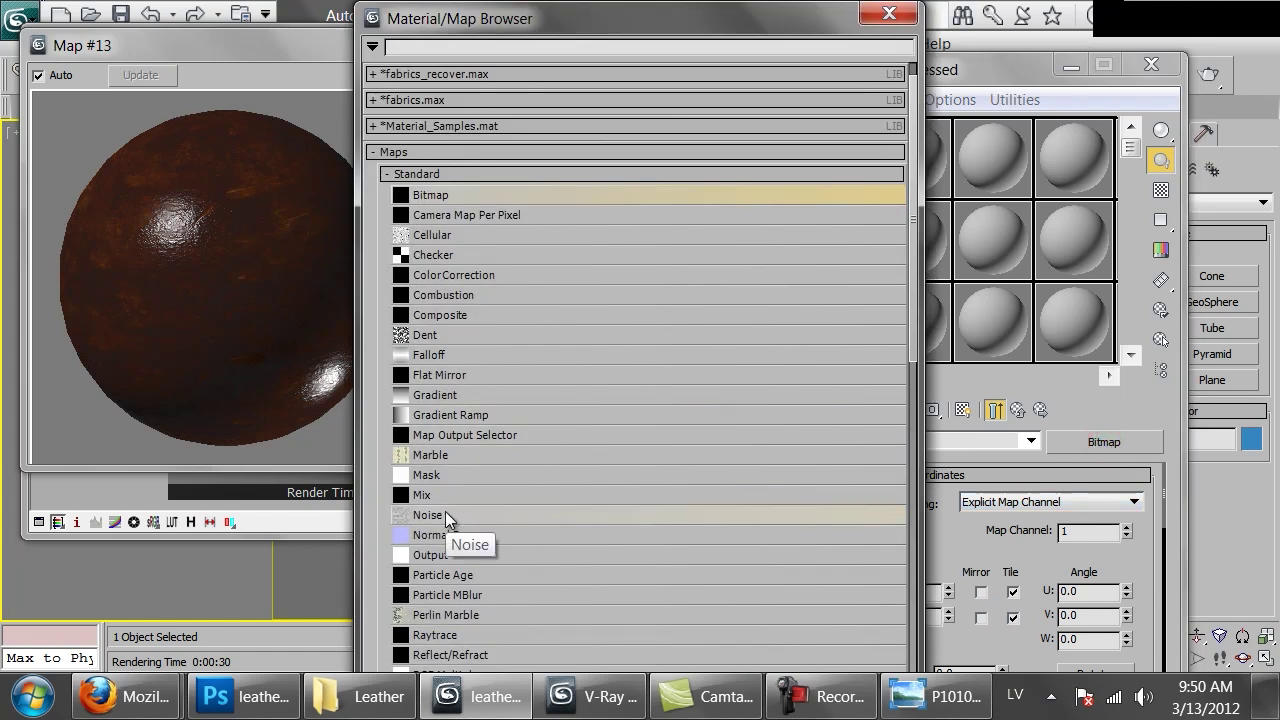
pyautogui.doubleClick(427, 495)
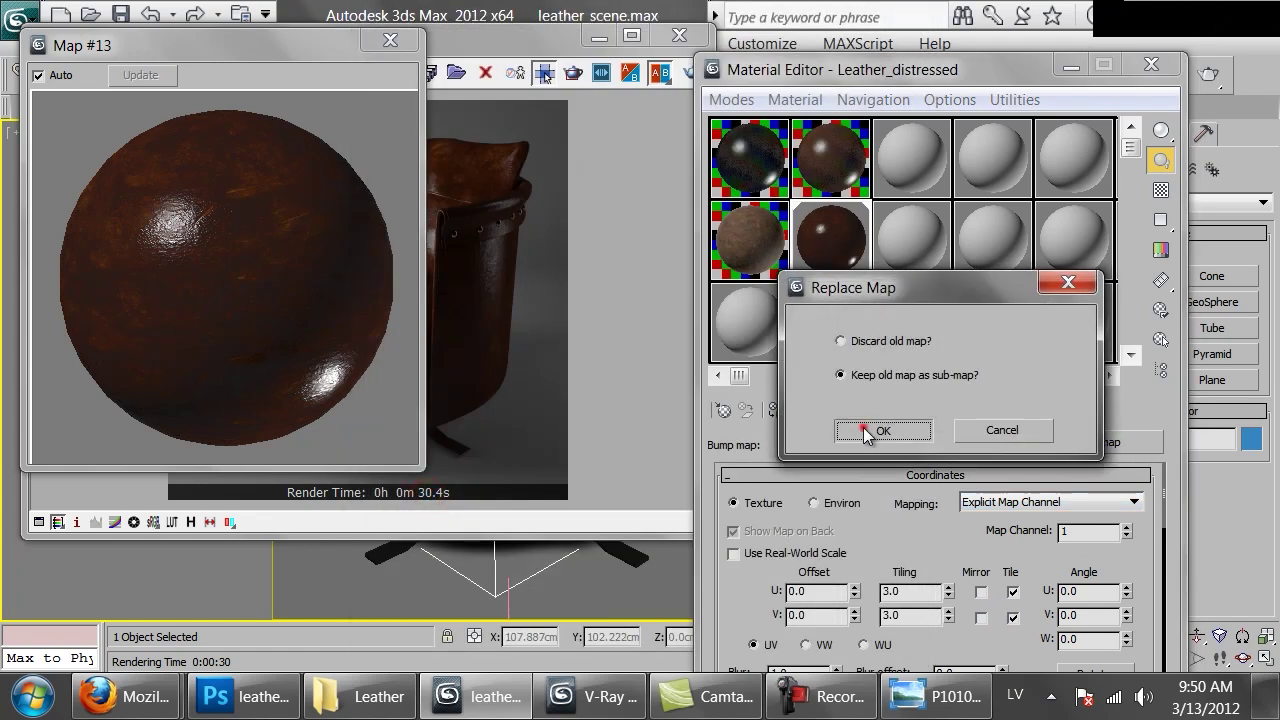
pyautogui.click(866, 430)
# Step: Load a bitmap from another texture folder into the Mix map's Color 2 slot and close the frame buffer
pyautogui.click(980, 562)
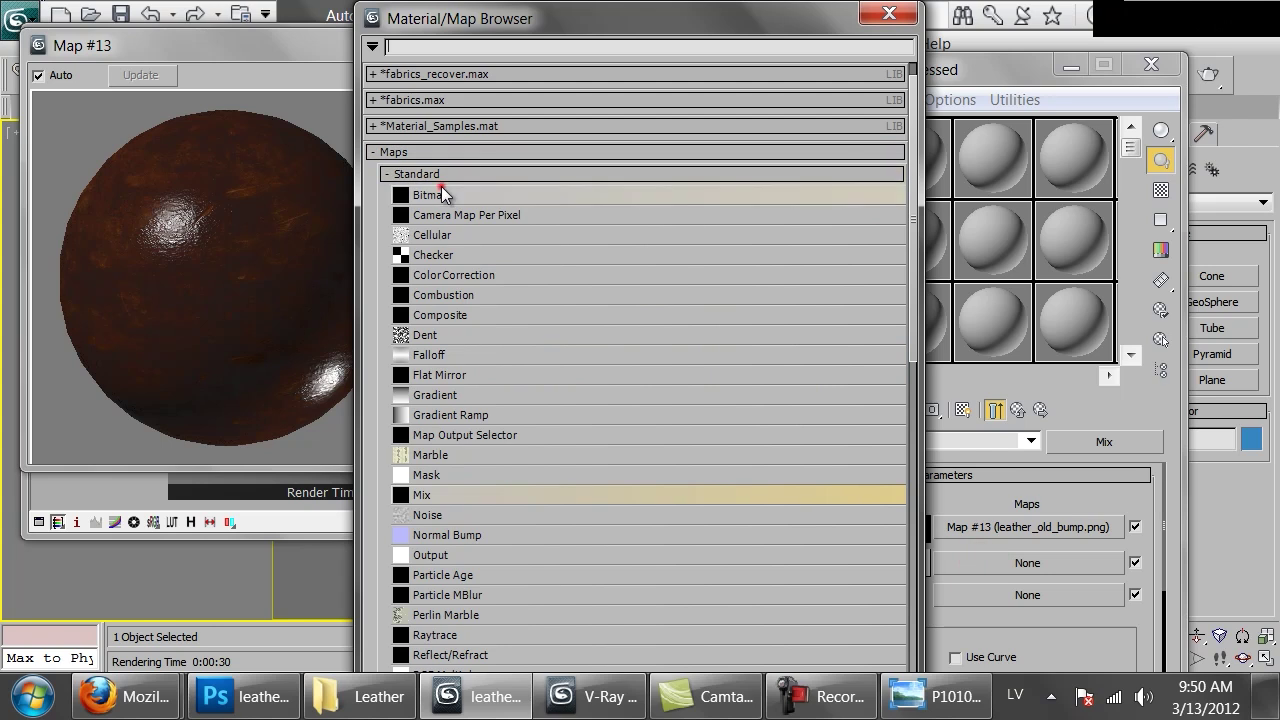
pyautogui.doubleClick(440, 194)
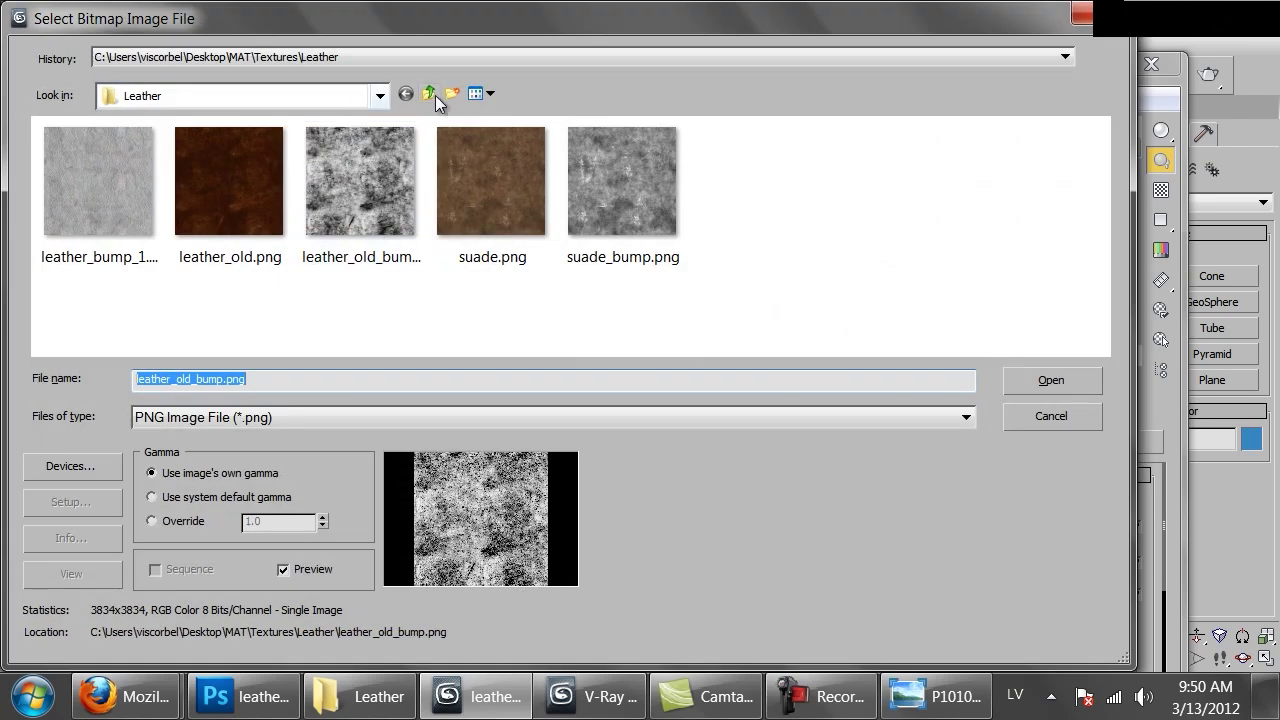
pyautogui.click(433, 94)
pyautogui.doubleClick(76, 180)
pyautogui.doubleClick(612, 190)
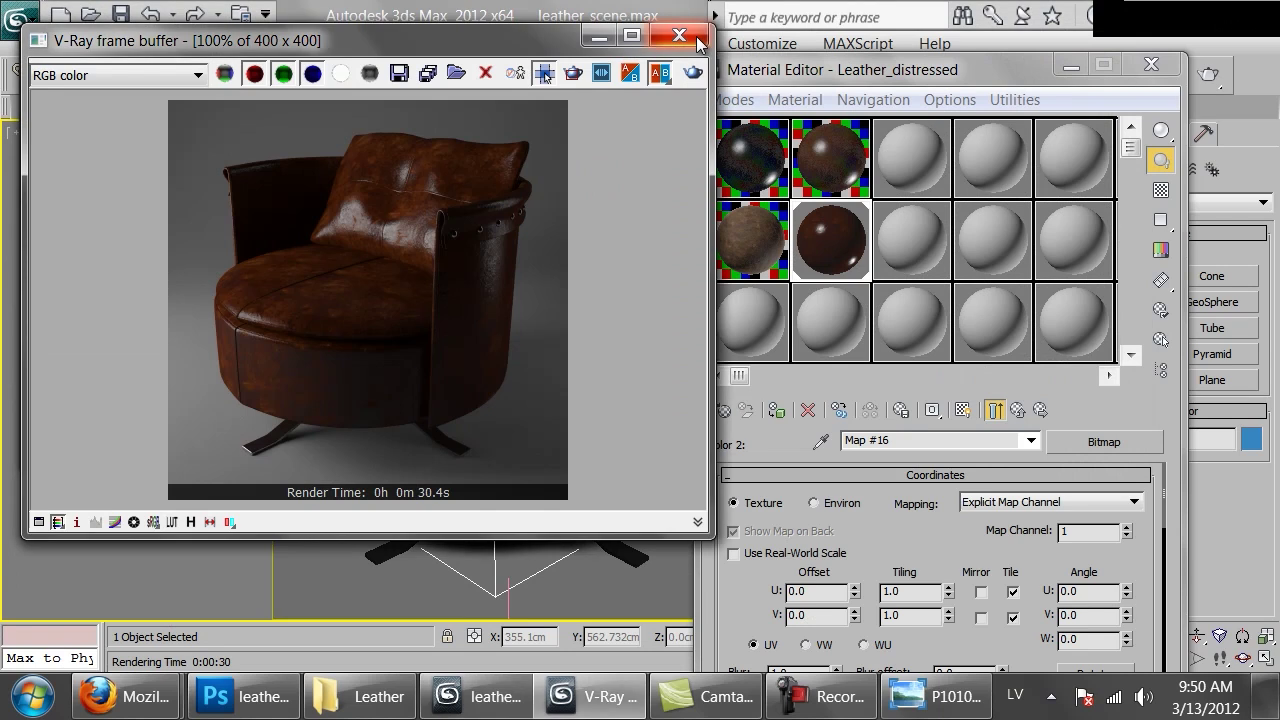
pyautogui.click(697, 42)
# Step: Show the Color 2 bitmap on the armchair in the viewport and set its tiling to U 2.0 and V 1.5
pyautogui.click(965, 411)
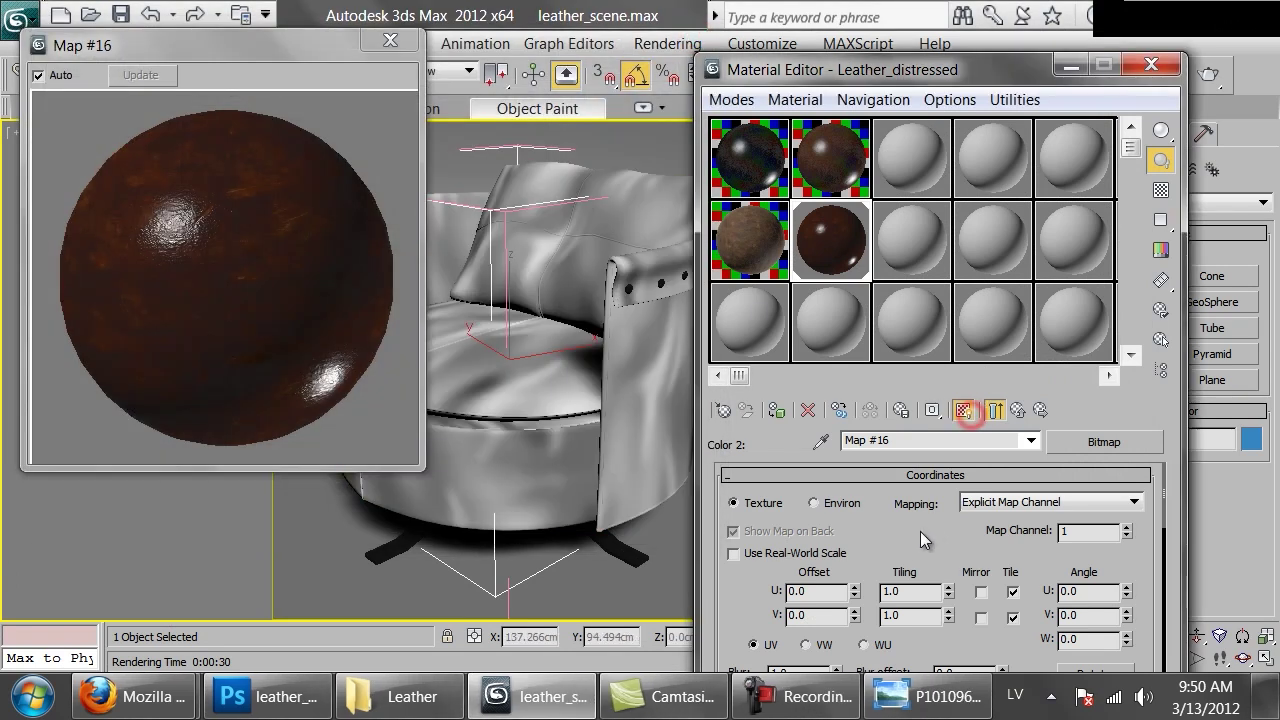
pyautogui.write('3')
pyautogui.press('Tab')
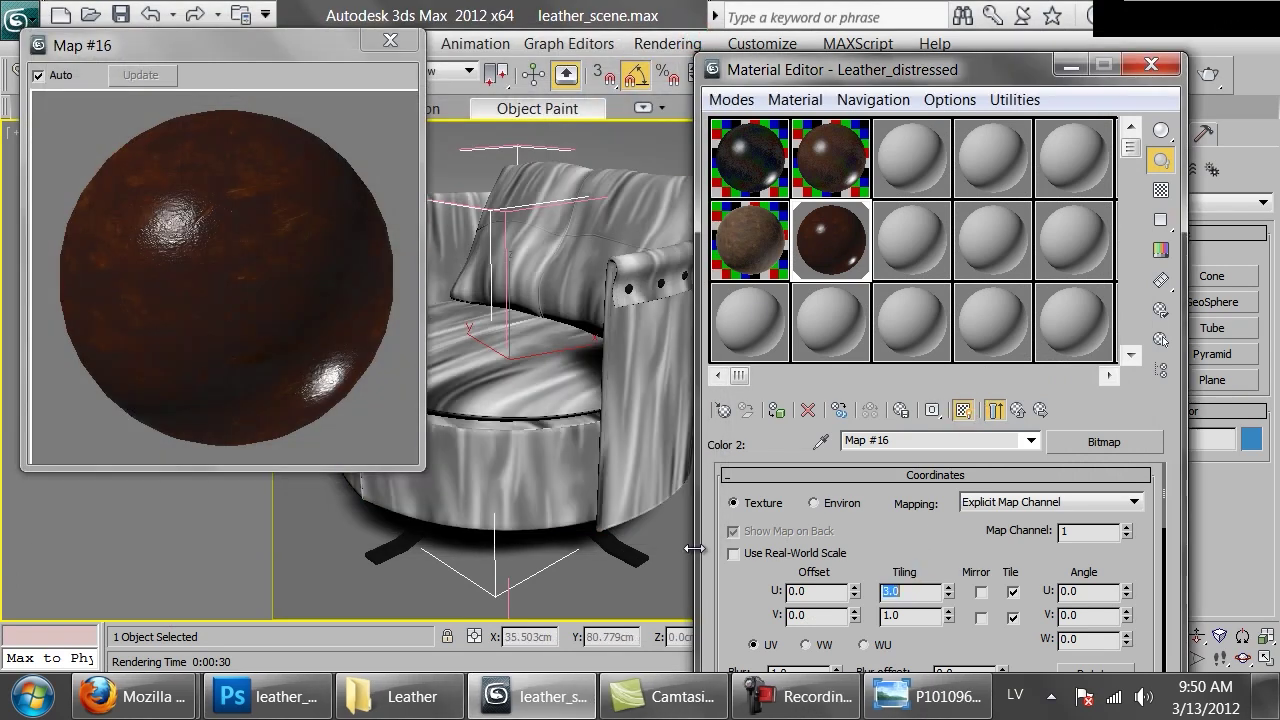
pyautogui.write('3')
pyautogui.press('Return')
pyautogui.doubleClick(910, 592)
pyautogui.write('2')
pyautogui.press('Return')
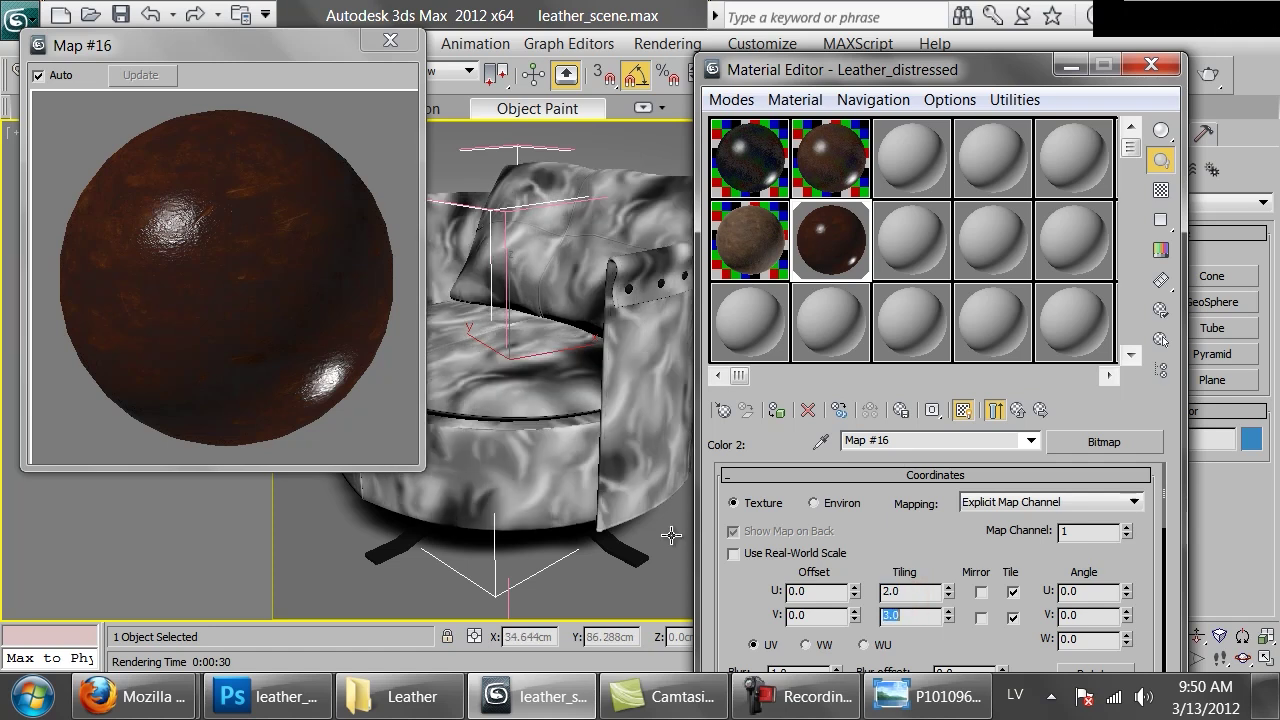
pyautogui.write('1.5')
pyautogui.press('Return')
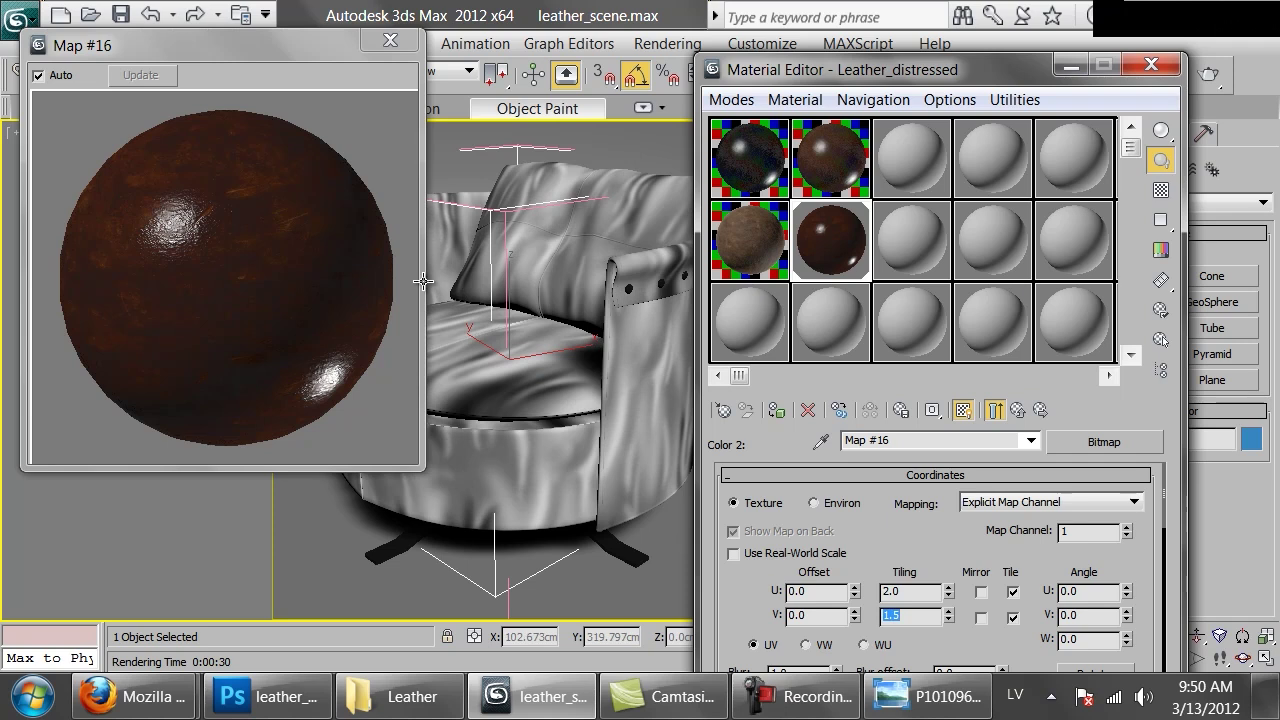
# Step: Set the Mix map's Mix Amount to 50 and the material's Bump amount to 60
pyautogui.click(1017, 410)
pyautogui.doubleClick(866, 596)
pyautogui.write('50')
pyautogui.press('Return')
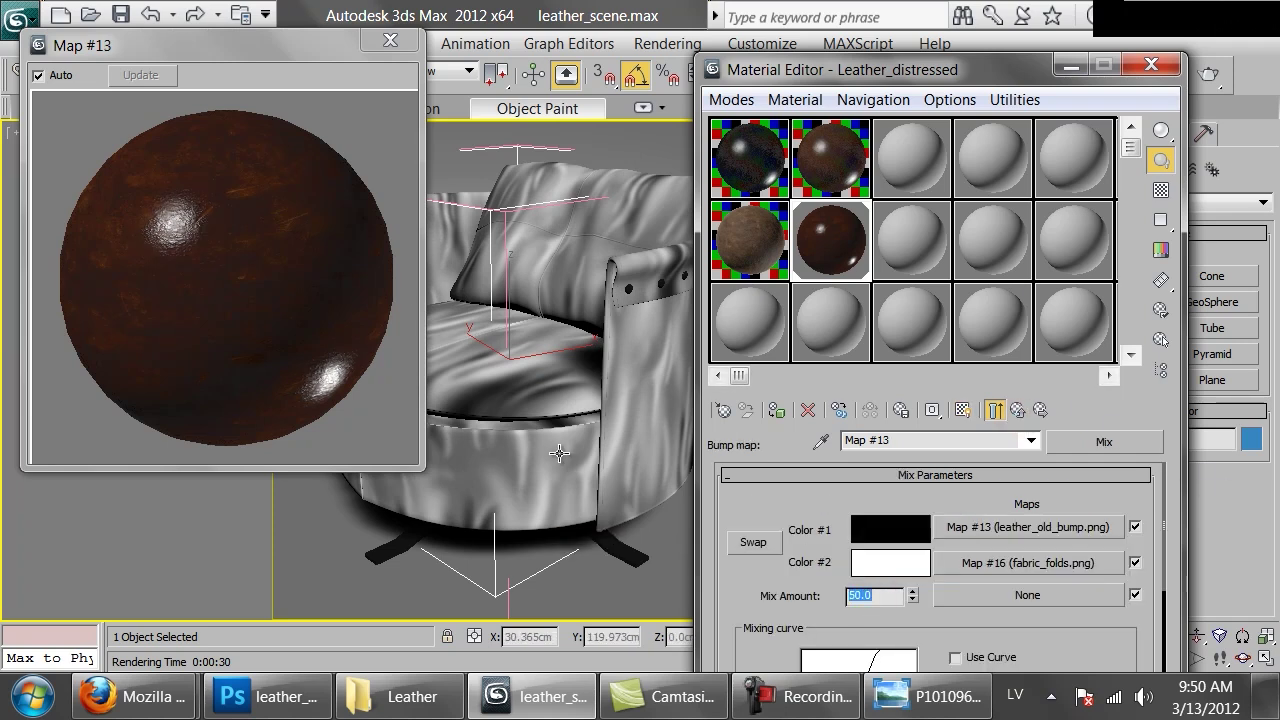
pyautogui.click(1019, 410)
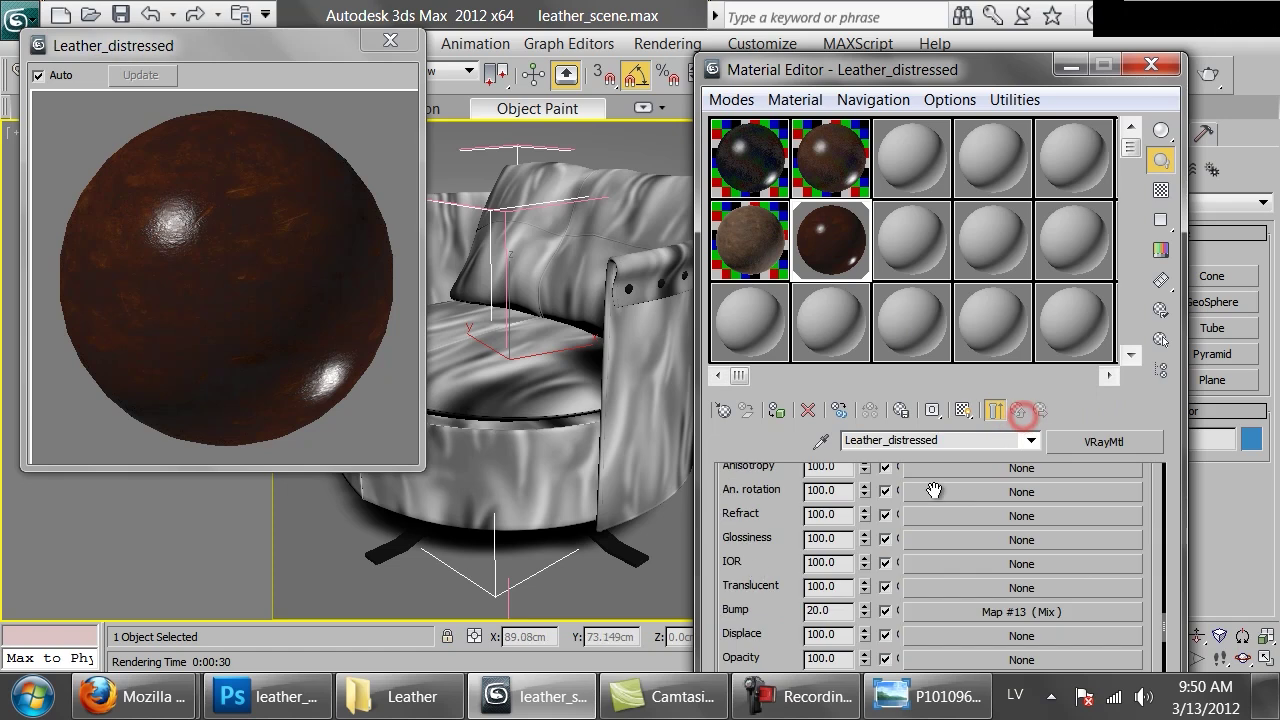
pyautogui.write('6')
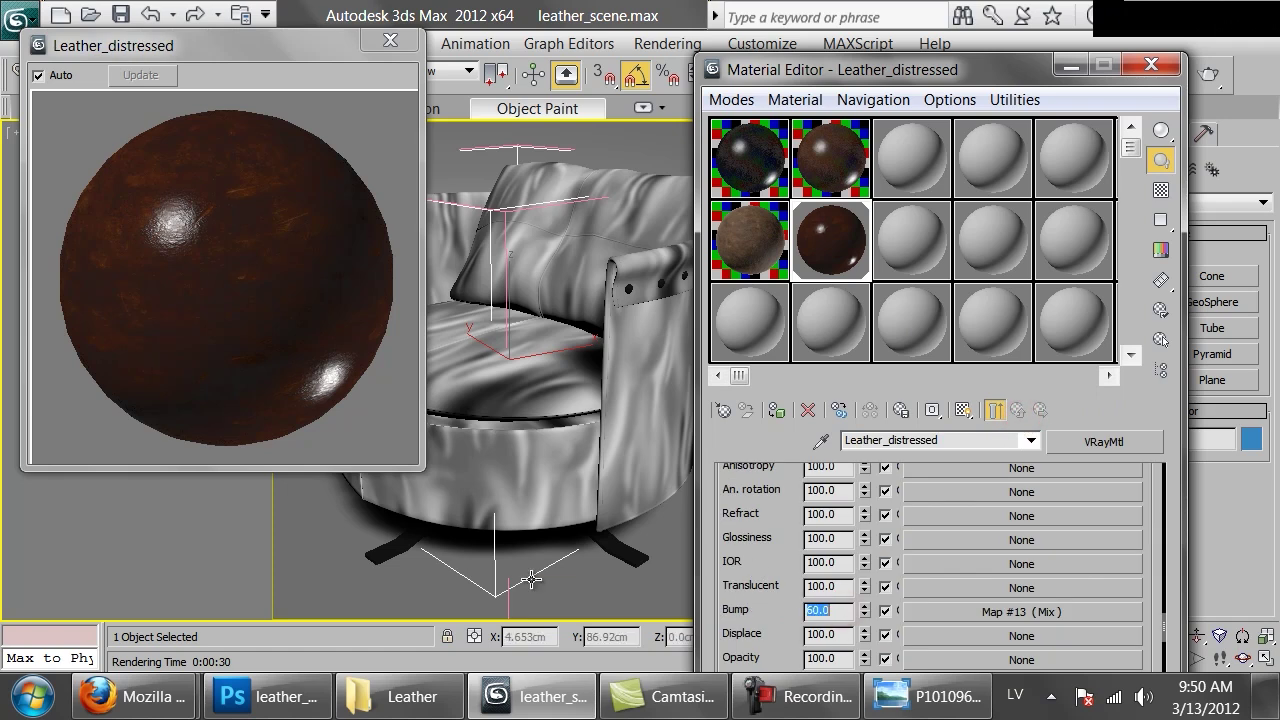
# Step: Set the Bump slot's Mix Amount to 75, render the armchair and close the material preview and frame buffer
pyautogui.click(958, 610)
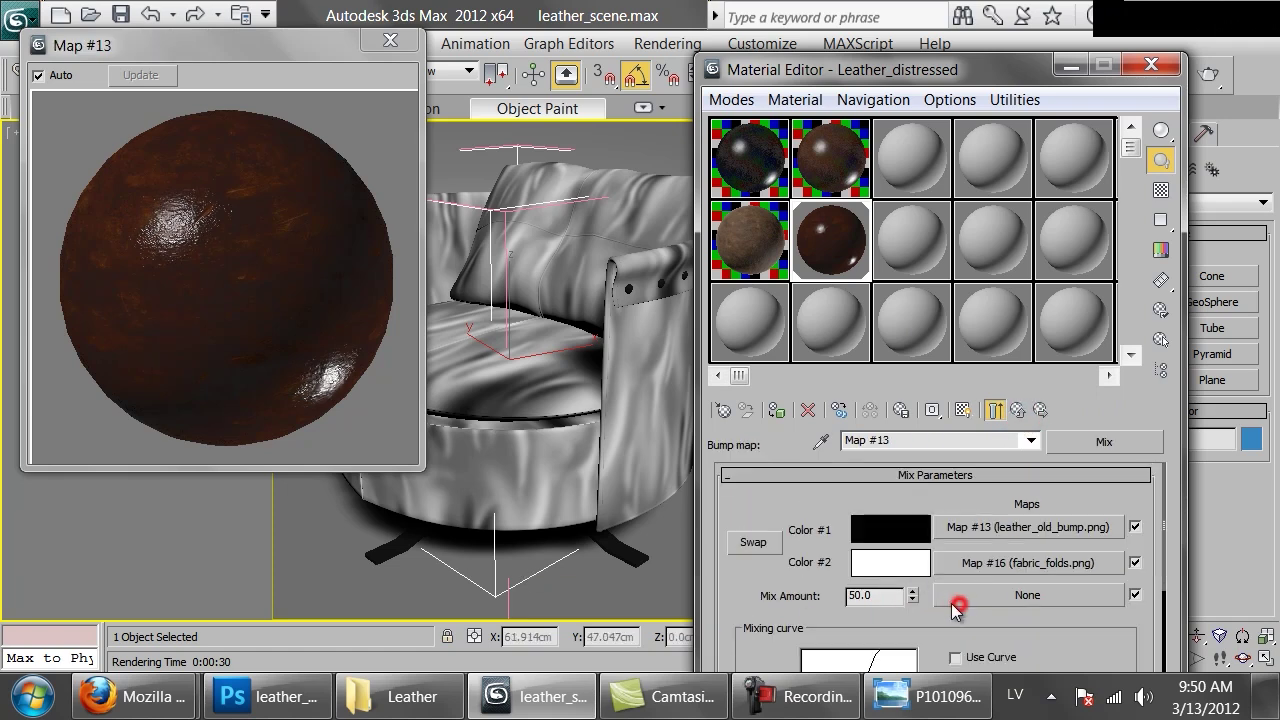
pyautogui.doubleClick(880, 595)
pyautogui.write('75')
pyautogui.press('Return')
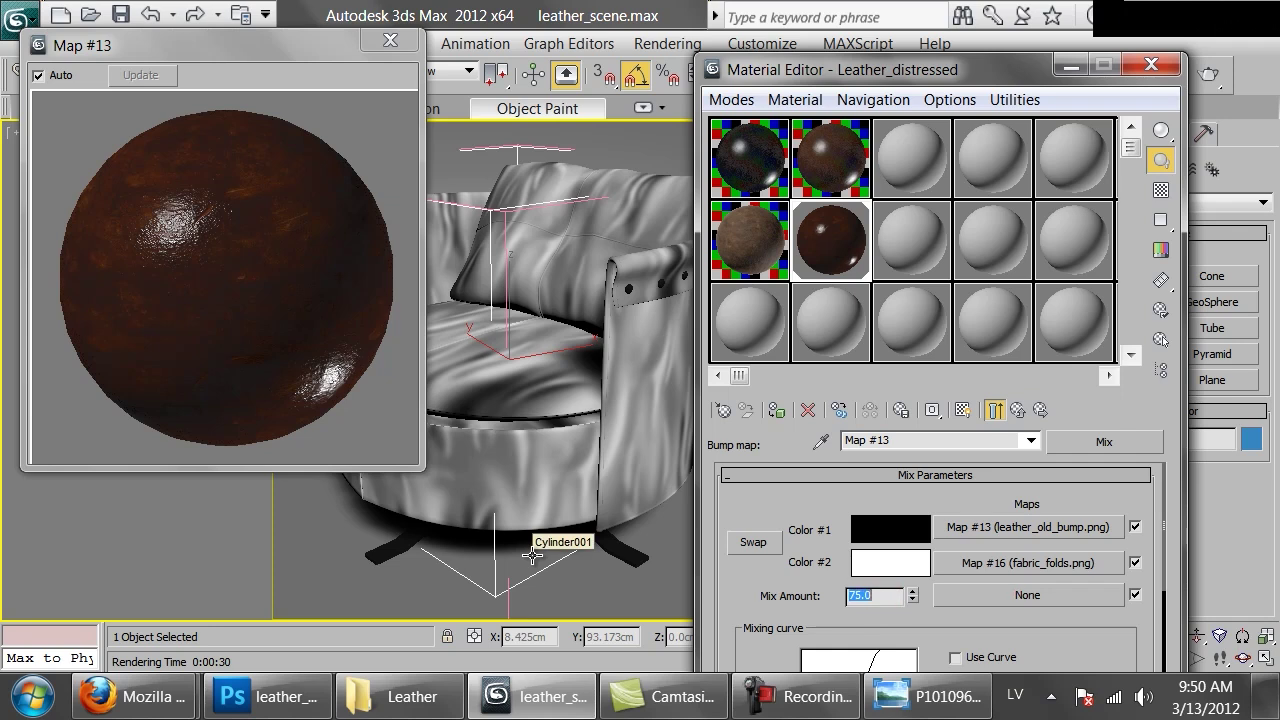
pyautogui.click(1205, 74)
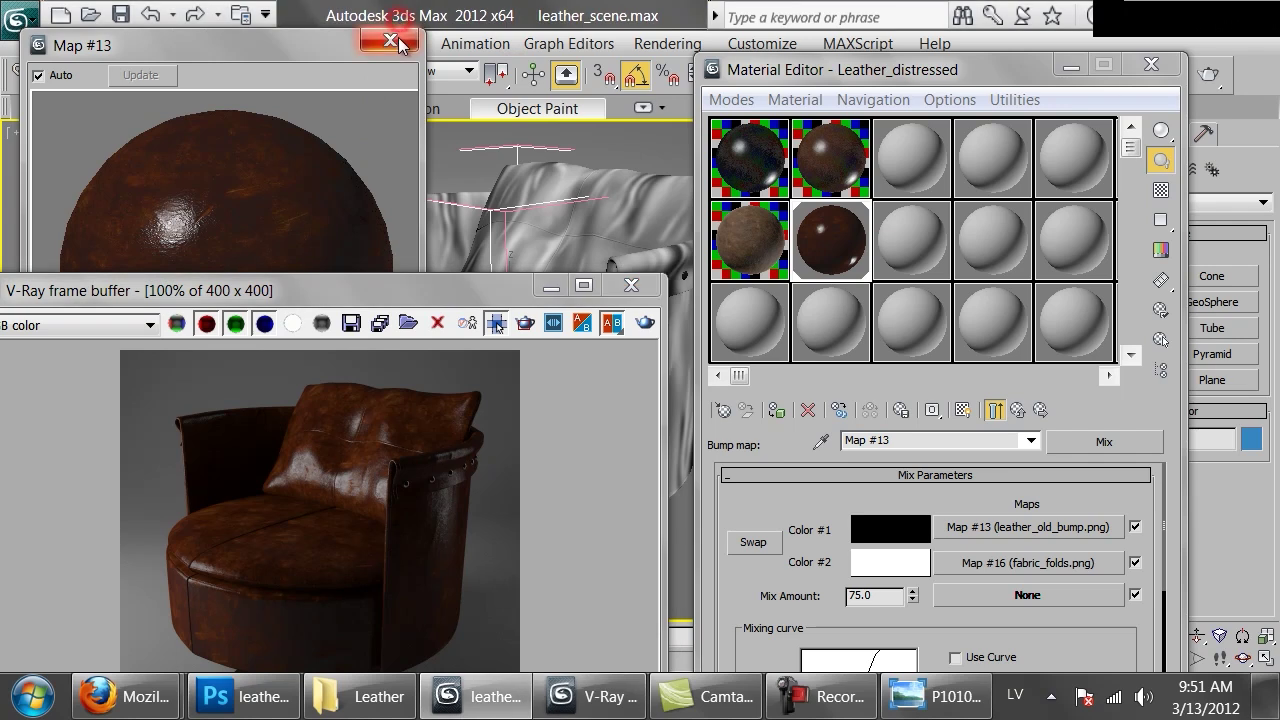
pyautogui.click(390, 40)
pyautogui.click(631, 285)
# Step: Load dr_2.png from the DIRT texture folder as a bitmap in the material's RGlossiness slot
pyautogui.click(1017, 410)
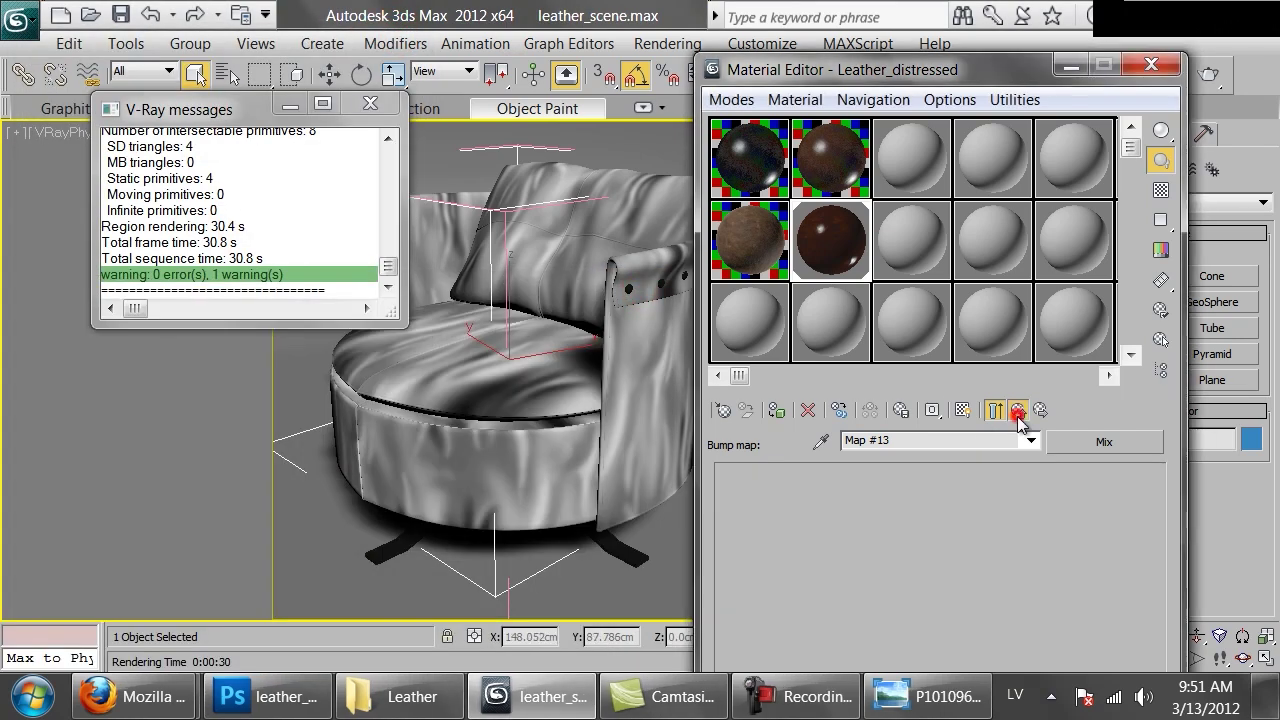
pyautogui.scroll(5, 740, 520)
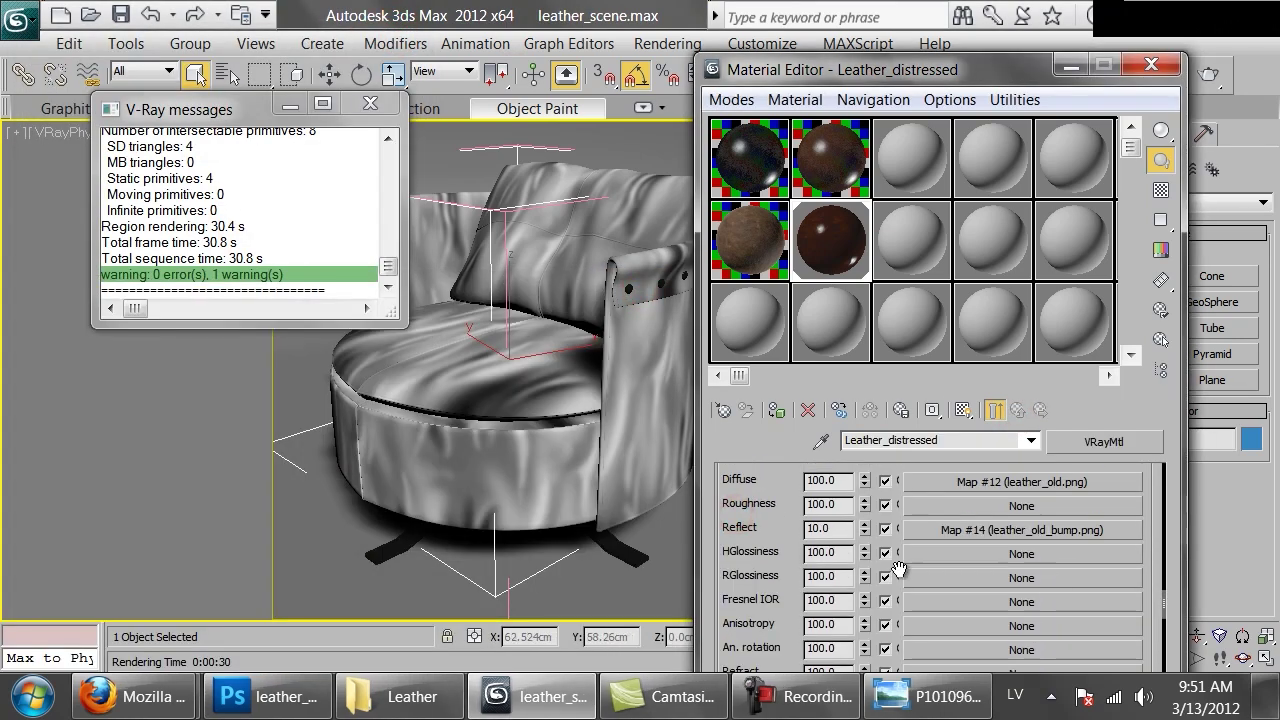
pyautogui.click(937, 577)
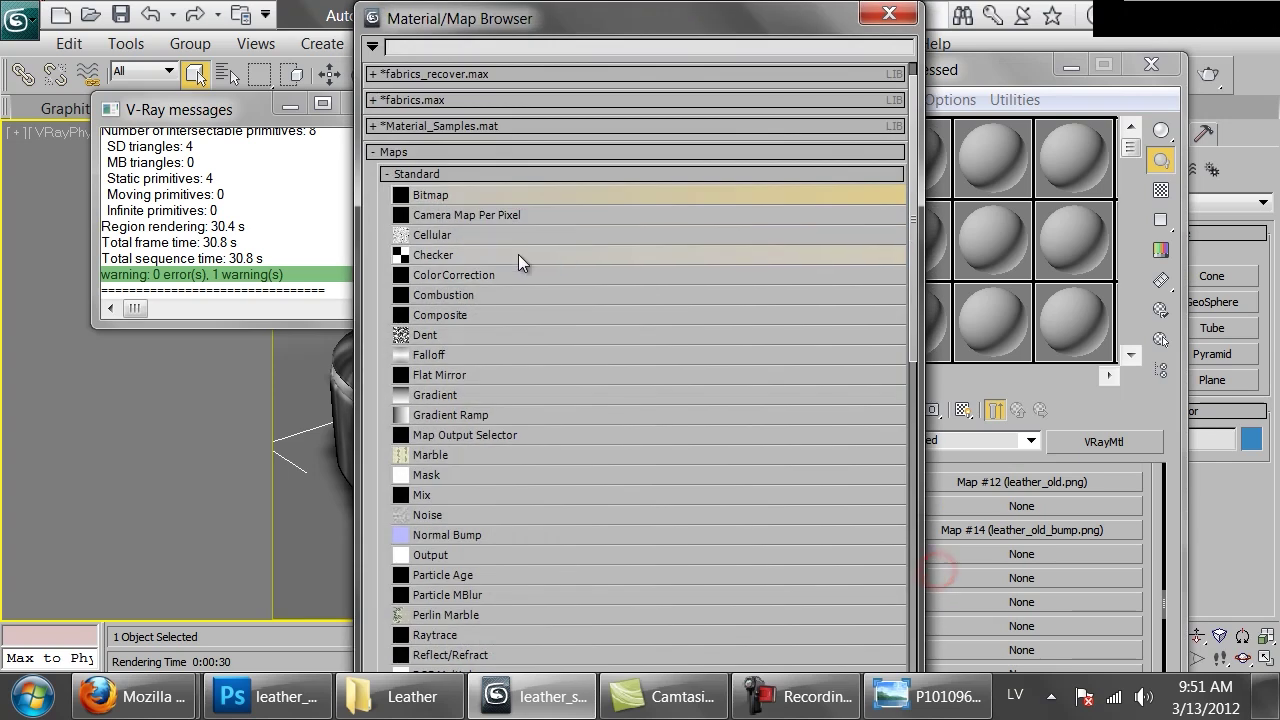
pyautogui.doubleClick(453, 198)
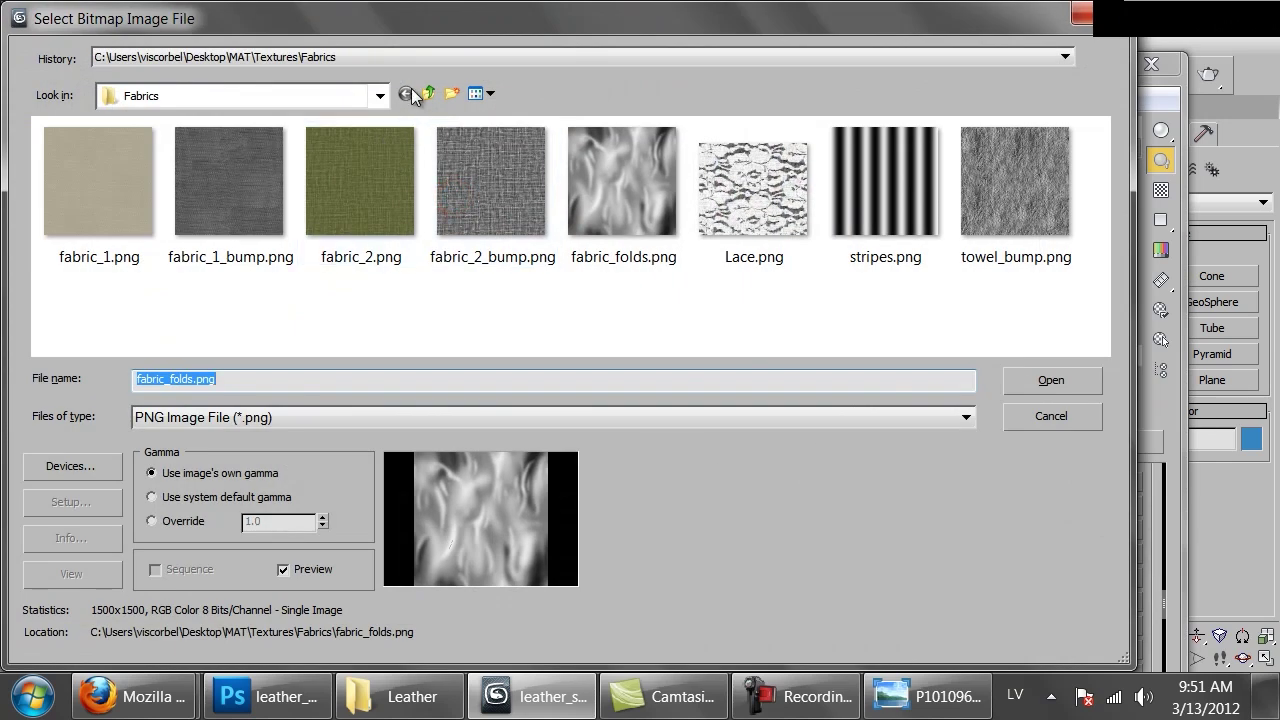
pyautogui.click(426, 93)
pyautogui.doubleClick(138, 150)
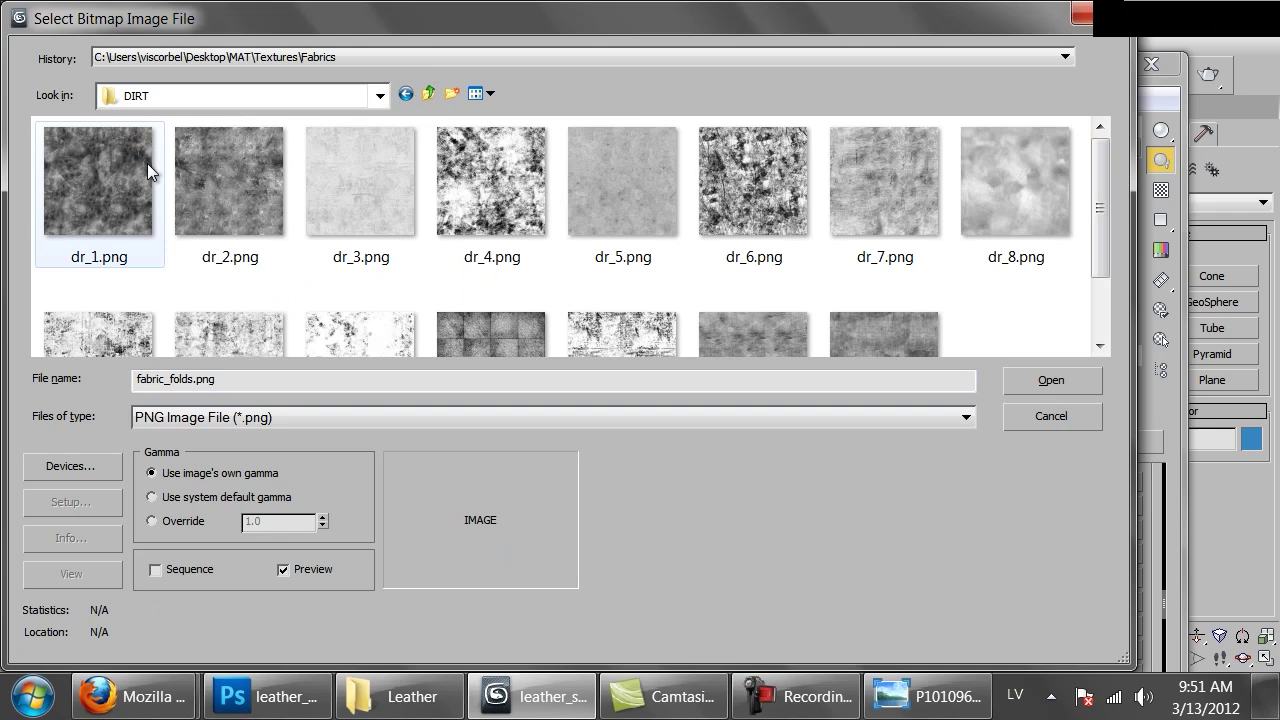
pyautogui.scroll(-2, 1108, 300)
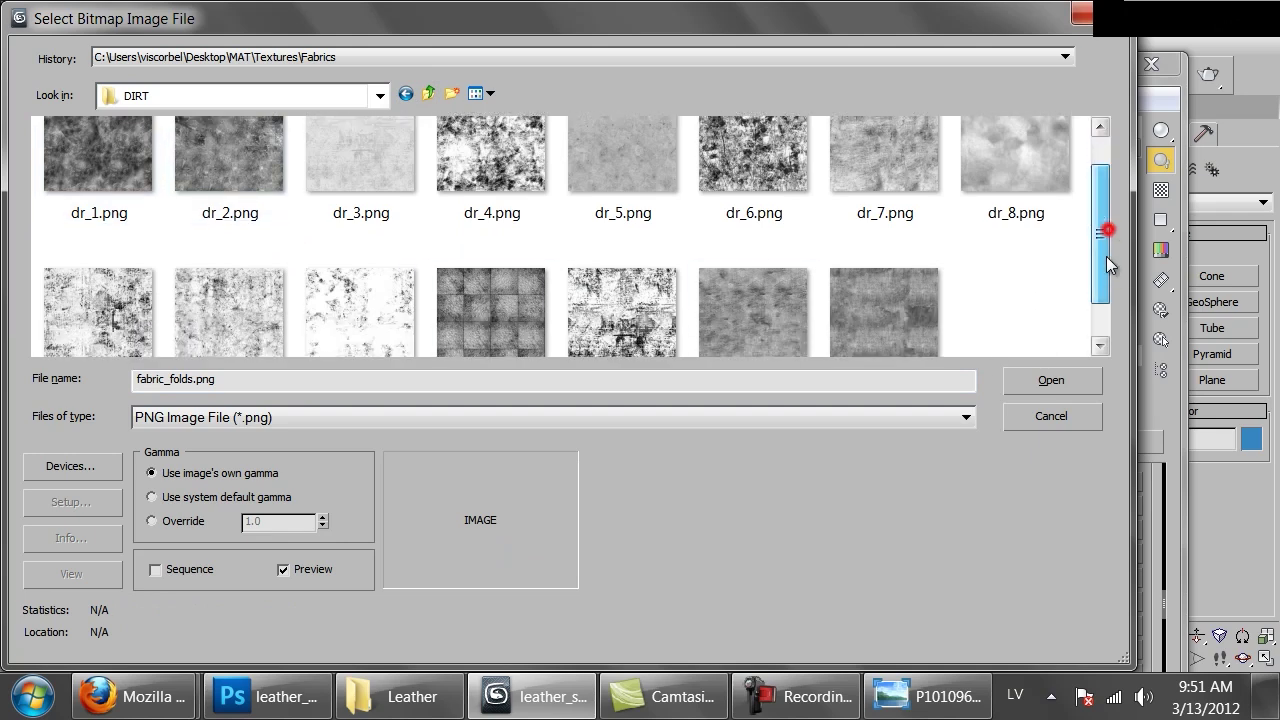
pyautogui.scroll(2, 1108, 309)
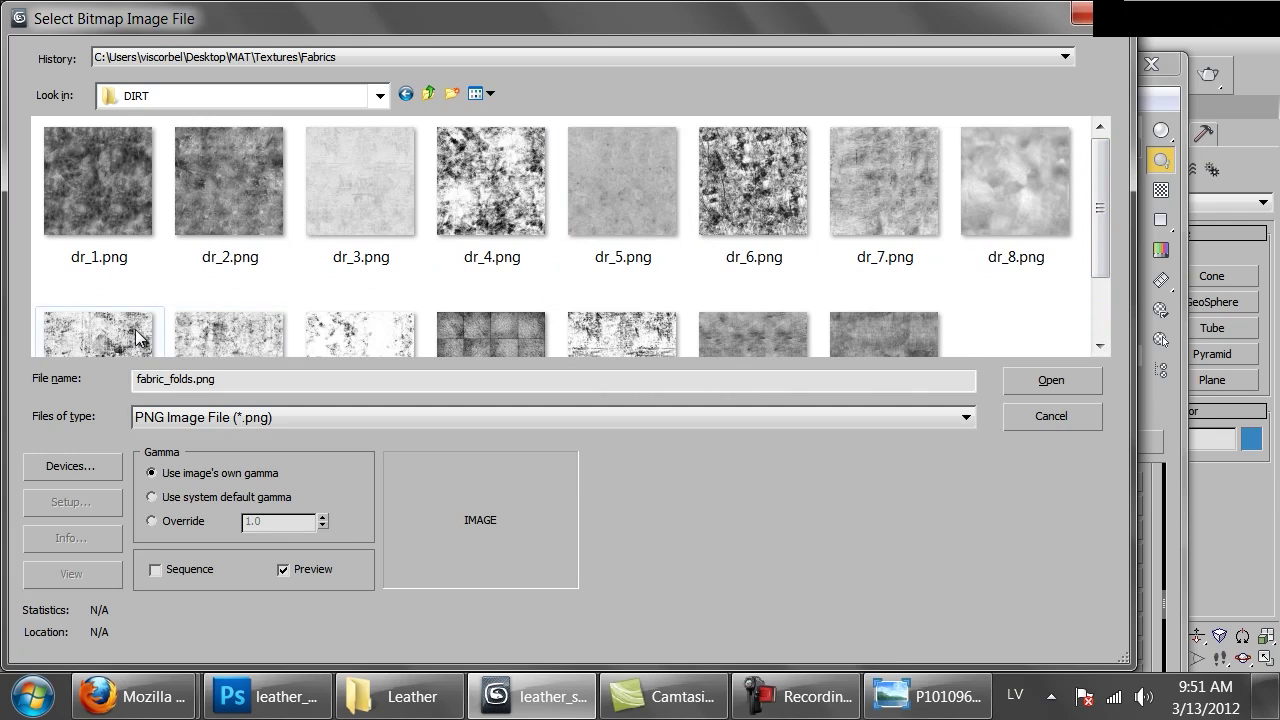
pyautogui.click(258, 182)
pyautogui.doubleClick(258, 182)
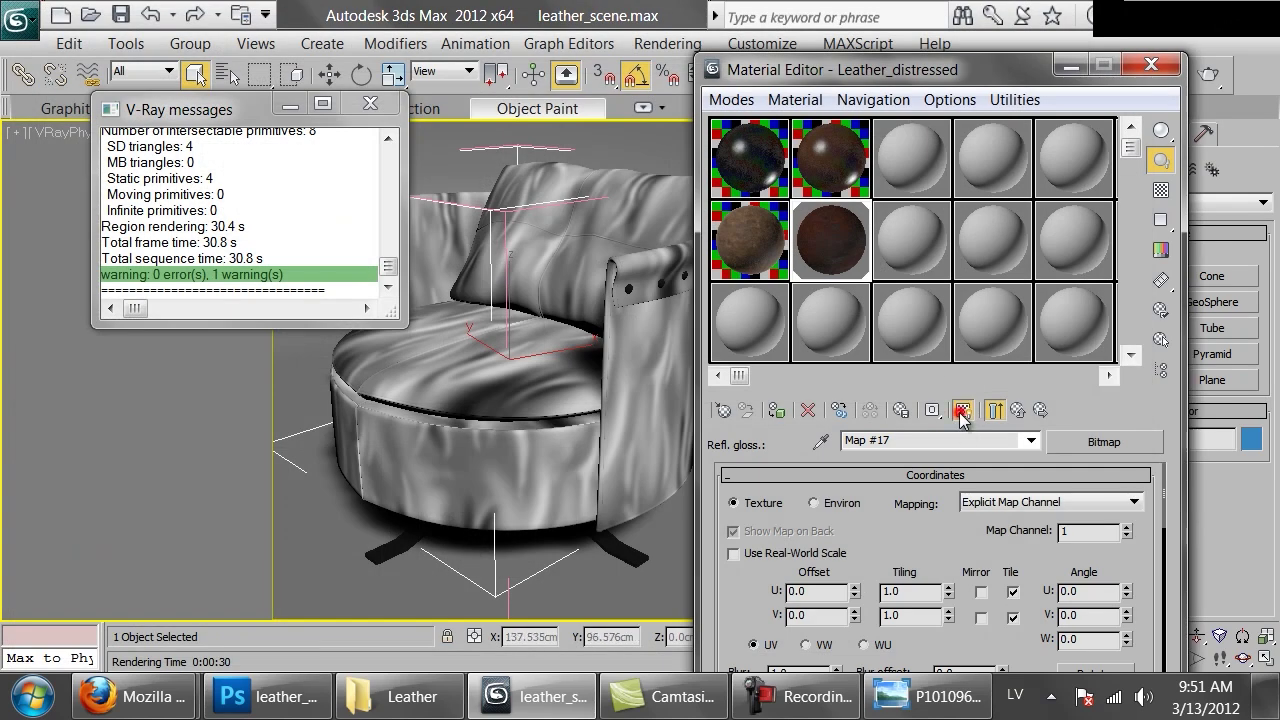
# Step: Show the dr_2.png bitmap on the armchair in the viewport and set its U and V tiling to 2.0
pyautogui.click(961, 411)
pyautogui.doubleClick(900, 592)
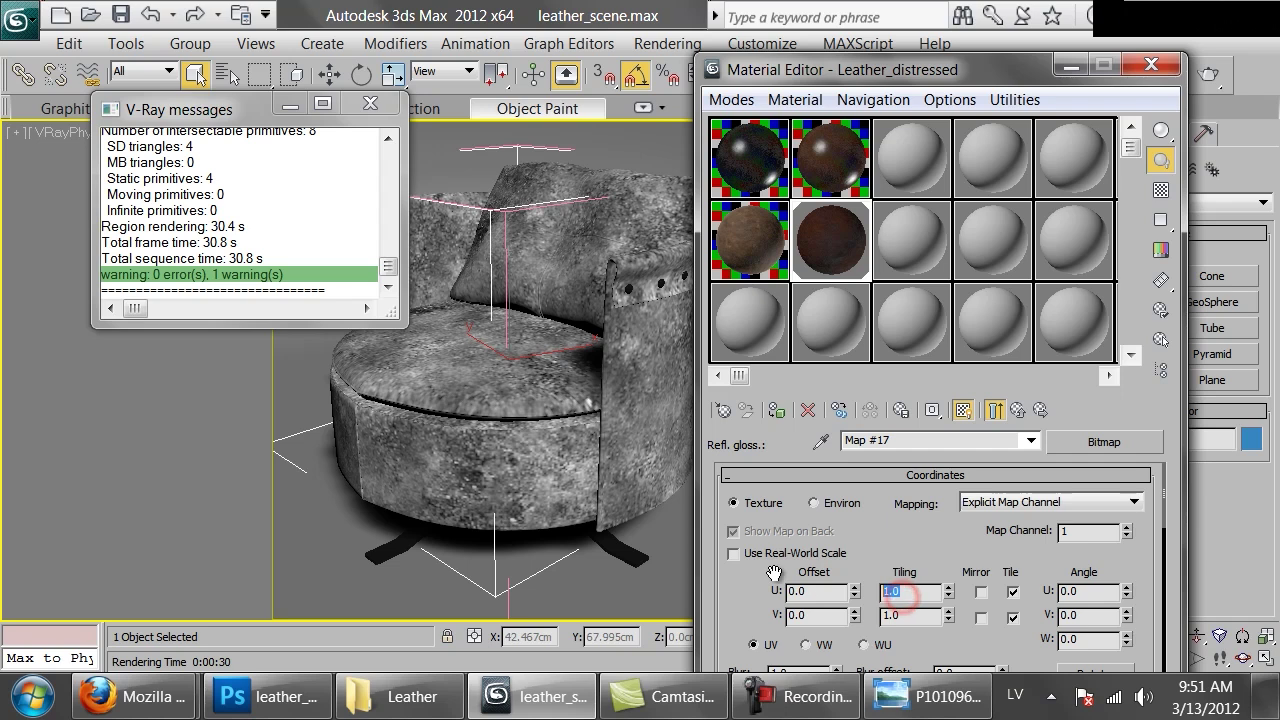
pyautogui.write('2')
pyautogui.press('Return')
pyautogui.press('Return')
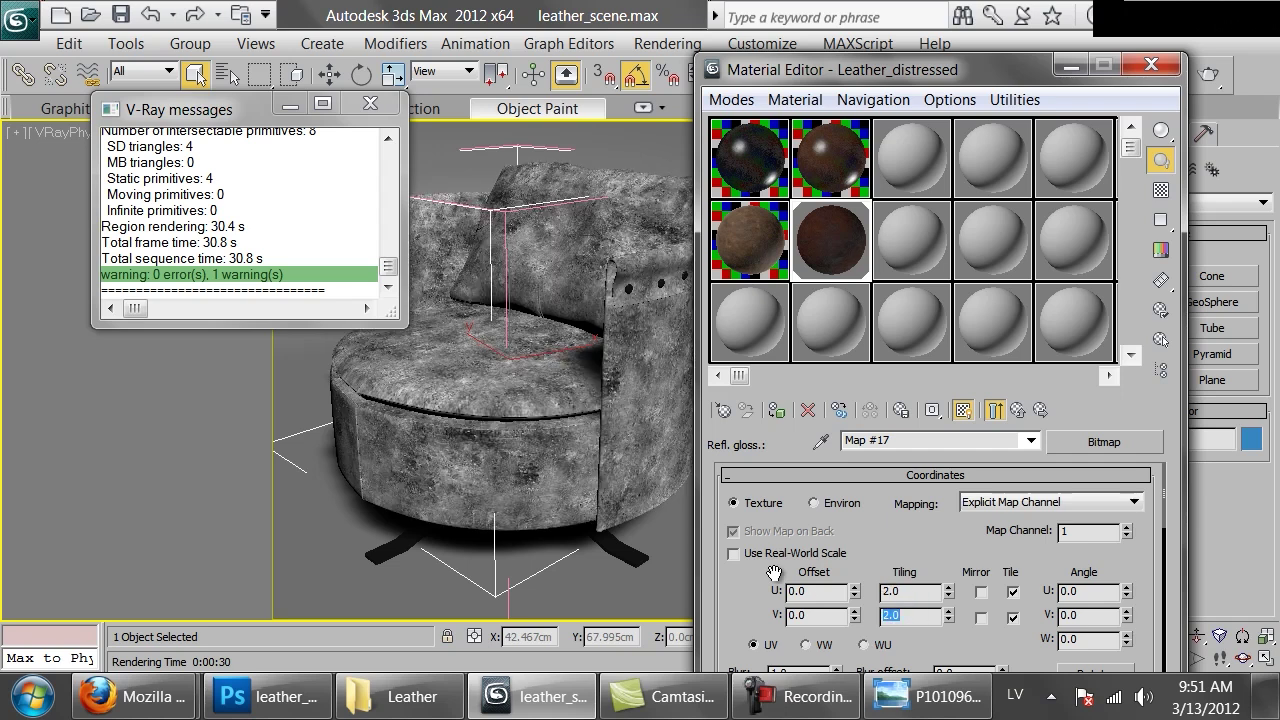
# Step: Open an enlarged material preview and lower the RGlossiness map amount, trying 50 and settling on 30
pyautogui.doubleClick(842, 252)
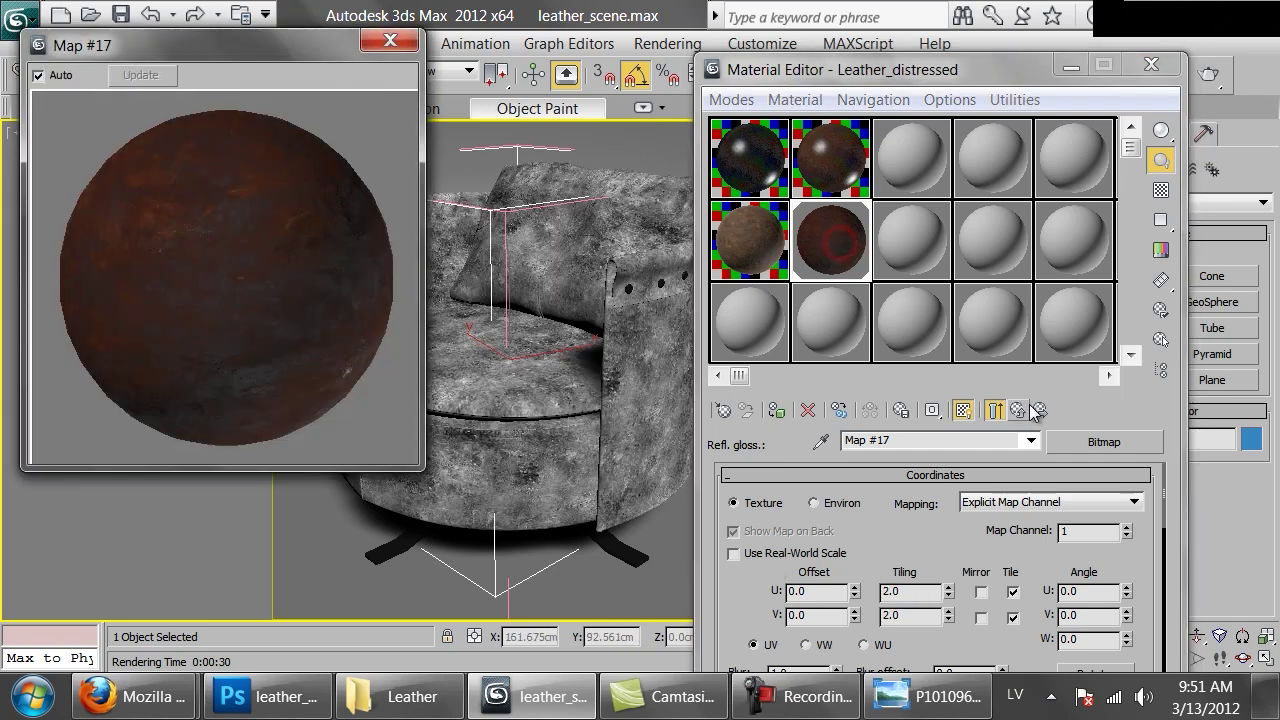
pyautogui.click(1016, 410)
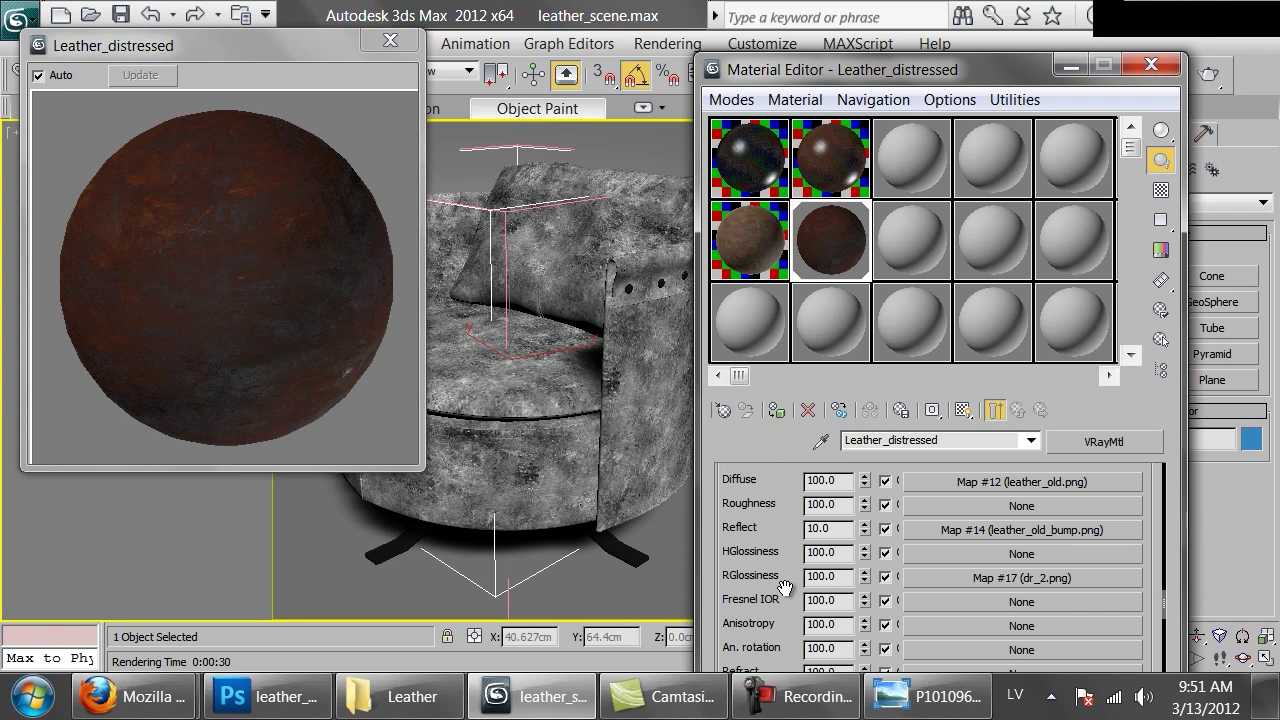
pyautogui.doubleClick(847, 579)
pyautogui.write('50')
pyautogui.press('Return')
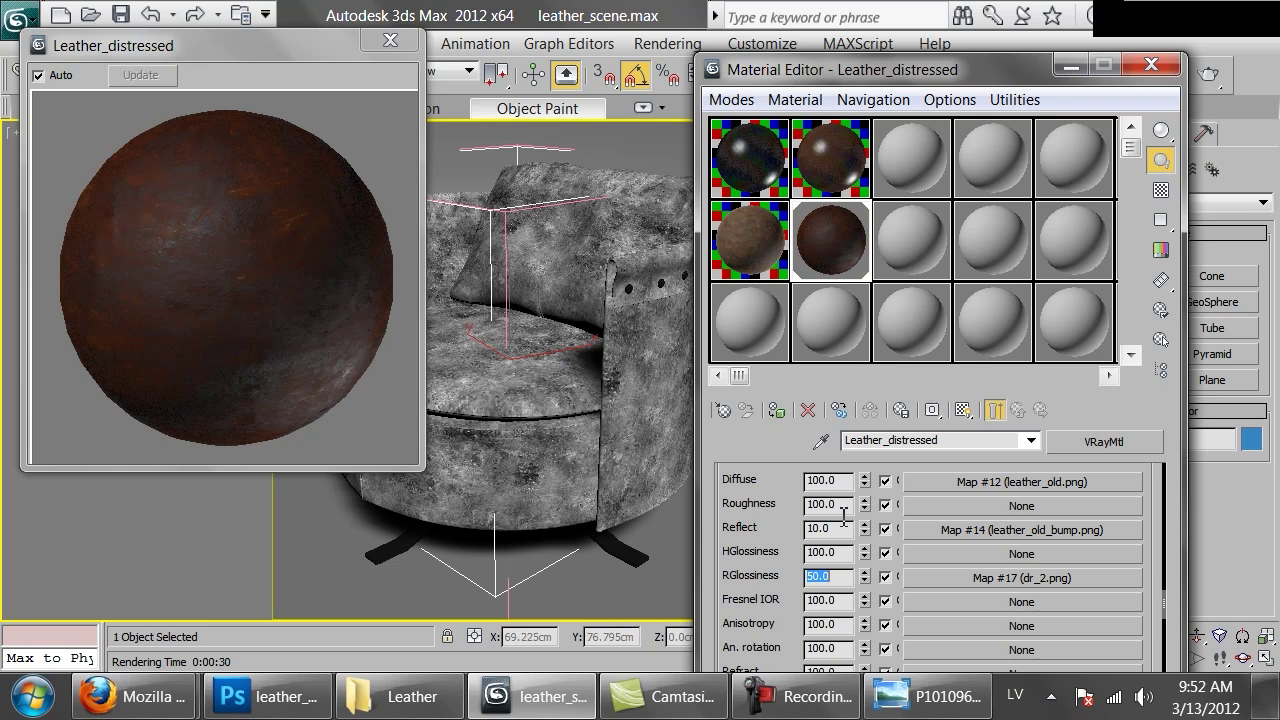
pyautogui.write('80')
pyautogui.press('Return')
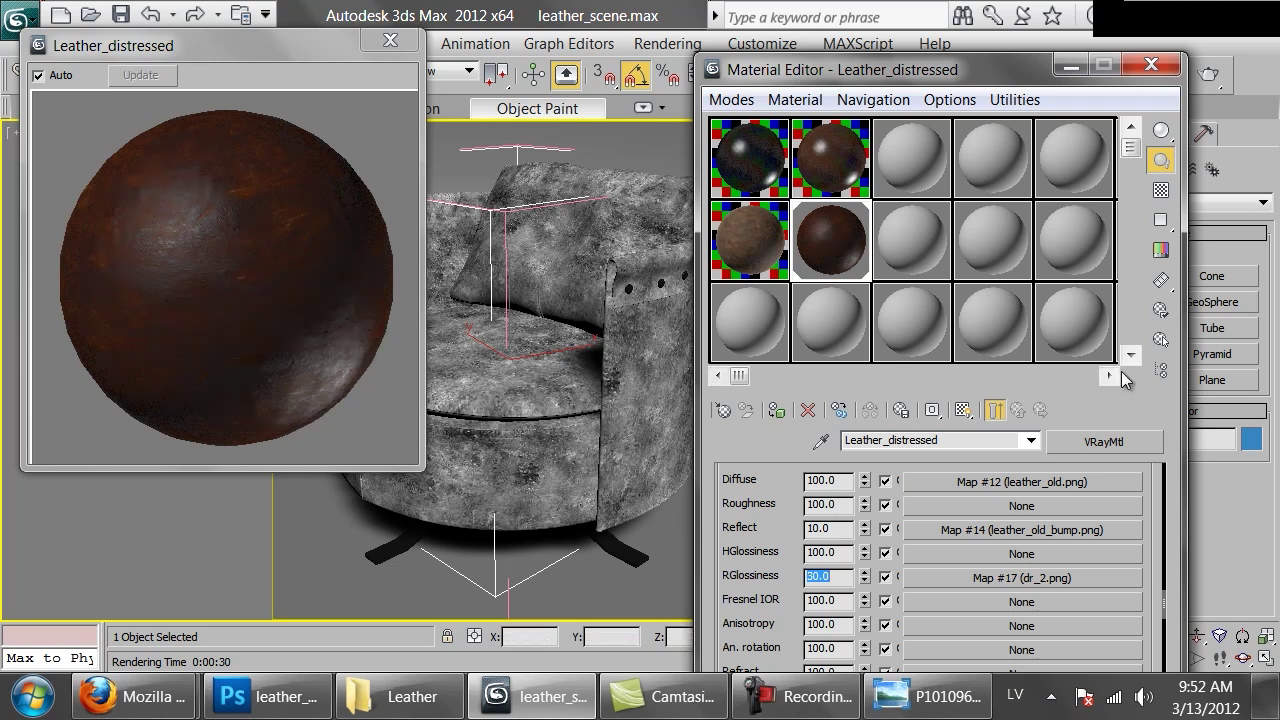
# Step: Render the armchair to check the glossiness map, then stop the render before it completes
pyautogui.click(1210, 75)
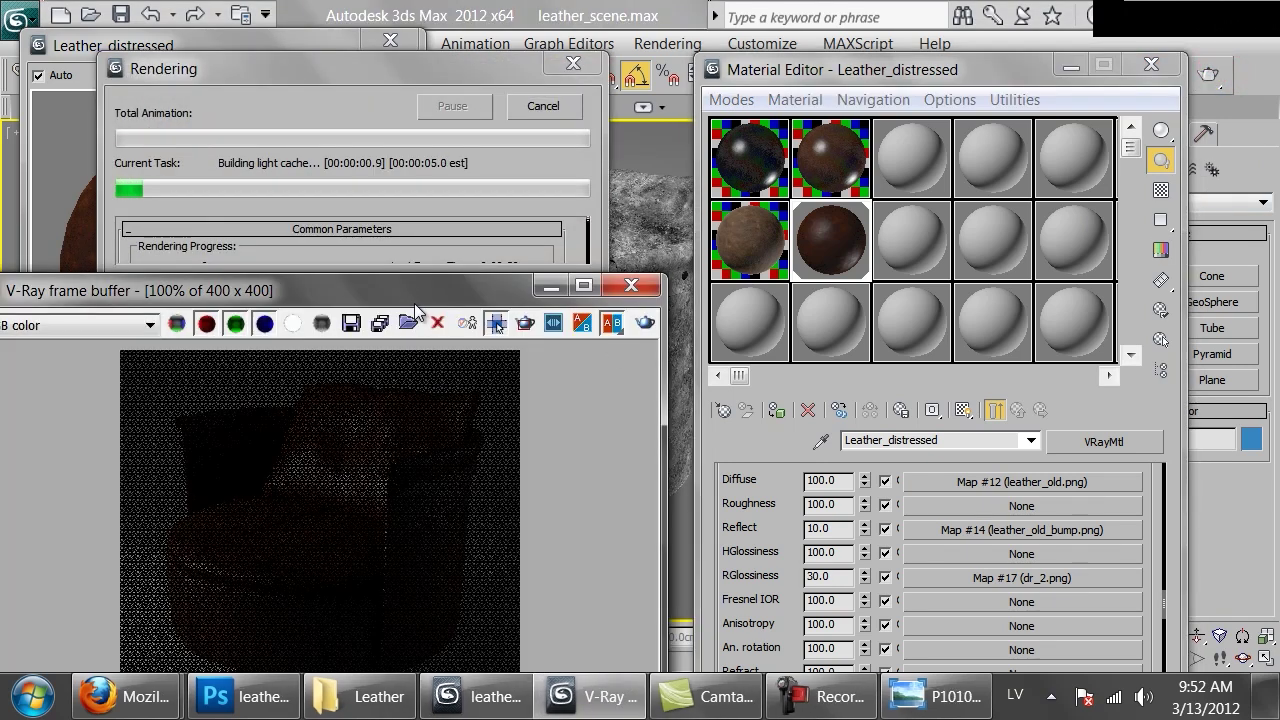
pyautogui.moveTo(434, 289); pyautogui.dragTo(588, 98)
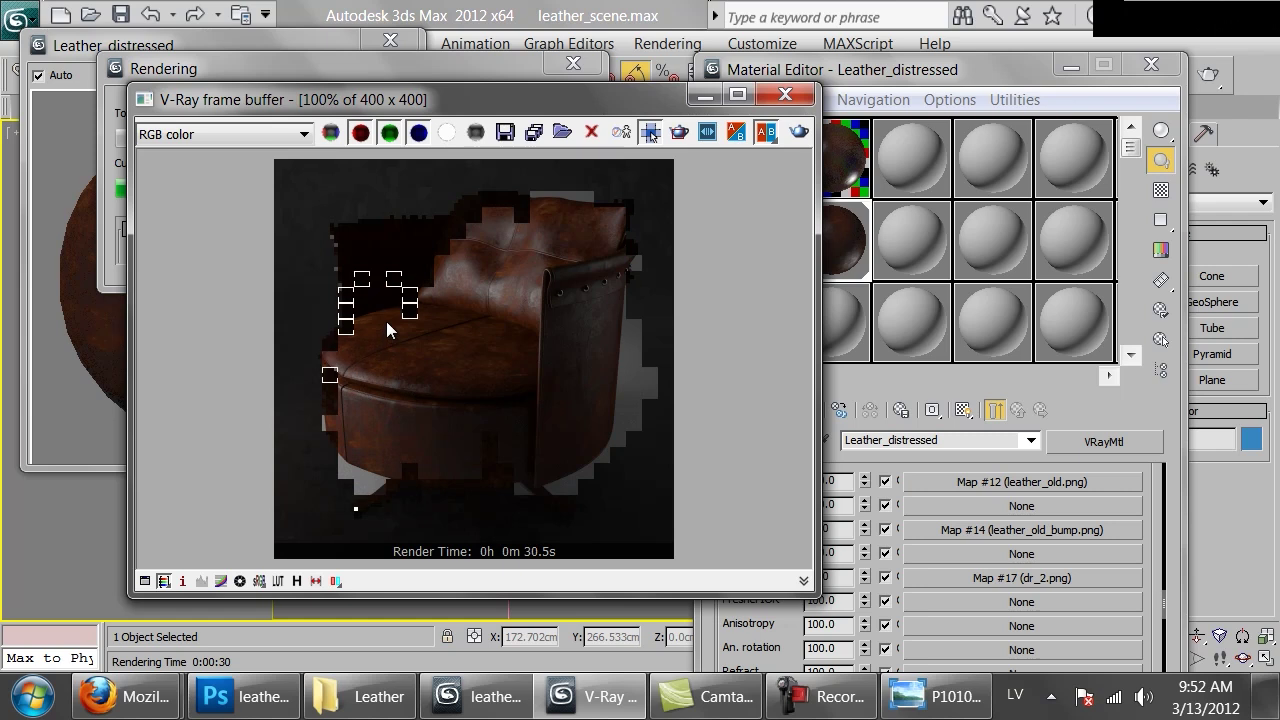
pyautogui.click(441, 66)
pyautogui.click(543, 107)
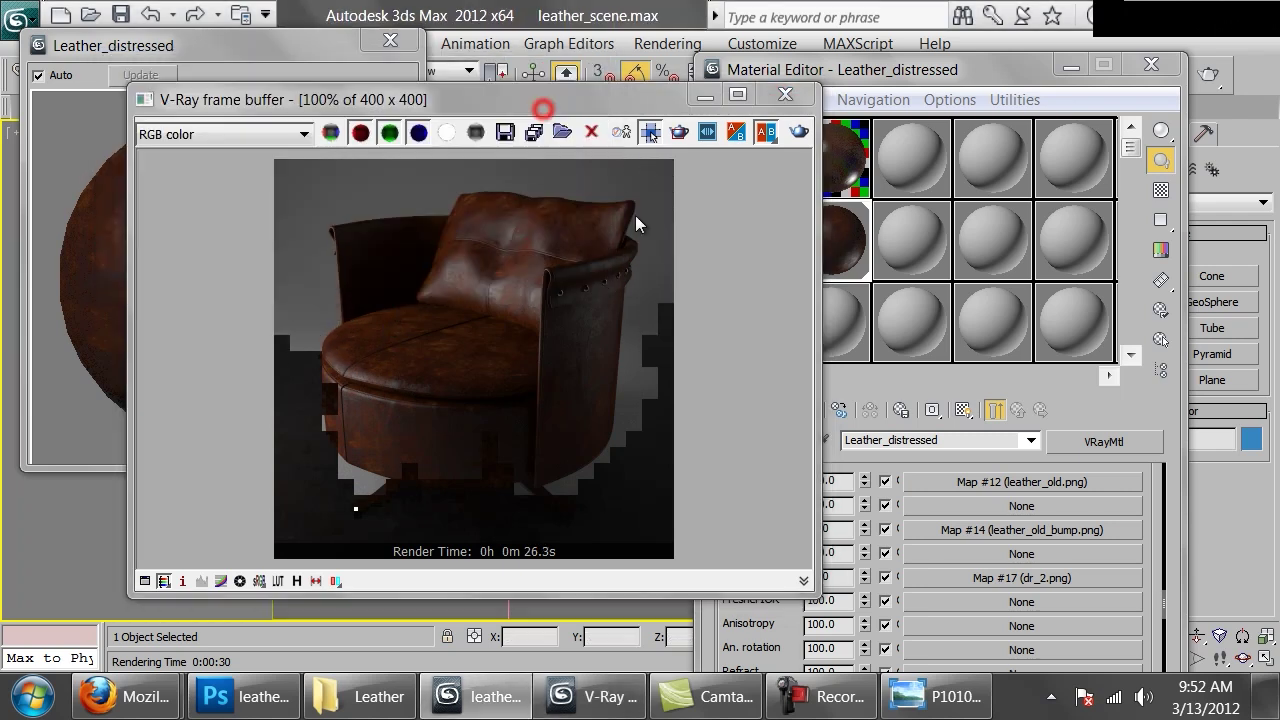
# Step: Set the material's Bump amount to 100 and render the armchair again
pyautogui.moveTo(752, 645); pyautogui.dragTo(754, 496)
pyautogui.doubleClick(840, 617)
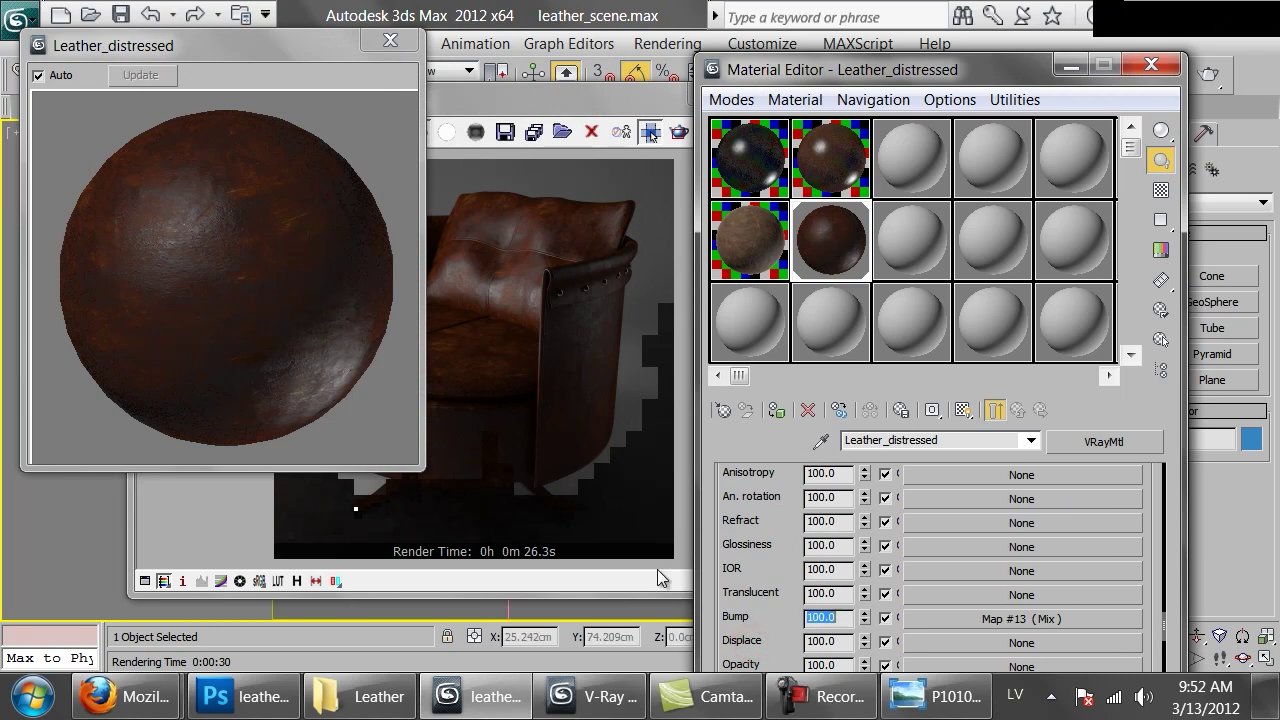
pyautogui.click(523, 434)
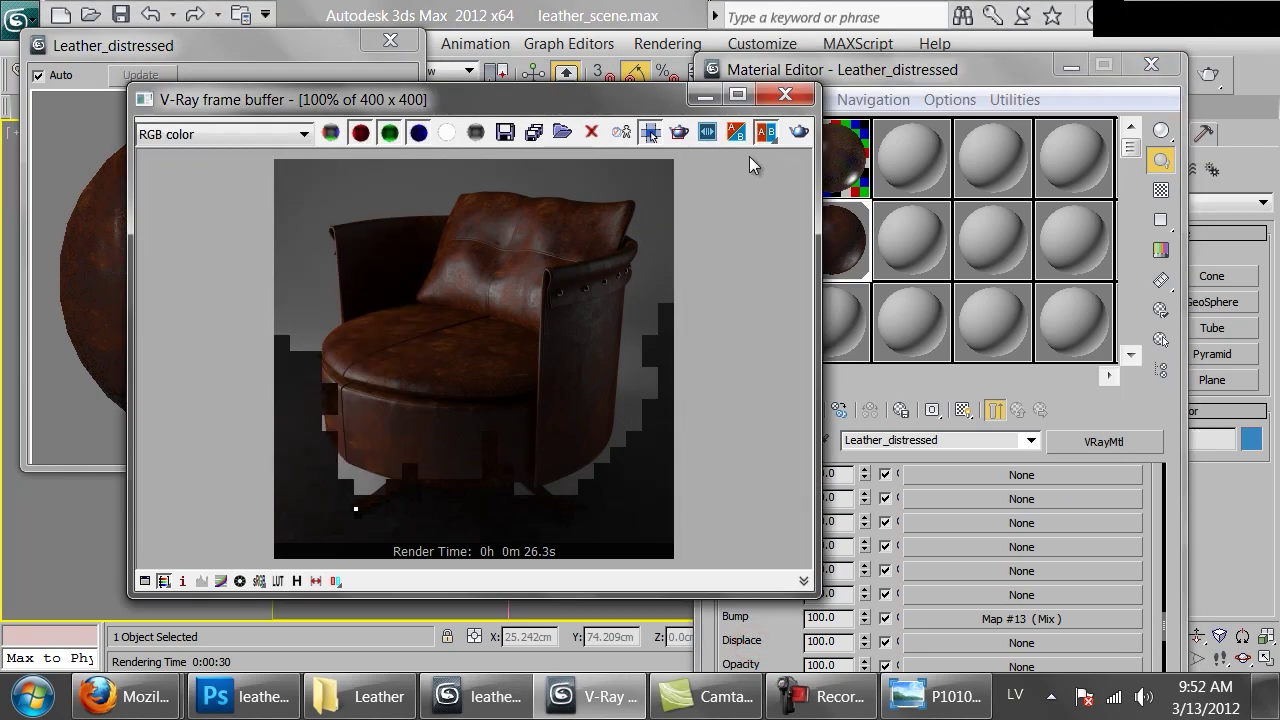
pyautogui.click(799, 135)
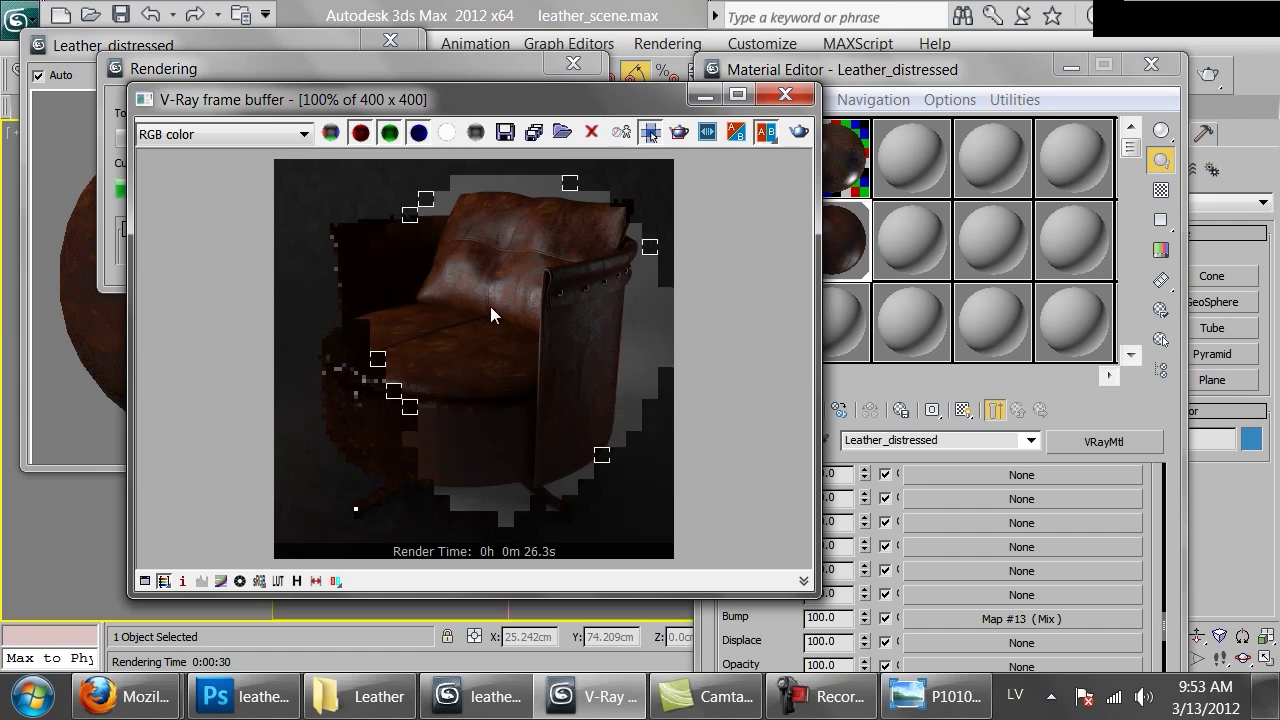
# Step: Switch to the Leather reference folder, view the sofa photo cohzh003.jpg, and return to the V-Ray frame buffer
pyautogui.click(395, 703)
pyautogui.click(429, 524)
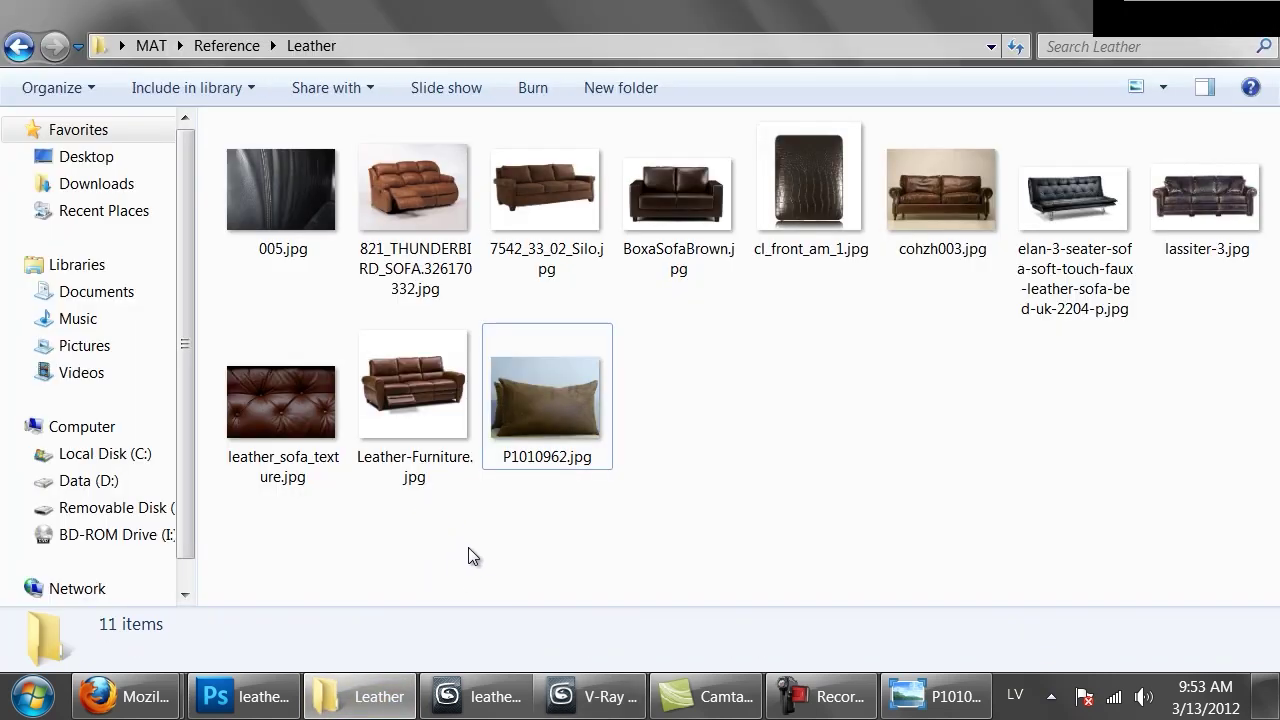
pyautogui.click(918, 204)
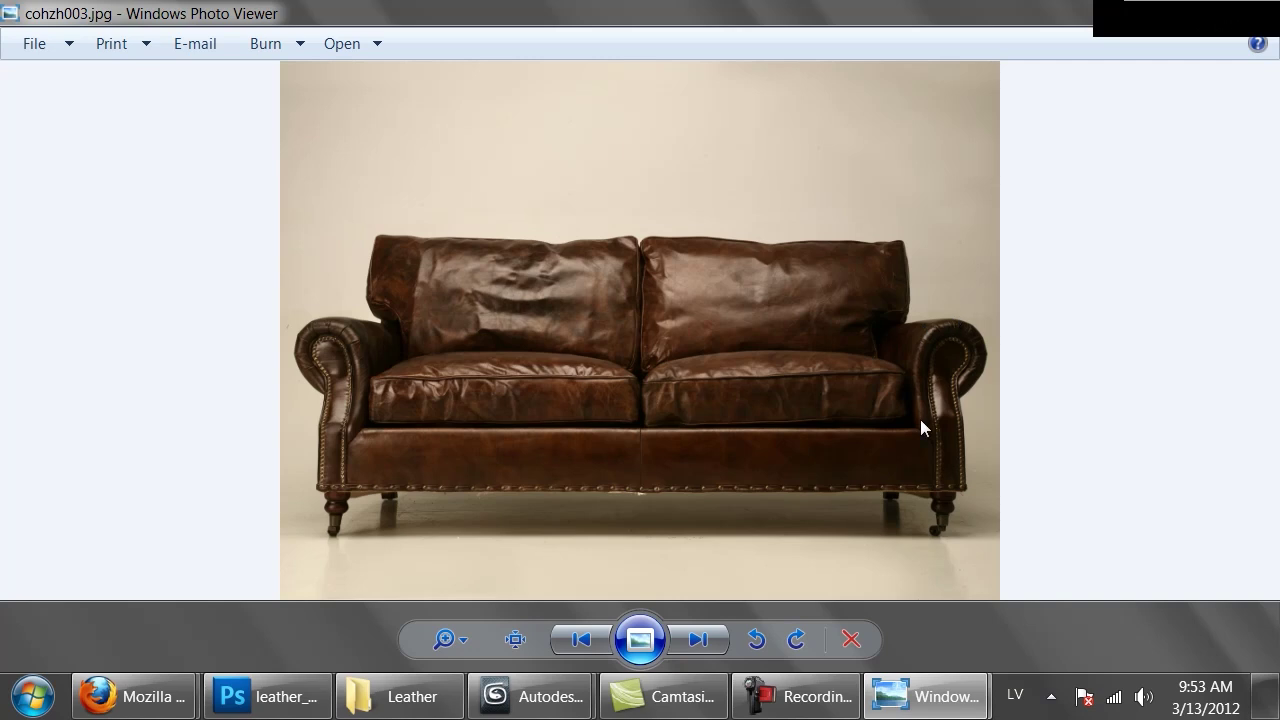
pyautogui.hotkey('alt', 'F4')
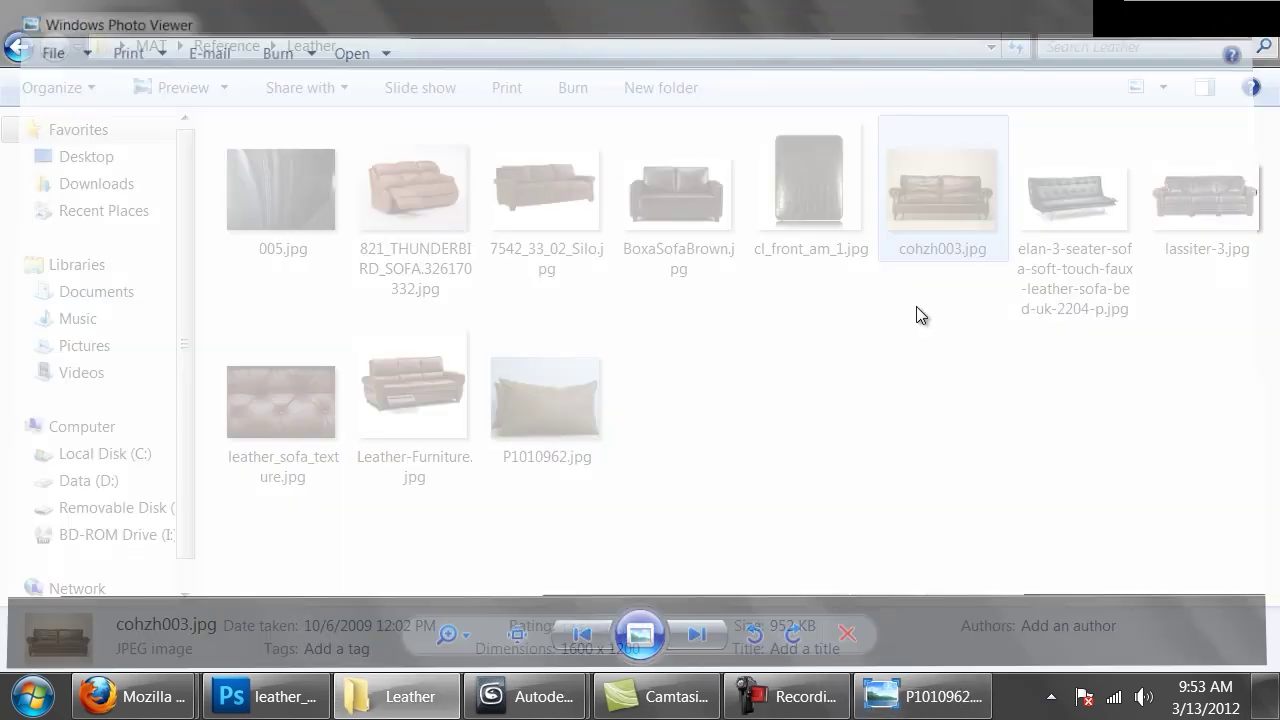
pyautogui.moveTo(535, 696)
pyautogui.click(678, 497)
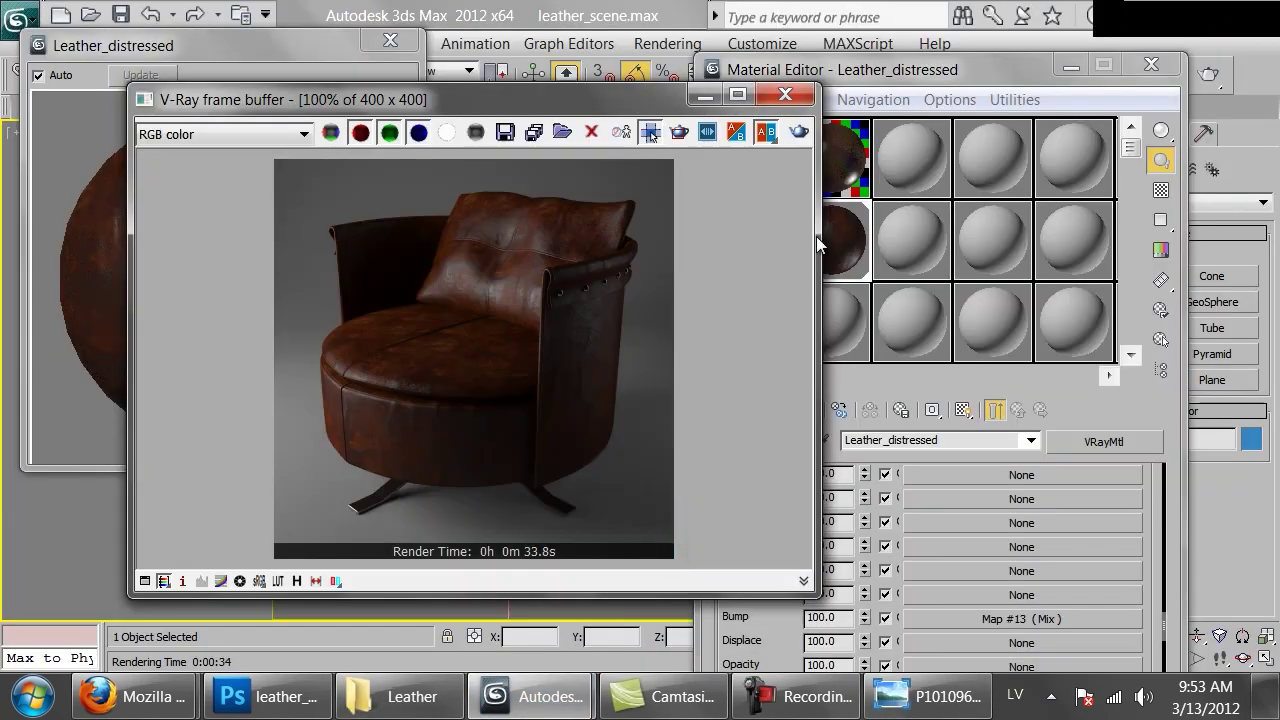
# Step: Close the enlarged material preview, examine the finished armchair render and close the frame buffer
pyautogui.click(363, 38)
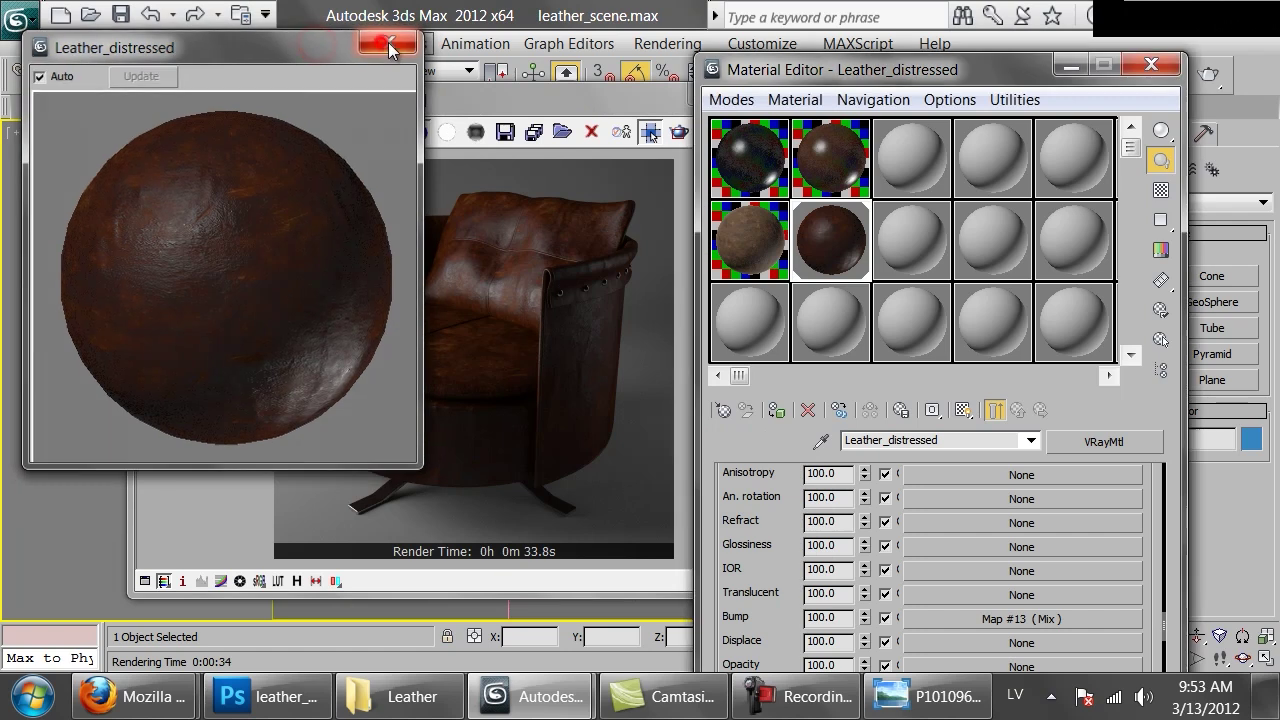
pyautogui.click(390, 40)
pyautogui.moveTo(537, 101); pyautogui.dragTo(453, 48)
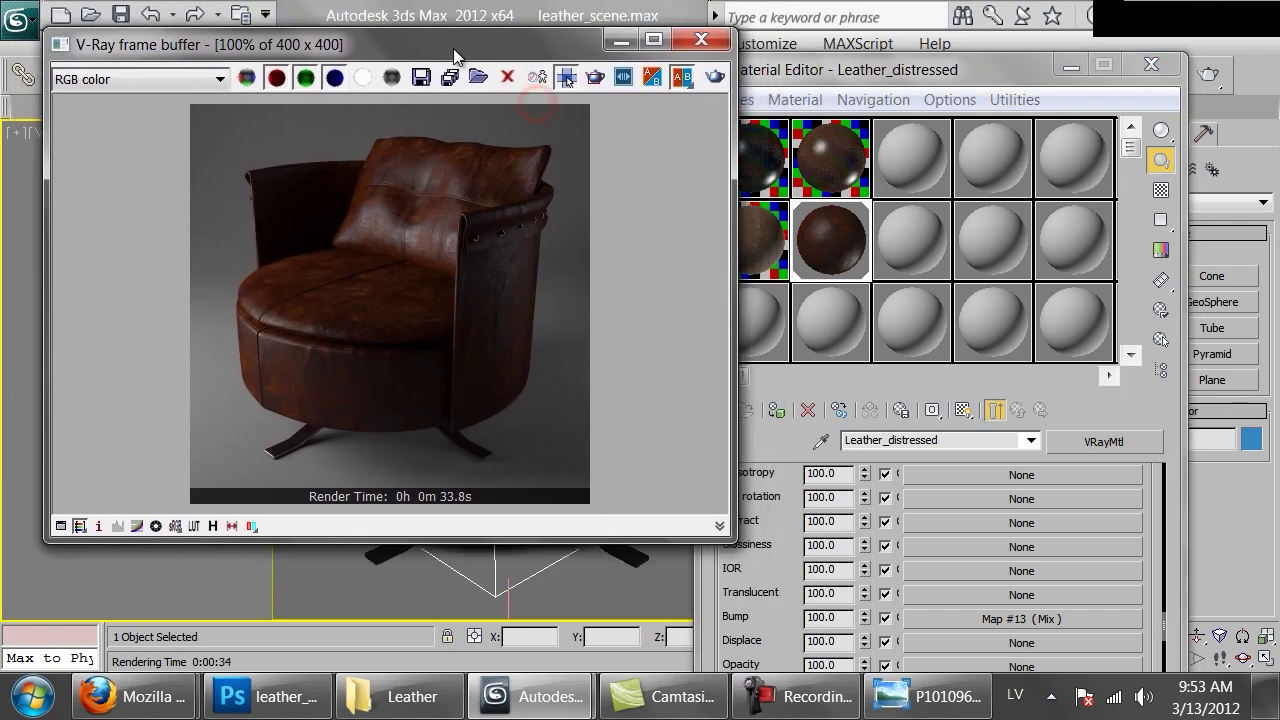
pyautogui.click(693, 45)
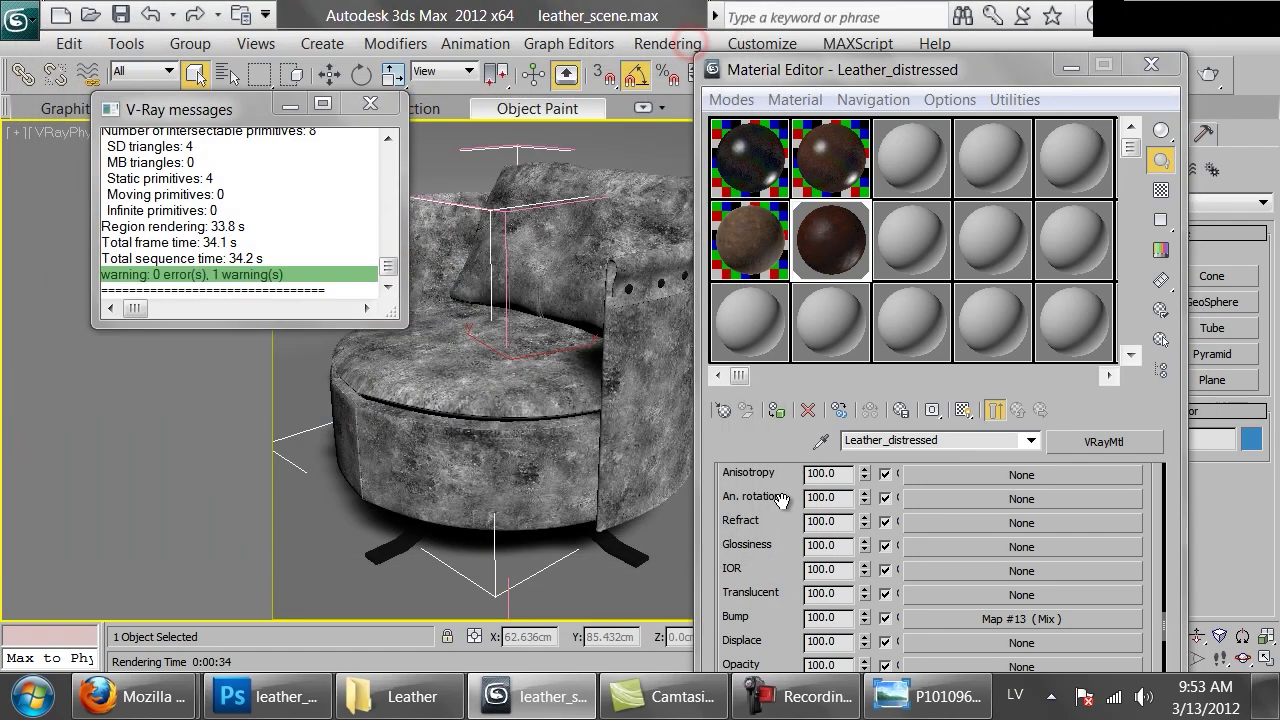
# Step: Replace the leather_old.png Diffuse bitmap with a VRayDirt map, keeping the old map as a sub-map
pyautogui.scroll(8, 775, 500)
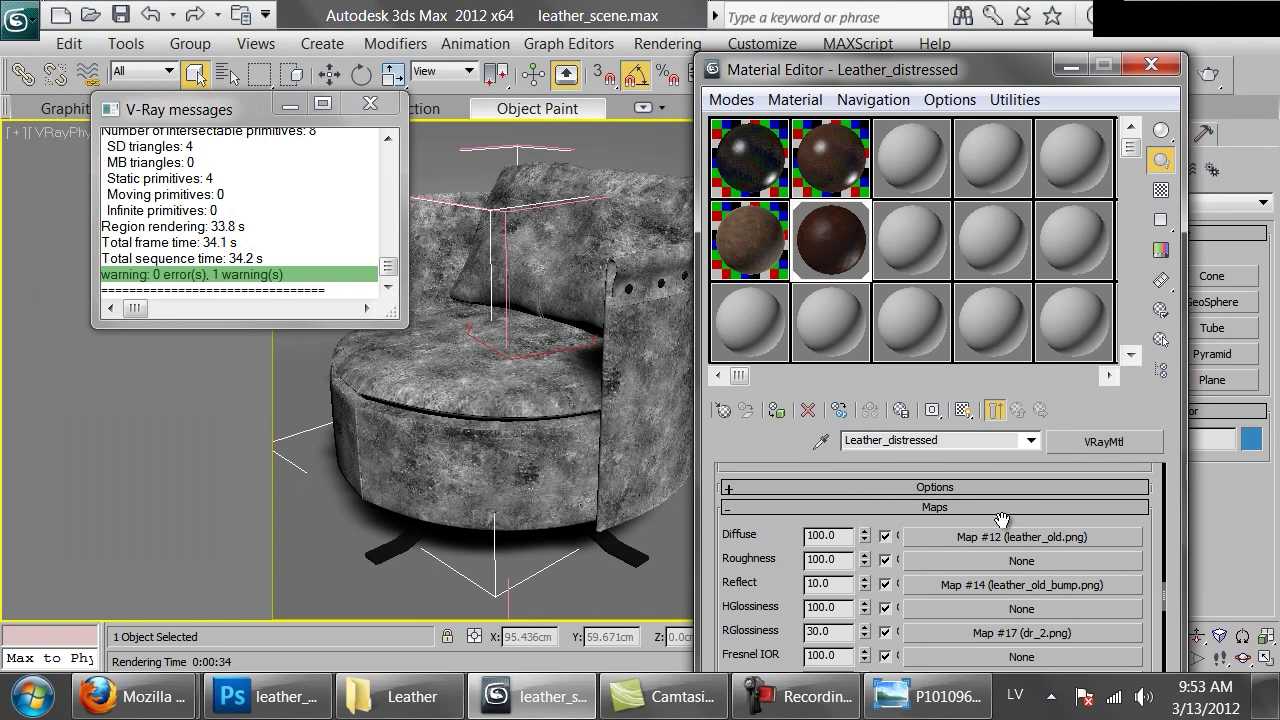
pyautogui.click(991, 539)
pyautogui.click(962, 410)
pyautogui.click(962, 410)
pyautogui.click(1102, 441)
pyautogui.click(565, 515)
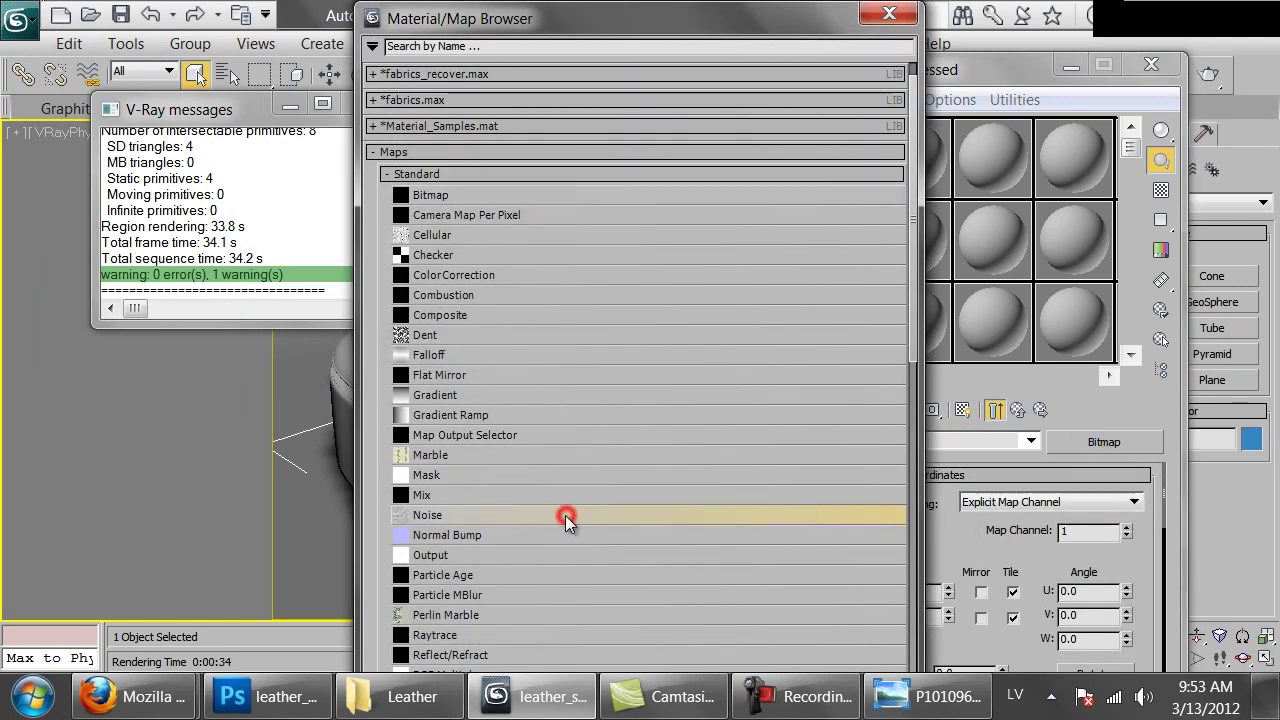
pyautogui.scroll(-4, 550, 520)
pyautogui.scroll(-5, 546, 530)
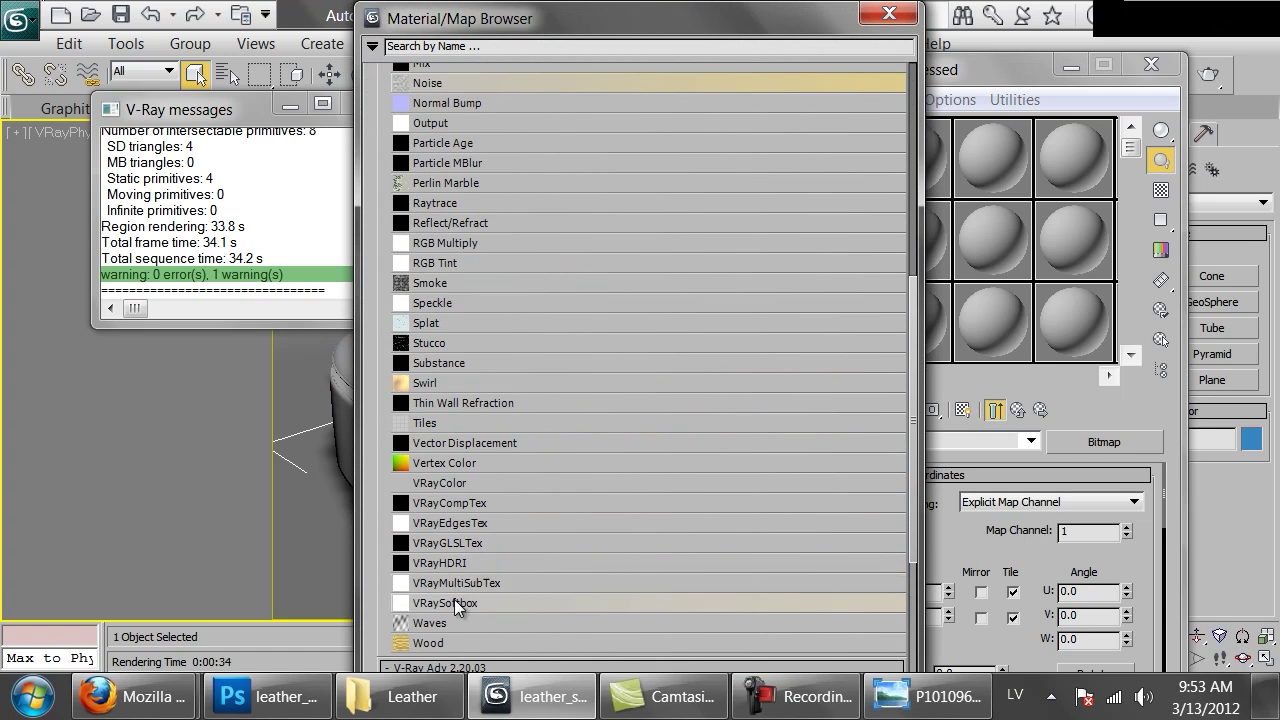
pyautogui.scroll(-2, 440, 420)
pyautogui.doubleClick(445, 588)
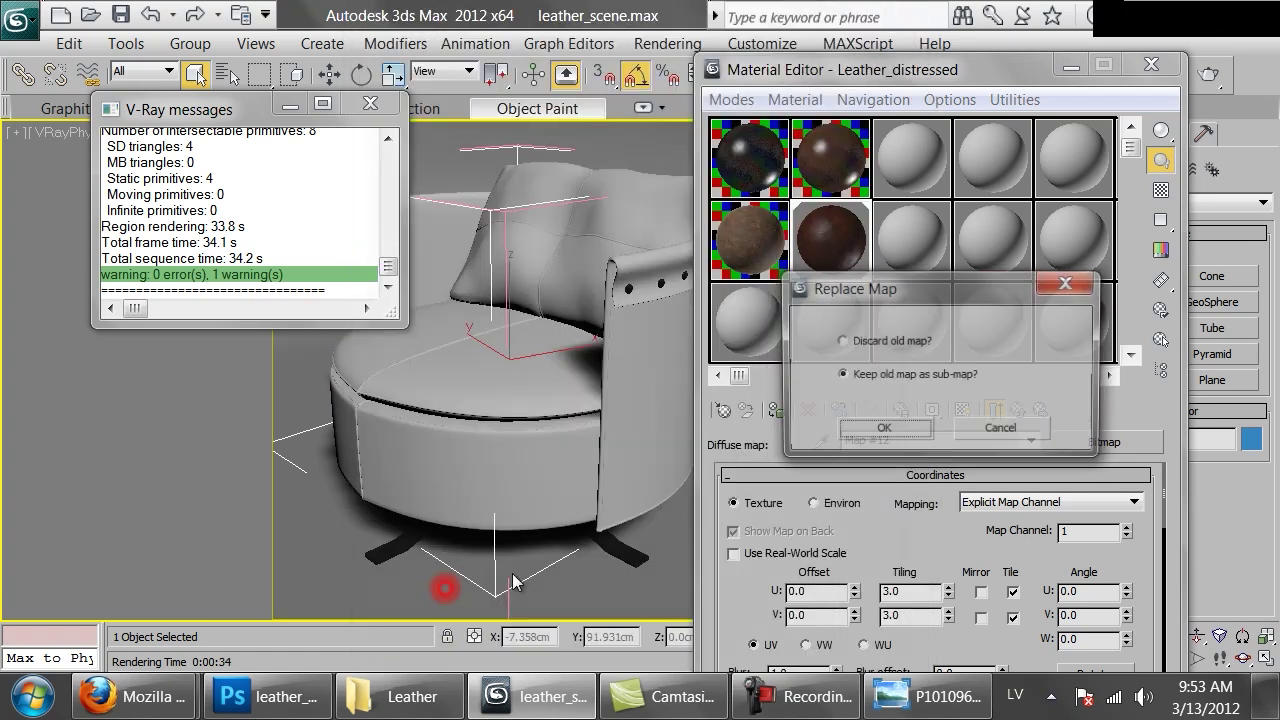
pyautogui.click(918, 431)
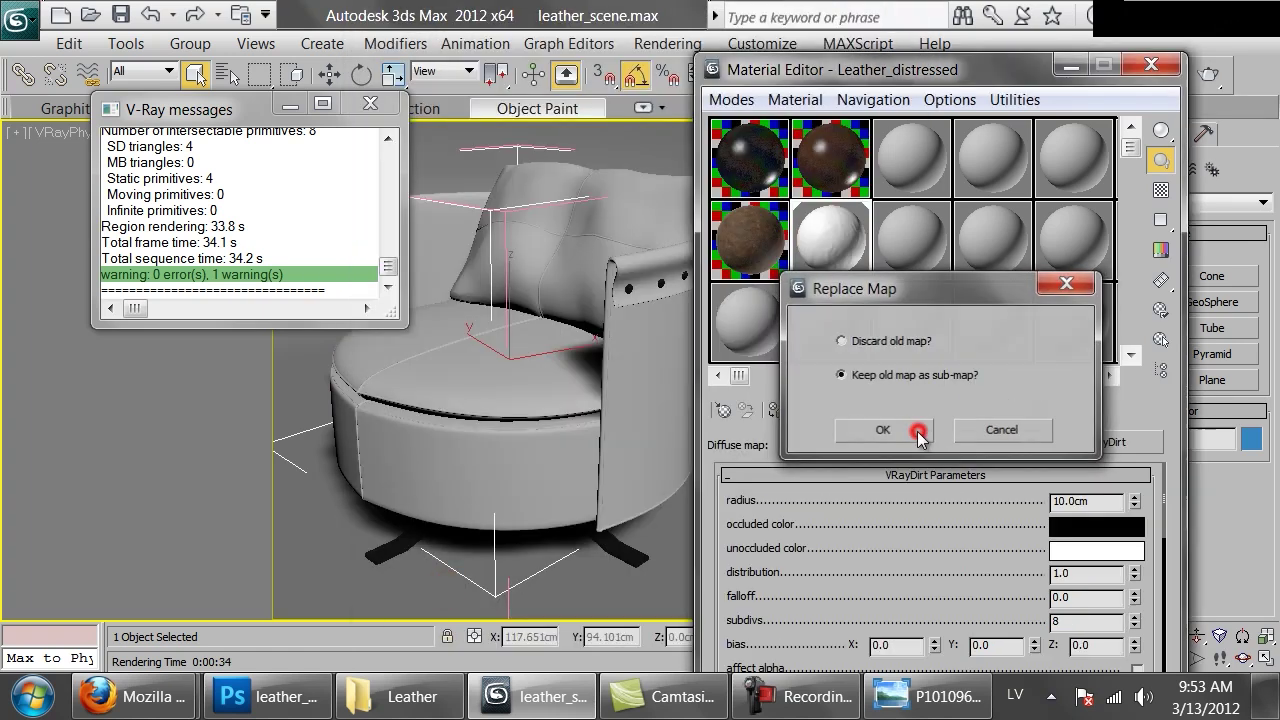
# Step: Move the leather_old.png bitmap from the VRayDirt radius slot to its unoccluded color slot
pyautogui.scroll(-6, 891, 583)
pyautogui.rightClick(975, 593)
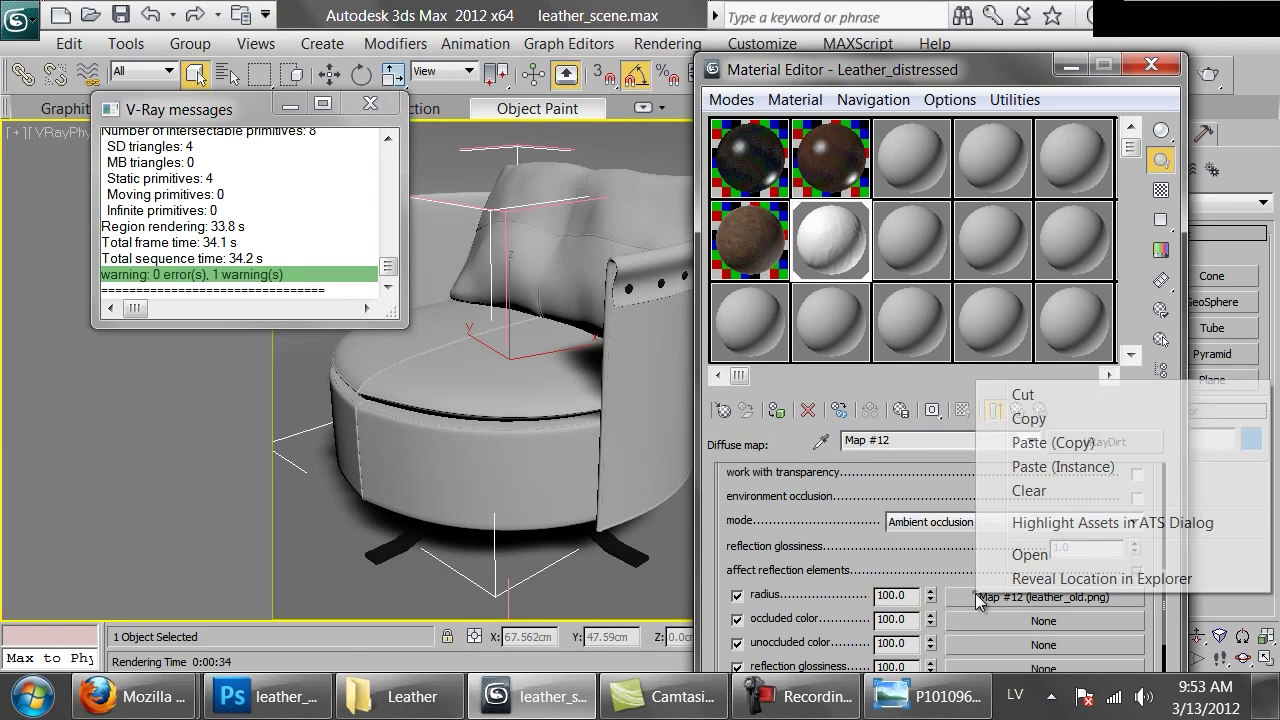
pyautogui.click(1050, 396)
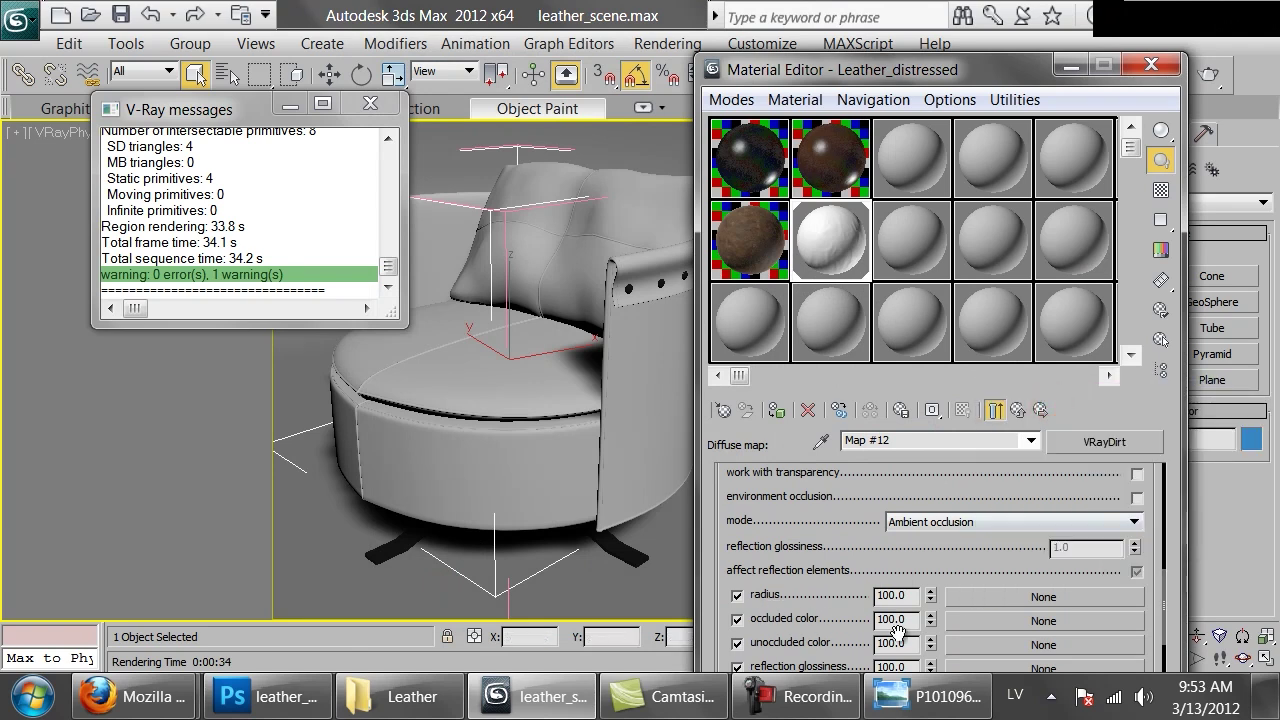
pyautogui.rightClick(955, 642)
pyautogui.click(986, 606)
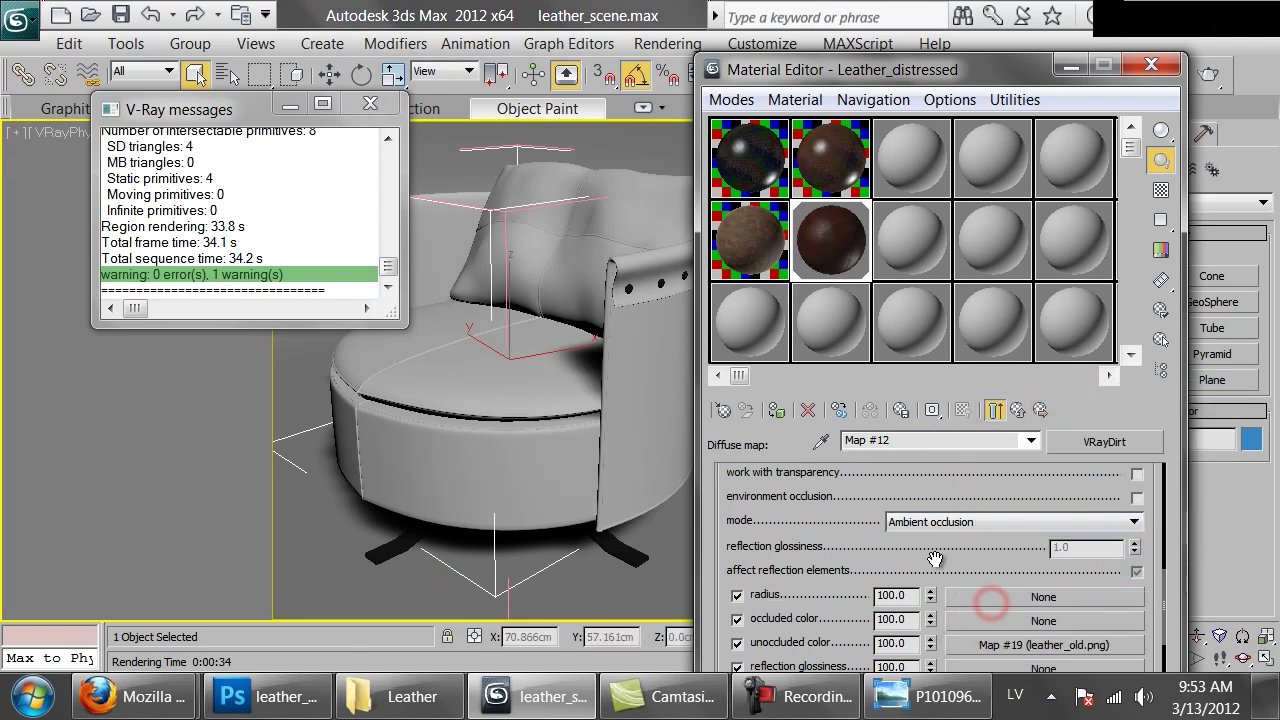
# Step: Set the VRayDirt occluded color to bright green with hue 77, saturation 255 and value 255
pyautogui.scroll(4, 953, 549)
pyautogui.scroll(3, 953, 549)
pyautogui.click(1108, 528)
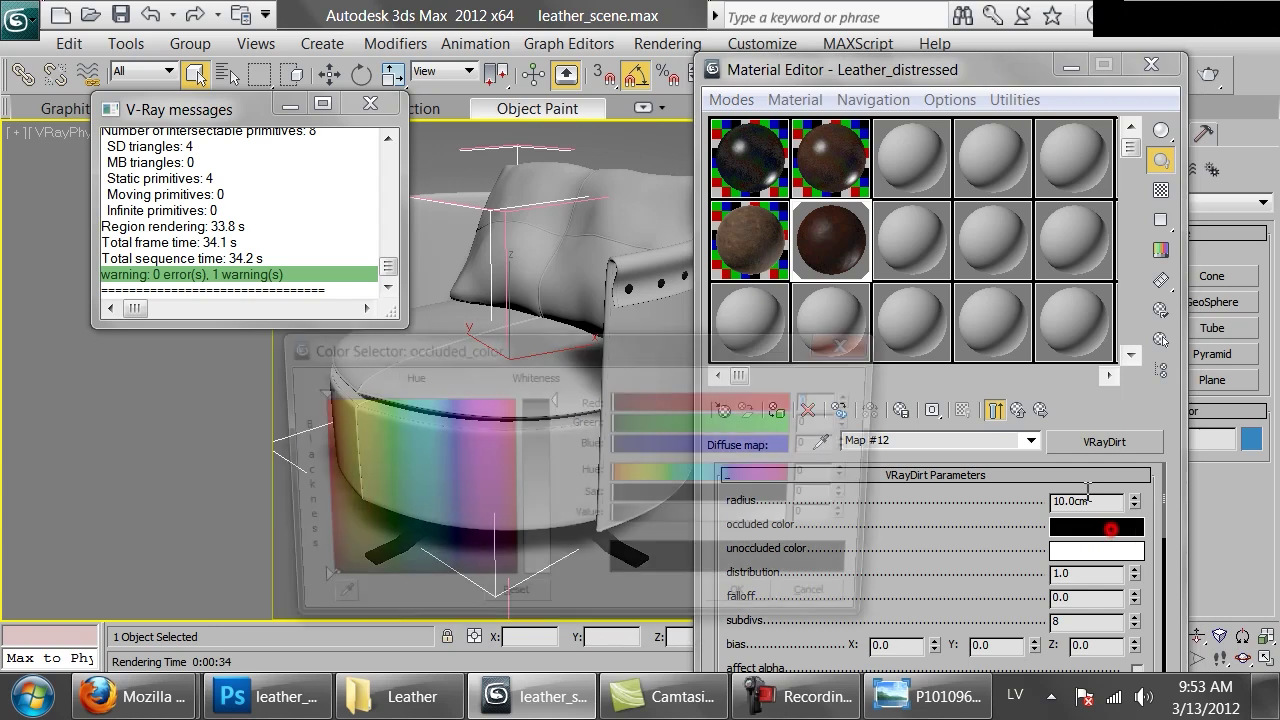
pyautogui.moveTo(720, 474)
pyautogui.mouseDown()
pyautogui.moveTo(651, 477)
pyautogui.moveTo(670, 476)
pyautogui.mouseUp()
pyautogui.click(766, 498)
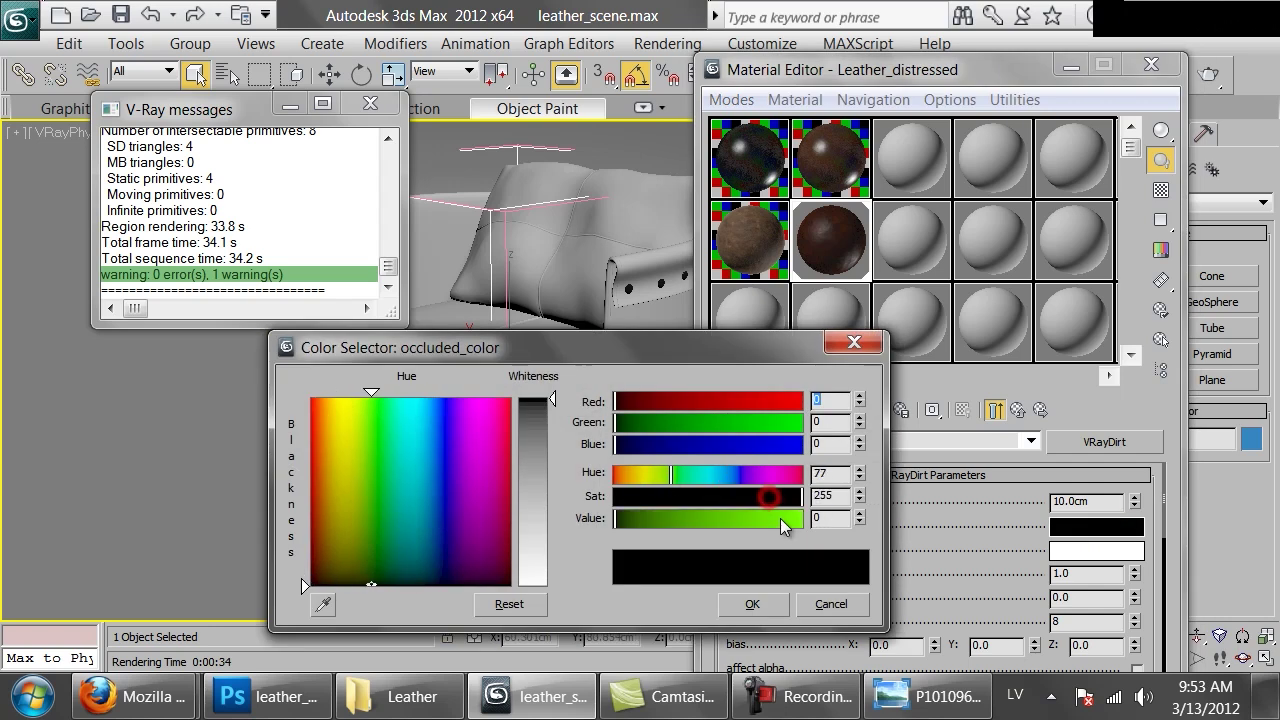
pyautogui.click(780, 518)
pyautogui.click(752, 604)
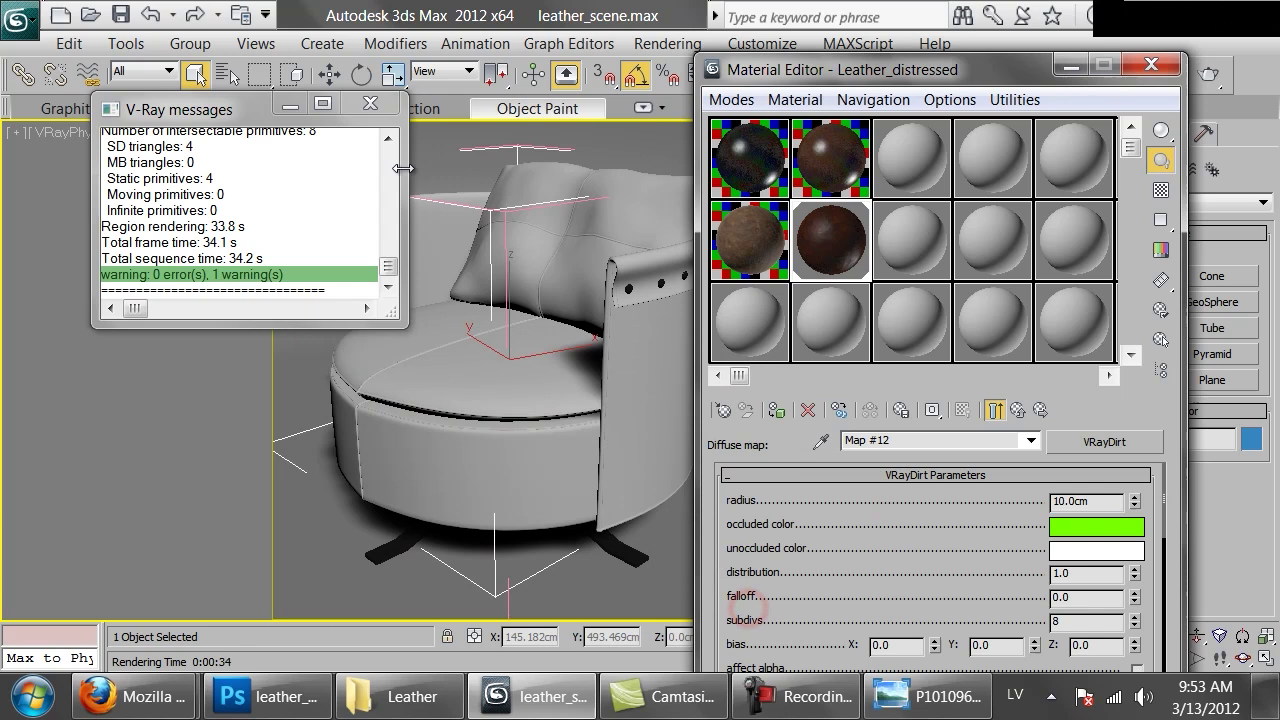
# Step: Close the V-Ray messages, render the armchair to check the green dirt effect, and close the frame buffer
pyautogui.click(378, 103)
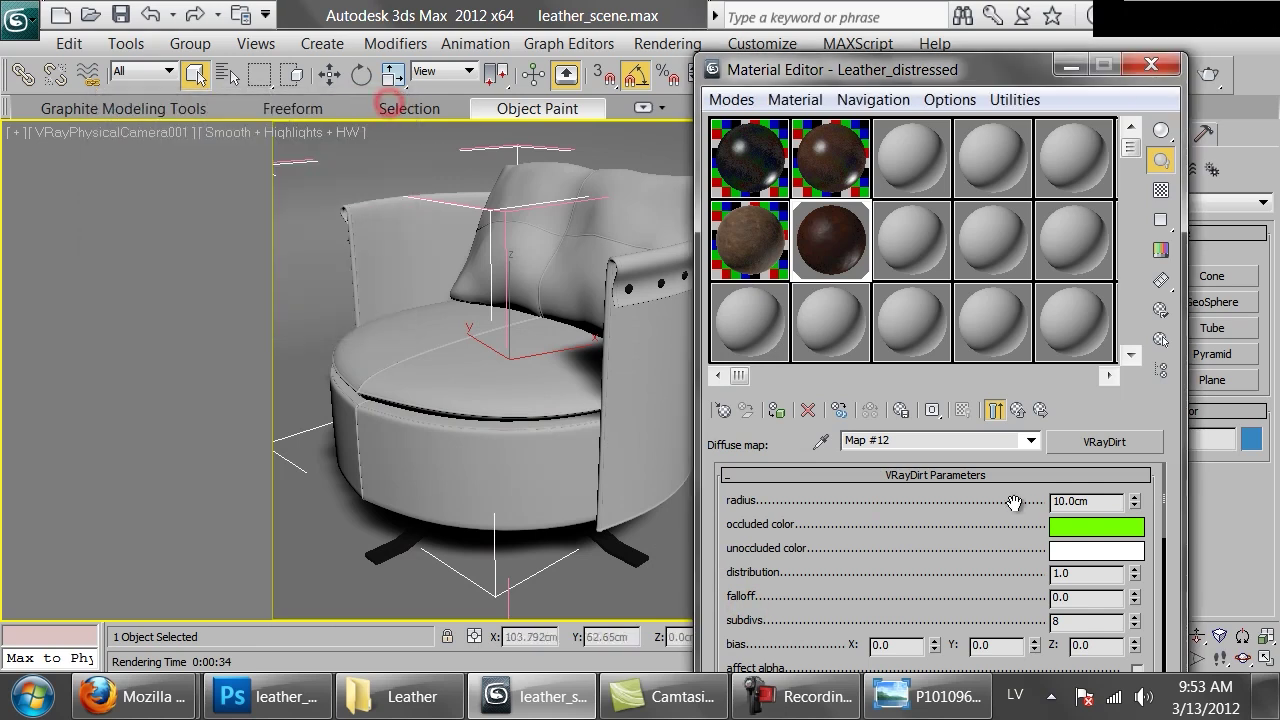
pyautogui.click(1209, 73)
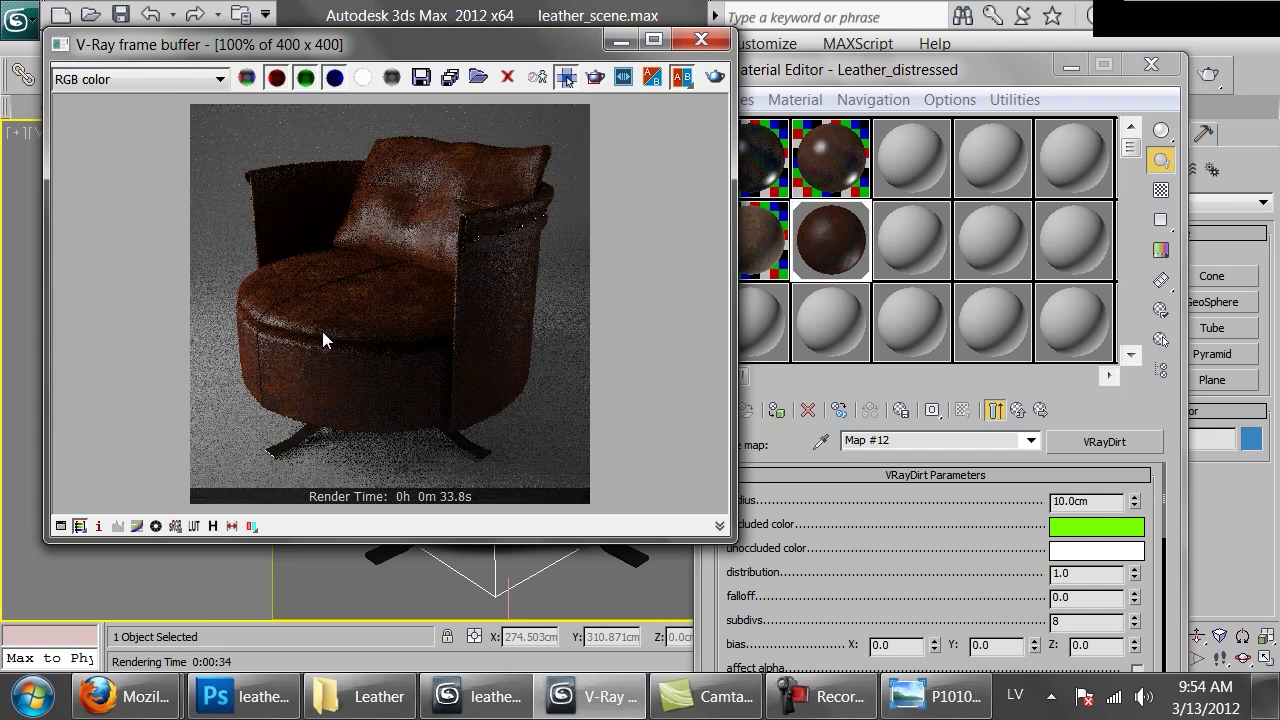
pyautogui.hotkey('shift', 'q')
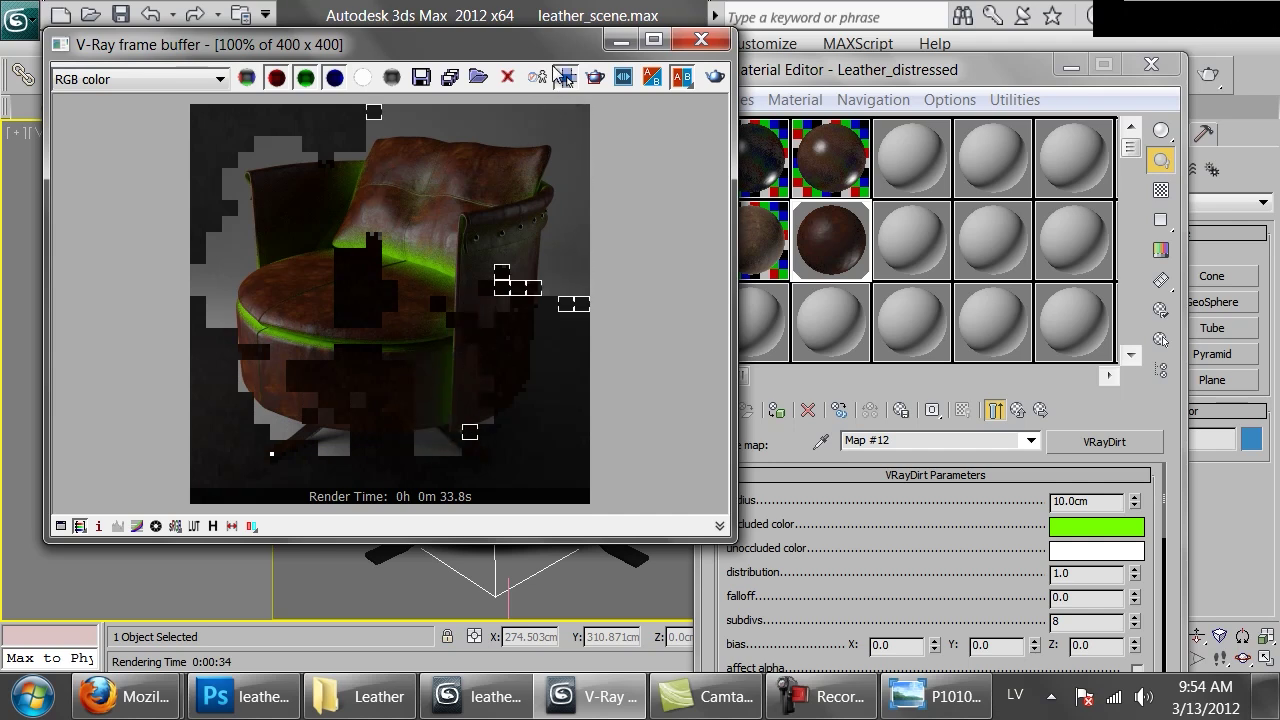
pyautogui.moveTo(570, 39); pyautogui.dragTo(547, 137)
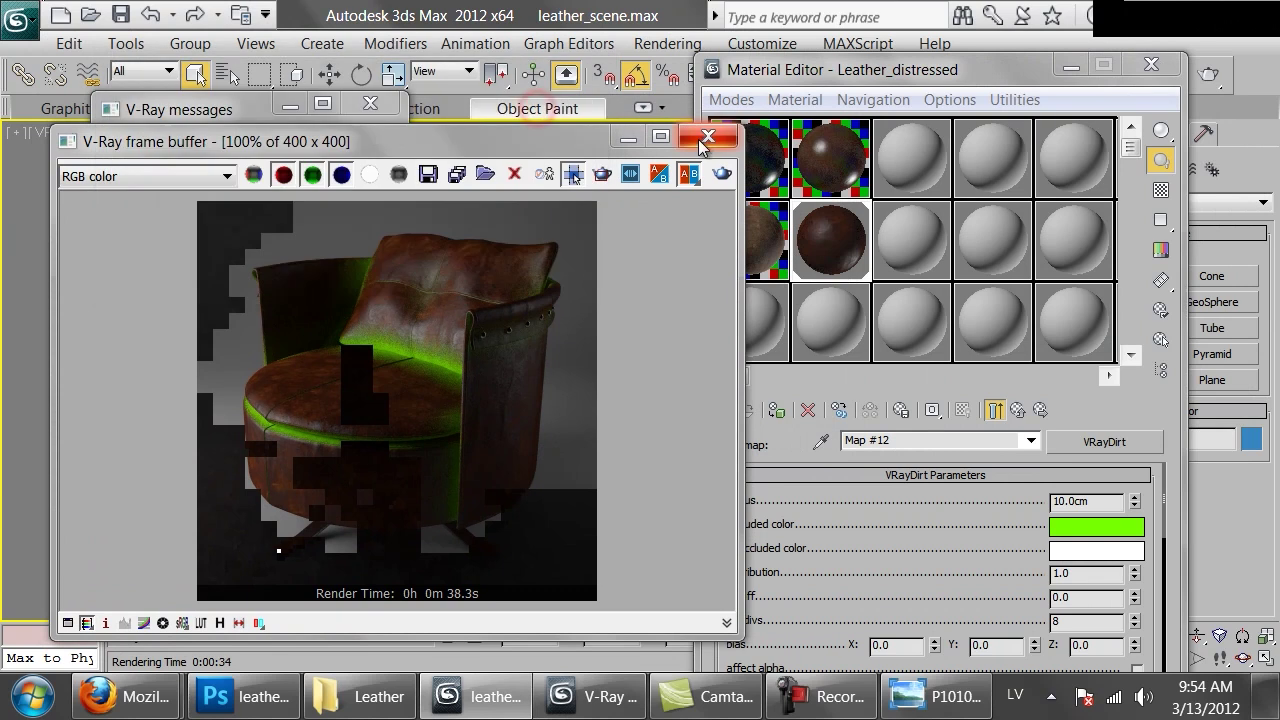
pyautogui.click(708, 135)
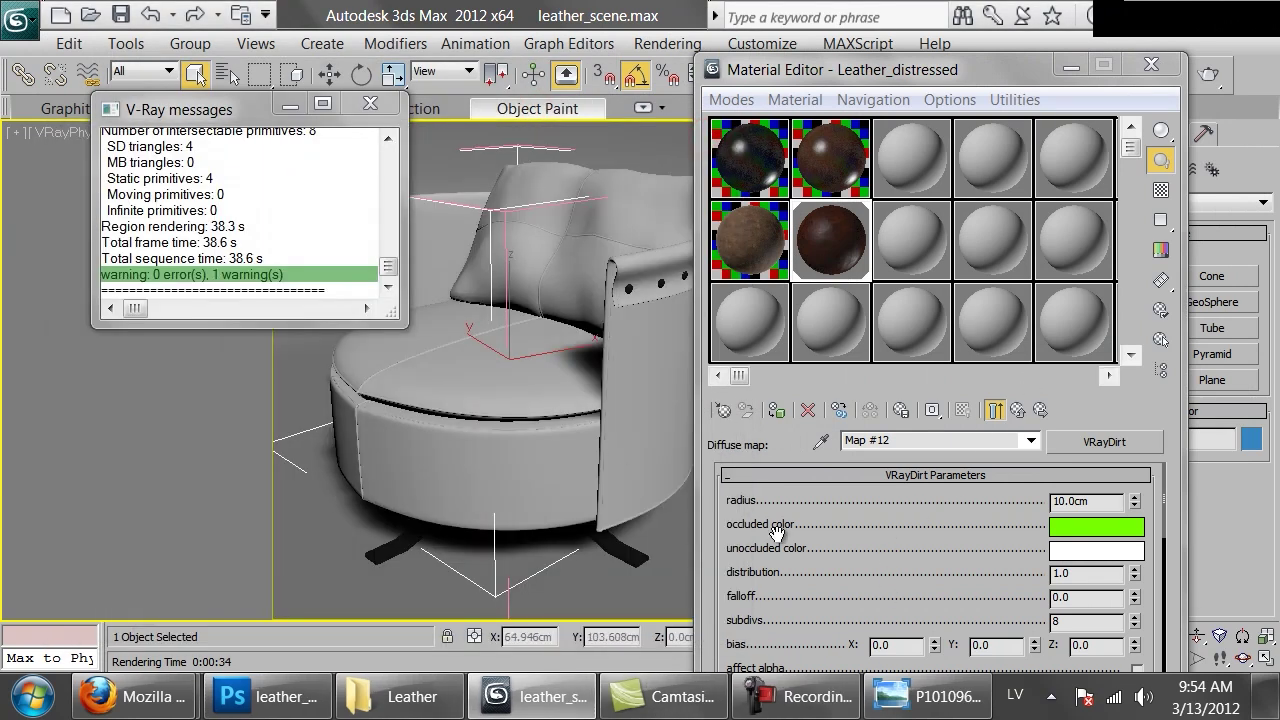
# Step: Copy the Diffuse VRayDirt map, paste it as a copy into its own unoccluded color slot, and open the nested map
pyautogui.scroll(-10, 979, 582)
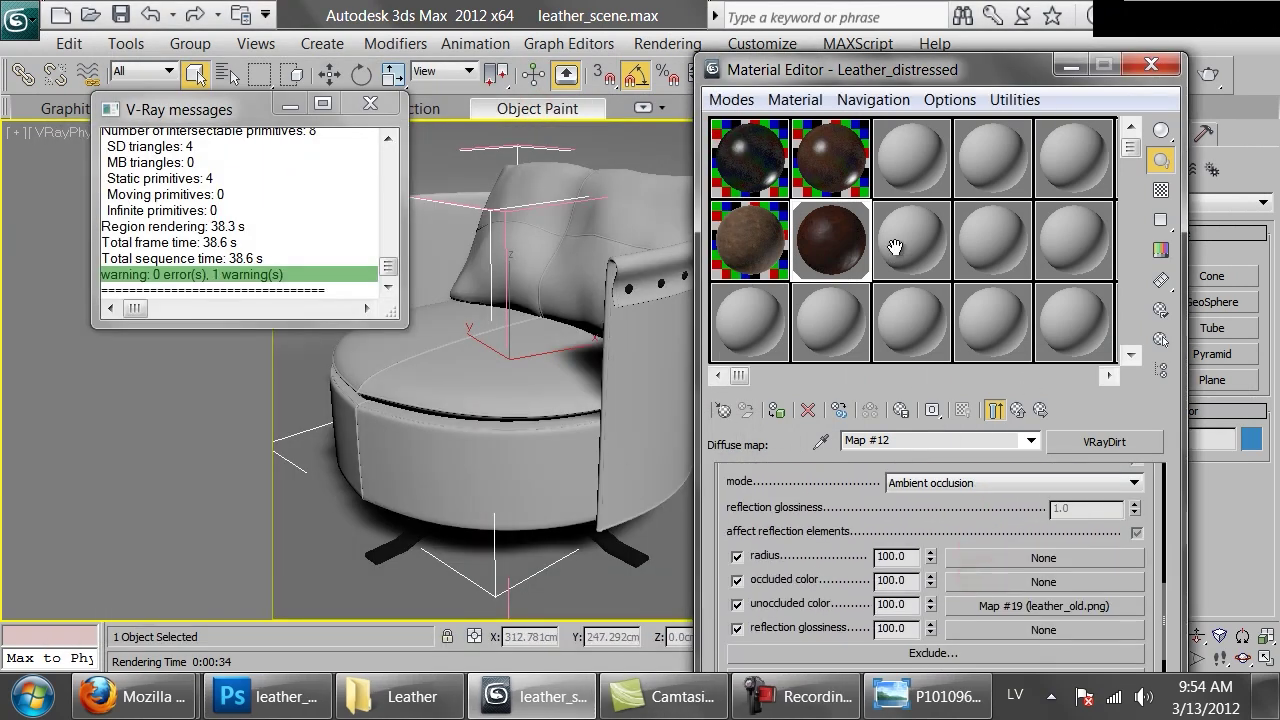
pyautogui.click(1020, 410)
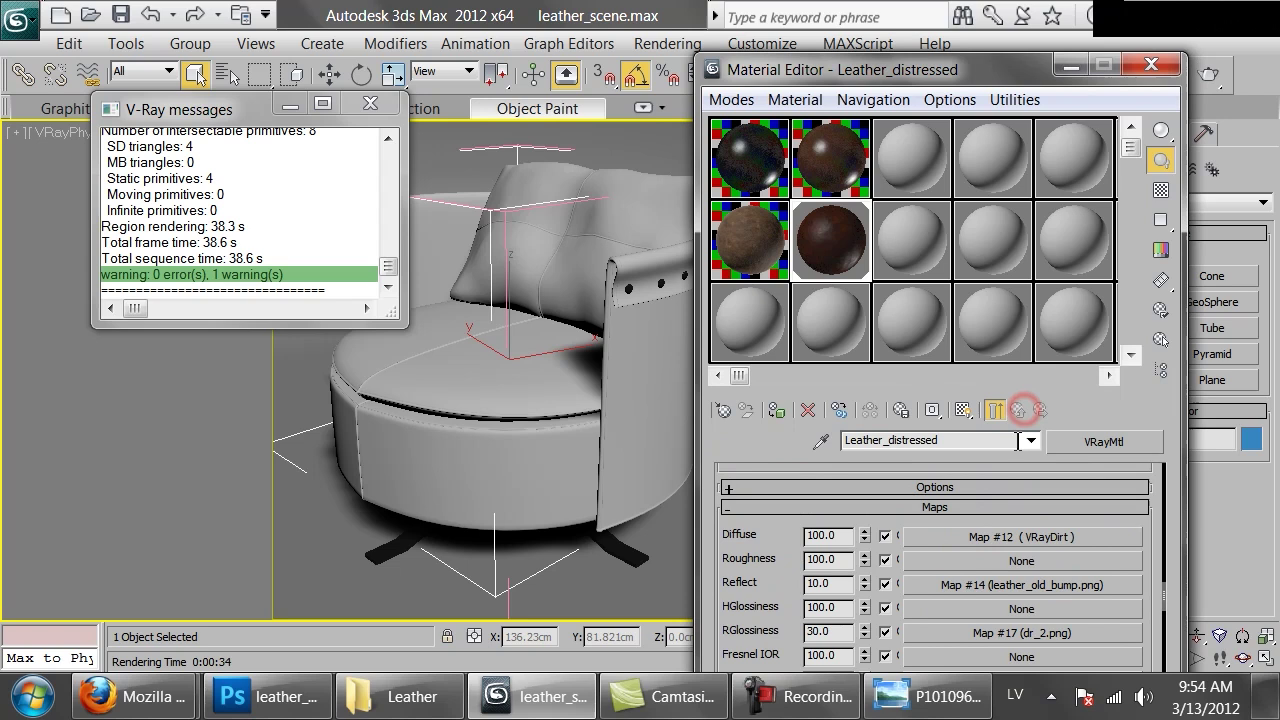
pyautogui.rightClick(992, 534)
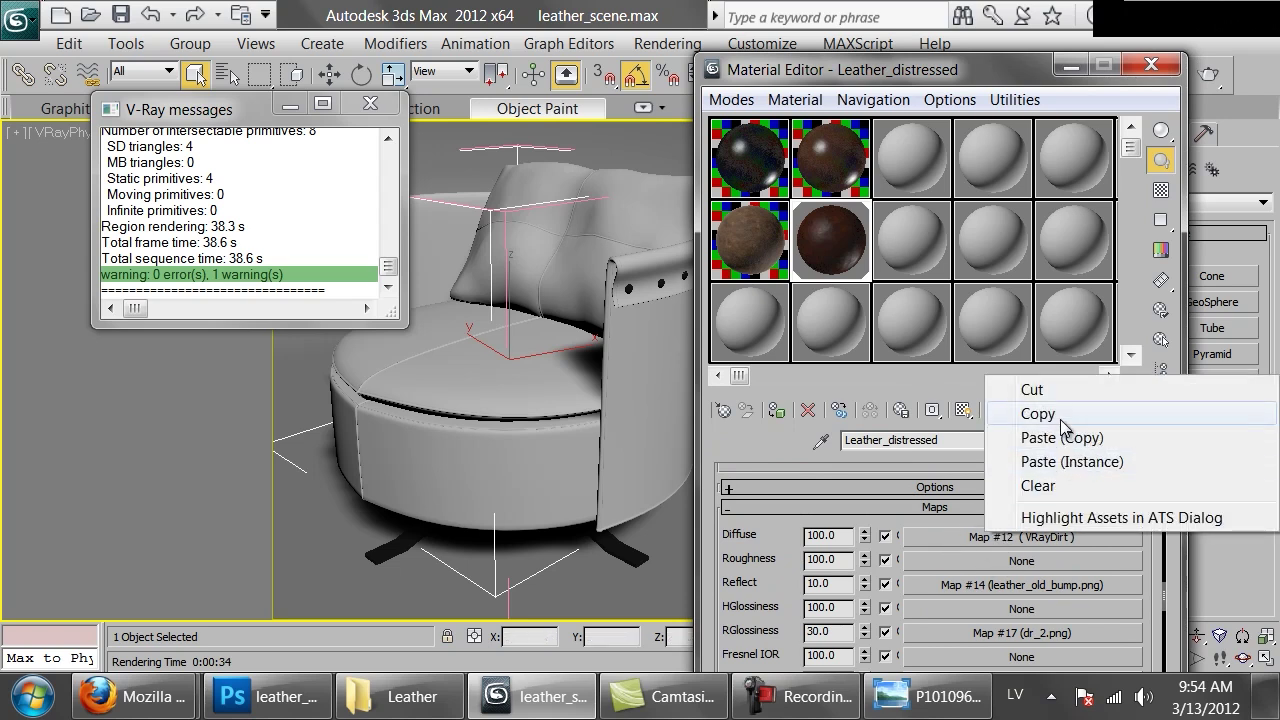
pyautogui.click(1062, 414)
pyautogui.click(1001, 538)
pyautogui.scroll(-10, 900, 560)
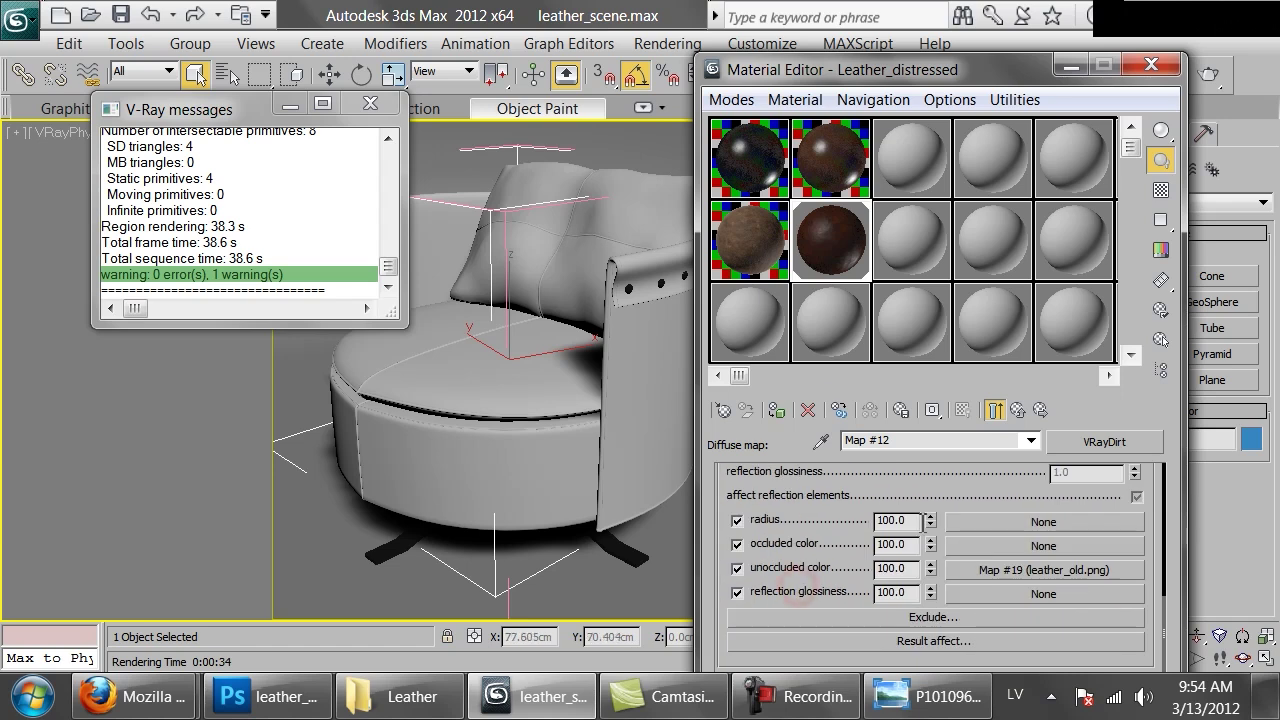
pyautogui.rightClick(1013, 570)
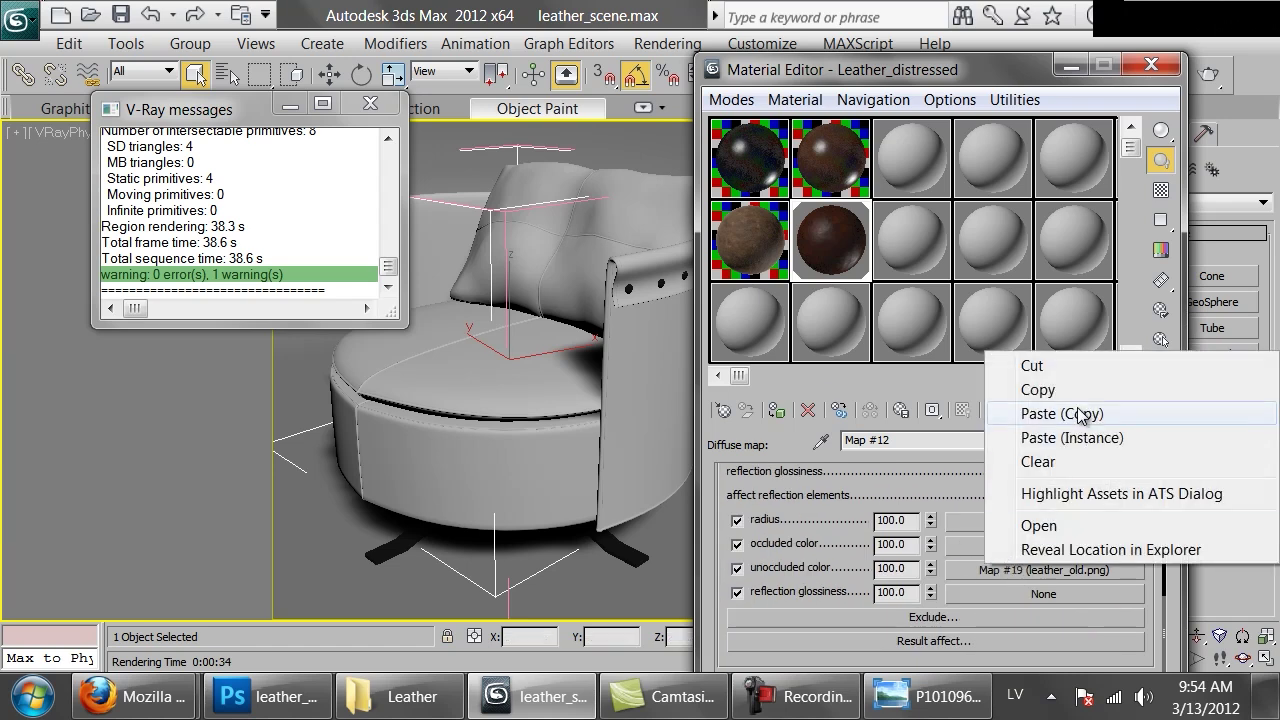
pyautogui.click(1006, 415)
pyautogui.click(1004, 573)
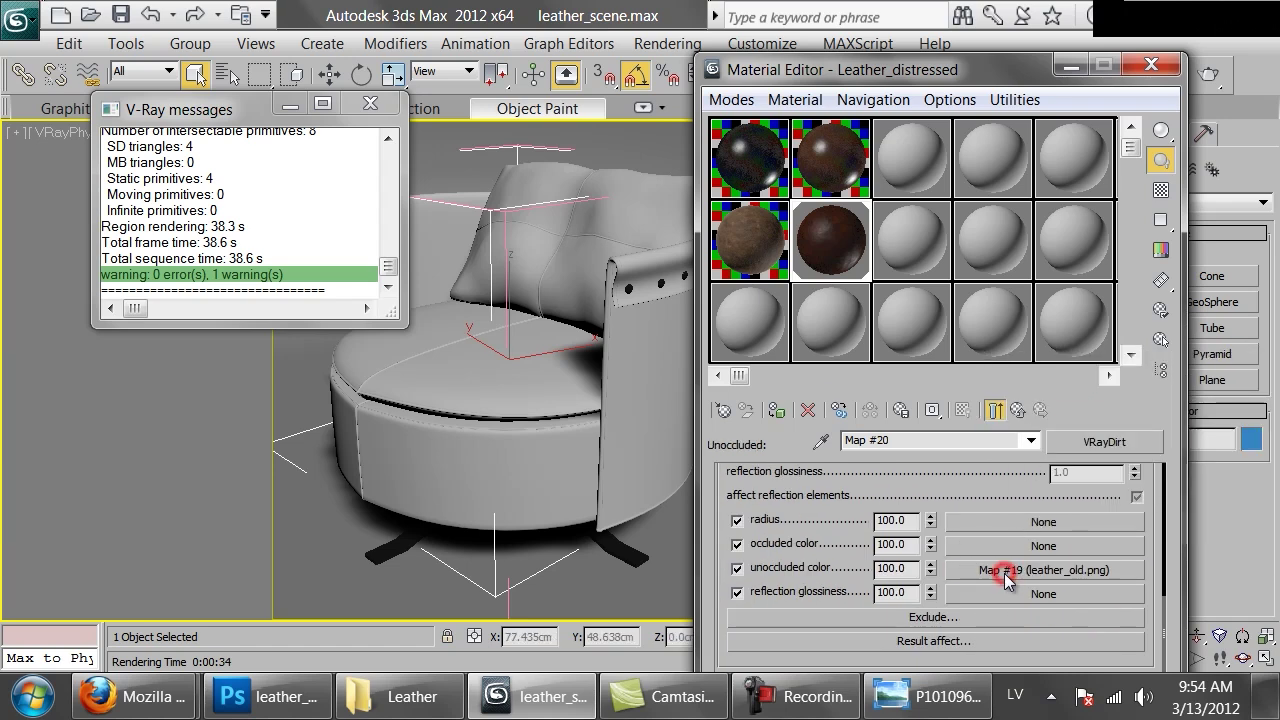
# Step: Set the nested VRayDirt map's radius to 5 cm
pyautogui.scroll(5, 908, 603)
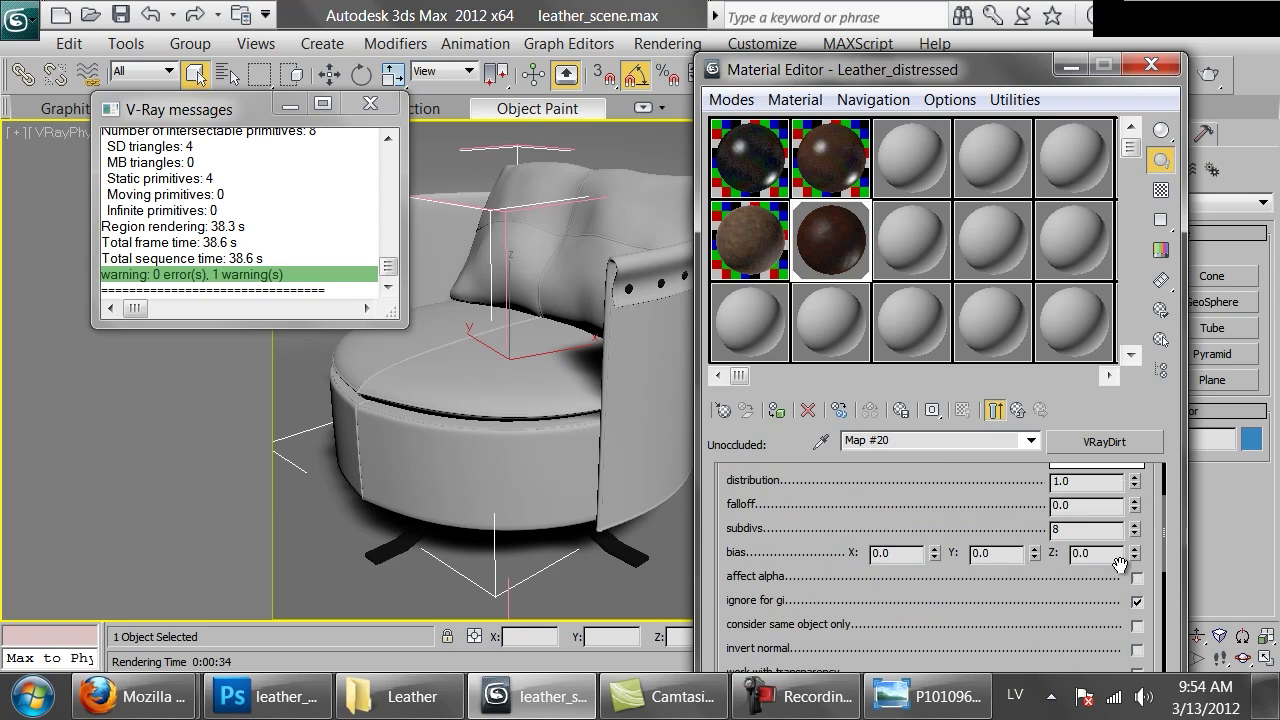
pyautogui.scroll(-5, 1100, 598)
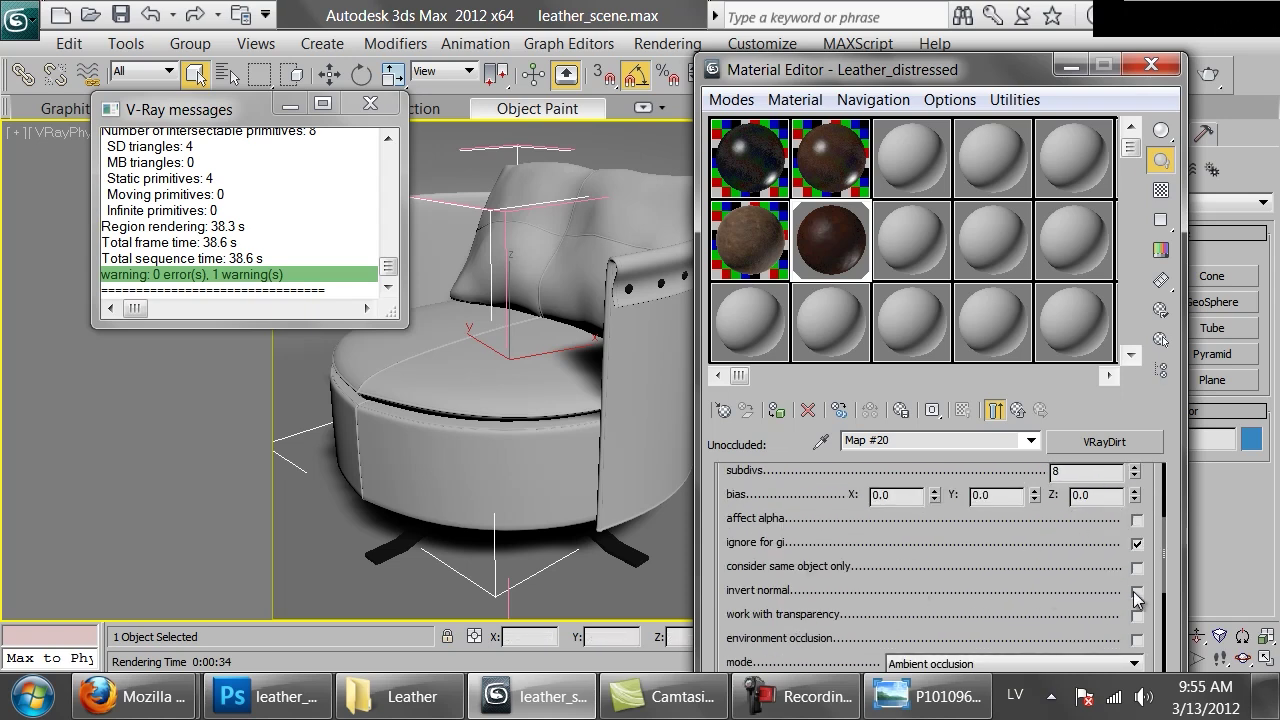
pyautogui.scroll(5, 1089, 578)
pyautogui.click(1068, 551)
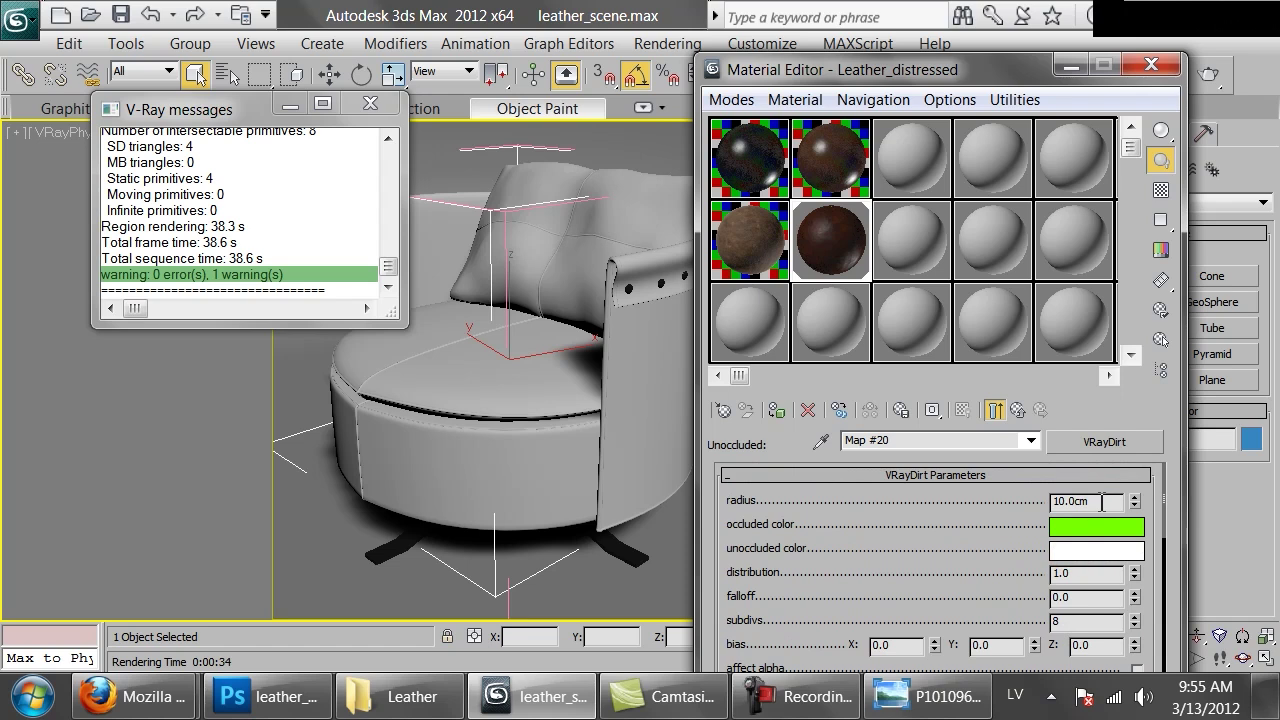
pyautogui.doubleClick(1099, 501)
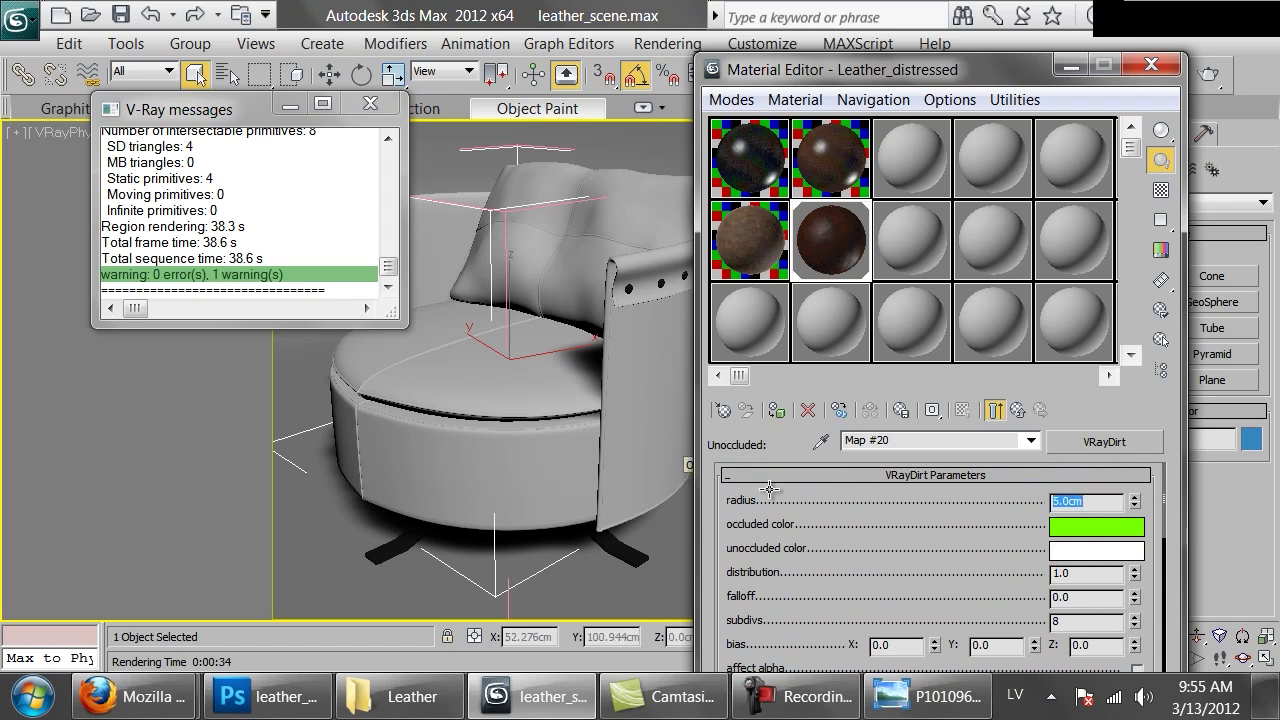
# Step: Change the nested VRayDirt's occluded color to pure red and render the armchair to check both dirt layers
pyautogui.click(1083, 530)
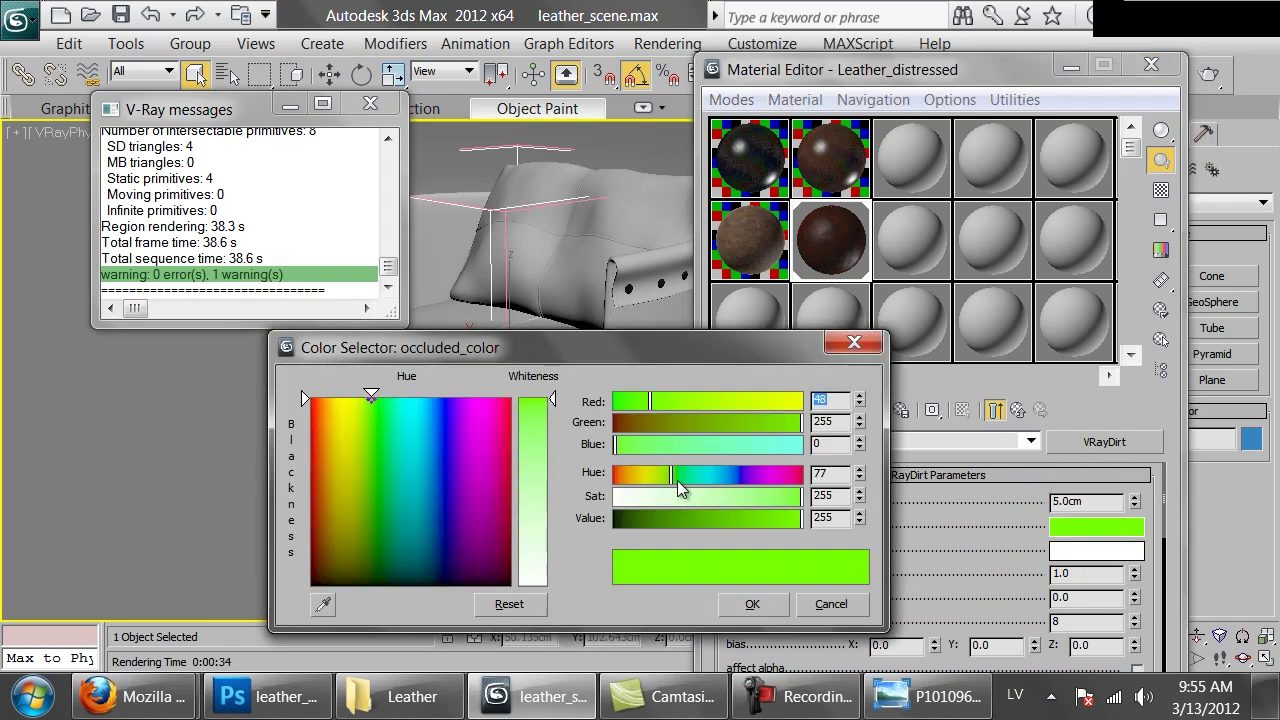
pyautogui.moveTo(677, 478); pyautogui.dragTo(616, 473)
pyautogui.click(752, 603)
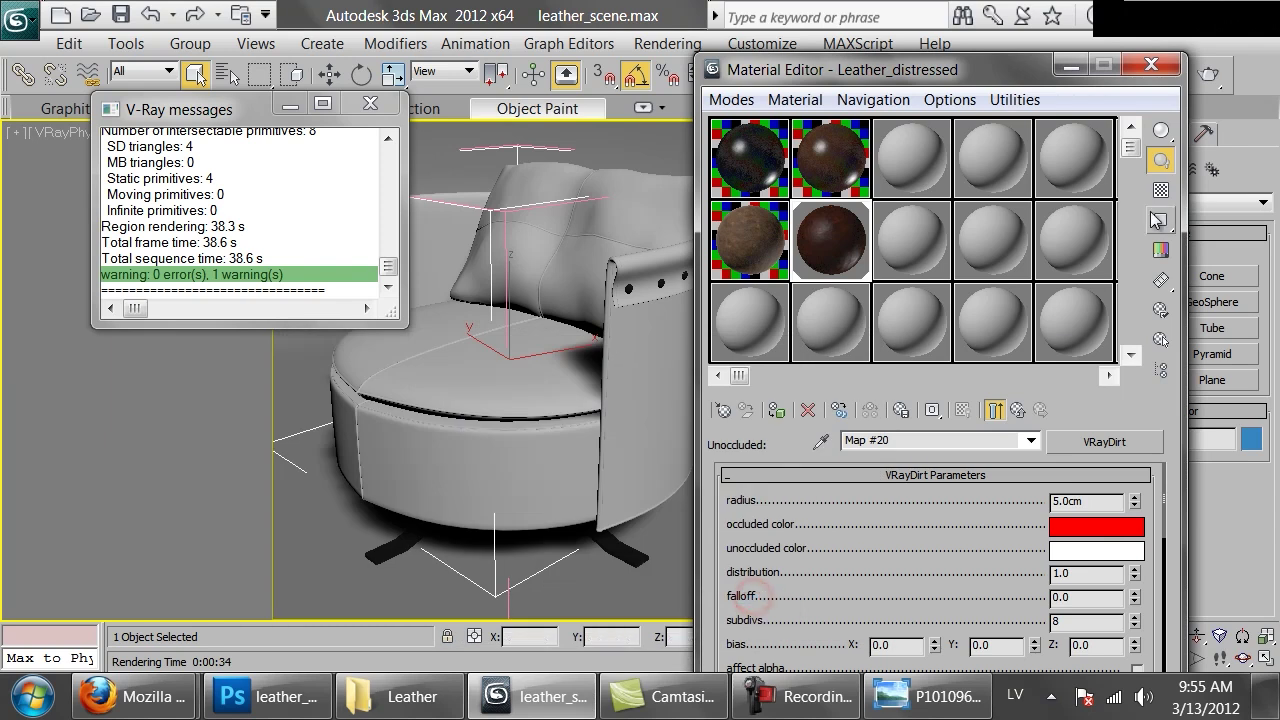
pyautogui.click(1210, 78)
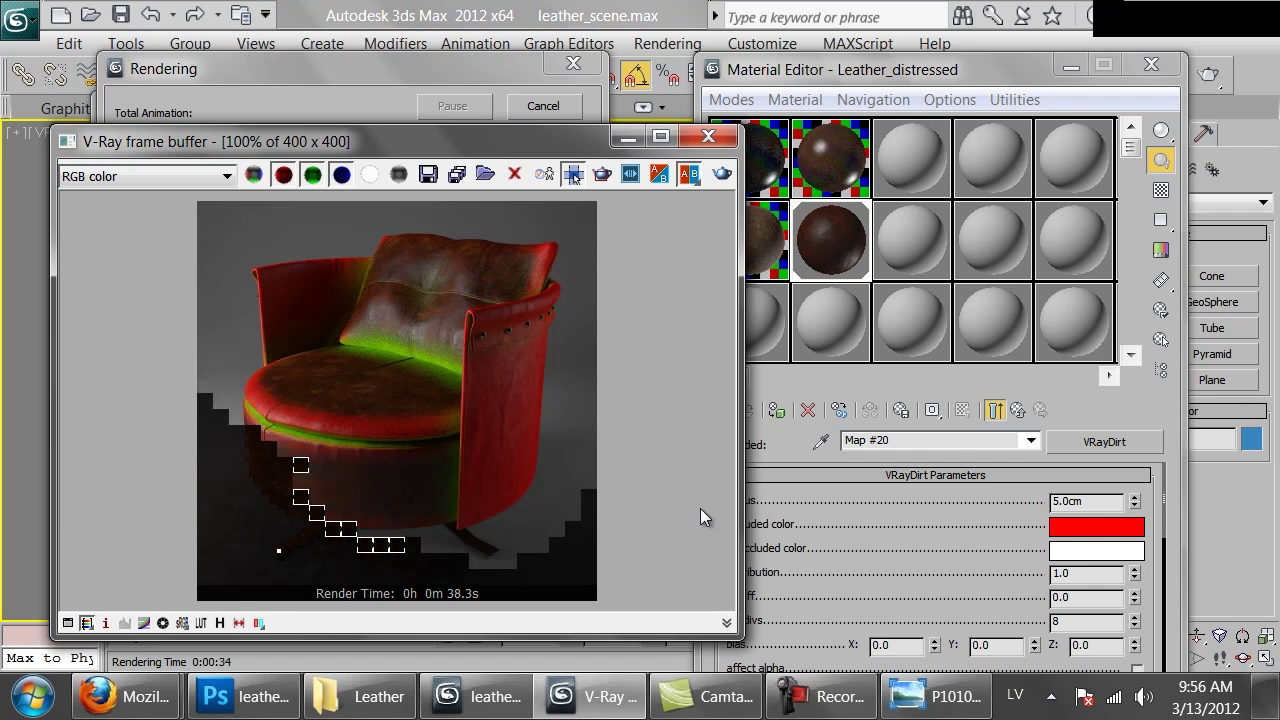
pyautogui.click(973, 535)
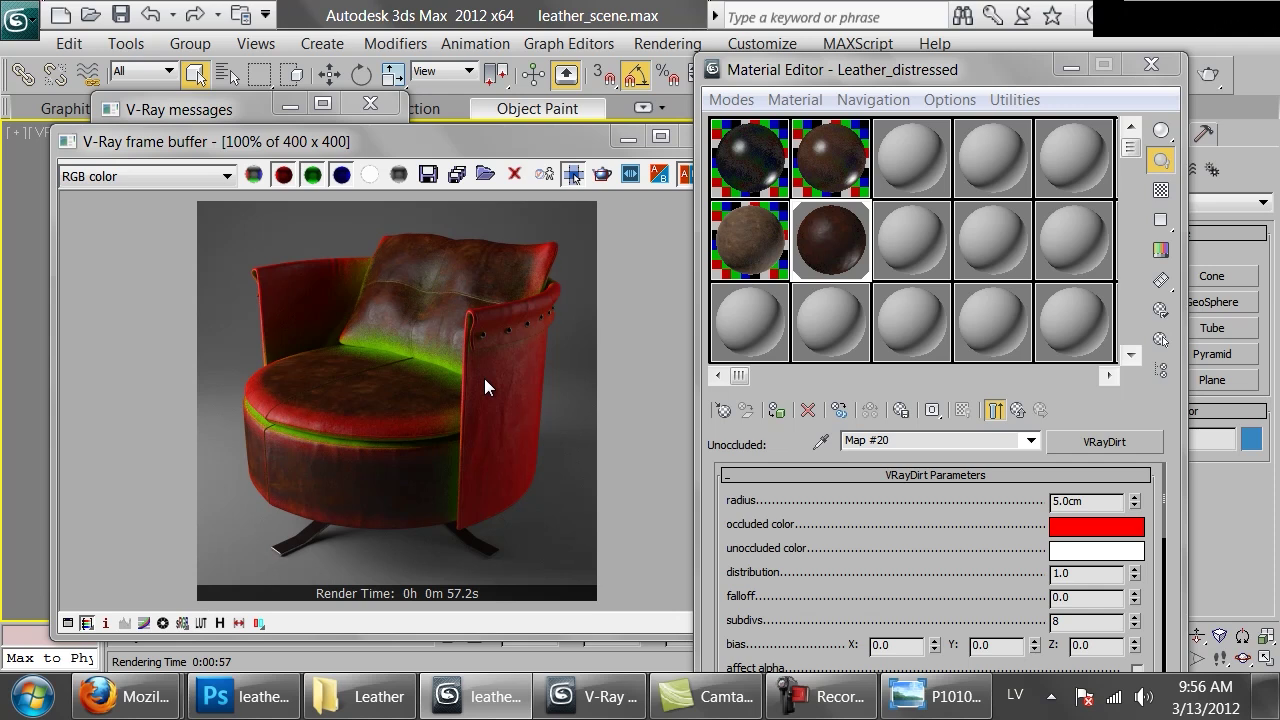
# Step: Load the dr_4.png bitmap from the DIRT textures folder into the nested VRayDirt's radius map slot and close the frame buffer
pyautogui.moveTo(834, 638); pyautogui.dragTo(970, 499)
pyautogui.click(993, 565)
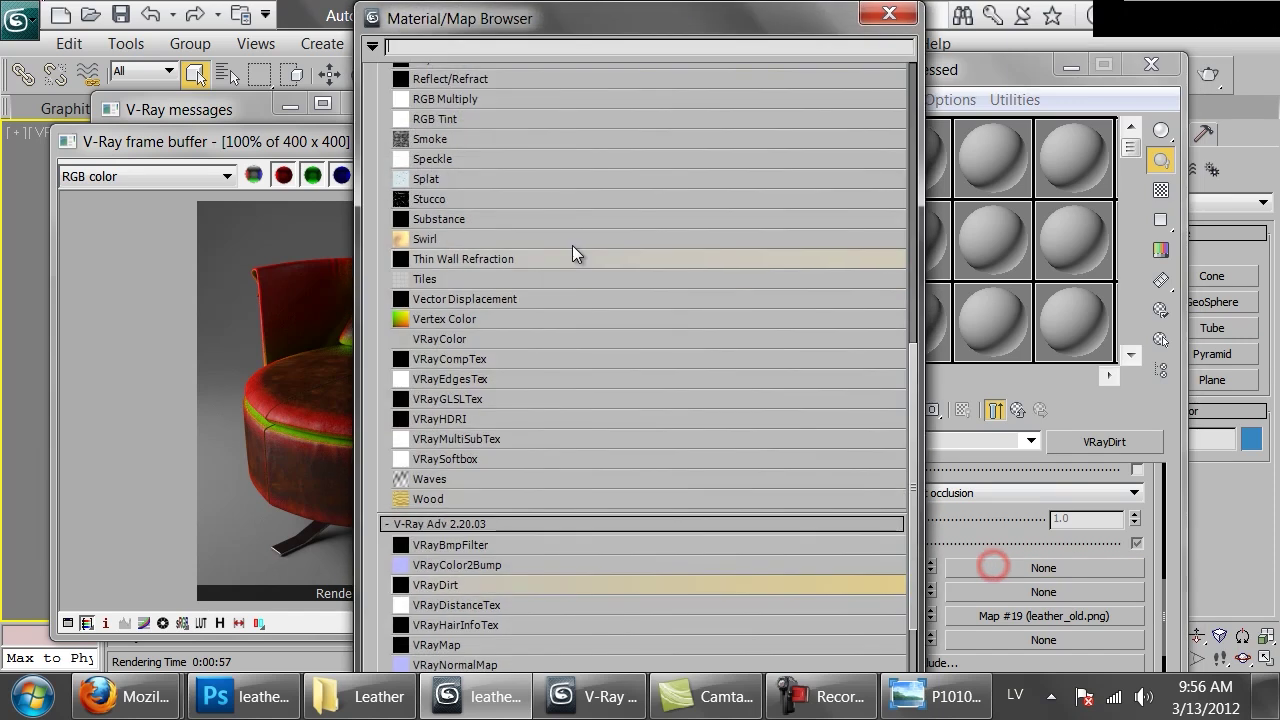
pyautogui.scroll(3, 454, 166)
pyautogui.scroll(7, 461, 192)
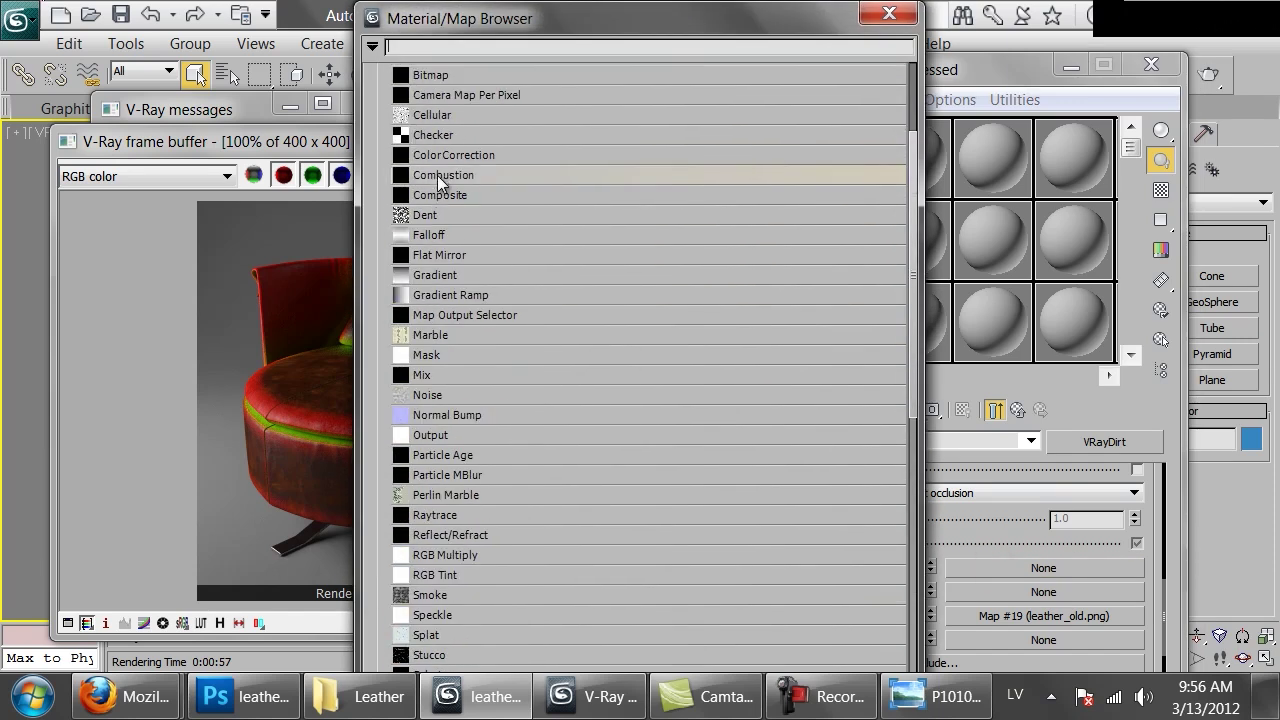
pyautogui.doubleClick(431, 218)
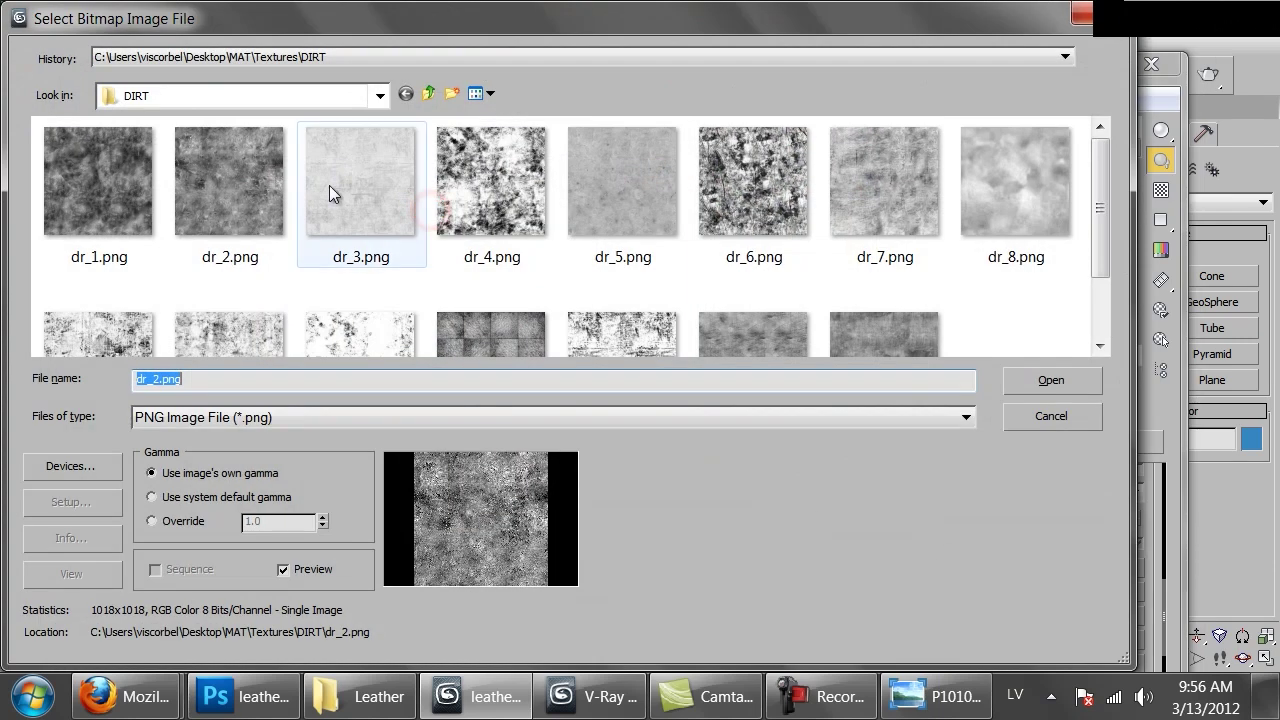
pyautogui.click(740, 218)
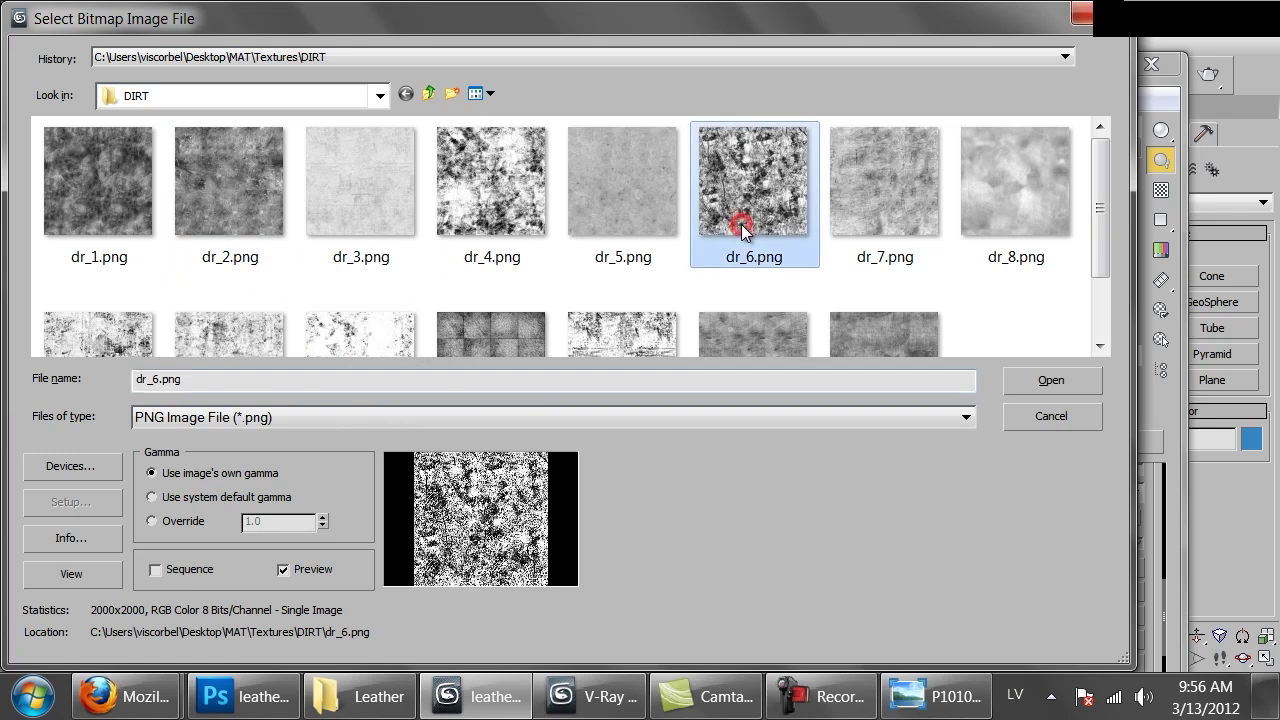
pyautogui.scroll(-1, 741, 224)
pyautogui.scroll(1, 743, 230)
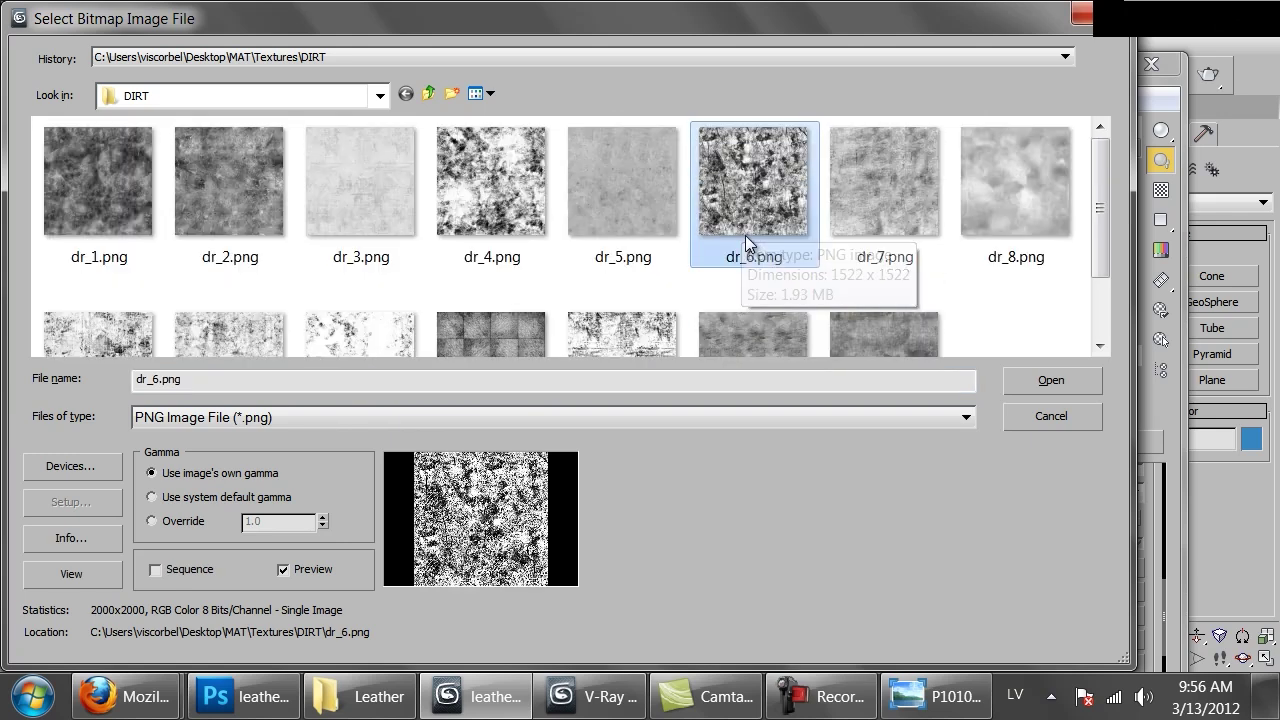
pyautogui.scroll(-1, 331, 222)
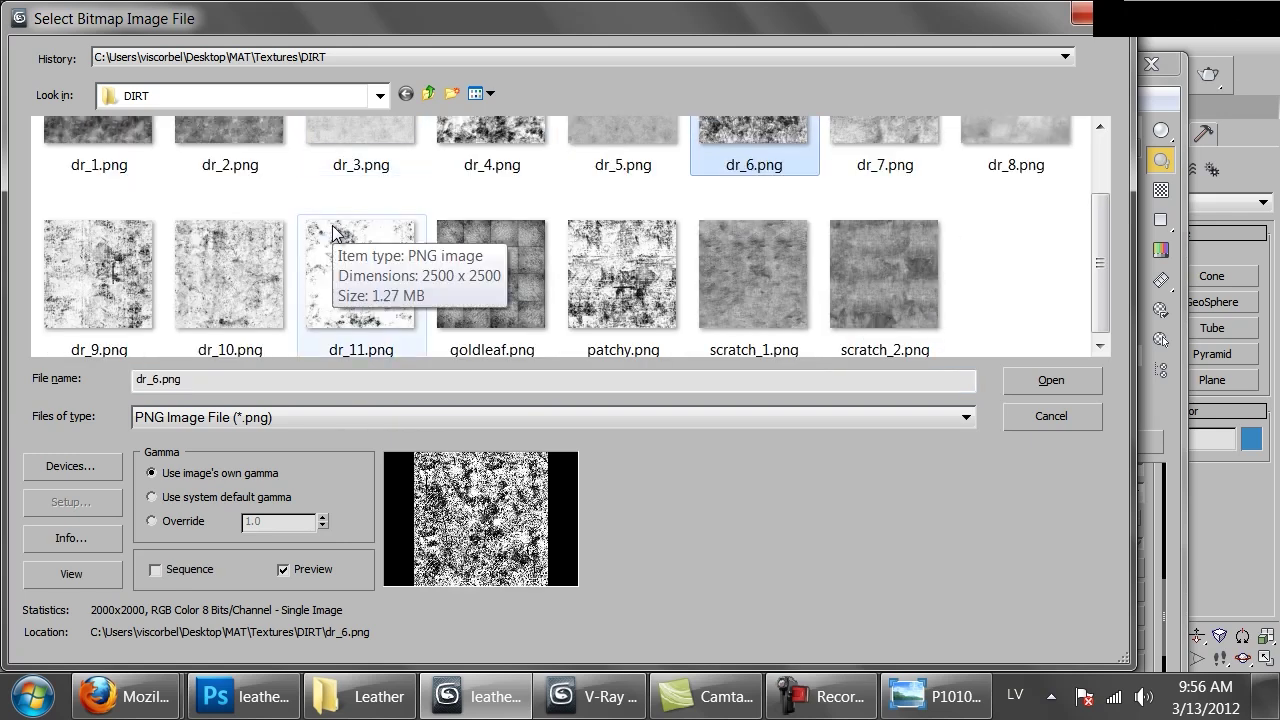
pyautogui.scroll(1, 658, 267)
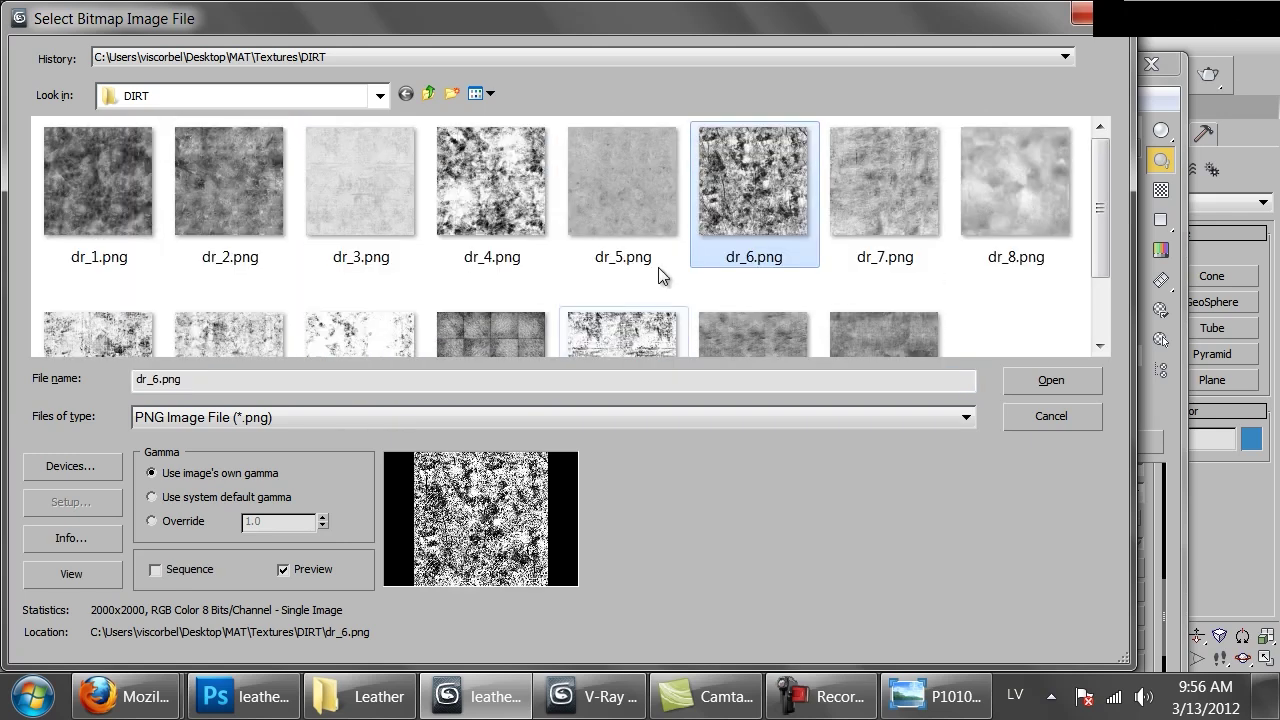
pyautogui.click(477, 194)
pyautogui.doubleClick(477, 194)
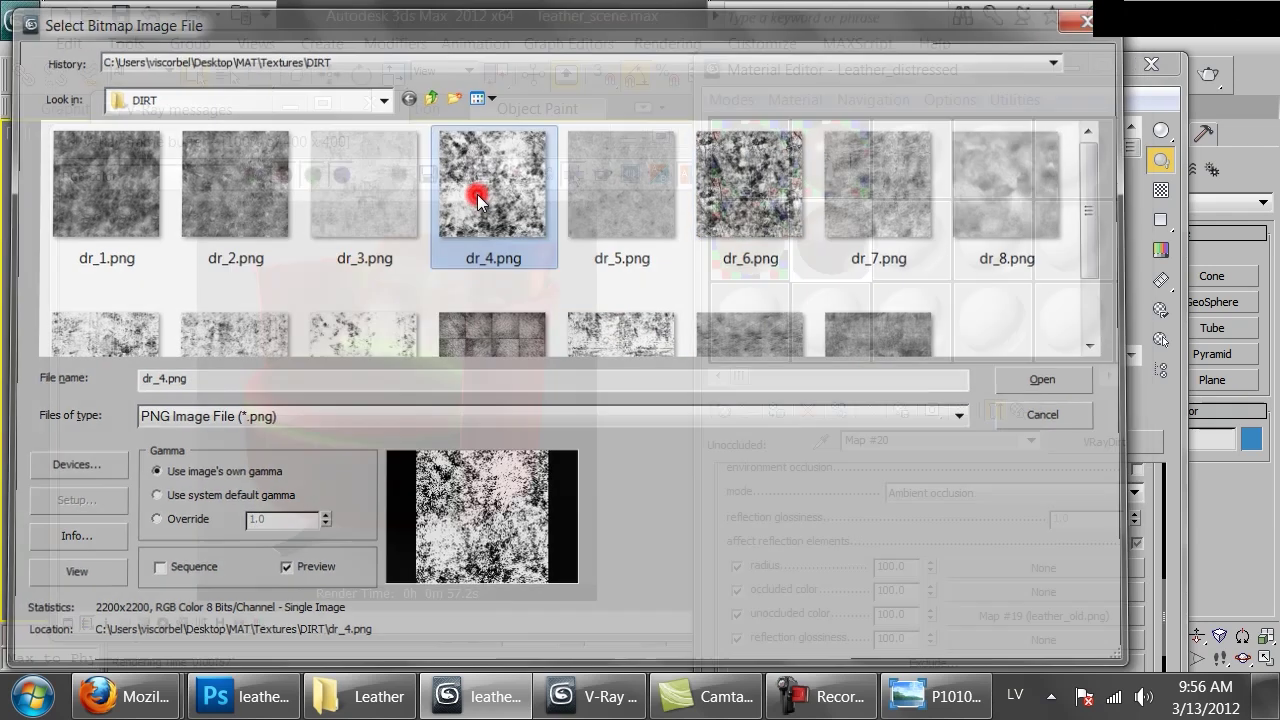
pyautogui.click(705, 137)
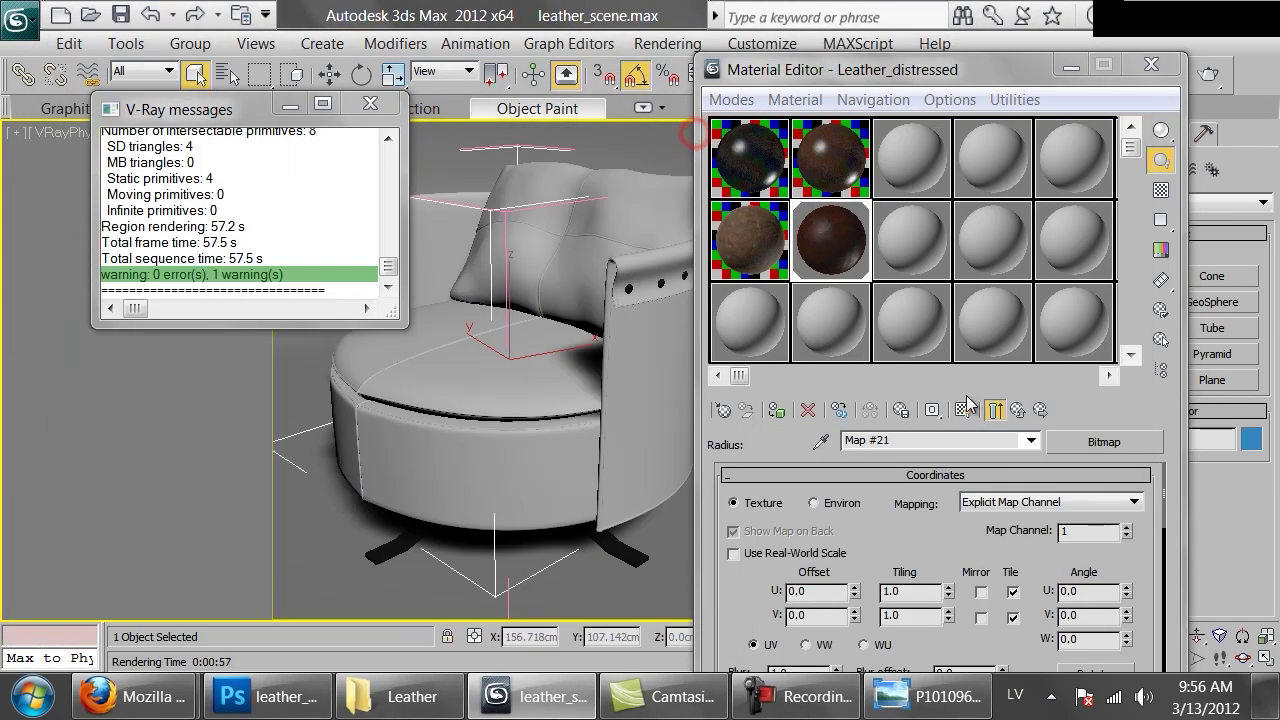
# Step: Display the radius bitmap on the armchair in the viewport and set its U and V tiling to 2
pyautogui.click(963, 410)
pyautogui.doubleClick(918, 594)
pyautogui.write('2')
pyautogui.press('Return')
pyautogui.press('Tab')
pyautogui.write('2')
pyautogui.press('Return')
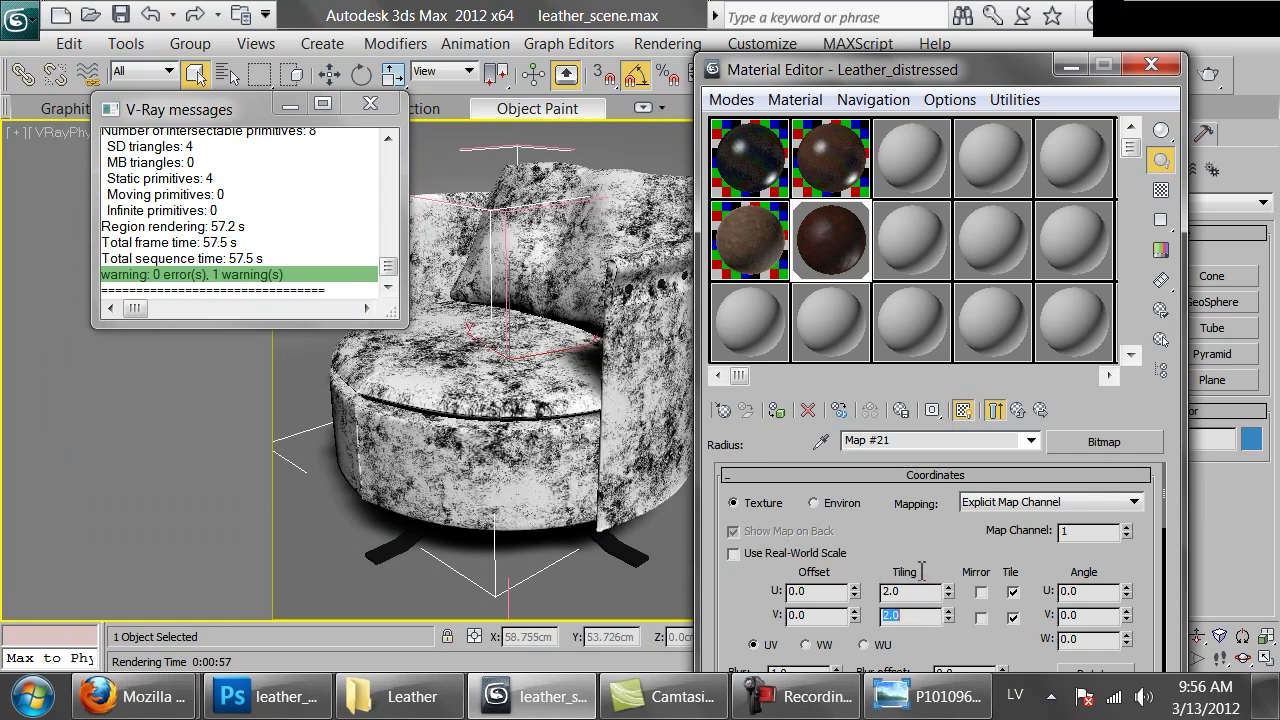
# Step: Return to the nested VRayDirt map and test-render the armchair to check how the bitmap breaks up the red dirt
pyautogui.click(1015, 411)
pyautogui.click(1214, 78)
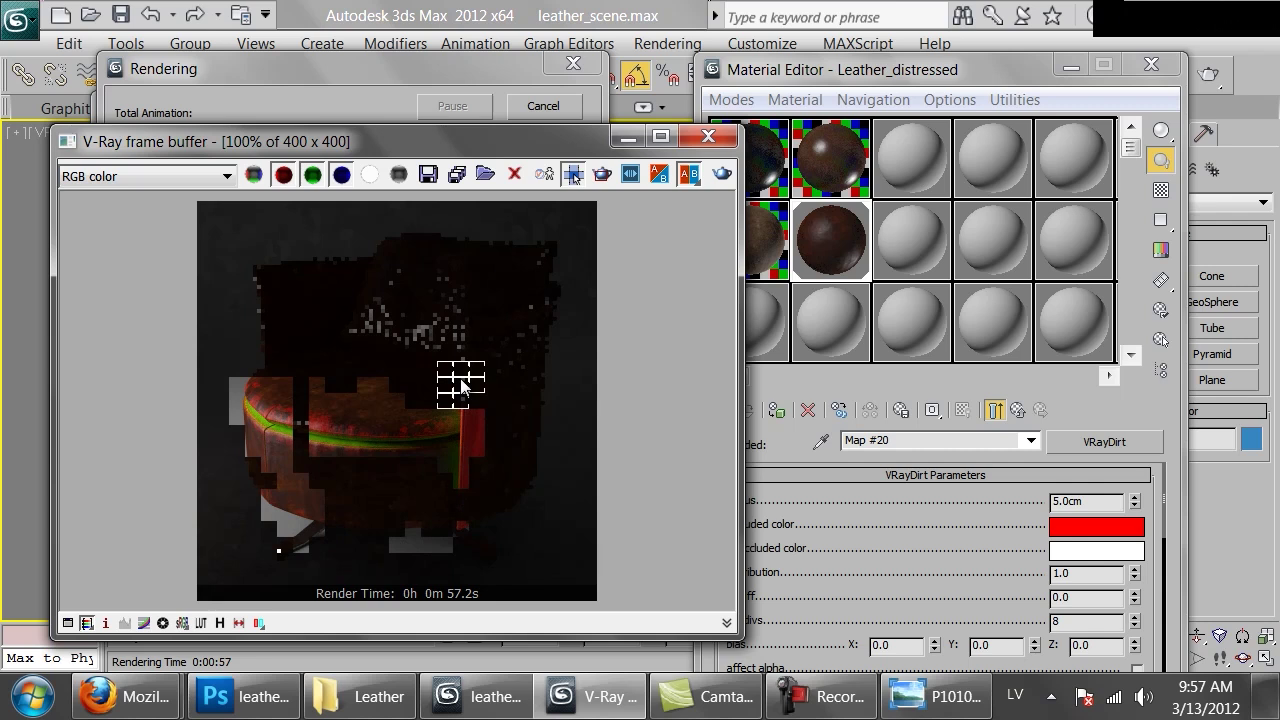
pyautogui.scroll(1, 460, 362)
pyautogui.scroll(-1, 450, 358)
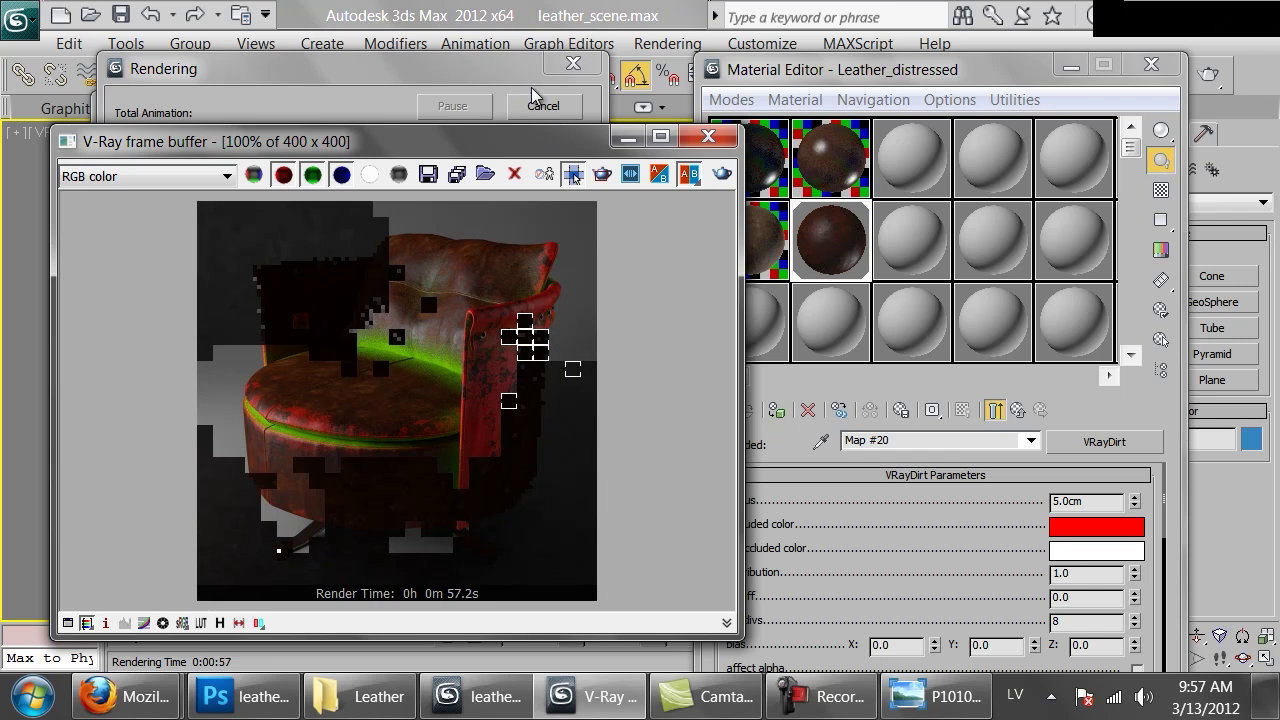
pyautogui.click(545, 105)
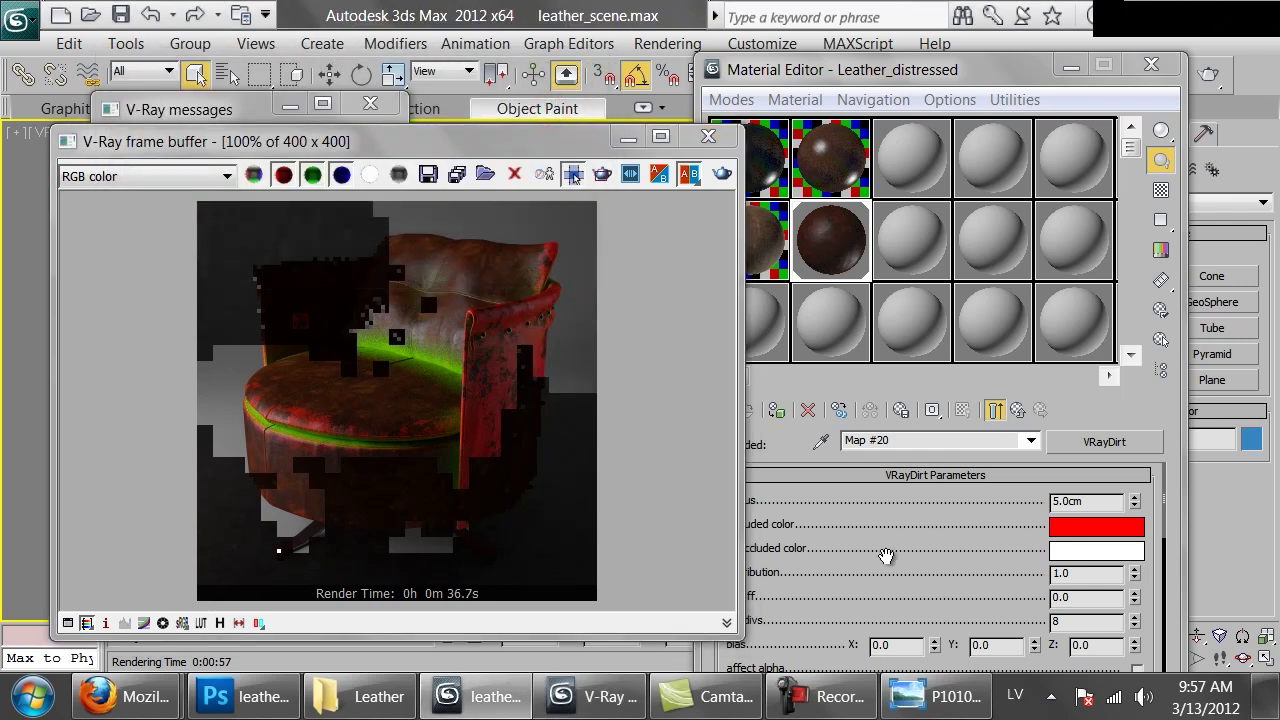
# Step: Set the nested VRayDirt's occluded color to dark brown with red 45, green 16 and blue 7
pyautogui.moveTo(910, 552); pyautogui.dragTo(914, 520)
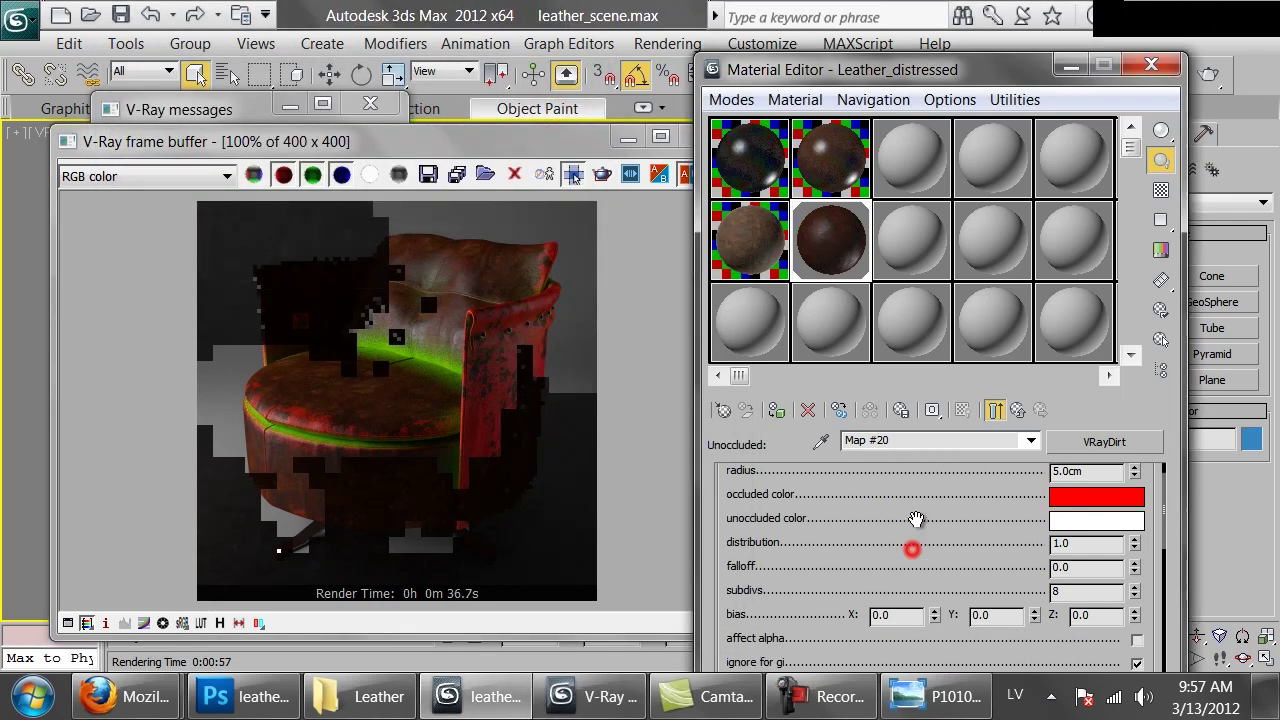
pyautogui.click(1137, 507)
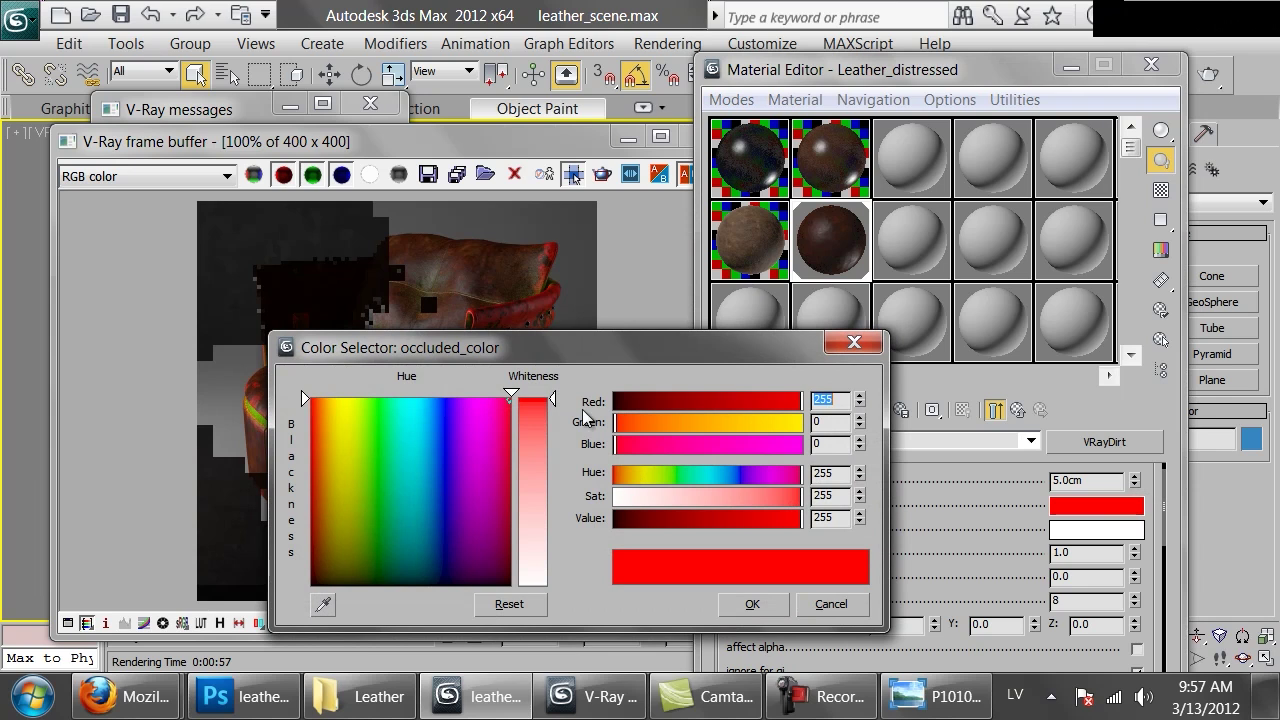
pyautogui.moveTo(571, 342); pyautogui.dragTo(869, 224)
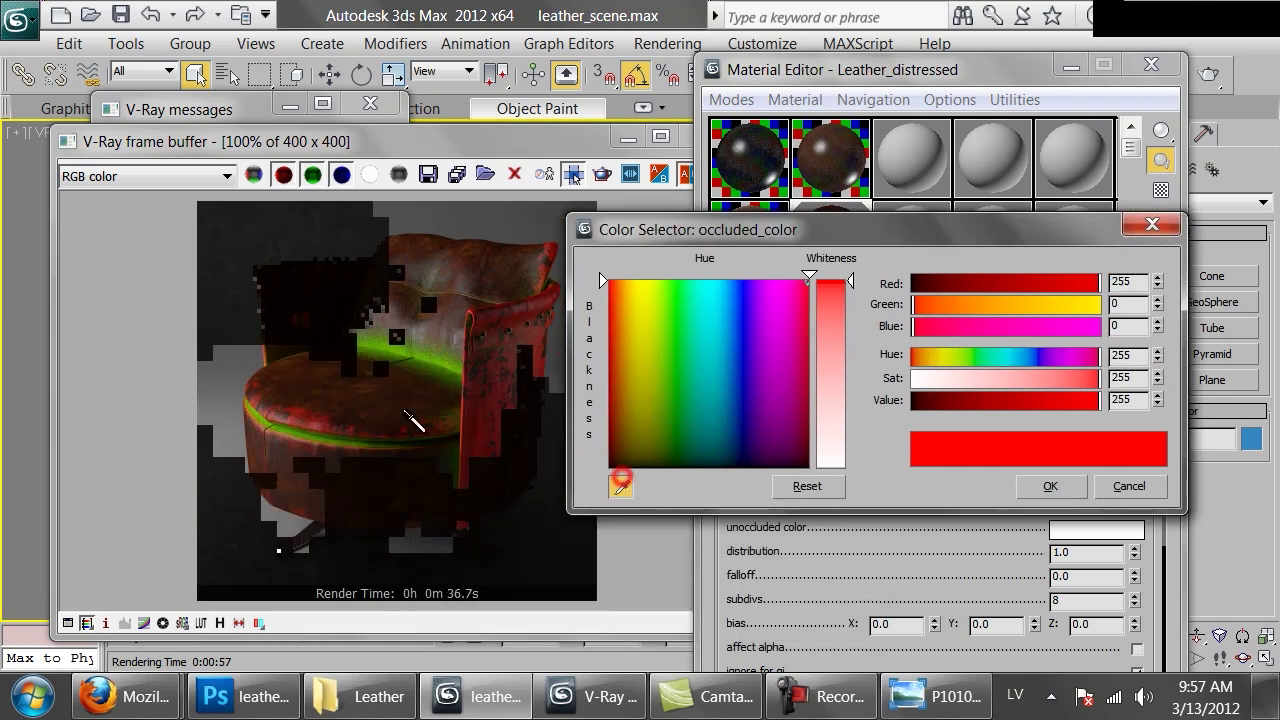
pyautogui.click(350, 378)
pyautogui.moveTo(925, 400); pyautogui.dragTo(946, 399)
pyautogui.click(919, 356)
pyautogui.moveTo(1070, 379); pyautogui.dragTo(1066, 382)
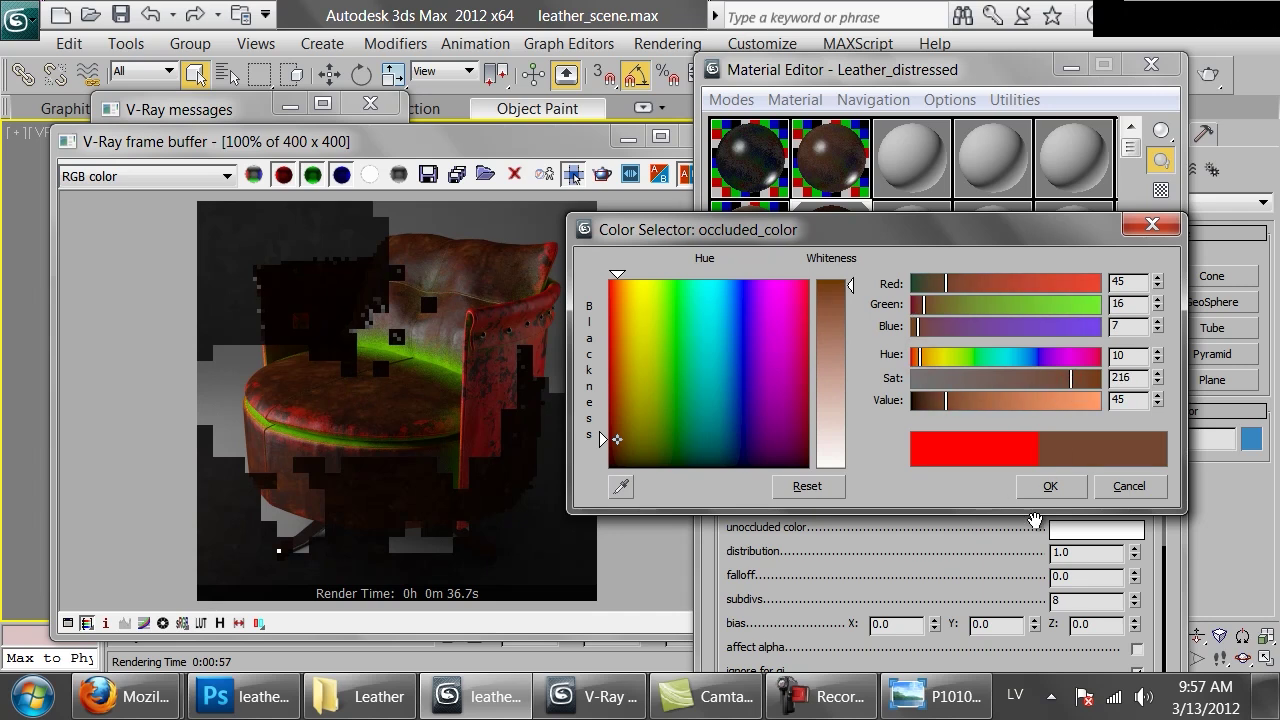
pyautogui.click(1042, 487)
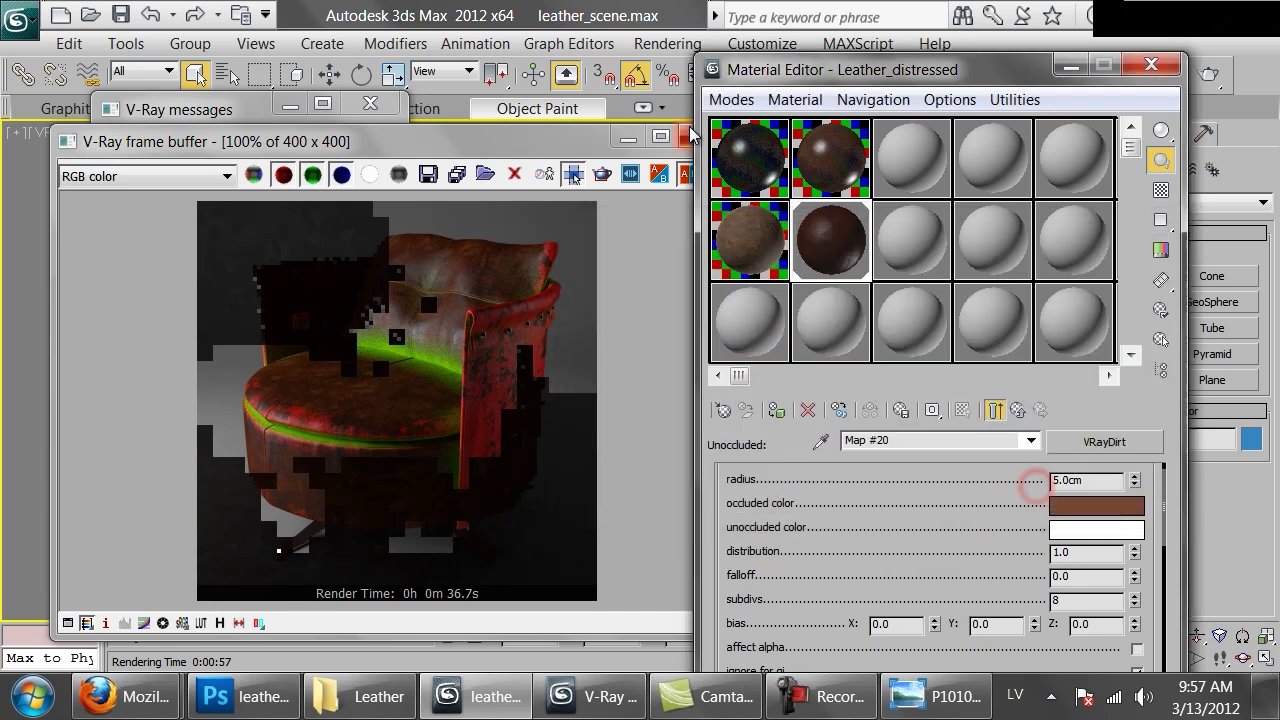
# Step: Start a test render of the armchair with the brown occluded color and stop it early
pyautogui.click(595, 141)
pyautogui.click(718, 174)
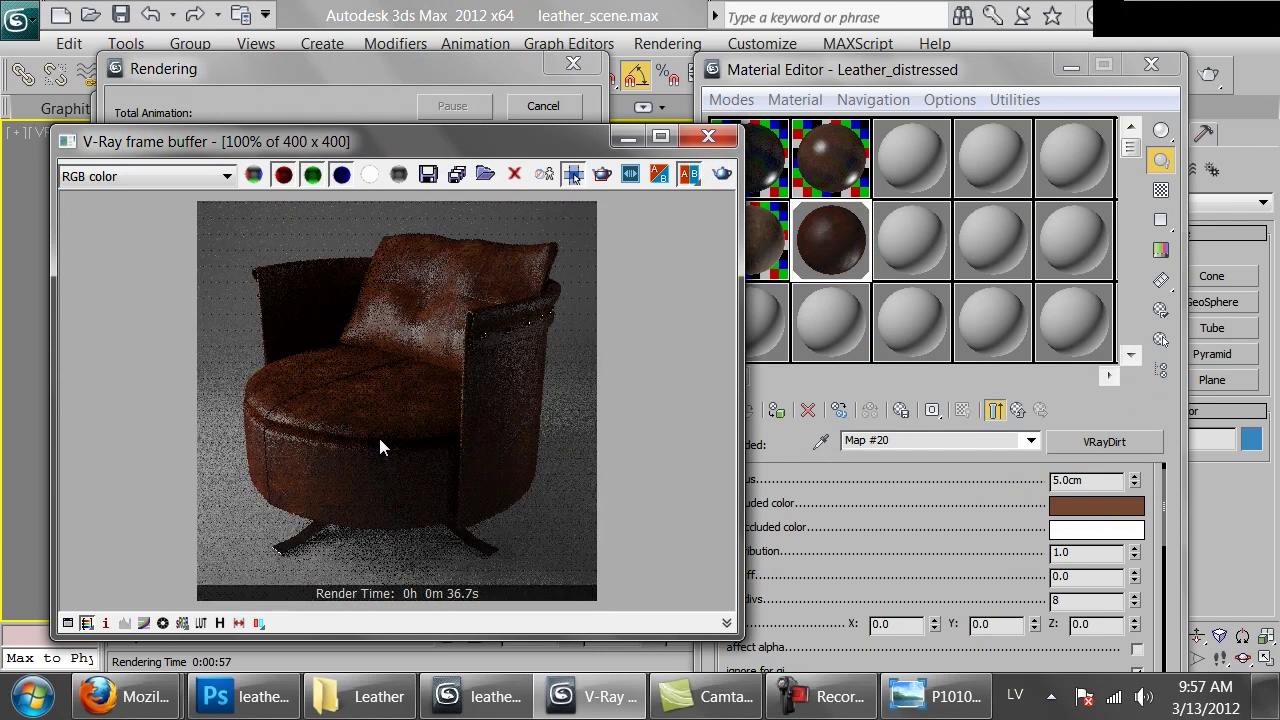
pyautogui.click(543, 106)
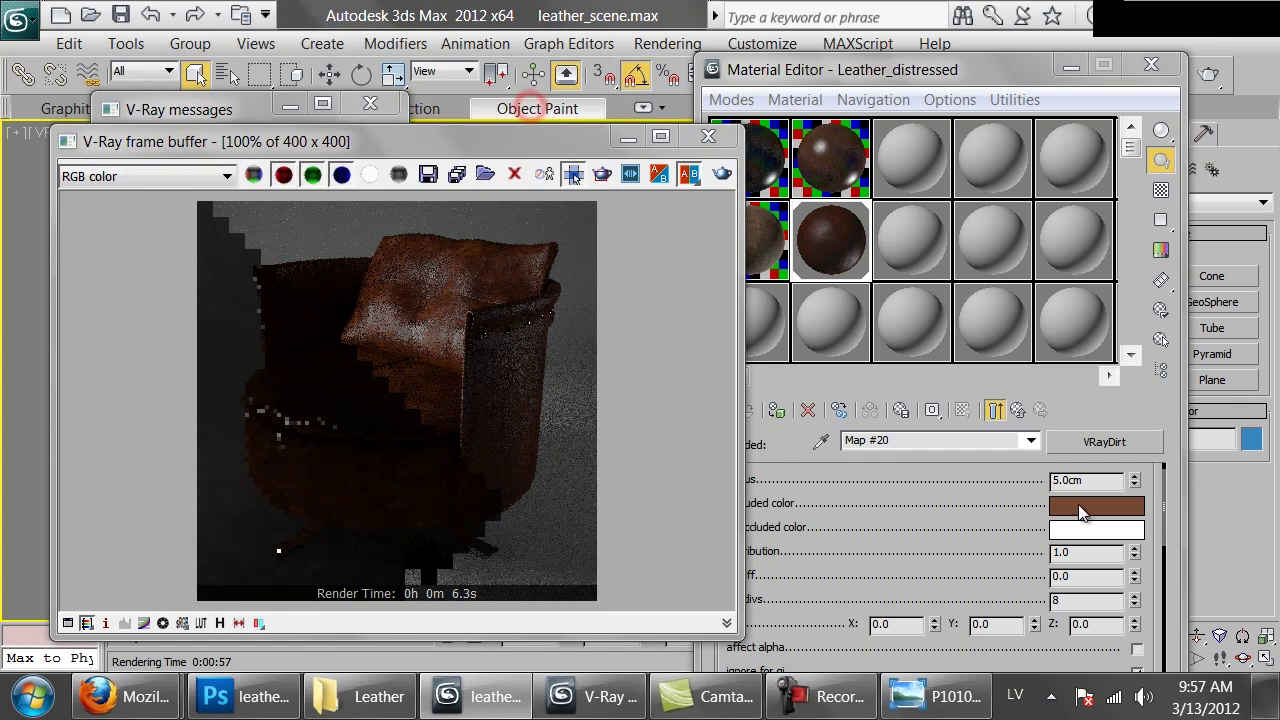
# Step: Set the nested VRayDirt's radius to 8 cm and test-render the armchair
pyautogui.doubleClick(1085, 481)
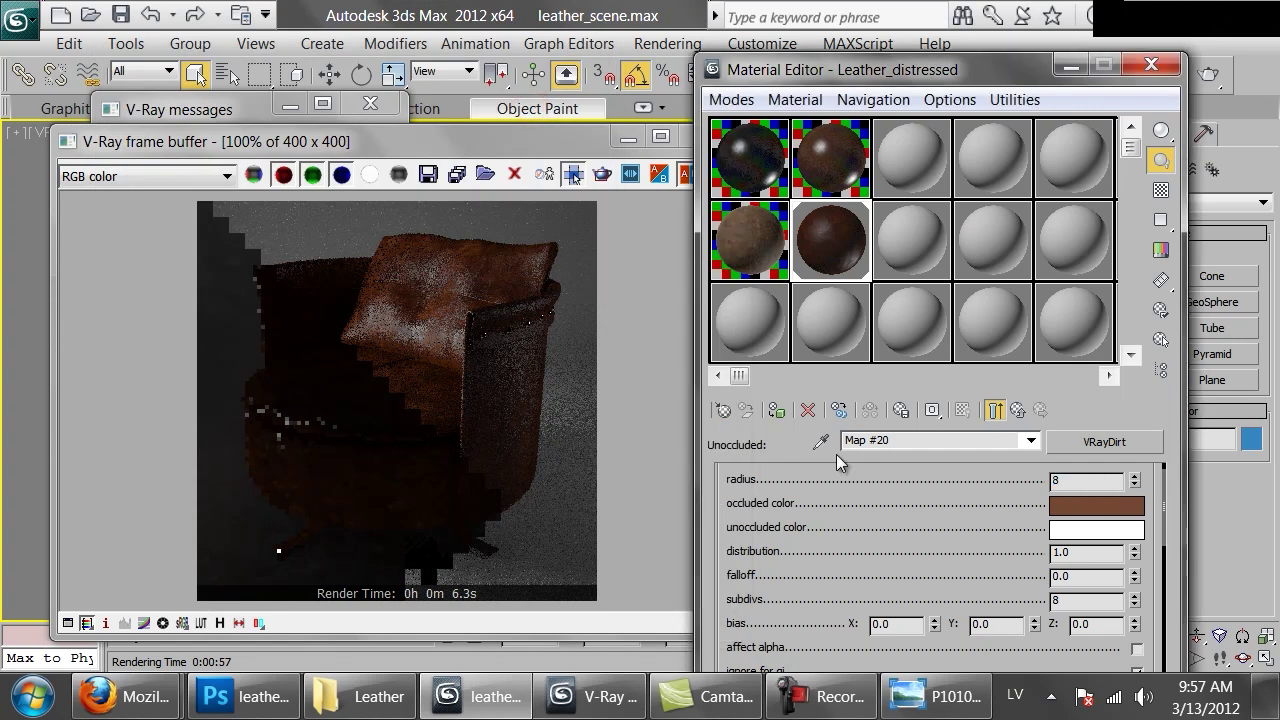
pyautogui.write('8')
pyautogui.press('Return')
pyautogui.moveTo(693, 205); pyautogui.dragTo(743, 203)
pyautogui.click(722, 174)
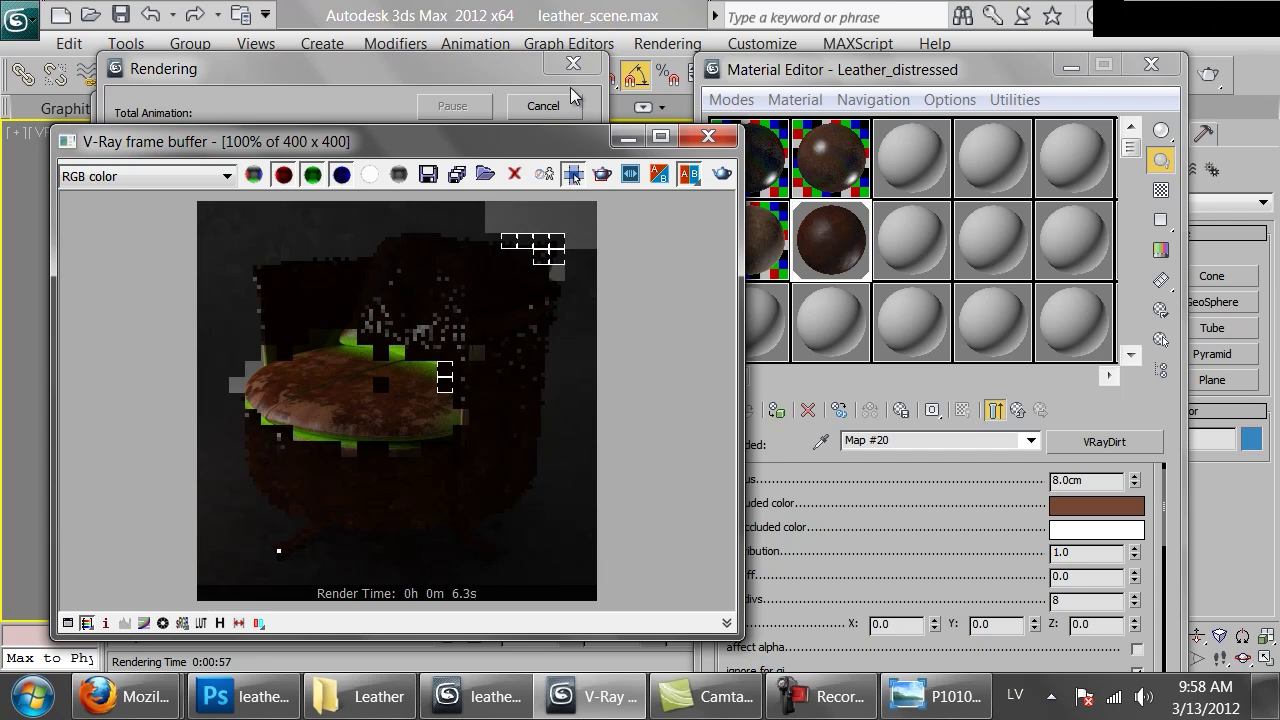
pyautogui.click(540, 107)
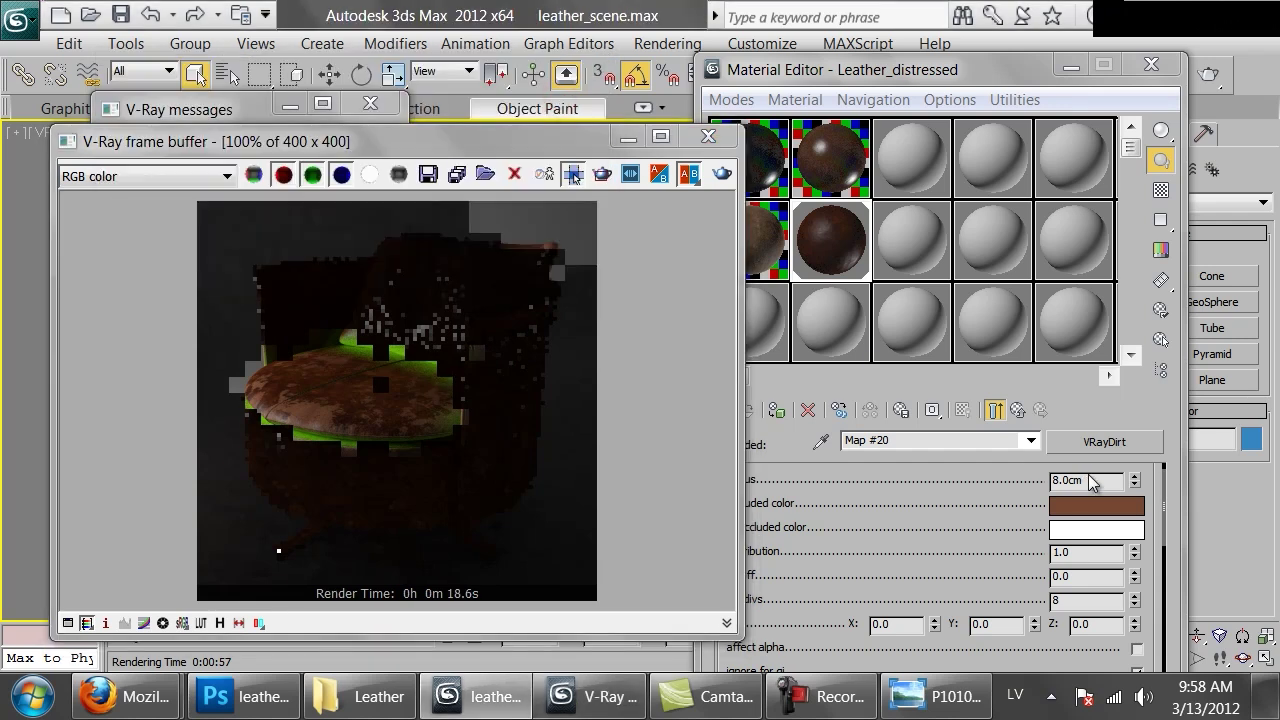
# Step: Set the nested VRayDirt's radius back to 5 cm and test-render the armchair to compare the wear
pyautogui.click(1093, 481)
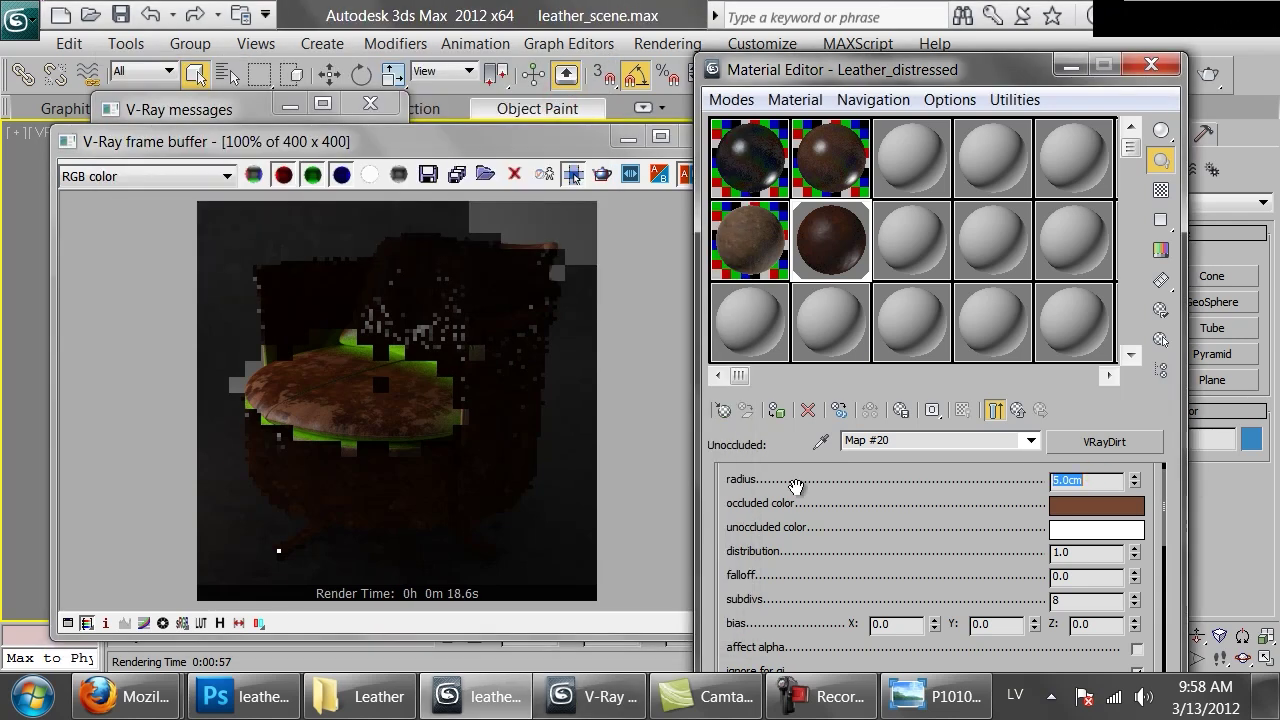
pyautogui.click(534, 314)
pyautogui.click(723, 173)
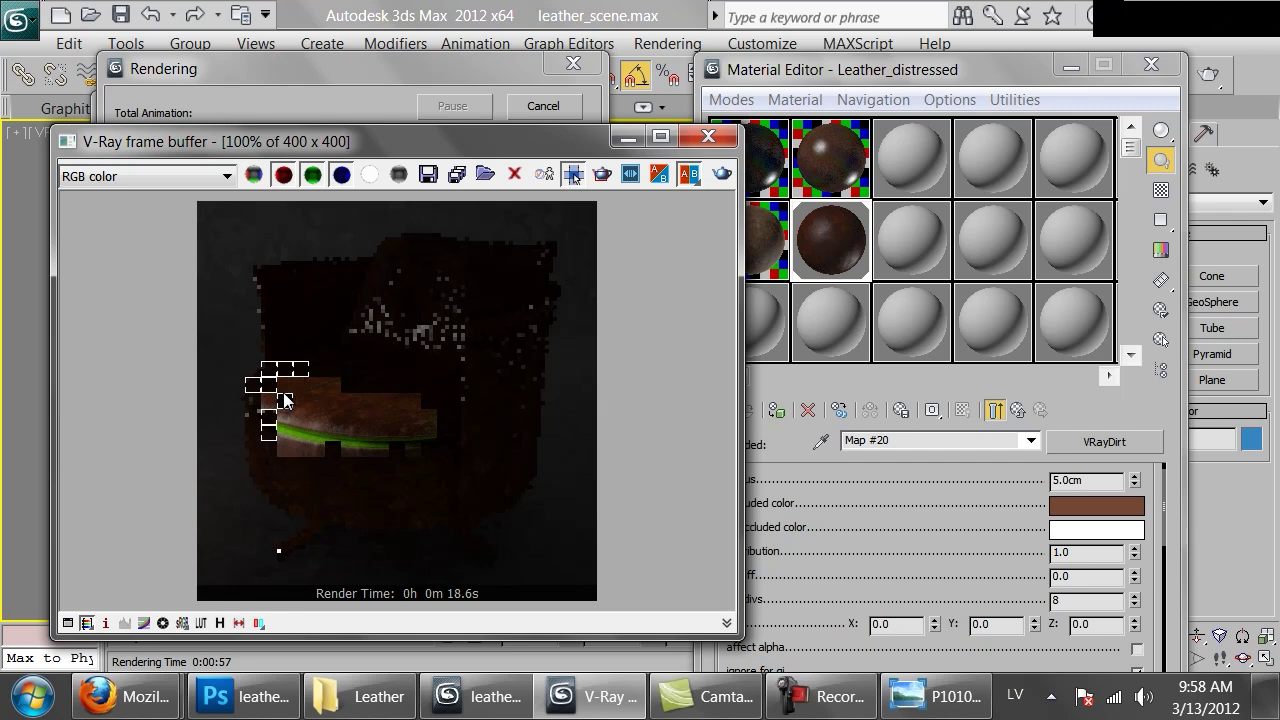
pyautogui.scroll(1, 284, 400)
pyautogui.scroll(-1, 432, 442)
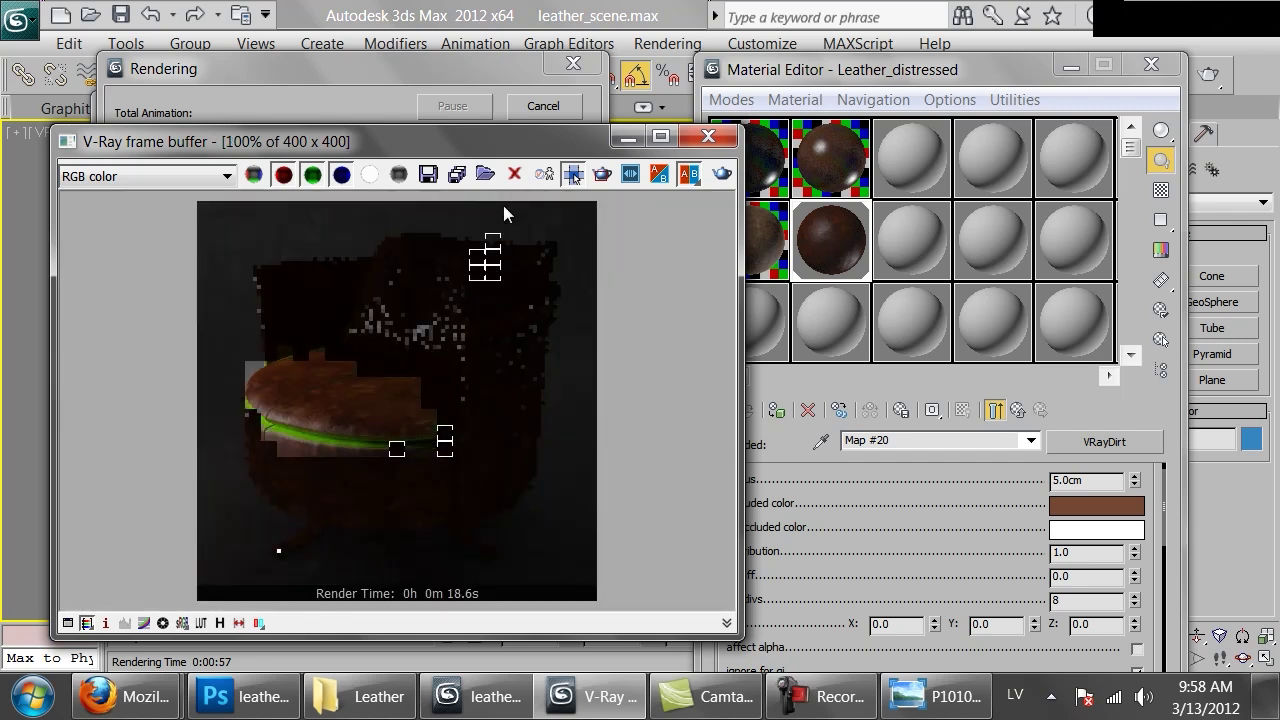
pyautogui.click(543, 105)
# Step: Set the nested VRayDirt's radius to 6.5 cm and test-render the armchair
pyautogui.click(1110, 481)
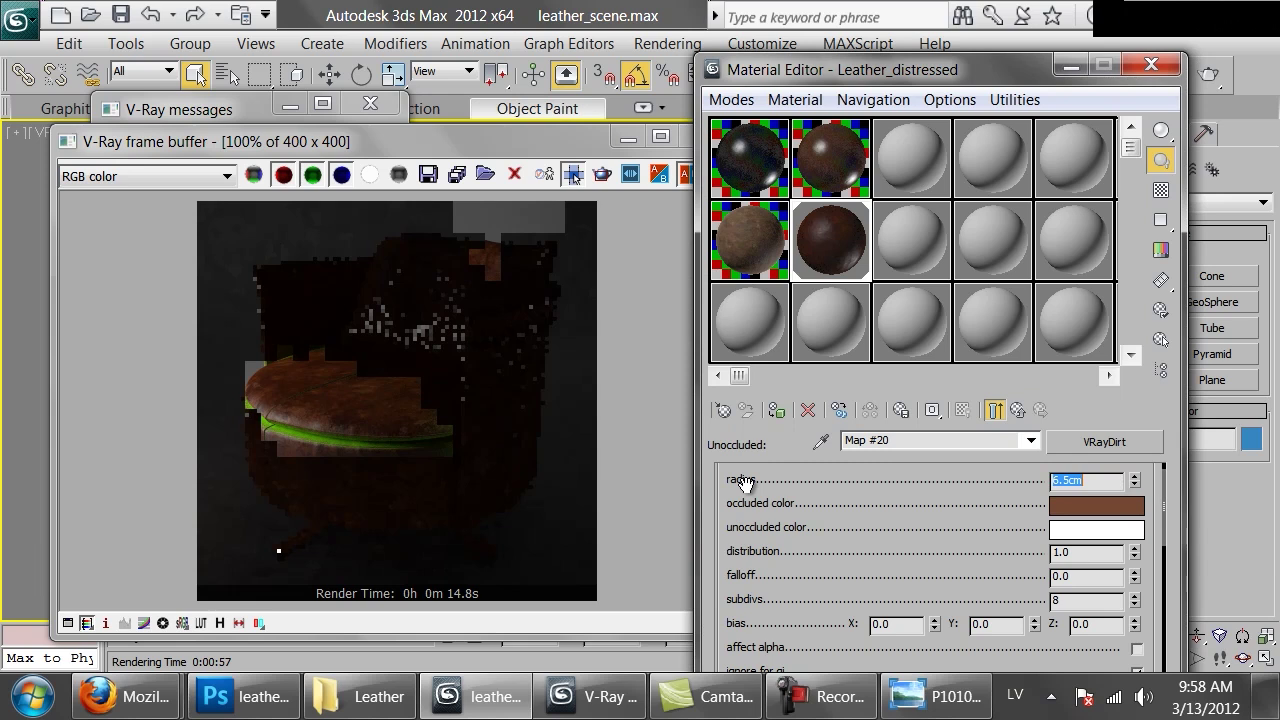
pyautogui.click(432, 426)
pyautogui.click(718, 174)
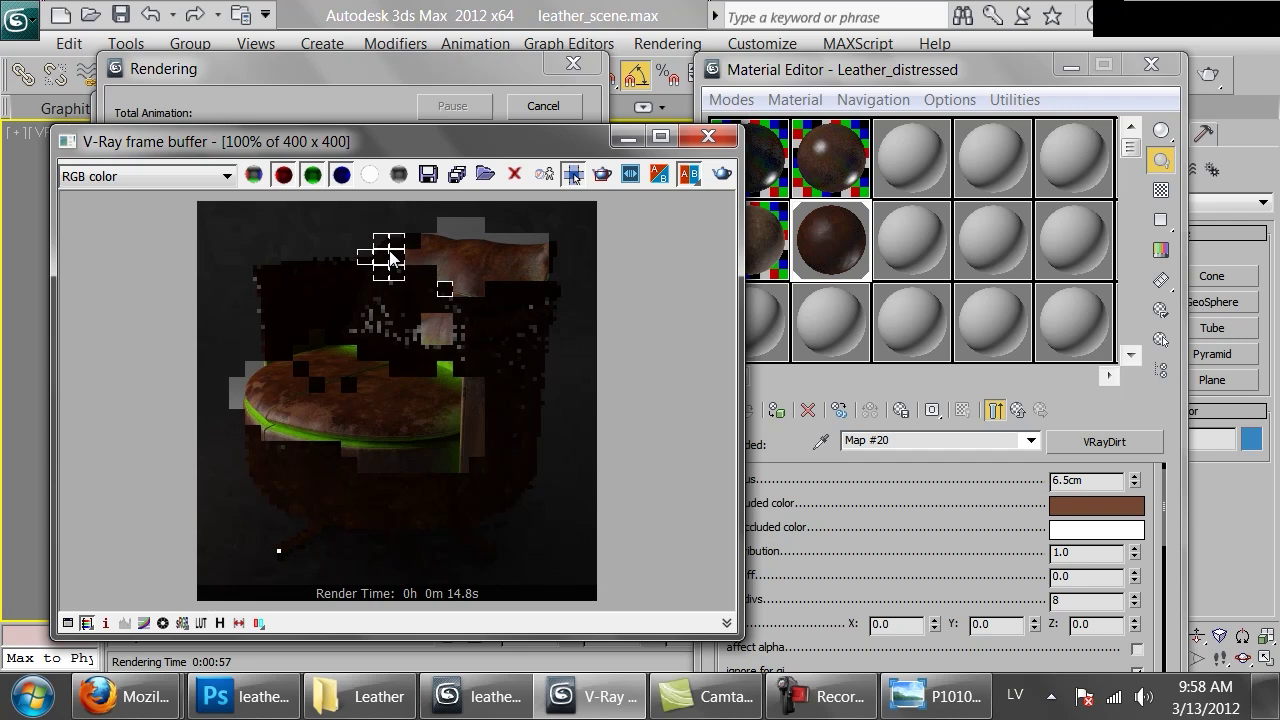
pyautogui.click(556, 106)
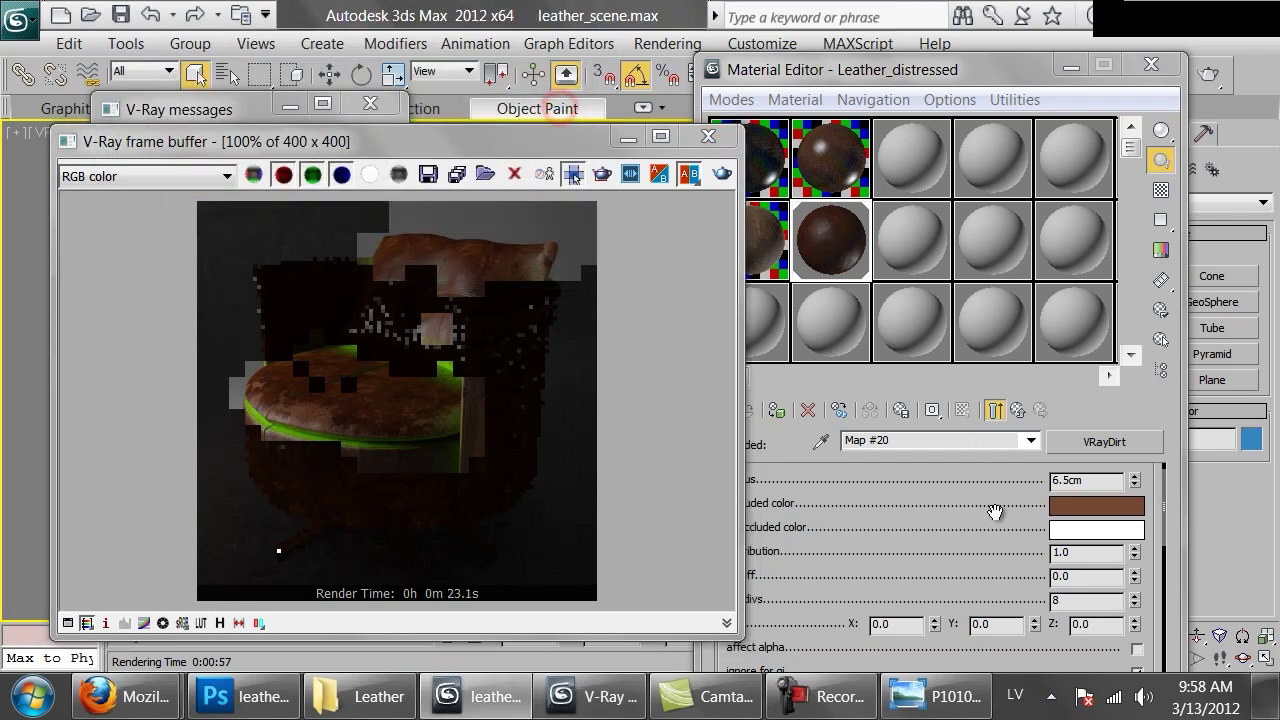
# Step: Return to the parent Diffuse VRayDirt map and set its occluded color to near-black with red, green and blue at 1
pyautogui.click(1018, 408)
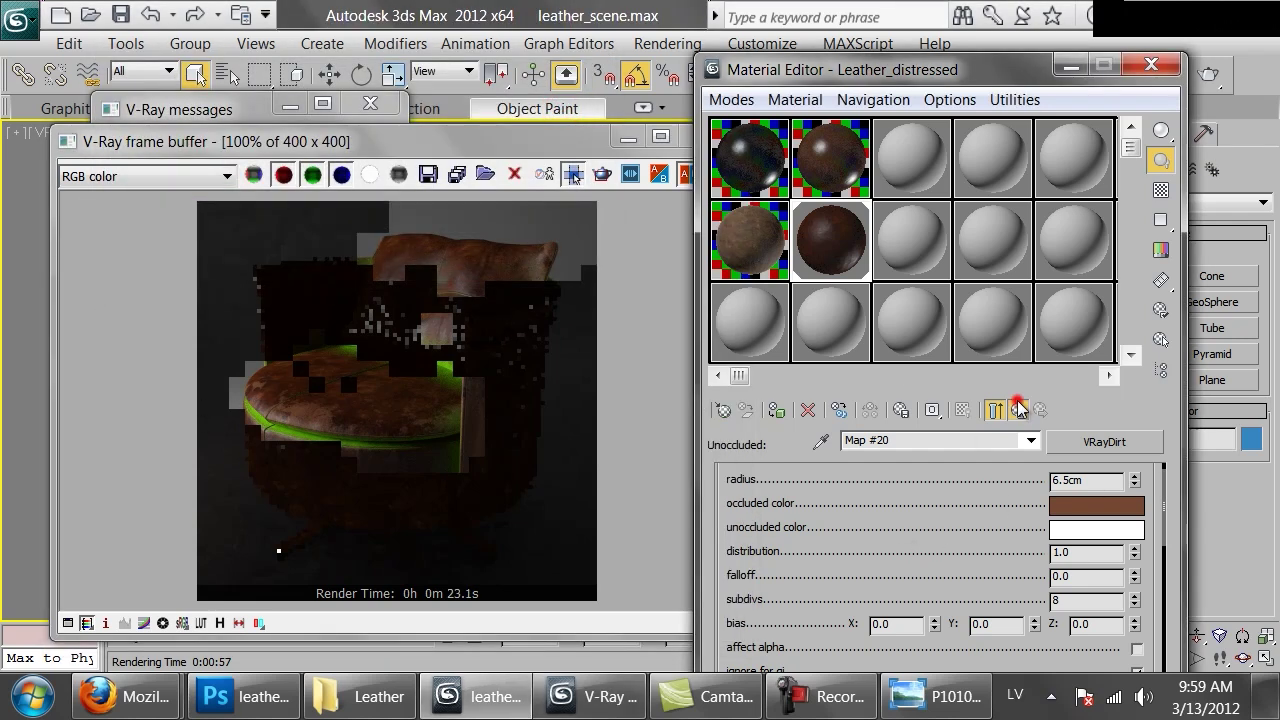
pyautogui.click(1090, 505)
pyautogui.moveTo(1098, 400); pyautogui.dragTo(912, 400)
pyautogui.moveTo(1083, 387); pyautogui.dragTo(914, 378)
pyautogui.click(1157, 395)
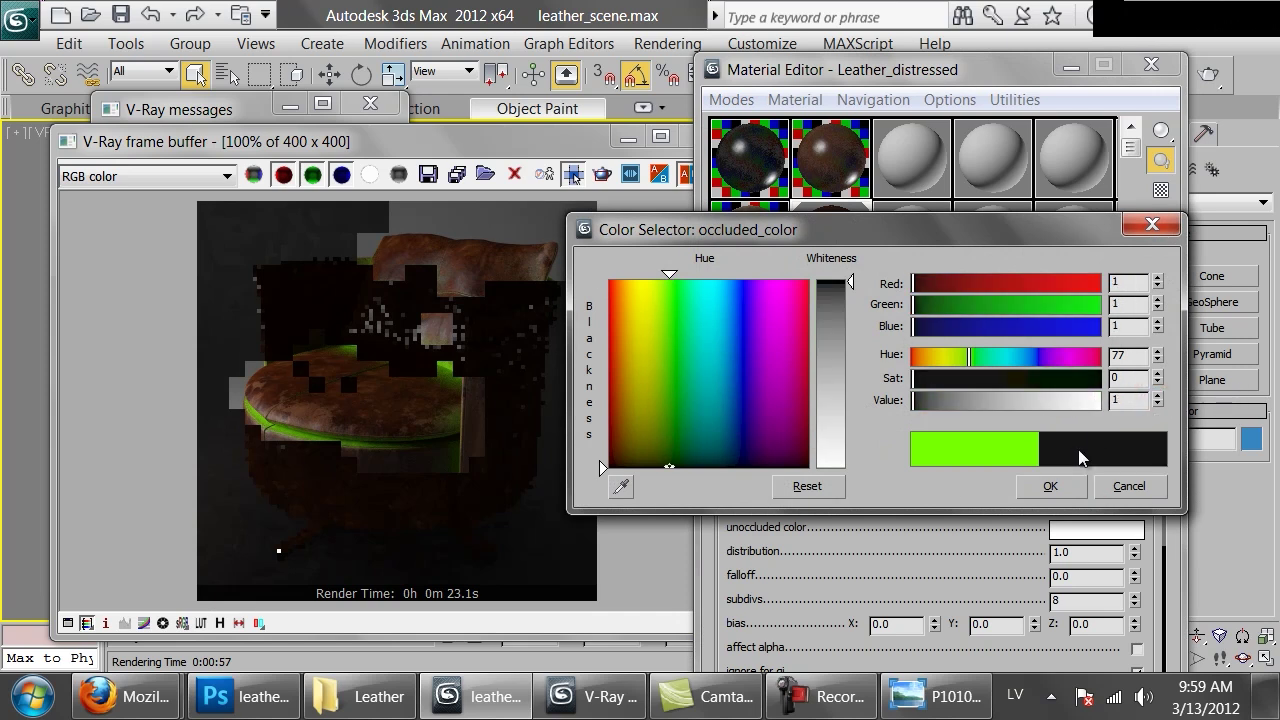
pyautogui.click(1050, 486)
# Step: Test-render the armchair to check the combined brown wear and near-black dirt, stop the render and close the frame buffer
pyautogui.click(657, 219)
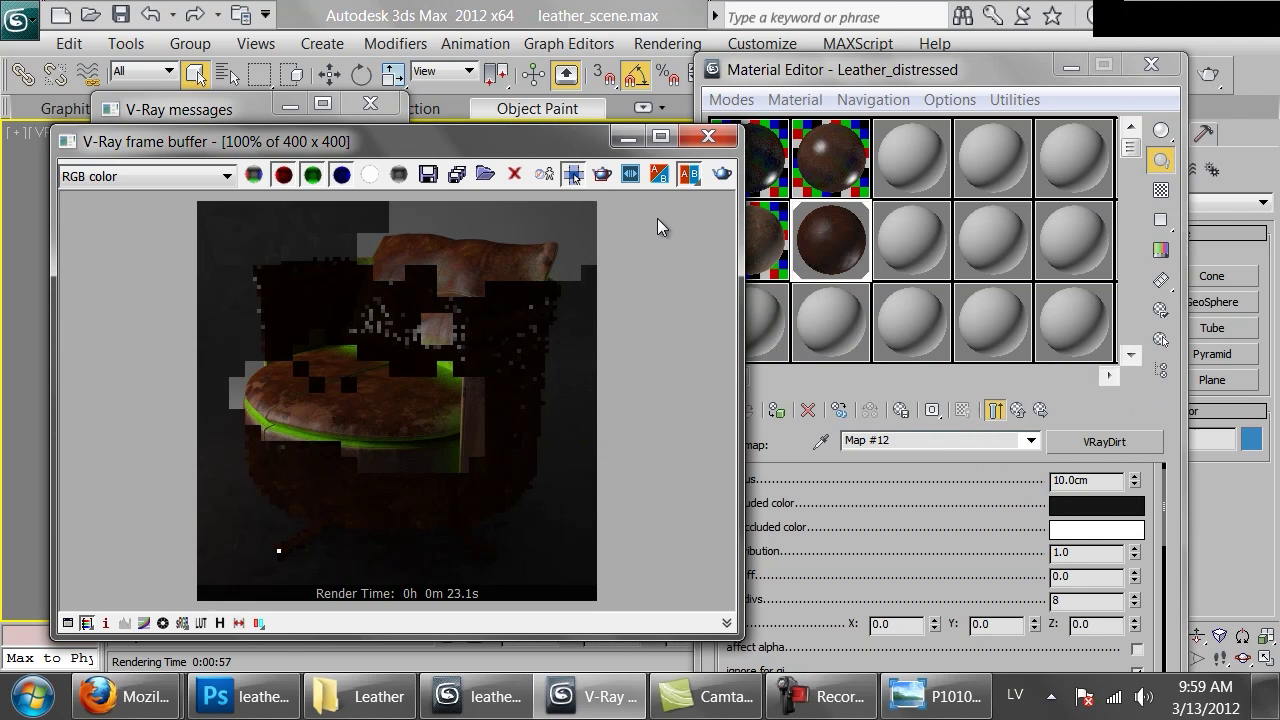
pyautogui.click(720, 176)
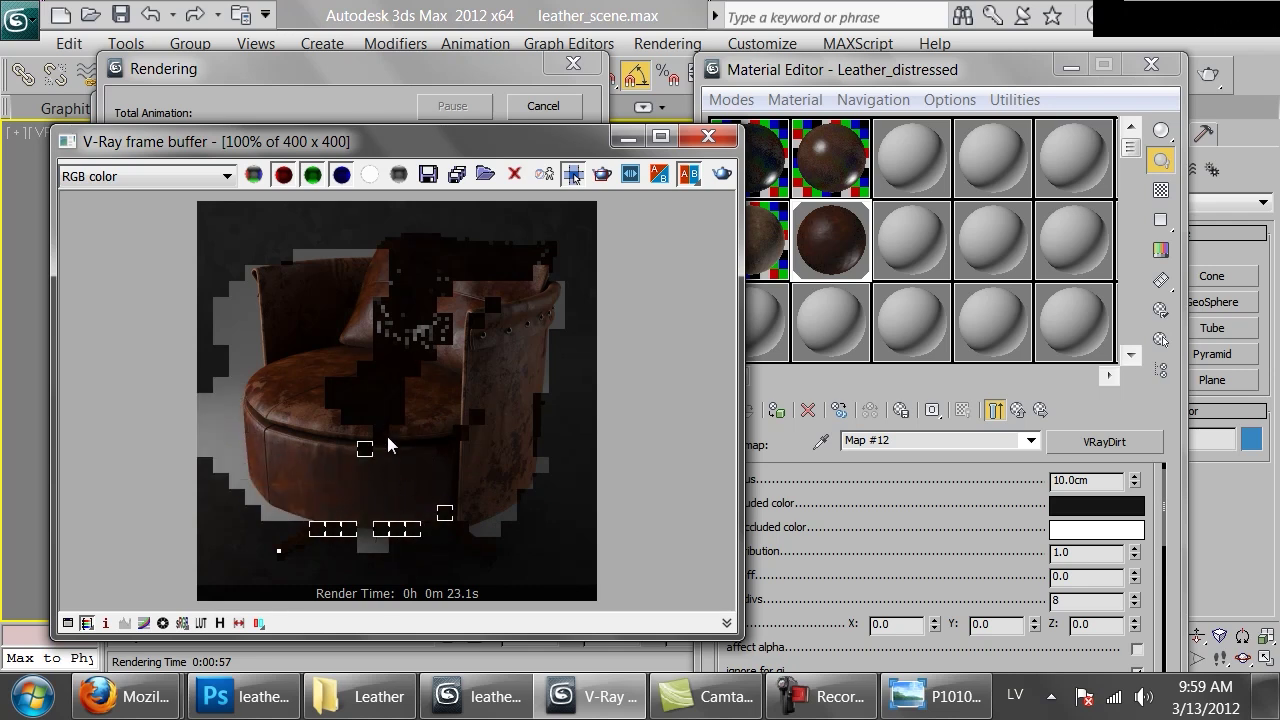
pyautogui.click(543, 105)
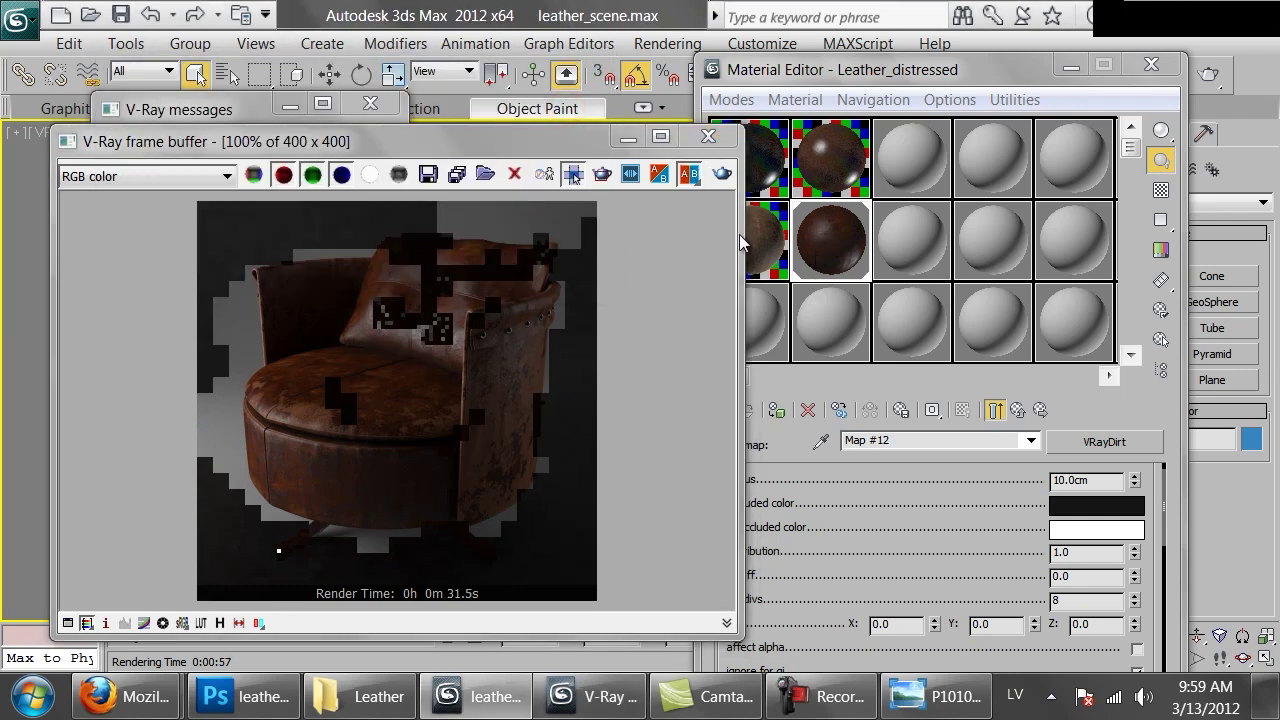
pyautogui.click(710, 148)
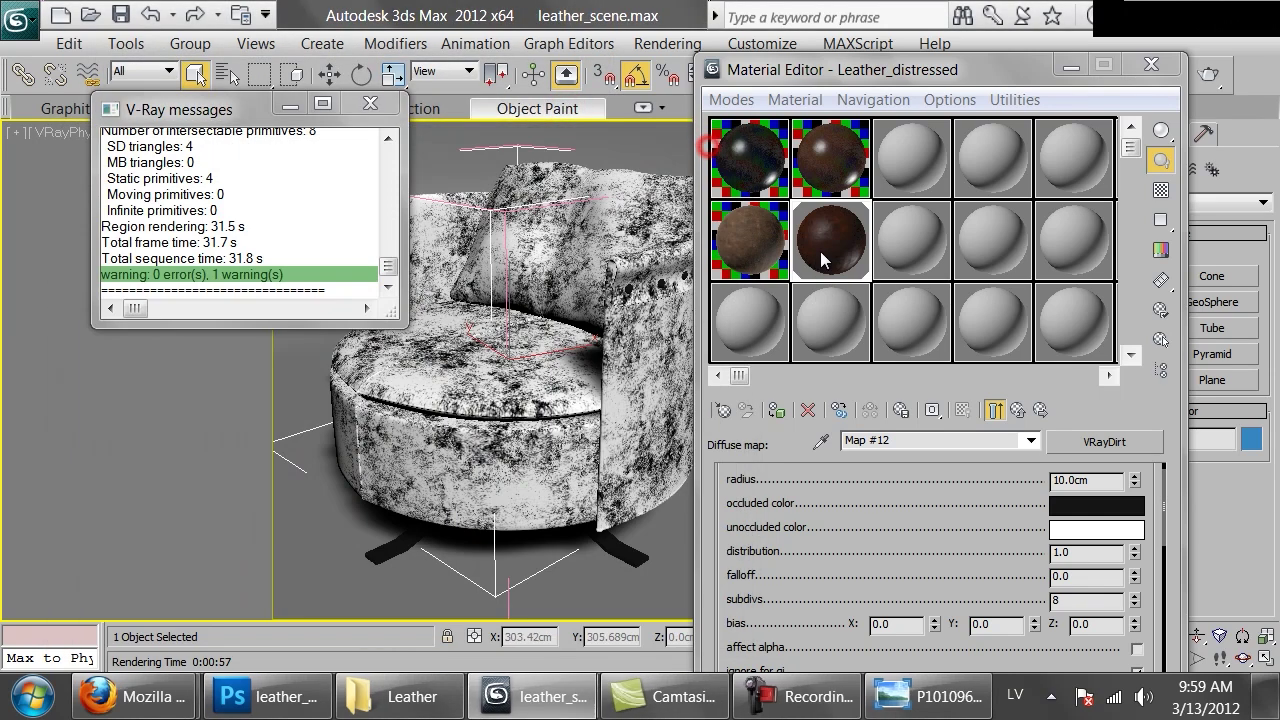
# Step: Copy the Leather_distressed material to an empty sample slot and name the copy Leather_distressed_fix
pyautogui.click(823, 314)
pyautogui.click(944, 448)
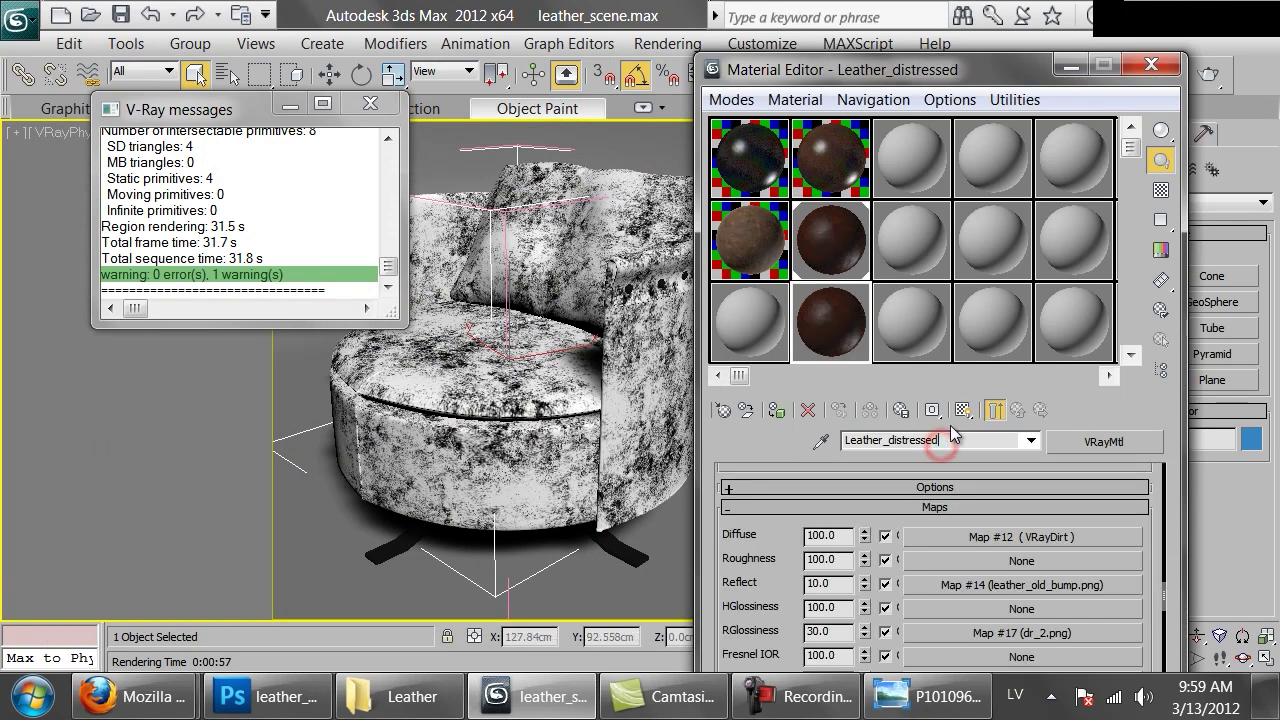
pyautogui.write('_fix')
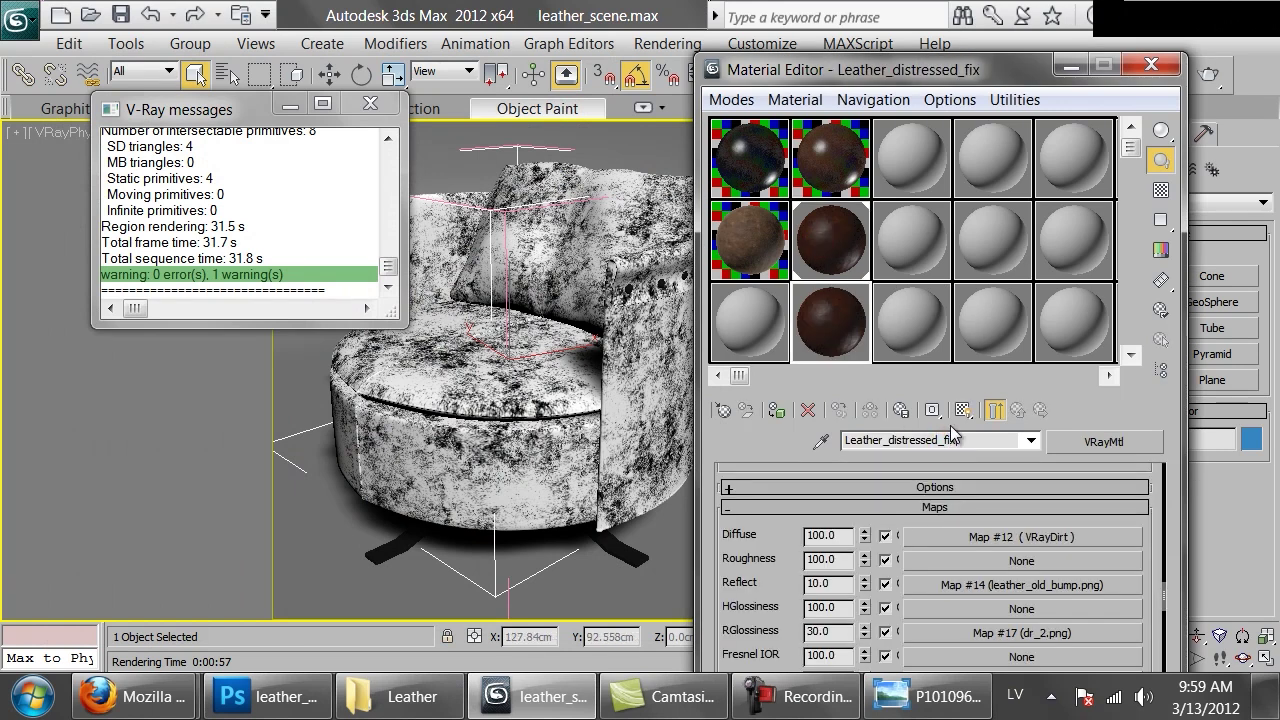
# Step: Set the radius of the VRayDirt nested in the copy's diffuse unoccluded slot to 0.5 cm and assign the material to the armchair
pyautogui.click(990, 535)
pyautogui.scroll(-5, 1003, 557)
pyautogui.click(1043, 602)
pyautogui.moveTo(977, 531); pyautogui.dragTo(993, 566)
pyautogui.scroll(5, 980, 540)
pyautogui.doubleClick(1077, 501)
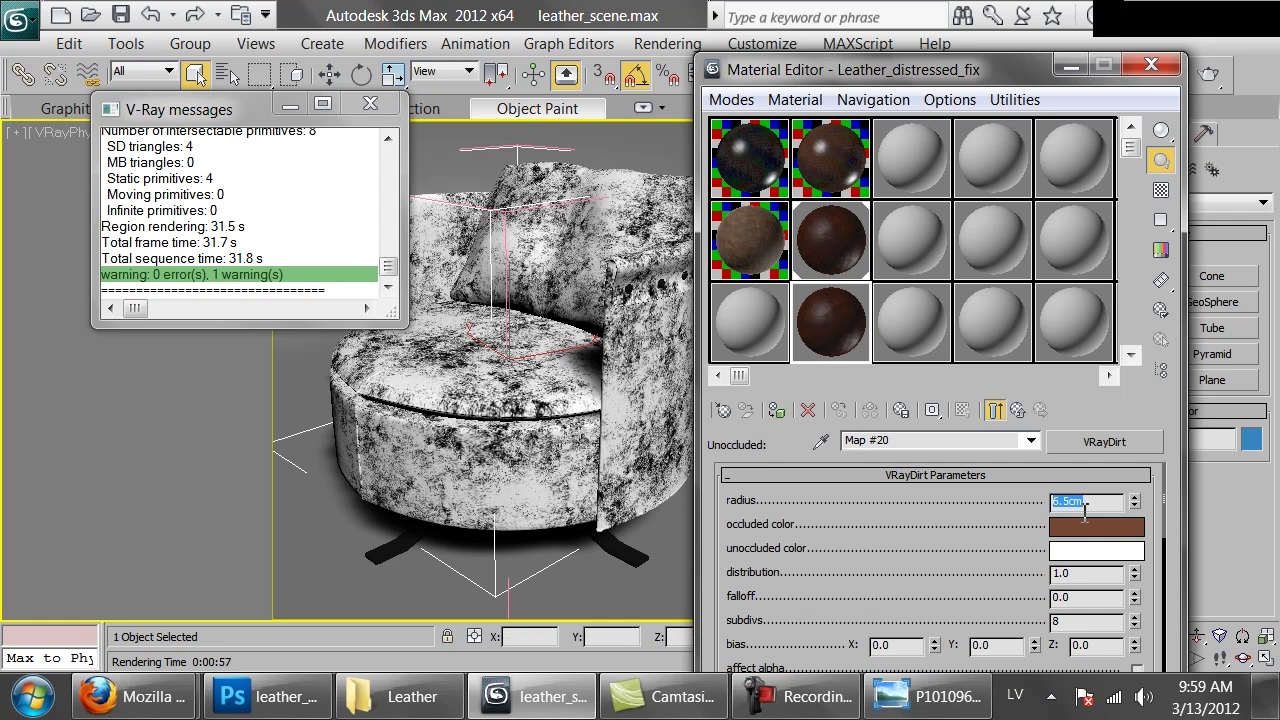
pyautogui.moveTo(831, 322); pyautogui.dragTo(659, 343)
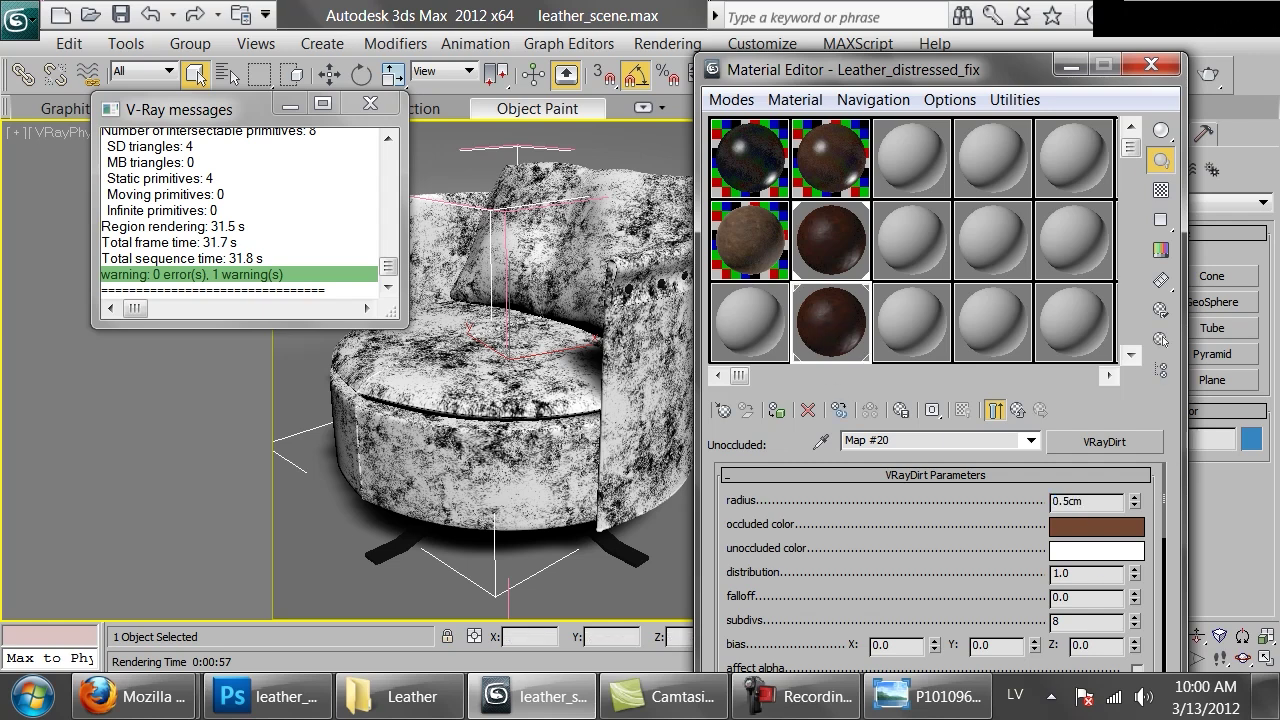
# Step: Test-render the armchair with the copied material, close the frame buffer and return to the top level of the original Leather_distressed material
pyautogui.click(1209, 78)
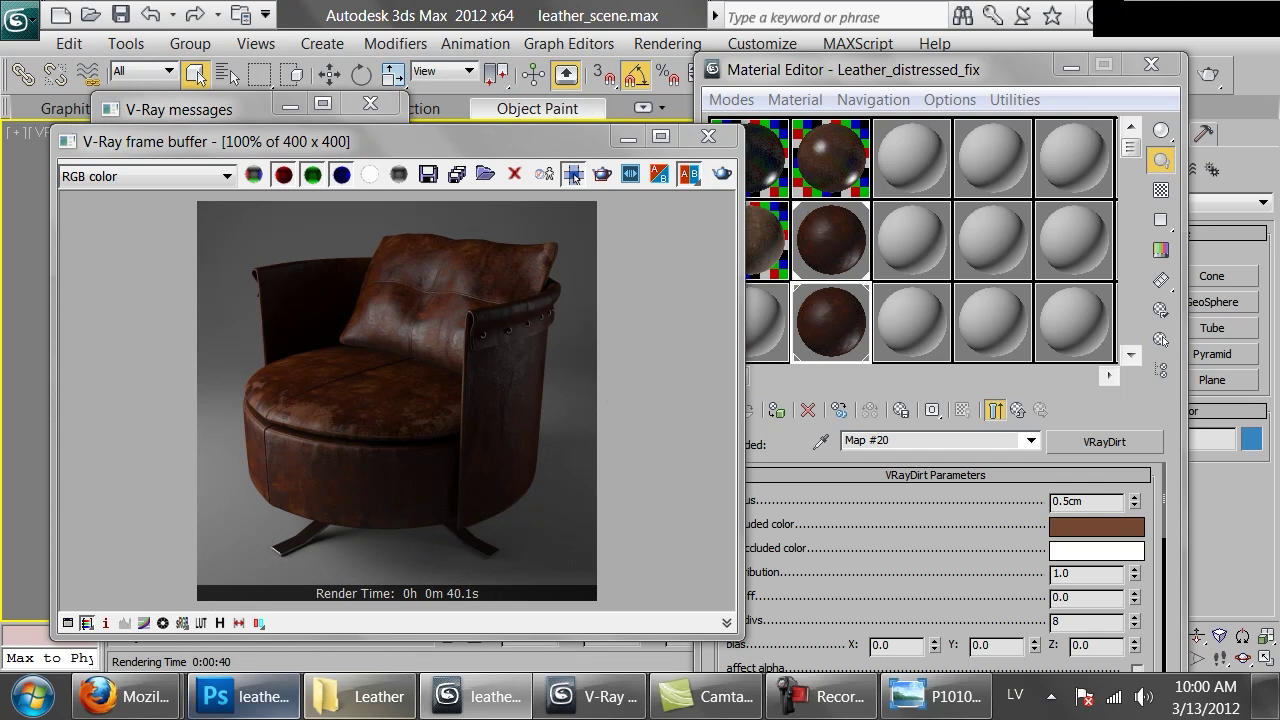
pyautogui.moveTo(245, 697)
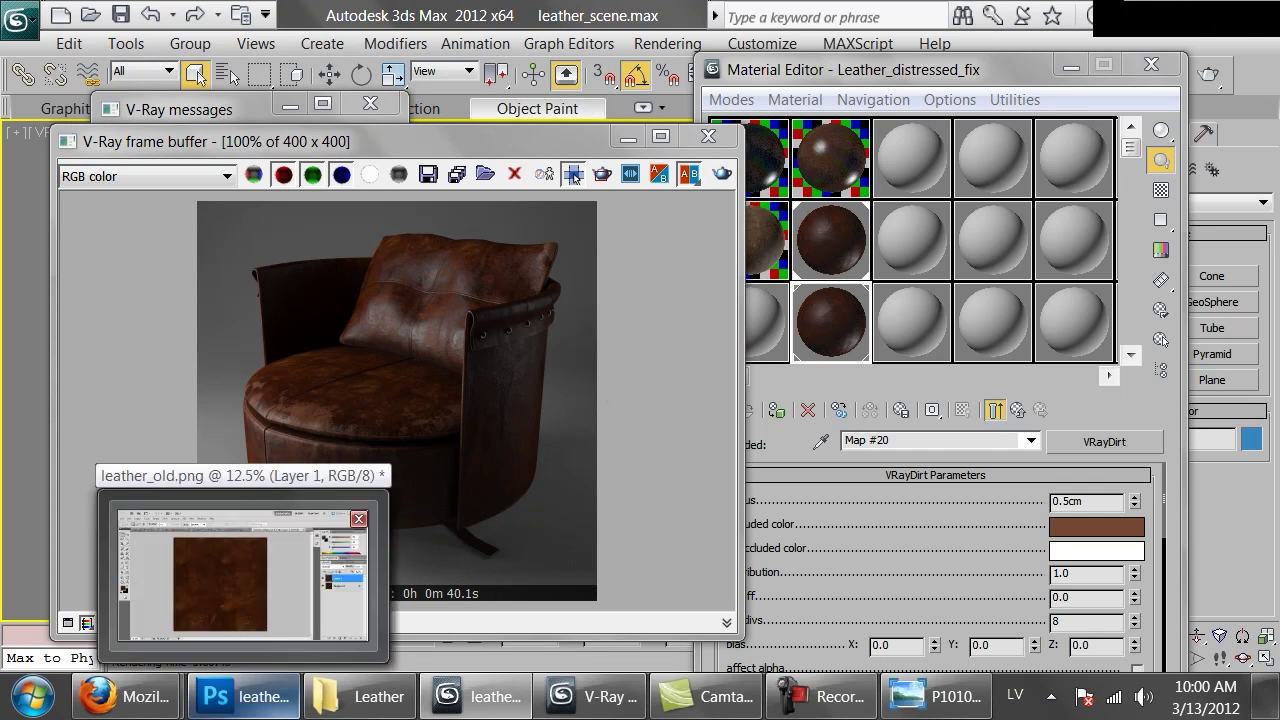
pyautogui.click(720, 352)
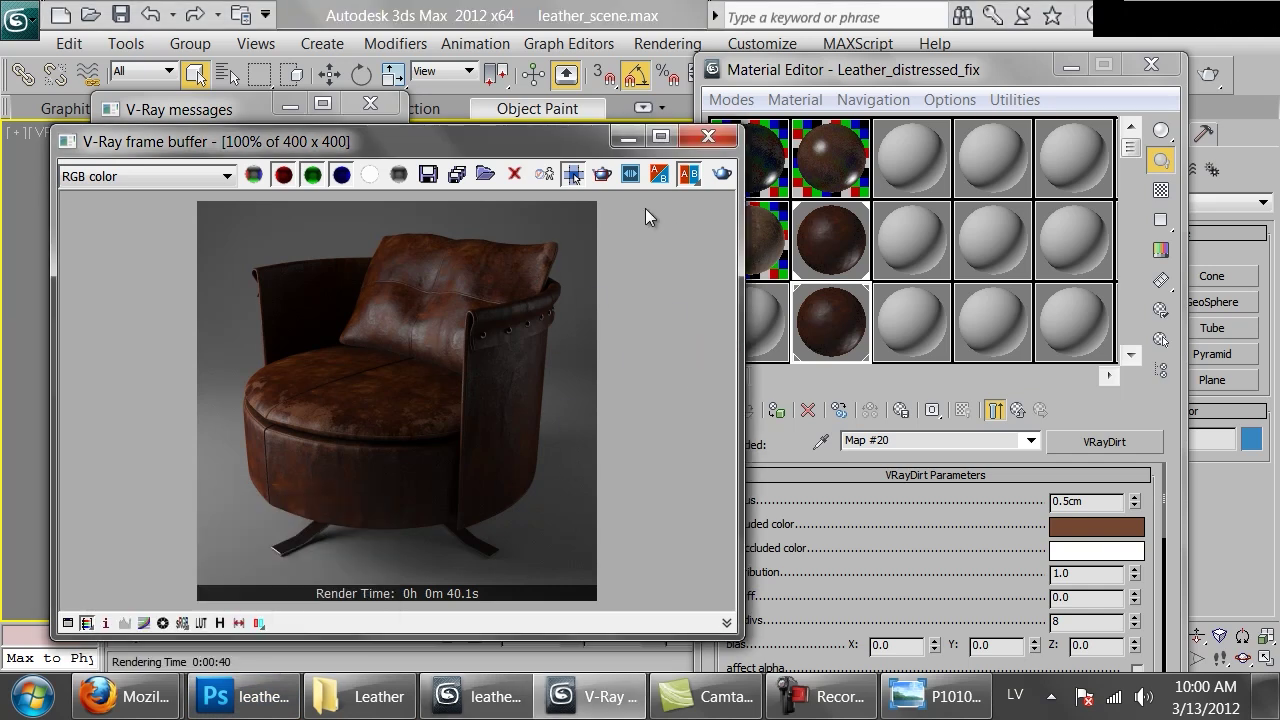
pyautogui.click(705, 139)
pyautogui.click(833, 236)
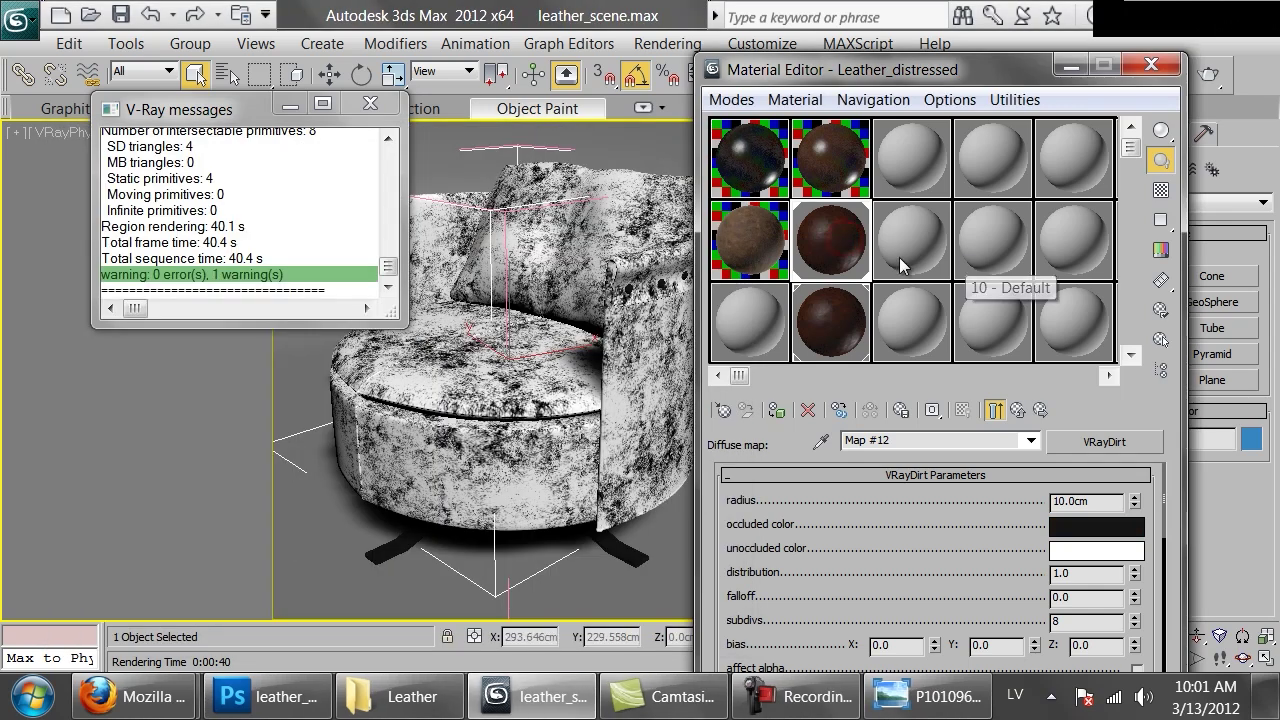
pyautogui.click(1012, 409)
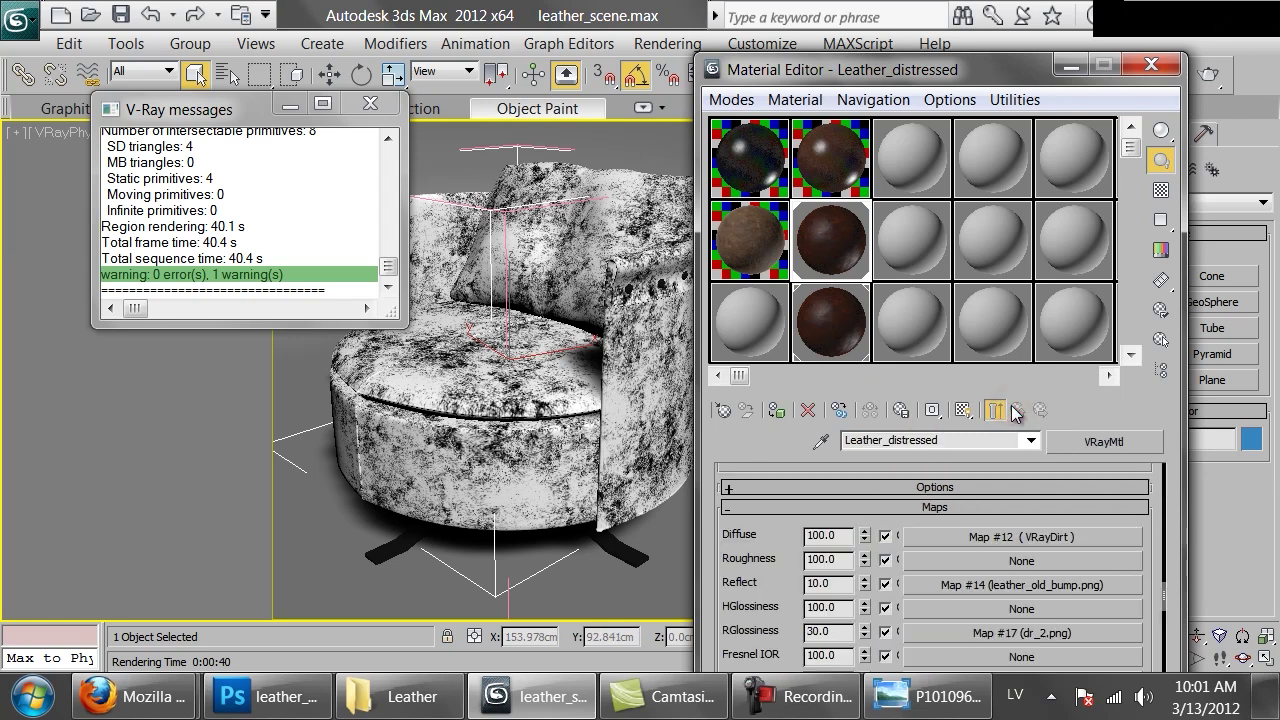
# Step: Switch to Firefox and open the green snakeskin texture from the Leather category on CG Textures
pyautogui.moveTo(130, 696)
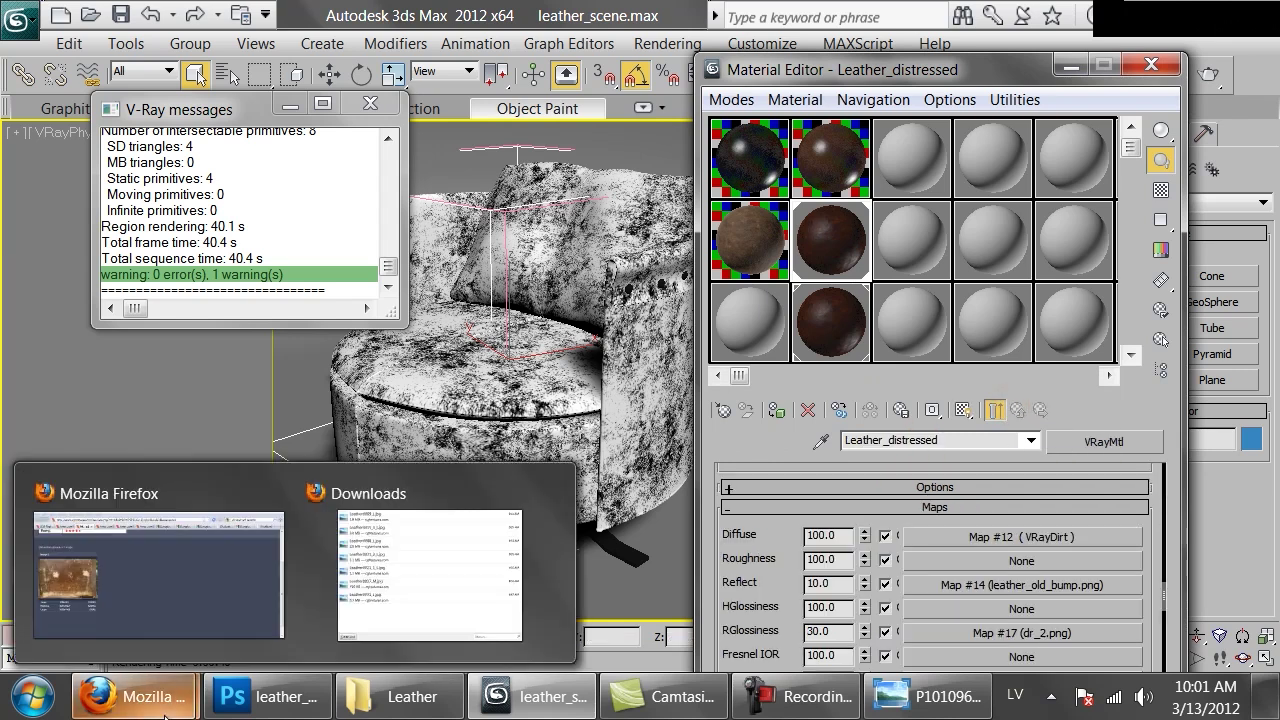
pyautogui.click(152, 601)
pyautogui.rightClick(531, 232)
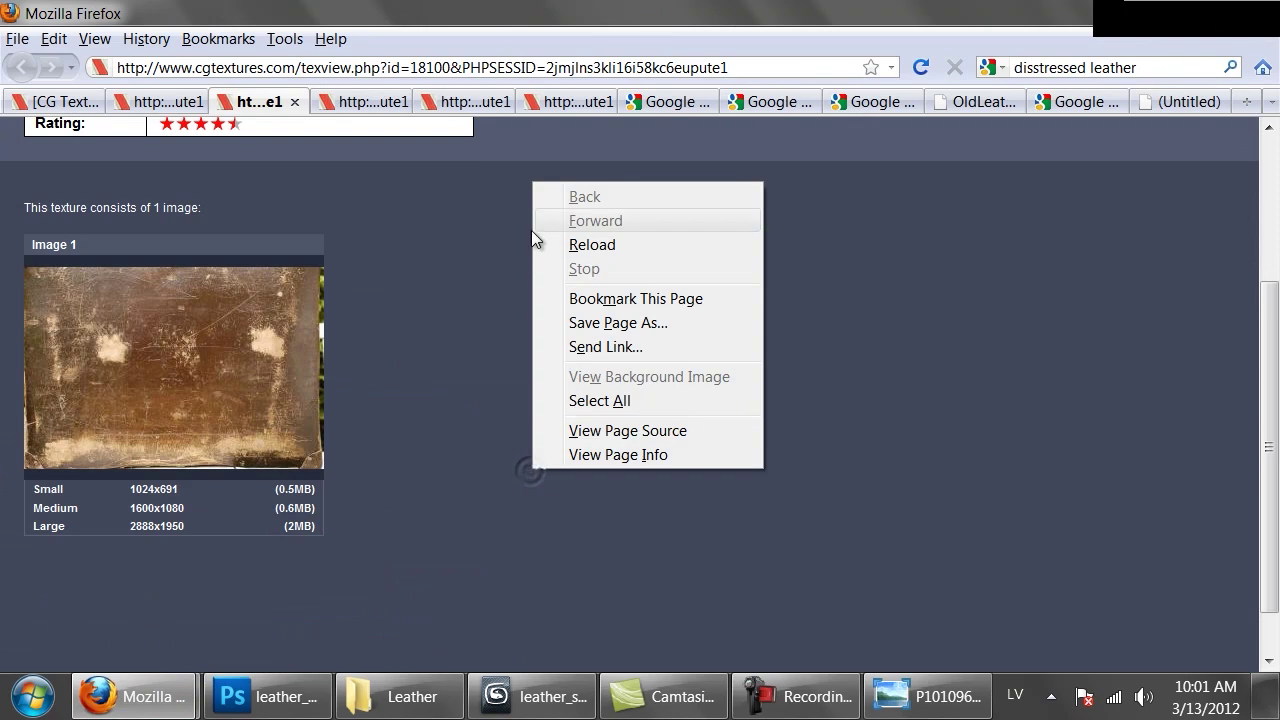
pyautogui.click(142, 101)
pyautogui.click(68, 103)
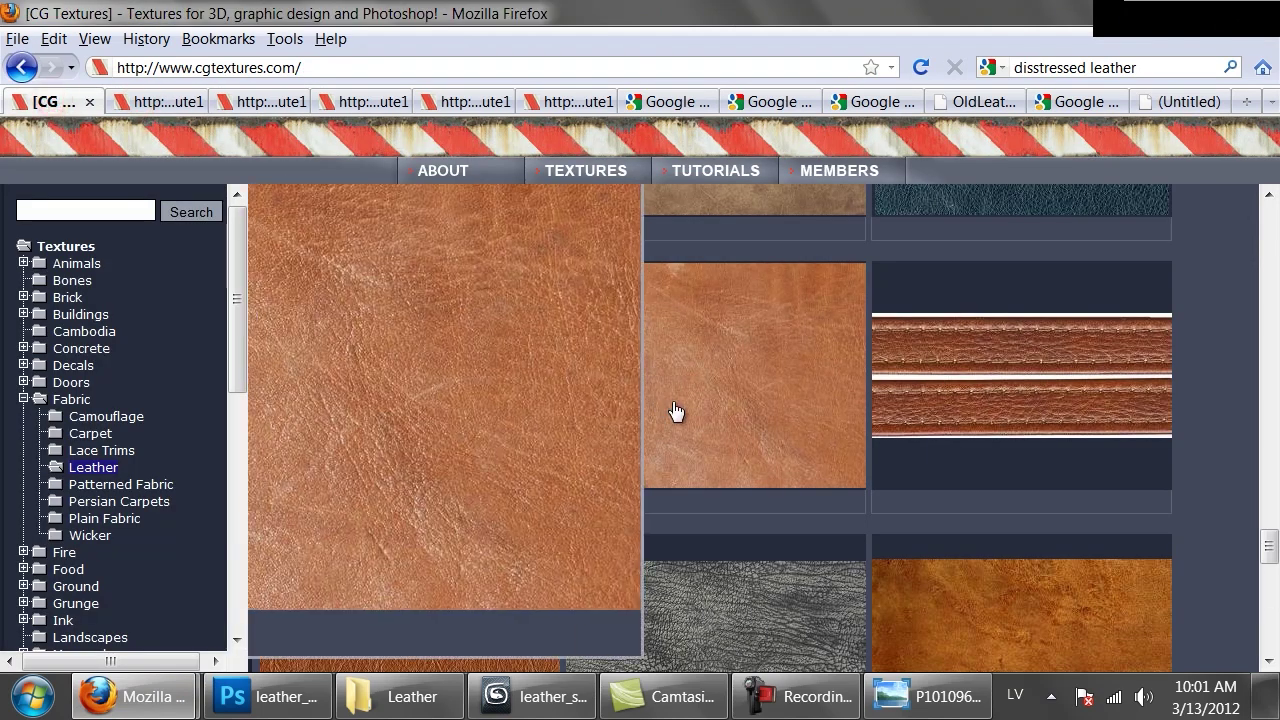
pyautogui.scroll(-5, 685, 436)
pyautogui.scroll(-8, 685, 436)
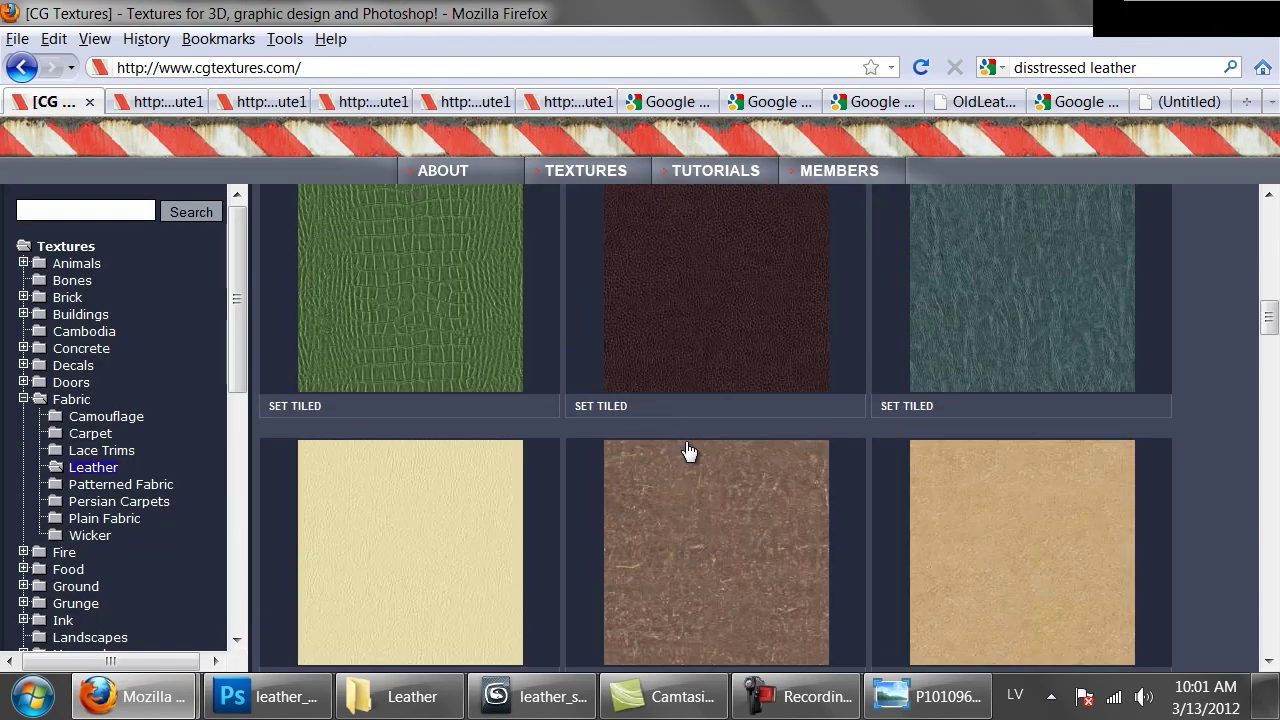
pyautogui.scroll(3, 493, 462)
pyautogui.click(478, 458)
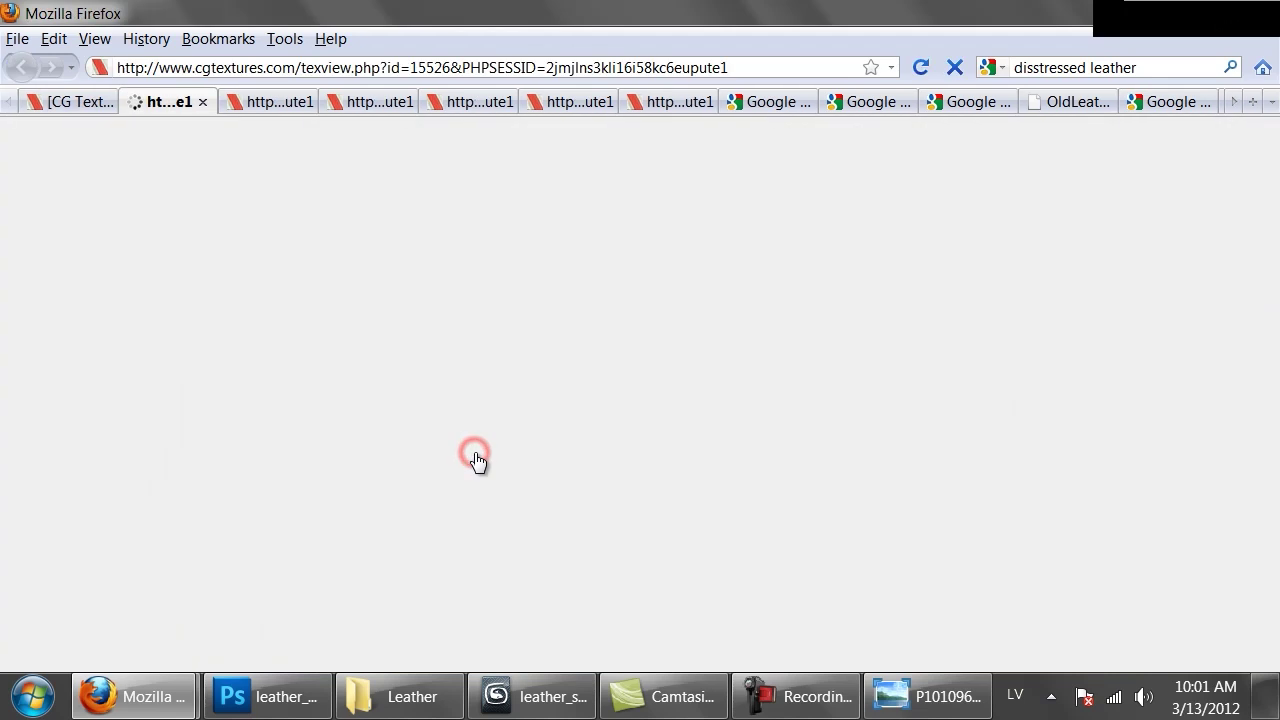
# Step: Download the large 3500x3500 version of the first tiled image, opening it with Photoshop, and switch to Photoshop
pyautogui.scroll(-4, 600, 430)
pyautogui.scroll(3, 831, 420)
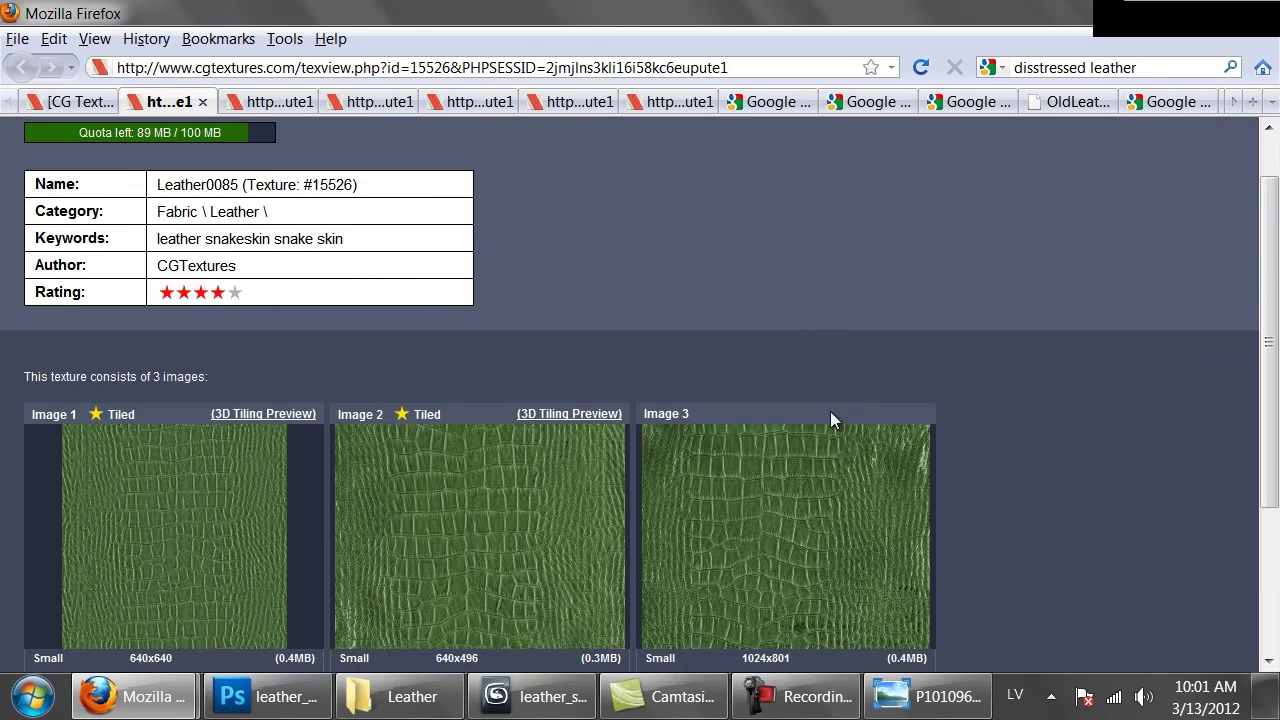
pyautogui.scroll(-3, 217, 508)
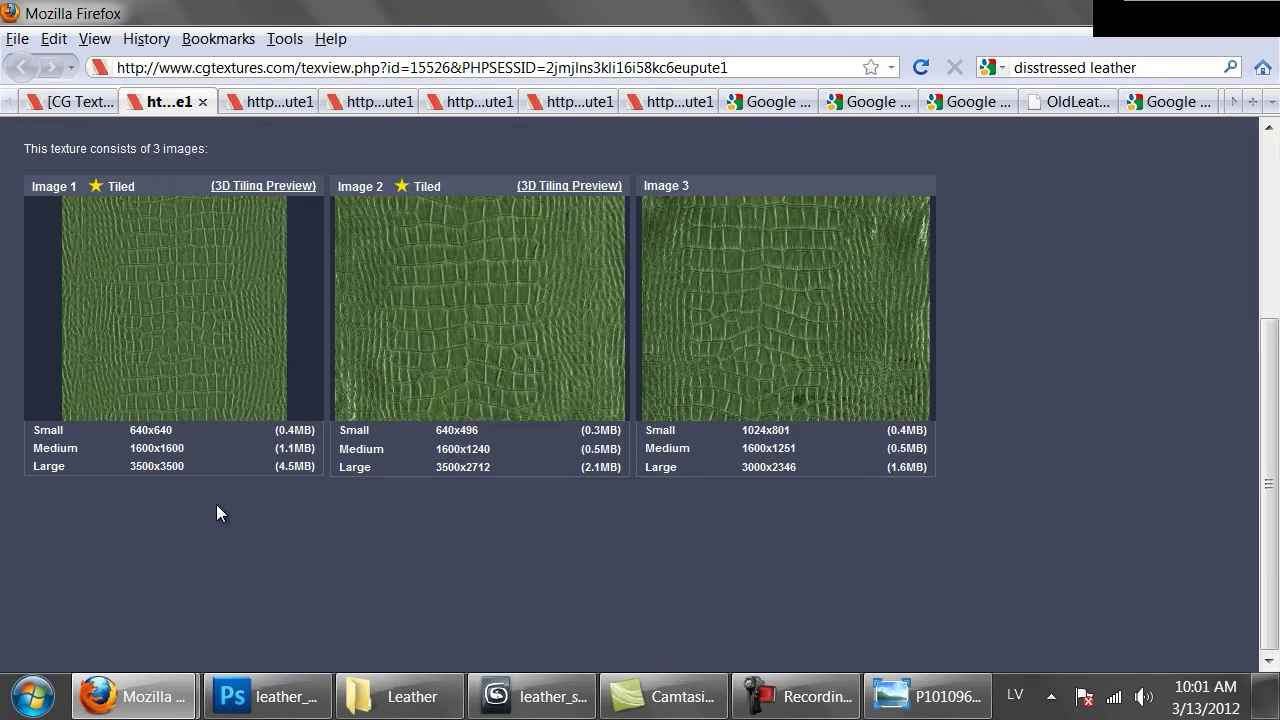
pyautogui.click(157, 466)
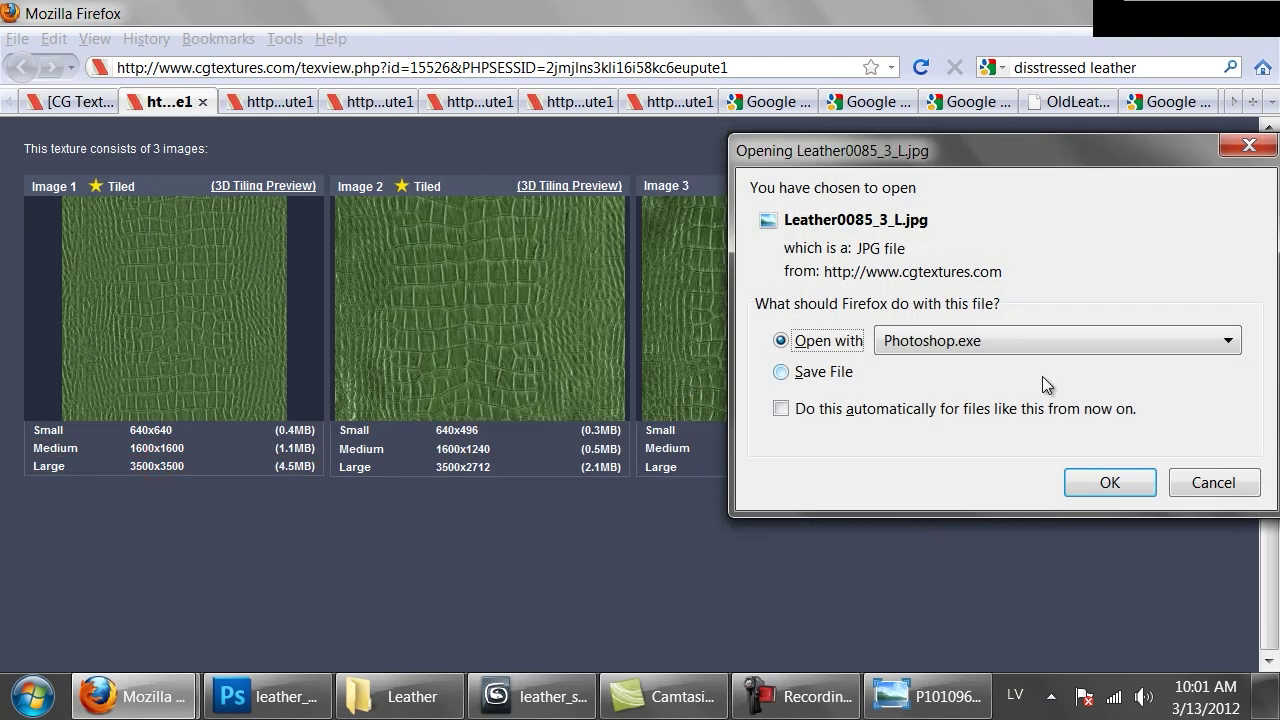
pyautogui.click(1110, 483)
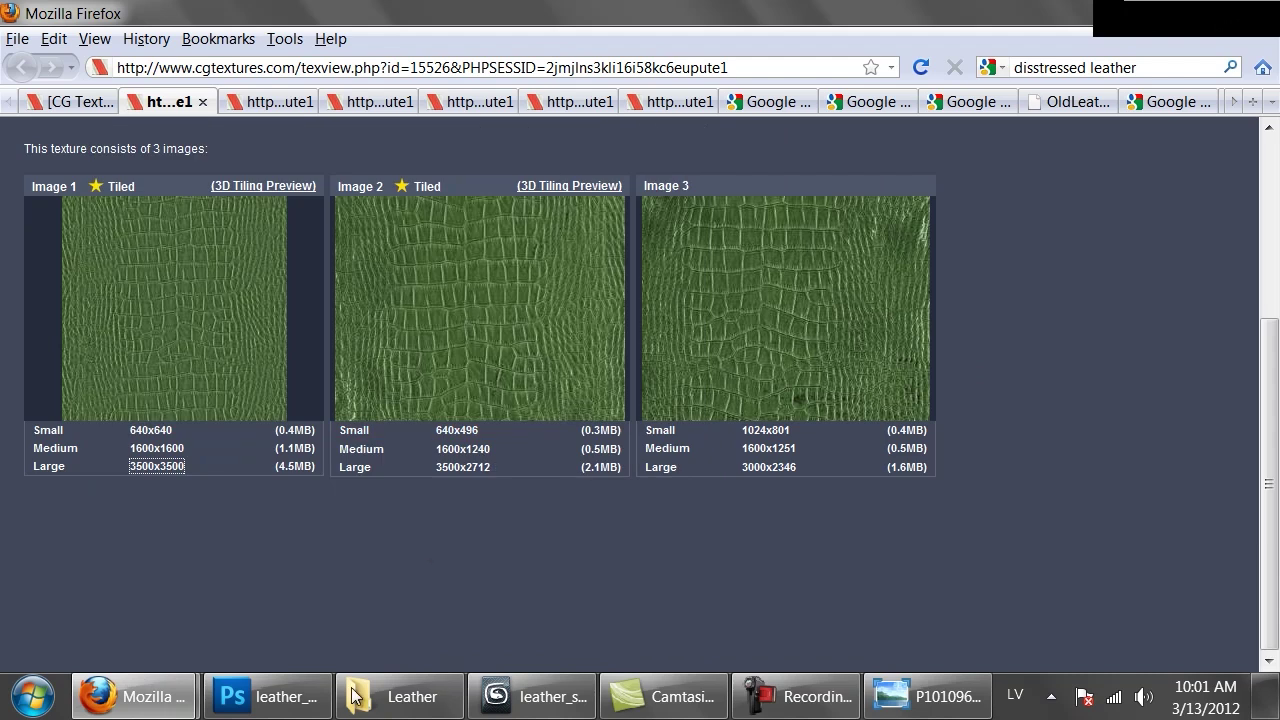
pyautogui.click(300, 708)
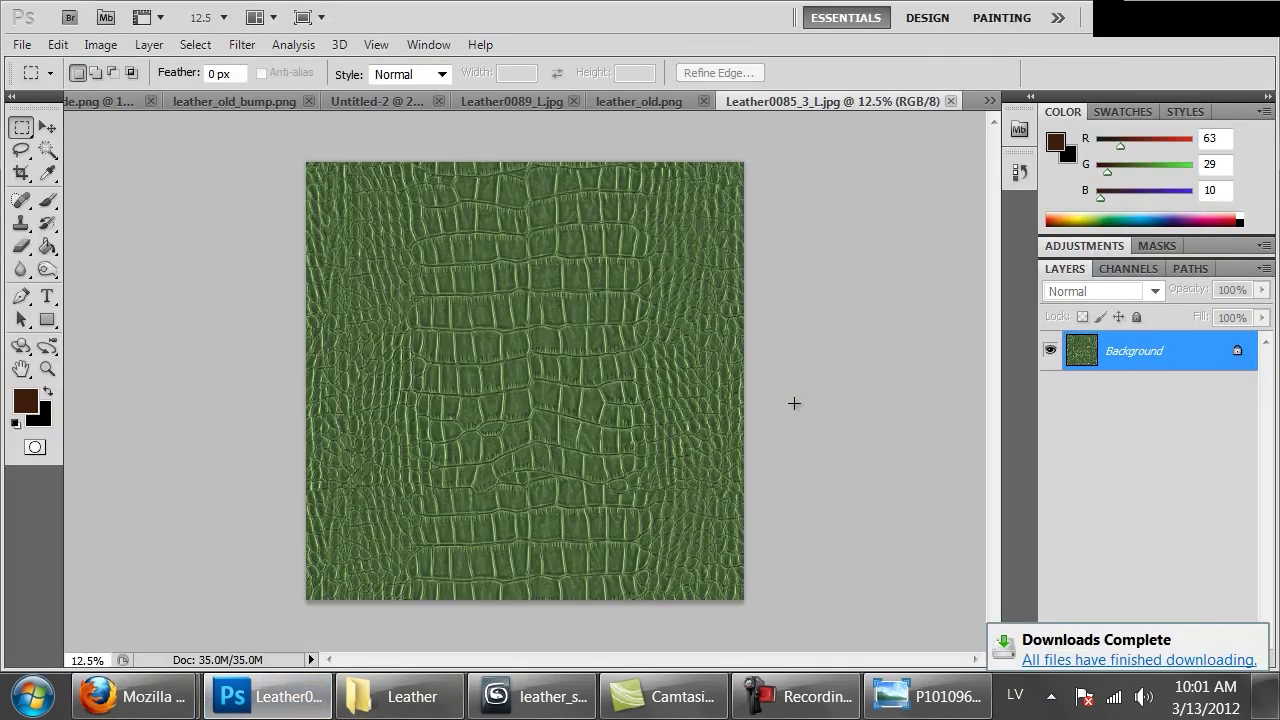
# Step: Desaturate the green leather texture with a saturation of -100 and invert its tones
pyautogui.hotkey('ctrl', 'u')
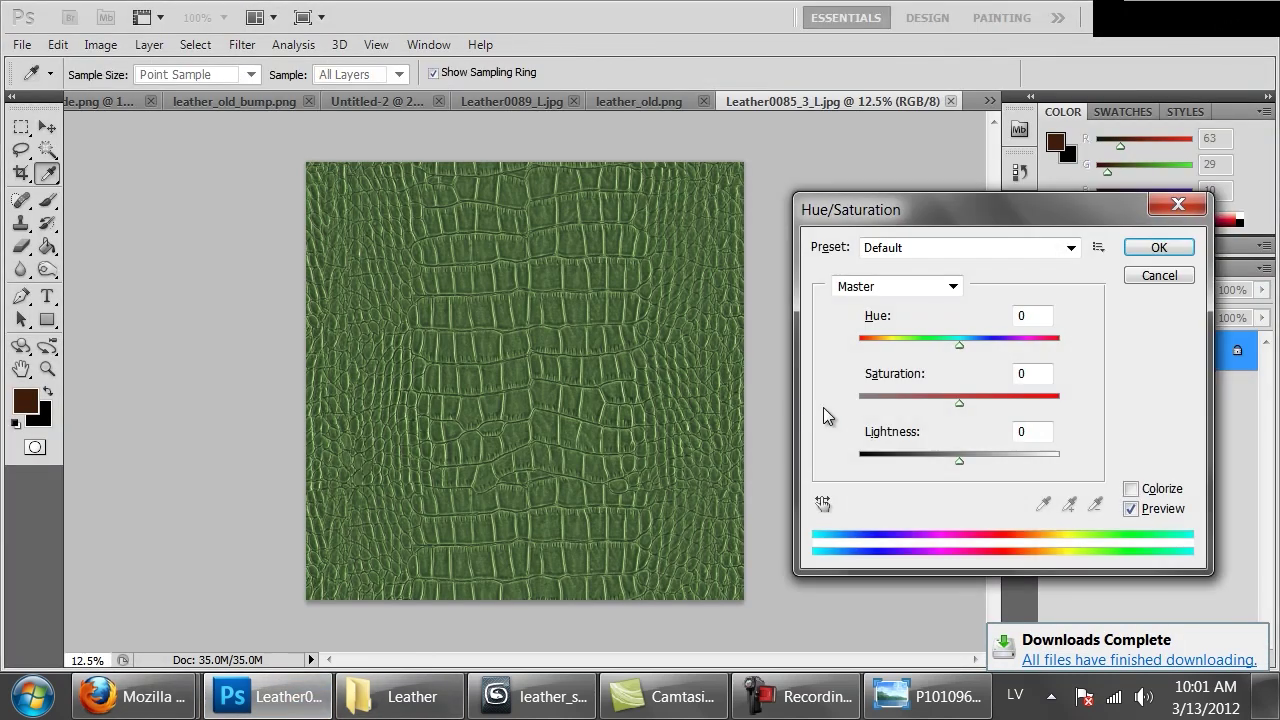
pyautogui.moveTo(874, 404); pyautogui.dragTo(805, 406)
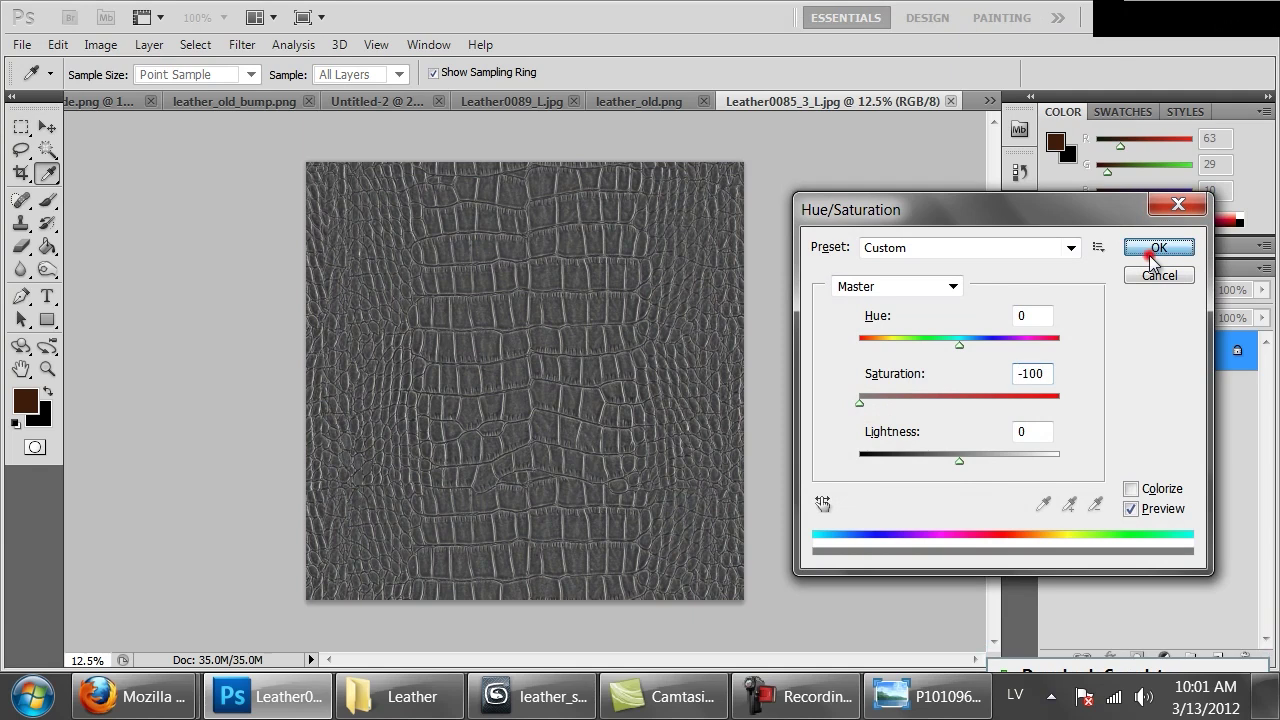
pyautogui.click(1152, 250)
pyautogui.hotkey('ctrl', 'i')
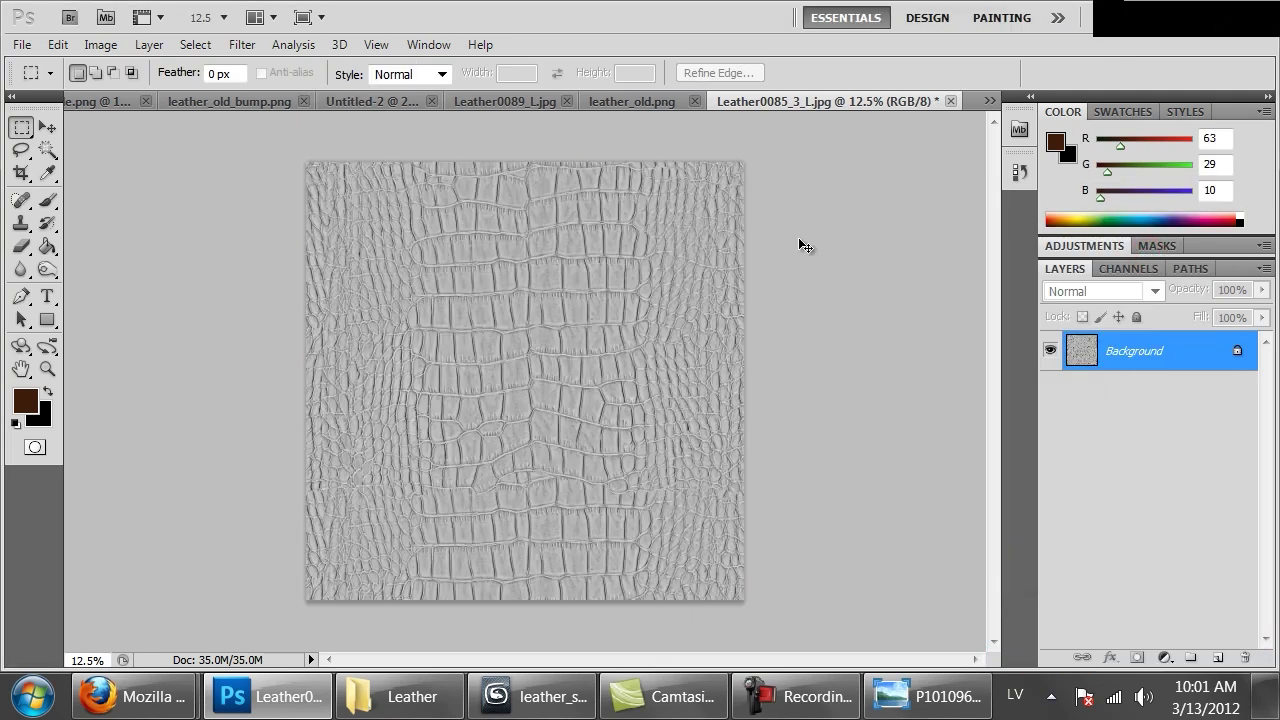
# Step: Raise the texture's contrast with Levels, setting the input black point to 113 and the white point to 214
pyautogui.hotkey('ctrl', 'l')
pyautogui.moveTo(847, 393); pyautogui.dragTo(862, 393)
pyautogui.moveTo(1083, 385); pyautogui.dragTo(1063, 390)
pyautogui.moveTo(861, 387); pyautogui.dragTo(947, 405)
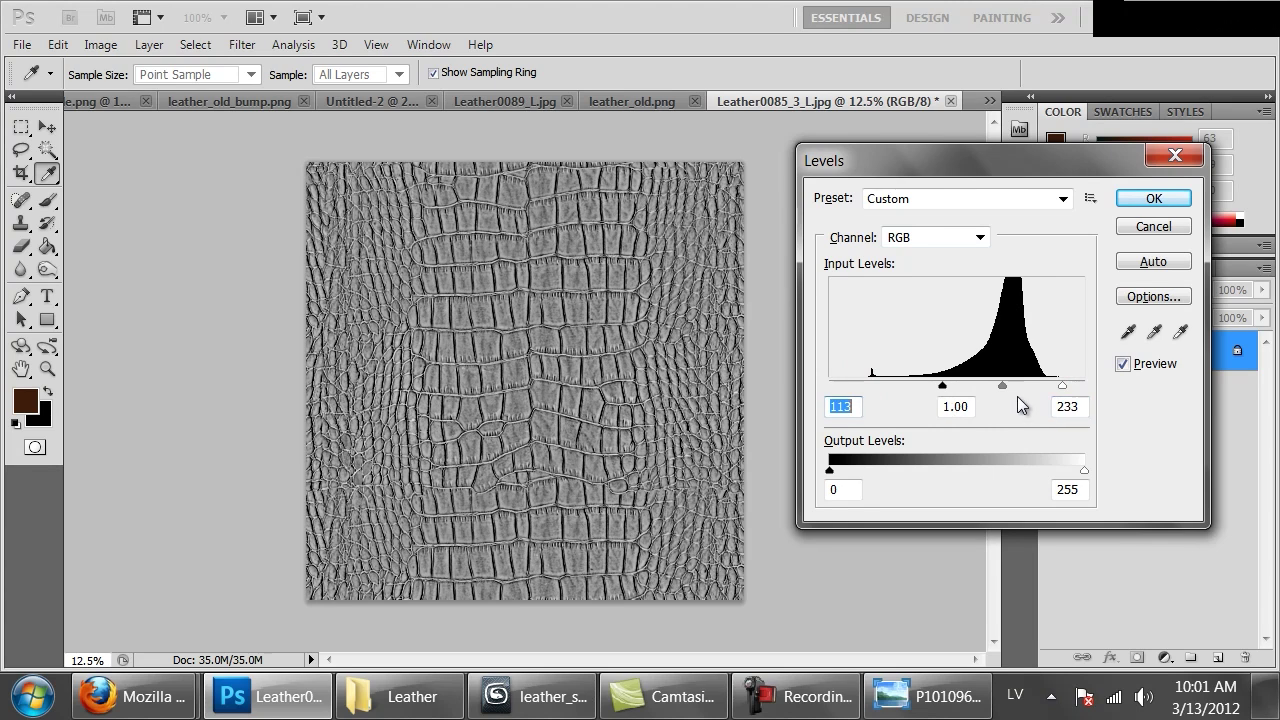
pyautogui.moveTo(1060, 386); pyautogui.dragTo(1043, 390)
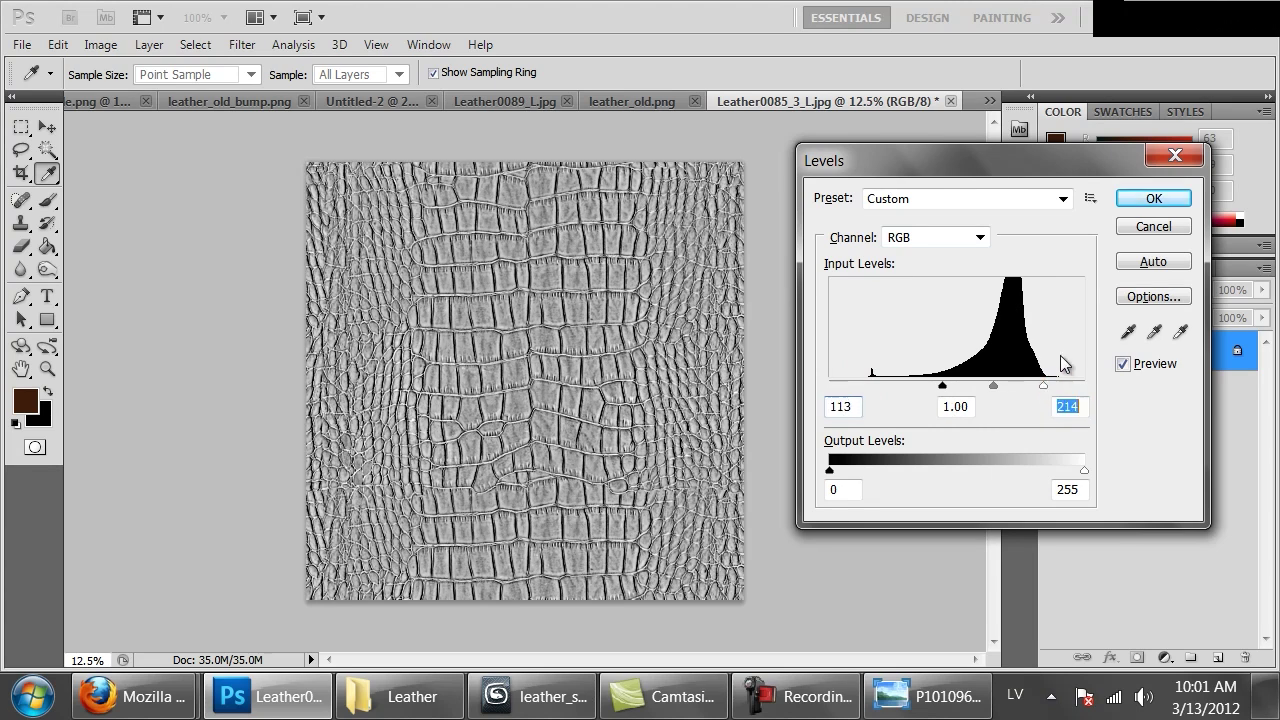
pyautogui.click(1152, 198)
# Step: Examine the contrast-adjusted scale pattern at 100% and at lower magnification
pyautogui.press('m')
pyautogui.hotkey('ctrl', '1')
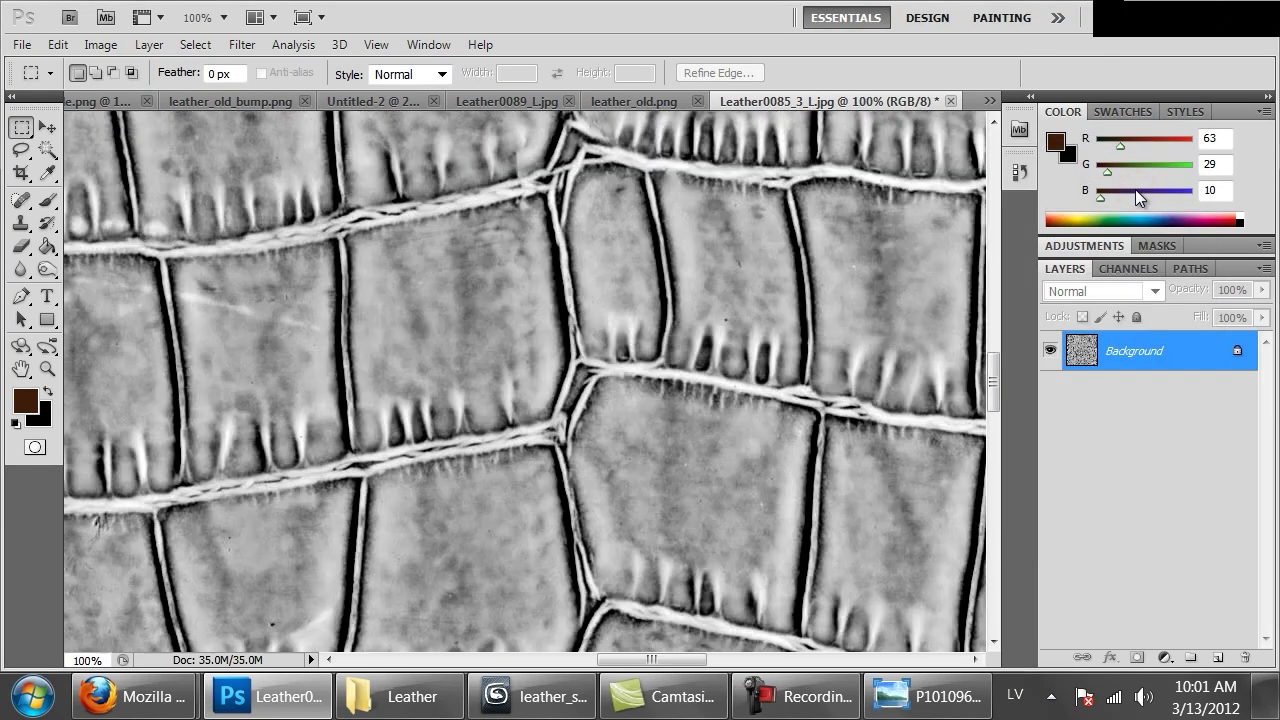
pyautogui.hotkey('ctrl', '-')
pyautogui.hotkey('ctrl', '-')
pyautogui.hotkey('ctrl', '-')
pyautogui.hotkey('ctrl', '-')
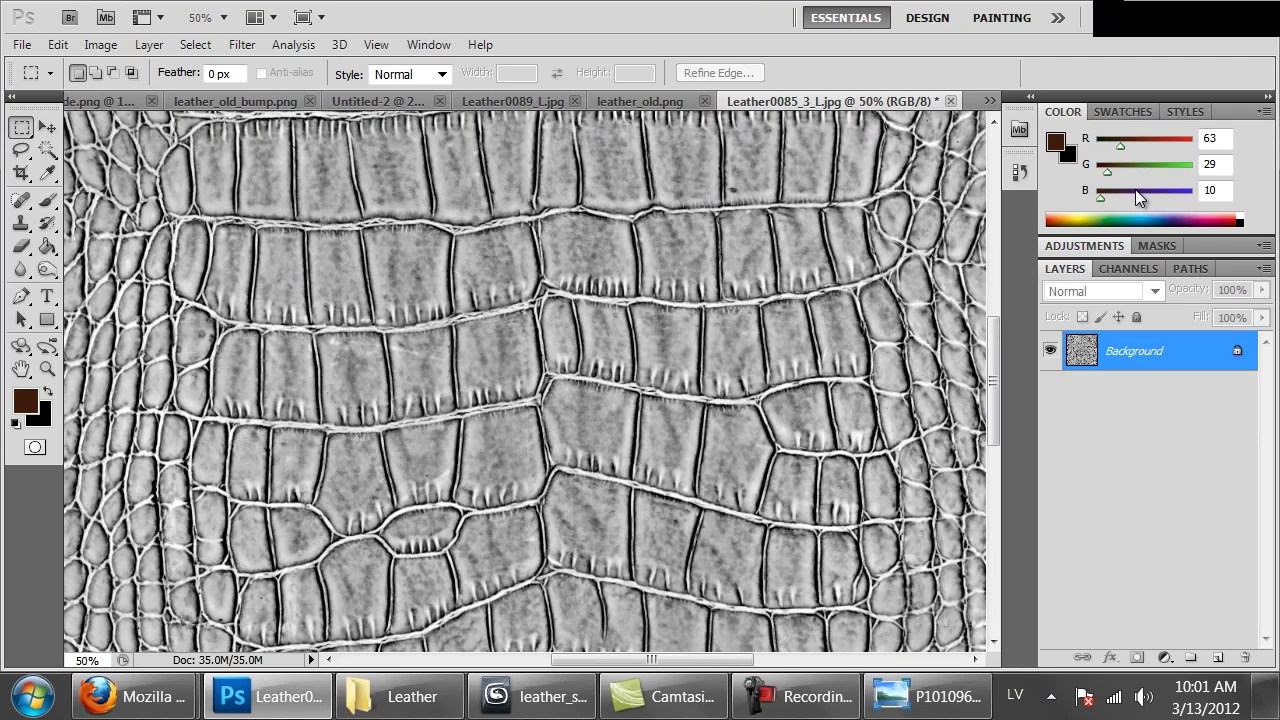
pyautogui.hotkey('ctrl', '+')
pyautogui.hotkey('ctrl', '+')
pyautogui.hotkey('ctrl', '+')
pyautogui.hotkey('ctrl', '+')
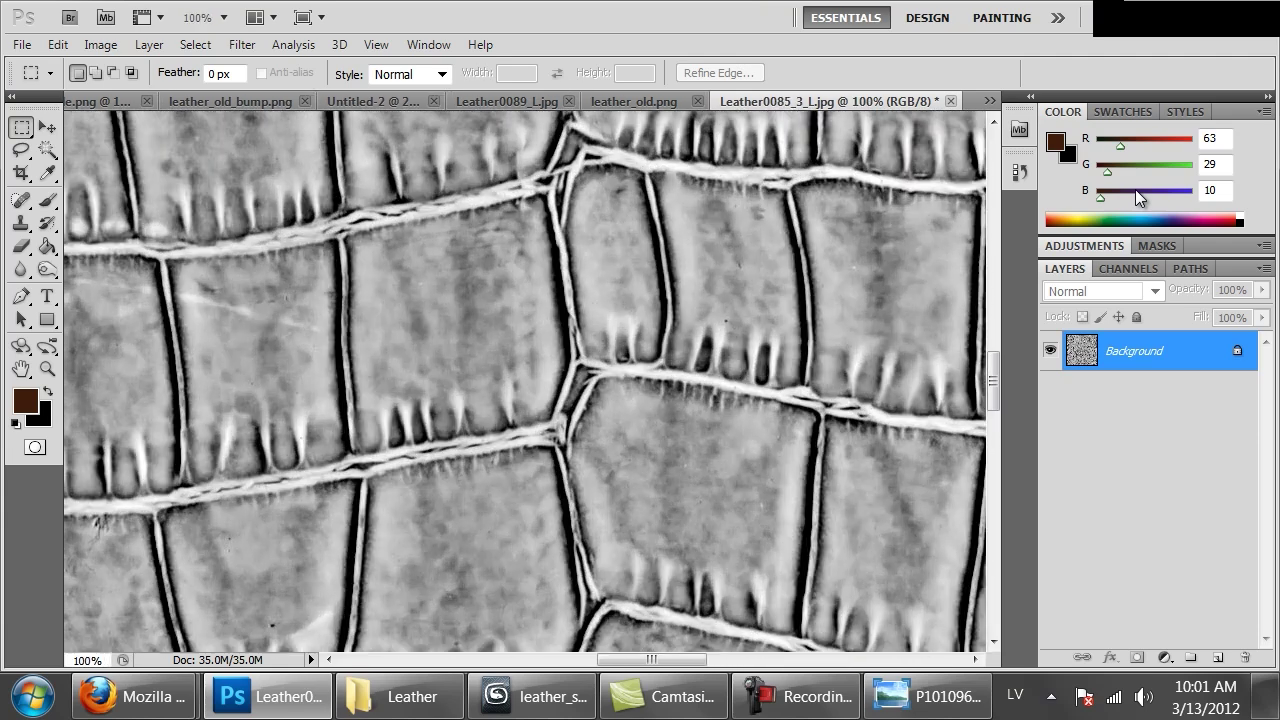
# Step: Select the light creases between the scales with Color Range, sampling a near-white crease at fuzziness 40
pyautogui.click(192, 45)
pyautogui.click(287, 263)
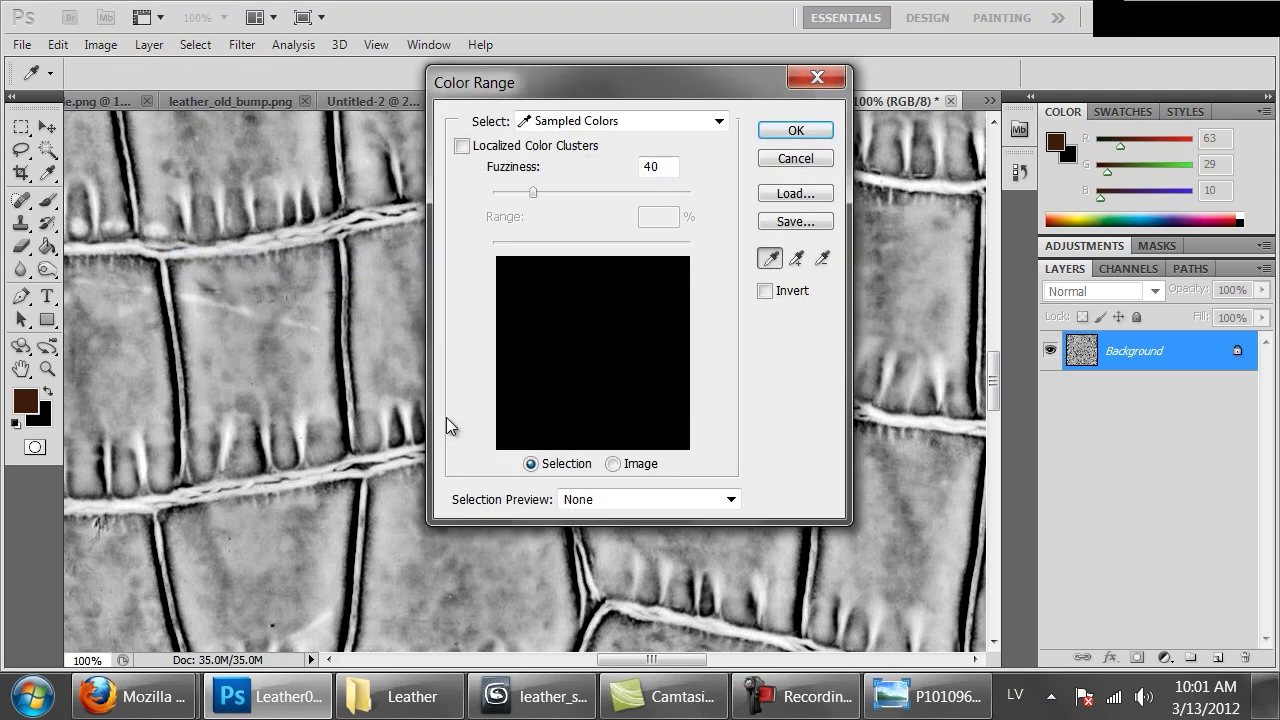
pyautogui.click(388, 449)
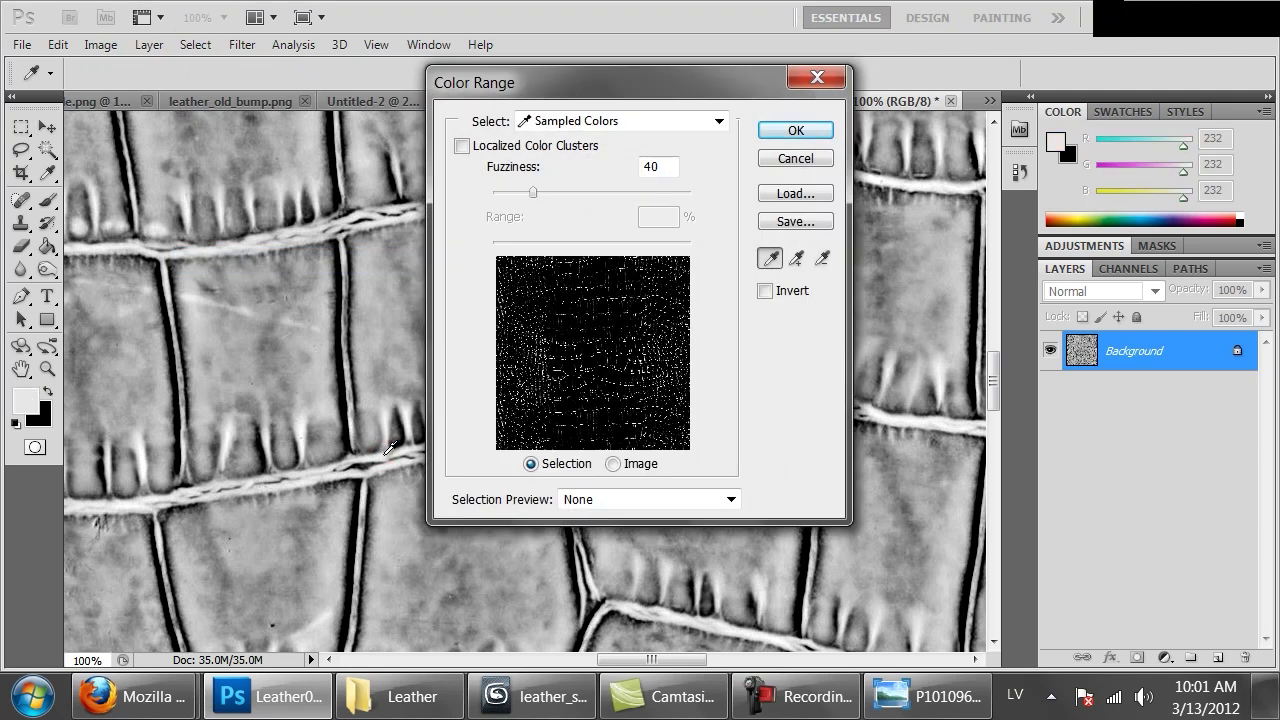
pyautogui.click(795, 130)
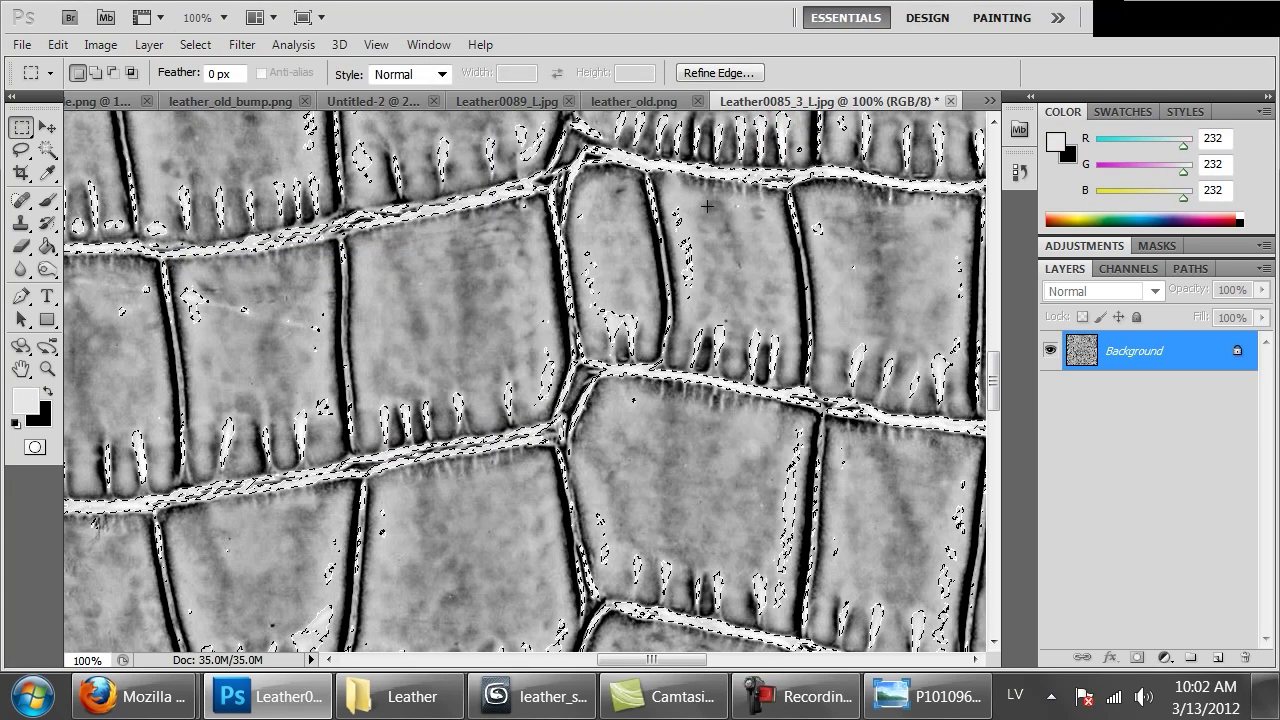
# Step: Expand the selection around the light creases by 5 pixels
pyautogui.moveTo(811, 511); pyautogui.dragTo(504, 83)
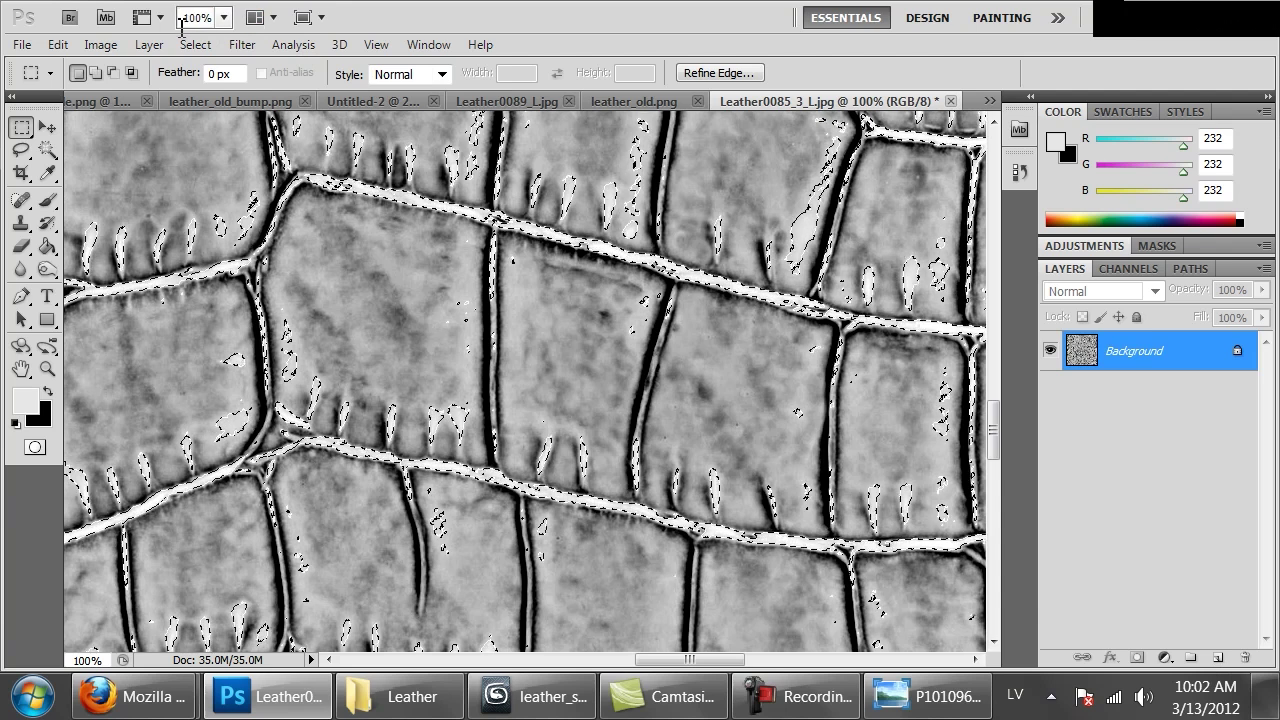
pyautogui.click(241, 46)
pyautogui.moveTo(195, 44)
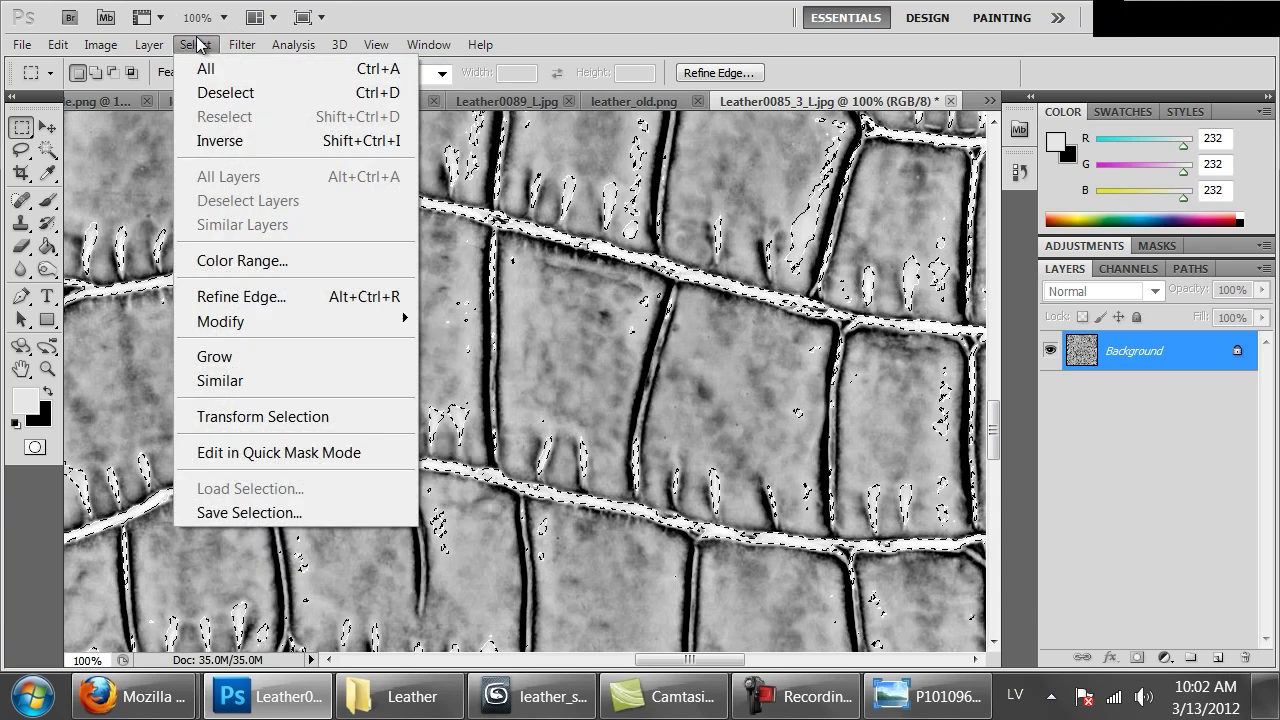
pyautogui.moveTo(360, 318)
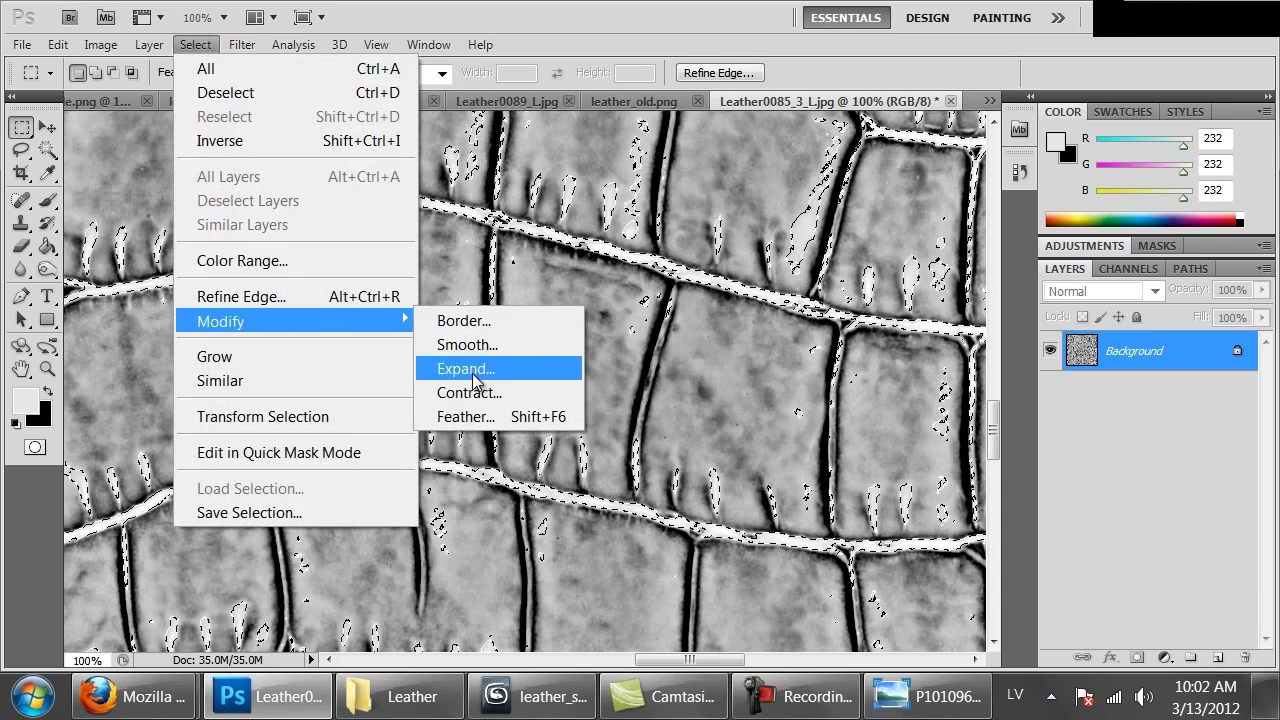
pyautogui.click(472, 370)
pyautogui.write('3')
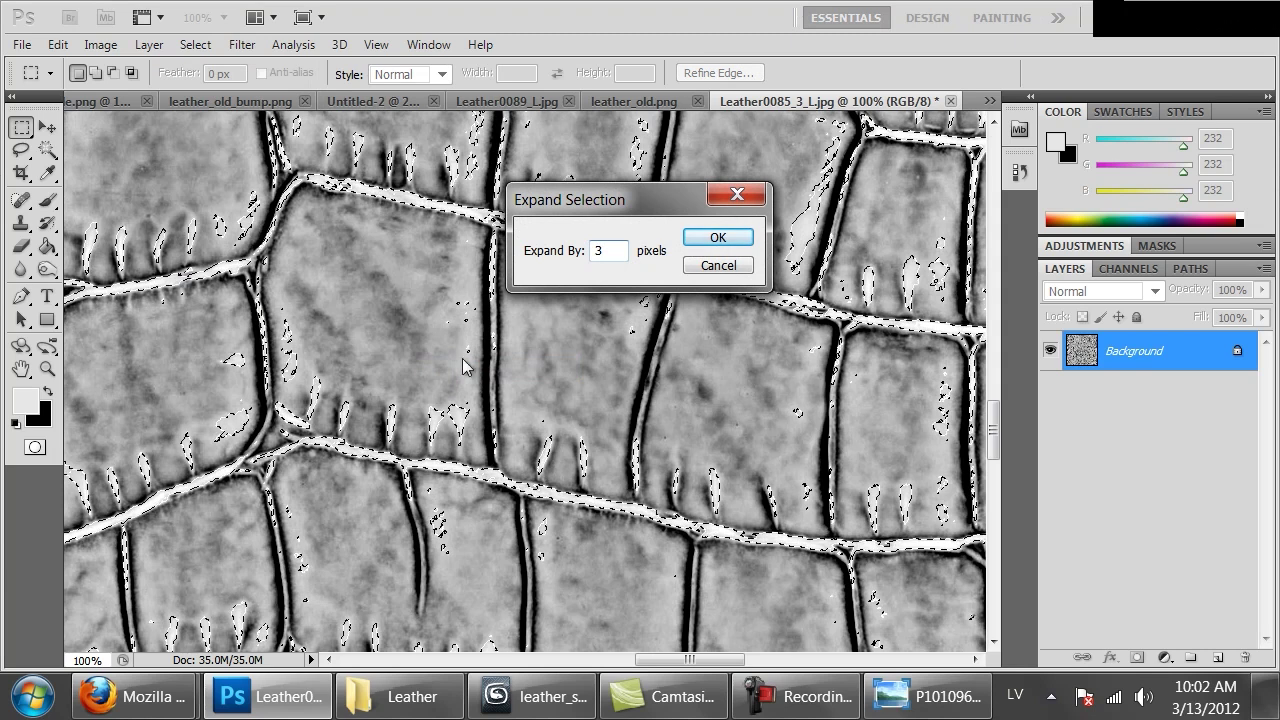
pyautogui.click(599, 255)
pyautogui.doubleClick(599, 255)
pyautogui.write('5')
pyautogui.click(690, 238)
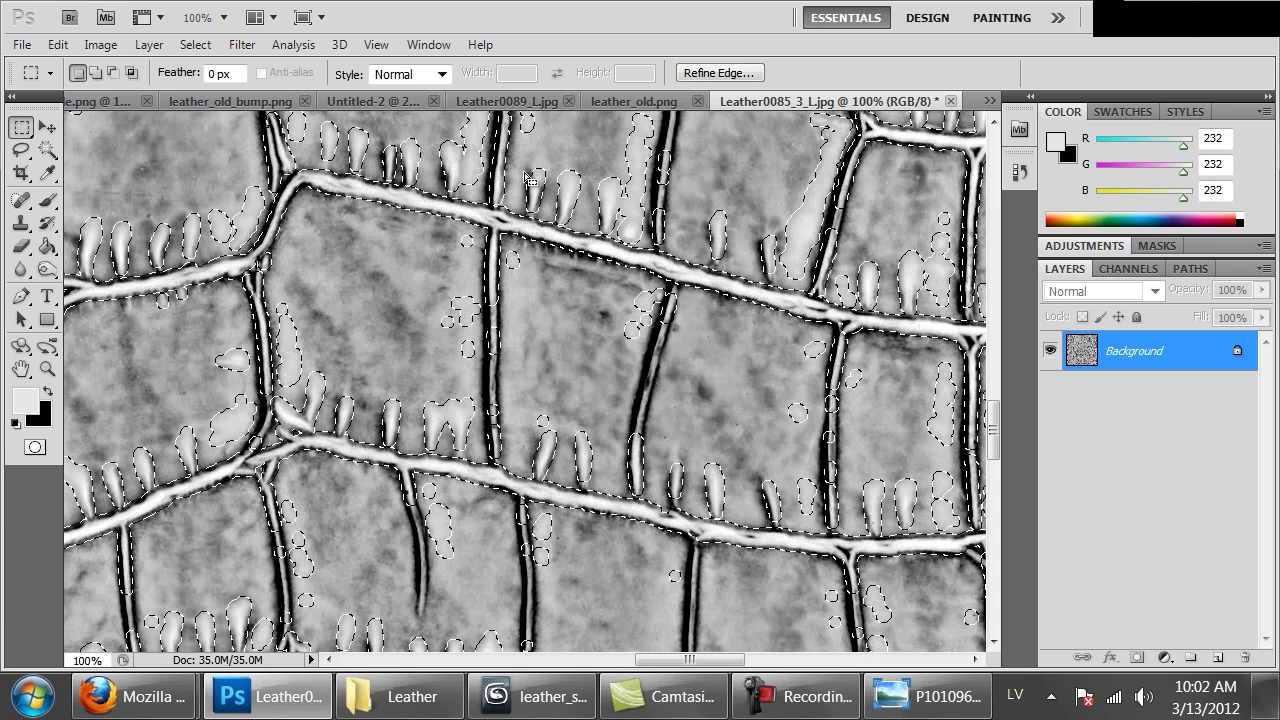
# Step: Feather the selection around the light creases by 3 pixels
pyautogui.click(259, 45)
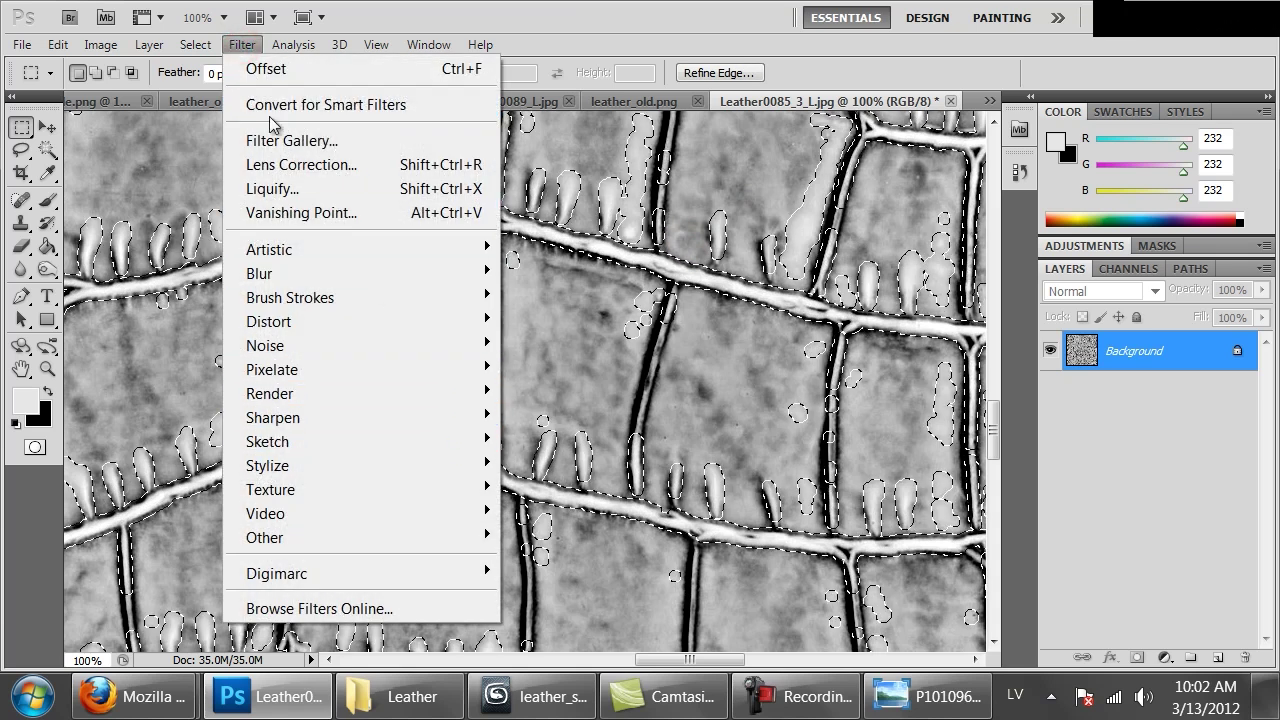
pyautogui.moveTo(210, 50)
pyautogui.moveTo(395, 321)
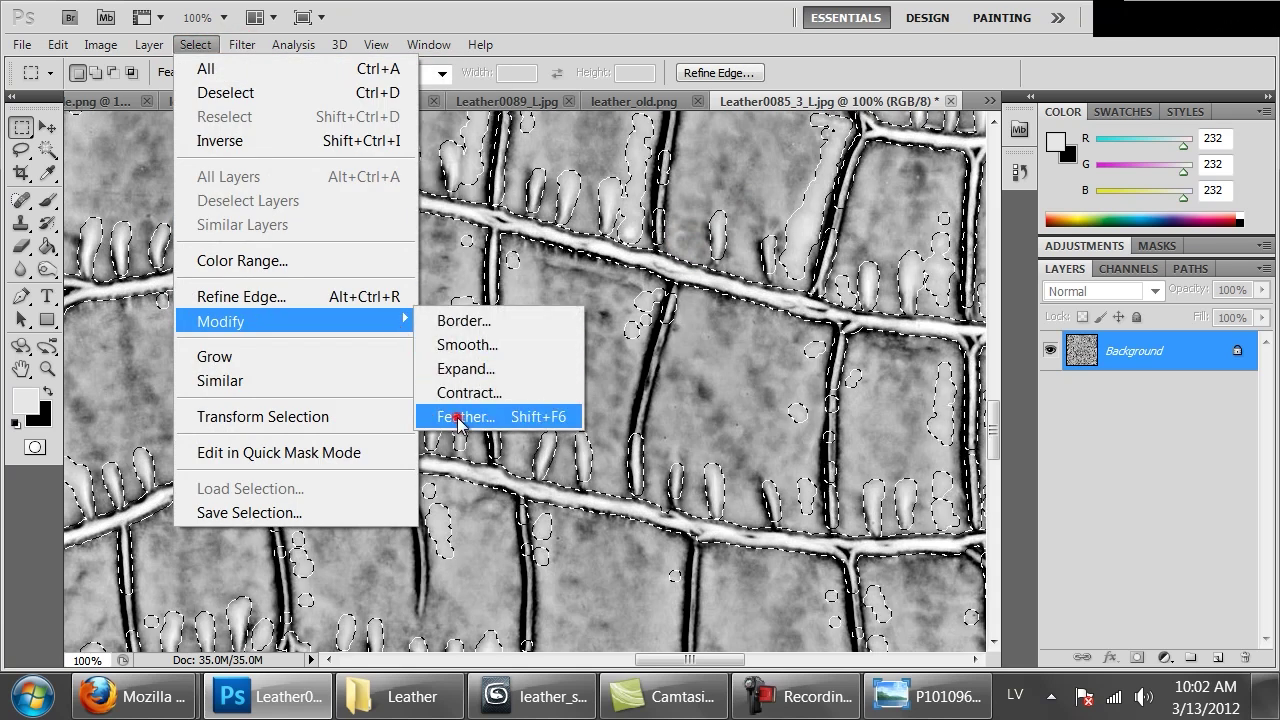
pyautogui.click(458, 405)
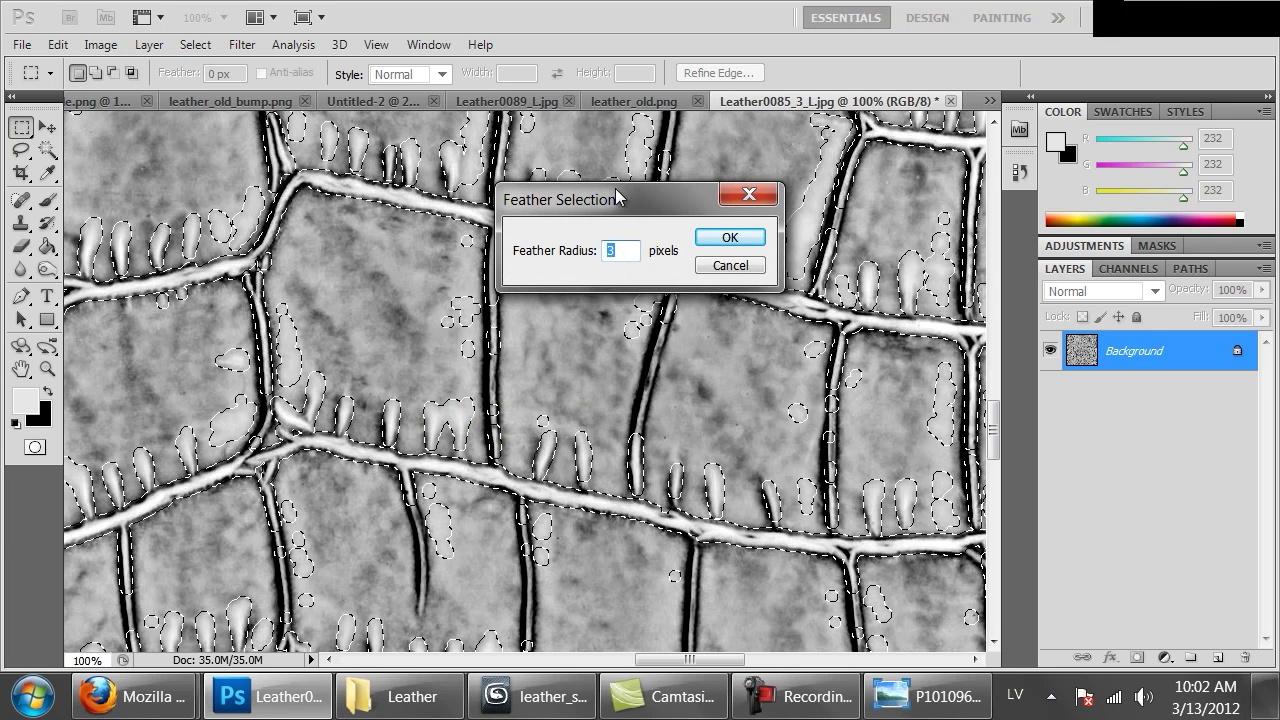
pyautogui.press('Return')
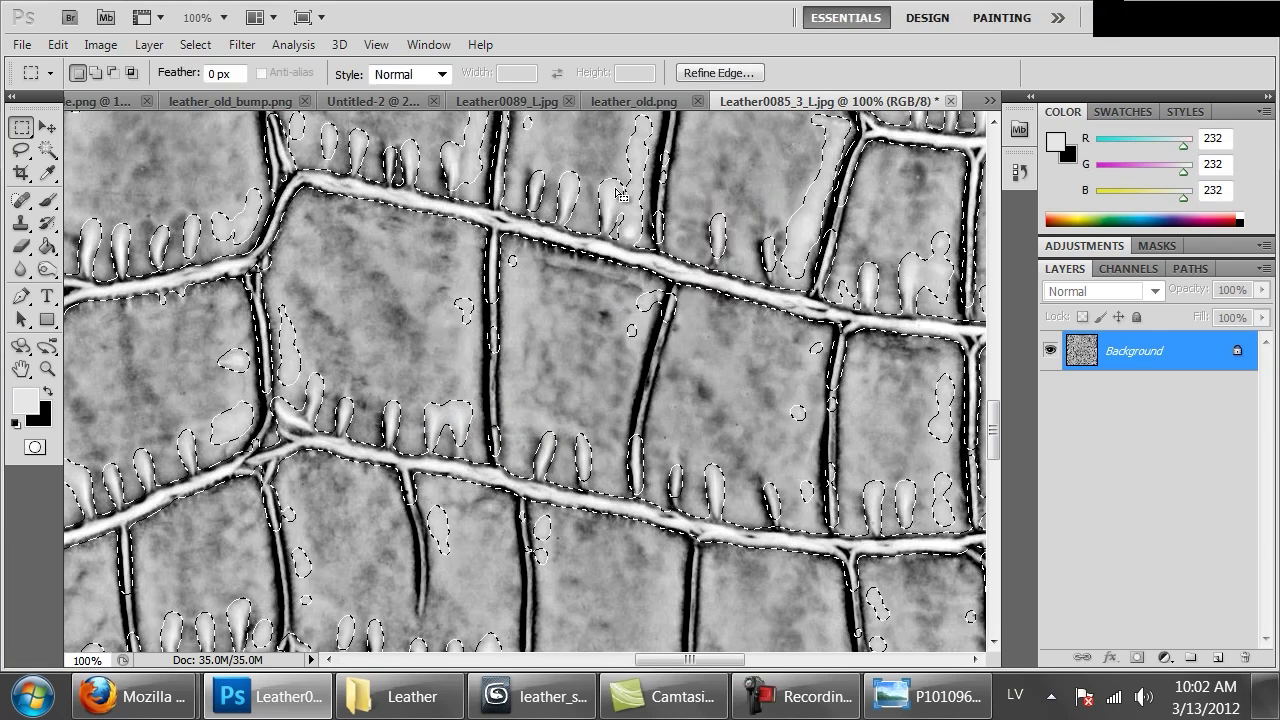
# Step: Fill the feathered crease selection with black on a new layer and clear the selection
pyautogui.click(1217, 658)
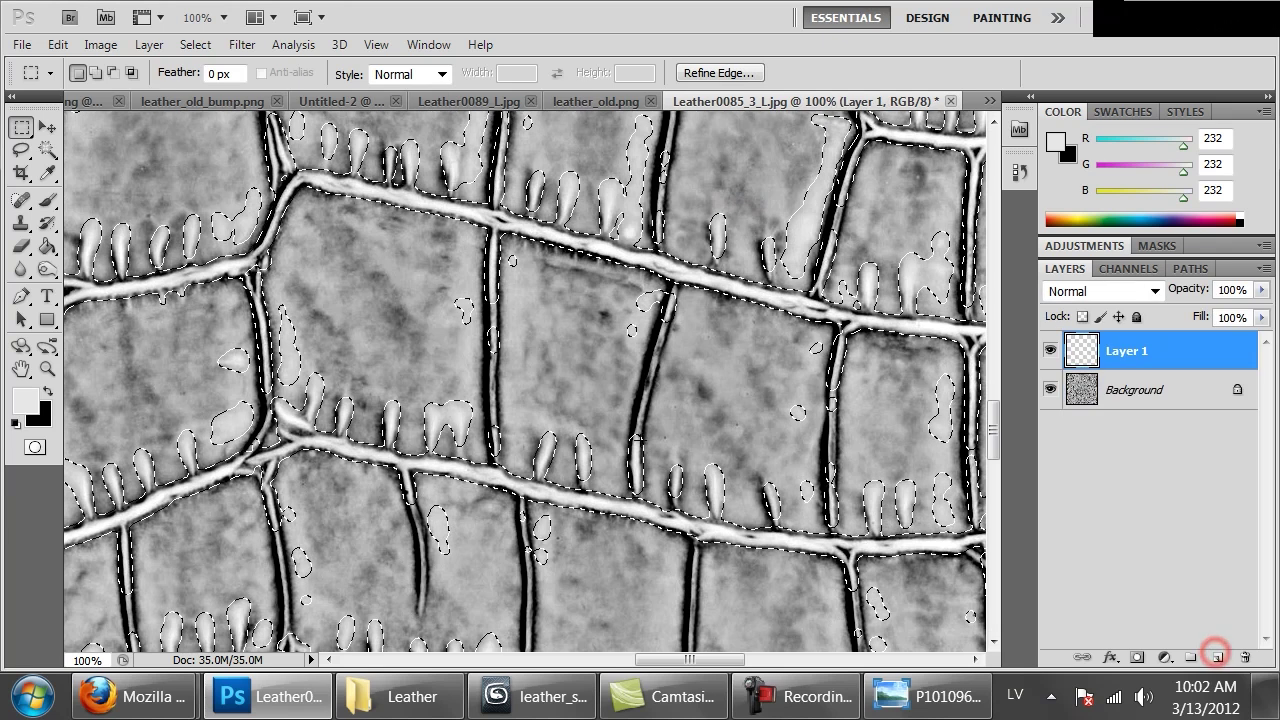
pyautogui.press('g')
pyautogui.hotkey('shift', 'g')
pyautogui.hotkey('shift', 'g')
pyautogui.press('x')
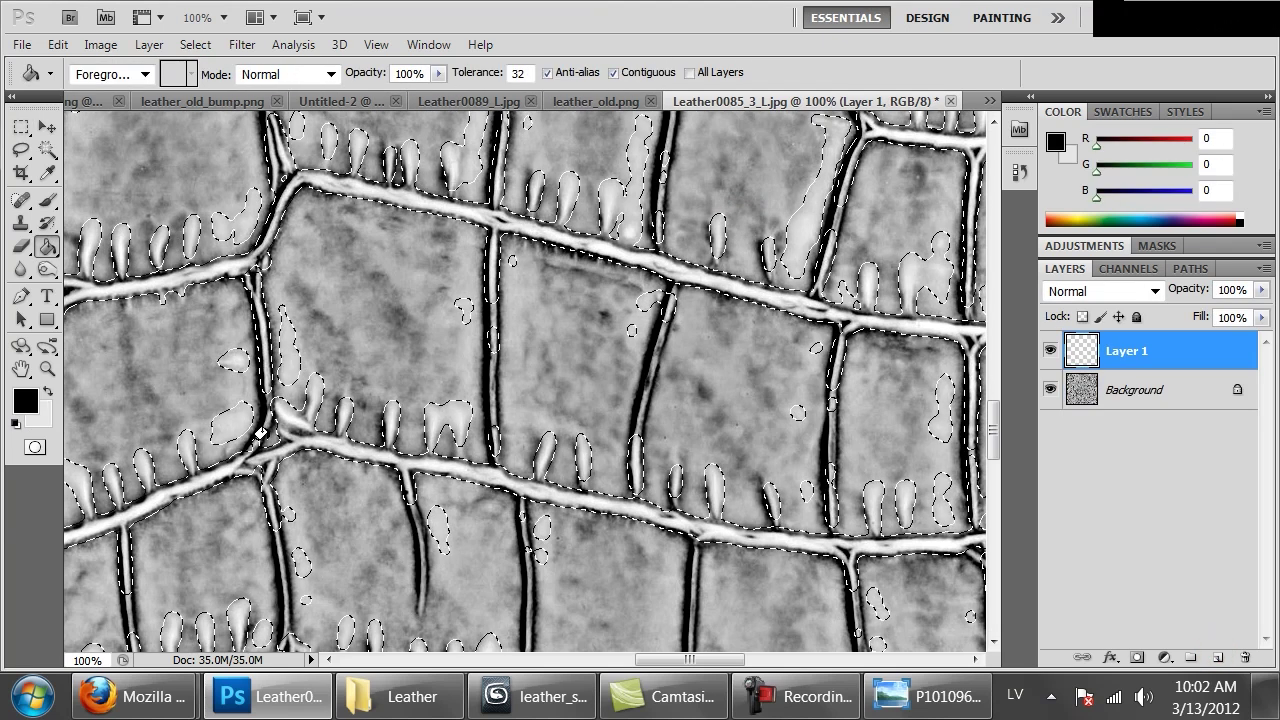
pyautogui.click(281, 420)
pyautogui.hotkey('ctrl', '-')
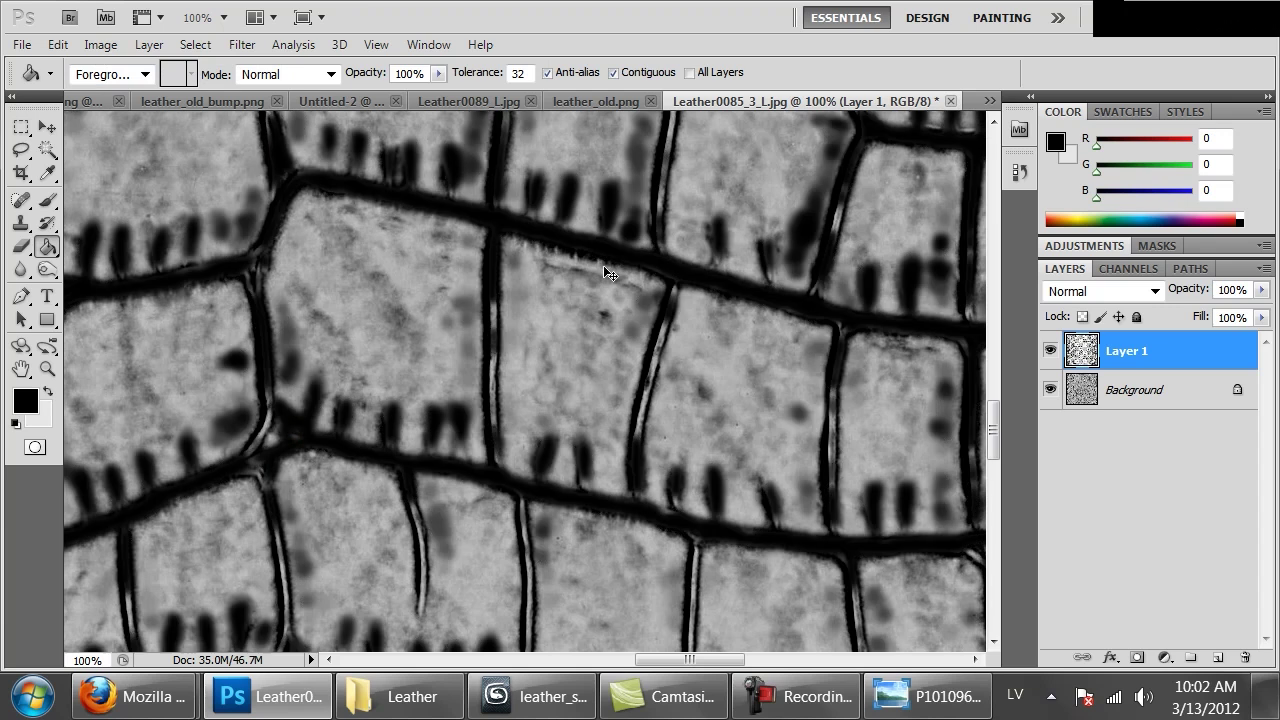
pyautogui.hotkey('ctrl', 'd')
# Step: Check the blackened creases across the whole texture and merge the fill layer down into the background
pyautogui.hotkey('ctrl', '-')
pyautogui.hotkey('ctrl', '-')
pyautogui.hotkey('ctrl', '-')
pyautogui.hotkey('ctrl', '-')
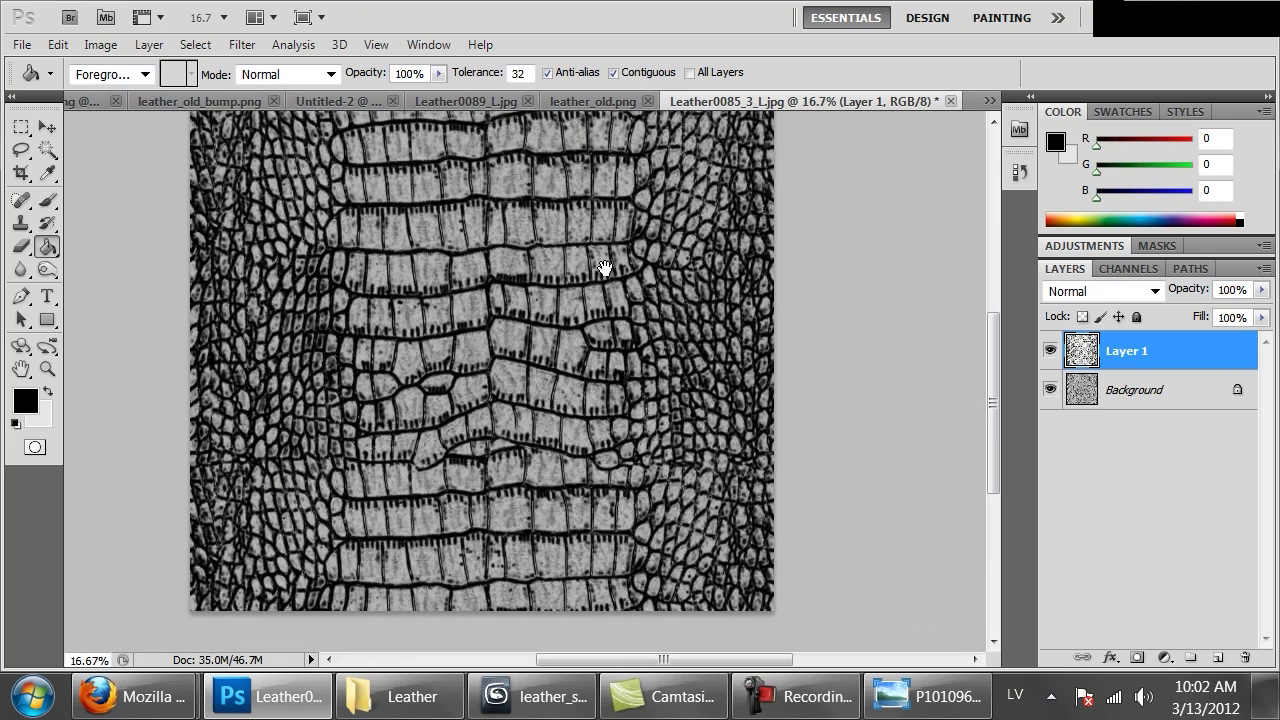
pyautogui.moveTo(605, 268); pyautogui.dragTo(615, 348)
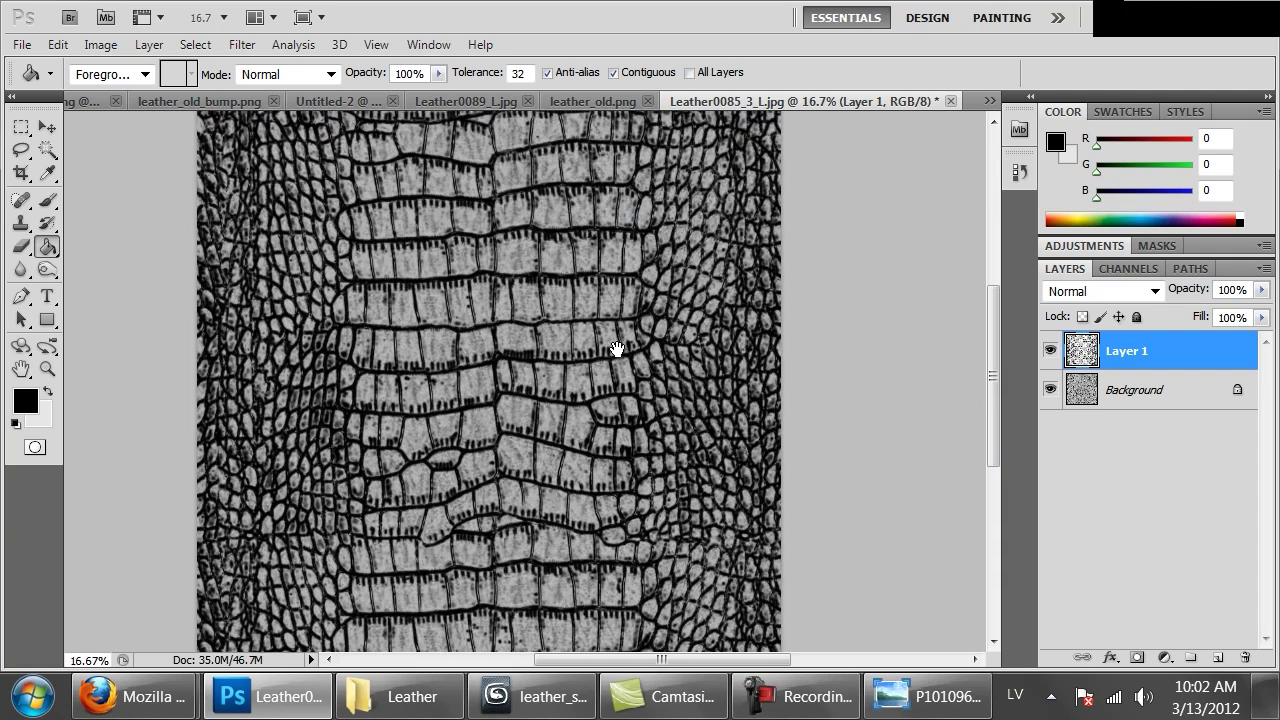
pyautogui.hotkey('ctrl', '1')
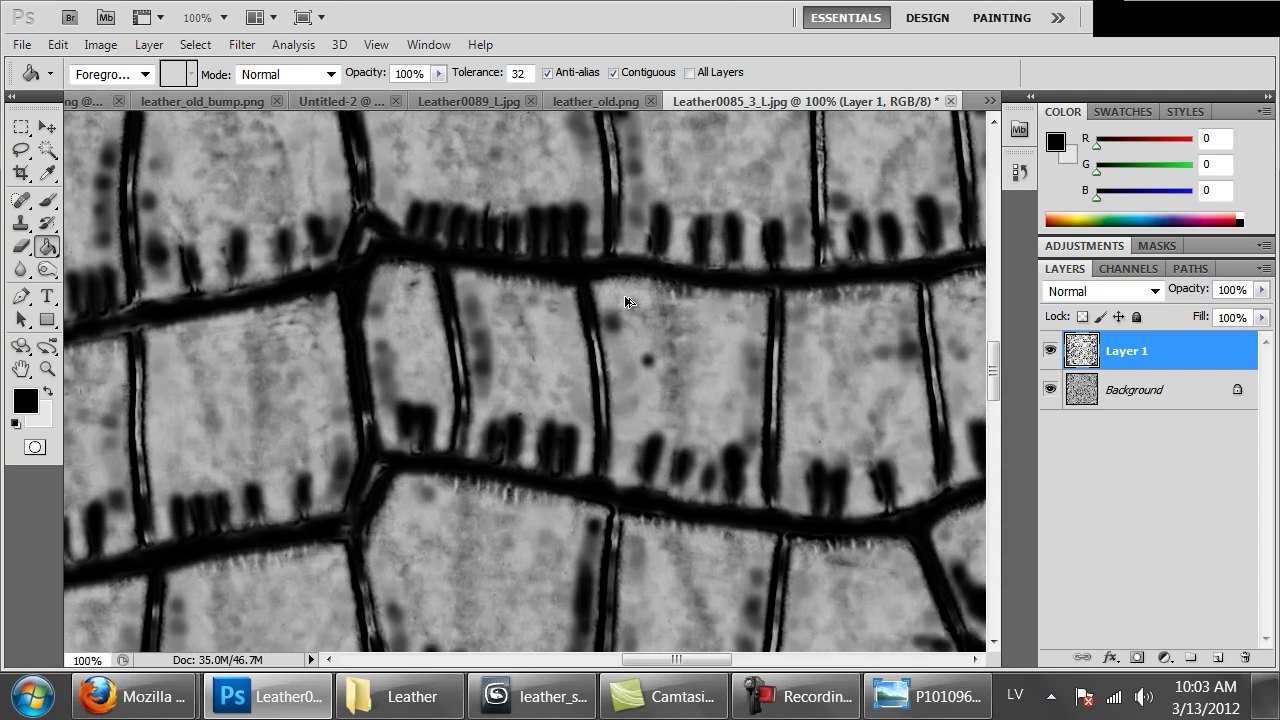
pyautogui.hotkey('ctrl', '0')
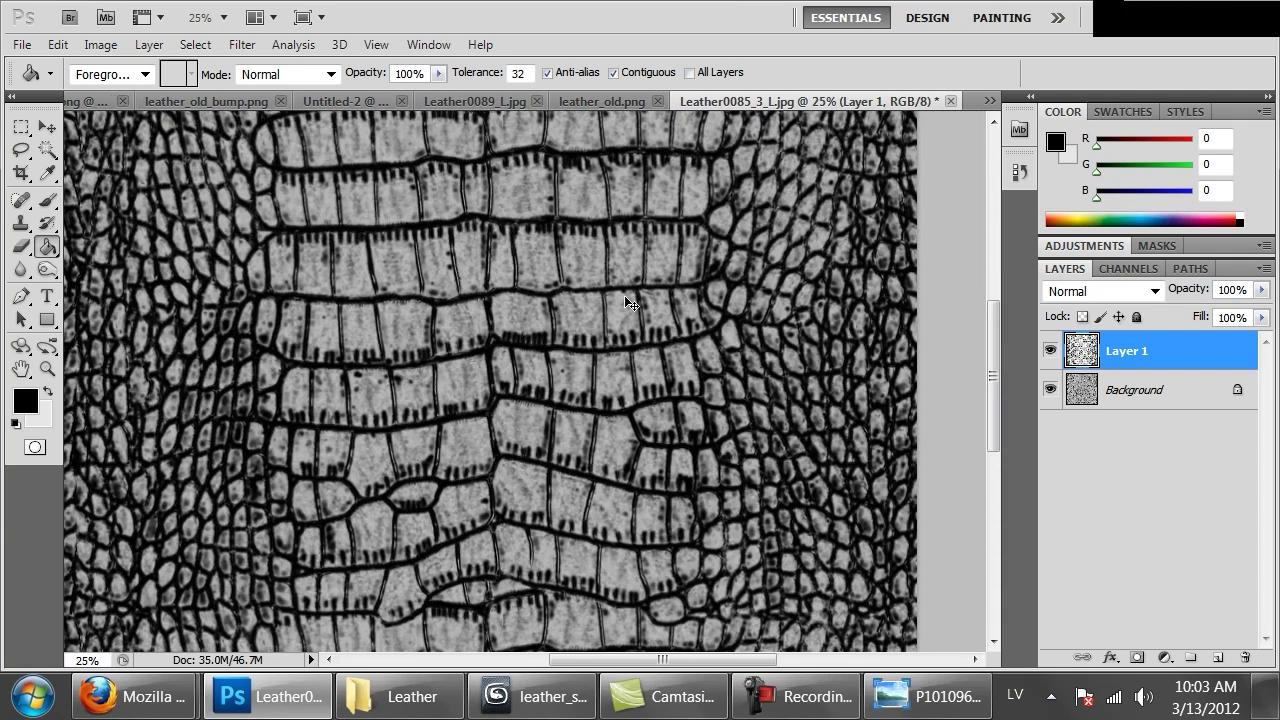
pyautogui.hotkey('ctrl', 'e')
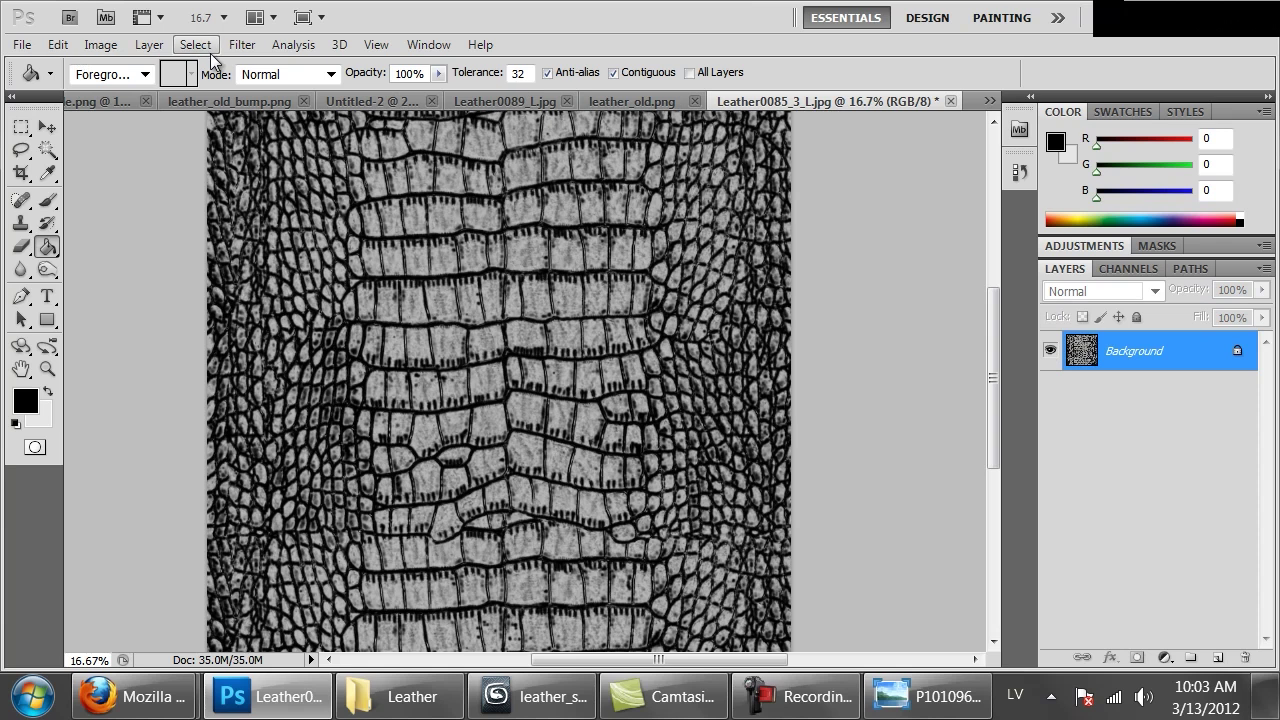
# Step: Sharpen the merged texture with Unsharp Mask at an amount of 110% and a radius of 3.1 pixels
pyautogui.click(243, 45)
pyautogui.moveTo(414, 415)
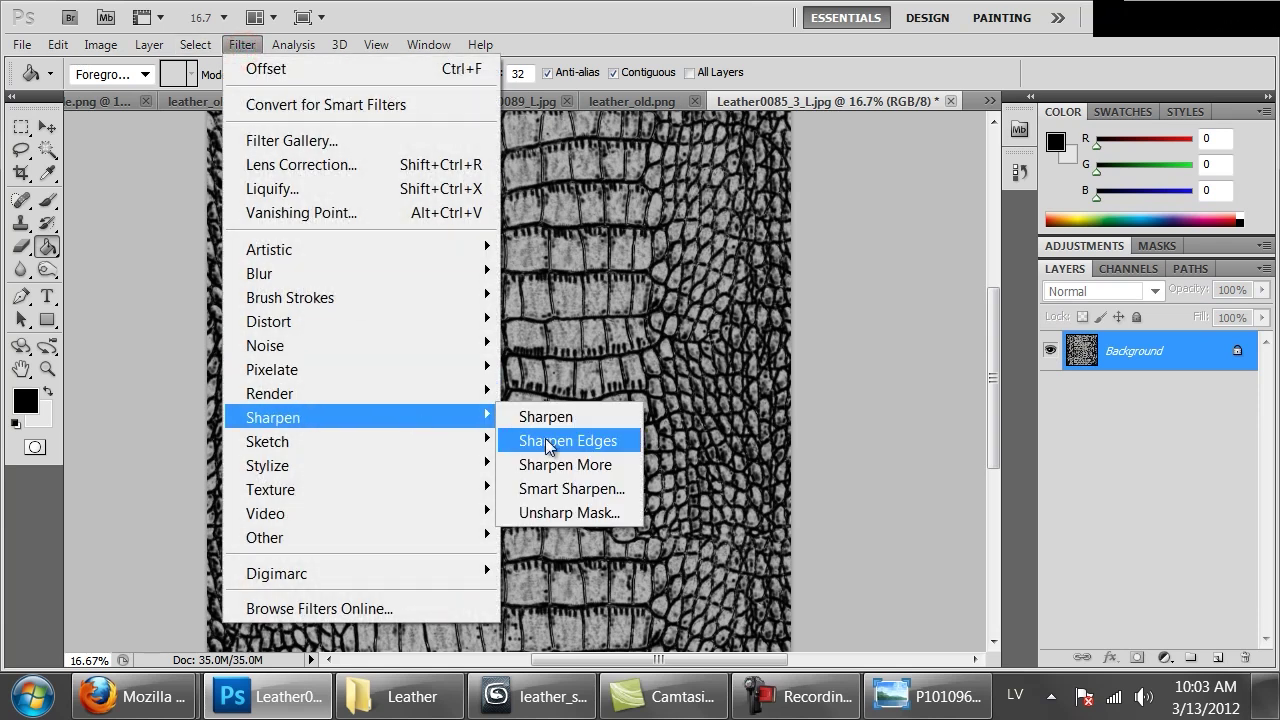
pyautogui.click(566, 513)
pyautogui.moveTo(830, 600); pyautogui.dragTo(864, 602)
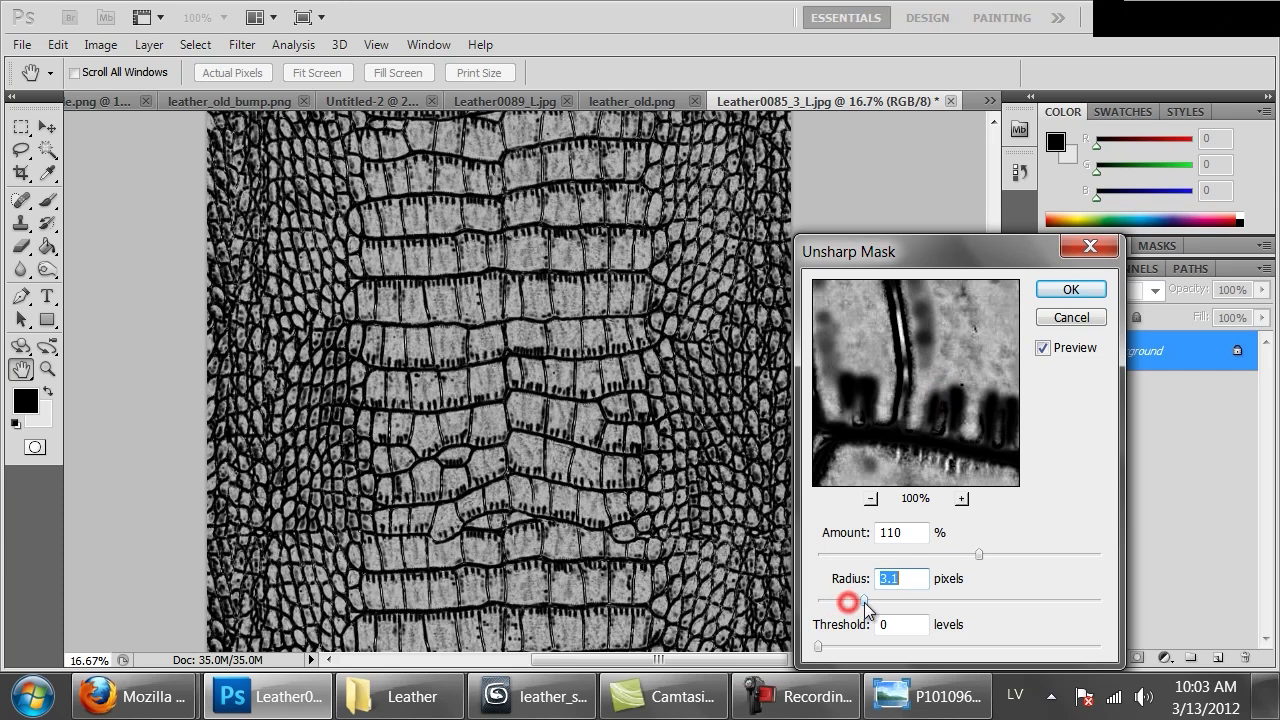
pyautogui.click(1059, 290)
# Step: Preview a wrap-around Offset of +1194 pixels horizontally to check how the texture tiles, without applying it
pyautogui.hotkey('ctrl', '-')
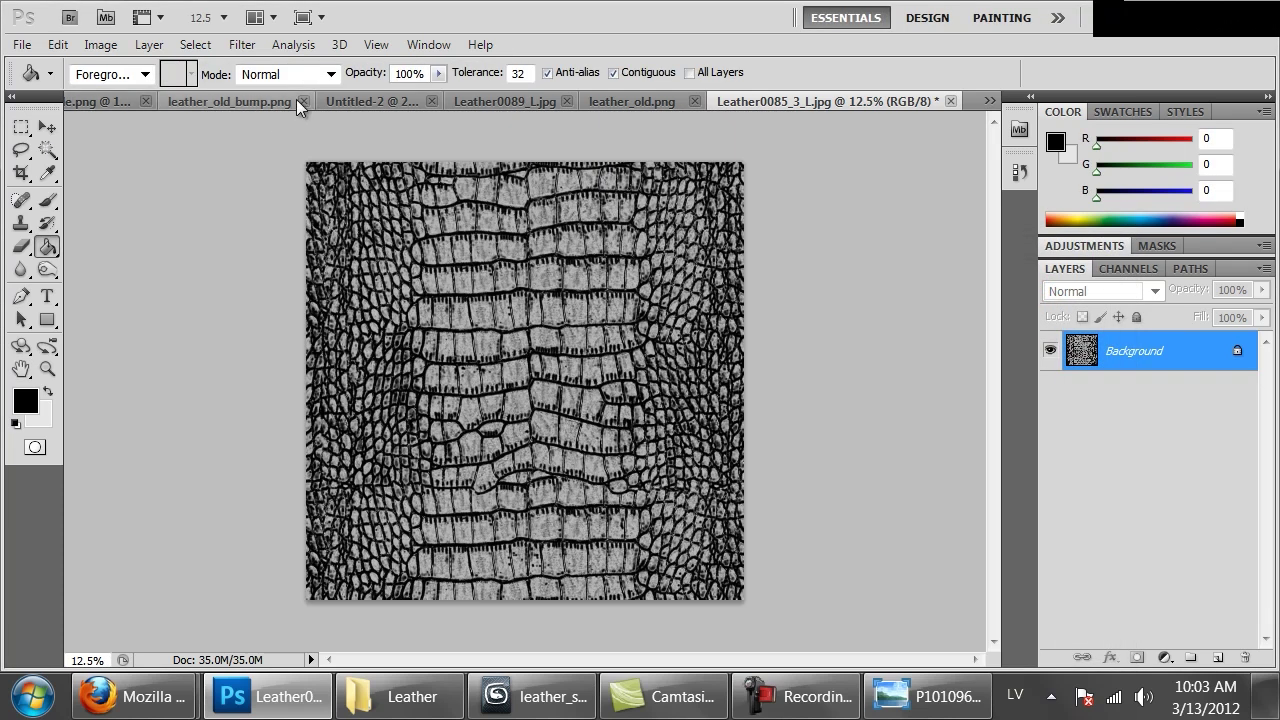
pyautogui.click(243, 45)
pyautogui.moveTo(459, 535)
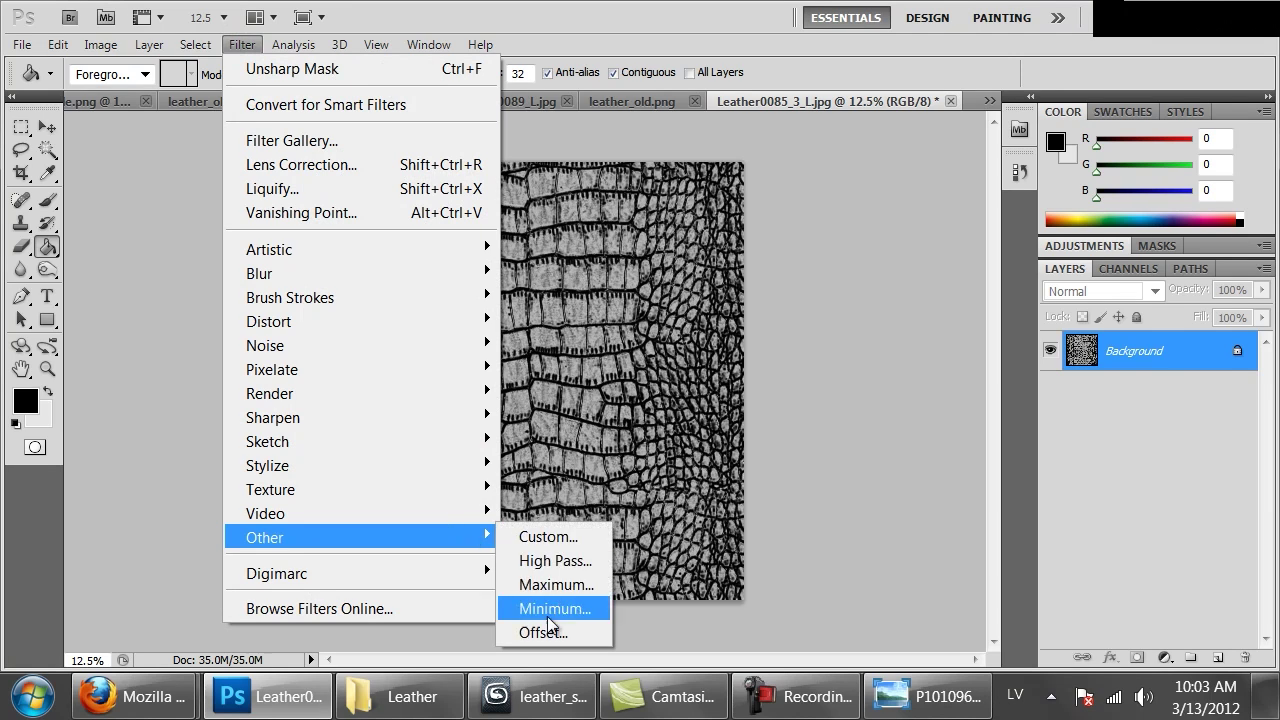
pyautogui.click(545, 632)
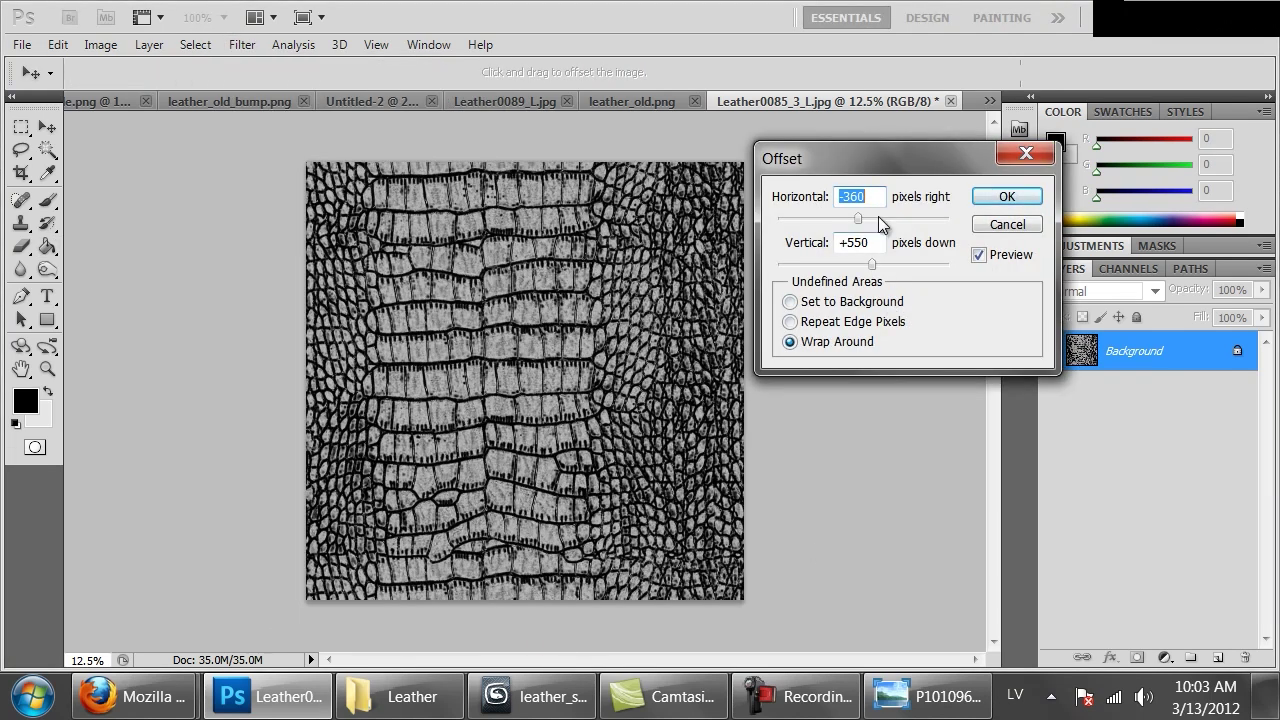
pyautogui.moveTo(878, 216); pyautogui.dragTo(882, 215)
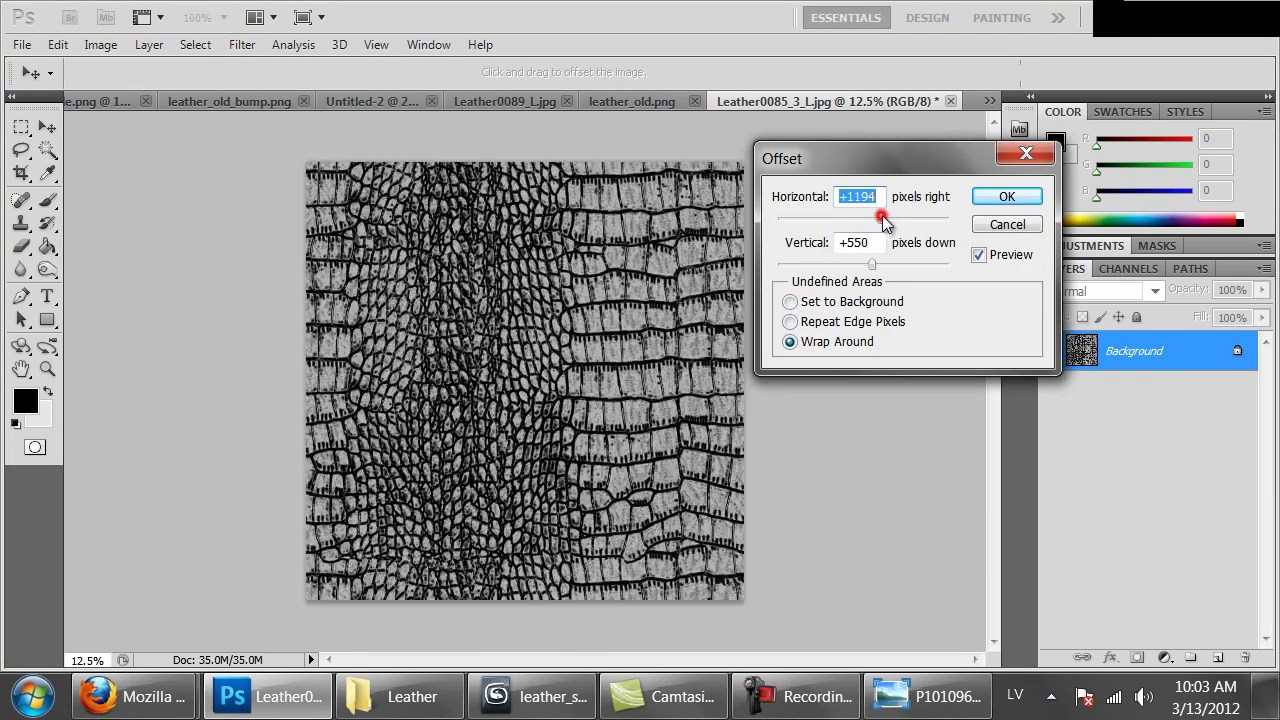
pyautogui.click(1003, 224)
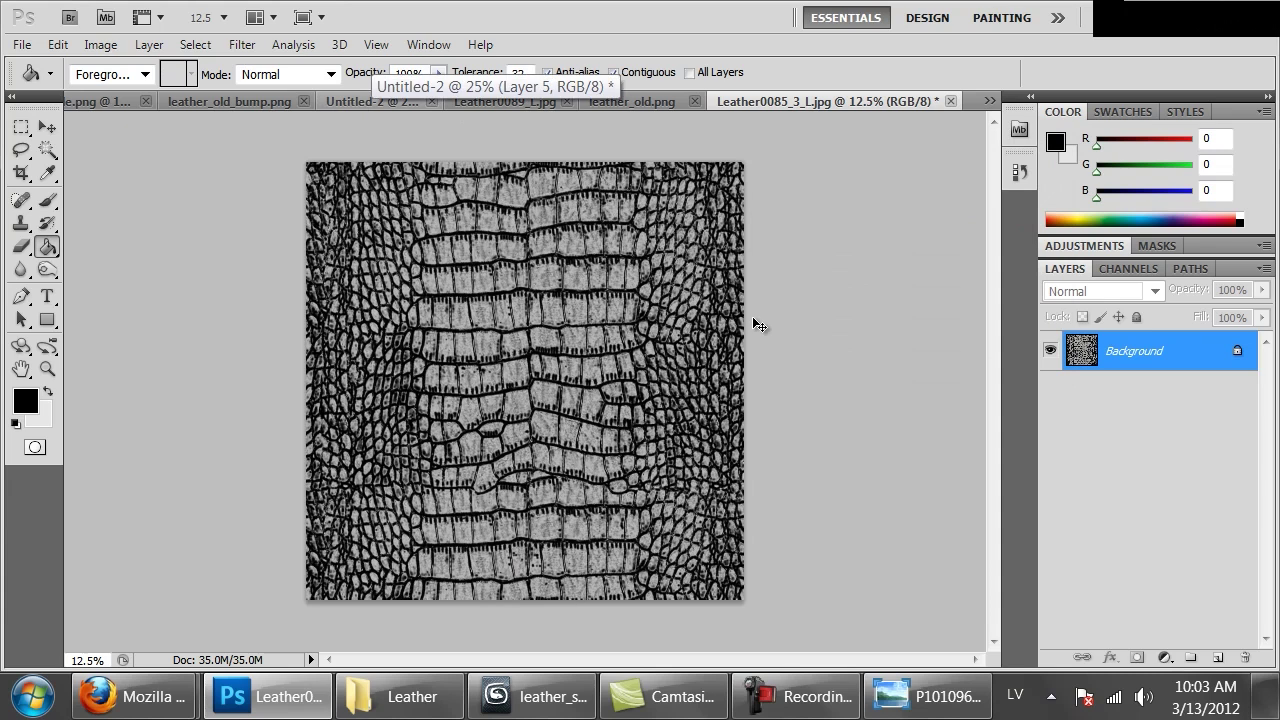
# Step: Save the texture as the PNG file Crocodile_bump in the Leather folder inside MAT > Textures on the desktop
pyautogui.hotkey('ctrl', 'shift', 's')
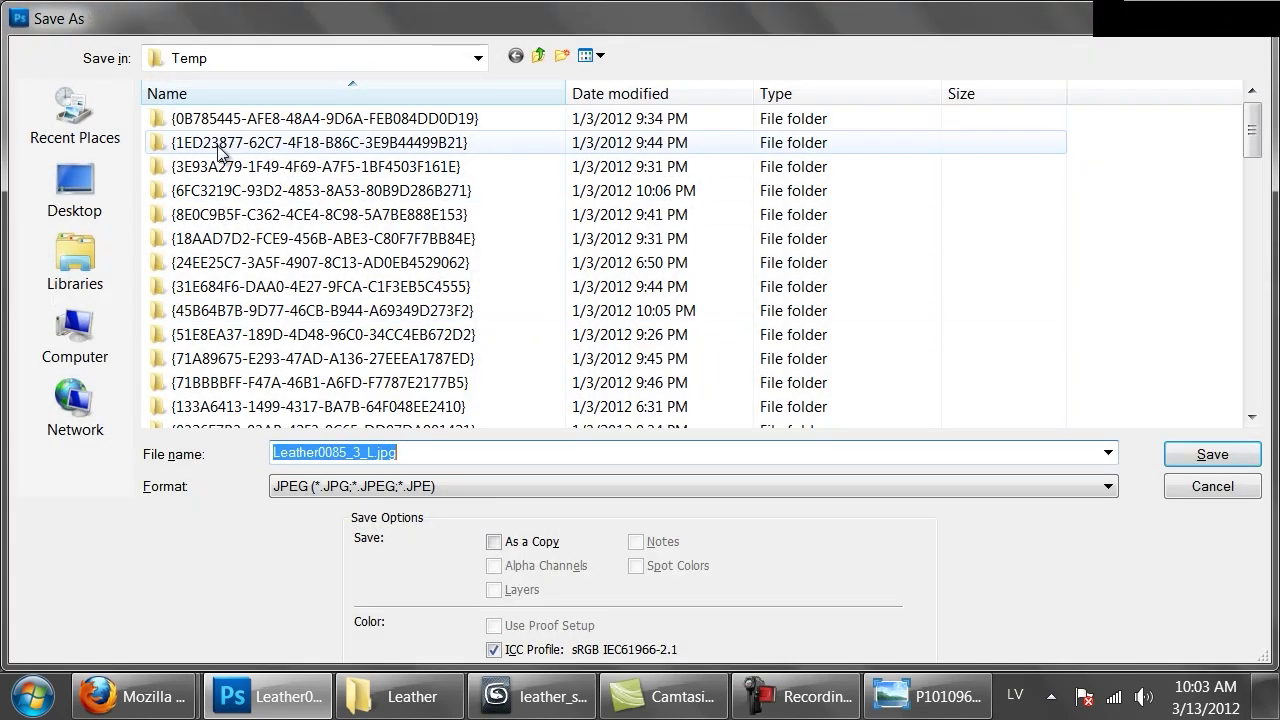
pyautogui.click(72, 185)
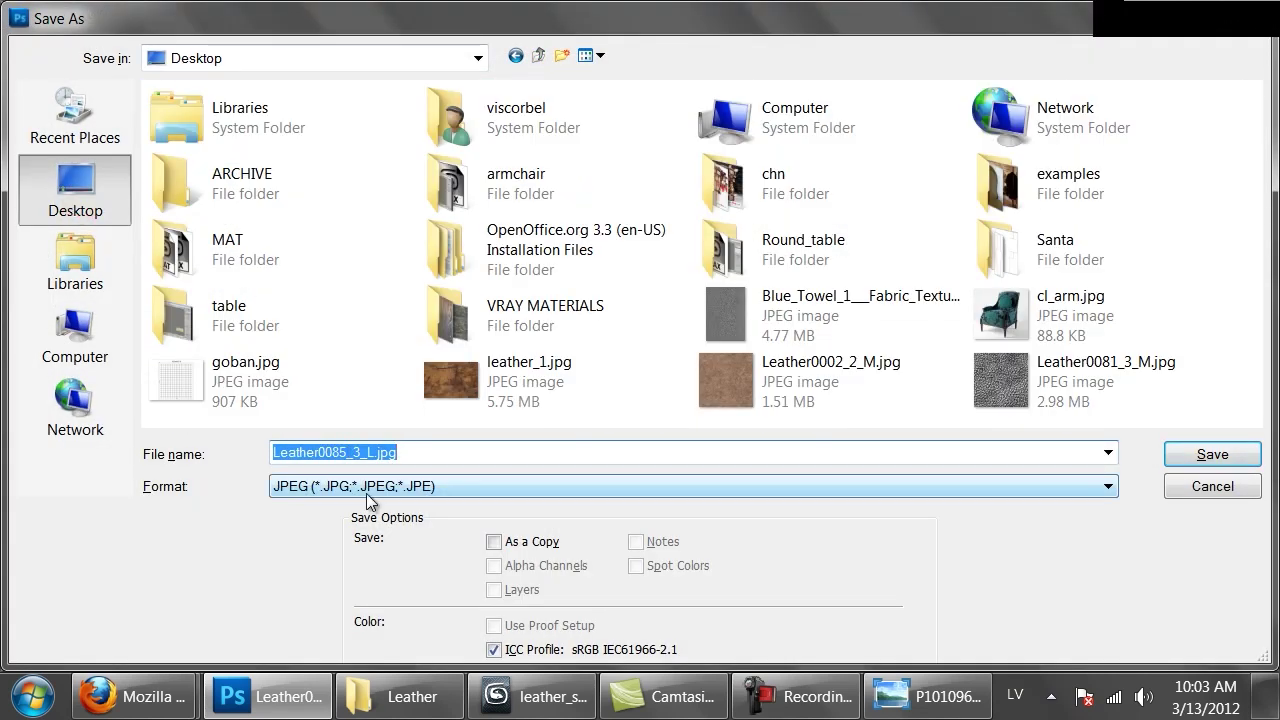
pyautogui.click(556, 312)
pyautogui.doubleClick(242, 255)
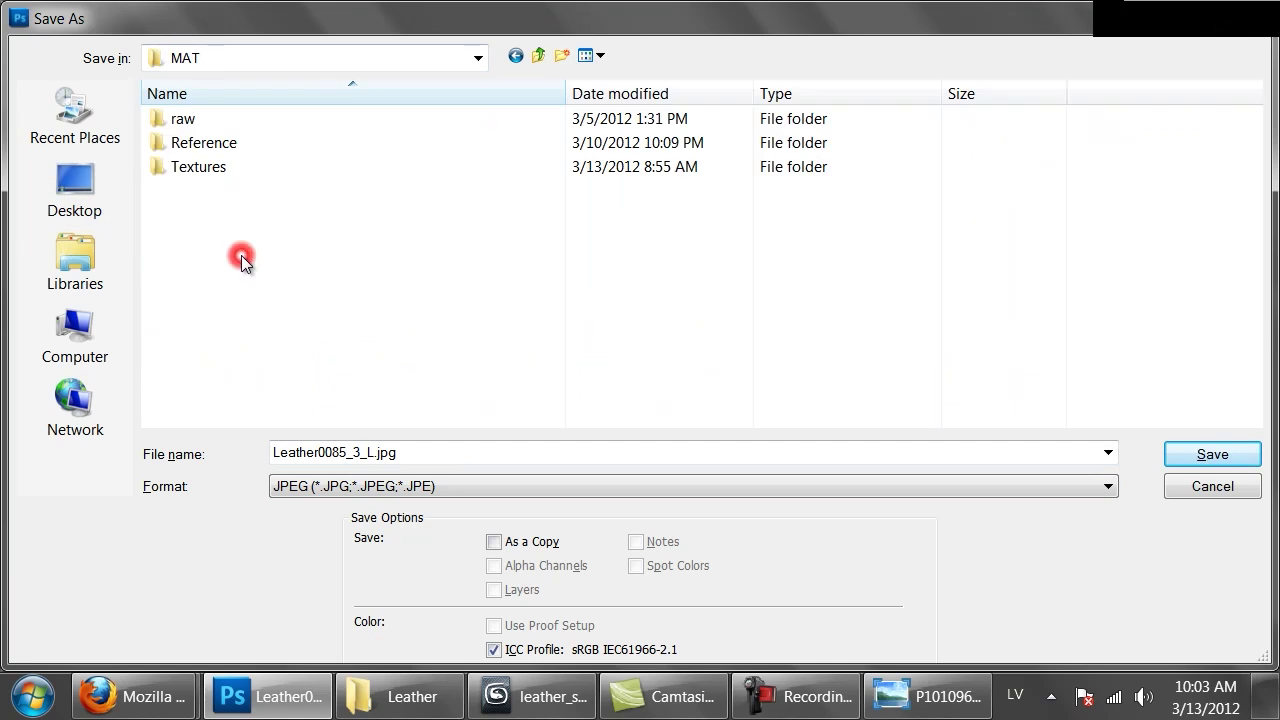
pyautogui.doubleClick(212, 166)
pyautogui.doubleClick(186, 167)
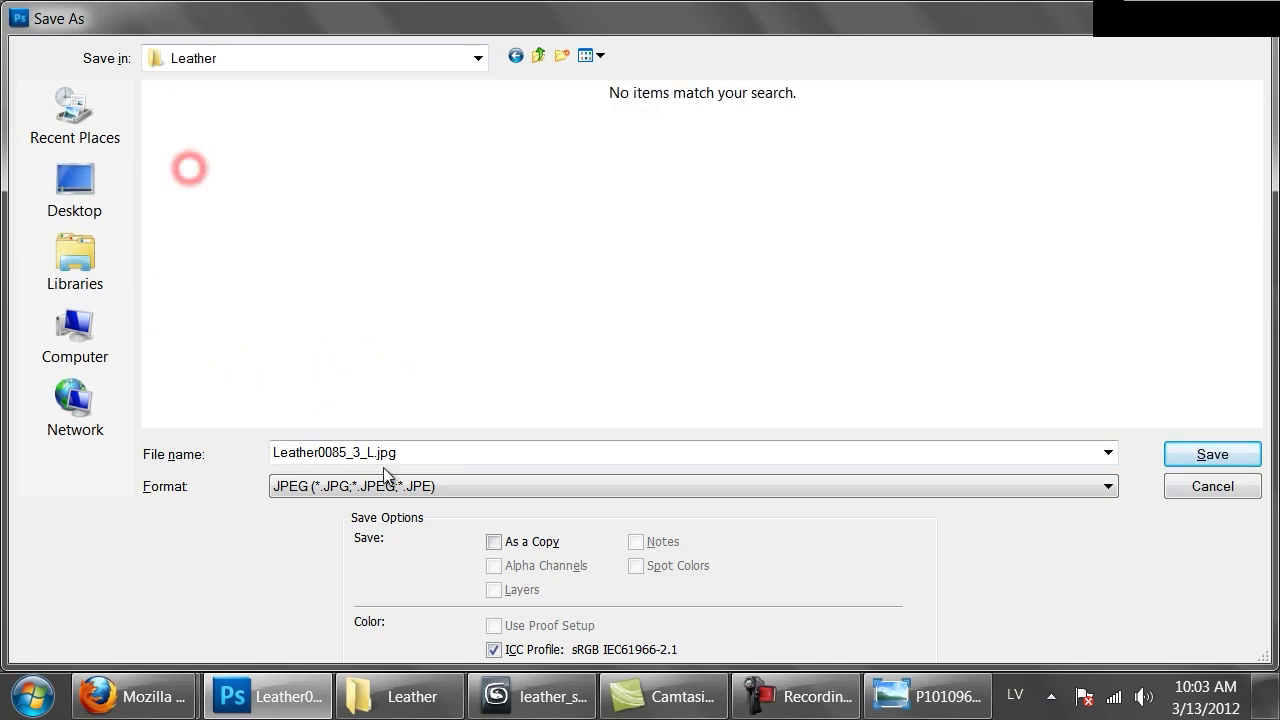
pyautogui.click(408, 487)
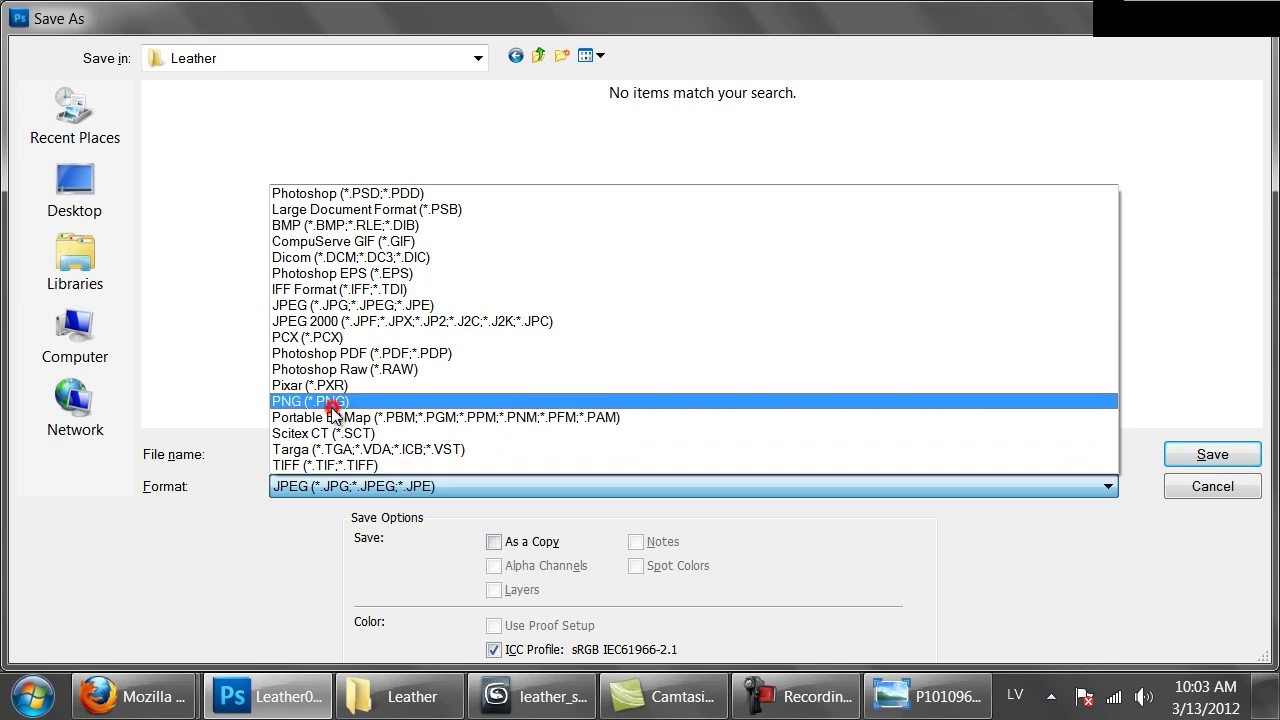
pyautogui.click(332, 408)
pyautogui.write('Cro')
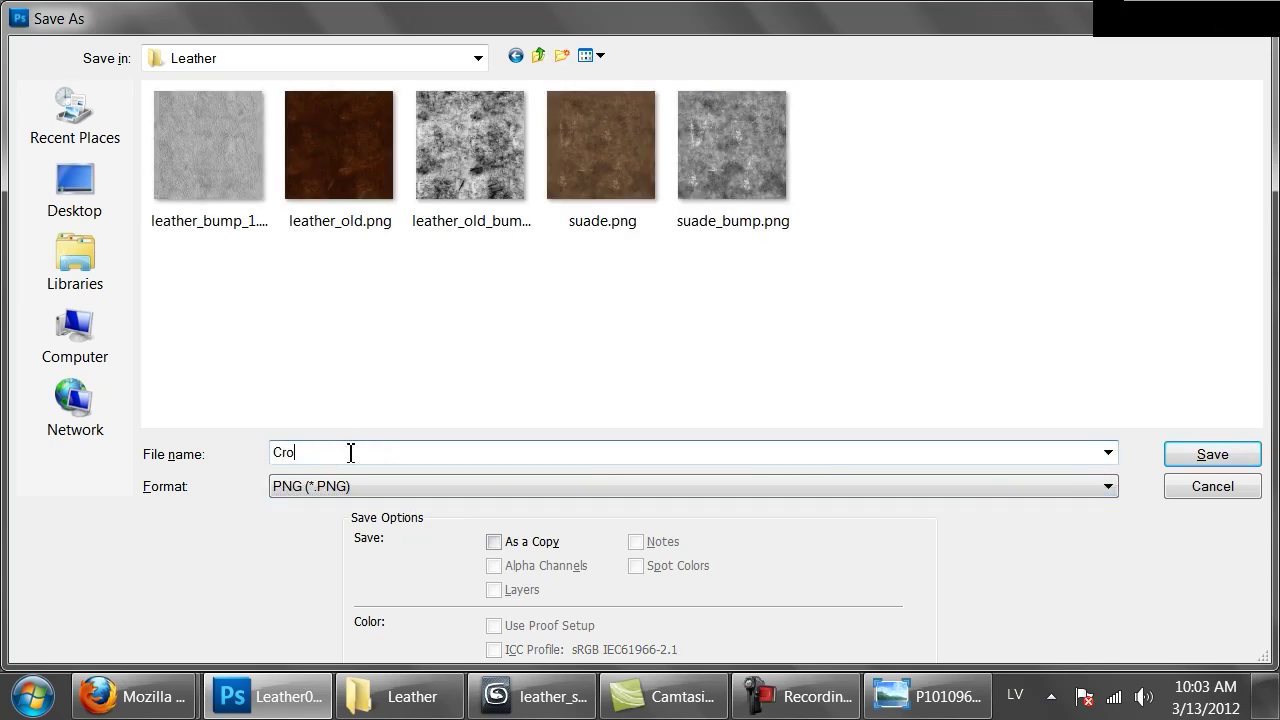
pyautogui.write('codile_bump')
pyautogui.press('Return')
pyautogui.press('Return')
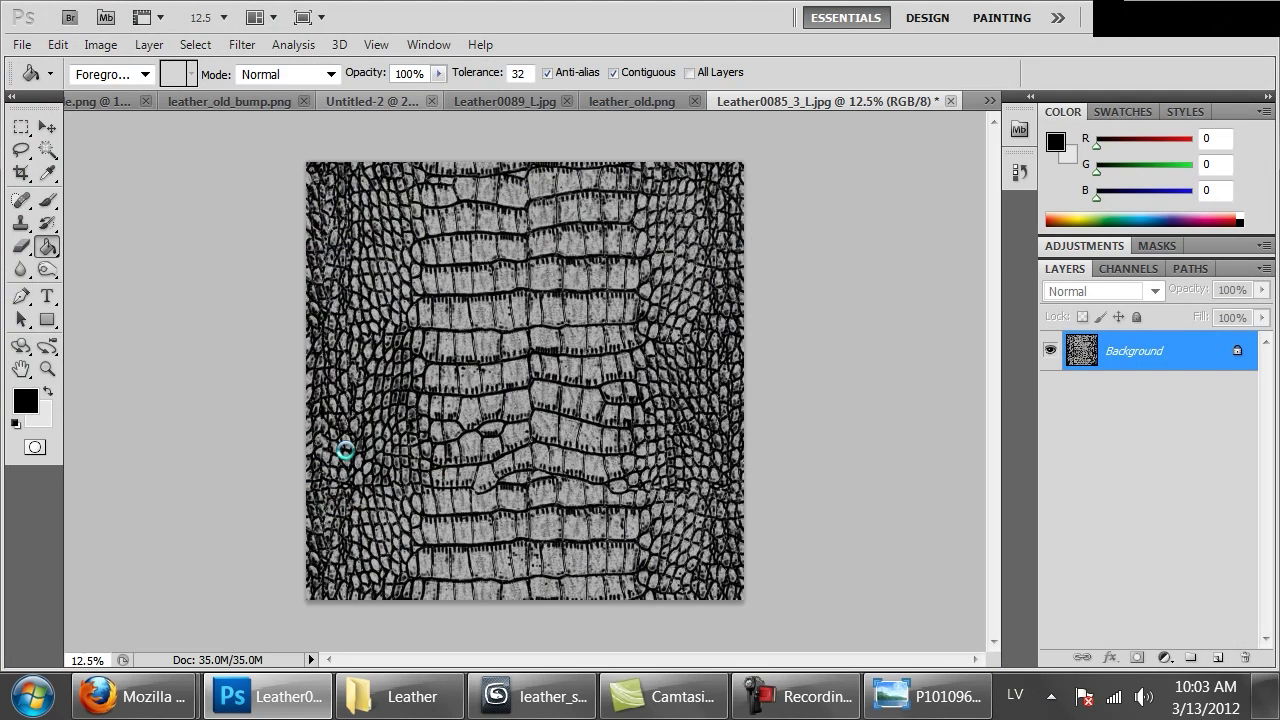
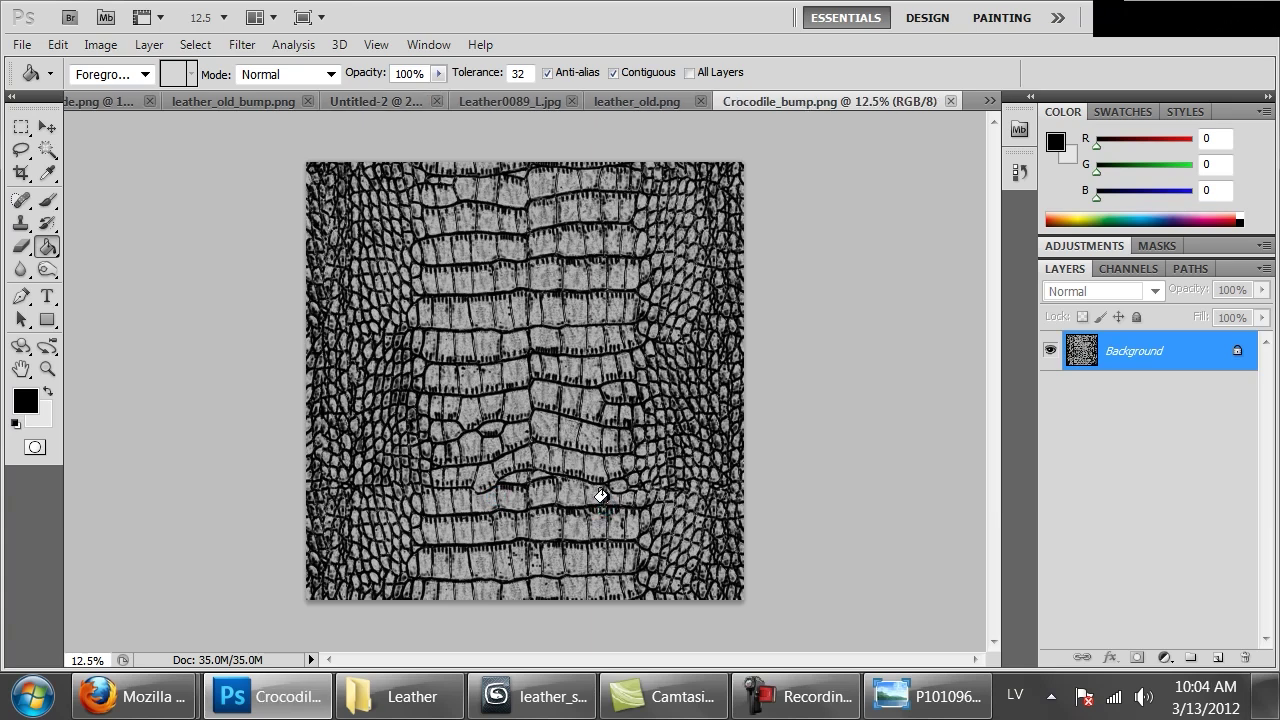
pyautogui.click(1214, 662)
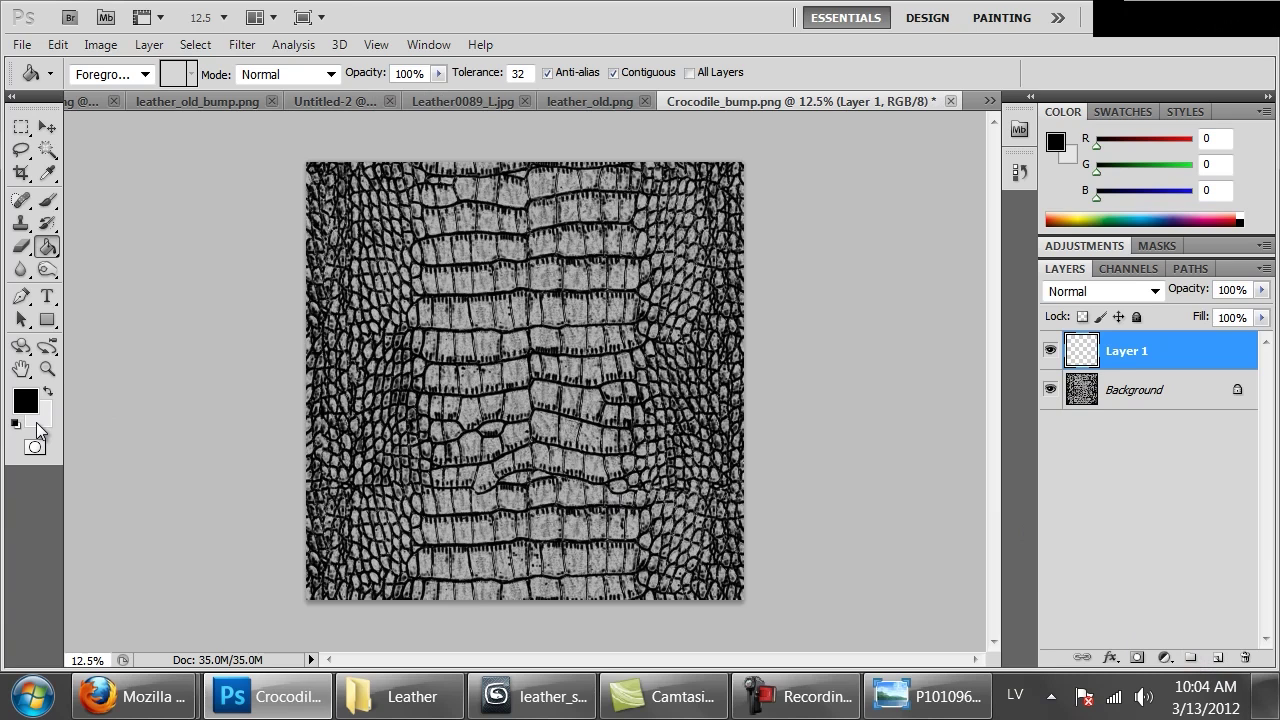
pyautogui.click(21, 45)
pyautogui.click(114, 471)
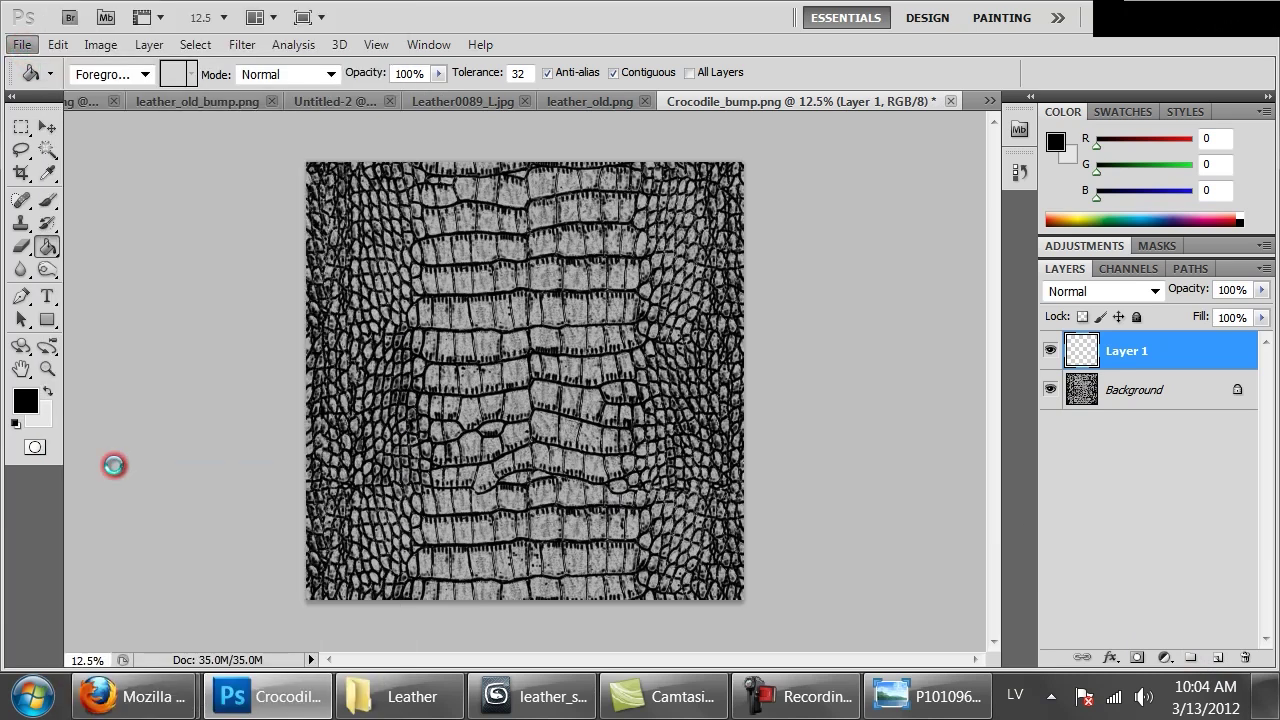
pyautogui.moveTo(130, 697)
pyautogui.click(138, 614)
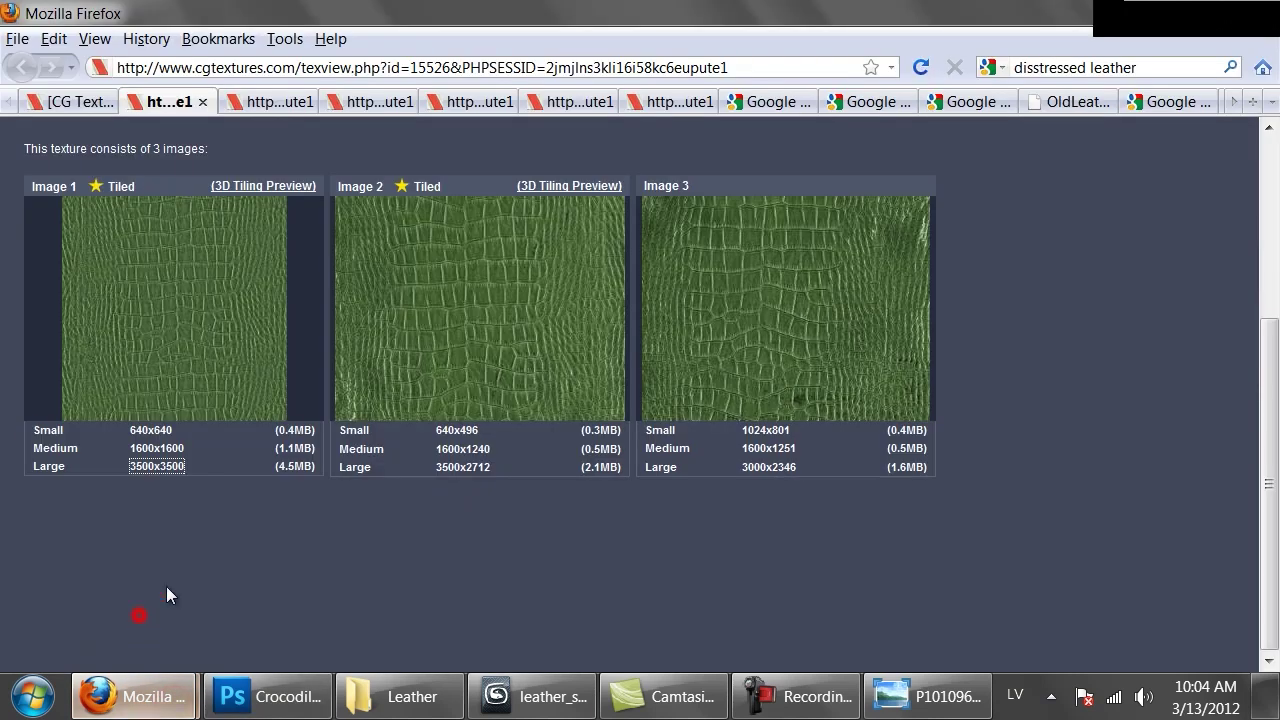
# Step: Return to Photoshop and restore the texture to its original green color state through the edit history
pyautogui.click(265, 697)
pyautogui.hotkey('ctrl', 'z')
pyautogui.hotkey('ctrl', 'alt', 'z')
pyautogui.hotkey('ctrl', 'alt', 'z')
pyautogui.hotkey('ctrl', 'alt', 'z')
pyautogui.hotkey('ctrl', 'alt', 'z')
pyautogui.hotkey('ctrl', 'alt', 'z')
pyautogui.hotkey('ctrl', 'alt', 'z')
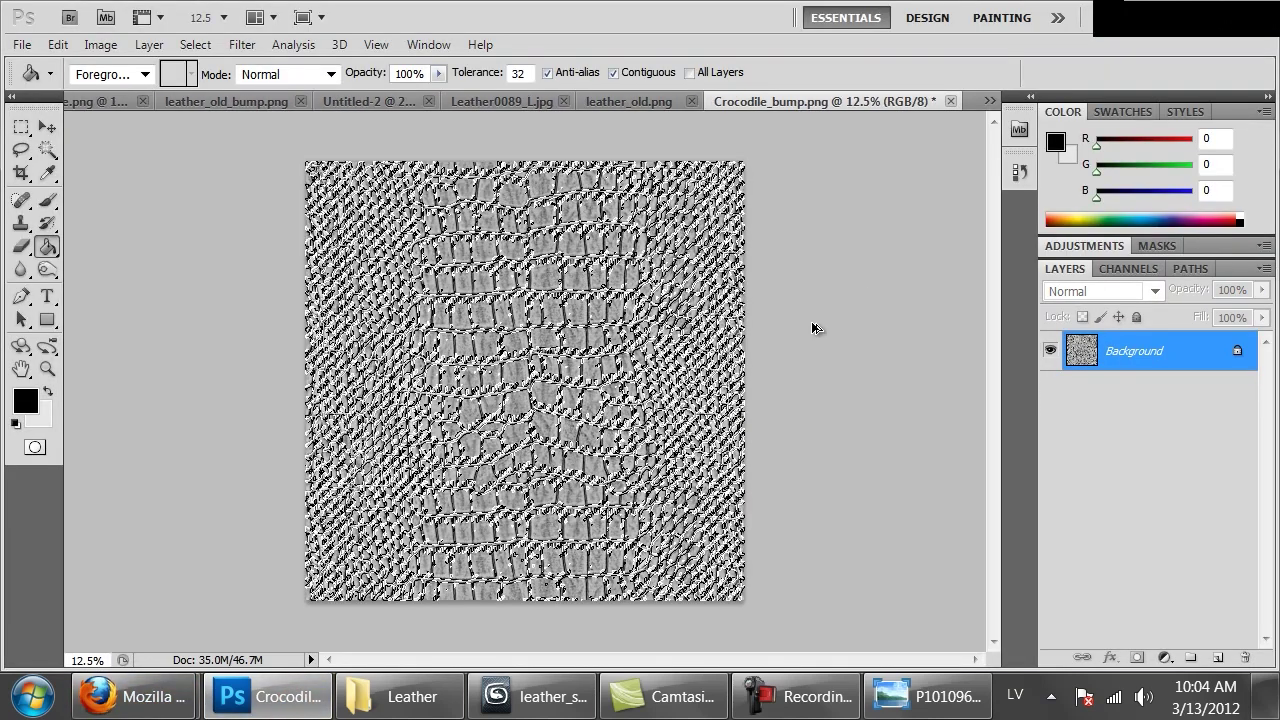
pyautogui.hotkey('shift', 'ctrl', 'z')
pyautogui.hotkey('shift', 'ctrl', 'z')
pyautogui.hotkey('shift', 'ctrl', 'z')
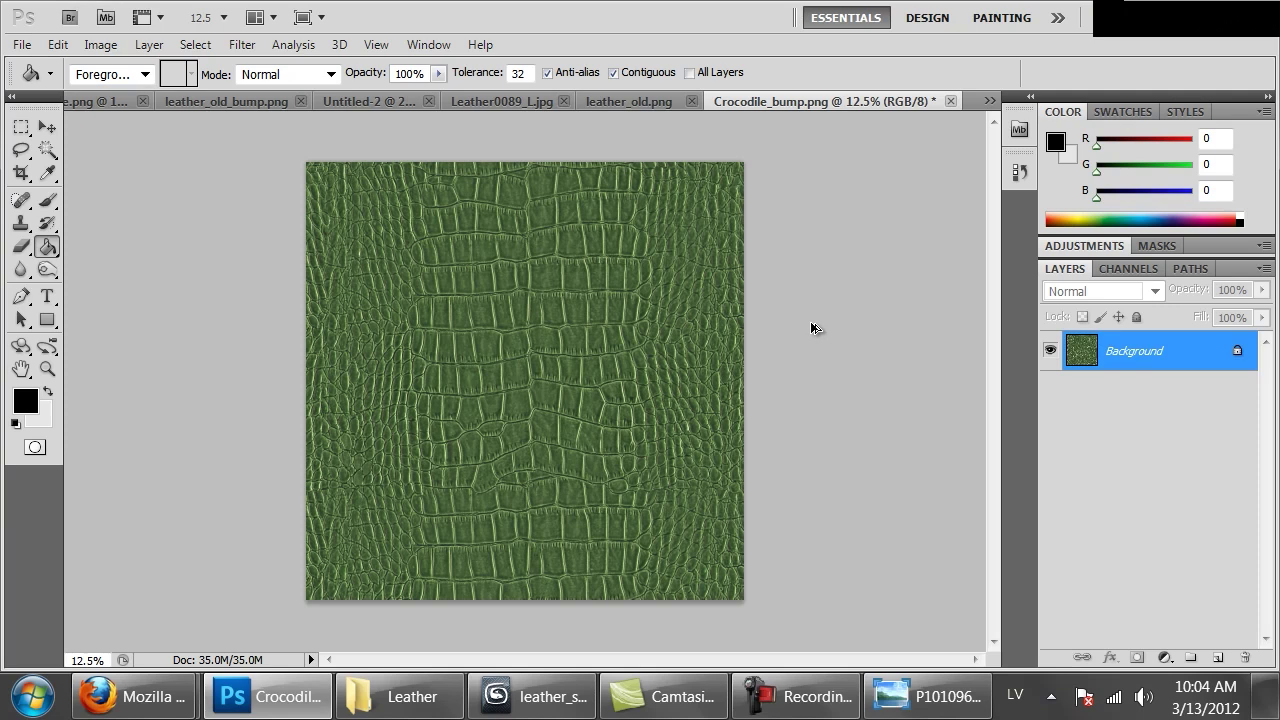
# Step: Recolor the green crocodile texture dark brown with Hue/Saturation at hue -82, saturation +49 and lightness -66
pyautogui.hotkey('ctrl', 'u')
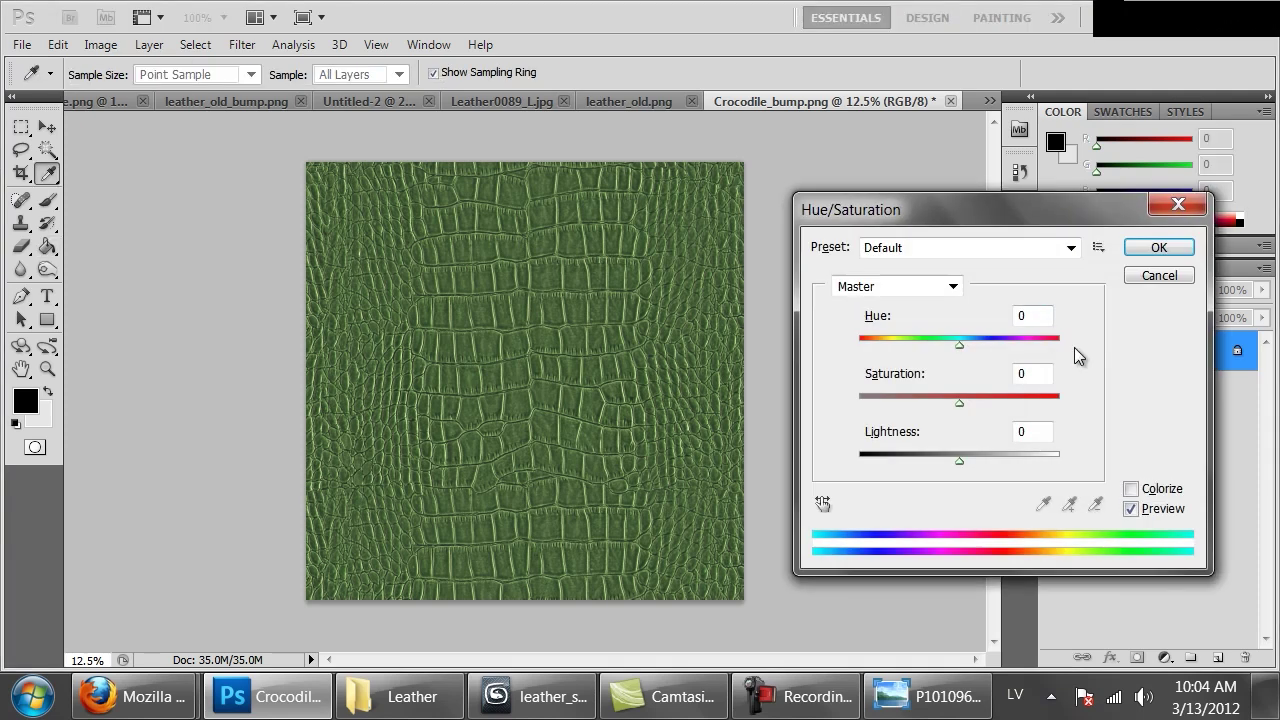
pyautogui.moveTo(945, 402); pyautogui.dragTo(982, 404)
pyautogui.moveTo(959, 345); pyautogui.dragTo(896, 347)
pyautogui.moveTo(918, 462); pyautogui.dragTo(903, 463)
pyautogui.moveTo(1004, 403); pyautogui.dragTo(1009, 403)
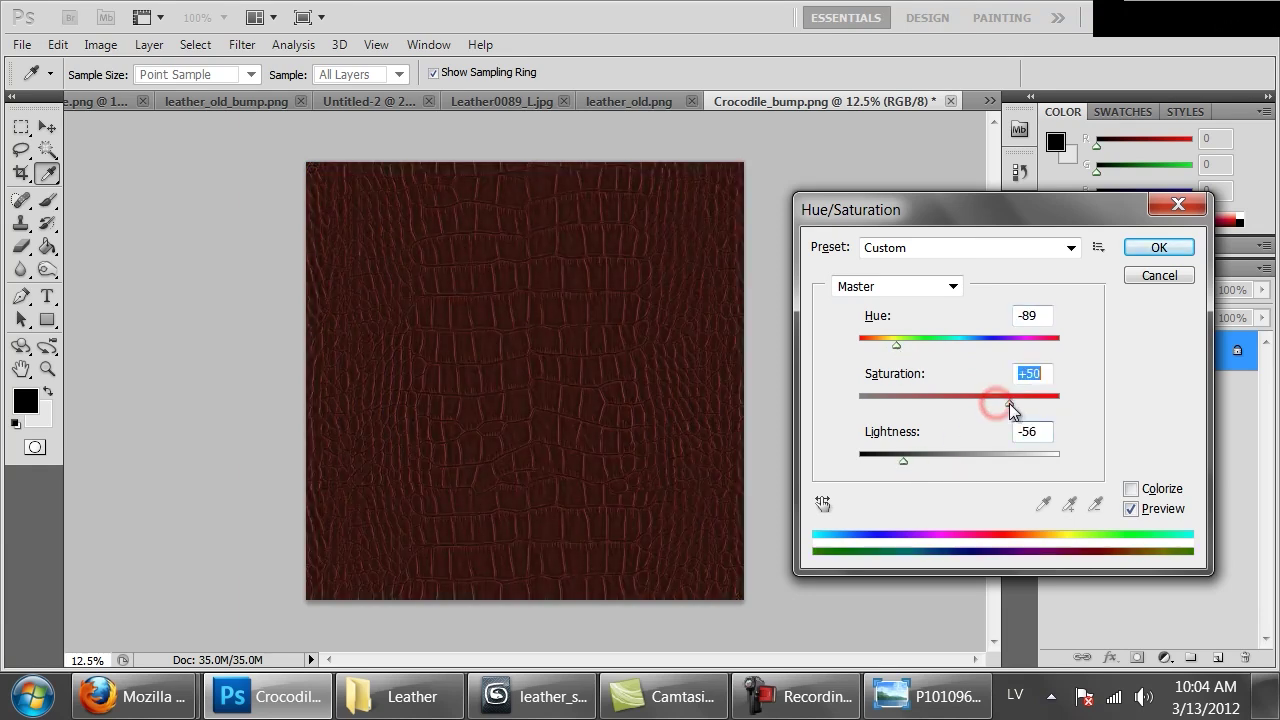
pyautogui.moveTo(895, 346); pyautogui.dragTo(899, 350)
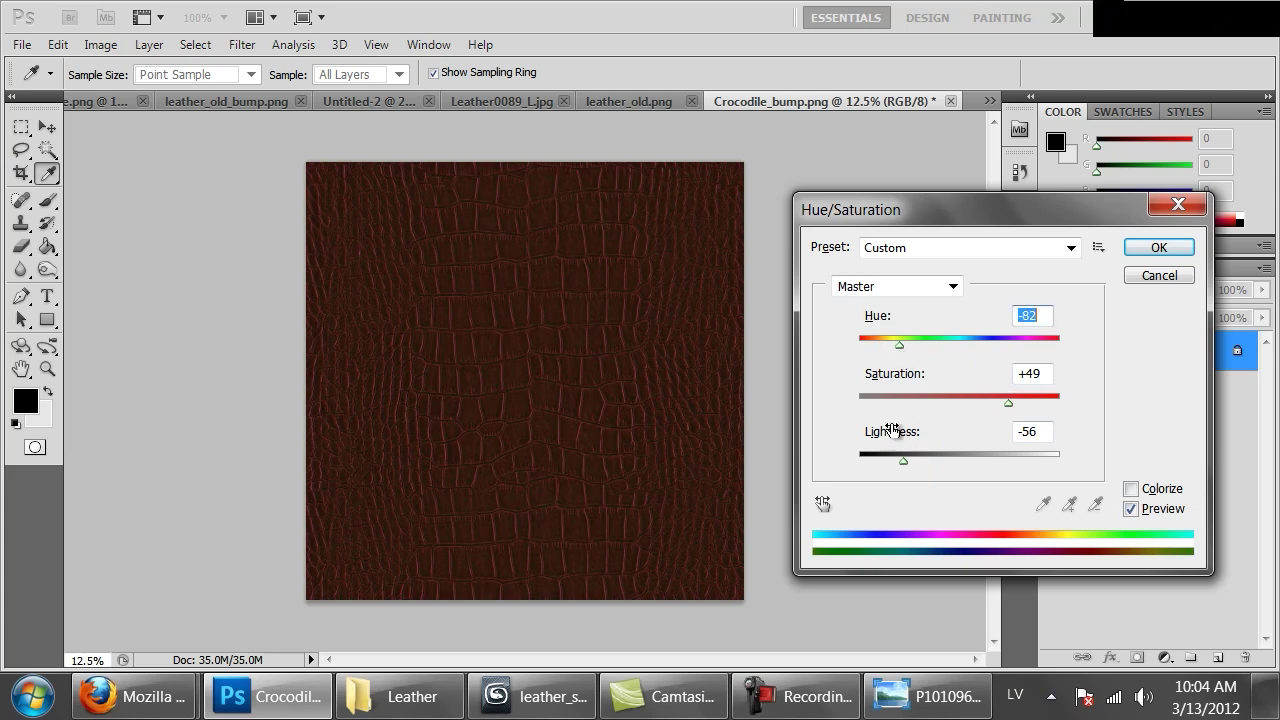
pyautogui.moveTo(904, 457); pyautogui.dragTo(893, 459)
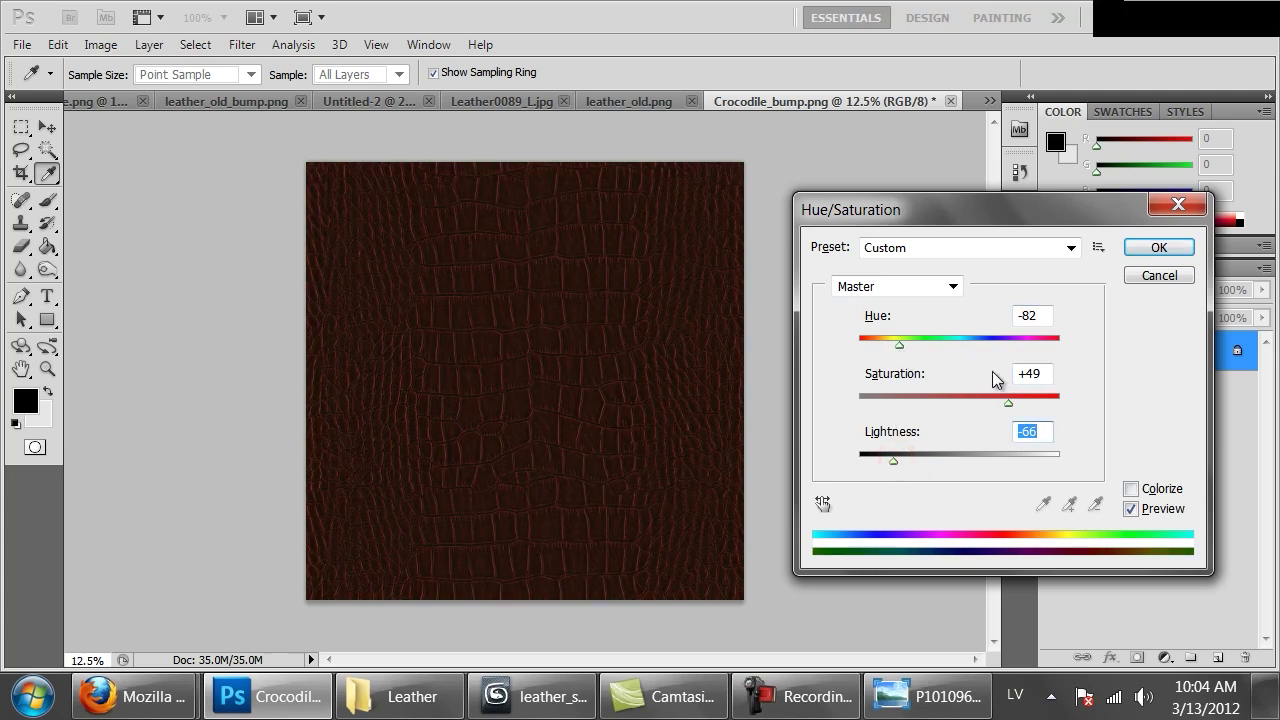
pyautogui.click(1131, 250)
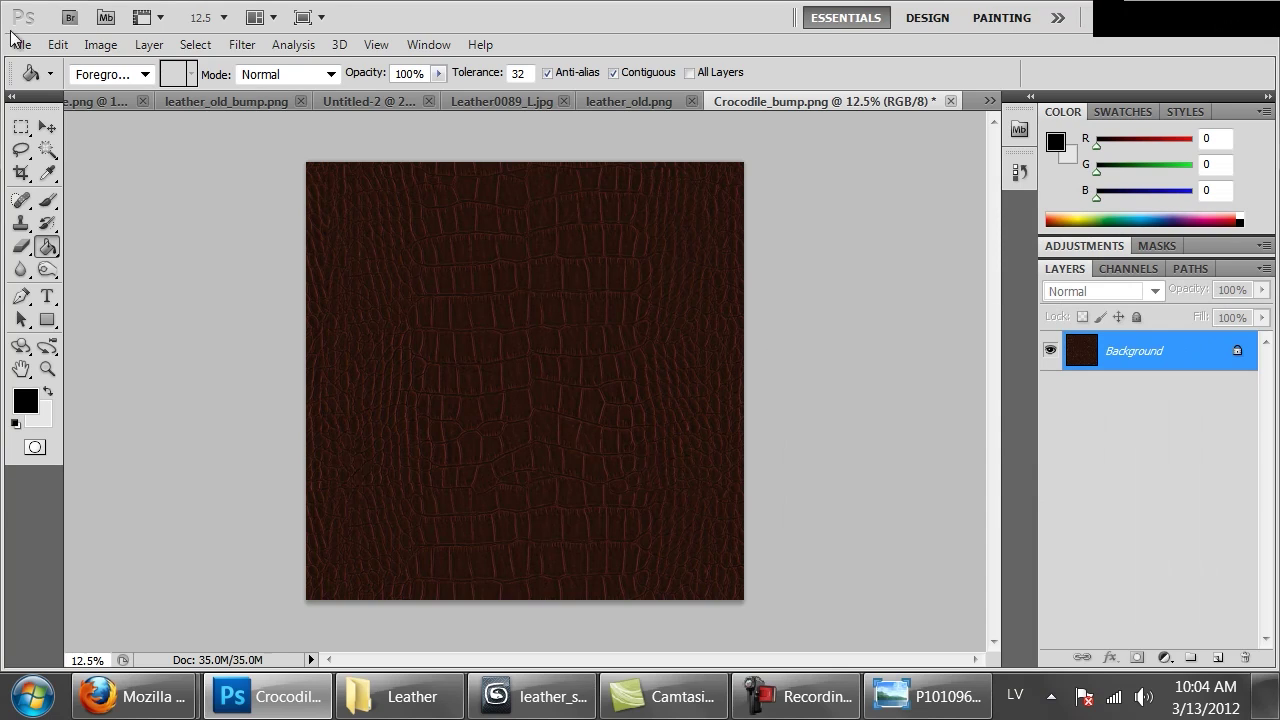
# Step: Darken the brown texture with a Curves adjustment, pulling the RGB curve down in the shadows to increase contrast
pyautogui.click(100, 45)
pyautogui.moveTo(150, 106)
pyautogui.click(570, 152)
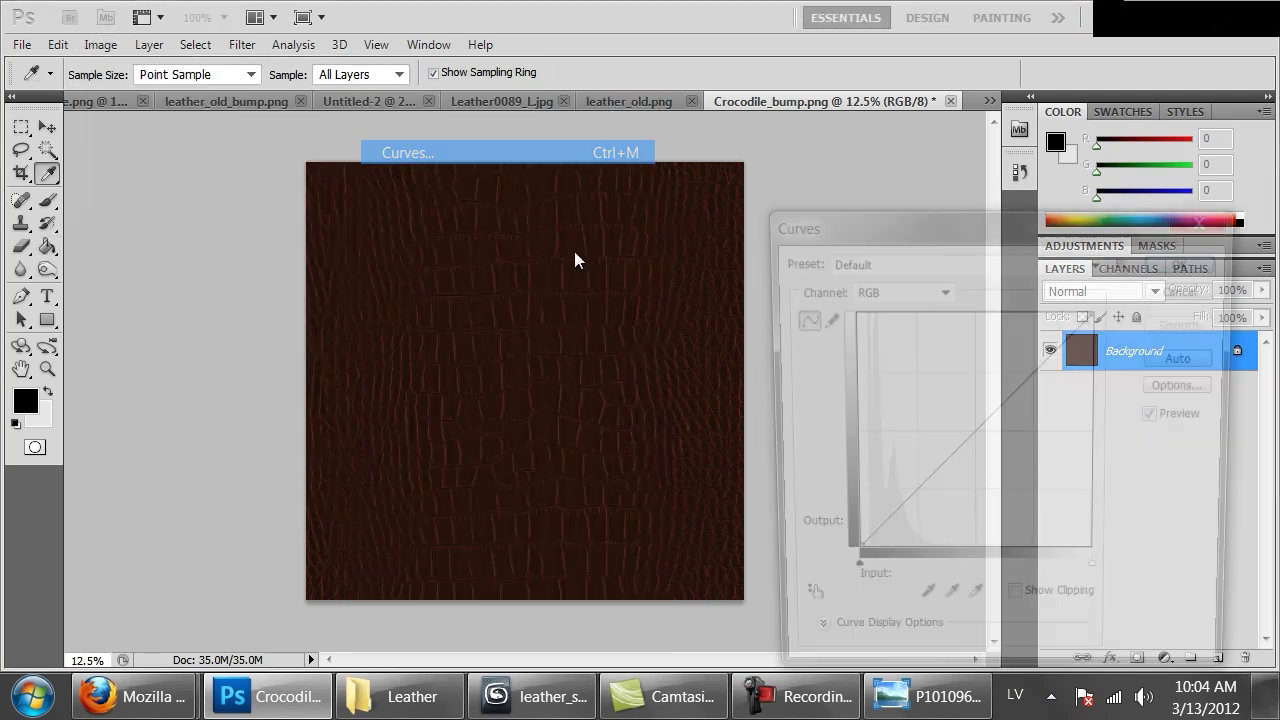
pyautogui.moveTo(975, 439); pyautogui.dragTo(977, 449)
pyautogui.moveTo(1043, 365); pyautogui.dragTo(1036, 354)
pyautogui.moveTo(973, 451); pyautogui.dragTo(898, 530)
pyautogui.moveTo(1038, 356); pyautogui.dragTo(1012, 351)
pyautogui.click(1166, 264)
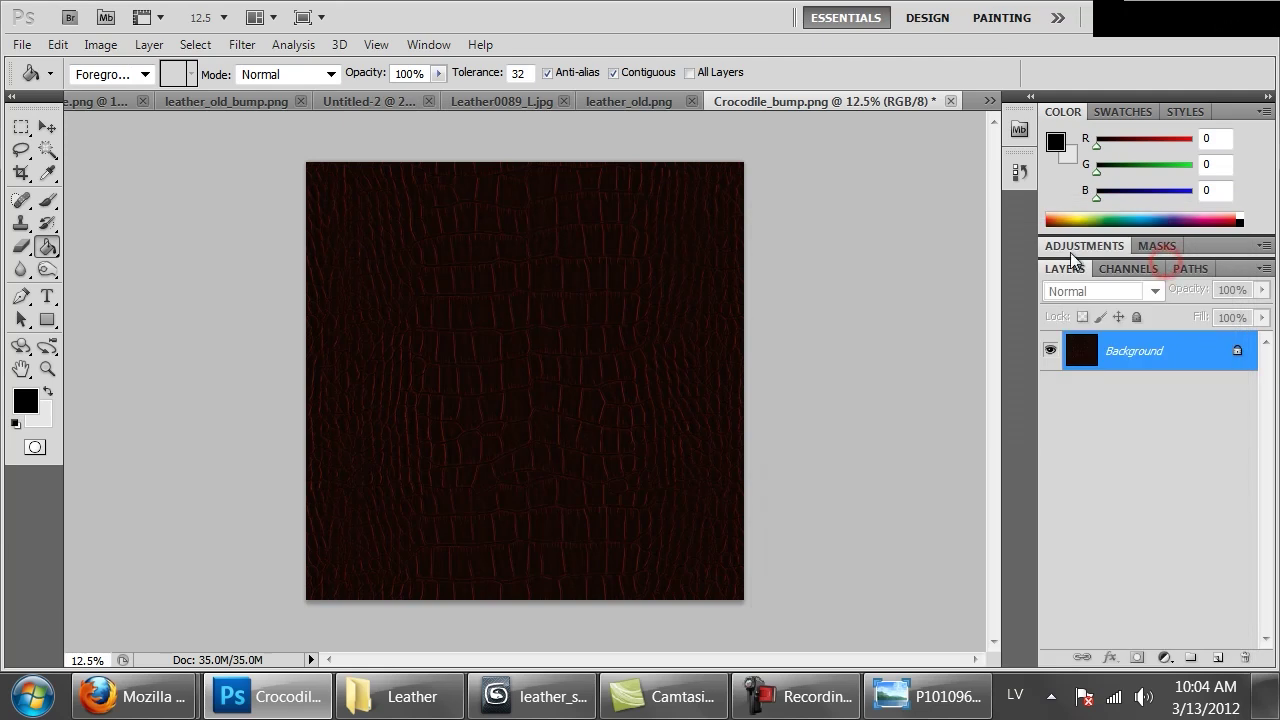
# Step: Reduce the darkened texture's saturation to -25 with Hue/Saturation
pyautogui.hotkey('ctrl', 'u')
pyautogui.moveTo(939, 397); pyautogui.dragTo(933, 405)
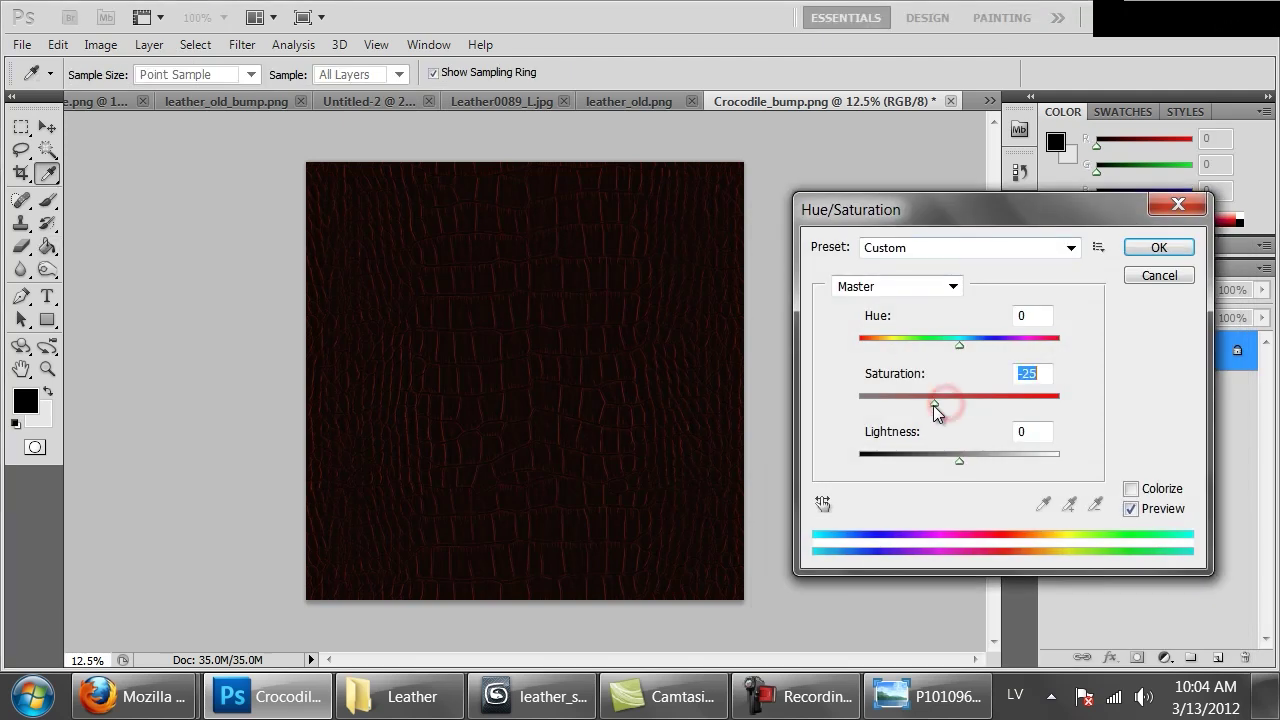
pyautogui.click(1157, 248)
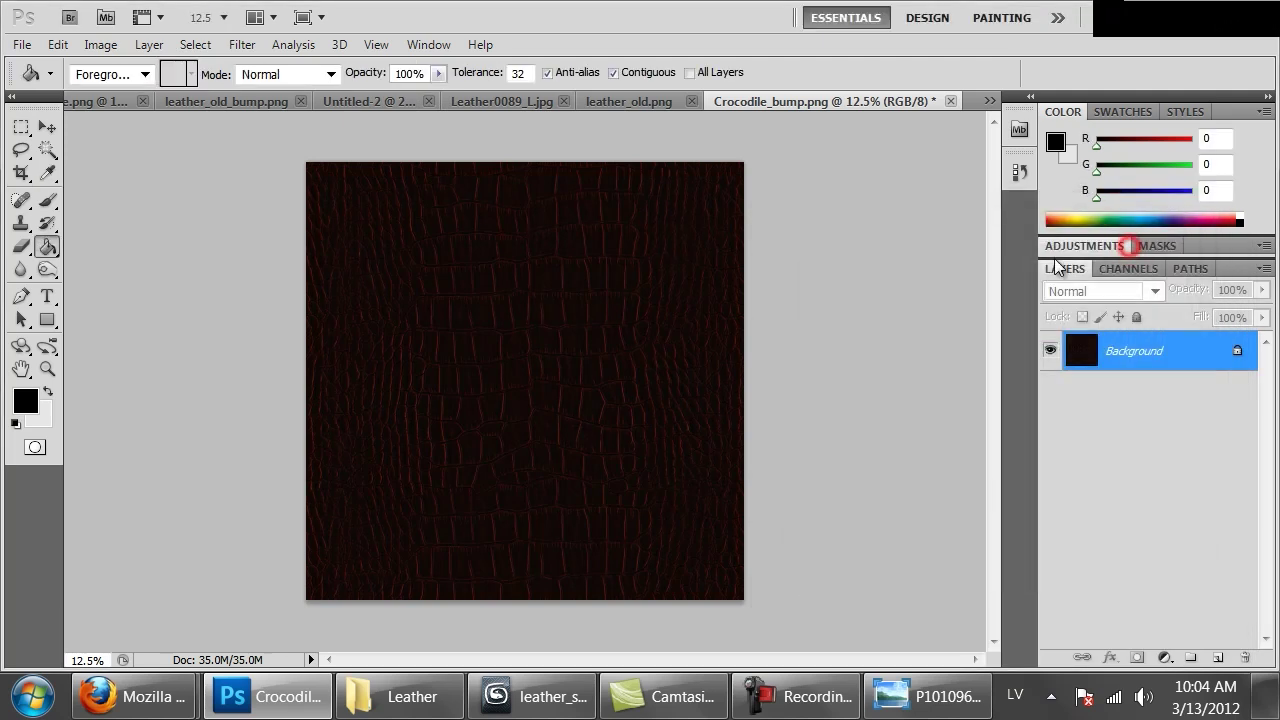
# Step: Save the color texture as the PNG file Crocodile_brown in the Leather folder, without interlacing
pyautogui.hotkey('ctrl', 'shift', 's')
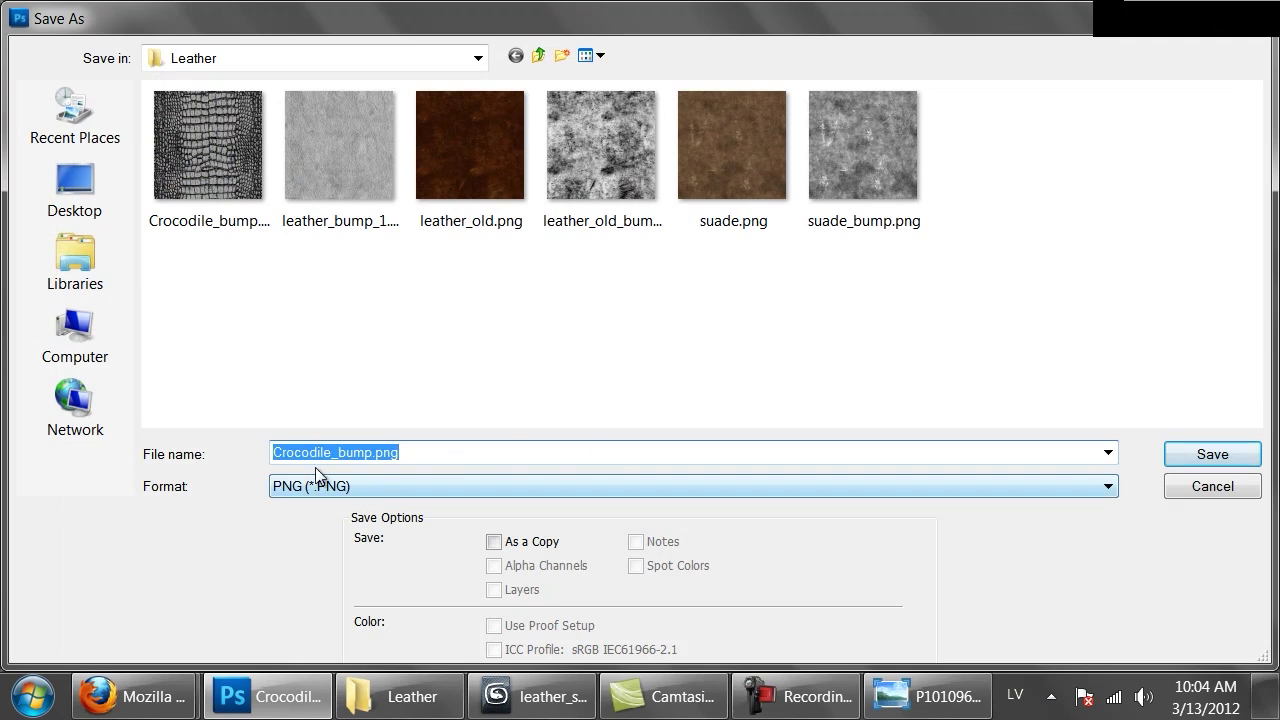
pyautogui.click(332, 455)
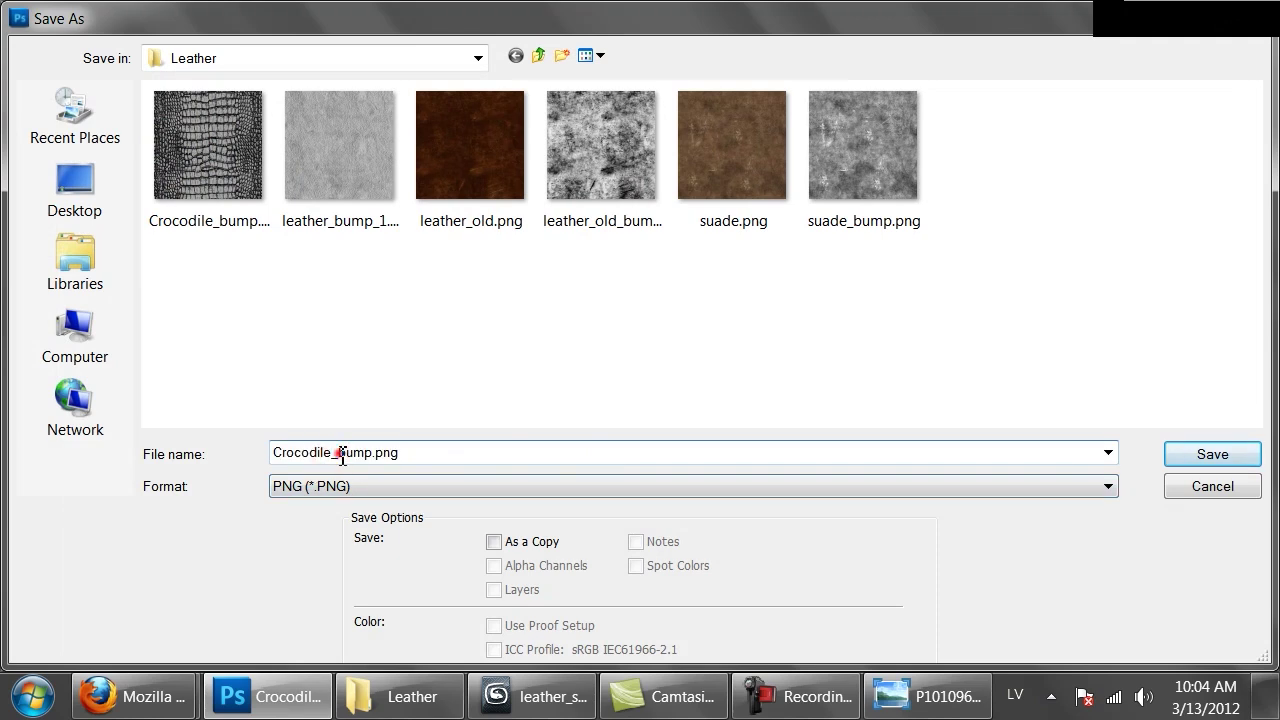
pyautogui.moveTo(341, 455); pyautogui.dragTo(381, 459)
pyautogui.write('brown')
pyautogui.press('Return')
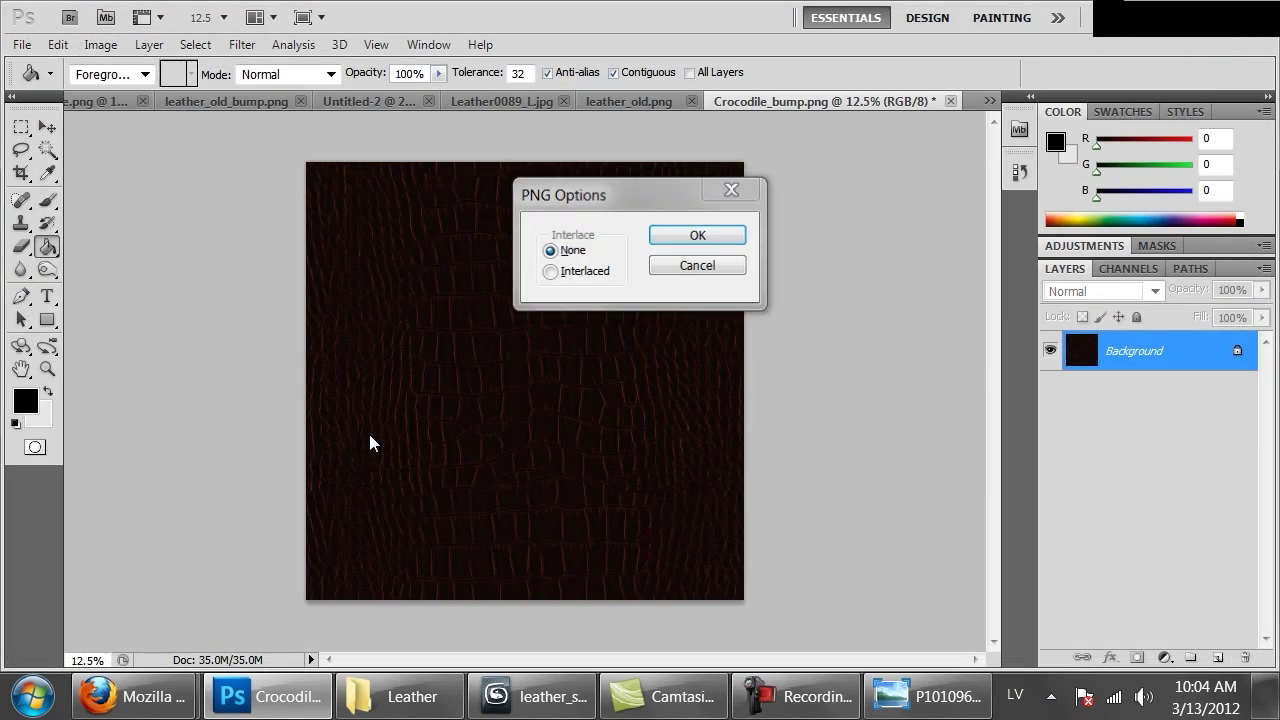
pyautogui.press('Return')
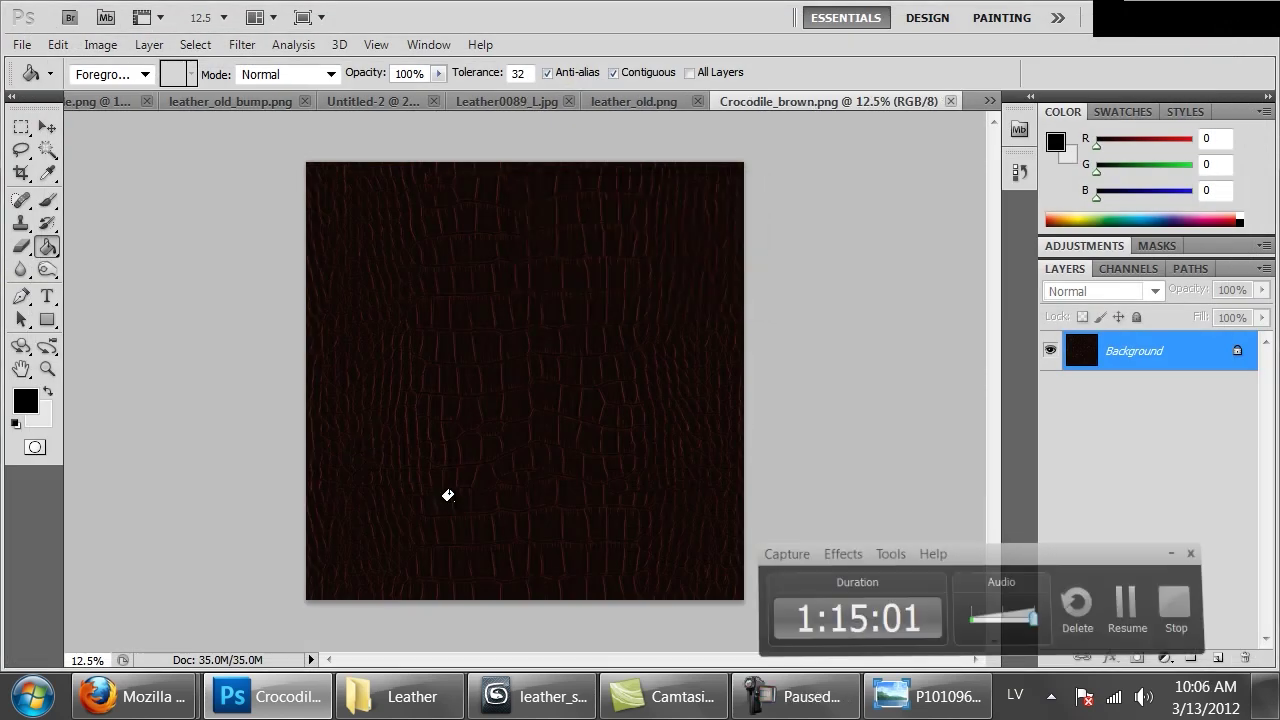
# Step: Switch to 3ds Max and create a VRayMtl named Leather_crocodile in the empty third material slot of the first row
pyautogui.click(575, 698)
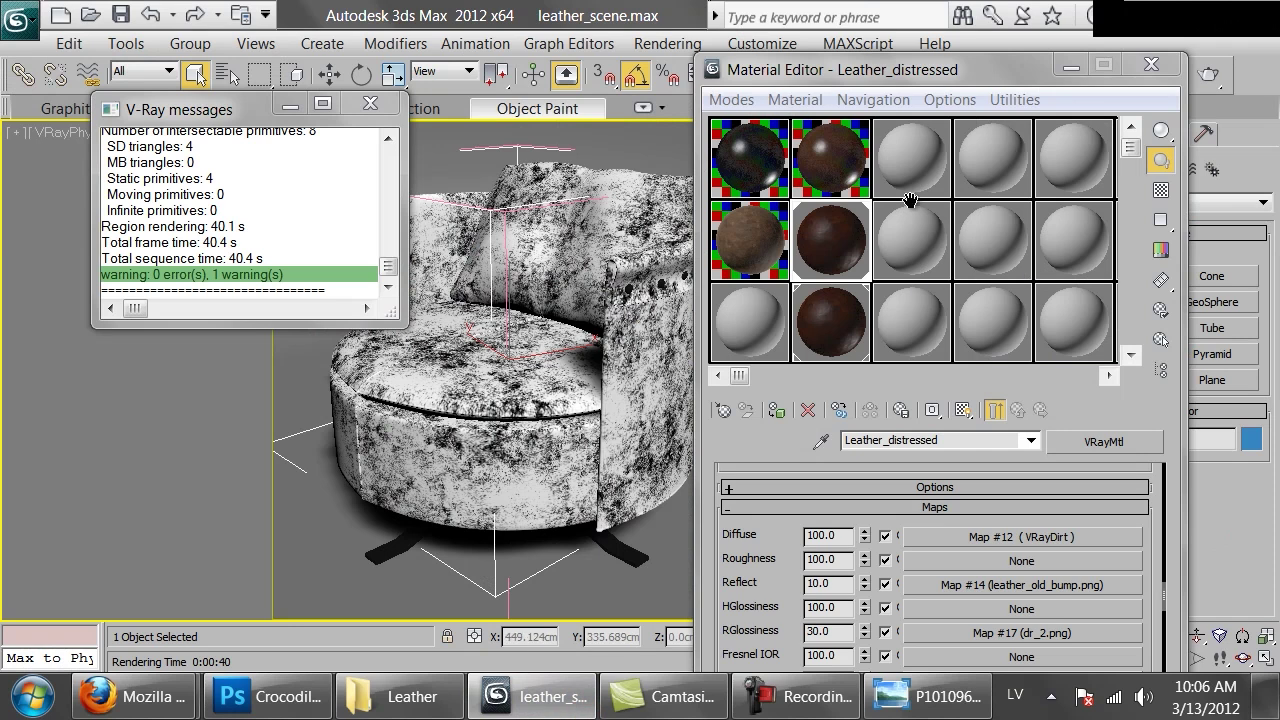
pyautogui.click(910, 155)
pyautogui.click(721, 411)
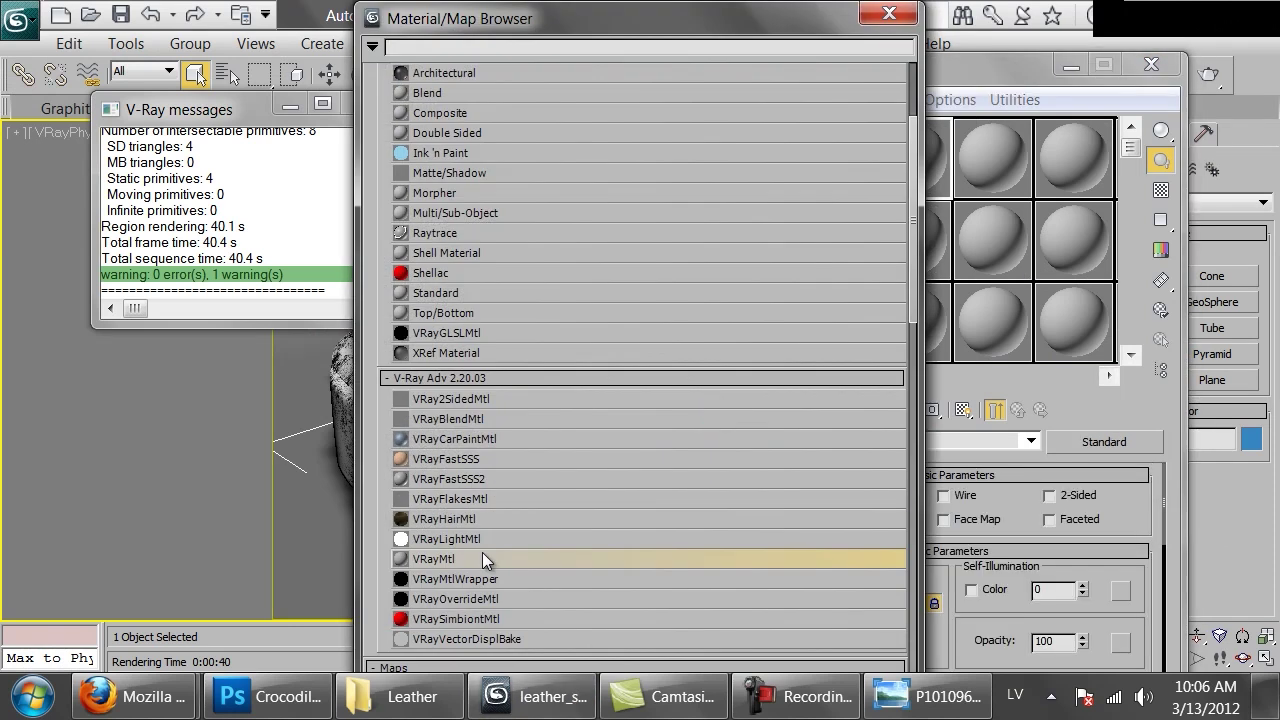
pyautogui.doubleClick(481, 556)
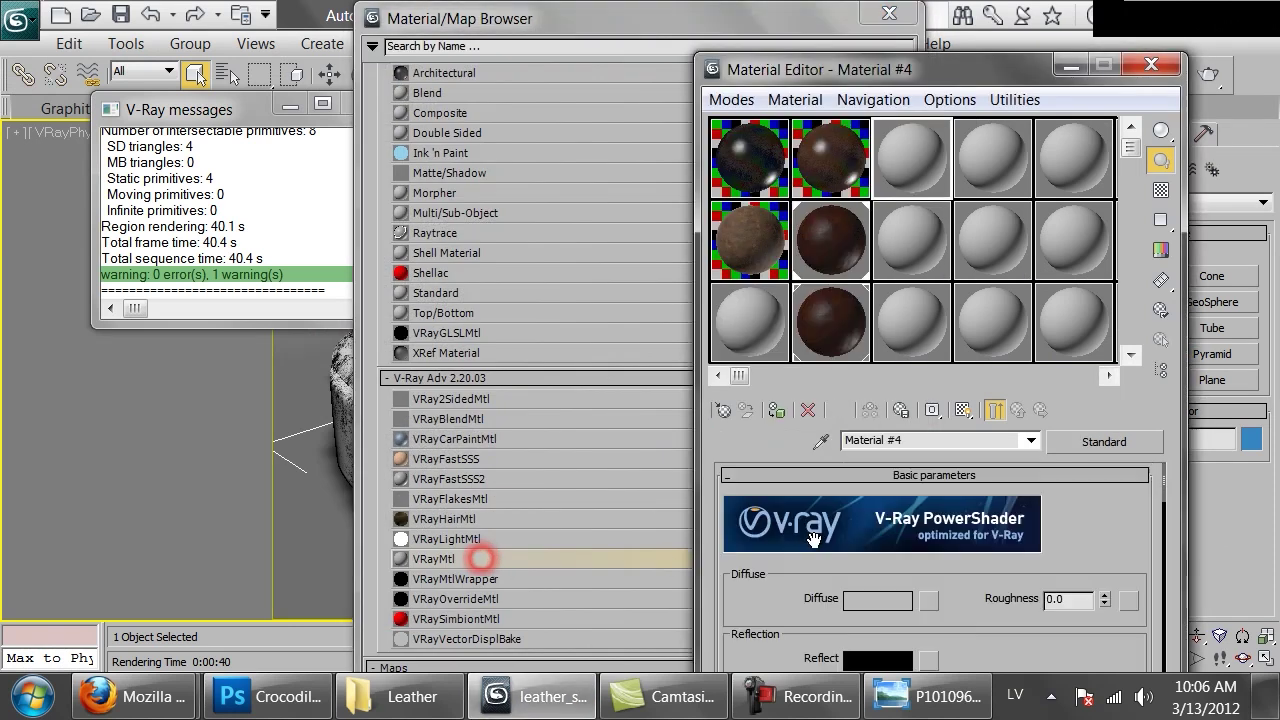
pyautogui.click(957, 442)
pyautogui.write('C')
pyautogui.write('eather')
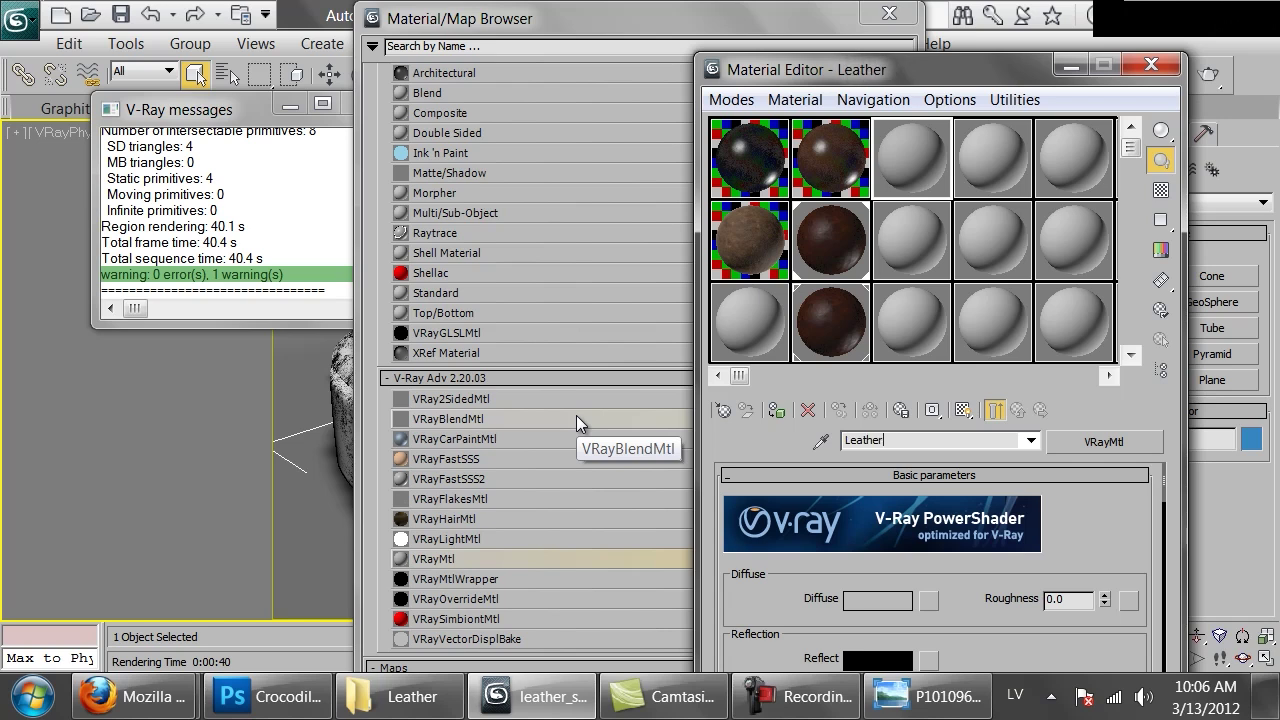
pyautogui.write('_crocodile')
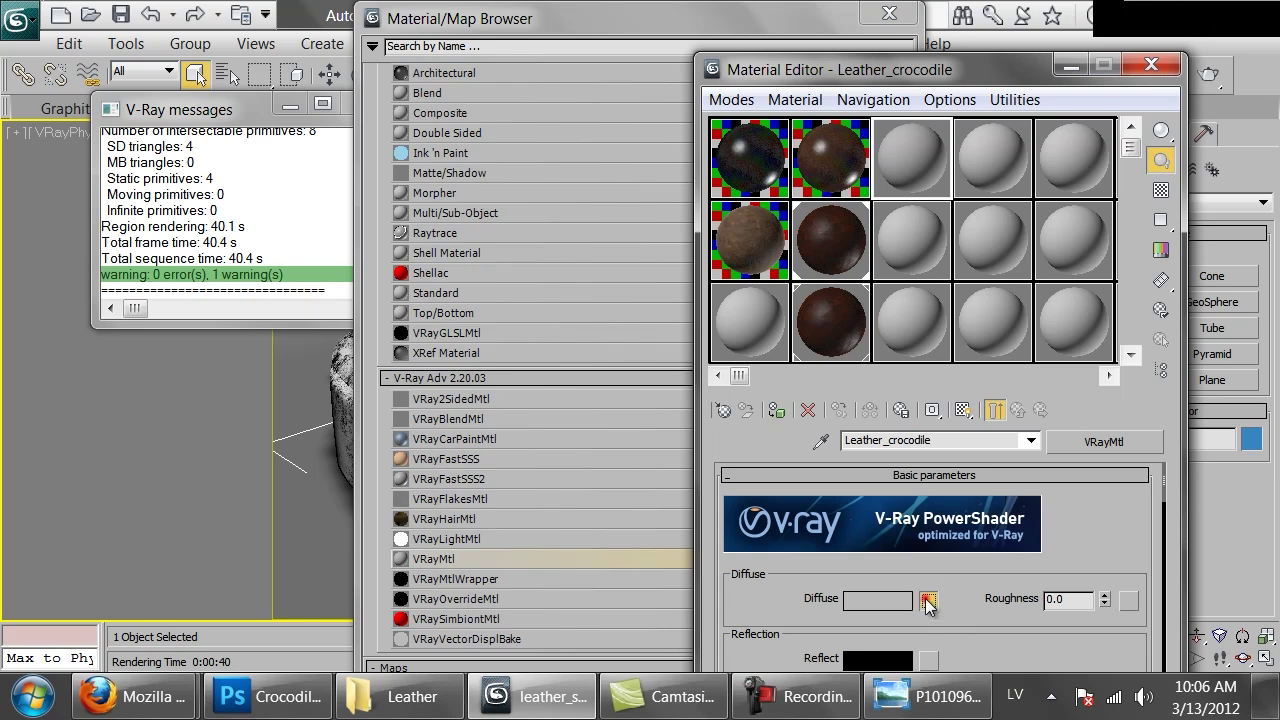
# Step: Load Crocodile_brown.png from the Textures > Leather folder as the material's diffuse bitmap
pyautogui.click(928, 601)
pyautogui.doubleClick(459, 223)
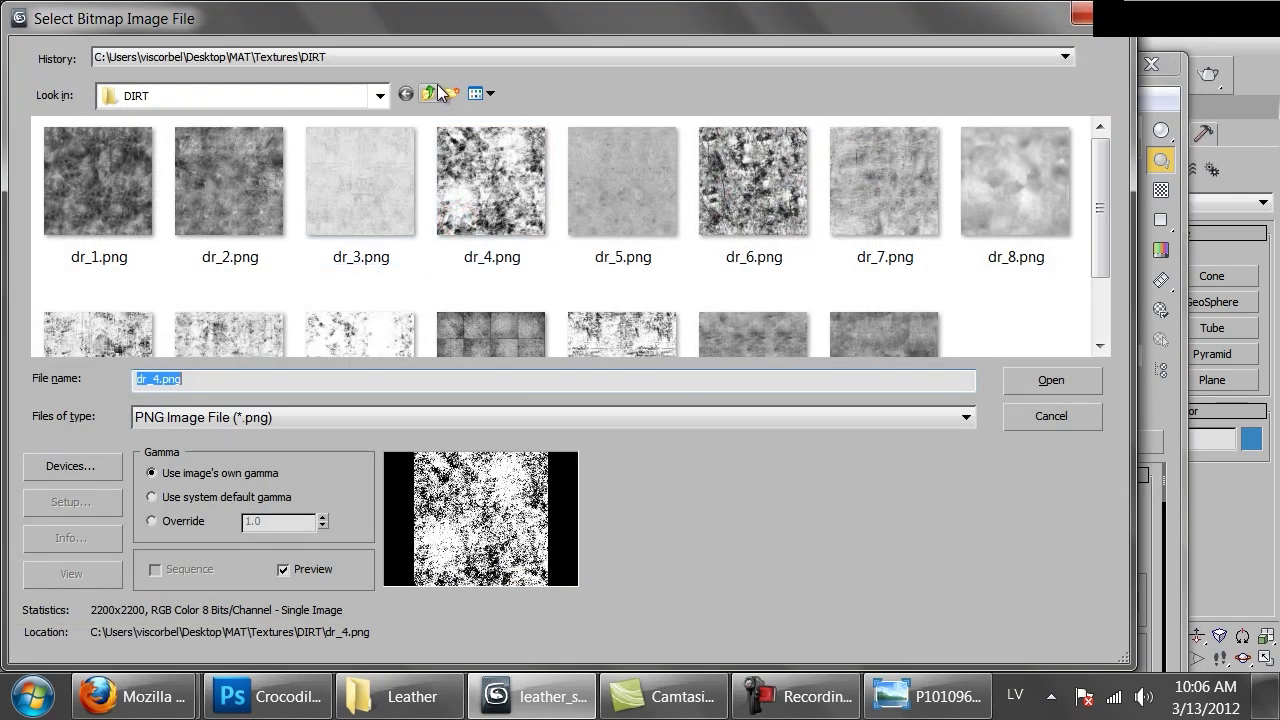
pyautogui.click(438, 90)
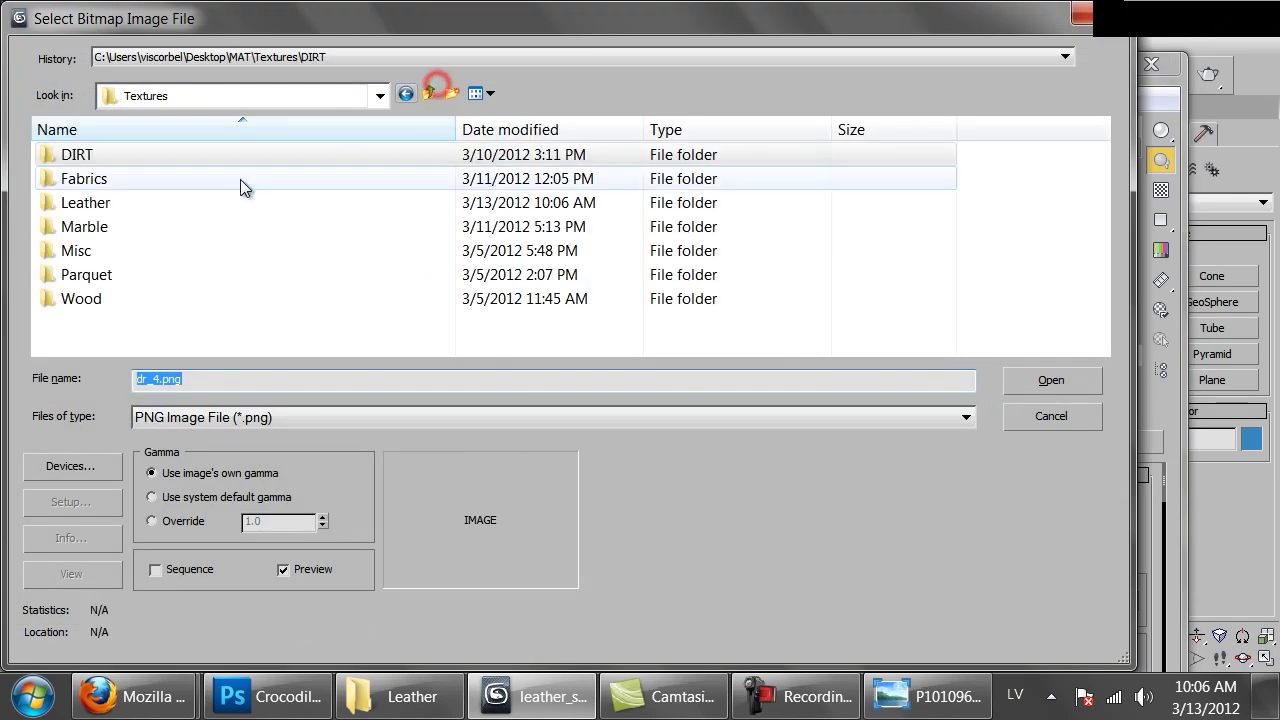
pyautogui.doubleClick(149, 200)
pyautogui.doubleClick(135, 195)
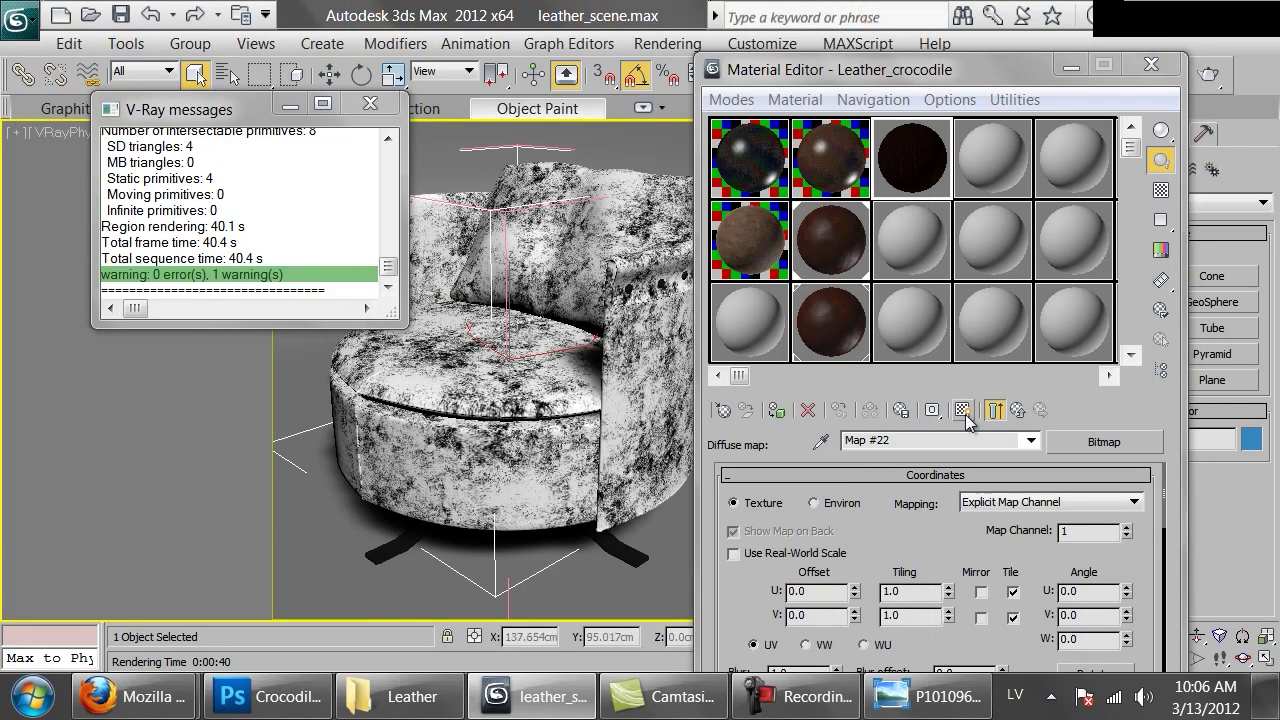
# Step: Assign Leather_crocodile to the armchair with its diffuse map shown in the viewport, and set the map's U and V tiling to 2.0
pyautogui.click(963, 410)
pyautogui.click(914, 150)
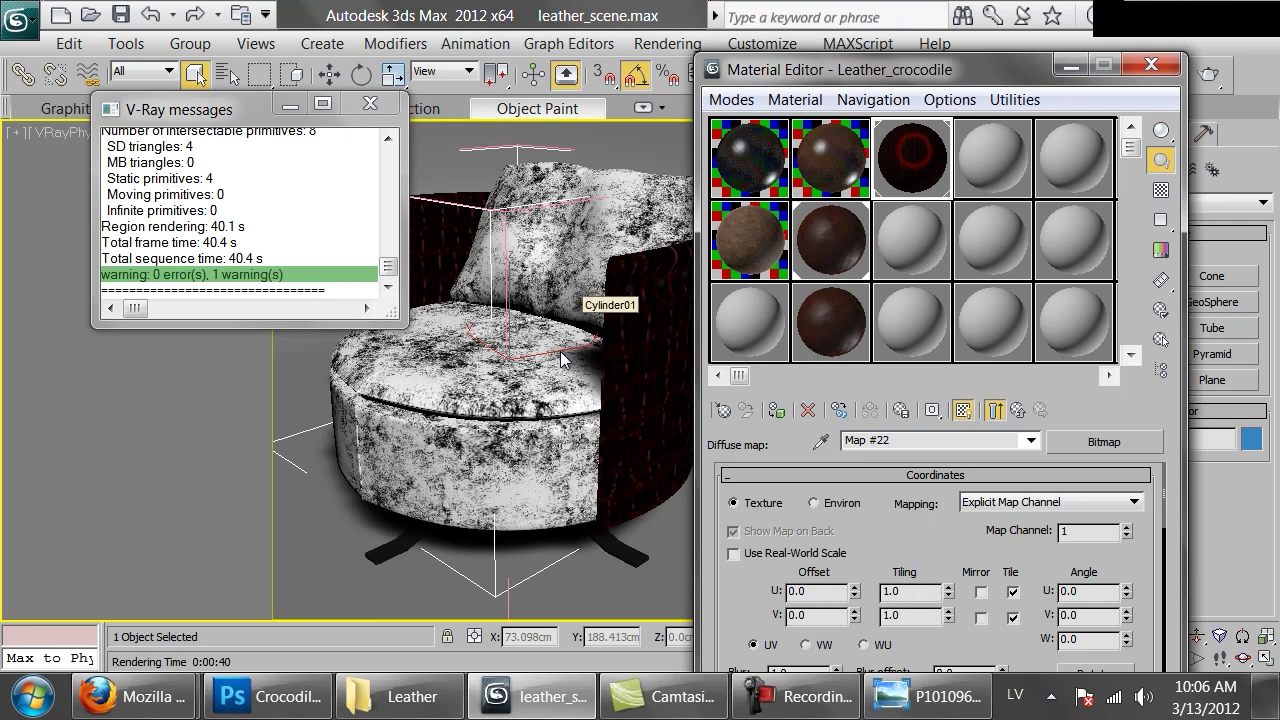
pyautogui.doubleClick(910, 591)
pyautogui.write('2')
pyautogui.press('Tab')
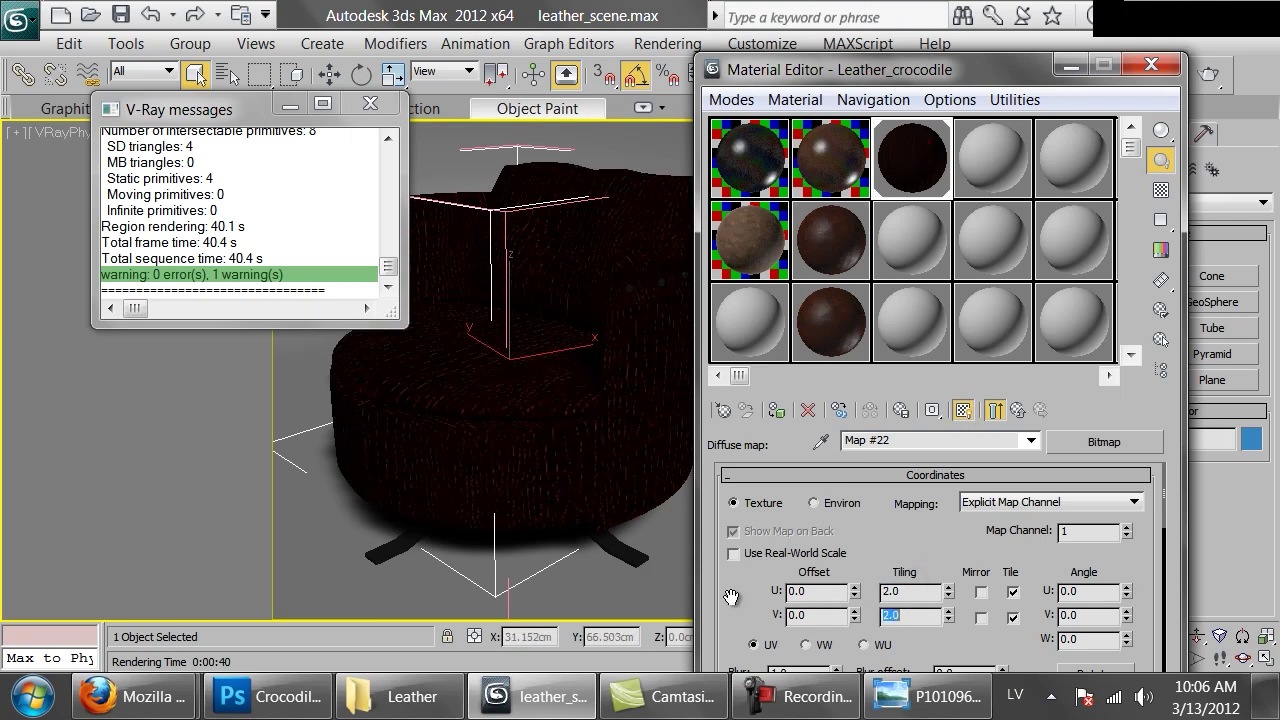
pyautogui.click(1018, 410)
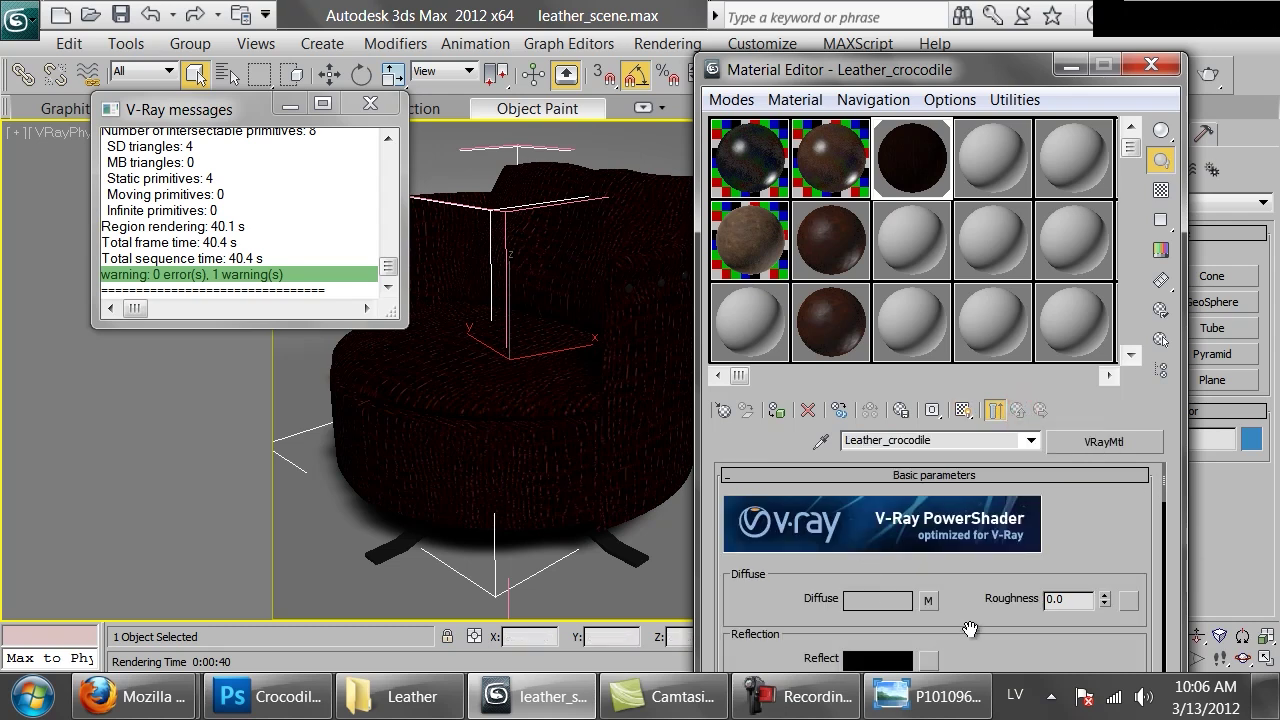
# Step: Load Crocodile_bump.png as the Leather_crocodile bump map and set its U and V tiling to 2.0
pyautogui.scroll(-10, 966, 628)
pyautogui.scroll(-5, 920, 620)
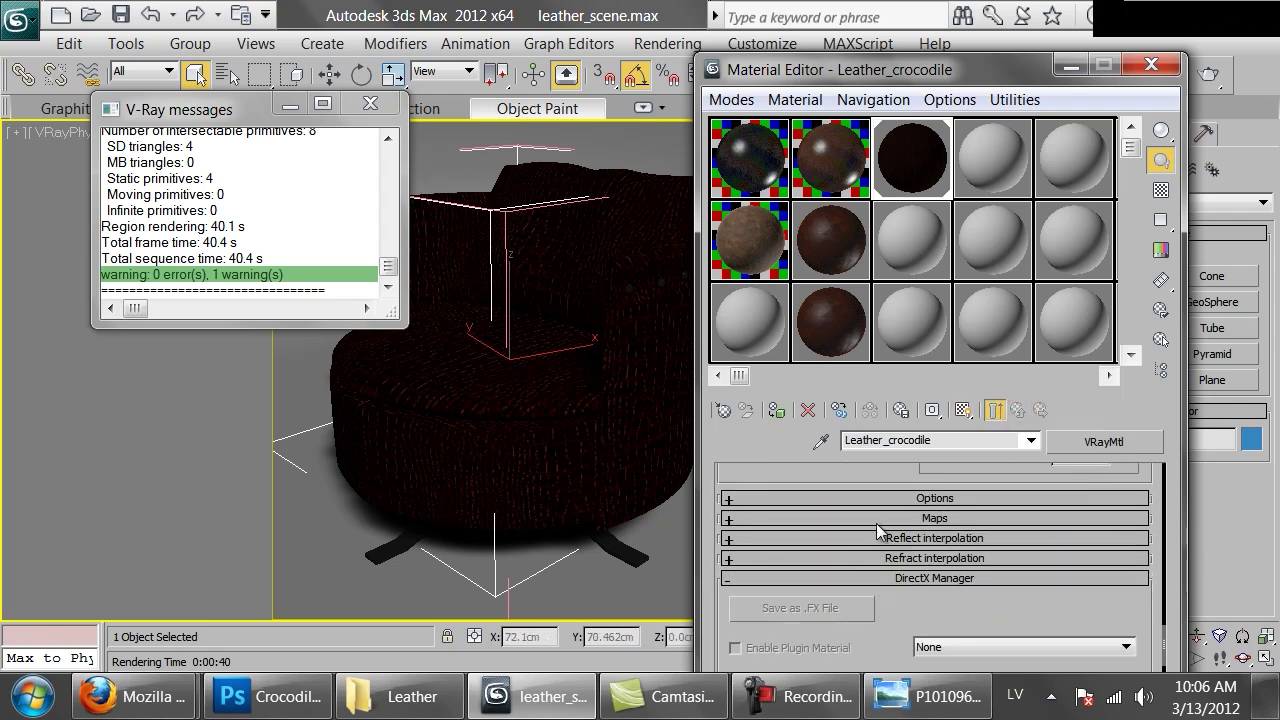
pyautogui.click(871, 514)
pyautogui.moveTo(780, 602); pyautogui.dragTo(826, 516)
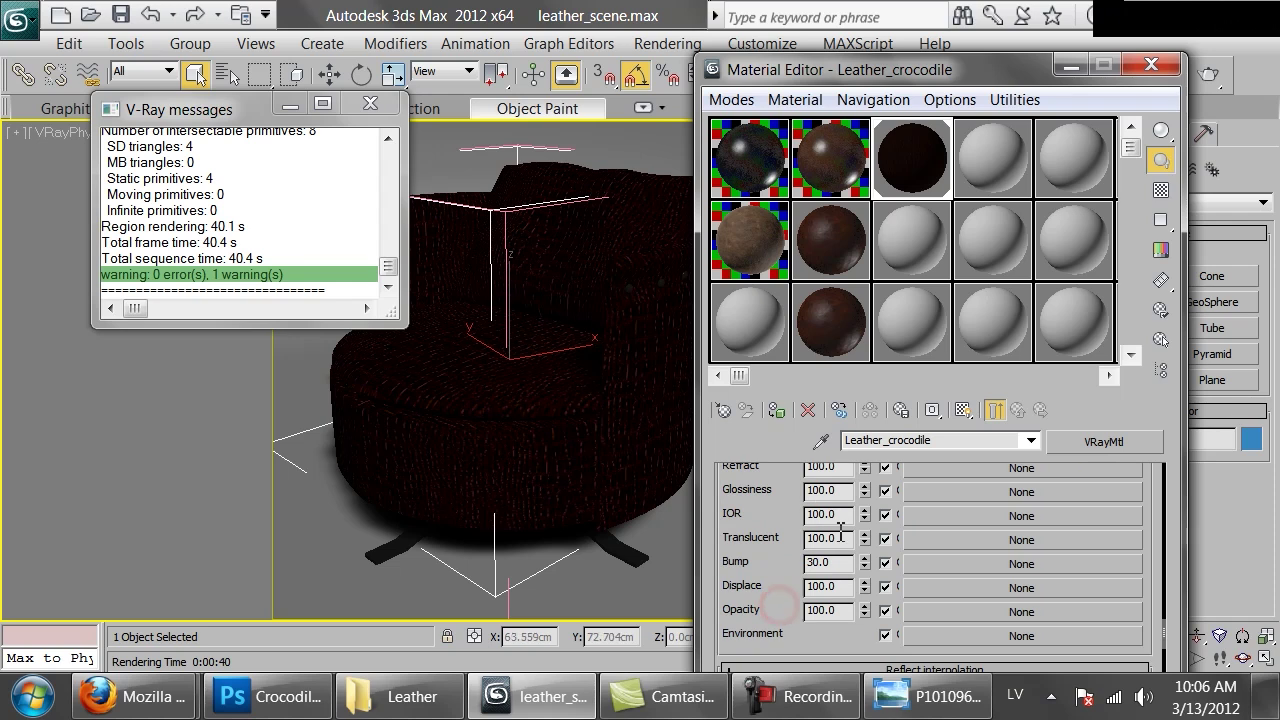
pyautogui.click(943, 572)
pyautogui.doubleClick(430, 219)
pyautogui.click(215, 208)
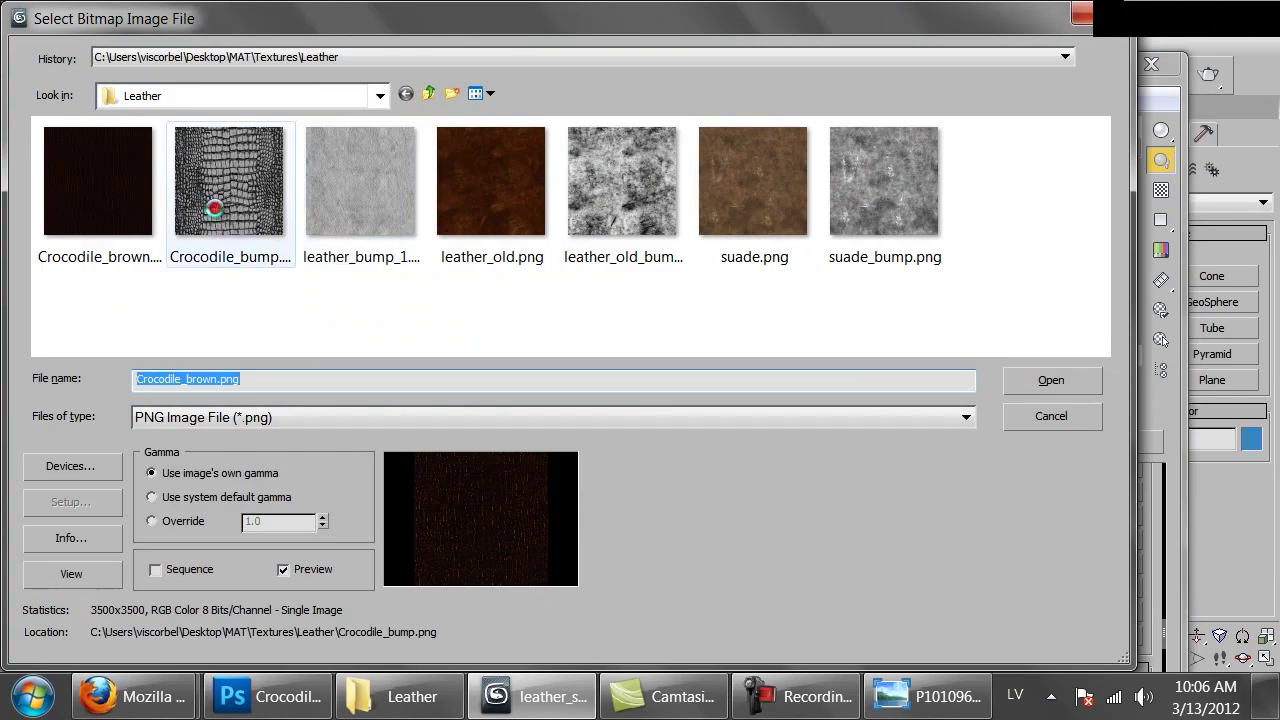
pyautogui.press('Return')
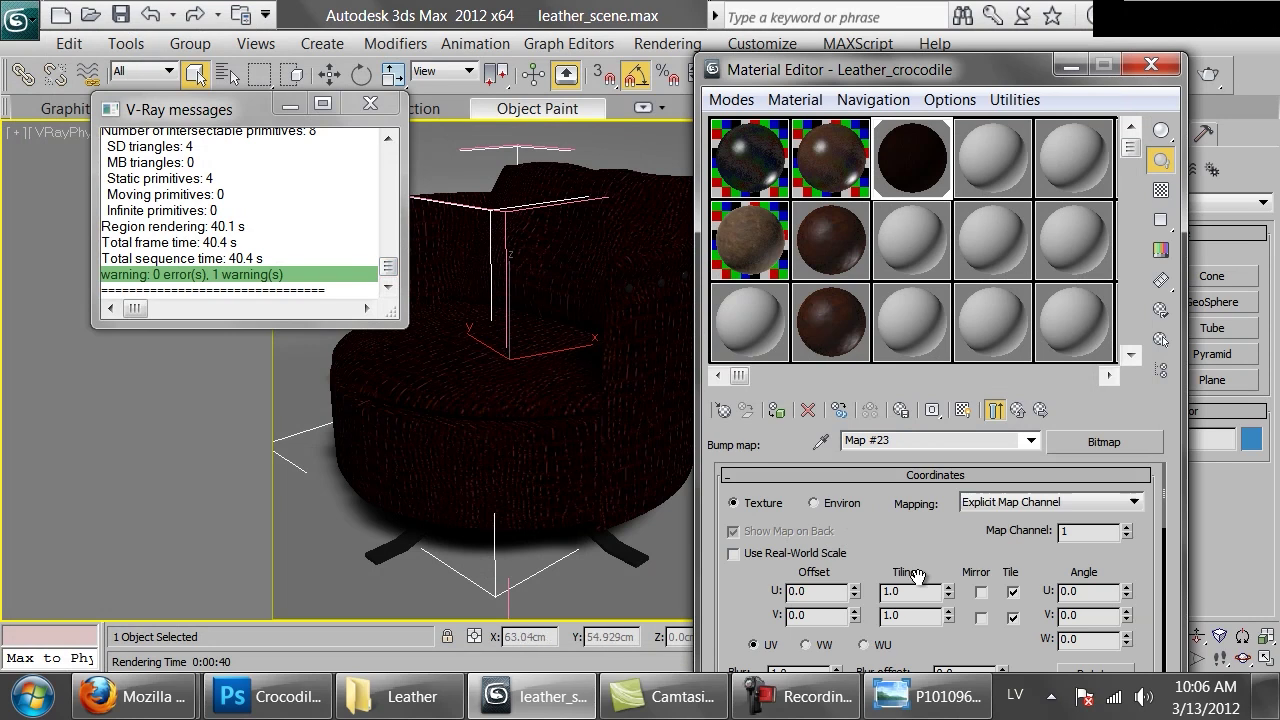
pyautogui.write('2')
pyautogui.press('Tab')
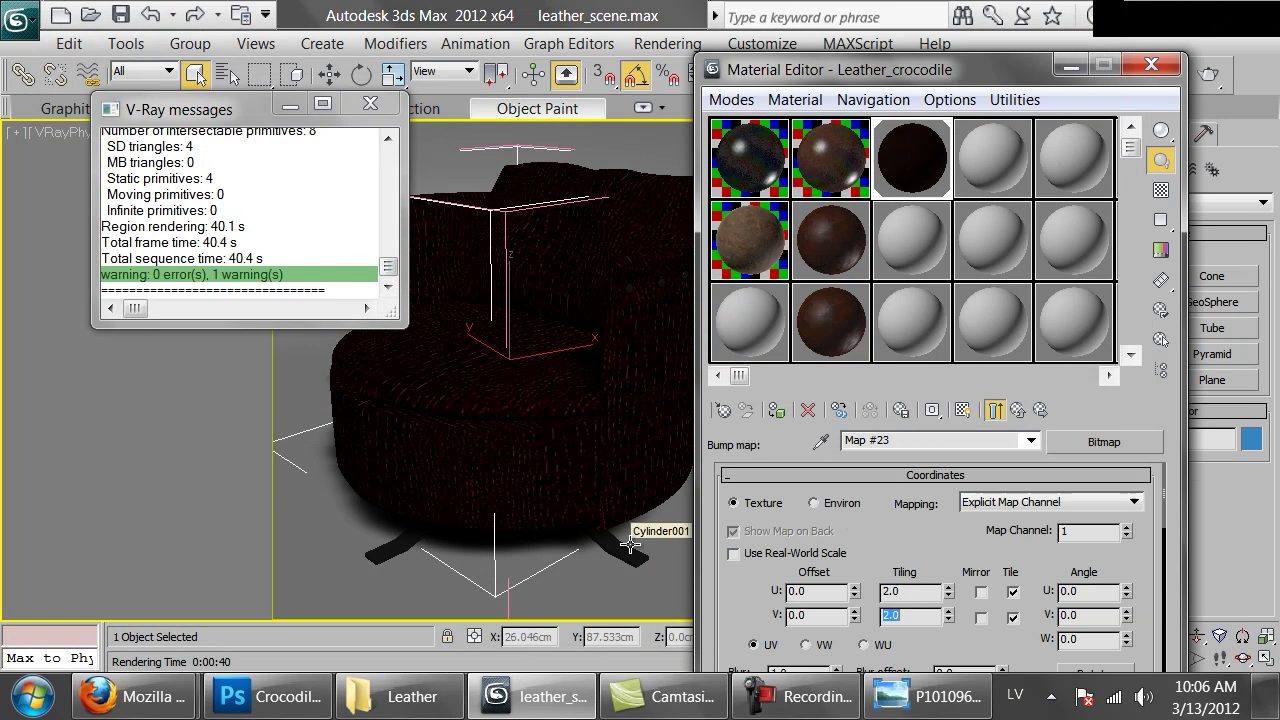
# Step: Open an enlarged preview of the Leather_crocodile sample and set the material's bump amount to 80
pyautogui.doubleClick(895, 150)
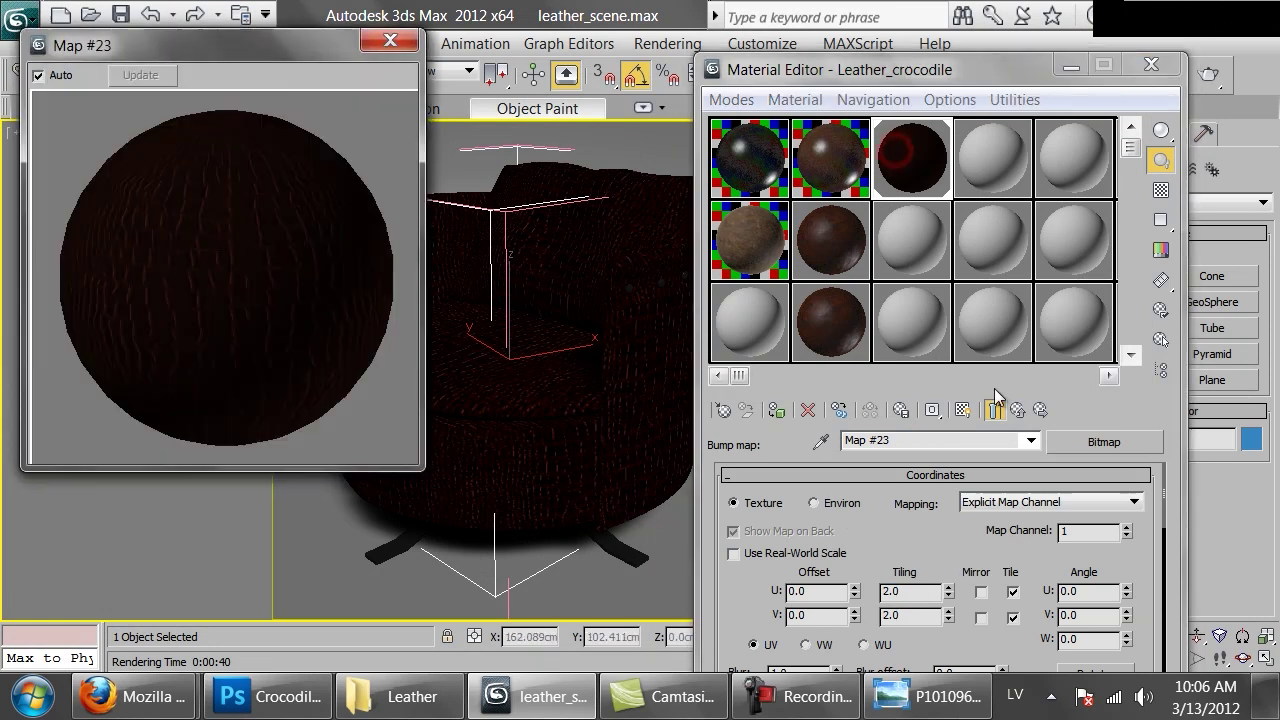
pyautogui.click(1017, 410)
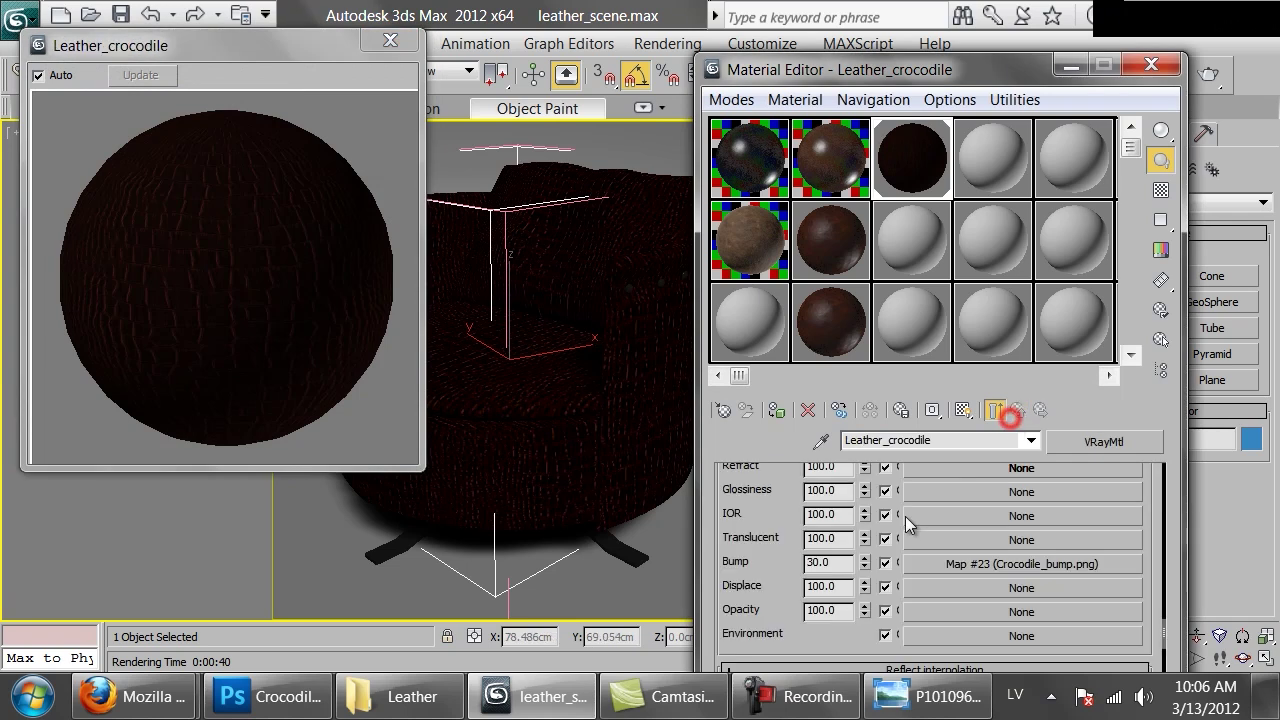
pyautogui.doubleClick(828, 563)
pyautogui.write('80')
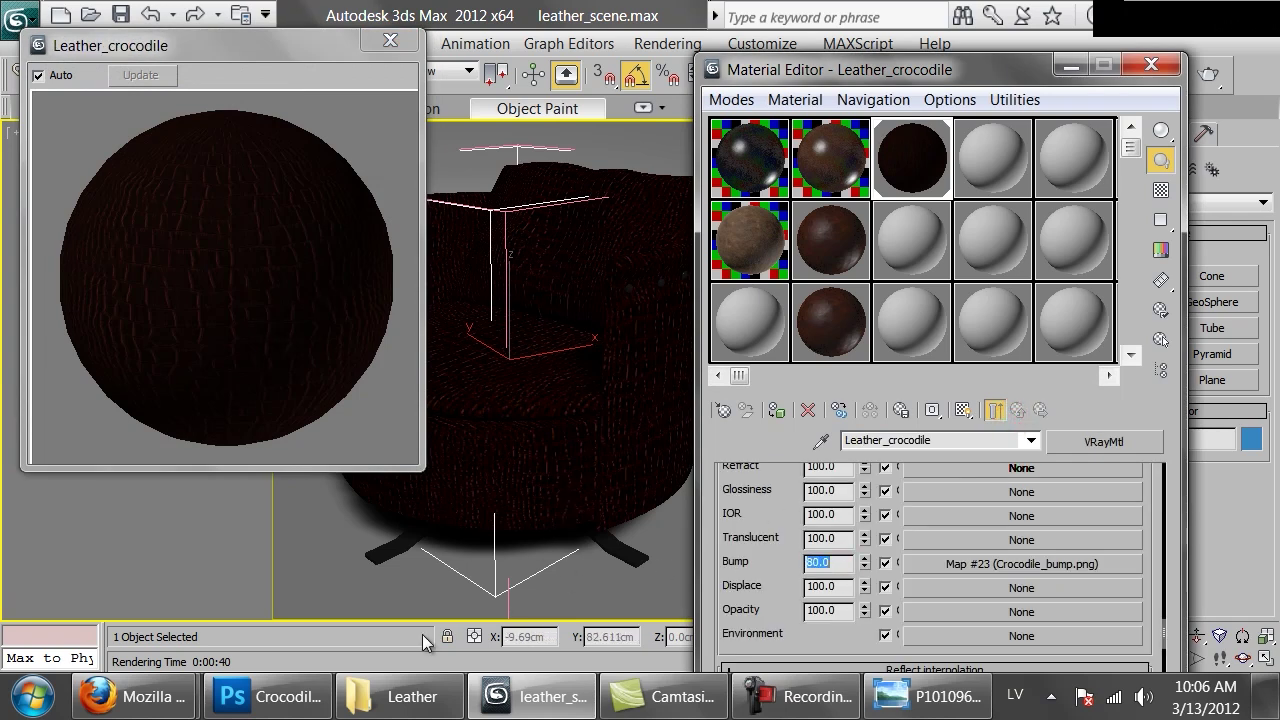
# Step: Open the reference photo cl_front_am_1.jpg to examine how real crocodile leather reflects light
pyautogui.click(397, 697)
pyautogui.click(798, 249)
pyautogui.doubleClick(798, 249)
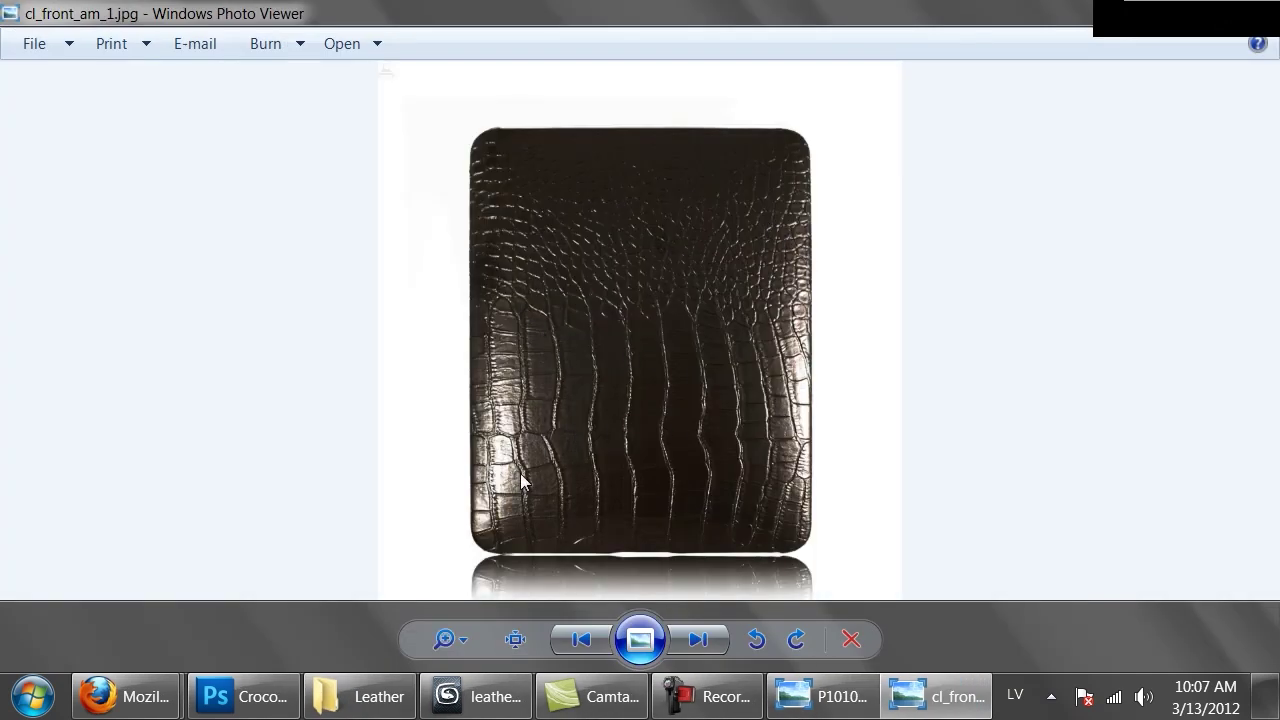
# Step: Switch to 3ds Max and give the Leather_crocodile material a grey reflection color
pyautogui.click(470, 697)
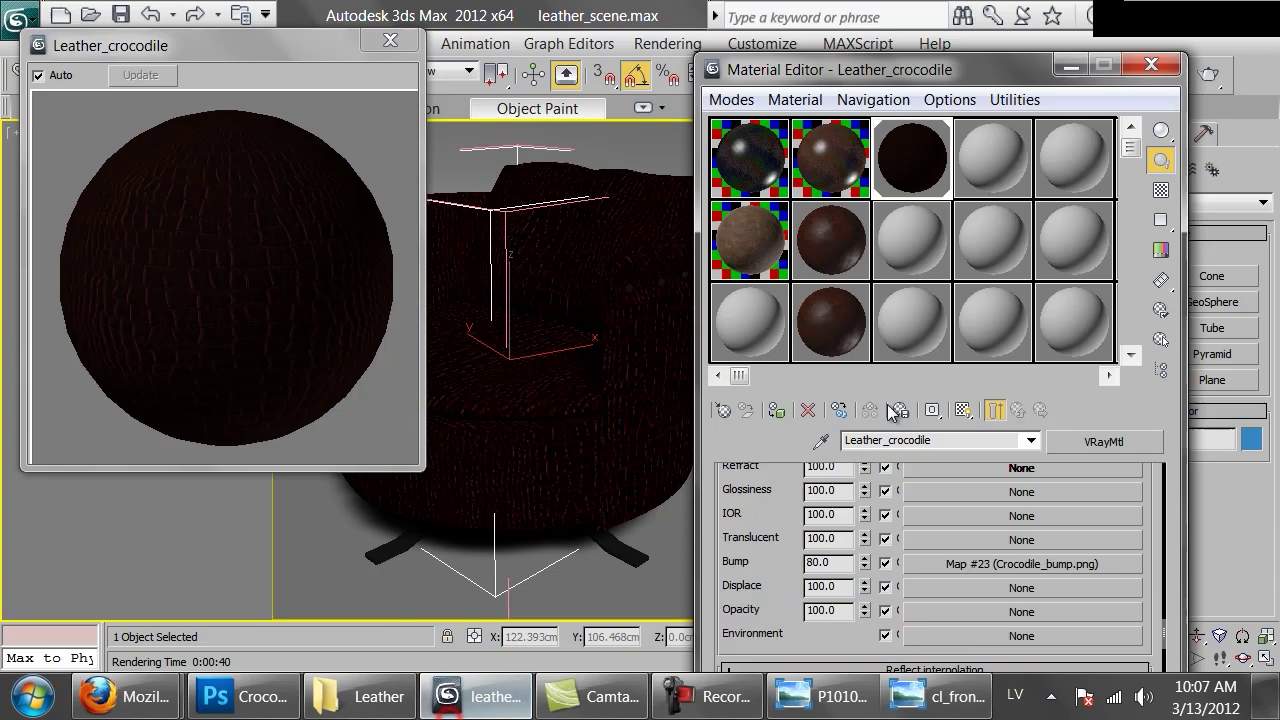
pyautogui.moveTo(768, 541); pyautogui.dragTo(836, 607)
pyautogui.scroll(10, 836, 607)
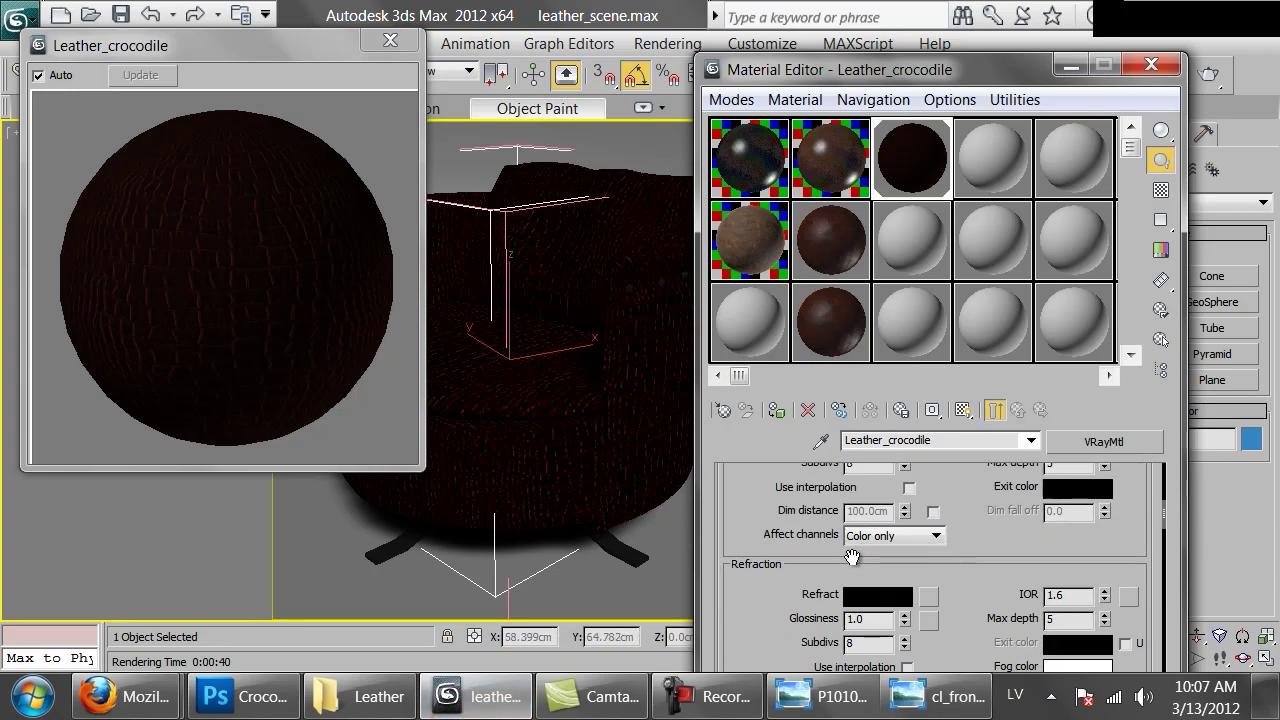
pyautogui.click(875, 548)
pyautogui.moveTo(929, 398); pyautogui.dragTo(960, 400)
pyautogui.click(1052, 487)
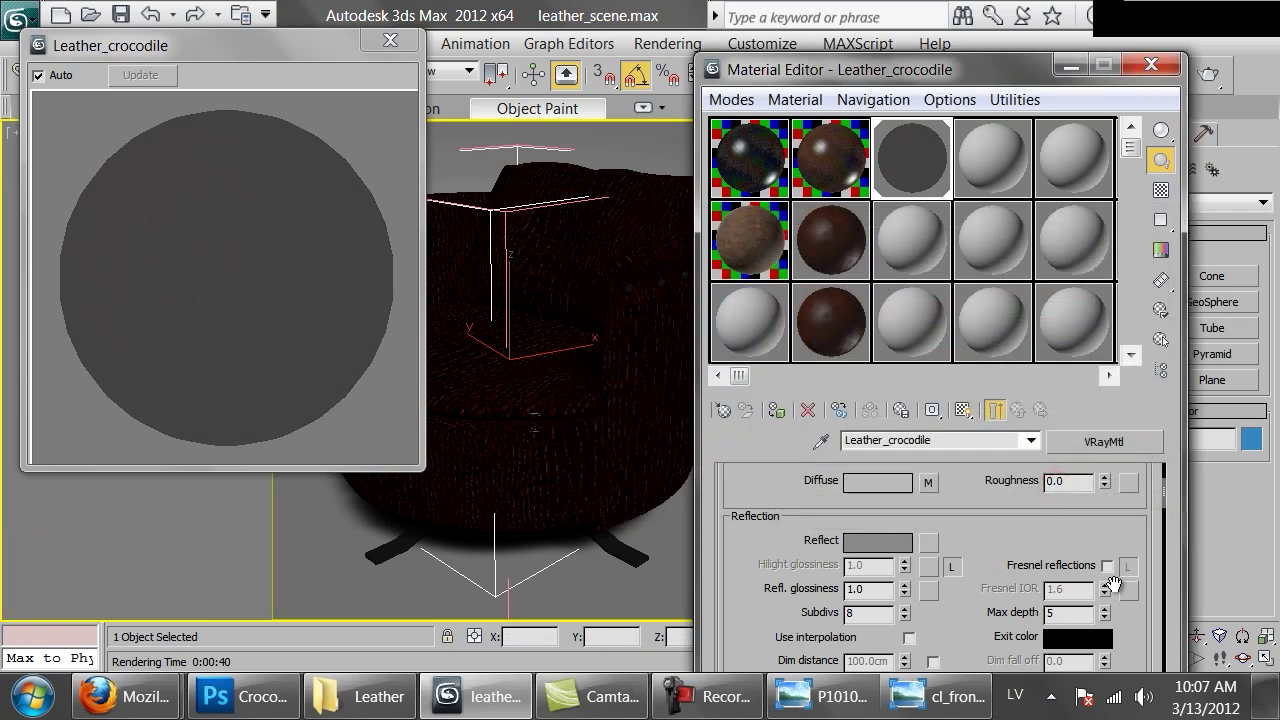
# Step: Enable Fresnel reflections with an IOR of 3.5 and set the reflection glossiness to 0.85
pyautogui.click(1106, 566)
pyautogui.doubleClick(1079, 590)
pyautogui.write('3.5')
pyautogui.press('Return')
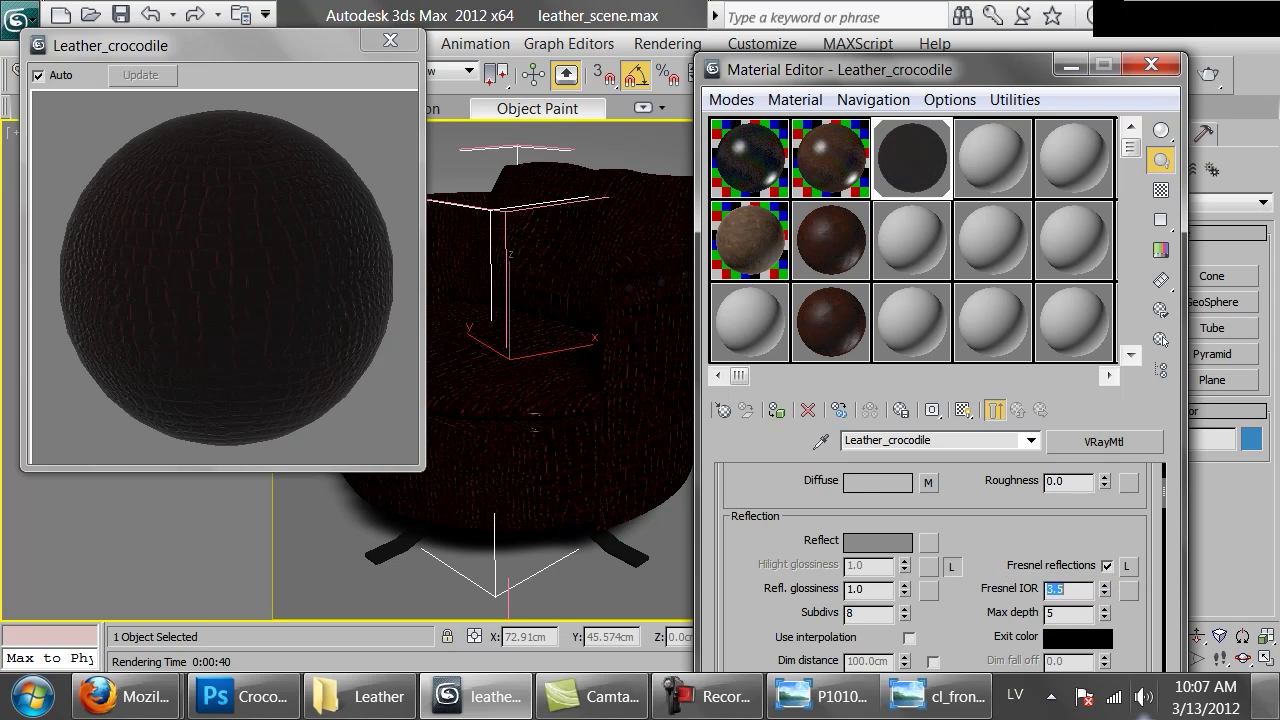
pyautogui.moveTo(905, 593); pyautogui.dragTo(908, 606)
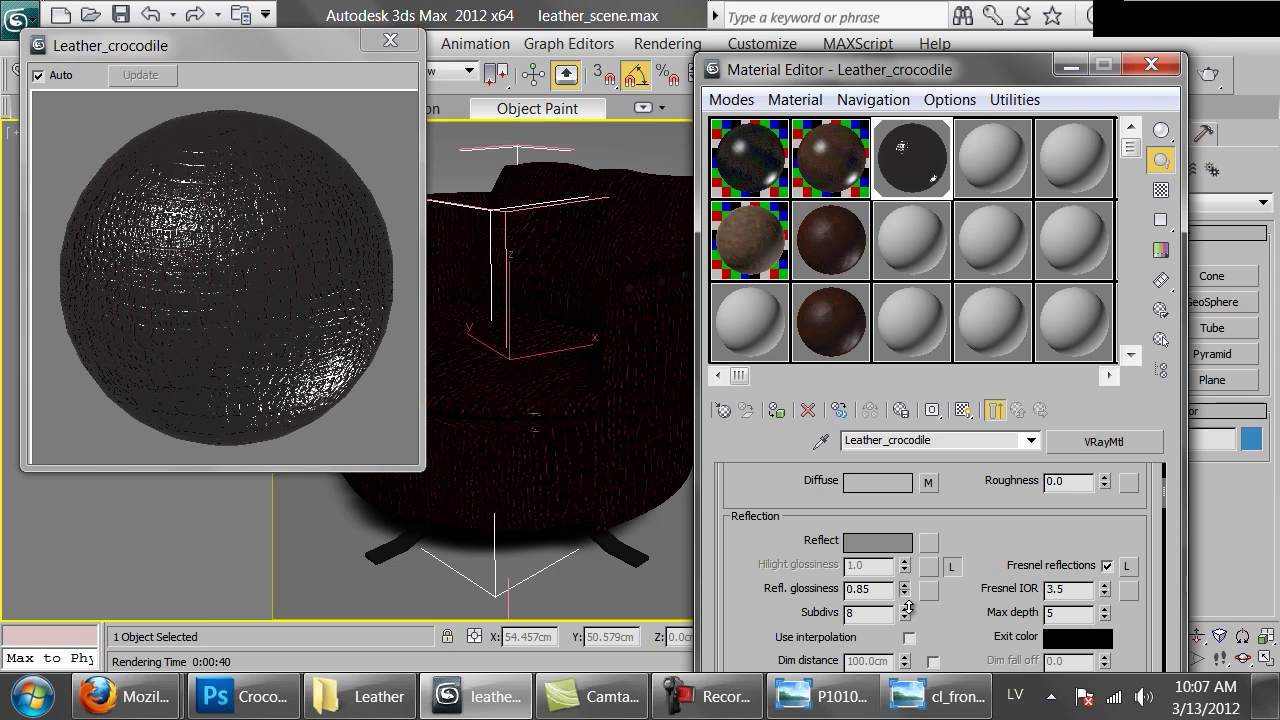
pyautogui.scroll(-2, 960, 600)
pyautogui.scroll(2, 960, 600)
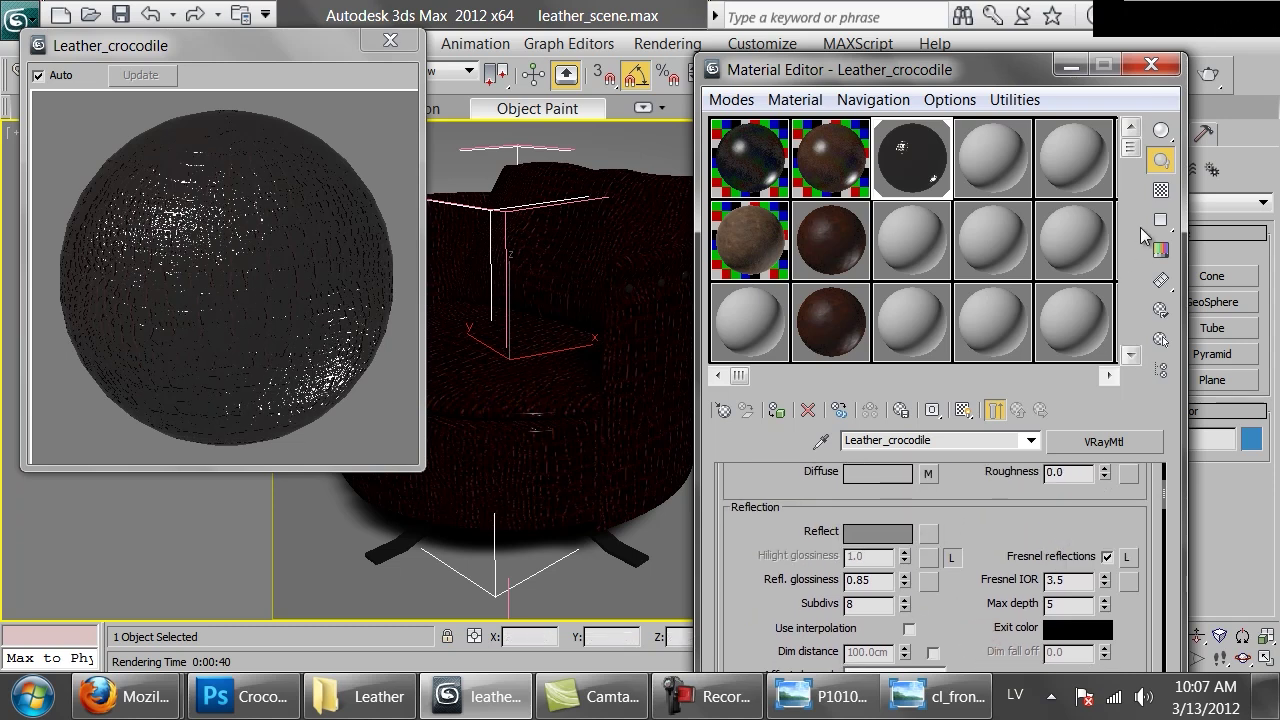
# Step: Show the checkered background behind the Leather_crocodile sample and darken its reflection color to a value of 15
pyautogui.click(1161, 190)
pyautogui.click(890, 545)
pyautogui.moveTo(950, 401); pyautogui.dragTo(930, 413)
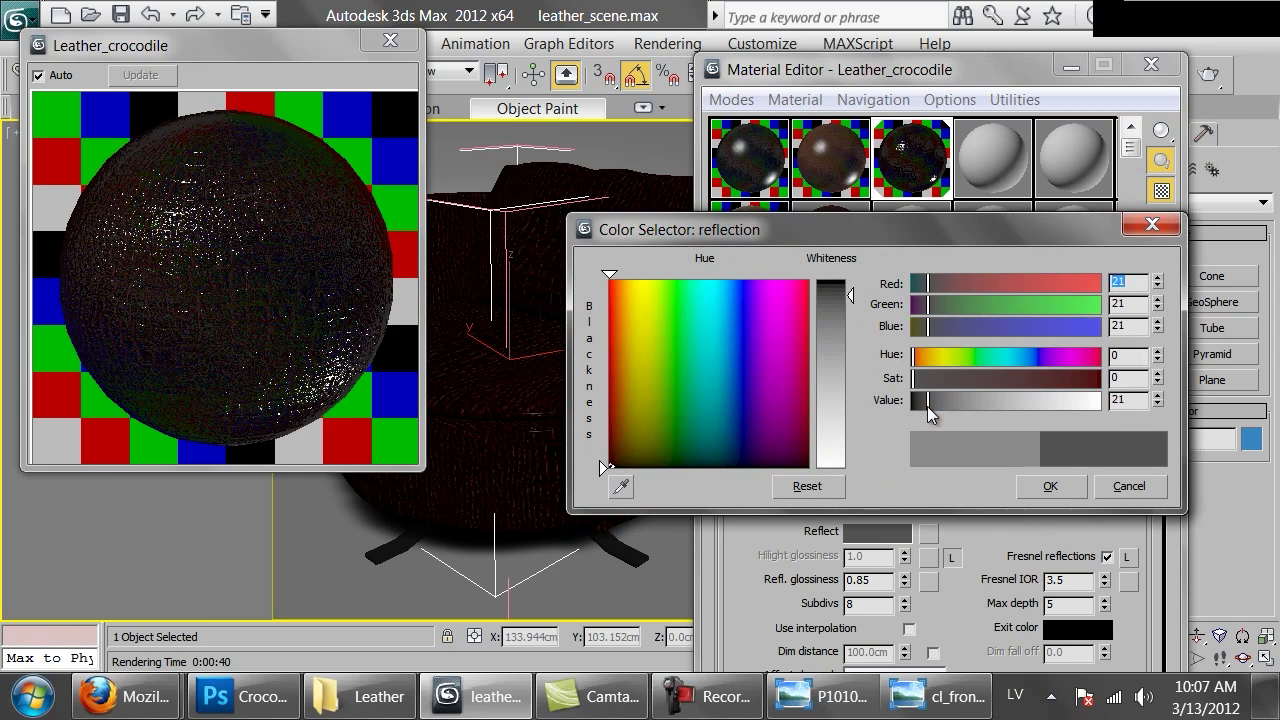
pyautogui.click(923, 399)
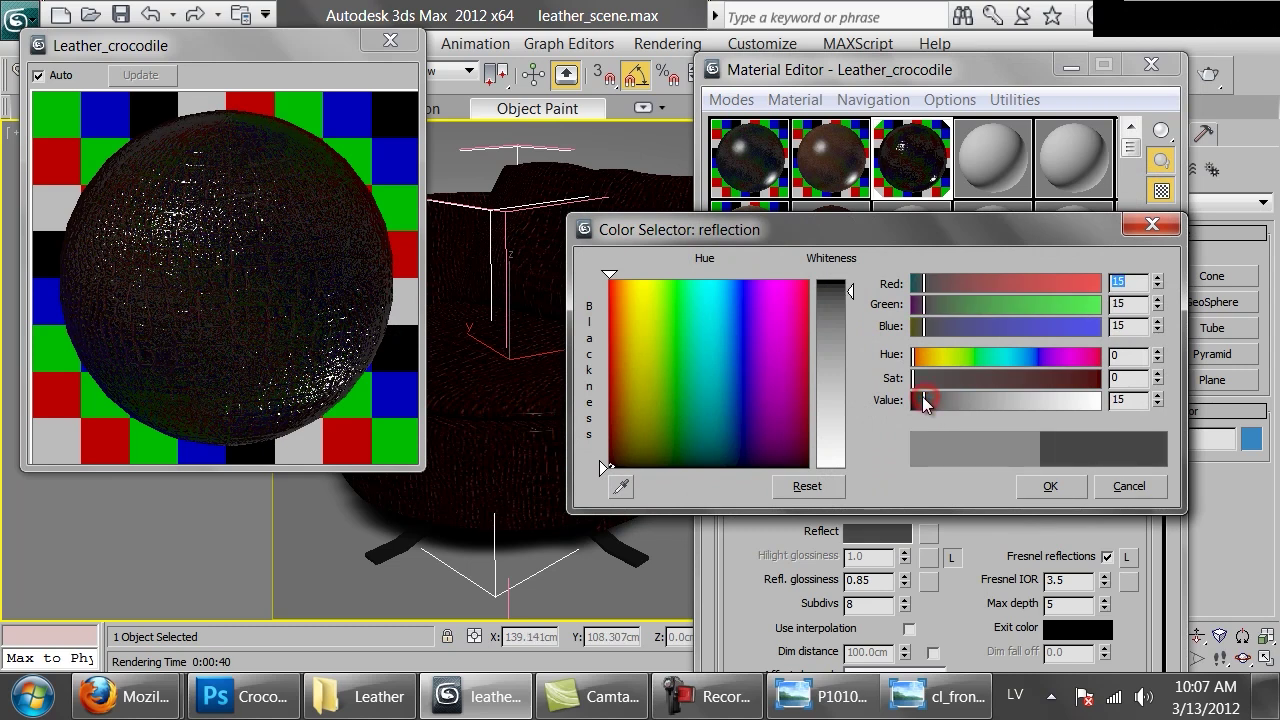
pyautogui.click(1050, 486)
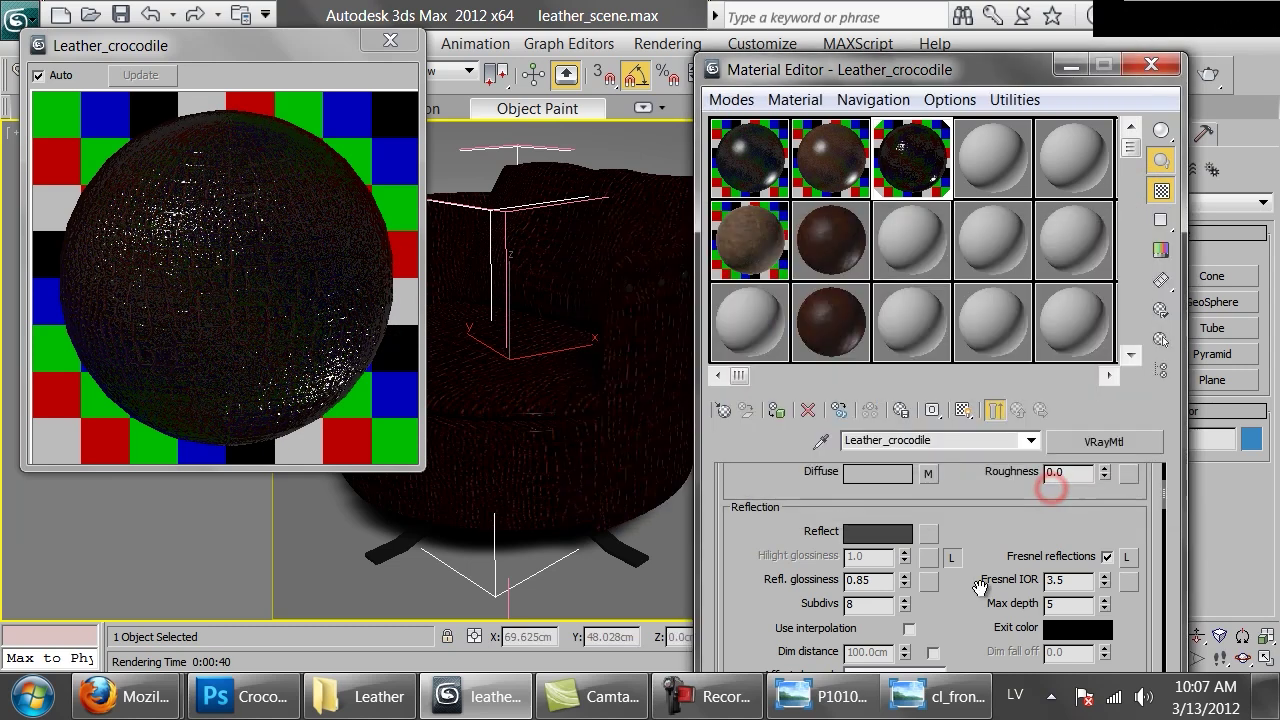
# Step: Set the Leather_crocodile bump amount to 30 and start a test render of the armchair
pyautogui.scroll(-15, 980, 582)
pyautogui.doubleClick(822, 477)
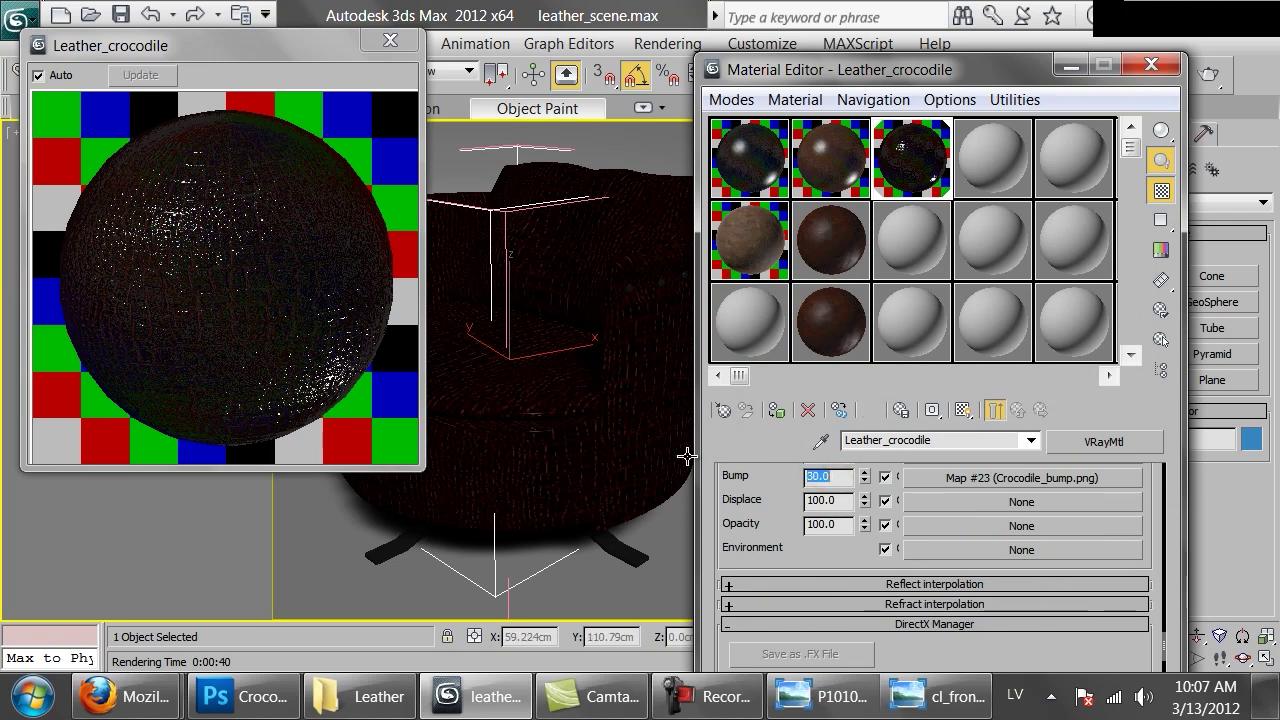
pyautogui.write('30')
pyautogui.click(1213, 68)
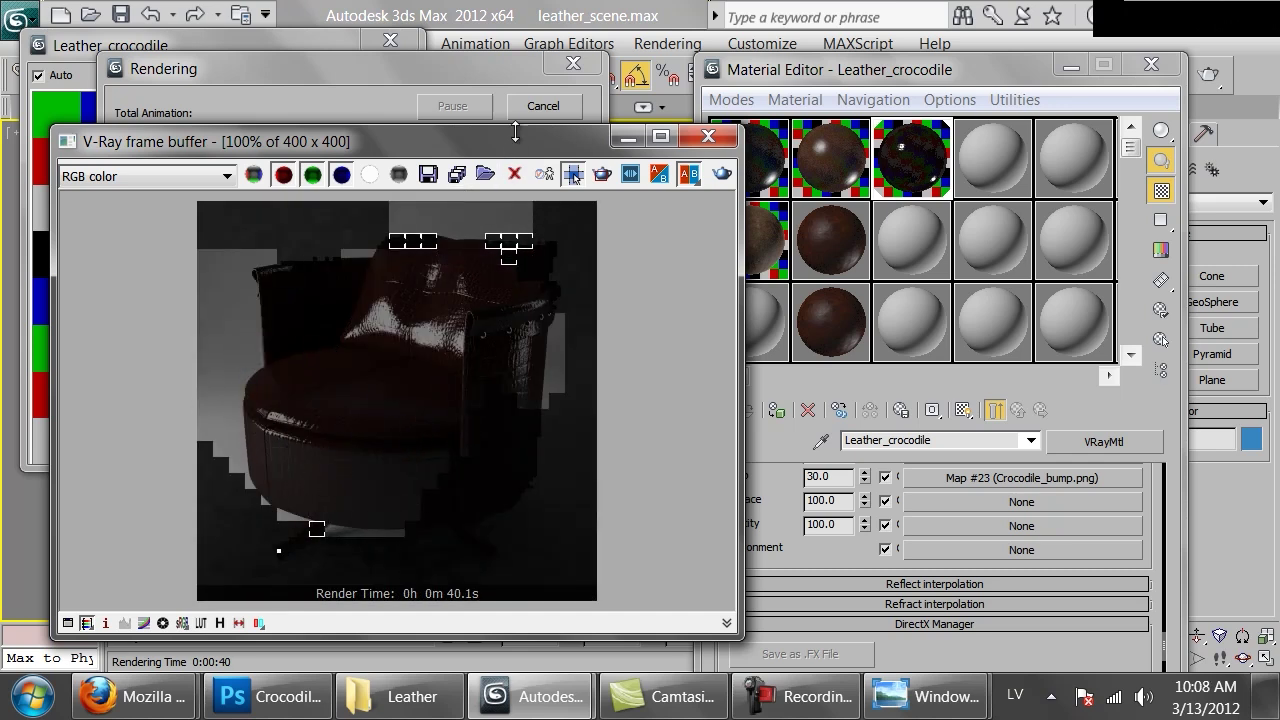
# Step: Cancel the running render, set the reflection glossiness to 0.8 and render the armchair again
pyautogui.click(523, 108)
pyautogui.click(808, 497)
pyautogui.scroll(10, 918, 607)
pyautogui.scroll(5, 918, 607)
pyautogui.click(868, 617)
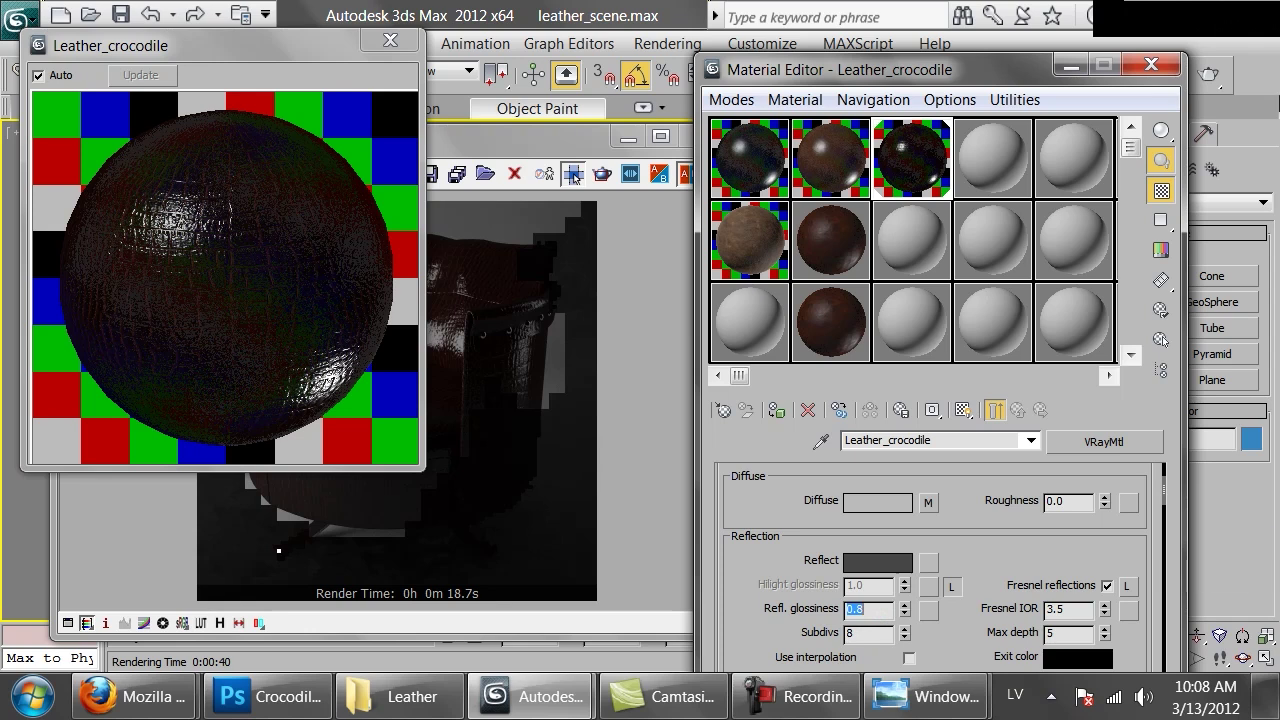
pyautogui.click(1208, 73)
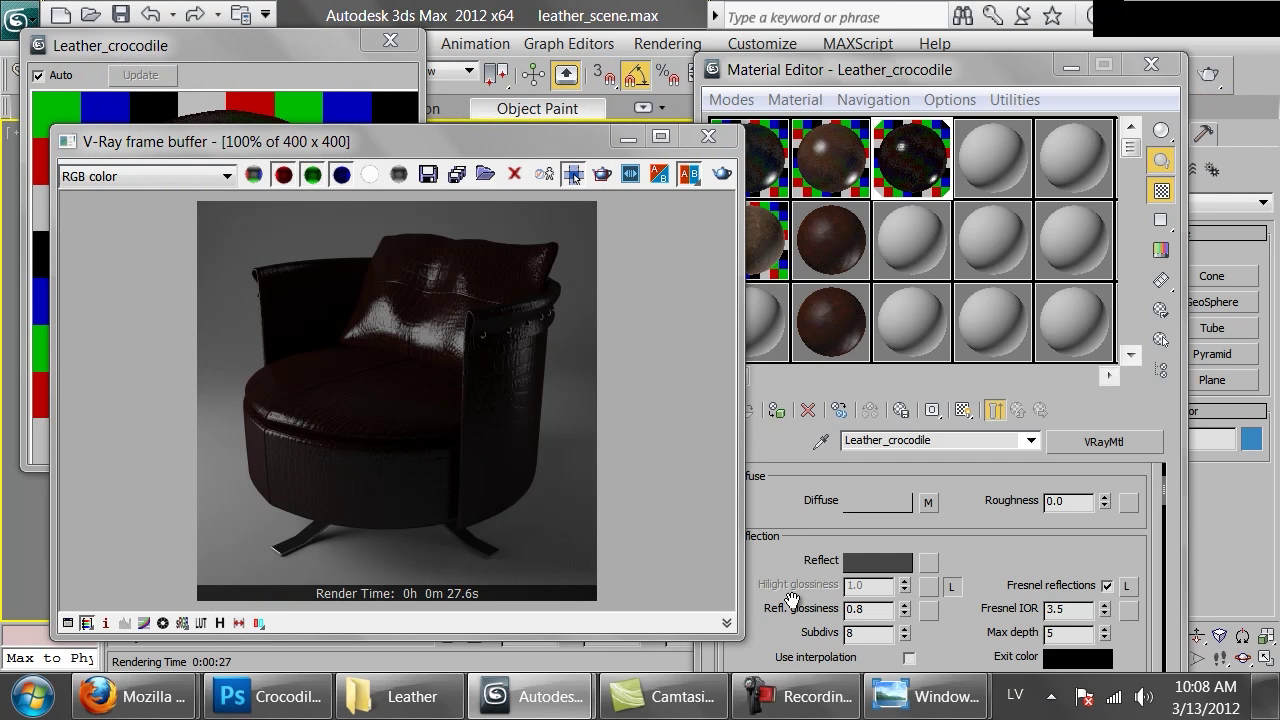
# Step: Change the bump amount of the Leather_crocodile material
pyautogui.moveTo(791, 600); pyautogui.dragTo(785, 589)
pyautogui.scroll(-10, 782, 605)
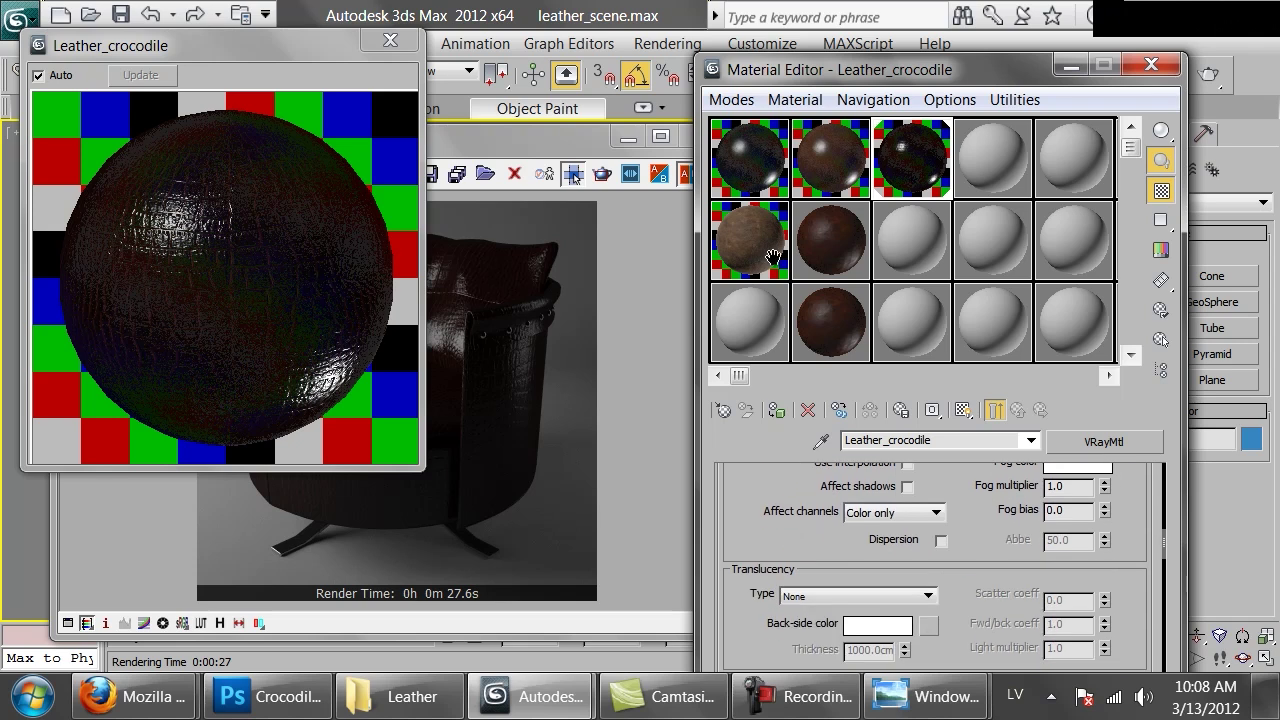
pyautogui.scroll(-3, 943, 491)
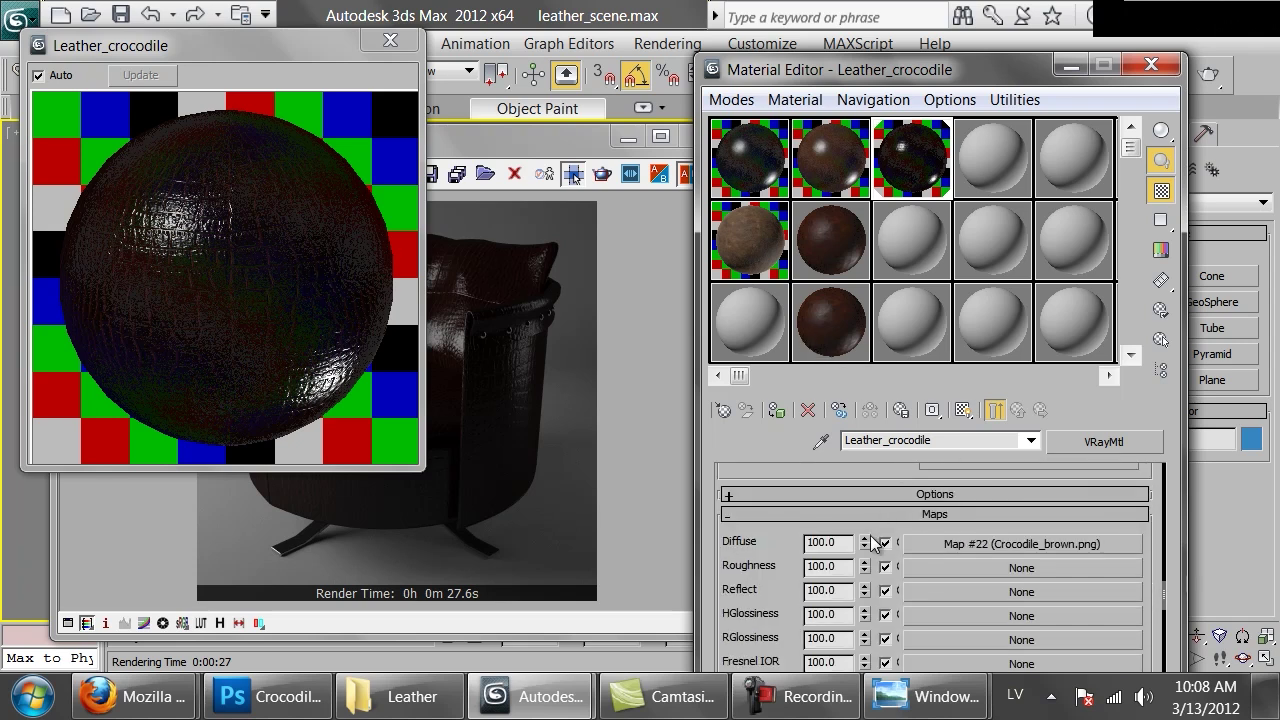
pyautogui.scroll(-6, 874, 543)
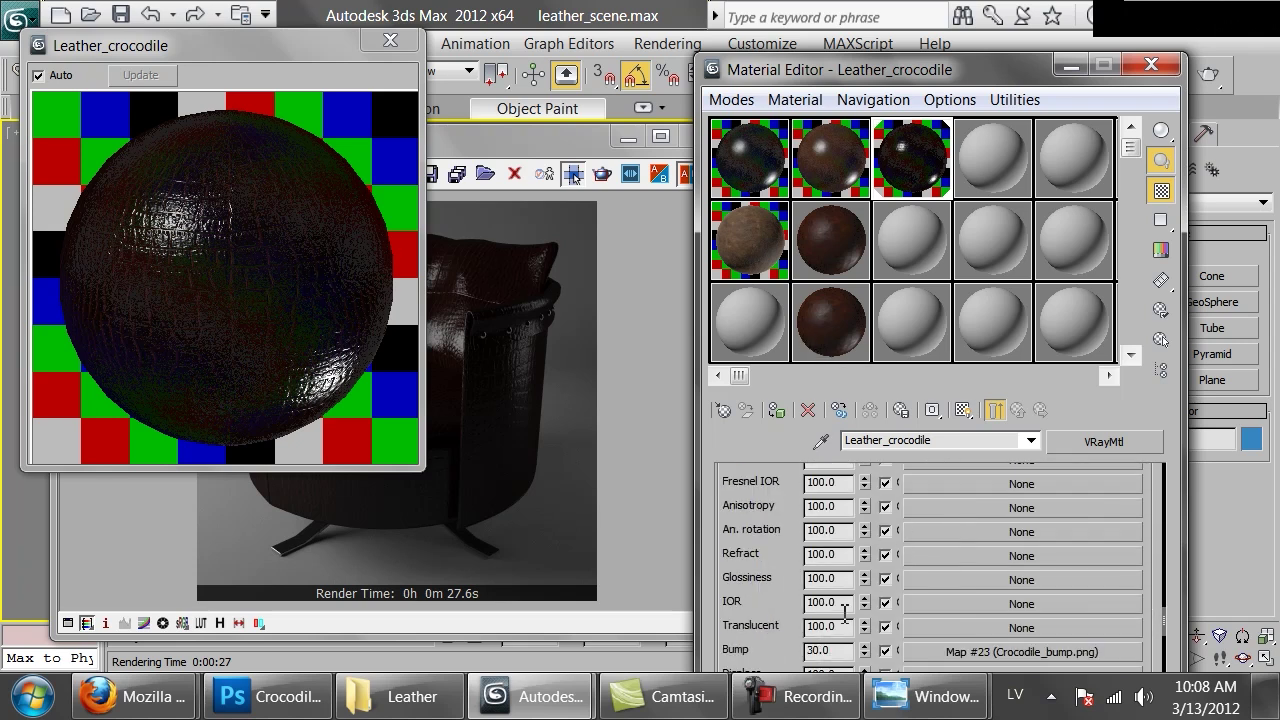
pyautogui.doubleClick(839, 650)
pyautogui.click(751, 491)
# Step: Set the reflection glossiness to 0.76 and render the armchair again
pyautogui.scroll(15, 751, 491)
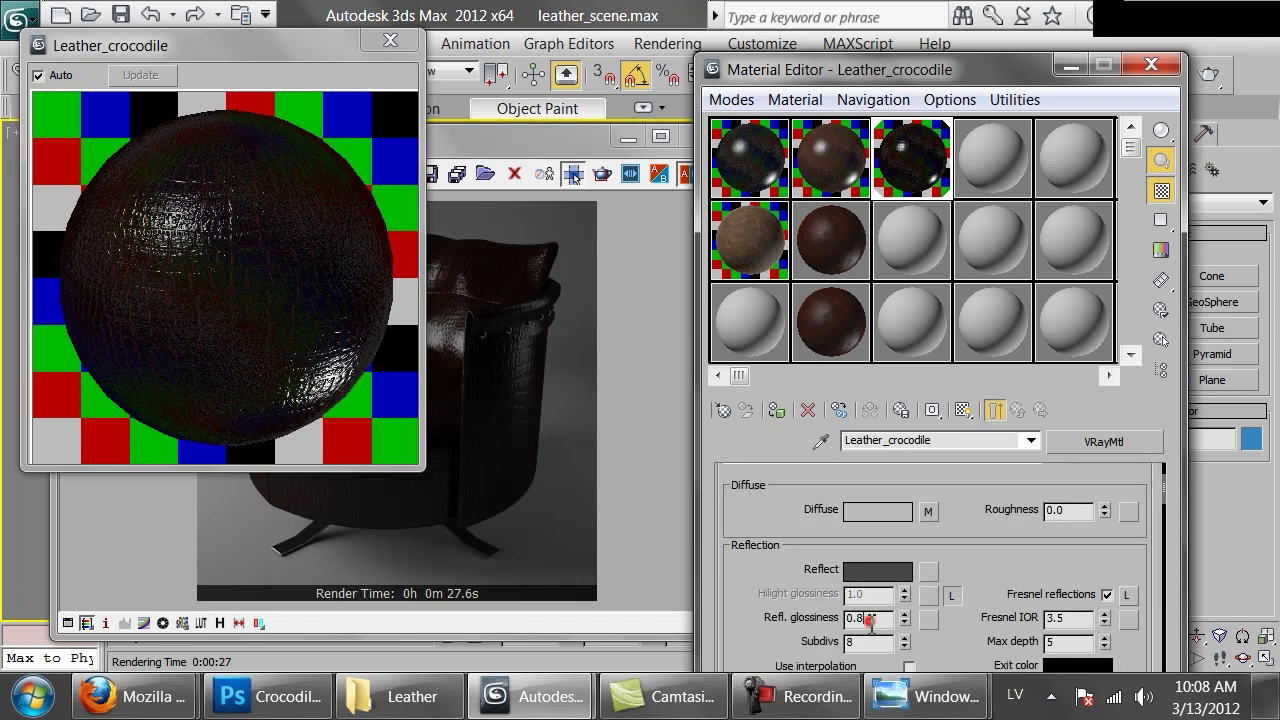
pyautogui.write('76')
pyautogui.press('Return')
pyautogui.click(1210, 76)
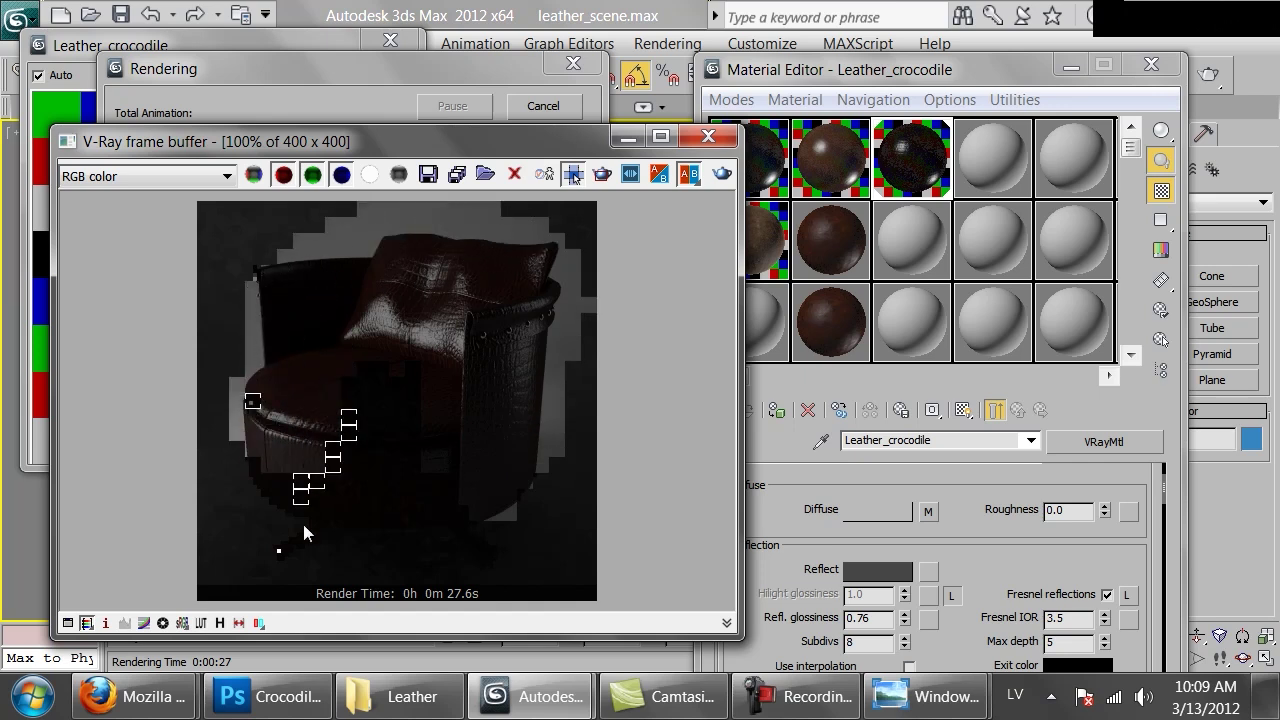
# Step: Switch to Photoshop and shift the hue of Crocodile_brown.png by +36, increasing its saturation while keeping lightness at 0
pyautogui.click(297, 705)
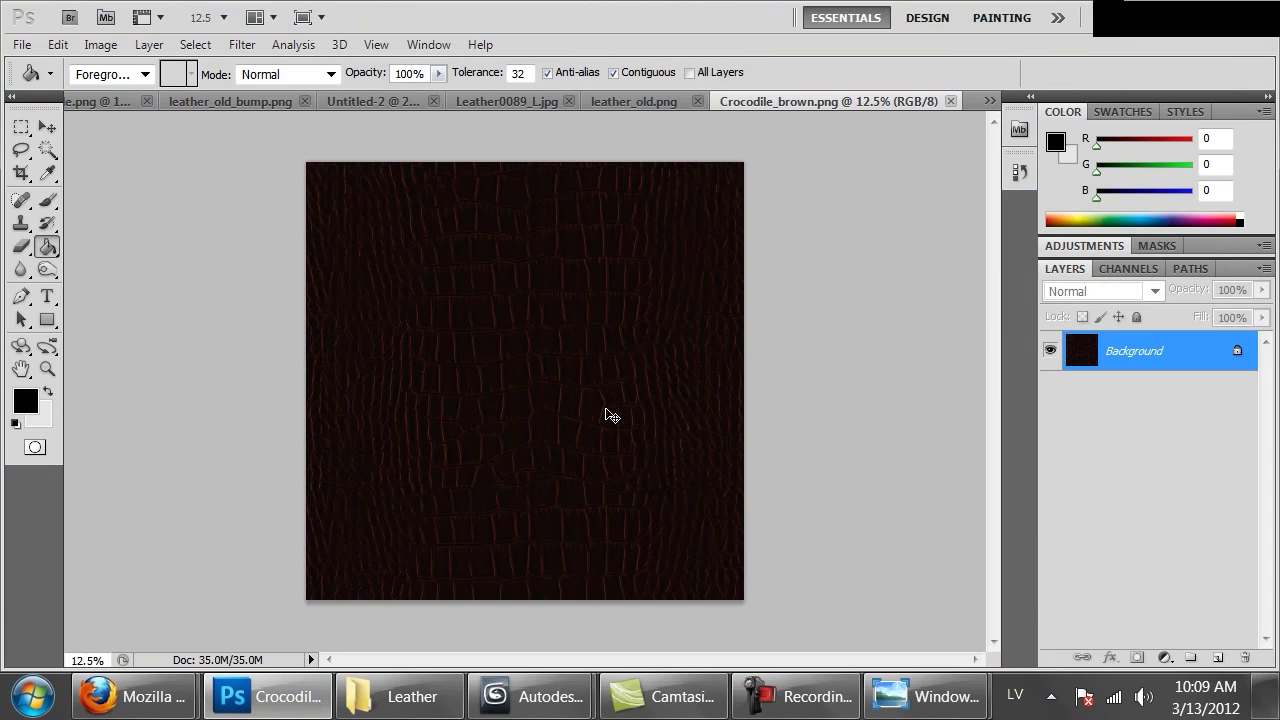
pyautogui.hotkey('ctrl', 'u')
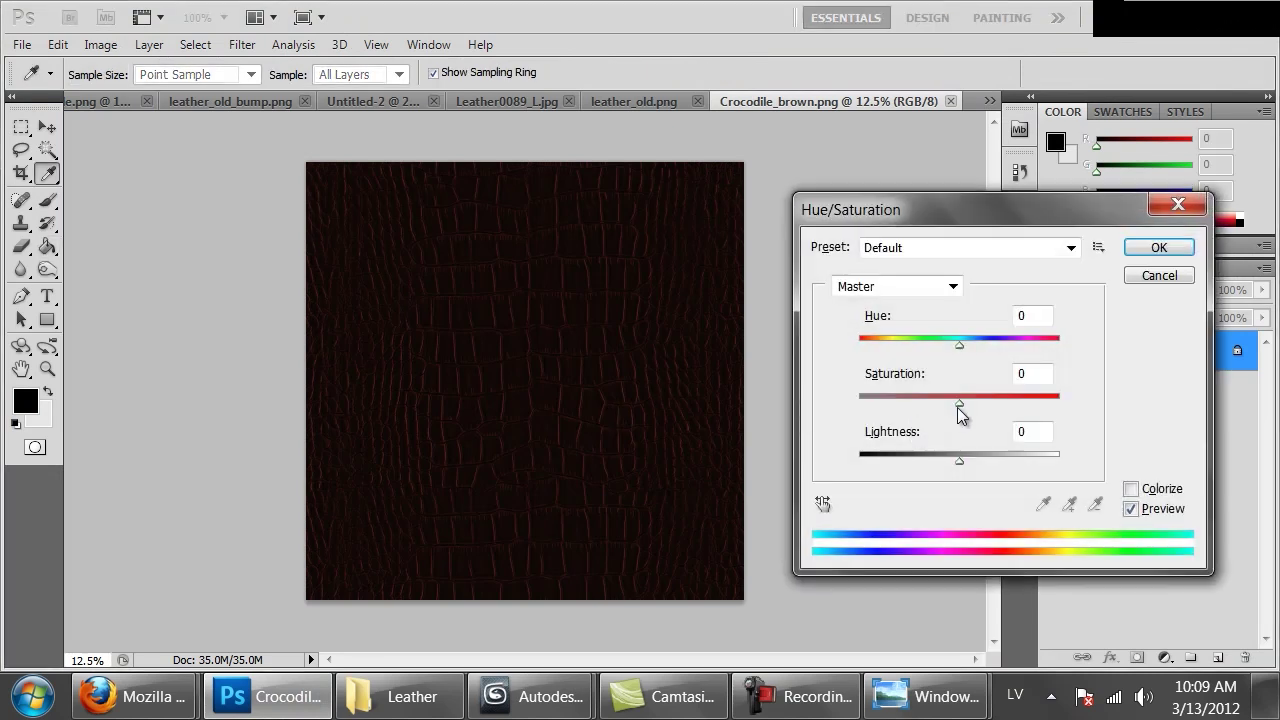
pyautogui.moveTo(977, 459); pyautogui.dragTo(981, 460)
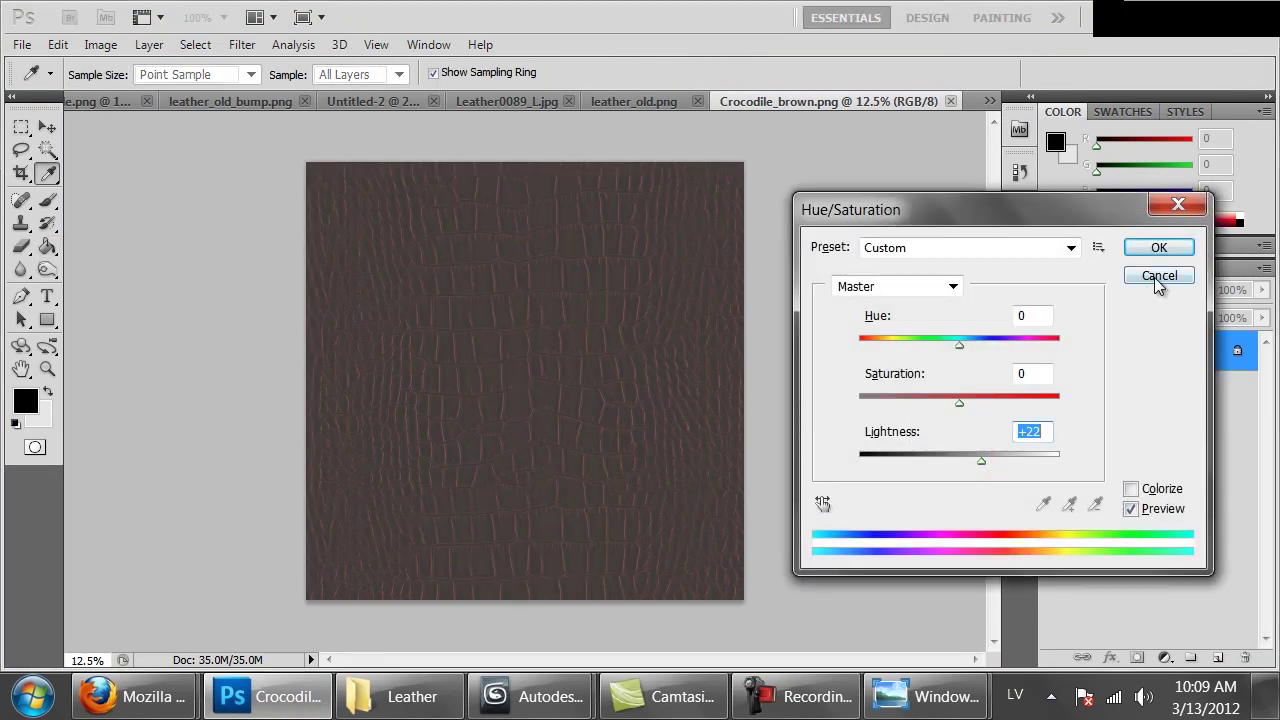
pyautogui.write('0')
pyautogui.moveTo(963, 348); pyautogui.dragTo(995, 350)
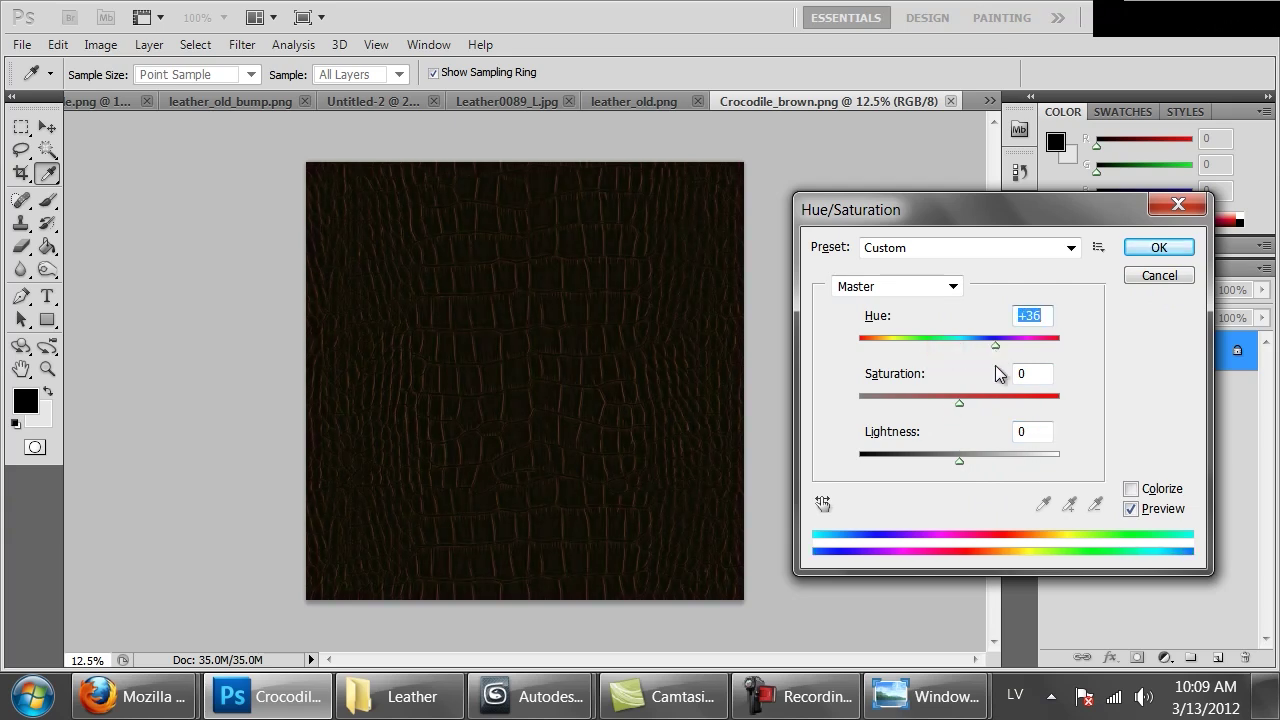
pyautogui.moveTo(965, 404); pyautogui.dragTo(991, 408)
pyautogui.click(1157, 247)
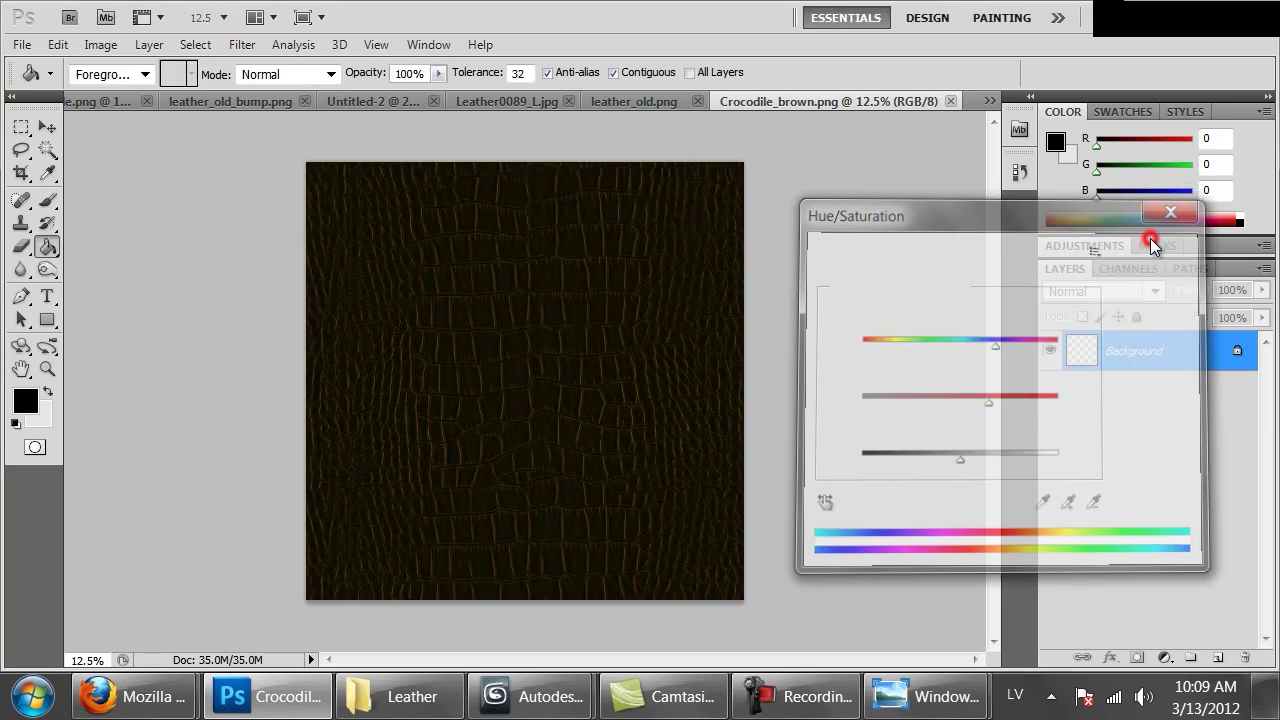
# Step: Add a new layer above the crocodile texture and fill it with brown, RGB 84, 46, 8
pyautogui.click(1212, 657)
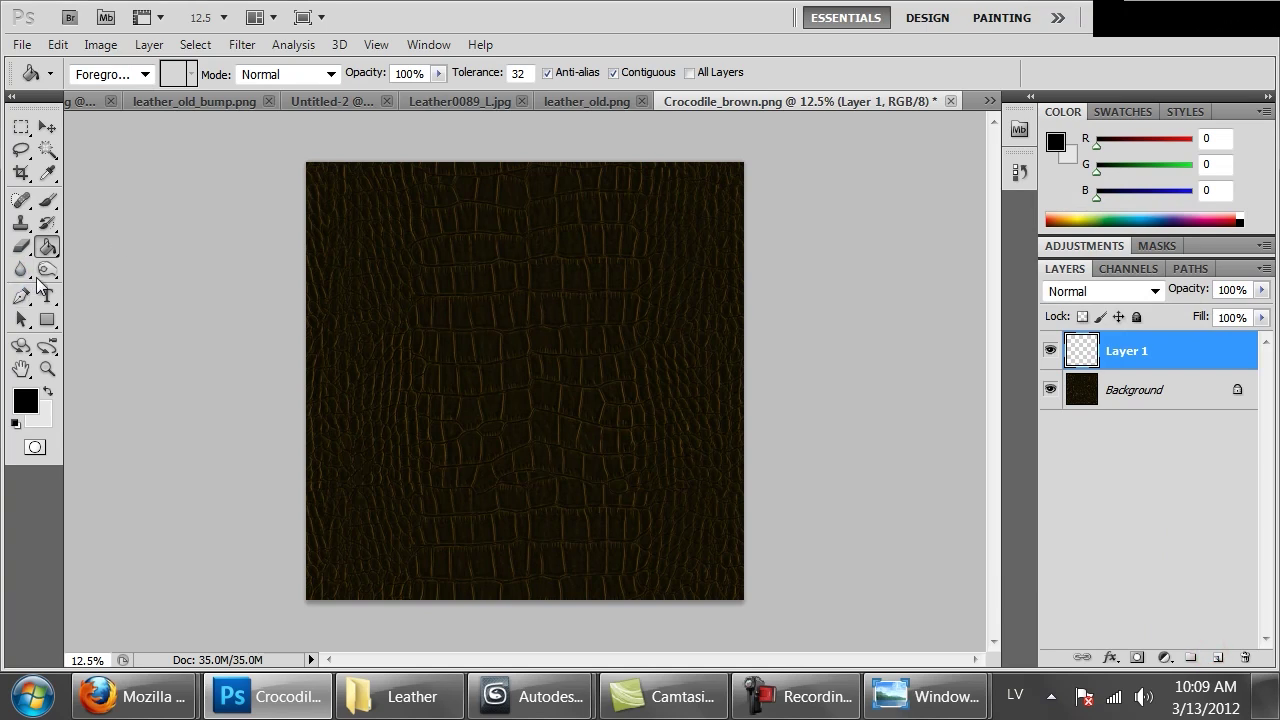
pyautogui.click(25, 400)
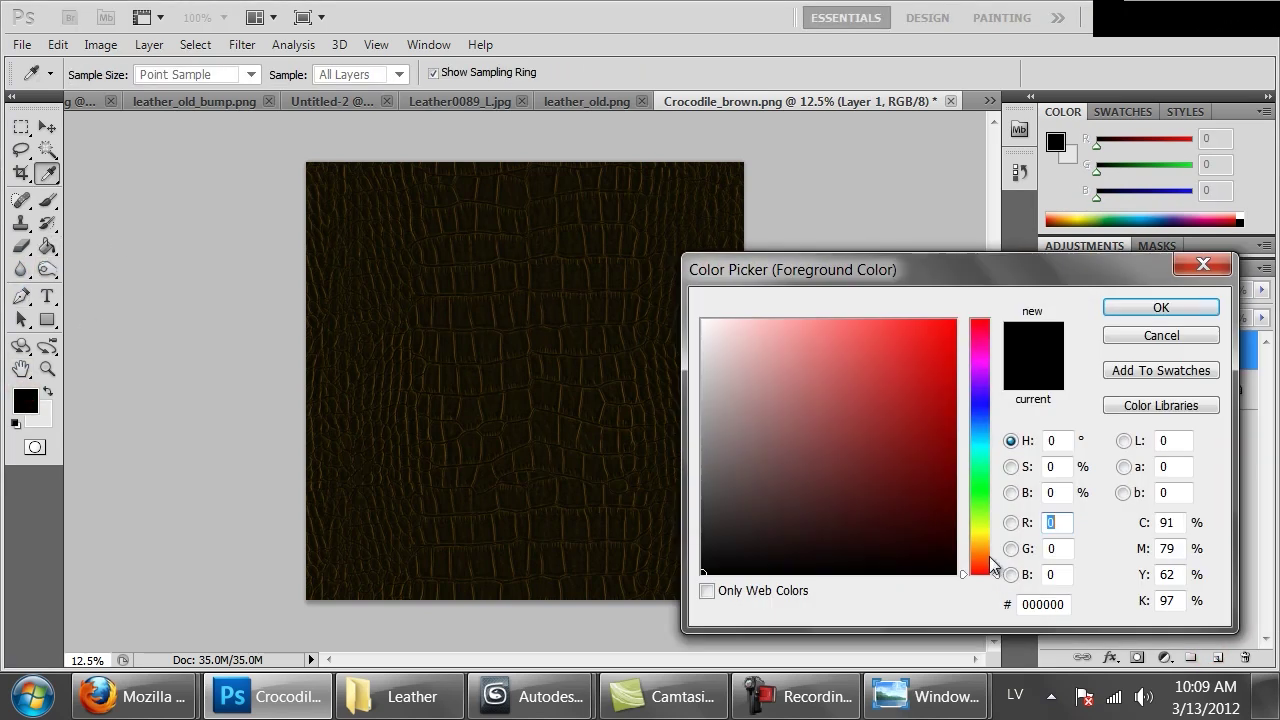
pyautogui.click(980, 554)
pyautogui.moveTo(842, 433)
pyautogui.mouseDown()
pyautogui.moveTo(938, 394)
pyautogui.moveTo(932, 490)
pyautogui.mouseUp()
pyautogui.click(1140, 306)
pyautogui.click(594, 297)
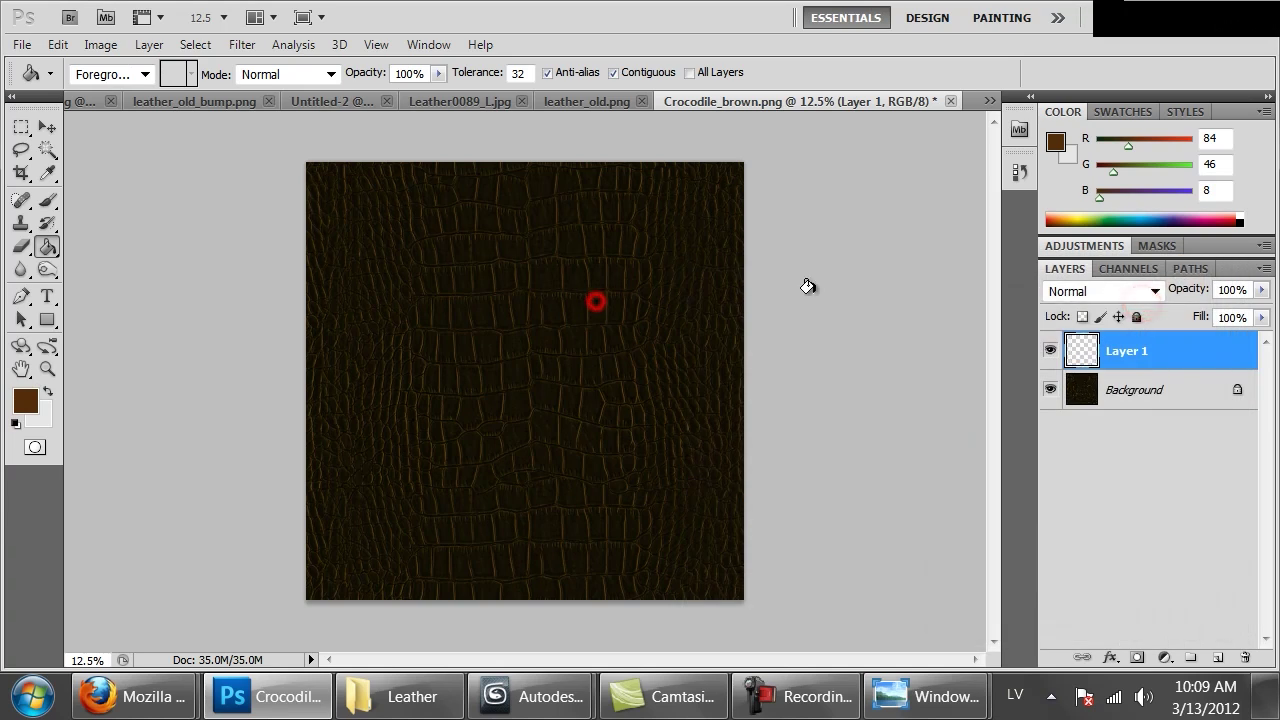
# Step: Compare blend modes for the brown fill layer, set it to Screen and merge it into the background
pyautogui.click(1069, 289)
pyautogui.click(1083, 72)
pyautogui.press('Down')
pyautogui.press('Down')
pyautogui.press('Down')
pyautogui.press('Down')
pyautogui.press('Down')
pyautogui.press('Down')
pyautogui.press('Down')
pyautogui.press('Up')
pyautogui.press('Down')
pyautogui.press('Down')
pyautogui.press('Down')
pyautogui.press('Down')
pyautogui.press('Up')
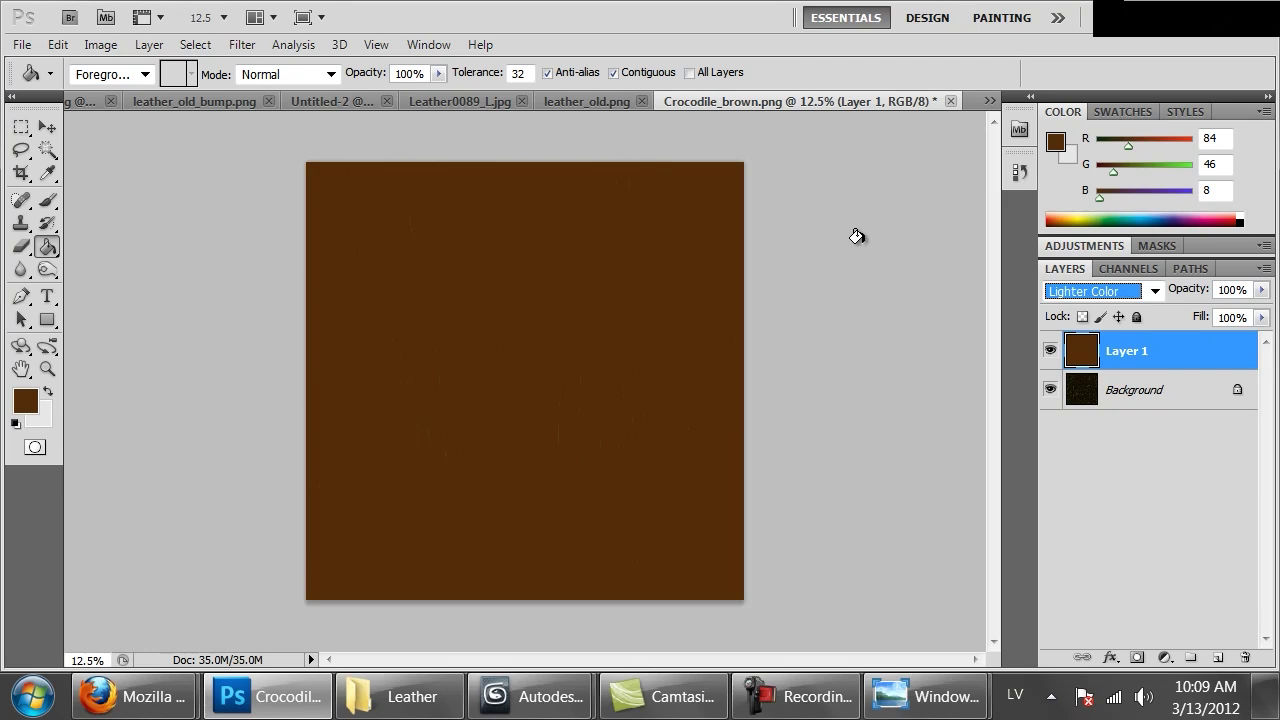
pyautogui.press('Down')
pyautogui.press('Down')
pyautogui.press('Up')
pyautogui.press('Up')
pyautogui.press('Up')
pyautogui.press('Up')
pyautogui.press('Up')
pyautogui.press('Up')
pyautogui.press('Up')
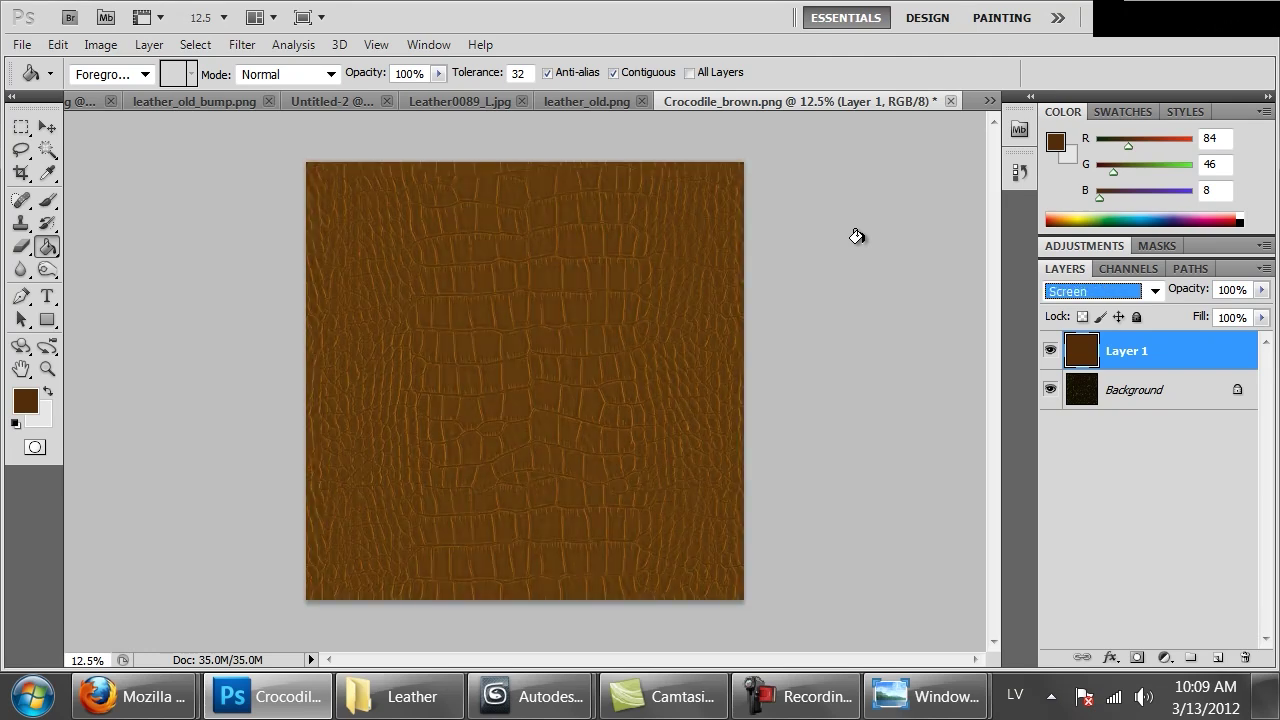
pyautogui.press('Up')
pyautogui.press('Down')
pyautogui.hotkey('ctrl', 'e')
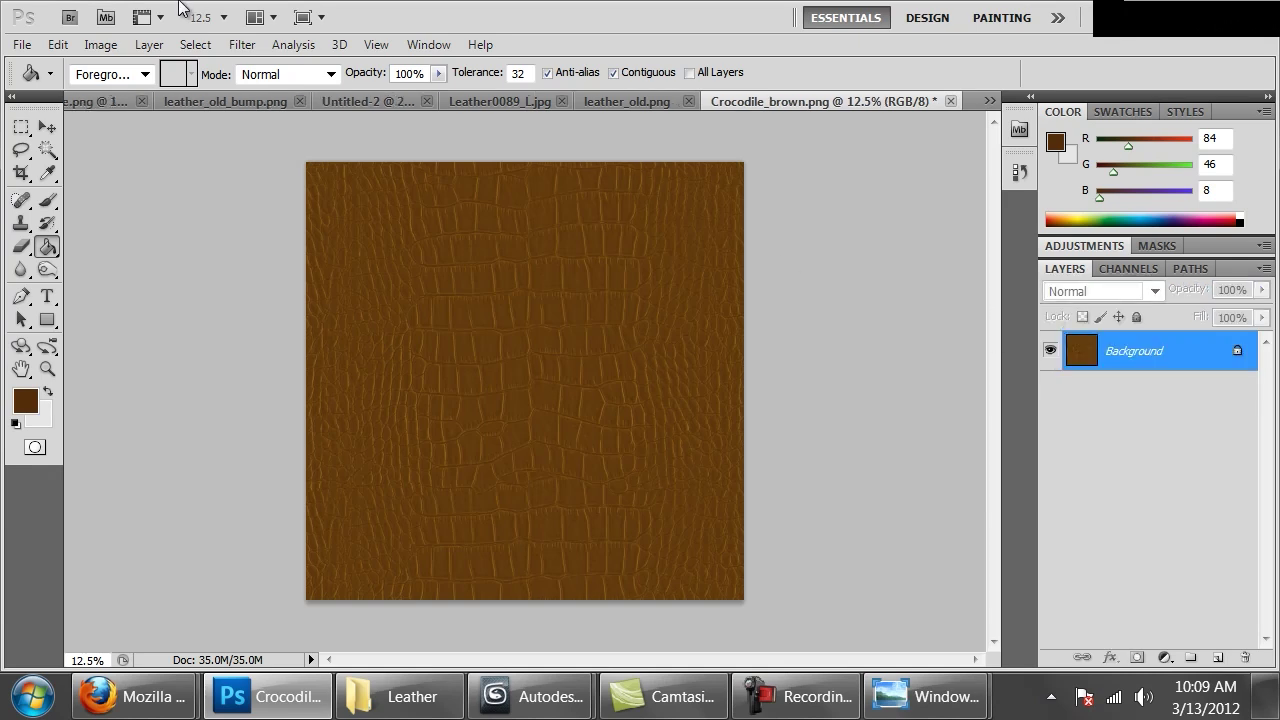
# Step: Raise the texture's contrast with an S-shaped RGB curve, lowering the darker tones and lifting input 188 to output 212
pyautogui.click(101, 45)
pyautogui.moveTo(200, 105)
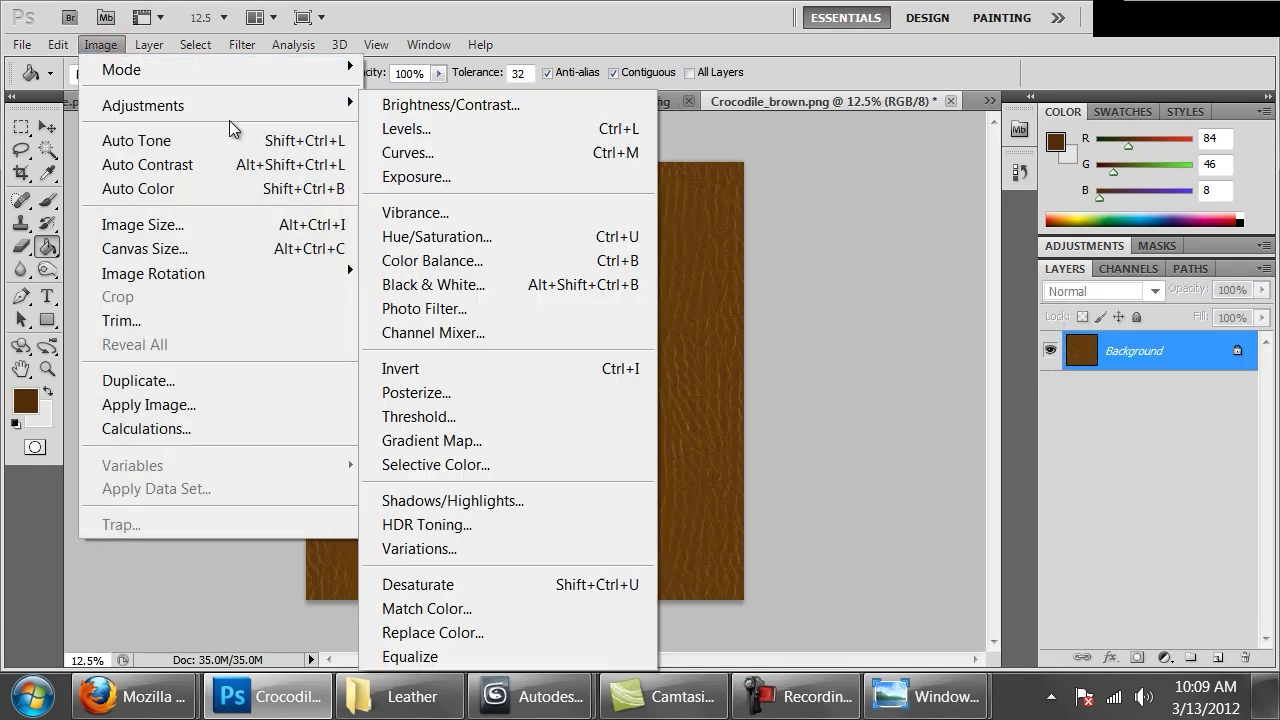
pyautogui.click(530, 152)
pyautogui.moveTo(919, 490); pyautogui.dragTo(948, 468)
pyautogui.moveTo(1040, 372); pyautogui.dragTo(1033, 353)
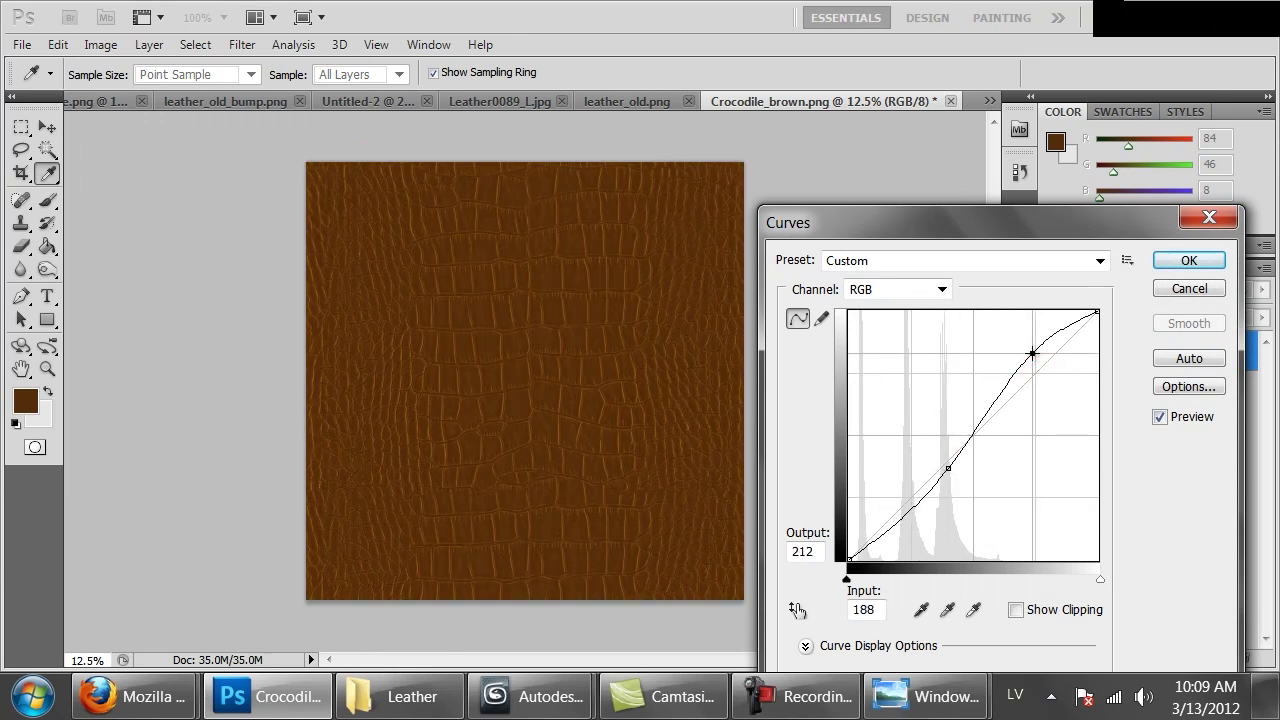
pyautogui.press('Return')
pyautogui.hotkey('ctrl', 'u')
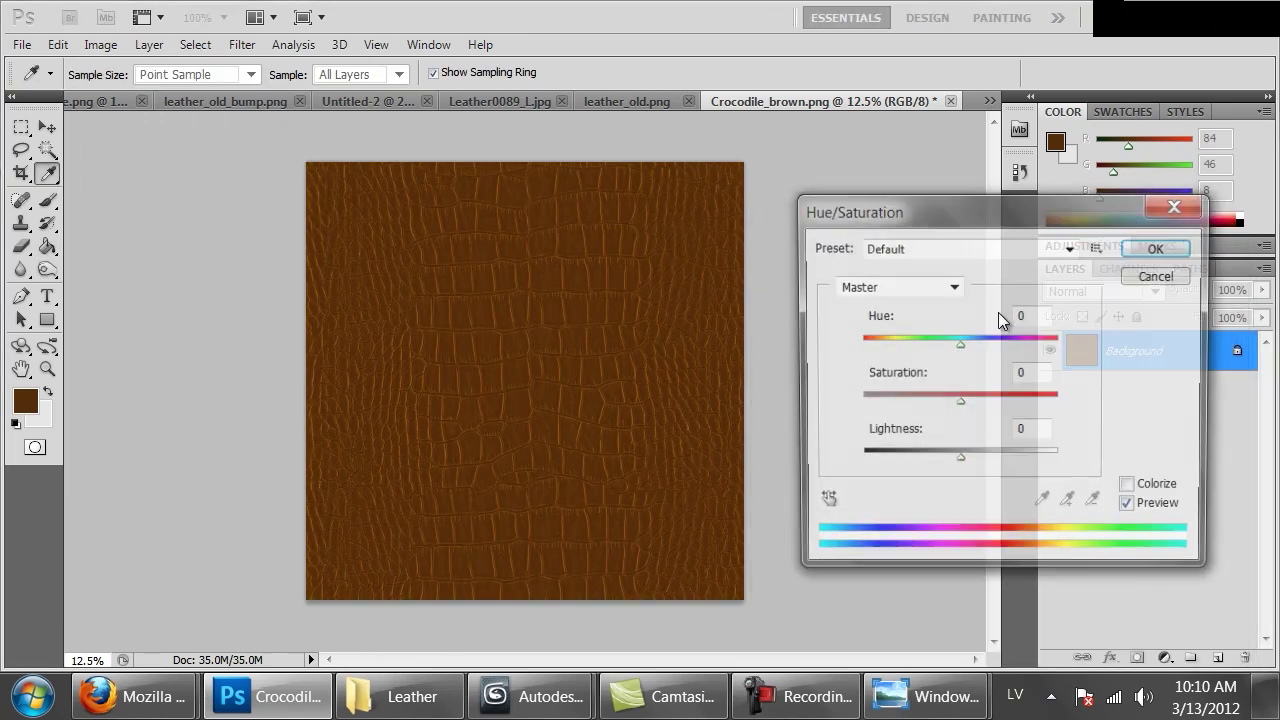
pyautogui.moveTo(943, 402); pyautogui.dragTo(761, 399)
pyautogui.click(1160, 280)
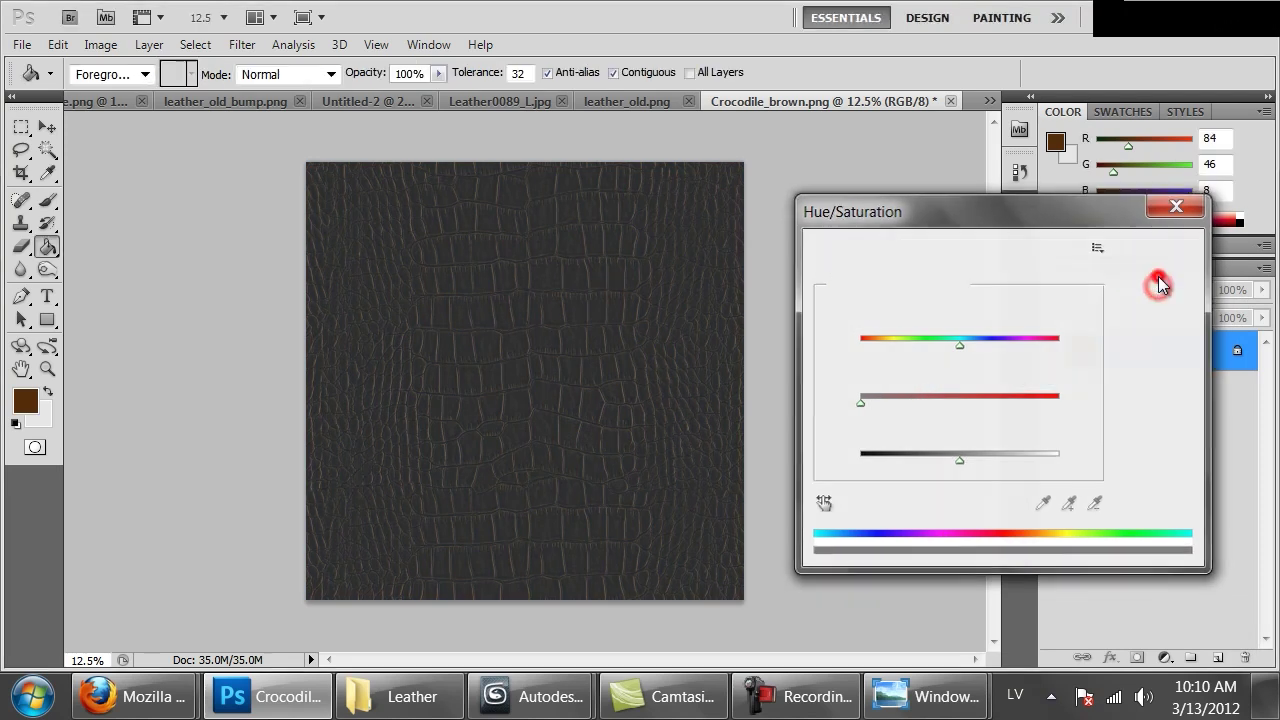
# Step: Switch back to 3ds Max and close the V-Ray frame buffer with the armchair render
pyautogui.moveTo(530, 696)
pyautogui.click(666, 556)
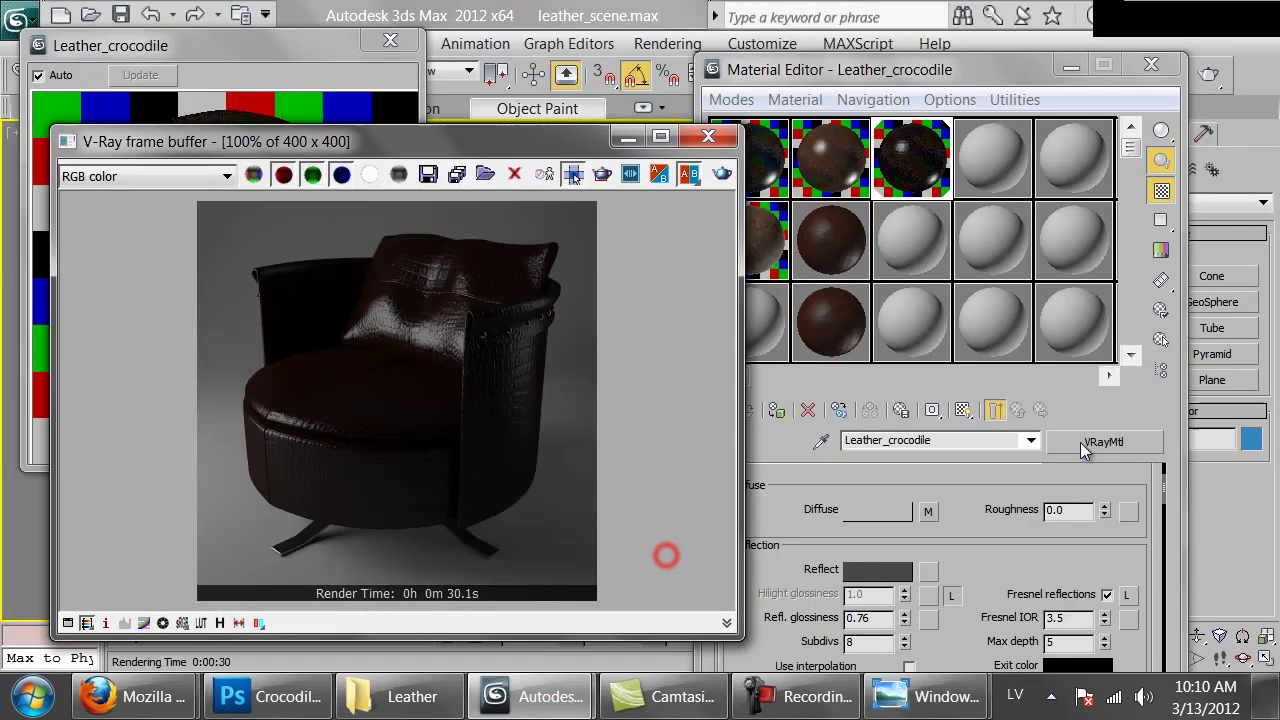
pyautogui.click(722, 138)
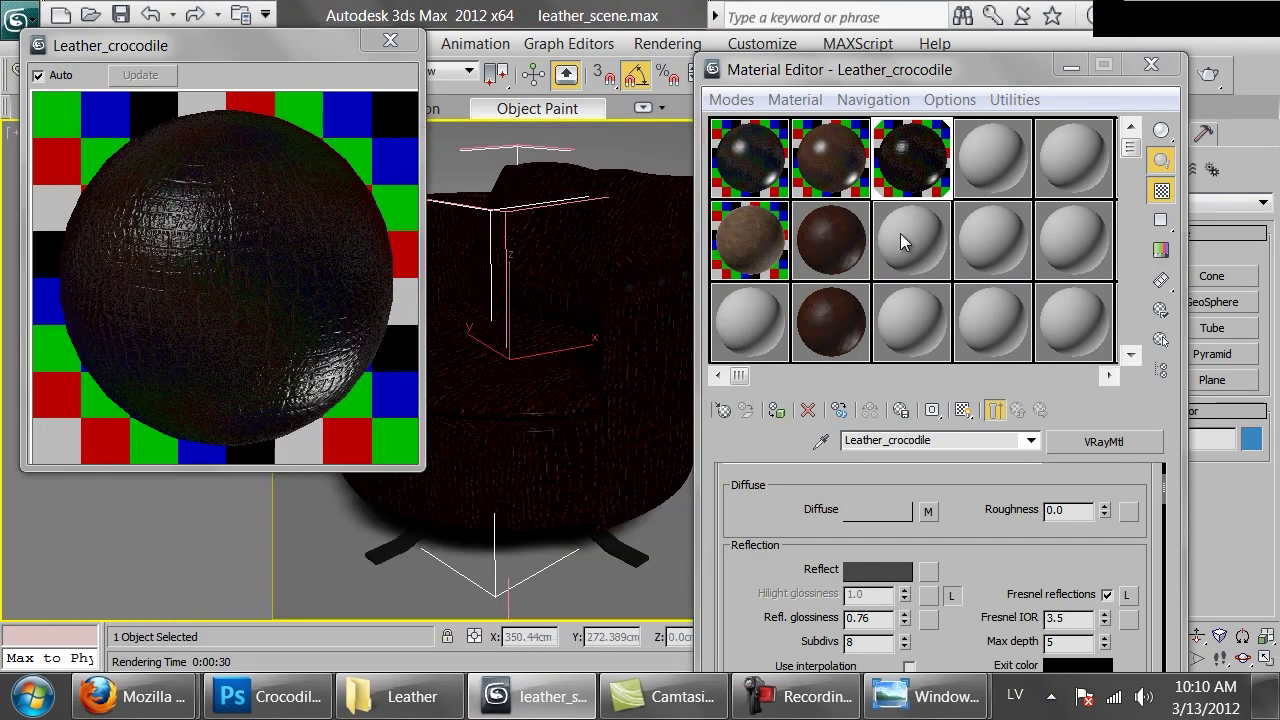
# Step: Select the unused 04 - Default material slot and move the Material Editor so more of it fits on screen
pyautogui.click(900, 233)
pyautogui.click(974, 170)
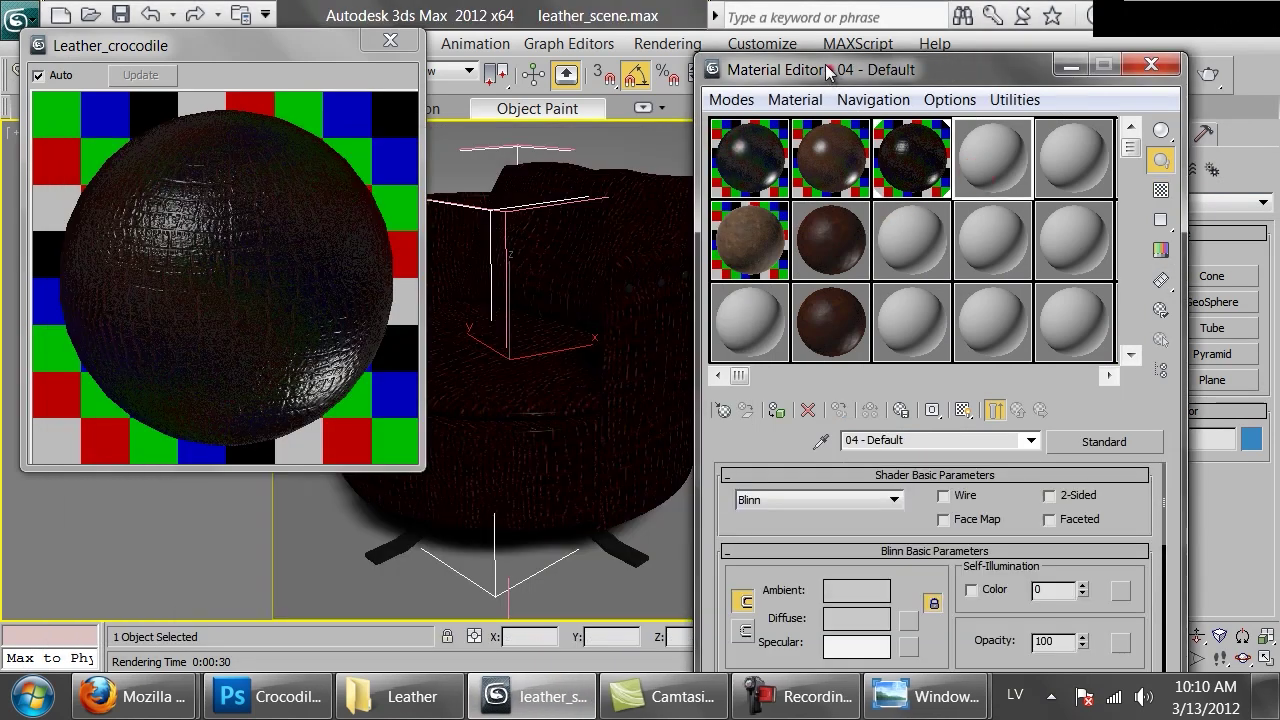
pyautogui.moveTo(829, 69); pyautogui.dragTo(799, 34)
# Step: Switch to Firefox and close the open mail tab
pyautogui.moveTo(98, 696)
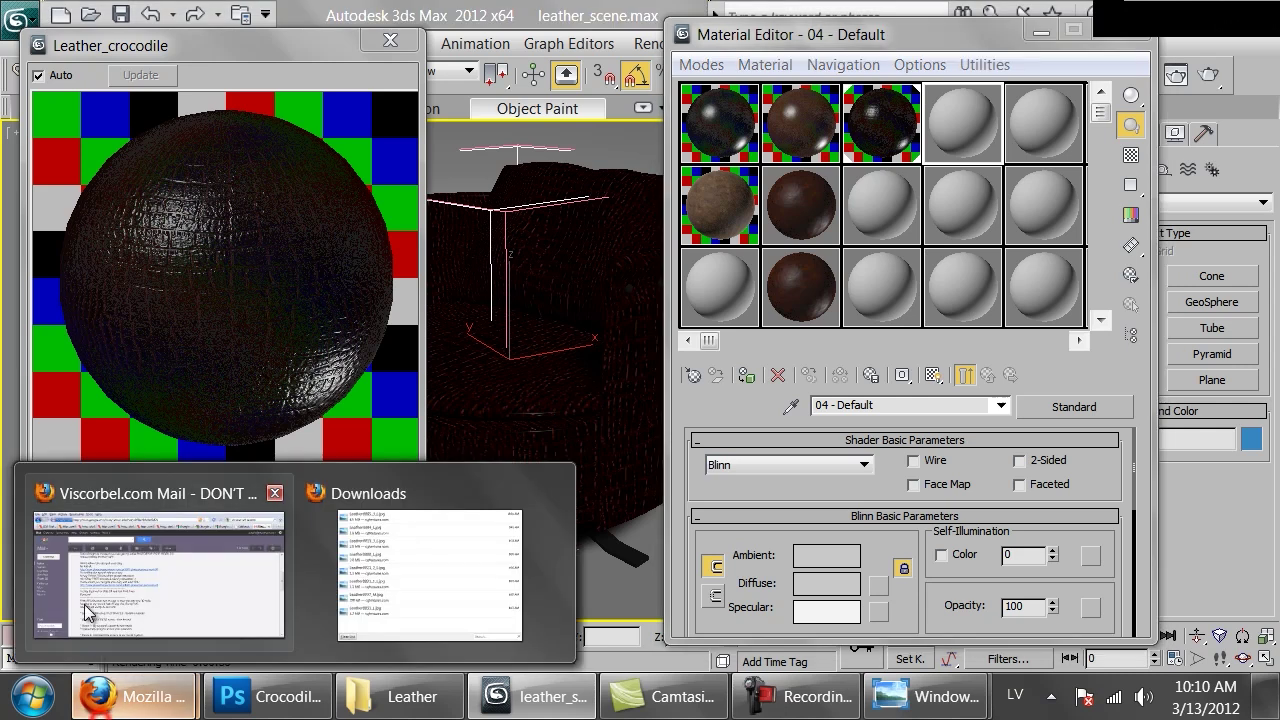
pyautogui.click(84, 594)
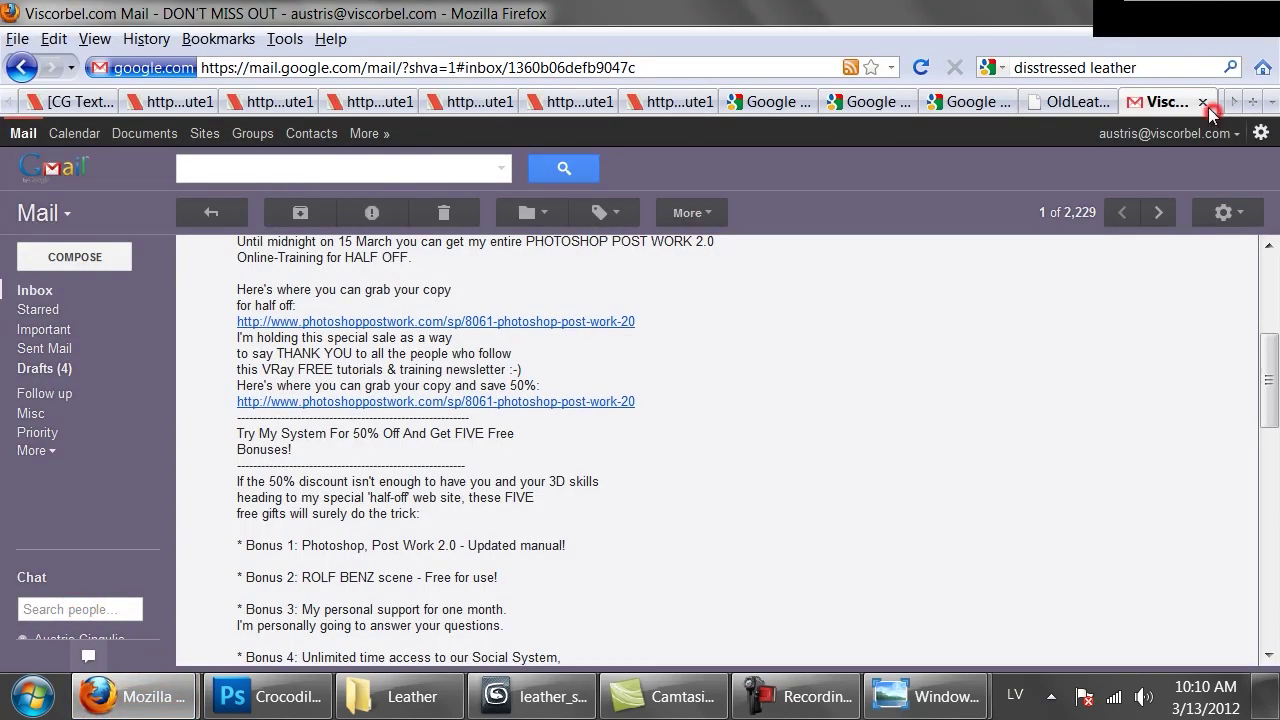
pyautogui.click(1205, 104)
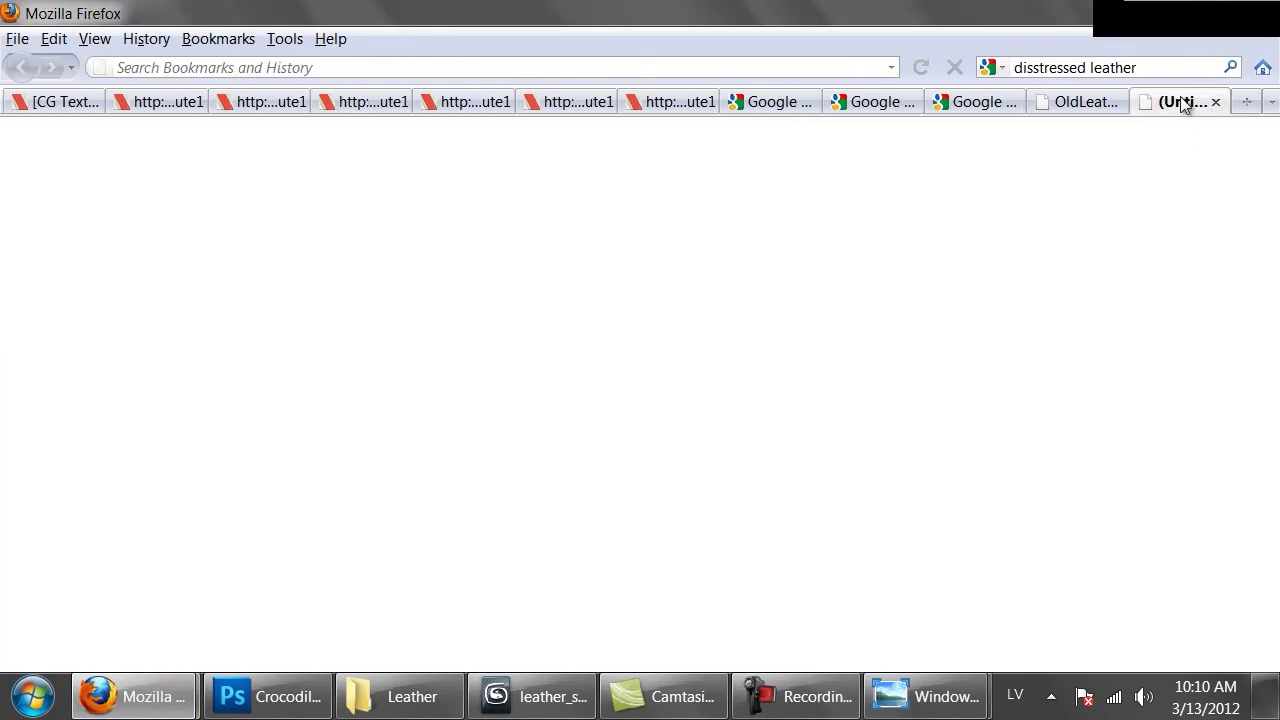
pyautogui.click(1117, 77)
pyautogui.click(148, 708)
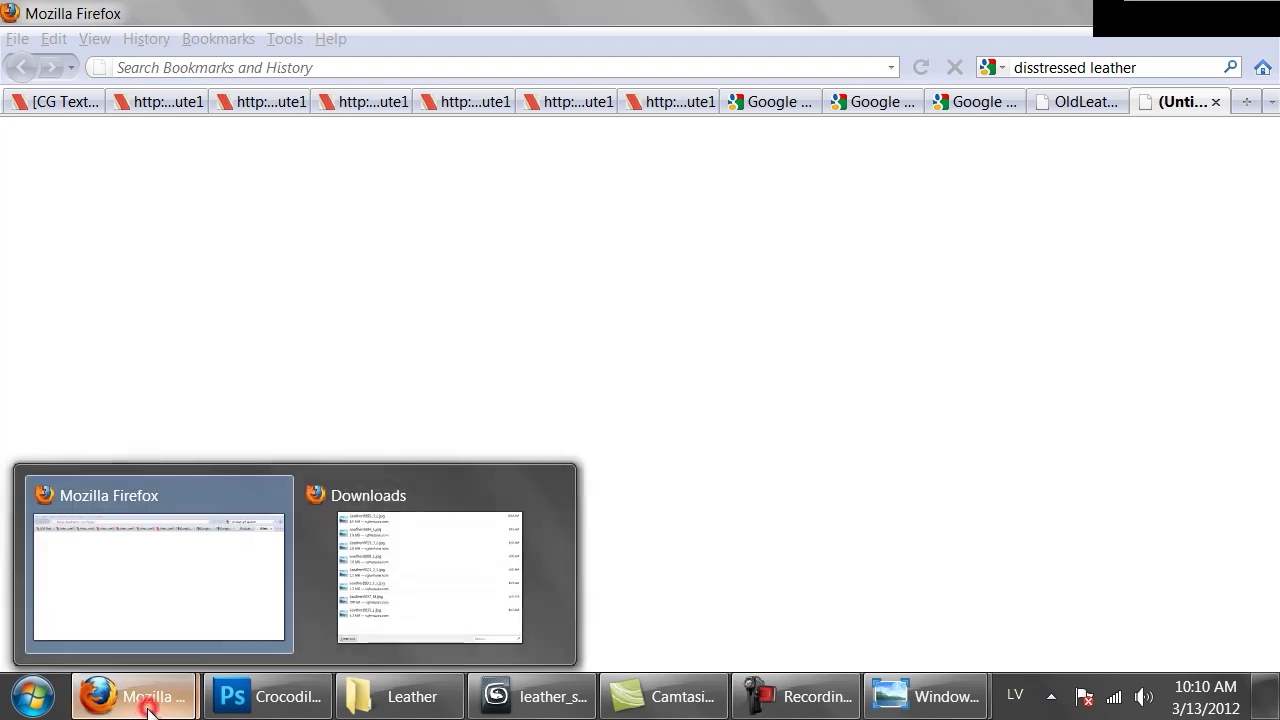
pyautogui.click(535, 697)
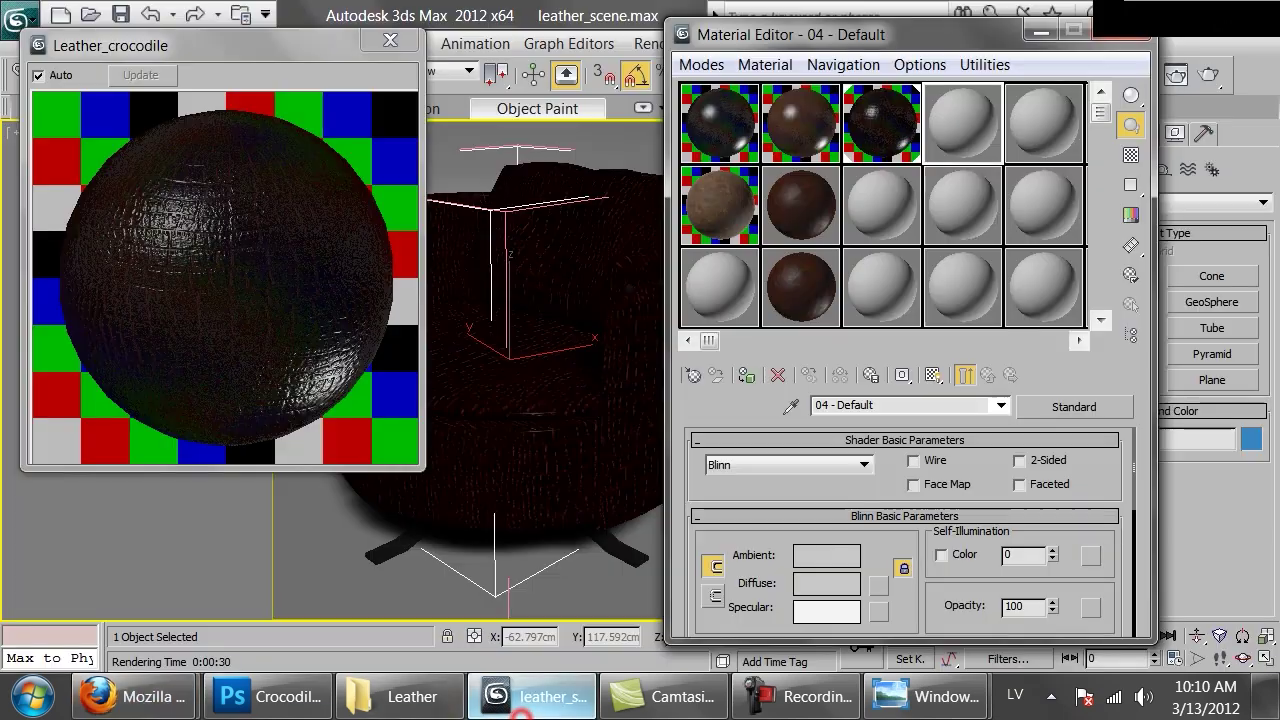
# Step: Return to Firefox and search Google Images for "gold leather"
pyautogui.click(150, 700)
pyautogui.click(155, 560)
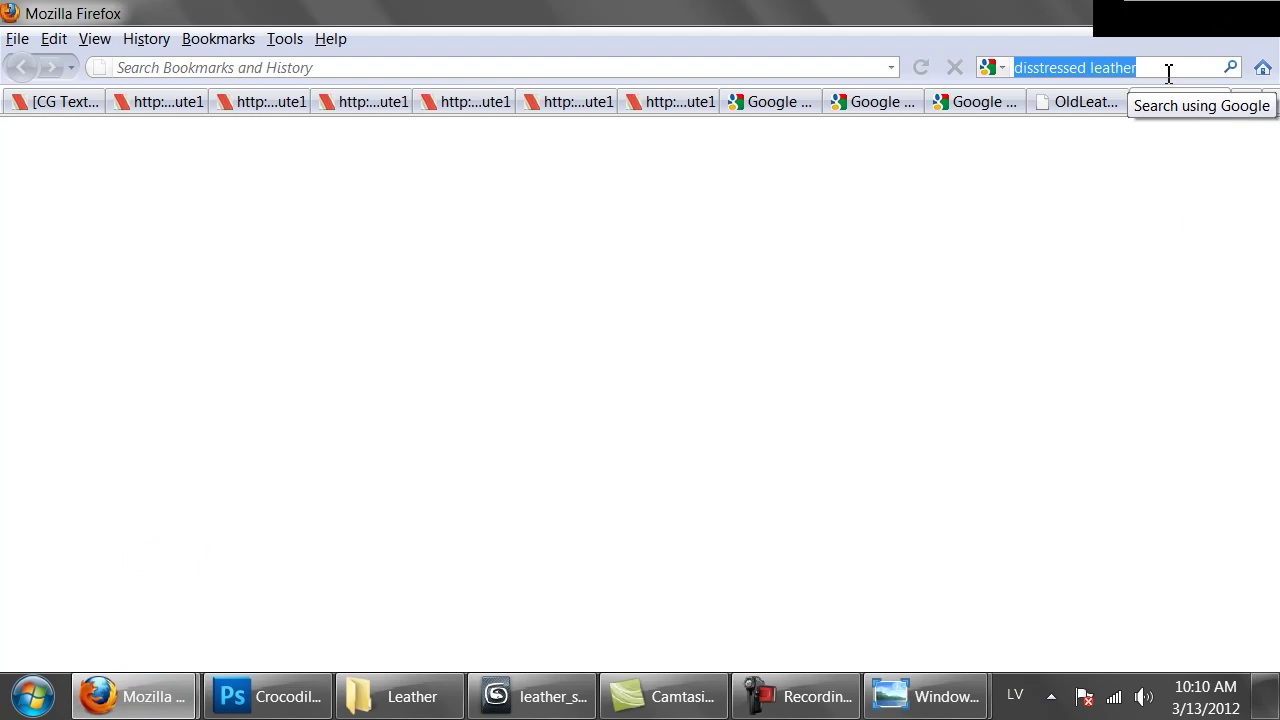
pyautogui.write('gold leathe')
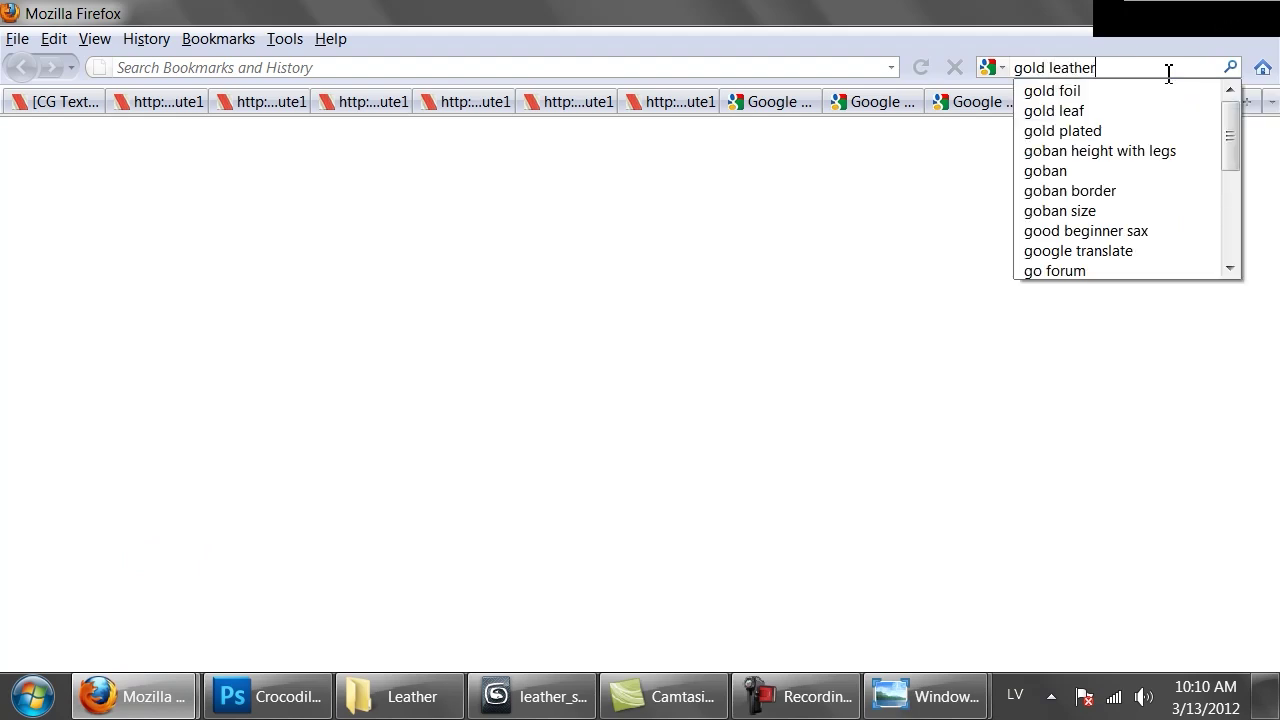
pyautogui.write('r')
pyautogui.press('Return')
pyautogui.click(113, 143)
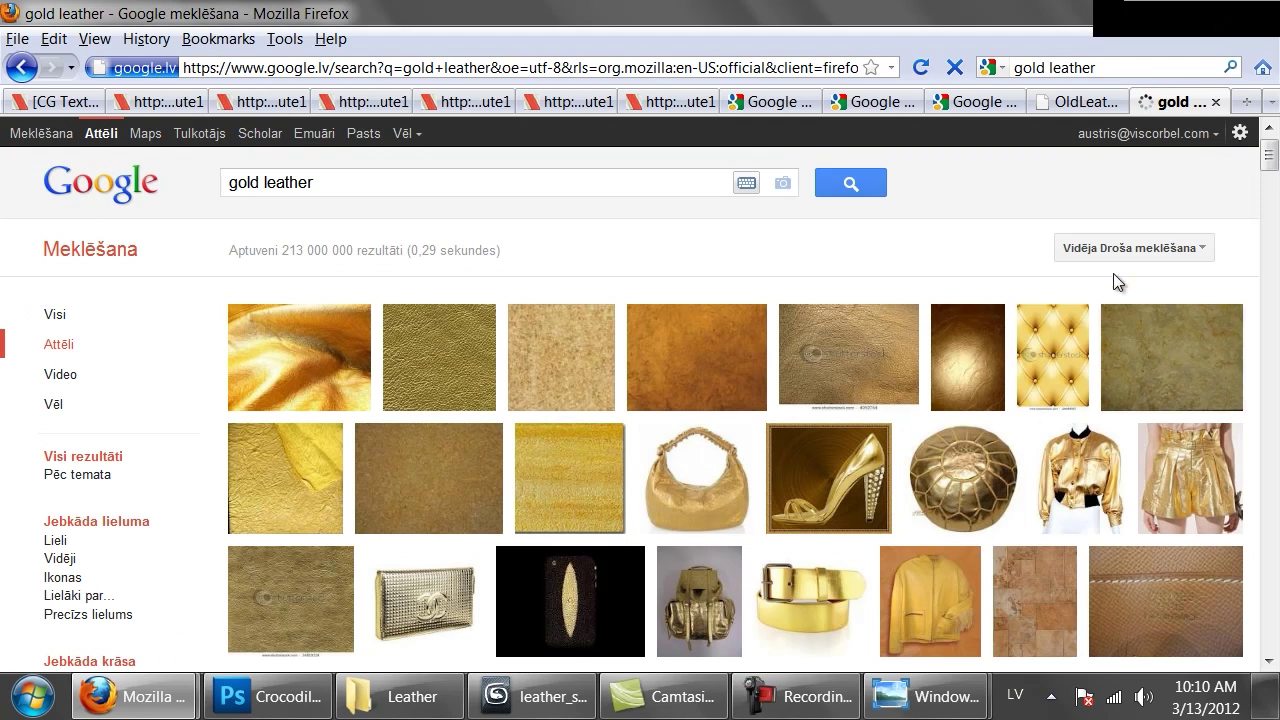
# Step: Browse the gold leather images and open the gold Chesterfield sofa, gold cushion and leather texture pictures in new tabs as sheen references
pyautogui.scroll(-4, 967, 270)
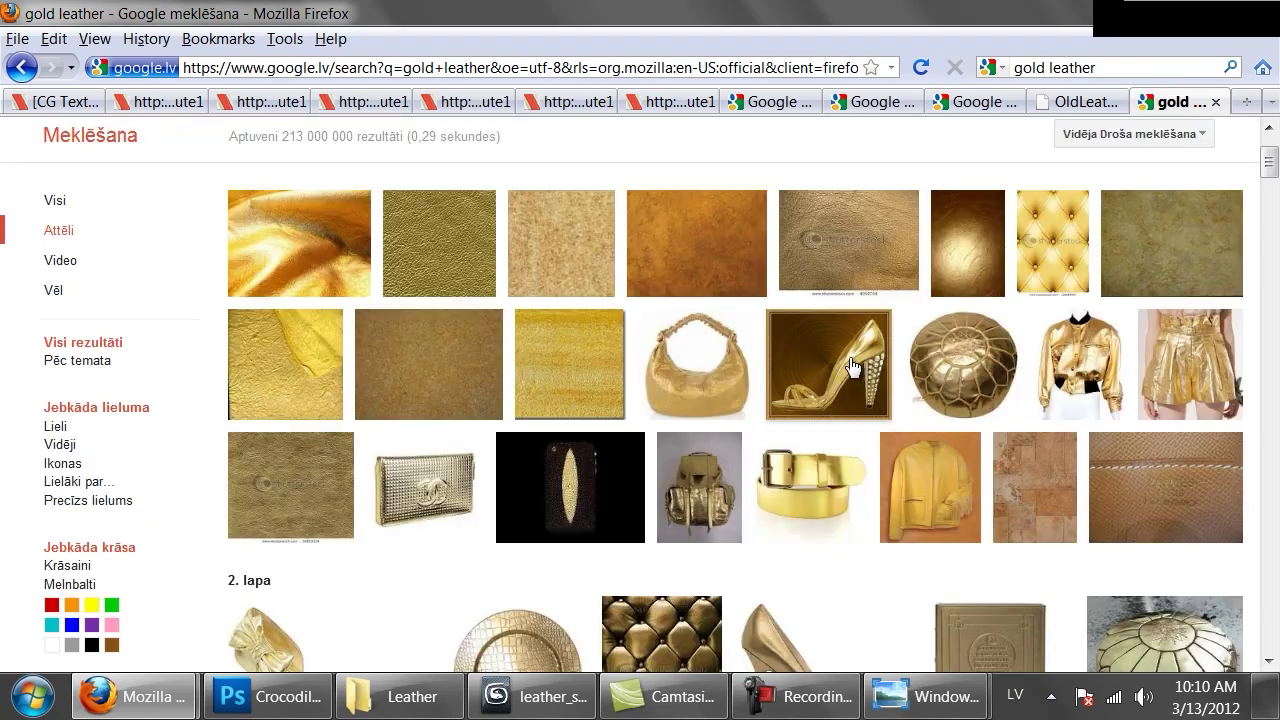
pyautogui.scroll(-4, 852, 367)
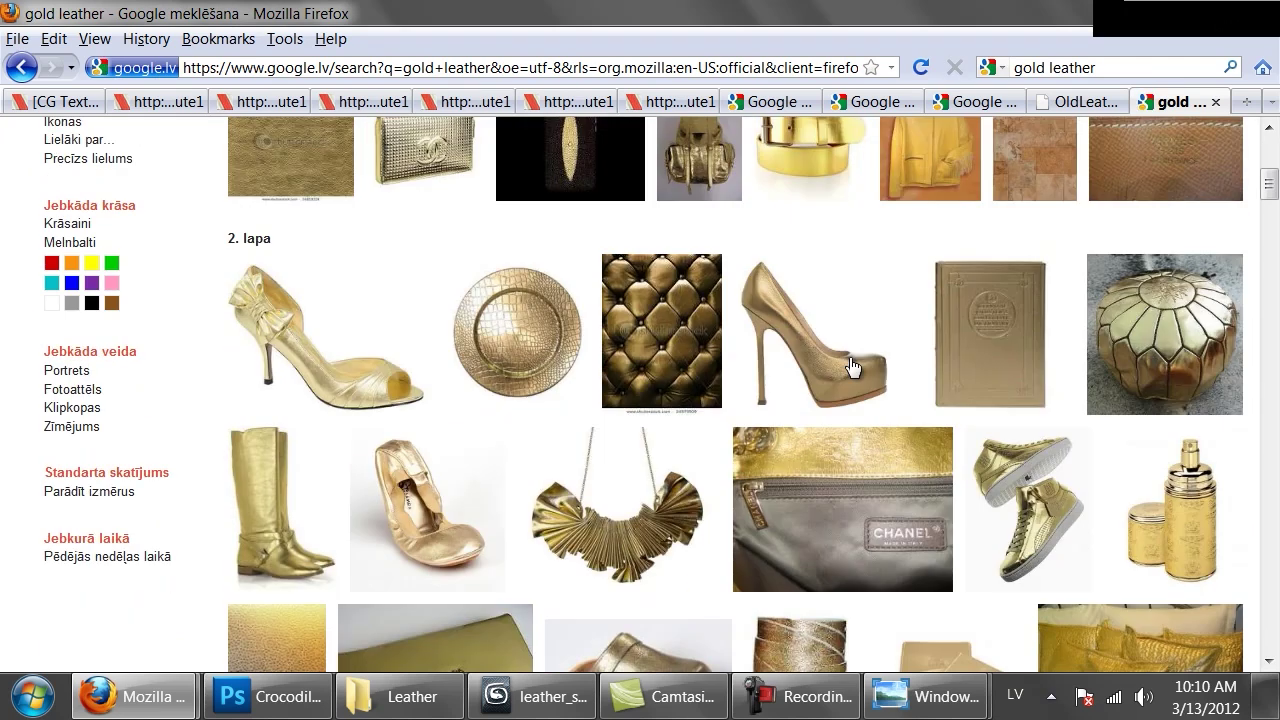
pyautogui.scroll(-2, 852, 367)
pyautogui.scroll(-2, 852, 367)
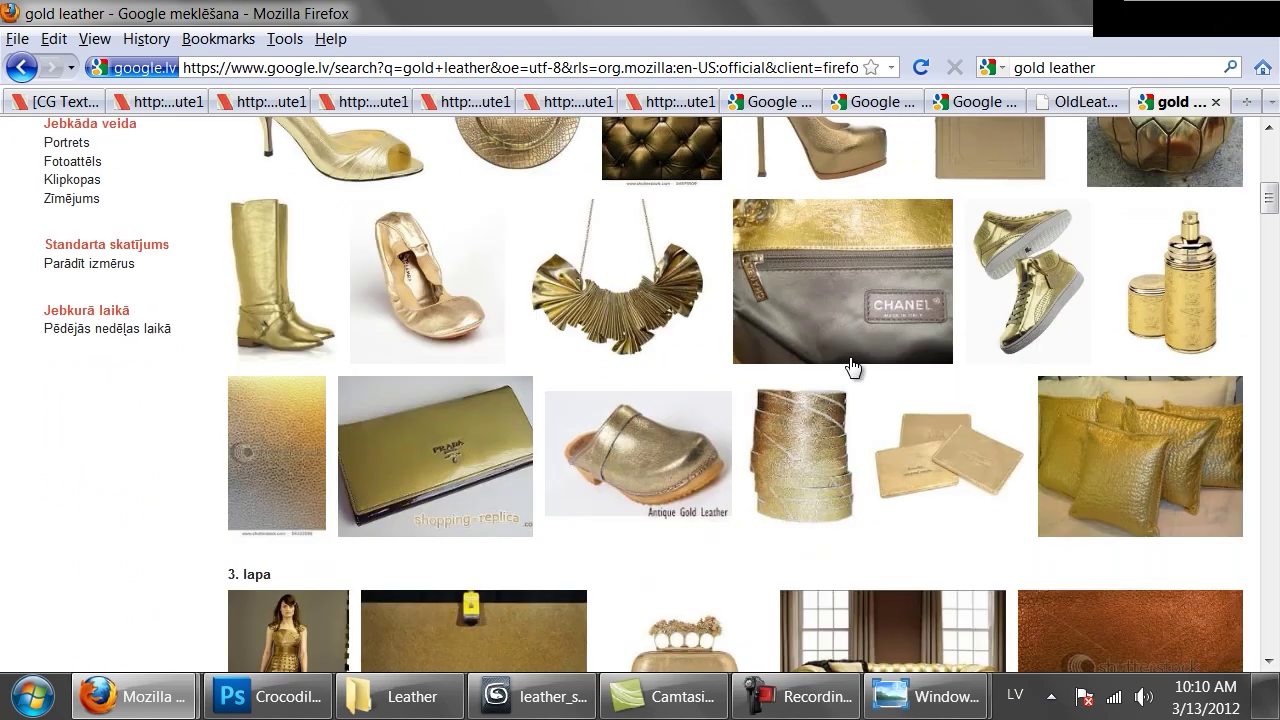
pyautogui.scroll(-6, 852, 367)
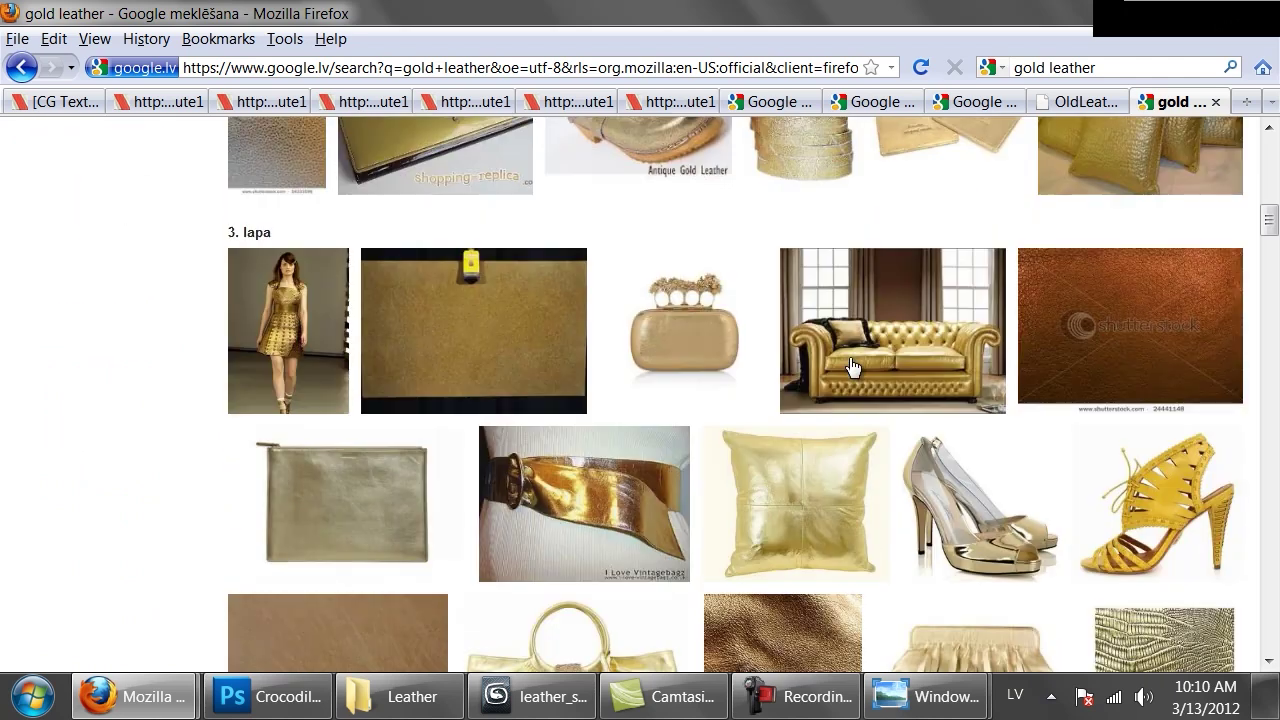
pyautogui.moveTo(917, 377)
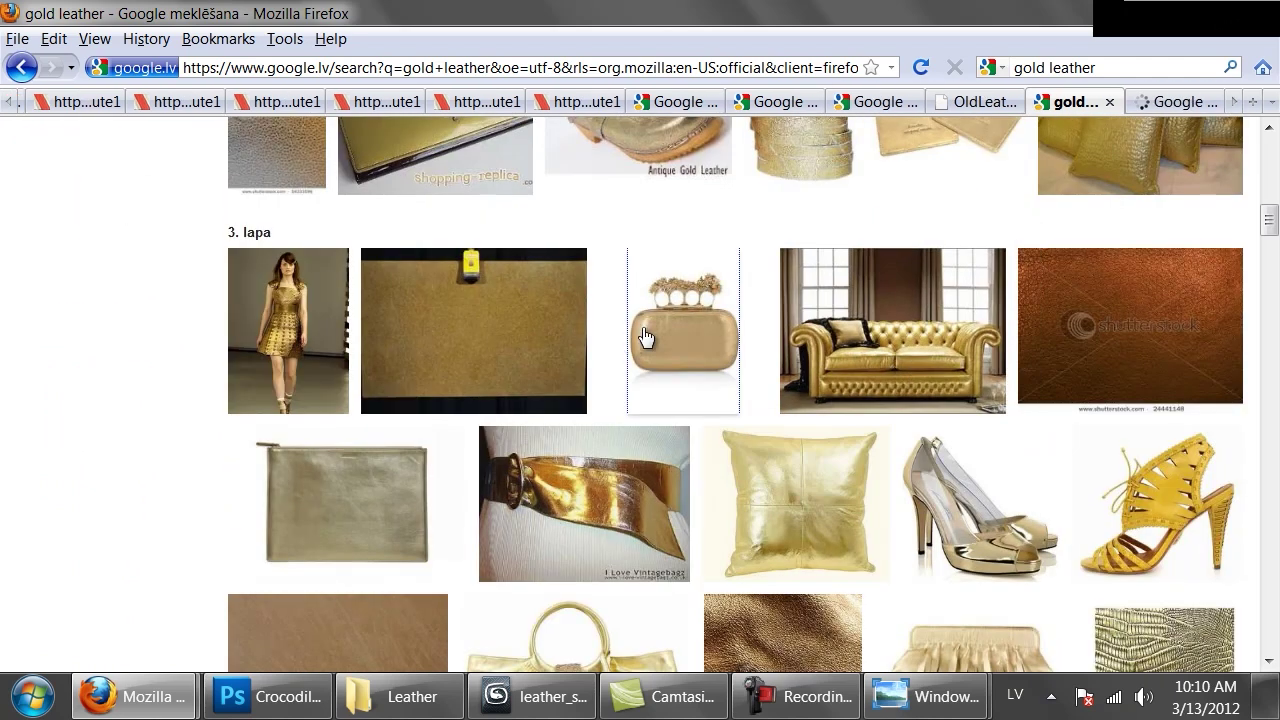
pyautogui.scroll(-2, 615, 349)
pyautogui.middleClick(766, 373)
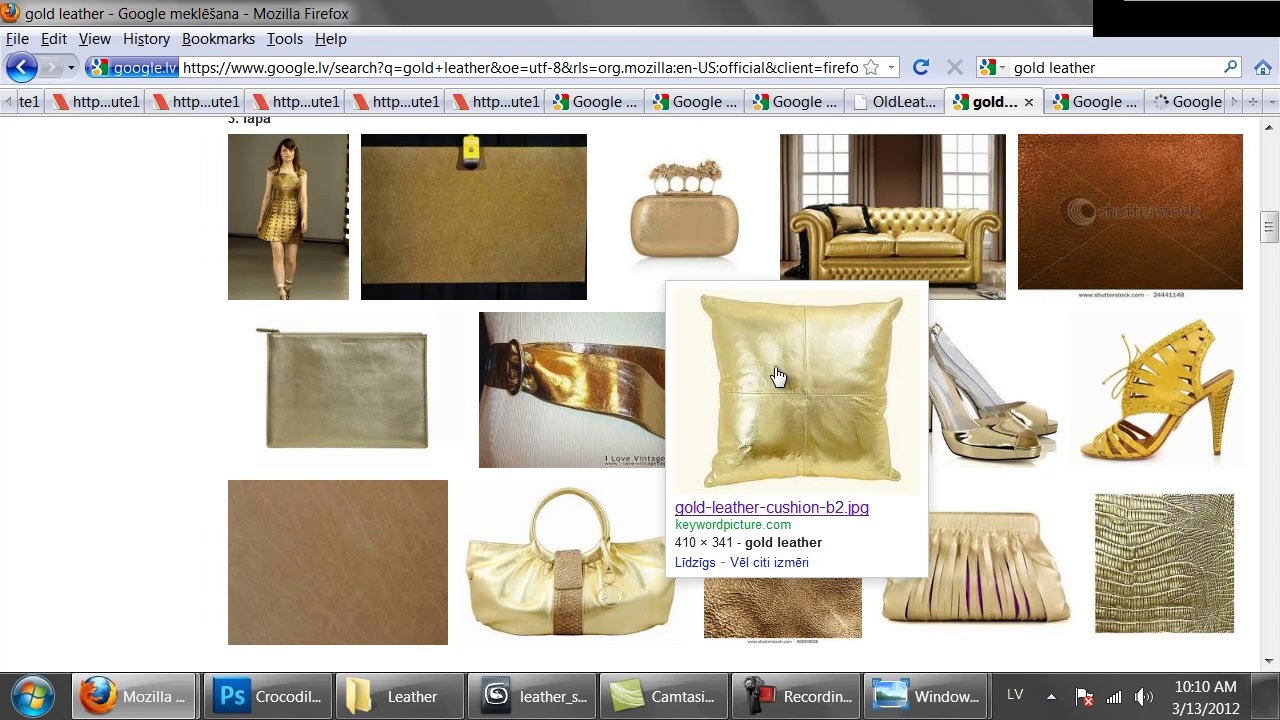
pyautogui.moveTo(782, 533)
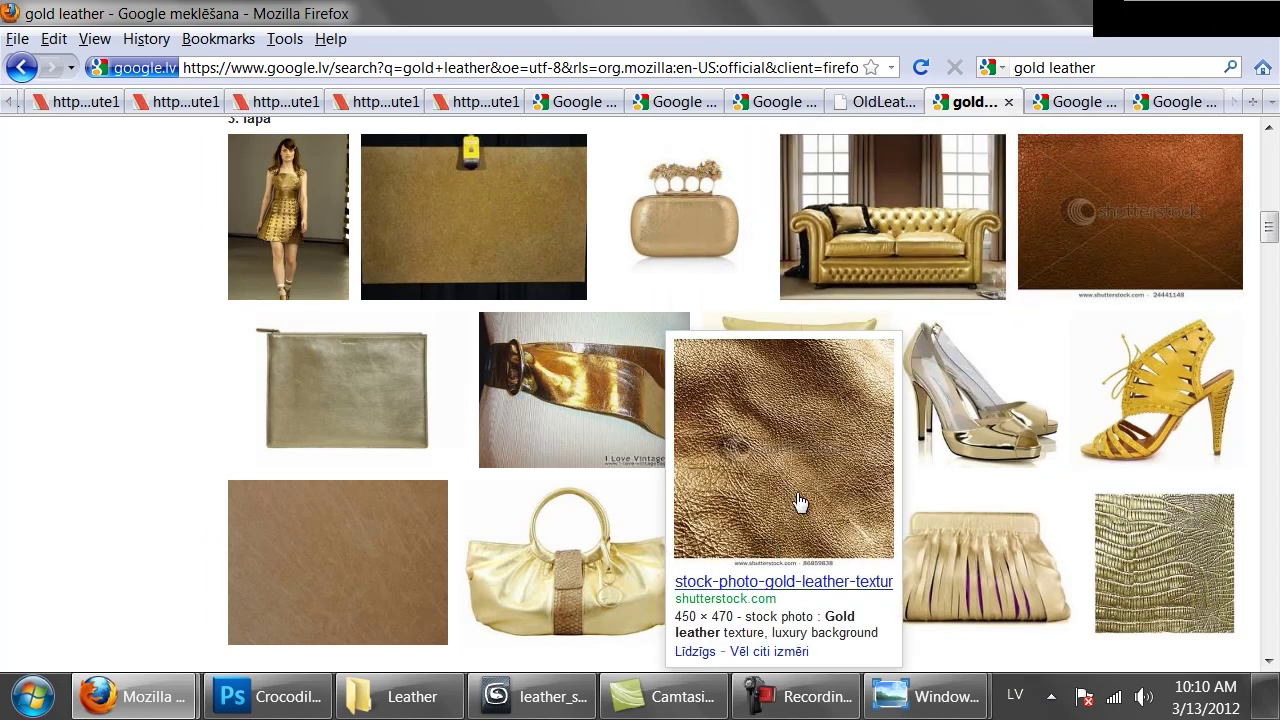
pyautogui.middleClick(808, 492)
pyautogui.click(972, 101)
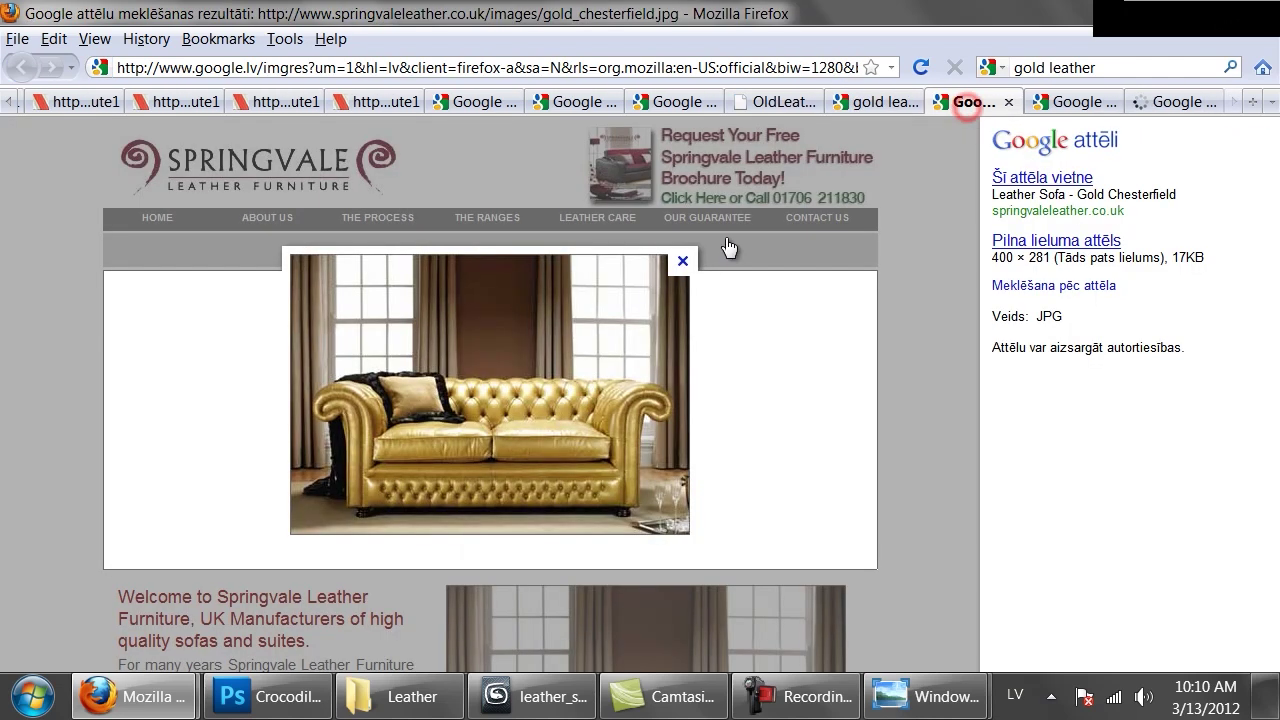
pyautogui.click(1074, 104)
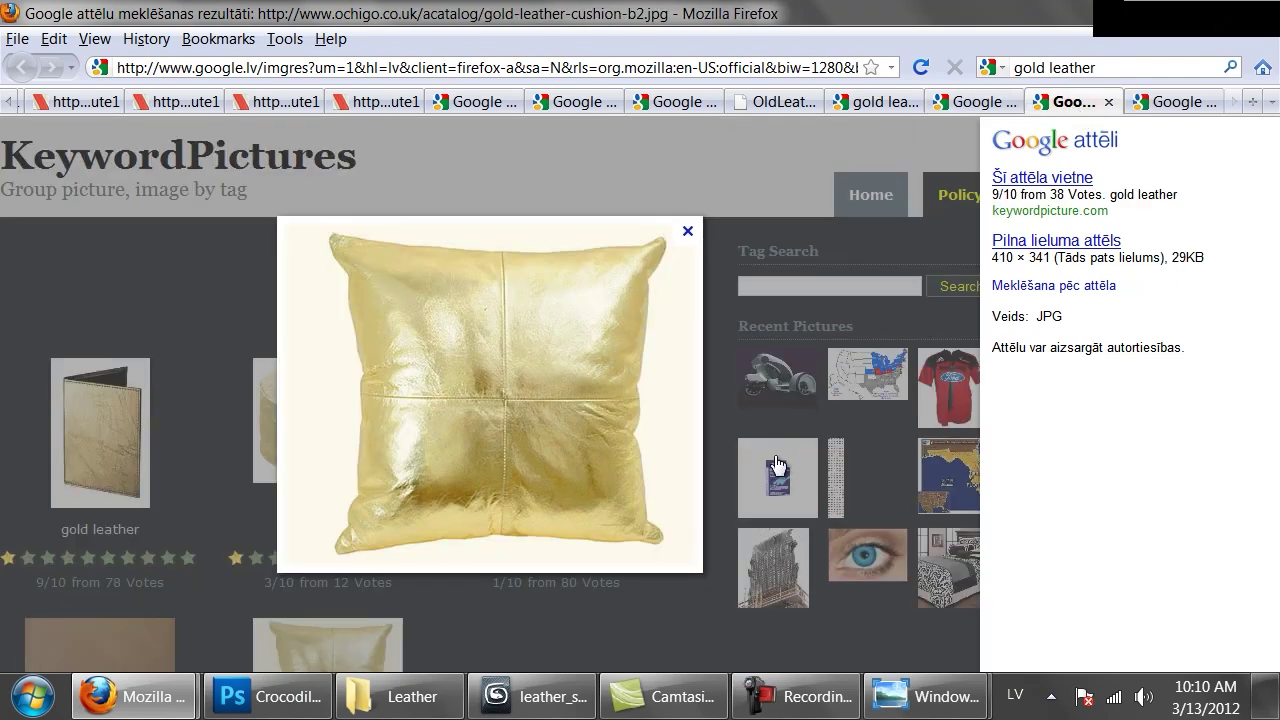
# Step: Switch back to 3ds Max, copy the Leather_black_shiny material into the fourth slot and name the copy Leather_gold
pyautogui.click(533, 697)
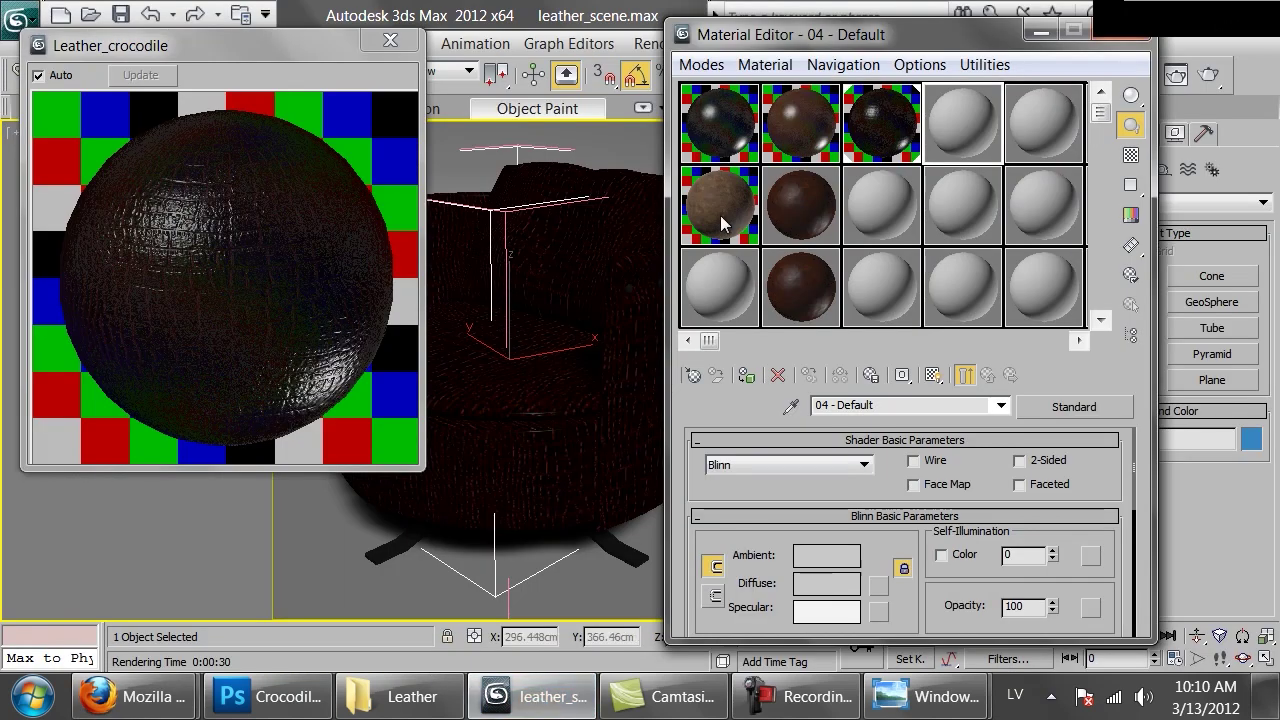
pyautogui.click(700, 152)
pyautogui.moveTo(700, 150); pyautogui.dragTo(960, 120)
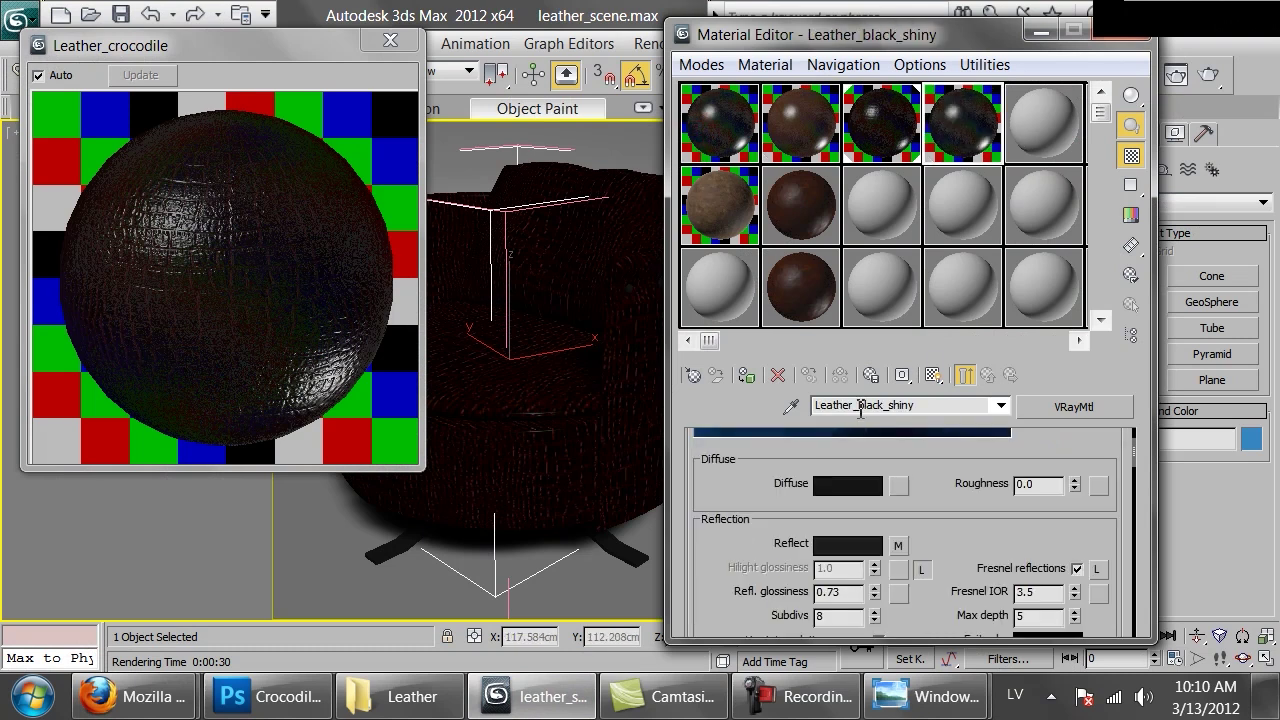
pyautogui.moveTo(860, 407); pyautogui.dragTo(915, 407)
pyautogui.write('gold')
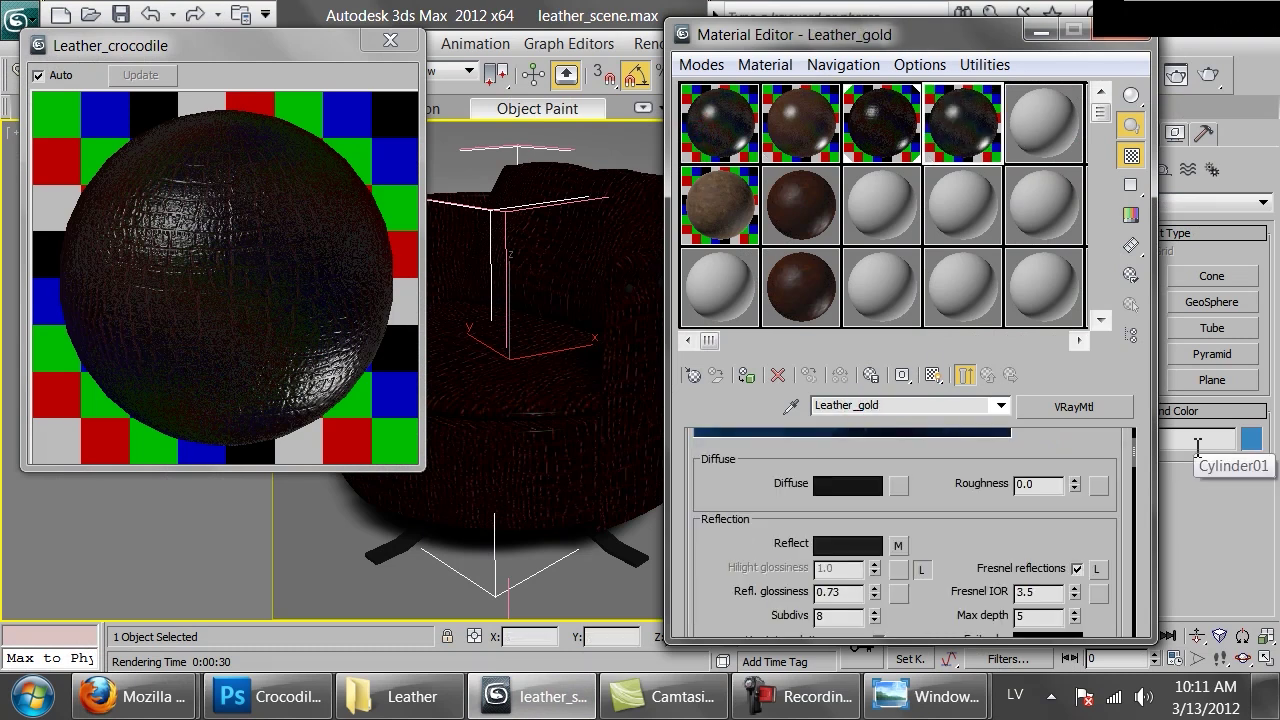
# Step: Set Leather_gold's reflection color to a saturated gold with hue 24, saturation 244 and value 229
pyautogui.click(828, 545)
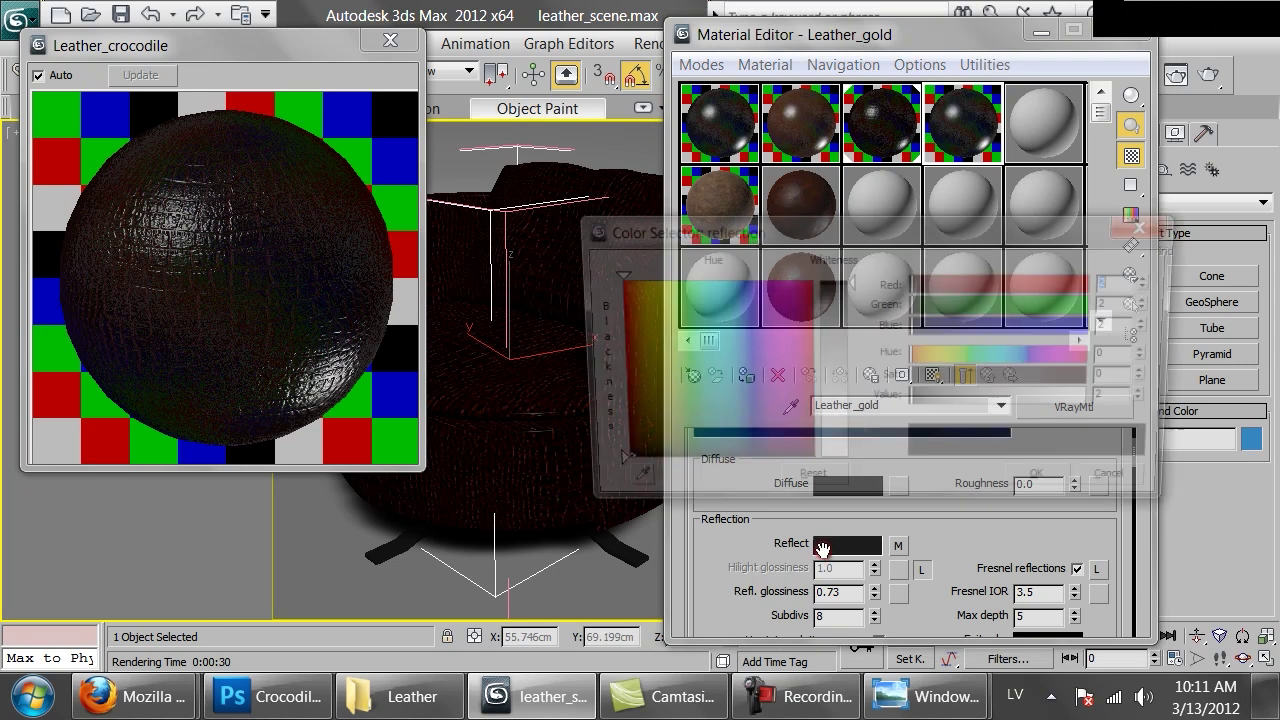
pyautogui.click(938, 354)
pyautogui.click(1075, 378)
pyautogui.click(1078, 400)
pyautogui.click(932, 355)
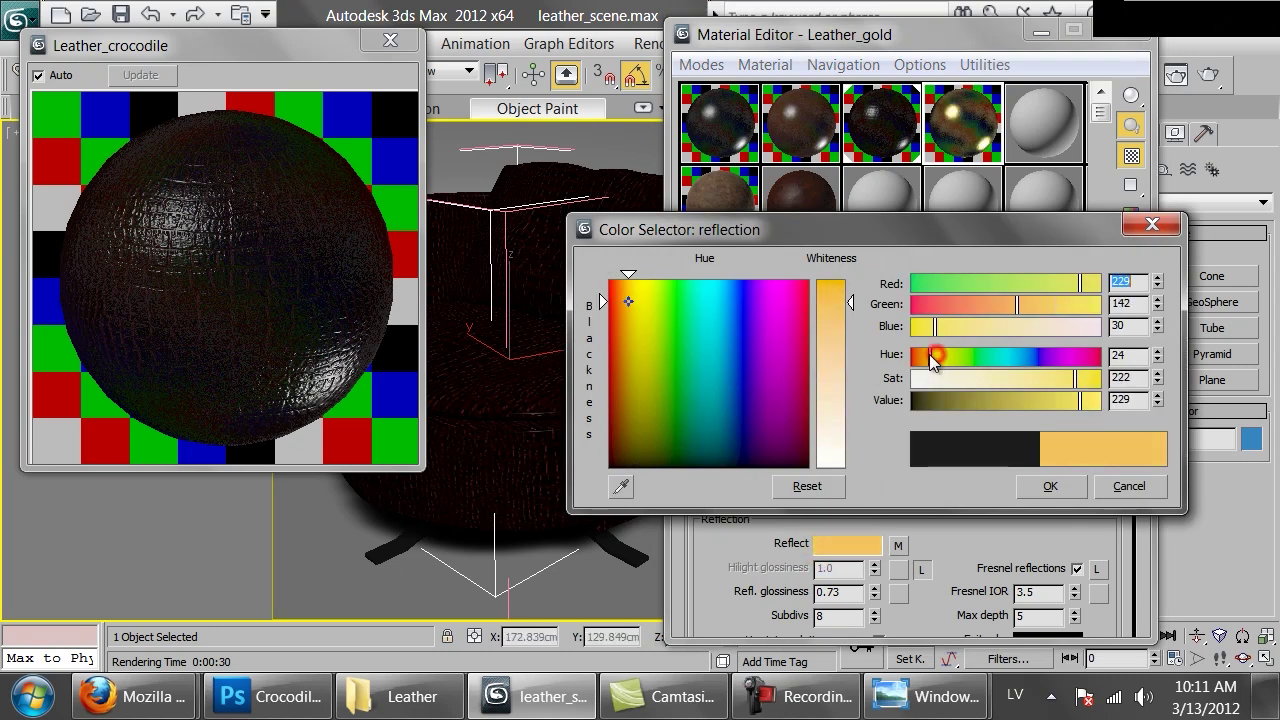
pyautogui.moveTo(1080, 379); pyautogui.dragTo(1090, 382)
pyautogui.click(1052, 485)
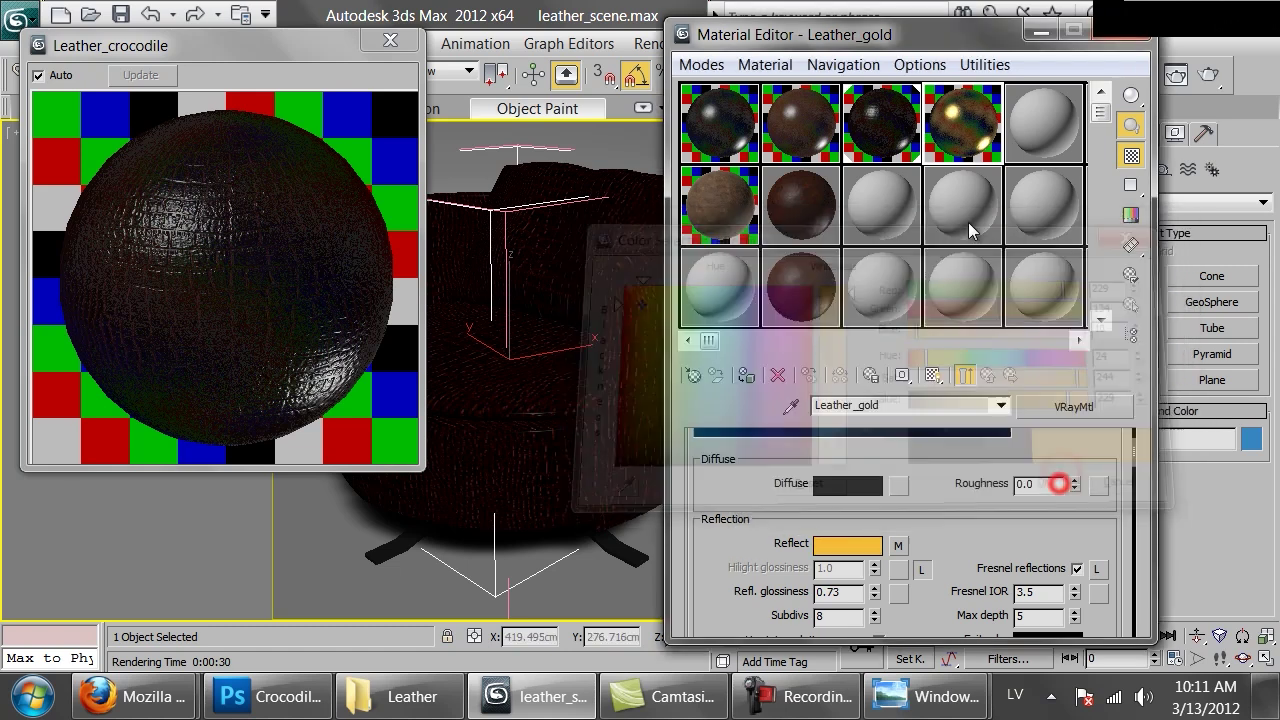
# Step: Replace the magnified Leather_crocodile preview with one of Leather_gold and assign Leather_gold to the armchair
pyautogui.doubleClick(978, 140)
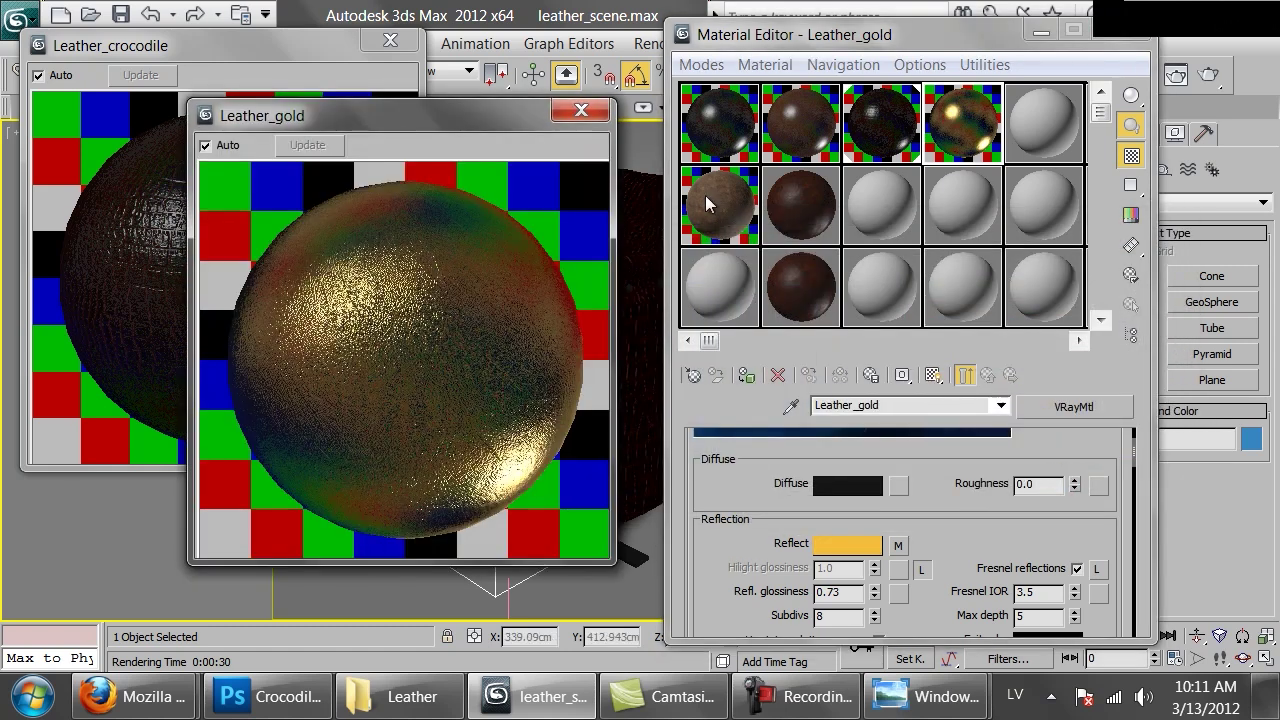
pyautogui.click(388, 41)
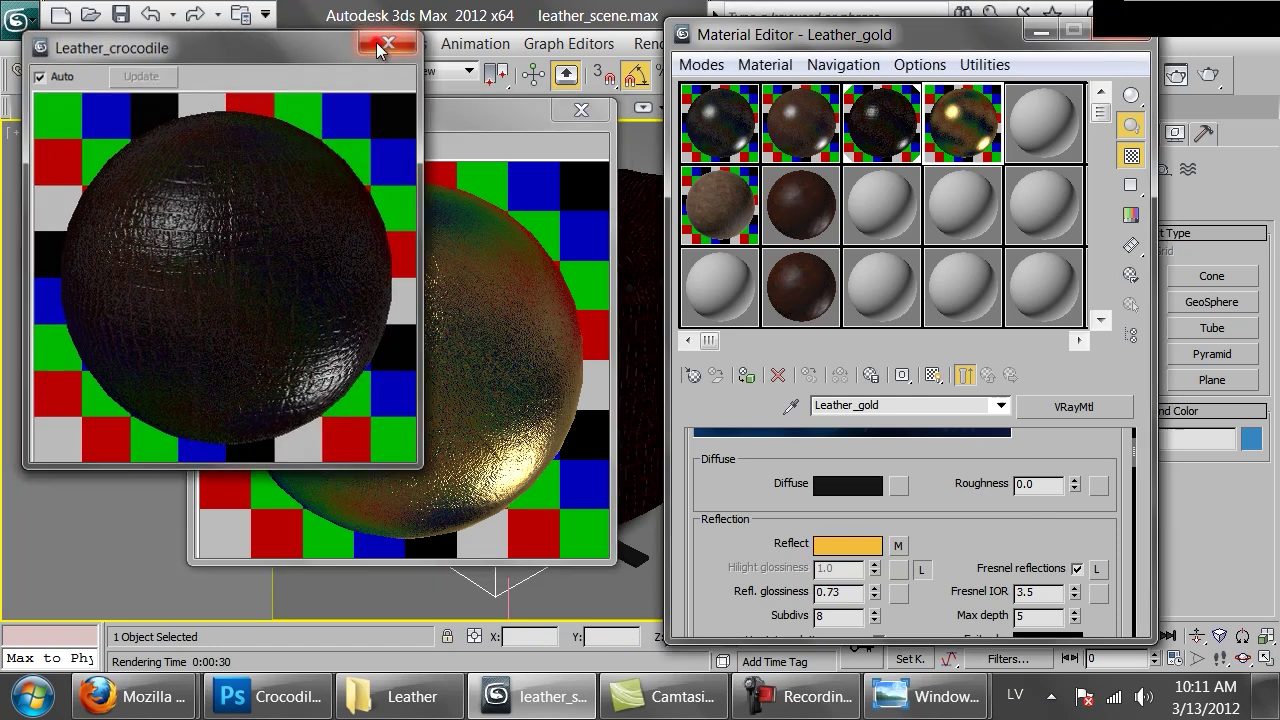
pyautogui.moveTo(667, 186); pyautogui.dragTo(648, 225)
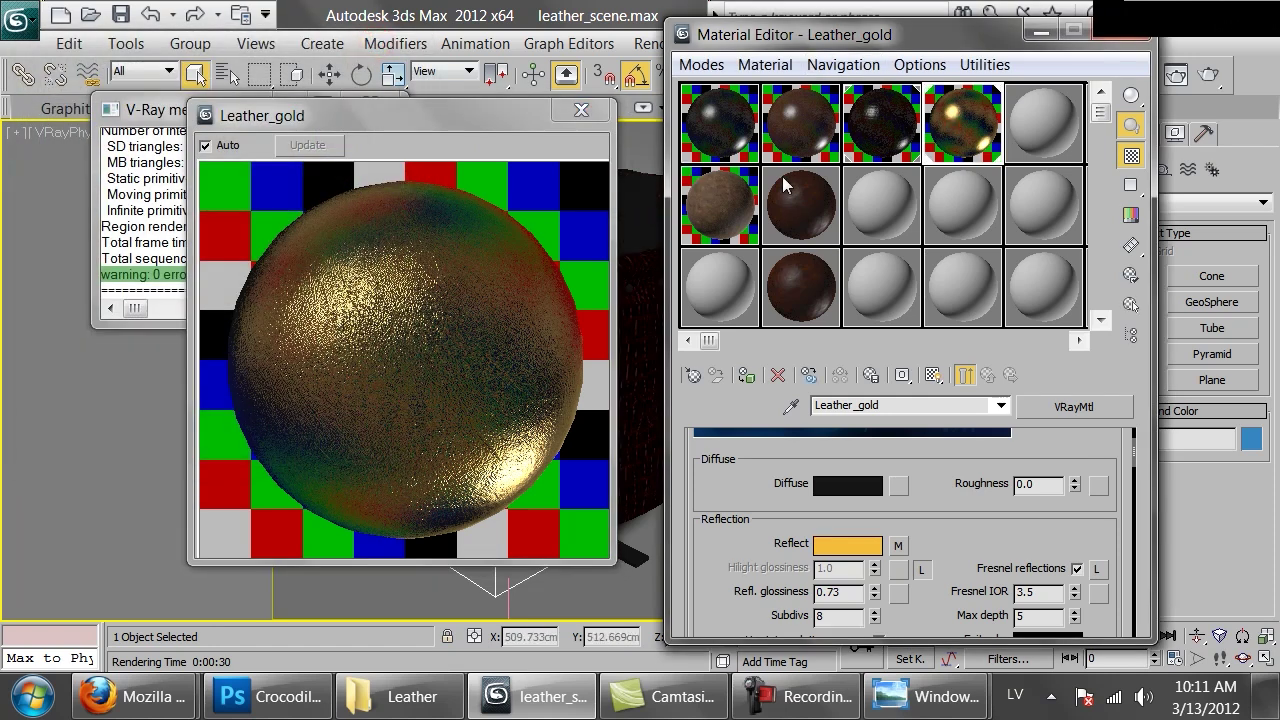
# Step: Set Leather_gold's Reflect map amount to 10 and shift the reflection color's hue to 19
pyautogui.scroll(-15, 969, 535)
pyautogui.doubleClick(805, 509)
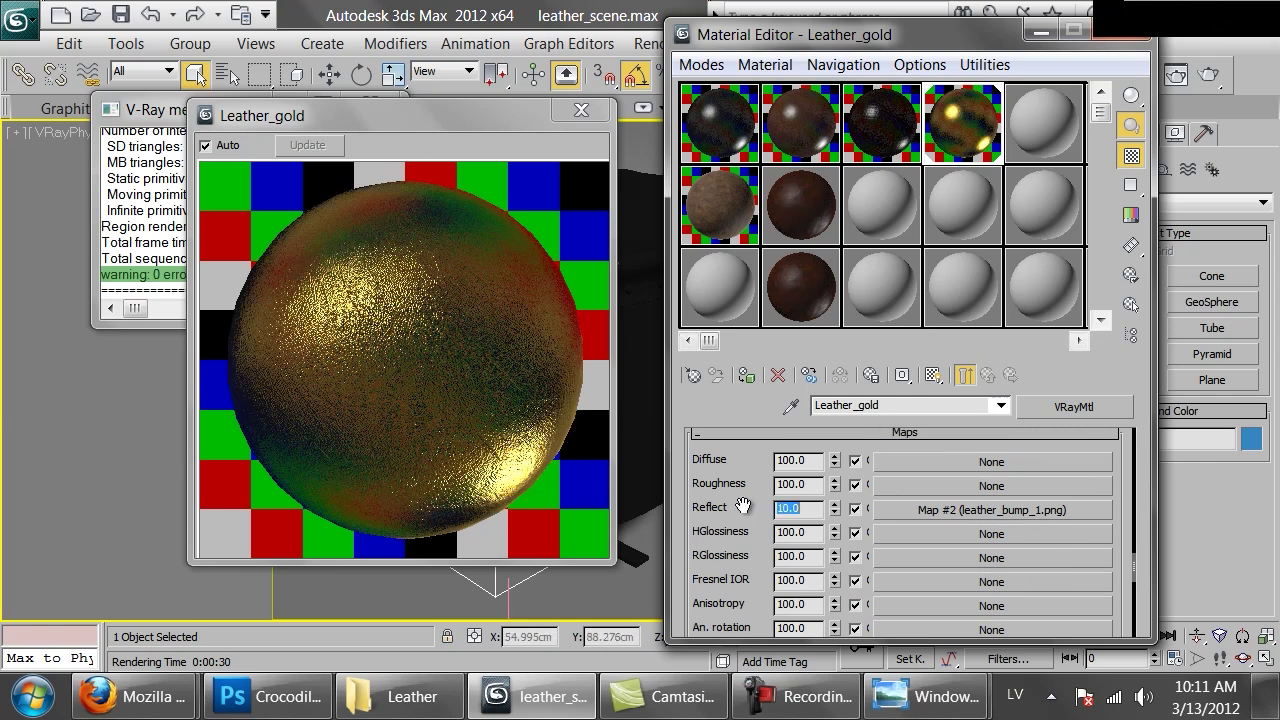
pyautogui.scroll(15, 863, 465)
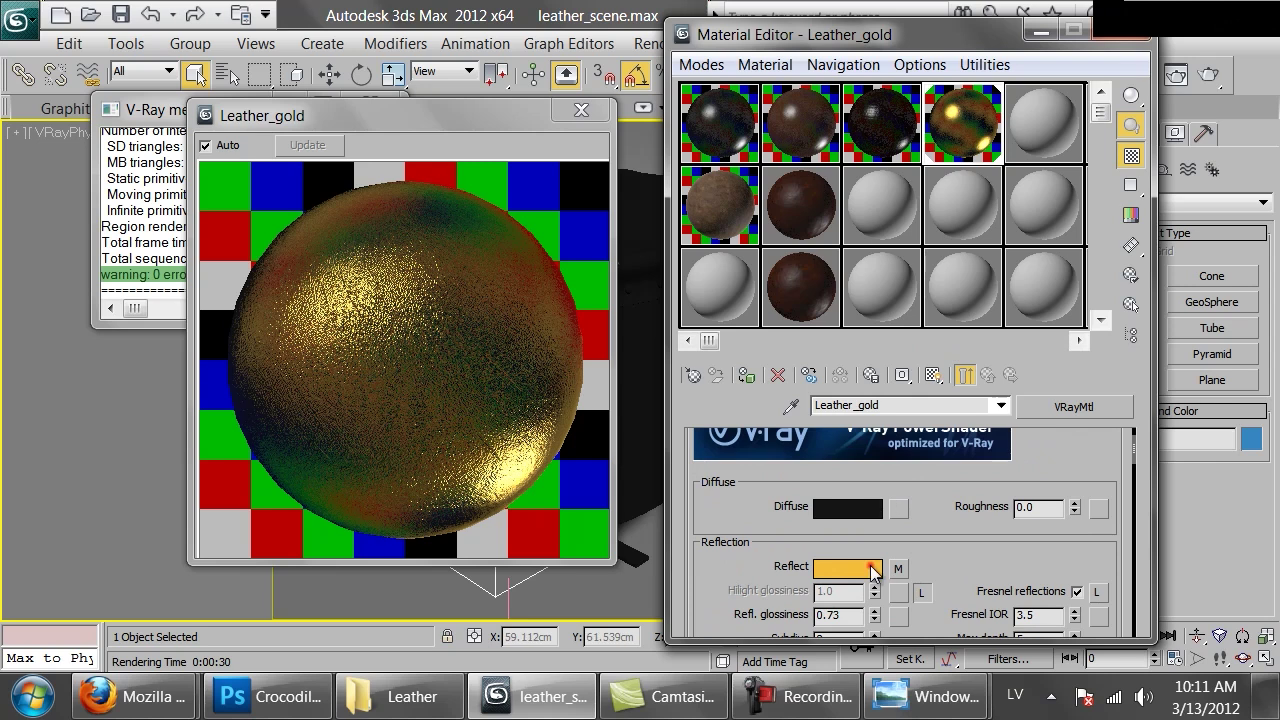
pyautogui.click(873, 568)
pyautogui.click(926, 357)
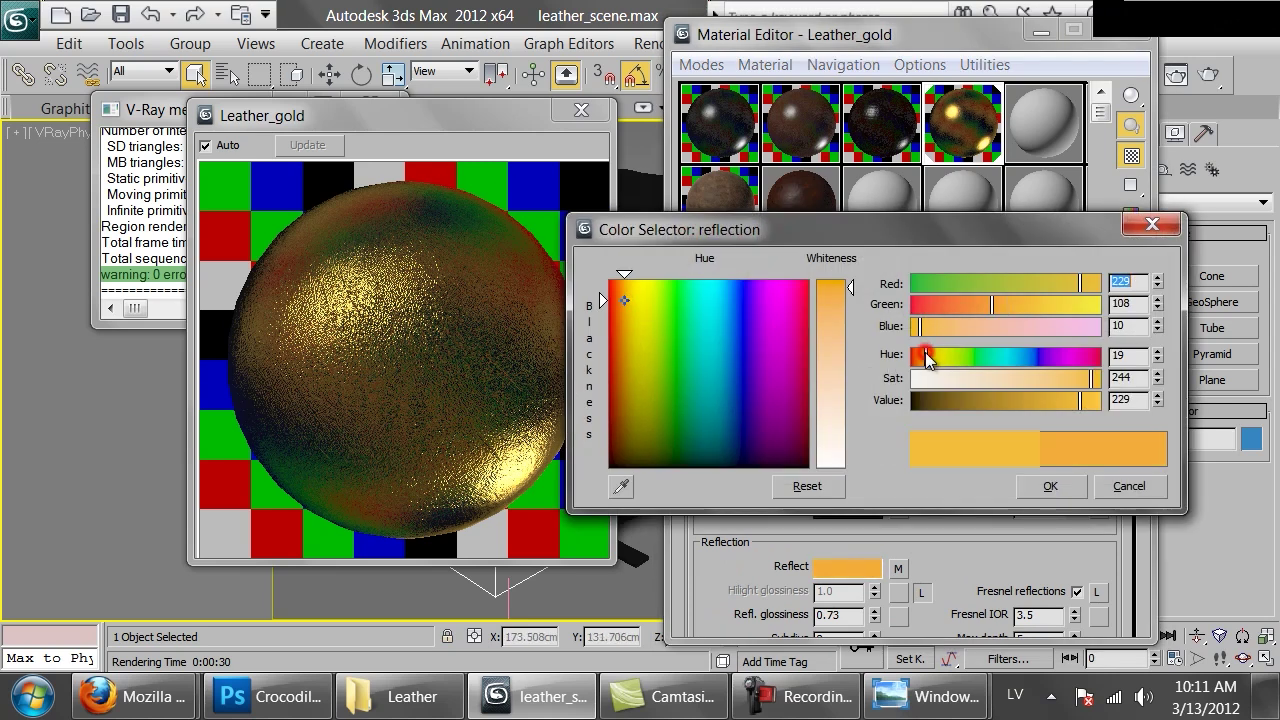
pyautogui.click(1045, 488)
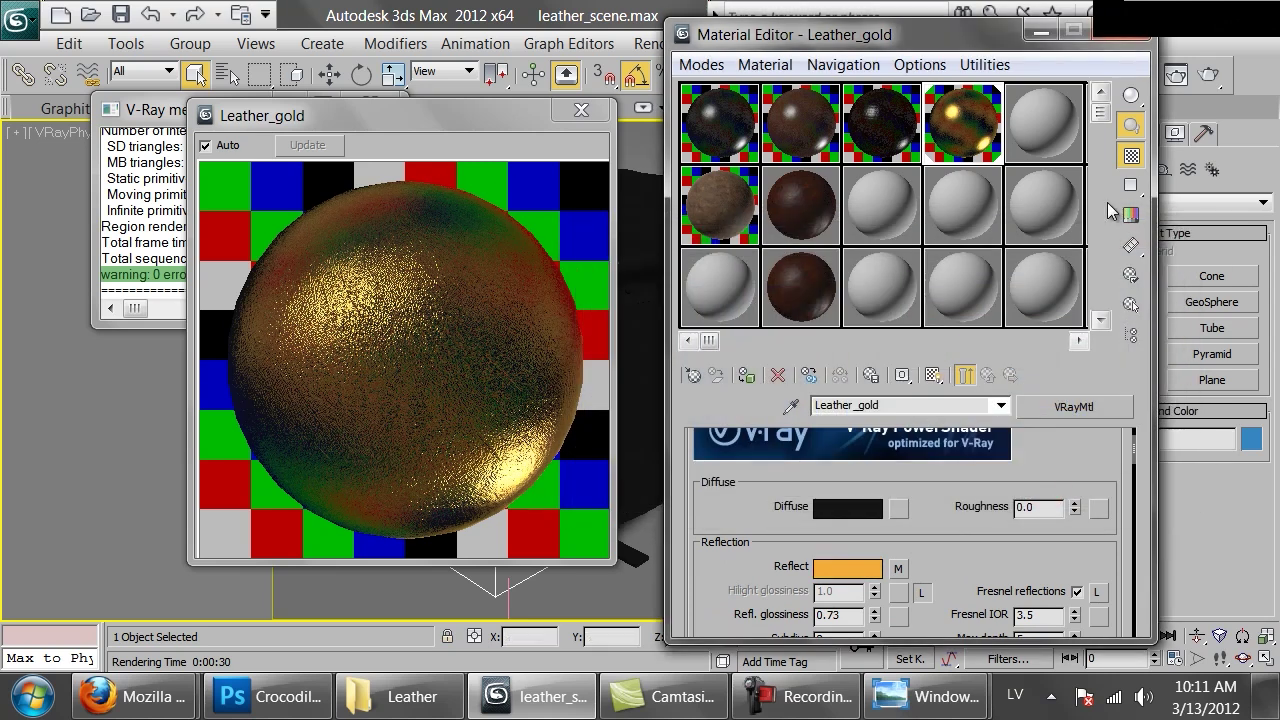
# Step: Lower Leather_gold's reflection glossiness to 0.7
pyautogui.moveTo(942, 570); pyautogui.dragTo(871, 458)
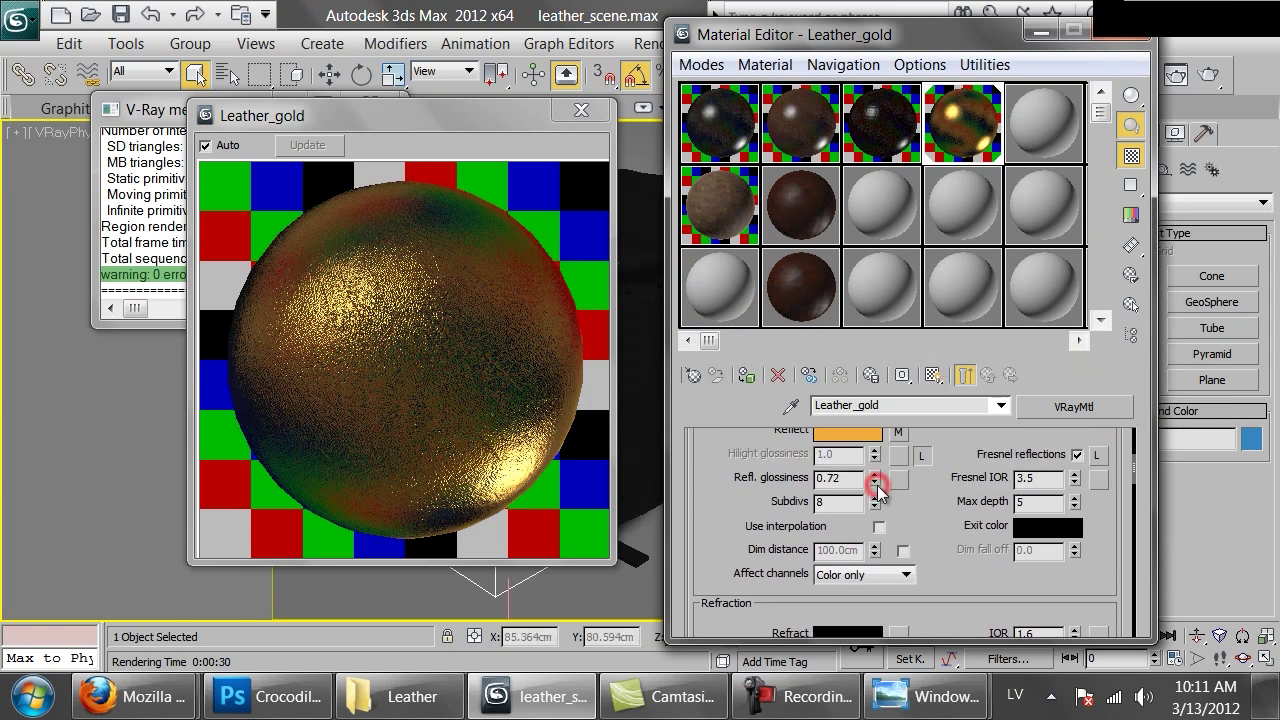
pyautogui.click(876, 487)
pyautogui.click(876, 487)
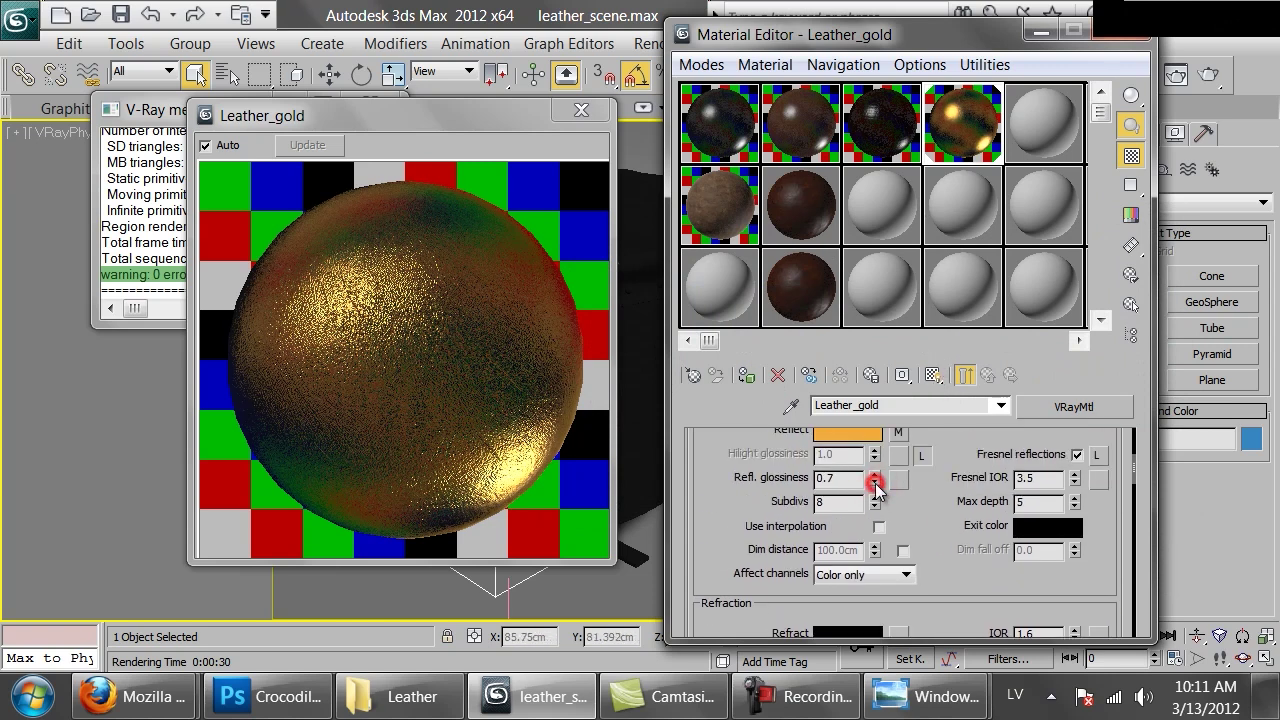
# Step: Start a V-Ray test render of the armchair with the Leather_gold material
pyautogui.click(1204, 80)
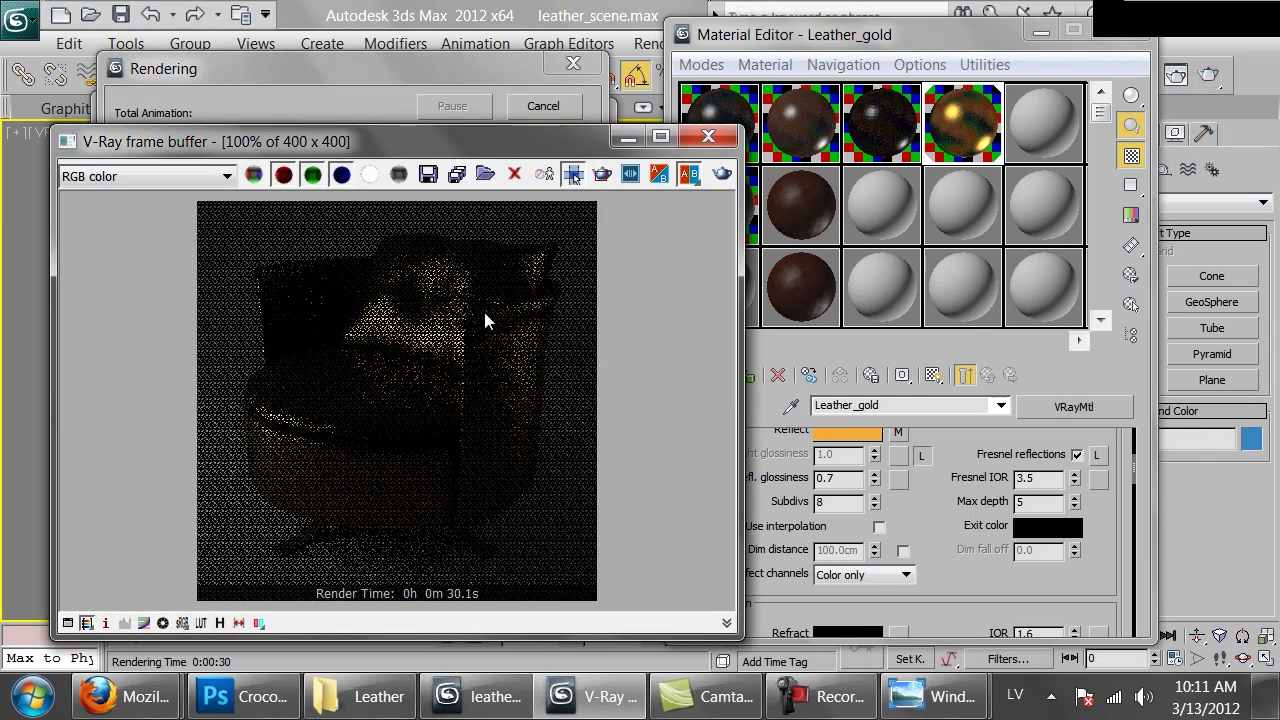
pyautogui.scroll(-1, 370, 356)
pyautogui.scroll(1, 368, 356)
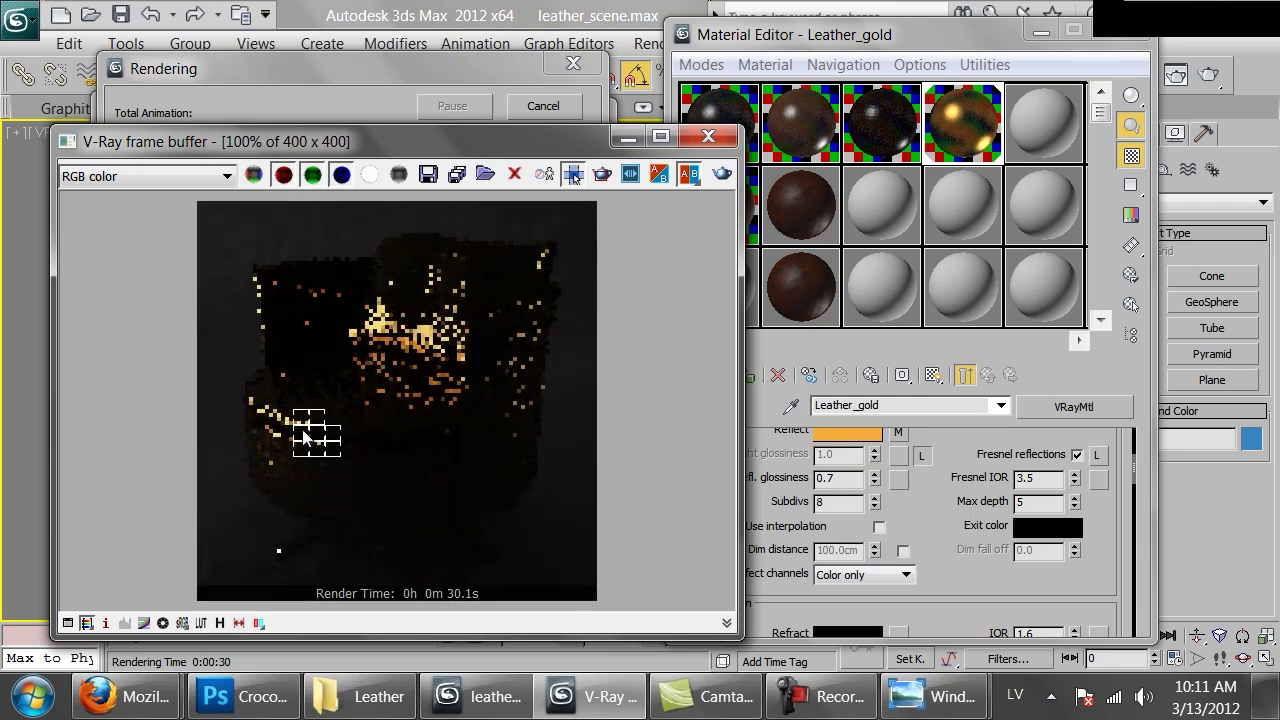
# Step: Examine the gold leather on the armchair up close in the running render, and cancel the render
pyautogui.scroll(1, 284, 428)
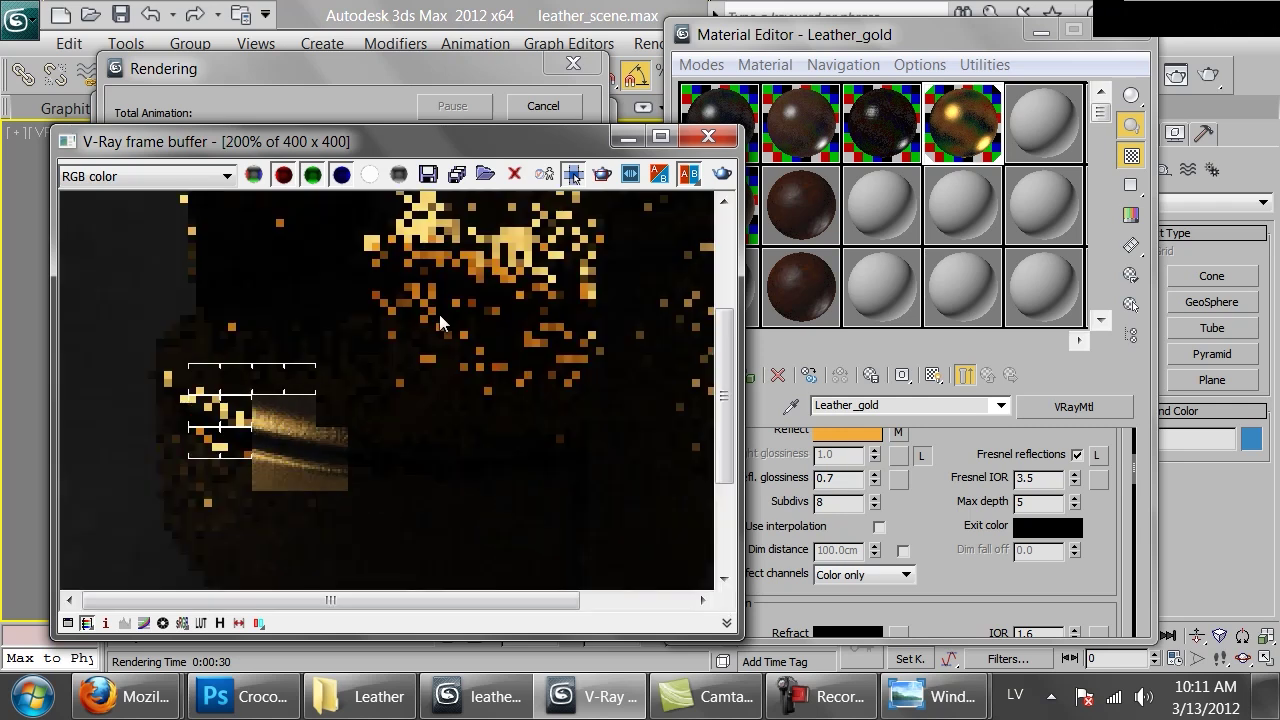
pyautogui.moveTo(511, 243); pyautogui.dragTo(428, 360, button='middle')
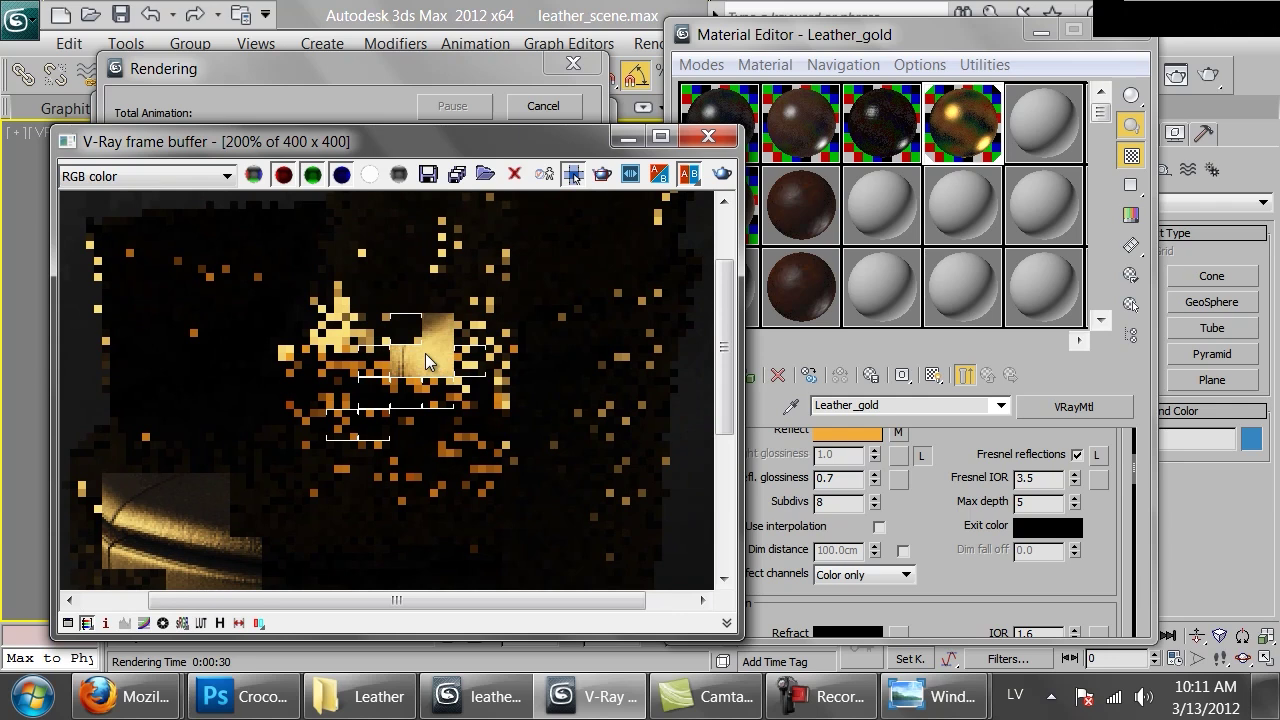
pyautogui.scroll(-1, 457, 328)
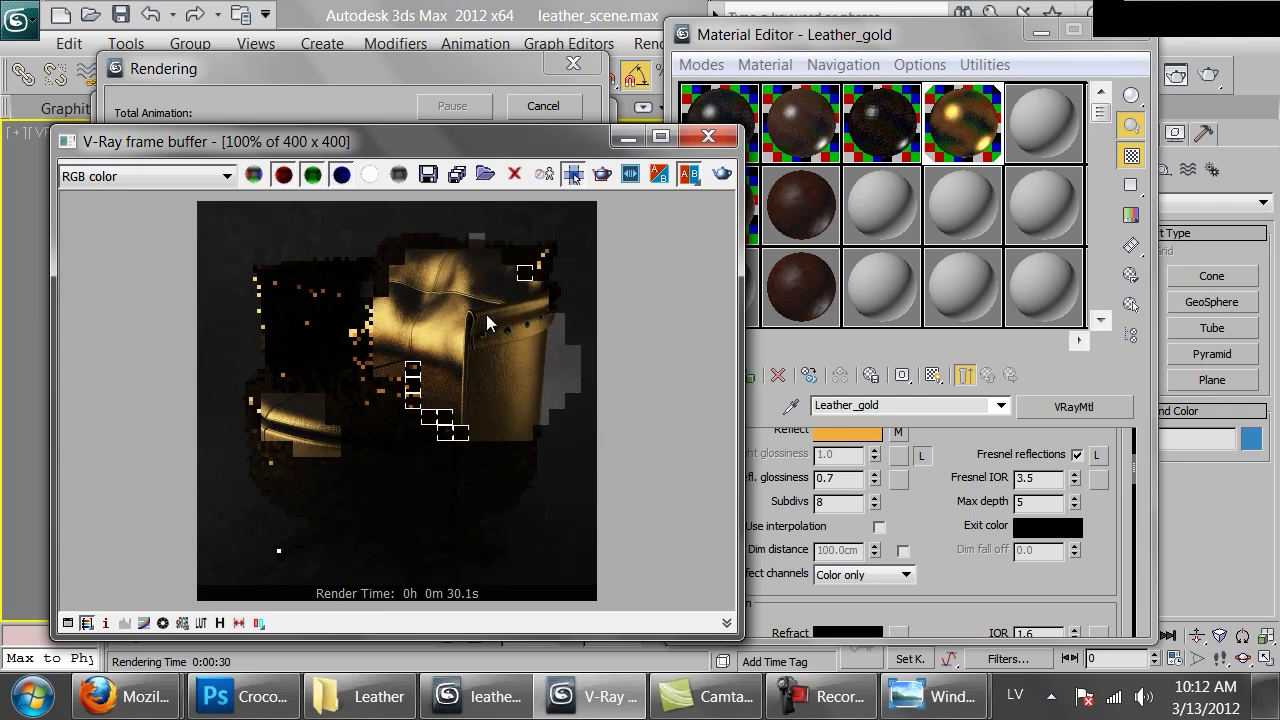
pyautogui.scroll(-1, 484, 327)
pyautogui.scroll(1, 484, 327)
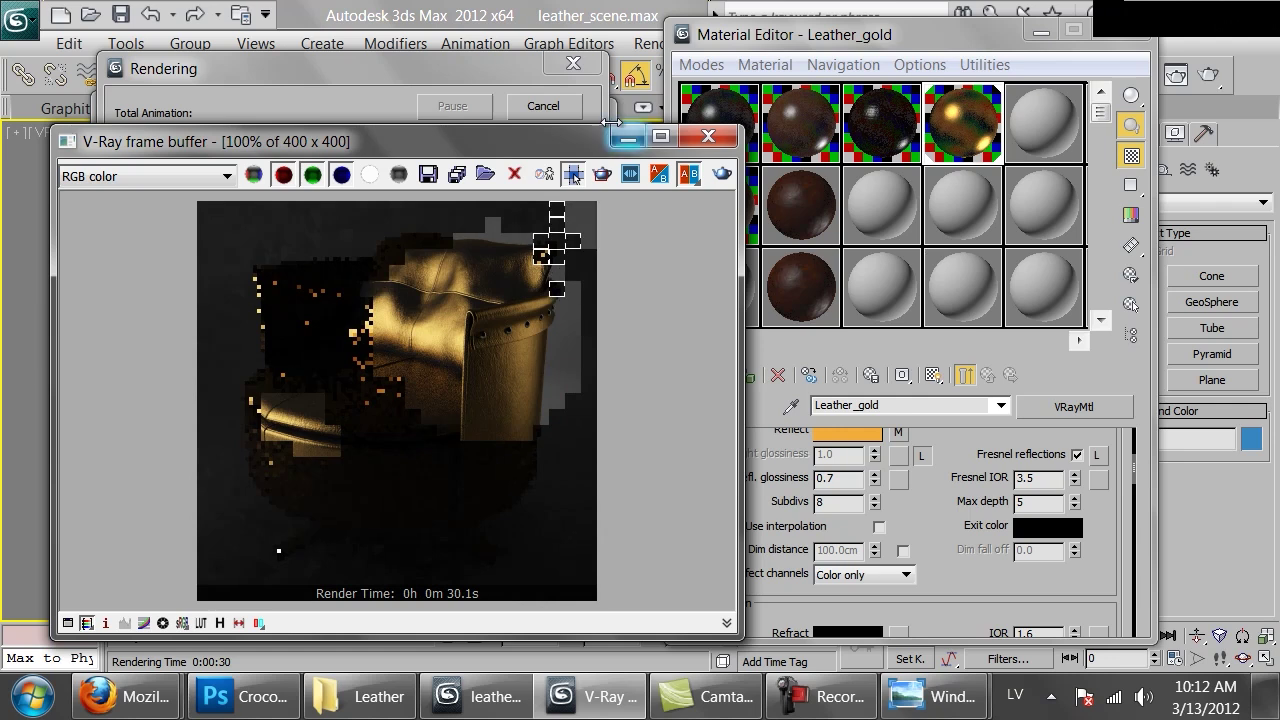
pyautogui.click(545, 106)
# Step: Wrap Leather_gold's existing bump Mix map in a new Mix map, keeping the old one as a sub-map
pyautogui.moveTo(938, 544); pyautogui.dragTo(935, 488)
pyautogui.scroll(-10, 871, 502)
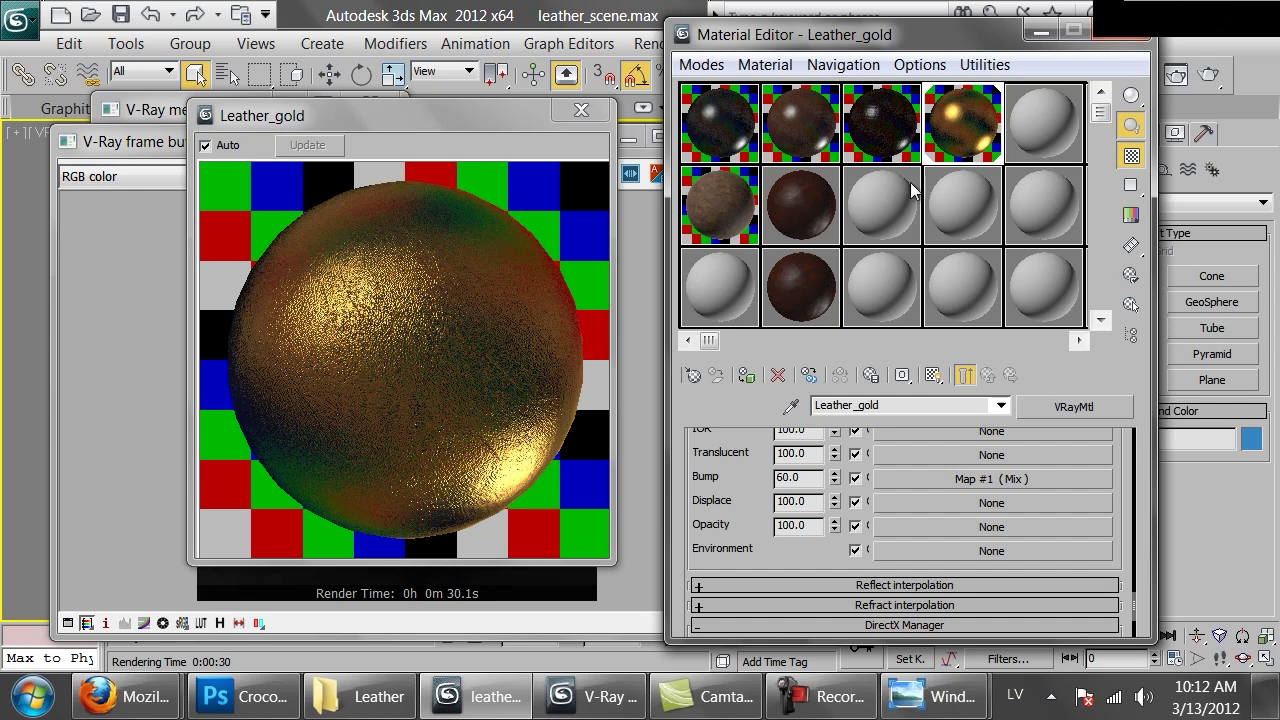
pyautogui.click(996, 476)
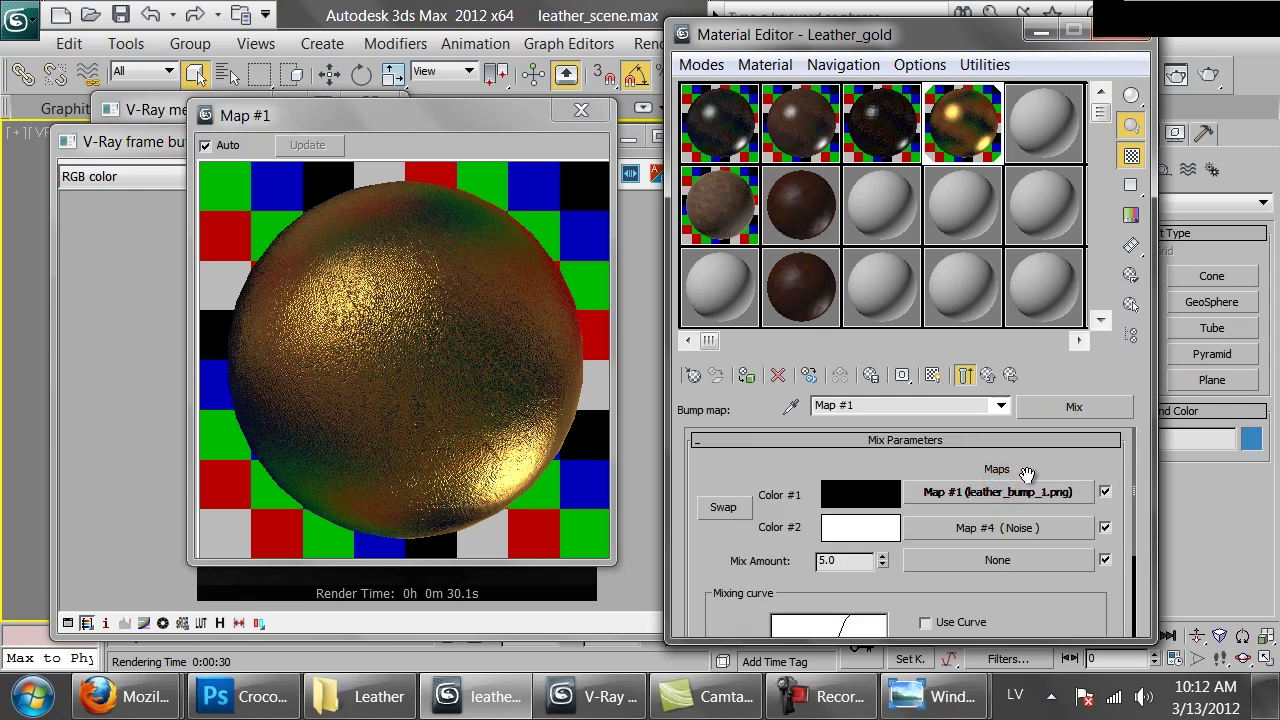
pyautogui.click(1062, 409)
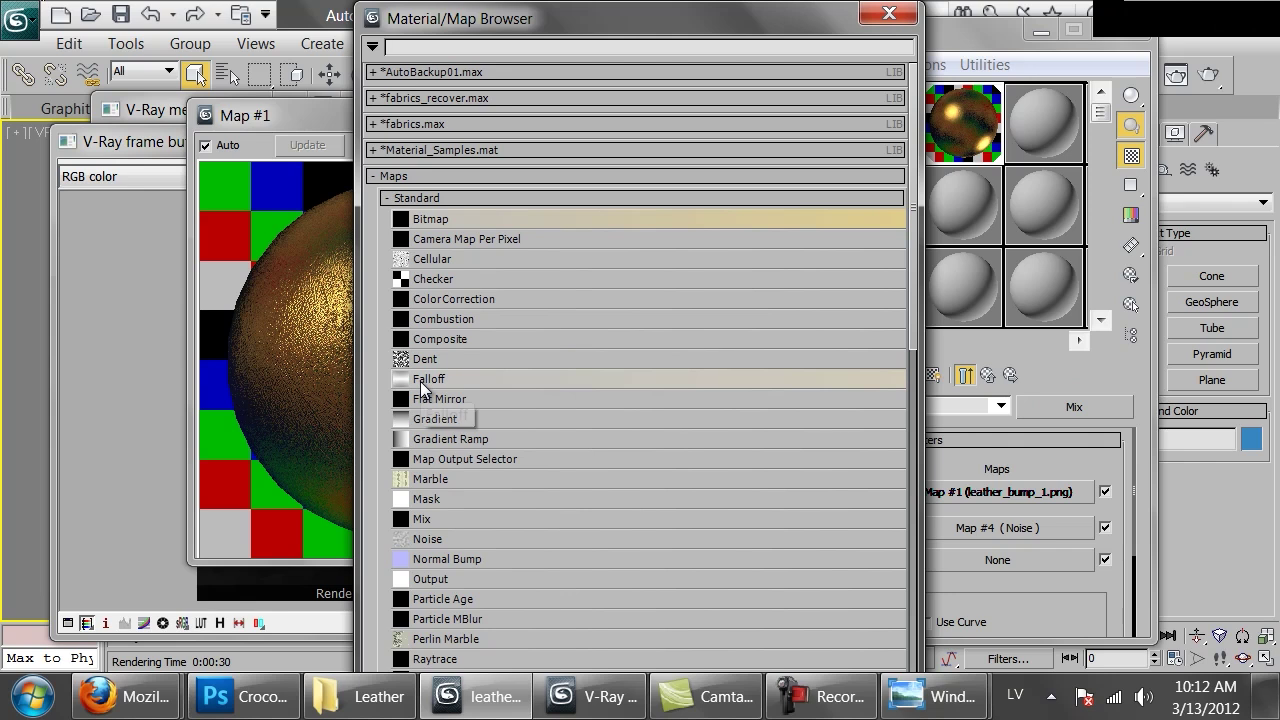
pyautogui.doubleClick(432, 518)
pyautogui.click(855, 390)
# Step: Load fabric_folds.png from the Fabrics texture folder as the new Mix map's Color #2, and close the render window
pyautogui.click(990, 529)
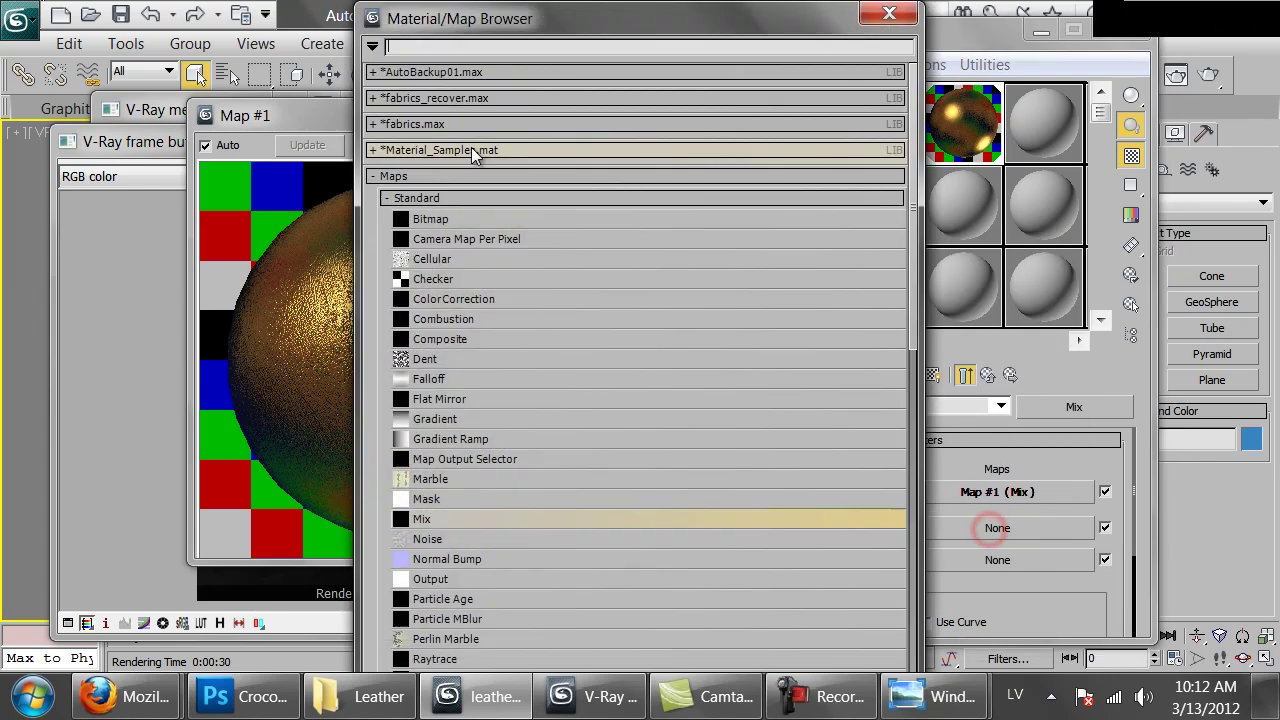
pyautogui.doubleClick(428, 218)
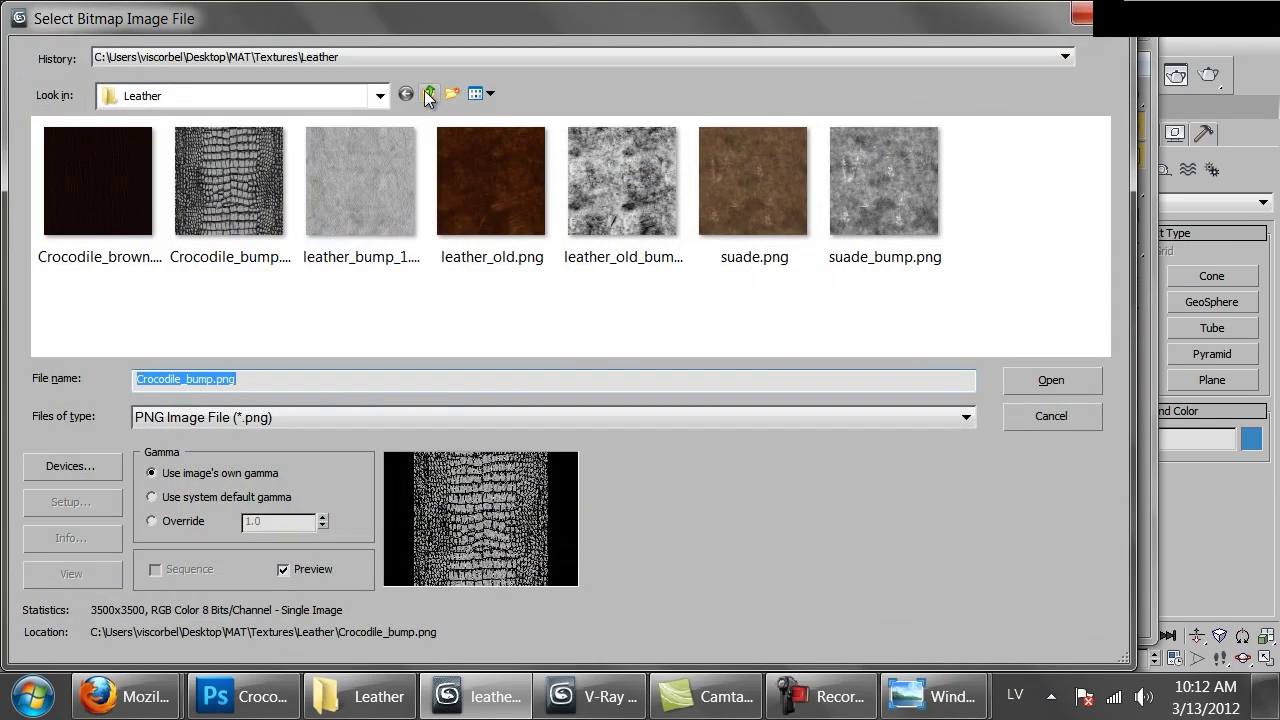
pyautogui.click(428, 95)
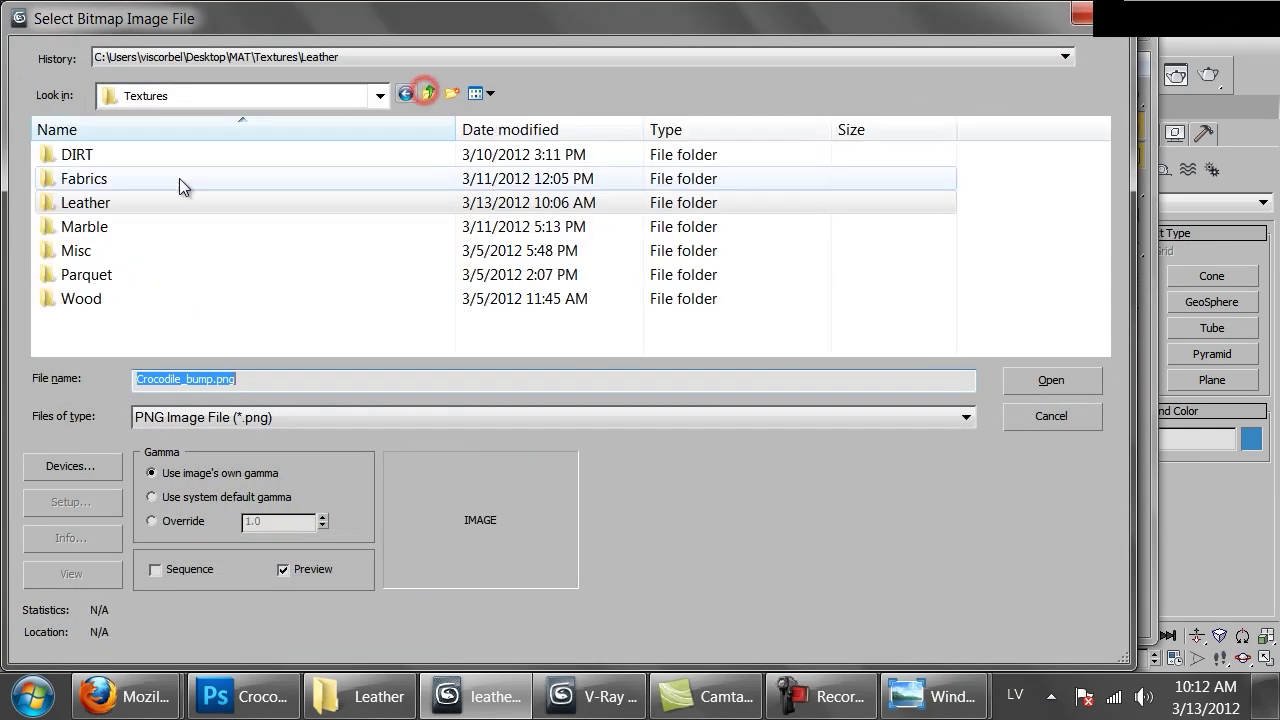
pyautogui.doubleClick(115, 181)
pyautogui.doubleClick(577, 231)
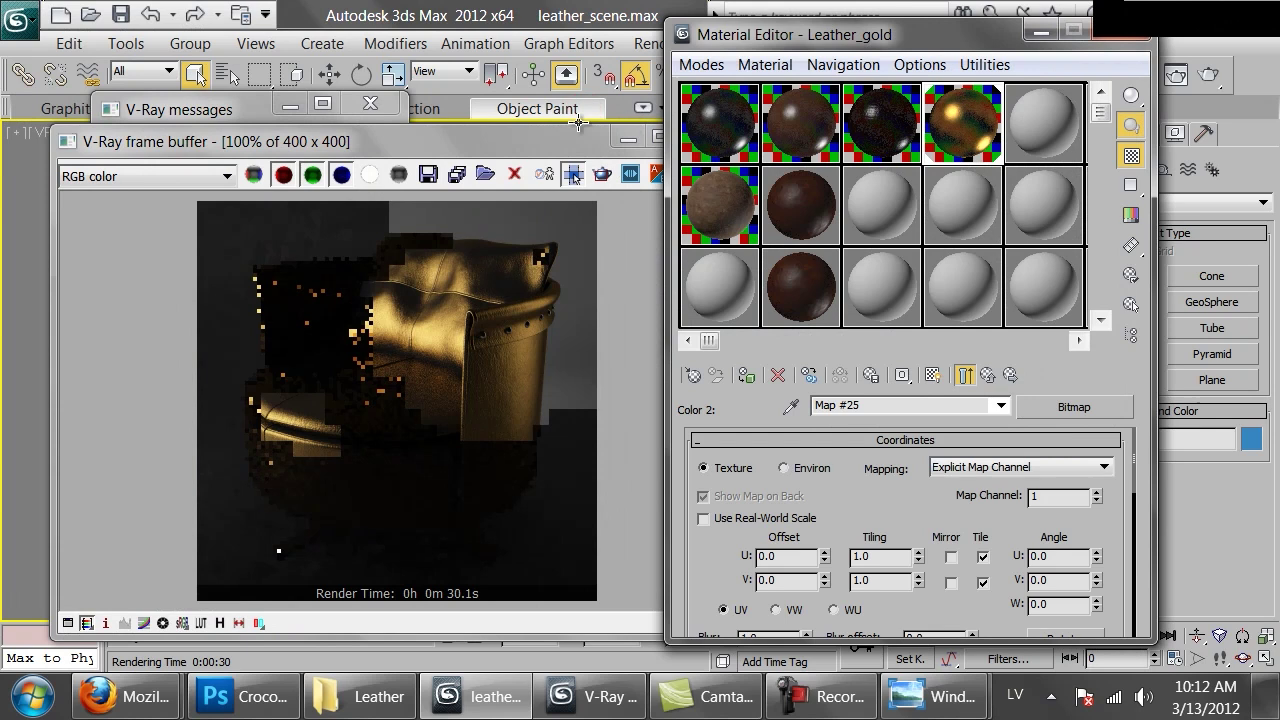
pyautogui.click(716, 190)
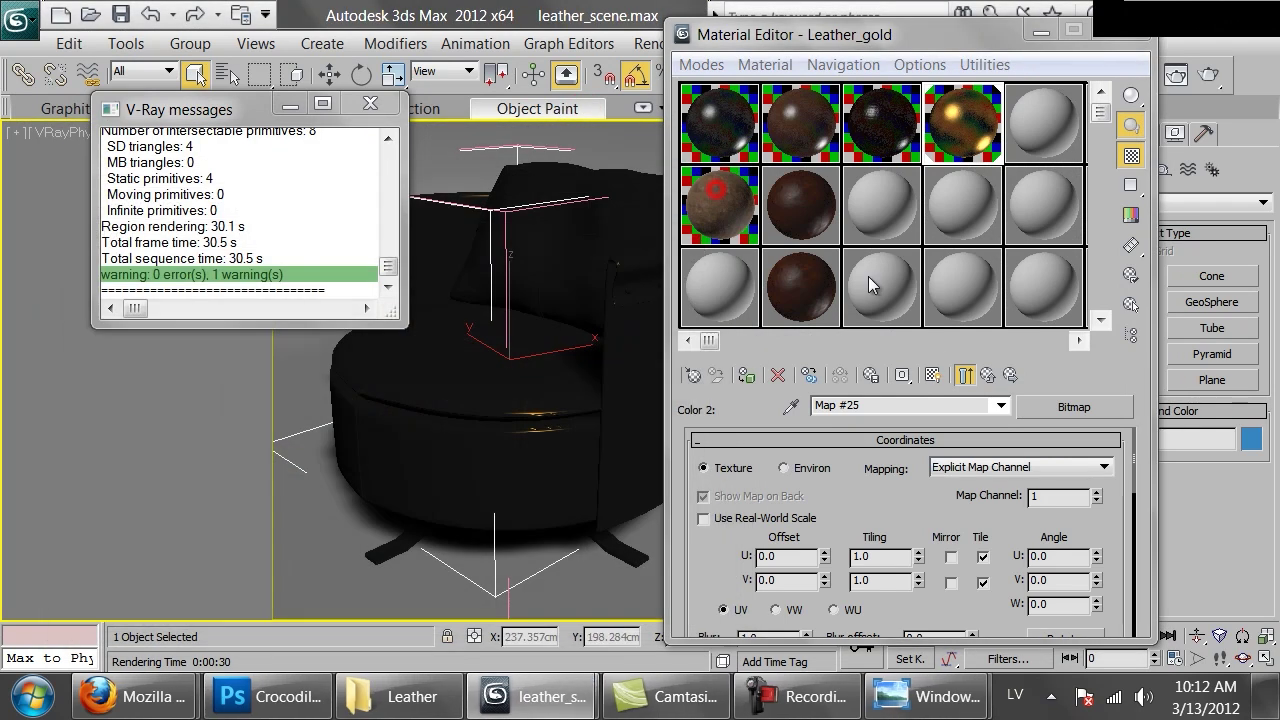
# Step: Show the fabric folds bitmap on the armchair in the viewport and set its tiling to U 3.0 and V 2.5
pyautogui.click(932, 374)
pyautogui.doubleClick(884, 556)
pyautogui.write('3')
pyautogui.press('Tab')
pyautogui.write('2.')
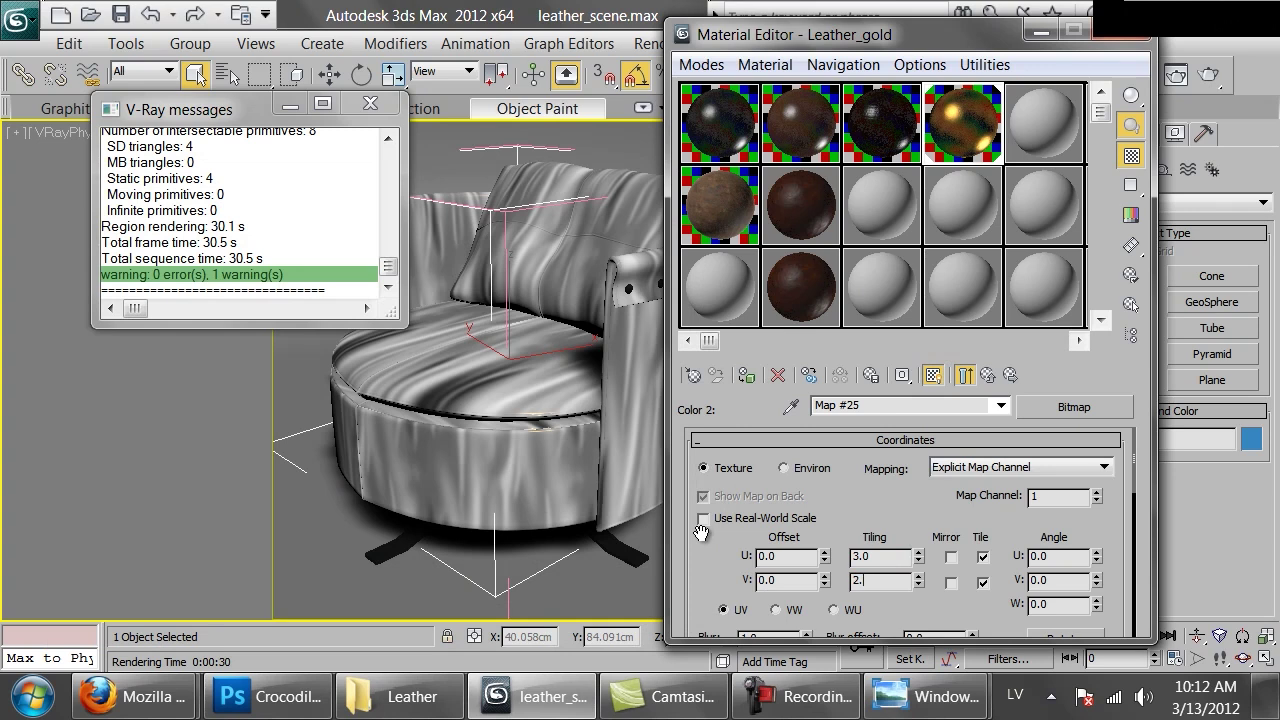
pyautogui.write('5')
pyautogui.press('Return')
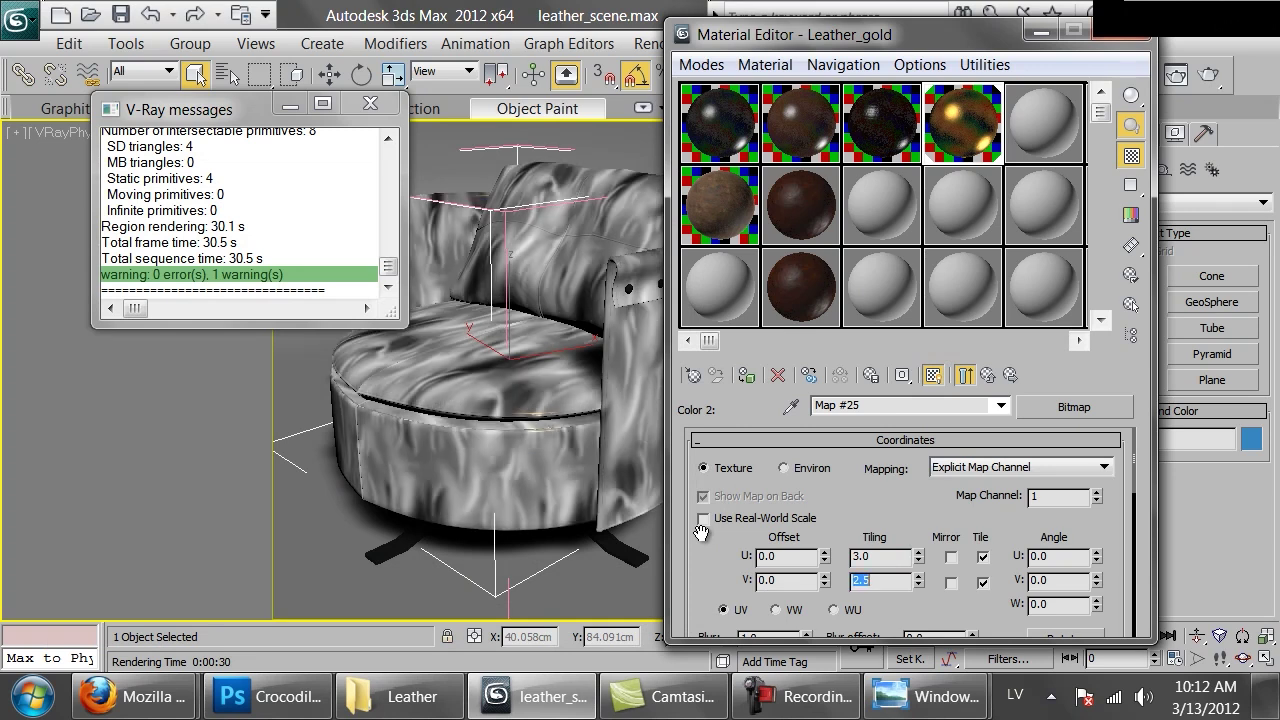
# Step: Set the fabric folds bitmap's tiling to U 2.0 and V 1.5
pyautogui.doubleClick(877, 557)
pyautogui.write('2')
pyautogui.press('Return')
pyautogui.write('1.5')
pyautogui.press('Return')
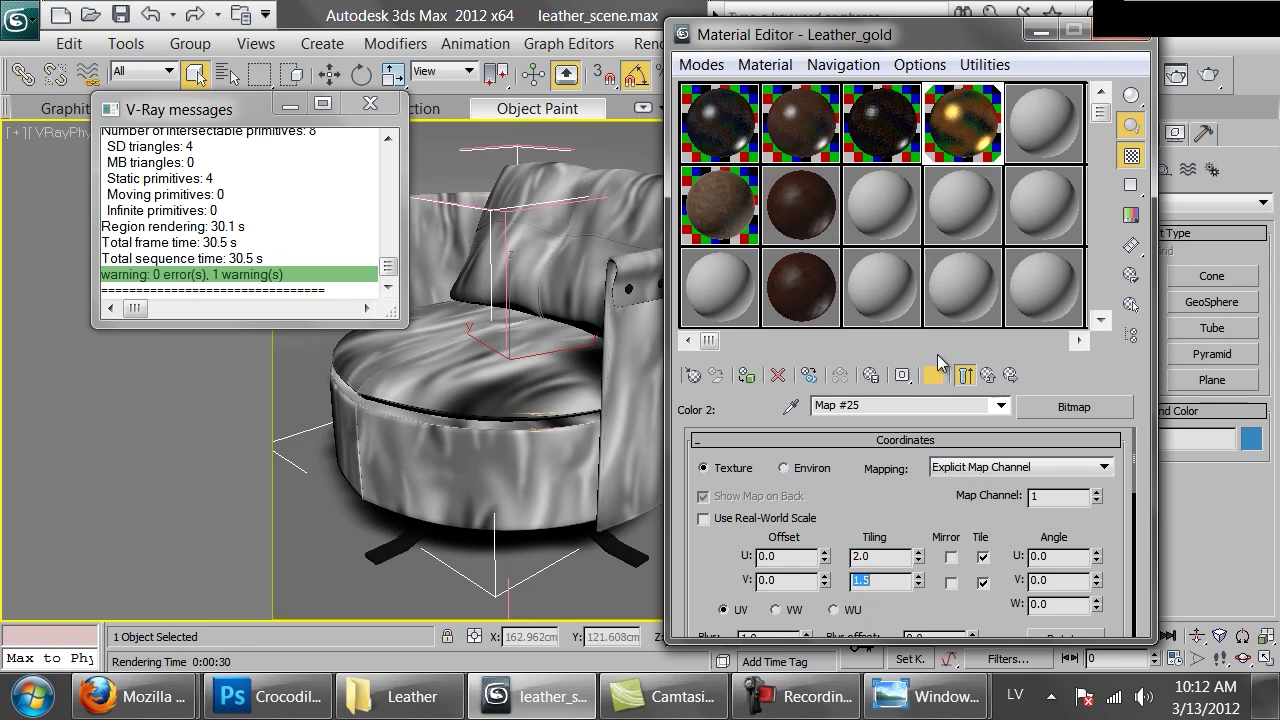
# Step: Set the Mix Amount of Leather_gold's outer bump Mix map to 70
pyautogui.click(1009, 375)
pyautogui.doubleClick(843, 562)
pyautogui.write('70')
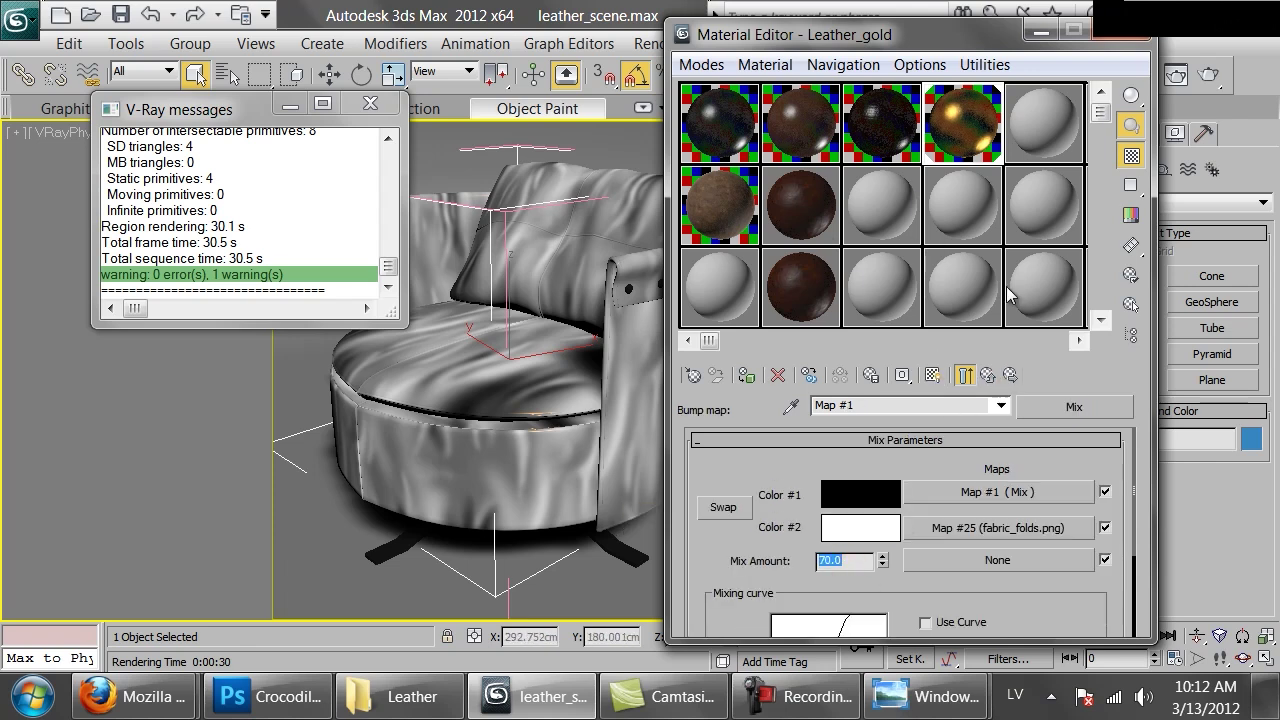
# Step: Set Leather_gold's Bump amount to 120 and start a new V-Ray test render of the armchair
pyautogui.click(986, 375)
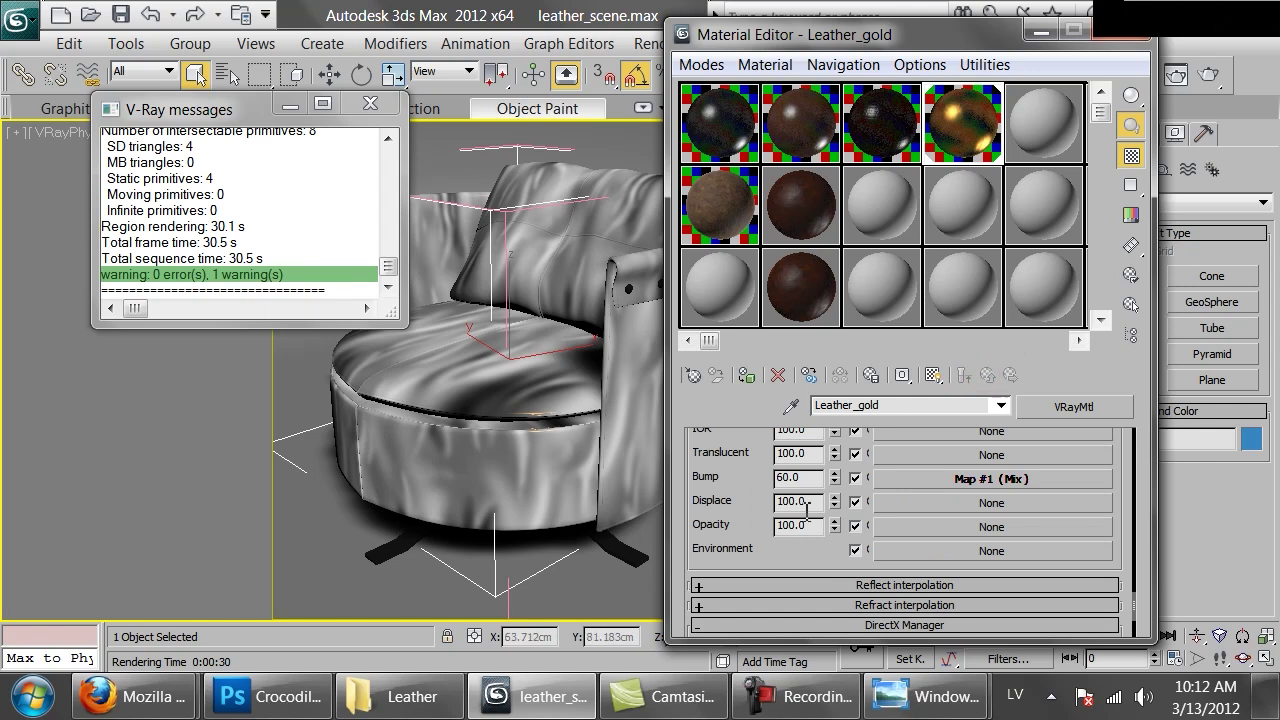
pyautogui.doubleClick(801, 481)
pyautogui.write('120')
pyautogui.press('Return')
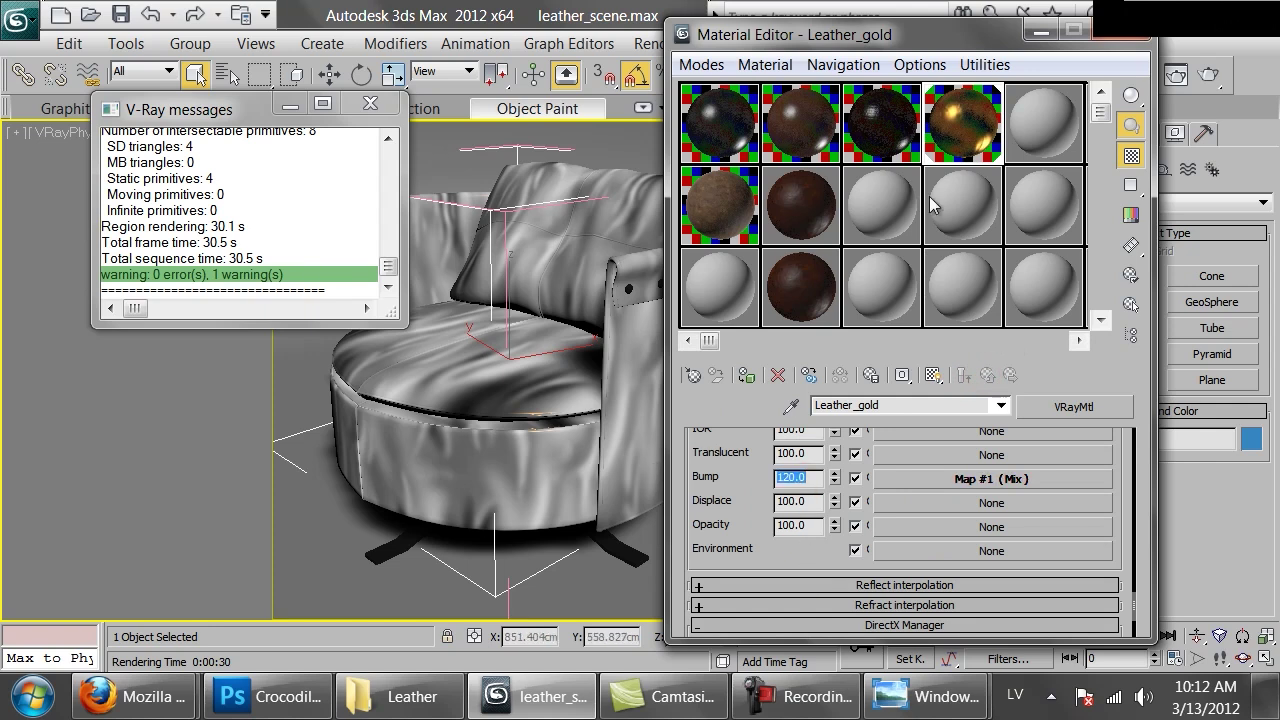
pyautogui.click(1190, 76)
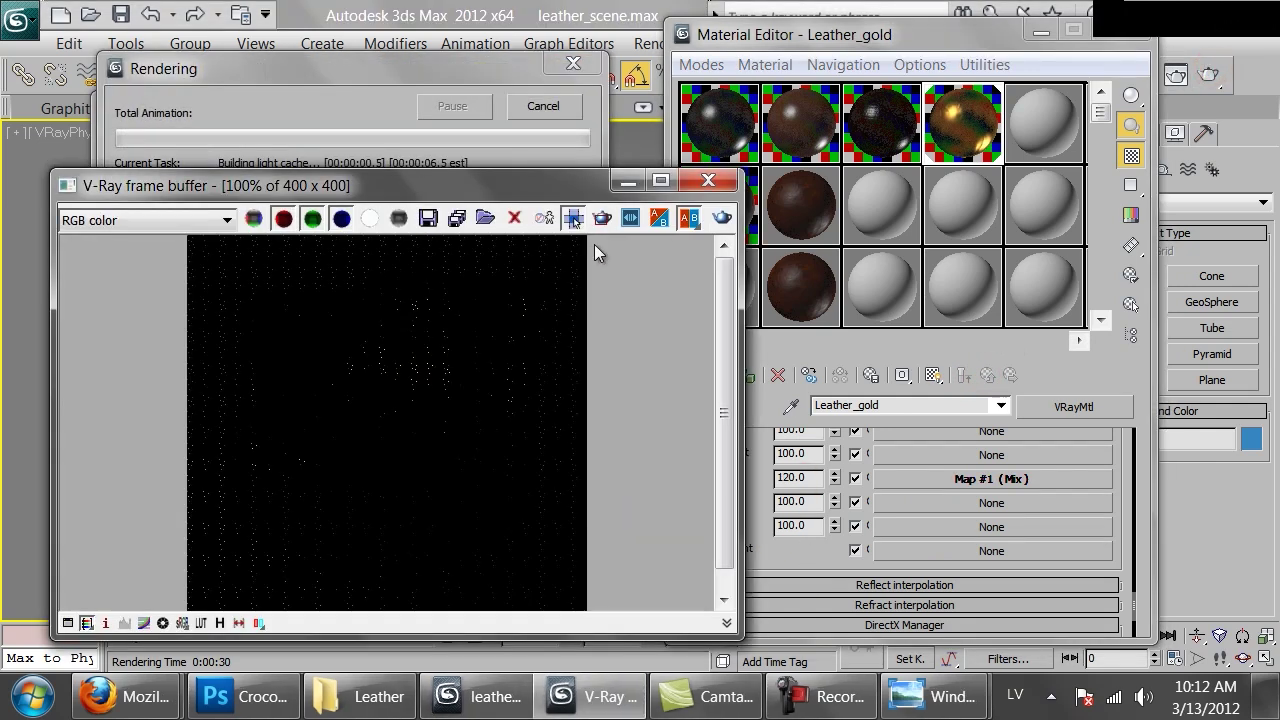